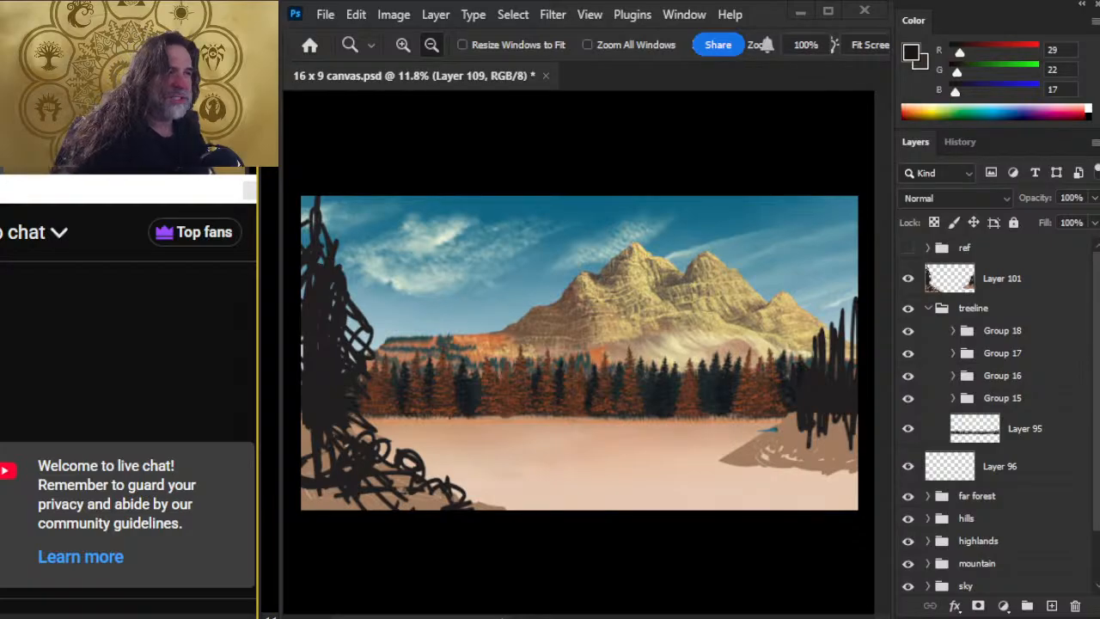
{"action": "key", "text": "alt+Tab"}
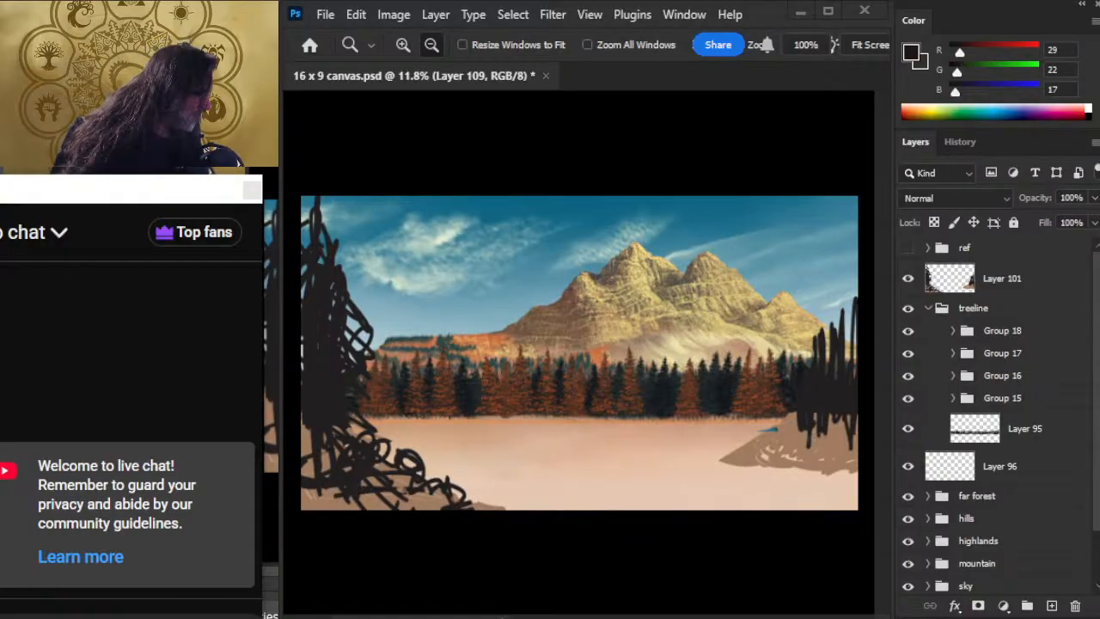
{"action": "key", "text": "alt+Tab"}
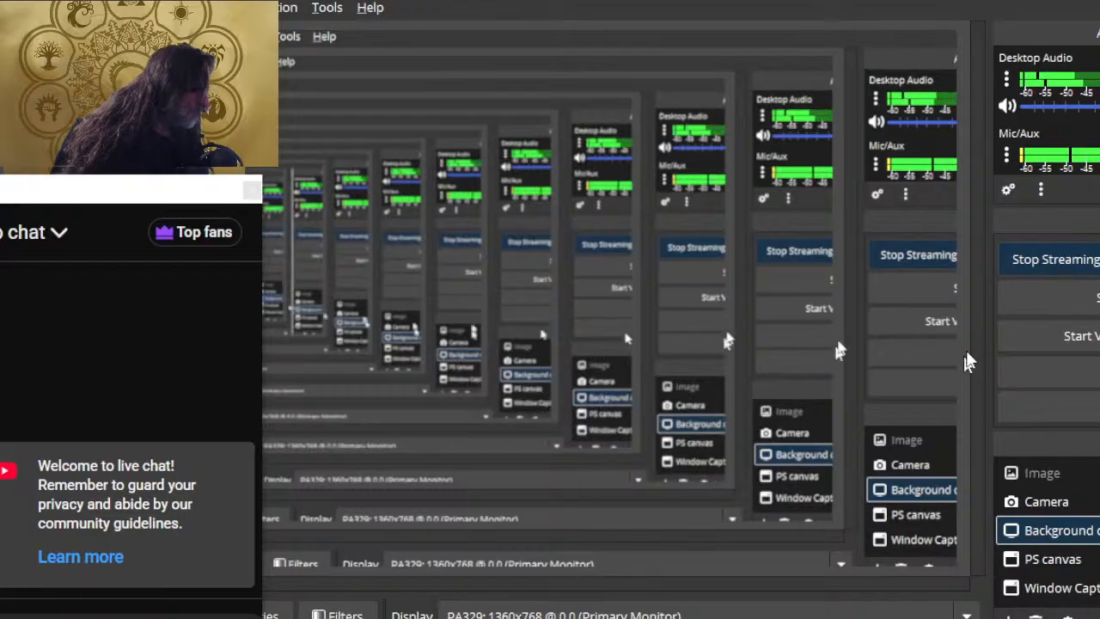
{"action": "key", "text": "alt+Tab"}
{"action": "key", "text": "alt+Tab"}
{"action": "key", "text": "alt+Tab"}
{"action": "key", "text": "alt+shift+Tab"}
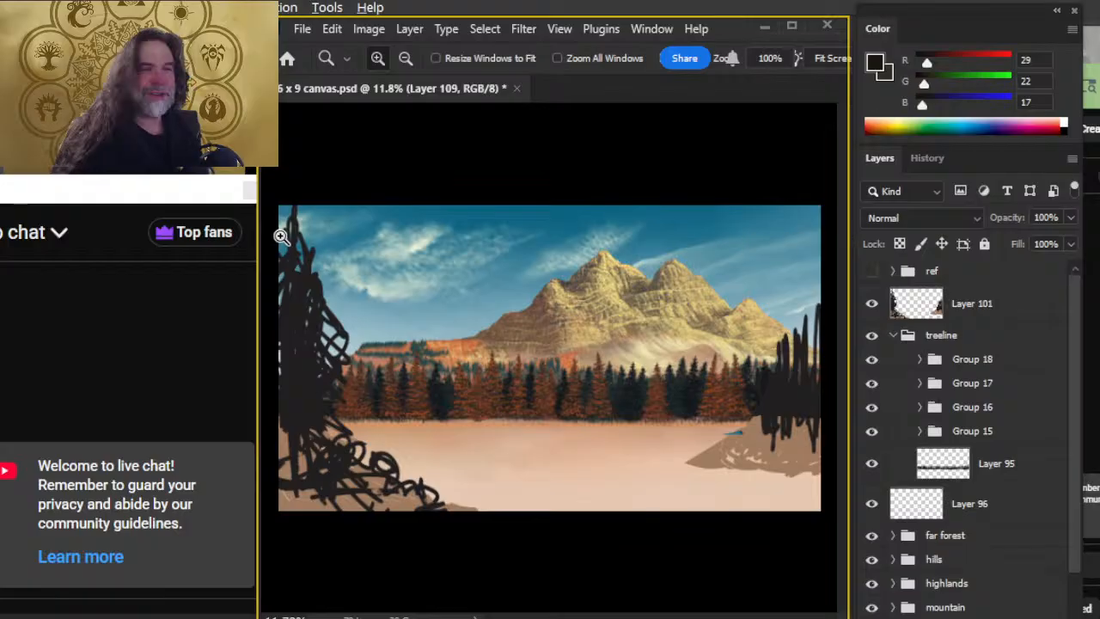
Switch to the YouTube live stream page in Chrome, like the stream, and expand its description to review the links
{"action": "key", "text": "alt+Tab"}
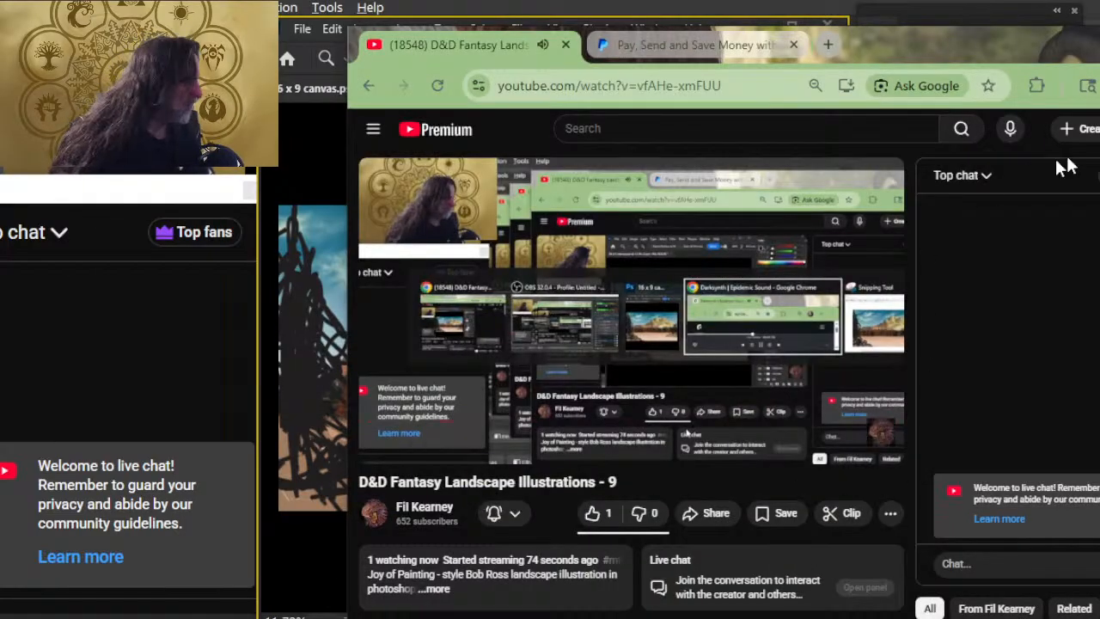
{"action": "left_click", "coordinate": [591, 514]}
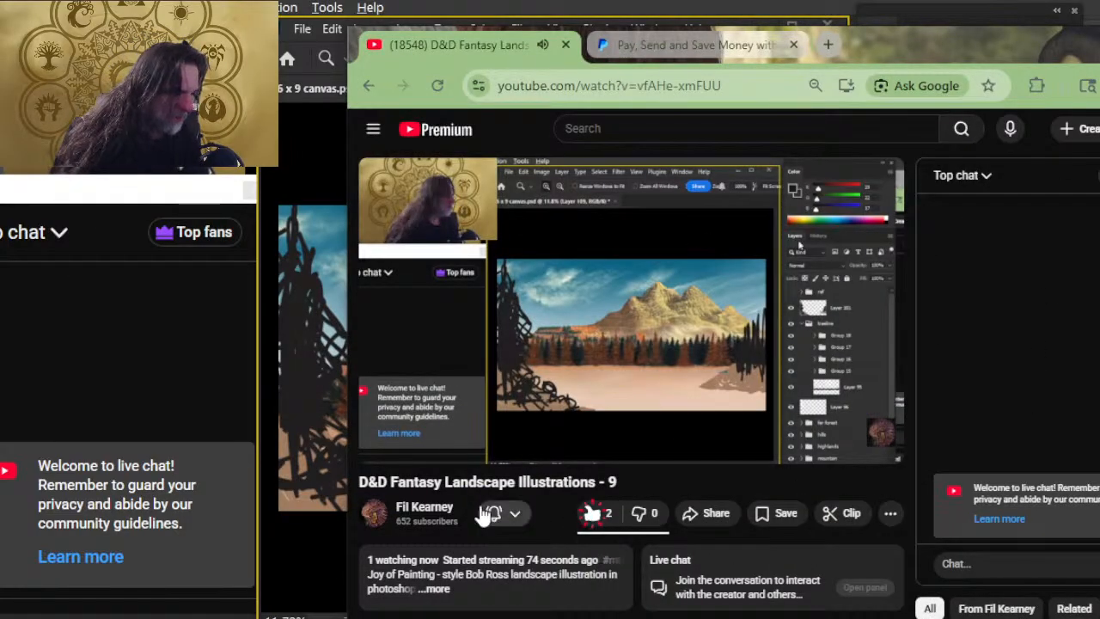
{"action": "left_click", "coordinate": [436, 589]}
{"action": "scroll", "coordinate": [524, 425], "scroll_direction": "down", "scroll_amount": 8}
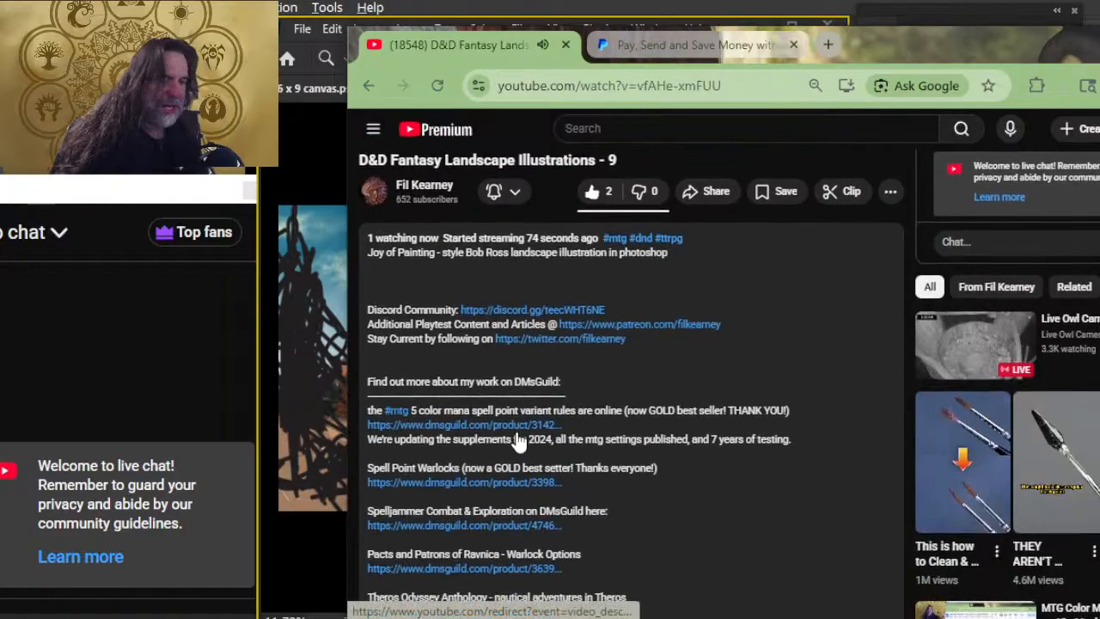
{"action": "scroll", "coordinate": [543, 405], "scroll_direction": "up", "scroll_amount": 3}
{"action": "scroll", "coordinate": [553, 395], "scroll_direction": "down", "scroll_amount": 2}
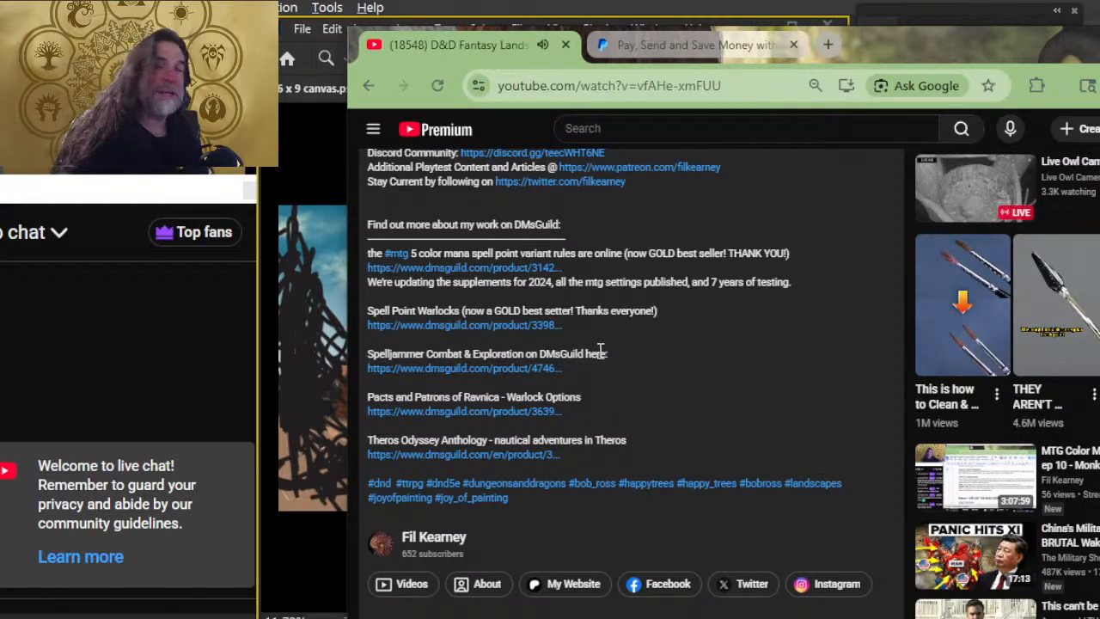
{"action": "scroll", "coordinate": [590, 352], "scroll_direction": "up", "scroll_amount": 5}
Close the PayPal page in Chrome and return to the landscape painting in Photoshop
{"action": "key", "text": "alt+Tab"}
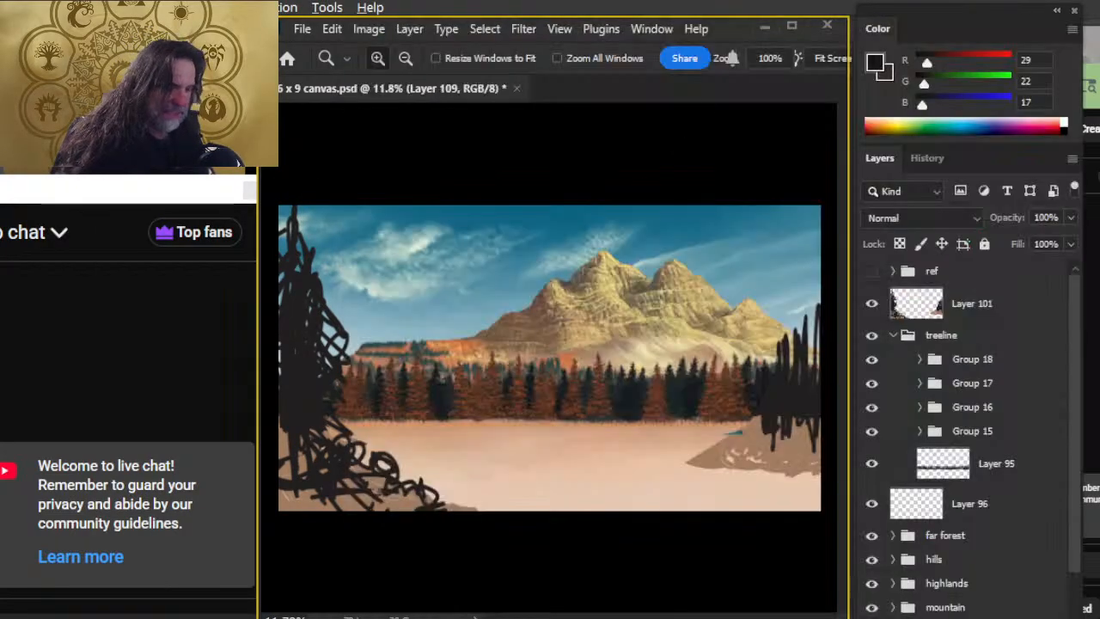
{"action": "key", "text": "alt+Tab"}
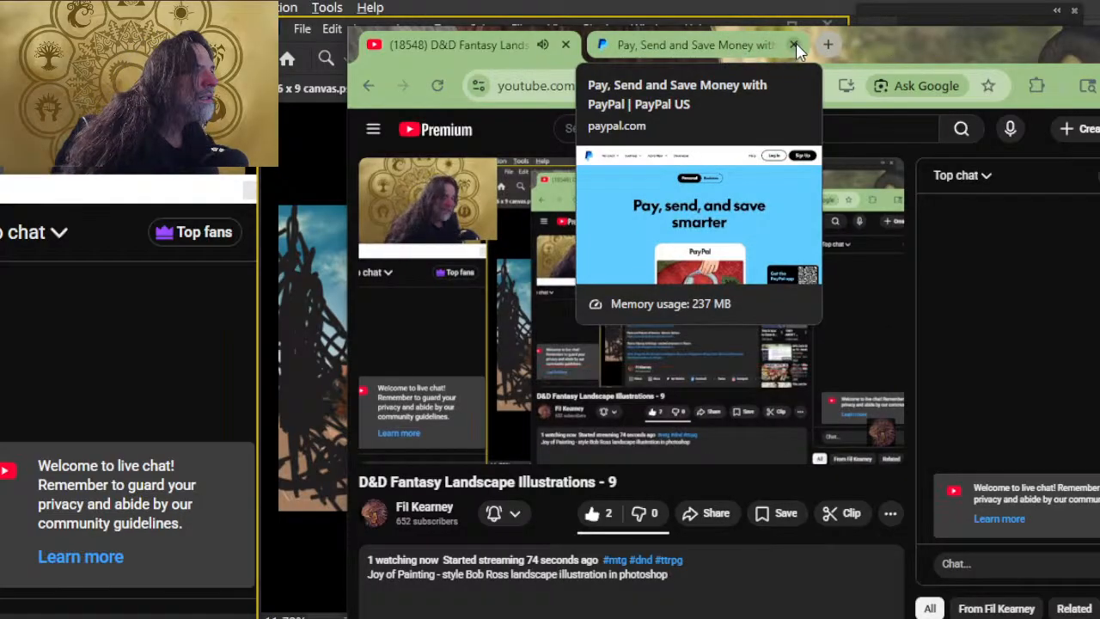
{"action": "left_click", "coordinate": [785, 44]}
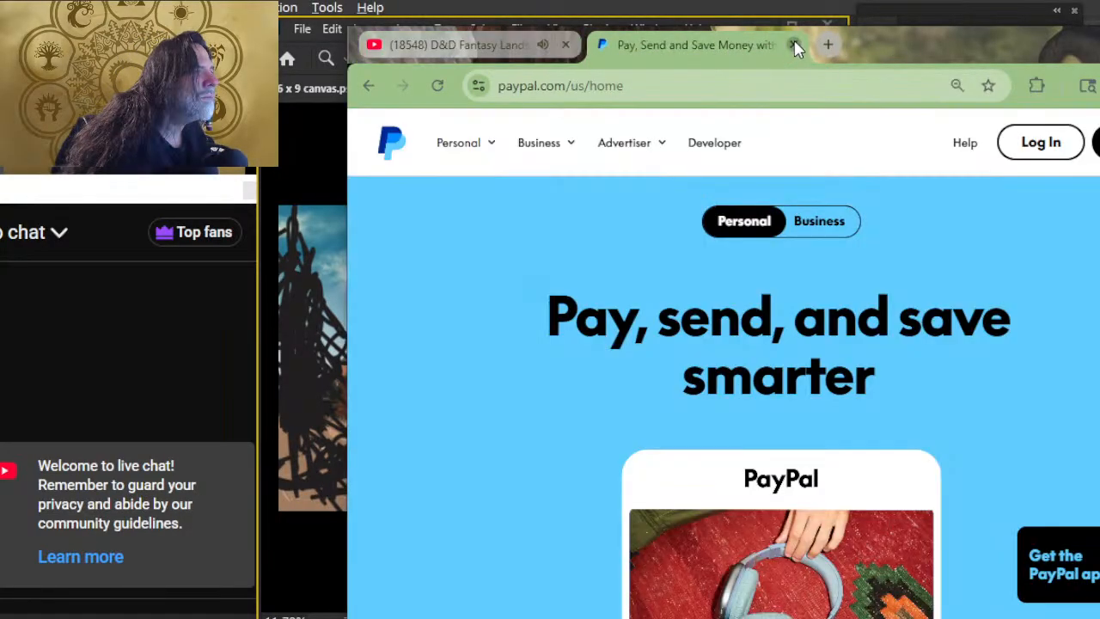
{"action": "left_click", "coordinate": [794, 45]}
{"action": "left_click_drag", "start_coordinate": [800, 53], "coordinate": [707, 155]}
{"action": "key", "text": "alt+Tab"}
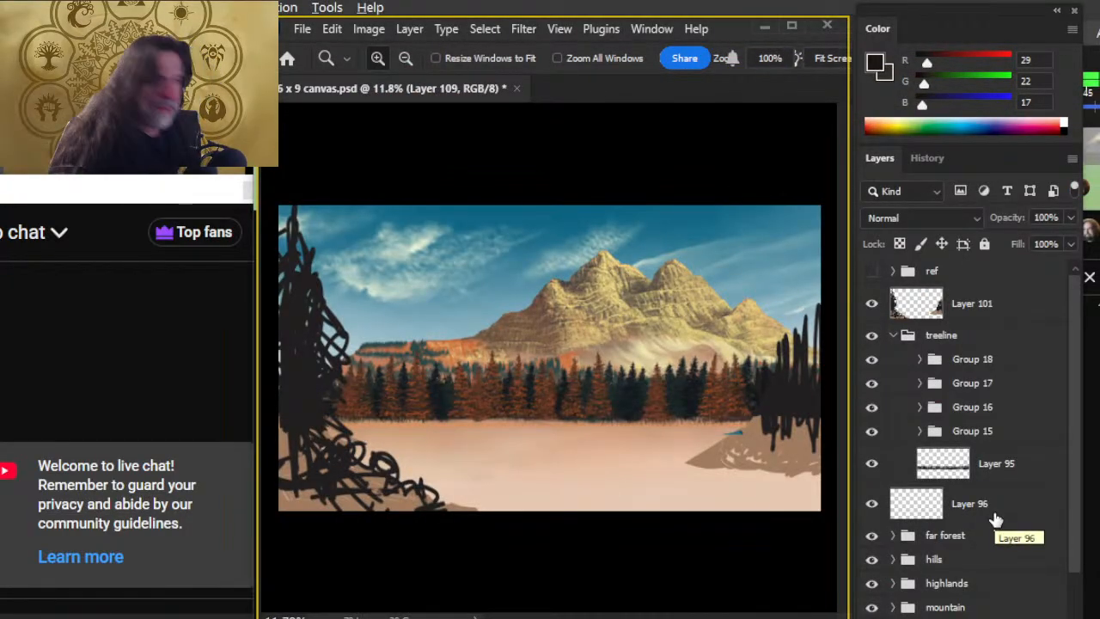
Duplicate Group 15 inside the treeline group and place the original above its copy in the layer order
{"action": "left_click", "coordinate": [464, 401]}
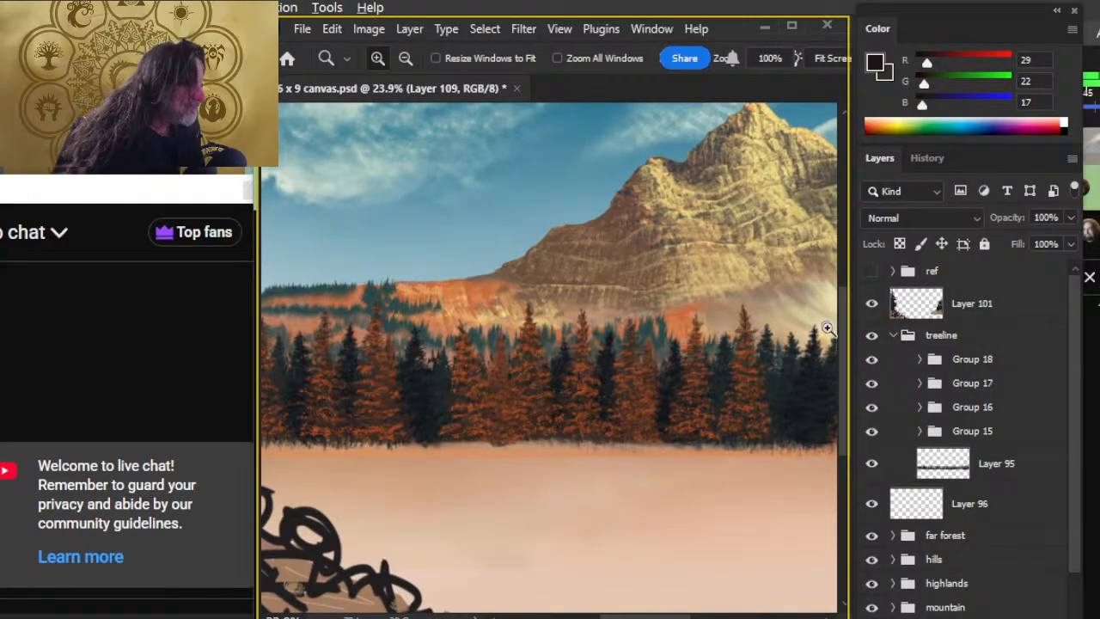
{"action": "left_click", "coordinate": [872, 436]}
{"action": "left_click", "coordinate": [869, 438]}
{"action": "left_click", "coordinate": [894, 439]}
{"action": "right_click", "coordinate": [896, 441]}
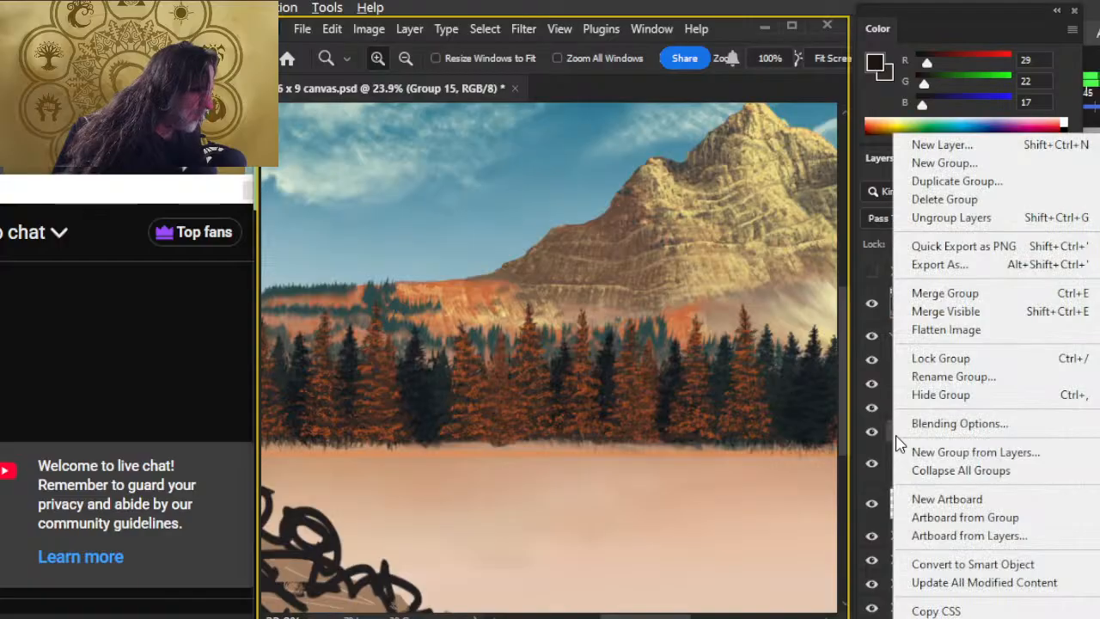
{"action": "left_click", "coordinate": [1001, 183]}
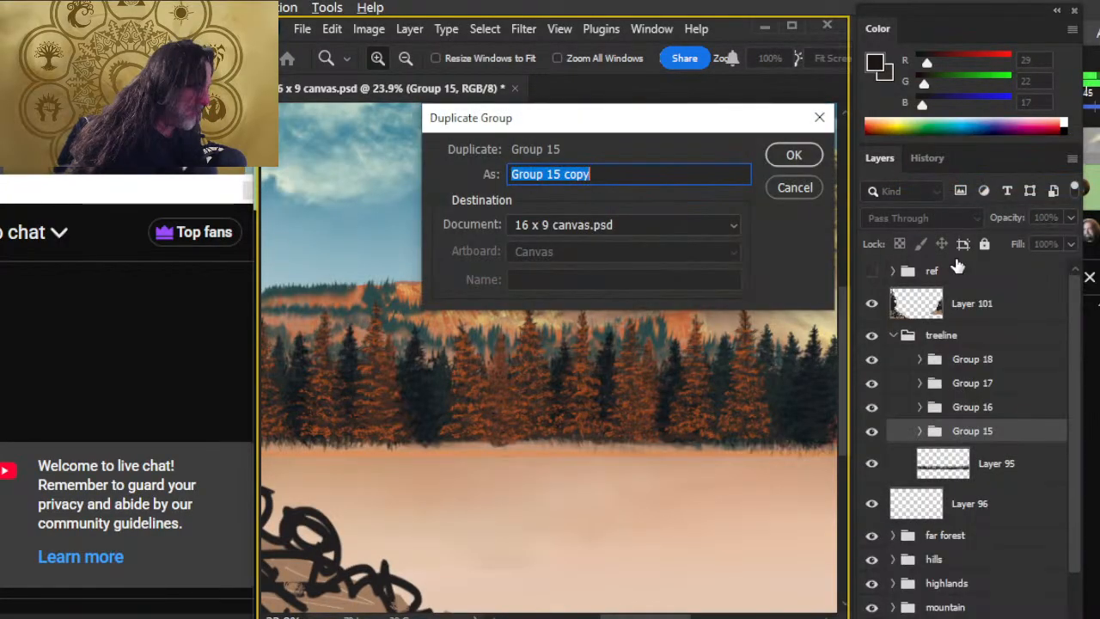
{"action": "key", "text": "Return"}
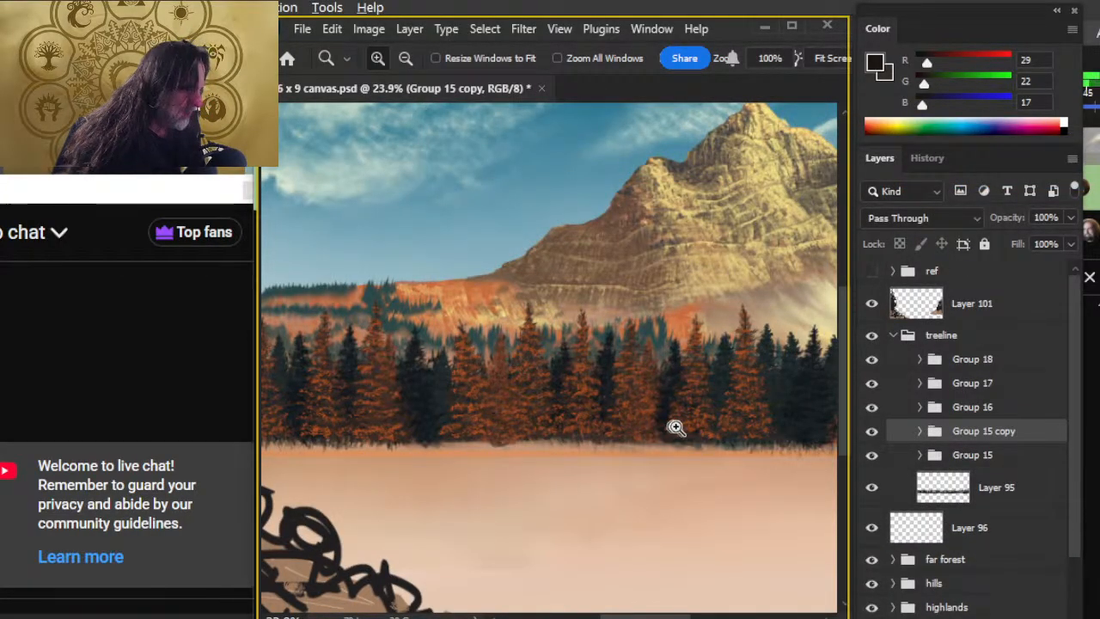
{"action": "left_click_drag", "start_coordinate": [933, 457], "coordinate": [962, 436]}
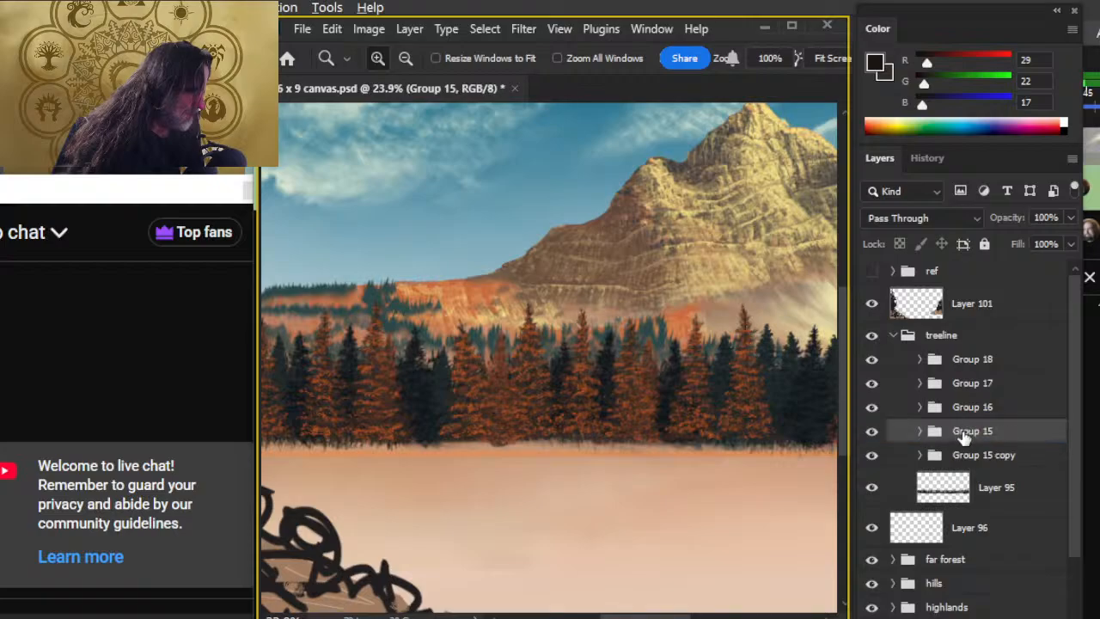
Flip Group 15 copy horizontally and shift it to the right along the treeline
{"action": "left_click", "coordinate": [967, 456]}
{"action": "key", "text": "l"}
{"action": "right_click", "coordinate": [618, 379]}
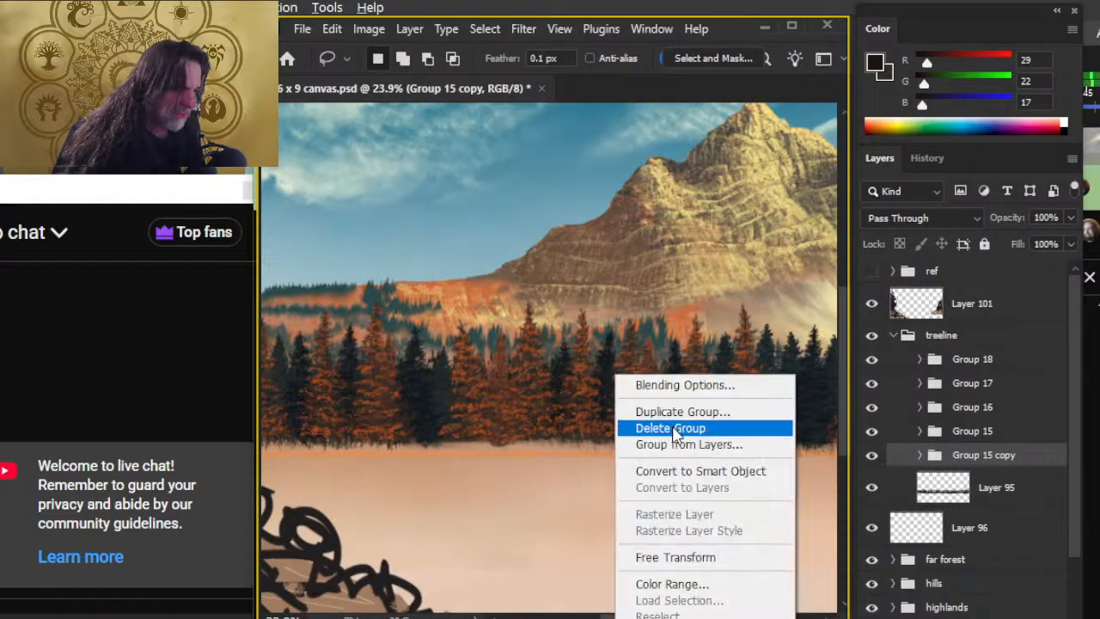
{"action": "left_click", "coordinate": [711, 560]}
{"action": "right_click", "coordinate": [613, 352]}
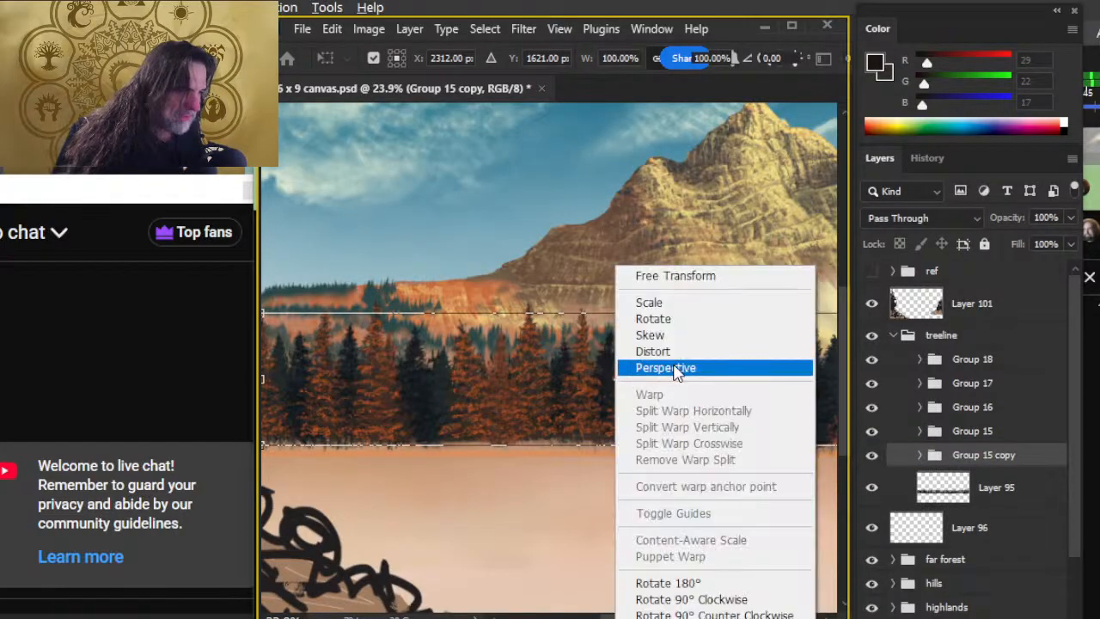
{"action": "left_click", "coordinate": [713, 618]}
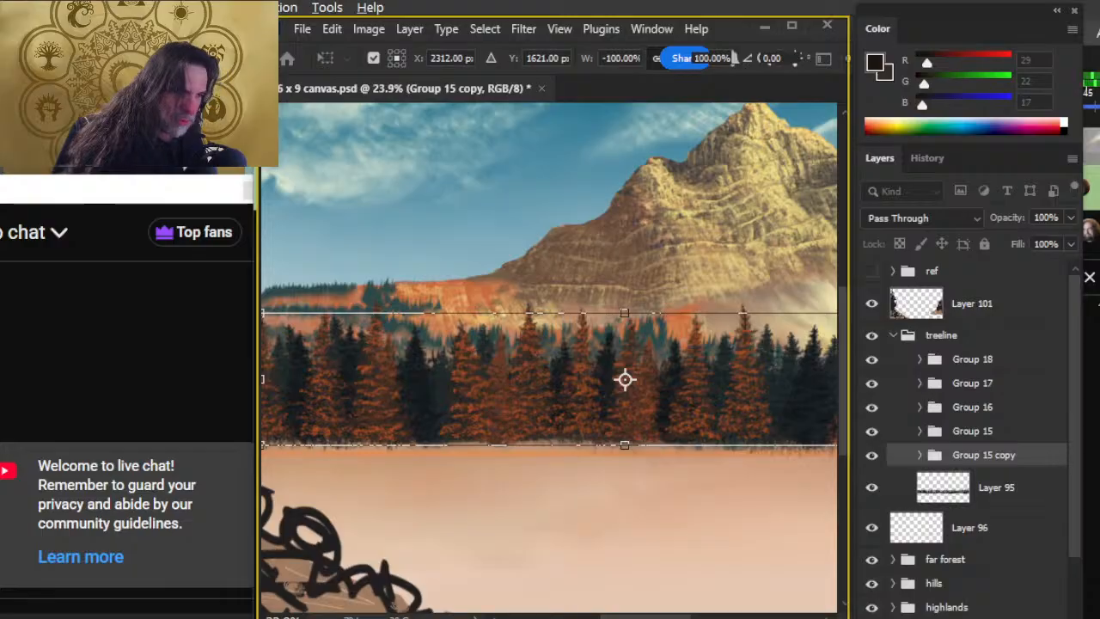
{"action": "key", "text": "Return"}
{"action": "key", "text": "v"}
{"action": "mouse_move", "coordinate": [484, 449]}
{"action": "left_mouse_down"}
{"action": "mouse_move", "coordinate": [521, 472]}
{"action": "mouse_move", "coordinate": [639, 472]}
{"action": "mouse_move", "coordinate": [582, 472]}
{"action": "mouse_move", "coordinate": [595, 475]}
{"action": "left_mouse_up"}
Scale Group 15 copy down proportionally to about 83% with Free Transform
{"action": "key", "text": "l"}
{"action": "right_click", "coordinate": [499, 338]}
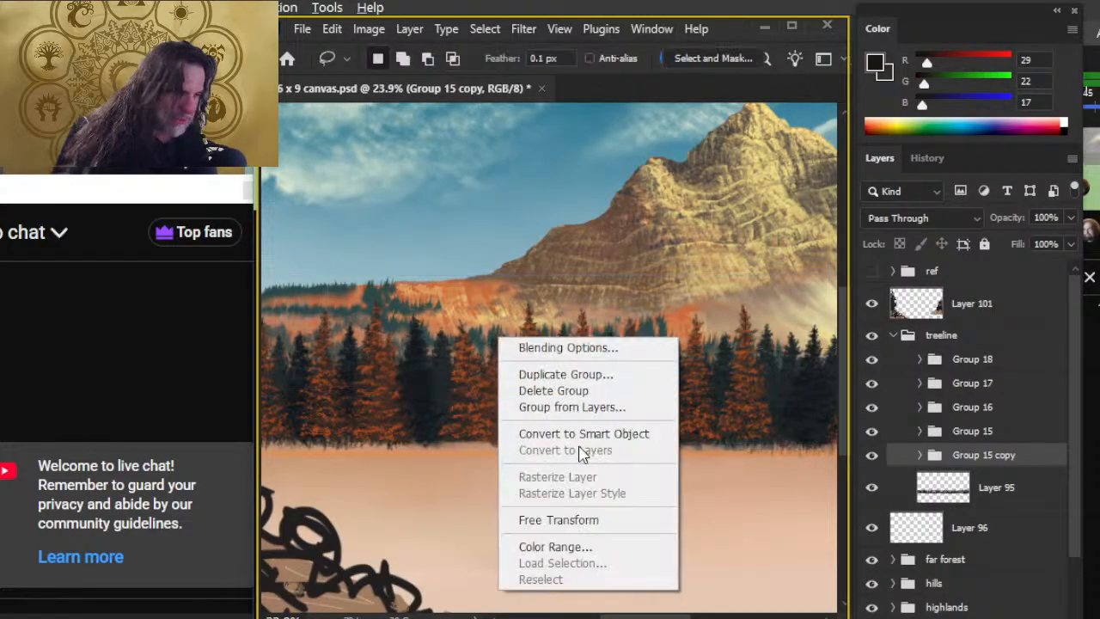
{"action": "left_click", "coordinate": [600, 523]}
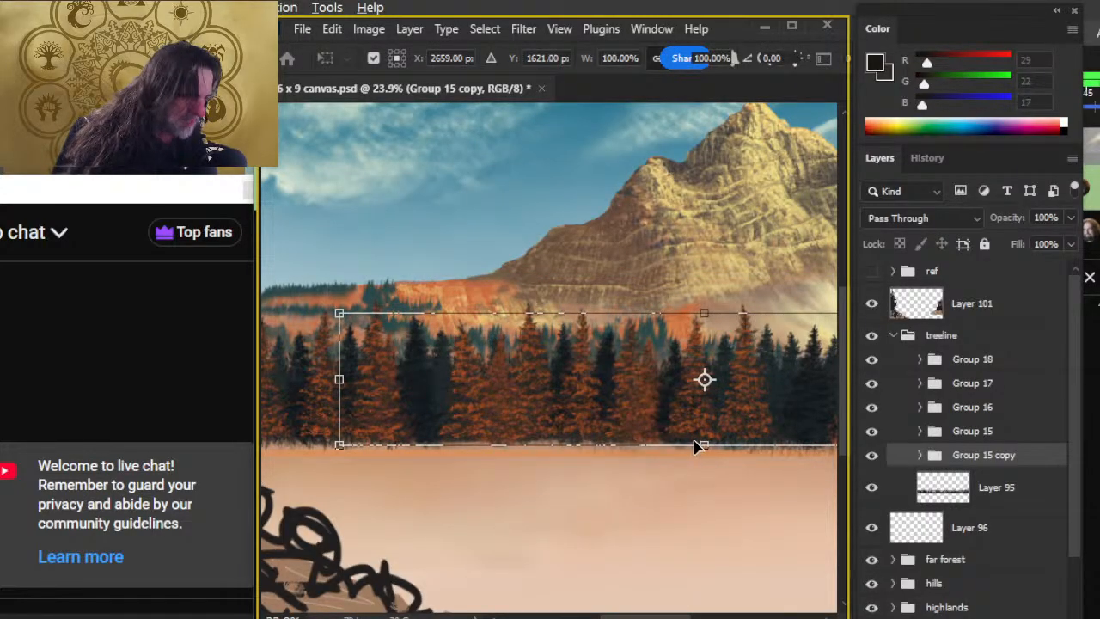
{"action": "left_click_drag", "start_coordinate": [703, 444], "coordinate": [706, 418]}
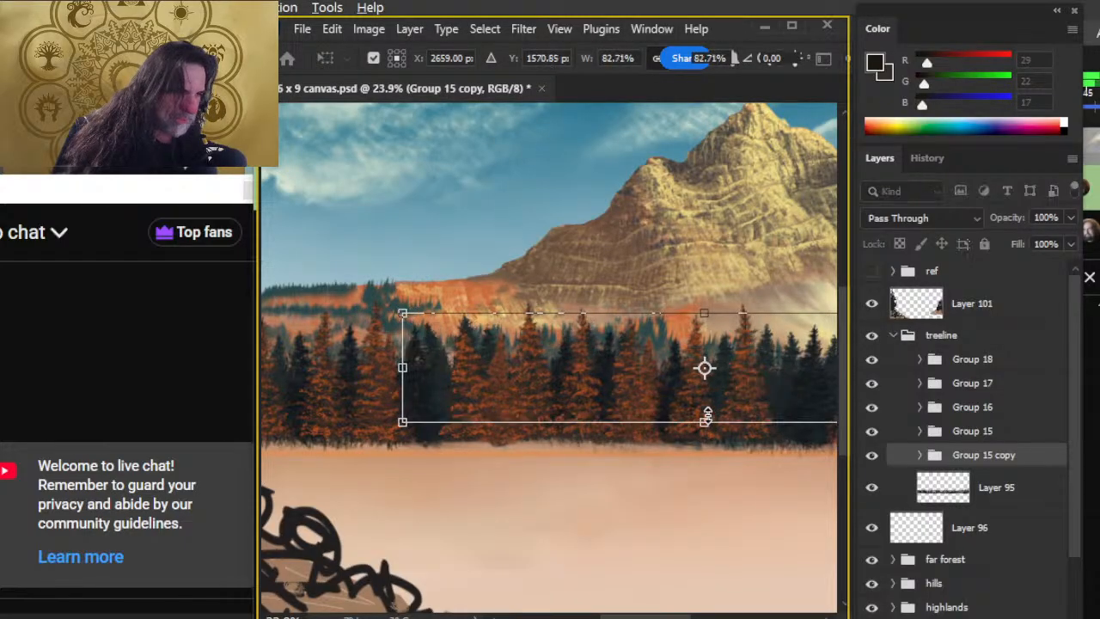
{"action": "key", "text": "Return"}
Merge Group 15 copy into a single layer and reposition its trees behind the existing treeline
{"action": "right_click", "coordinate": [966, 455]}
{"action": "left_click", "coordinate": [1019, 293]}
{"action": "key", "text": "v"}
{"action": "left_click_drag", "start_coordinate": [703, 427], "coordinate": [683, 437]}
{"action": "key", "text": "z"}
{"action": "left_click_drag", "start_coordinate": [705, 486], "coordinate": [434, 403]}
{"action": "key", "text": "v"}
{"action": "mouse_move", "coordinate": [511, 437]}
{"action": "left_mouse_down"}
{"action": "mouse_move", "coordinate": [541, 427]}
{"action": "mouse_move", "coordinate": [501, 430]}
{"action": "mouse_move", "coordinate": [705, 442]}
{"action": "mouse_move", "coordinate": [595, 447]}
{"action": "left_mouse_up"}
{"action": "key", "text": "l"}
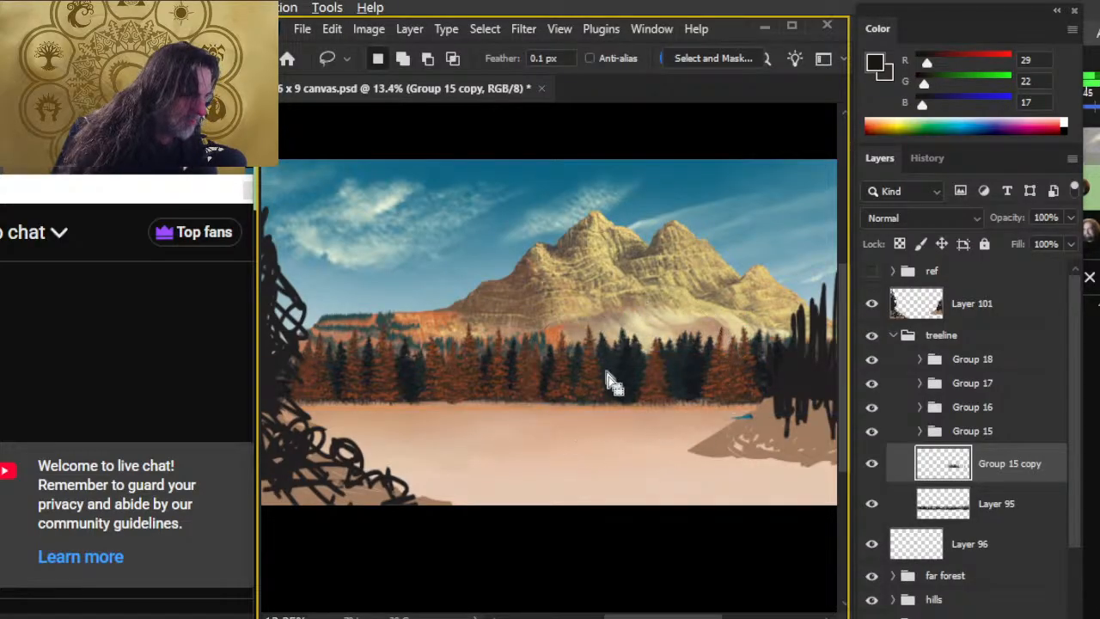
{"action": "key", "text": "v"}
{"action": "left_click_drag", "start_coordinate": [656, 386], "coordinate": [480, 392]}
Lasso the trees at the right end of the Group 15 copy layer, reposition them slightly lower, and deselect
{"action": "key", "text": "l"}
{"action": "mouse_move", "coordinate": [714, 296]}
{"action": "left_mouse_down"}
{"action": "mouse_move", "coordinate": [641, 292]}
{"action": "mouse_move", "coordinate": [630, 431]}
{"action": "mouse_move", "coordinate": [911, 382]}
{"action": "left_mouse_up"}
{"action": "key", "text": "v"}
{"action": "mouse_move", "coordinate": [708, 381]}
{"action": "left_mouse_down"}
{"action": "mouse_move", "coordinate": [613, 373]}
{"action": "mouse_move", "coordinate": [675, 410]}
{"action": "mouse_move", "coordinate": [714, 400]}
{"action": "left_mouse_up"}
{"action": "left_click", "coordinate": [675, 410], "text": "ctrl"}
{"action": "key", "text": "ctrl+d"}
{"action": "key", "text": "l"}
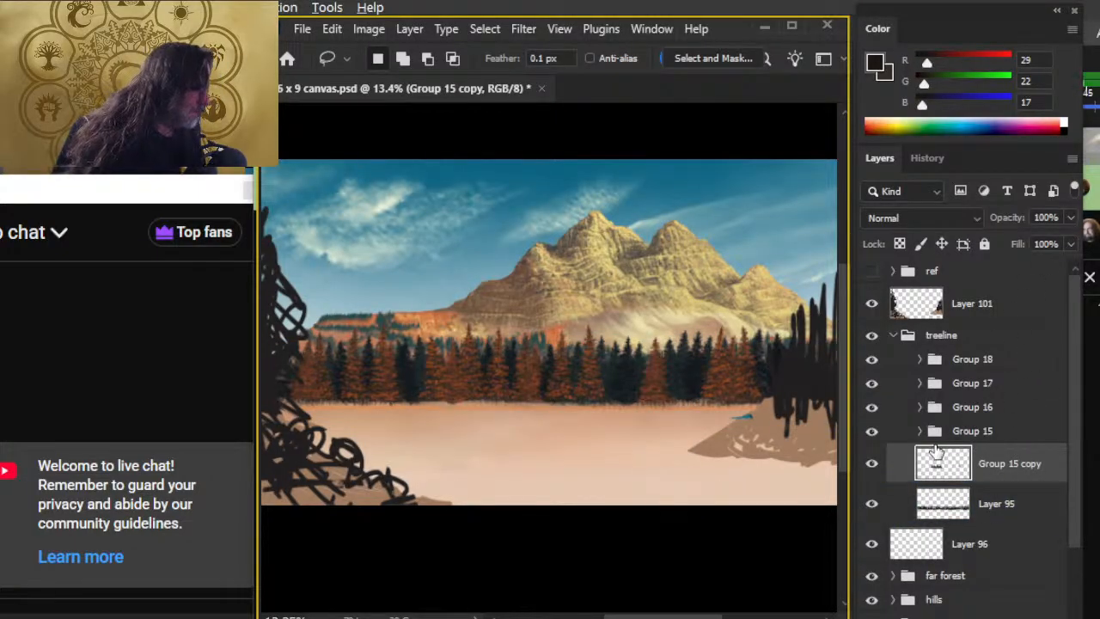
Check what Groups 15 and 17 contain by toggling their visibility, and duplicate Group 17
{"action": "left_click", "coordinate": [868, 426]}
{"action": "left_click", "coordinate": [868, 426]}
{"action": "left_click", "coordinate": [872, 384]}
{"action": "left_click", "coordinate": [872, 385]}
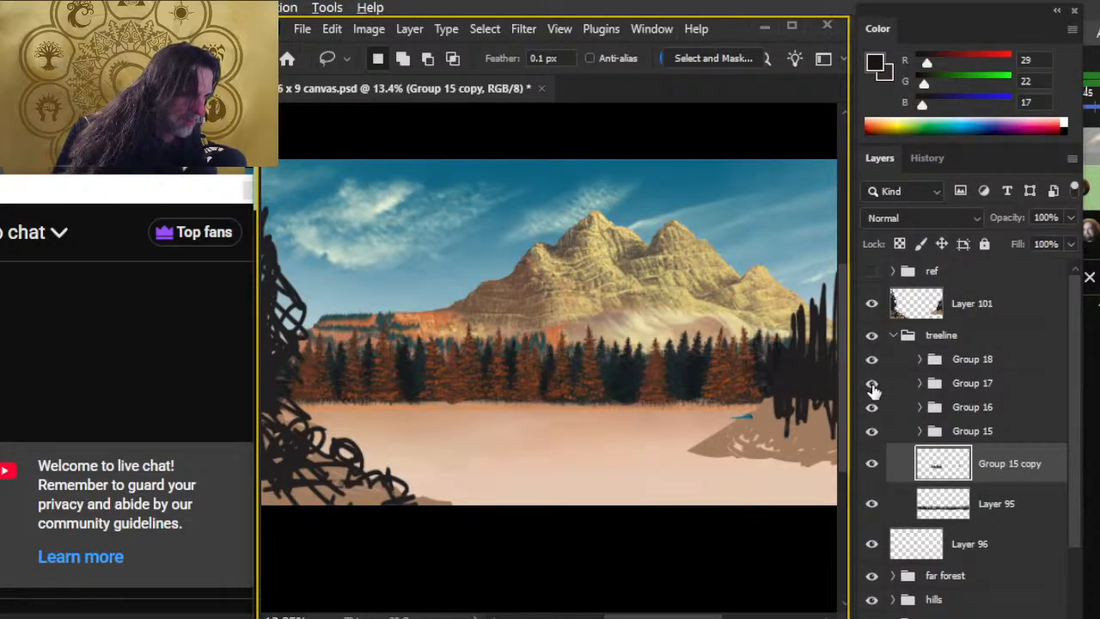
{"action": "left_click", "coordinate": [978, 384]}
{"action": "right_click", "coordinate": [971, 385]}
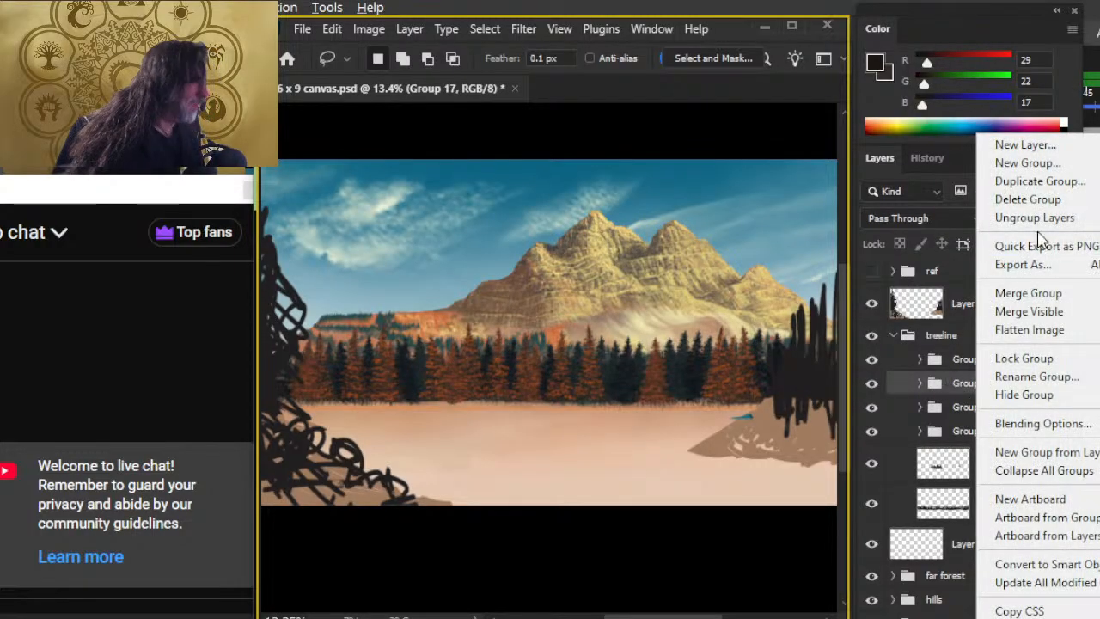
{"action": "left_click", "coordinate": [1064, 182]}
{"action": "key", "text": "Return"}
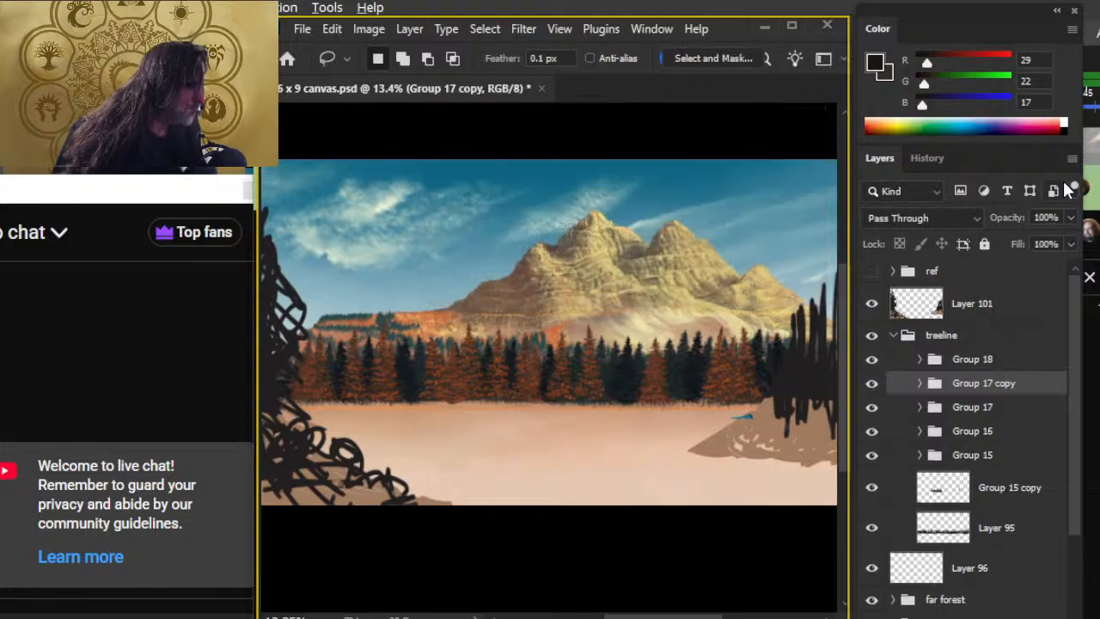
Merge Group 17 copy into a single layer and move it directly below Group 15
{"action": "right_click", "coordinate": [967, 385]}
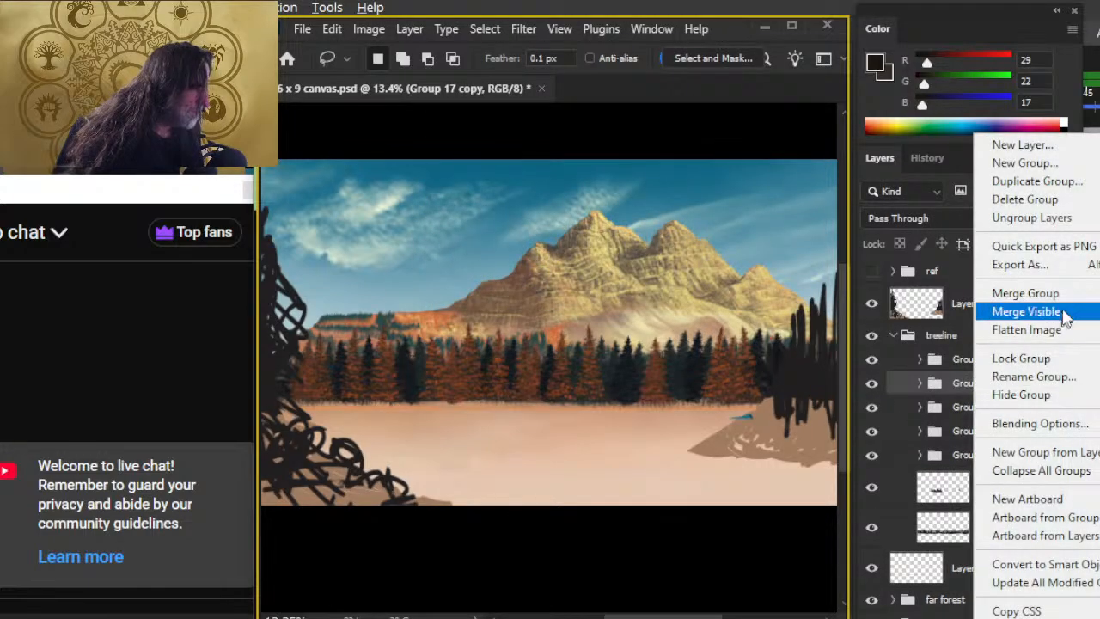
{"action": "left_click", "coordinate": [1040, 293]}
{"action": "left_click_drag", "start_coordinate": [1000, 393], "coordinate": [992, 491]}
Flip the Group 17 copy layer horizontally and reposition it along the treeline
{"action": "right_click", "coordinate": [628, 383]}
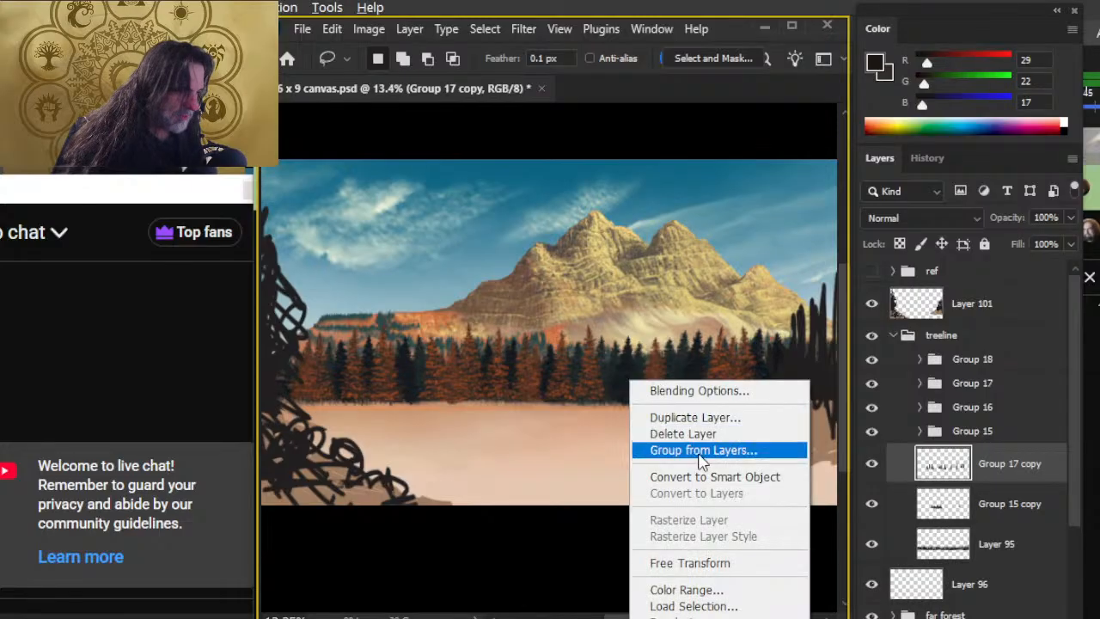
{"action": "left_click", "coordinate": [730, 565]}
{"action": "right_click", "coordinate": [662, 342]}
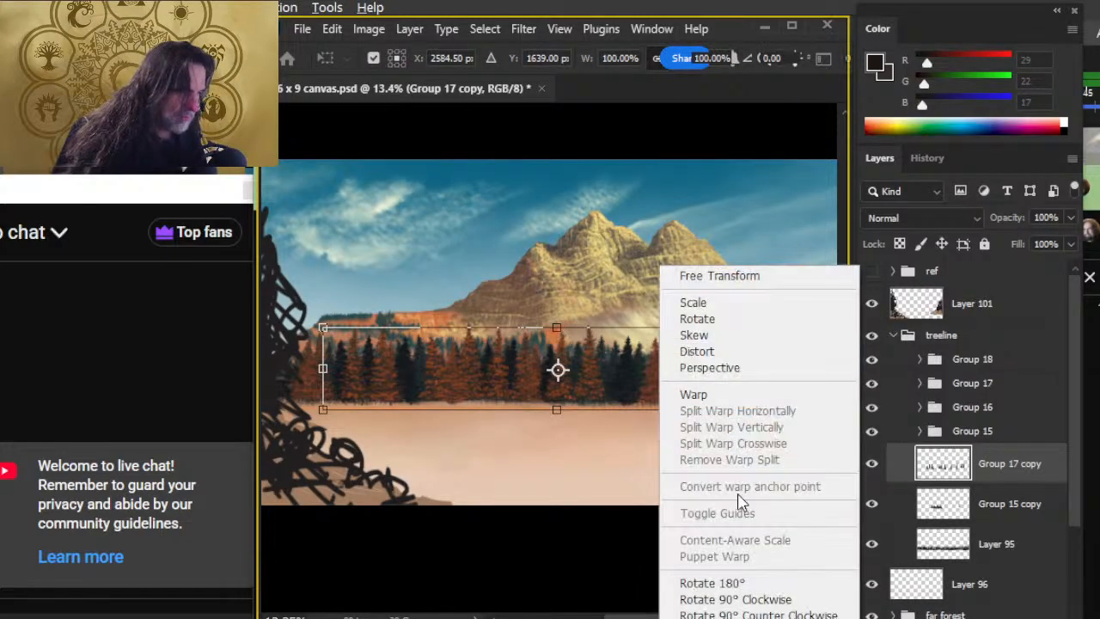
{"action": "left_click", "coordinate": [722, 616]}
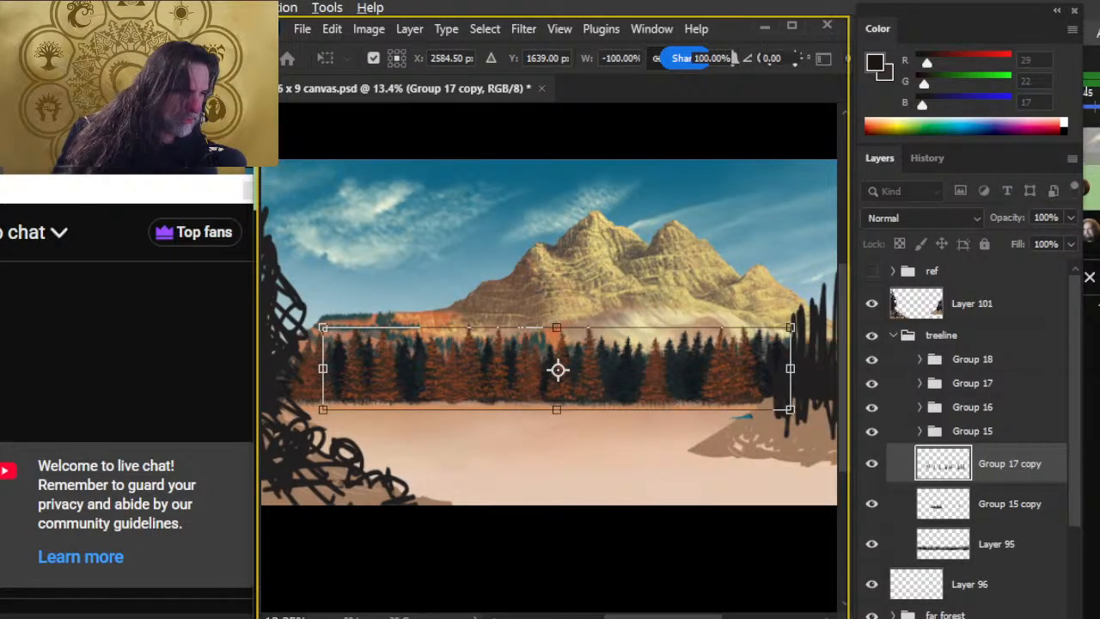
{"action": "left_click_drag", "start_coordinate": [329, 368], "coordinate": [430, 370]}
{"action": "key", "text": "Return"}
Lasso the middle trees of the Group 17 copy layer, shift them to the left, and deselect
{"action": "key", "text": "l"}
{"action": "mouse_move", "coordinate": [550, 256]}
{"action": "left_mouse_down"}
{"action": "mouse_move", "coordinate": [646, 424]}
{"action": "mouse_move", "coordinate": [701, 376]}
{"action": "left_mouse_up"}
{"action": "key", "text": "v"}
{"action": "mouse_move", "coordinate": [615, 371]}
{"action": "left_mouse_down"}
{"action": "mouse_move", "coordinate": [570, 357]}
{"action": "mouse_move", "coordinate": [543, 365]}
{"action": "mouse_move", "coordinate": [572, 368]}
{"action": "left_mouse_up"}
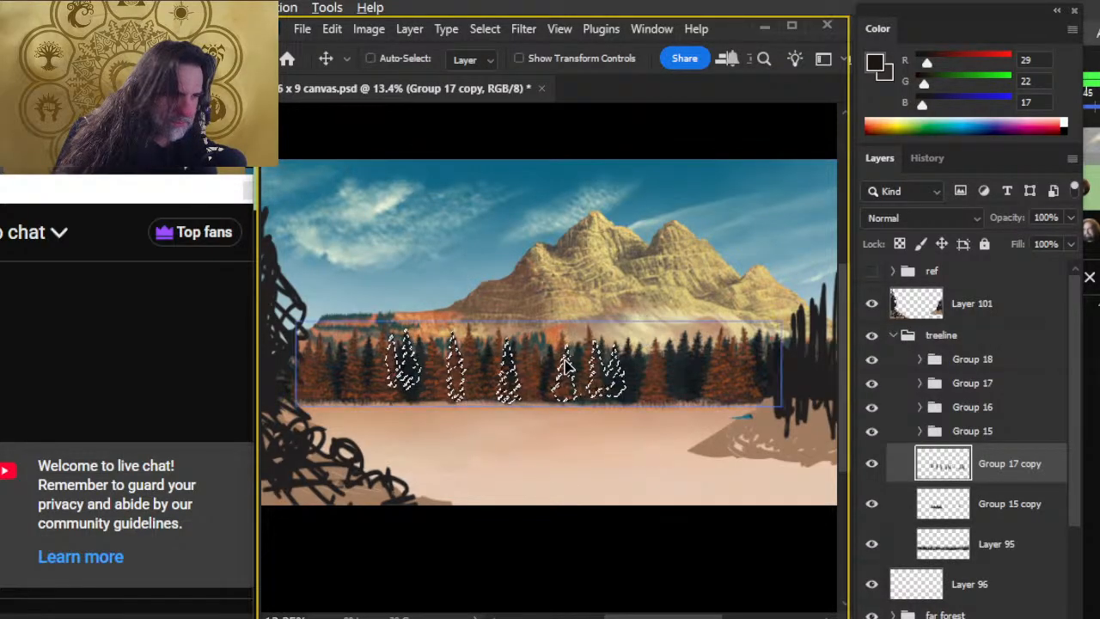
{"action": "key", "text": "l"}
{"action": "key", "text": "ctrl+d"}
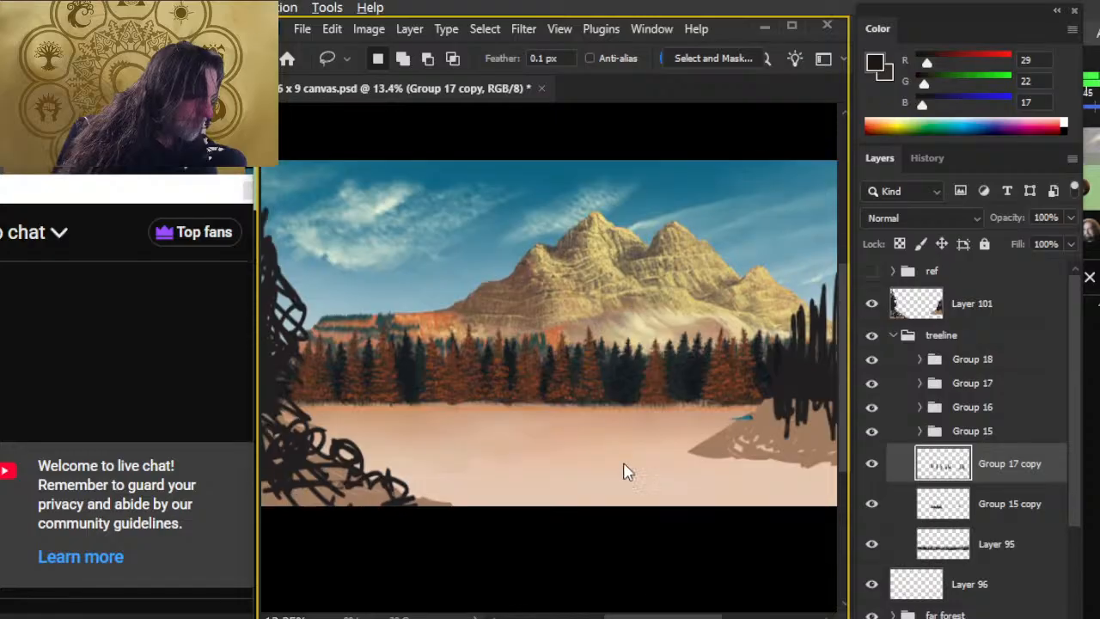
Lasso the trees at the right end of the Group 17 copy layer and shift them slightly to the left
{"action": "scroll", "coordinate": [607, 427], "scroll_direction": "down", "scroll_amount": 5}
{"action": "left_click_drag", "start_coordinate": [493, 499], "coordinate": [512, 520]}
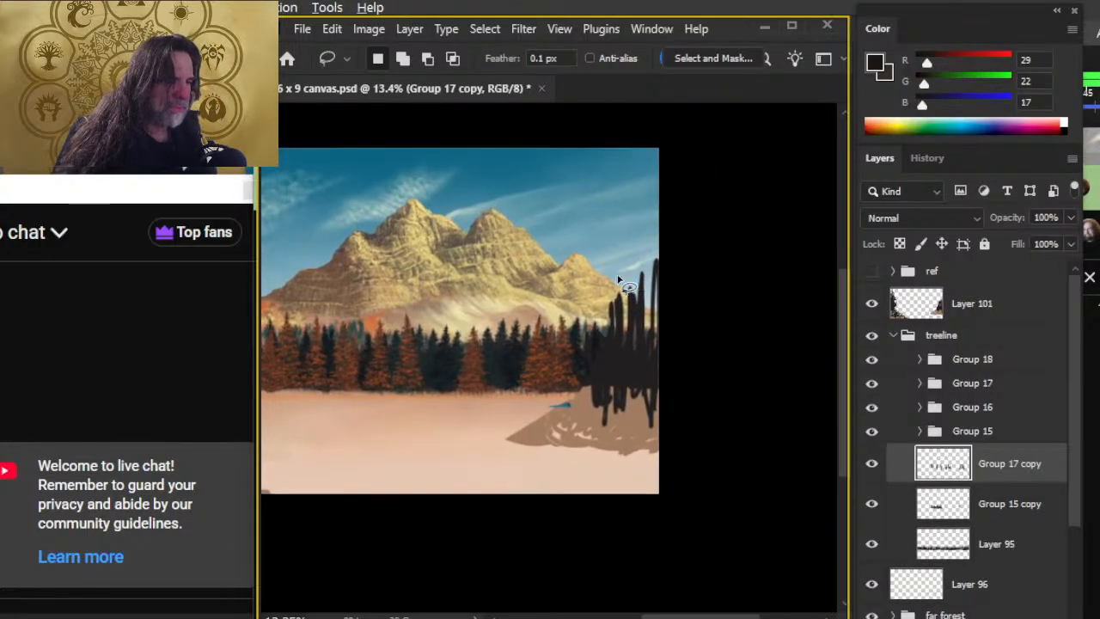
{"action": "mouse_move", "coordinate": [566, 386]}
{"action": "left_mouse_down"}
{"action": "mouse_move", "coordinate": [534, 337]}
{"action": "mouse_move", "coordinate": [570, 361]}
{"action": "left_mouse_up"}
{"action": "mouse_move", "coordinate": [658, 274]}
{"action": "left_mouse_down"}
{"action": "mouse_move", "coordinate": [481, 490]}
{"action": "mouse_move", "coordinate": [525, 241]}
{"action": "left_mouse_up"}
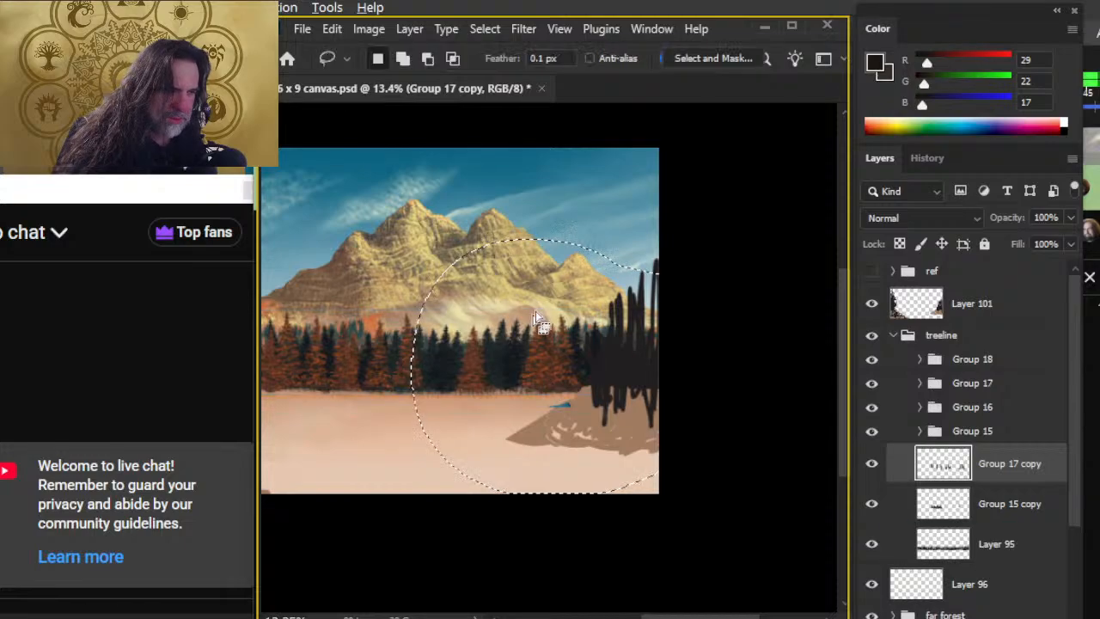
{"action": "left_click_drag", "start_coordinate": [520, 348], "coordinate": [503, 368]}
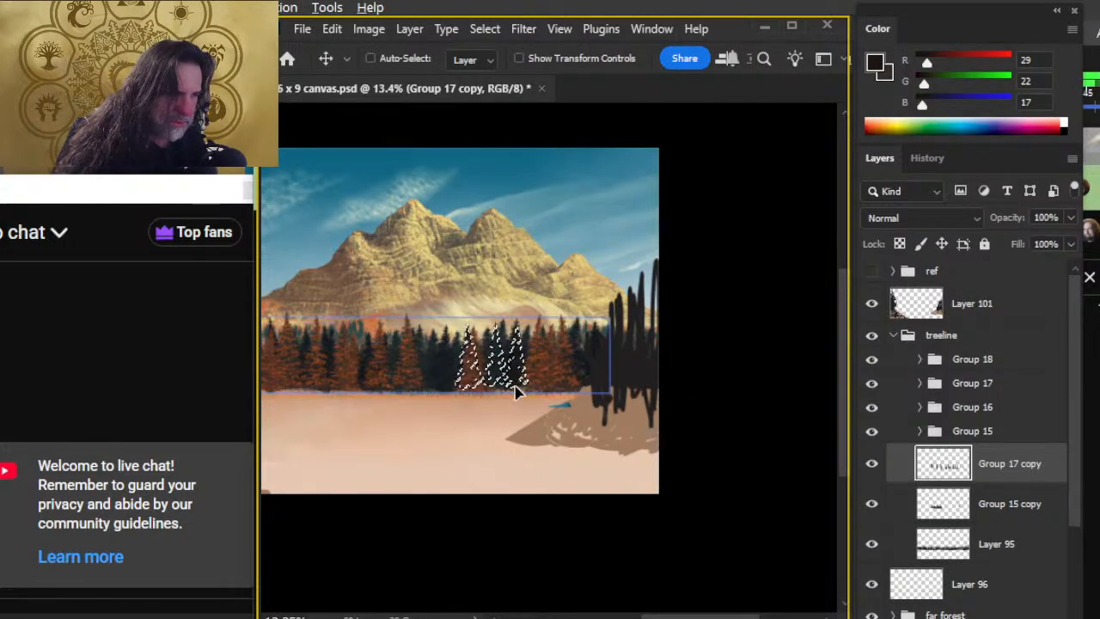
Scale the selected trees to about 90.57% with Free Transform and shift them further left along the treeline
{"action": "right_click", "coordinate": [514, 337]}
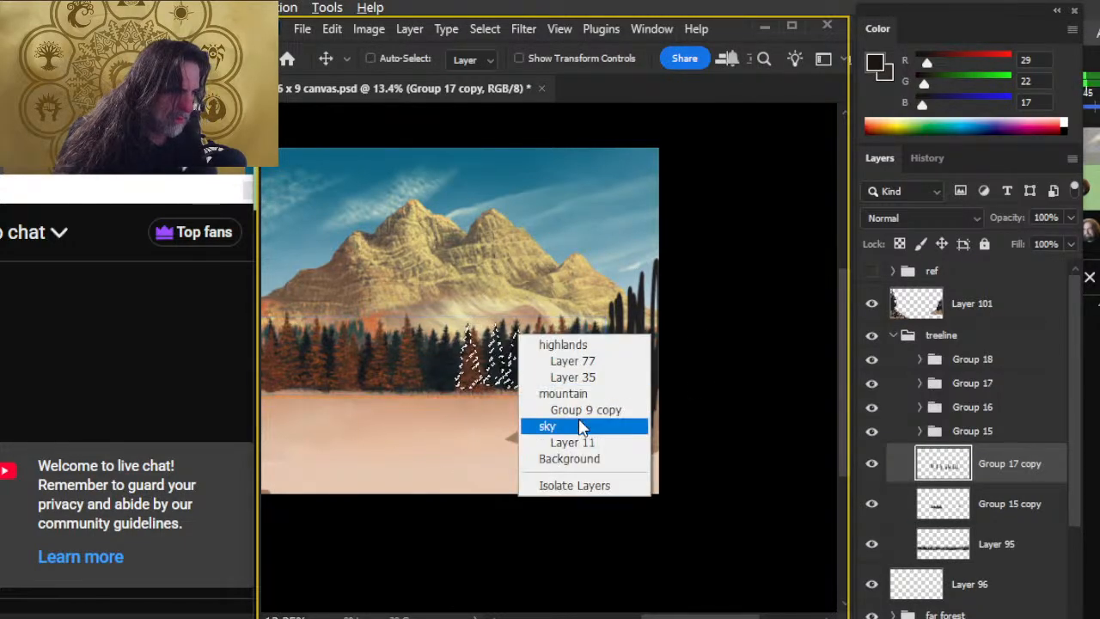
{"action": "left_click", "coordinate": [429, 338]}
{"action": "right_click", "coordinate": [430, 339]}
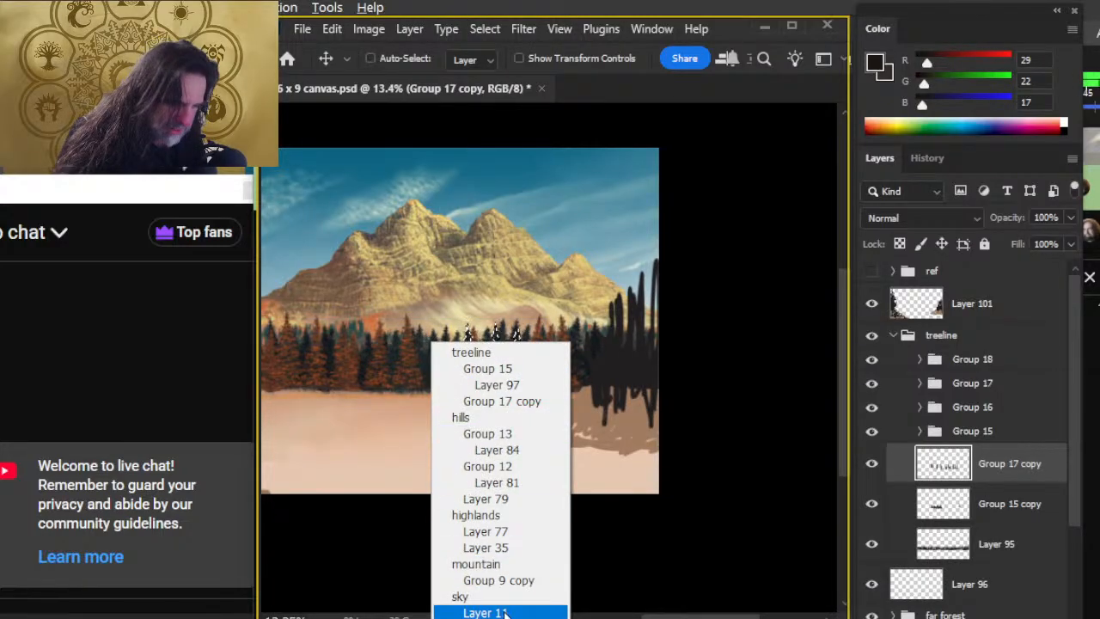
{"action": "key", "text": "Escape"}
{"action": "key", "text": "l"}
{"action": "right_click", "coordinate": [540, 234]}
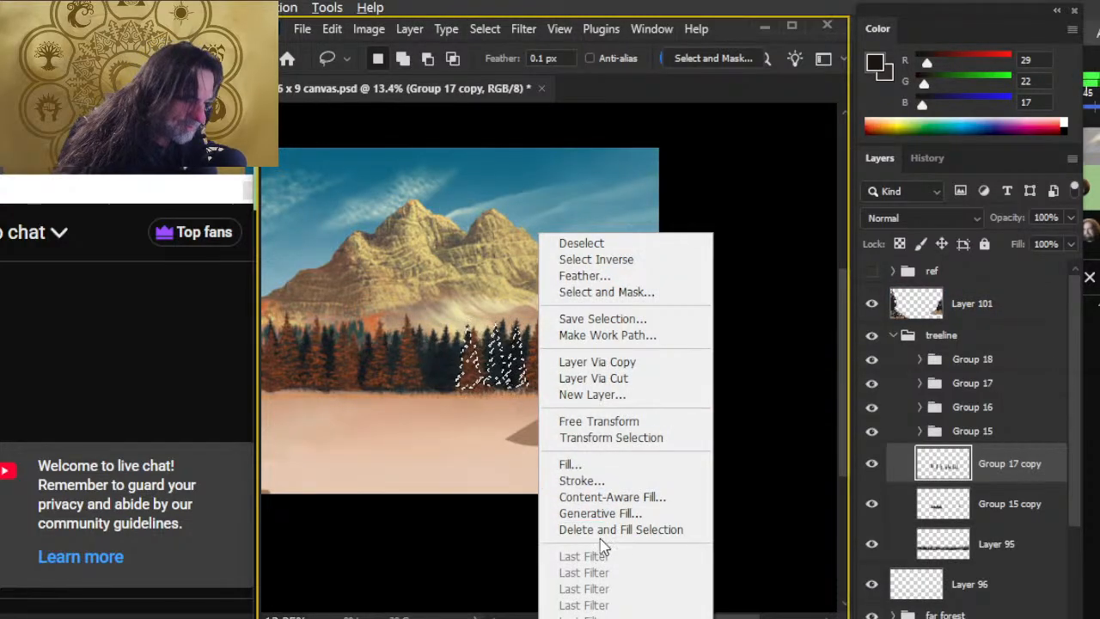
{"action": "left_click", "coordinate": [602, 421]}
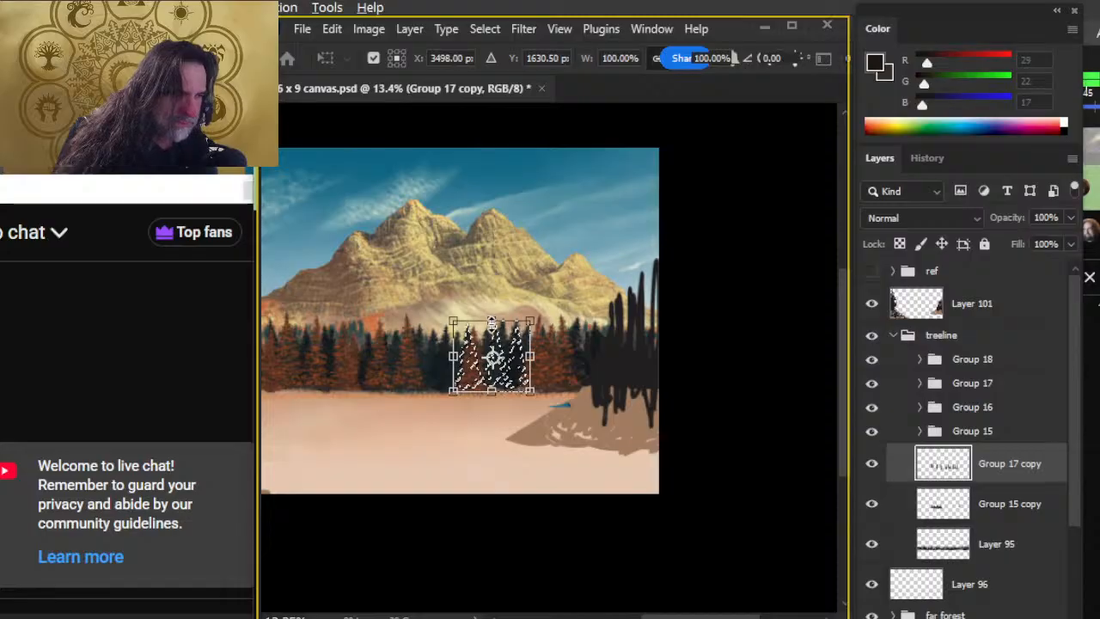
{"action": "left_click_drag", "start_coordinate": [491, 323], "coordinate": [489, 353]}
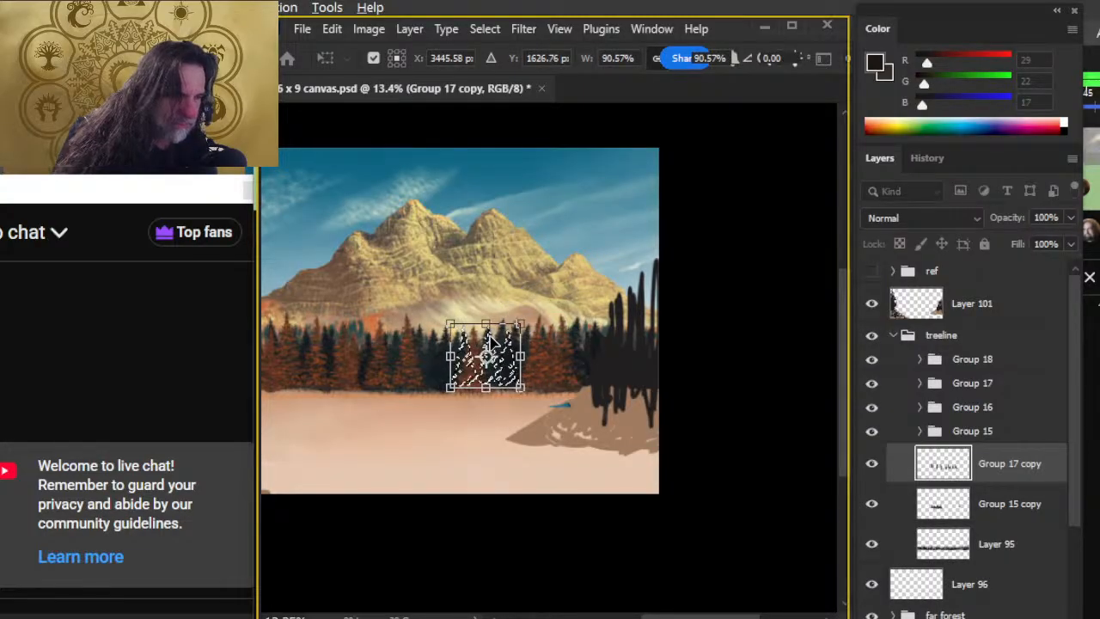
{"action": "key", "text": "Return"}
{"action": "key", "text": "v"}
{"action": "left_click_drag", "start_coordinate": [511, 412], "coordinate": [484, 413]}
{"action": "key", "text": "l"}
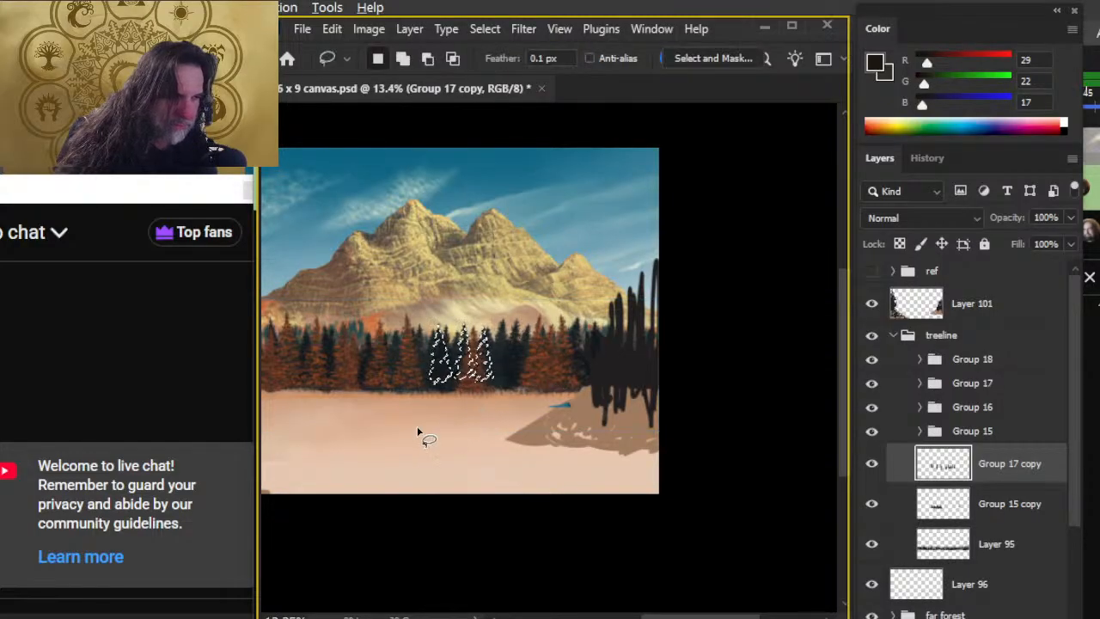
Select the whole Group 17 copy layer and nudge it sideways to refit its trees in the treeline
{"action": "key", "text": "z"}
{"action": "mouse_move", "coordinate": [402, 400]}
{"action": "left_mouse_down"}
{"action": "mouse_move", "coordinate": [470, 413]}
{"action": "mouse_move", "coordinate": [634, 373]}
{"action": "mouse_move", "coordinate": [460, 400]}
{"action": "mouse_move", "coordinate": [685, 417]}
{"action": "left_mouse_up"}
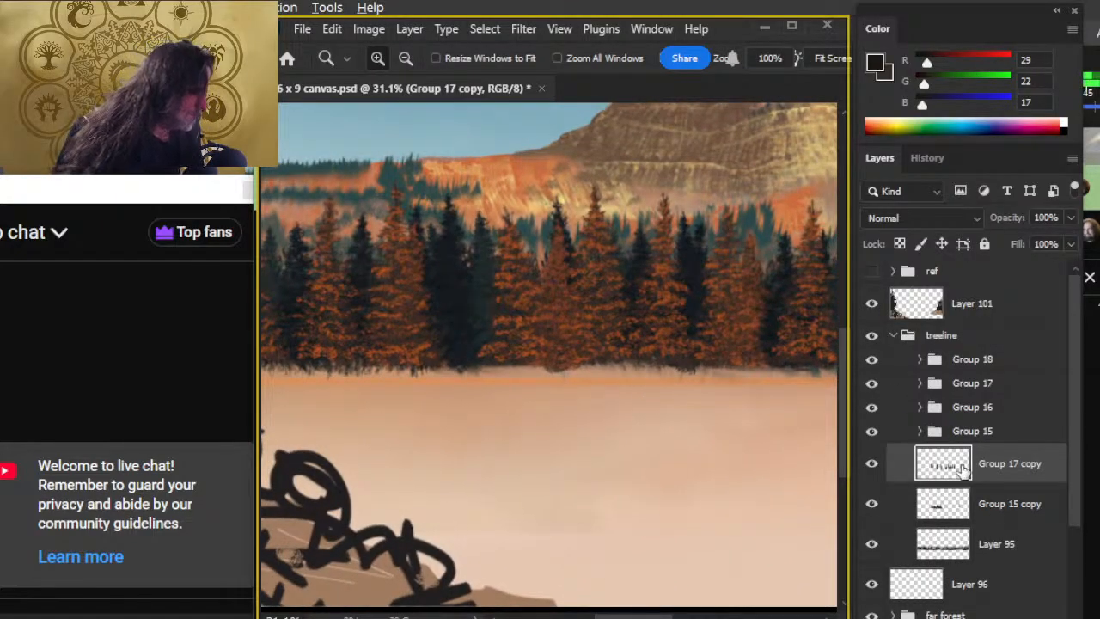
{"action": "left_click", "coordinate": [1002, 507]}
{"action": "left_click", "coordinate": [999, 474]}
{"action": "key", "text": "v"}
{"action": "left_click_drag", "start_coordinate": [789, 445], "coordinate": [675, 416]}
{"action": "key", "text": "ctrl"}
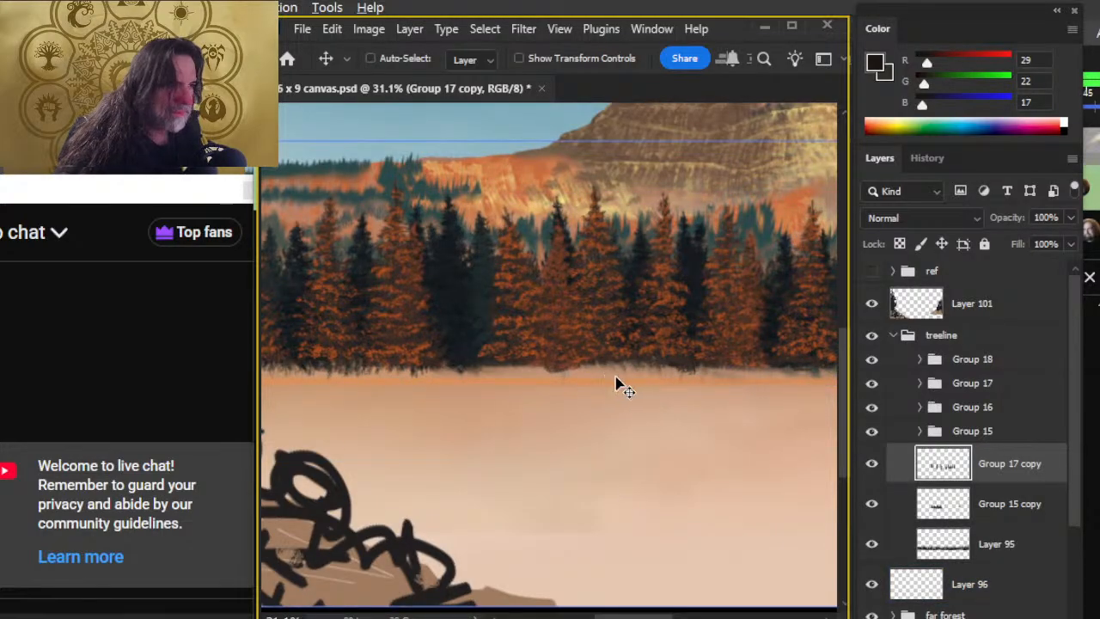
{"action": "left_click_drag", "start_coordinate": [557, 365], "coordinate": [580, 352]}
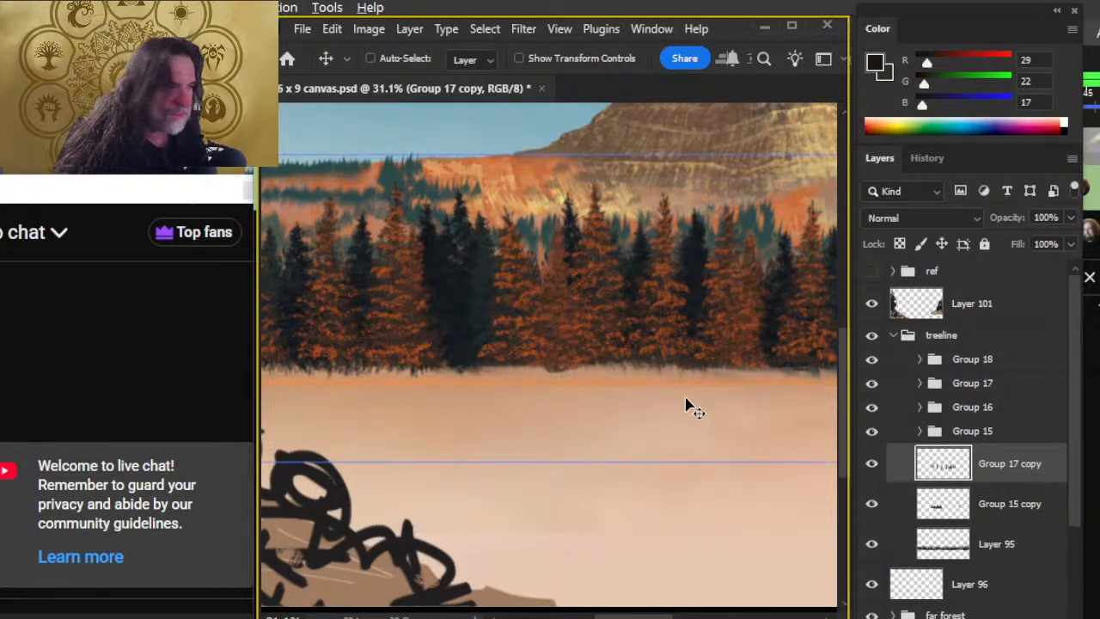
{"action": "left_click_drag", "start_coordinate": [678, 400], "coordinate": [624, 388]}
{"action": "key", "text": "l"}
{"action": "right_click", "coordinate": [576, 286]}
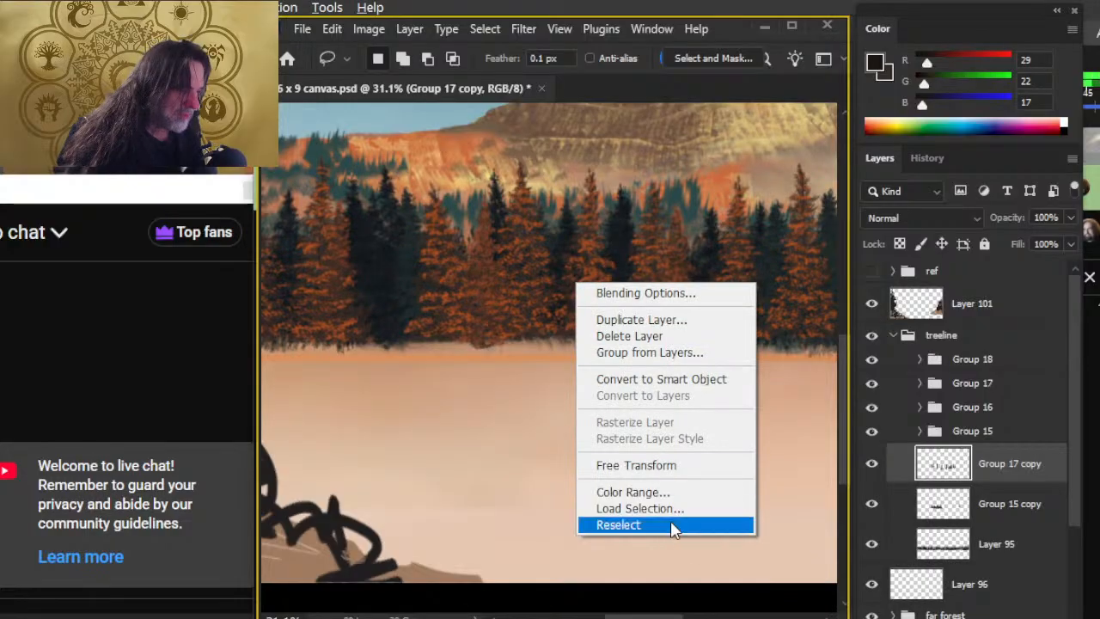
{"action": "left_click", "coordinate": [671, 467]}
{"action": "left_click_drag", "start_coordinate": [678, 162], "coordinate": [730, 202]}
{"action": "mouse_move", "coordinate": [727, 137]}
{"action": "left_mouse_down"}
{"action": "mouse_move", "coordinate": [666, 163]}
{"action": "mouse_move", "coordinate": [687, 251]}
{"action": "left_mouse_up"}
{"action": "key", "text": "Escape"}
Scale the Group 17 copy layer down to about 80.59% with Free Transform and apply it
{"action": "right_click", "coordinate": [626, 227]}
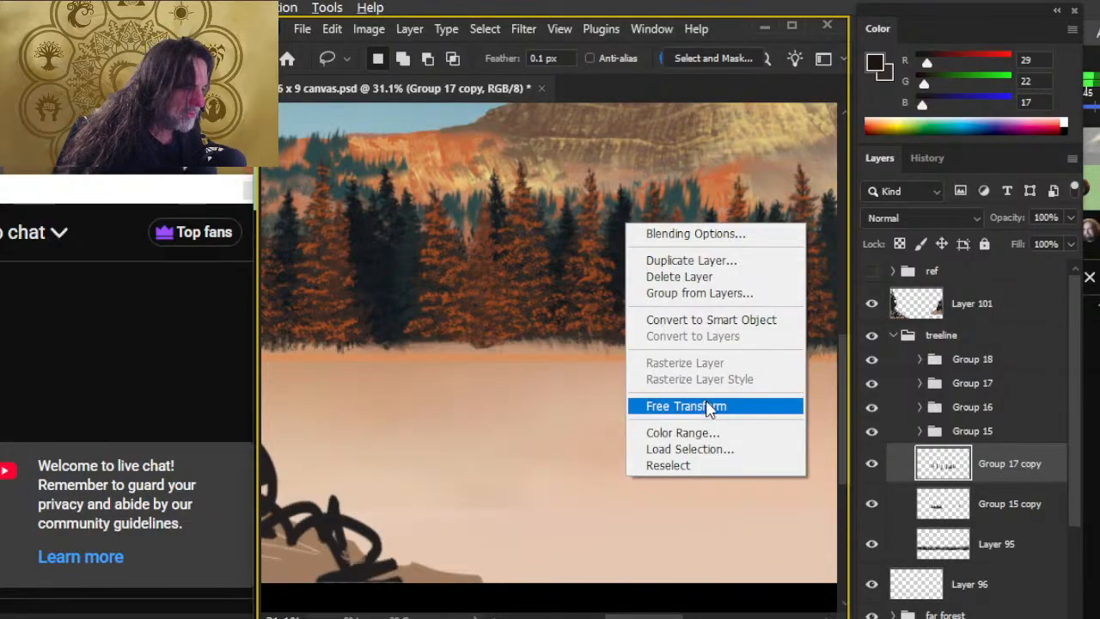
{"action": "left_click", "coordinate": [707, 407]}
{"action": "left_click_drag", "start_coordinate": [679, 185], "coordinate": [606, 248]}
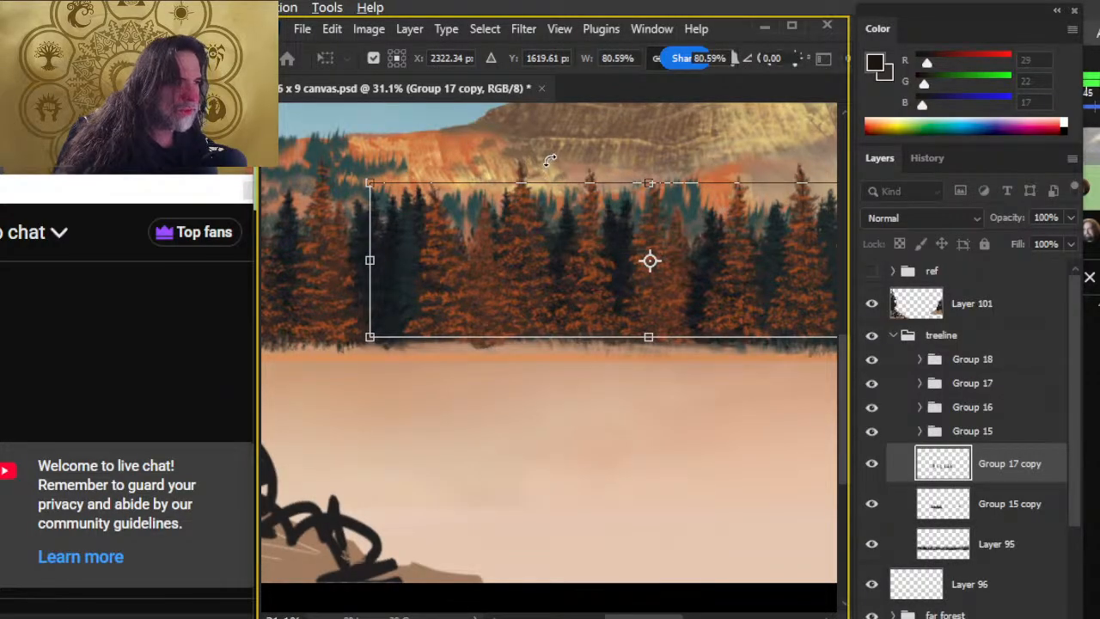
{"action": "key", "text": "Return"}
Try to shift a lassoed group of trees on the Group 17 copy layer to the right
{"action": "key", "text": "l"}
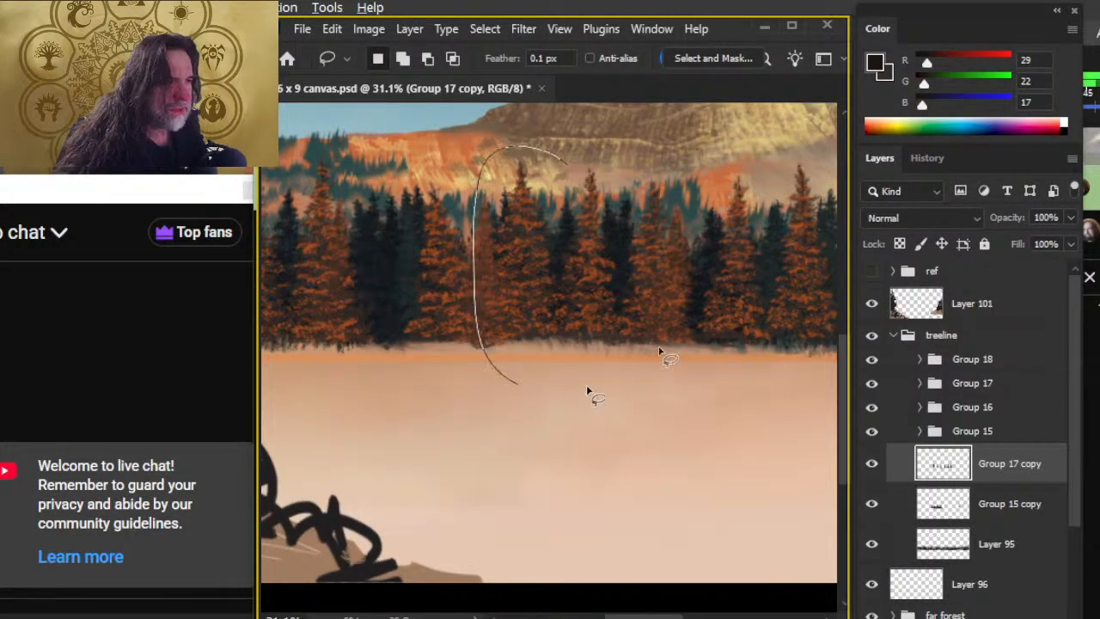
{"action": "left_click_drag", "start_coordinate": [635, 364], "coordinate": [569, 165]}
{"action": "key", "text": "v"}
{"action": "mouse_move", "coordinate": [550, 243]}
{"action": "left_mouse_down"}
{"action": "mouse_move", "coordinate": [644, 258]}
{"action": "mouse_move", "coordinate": [651, 247]}
{"action": "mouse_move", "coordinate": [647, 255]}
{"action": "left_mouse_up"}
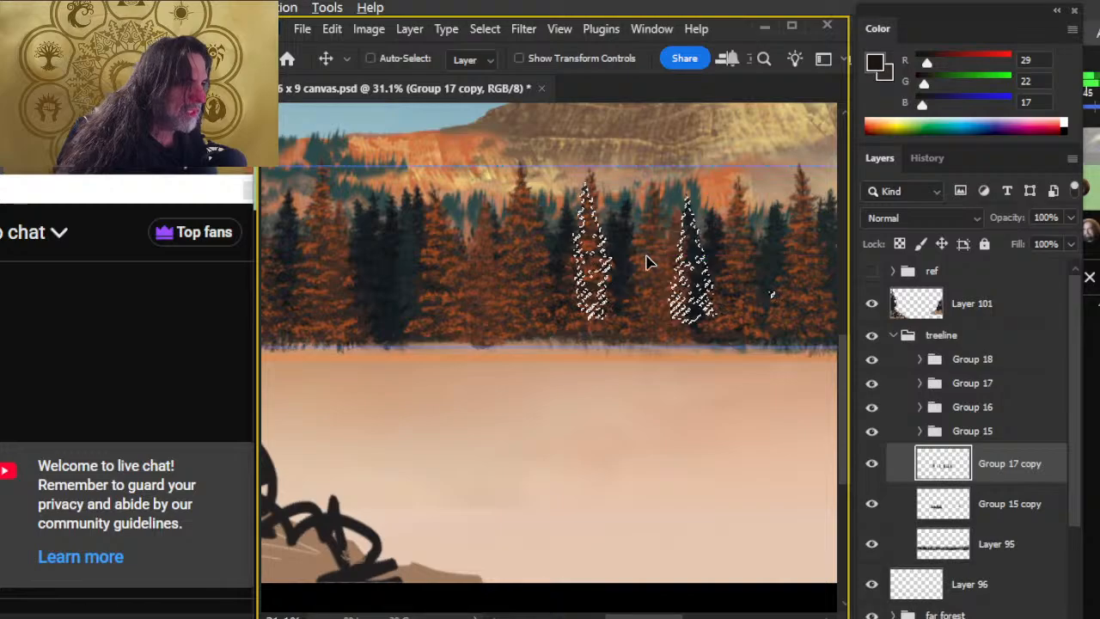
{"action": "key", "text": "ctrl+z"}
Lasso a single dark tree on the Group 17 copy layer, move it between the orange trees, and deselect
{"action": "key", "text": "l"}
{"action": "left_click_drag", "start_coordinate": [527, 160], "coordinate": [414, 303]}
{"action": "mouse_move", "coordinate": [464, 181]}
{"action": "left_mouse_down"}
{"action": "mouse_move", "coordinate": [520, 246]}
{"action": "mouse_move", "coordinate": [504, 270]}
{"action": "mouse_move", "coordinate": [515, 307]}
{"action": "mouse_move", "coordinate": [507, 318]}
{"action": "left_mouse_up"}
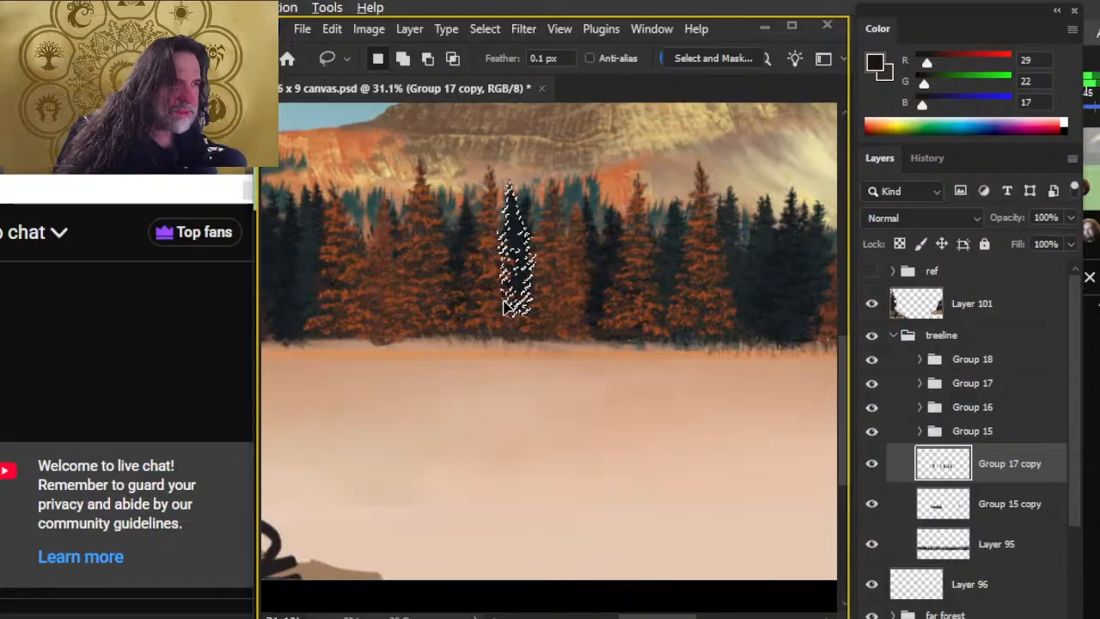
{"action": "key", "text": "ctrl+d"}
Move the Group 15 copy layer directly above the Group 17 copy layer
{"action": "left_click_drag", "start_coordinate": [637, 431], "coordinate": [590, 418]}
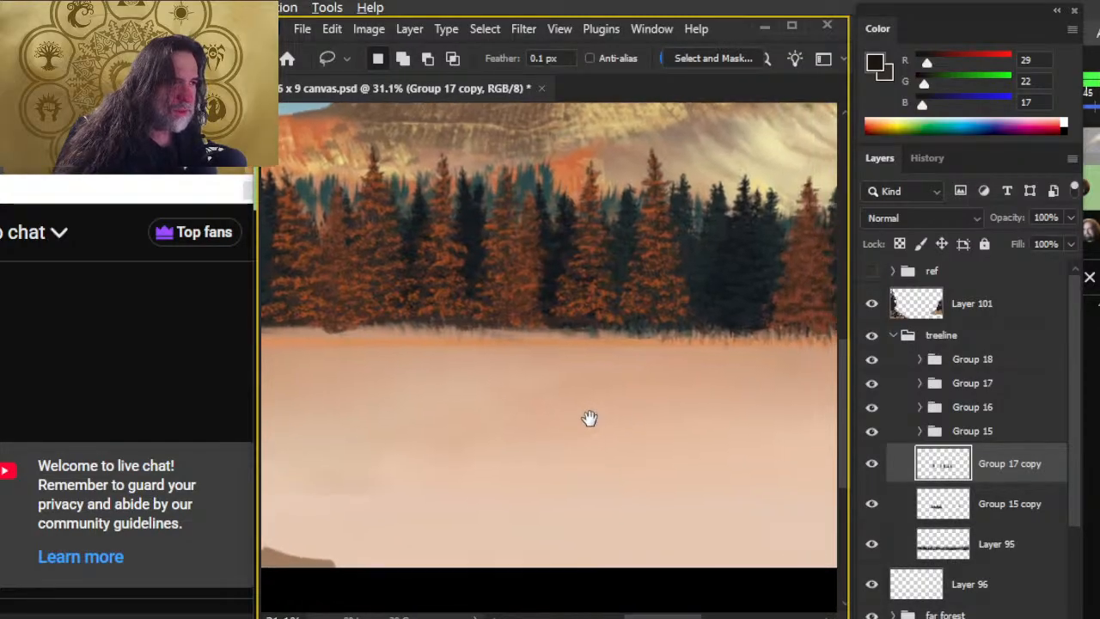
{"action": "left_click_drag", "start_coordinate": [982, 505], "coordinate": [983, 450]}
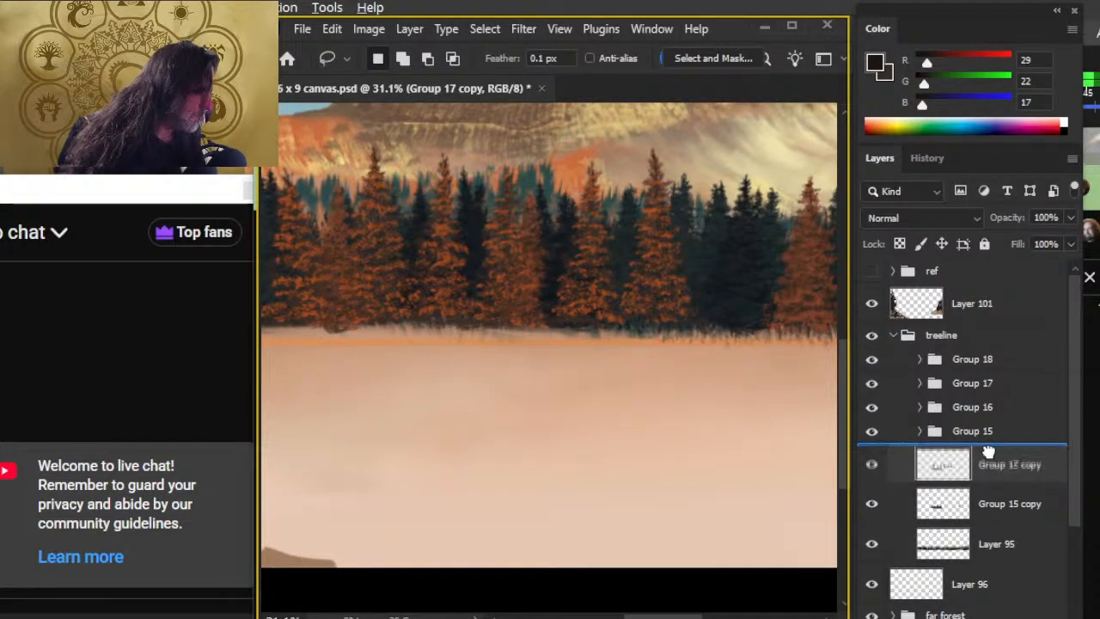
{"action": "mouse_move", "coordinate": [794, 440]}
{"action": "left_mouse_down"}
{"action": "mouse_move", "coordinate": [456, 370]}
{"action": "mouse_move", "coordinate": [447, 378]}
{"action": "left_mouse_up"}
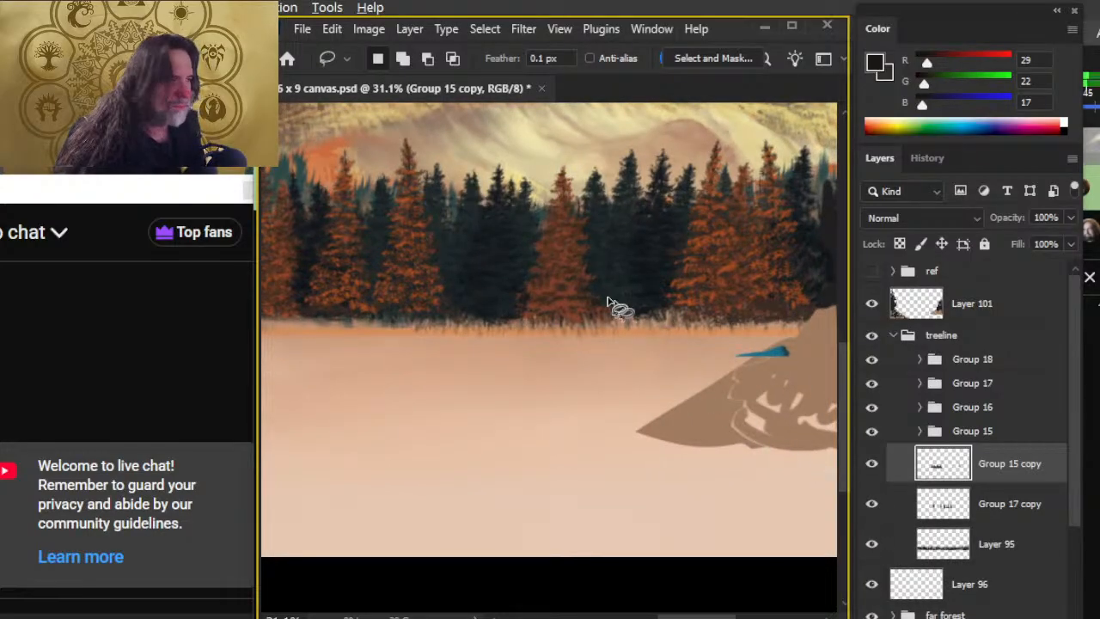
Shift the lassoed dark trees near the lone orange tree to the right on the Group 17 copy layer, and deselect
{"action": "left_click_drag", "start_coordinate": [604, 343], "coordinate": [604, 344]}
{"action": "key", "text": "v"}
{"action": "mouse_move", "coordinate": [479, 304]}
{"action": "left_mouse_down"}
{"action": "mouse_move", "coordinate": [524, 275]}
{"action": "mouse_move", "coordinate": [589, 266]}
{"action": "mouse_move", "coordinate": [537, 301]}
{"action": "left_mouse_up"}
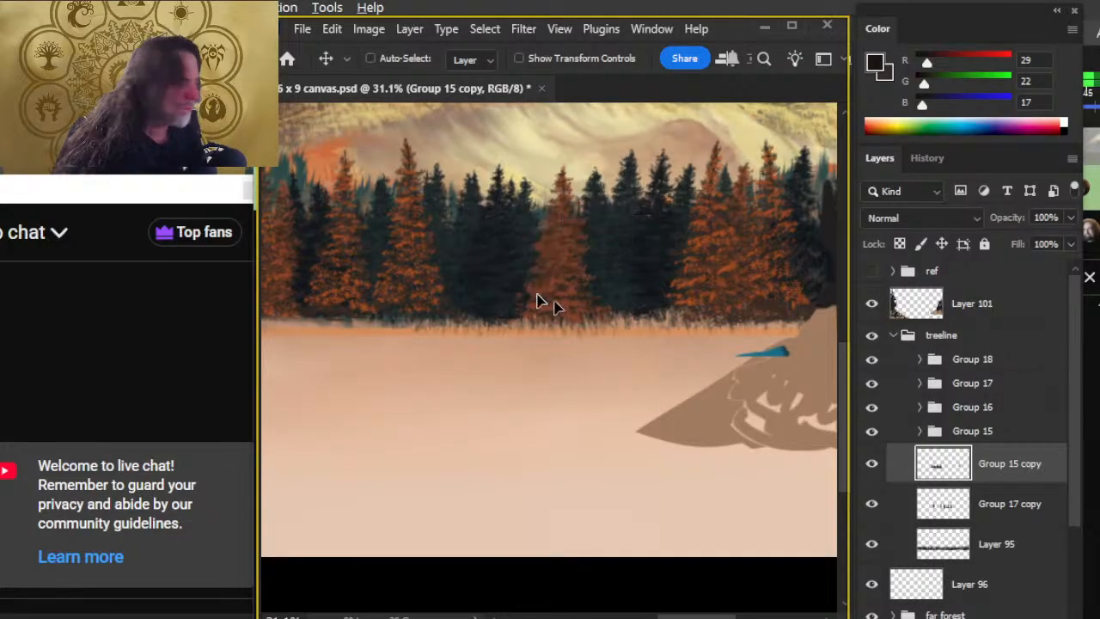
{"action": "left_click", "coordinate": [1006, 516]}
{"action": "key", "text": "ctrl+shift+d"}
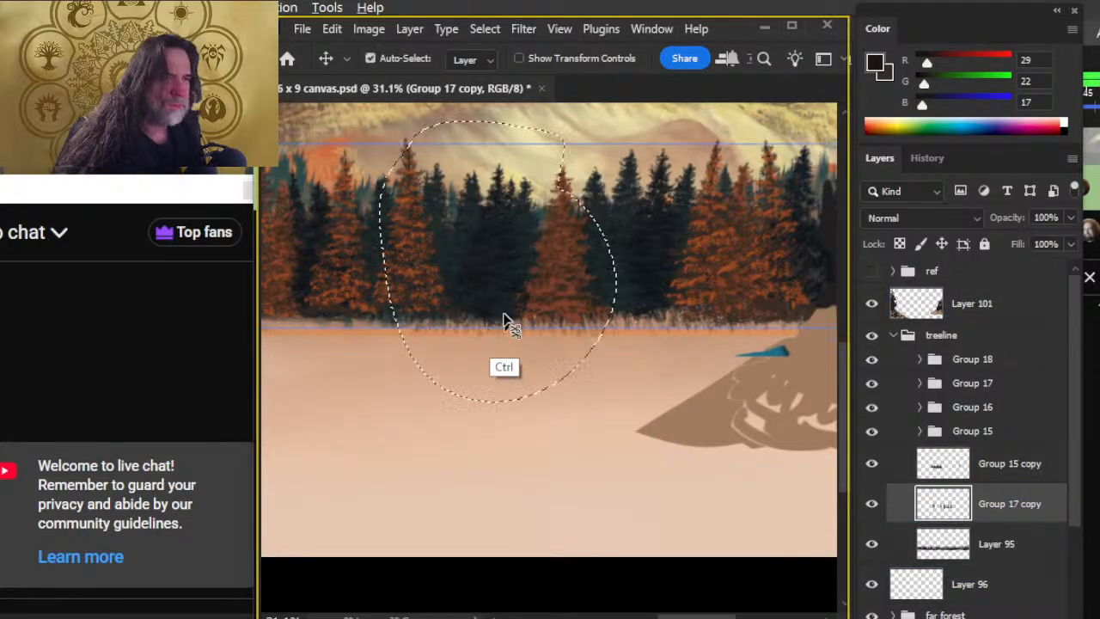
{"action": "mouse_move", "coordinate": [523, 250]}
{"action": "left_mouse_down"}
{"action": "mouse_move", "coordinate": [574, 222]}
{"action": "mouse_move", "coordinate": [606, 255]}
{"action": "mouse_move", "coordinate": [550, 267]}
{"action": "mouse_move", "coordinate": [548, 279]}
{"action": "mouse_move", "coordinate": [575, 290]}
{"action": "left_mouse_up"}
{"action": "key", "text": "l"}
{"action": "key", "text": "ctrl+d"}
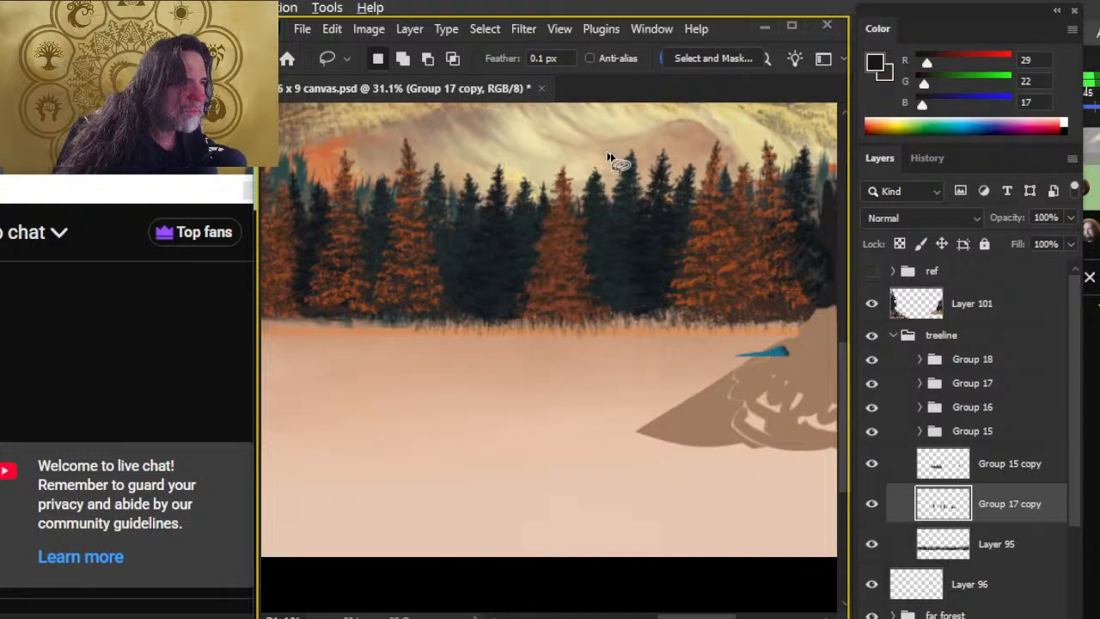
Lasso the rightmost dark trees of the Group 17 copy layer, move them left about 1.2 in, and deselect
{"action": "left_click_drag", "start_coordinate": [619, 198], "coordinate": [621, 201]}
{"action": "key", "text": "v"}
{"action": "mouse_move", "coordinate": [620, 201]}
{"action": "left_mouse_down"}
{"action": "mouse_move", "coordinate": [651, 265]}
{"action": "mouse_move", "coordinate": [693, 287]}
{"action": "mouse_move", "coordinate": [694, 270]}
{"action": "mouse_move", "coordinate": [680, 282]}
{"action": "mouse_move", "coordinate": [717, 275]}
{"action": "mouse_move", "coordinate": [692, 293]}
{"action": "mouse_move", "coordinate": [491, 287]}
{"action": "mouse_move", "coordinate": [483, 301]}
{"action": "left_mouse_up"}
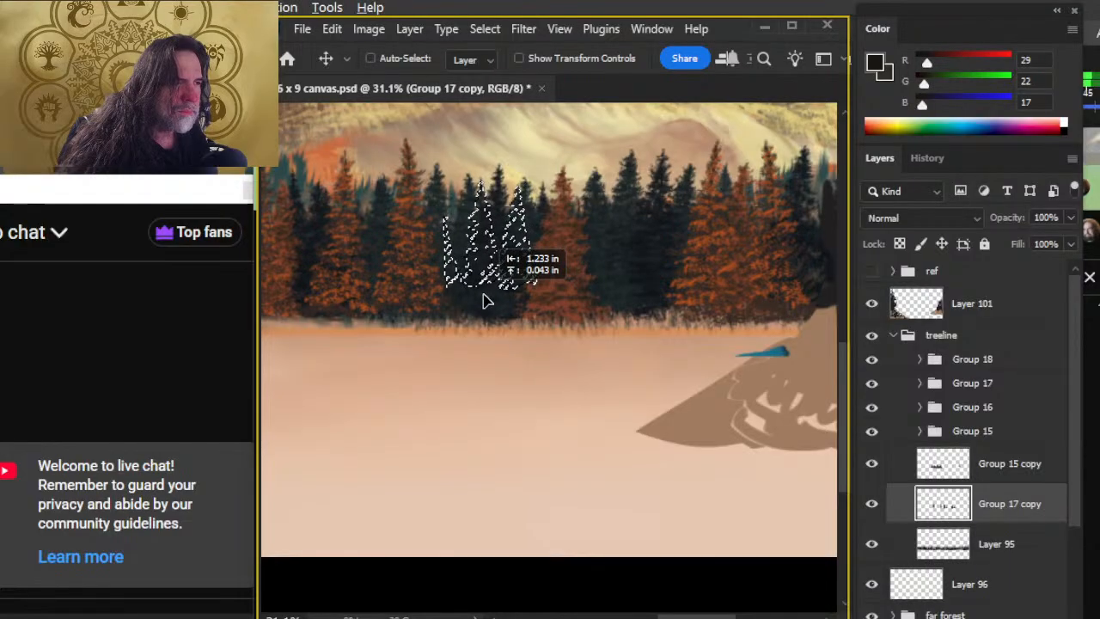
{"action": "key", "text": "ctrl+d"}
{"action": "key", "text": "l"}
Try to shift the whole Group 17 copy layer to the left along the treeline
{"action": "left_click_drag", "start_coordinate": [577, 328], "coordinate": [711, 352]}
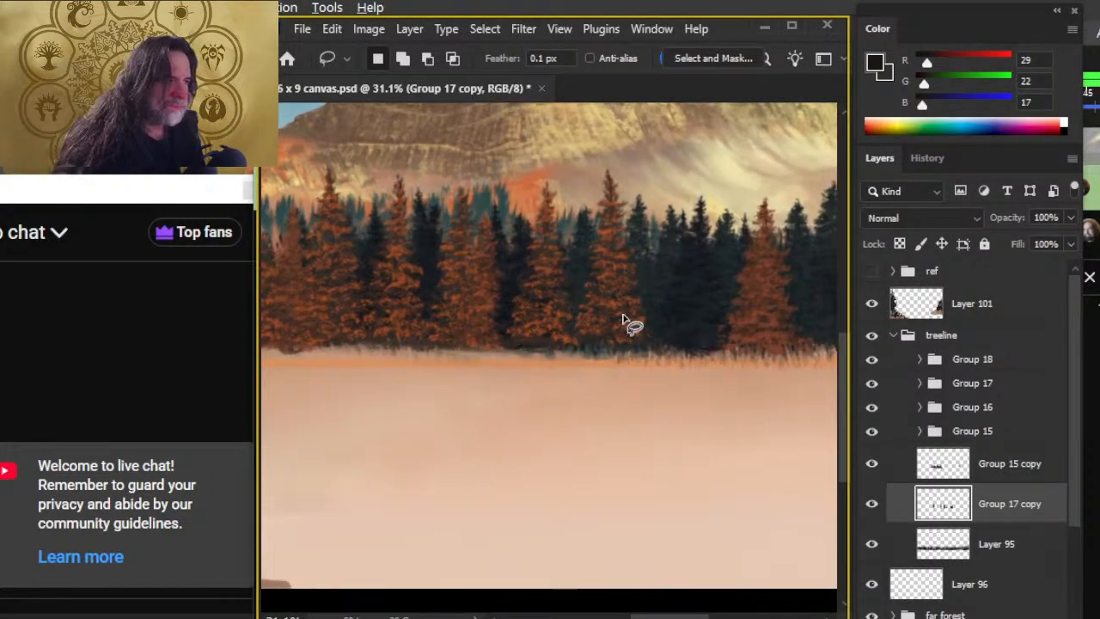
{"action": "key", "text": "v"}
{"action": "mouse_move", "coordinate": [675, 361]}
{"action": "left_mouse_down"}
{"action": "mouse_move", "coordinate": [622, 278]}
{"action": "mouse_move", "coordinate": [609, 307]}
{"action": "mouse_move", "coordinate": [518, 361]}
{"action": "left_mouse_up"}
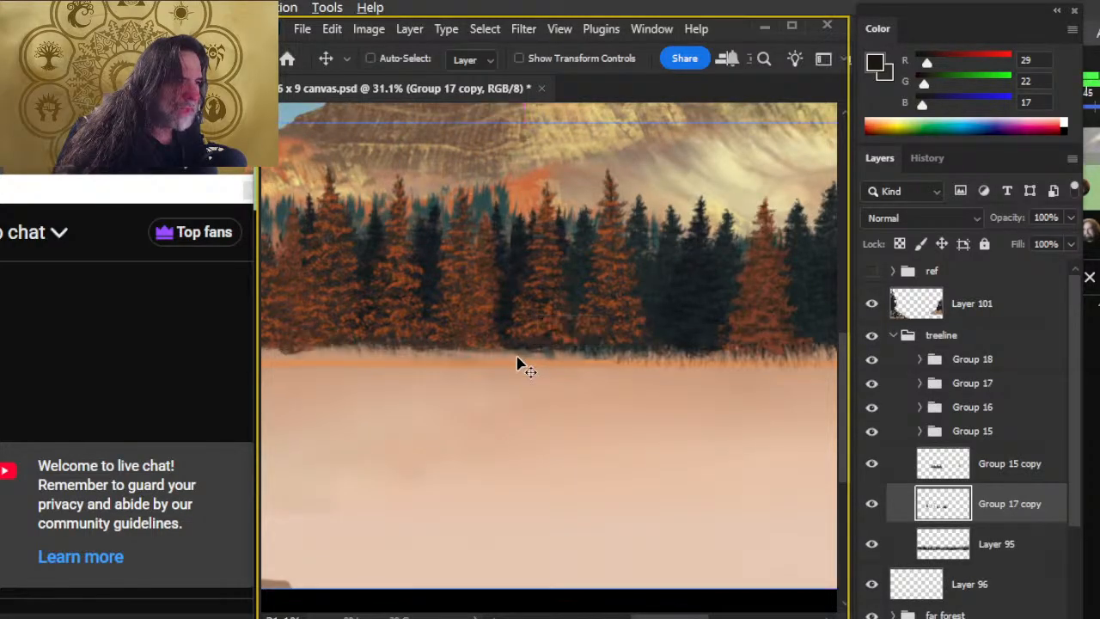
{"action": "key", "text": "ctrl+z"}
{"action": "key", "text": "ctrl+z"}
Lasso the trees in the left part of the Group 17 copy layer and shift them further left
{"action": "key", "text": "l"}
{"action": "left_click_drag", "start_coordinate": [619, 155], "coordinate": [511, 138]}
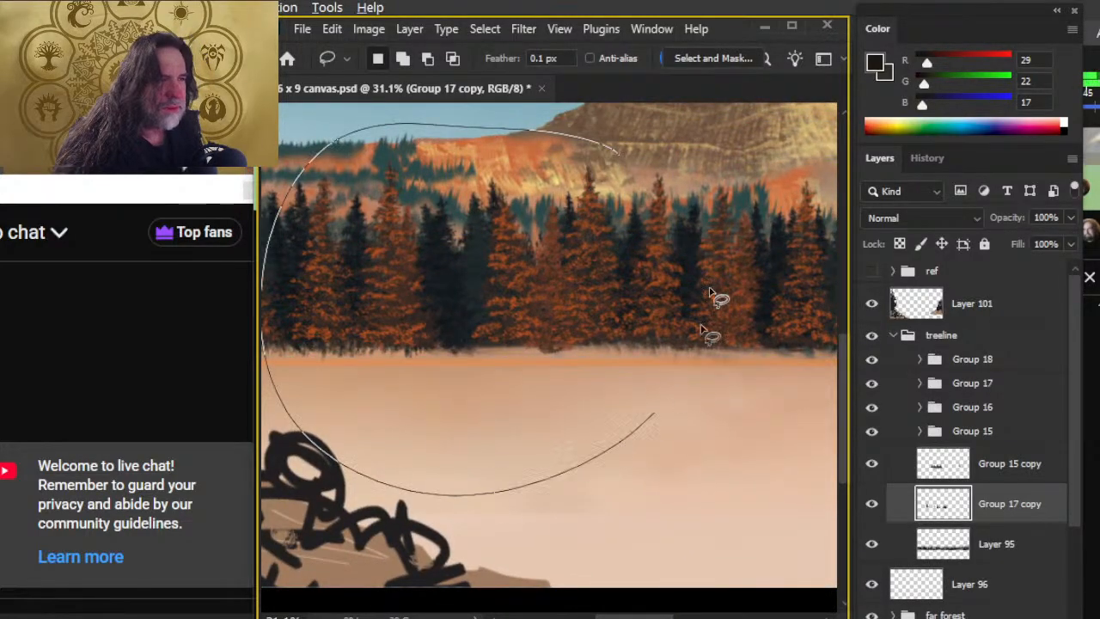
{"action": "left_click_drag", "start_coordinate": [686, 368], "coordinate": [619, 163]}
{"action": "key", "text": "v"}
{"action": "mouse_move", "coordinate": [550, 289]}
{"action": "left_mouse_down"}
{"action": "mouse_move", "coordinate": [395, 236]}
{"action": "mouse_move", "coordinate": [389, 292]}
{"action": "left_mouse_up"}
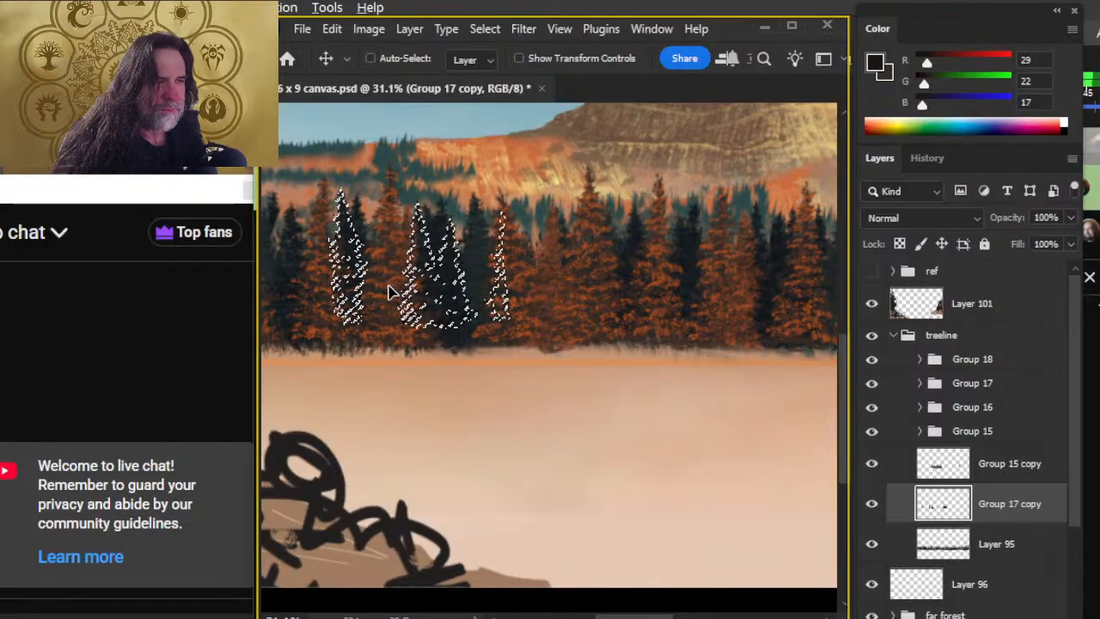
Lasso the dark tree cluster on the left of the Group 17 copy layer and shift it slightly right
{"action": "scroll", "coordinate": [479, 442], "scroll_direction": "up", "scroll_amount": 3}
{"action": "key", "text": "l"}
{"action": "mouse_move", "coordinate": [535, 189]}
{"action": "left_mouse_down"}
{"action": "mouse_move", "coordinate": [454, 206]}
{"action": "mouse_move", "coordinate": [447, 241]}
{"action": "left_mouse_up"}
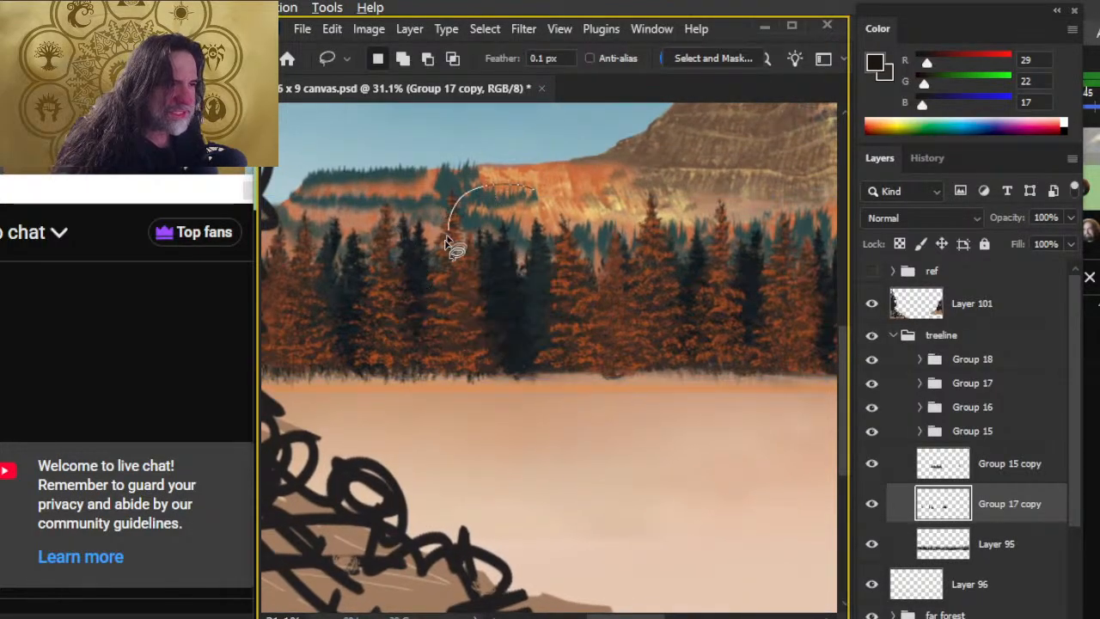
{"action": "left_click_drag", "start_coordinate": [495, 428], "coordinate": [550, 194]}
{"action": "key", "text": "v"}
{"action": "mouse_move", "coordinate": [516, 343]}
{"action": "left_mouse_down"}
{"action": "mouse_move", "coordinate": [593, 280]}
{"action": "mouse_move", "coordinate": [563, 283]}
{"action": "left_mouse_up"}
Lasso the trees on the Group 15 copy layer and copy the selection to a new layer
{"action": "key", "text": "l"}
{"action": "left_click", "coordinate": [617, 429]}
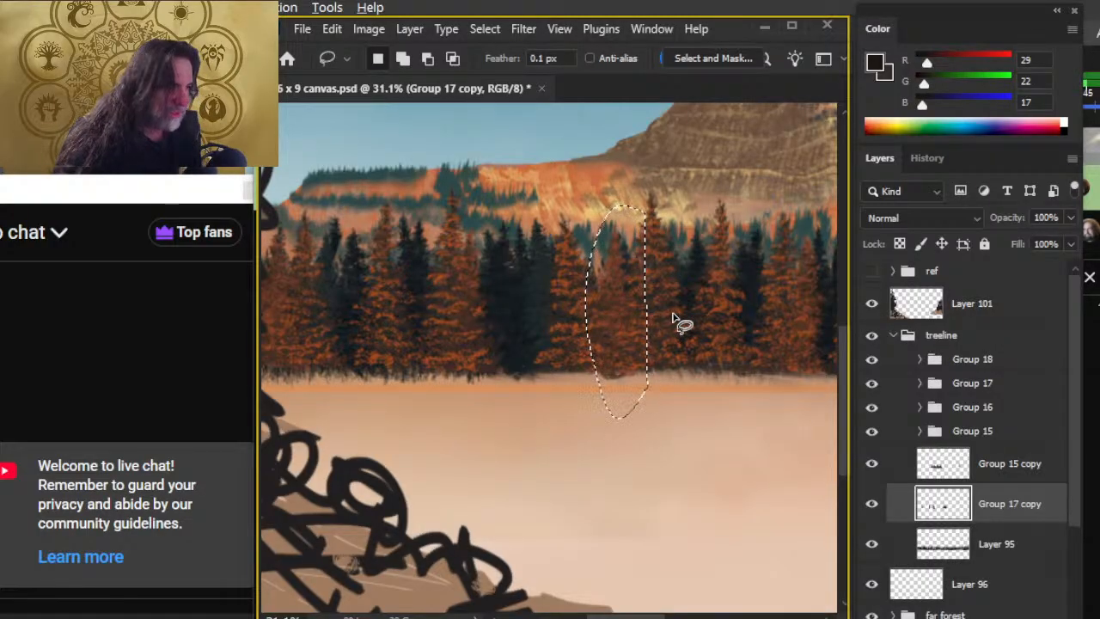
{"action": "left_click", "coordinate": [1010, 471]}
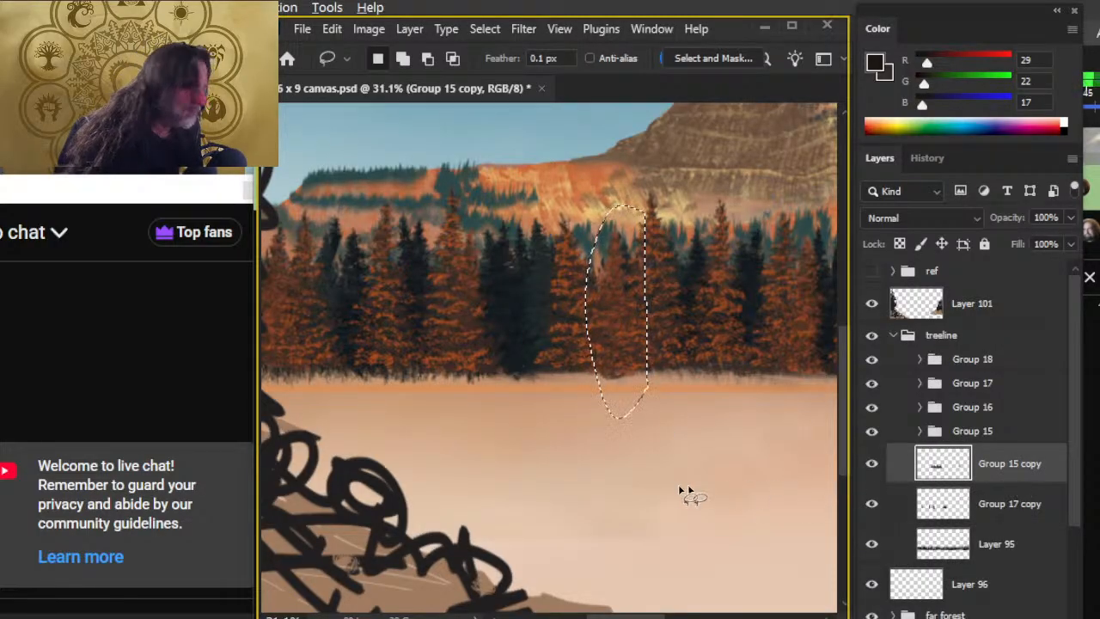
{"action": "left_click", "coordinate": [936, 477], "text": "ctrl"}
{"action": "key", "text": "ctrl+d"}
{"action": "left_click_drag", "start_coordinate": [673, 169], "coordinate": [679, 172]}
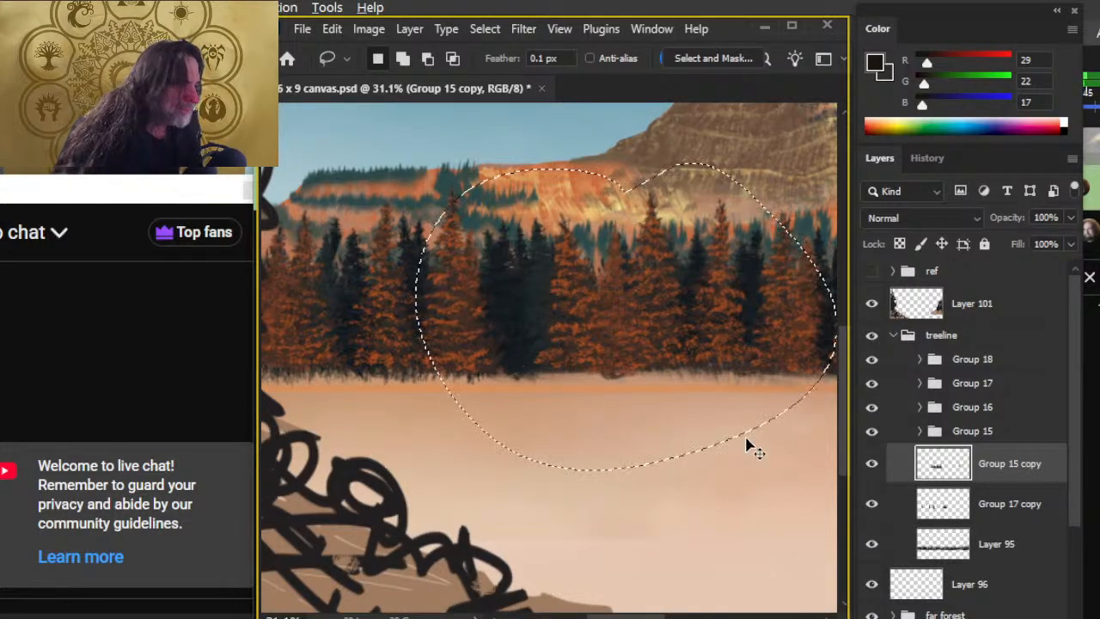
{"action": "key", "text": "ctrl+j"}
Flip the Layer 111 trees horizontally and shift them right along the treeline
{"action": "right_click", "coordinate": [620, 317]}
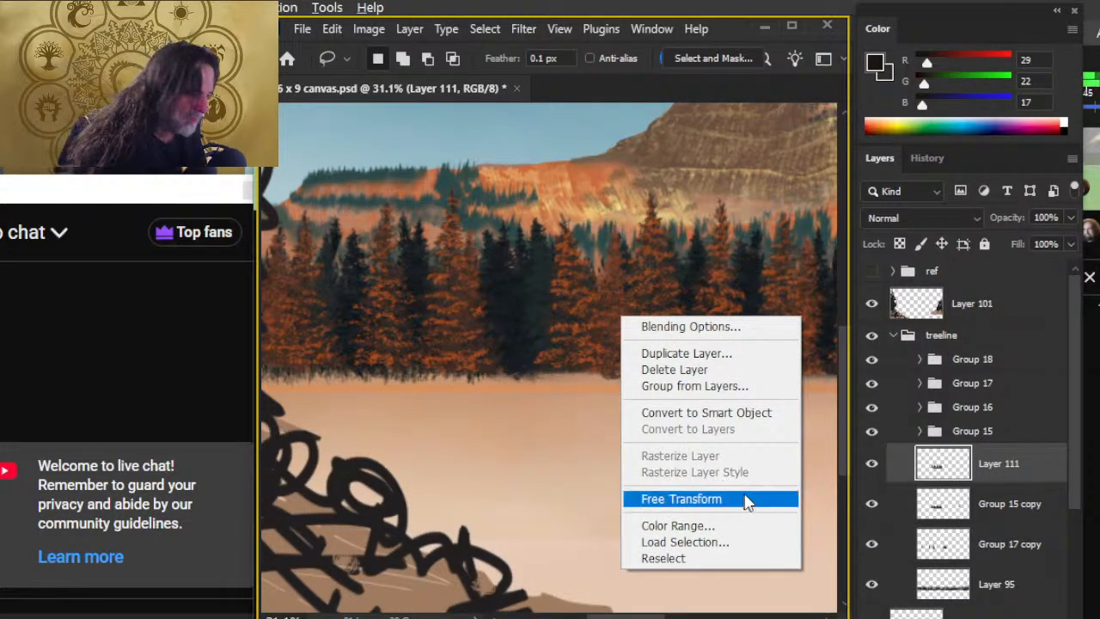
{"action": "left_click", "coordinate": [746, 500]}
{"action": "right_click", "coordinate": [617, 287]}
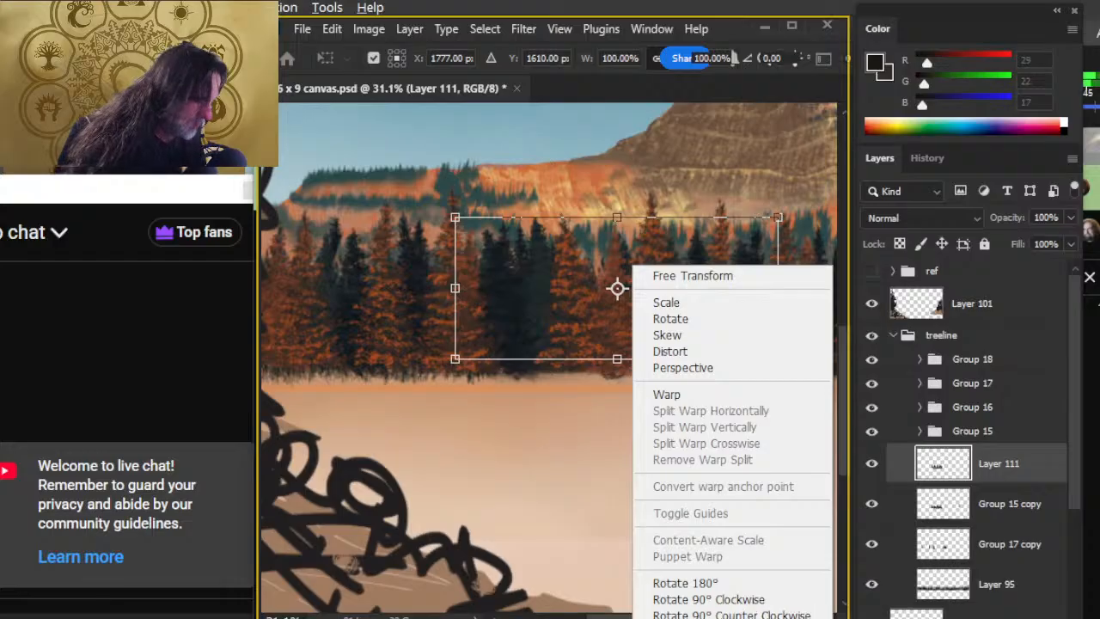
{"action": "left_click", "coordinate": [688, 618]}
{"action": "key", "text": "Return"}
{"action": "mouse_move", "coordinate": [629, 465]}
{"action": "left_mouse_down"}
{"action": "mouse_move", "coordinate": [643, 477]}
{"action": "mouse_move", "coordinate": [714, 462]}
{"action": "mouse_move", "coordinate": [624, 462]}
{"action": "mouse_move", "coordinate": [658, 435]}
{"action": "mouse_move", "coordinate": [688, 435]}
{"action": "left_mouse_up"}
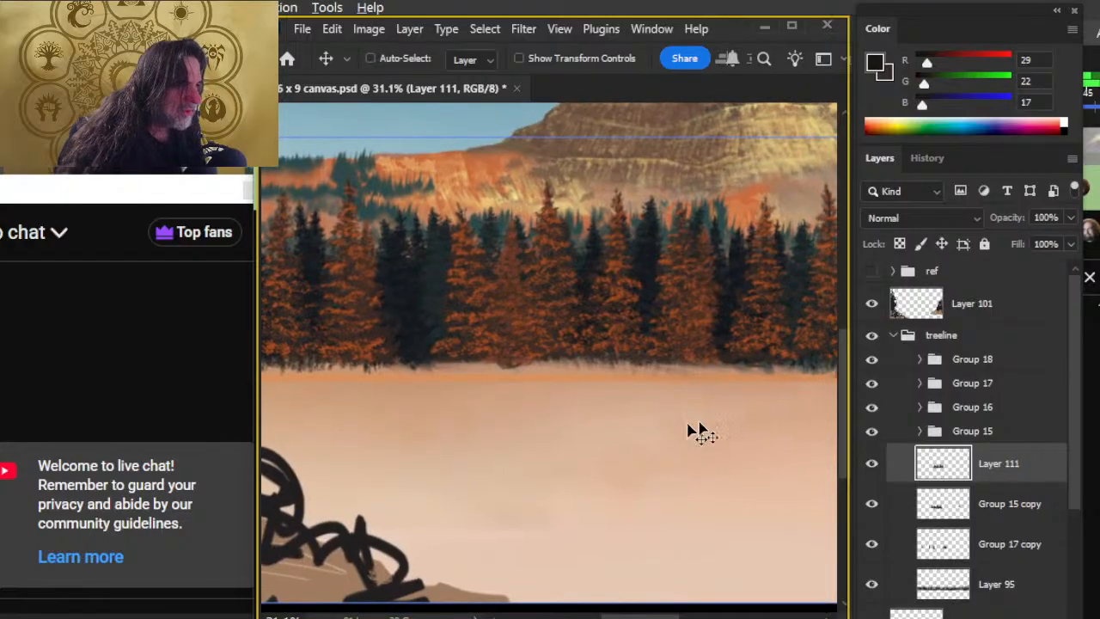
Scale the Layer 111 trees down to about 85% and move them slightly left within the treeline
{"action": "key", "text": "l"}
{"action": "right_click", "coordinate": [659, 244]}
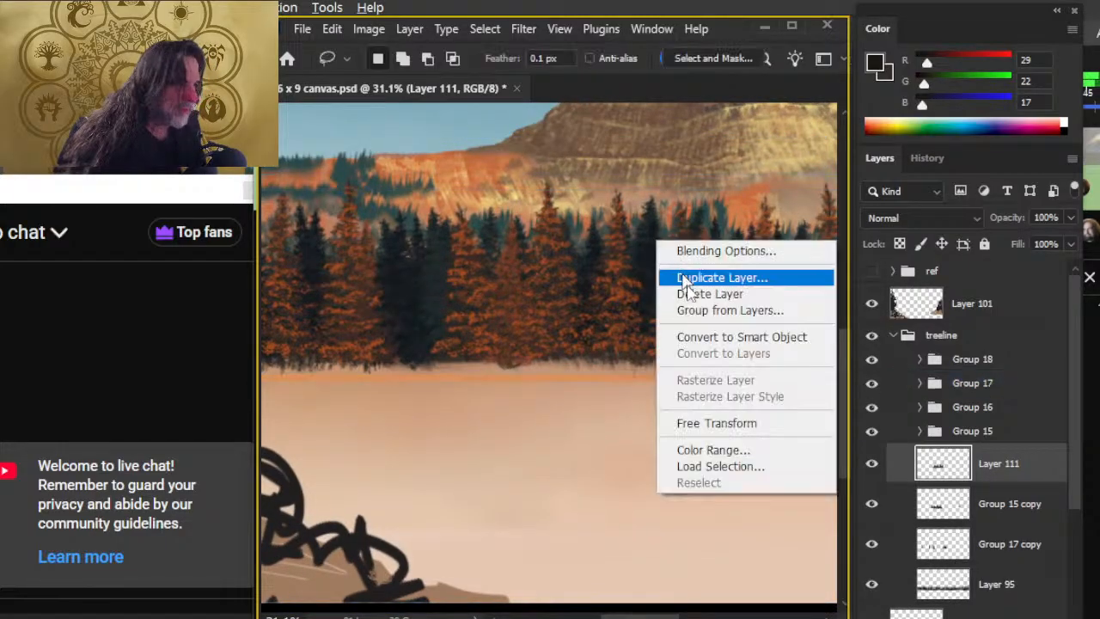
{"action": "left_click", "coordinate": [741, 423]}
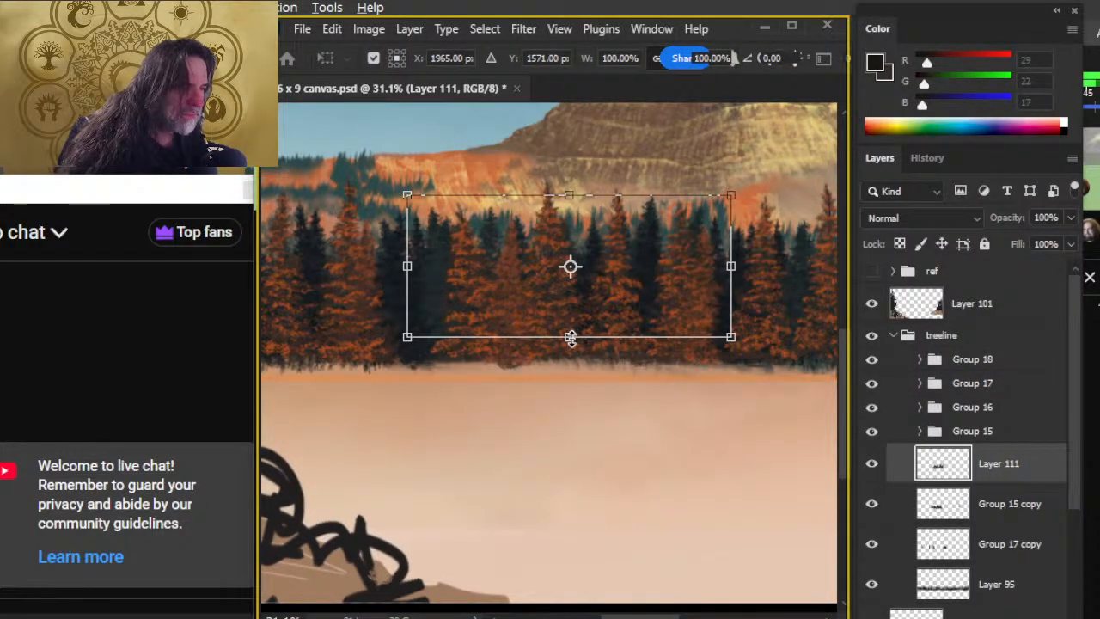
{"action": "left_click_drag", "start_coordinate": [571, 338], "coordinate": [568, 317]}
{"action": "mouse_move", "coordinate": [586, 256]}
{"action": "left_mouse_down"}
{"action": "mouse_move", "coordinate": [580, 266]}
{"action": "mouse_move", "coordinate": [565, 257]}
{"action": "left_mouse_up"}
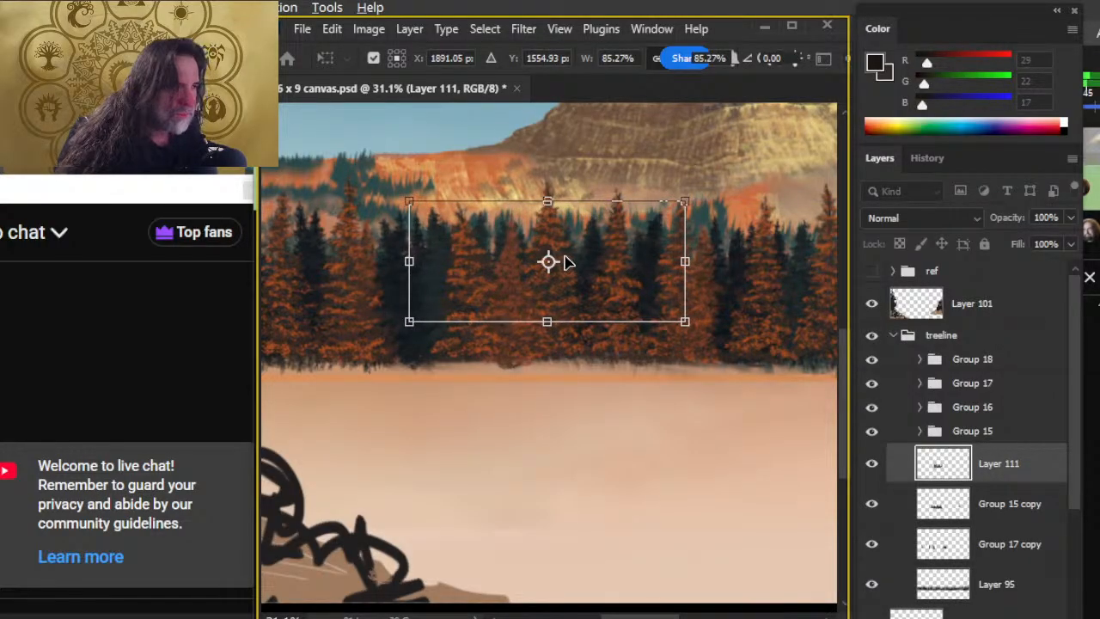
{"action": "key", "text": "Return"}
Duplicate Layer 111 and move the copied trees right along the treeline
{"action": "key", "text": "l"}
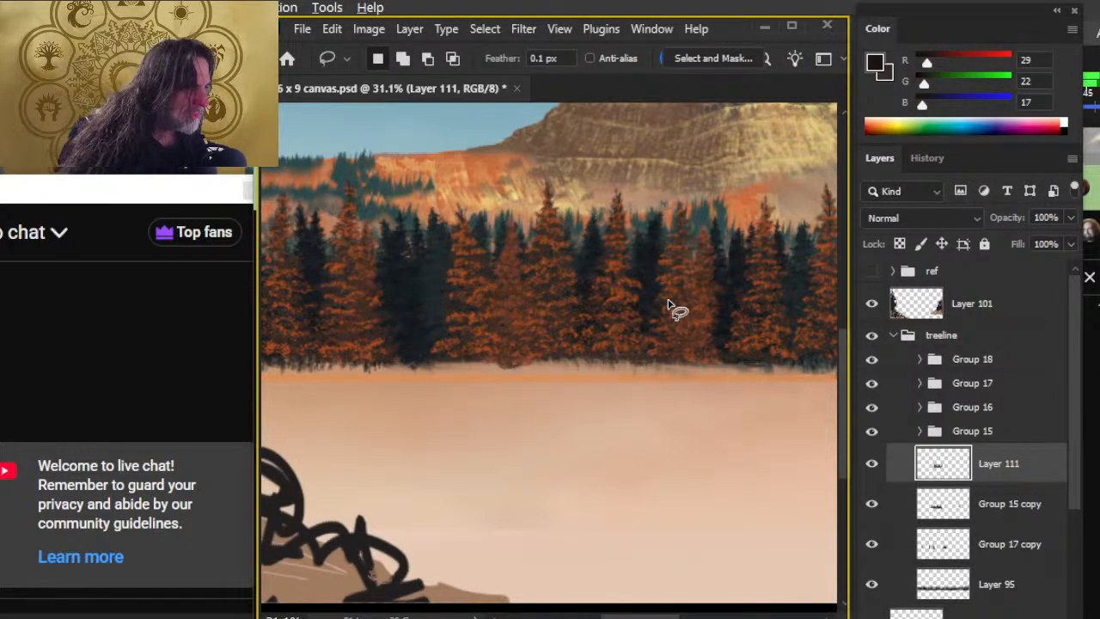
{"action": "left_click_drag", "start_coordinate": [730, 243], "coordinate": [634, 336]}
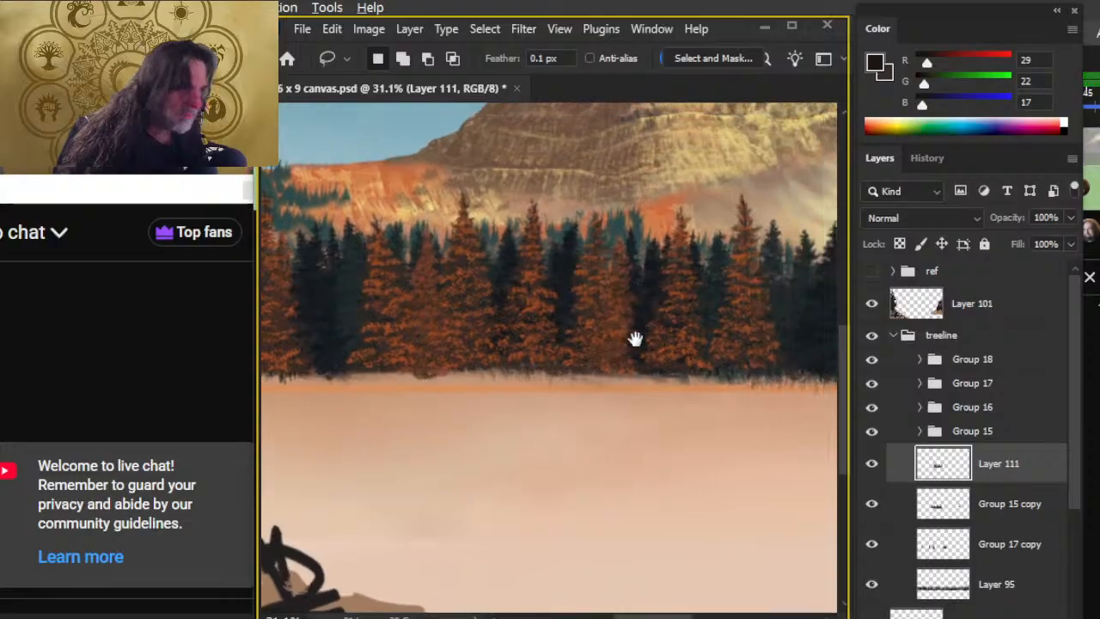
{"action": "left_click", "coordinate": [640, 348], "text": "alt"}
{"action": "left_click_drag", "start_coordinate": [681, 380], "coordinate": [607, 338]}
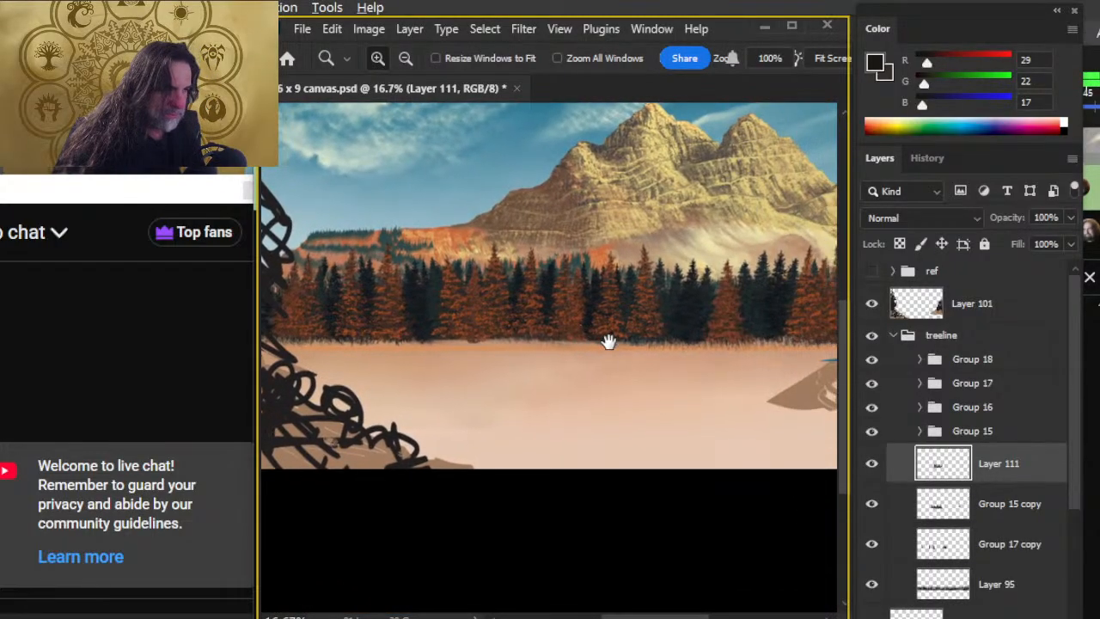
{"action": "key", "text": "ctrl+j"}
{"action": "mouse_move", "coordinate": [545, 375]}
{"action": "left_mouse_down"}
{"action": "mouse_move", "coordinate": [632, 368]}
{"action": "mouse_move", "coordinate": [668, 381]}
{"action": "mouse_move", "coordinate": [692, 364]}
{"action": "mouse_move", "coordinate": [708, 372]}
{"action": "mouse_move", "coordinate": [675, 369]}
{"action": "mouse_move", "coordinate": [684, 373]}
{"action": "left_mouse_up"}
Try to scale the Layer 112 trees down with Free Transform, and move the layer slightly lower
{"action": "key", "text": "l"}
{"action": "right_click", "coordinate": [564, 245]}
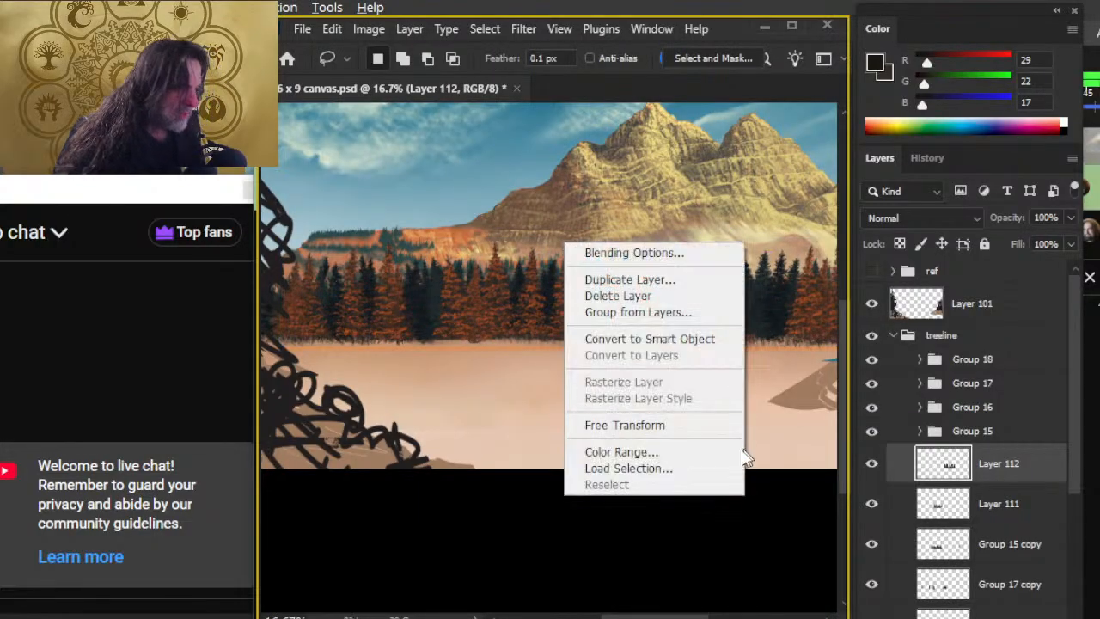
{"action": "left_click", "coordinate": [699, 424]}
{"action": "left_click_drag", "start_coordinate": [668, 331], "coordinate": [668, 314]}
{"action": "key", "text": "Escape"}
{"action": "key", "text": "v"}
{"action": "mouse_move", "coordinate": [679, 380]}
{"action": "left_mouse_down"}
{"action": "mouse_move", "coordinate": [645, 379]}
{"action": "mouse_move", "coordinate": [698, 383]}
{"action": "mouse_move", "coordinate": [670, 398]}
{"action": "mouse_move", "coordinate": [675, 408]}
{"action": "left_mouse_up"}
Lasso the left part of the Layer 112 trees and shift it slightly sideways along the treeline
{"action": "key", "text": "l"}
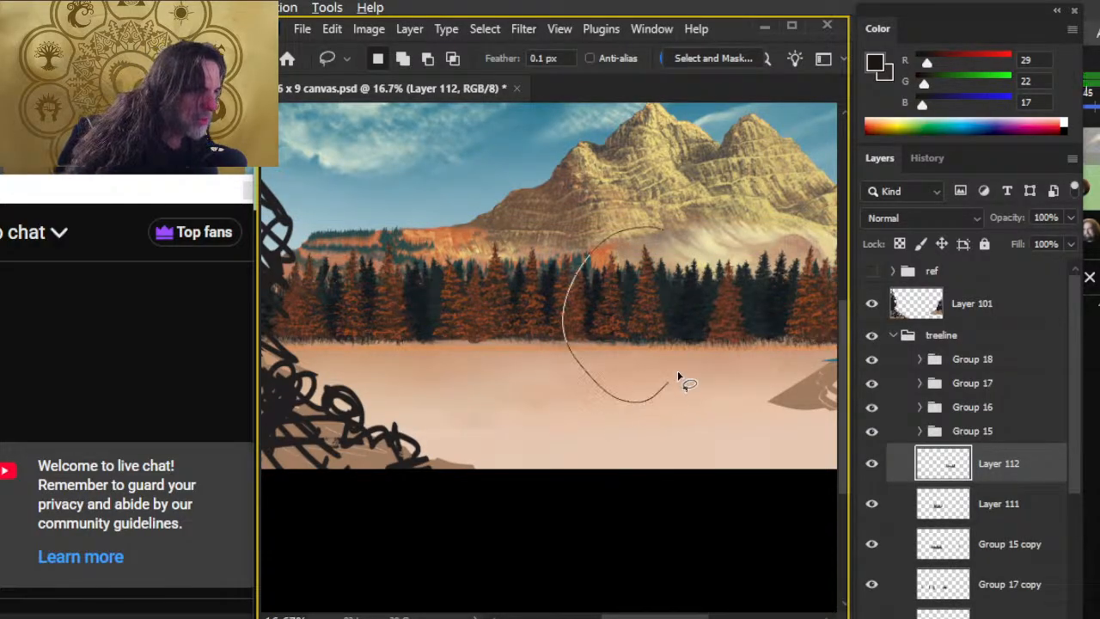
{"action": "left_click_drag", "start_coordinate": [679, 284], "coordinate": [674, 258]}
{"action": "key", "text": "v"}
{"action": "mouse_move", "coordinate": [651, 301]}
{"action": "left_mouse_down"}
{"action": "mouse_move", "coordinate": [602, 289]}
{"action": "mouse_move", "coordinate": [621, 295]}
{"action": "mouse_move", "coordinate": [627, 314]}
{"action": "left_mouse_up"}
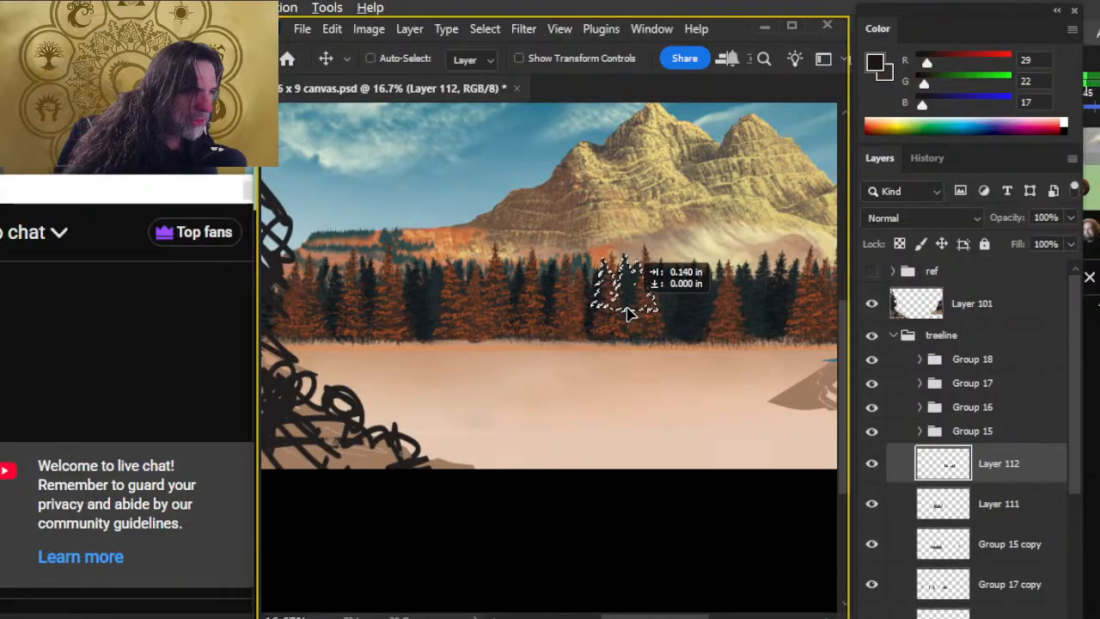
{"action": "key", "text": "l"}
{"action": "key", "text": "ctrl+d"}
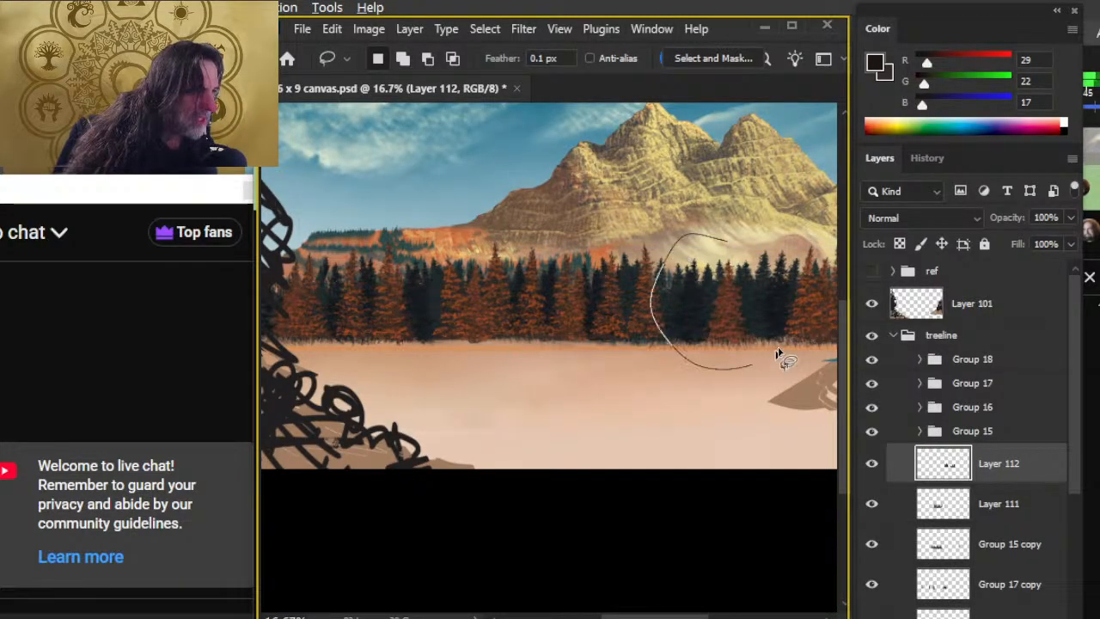
Lasso the right-hand trees of Layer 112 and shift them slightly downward
{"action": "key", "text": "ctrl+z"}
{"action": "key", "text": "v"}
{"action": "mouse_move", "coordinate": [721, 308]}
{"action": "left_mouse_down"}
{"action": "mouse_move", "coordinate": [730, 295]}
{"action": "mouse_move", "coordinate": [717, 327]}
{"action": "left_mouse_up"}
{"action": "key", "text": "l"}
{"action": "key", "text": "ctrl+d"}
Duplicate Layer 112 and move the copied trees left along the treeline
{"action": "mouse_move", "coordinate": [714, 420]}
{"action": "left_mouse_down"}
{"action": "mouse_move", "coordinate": [683, 373]}
{"action": "mouse_move", "coordinate": [644, 355]}
{"action": "mouse_move", "coordinate": [617, 371]}
{"action": "mouse_move", "coordinate": [627, 364]}
{"action": "mouse_move", "coordinate": [545, 344]}
{"action": "mouse_move", "coordinate": [437, 364]}
{"action": "left_mouse_up"}
{"action": "key", "text": "z"}
{"action": "key", "text": "ctrl+j"}
{"action": "key", "text": "v"}
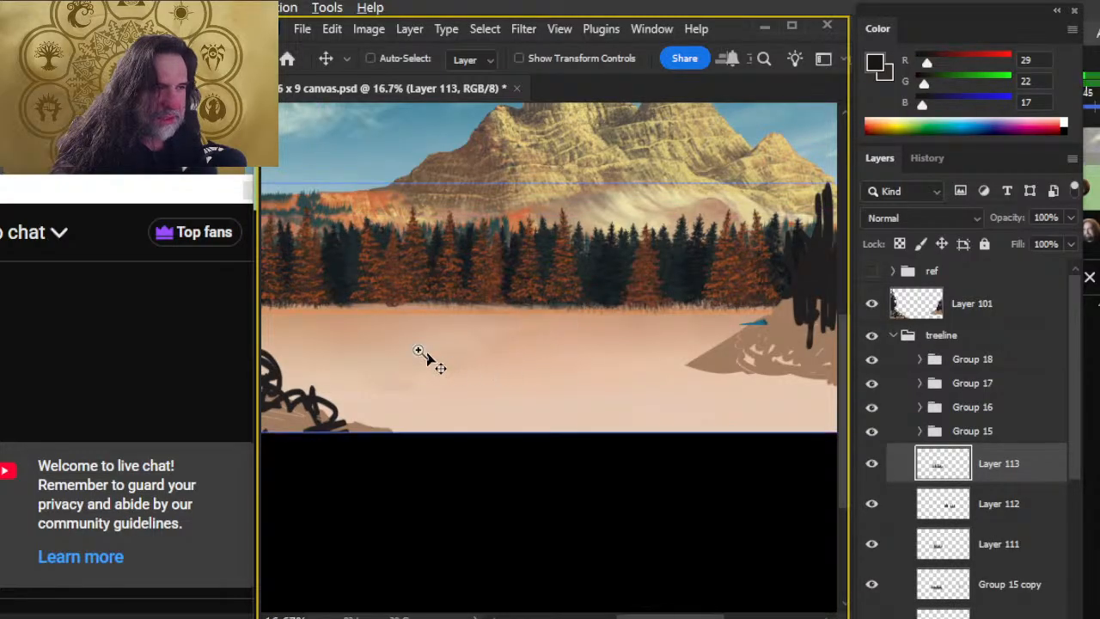
Flip the Layer 113 trees horizontally and reposition them along the treeline
{"action": "key", "text": "z"}
{"action": "left_click_drag", "start_coordinate": [387, 275], "coordinate": [608, 346]}
{"action": "right_click", "coordinate": [567, 299]}
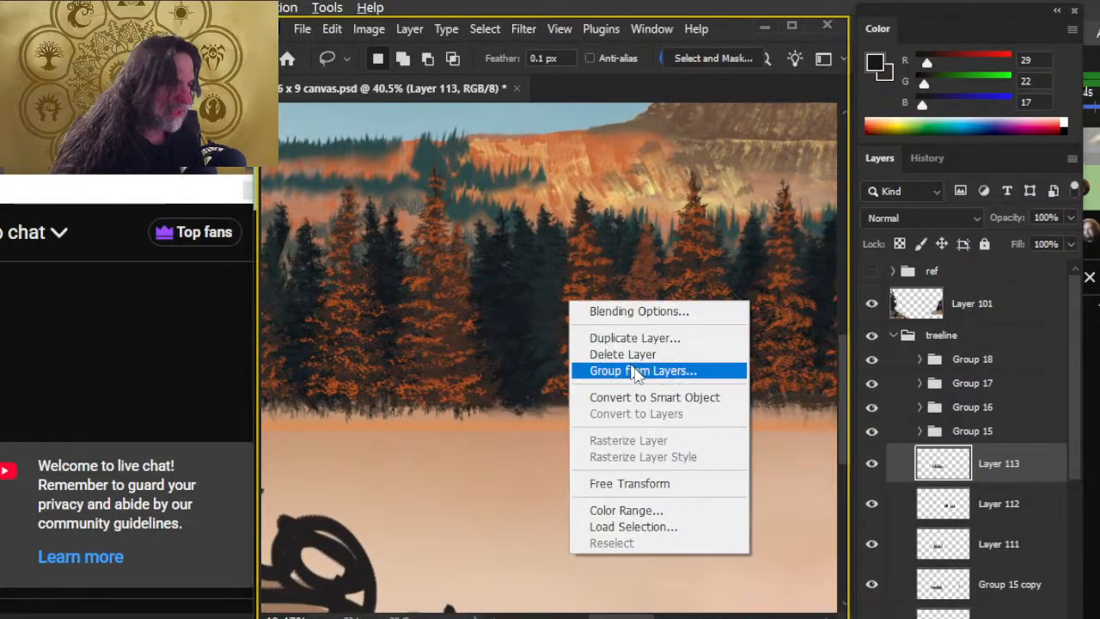
{"action": "left_click", "coordinate": [688, 484]}
{"action": "right_click", "coordinate": [624, 262]}
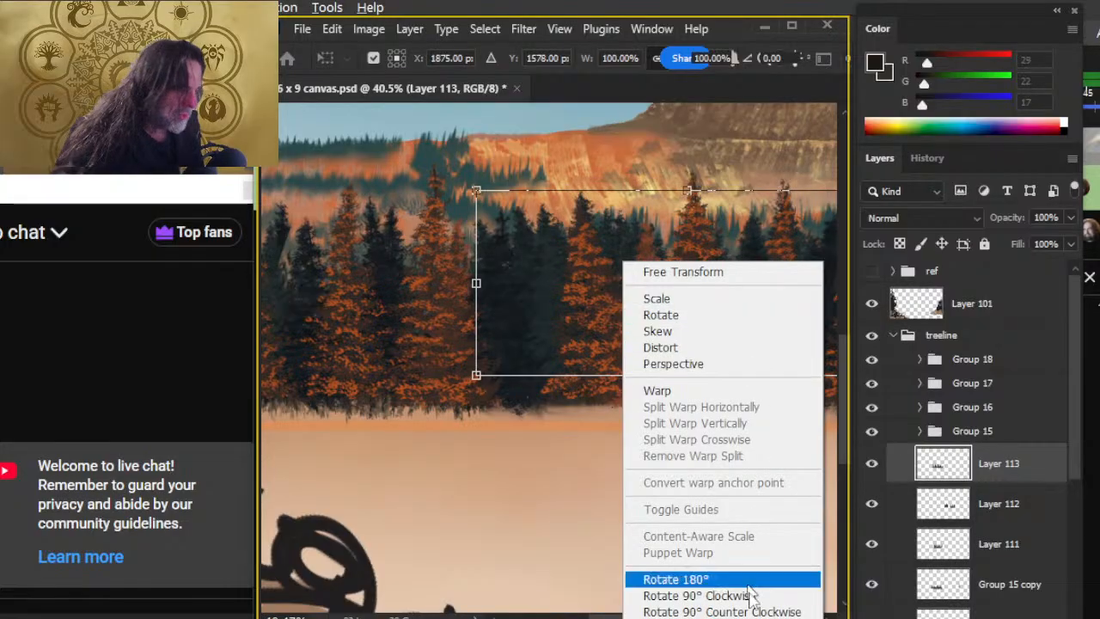
{"action": "left_click", "coordinate": [712, 618]}
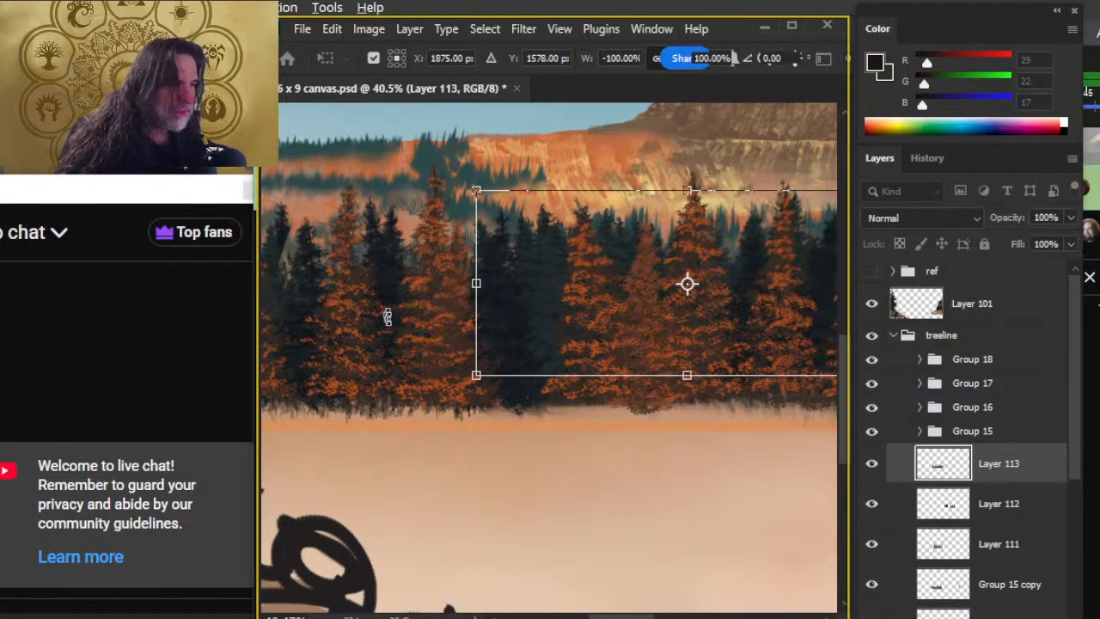
{"action": "left_click_drag", "start_coordinate": [533, 290], "coordinate": [560, 288]}
{"action": "key", "text": "Return"}
{"action": "key", "text": "v"}
{"action": "mouse_move", "coordinate": [627, 387]}
{"action": "left_mouse_down"}
{"action": "mouse_move", "coordinate": [605, 368]}
{"action": "mouse_move", "coordinate": [617, 374]}
{"action": "mouse_move", "coordinate": [567, 371]}
{"action": "mouse_move", "coordinate": [641, 379]}
{"action": "mouse_move", "coordinate": [433, 422]}
{"action": "mouse_move", "coordinate": [447, 430]}
{"action": "left_mouse_up"}
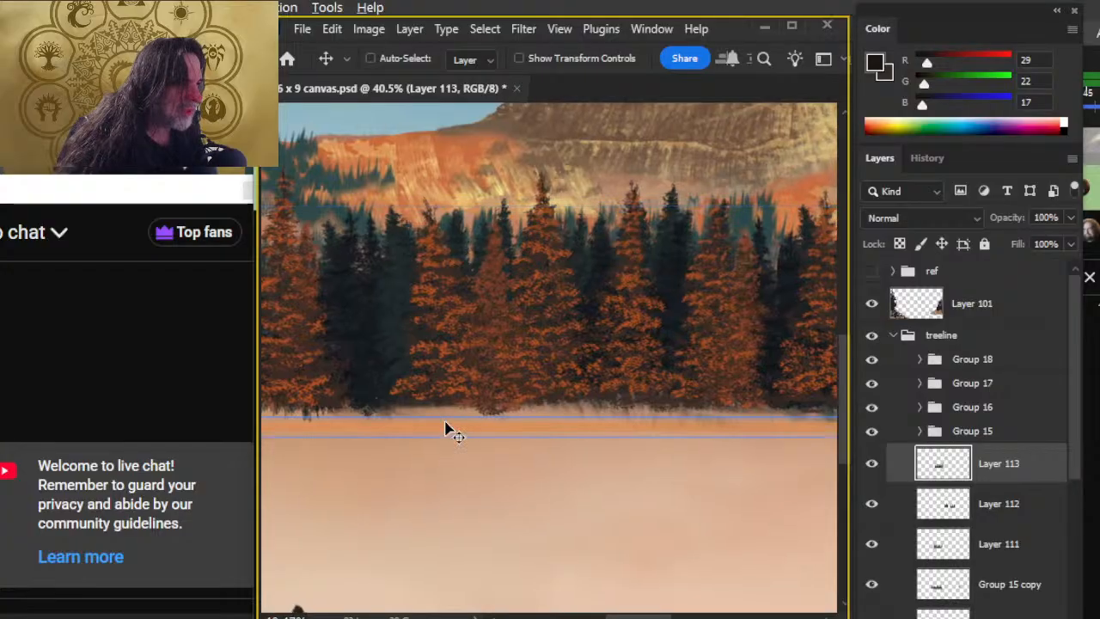
Lasso the right-hand trees of Layer 113, shift them slightly right and down, and clear the selection
{"action": "key", "text": "l"}
{"action": "left_click_drag", "start_coordinate": [646, 533], "coordinate": [637, 538]}
{"action": "key", "text": "v"}
{"action": "mouse_move", "coordinate": [659, 344]}
{"action": "left_mouse_down"}
{"action": "mouse_move", "coordinate": [632, 301]}
{"action": "mouse_move", "coordinate": [693, 354]}
{"action": "mouse_move", "coordinate": [678, 353]}
{"action": "left_mouse_up"}
{"action": "key", "text": "l"}
{"action": "right_click", "coordinate": [671, 378]}
{"action": "key", "text": "Escape"}
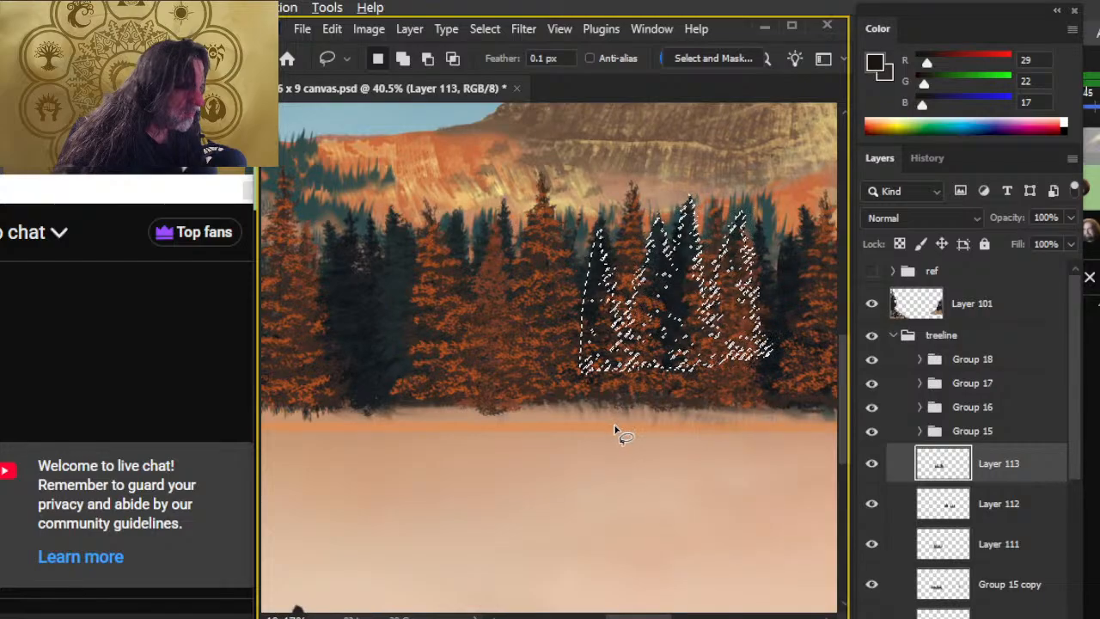
{"action": "key", "text": "ctrl+d"}
Collapse the treeline group and add a new empty layer above it
{"action": "key", "text": "z"}
{"action": "mouse_move", "coordinate": [659, 461]}
{"action": "left_mouse_down"}
{"action": "mouse_move", "coordinate": [640, 508]}
{"action": "mouse_move", "coordinate": [528, 339]}
{"action": "mouse_move", "coordinate": [599, 327]}
{"action": "mouse_move", "coordinate": [599, 349]}
{"action": "mouse_move", "coordinate": [678, 376]}
{"action": "mouse_move", "coordinate": [633, 384]}
{"action": "left_mouse_up"}
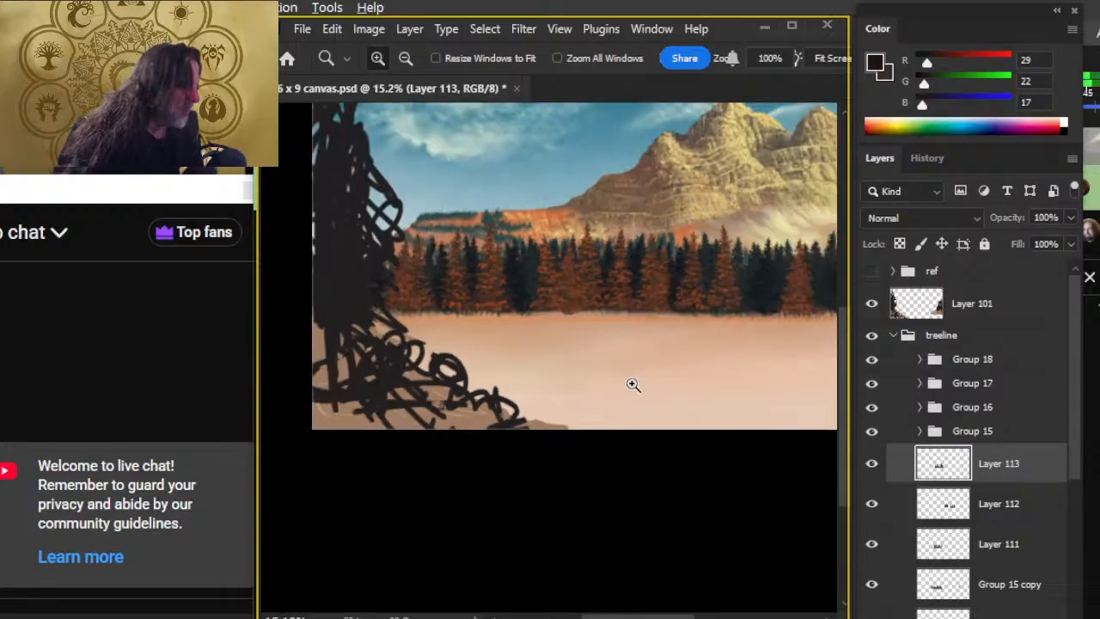
{"action": "left_click", "coordinate": [894, 336]}
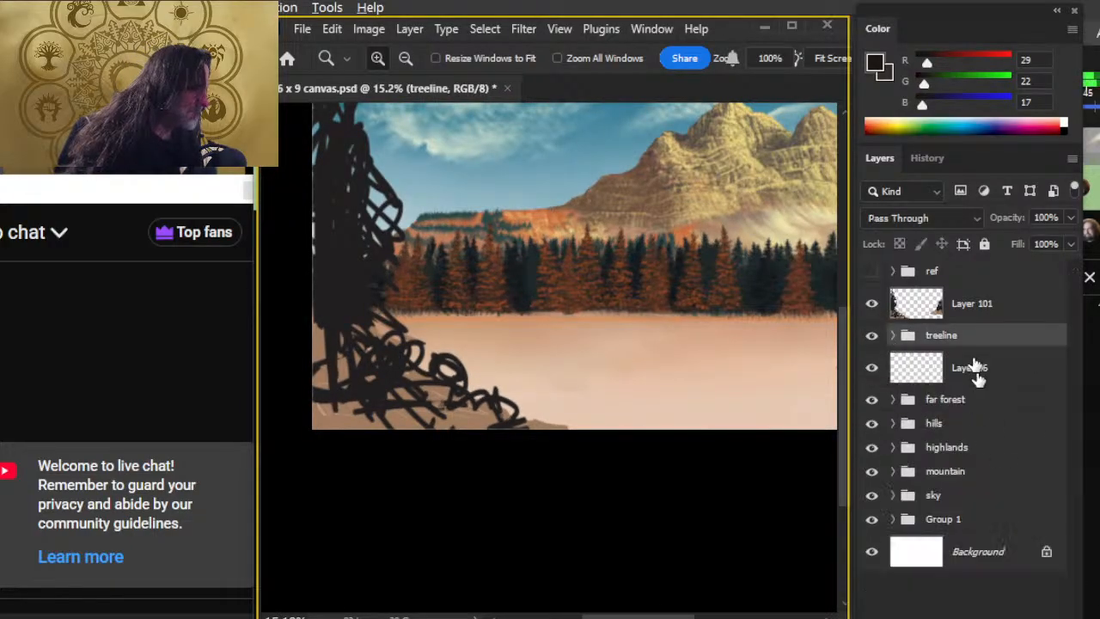
{"action": "key", "text": "ctrl+shift+alt+n"}
{"action": "left_click_drag", "start_coordinate": [577, 420], "coordinate": [533, 402]}
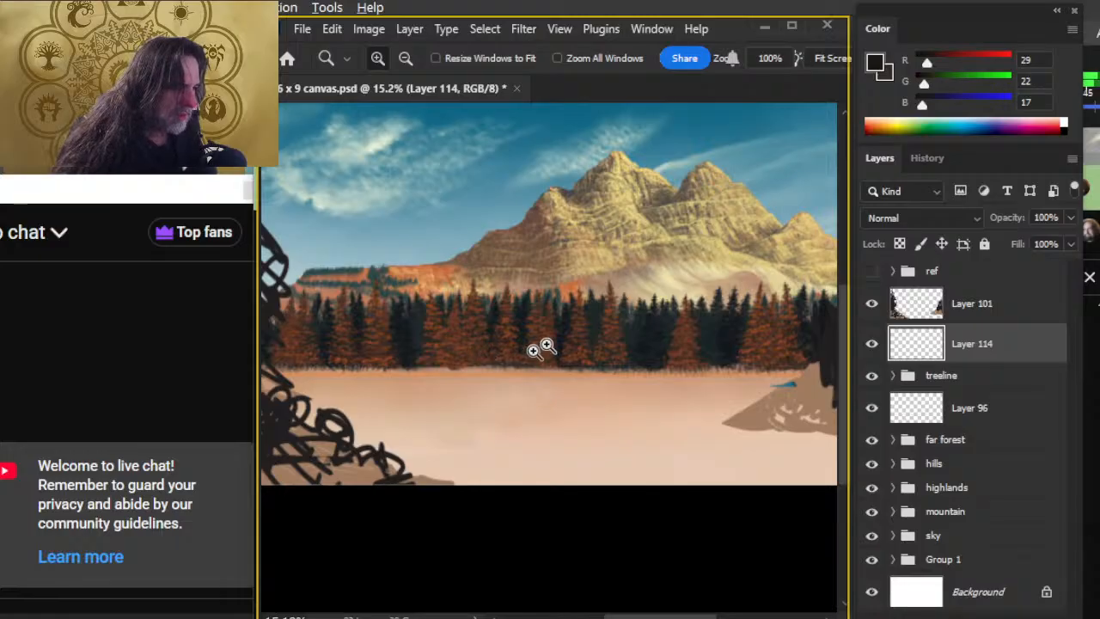
Show the ref group and examine the trees and shoreline in the reference photo up close
{"action": "left_click_drag", "start_coordinate": [581, 329], "coordinate": [643, 340]}
{"action": "key", "text": "b"}
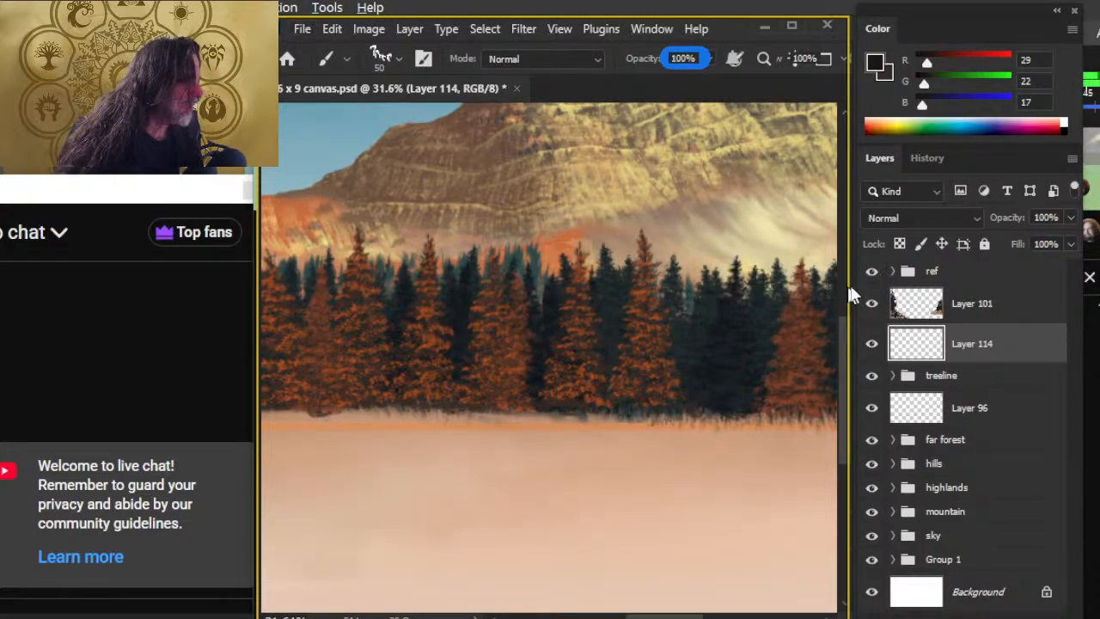
{"action": "left_click_drag", "start_coordinate": [427, 329], "coordinate": [418, 423]}
{"action": "key", "text": "z"}
{"action": "left_click_drag", "start_coordinate": [571, 342], "coordinate": [642, 350]}
{"action": "left_click_drag", "start_coordinate": [427, 349], "coordinate": [629, 475]}
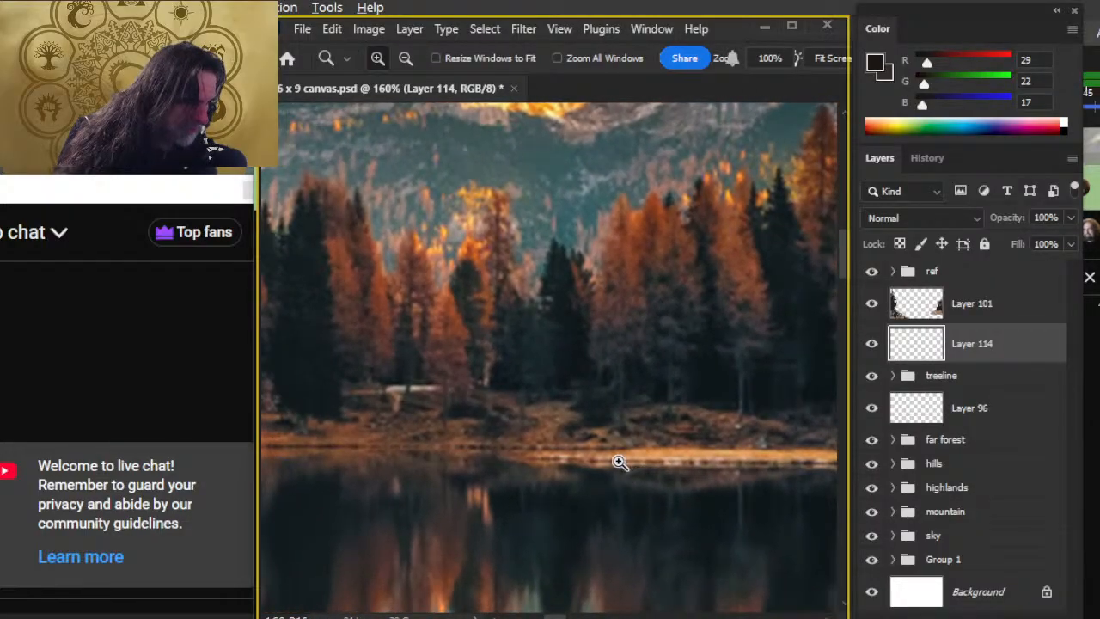
{"action": "left_click_drag", "start_coordinate": [516, 435], "coordinate": [312, 516]}
{"action": "left_click_drag", "start_coordinate": [673, 438], "coordinate": [312, 400]}
Sample a reddish brown and a dark tree tone from the reference photo, with RGB 15, 24, 26 as the foreground colour
{"action": "key", "text": "b"}
{"action": "left_click", "coordinate": [602, 364], "text": "alt"}
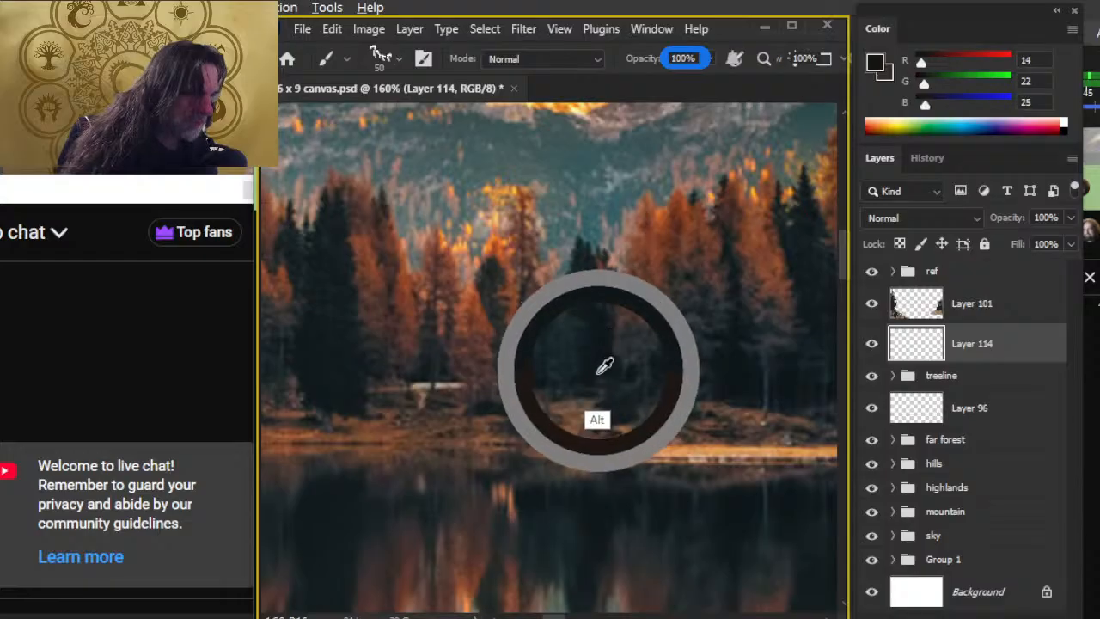
{"action": "left_click", "coordinate": [562, 335], "text": "alt"}
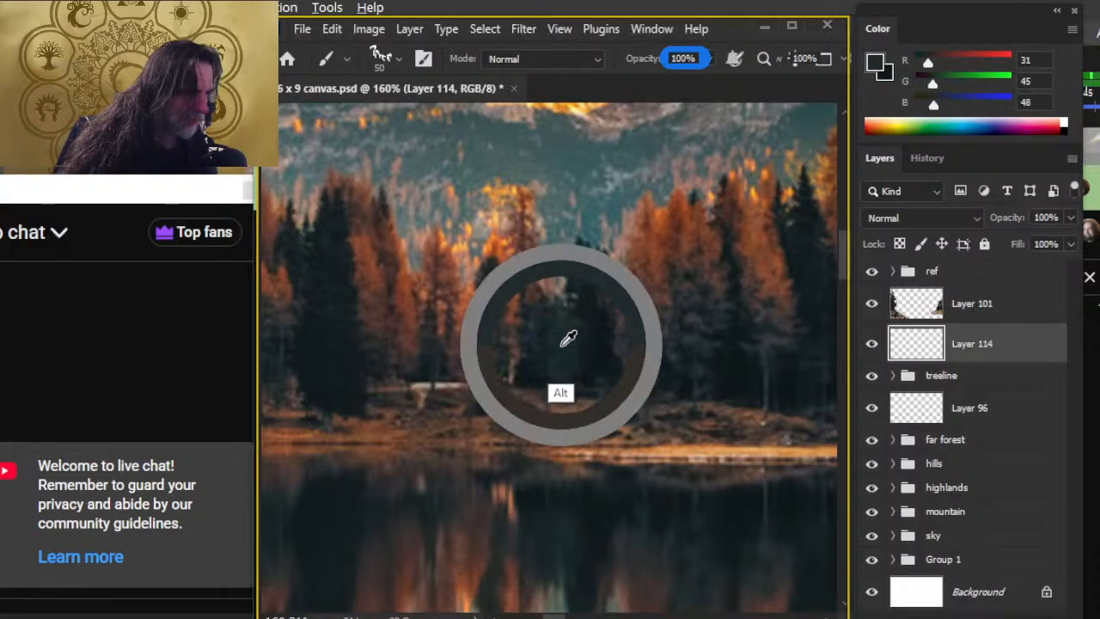
{"action": "left_click", "coordinate": [520, 330], "text": "alt"}
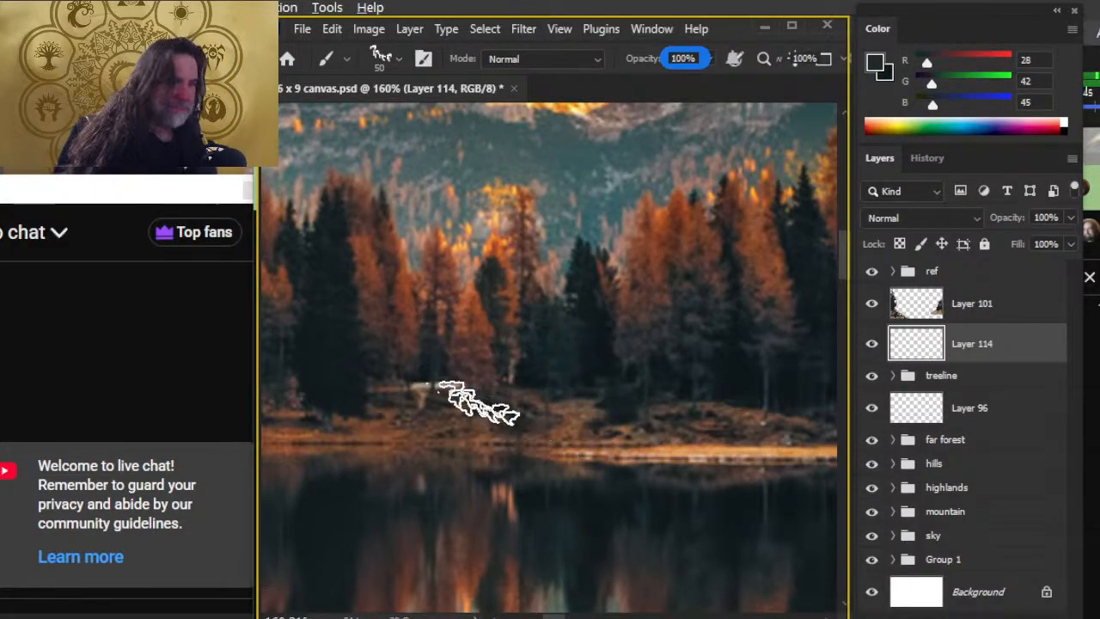
{"action": "left_click", "coordinate": [412, 316], "text": "alt"}
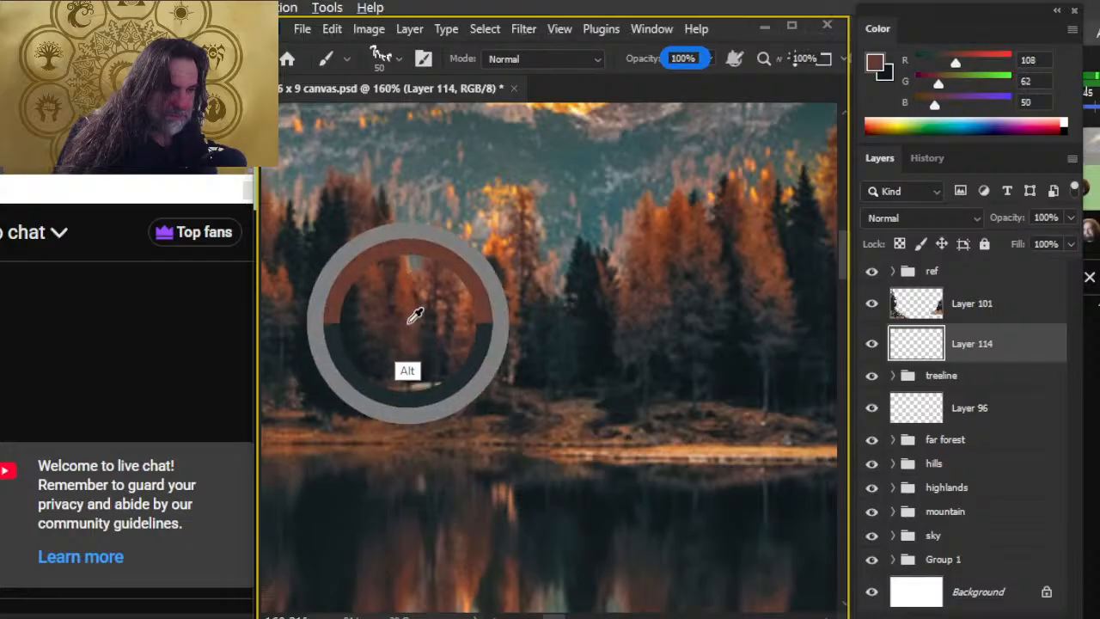
{"action": "key", "text": "x"}
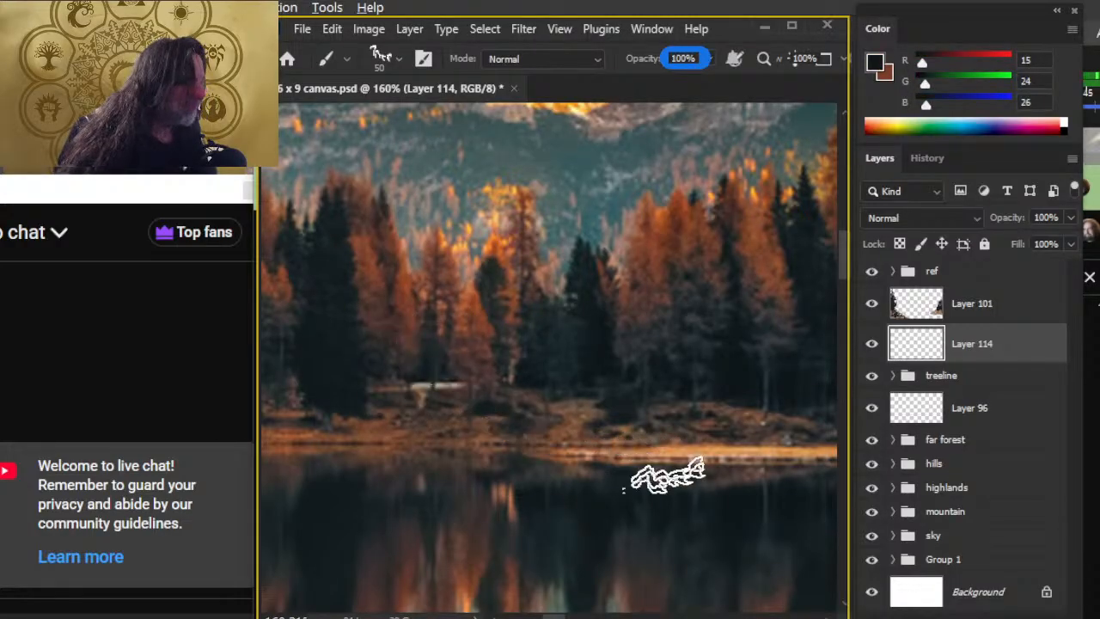
Hide the ref group to return to the painting
{"action": "key", "text": "z"}
{"action": "mouse_move", "coordinate": [700, 478]}
{"action": "left_mouse_down"}
{"action": "mouse_move", "coordinate": [656, 444]}
{"action": "mouse_move", "coordinate": [660, 467]}
{"action": "left_mouse_up"}
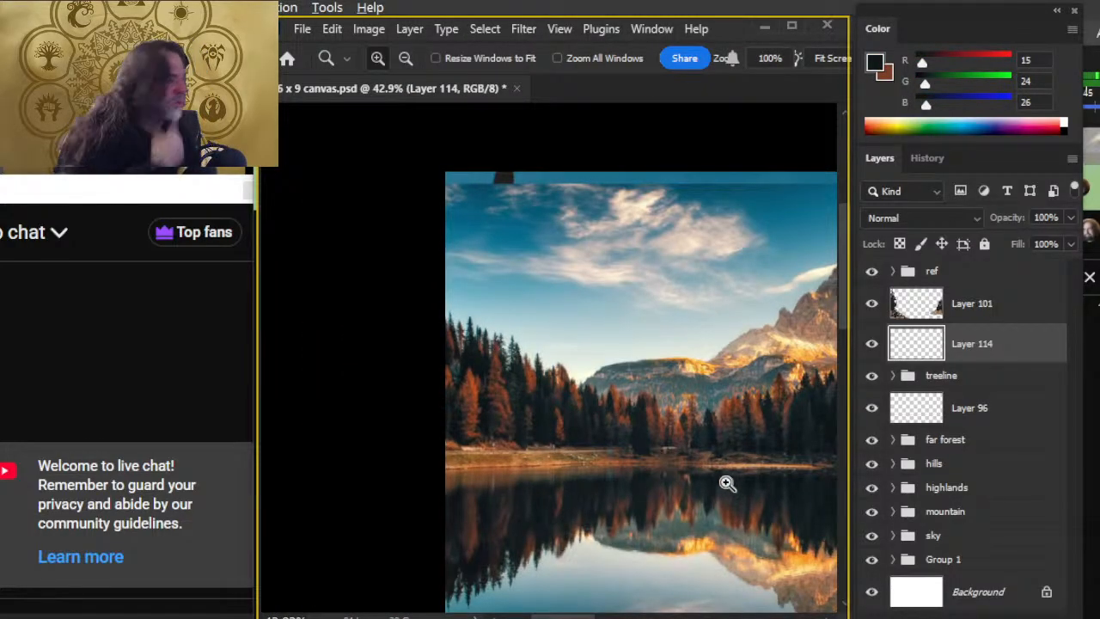
{"action": "left_click_drag", "start_coordinate": [728, 483], "coordinate": [696, 483]}
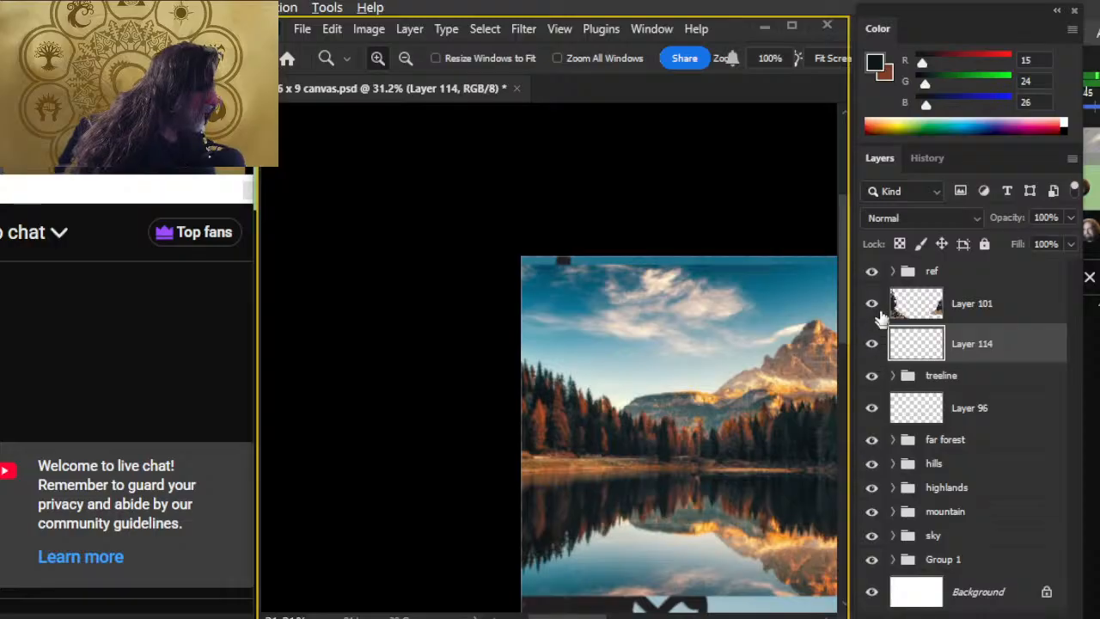
{"action": "left_click", "coordinate": [873, 272]}
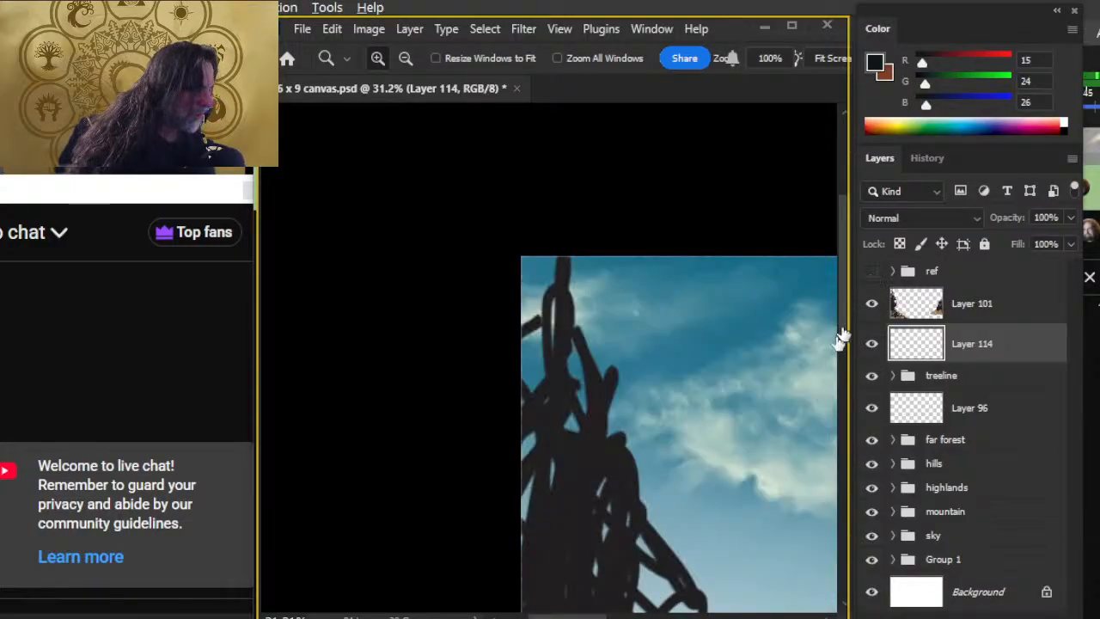
Put Layer 114 into a new group named shrubbery
{"action": "left_click_drag", "start_coordinate": [730, 456], "coordinate": [496, 297]}
{"action": "scroll", "coordinate": [502, 310], "scroll_direction": "down", "scroll_amount": 3}
{"action": "left_click_drag", "start_coordinate": [679, 473], "coordinate": [436, 350]}
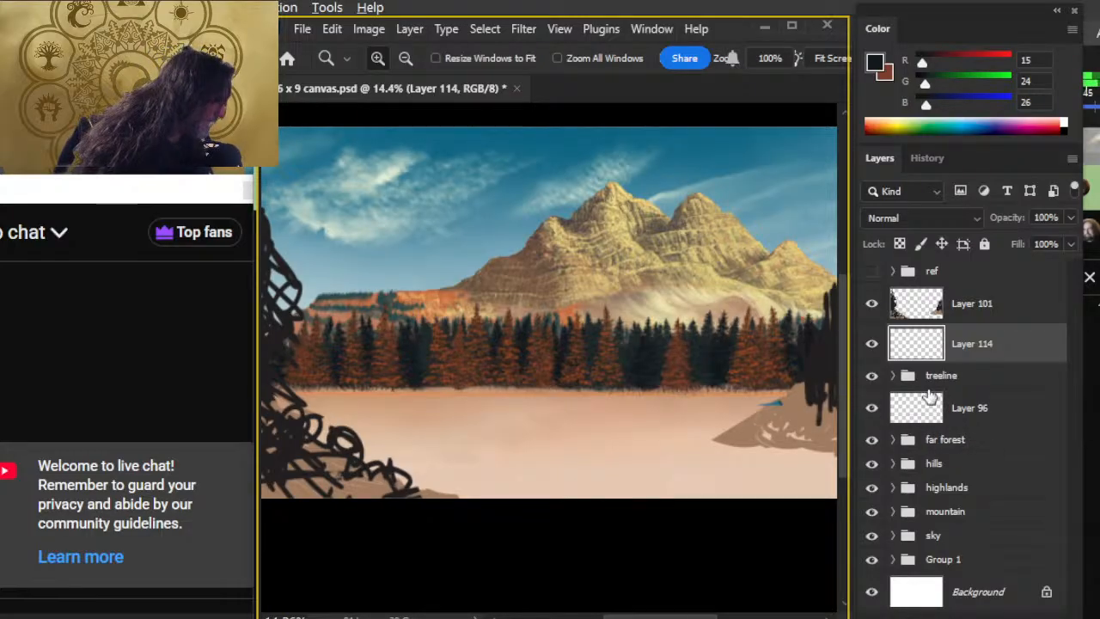
{"action": "key", "text": "ctrl+g"}
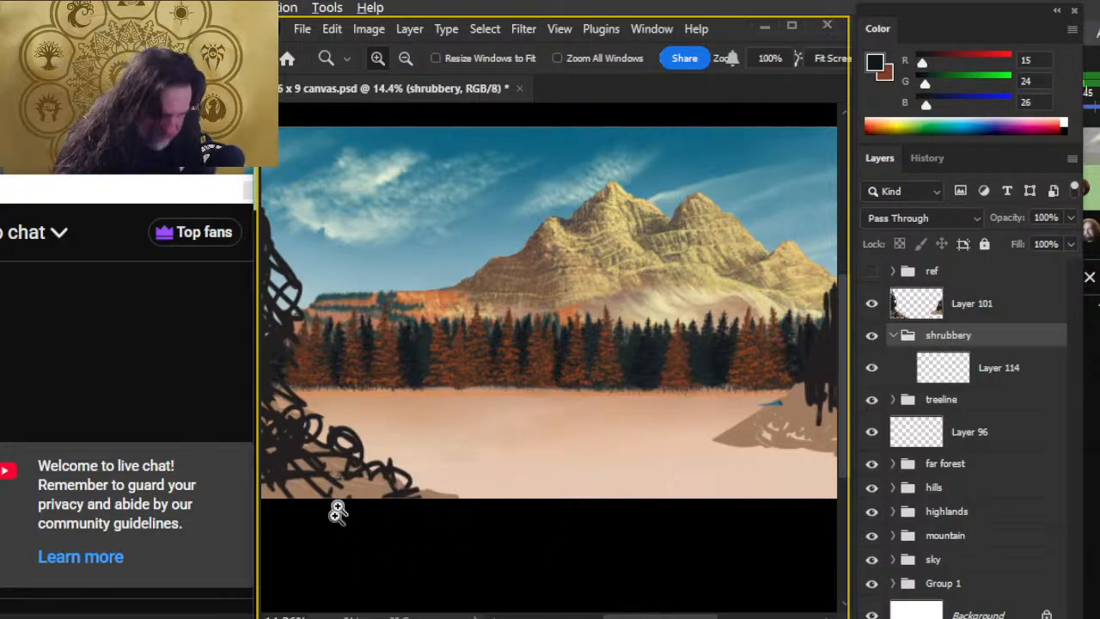
{"action": "mouse_move", "coordinate": [339, 393]}
{"action": "left_mouse_down"}
{"action": "mouse_move", "coordinate": [361, 413]}
{"action": "mouse_move", "coordinate": [559, 437]}
{"action": "left_mouse_up"}
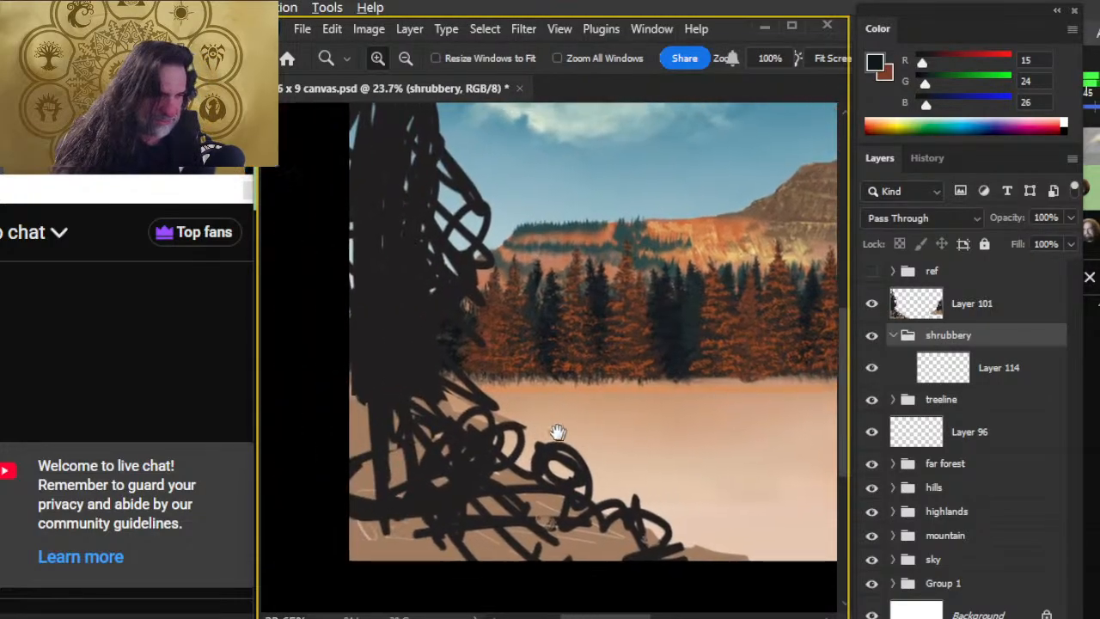
Select Layer 114 in the shrubbery group and choose the Foilage texture brush
{"action": "left_click_drag", "start_coordinate": [550, 379], "coordinate": [455, 336]}
{"action": "key", "text": "b"}
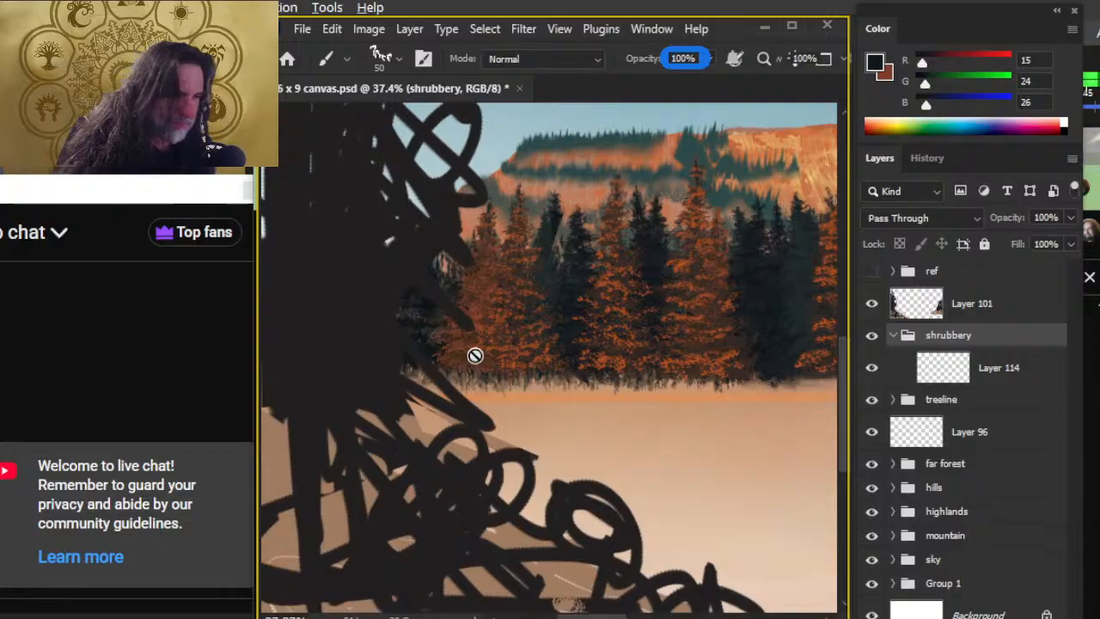
{"action": "left_click", "coordinate": [1015, 379]}
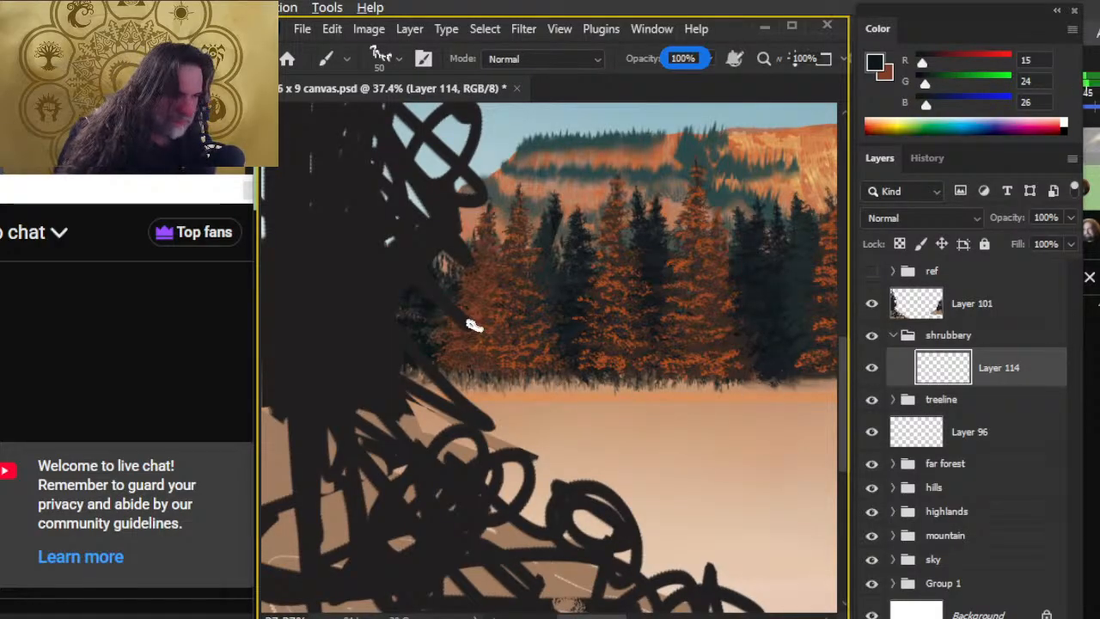
{"action": "right_click", "coordinate": [512, 378]}
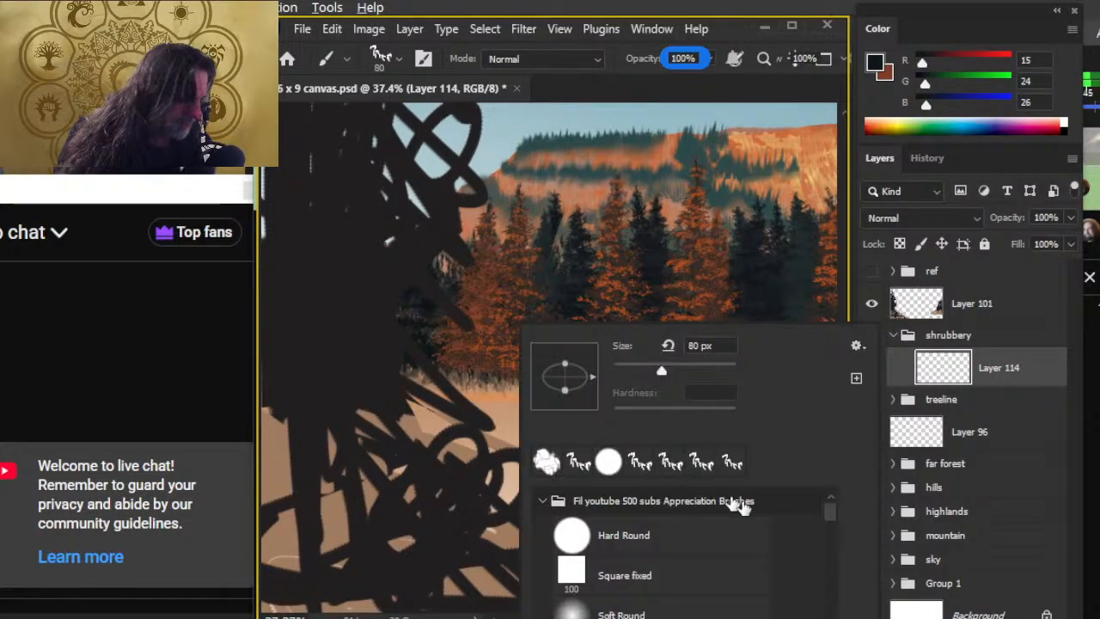
{"action": "left_click_drag", "start_coordinate": [835, 519], "coordinate": [835, 574]}
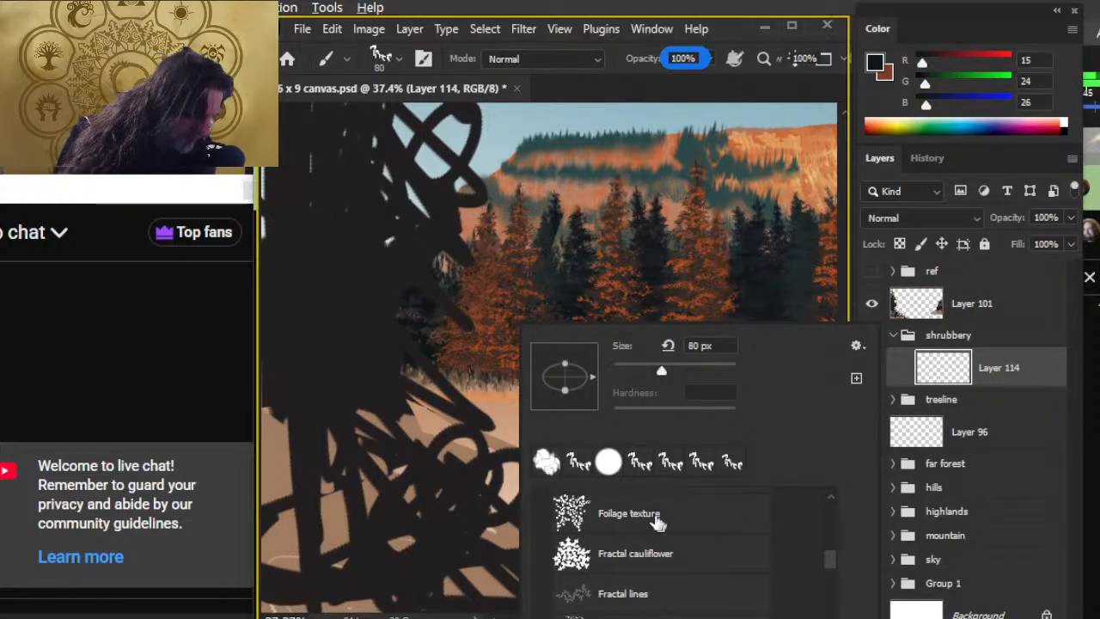
{"action": "left_click", "coordinate": [667, 522]}
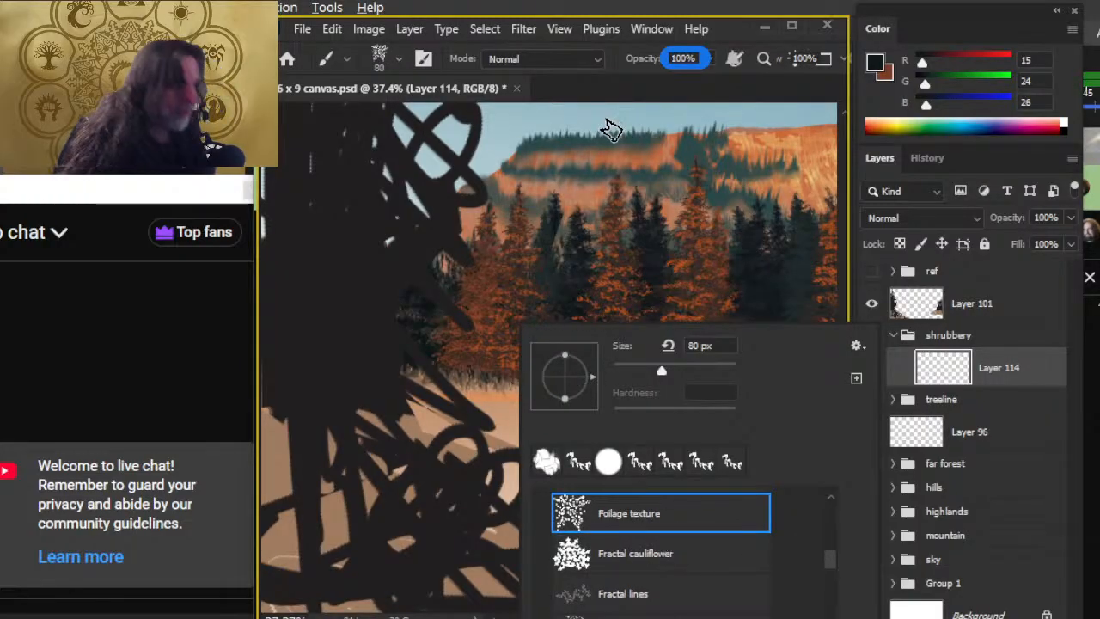
{"action": "left_click", "coordinate": [623, 97]}
Test the foliage brush at 600 px by painting a dark clump in the sky on Layer 114
{"action": "key", "text": "bracketright"}
{"action": "scroll", "coordinate": [570, 478], "scroll_direction": "up", "scroll_amount": 5}
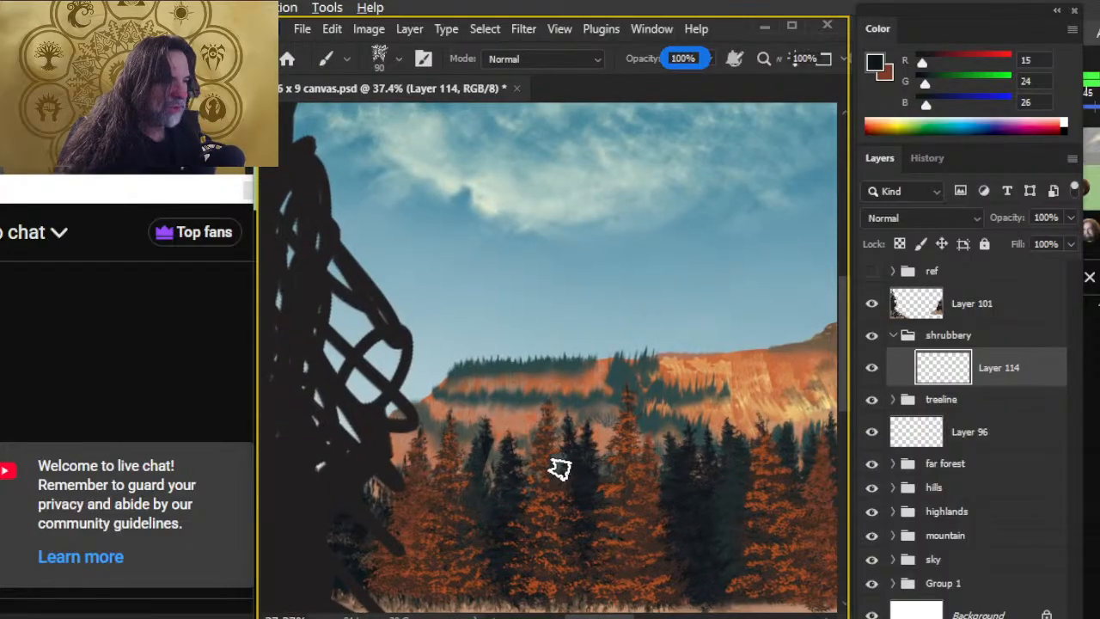
{"action": "mouse_move", "coordinate": [552, 249]}
{"action": "left_mouse_down"}
{"action": "mouse_move", "coordinate": [535, 209]}
{"action": "mouse_move", "coordinate": [593, 233]}
{"action": "left_mouse_up"}
{"action": "key", "text": "bracketright"}
{"action": "key", "text": "bracketright"}
{"action": "key", "text": "bracketright"}
{"action": "key", "text": "bracketright"}
{"action": "key", "text": "bracketright"}
{"action": "mouse_move", "coordinate": [492, 304]}
{"action": "left_mouse_down"}
{"action": "mouse_move", "coordinate": [565, 238]}
{"action": "mouse_move", "coordinate": [613, 216]}
{"action": "mouse_move", "coordinate": [585, 245]}
{"action": "mouse_move", "coordinate": [662, 250]}
{"action": "left_mouse_up"}
{"action": "key", "text": "z"}
{"action": "left_click_drag", "start_coordinate": [701, 396], "coordinate": [602, 398]}
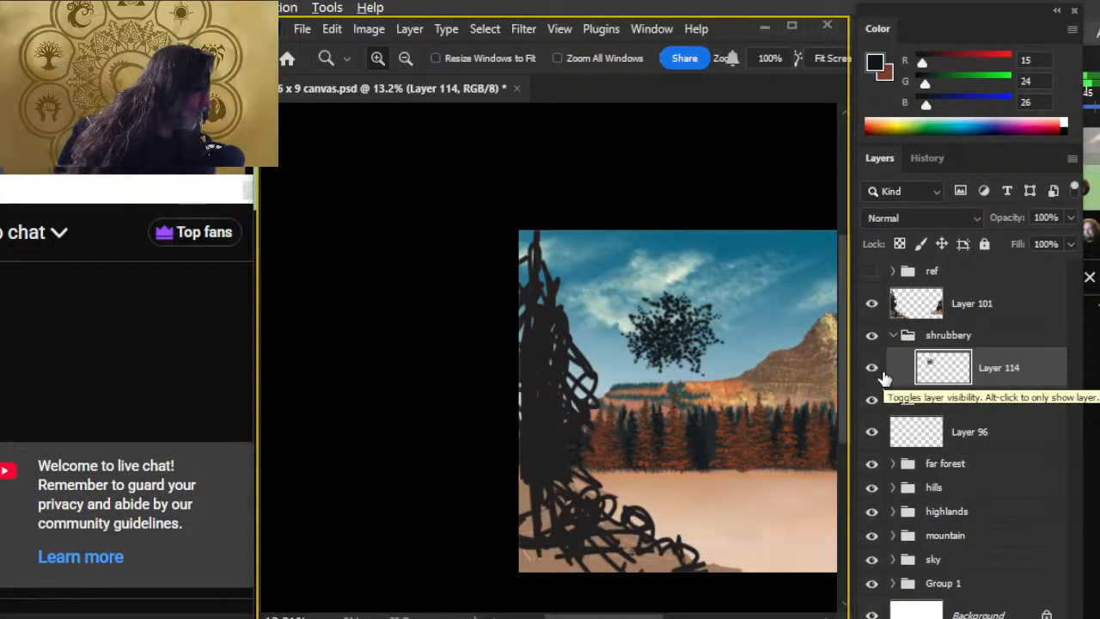
Add a new empty layer in the shrubbery group and delete Layer 114
{"action": "key", "text": "ctrl+shift+alt+n"}
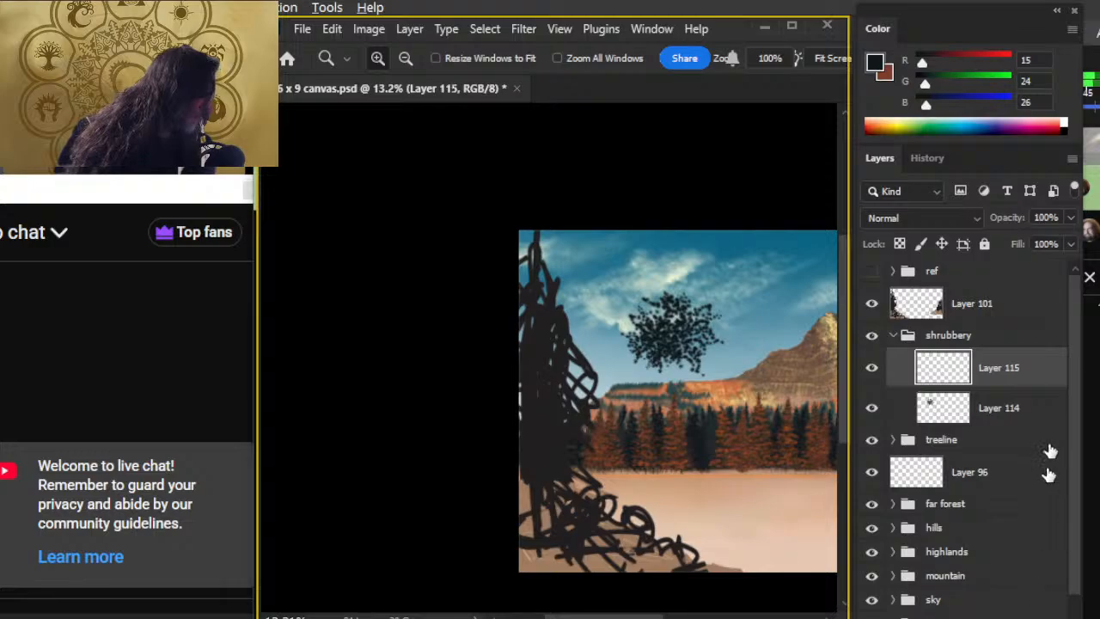
{"action": "left_click", "coordinate": [1013, 411]}
{"action": "key", "text": "Delete"}
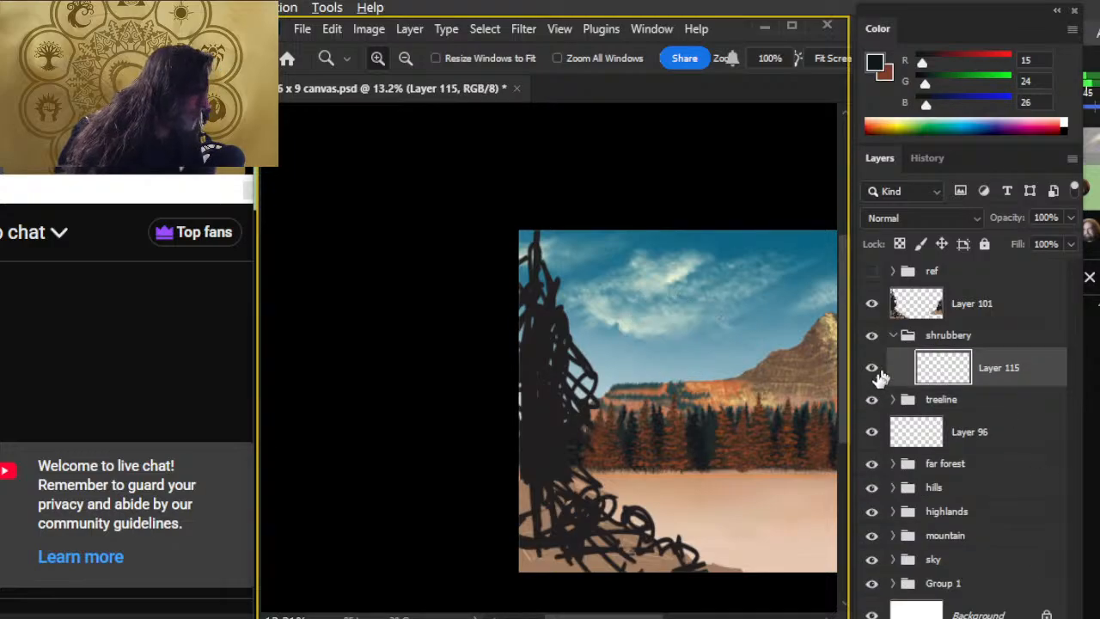
{"action": "left_click_drag", "start_coordinate": [645, 448], "coordinate": [491, 373]}
{"action": "mouse_move", "coordinate": [413, 405]}
{"action": "left_mouse_down"}
{"action": "mouse_move", "coordinate": [479, 398]}
{"action": "mouse_move", "coordinate": [458, 399]}
{"action": "left_mouse_up"}
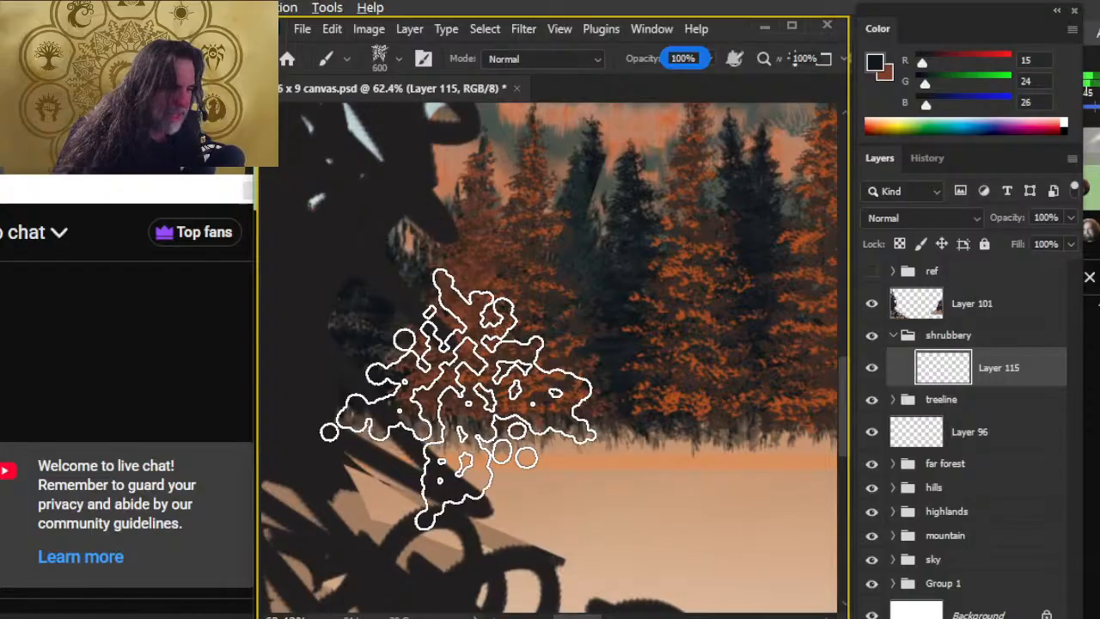
{"action": "right_click", "coordinate": [533, 379]}
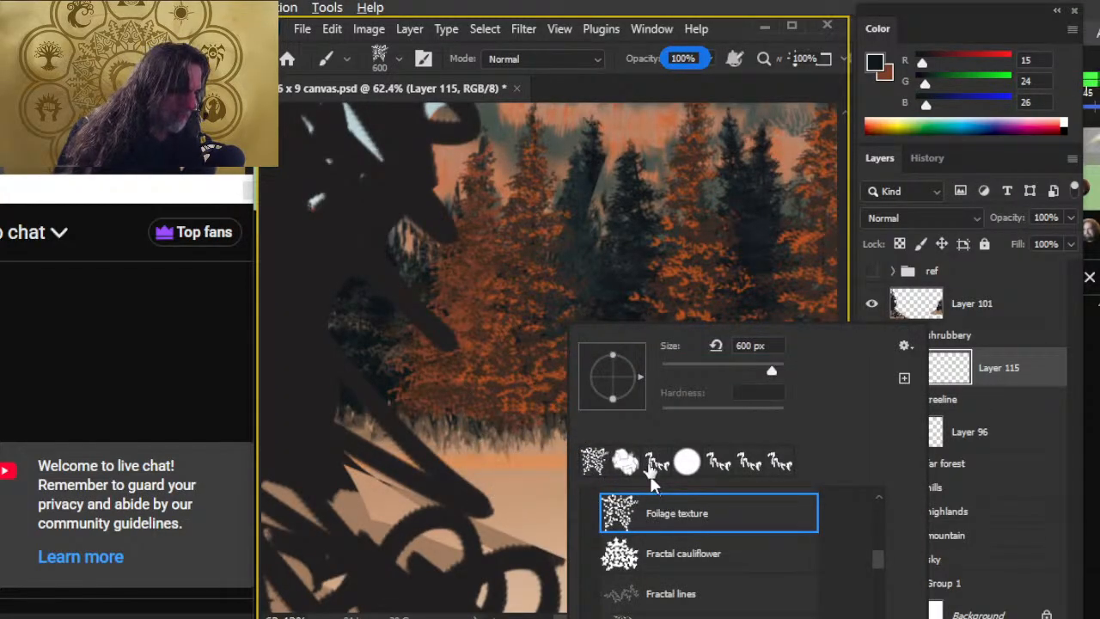
{"action": "key", "text": "Escape"}
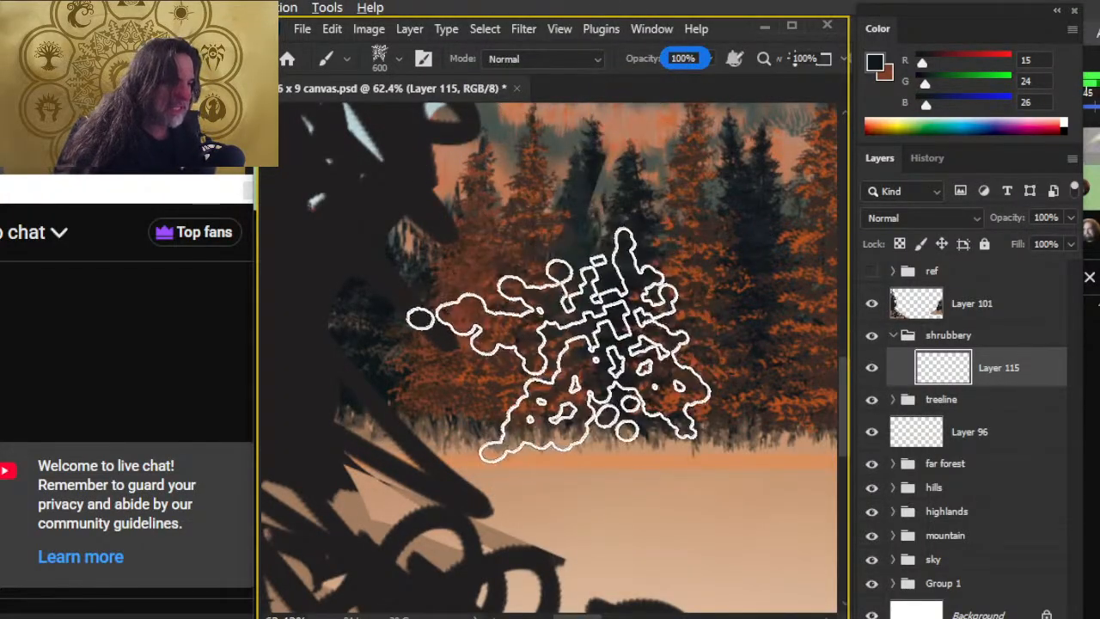
{"action": "right_click", "coordinate": [568, 379]}
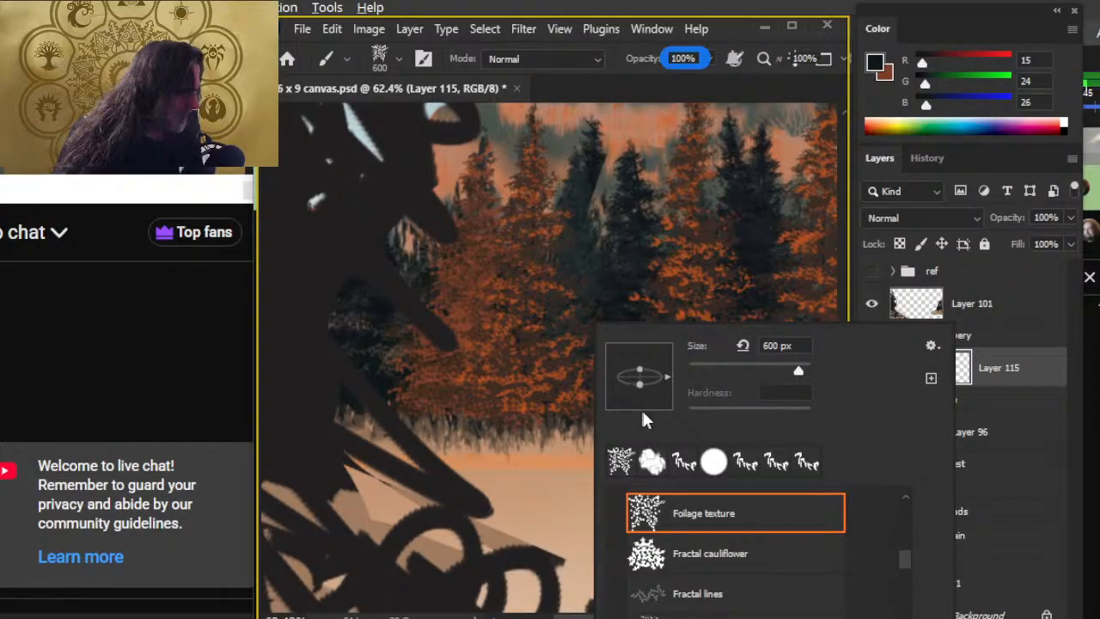
{"action": "key", "text": "alt+Tab"}
{"action": "key", "text": "alt+Tab"}
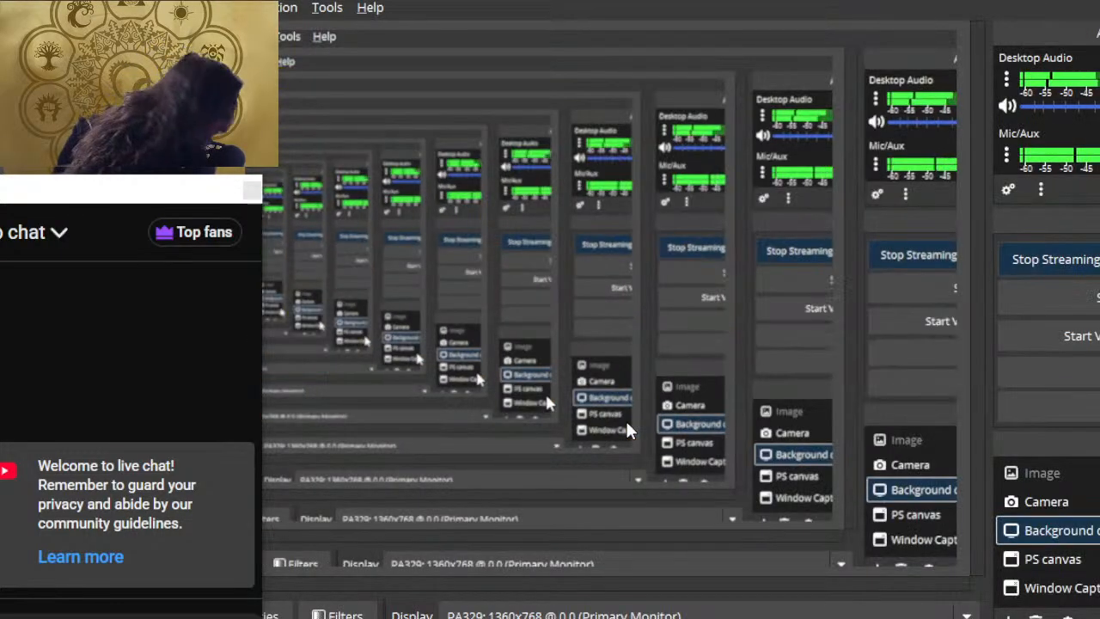
{"action": "key", "text": "alt+Tab"}
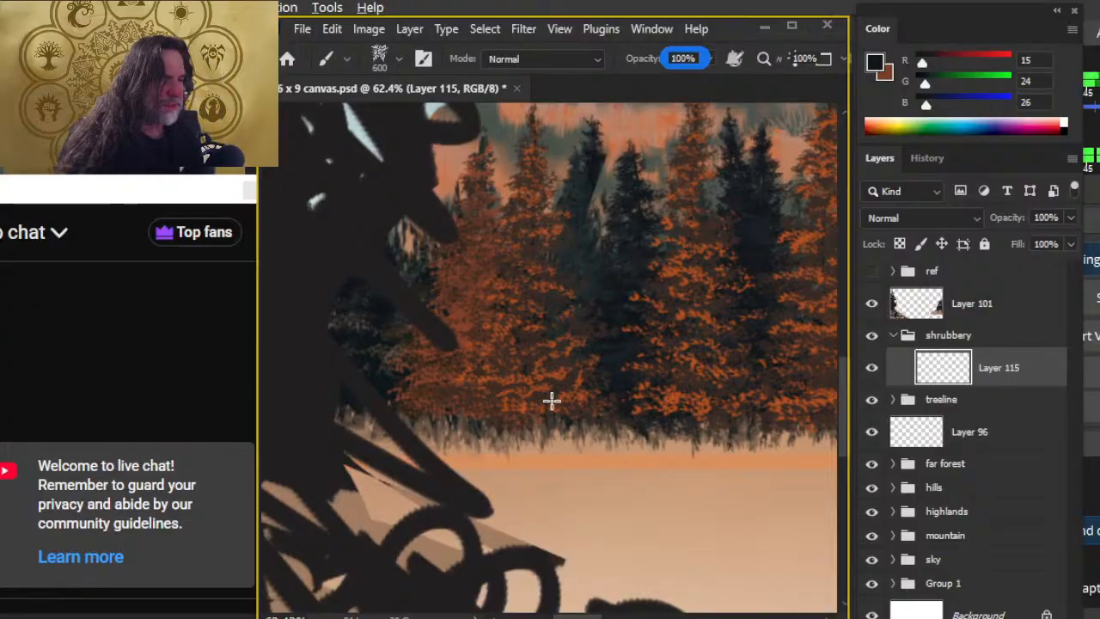
Try the Foilage texture brush at 500 px along the base of the treeline, and undo the strokes
{"action": "key", "text": "bracketleft"}
{"action": "key", "text": "bracketleft"}
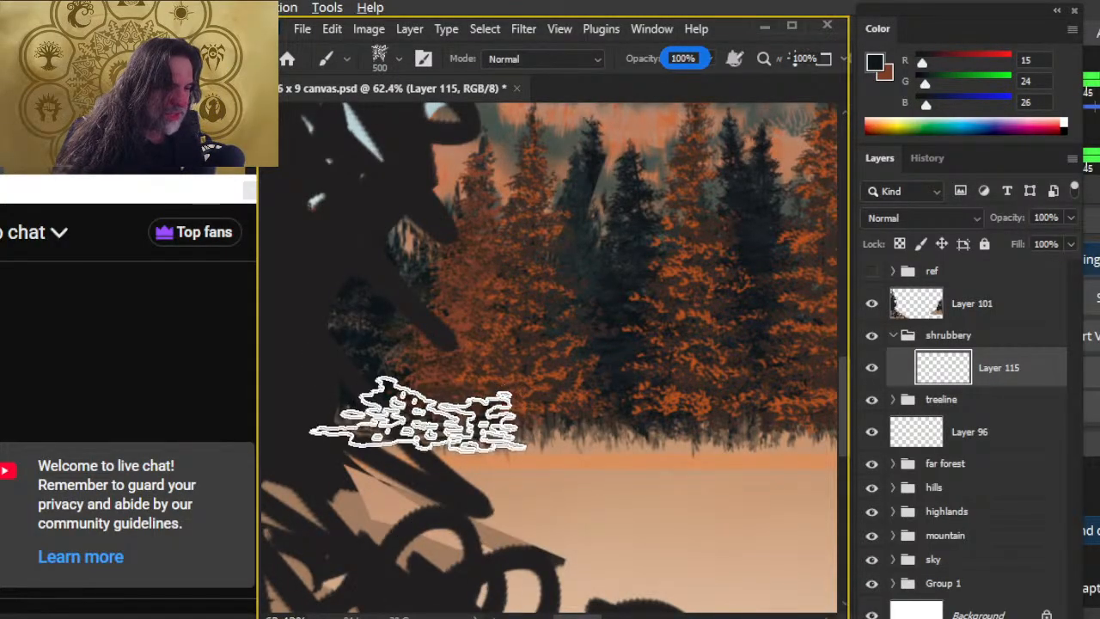
{"action": "left_click_drag", "start_coordinate": [447, 413], "coordinate": [516, 430]}
{"action": "key", "text": "ctrl+z"}
{"action": "key", "text": "ctrl+z"}
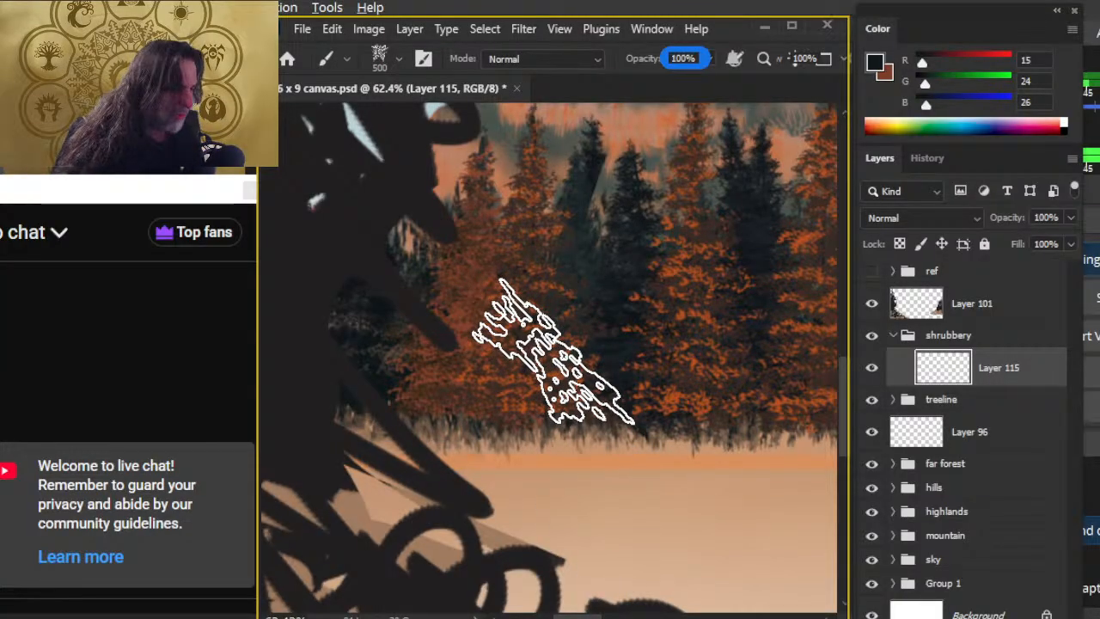
Choose the Foliage Scatter Burst brush and reduce its size to 80 px
{"action": "right_click", "coordinate": [550, 353]}
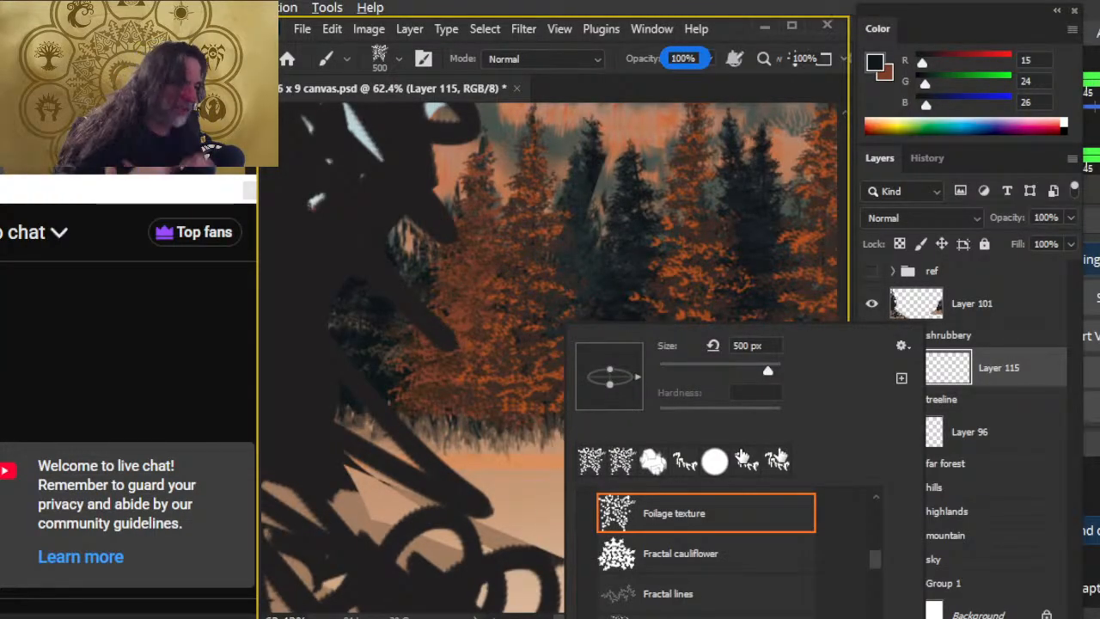
{"action": "left_click_drag", "start_coordinate": [874, 565], "coordinate": [871, 596]}
{"action": "left_click", "coordinate": [686, 536]}
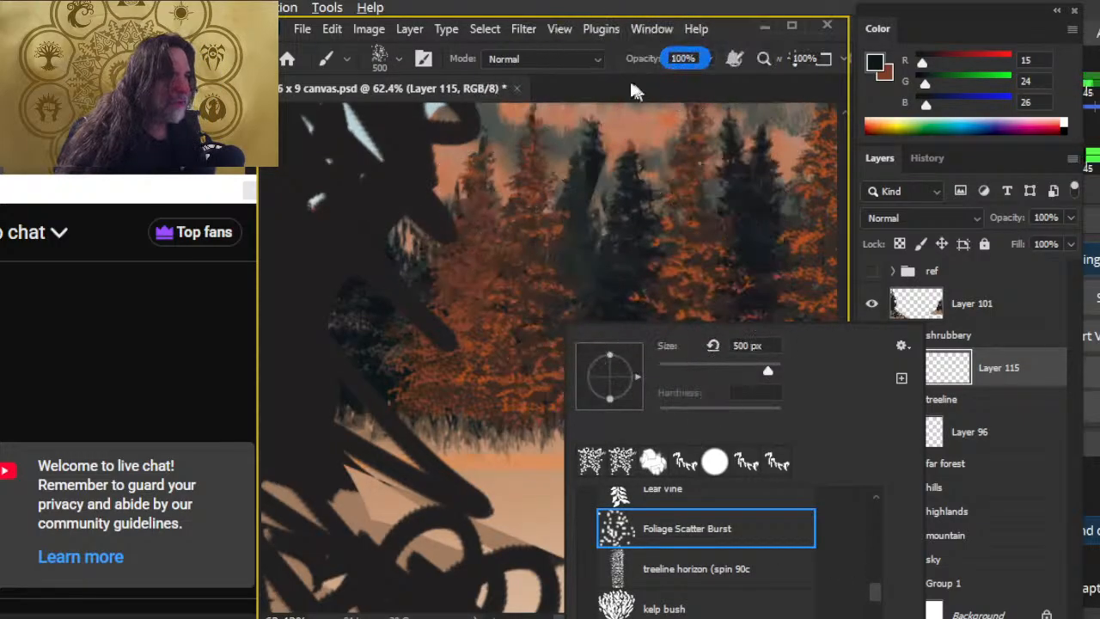
{"action": "key", "text": "Escape"}
{"action": "key", "text": "bracketleft"}
{"action": "key", "text": "bracketleft"}
{"action": "key", "text": "bracketleft"}
{"action": "key", "text": "bracketleft"}
{"action": "key", "text": "bracketleft"}
{"action": "key", "text": "bracketleft"}
{"action": "key", "text": "bracketleft"}
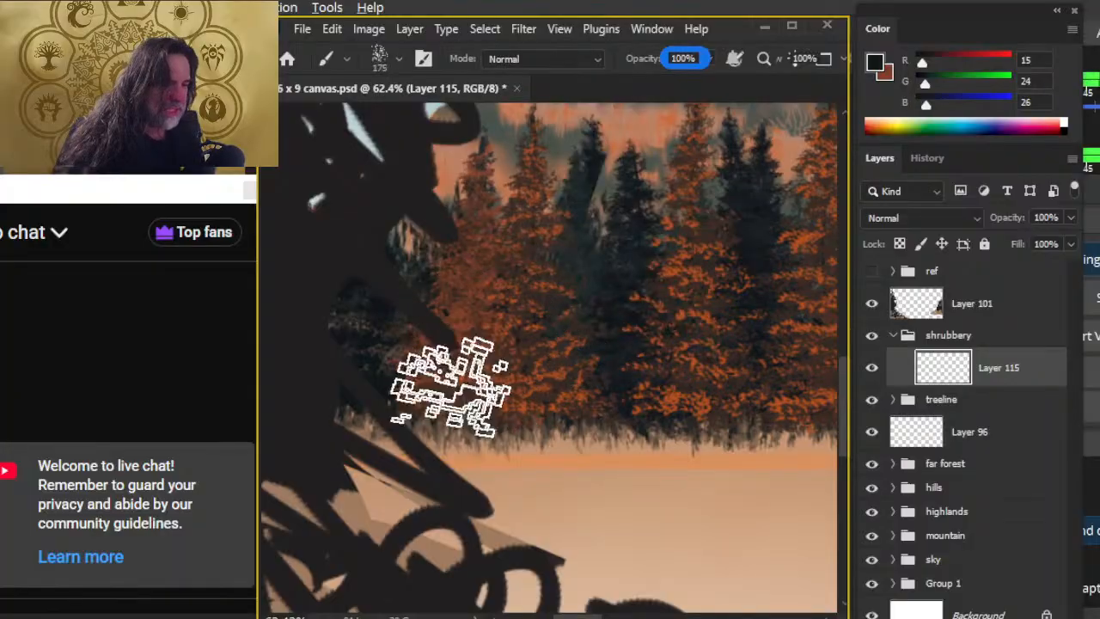
{"action": "key", "text": "bracketleft"}
{"action": "key", "text": "bracketleft"}
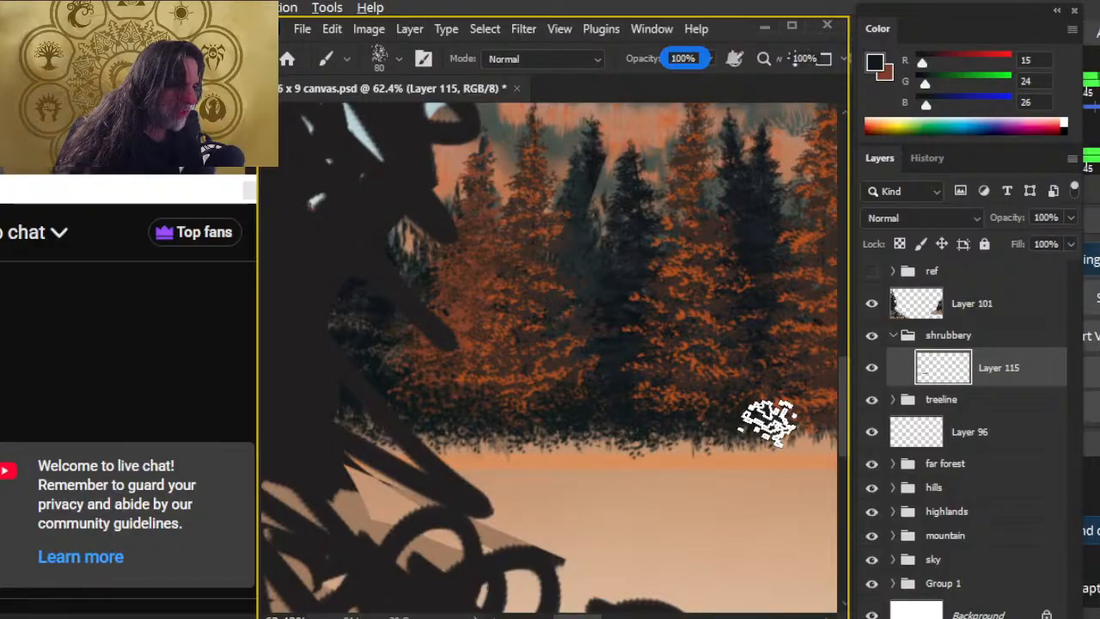
Paint dark shrubs over the grass along the base of the treeline, working from the left side across the middle
{"action": "left_click_drag", "start_coordinate": [673, 448], "coordinate": [442, 430]}
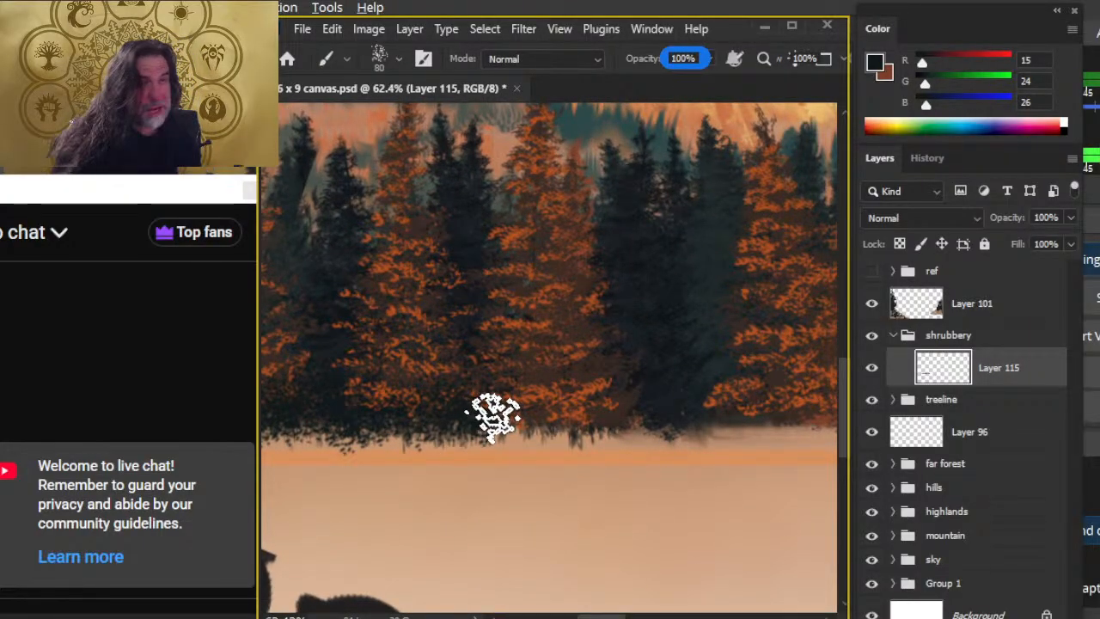
{"action": "mouse_move", "coordinate": [508, 411]}
{"action": "left_mouse_down"}
{"action": "mouse_move", "coordinate": [545, 402]}
{"action": "mouse_move", "coordinate": [571, 426]}
{"action": "mouse_move", "coordinate": [511, 426]}
{"action": "mouse_move", "coordinate": [550, 383]}
{"action": "mouse_move", "coordinate": [578, 412]}
{"action": "mouse_move", "coordinate": [636, 408]}
{"action": "left_mouse_up"}
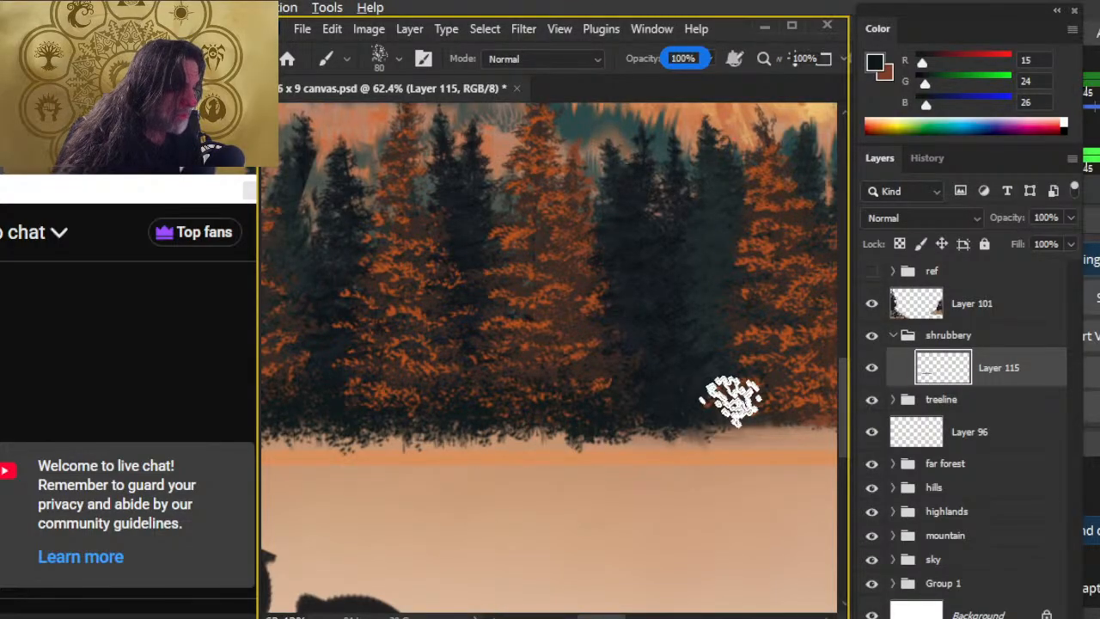
{"action": "mouse_move", "coordinate": [487, 420]}
{"action": "left_mouse_down"}
{"action": "mouse_move", "coordinate": [447, 413]}
{"action": "mouse_move", "coordinate": [449, 386]}
{"action": "left_mouse_up"}
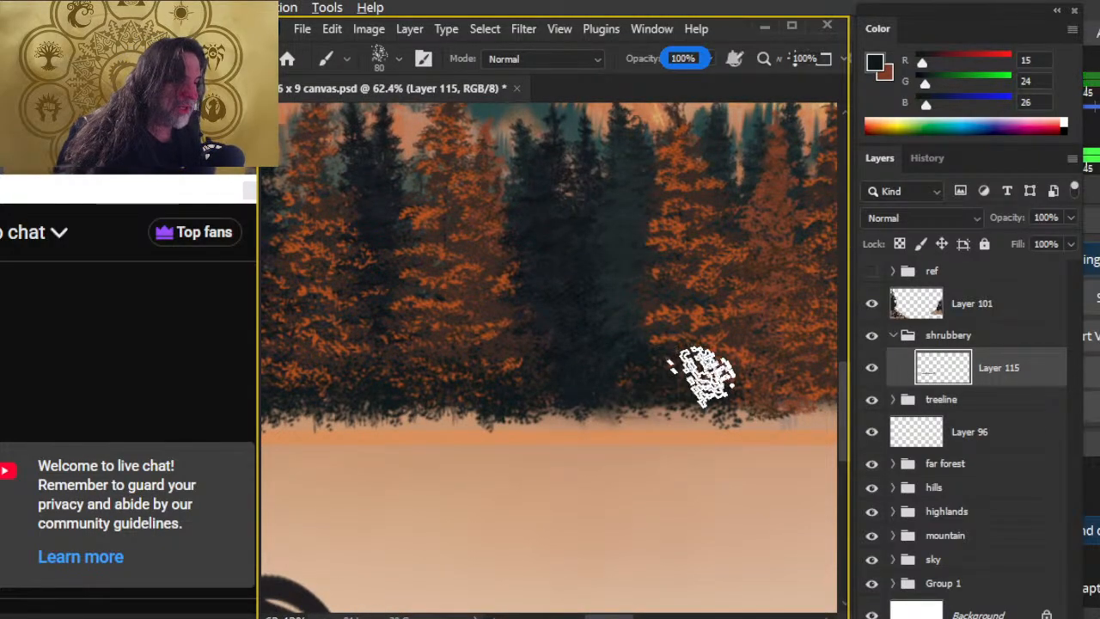
{"action": "left_click_drag", "start_coordinate": [718, 446], "coordinate": [667, 438]}
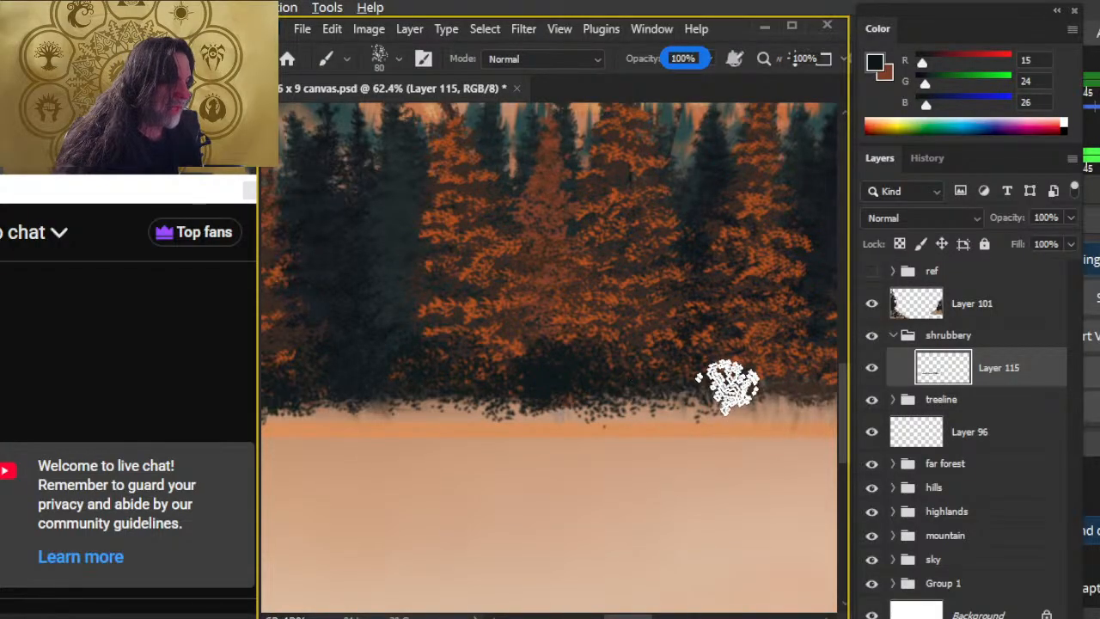
{"action": "mouse_move", "coordinate": [776, 386]}
{"action": "left_mouse_down"}
{"action": "mouse_move", "coordinate": [525, 450]}
{"action": "mouse_move", "coordinate": [529, 386]}
{"action": "left_mouse_up"}
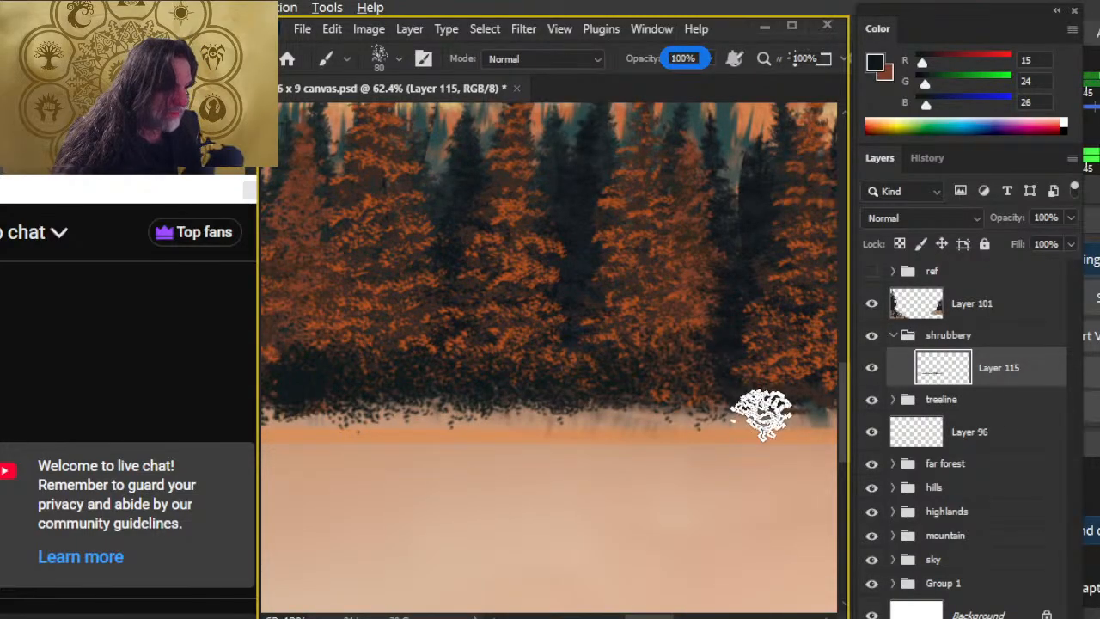
{"action": "left_click_drag", "start_coordinate": [443, 430], "coordinate": [602, 435]}
{"action": "left_click_drag", "start_coordinate": [454, 425], "coordinate": [442, 430]}
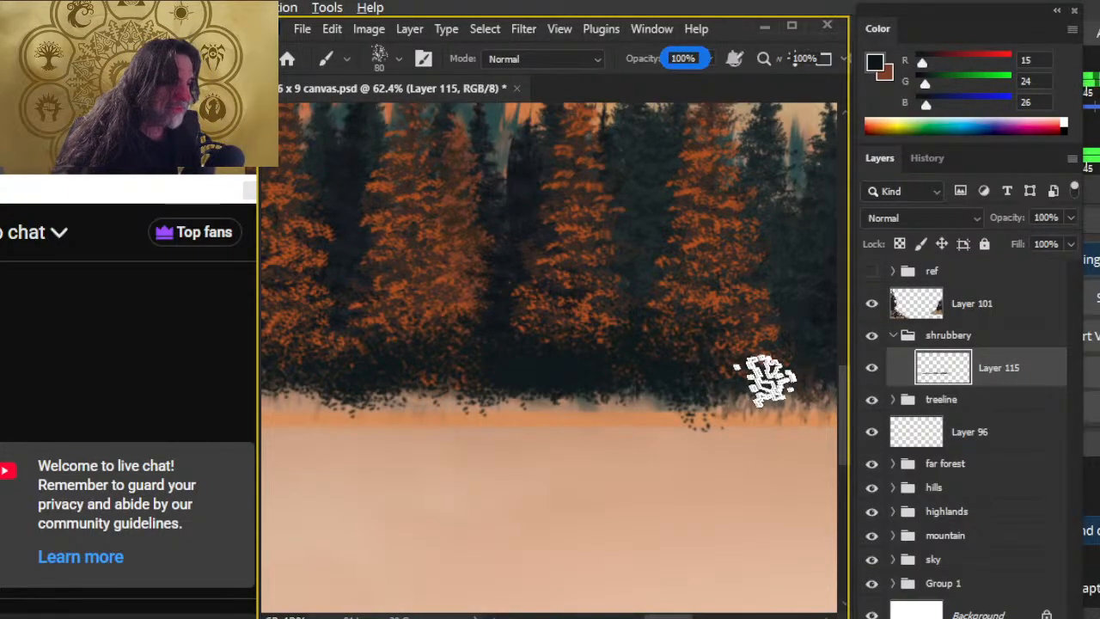
Erase the stray leaf marks hanging below the shoreline under the orange tree
{"action": "scroll", "coordinate": [559, 412], "scroll_direction": "right", "scroll_amount": 5}
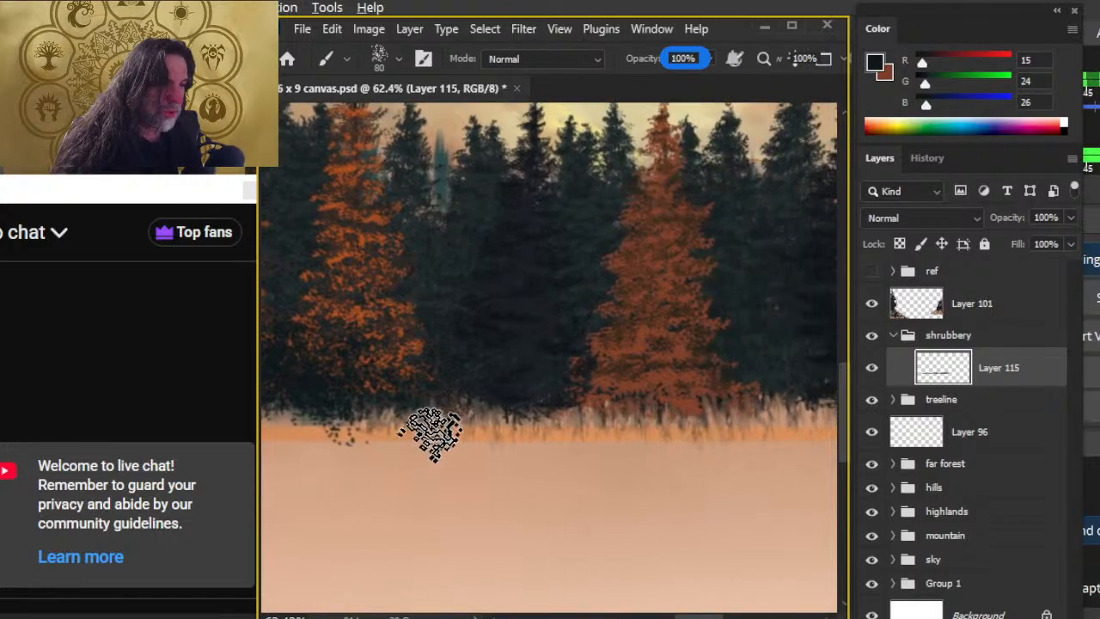
{"action": "key", "text": "e"}
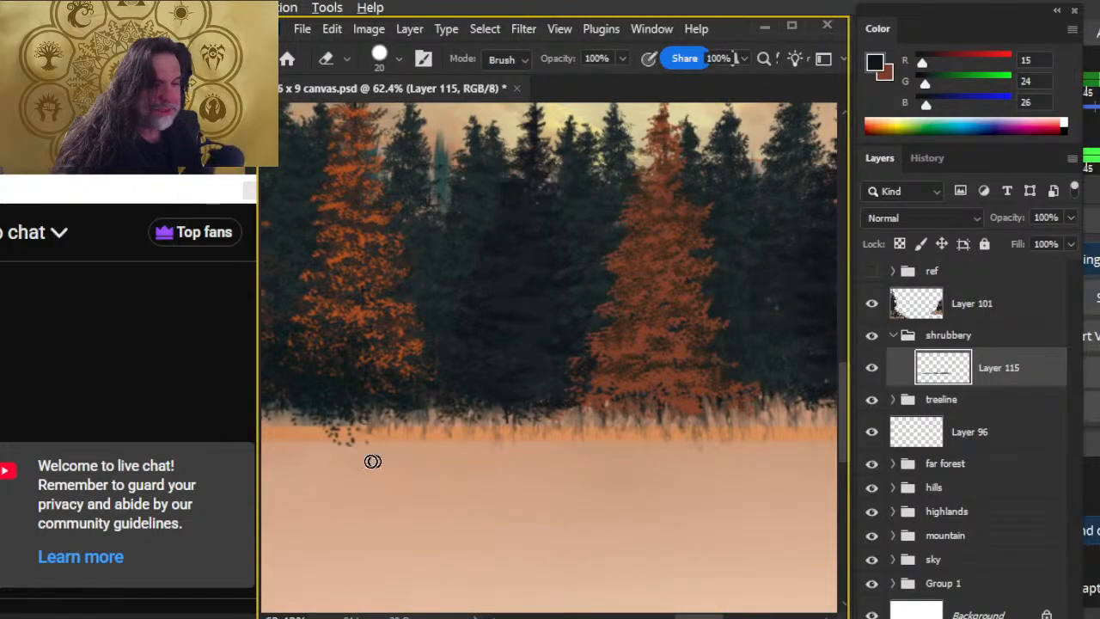
{"action": "key", "text": "b"}
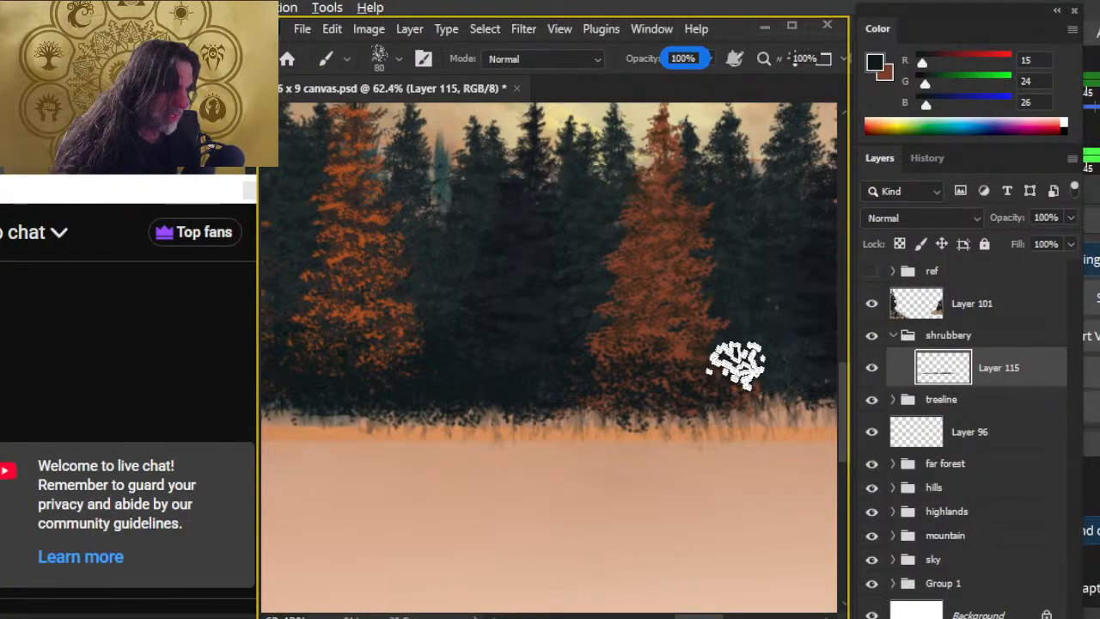
Extend the dark shrubs along the rest of the treeline's base as far as the right foreground bank
{"action": "left_click_drag", "start_coordinate": [725, 455], "coordinate": [492, 466]}
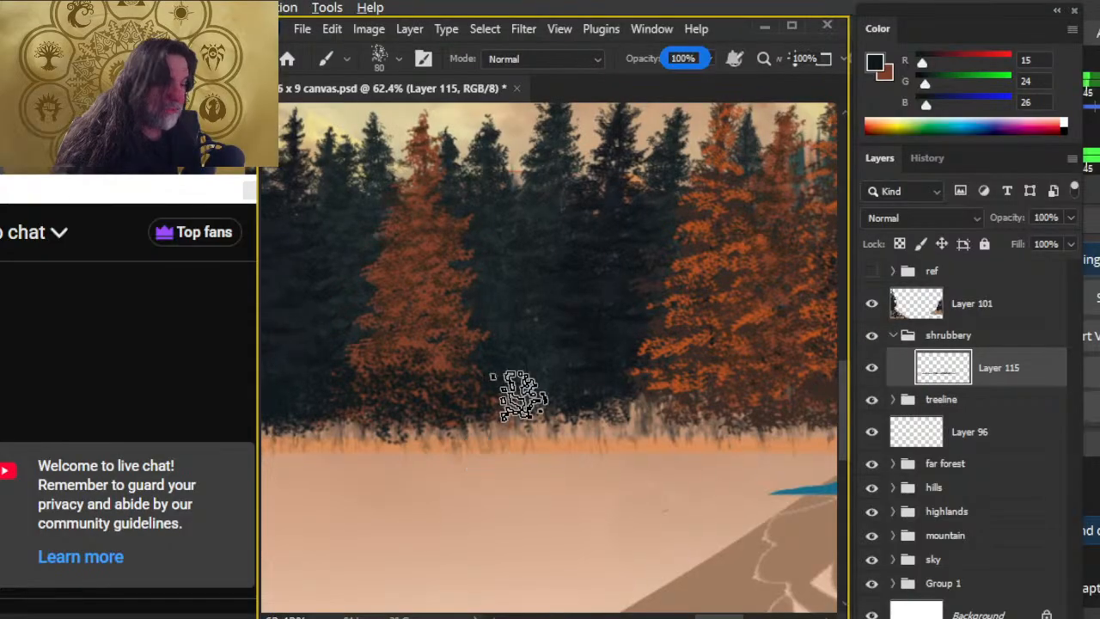
{"action": "mouse_move", "coordinate": [598, 415]}
{"action": "left_mouse_down"}
{"action": "mouse_move", "coordinate": [640, 398]}
{"action": "mouse_move", "coordinate": [677, 415]}
{"action": "mouse_move", "coordinate": [606, 394]}
{"action": "mouse_move", "coordinate": [583, 404]}
{"action": "mouse_move", "coordinate": [651, 420]}
{"action": "mouse_move", "coordinate": [668, 369]}
{"action": "mouse_move", "coordinate": [743, 419]}
{"action": "mouse_move", "coordinate": [671, 405]}
{"action": "mouse_move", "coordinate": [724, 412]}
{"action": "mouse_move", "coordinate": [765, 381]}
{"action": "mouse_move", "coordinate": [793, 386]}
{"action": "left_mouse_up"}
{"action": "left_click_drag", "start_coordinate": [676, 449], "coordinate": [435, 450]}
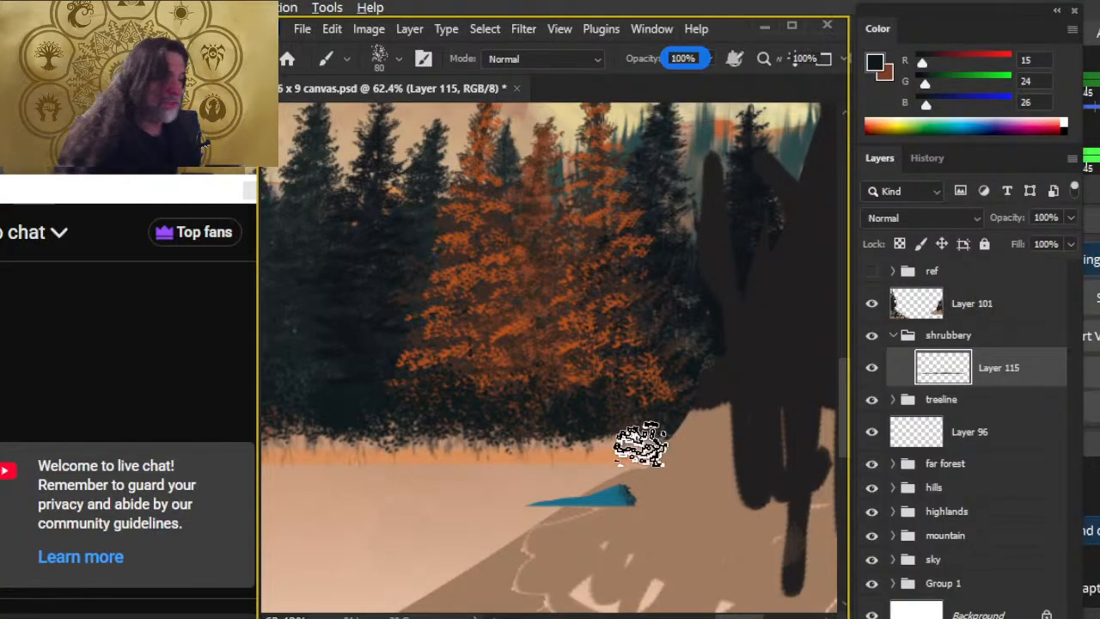
{"action": "left_click_drag", "start_coordinate": [447, 462], "coordinate": [695, 501]}
{"action": "key", "text": "z"}
{"action": "mouse_move", "coordinate": [474, 542]}
{"action": "left_mouse_down"}
{"action": "mouse_move", "coordinate": [487, 521]}
{"action": "mouse_move", "coordinate": [450, 521]}
{"action": "mouse_move", "coordinate": [715, 486]}
{"action": "mouse_move", "coordinate": [527, 511]}
{"action": "mouse_move", "coordinate": [648, 498]}
{"action": "mouse_move", "coordinate": [735, 508]}
{"action": "left_mouse_up"}
{"action": "left_click_drag", "start_coordinate": [429, 539], "coordinate": [725, 530]}
{"action": "key", "text": "b"}
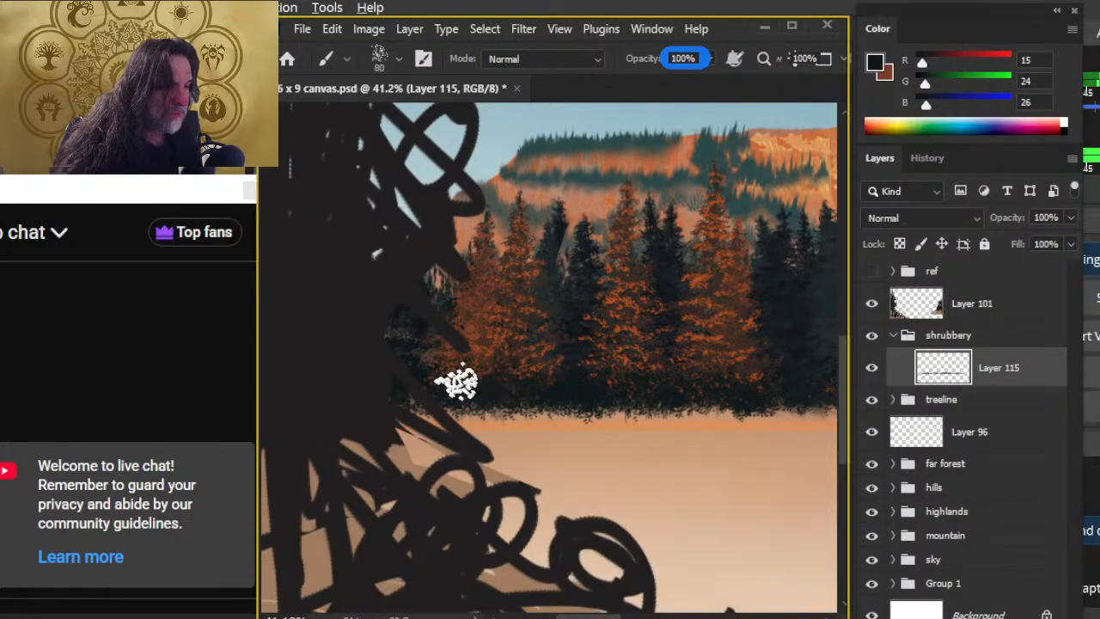
{"action": "left_click_drag", "start_coordinate": [644, 490], "coordinate": [388, 450]}
Give the eraser the Foliage Scatter Burst tip and set its size to 50 px
{"action": "key", "text": "z"}
{"action": "left_click_drag", "start_coordinate": [602, 471], "coordinate": [542, 459]}
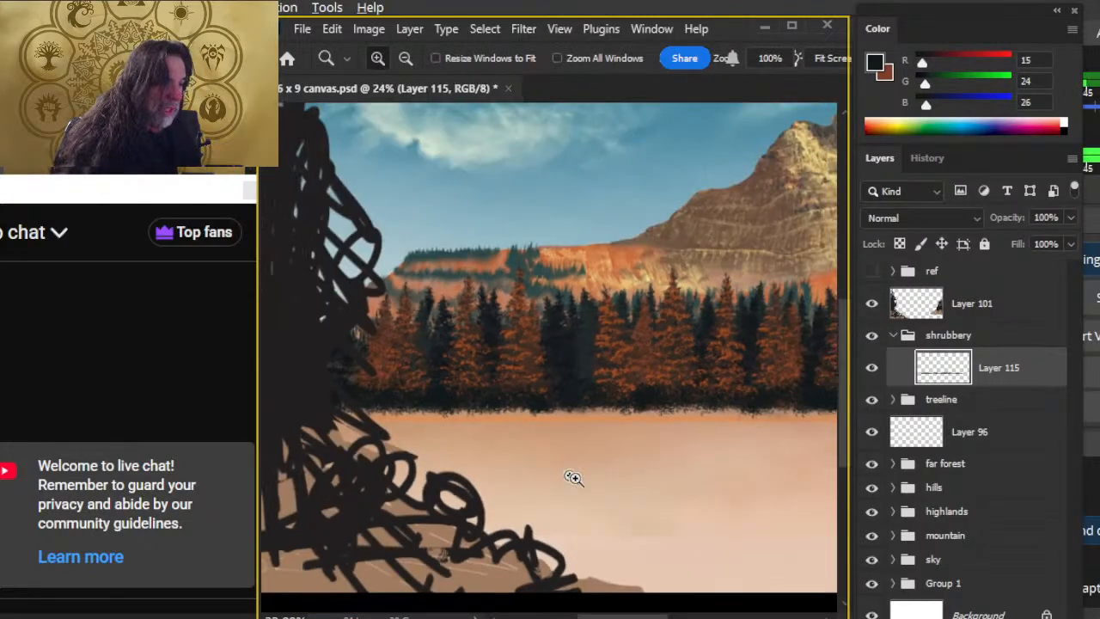
{"action": "left_click", "coordinate": [632, 433]}
{"action": "key", "text": "b"}
{"action": "right_click", "coordinate": [625, 434]}
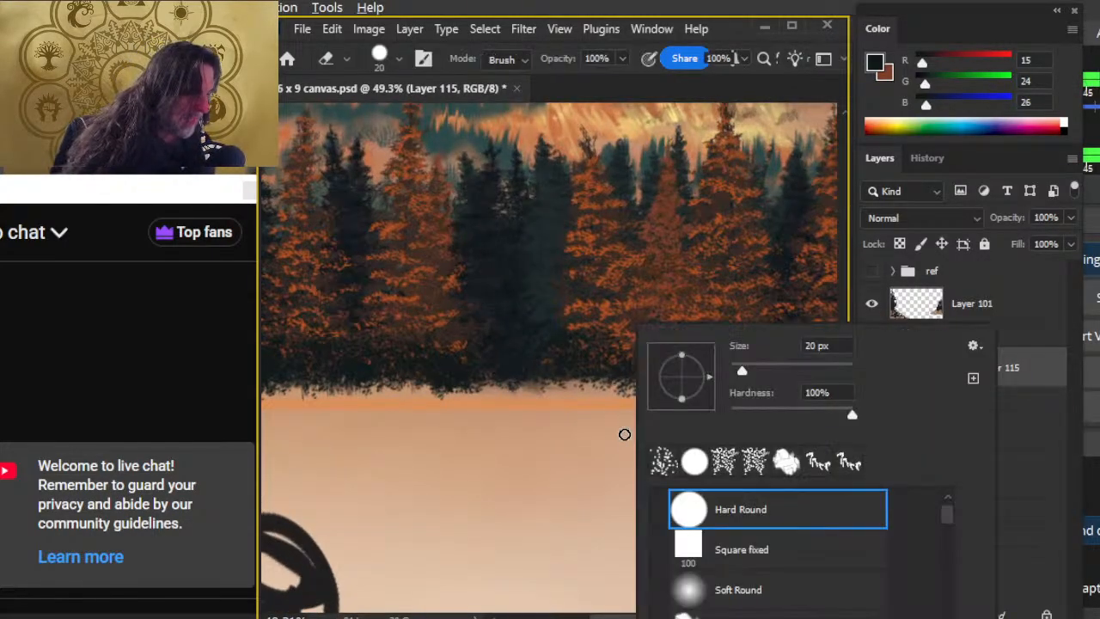
{"action": "left_click", "coordinate": [723, 464]}
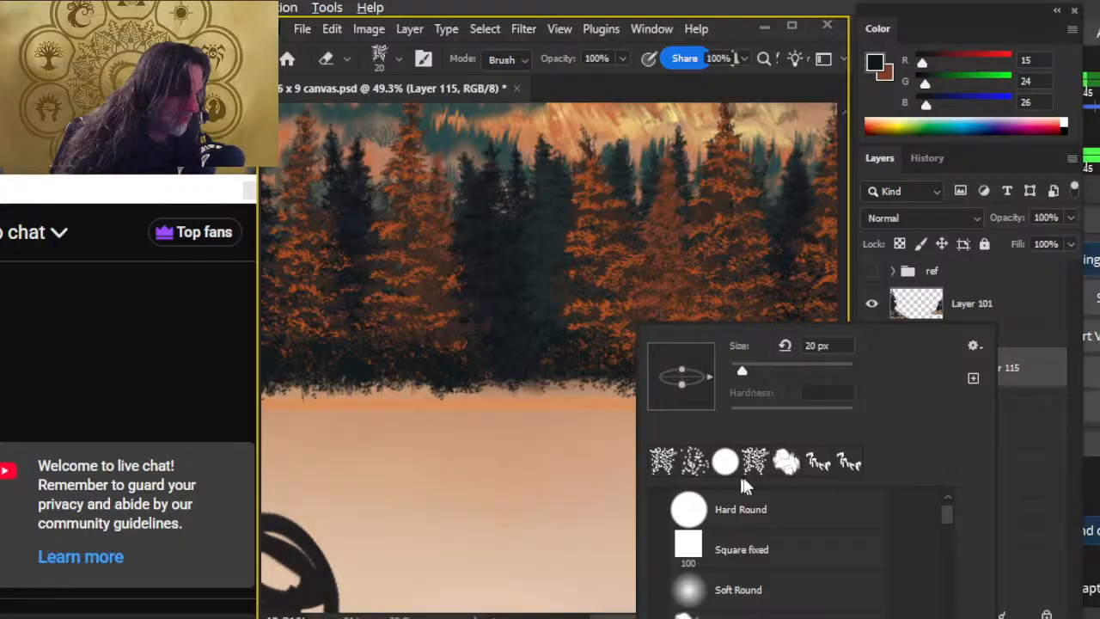
{"action": "left_click", "coordinate": [695, 464]}
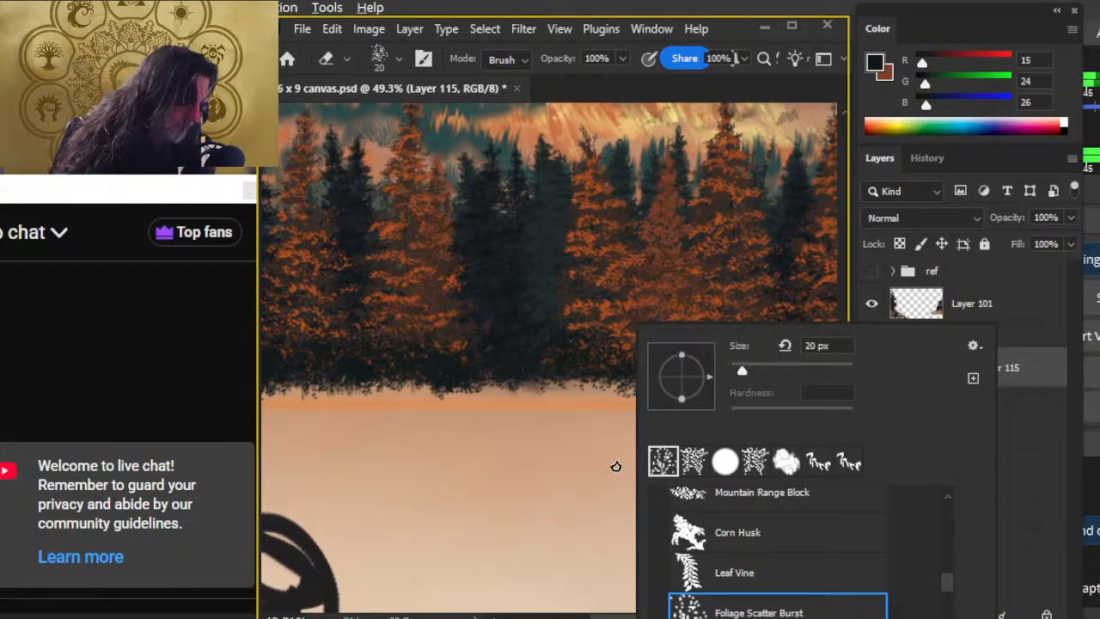
{"action": "left_click", "coordinate": [572, 446]}
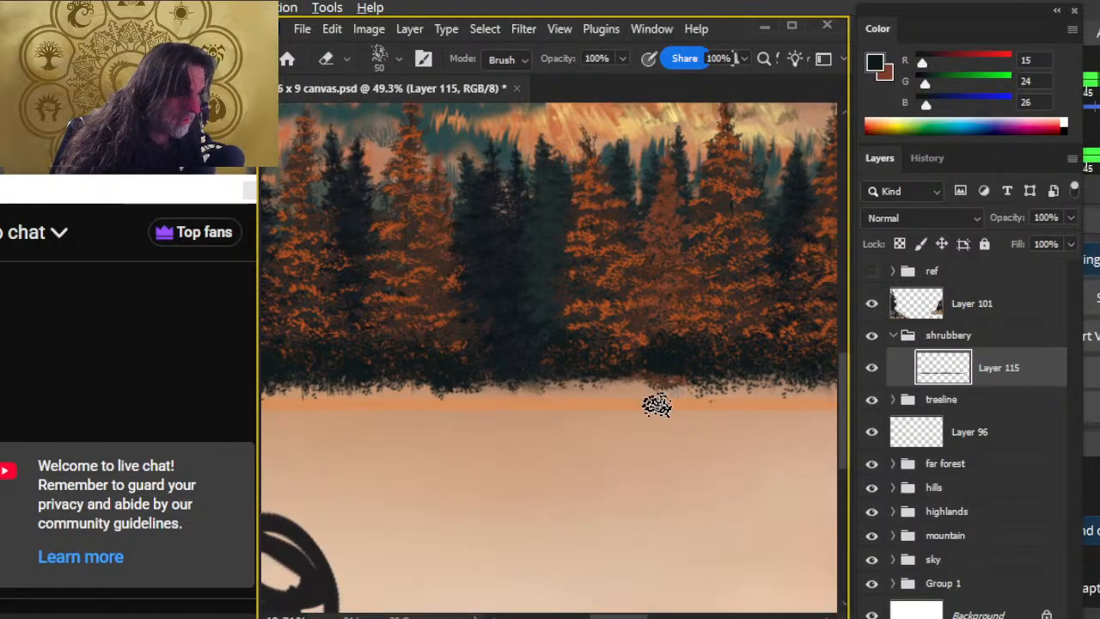
Refine the shrubs' lower edge beneath the orange trees in the middle, alternating the dark foliage brush with the 50 px eraser
{"action": "key", "text": "b"}
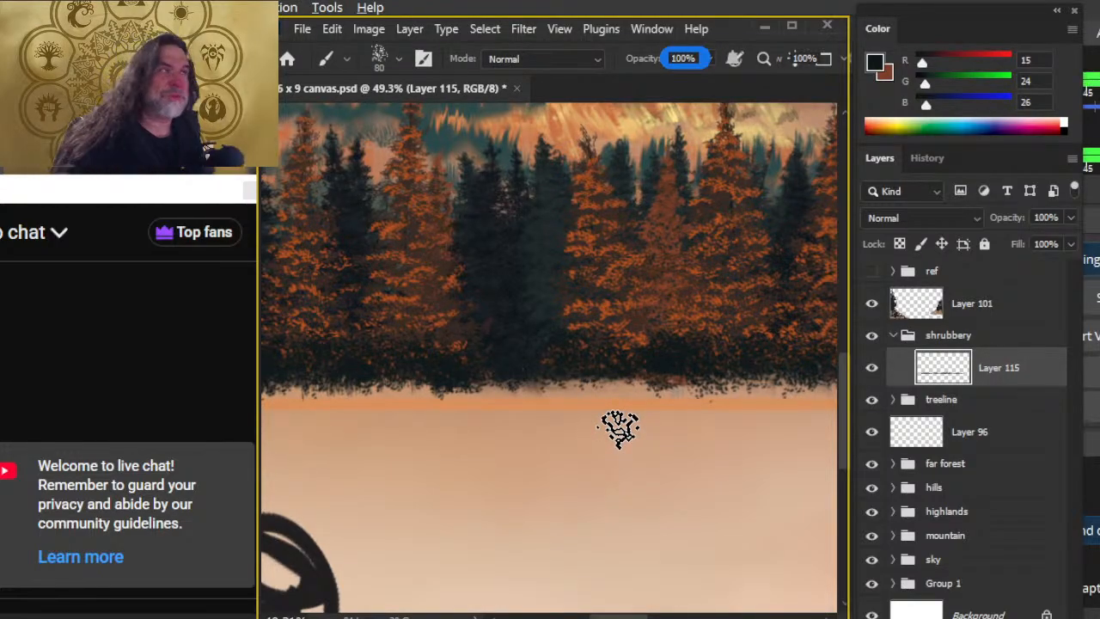
{"action": "left_click_drag", "start_coordinate": [643, 456], "coordinate": [520, 438]}
{"action": "key", "text": "e"}
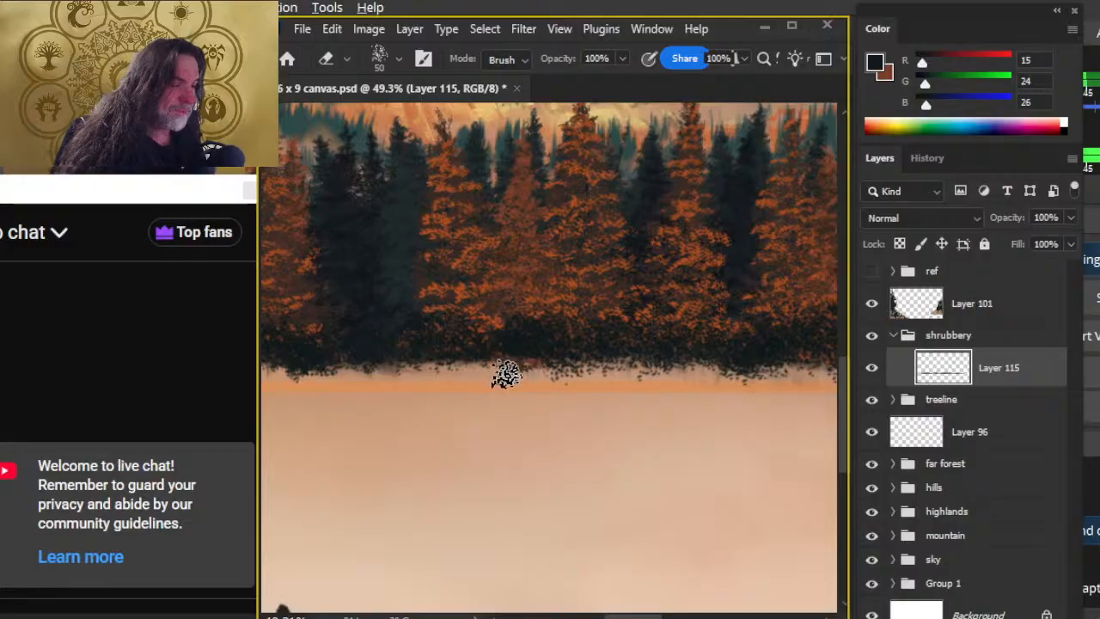
{"action": "key", "text": "b"}
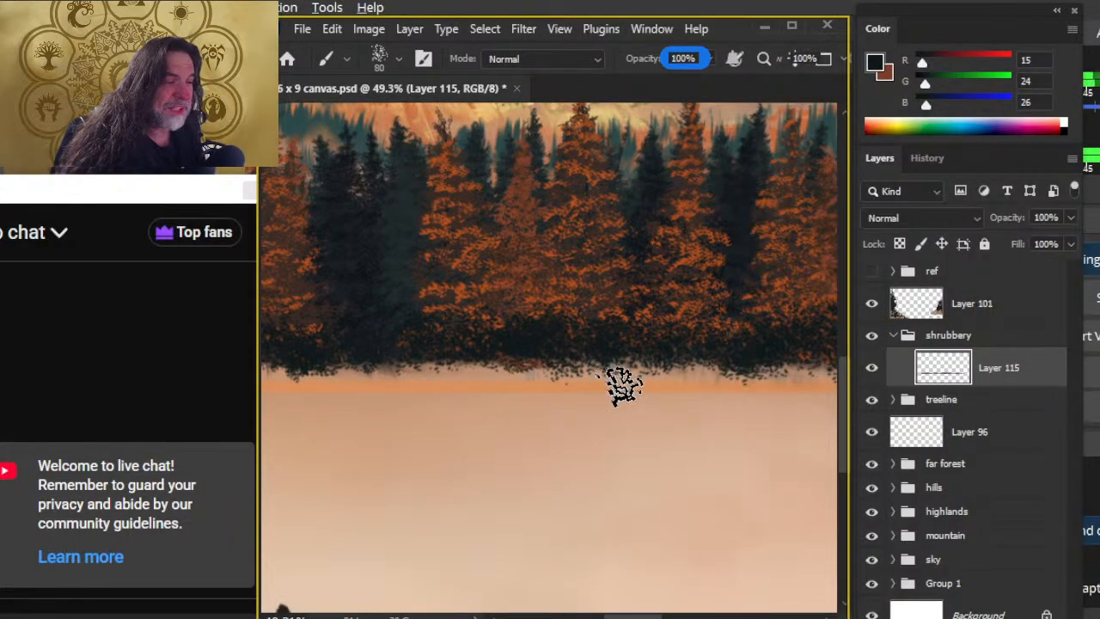
{"action": "key", "text": "e"}
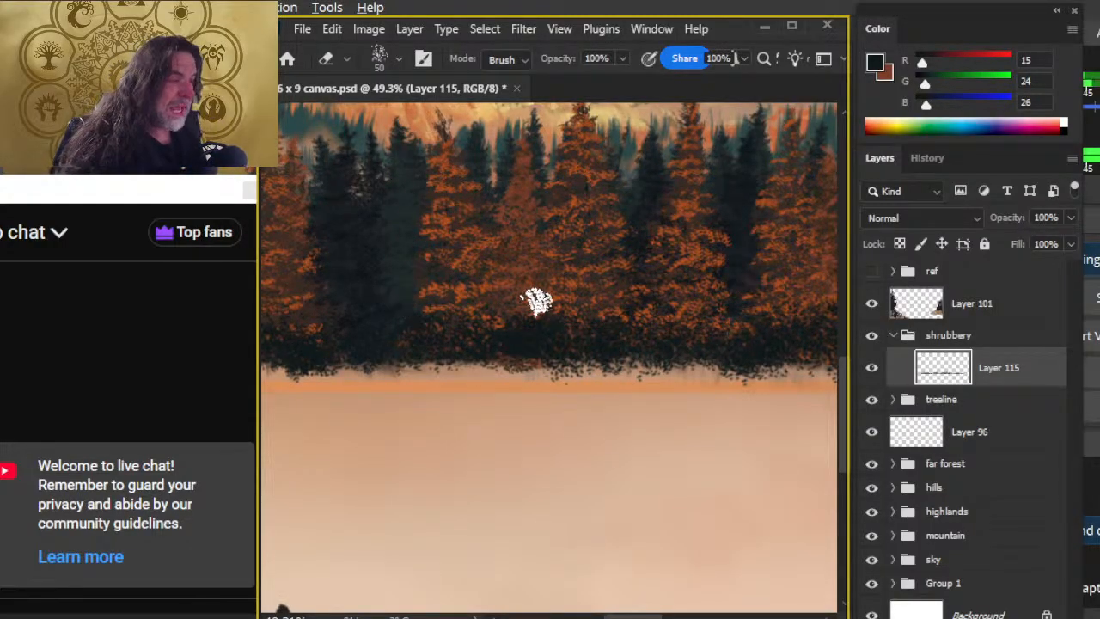
Lower the eraser's opacity to 20% and soften the shrubs' lower edge, enlarging the tip to 70 px for the left side
{"action": "mouse_move", "coordinate": [478, 413]}
{"action": "left_mouse_down"}
{"action": "mouse_move", "coordinate": [663, 410]}
{"action": "mouse_move", "coordinate": [479, 398]}
{"action": "mouse_move", "coordinate": [550, 393]}
{"action": "mouse_move", "coordinate": [572, 404]}
{"action": "mouse_move", "coordinate": [430, 422]}
{"action": "mouse_move", "coordinate": [629, 433]}
{"action": "mouse_move", "coordinate": [471, 403]}
{"action": "left_mouse_up"}
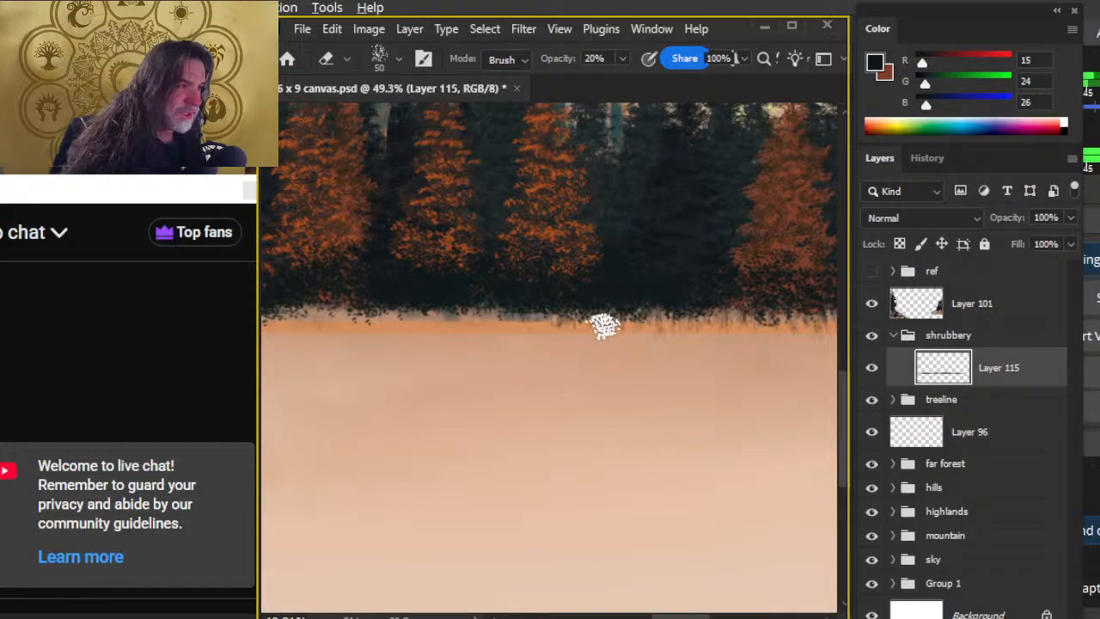
{"action": "mouse_move", "coordinate": [390, 372]}
{"action": "left_mouse_down"}
{"action": "mouse_move", "coordinate": [556, 393]}
{"action": "mouse_move", "coordinate": [582, 418]}
{"action": "mouse_move", "coordinate": [422, 398]}
{"action": "left_mouse_up"}
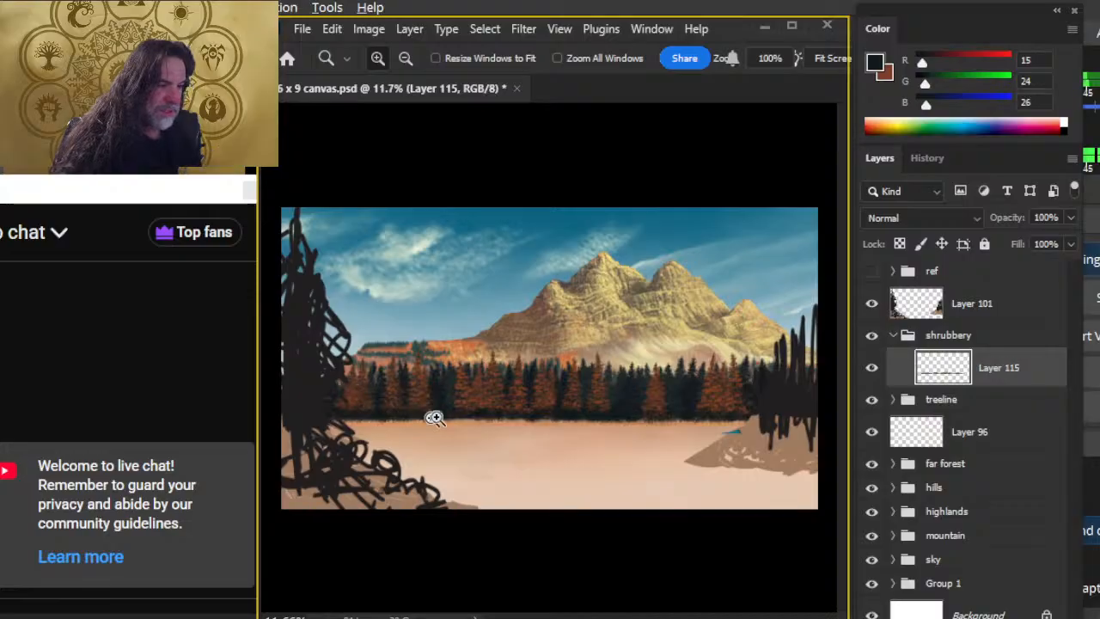
{"action": "mouse_move", "coordinate": [457, 449]}
{"action": "left_mouse_down"}
{"action": "mouse_move", "coordinate": [511, 430]}
{"action": "mouse_move", "coordinate": [504, 444]}
{"action": "mouse_move", "coordinate": [515, 457]}
{"action": "mouse_move", "coordinate": [400, 422]}
{"action": "mouse_move", "coordinate": [484, 410]}
{"action": "left_mouse_up"}
{"action": "key", "text": "e"}
{"action": "key", "text": "bracketright"}
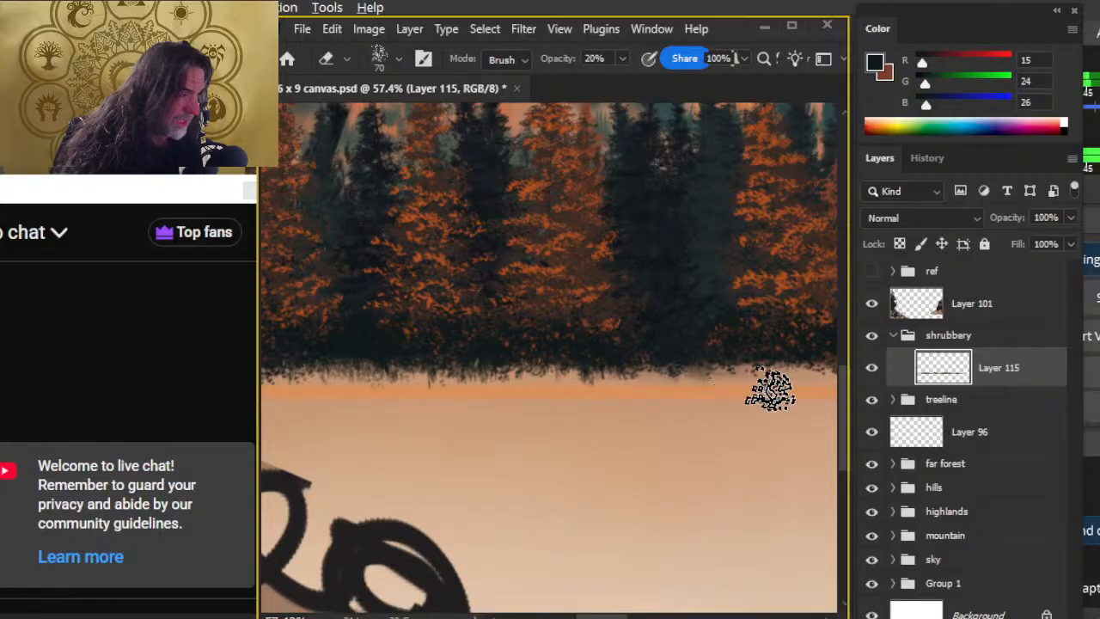
Soften the lower edge of the shrubs from the big left tree across the middle with the 20% eraser
{"action": "left_click_drag", "start_coordinate": [456, 443], "coordinate": [663, 441]}
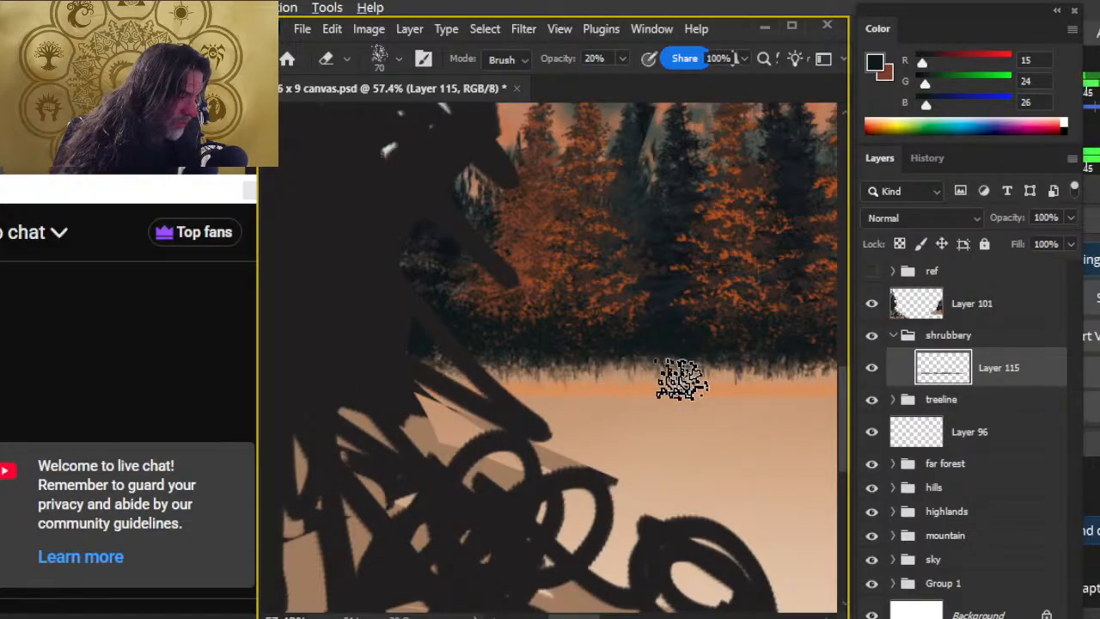
{"action": "mouse_move", "coordinate": [732, 442]}
{"action": "left_mouse_down"}
{"action": "mouse_move", "coordinate": [565, 462]}
{"action": "mouse_move", "coordinate": [349, 448]}
{"action": "left_mouse_up"}
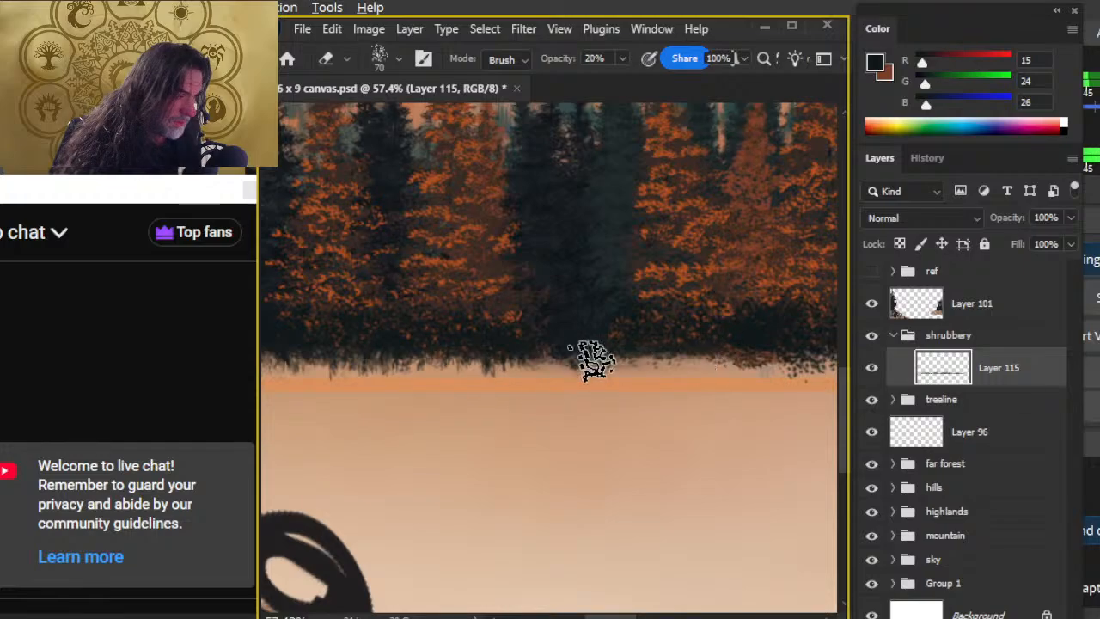
{"action": "left_click_drag", "start_coordinate": [648, 443], "coordinate": [516, 460]}
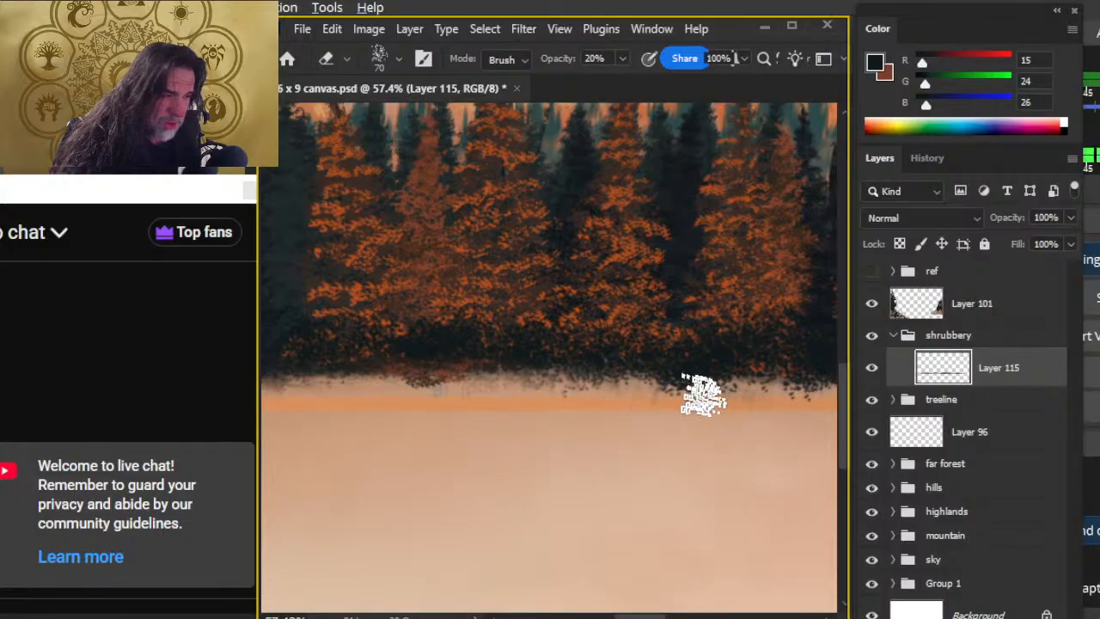
{"action": "mouse_move", "coordinate": [810, 393]}
{"action": "left_mouse_down"}
{"action": "mouse_move", "coordinate": [437, 467]}
{"action": "mouse_move", "coordinate": [492, 384]}
{"action": "left_mouse_up"}
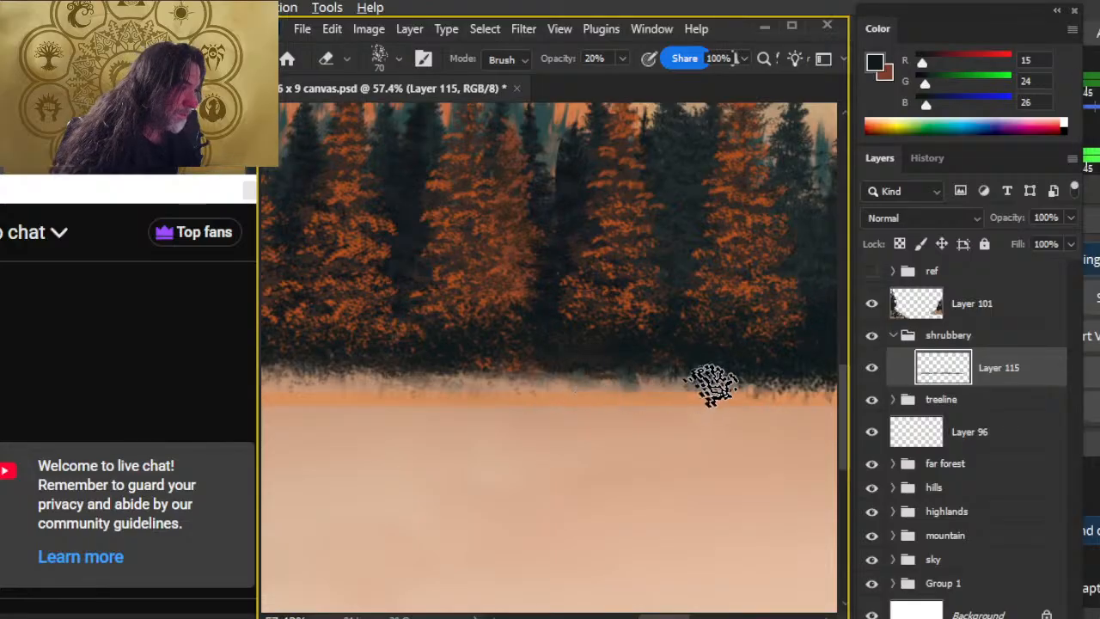
{"action": "mouse_move", "coordinate": [801, 381]}
{"action": "left_mouse_down"}
{"action": "mouse_move", "coordinate": [544, 468]}
{"action": "mouse_move", "coordinate": [669, 452]}
{"action": "left_mouse_up"}
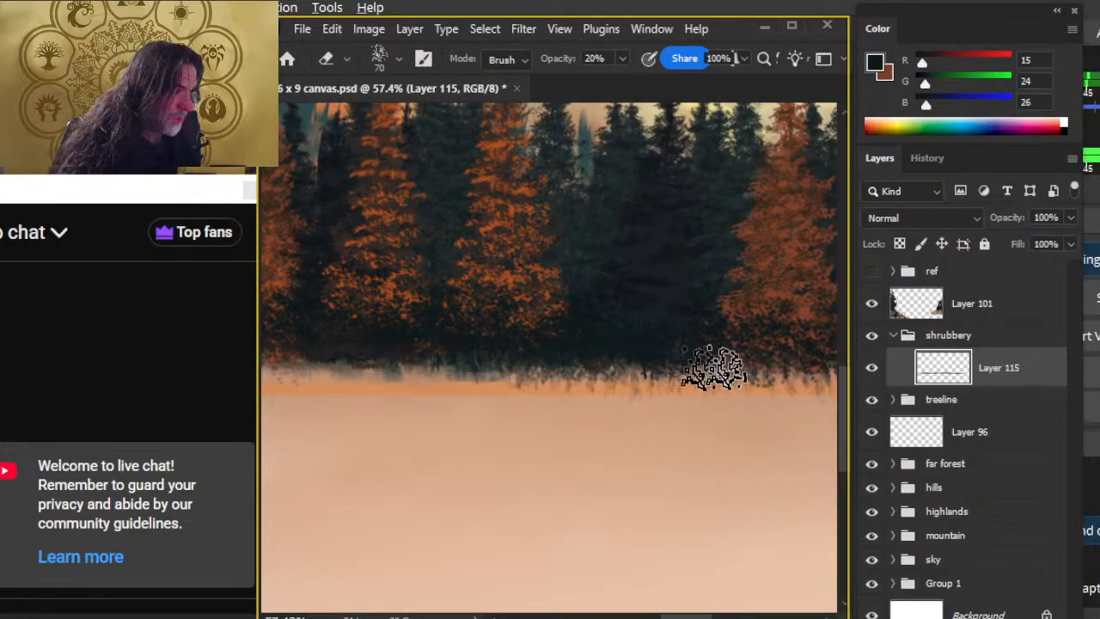
Fade the shrubs' lower edge along the right part of the treeline up to the foreground bank
{"action": "mouse_move", "coordinate": [666, 477]}
{"action": "left_mouse_down"}
{"action": "mouse_move", "coordinate": [537, 479]}
{"action": "mouse_move", "coordinate": [521, 462]}
{"action": "left_mouse_up"}
{"action": "mouse_move", "coordinate": [590, 393]}
{"action": "left_mouse_down"}
{"action": "mouse_move", "coordinate": [621, 398]}
{"action": "mouse_move", "coordinate": [538, 386]}
{"action": "mouse_move", "coordinate": [644, 373]}
{"action": "left_mouse_up"}
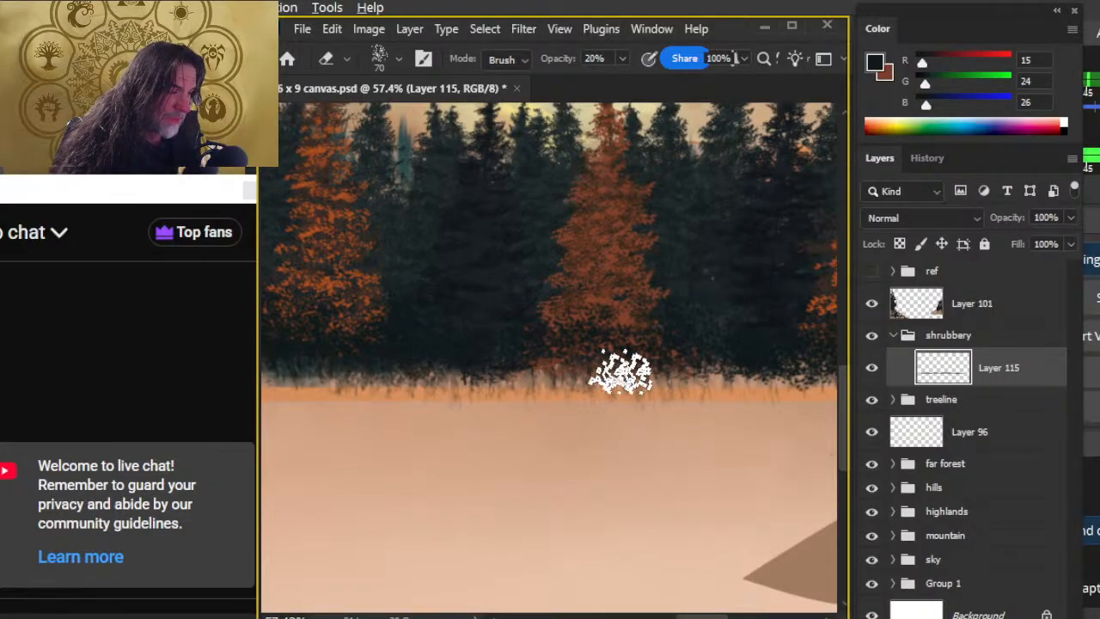
{"action": "left_click_drag", "start_coordinate": [644, 476], "coordinate": [472, 450]}
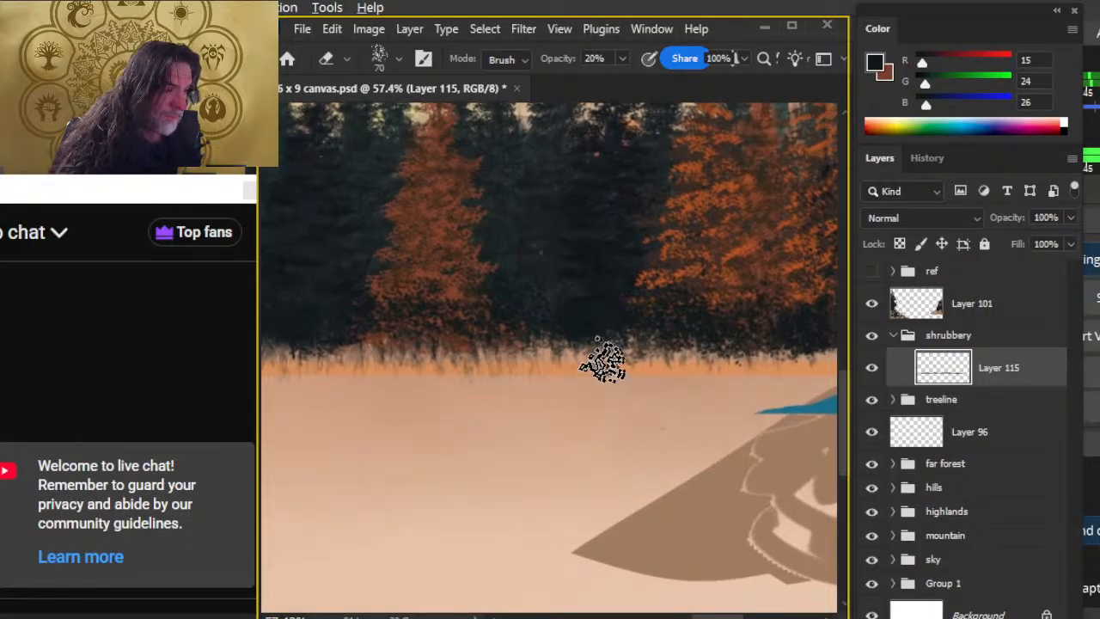
{"action": "mouse_move", "coordinate": [636, 348]}
{"action": "left_mouse_down"}
{"action": "mouse_move", "coordinate": [639, 332]}
{"action": "mouse_move", "coordinate": [774, 361]}
{"action": "left_mouse_up"}
{"action": "mouse_move", "coordinate": [698, 441]}
{"action": "left_mouse_down"}
{"action": "mouse_move", "coordinate": [510, 454]}
{"action": "mouse_move", "coordinate": [501, 443]}
{"action": "left_mouse_up"}
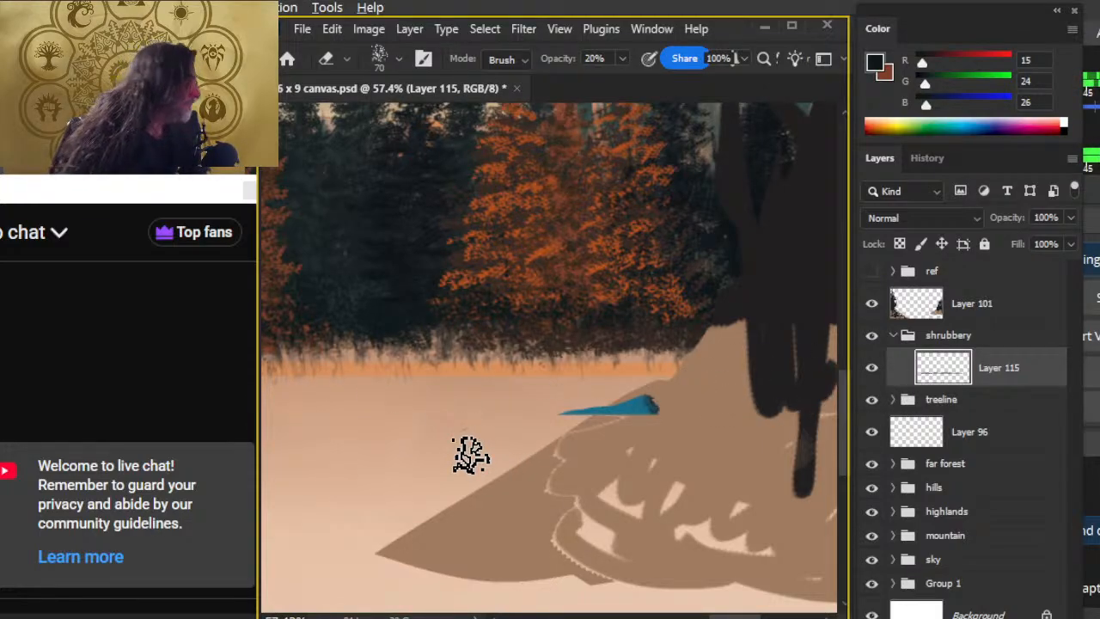
Show the Tools panel in the workspace
{"action": "left_click", "coordinate": [650, 30]}
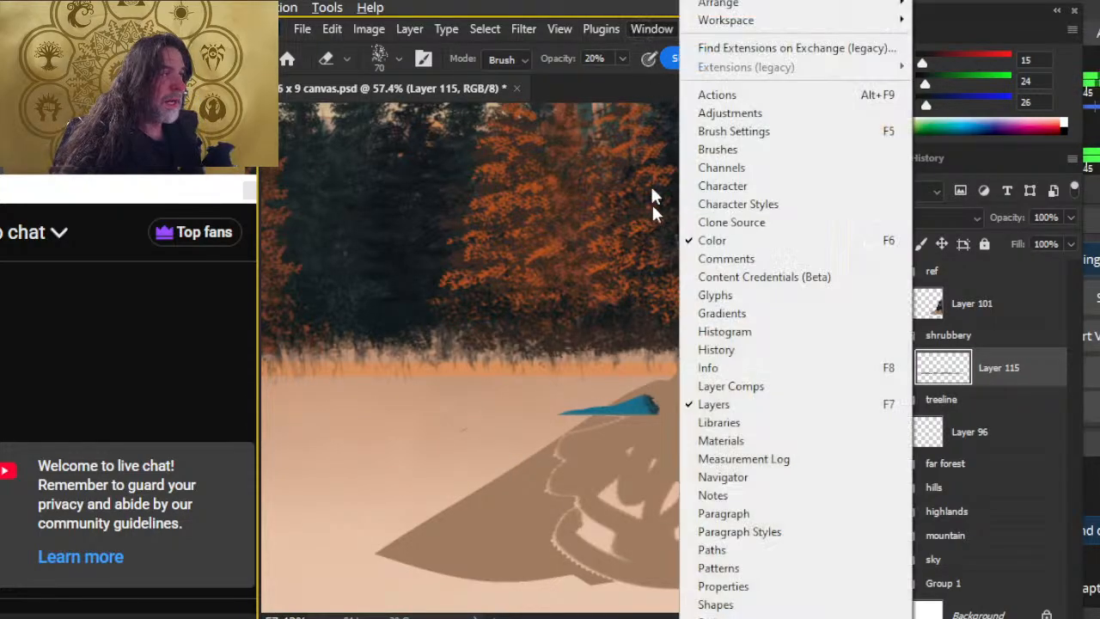
{"action": "scroll", "coordinate": [795, 344], "scroll_direction": "down", "scroll_amount": 5}
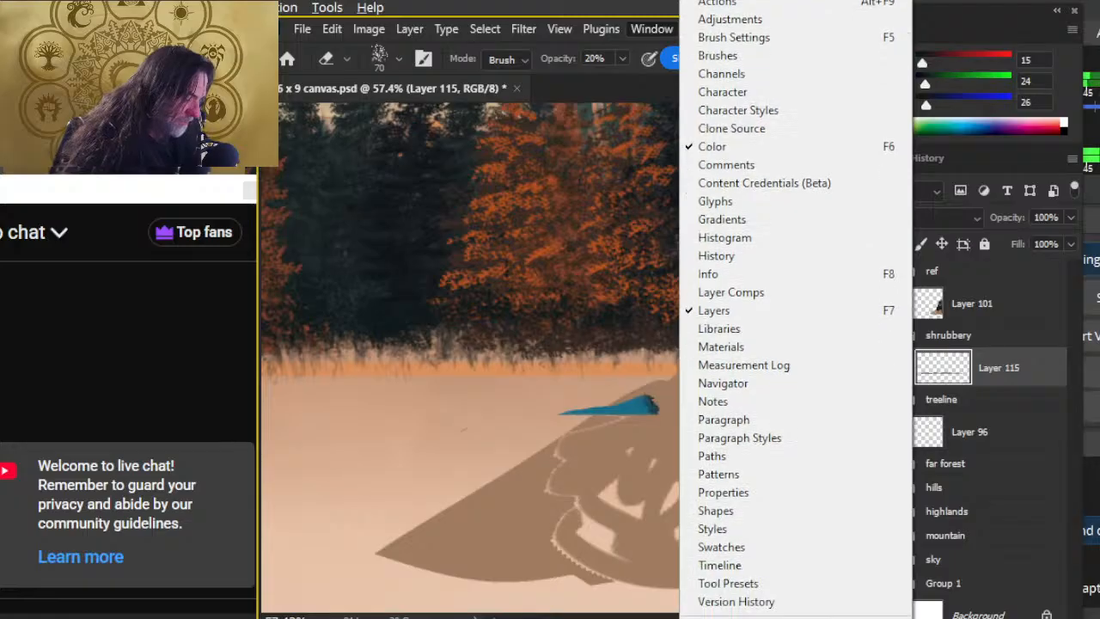
{"action": "key", "text": "Escape"}
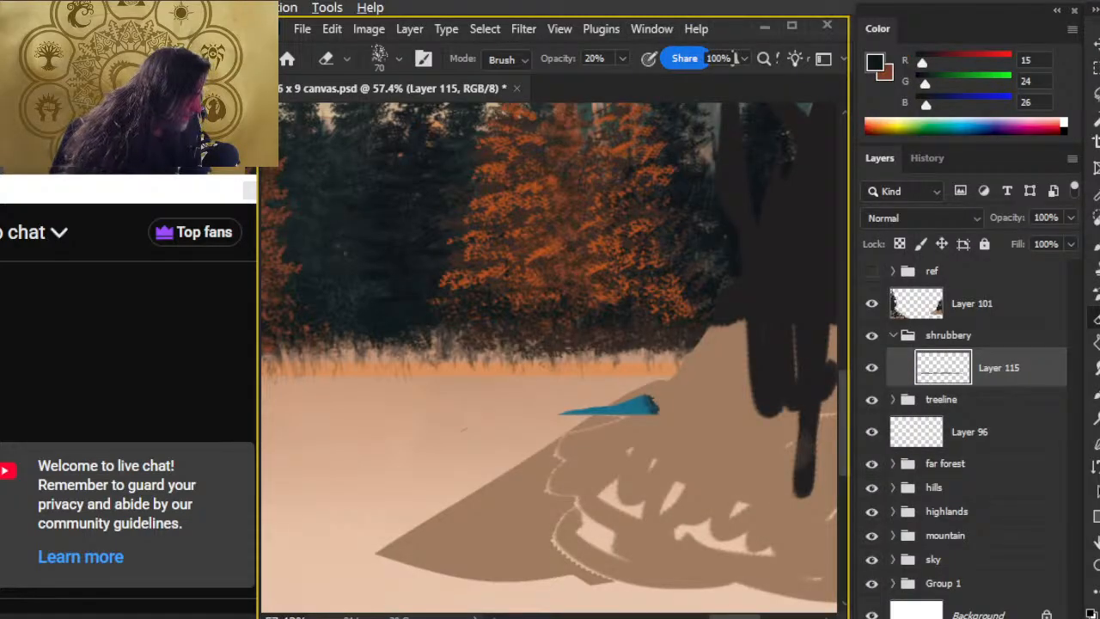
Add a new layer to the shrubbery group, with brown as the foreground colour and the tan sampled below the shoreline as background
{"action": "key", "text": "b"}
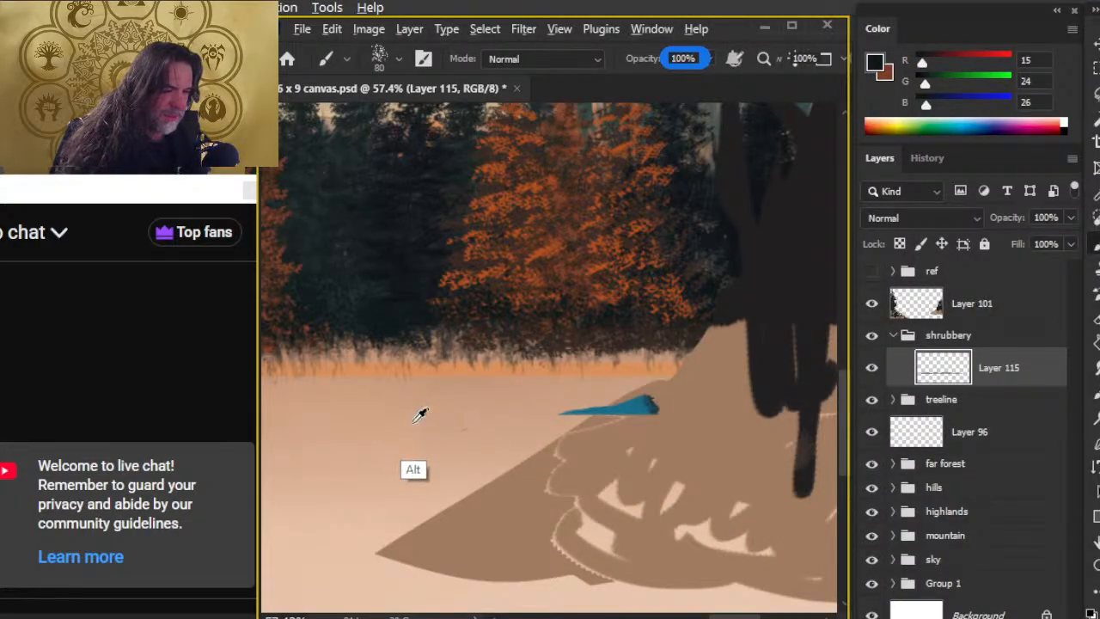
{"action": "left_click", "coordinate": [413, 425], "text": "alt"}
{"action": "key", "text": "z"}
{"action": "left_click_drag", "start_coordinate": [573, 491], "coordinate": [406, 508]}
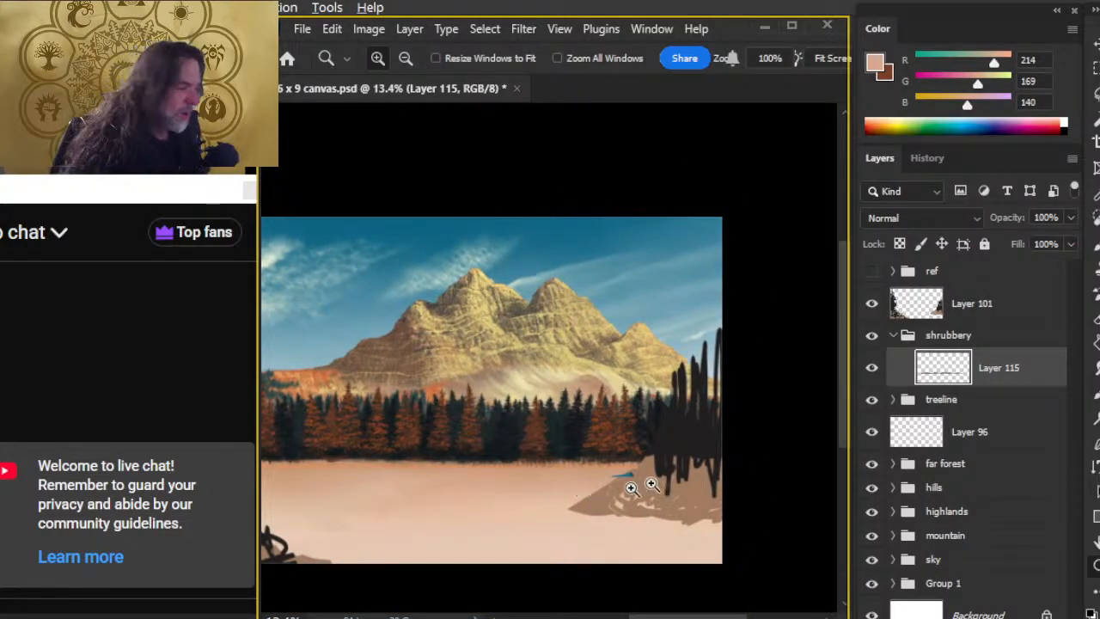
{"action": "key", "text": "ctrl+shift+alt+n"}
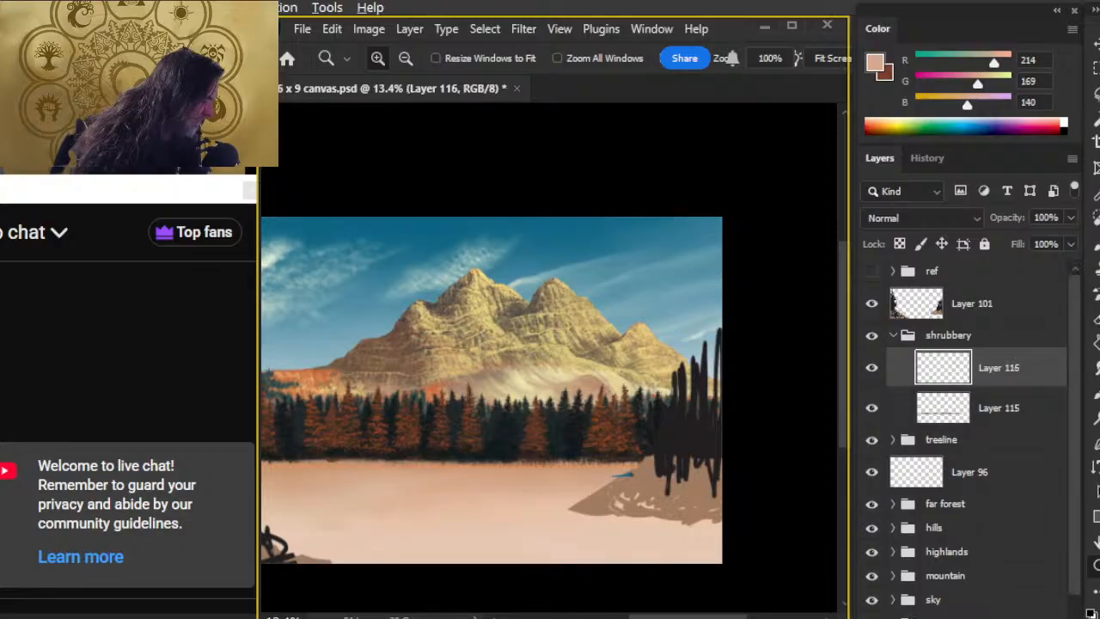
{"action": "key", "text": "x"}
Save the canvas document
{"action": "left_click_drag", "start_coordinate": [401, 479], "coordinate": [474, 467]}
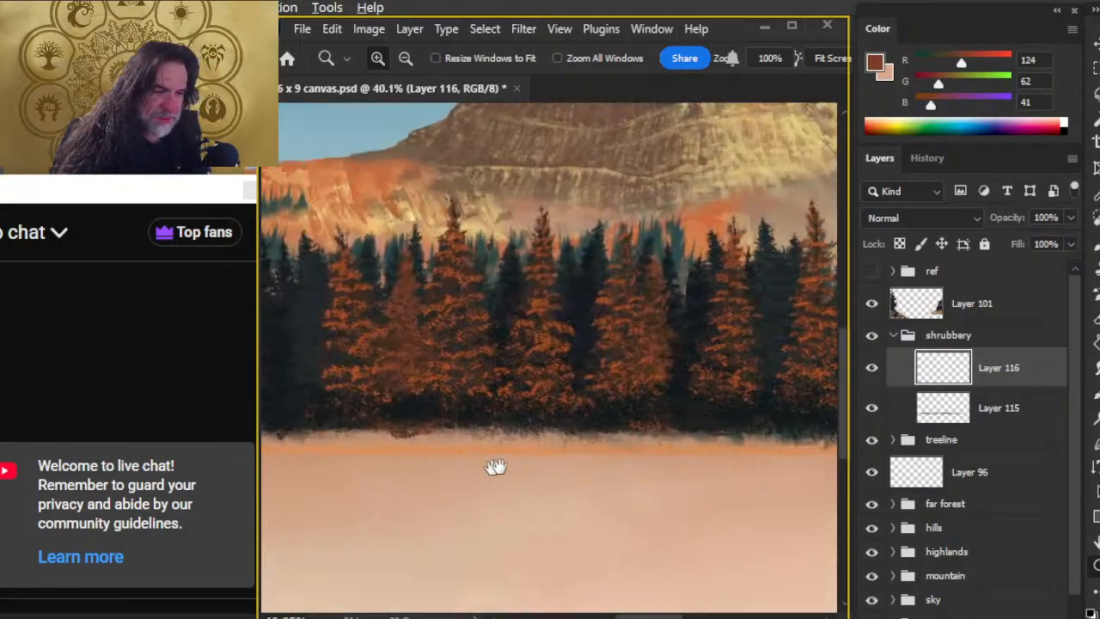
{"action": "left_click_drag", "start_coordinate": [421, 401], "coordinate": [547, 386]}
{"action": "key", "text": "b"}
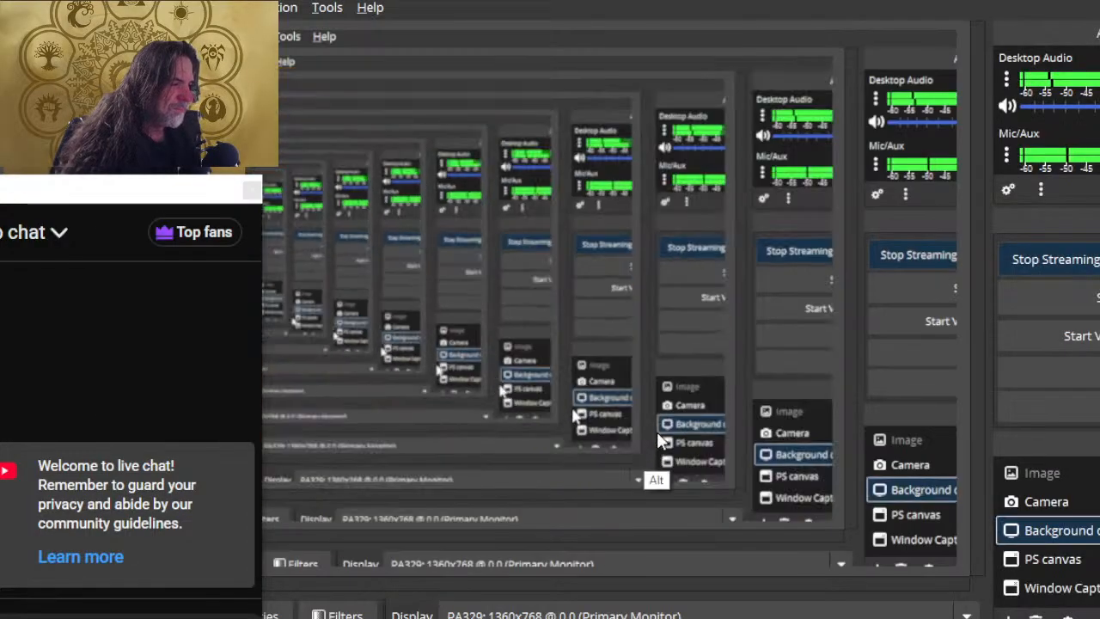
{"action": "key", "text": "e"}
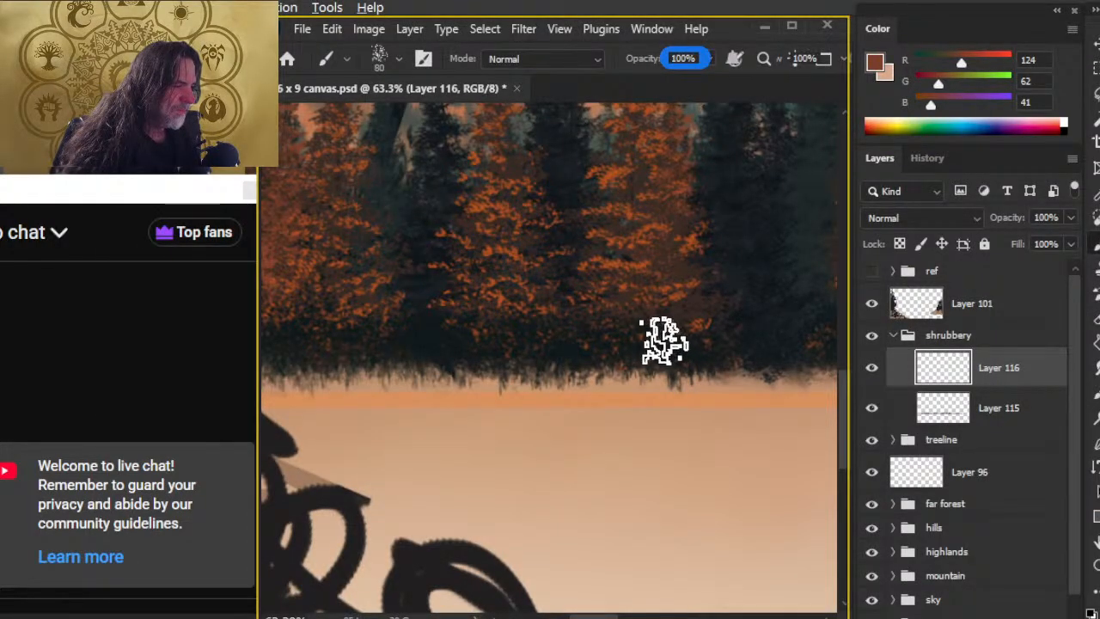
{"action": "key", "text": "l"}
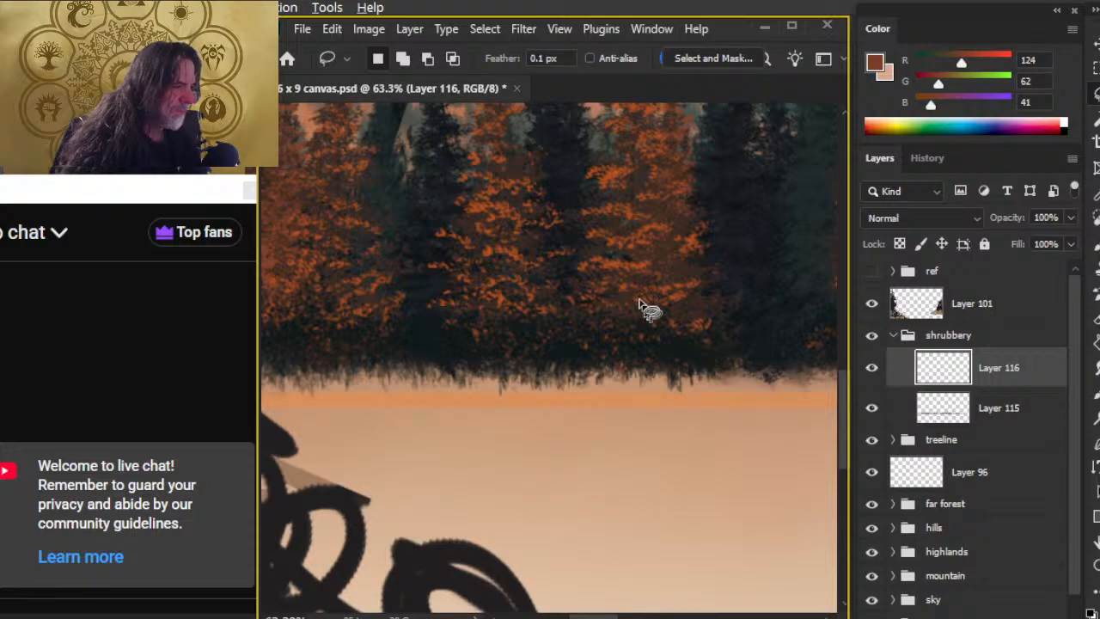
{"action": "key", "text": "ctrl+s"}
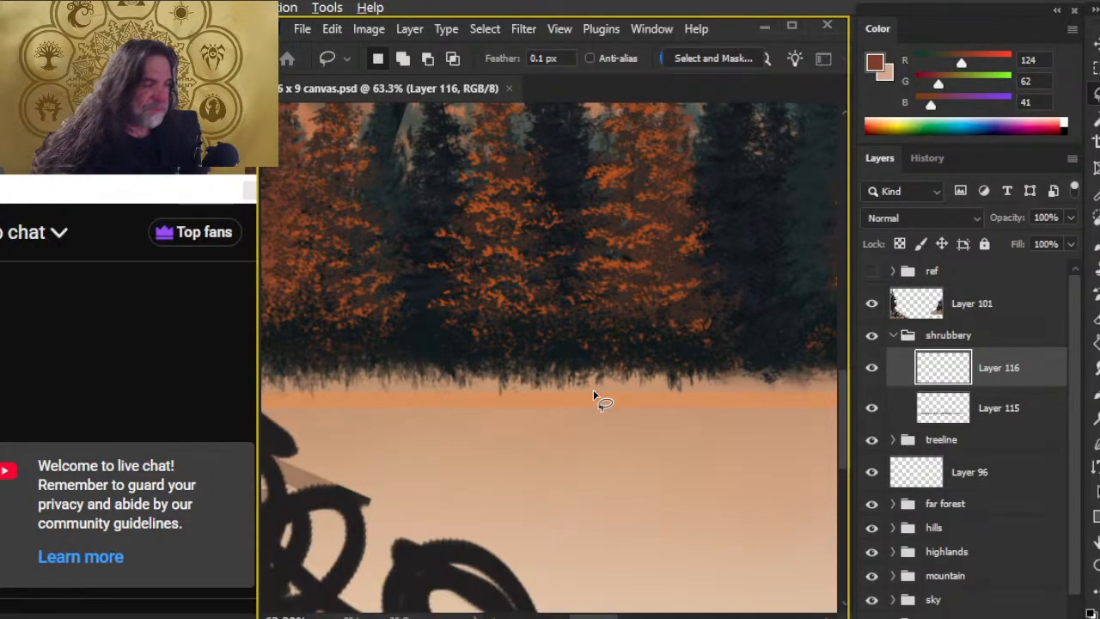
Paint brown foliage over the dark shrubs at the left end of the treeline with the 70 px Foliage Scatter Burst brush
{"action": "key", "text": "b"}
{"action": "key", "text": "bracketleft"}
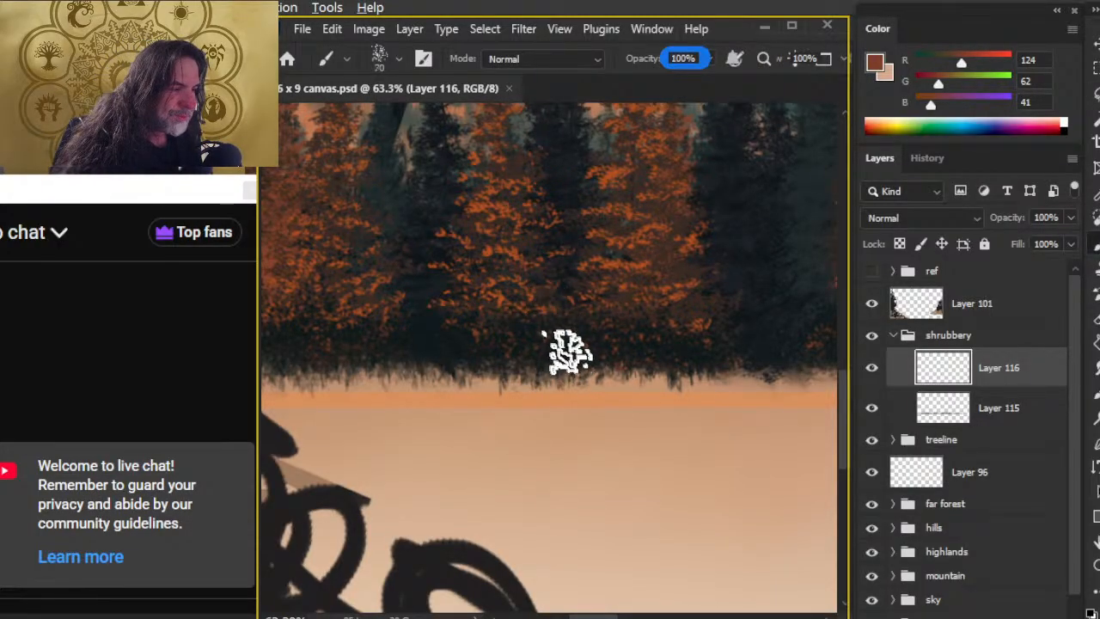
{"action": "right_click", "coordinate": [559, 323]}
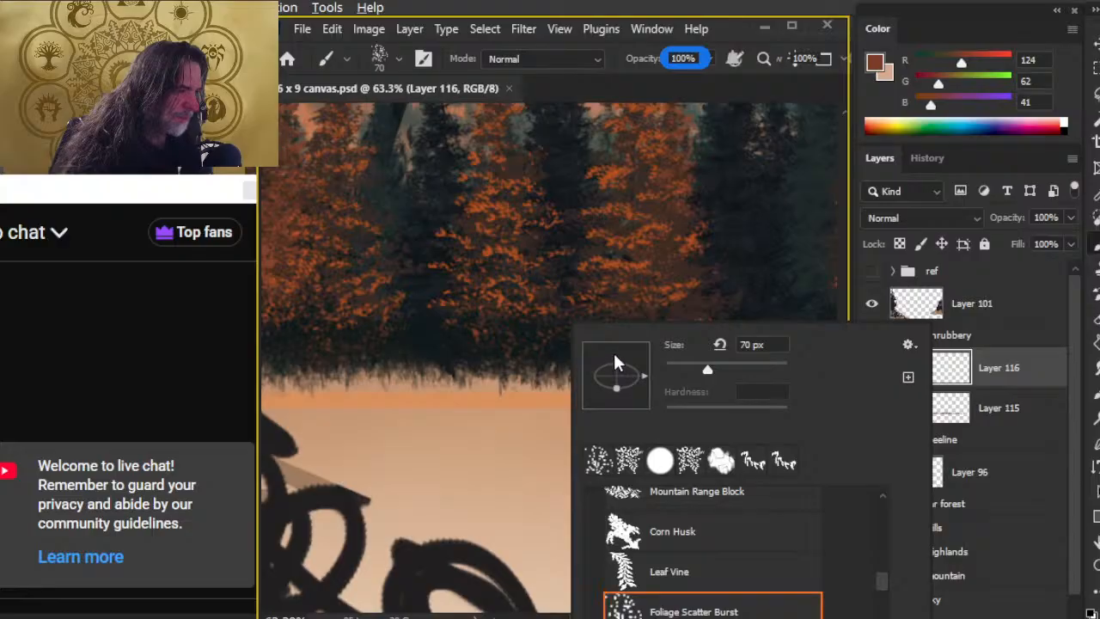
{"action": "left_click", "coordinate": [640, 75]}
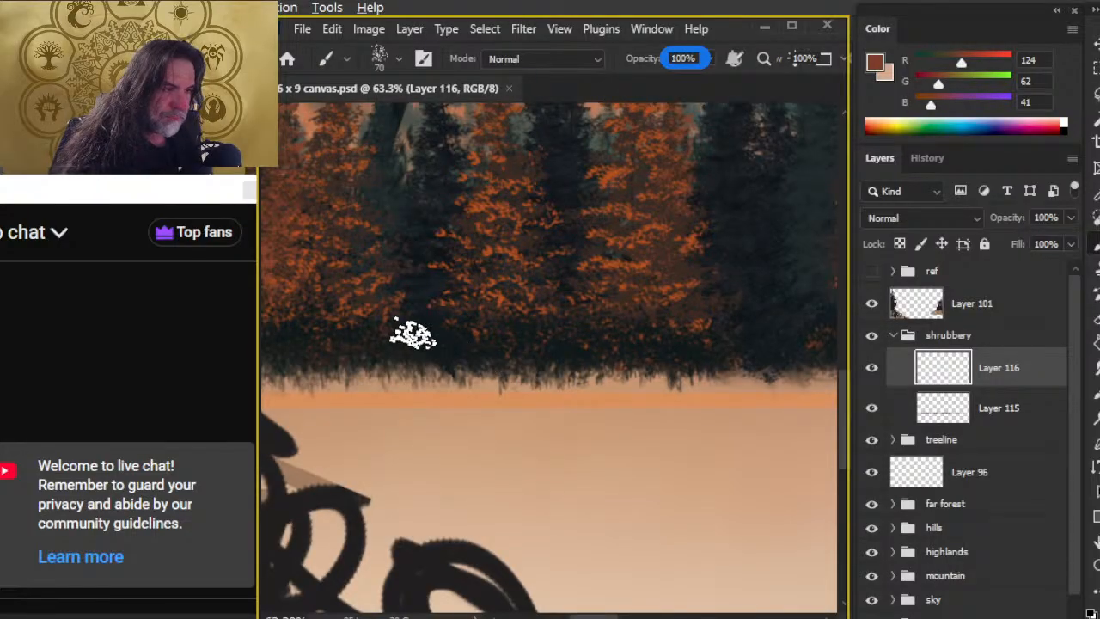
{"action": "mouse_move", "coordinate": [397, 353]}
{"action": "left_mouse_down"}
{"action": "mouse_move", "coordinate": [675, 339]}
{"action": "mouse_move", "coordinate": [516, 308]}
{"action": "left_mouse_up"}
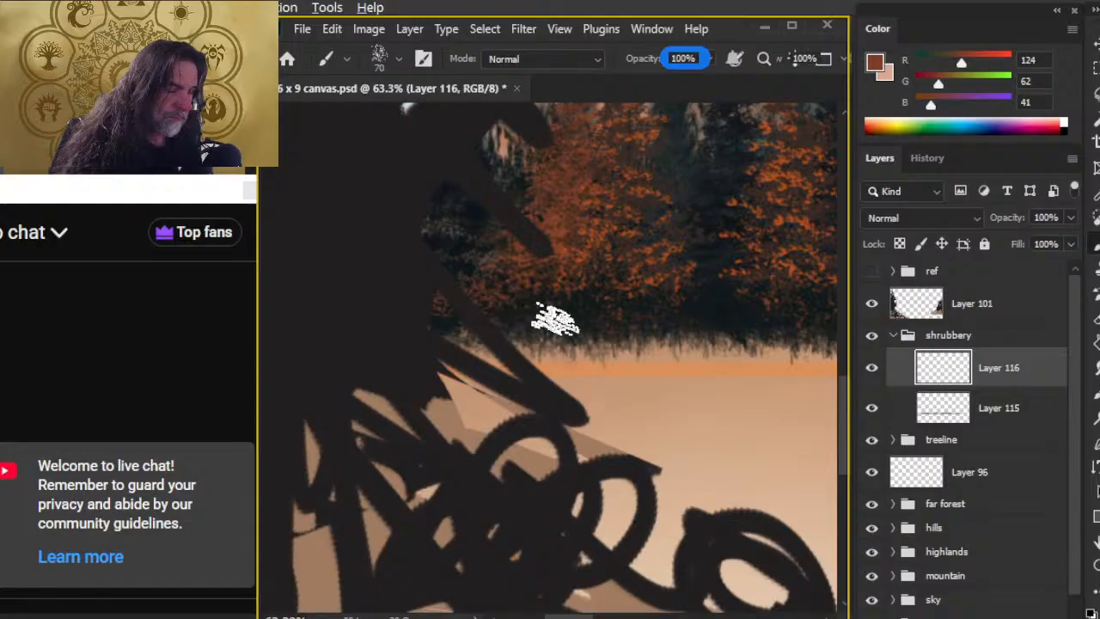
{"action": "mouse_move", "coordinate": [700, 349]}
{"action": "left_mouse_down"}
{"action": "mouse_move", "coordinate": [580, 379]}
{"action": "mouse_move", "coordinate": [502, 315]}
{"action": "left_mouse_up"}
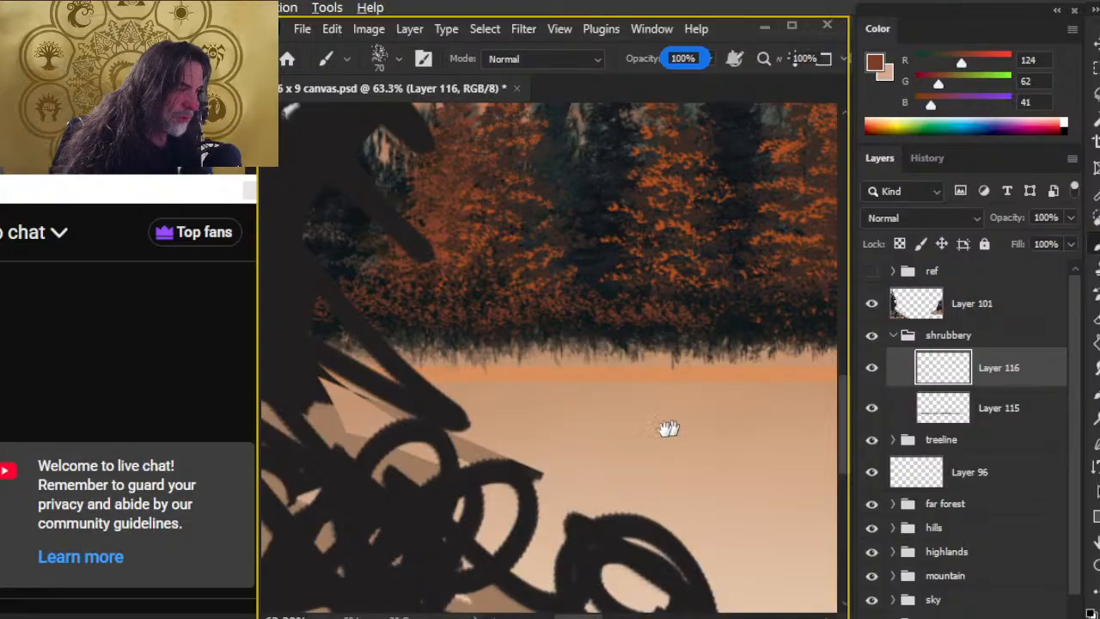
{"action": "left_click_drag", "start_coordinate": [676, 430], "coordinate": [543, 419]}
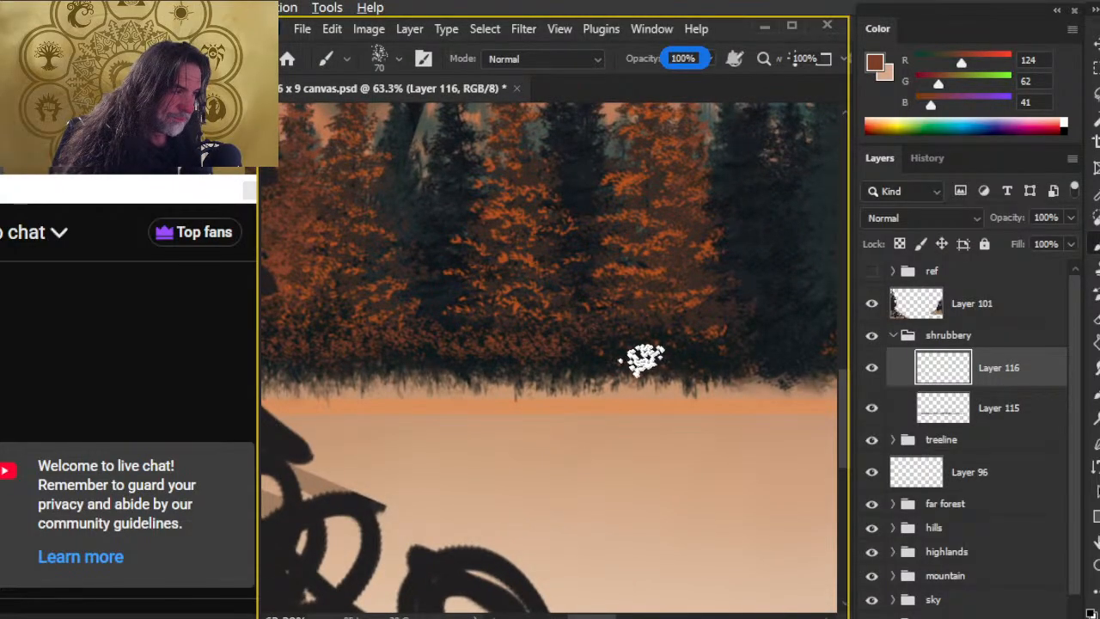
Continue the brown scattered foliage over the shrubs along the middle of the treeline, beneath the orange trees
{"action": "scroll", "coordinate": [653, 444], "scroll_direction": "up", "scroll_amount": 2}
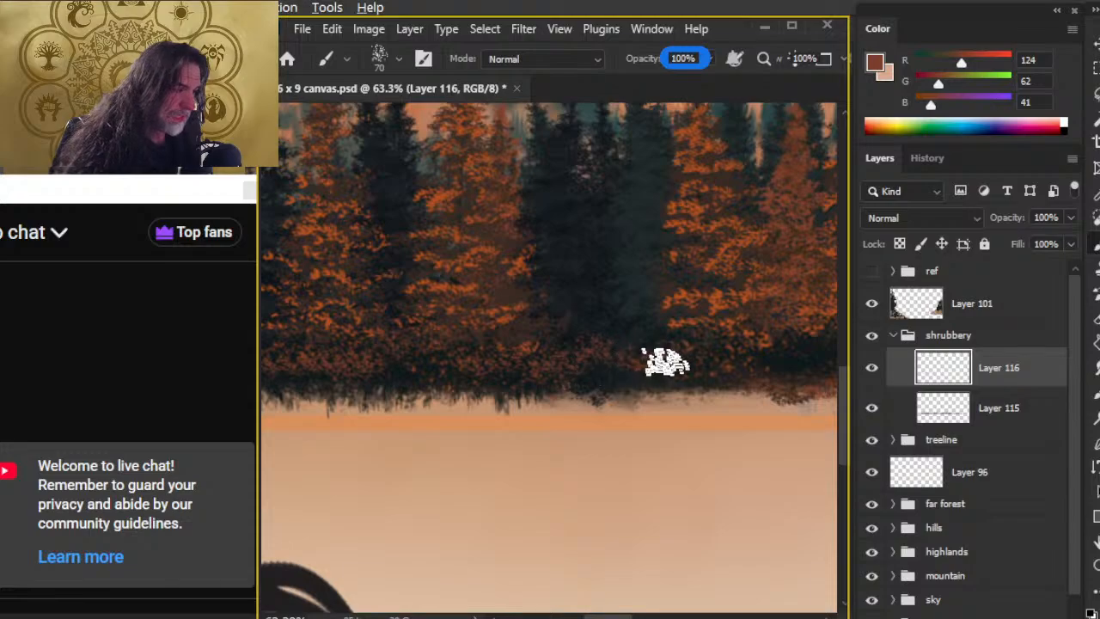
{"action": "left_click_drag", "start_coordinate": [695, 467], "coordinate": [509, 455]}
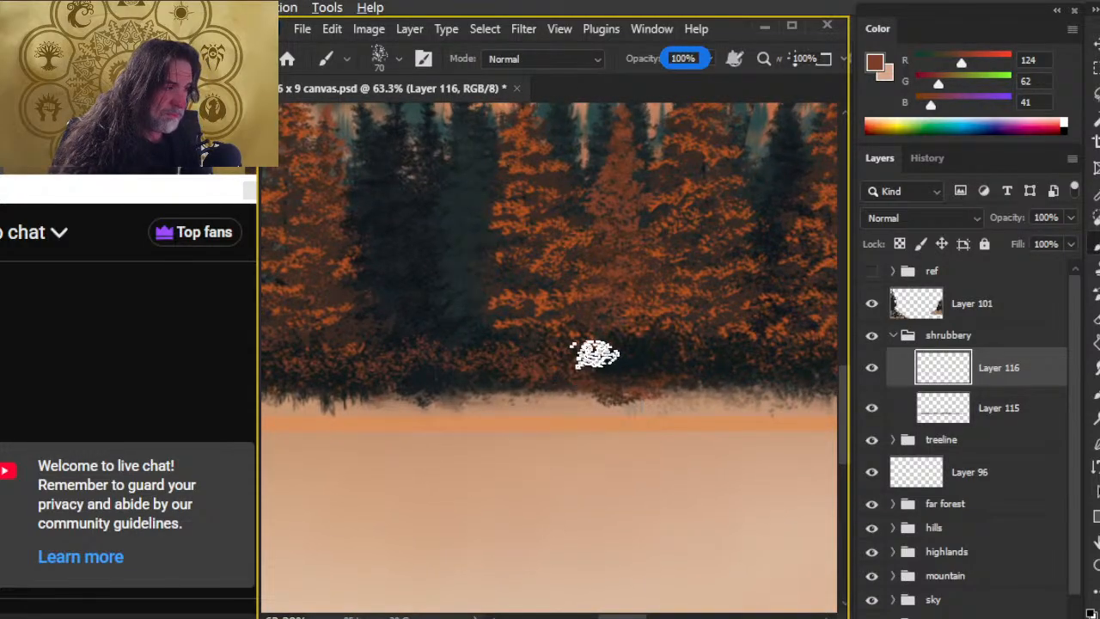
{"action": "left_click_drag", "start_coordinate": [725, 352], "coordinate": [497, 448]}
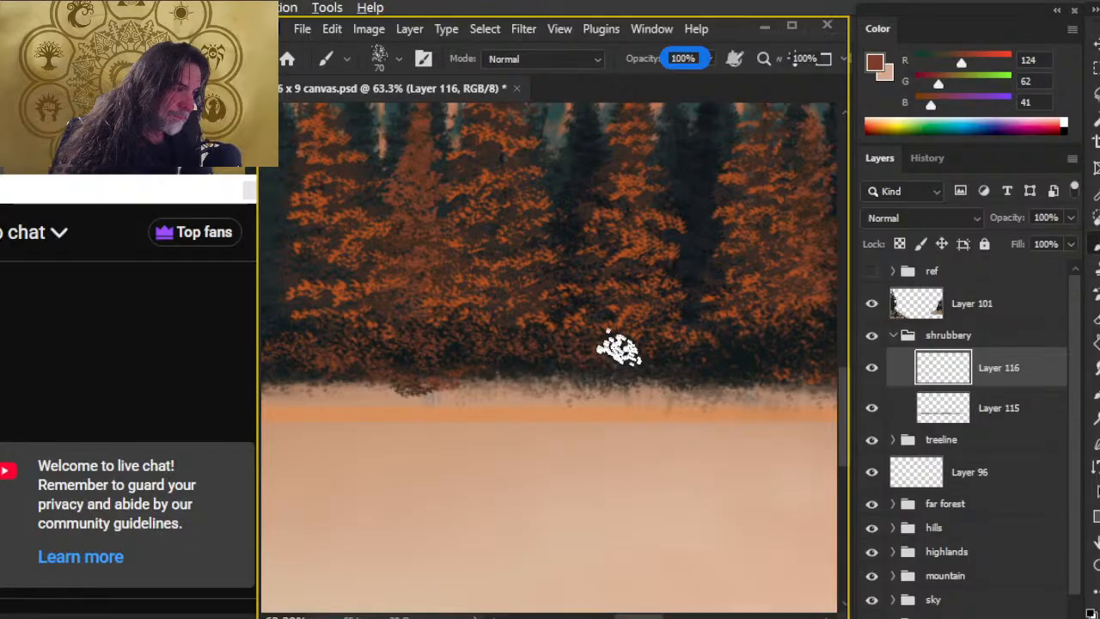
{"action": "left_click_drag", "start_coordinate": [668, 442], "coordinate": [506, 456]}
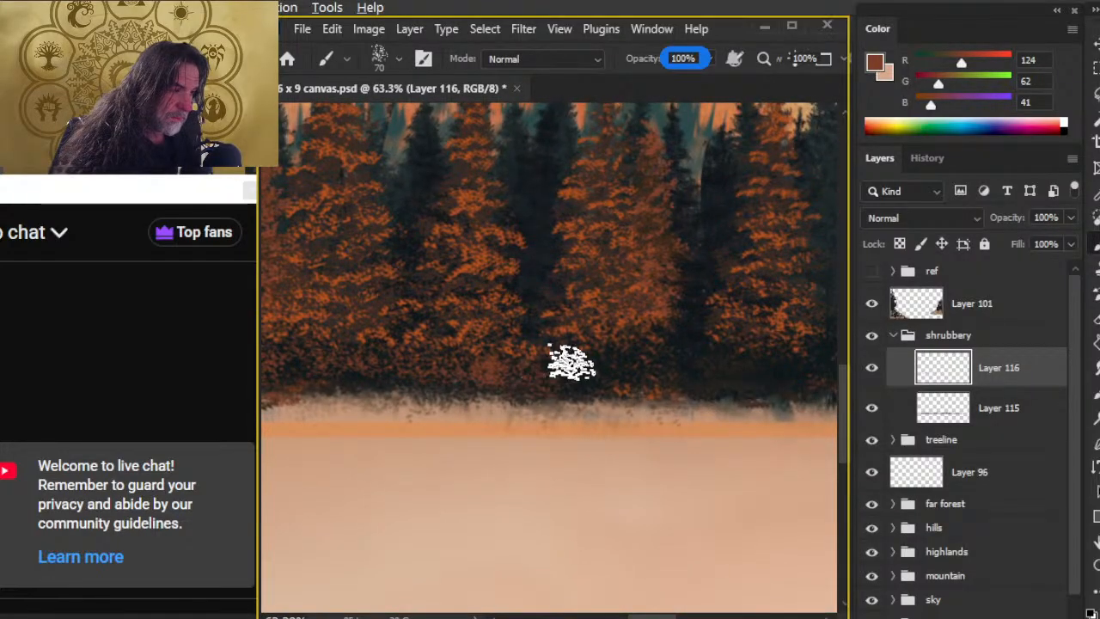
{"action": "left_click_drag", "start_coordinate": [659, 428], "coordinate": [503, 458]}
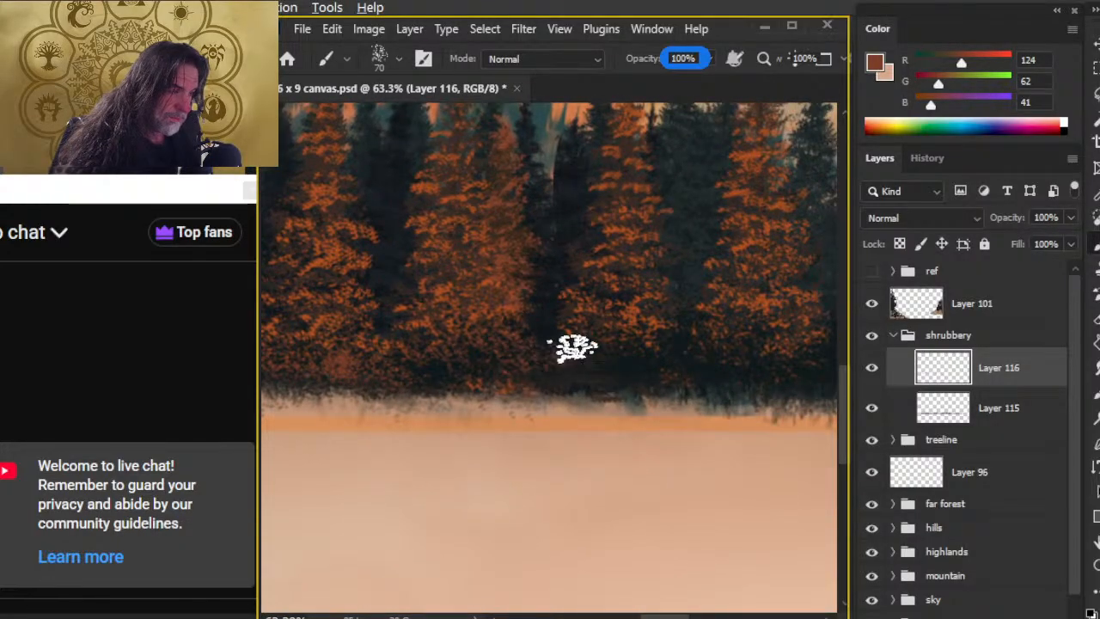
{"action": "left_click_drag", "start_coordinate": [651, 444], "coordinate": [539, 448]}
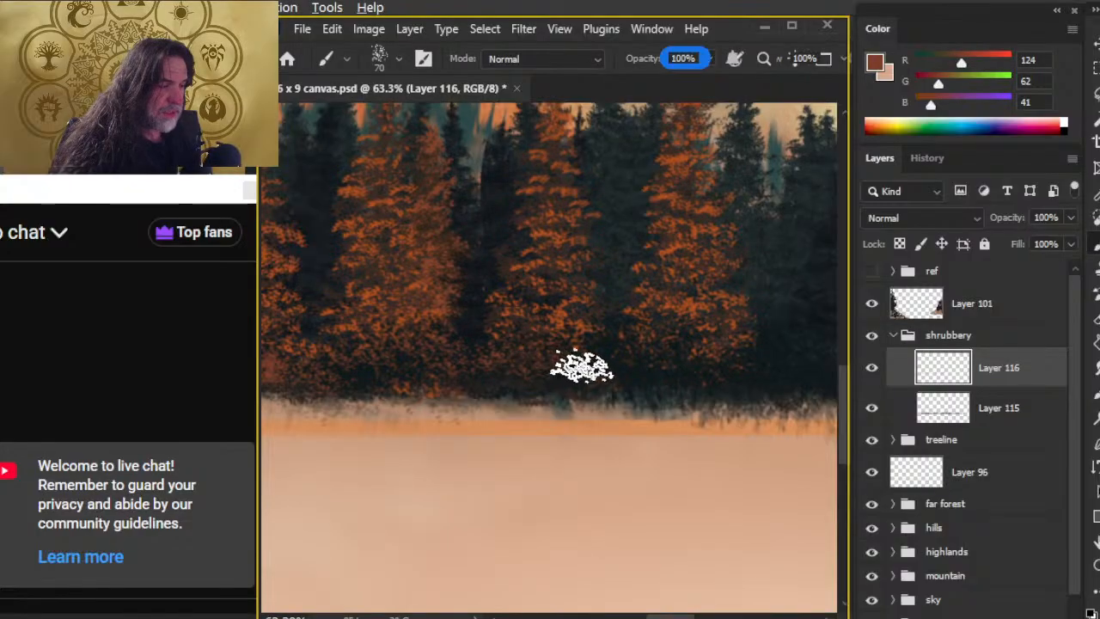
{"action": "mouse_move", "coordinate": [699, 462]}
{"action": "left_mouse_down"}
{"action": "mouse_move", "coordinate": [513, 487]}
{"action": "mouse_move", "coordinate": [528, 381]}
{"action": "left_mouse_up"}
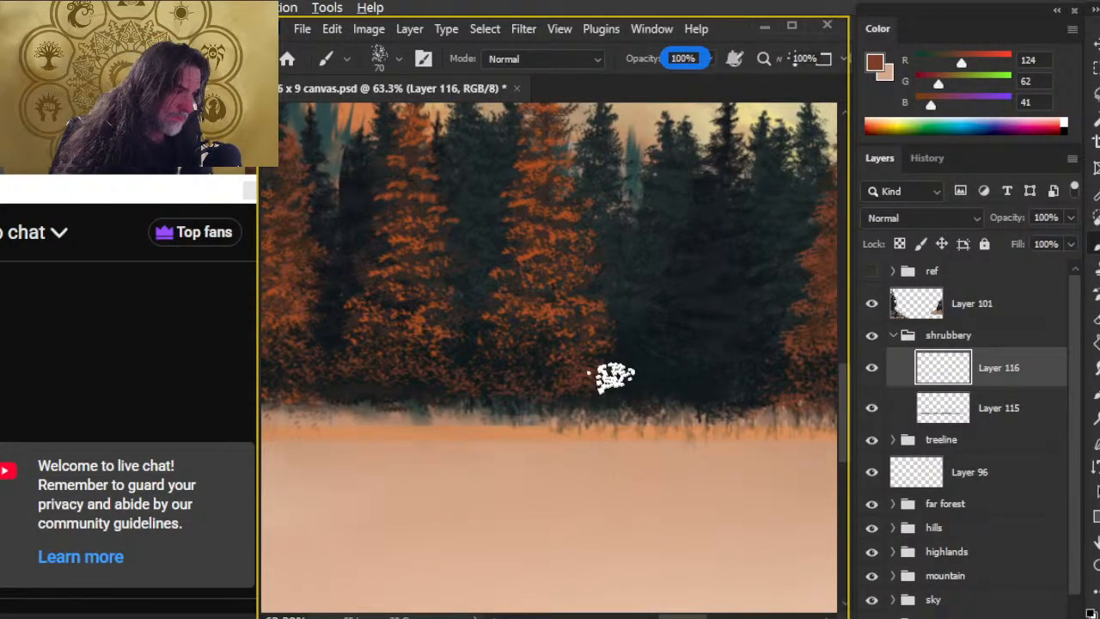
Extend the brown foliage along the right treeline to the foreground bank, softening it beneath the lone orange tree
{"action": "mouse_move", "coordinate": [663, 386]}
{"action": "left_mouse_down"}
{"action": "mouse_move", "coordinate": [604, 503]}
{"action": "mouse_move", "coordinate": [484, 435]}
{"action": "left_mouse_up"}
{"action": "mouse_move", "coordinate": [486, 391]}
{"action": "left_mouse_down"}
{"action": "mouse_move", "coordinate": [551, 396]}
{"action": "mouse_move", "coordinate": [600, 425]}
{"action": "mouse_move", "coordinate": [584, 401]}
{"action": "mouse_move", "coordinate": [608, 398]}
{"action": "mouse_move", "coordinate": [641, 418]}
{"action": "left_mouse_up"}
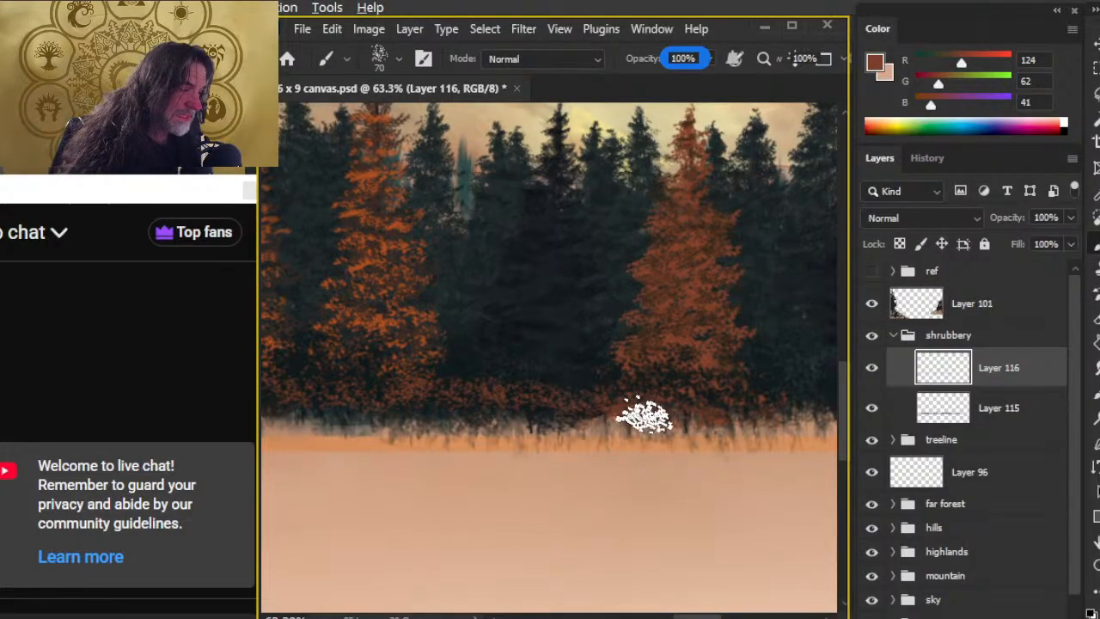
{"action": "left_click_drag", "start_coordinate": [639, 521], "coordinate": [514, 491]}
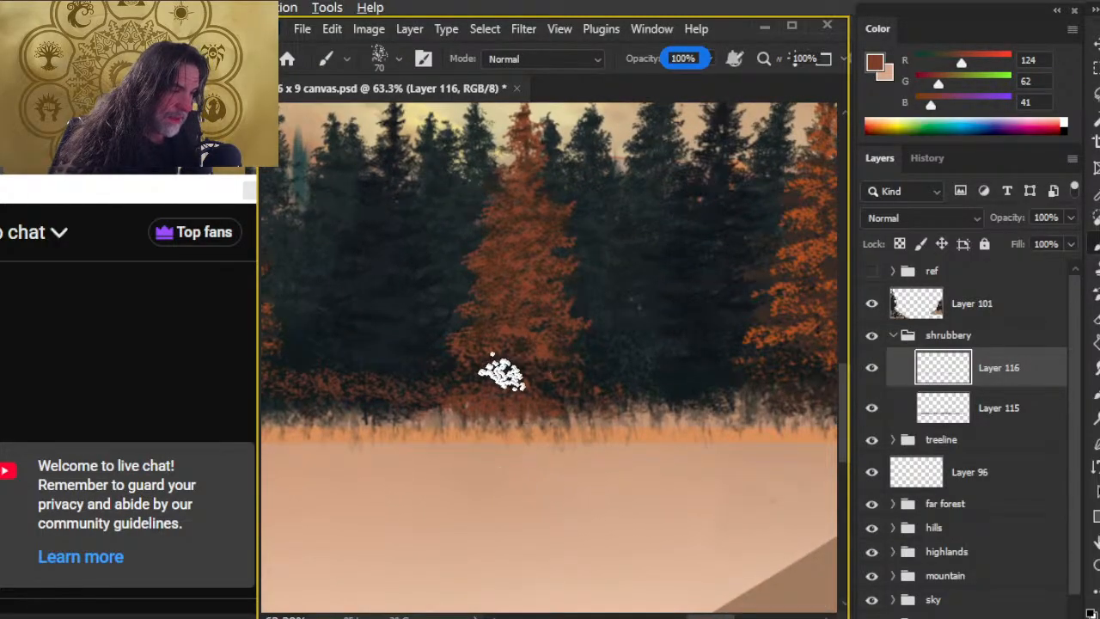
{"action": "key", "text": "e"}
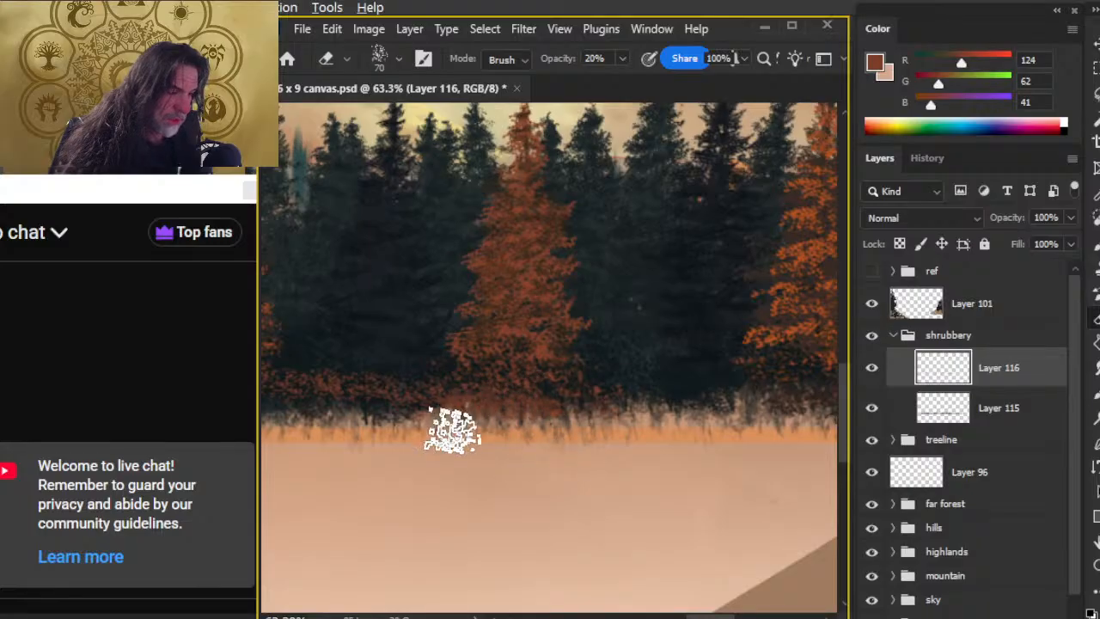
{"action": "key", "text": "b"}
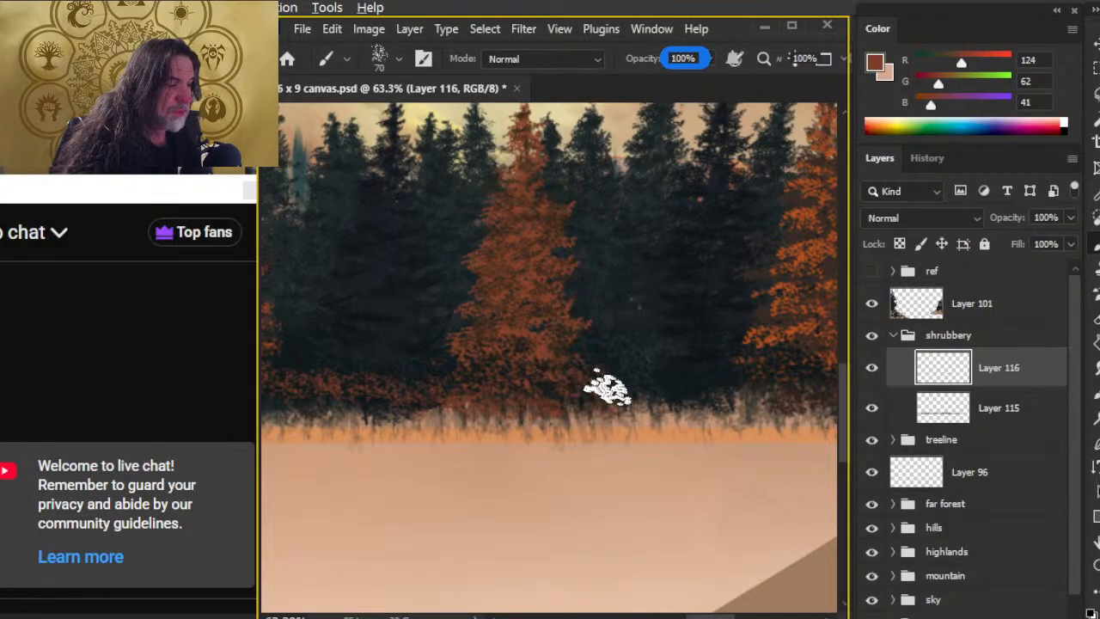
{"action": "left_click_drag", "start_coordinate": [676, 476], "coordinate": [473, 469]}
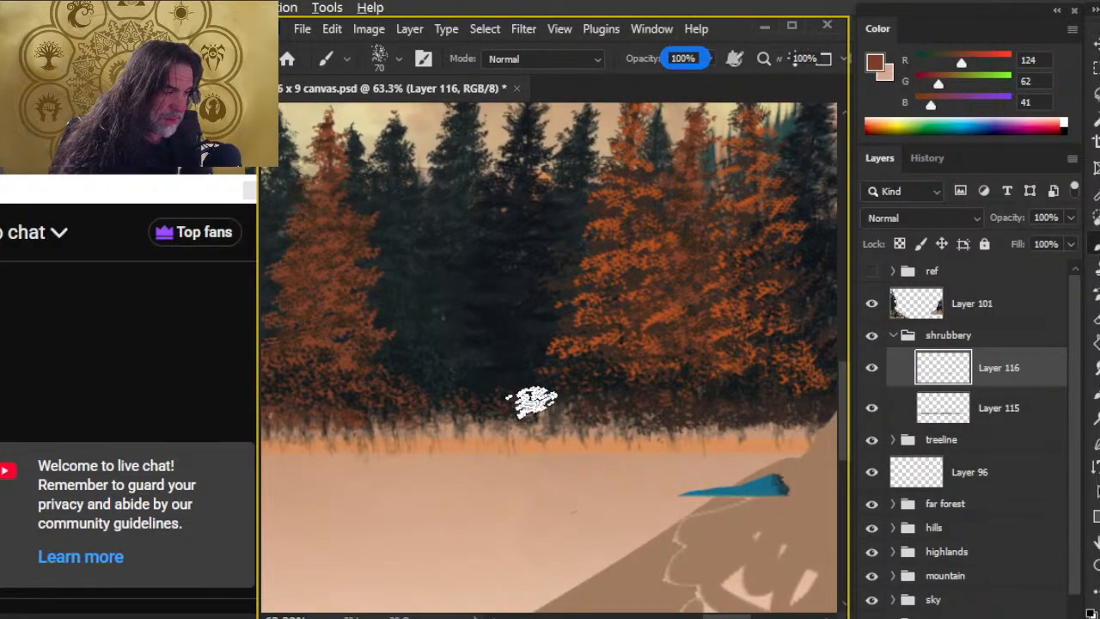
{"action": "left_click_drag", "start_coordinate": [713, 491], "coordinate": [528, 491]}
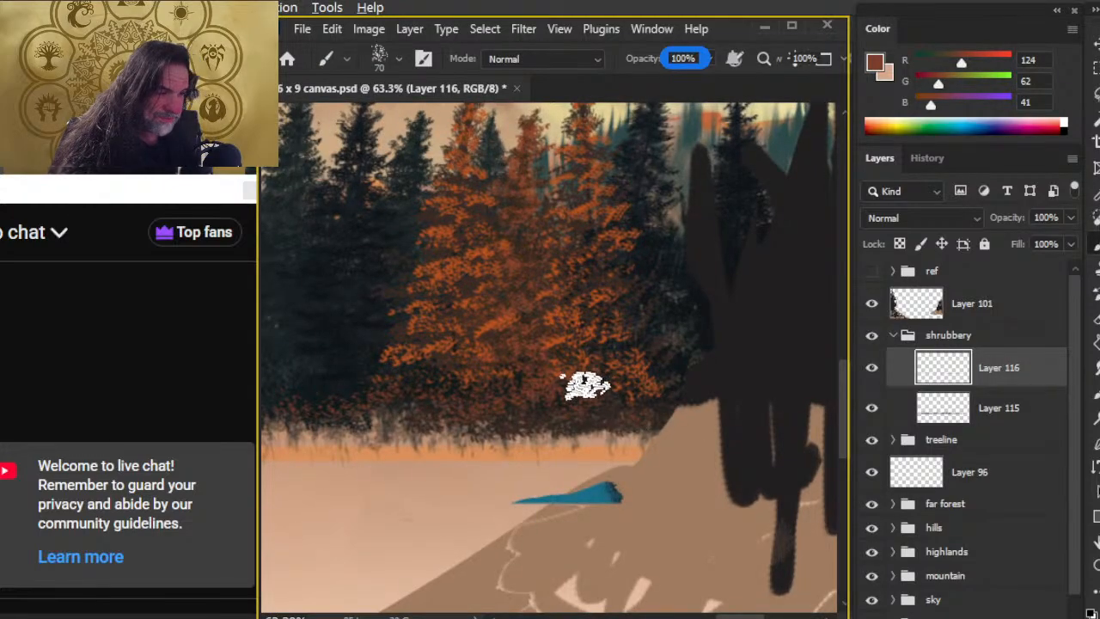
Soften the brown foliage's lower edge along the shoreline from the right part back to the left with the eraser at 20% opacity
{"action": "key", "text": "e"}
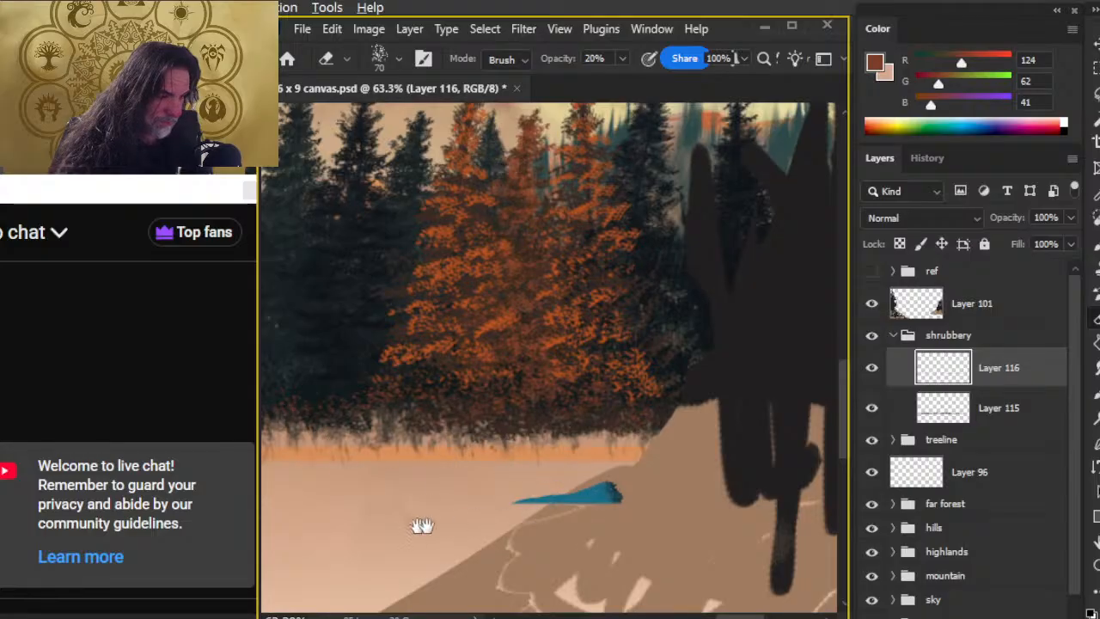
{"action": "left_click_drag", "start_coordinate": [435, 526], "coordinate": [769, 518]}
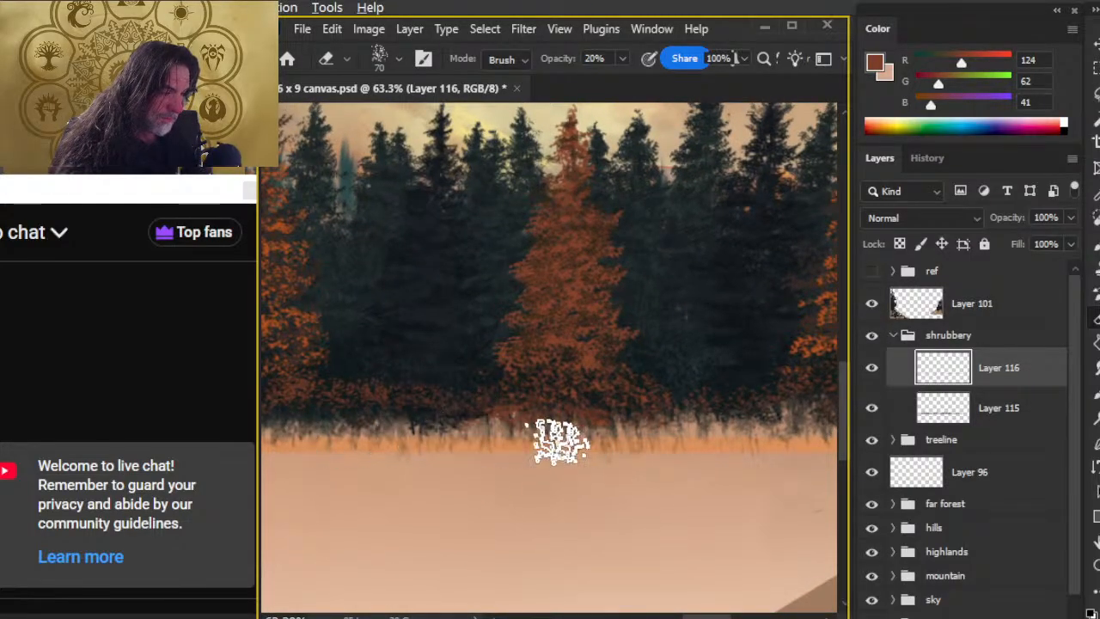
{"action": "mouse_move", "coordinate": [523, 459]}
{"action": "left_mouse_down"}
{"action": "mouse_move", "coordinate": [619, 535]}
{"action": "mouse_move", "coordinate": [668, 483]}
{"action": "left_mouse_up"}
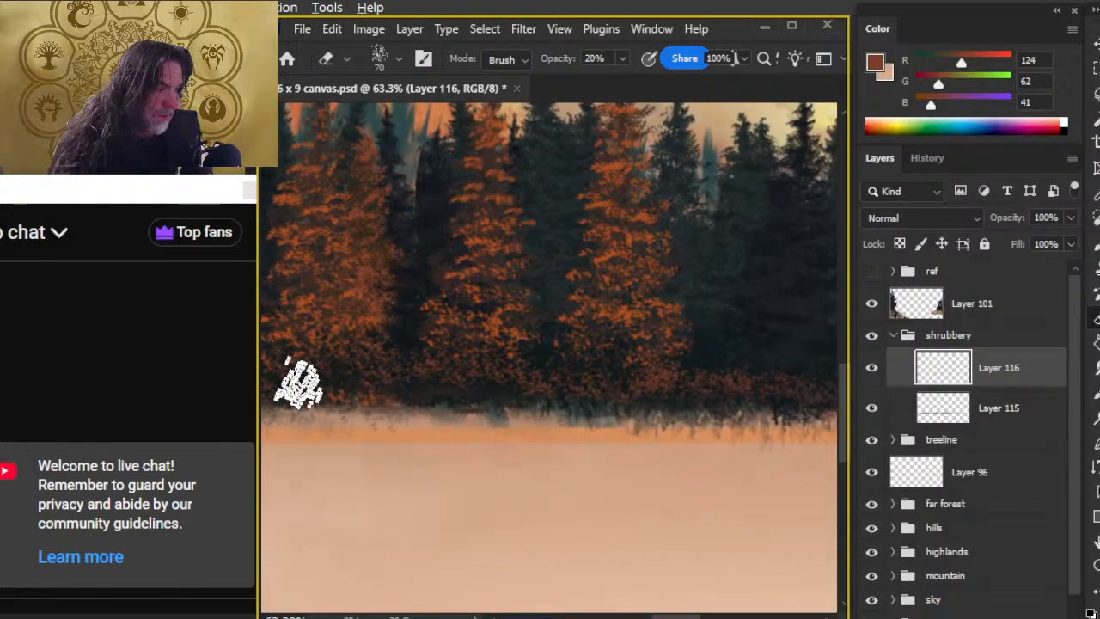
{"action": "left_click_drag", "start_coordinate": [358, 511], "coordinate": [645, 530]}
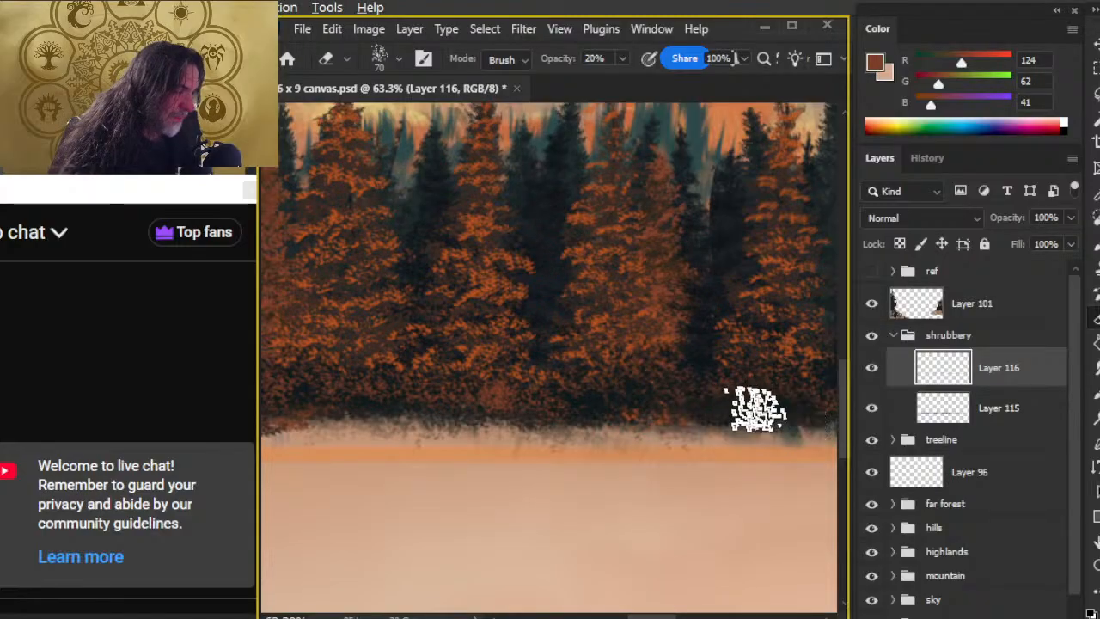
{"action": "mouse_move", "coordinate": [283, 470]}
{"action": "left_mouse_down"}
{"action": "mouse_move", "coordinate": [619, 510]}
{"action": "mouse_move", "coordinate": [435, 438]}
{"action": "left_mouse_up"}
{"action": "mouse_move", "coordinate": [335, 530]}
{"action": "left_mouse_down"}
{"action": "mouse_move", "coordinate": [593, 514]}
{"action": "mouse_move", "coordinate": [631, 467]}
{"action": "left_mouse_up"}
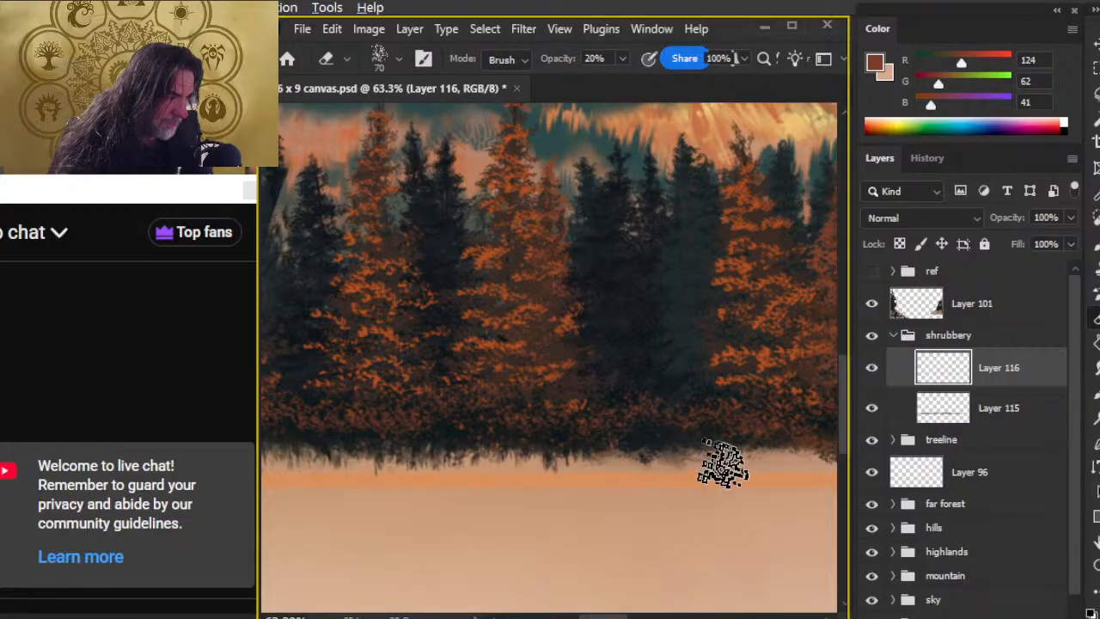
{"action": "mouse_move", "coordinate": [670, 545]}
{"action": "left_mouse_down"}
{"action": "mouse_move", "coordinate": [734, 526]}
{"action": "mouse_move", "coordinate": [727, 455]}
{"action": "left_mouse_up"}
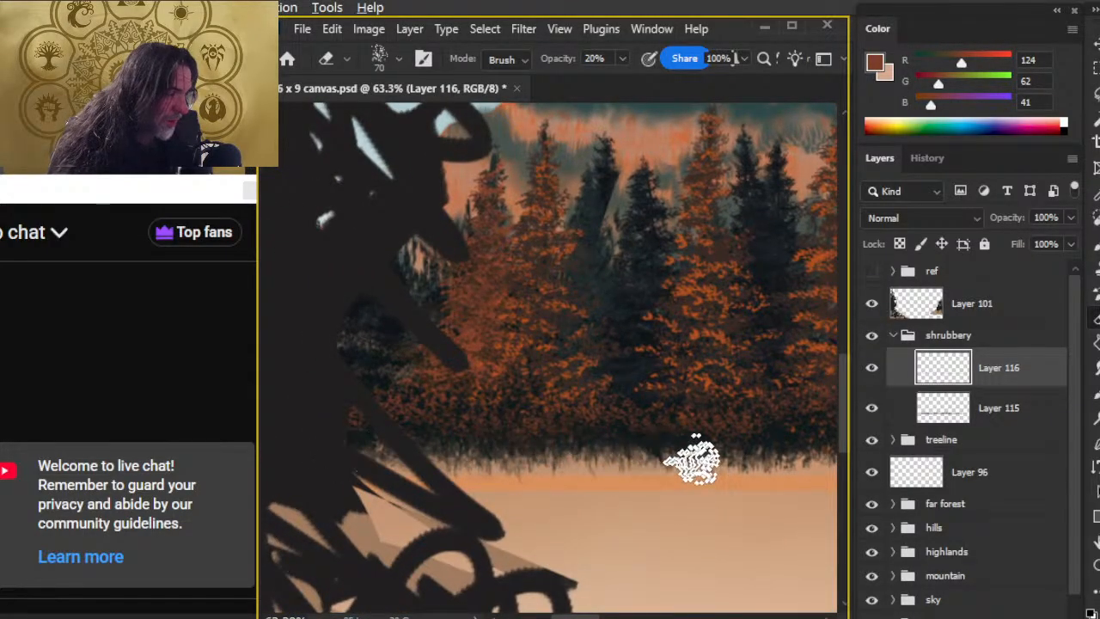
Examine the treeline as a whole against the sketched foreground on both sides of the water
{"action": "key", "text": "z"}
{"action": "mouse_move", "coordinate": [687, 539]}
{"action": "left_mouse_down"}
{"action": "mouse_move", "coordinate": [572, 513]}
{"action": "mouse_move", "coordinate": [503, 519]}
{"action": "left_mouse_up"}
{"action": "left_click_drag", "start_coordinate": [710, 569], "coordinate": [472, 345]}
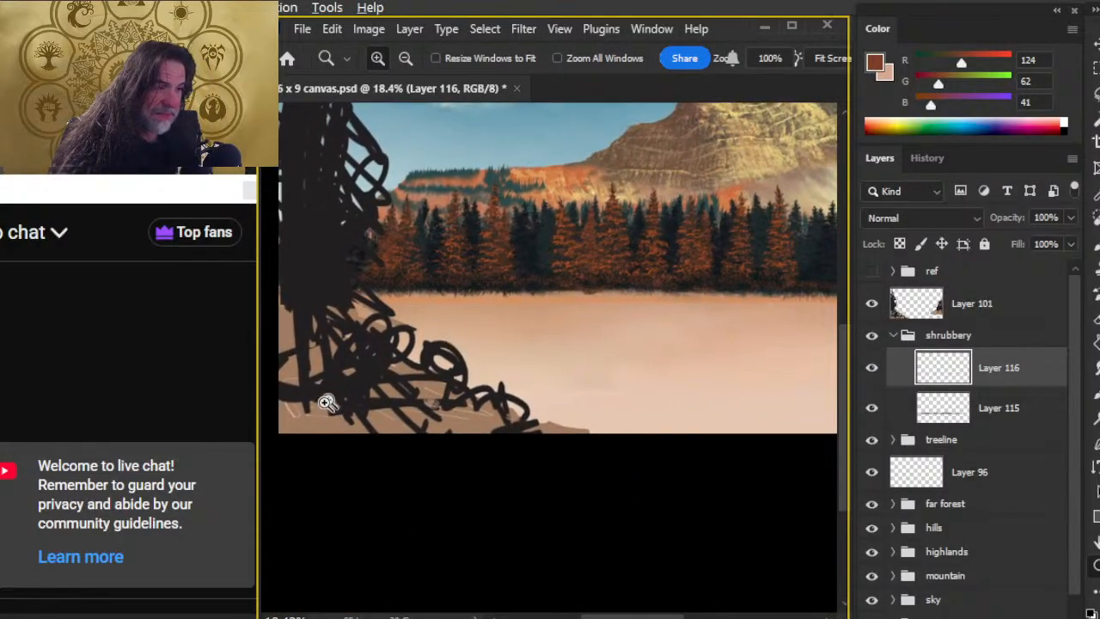
{"action": "key", "text": "l"}
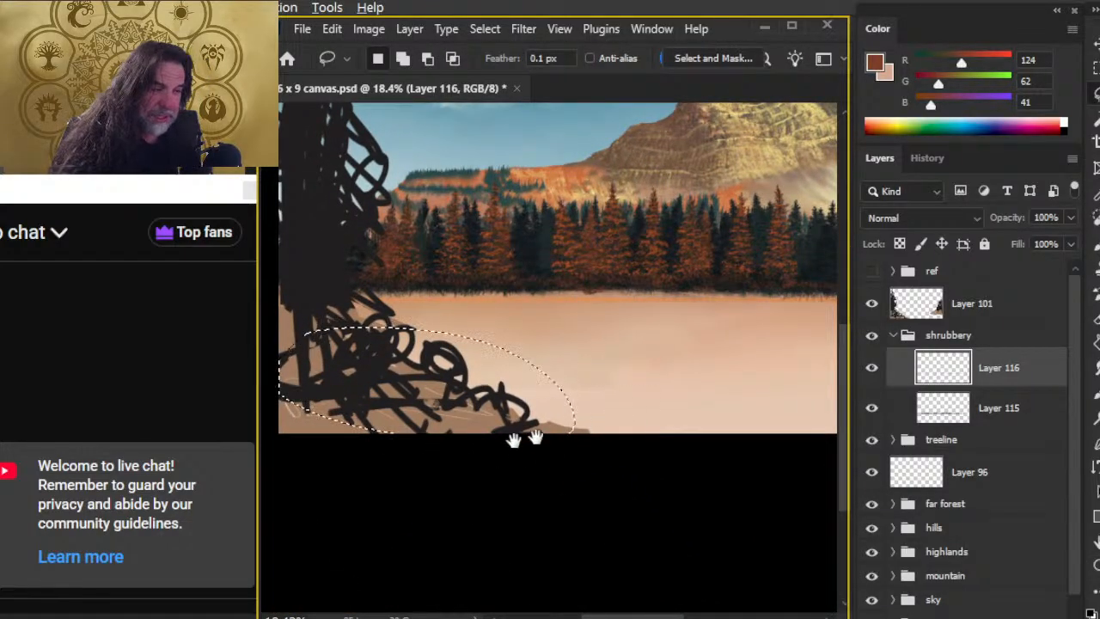
{"action": "left_click_drag", "start_coordinate": [550, 434], "coordinate": [237, 456]}
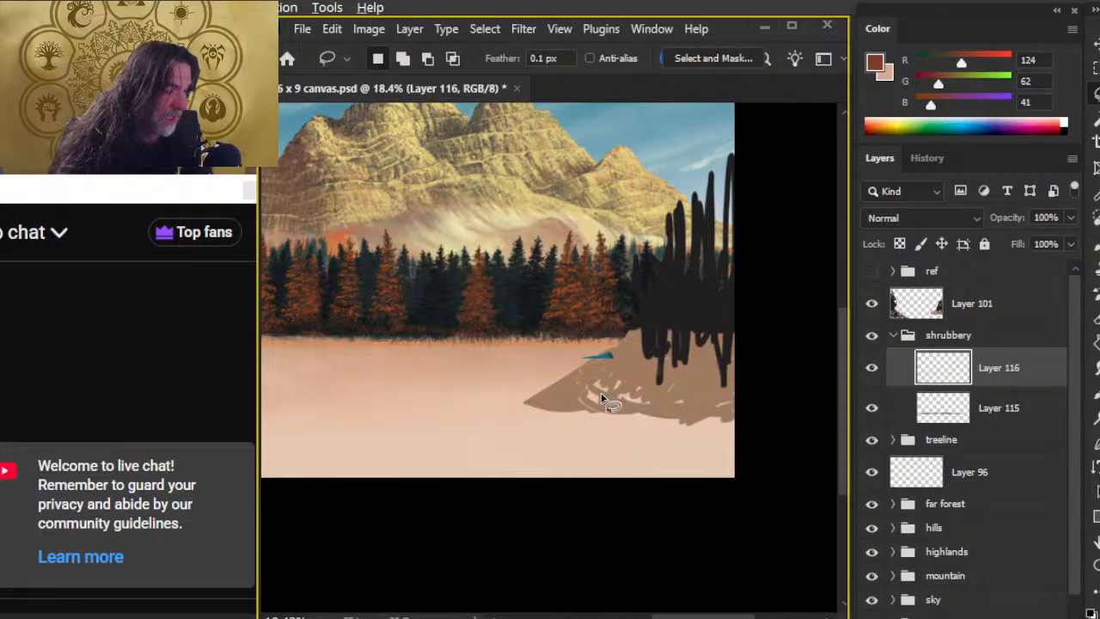
{"action": "scroll", "coordinate": [474, 430], "scroll_direction": "up", "scroll_amount": 3}
{"action": "key", "text": "z"}
{"action": "left_click", "coordinate": [473, 385]}
{"action": "left_click", "coordinate": [473, 385]}
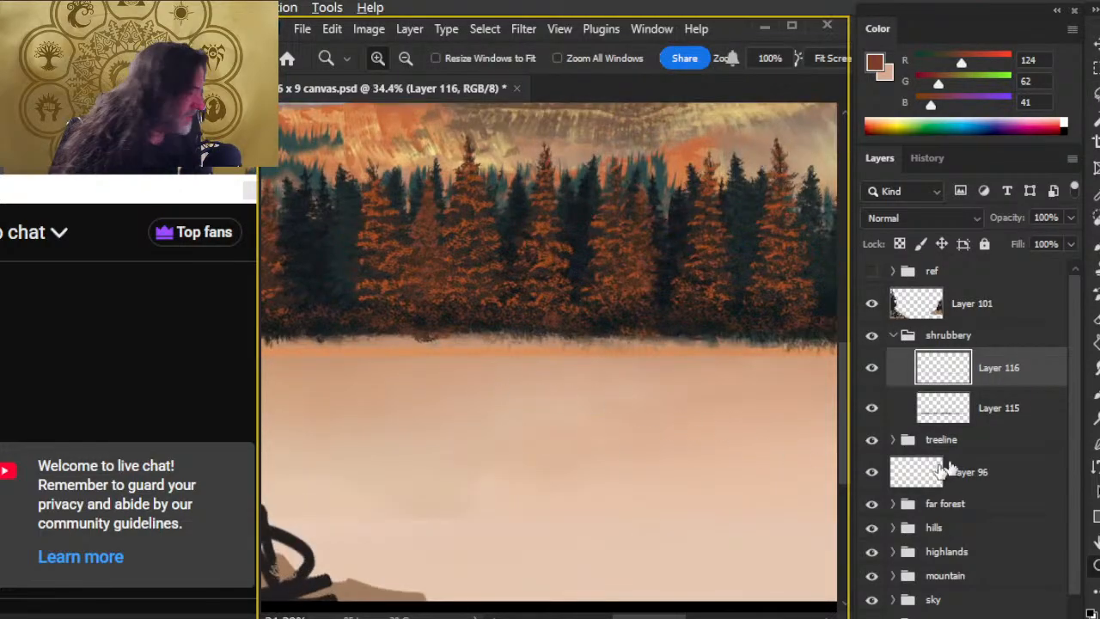
Add a new layer at the top of the shrubbery group and choose the Grass Blades (spin 180c) brush
{"action": "key", "text": "ctrl+shift+alt+n"}
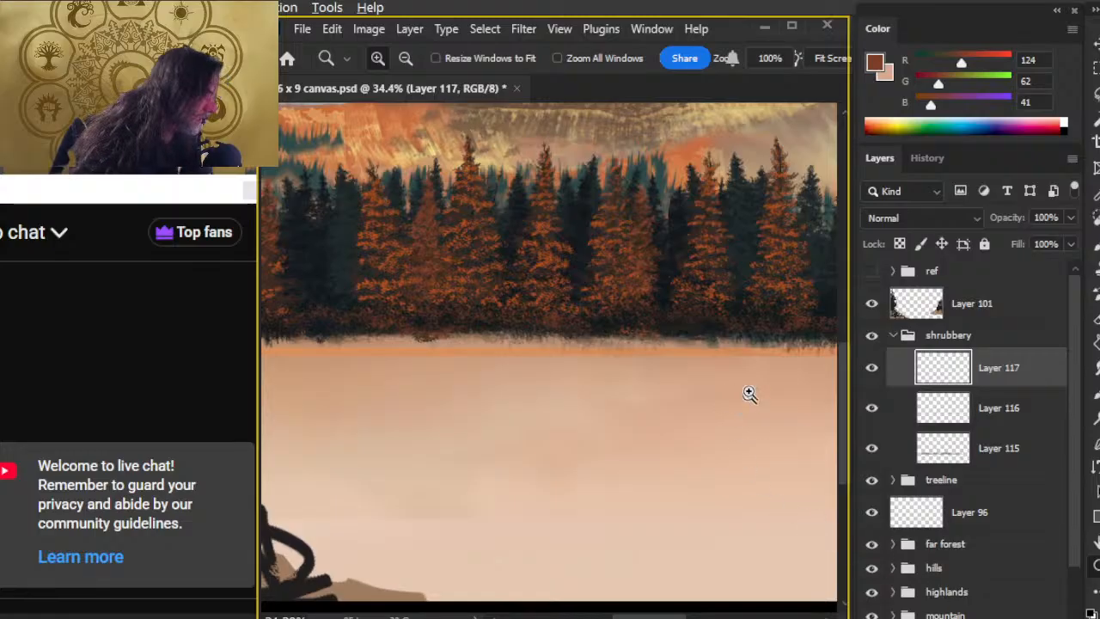
{"action": "key", "text": "b"}
{"action": "right_click", "coordinate": [516, 350]}
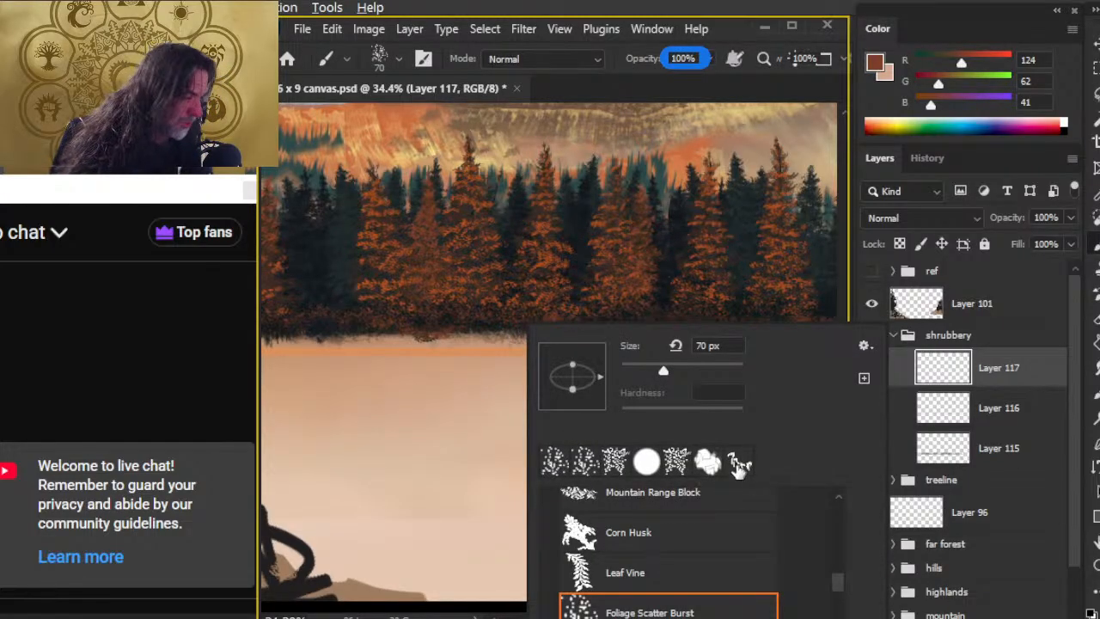
{"action": "mouse_move", "coordinate": [841, 589]}
{"action": "left_mouse_down"}
{"action": "mouse_move", "coordinate": [834, 605]}
{"action": "mouse_move", "coordinate": [800, 606]}
{"action": "left_mouse_up"}
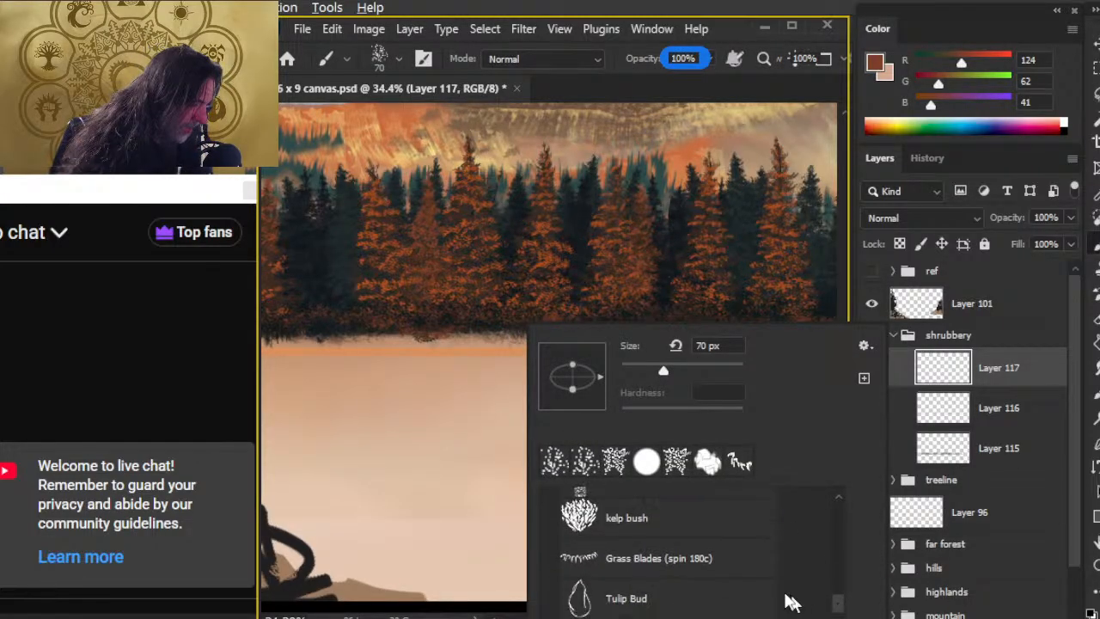
{"action": "left_click", "coordinate": [662, 560]}
{"action": "left_click", "coordinate": [607, 79]}
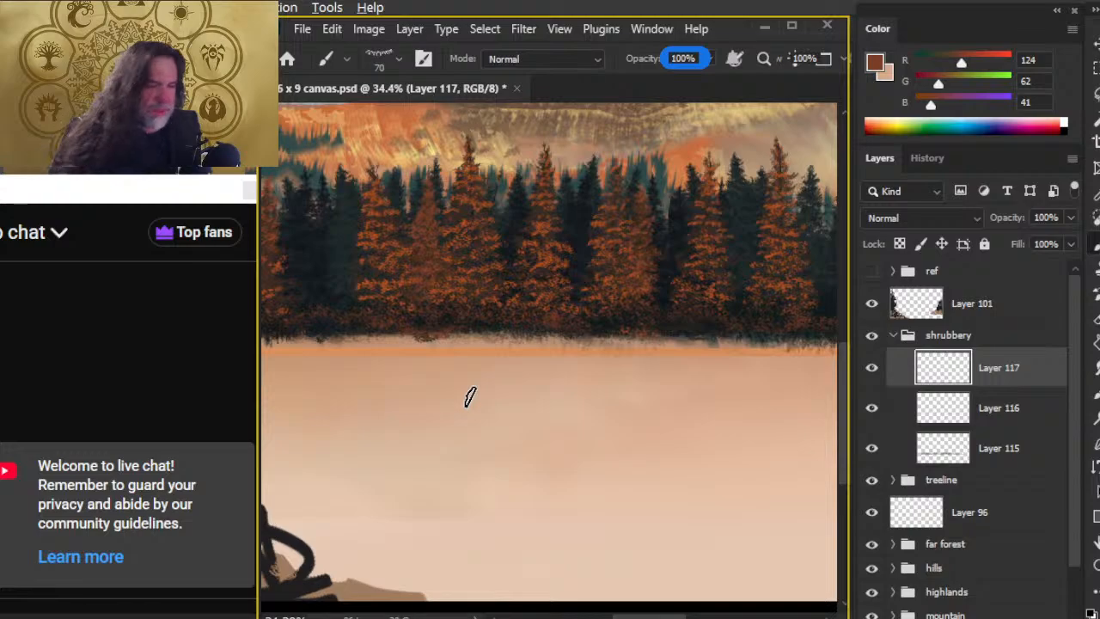
Touch up the lower edge of the dark shrubs on Layer 115 with the eraser at 20% opacity and reselect Layer 117
{"action": "mouse_move", "coordinate": [420, 393]}
{"action": "left_mouse_down"}
{"action": "mouse_move", "coordinate": [700, 437]}
{"action": "mouse_move", "coordinate": [379, 421]}
{"action": "left_mouse_up"}
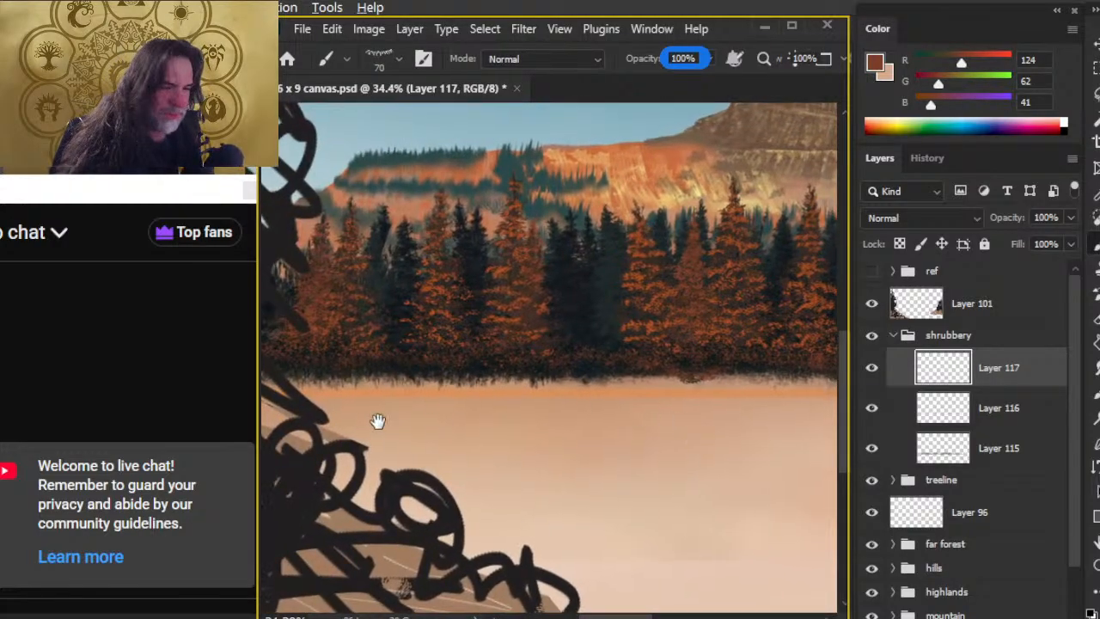
{"action": "left_click", "coordinate": [1028, 426]}
{"action": "left_click", "coordinate": [988, 449]}
{"action": "key", "text": "e"}
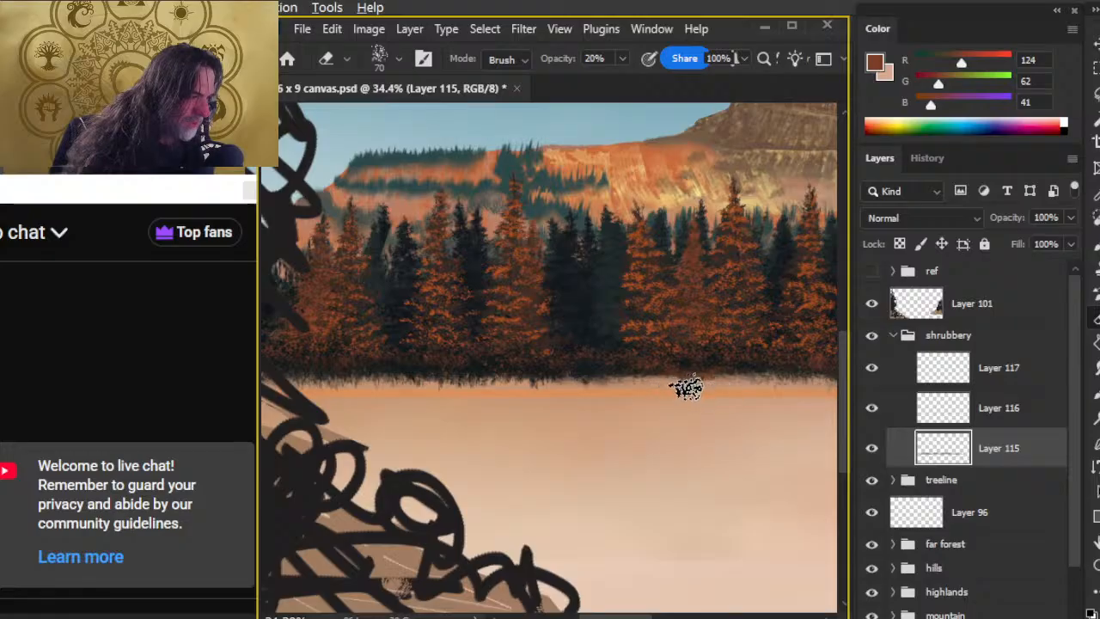
{"action": "left_click", "coordinate": [1038, 379]}
Show the reference photo and sample a muted brown (RGB 89, 70, 60) from its lakeside bank
{"action": "key", "text": "z"}
{"action": "left_click", "coordinate": [346, 391]}
{"action": "left_click_drag", "start_coordinate": [356, 412], "coordinate": [637, 443]}
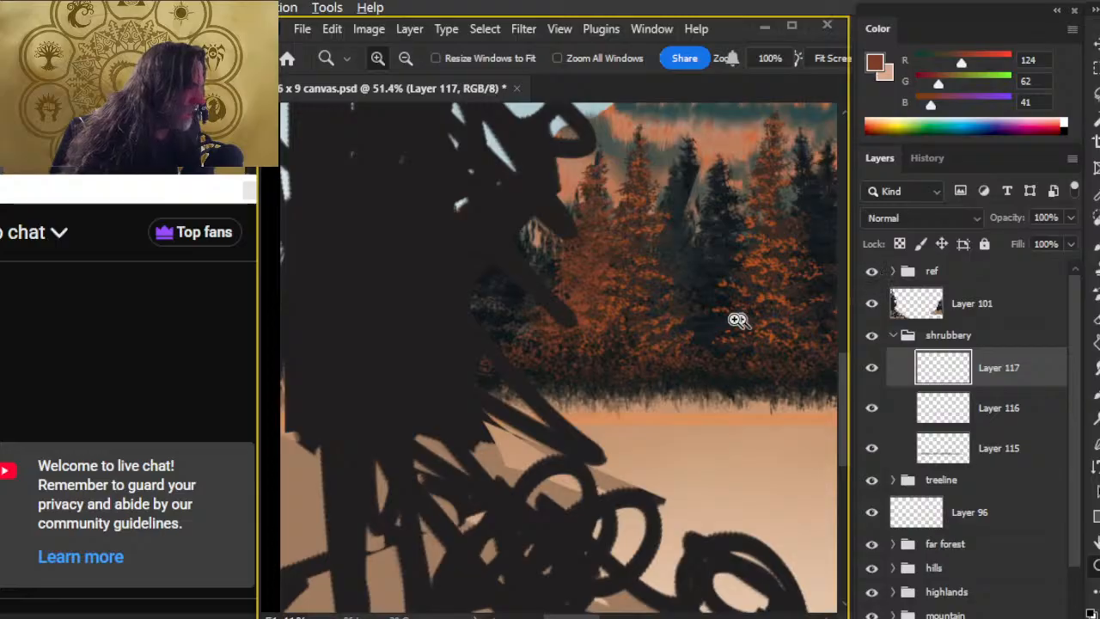
{"action": "left_click_drag", "start_coordinate": [560, 296], "coordinate": [623, 586]}
{"action": "left_click_drag", "start_coordinate": [720, 418], "coordinate": [629, 383]}
{"action": "left_click_drag", "start_coordinate": [679, 349], "coordinate": [797, 442]}
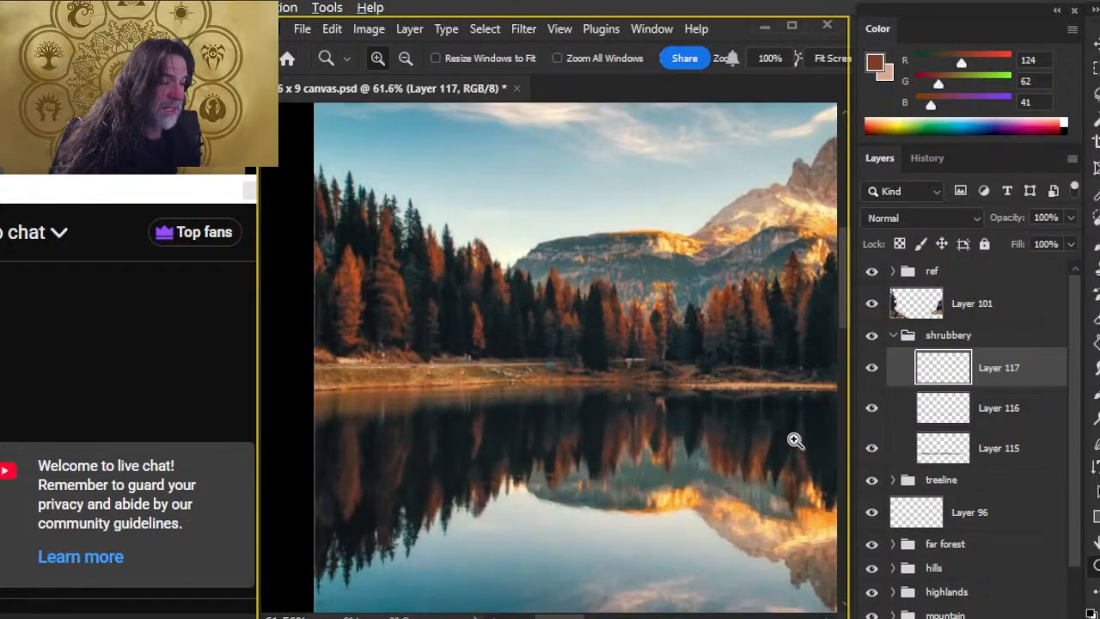
{"action": "left_click_drag", "start_coordinate": [574, 357], "coordinate": [593, 444]}
{"action": "key", "text": "b"}
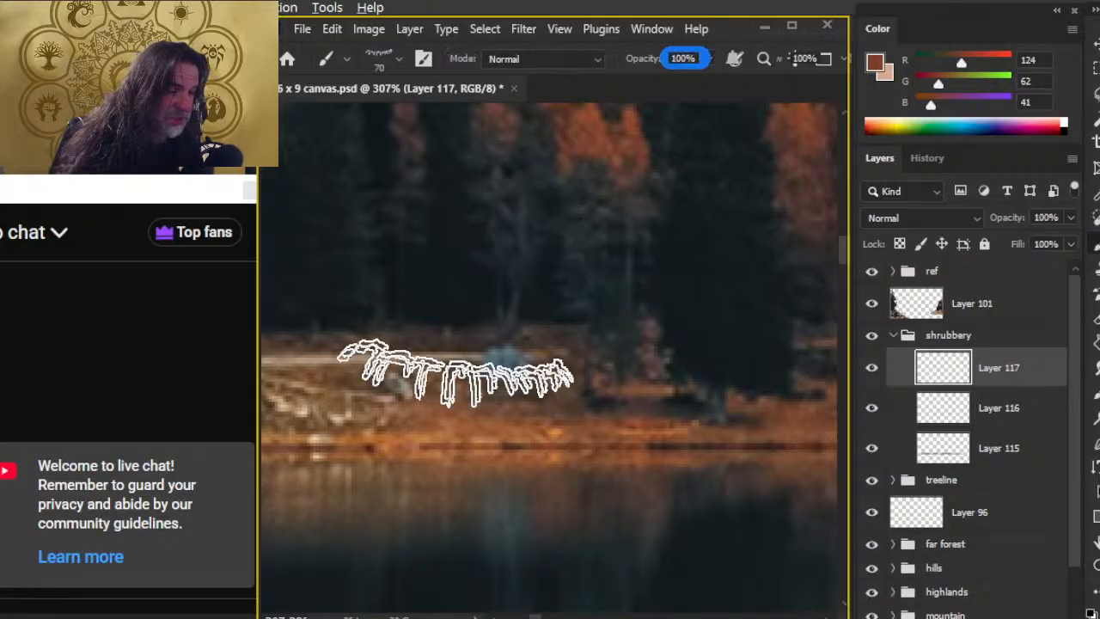
{"action": "left_click", "coordinate": [499, 407], "text": "alt"}
{"action": "left_click_drag", "start_coordinate": [498, 408], "coordinate": [480, 402], "text": "alt"}
{"action": "mouse_move", "coordinate": [558, 347]}
{"action": "left_mouse_down", "text": "alt"}
{"action": "mouse_move", "coordinate": [572, 381]}
{"action": "mouse_move", "coordinate": [665, 393]}
{"action": "mouse_move", "coordinate": [620, 394]}
{"action": "mouse_move", "coordinate": [602, 370]}
{"action": "left_mouse_up", "text": "alt"}
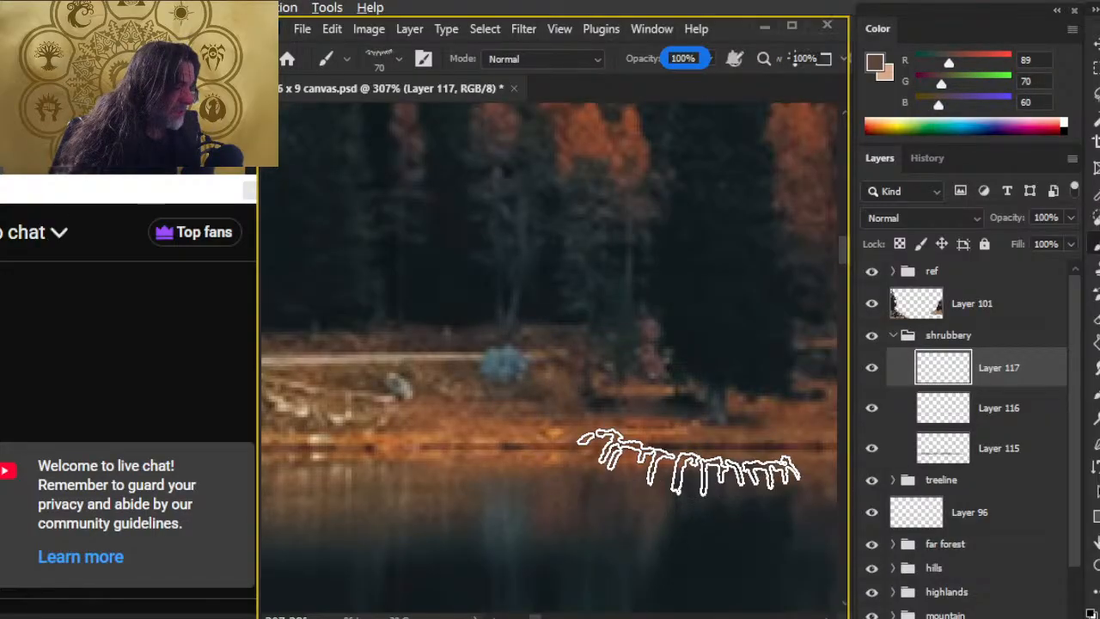
Hide the reference group and the black foreground sketch on Layer 101 to expose the treeline's left end
{"action": "key", "text": "z"}
{"action": "left_click_drag", "start_coordinate": [680, 444], "coordinate": [585, 446]}
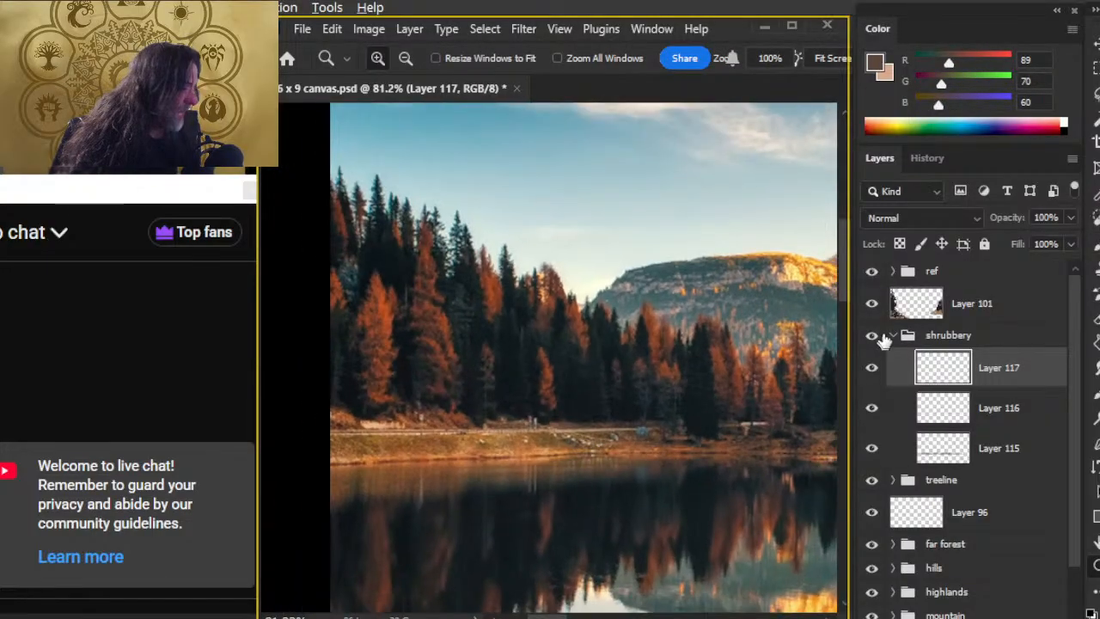
{"action": "left_click", "coordinate": [872, 273]}
{"action": "mouse_move", "coordinate": [699, 504]}
{"action": "left_mouse_down"}
{"action": "mouse_move", "coordinate": [524, 422]}
{"action": "mouse_move", "coordinate": [658, 459]}
{"action": "mouse_move", "coordinate": [548, 462]}
{"action": "mouse_move", "coordinate": [604, 388]}
{"action": "mouse_move", "coordinate": [547, 313]}
{"action": "left_mouse_up"}
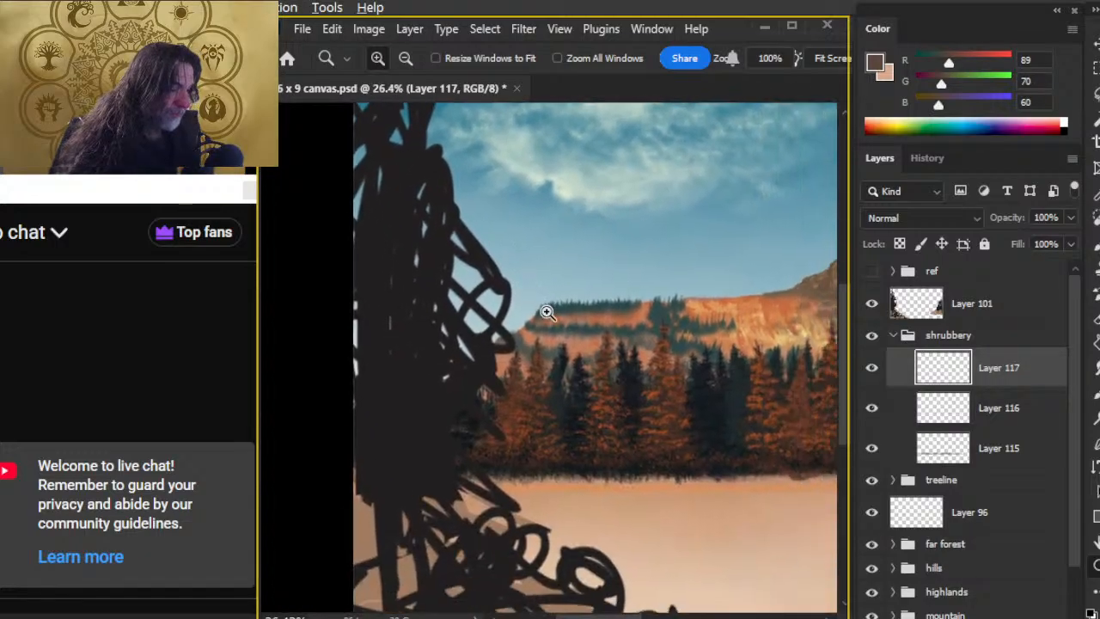
{"action": "left_click_drag", "start_coordinate": [454, 489], "coordinate": [521, 490]}
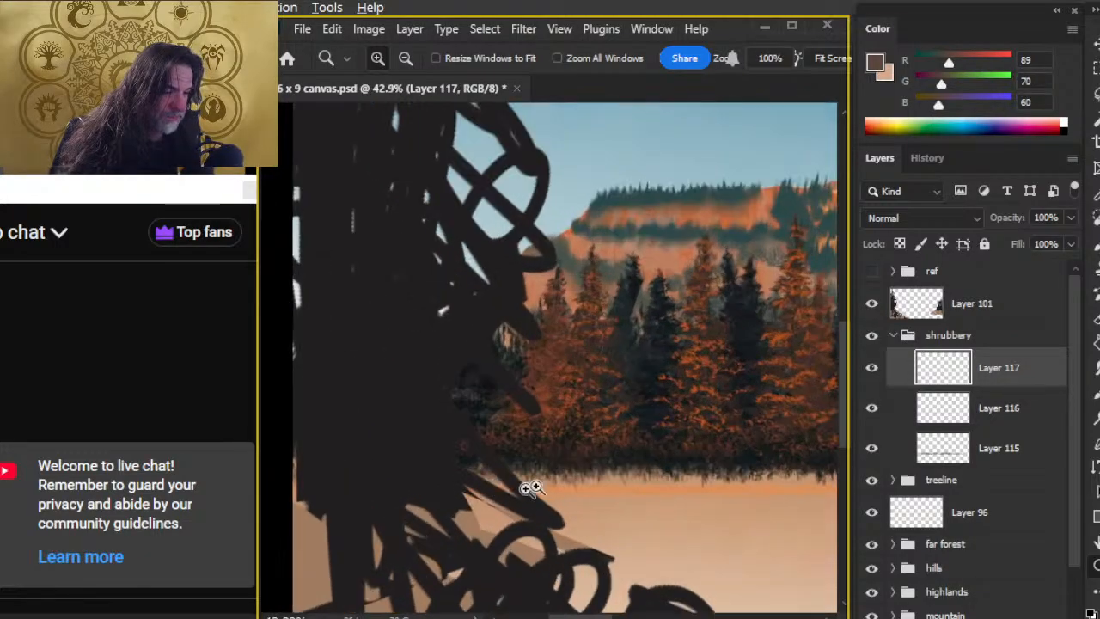
{"action": "left_click", "coordinate": [873, 305]}
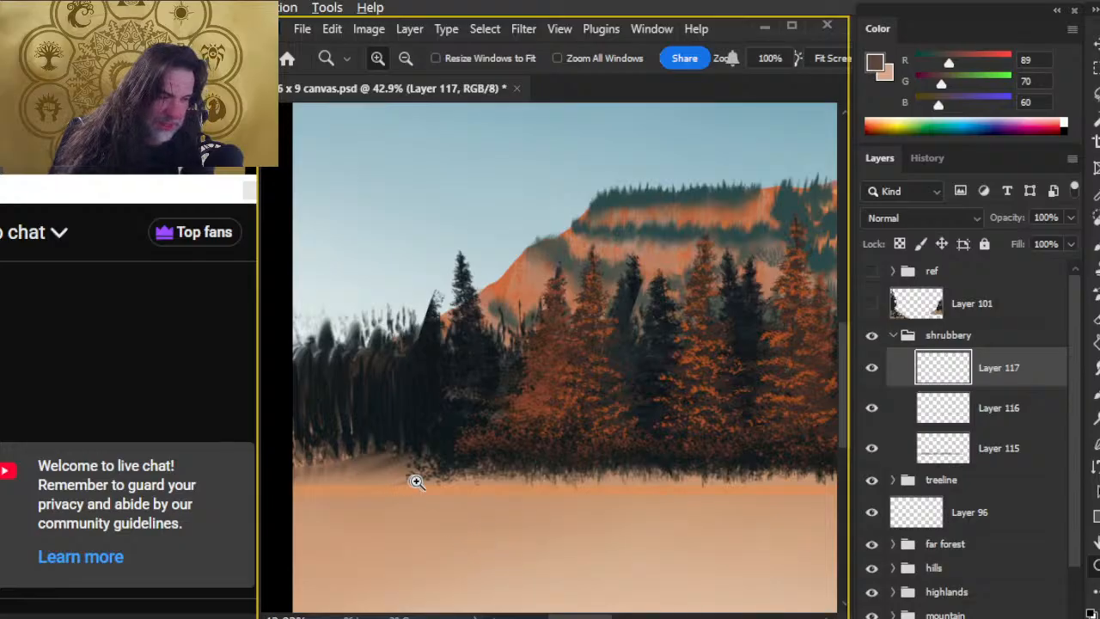
Paint muted brown grass blades beneath the left shrubs with the brush at size 90 and 50% opacity
{"action": "key", "text": "b"}
{"action": "key", "text": "z"}
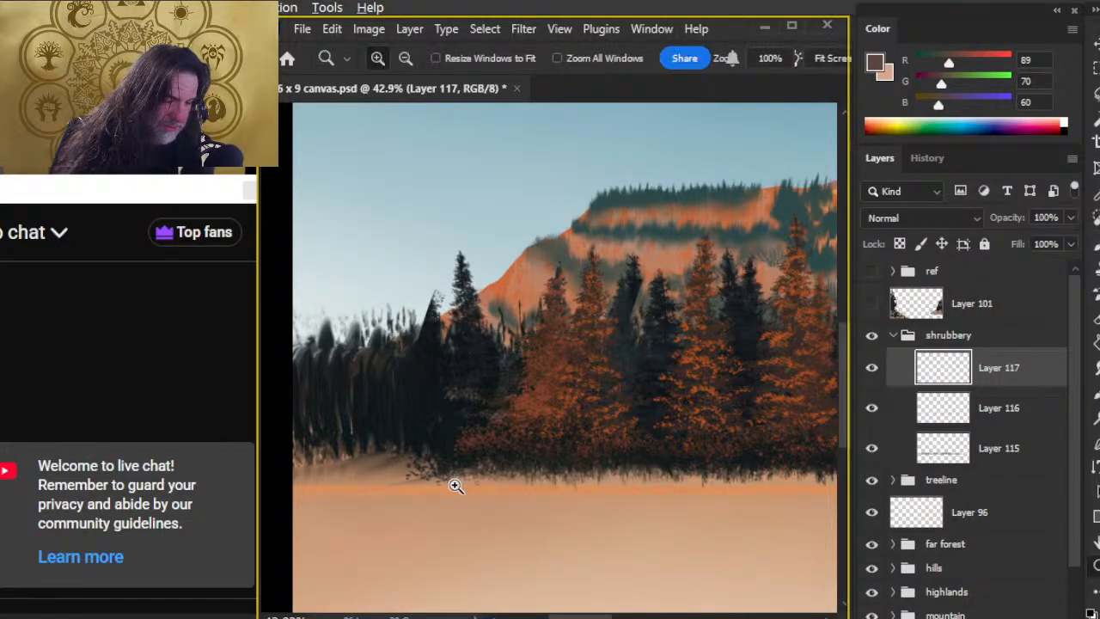
{"action": "left_click_drag", "start_coordinate": [455, 484], "coordinate": [493, 491]}
{"action": "mouse_move", "coordinate": [405, 472]}
{"action": "left_mouse_down"}
{"action": "mouse_move", "coordinate": [456, 461]}
{"action": "mouse_move", "coordinate": [498, 470]}
{"action": "mouse_move", "coordinate": [488, 454]}
{"action": "mouse_move", "coordinate": [374, 471]}
{"action": "mouse_move", "coordinate": [498, 462]}
{"action": "mouse_move", "coordinate": [519, 478]}
{"action": "mouse_move", "coordinate": [591, 492]}
{"action": "left_mouse_up"}
{"action": "key", "text": "ctrl+z"}
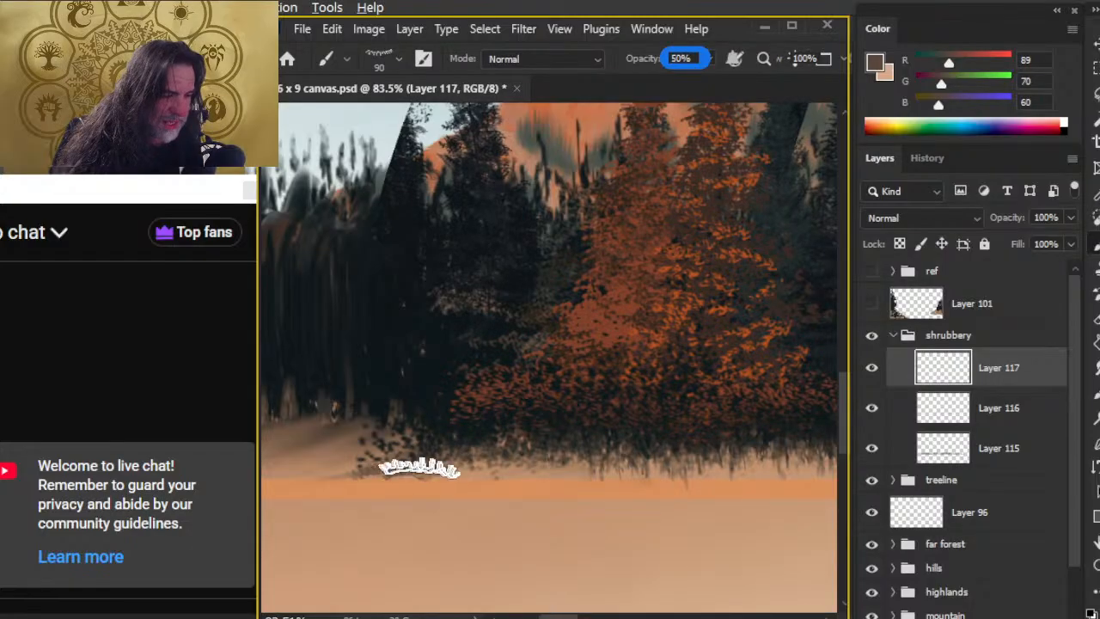
{"action": "mouse_move", "coordinate": [379, 482]}
{"action": "left_mouse_down"}
{"action": "mouse_move", "coordinate": [511, 468]}
{"action": "mouse_move", "coordinate": [548, 475]}
{"action": "mouse_move", "coordinate": [492, 463]}
{"action": "mouse_move", "coordinate": [526, 455]}
{"action": "mouse_move", "coordinate": [512, 449]}
{"action": "mouse_move", "coordinate": [580, 473]}
{"action": "left_mouse_up"}
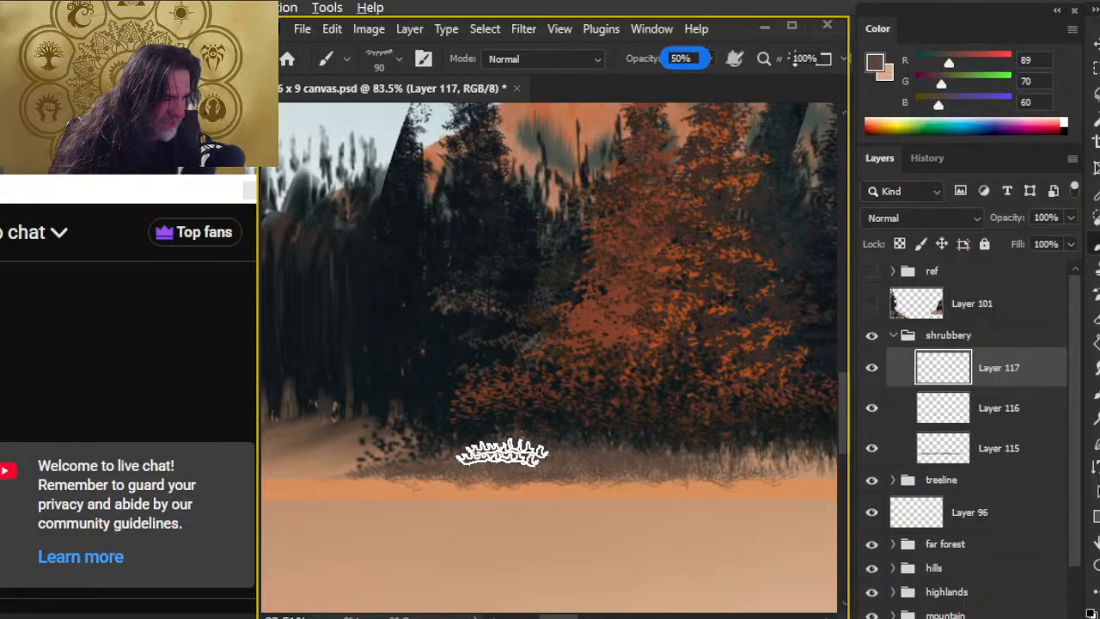
Extend the brown grass strip rightward along the shoreline beneath the next orange and dark trees at 50% opacity
{"action": "left_click_drag", "start_coordinate": [651, 521], "coordinate": [504, 474]}
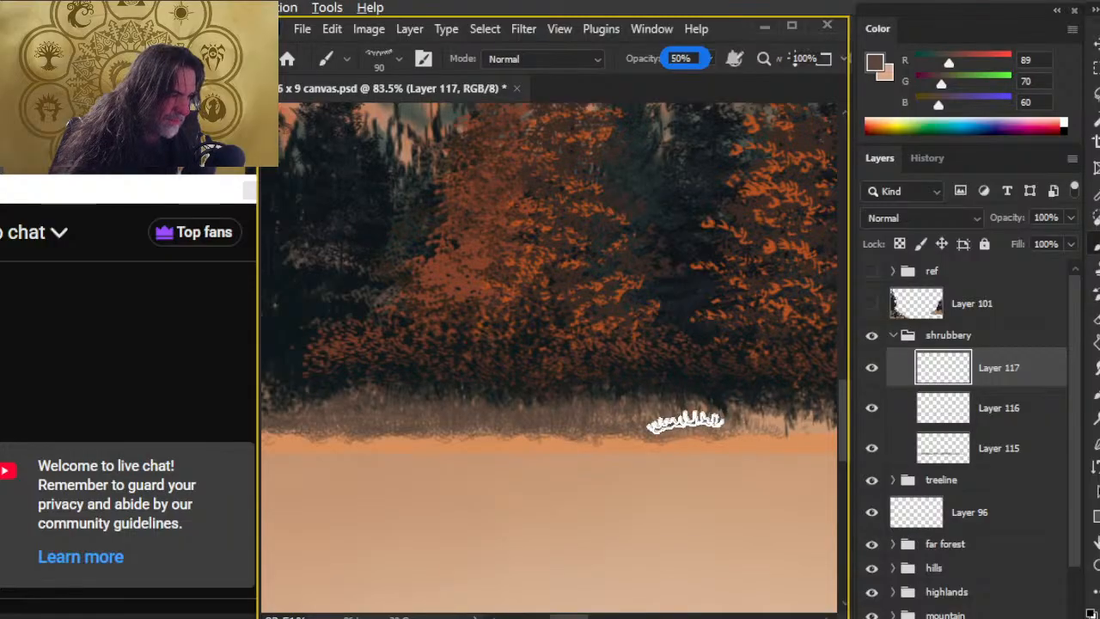
{"action": "key", "text": "z"}
{"action": "left_click", "coordinate": [713, 462]}
{"action": "left_click_drag", "start_coordinate": [714, 462], "coordinate": [736, 443]}
{"action": "mouse_move", "coordinate": [722, 489]}
{"action": "left_mouse_down"}
{"action": "mouse_move", "coordinate": [588, 524]}
{"action": "mouse_move", "coordinate": [525, 445]}
{"action": "mouse_move", "coordinate": [513, 447]}
{"action": "mouse_move", "coordinate": [663, 435]}
{"action": "left_mouse_up"}
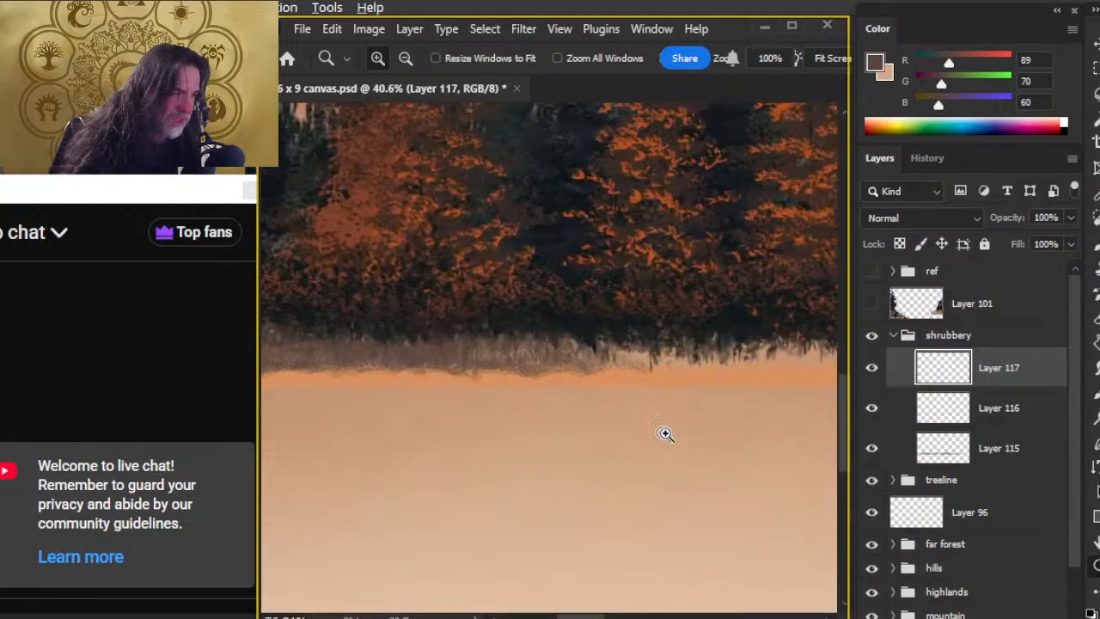
{"action": "key", "text": "b"}
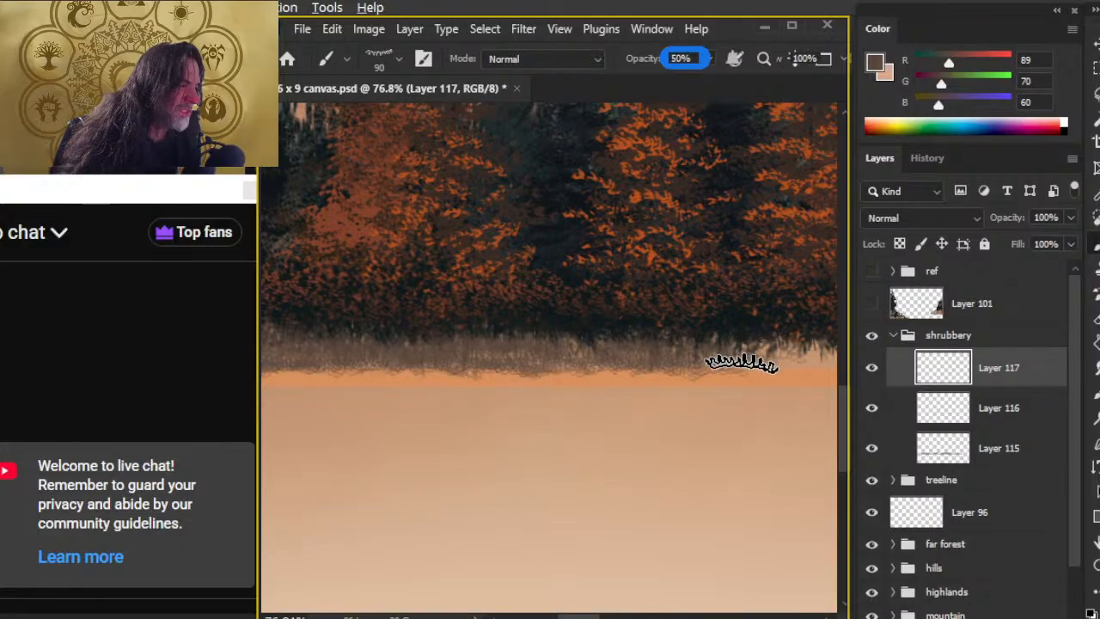
{"action": "left_click", "coordinate": [655, 404]}
Compare the grass, foliage and dark shrubs by toggling the visibility of Layers 117, 116 and 115
{"action": "key", "text": "z"}
{"action": "left_click_drag", "start_coordinate": [653, 404], "coordinate": [706, 378]}
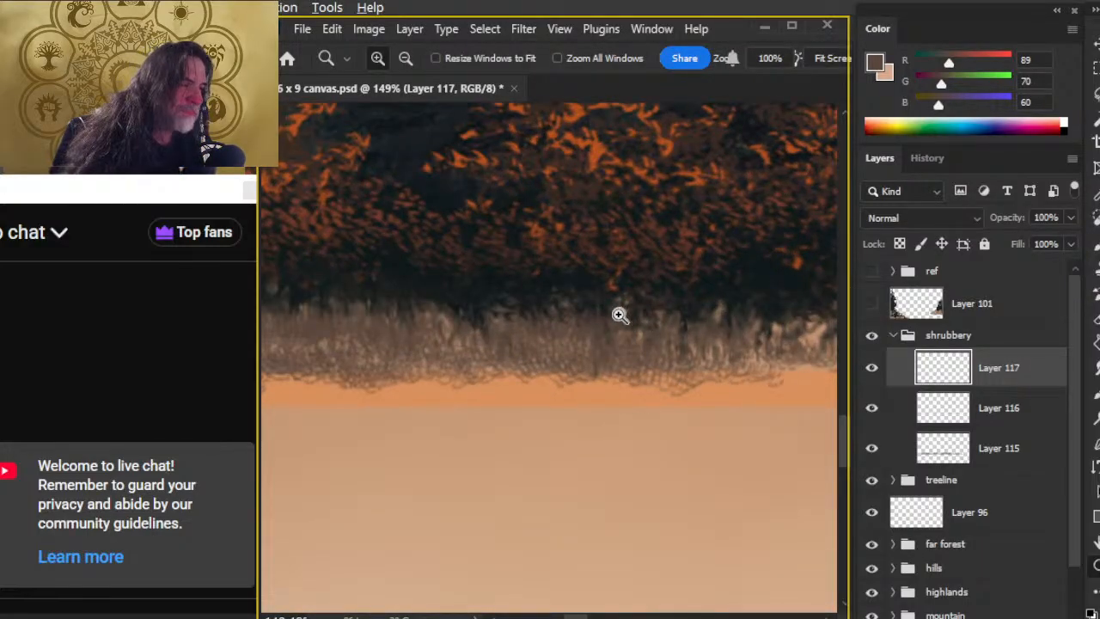
{"action": "left_click", "coordinate": [873, 370]}
{"action": "left_click", "coordinate": [873, 449]}
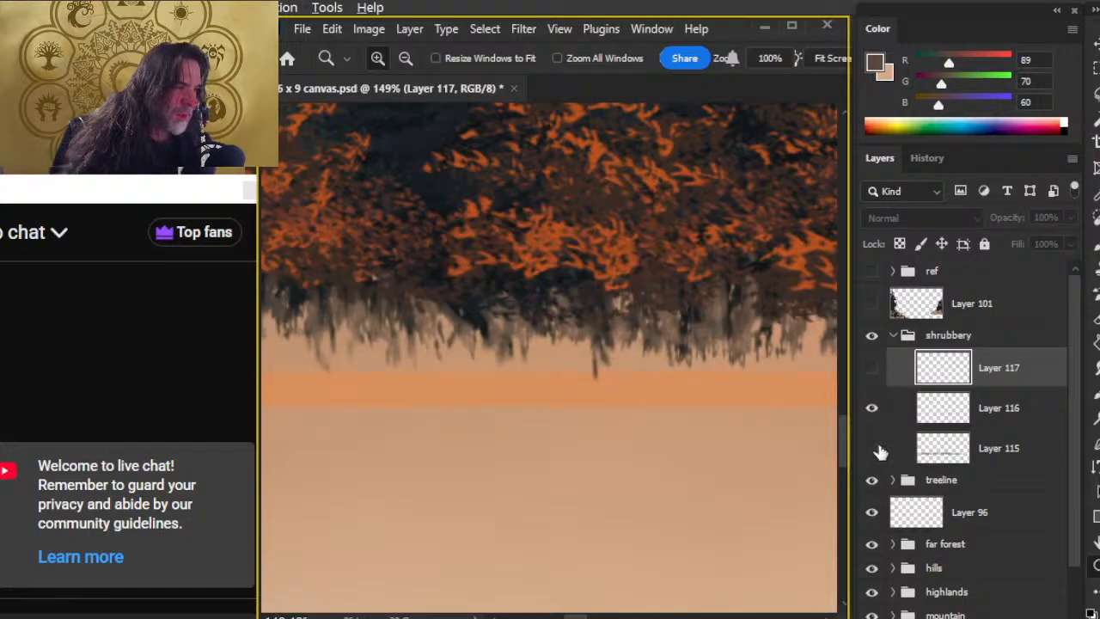
{"action": "left_click", "coordinate": [873, 449]}
{"action": "left_click", "coordinate": [872, 410]}
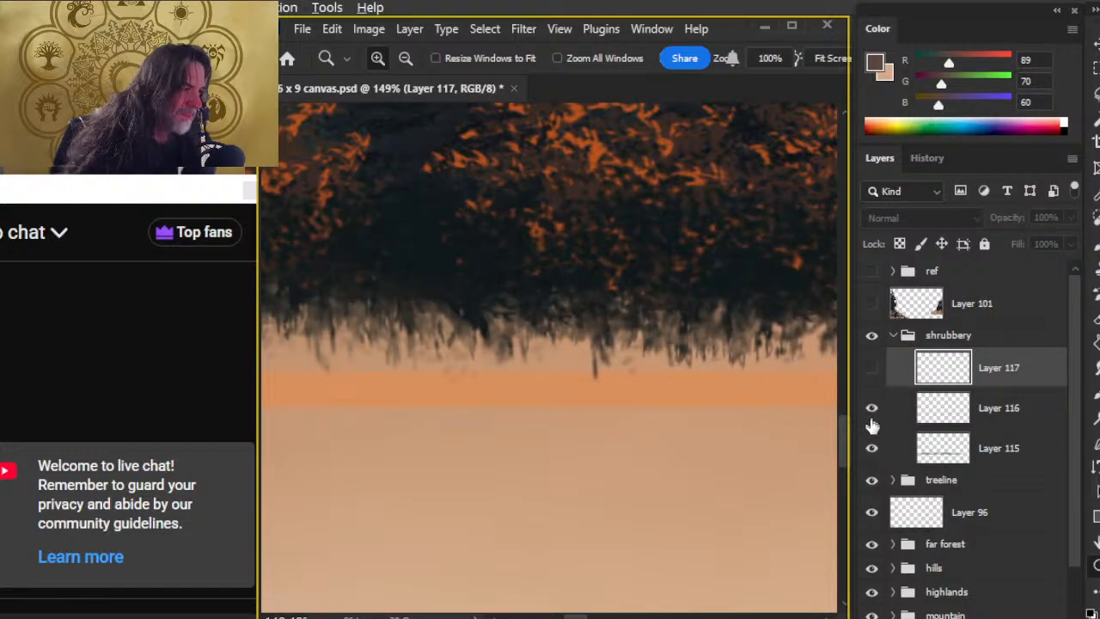
{"action": "left_click", "coordinate": [873, 410]}
{"action": "left_click", "coordinate": [873, 449]}
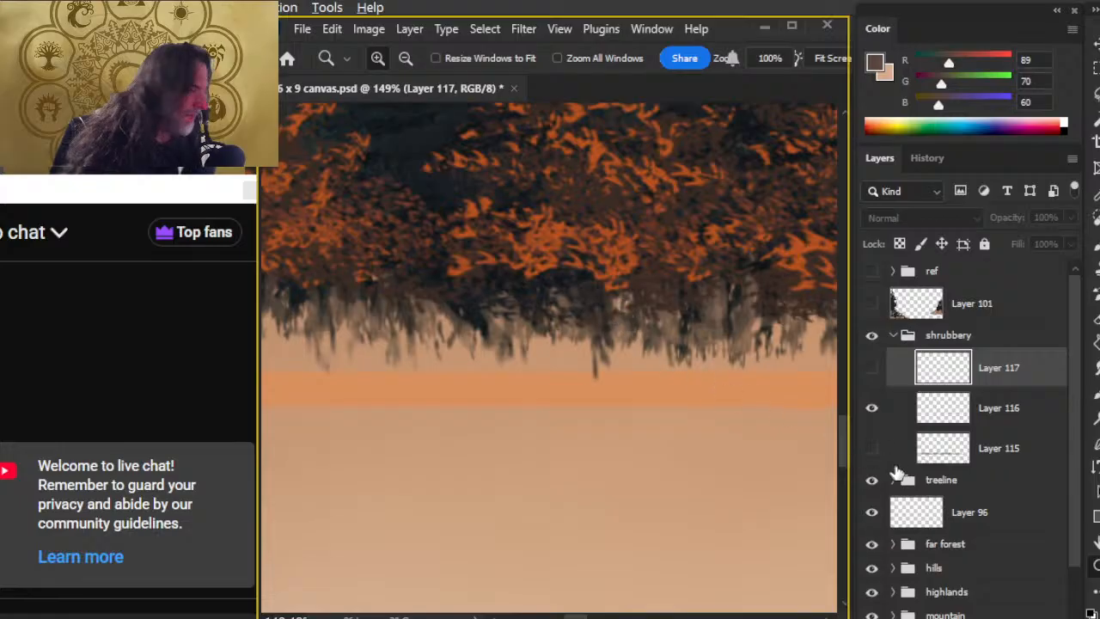
{"action": "left_click", "coordinate": [872, 448]}
{"action": "left_click", "coordinate": [872, 368]}
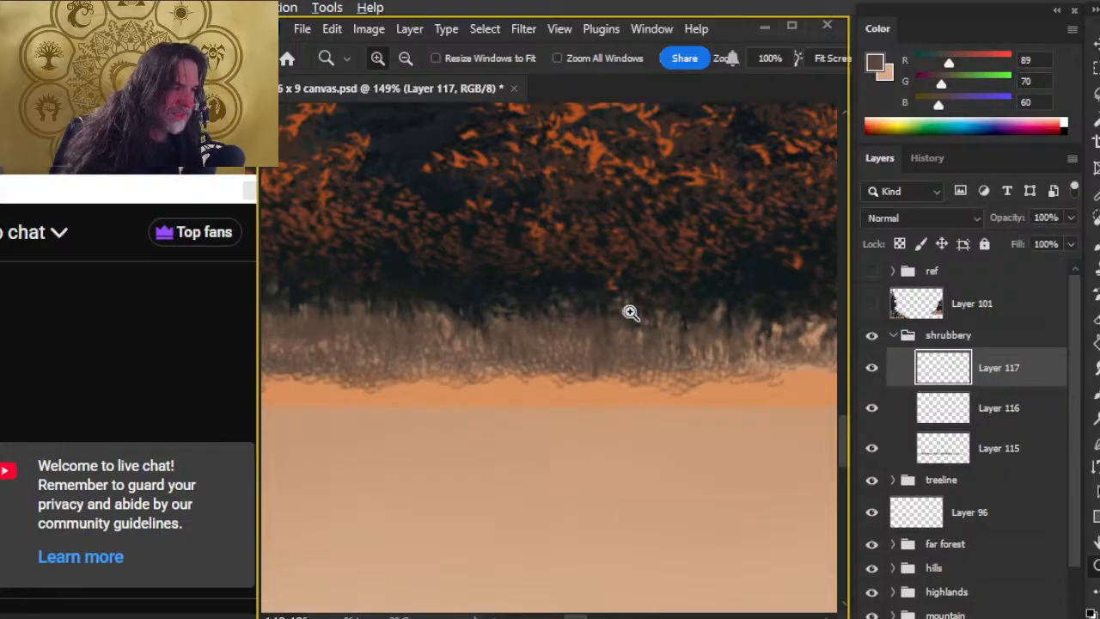
Fill in more grass blades below the dark shrubs and soften their lower edge with the eraser at 20% opacity
{"action": "scroll", "coordinate": [644, 405], "scroll_direction": "down", "scroll_amount": 1}
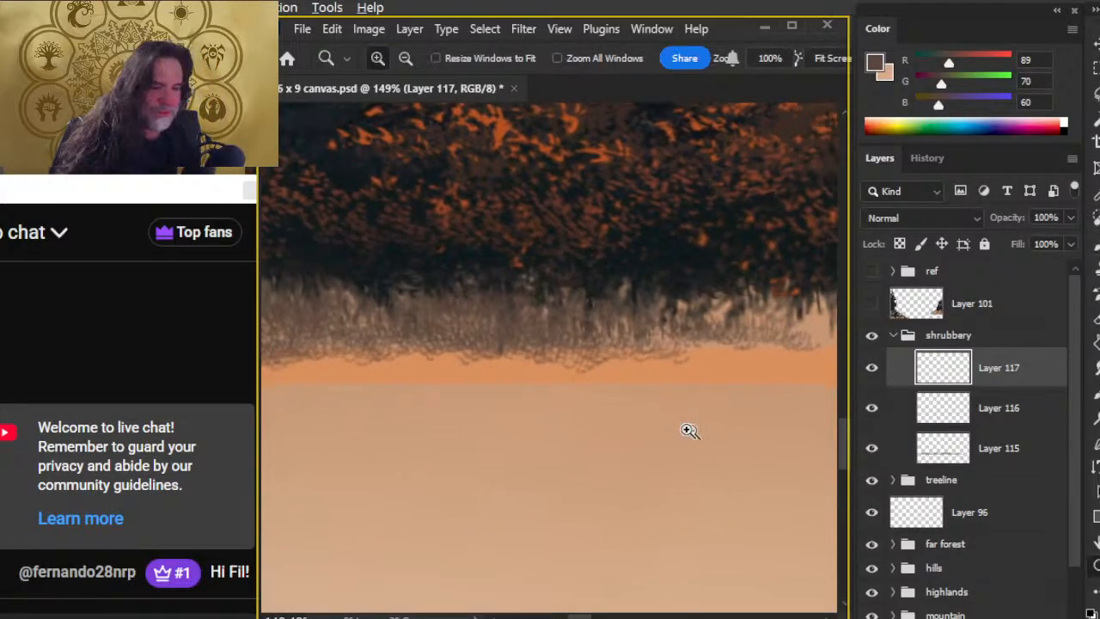
{"action": "left_click_drag", "start_coordinate": [688, 429], "coordinate": [603, 405]}
{"action": "left_click_drag", "start_coordinate": [661, 444], "coordinate": [751, 435]}
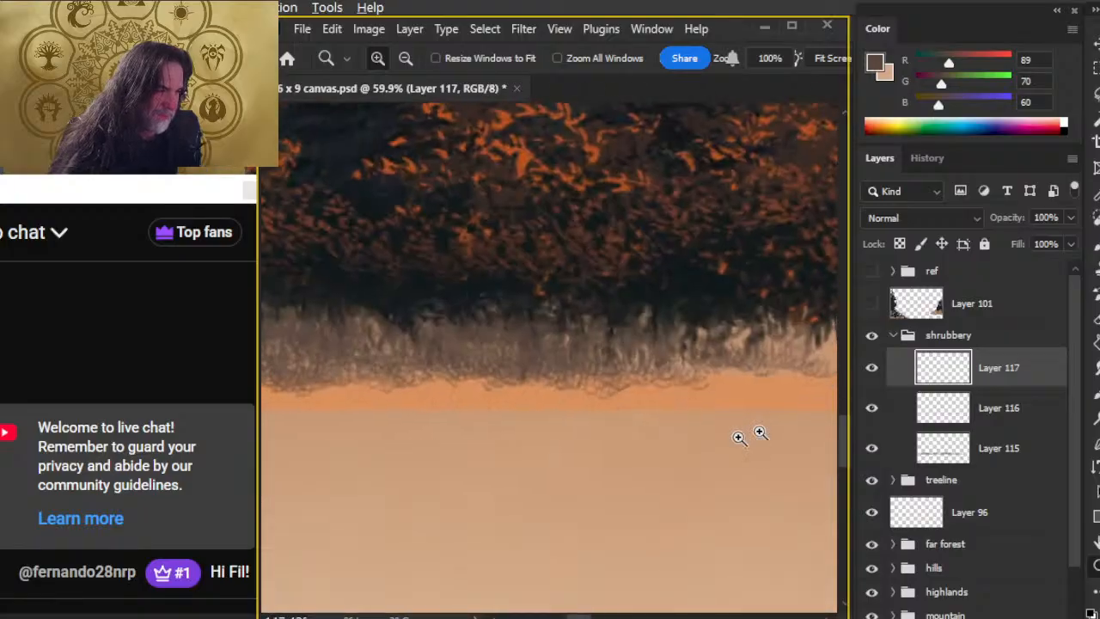
{"action": "key", "text": "b"}
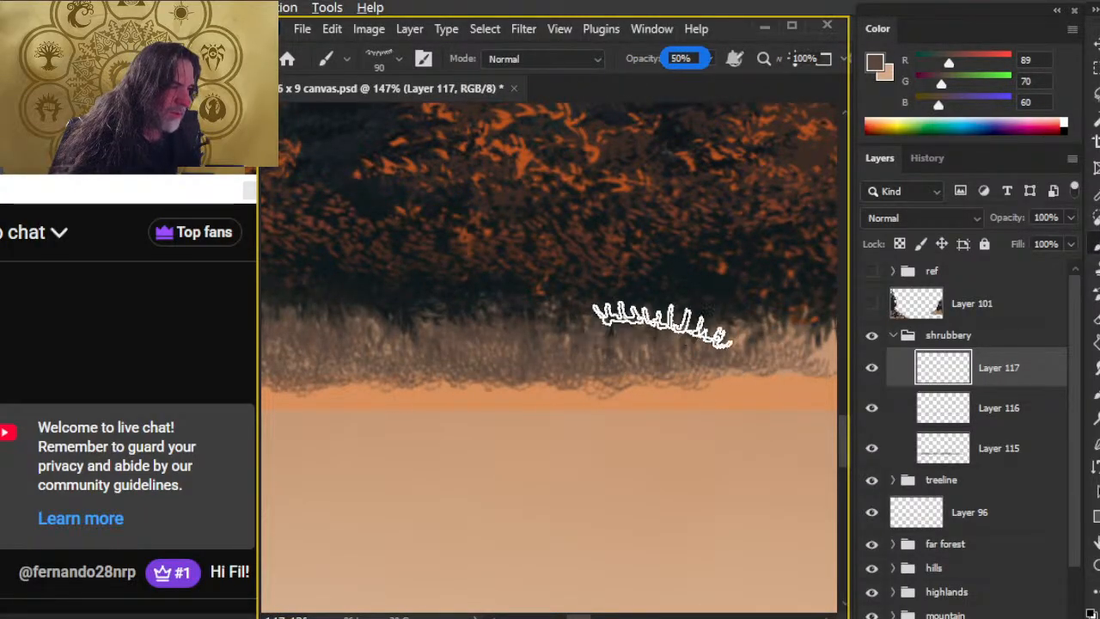
{"action": "key", "text": "e"}
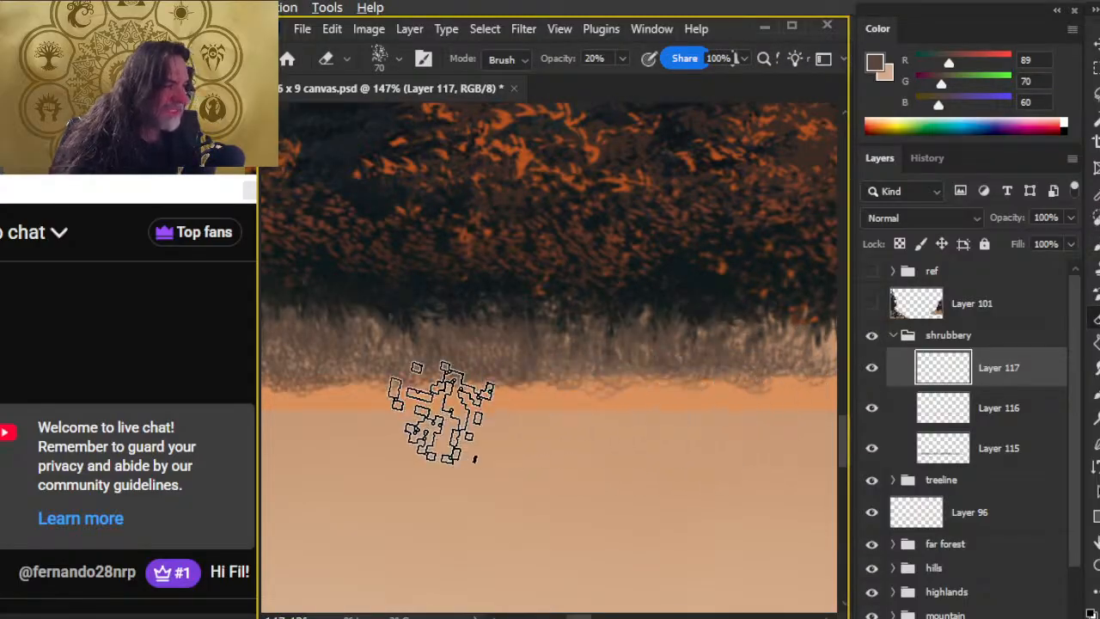
Continue the grass rightward past the hanging dark shrubs at 50% opacity, softening its lower edge with the eraser at 20%
{"action": "left_click_drag", "start_coordinate": [663, 503], "coordinate": [425, 509]}
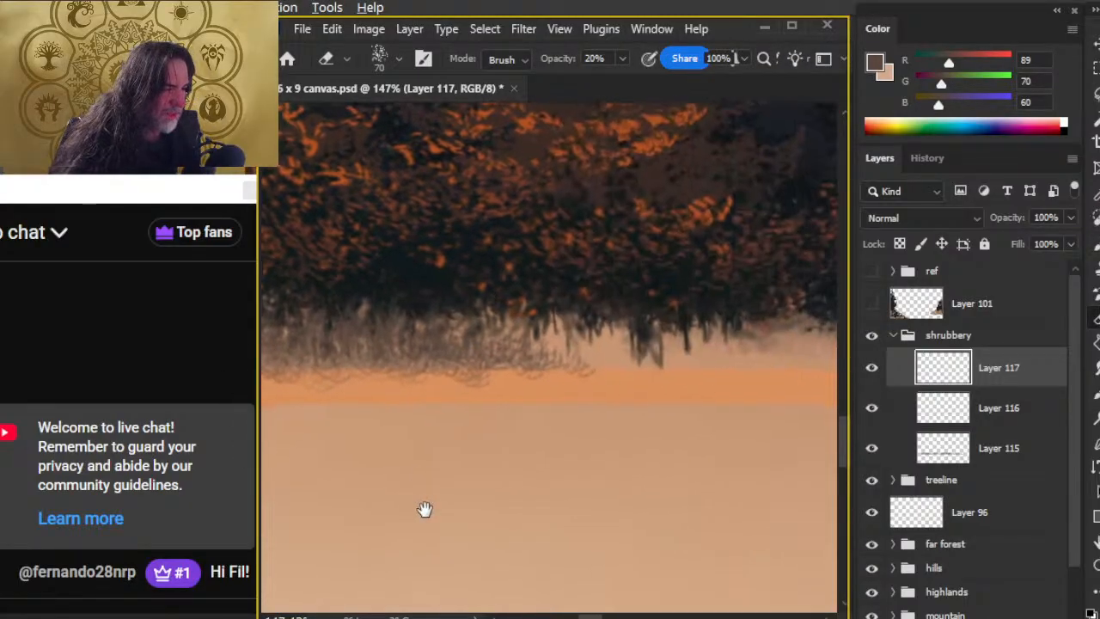
{"action": "key", "text": "b"}
{"action": "key", "text": "5"}
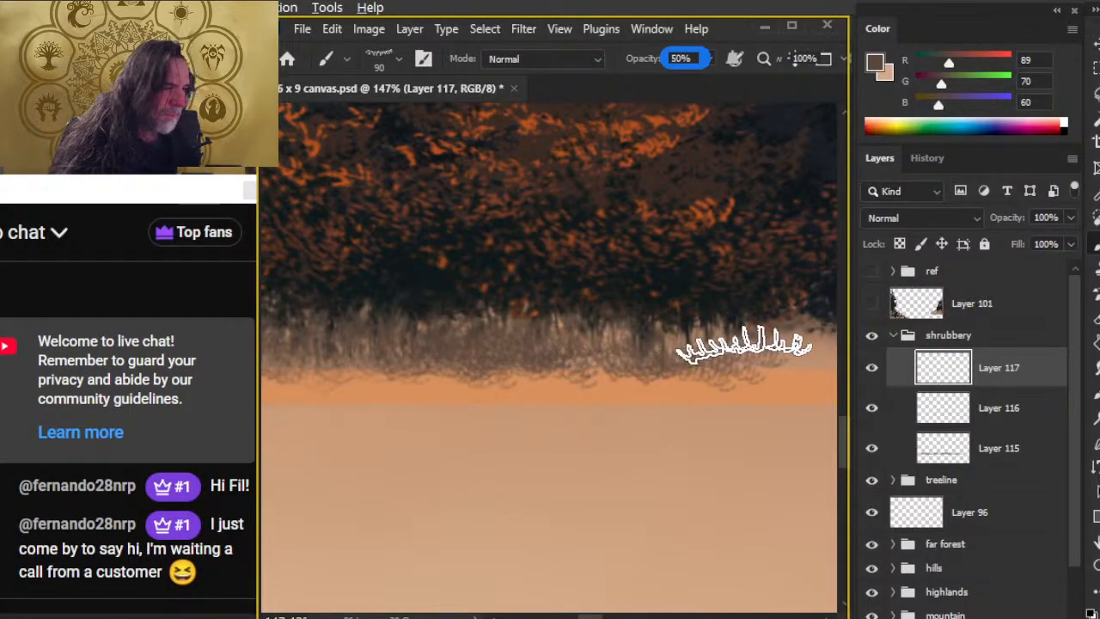
{"action": "mouse_move", "coordinate": [700, 381]}
{"action": "left_mouse_down"}
{"action": "mouse_move", "coordinate": [387, 422]}
{"action": "mouse_move", "coordinate": [553, 439]}
{"action": "mouse_move", "coordinate": [430, 449]}
{"action": "left_mouse_up"}
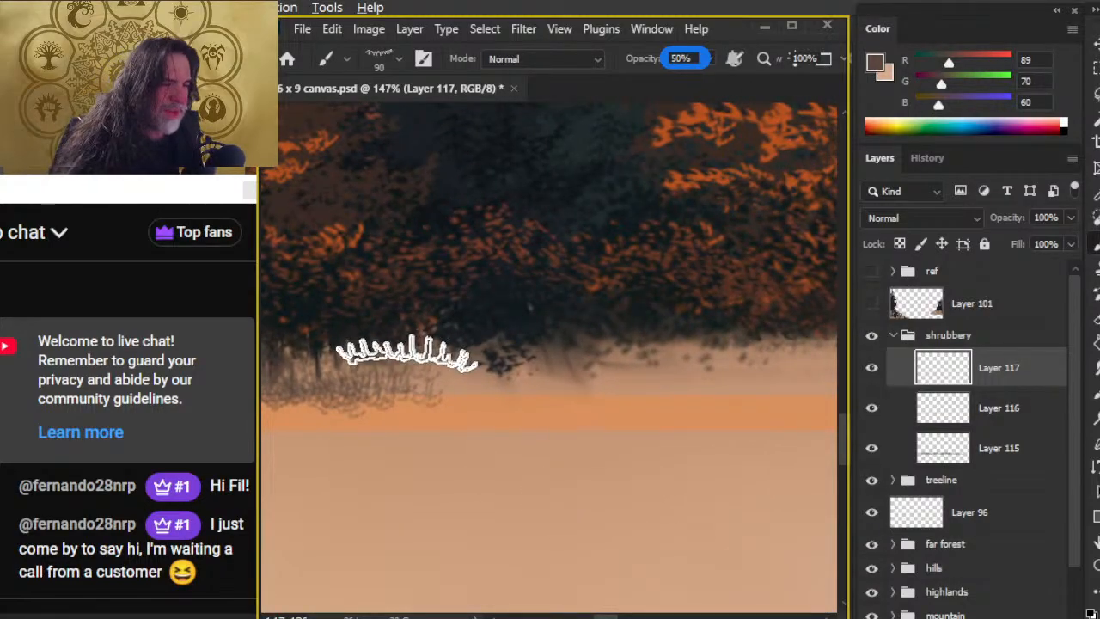
{"action": "mouse_move", "coordinate": [588, 366]}
{"action": "left_mouse_down"}
{"action": "mouse_move", "coordinate": [430, 387]}
{"action": "mouse_move", "coordinate": [659, 375]}
{"action": "mouse_move", "coordinate": [553, 356]}
{"action": "mouse_move", "coordinate": [629, 351]}
{"action": "mouse_move", "coordinate": [737, 364]}
{"action": "mouse_move", "coordinate": [651, 387]}
{"action": "mouse_move", "coordinate": [658, 399]}
{"action": "mouse_move", "coordinate": [528, 397]}
{"action": "mouse_move", "coordinate": [740, 391]}
{"action": "left_mouse_up"}
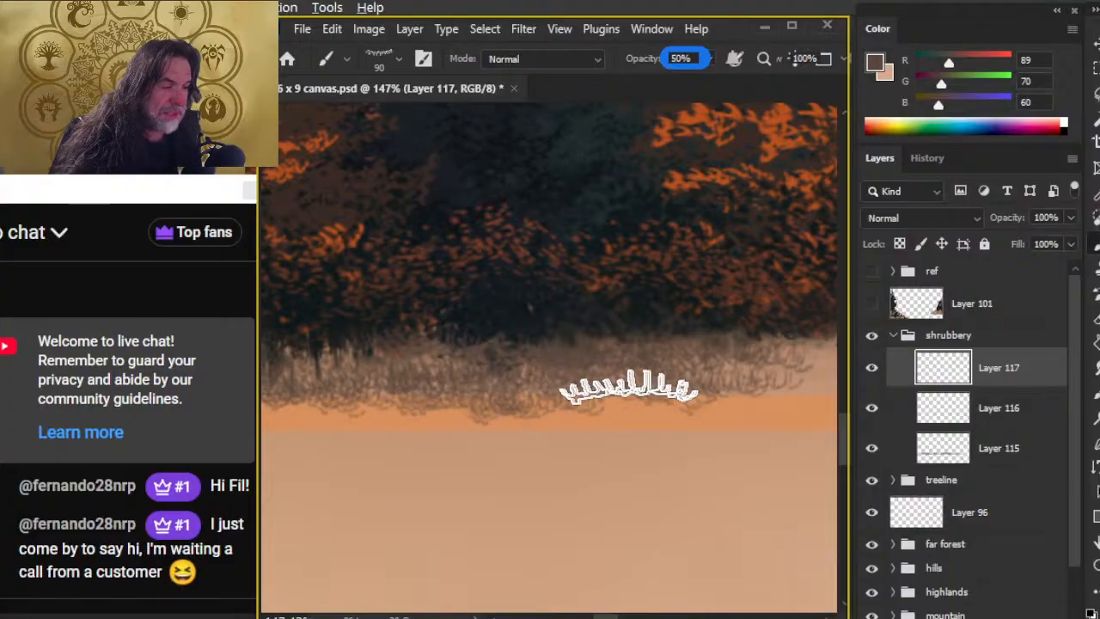
{"action": "key", "text": "e"}
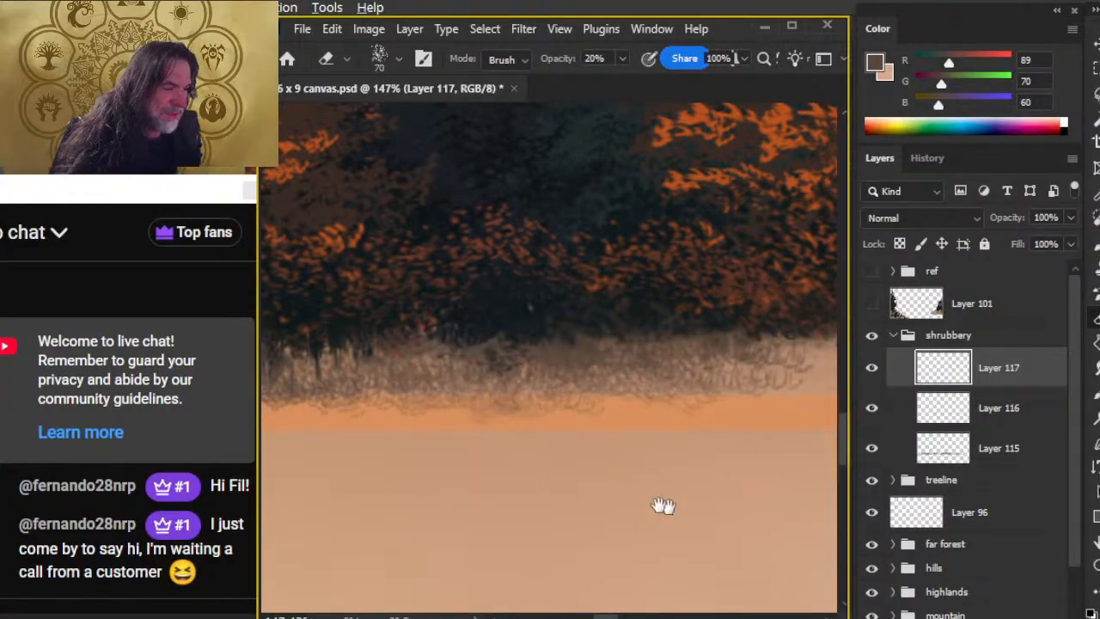
Carry the grass up to the overhanging orange-brown bush at 50% opacity, fading its lower edge with the eraser at 20%
{"action": "left_click_drag", "start_coordinate": [675, 508], "coordinate": [417, 474]}
{"action": "key", "text": "b"}
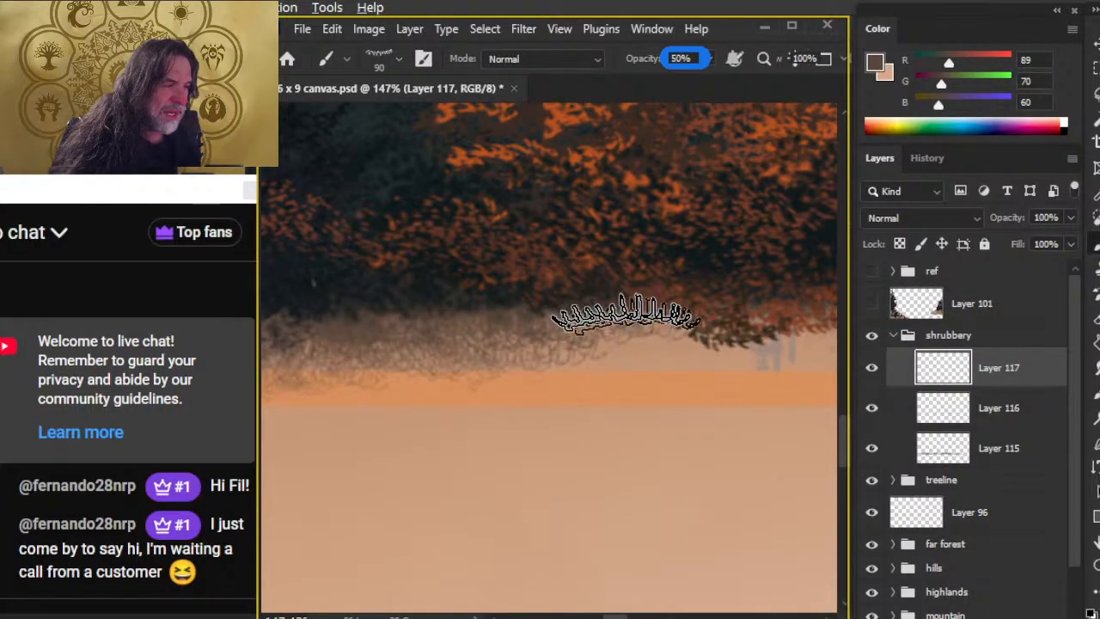
{"action": "key", "text": "e"}
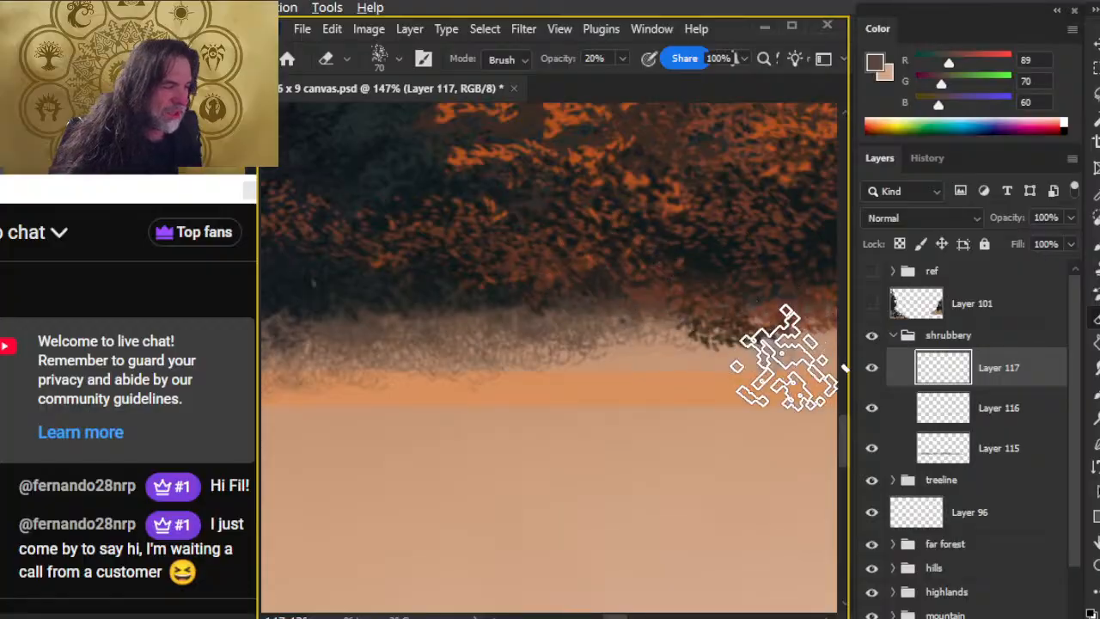
{"action": "key", "text": "b"}
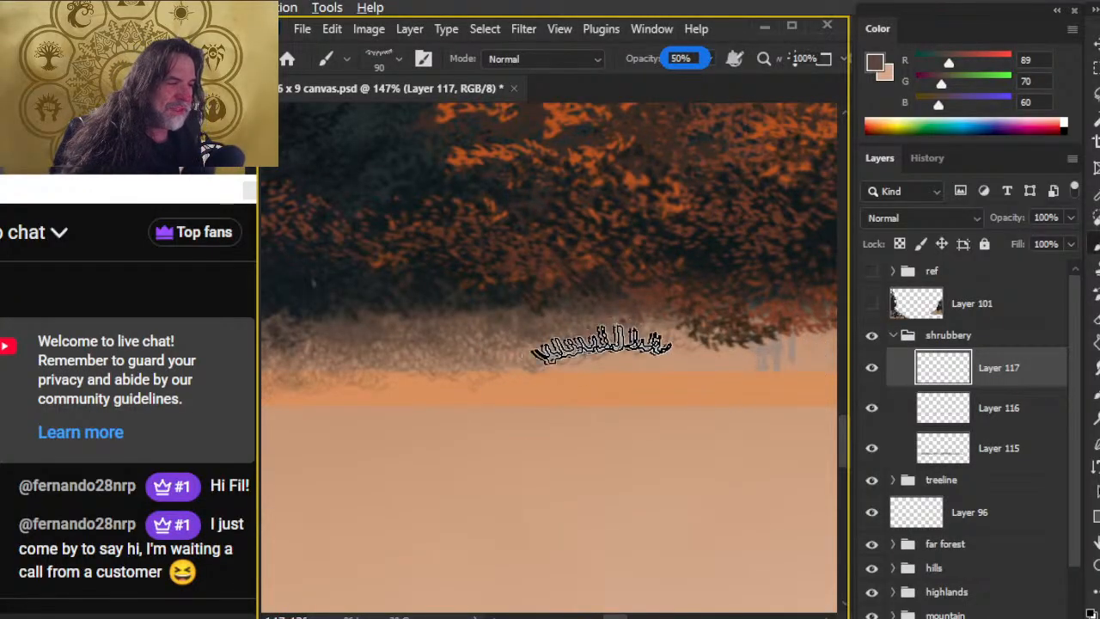
{"action": "mouse_move", "coordinate": [658, 430]}
{"action": "left_mouse_down"}
{"action": "mouse_move", "coordinate": [605, 418]}
{"action": "mouse_move", "coordinate": [577, 388]}
{"action": "left_mouse_up"}
{"action": "key", "text": "e"}
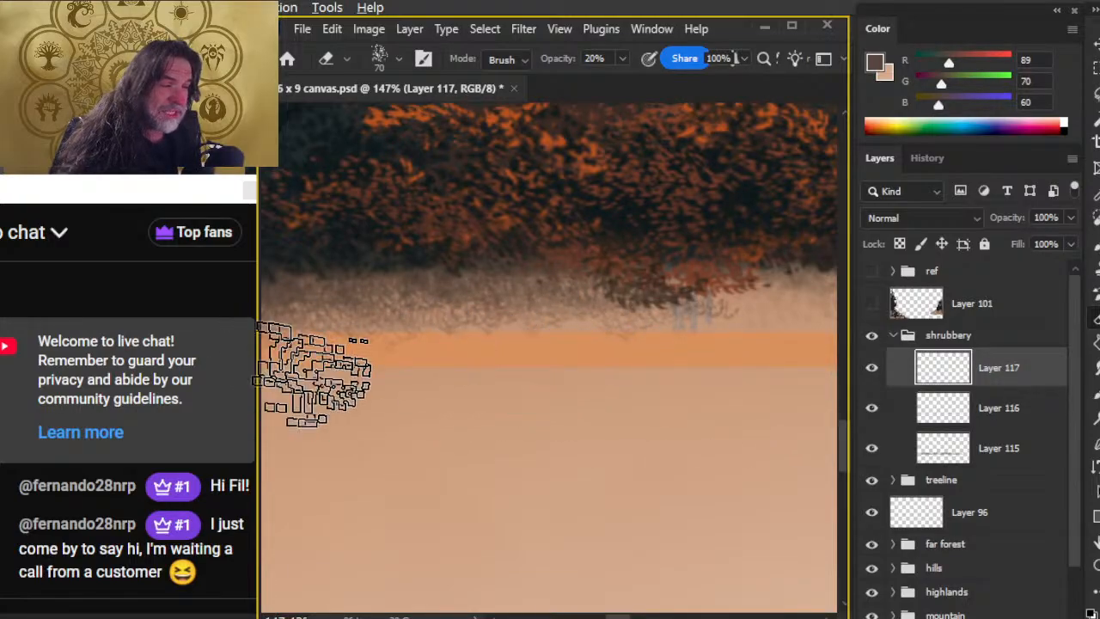
{"action": "key", "text": "b"}
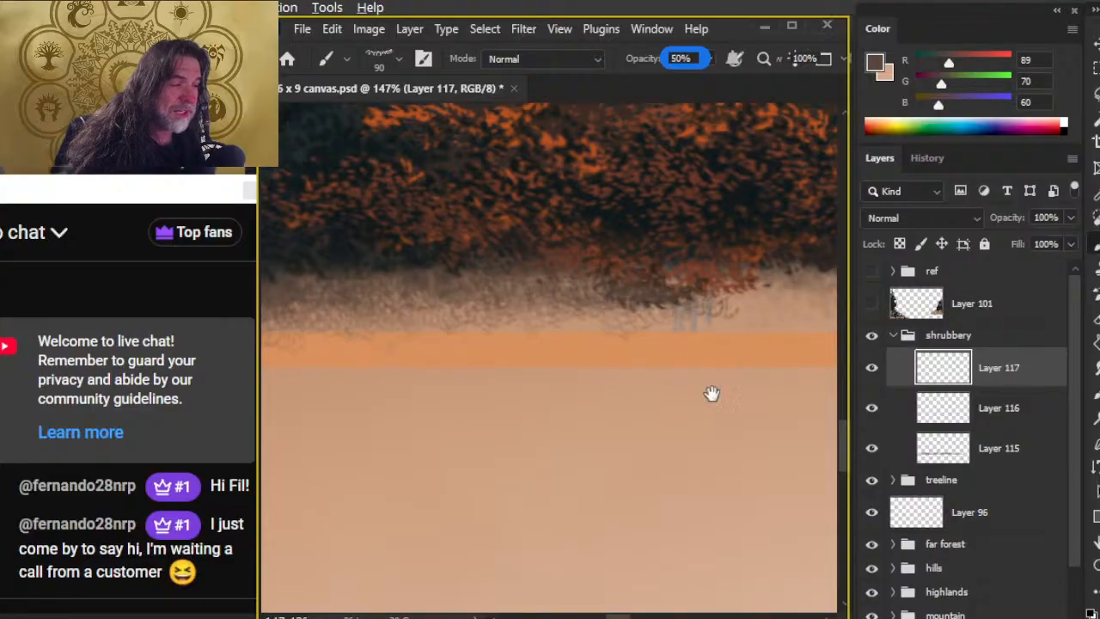
Soften the lower edge of the grass strip leftward to the dark shrubs by the sandy bank, using the eraser at 20% opacity
{"action": "left_click_drag", "start_coordinate": [713, 393], "coordinate": [522, 418]}
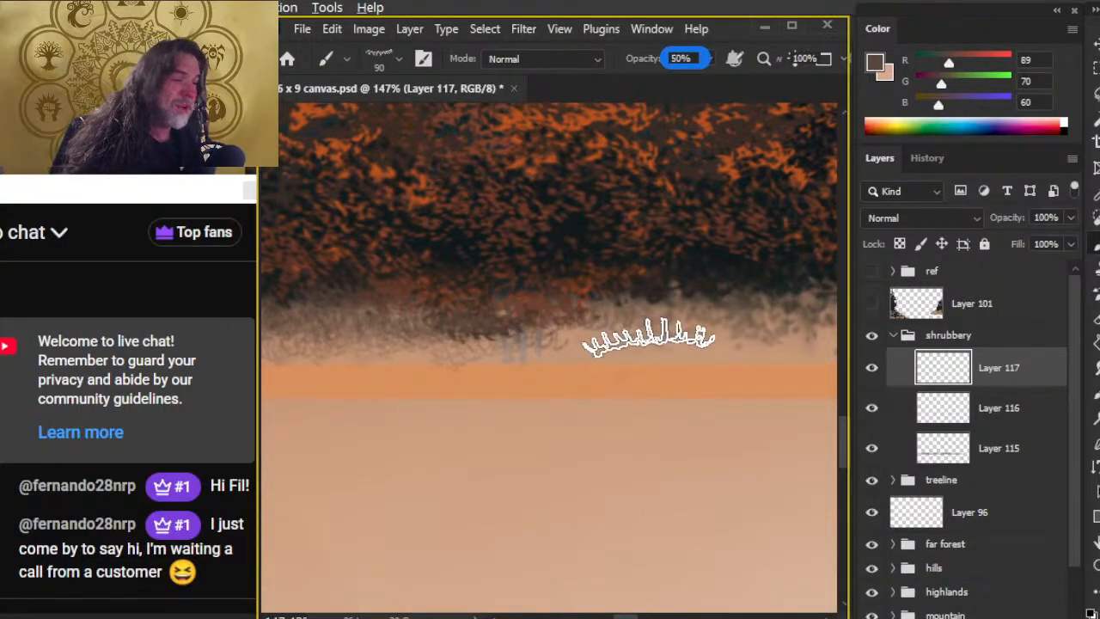
{"action": "key", "text": "e"}
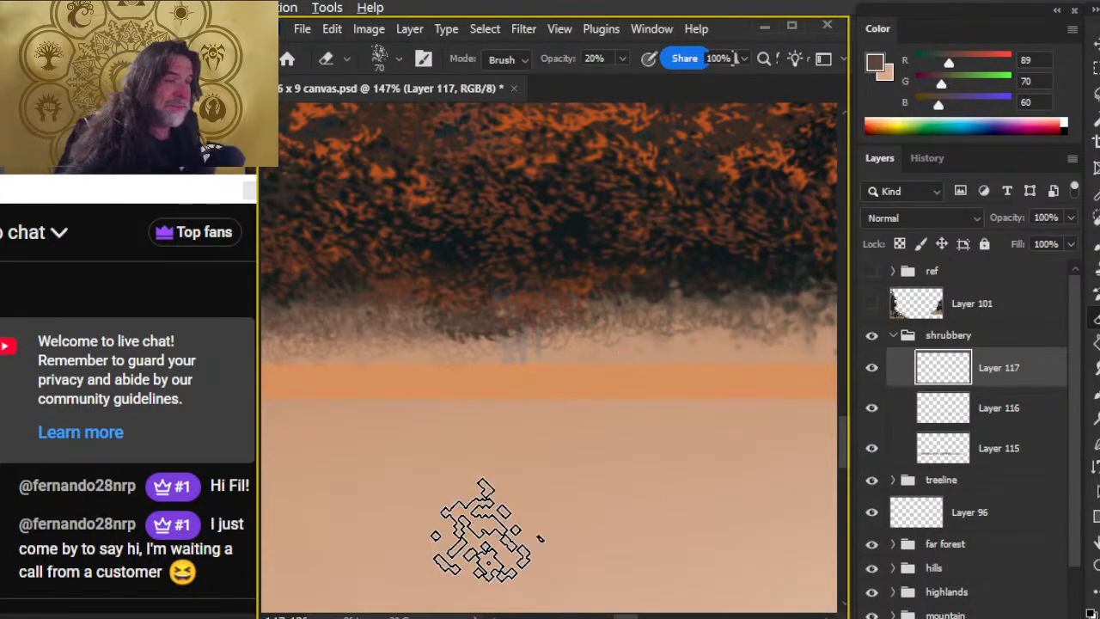
{"action": "left_click_drag", "start_coordinate": [534, 475], "coordinate": [756, 456]}
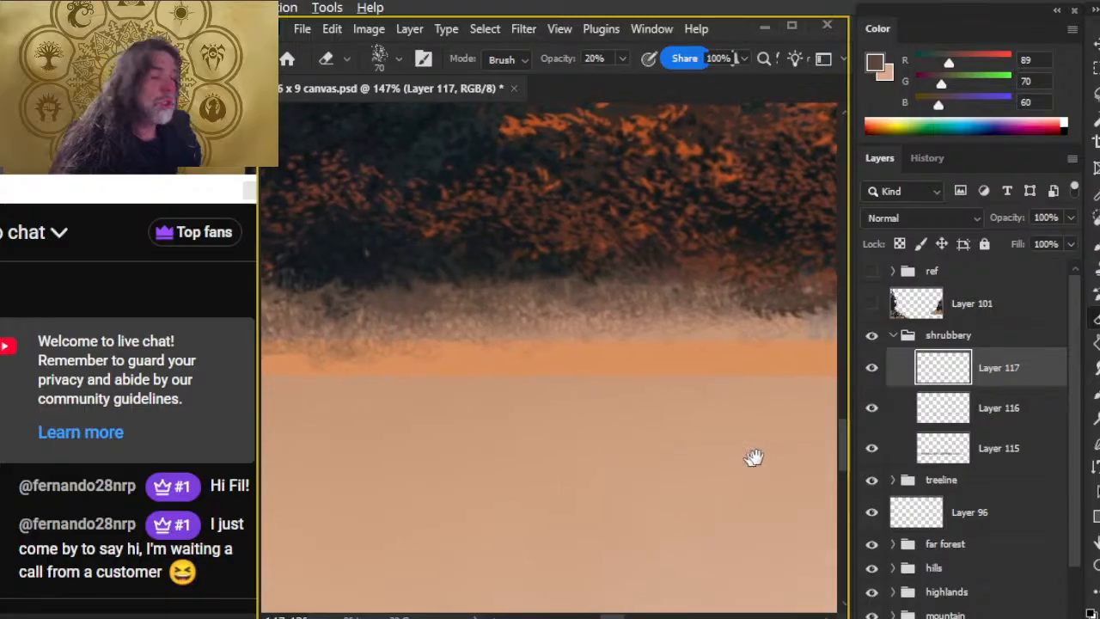
{"action": "key", "text": "z"}
{"action": "left_click_drag", "start_coordinate": [579, 507], "coordinate": [493, 511]}
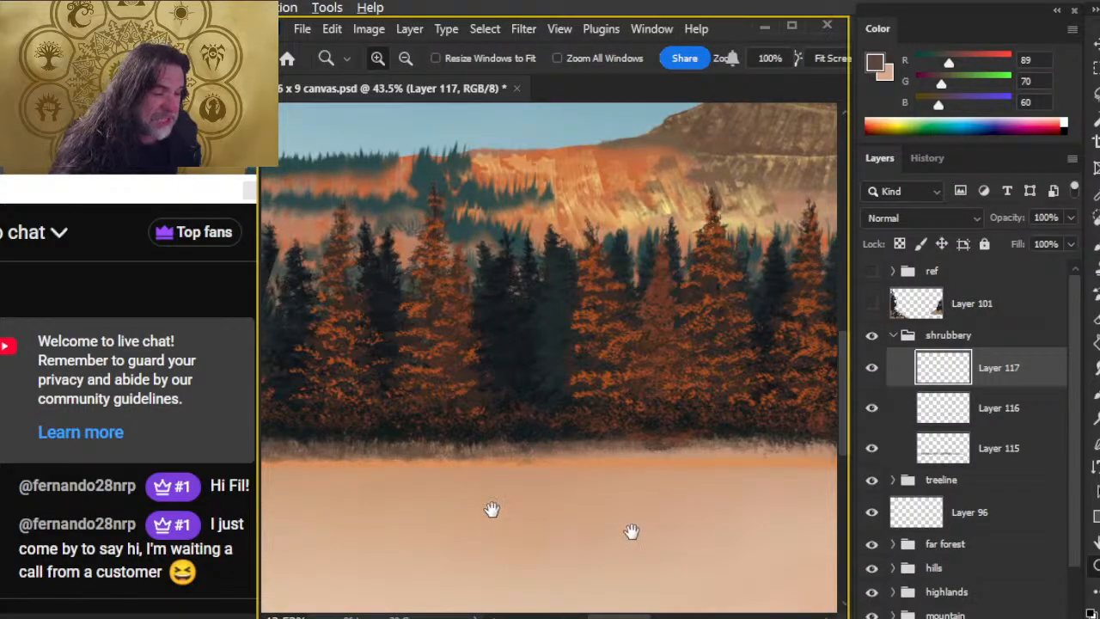
{"action": "left_click_drag", "start_coordinate": [632, 531], "coordinate": [688, 472]}
{"action": "left_click_drag", "start_coordinate": [398, 418], "coordinate": [590, 438]}
{"action": "key", "text": "e"}
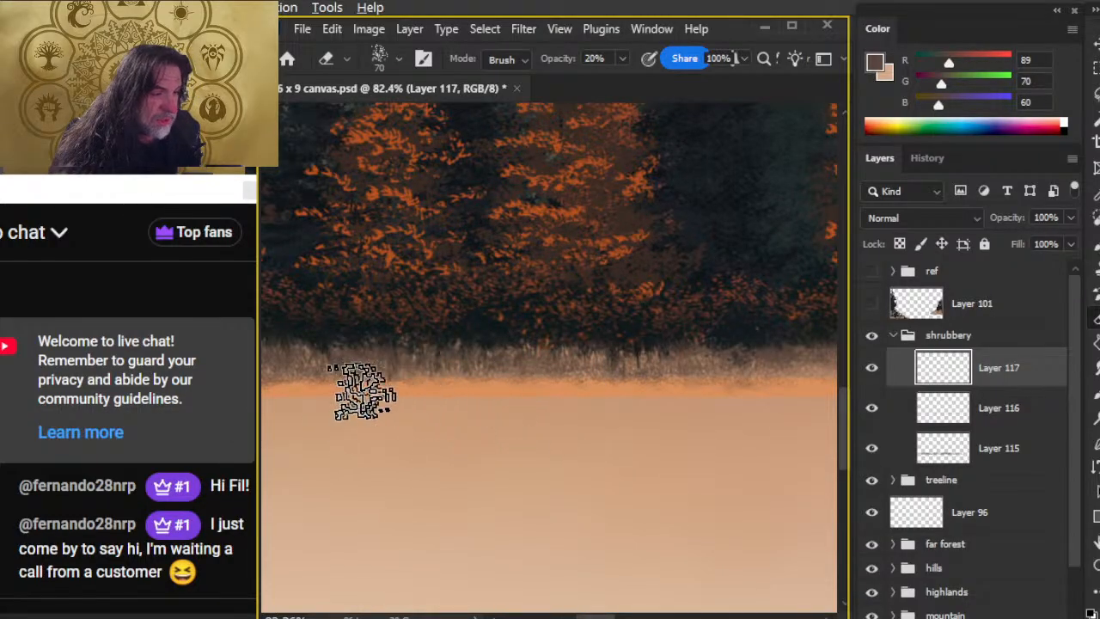
{"action": "left_click_drag", "start_coordinate": [633, 450], "coordinate": [601, 425]}
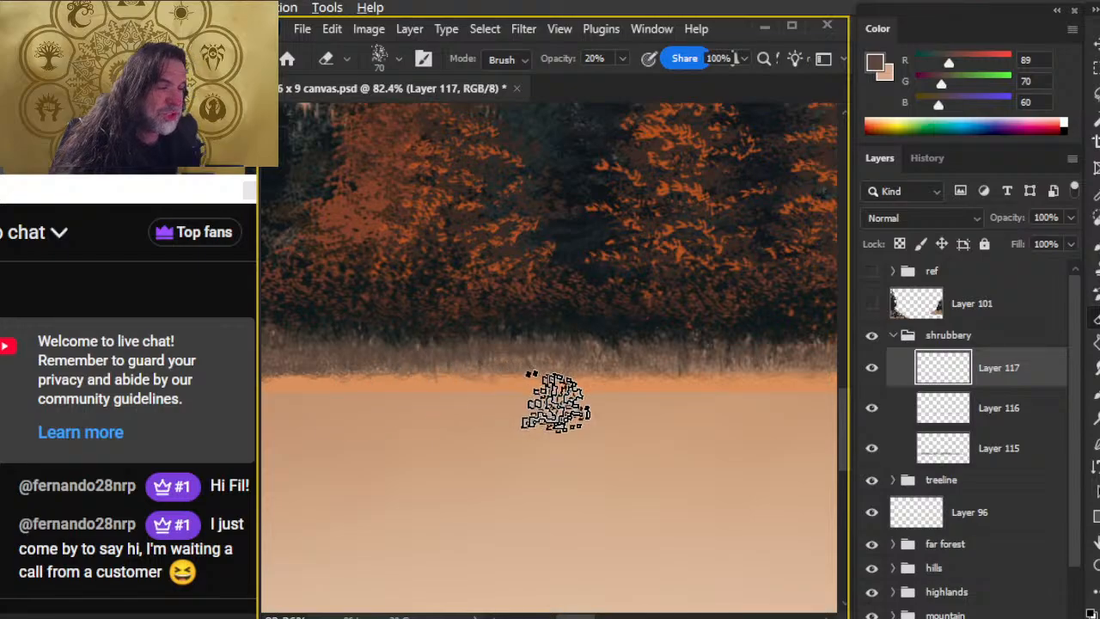
{"action": "left_click_drag", "start_coordinate": [516, 468], "coordinate": [598, 427]}
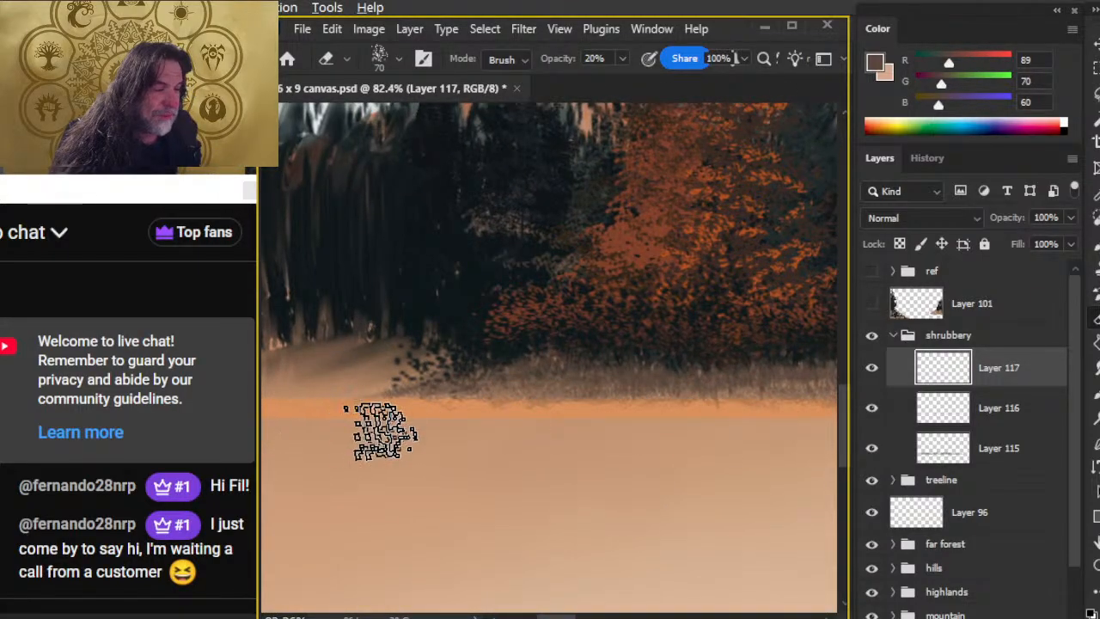
Extend the grass past the dark shrubs onto the sandy bank at 50% opacity, blending it with the eraser at 20%
{"action": "key", "text": "b"}
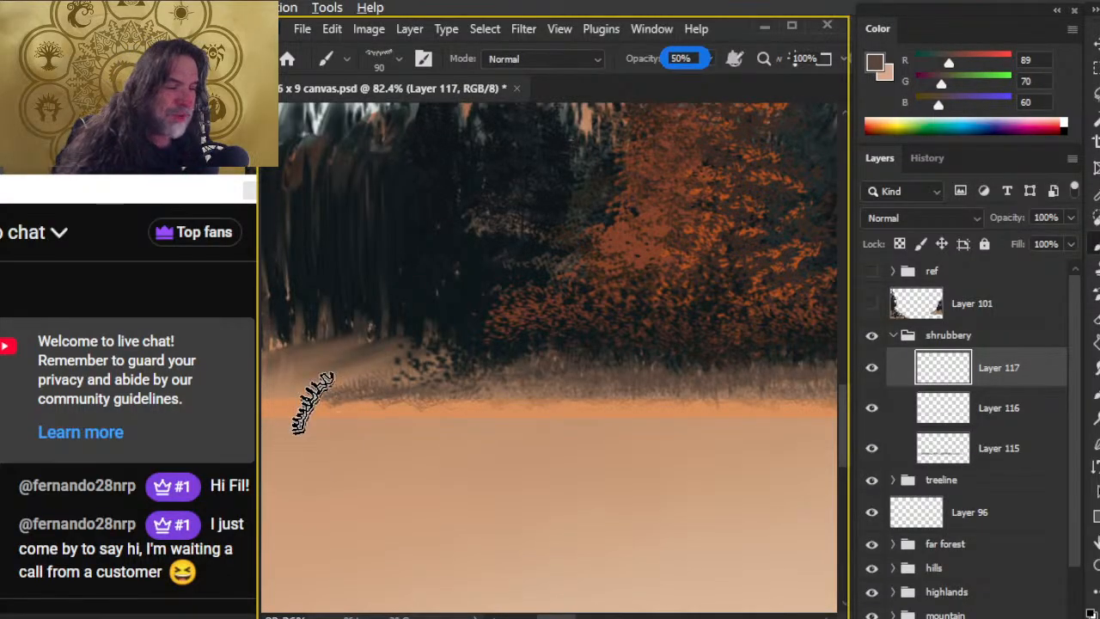
{"action": "key", "text": "e"}
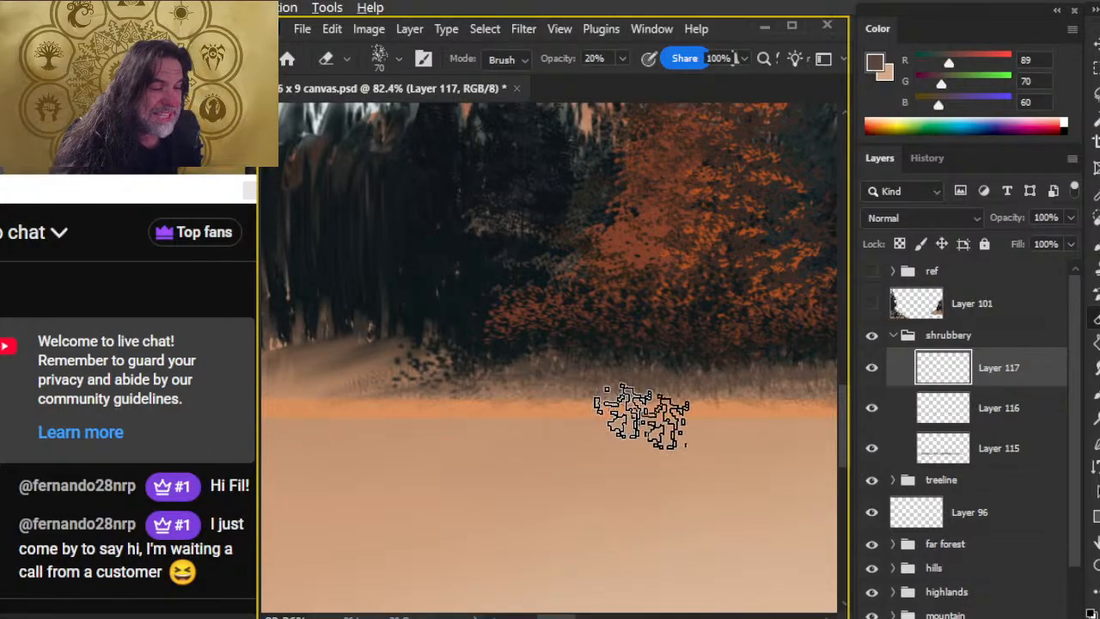
{"action": "mouse_move", "coordinate": [418, 498]}
{"action": "left_mouse_down"}
{"action": "mouse_move", "coordinate": [598, 499]}
{"action": "mouse_move", "coordinate": [584, 498]}
{"action": "left_mouse_up"}
{"action": "key", "text": "b"}
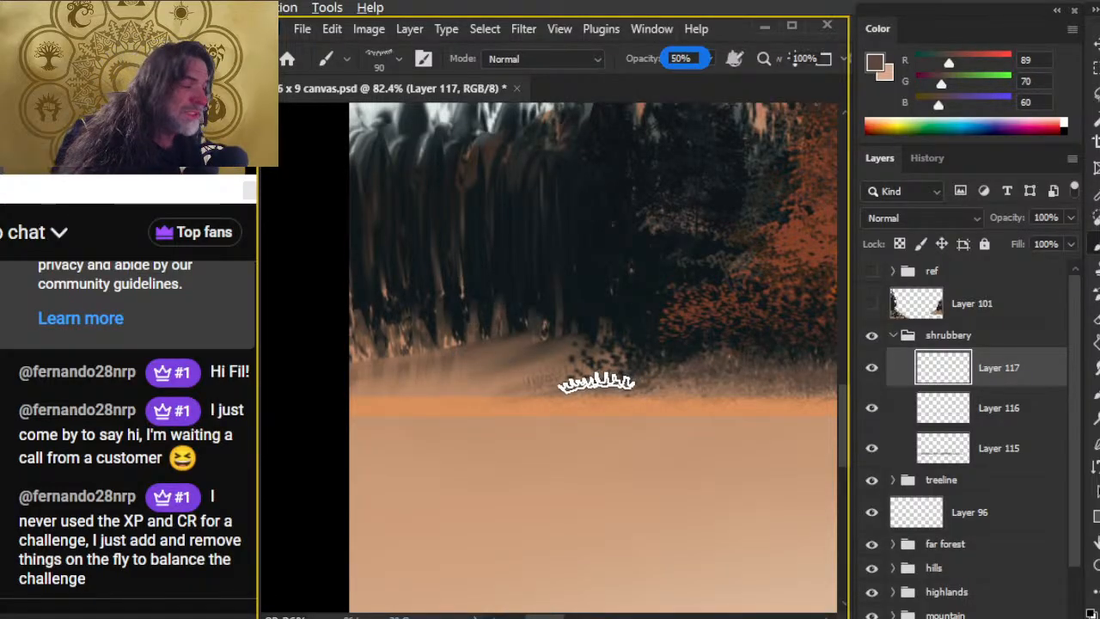
{"action": "key", "text": "e"}
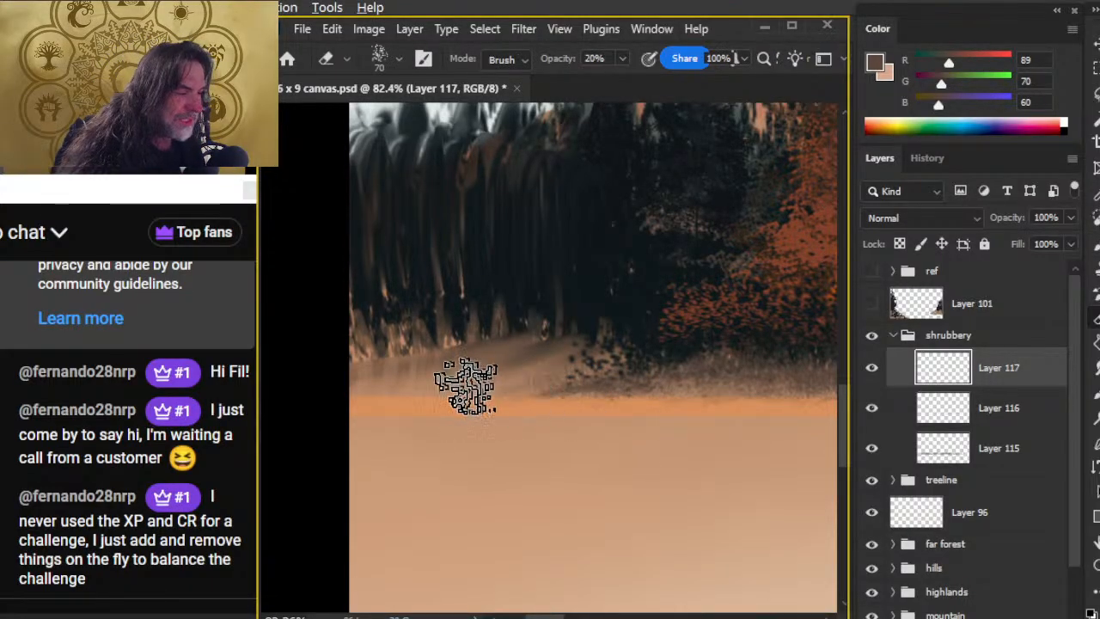
Fill in grass blades beneath the overhanging orange-brown bush at 50% opacity and fade their lower edge with the eraser at 20%
{"action": "key", "text": "b"}
{"action": "left_click_drag", "start_coordinate": [806, 451], "coordinate": [319, 449]}
{"action": "left_click_drag", "start_coordinate": [659, 472], "coordinate": [425, 464]}
{"action": "left_click_drag", "start_coordinate": [631, 434], "coordinate": [388, 459]}
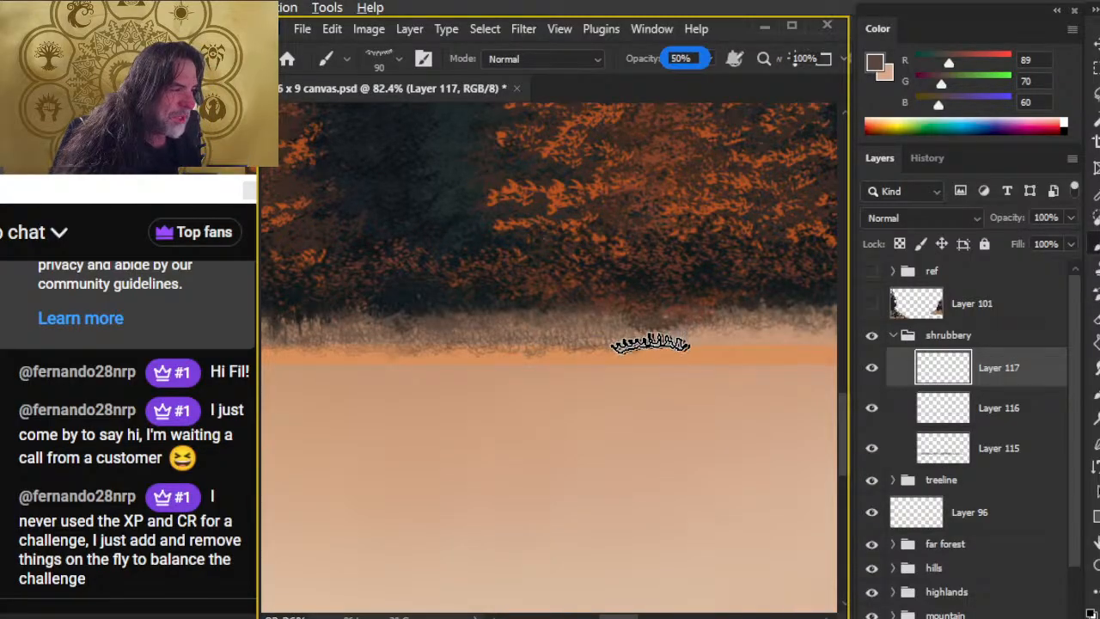
{"action": "key", "text": "e"}
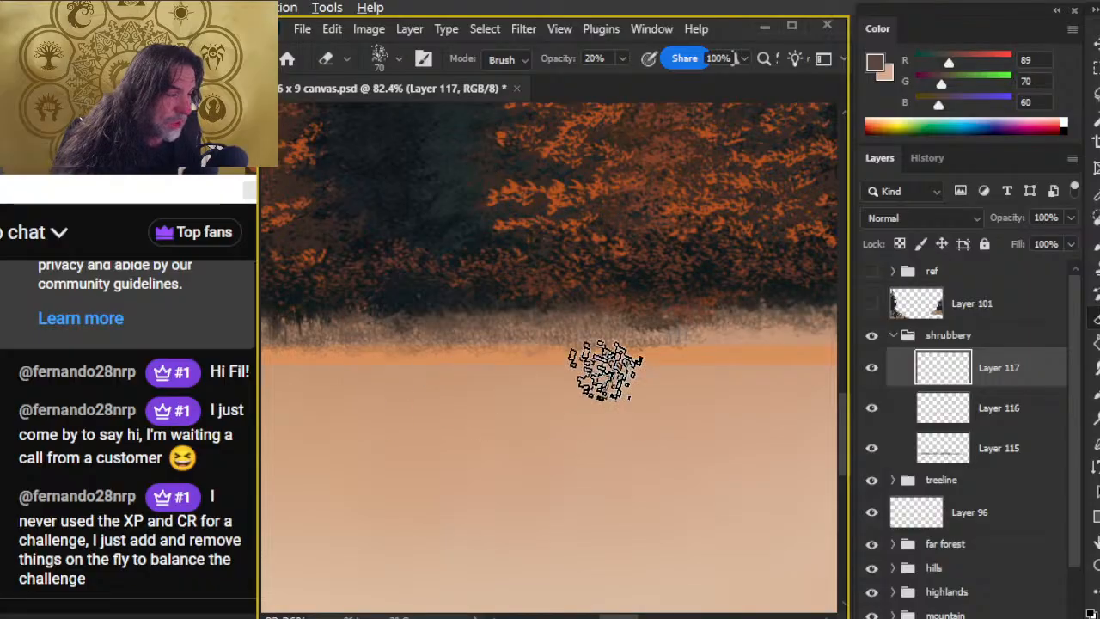
Continue the grass rightward from the overhanging bush below the orange trees at 50% opacity, softening it with the eraser at 20%
{"action": "left_click_drag", "start_coordinate": [730, 442], "coordinate": [534, 426]}
{"action": "key", "text": "b"}
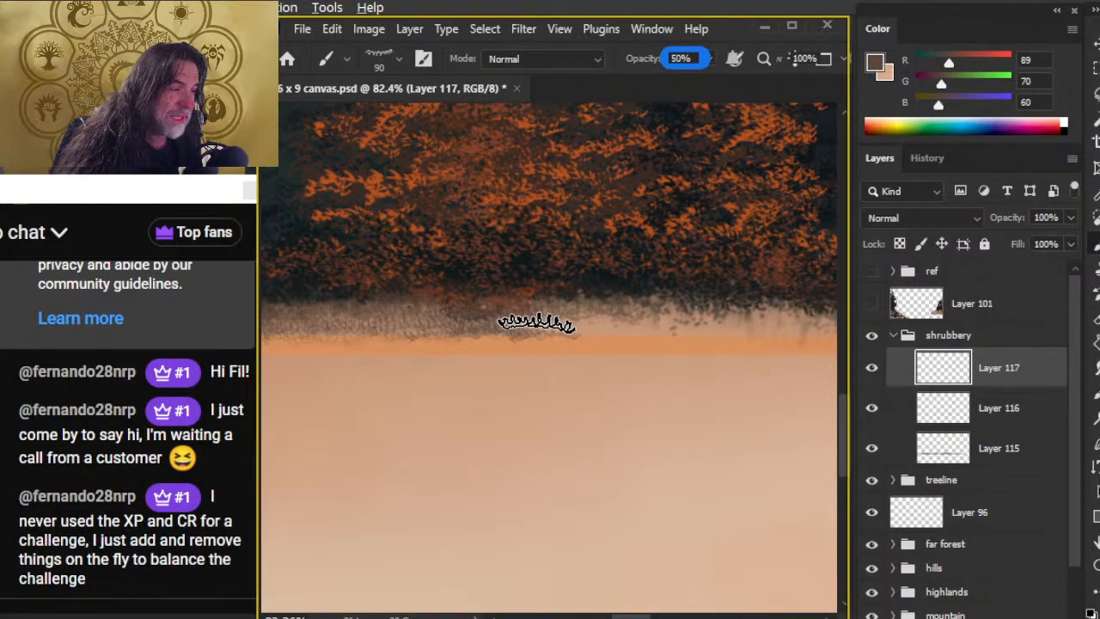
{"action": "key", "text": "e"}
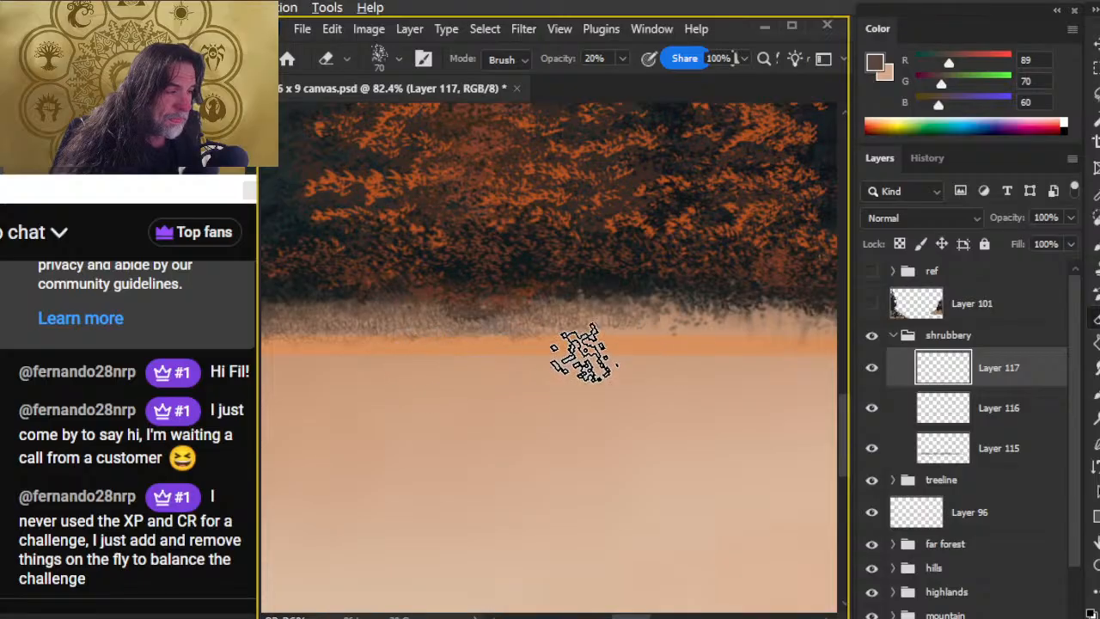
{"action": "left_click_drag", "start_coordinate": [644, 466], "coordinate": [482, 456]}
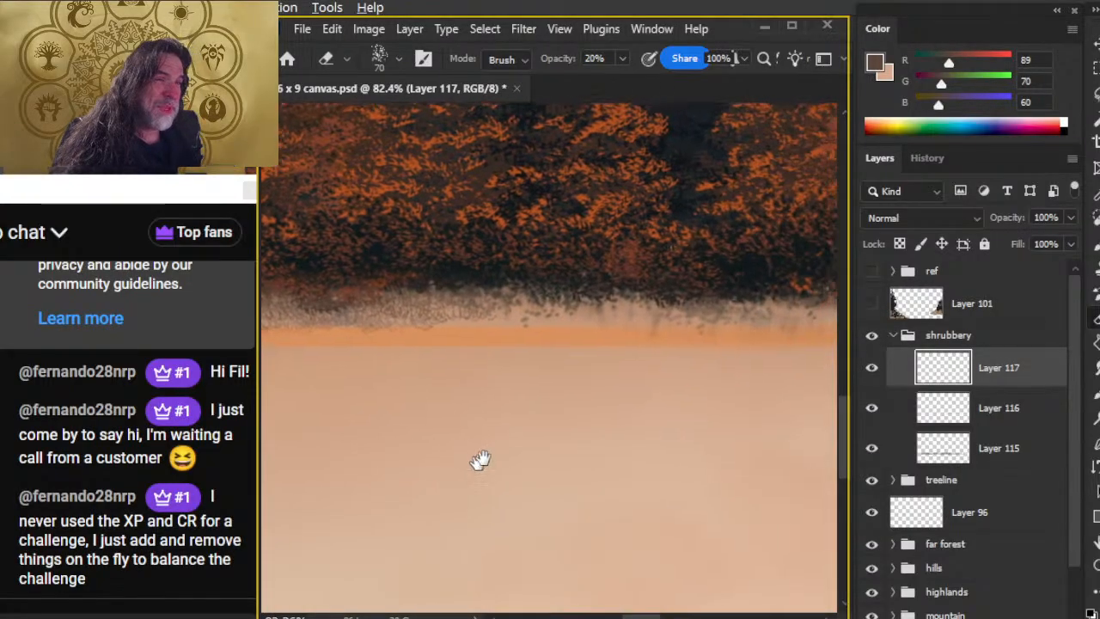
{"action": "key", "text": "b"}
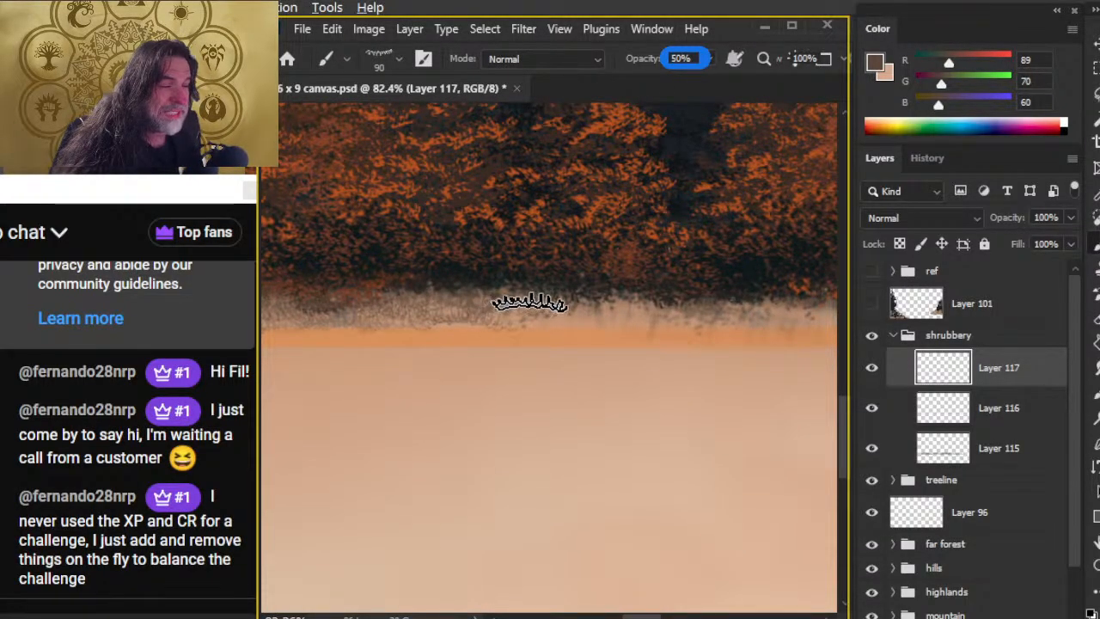
{"action": "key", "text": "e"}
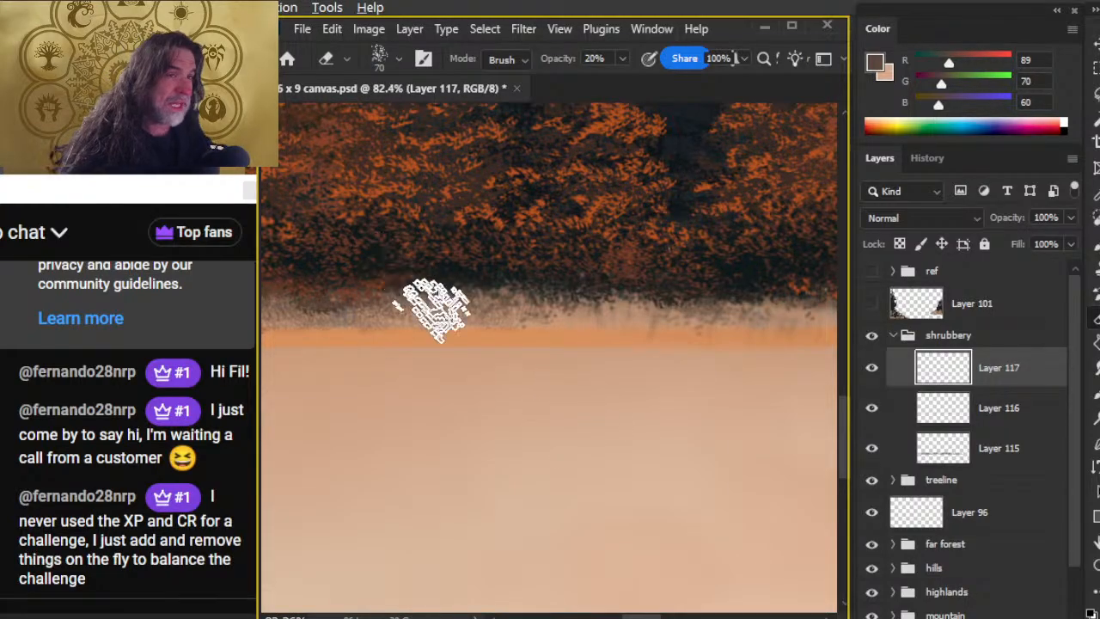
Thicken the grass over the scattered dark shrub marks at 50% opacity, alternating with 20% eraser passes to blend the blades
{"action": "key", "text": "b"}
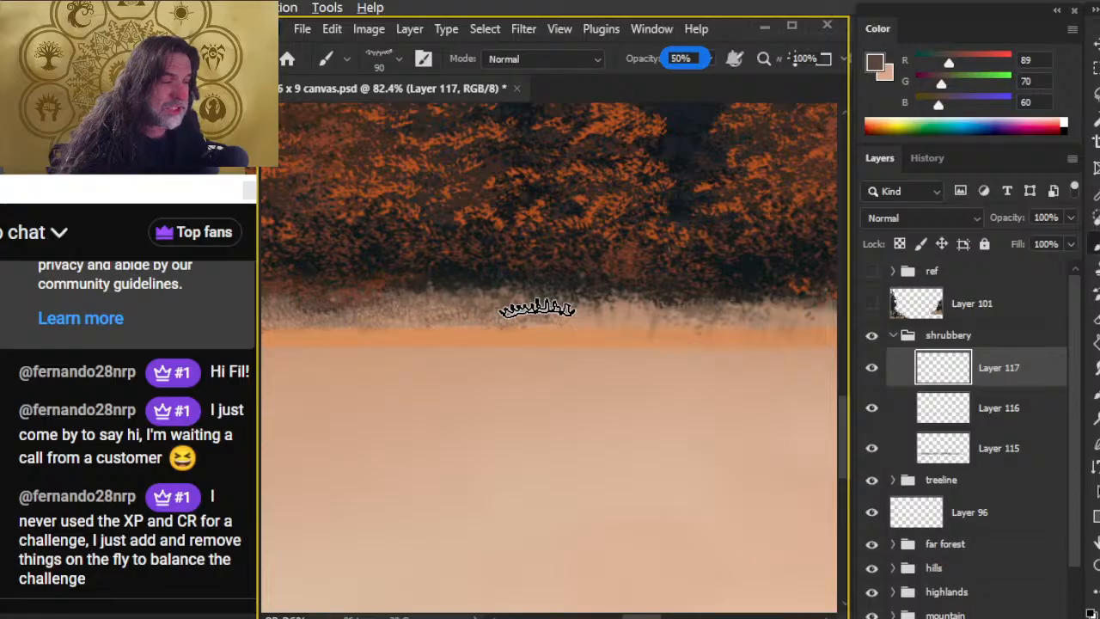
{"action": "key", "text": "e"}
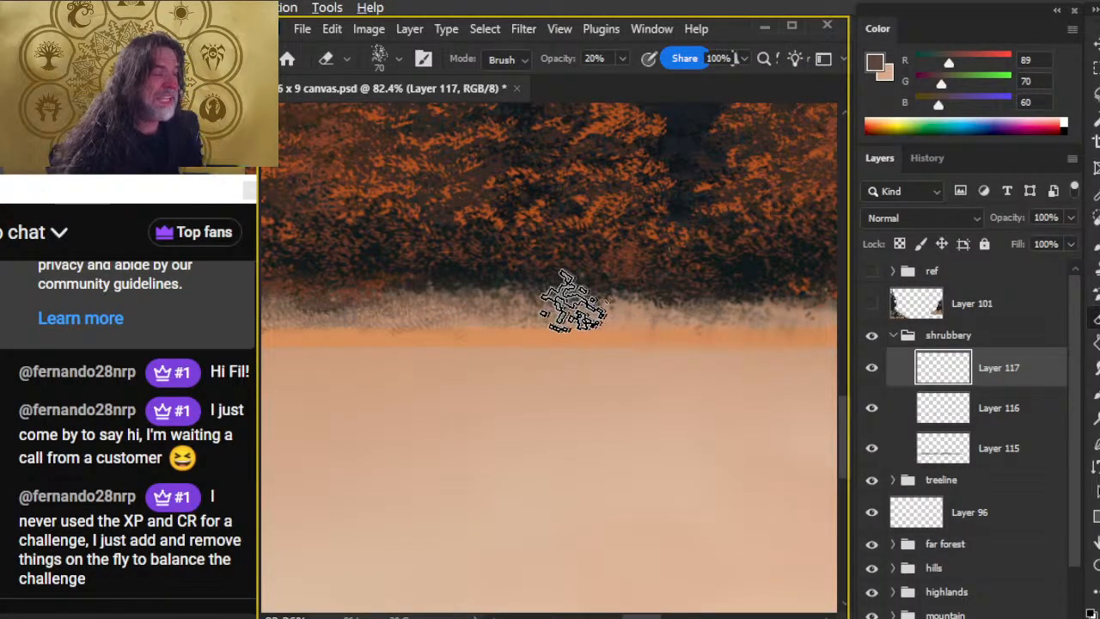
{"action": "key", "text": "b"}
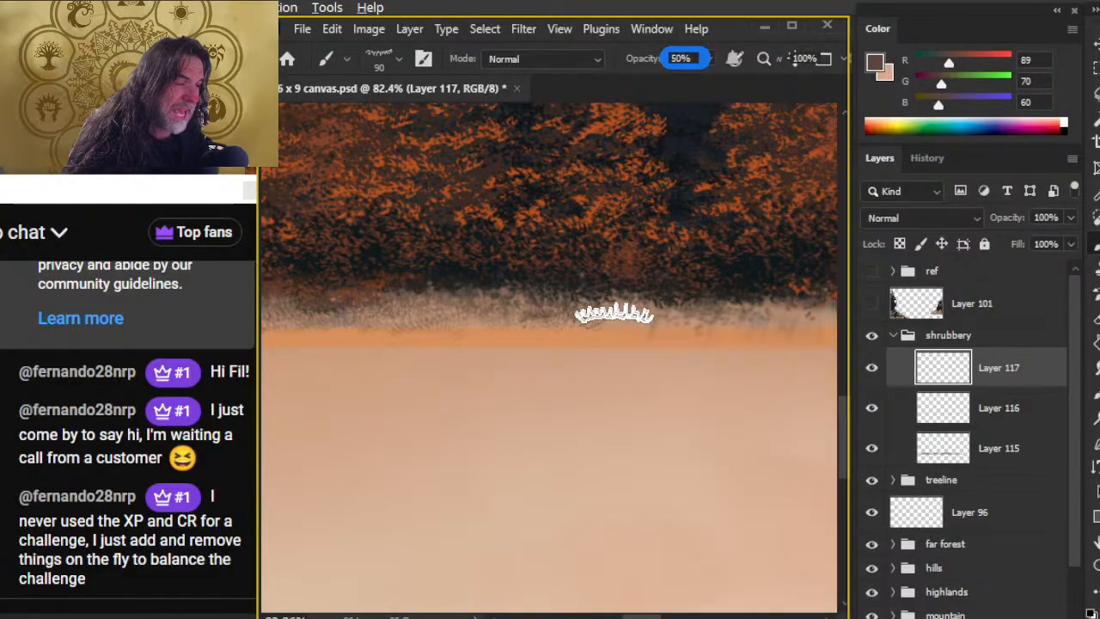
{"action": "key", "text": "e"}
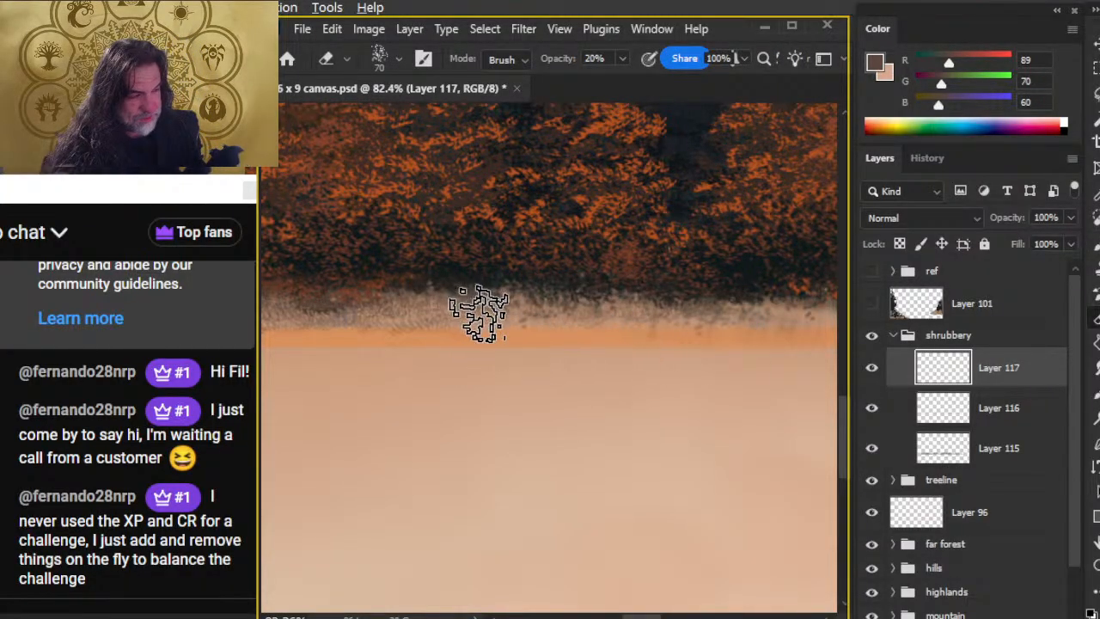
{"action": "key", "text": "b"}
{"action": "key", "text": "e"}
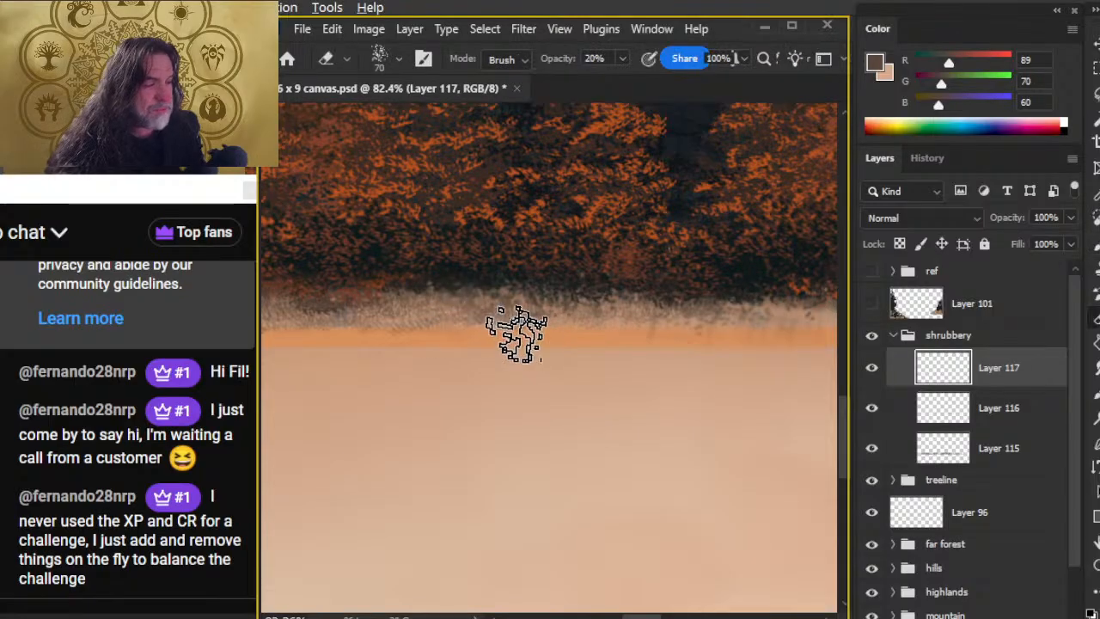
Carry the grass strip toward the teal shrub patch at 50% opacity and fade its lower edge with the eraser at 20%
{"action": "mouse_move", "coordinate": [584, 414]}
{"action": "left_mouse_down"}
{"action": "mouse_move", "coordinate": [588, 422]}
{"action": "mouse_move", "coordinate": [491, 368]}
{"action": "left_mouse_up"}
{"action": "key", "text": "b"}
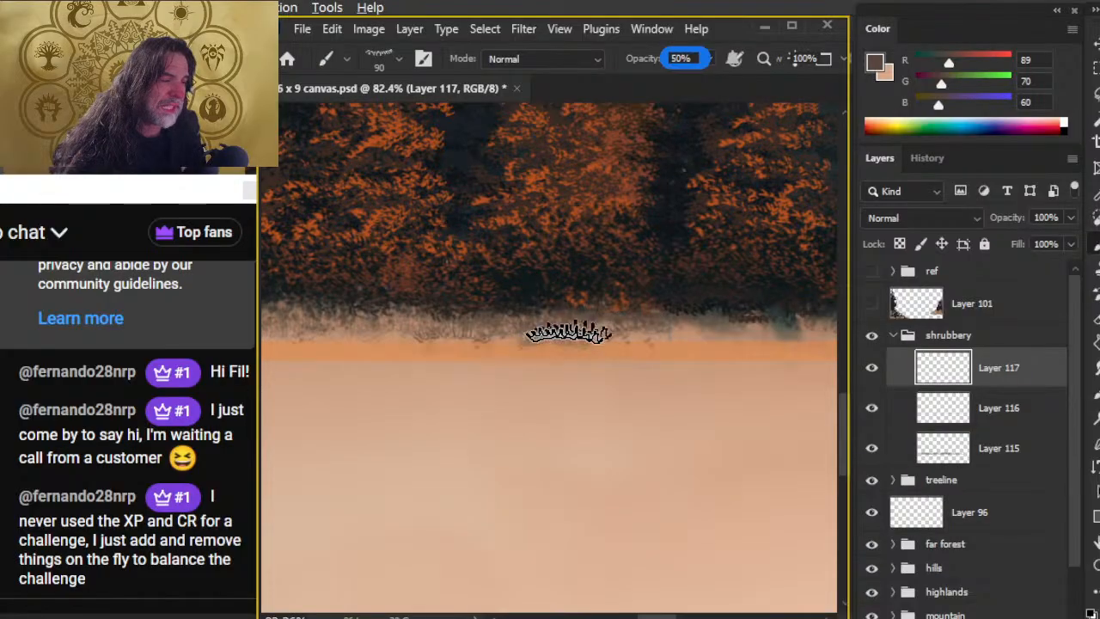
{"action": "key", "text": "e"}
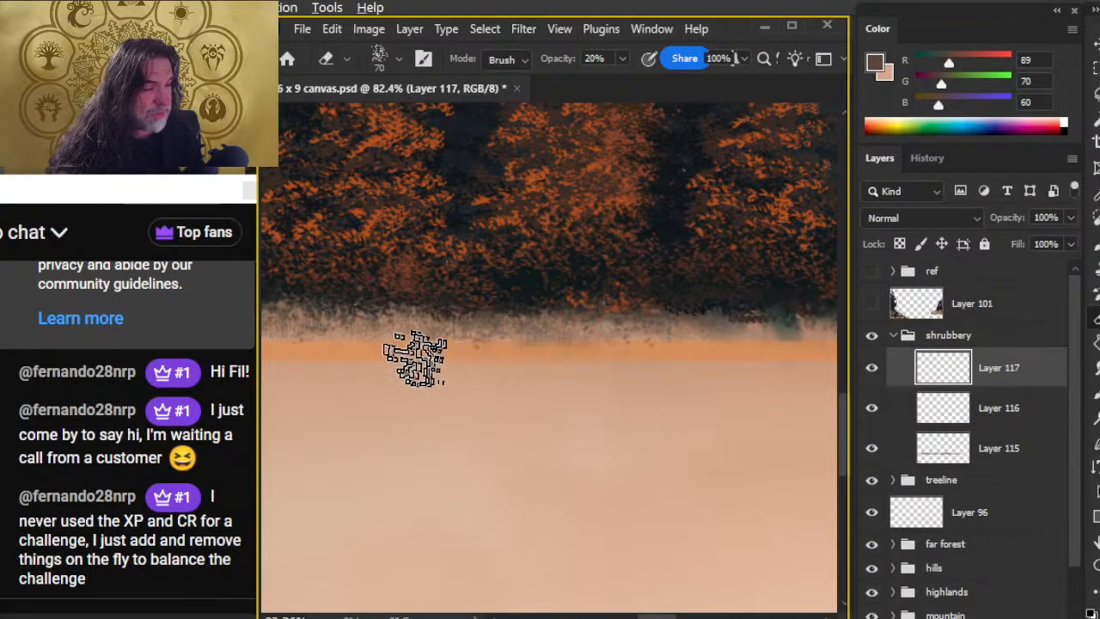
Touch up the shoreline grass beneath the orange trees in a wider view, with the brush at 50% and the eraser at 20% opacity
{"action": "key", "text": "z"}
{"action": "left_click_drag", "start_coordinate": [602, 435], "coordinate": [505, 433]}
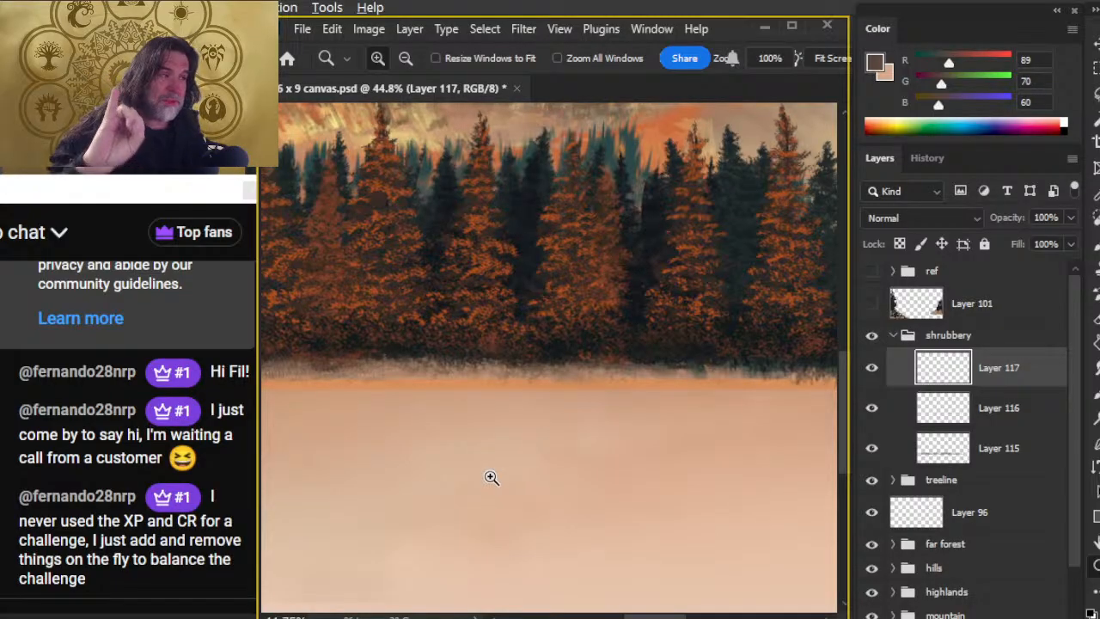
{"action": "key", "text": "b"}
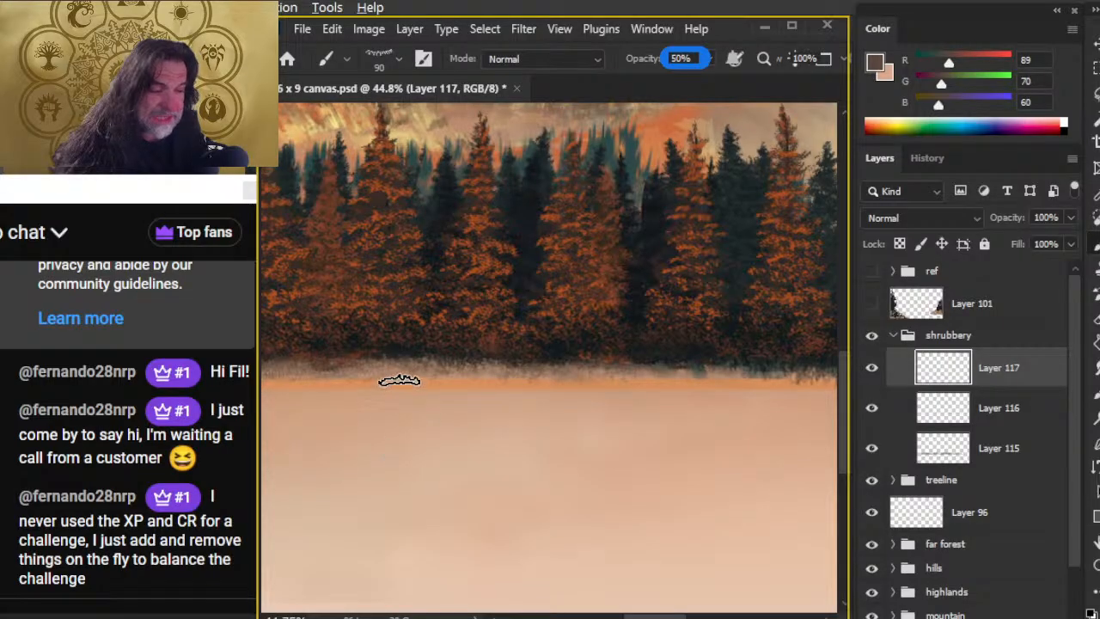
{"action": "key", "text": "e"}
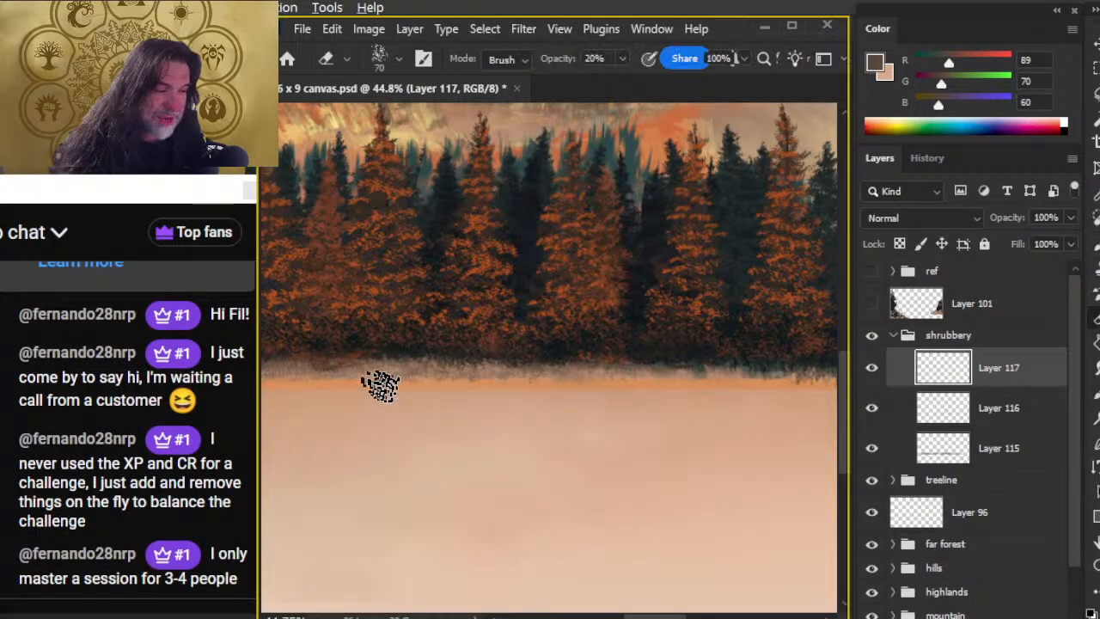
{"action": "key", "text": "b"}
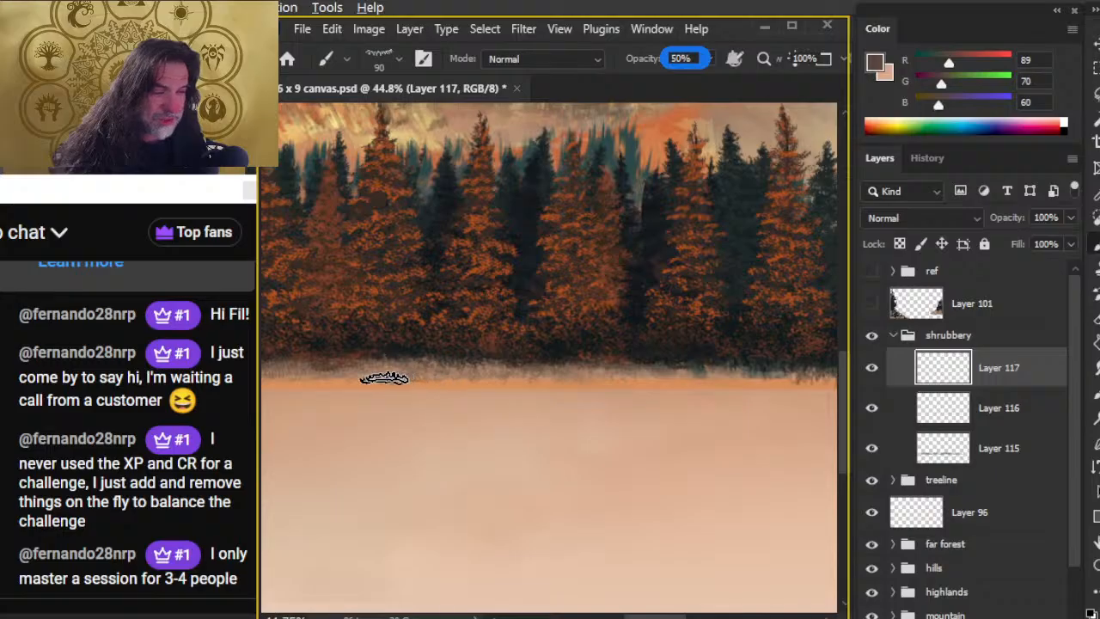
{"action": "key", "text": "e"}
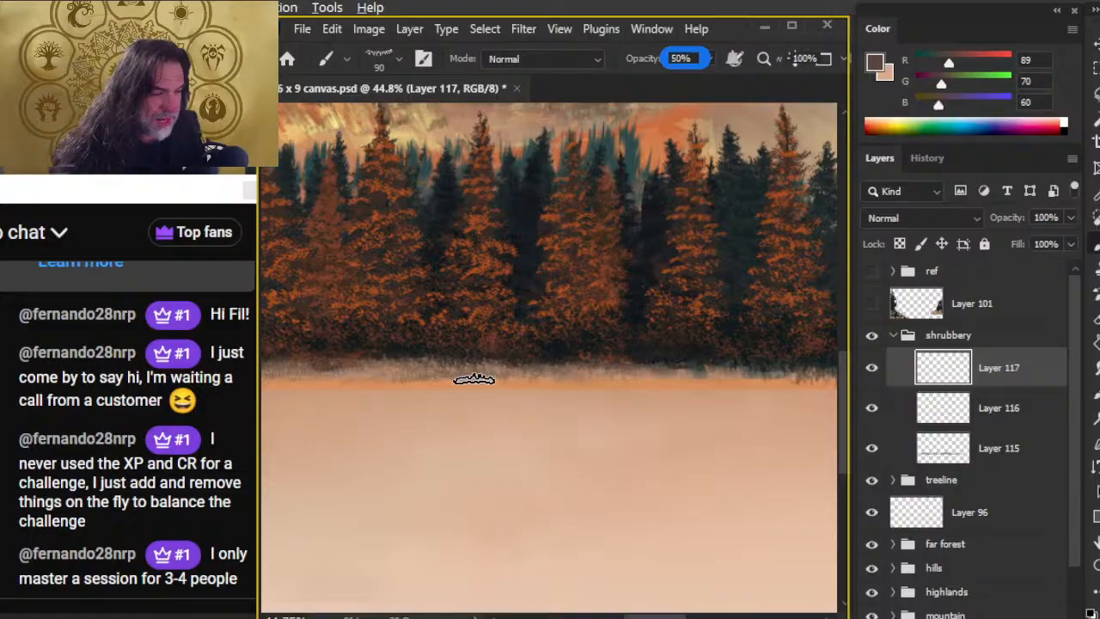
{"action": "key", "text": "e"}
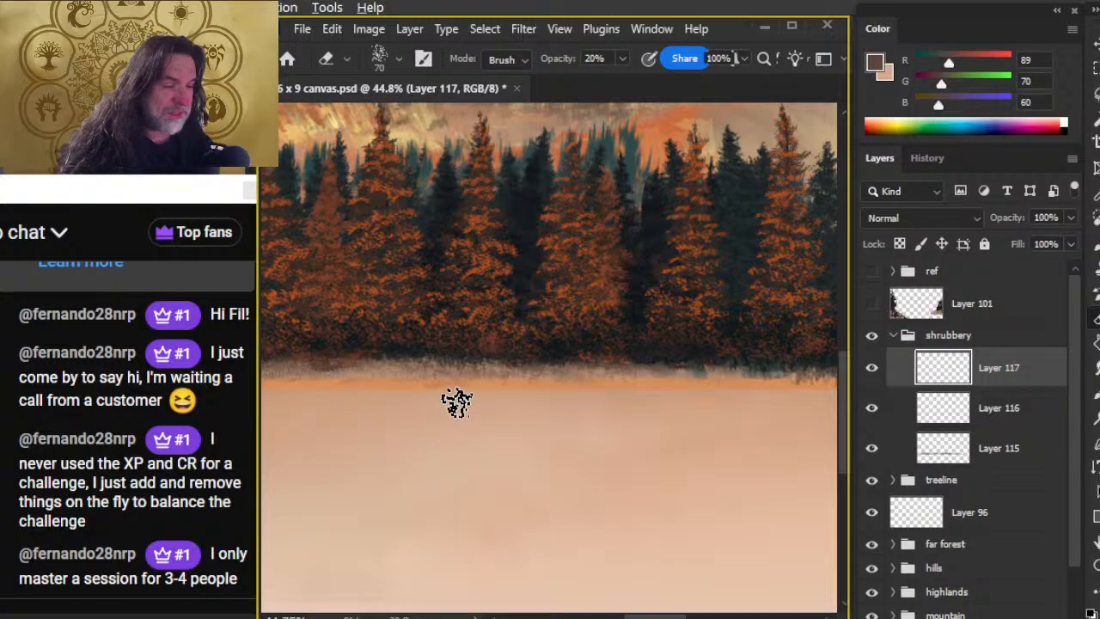
Extend the muted brown grass along the shore beneath the orange tree beside the dark evergreens, using brush at 50% and eraser at 20% opacity
{"action": "key", "text": "b"}
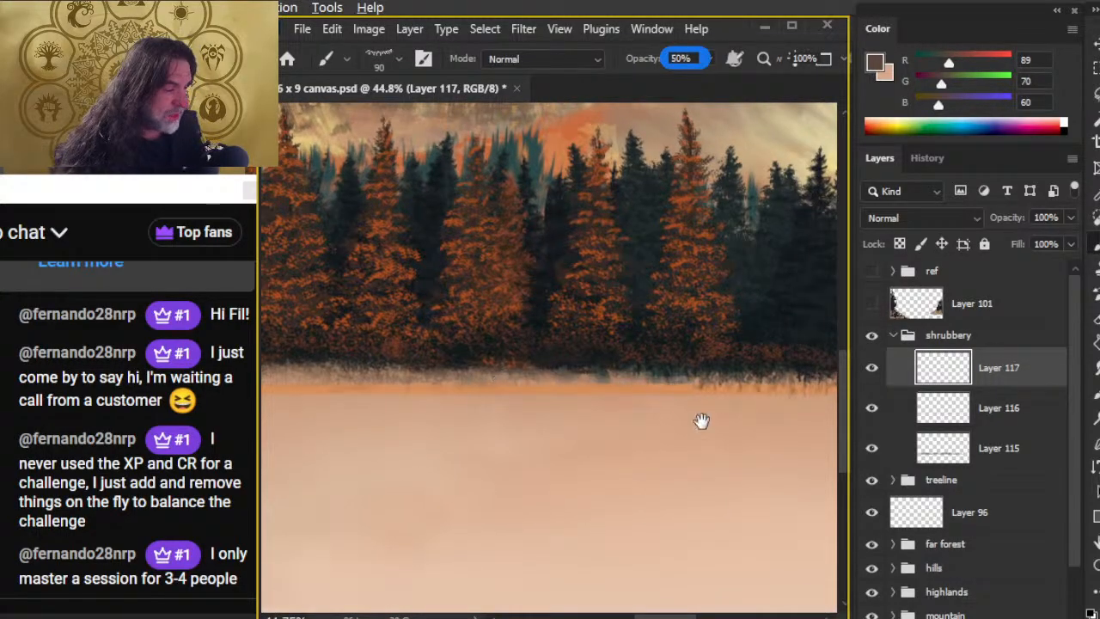
{"action": "left_click_drag", "start_coordinate": [703, 419], "coordinate": [479, 422]}
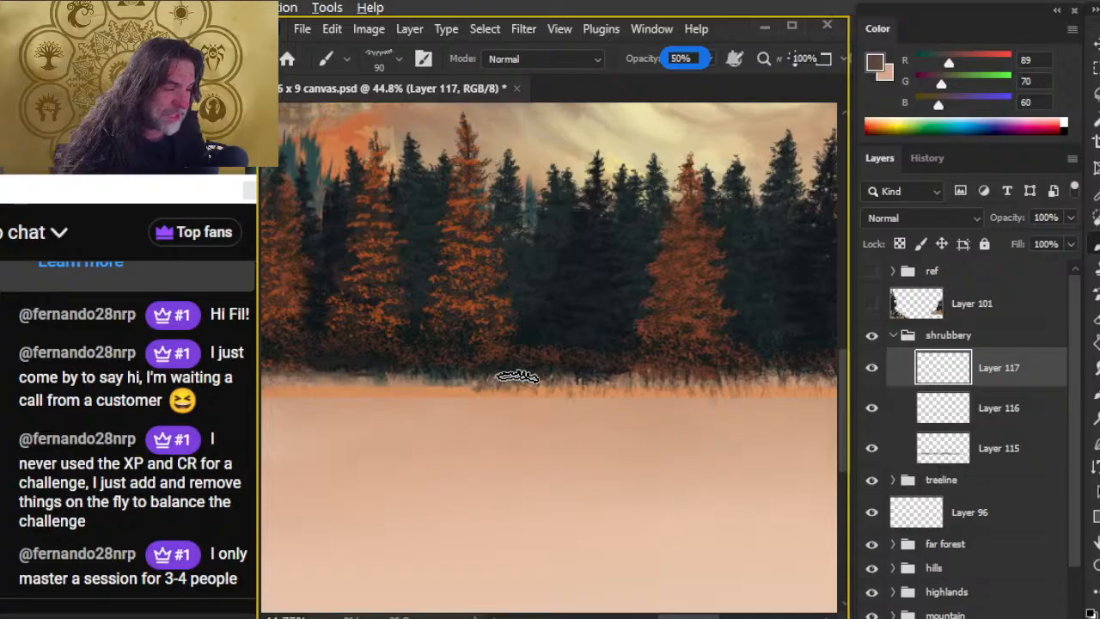
{"action": "key", "text": "e"}
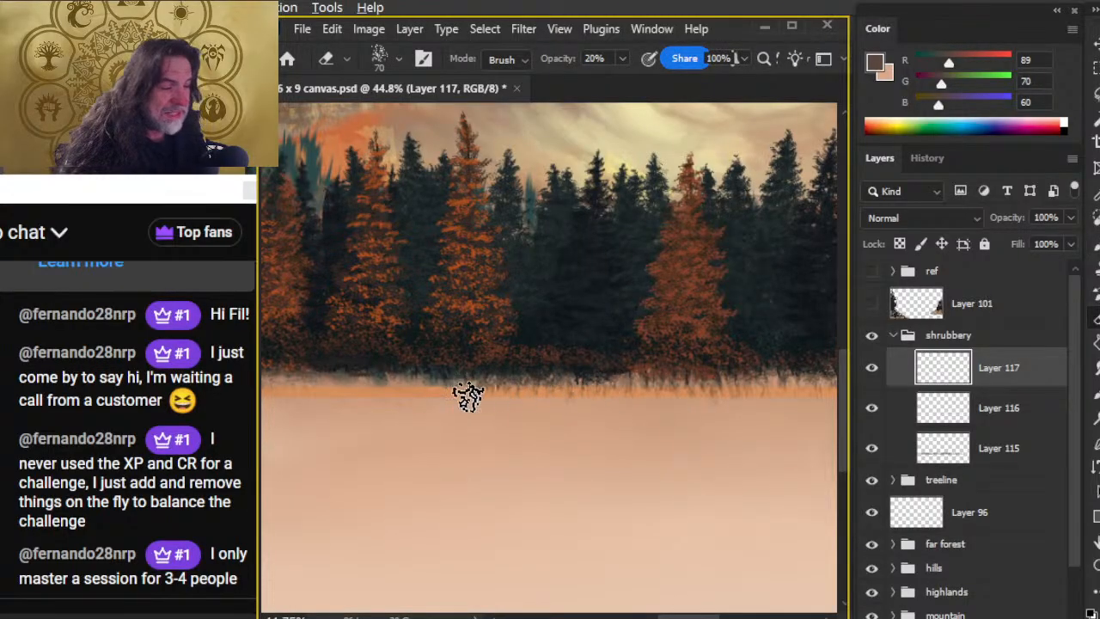
{"action": "key", "text": "b"}
{"action": "key", "text": "5"}
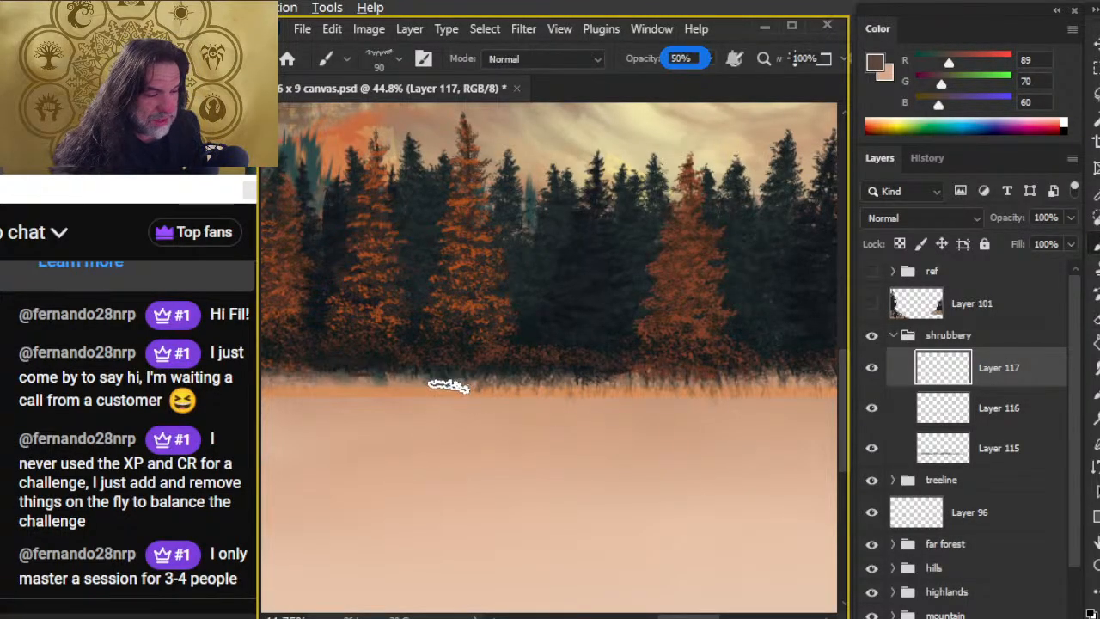
{"action": "key", "text": "e"}
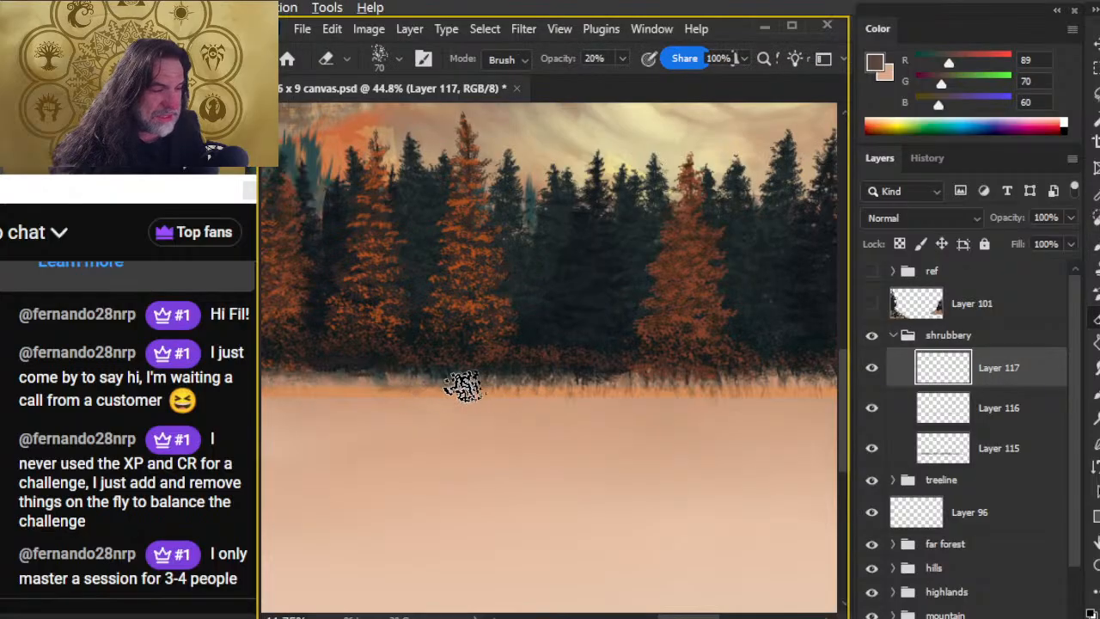
{"action": "key", "text": "b"}
{"action": "key", "text": "5"}
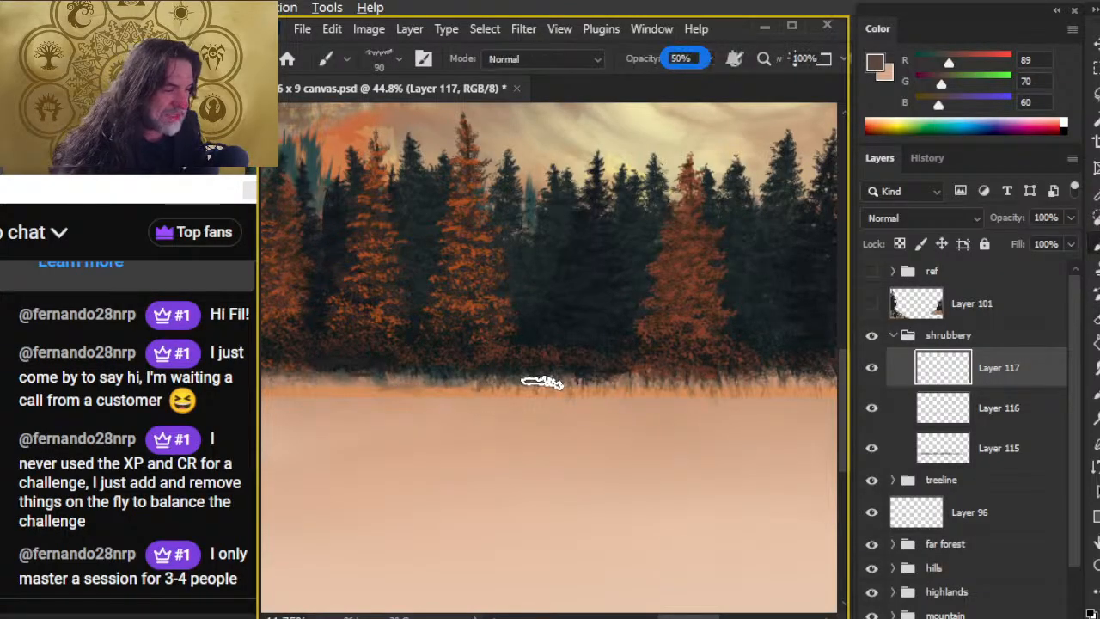
Build up the grass below the dark evergreen gap at 50% opacity and soften its lower edge with the eraser at 20%
{"action": "key", "text": "e"}
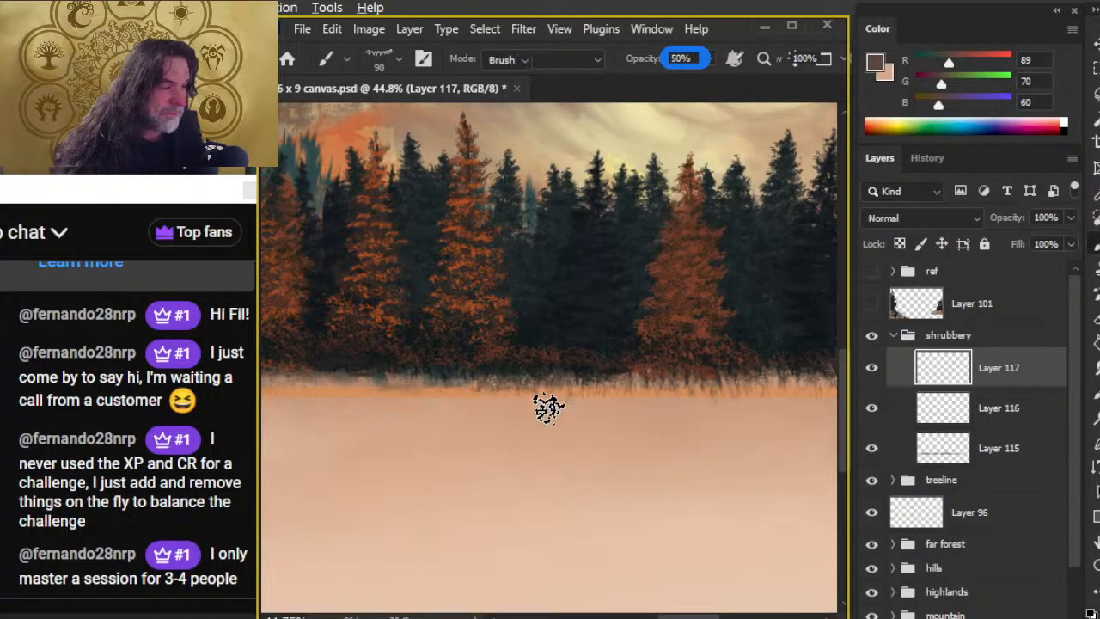
{"action": "key", "text": "b"}
{"action": "key", "text": "5"}
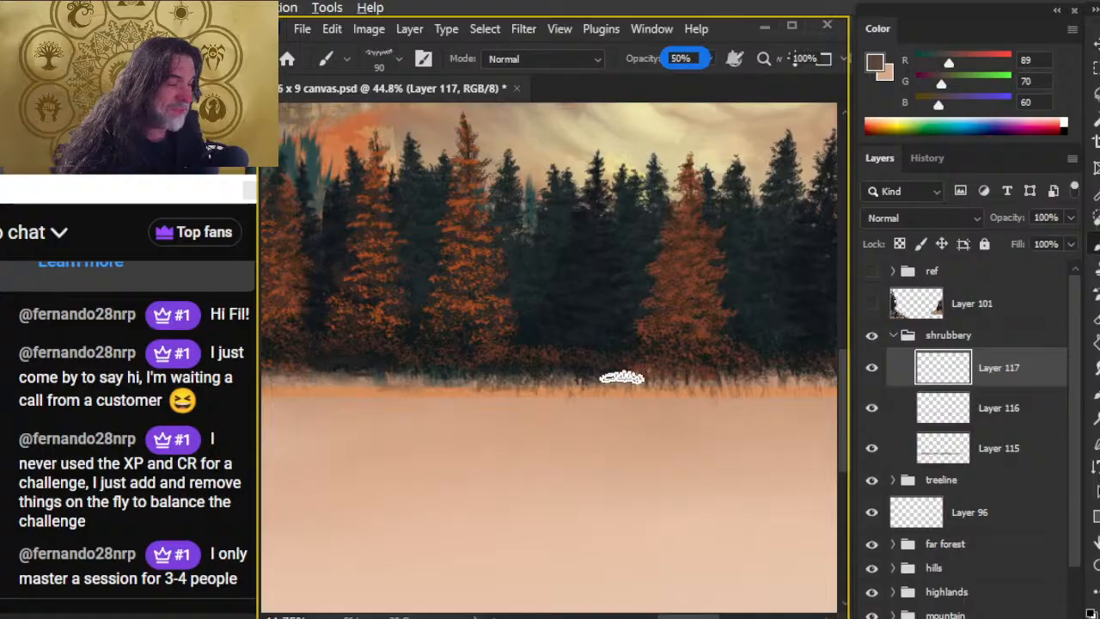
{"action": "key", "text": "e"}
{"action": "key", "text": "b"}
{"action": "key", "text": "5"}
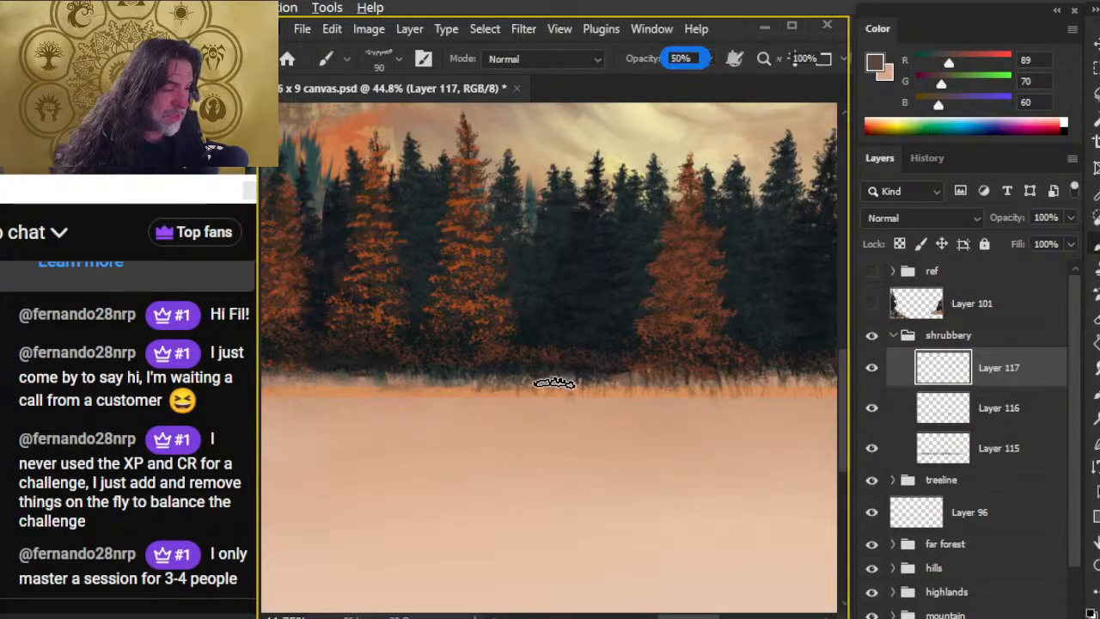
{"action": "key", "text": "e"}
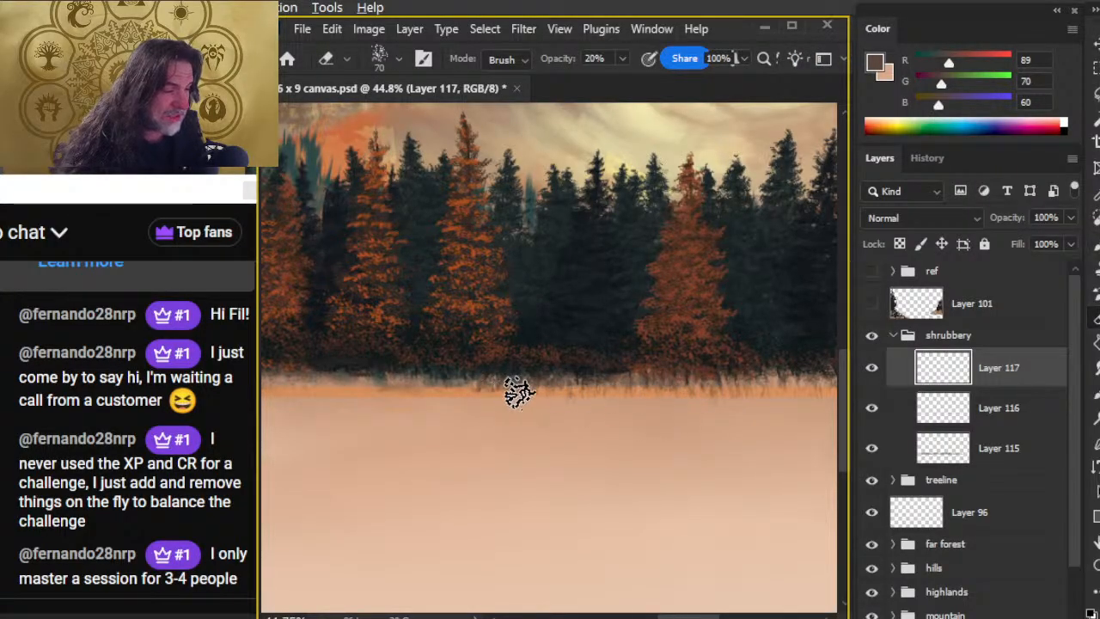
Fill in grass between the lone orange tree and the large orange cluster at 50% opacity, blending it with 20% eraser passes
{"action": "left_click_drag", "start_coordinate": [732, 479], "coordinate": [558, 450]}
{"action": "key", "text": "b"}
{"action": "key", "text": "5"}
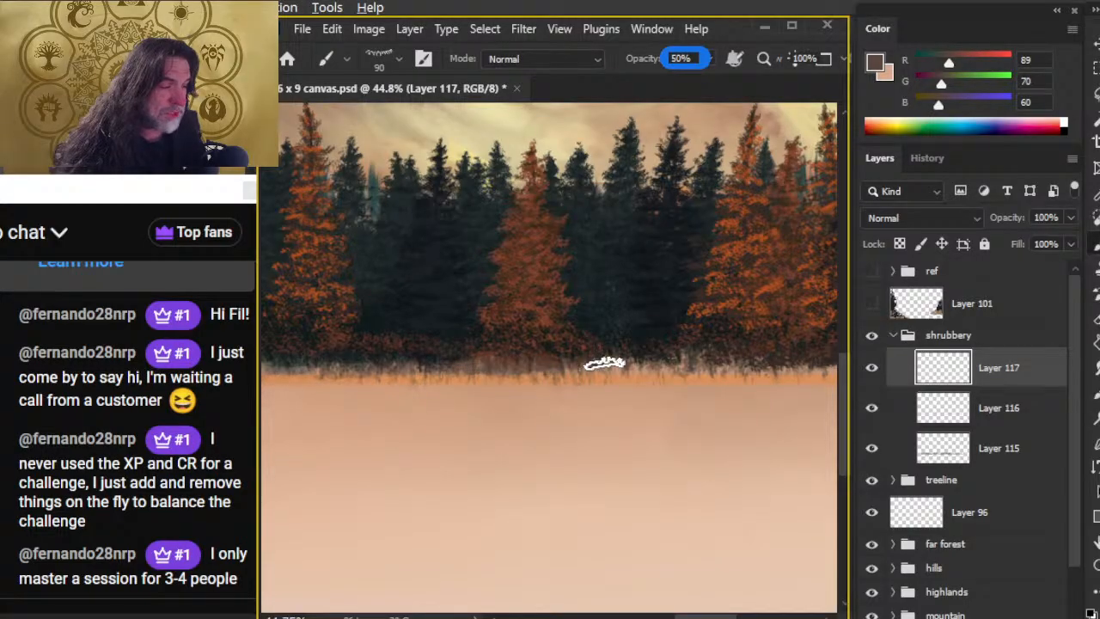
{"action": "key", "text": "e"}
{"action": "key", "text": "b"}
{"action": "key", "text": "5"}
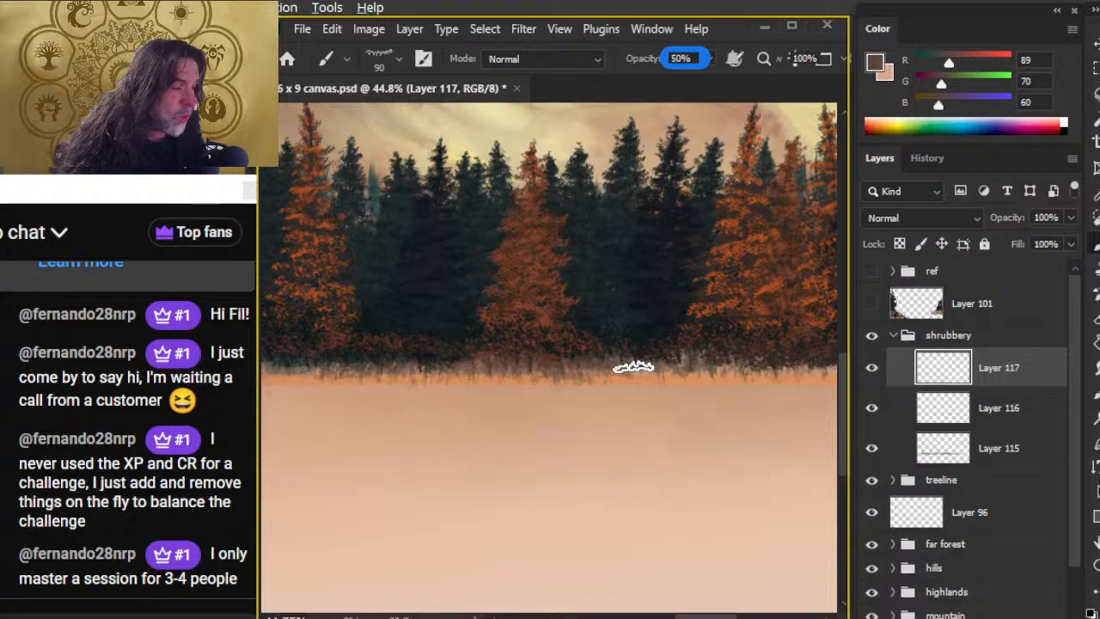
{"action": "key", "text": "e"}
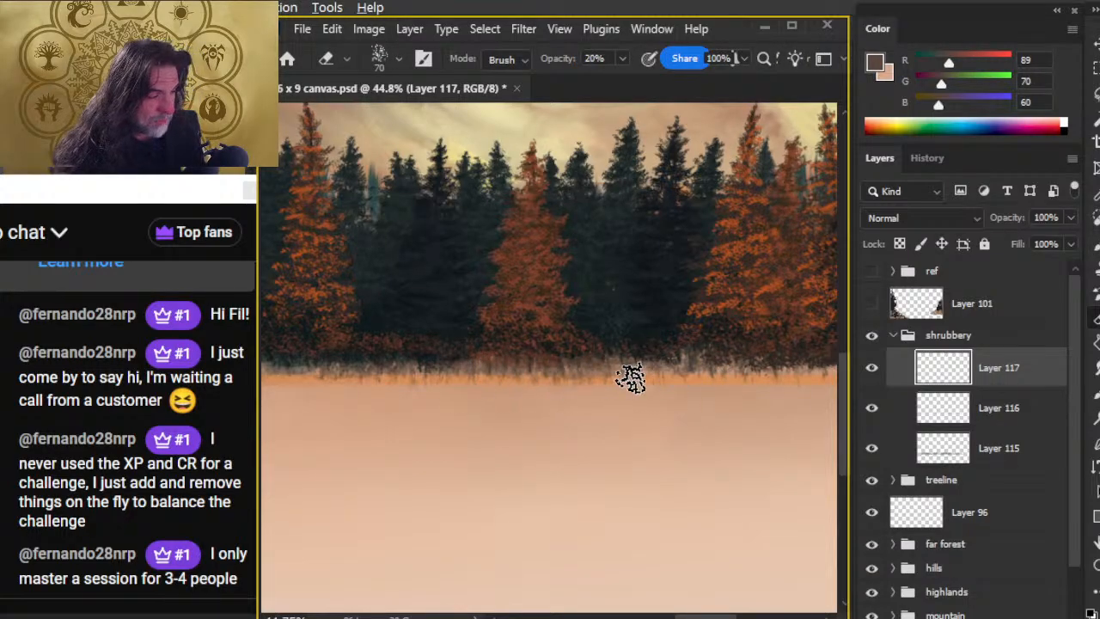
{"action": "key", "text": "b"}
{"action": "key", "text": "5"}
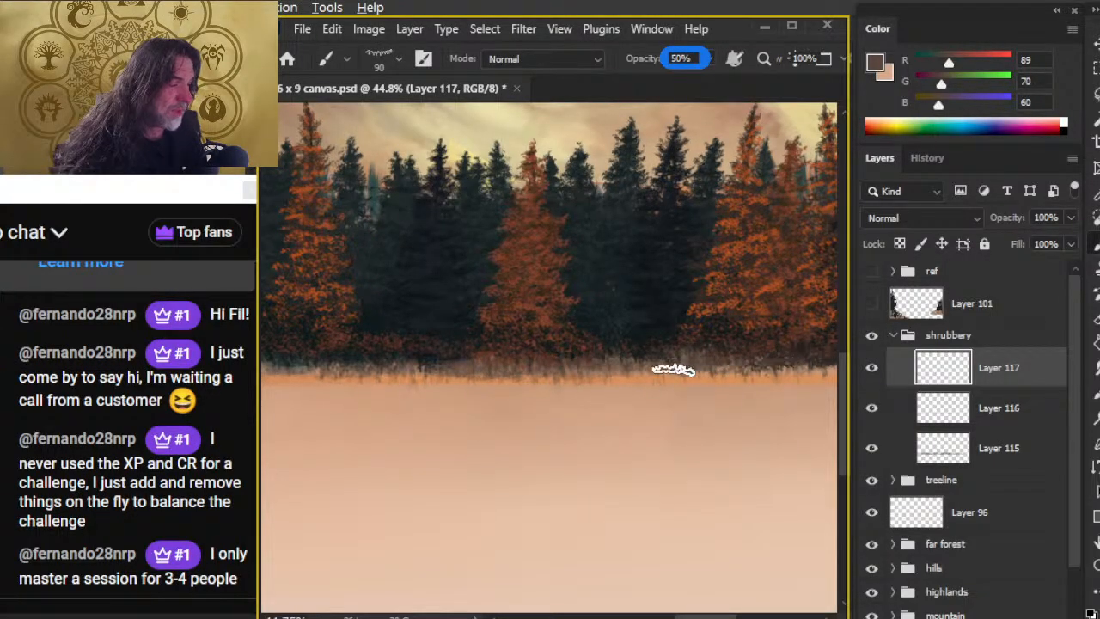
{"action": "key", "text": "e"}
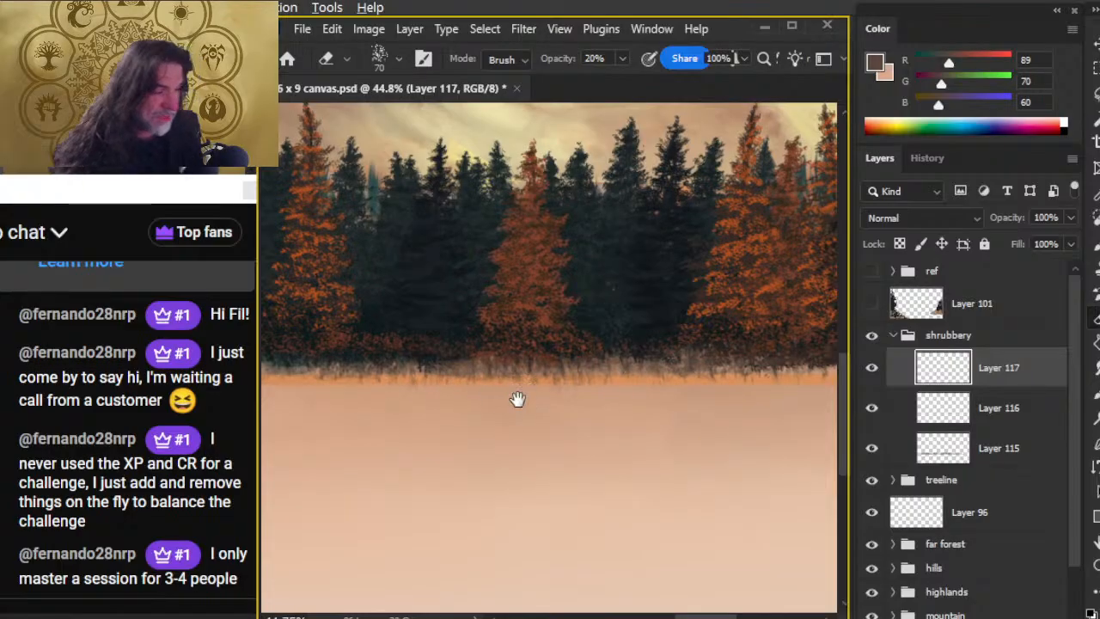
Carry the grass strip across the base of the large orange tree cluster at 50% opacity, thinning the blades with the eraser at 20%
{"action": "scroll", "coordinate": [481, 408], "scroll_direction": "right", "scroll_amount": 5}
{"action": "scroll", "coordinate": [482, 409], "scroll_direction": "down", "scroll_amount": 1}
{"action": "key", "text": "b"}
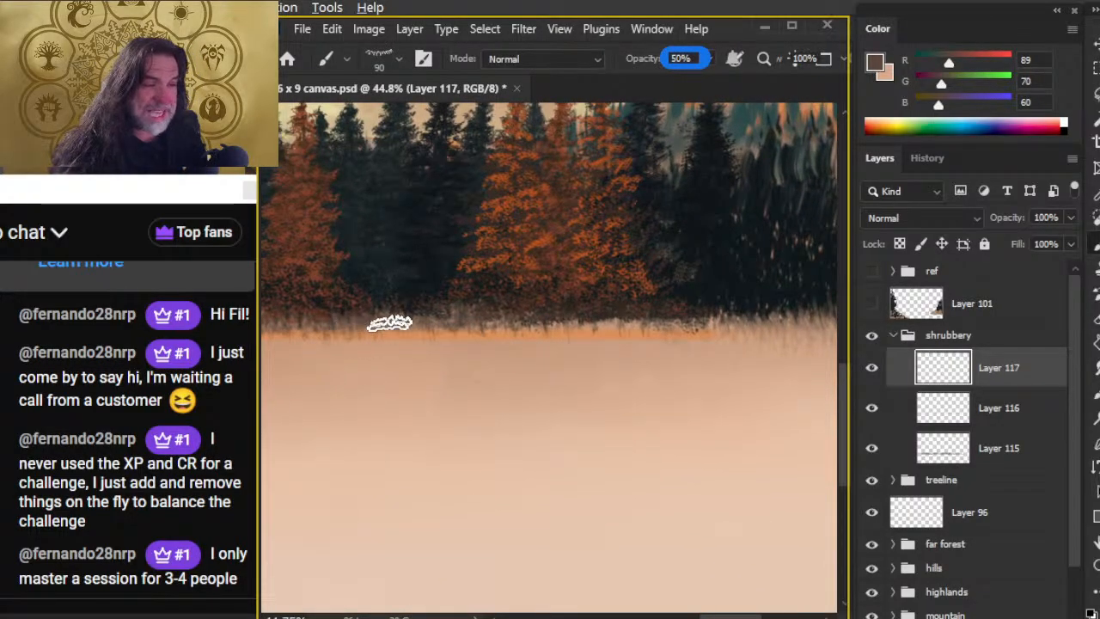
{"action": "key", "text": "e"}
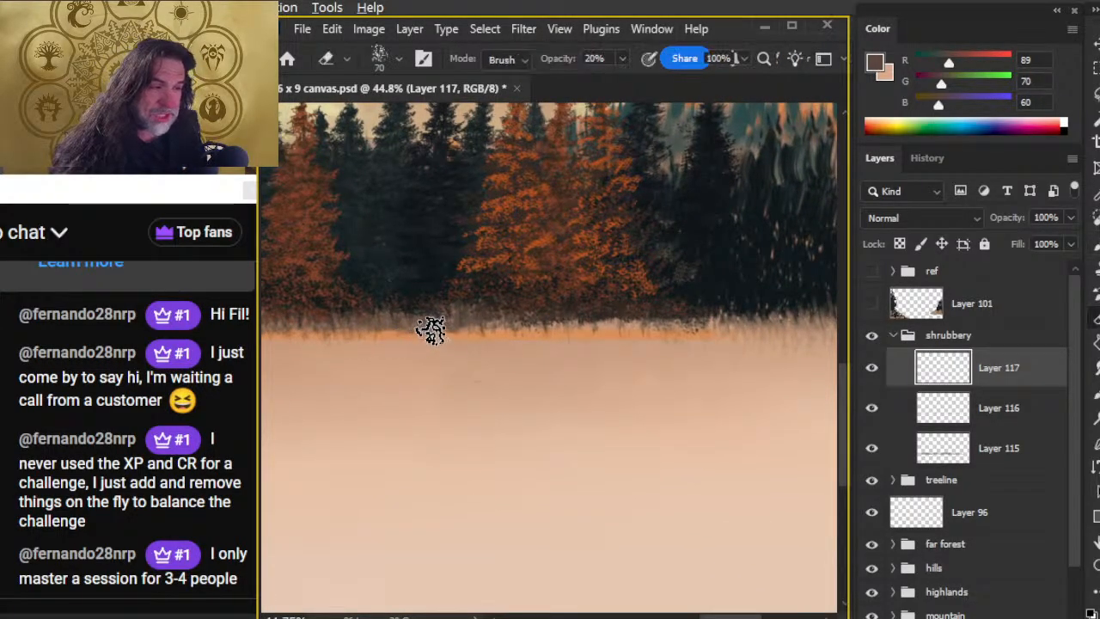
{"action": "key", "text": "b"}
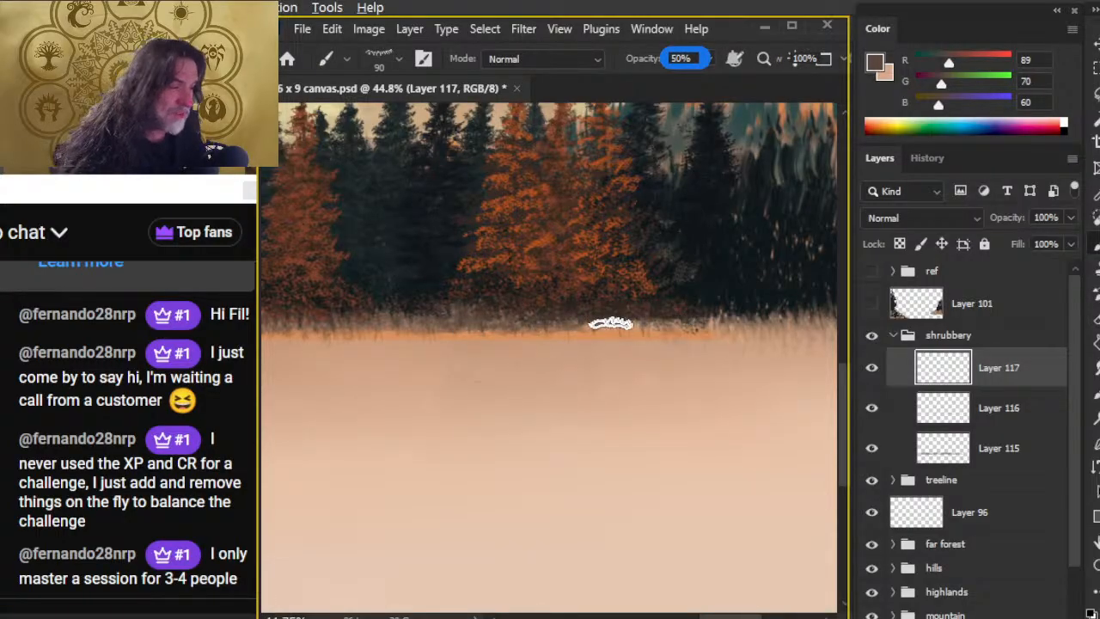
{"action": "key", "text": "e"}
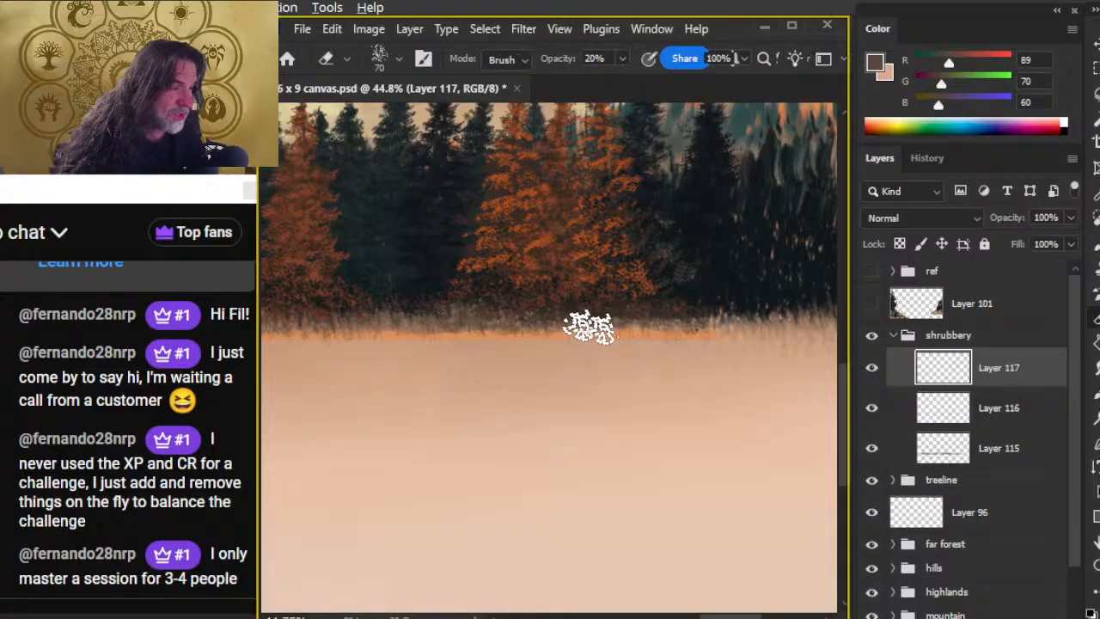
{"action": "key", "text": "b"}
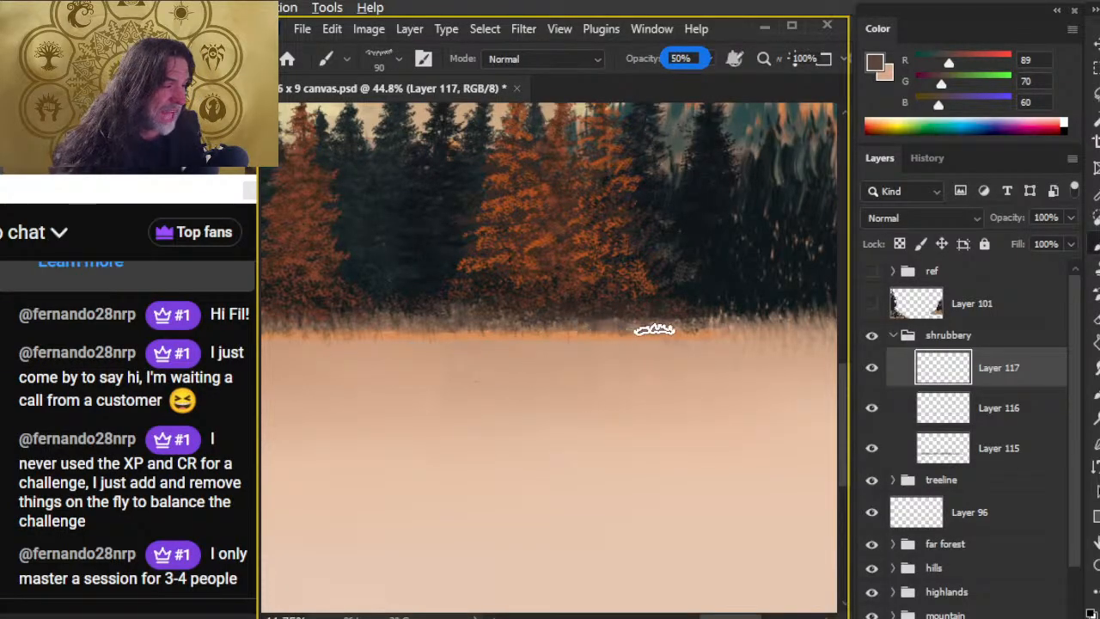
{"action": "key", "text": "e"}
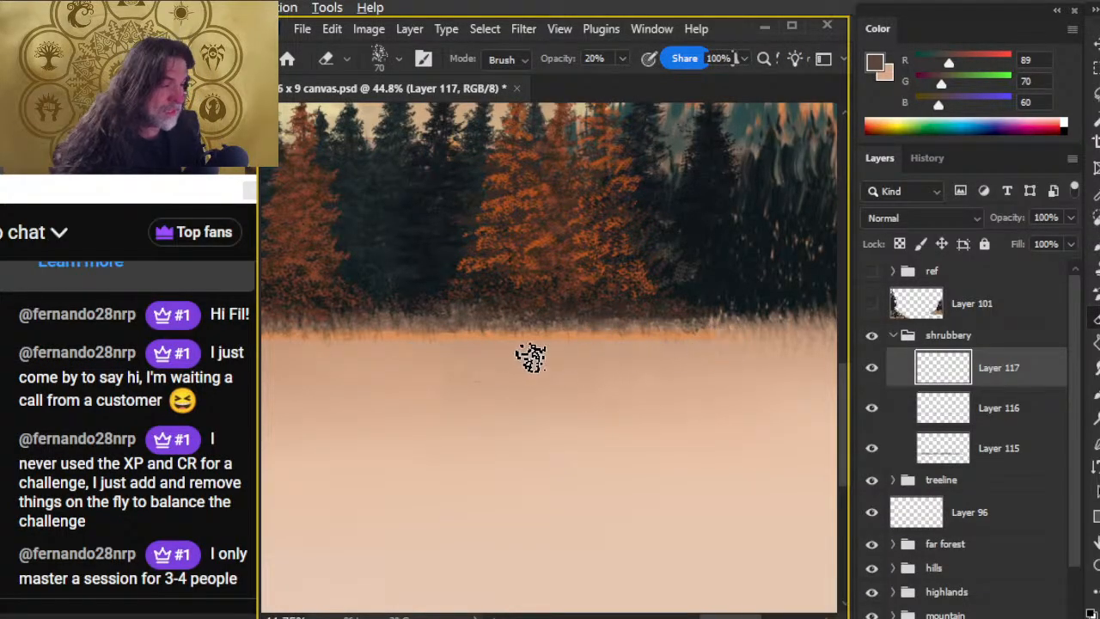
{"action": "key", "text": "b"}
{"action": "key", "text": "e"}
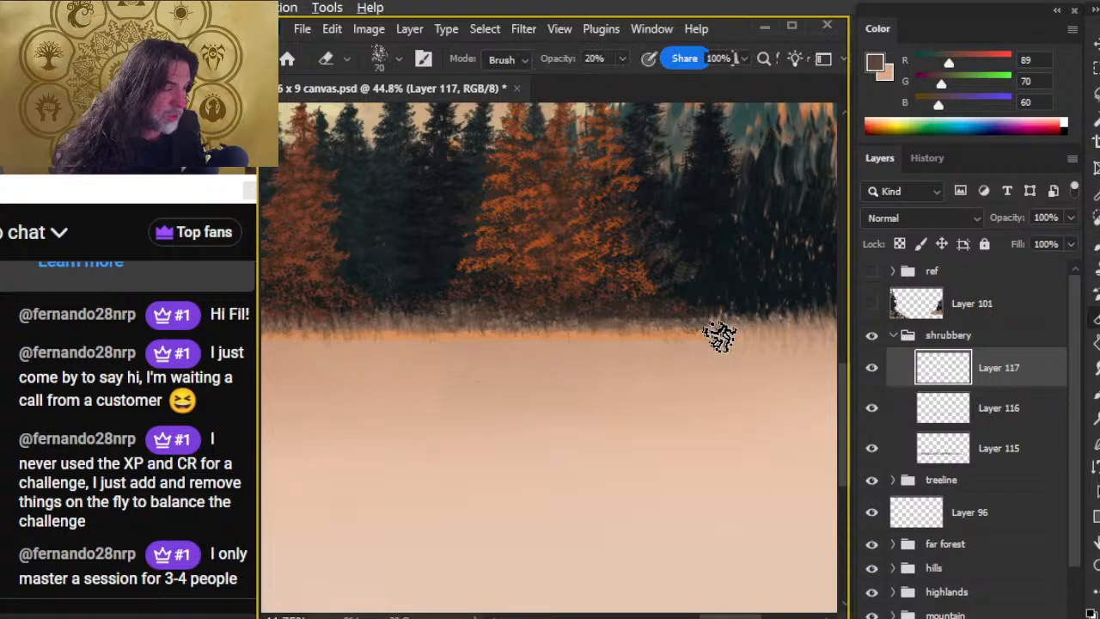
Join the grass to the existing strip under the dark foliage near the canvas's right-hand edge, brushing at 50% and erasing at 20% opacity
{"action": "left_click_drag", "start_coordinate": [678, 391], "coordinate": [572, 346]}
{"action": "key", "text": "b"}
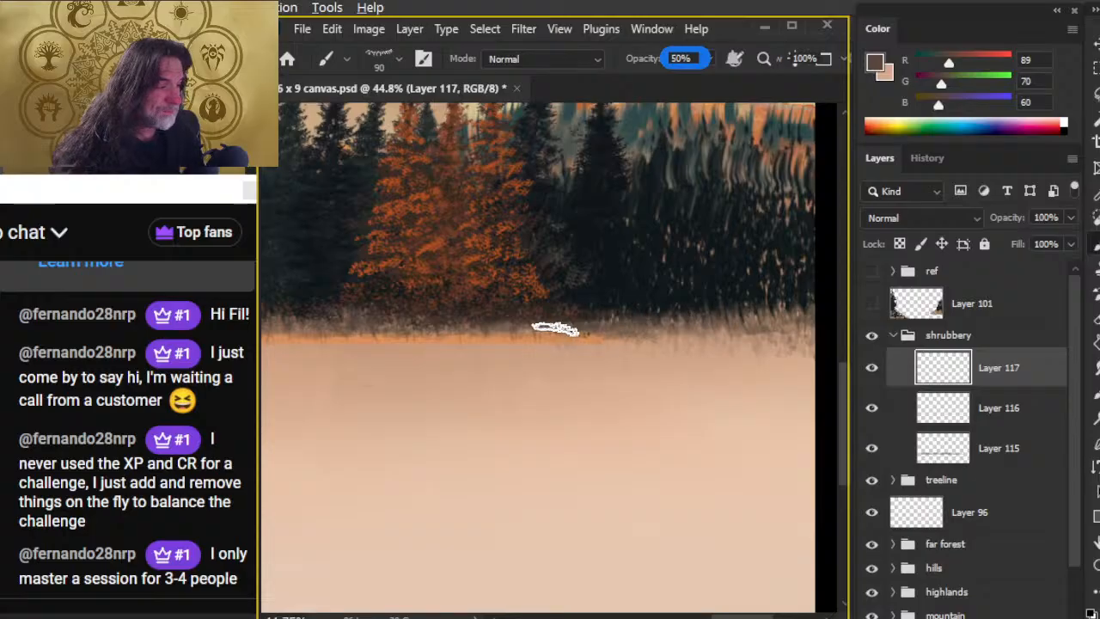
{"action": "key", "text": "e"}
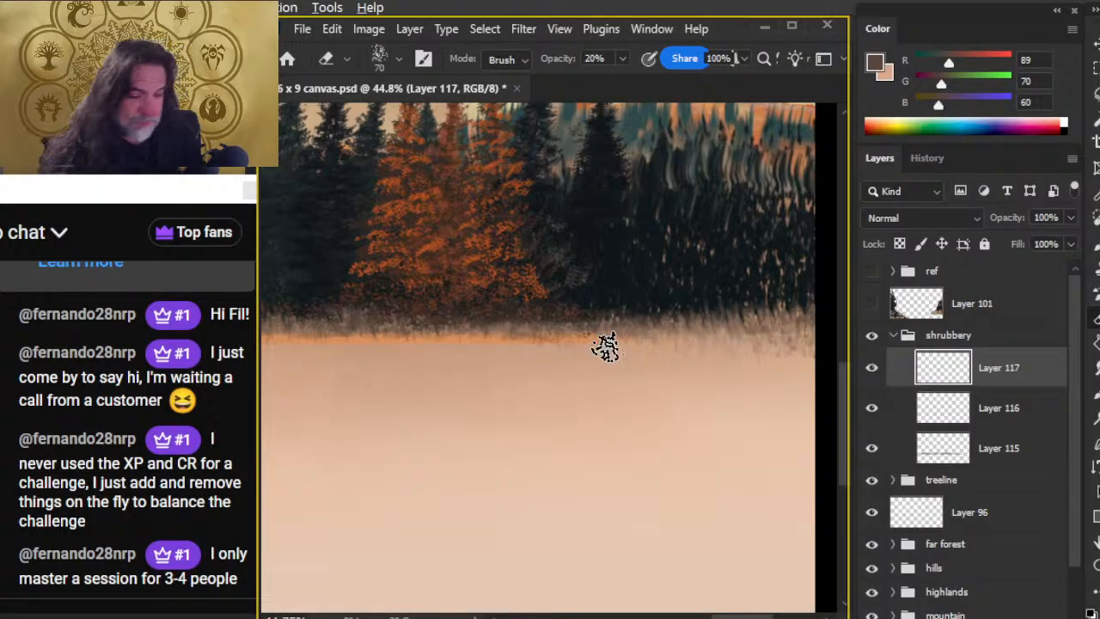
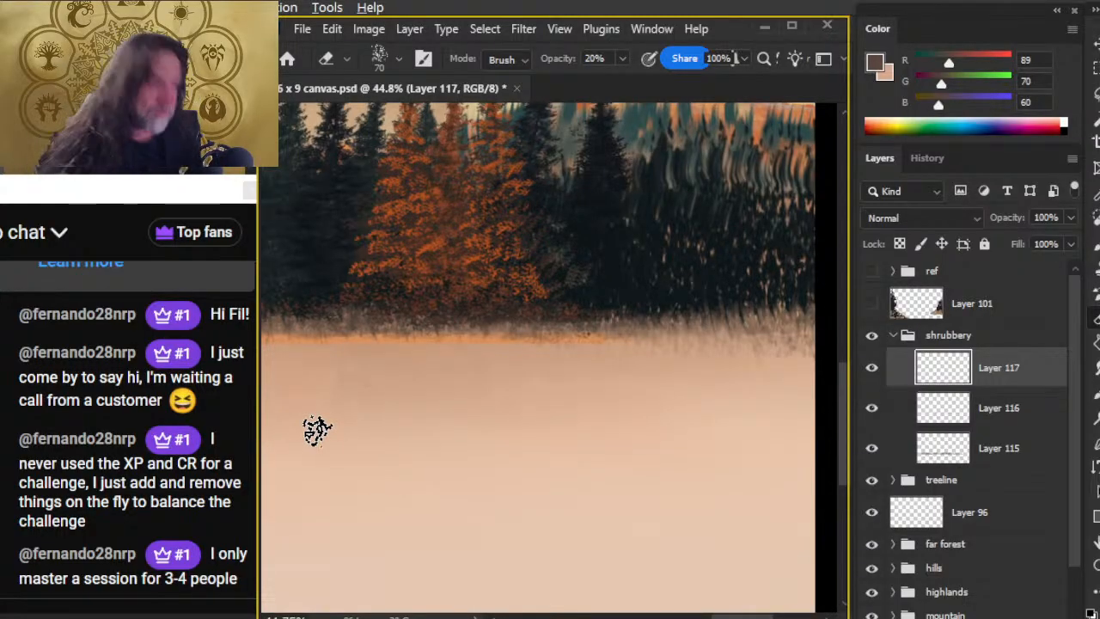
Add a new layer above Layer 117 and paint grass at the lone orange tree's foot at 50% opacity, softening it with the 20% eraser
{"action": "mouse_move", "coordinate": [512, 418]}
{"action": "left_mouse_down"}
{"action": "mouse_move", "coordinate": [627, 410]}
{"action": "mouse_move", "coordinate": [553, 405]}
{"action": "mouse_move", "coordinate": [528, 391]}
{"action": "left_mouse_up"}
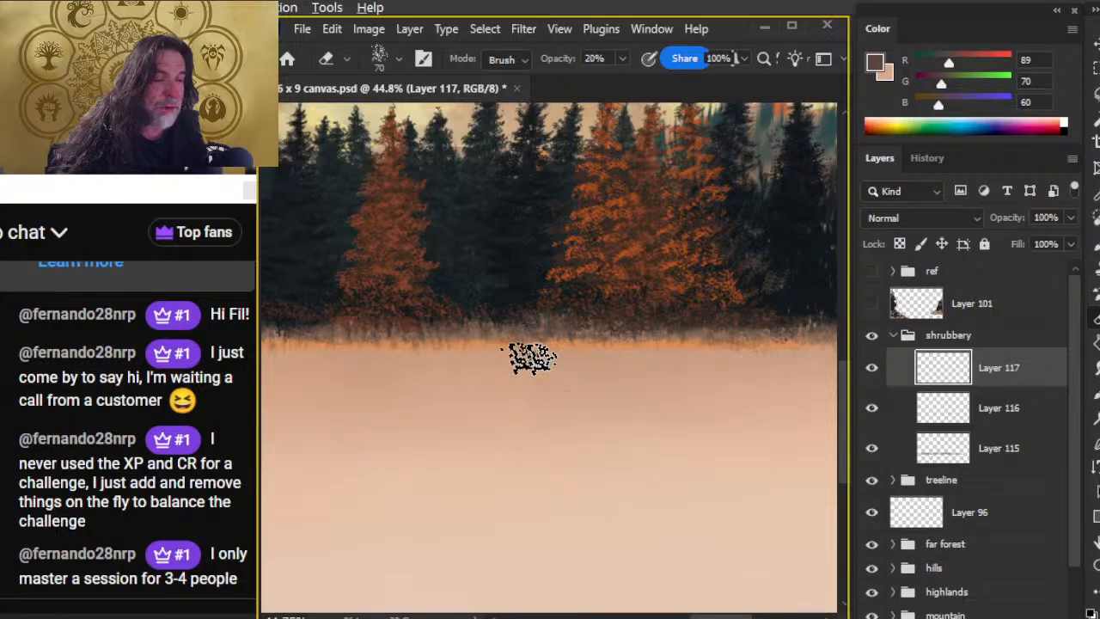
{"action": "mouse_move", "coordinate": [412, 430]}
{"action": "left_mouse_down"}
{"action": "mouse_move", "coordinate": [570, 435]}
{"action": "mouse_move", "coordinate": [559, 434]}
{"action": "left_mouse_up"}
{"action": "key", "text": "b"}
{"action": "key", "text": "5"}
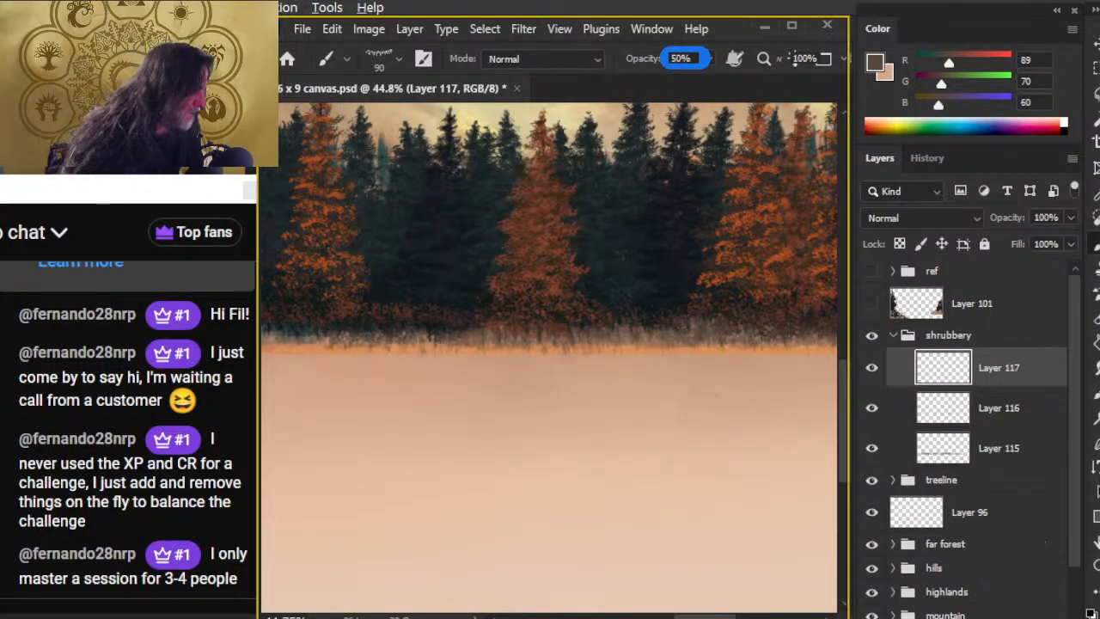
{"action": "key", "text": "ctrl+shift+alt+n"}
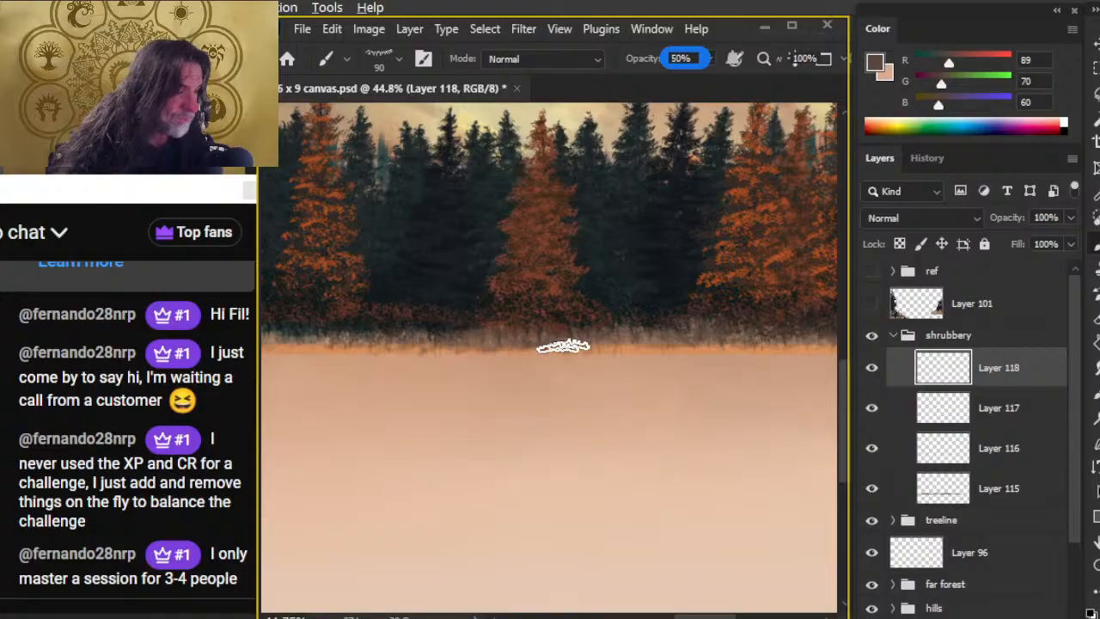
{"action": "key", "text": "e"}
{"action": "key", "text": "b"}
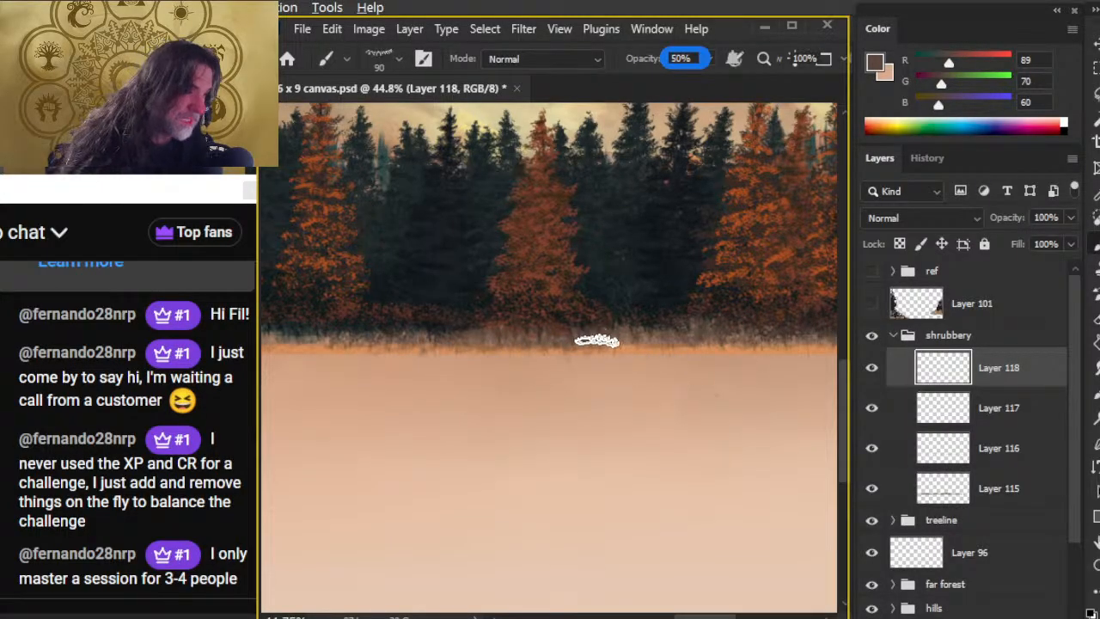
{"action": "key", "text": "e"}
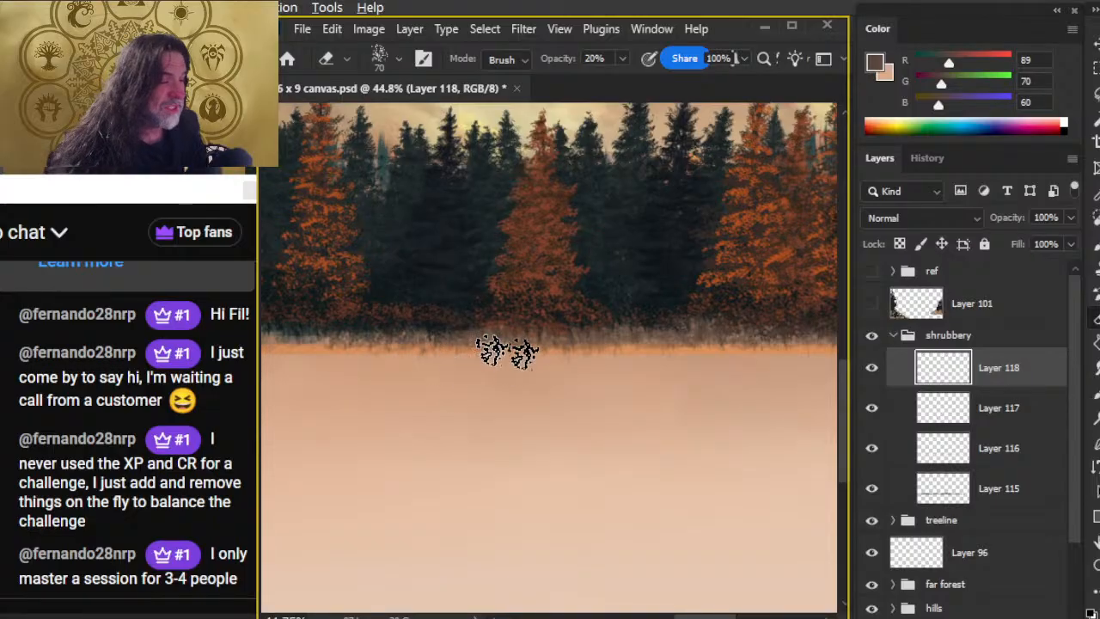
Add grass on the new layer below the dark evergreens left of the lone orange tree at 50% opacity, fading it with the 20% eraser
{"action": "mouse_move", "coordinate": [365, 411]}
{"action": "left_mouse_down"}
{"action": "mouse_move", "coordinate": [584, 430]}
{"action": "mouse_move", "coordinate": [405, 364]}
{"action": "left_mouse_up"}
{"action": "key", "text": "b"}
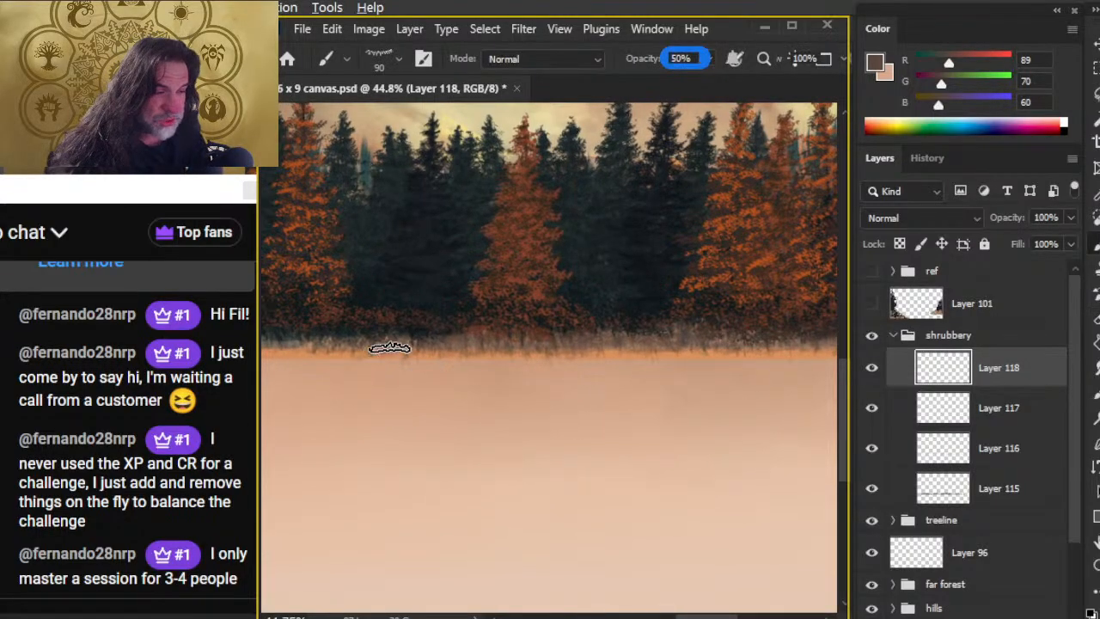
{"action": "key", "text": "e"}
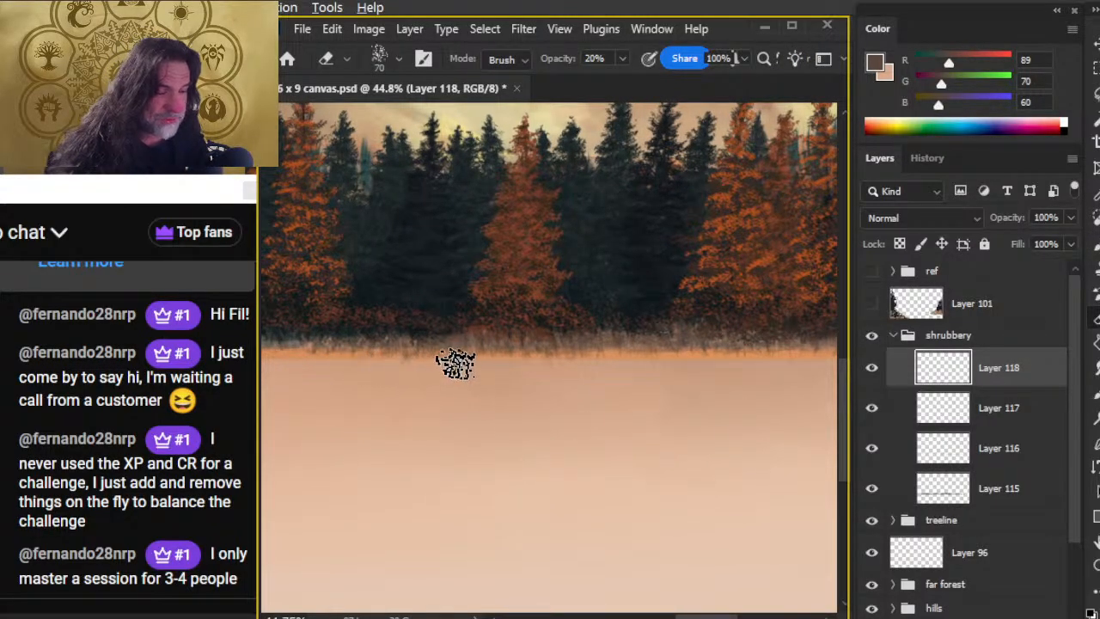
Layer more grass on Layer 118 along the base of the large orange tree cluster at 50% opacity, thinning it with the 20% eraser
{"action": "left_click_drag", "start_coordinate": [677, 430], "coordinate": [515, 422]}
{"action": "key", "text": "b"}
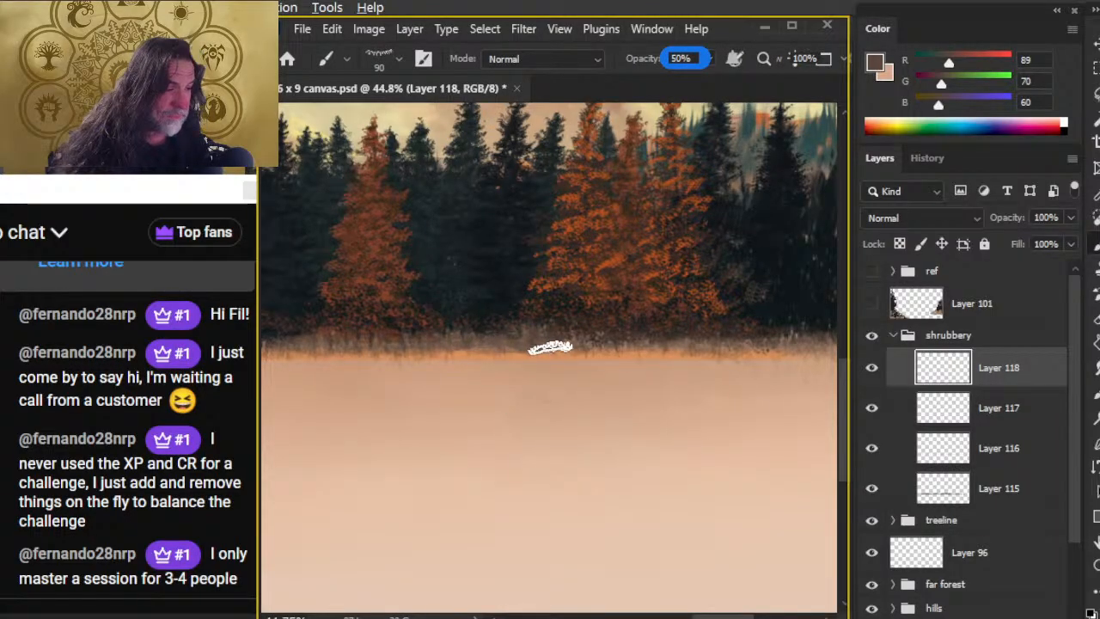
{"action": "key", "text": "e"}
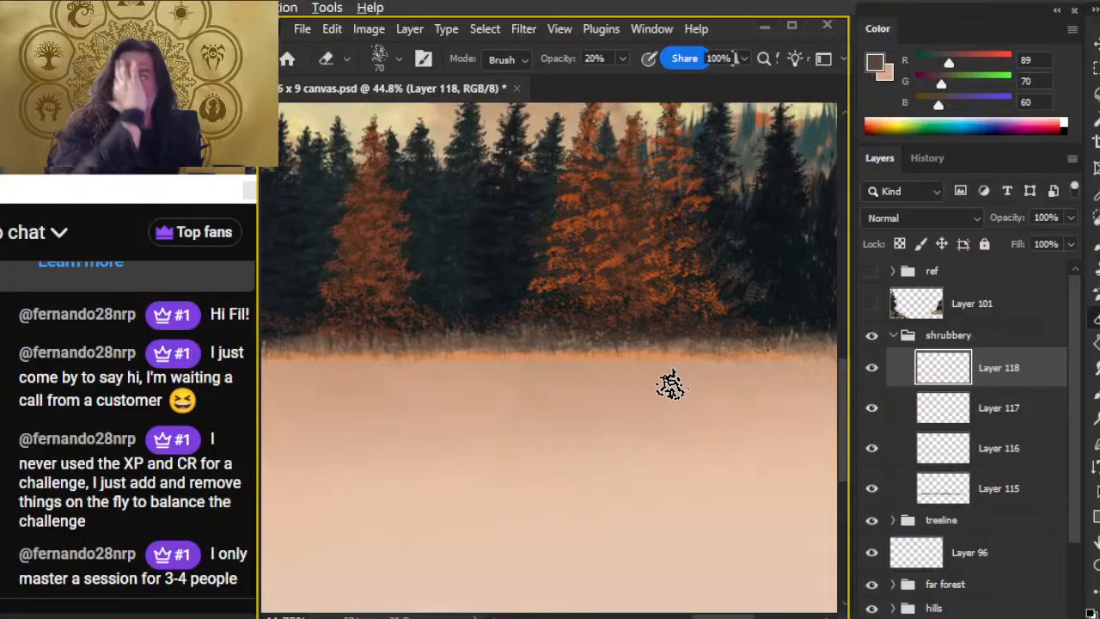
{"action": "left_click_drag", "start_coordinate": [550, 456], "coordinate": [499, 369]}
{"action": "key", "text": "b"}
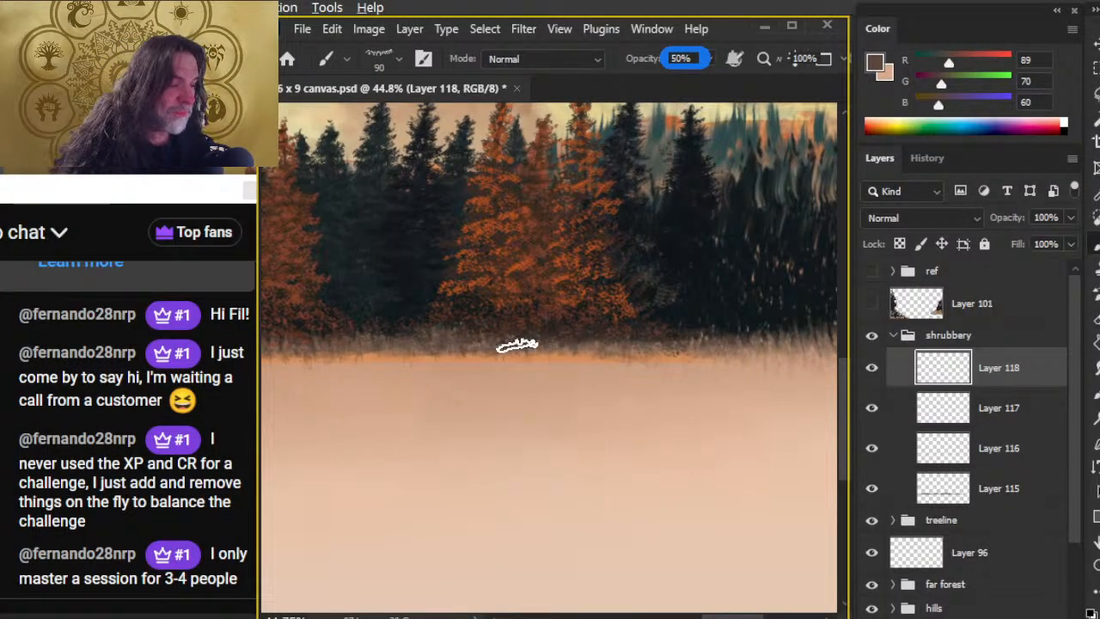
{"action": "key", "text": "e"}
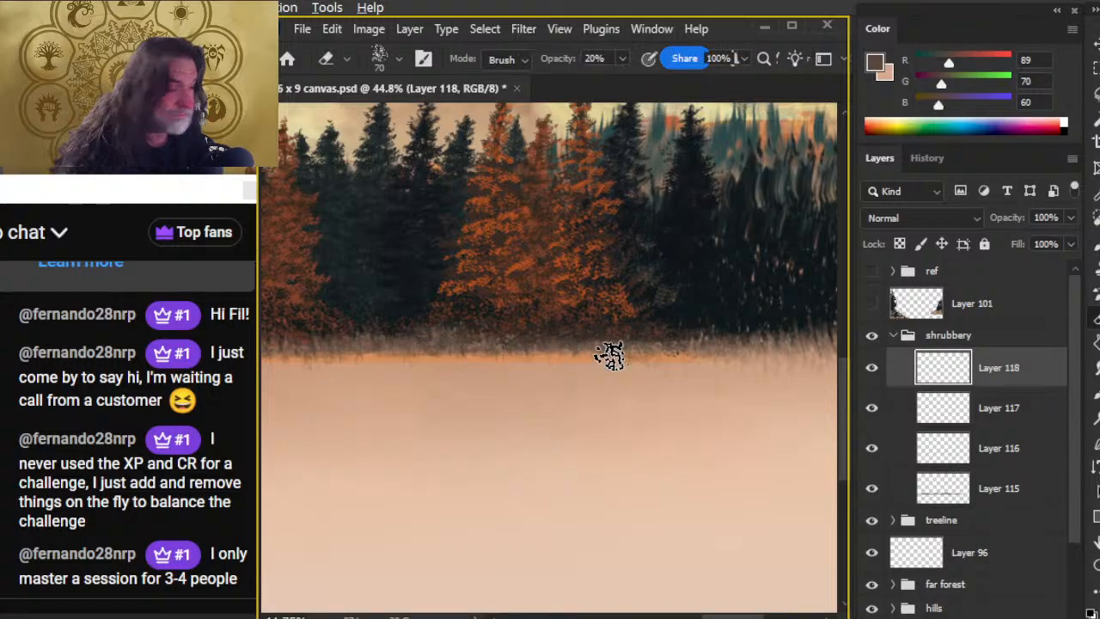
Extend the Layer 118 grass under the dark foliage to the canvas's right-hand edge, brushing at 50% and erasing at 20% opacity
{"action": "left_click_drag", "start_coordinate": [653, 408], "coordinate": [524, 405]}
{"action": "key", "text": "b"}
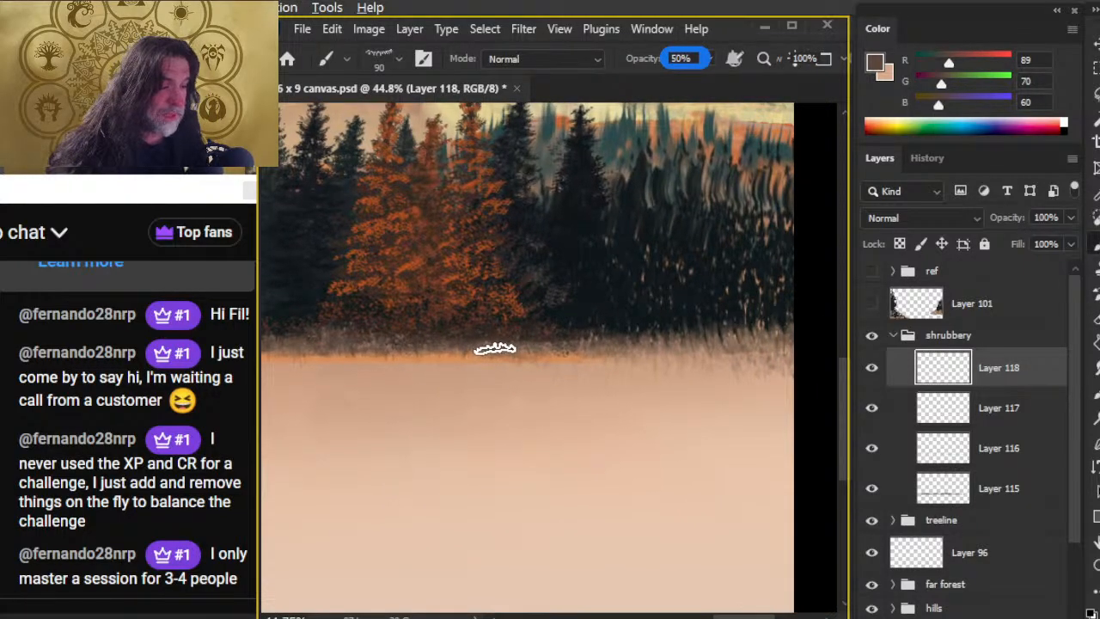
{"action": "key", "text": "e"}
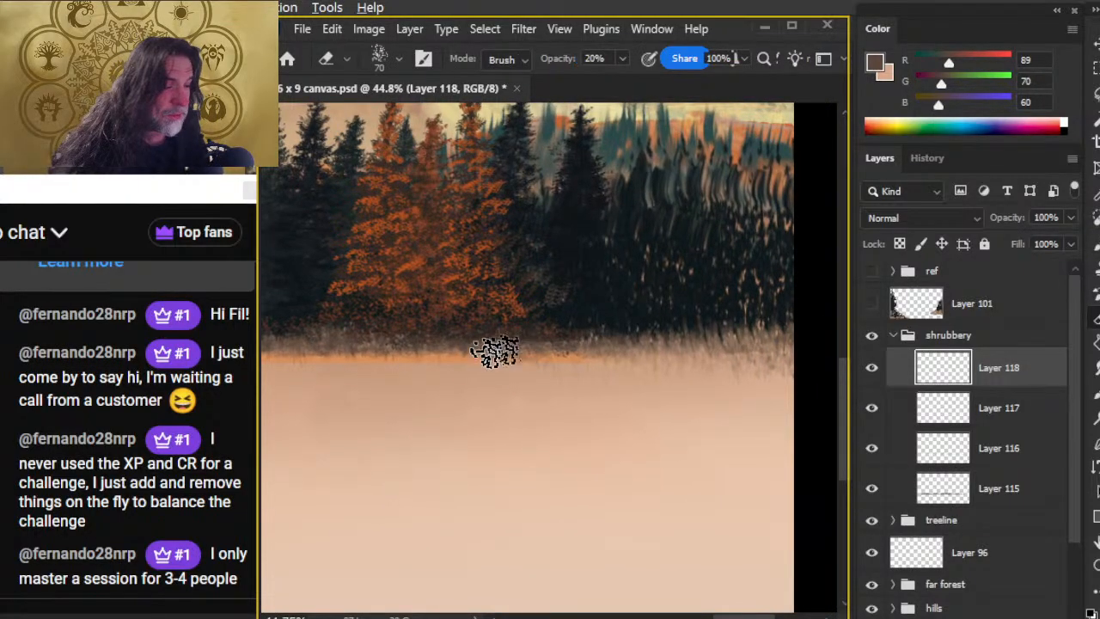
{"action": "key", "text": "b"}
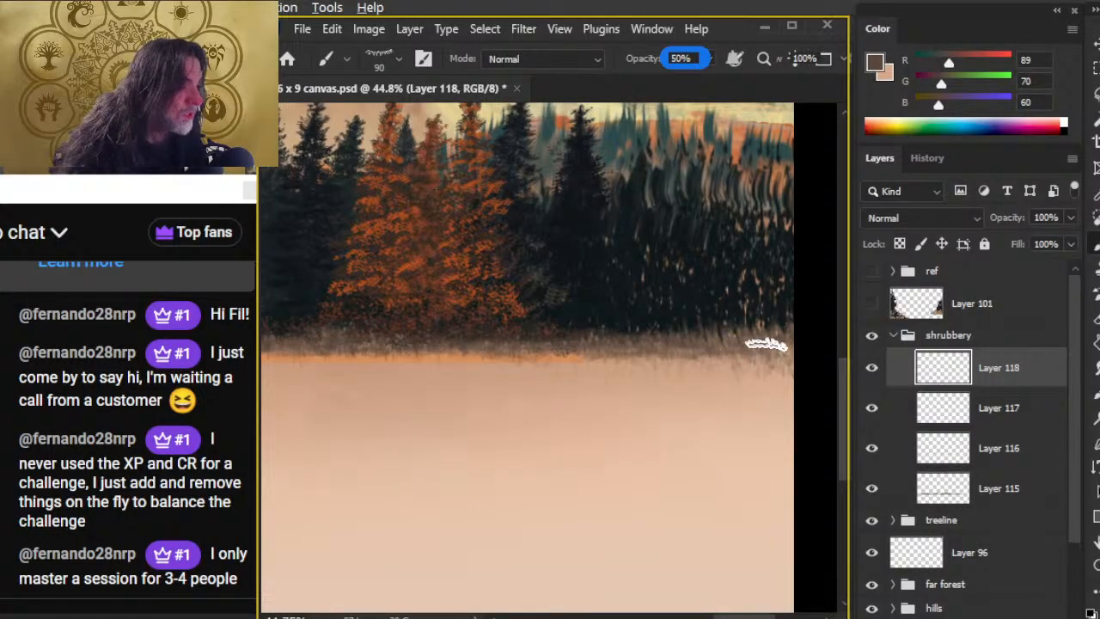
{"action": "key", "text": "e"}
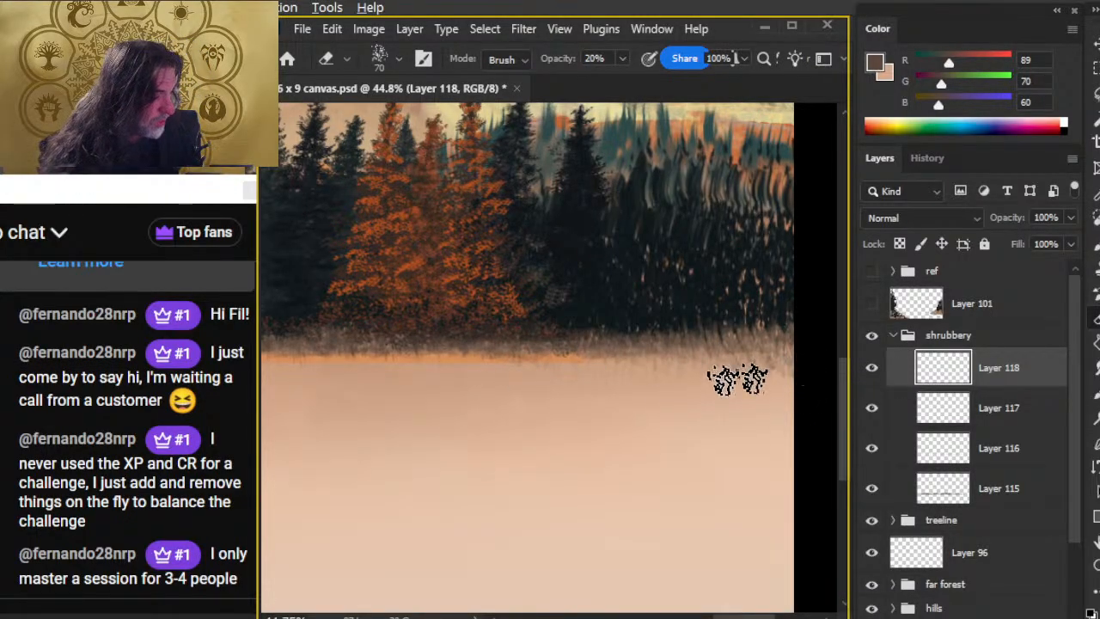
Fill in grass from the lone orange tree to the orange trees left of the dark evergreens at 50% opacity, fading it at 20%
{"action": "scroll", "coordinate": [696, 456], "scroll_direction": "left", "scroll_amount": 5}
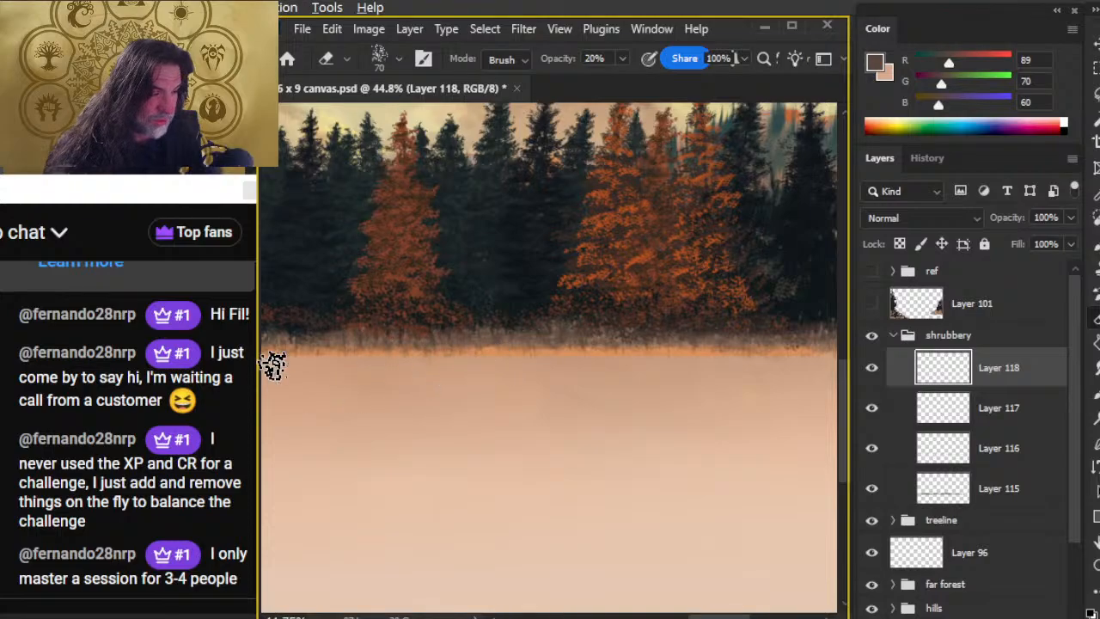
{"action": "scroll", "coordinate": [401, 449], "scroll_direction": "left", "scroll_amount": 5}
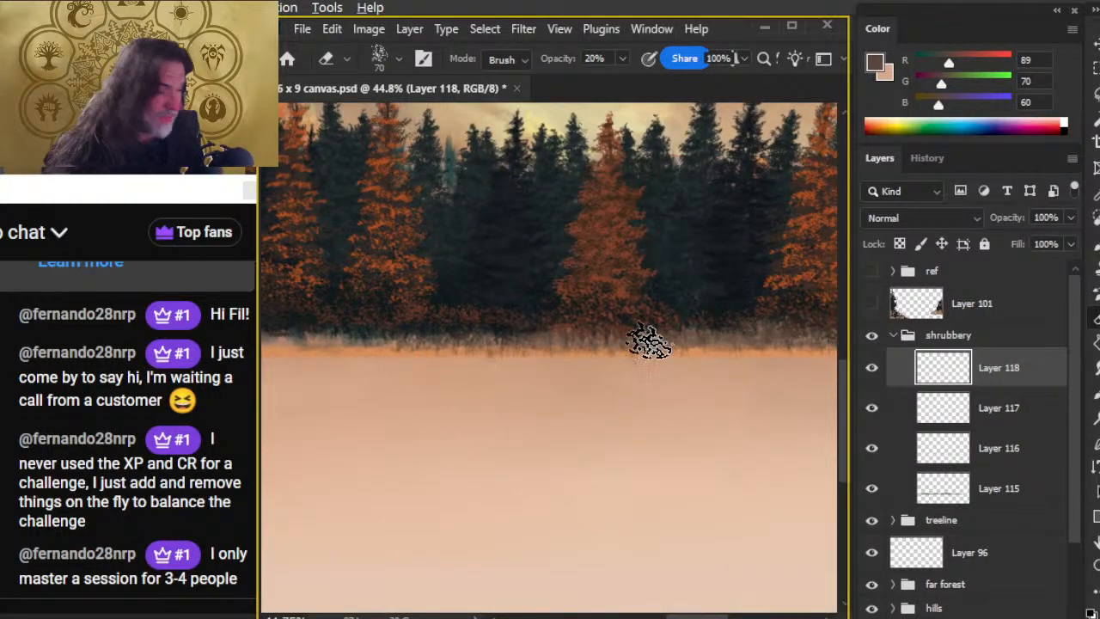
{"action": "key", "text": "b"}
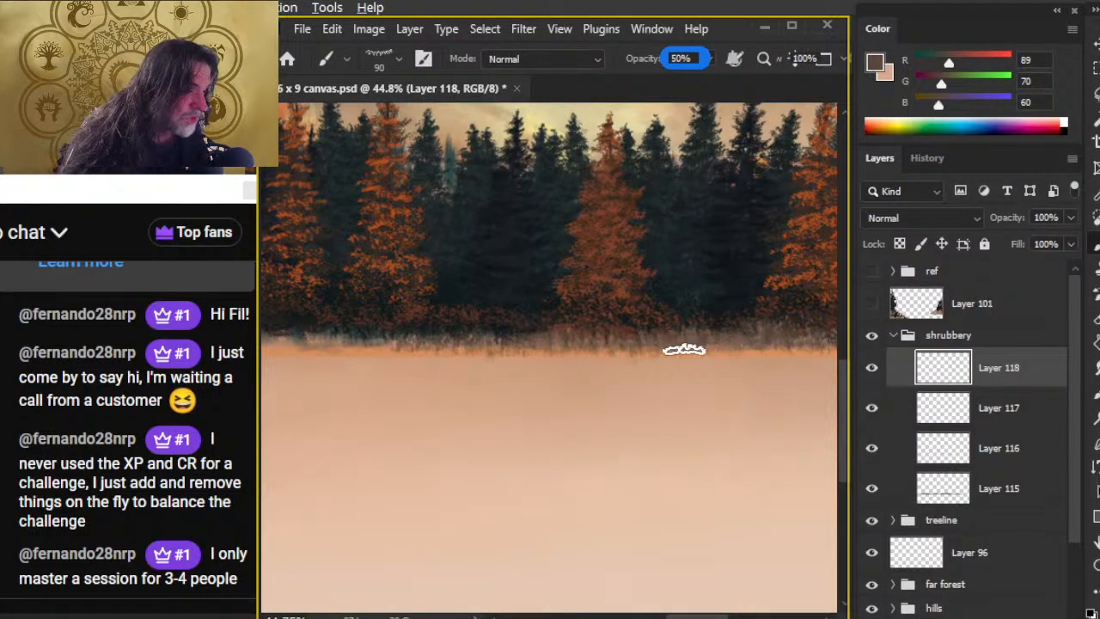
{"action": "scroll", "coordinate": [570, 422], "scroll_direction": "left", "scroll_amount": 5}
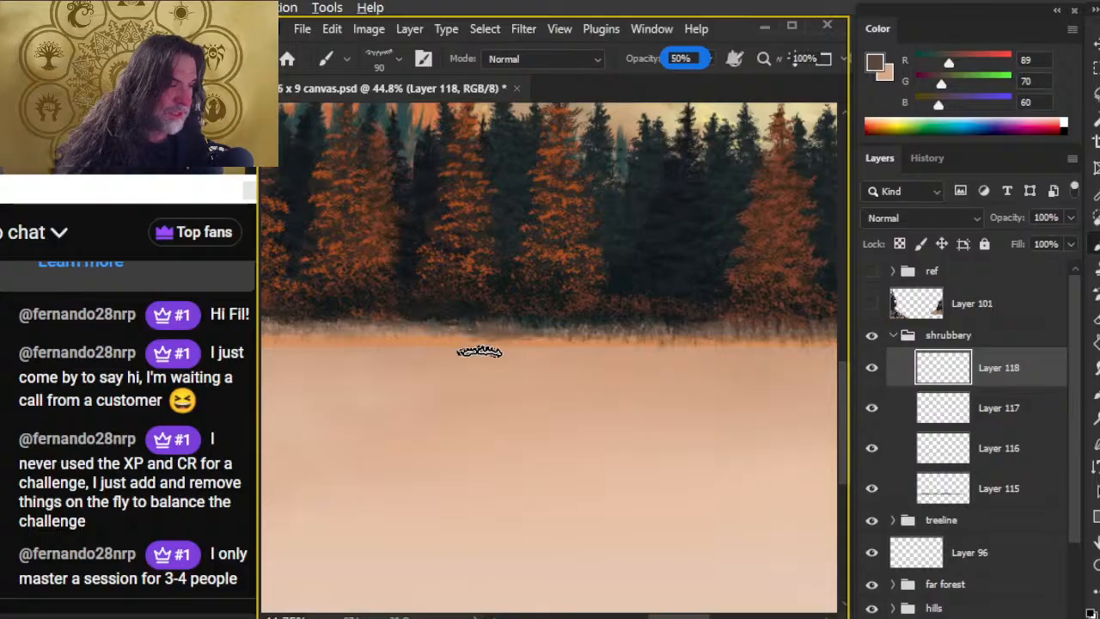
{"action": "key", "text": "e"}
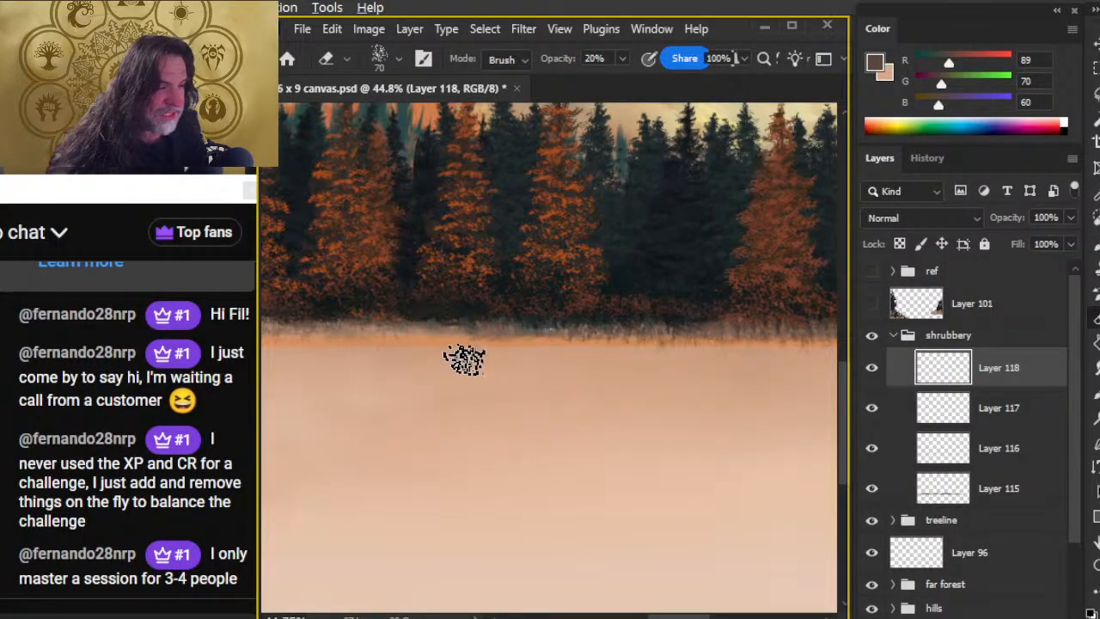
{"action": "key", "text": "b"}
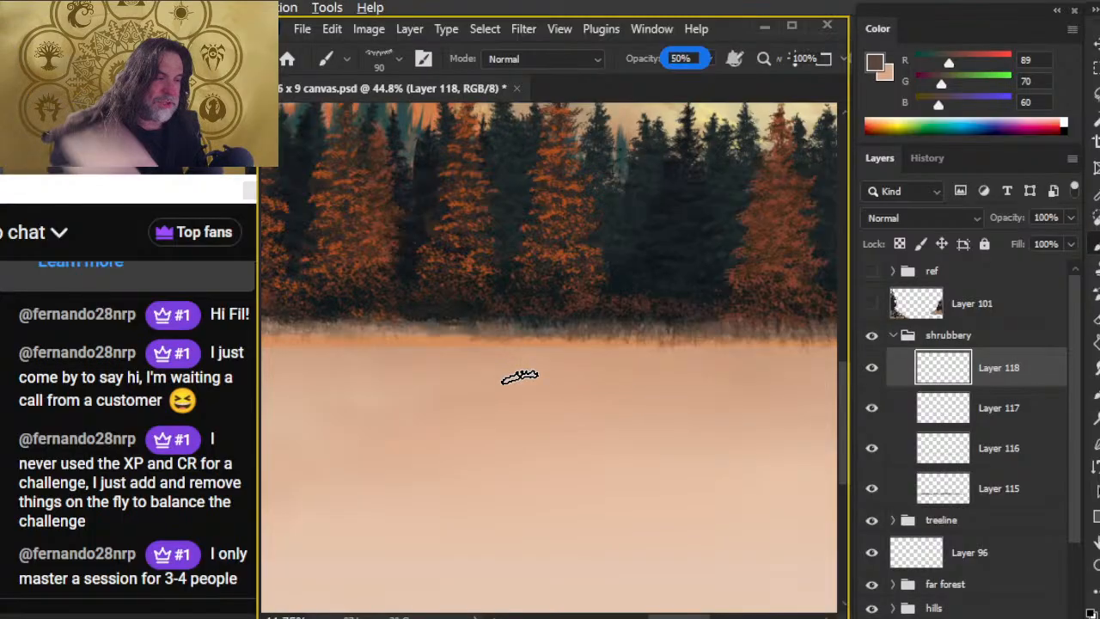
{"action": "key", "text": "e"}
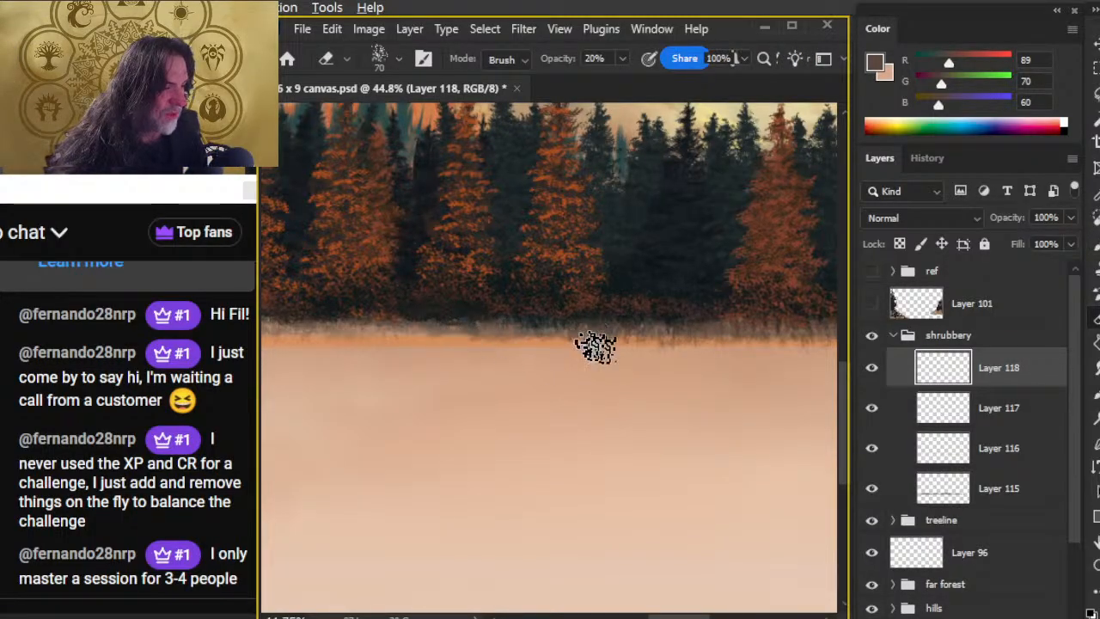
Paint grass beneath the right half of the long orange tree row at 50% opacity and soften its lower edge with the 20% eraser
{"action": "key", "text": "b"}
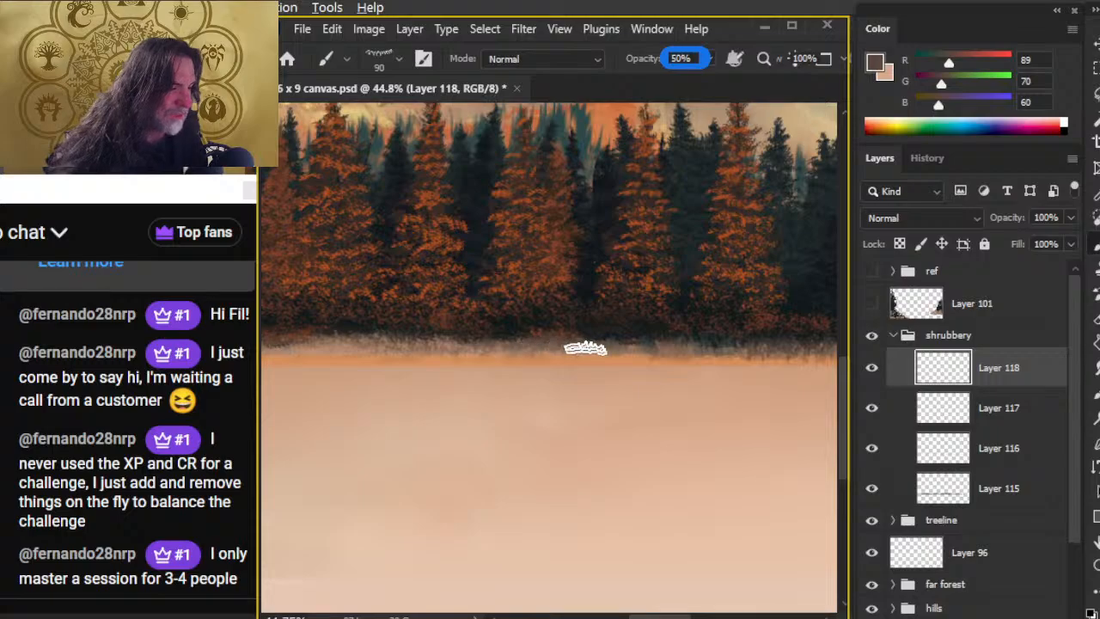
{"action": "key", "text": "e"}
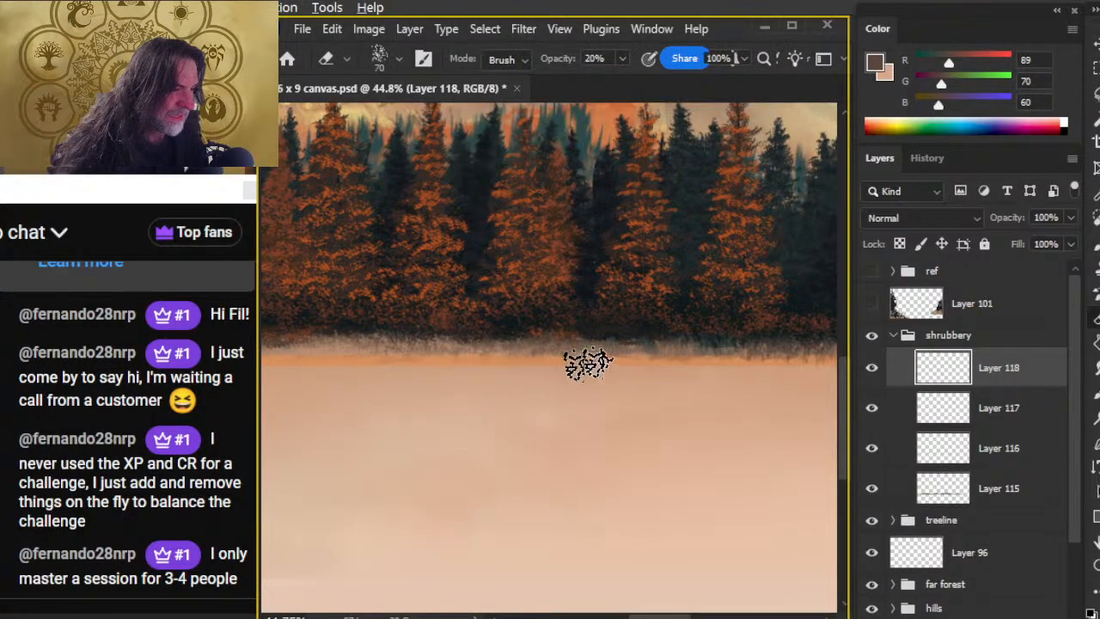
{"action": "key", "text": "b"}
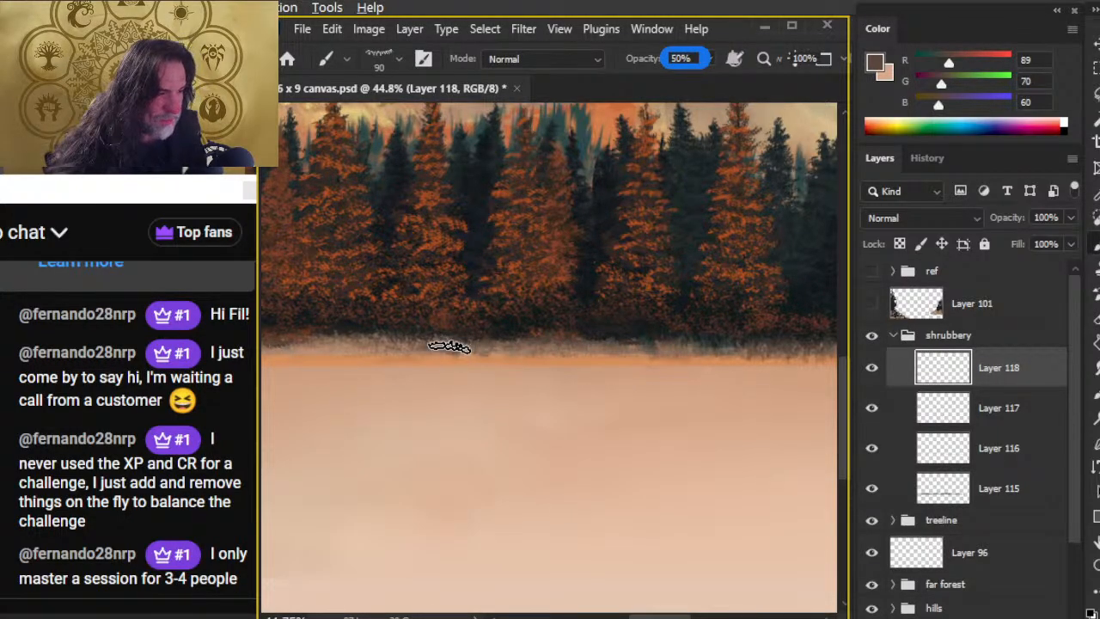
{"action": "key", "text": "e"}
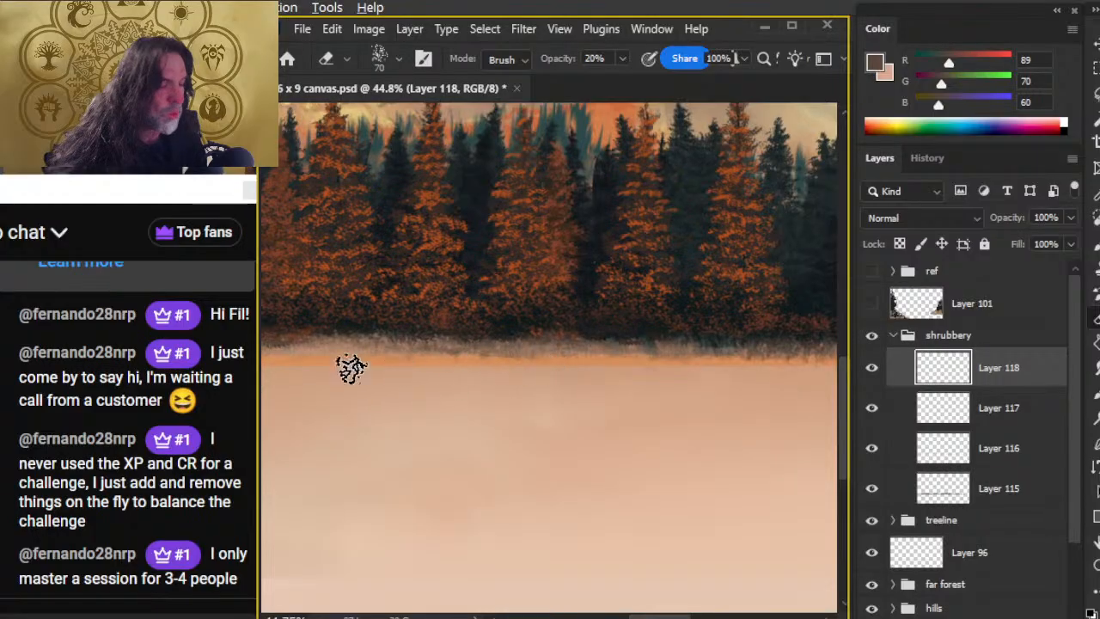
Continue the grass beneath the middle of the long orange tree row at 50% opacity, blending it with the 20% eraser
{"action": "key", "text": "b"}
{"action": "left_click_drag", "start_coordinate": [447, 405], "coordinate": [559, 369]}
{"action": "key", "text": "e"}
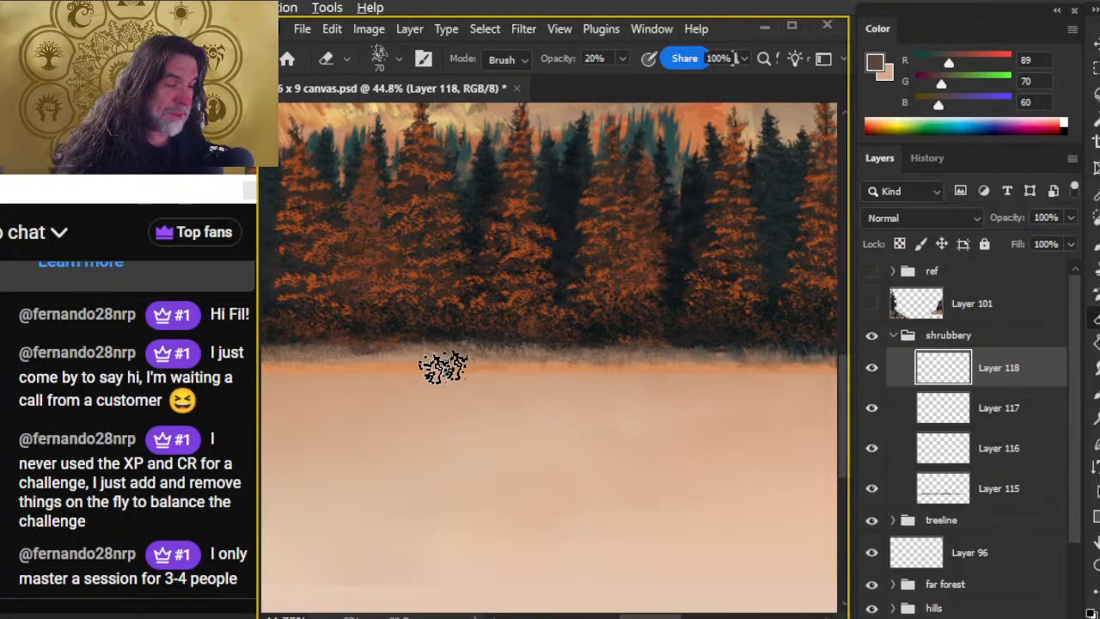
{"action": "key", "text": "b"}
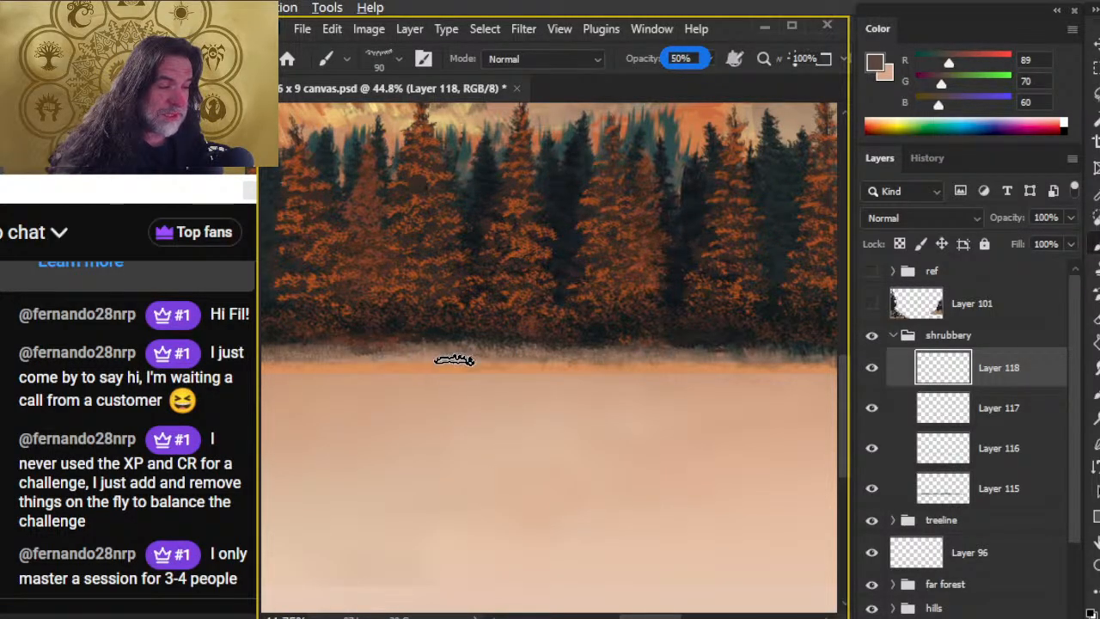
{"action": "key", "text": "e"}
Build up grass at the left end of the long orange tree row with repeated 50% brush and 20% eraser passes
{"action": "mouse_move", "coordinate": [517, 436]}
{"action": "left_mouse_down"}
{"action": "mouse_move", "coordinate": [656, 418]}
{"action": "mouse_move", "coordinate": [471, 353]}
{"action": "left_mouse_up"}
{"action": "key", "text": "b"}
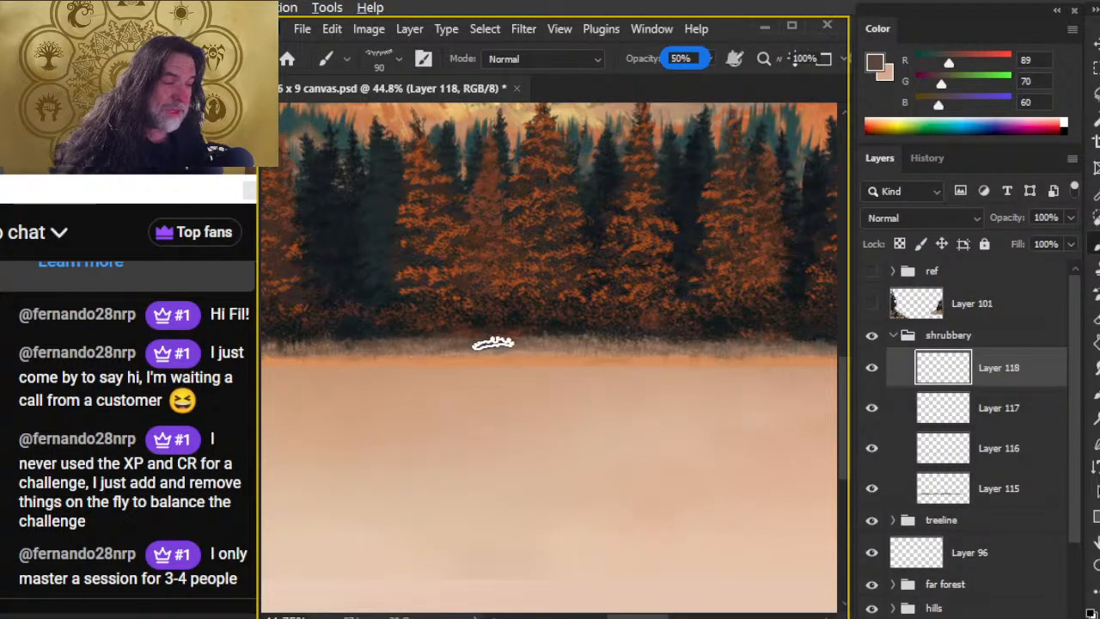
{"action": "key", "text": "e"}
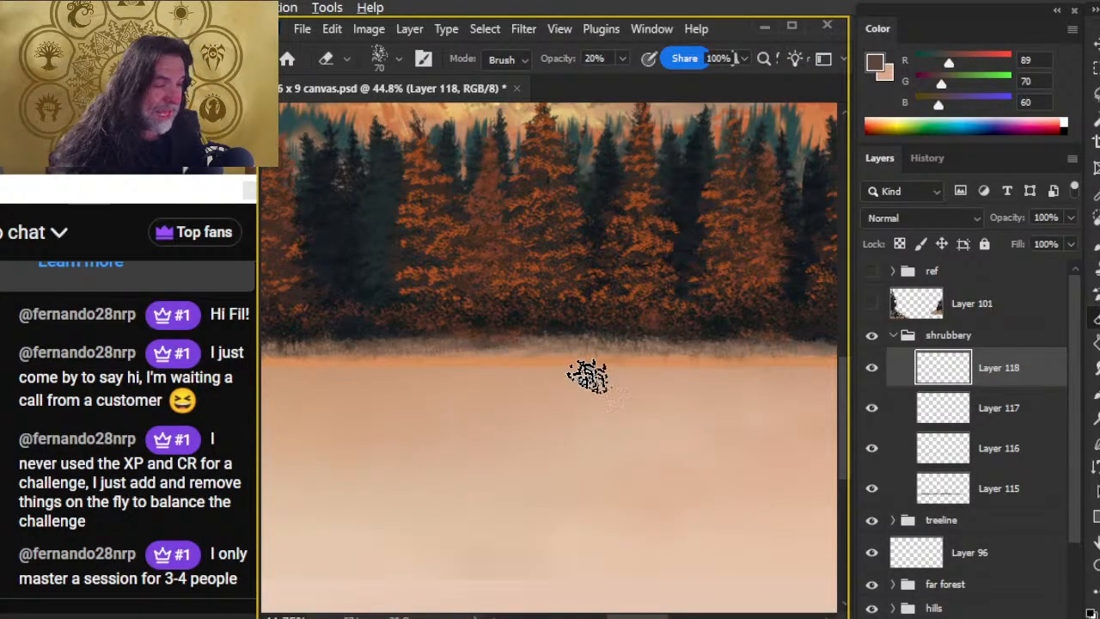
{"action": "key", "text": "b"}
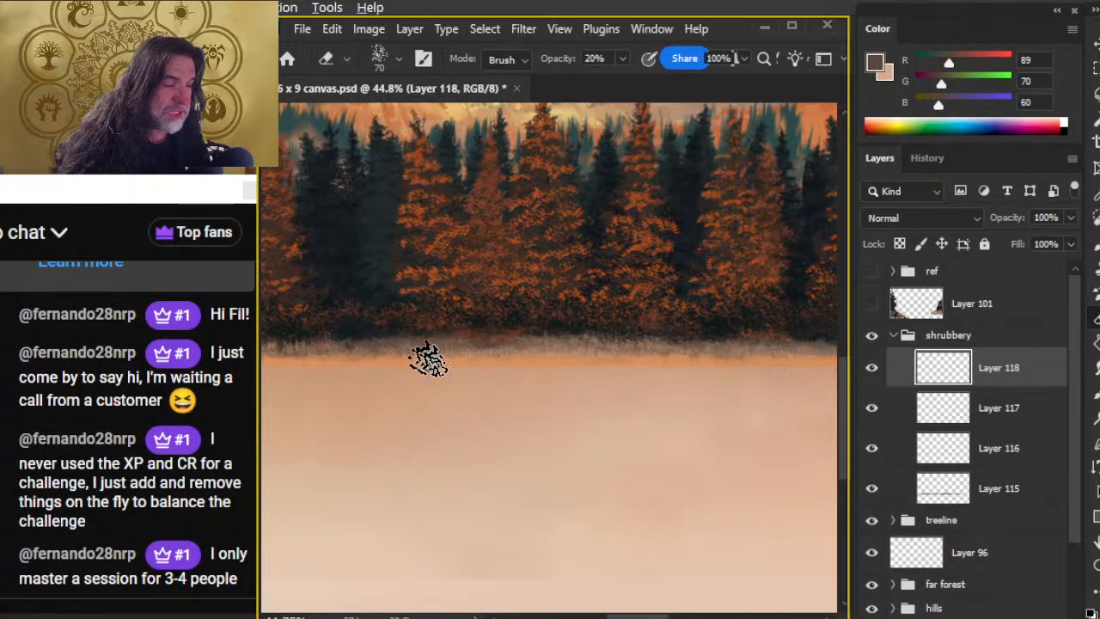
{"action": "key", "text": "e"}
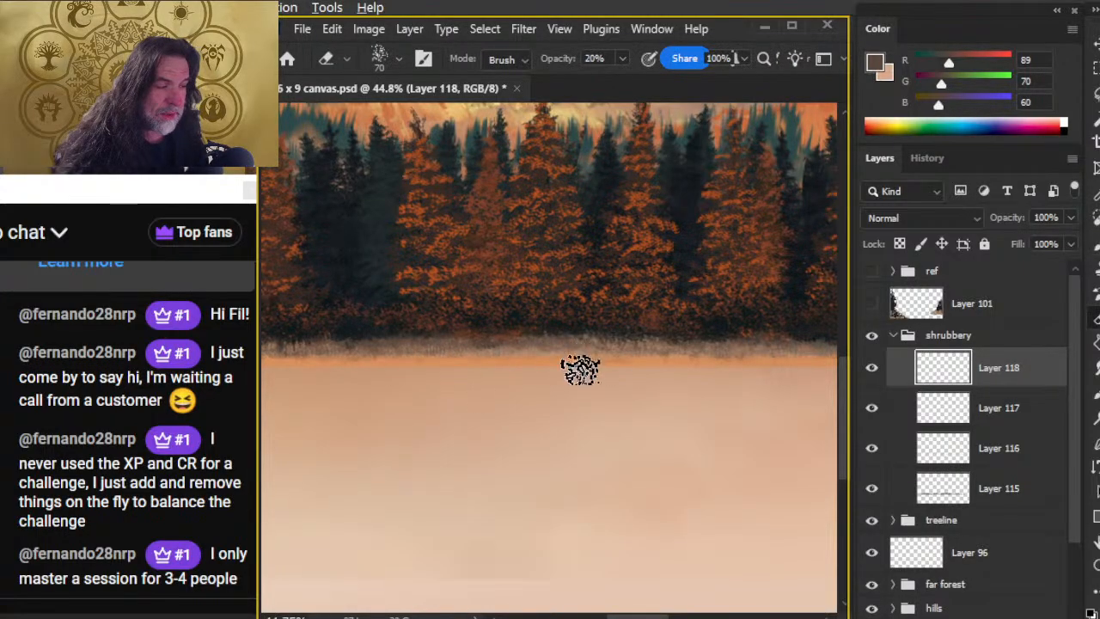
{"action": "key", "text": "b"}
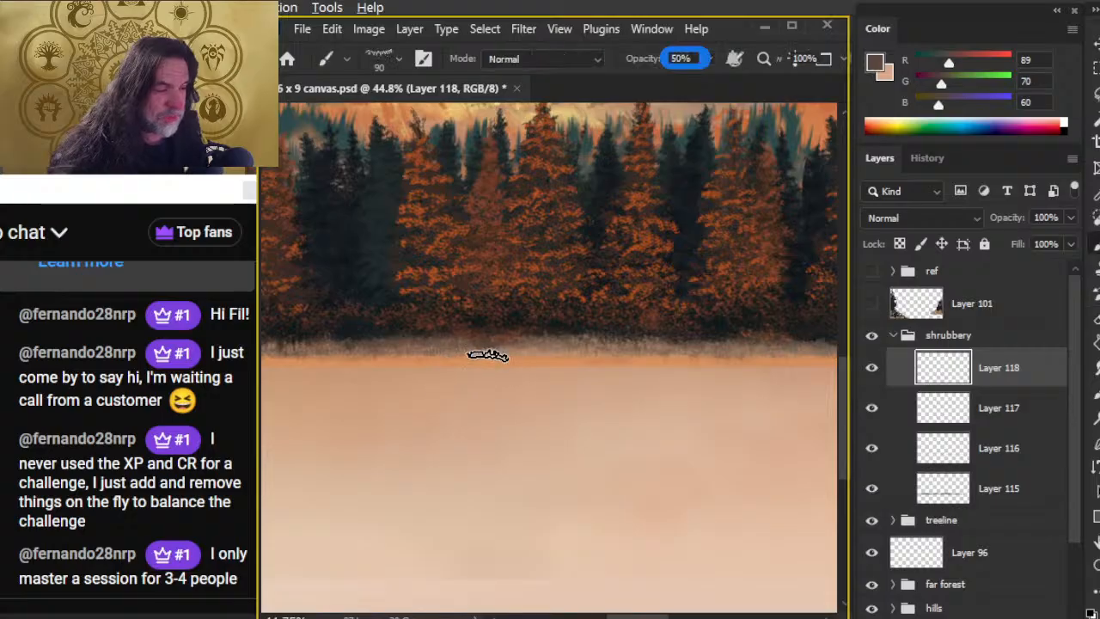
{"action": "key", "text": "e"}
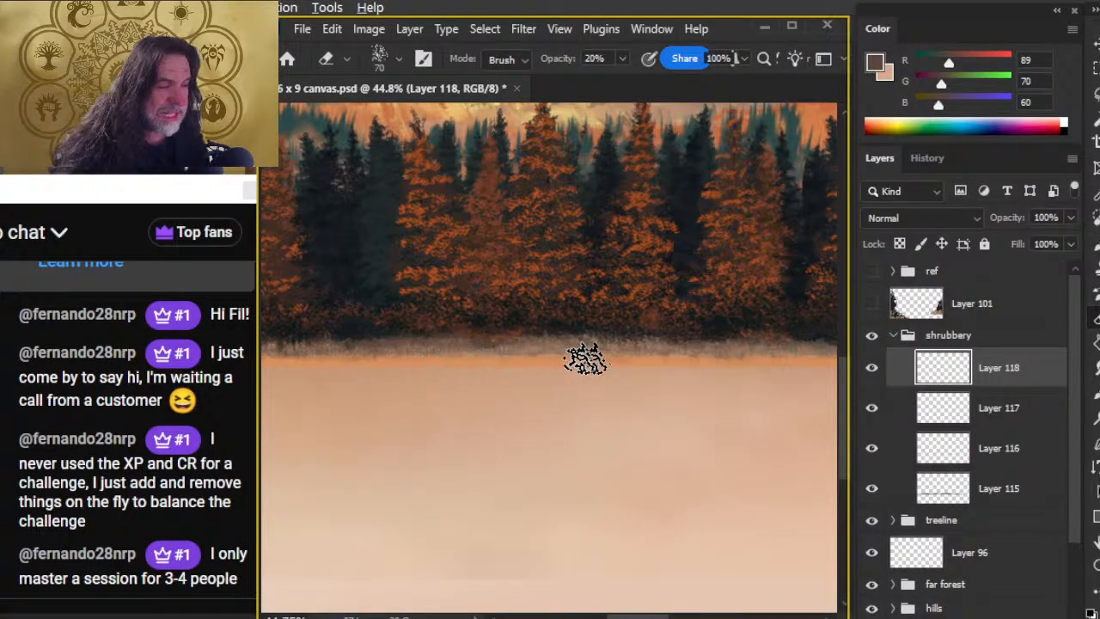
Add grass under the dark evergreens and orange trees left of the long orange row at 50% opacity, softening it at 20%
{"action": "left_click_drag", "start_coordinate": [414, 386], "coordinate": [581, 412]}
{"action": "key", "text": "b"}
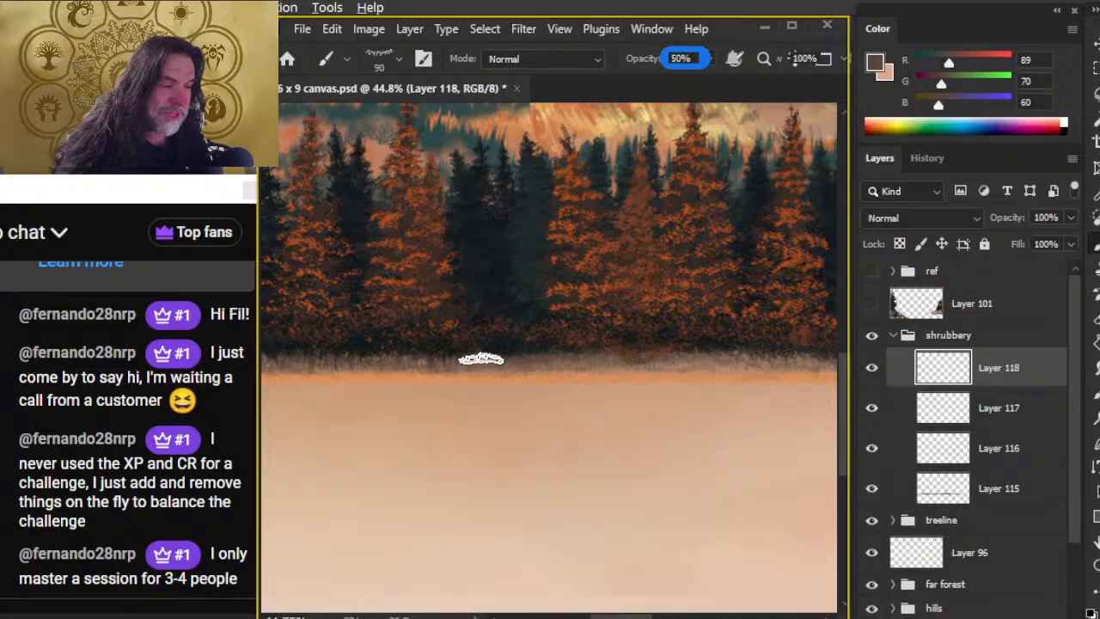
{"action": "key", "text": "e"}
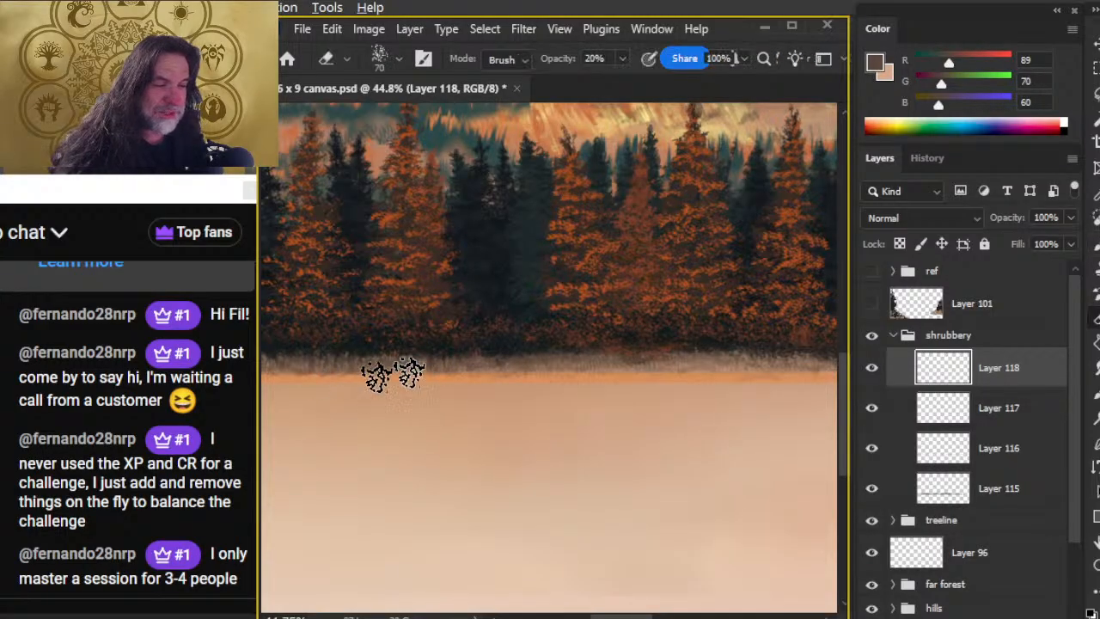
{"action": "key", "text": "b"}
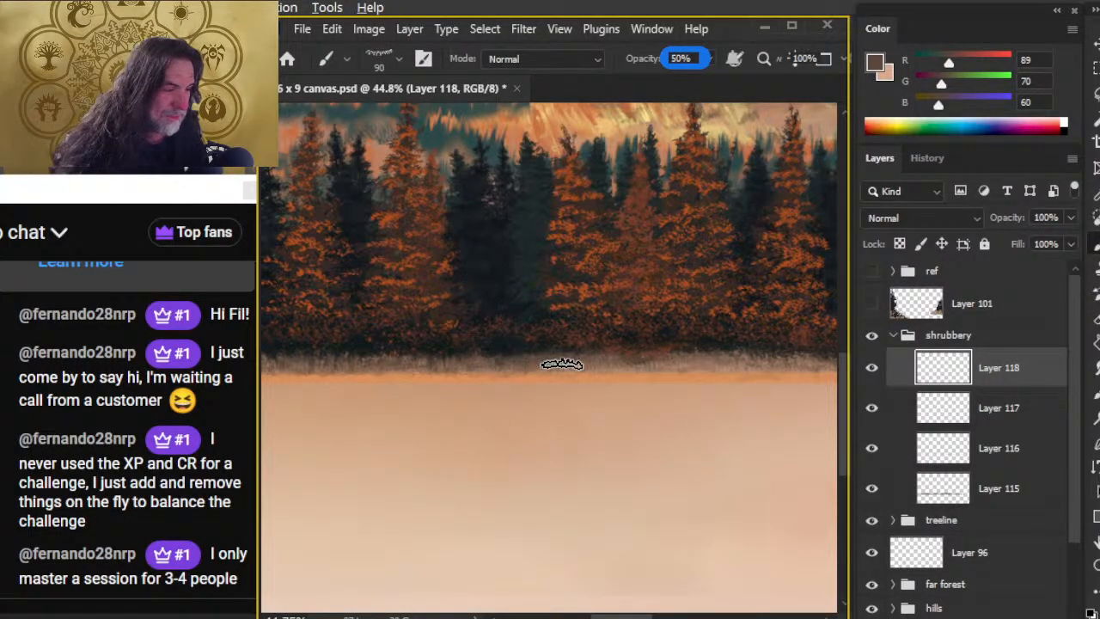
{"action": "key", "text": "e"}
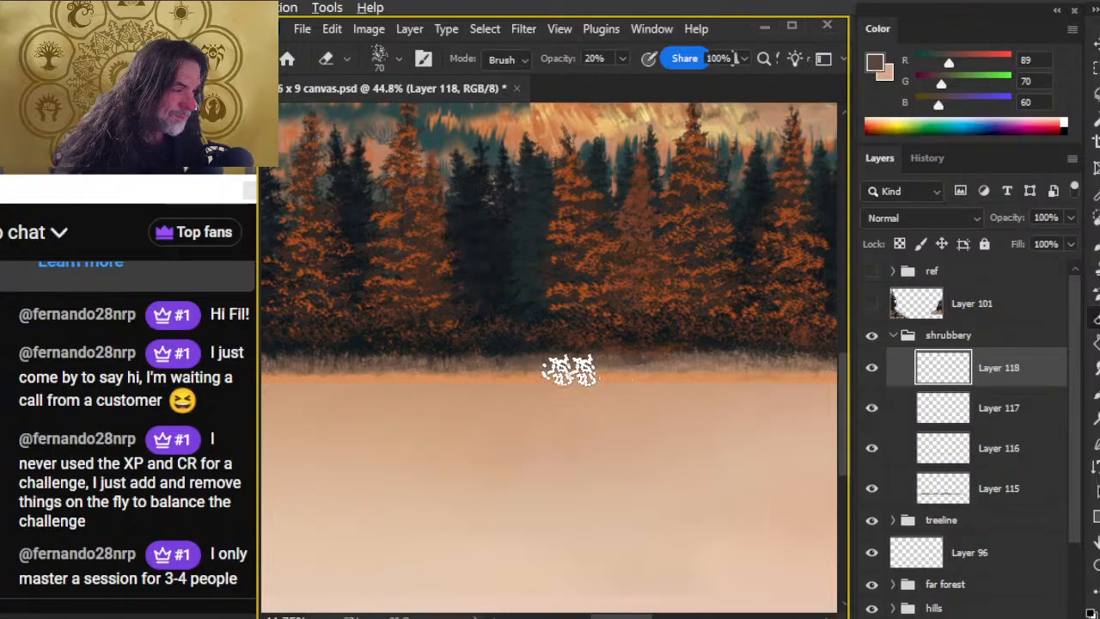
{"action": "key", "text": "b"}
{"action": "key", "text": "e"}
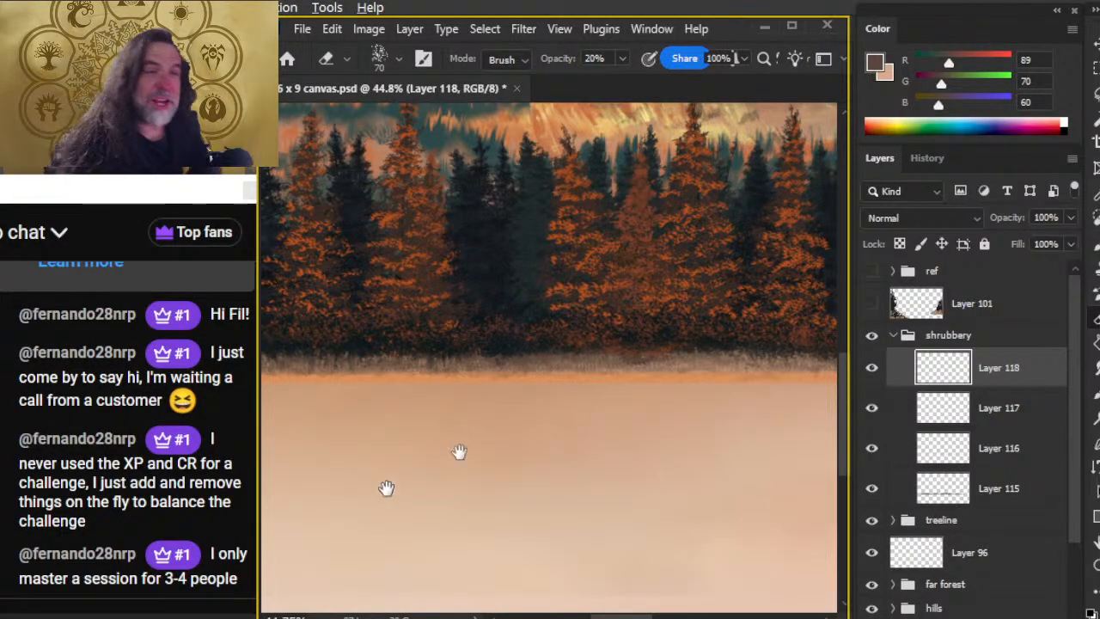
Review the grass strip from the treeline's left end to its middle in a wider view
{"action": "left_click_drag", "start_coordinate": [386, 488], "coordinate": [693, 453]}
{"action": "left_click_drag", "start_coordinate": [368, 442], "coordinate": [487, 445]}
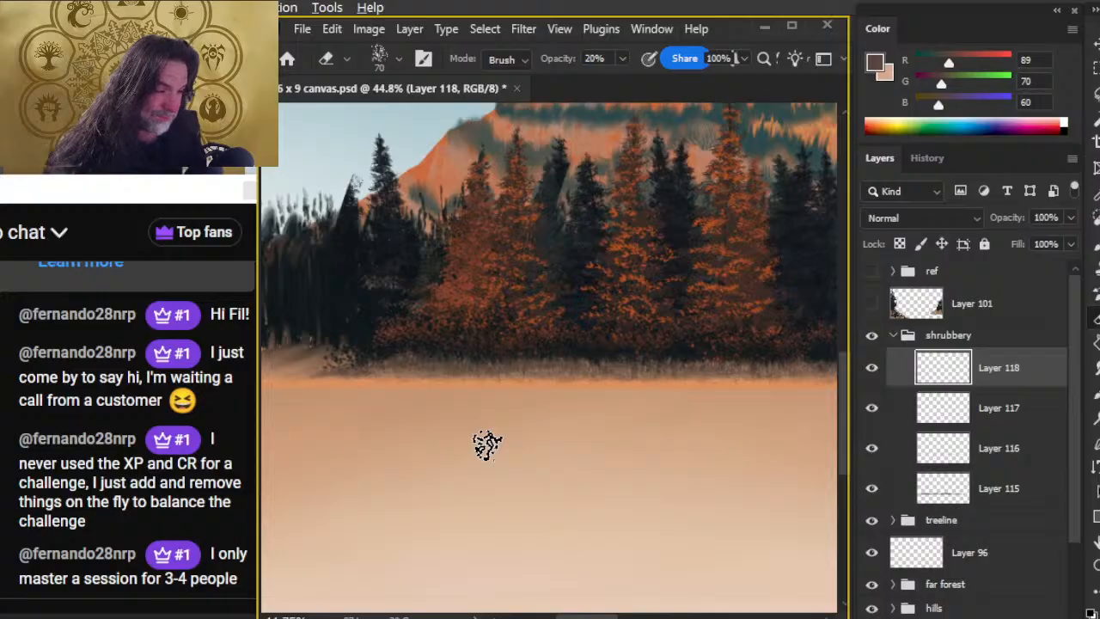
{"action": "key", "text": "z"}
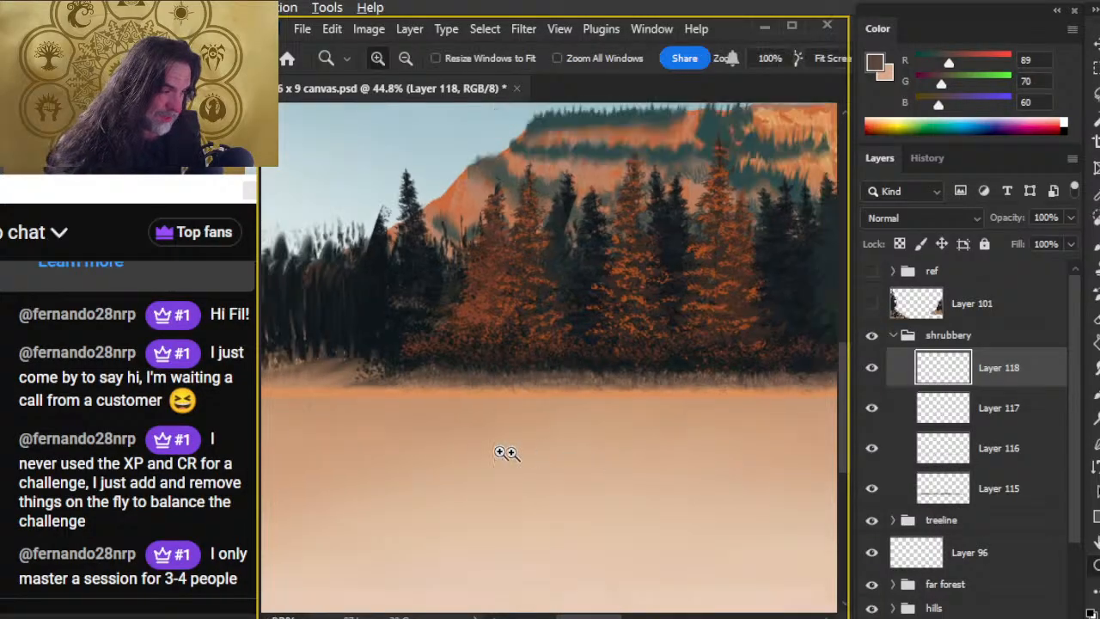
{"action": "scroll", "coordinate": [521, 455], "scroll_direction": "down", "scroll_amount": 5}
{"action": "left_click_drag", "start_coordinate": [581, 464], "coordinate": [410, 395]}
{"action": "scroll", "coordinate": [587, 384], "scroll_direction": "up", "scroll_amount": 4}
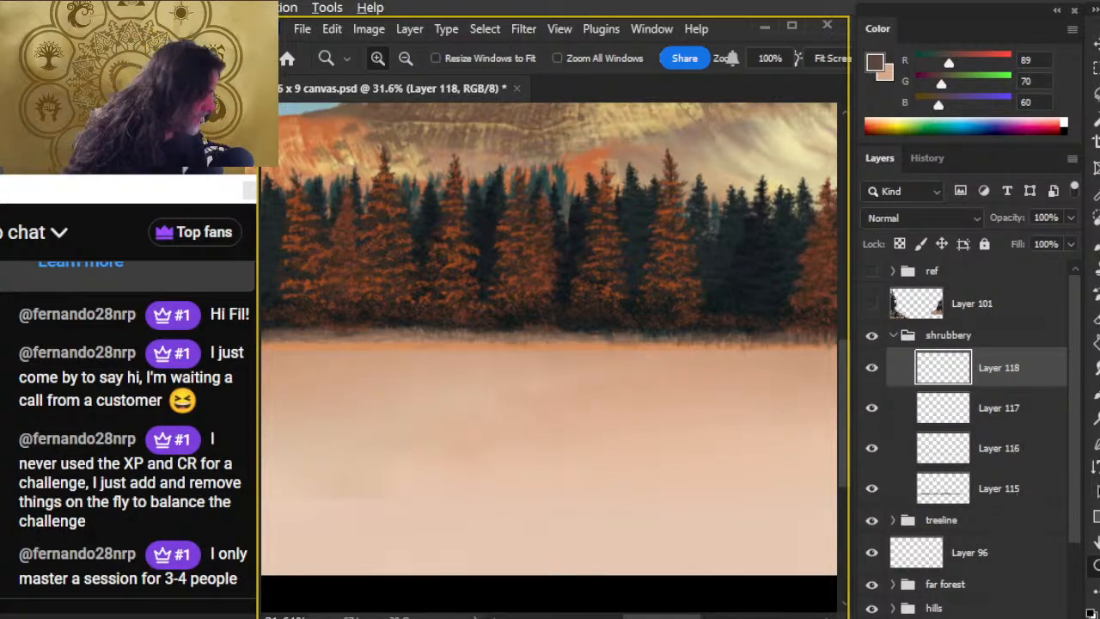
{"action": "key", "text": "ctrl+shift+alt+n"}
{"action": "key", "text": "b"}
{"action": "key", "text": "5"}
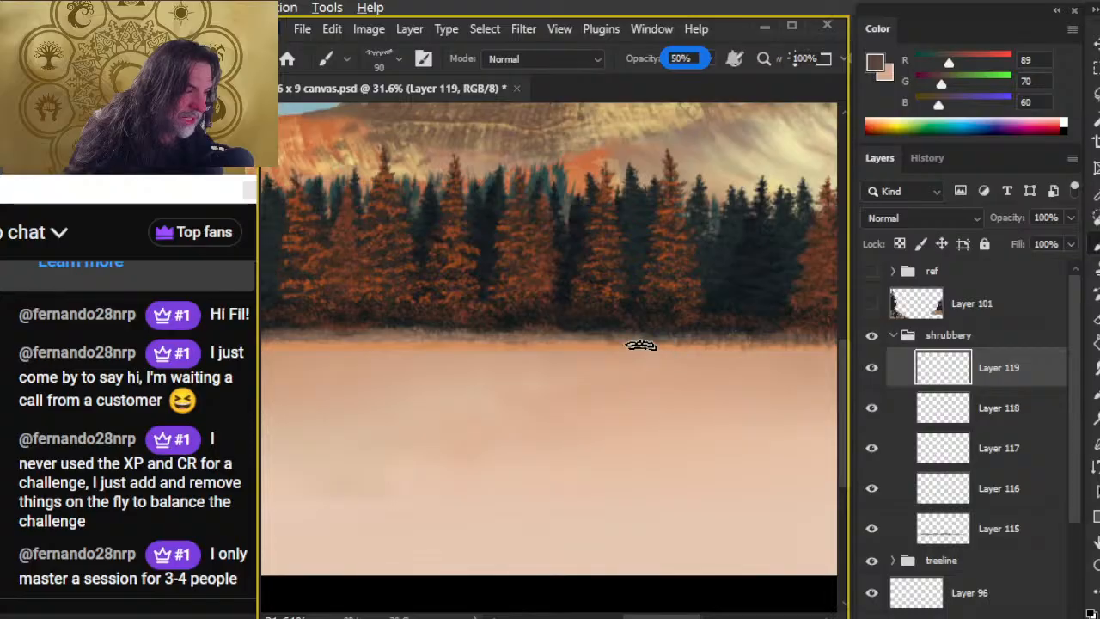
Set the Smudge tool to the 70 px speckled brush tip for blending the grass beneath the orange trees
{"action": "key", "text": "r"}
{"action": "right_click", "coordinate": [597, 414]}
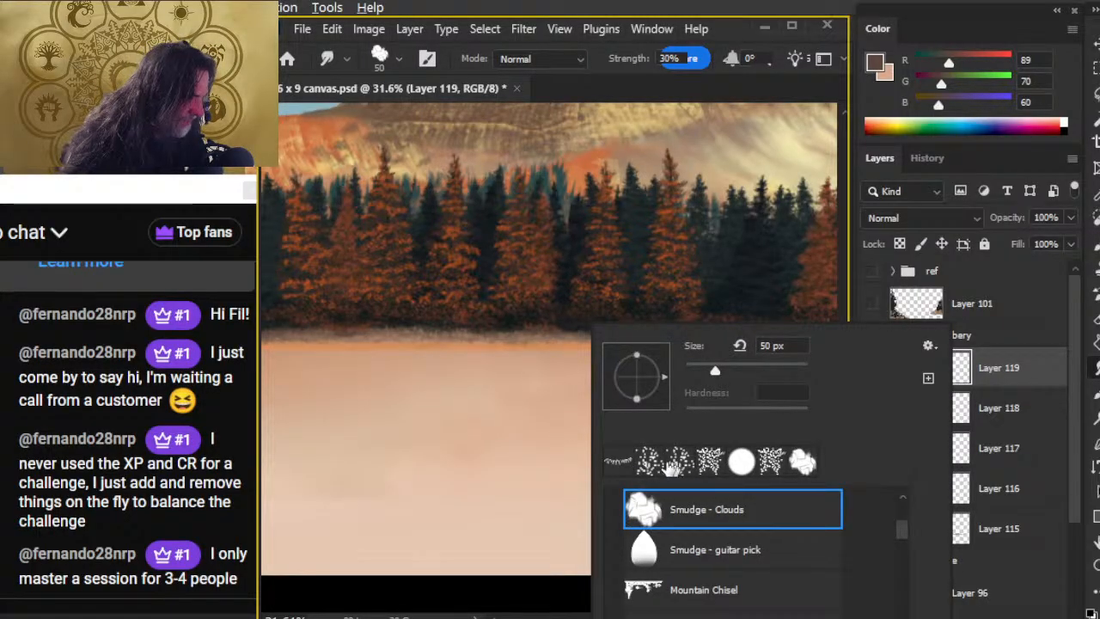
{"action": "left_click", "coordinate": [649, 465]}
{"action": "left_click", "coordinate": [559, 508]}
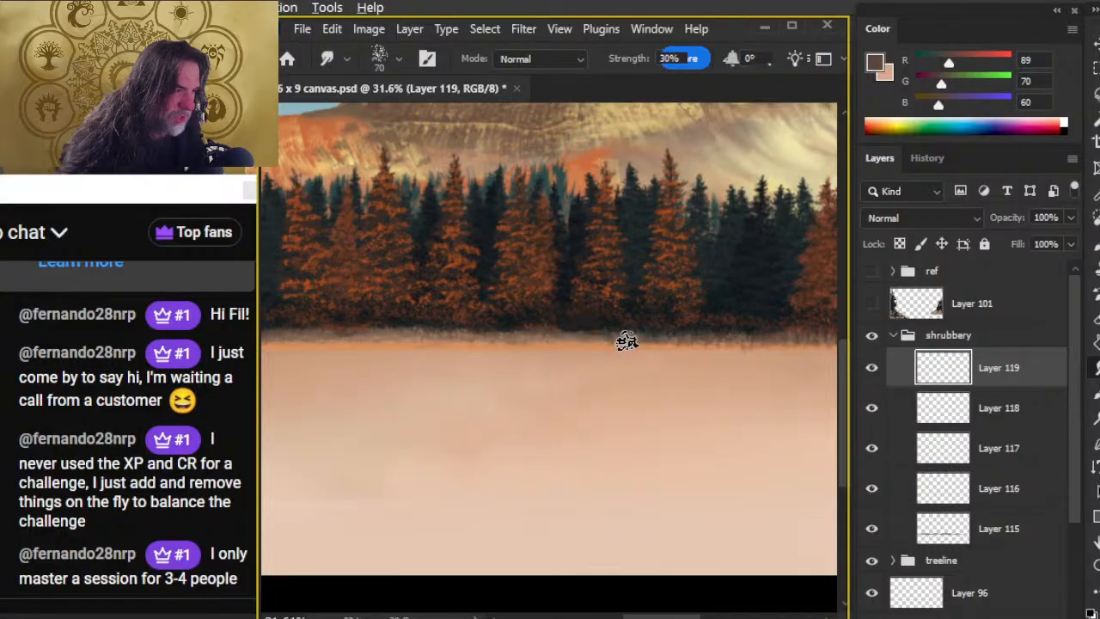
{"action": "left_click_drag", "start_coordinate": [641, 344], "coordinate": [668, 364]}
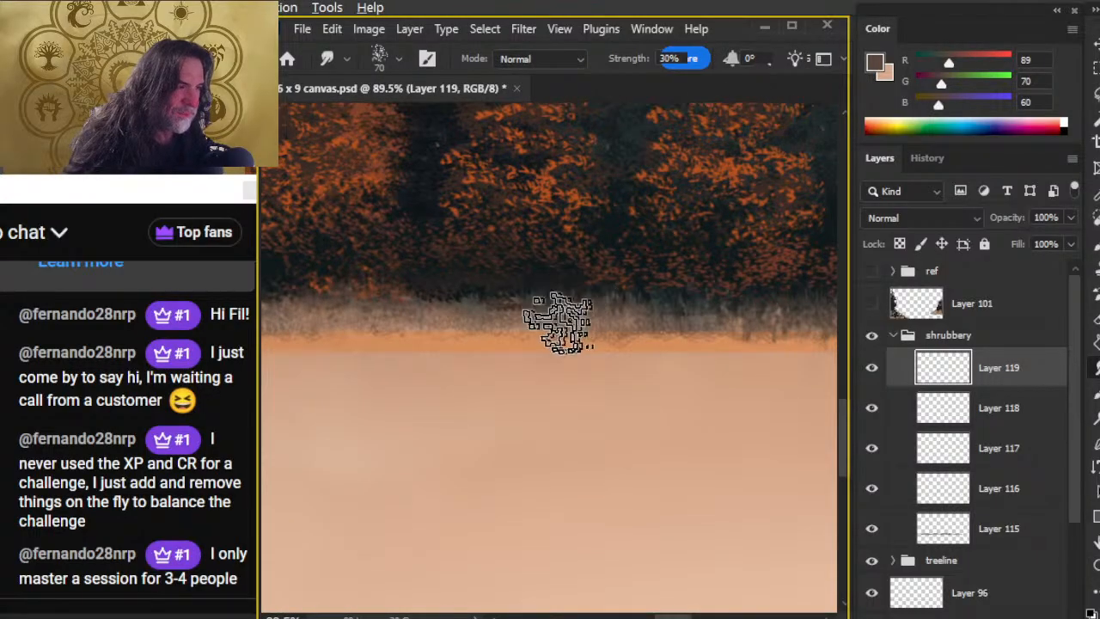
Delete Layer 119 and smudge the grass strip beneath the orange trees at 40% strength
{"action": "left_click", "coordinate": [873, 368]}
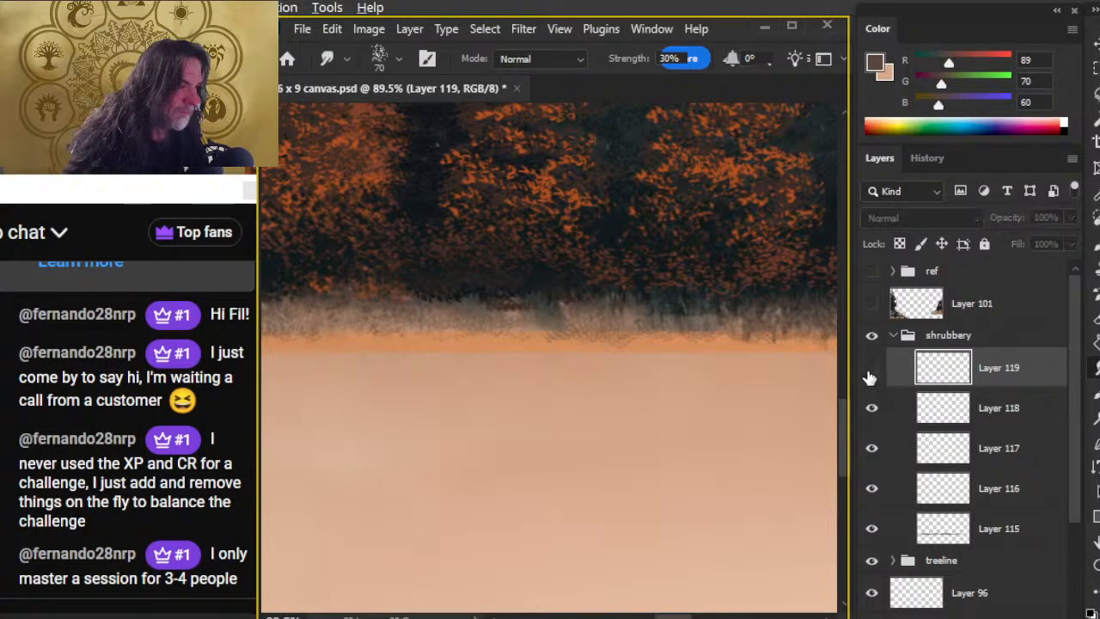
{"action": "key", "text": "Delete"}
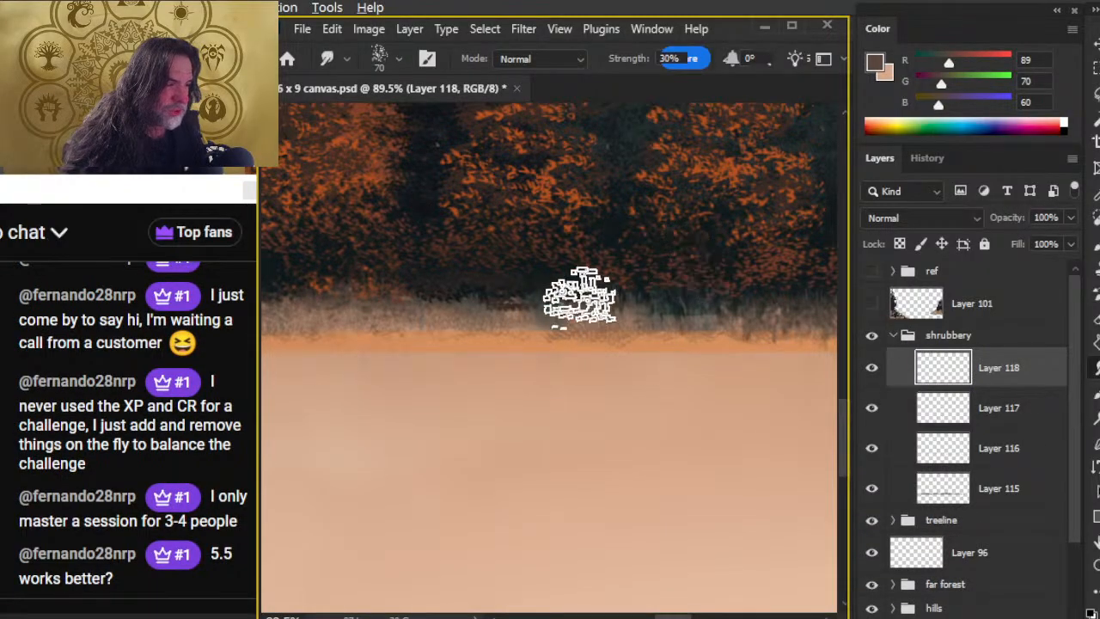
{"action": "key", "text": "4"}
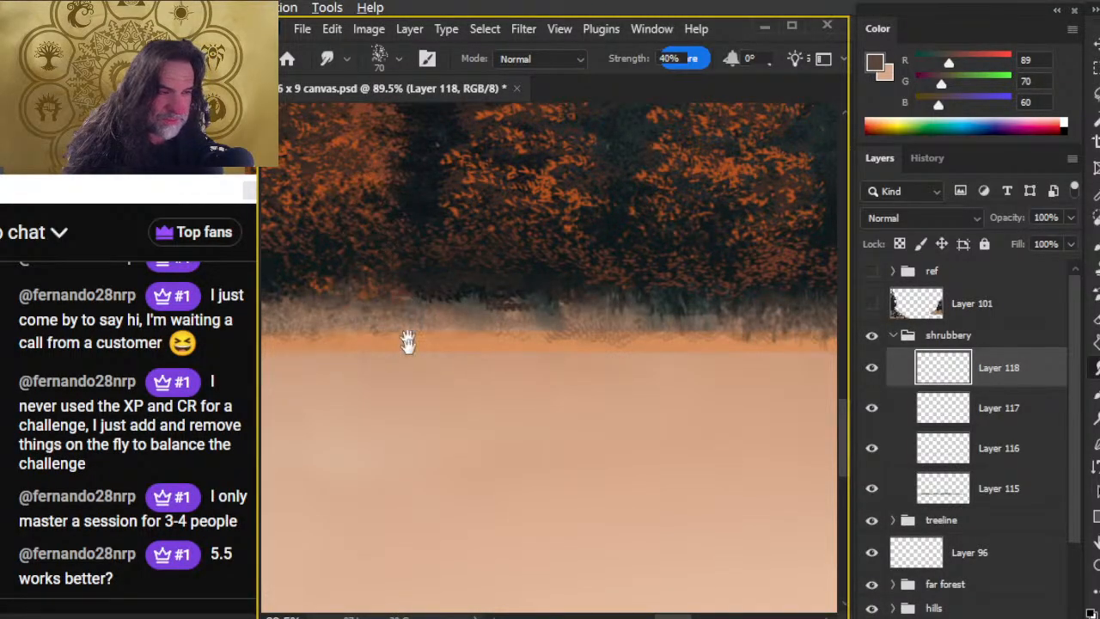
{"action": "left_click_drag", "start_coordinate": [519, 395], "coordinate": [597, 412]}
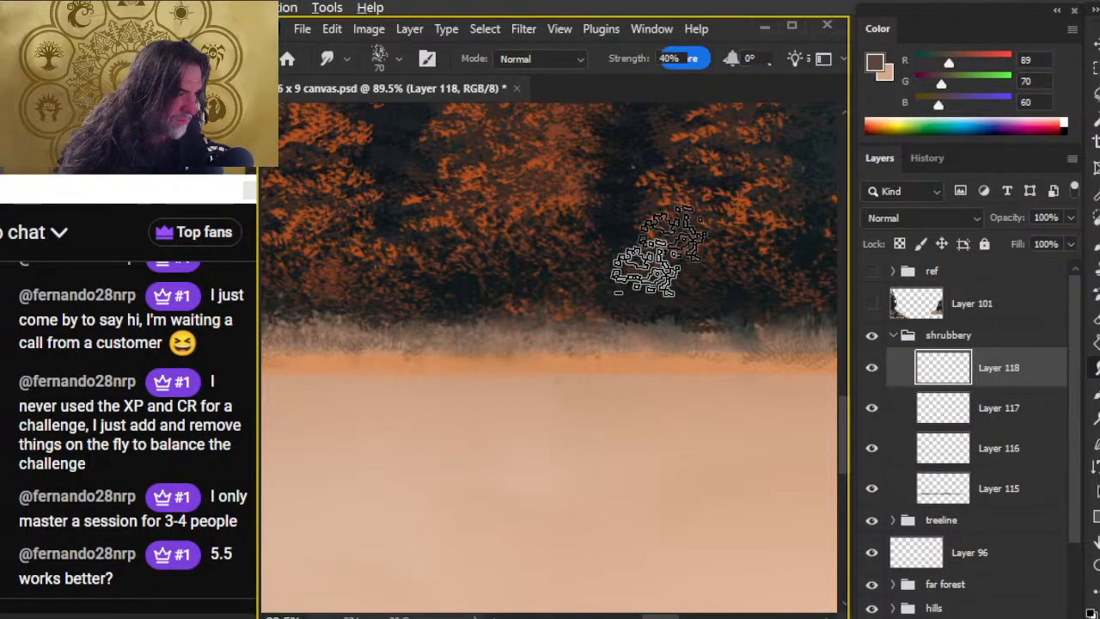
Smudge the dry grass band beneath the trees on Layer 118 at 40% strength, comparing the result with the layer hidden
{"action": "key", "text": "z"}
{"action": "left_click_drag", "start_coordinate": [713, 364], "coordinate": [716, 378]}
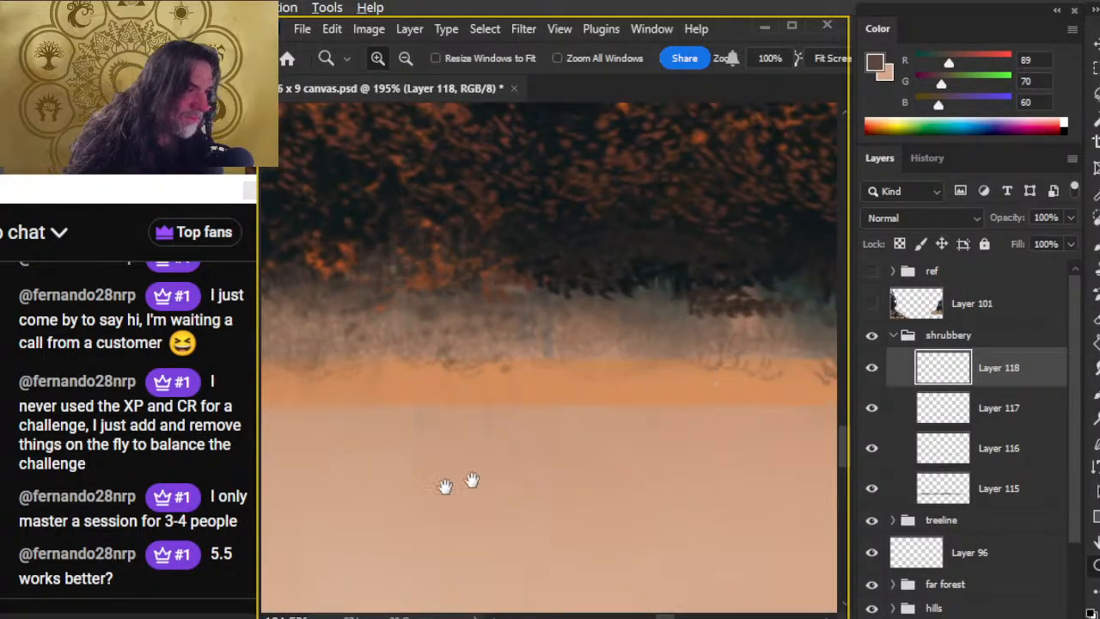
{"action": "left_click_drag", "start_coordinate": [434, 489], "coordinate": [510, 521]}
{"action": "key", "text": "r"}
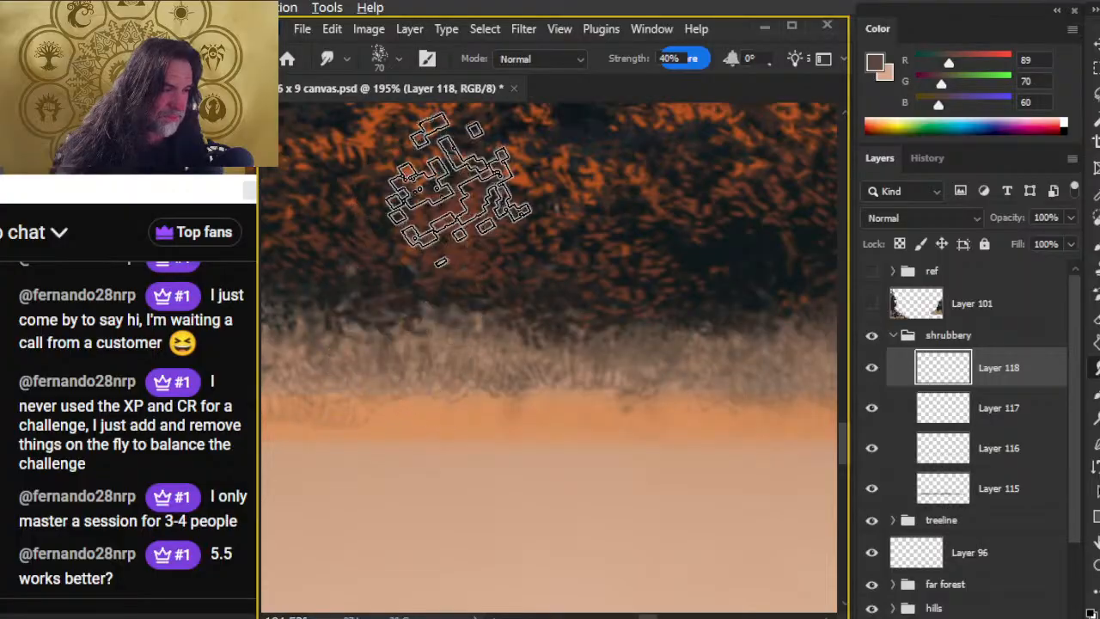
{"action": "mouse_move", "coordinate": [639, 233]}
{"action": "left_mouse_down"}
{"action": "mouse_move", "coordinate": [540, 462]}
{"action": "mouse_move", "coordinate": [757, 483]}
{"action": "left_mouse_up"}
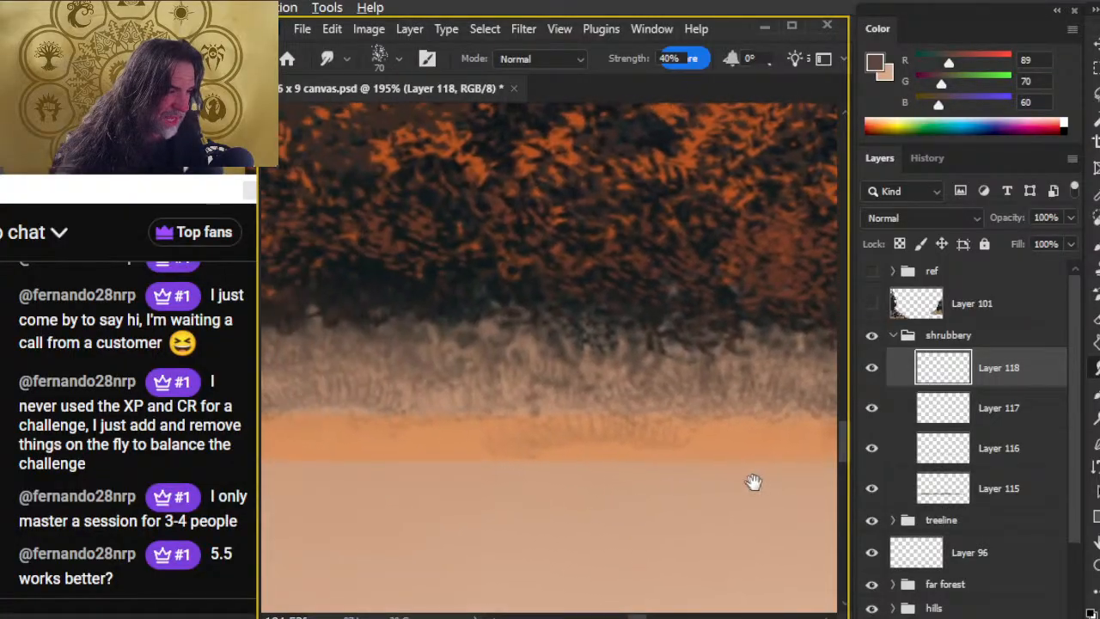
{"action": "left_click", "coordinate": [870, 370]}
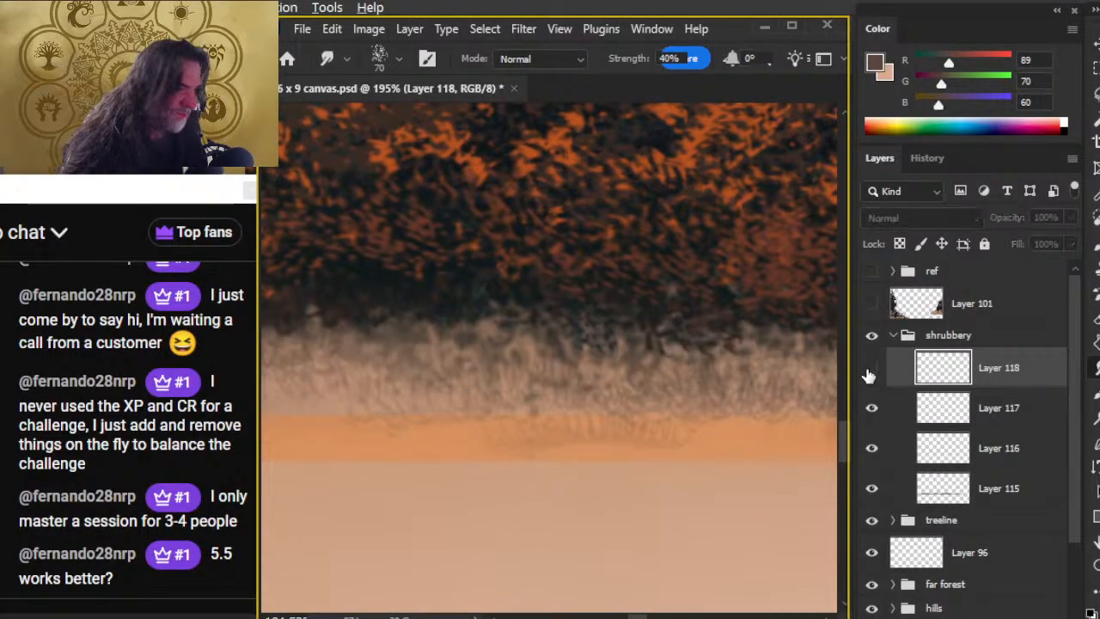
{"action": "left_click", "coordinate": [870, 370]}
{"action": "left_click_drag", "start_coordinate": [528, 447], "coordinate": [676, 462]}
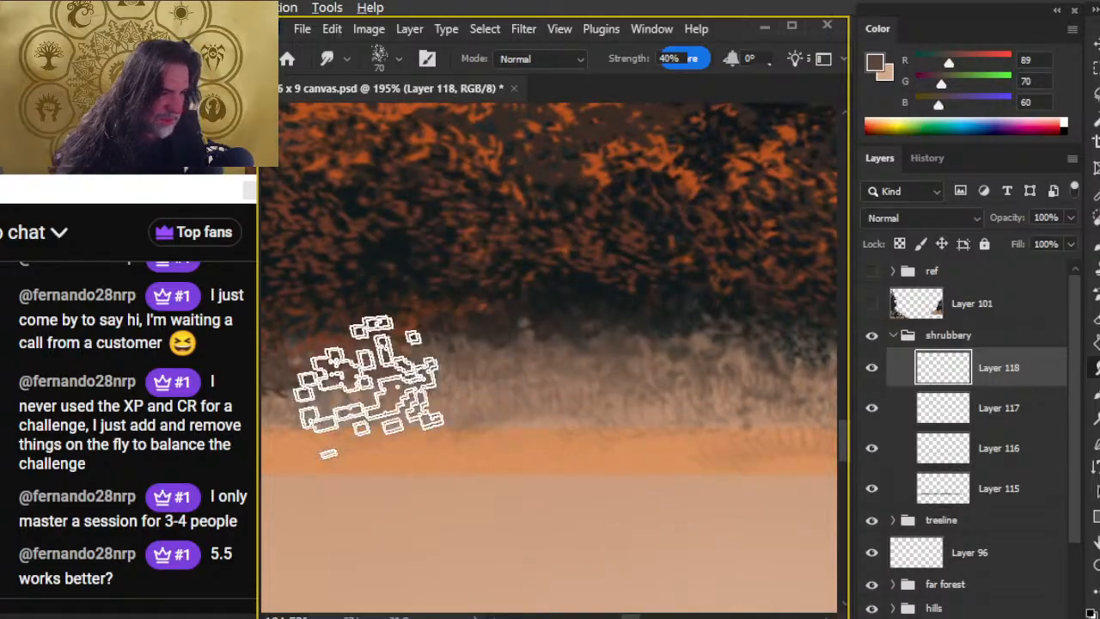
{"action": "left_click_drag", "start_coordinate": [504, 494], "coordinate": [744, 490]}
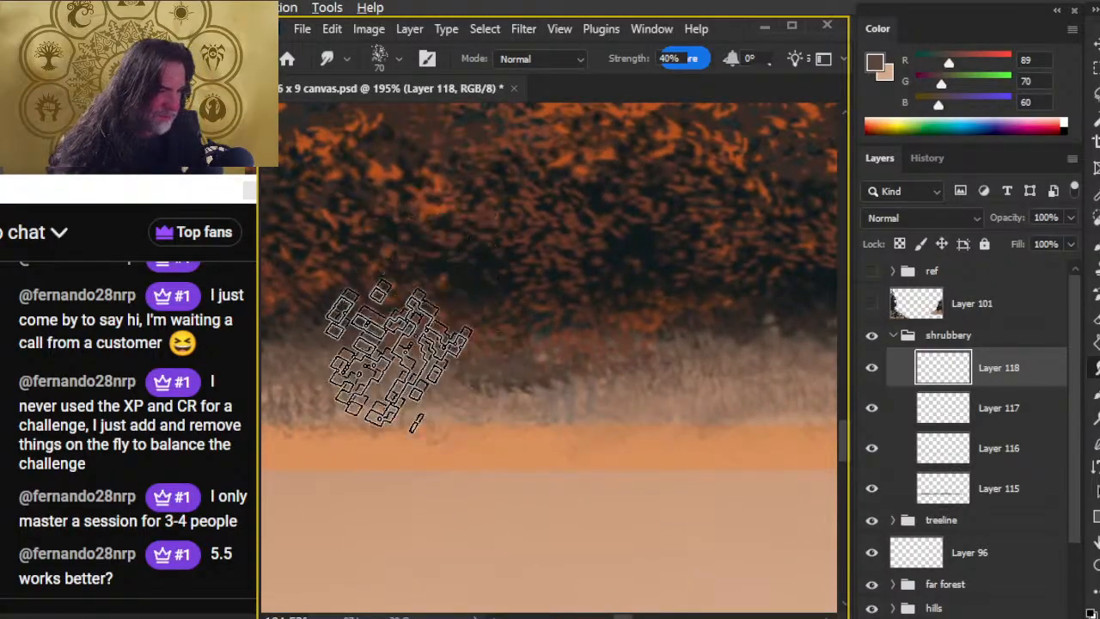
Examine how the grass band blends into the shoreline along the treeline, out to the painting's left end
{"action": "key", "text": "z"}
{"action": "left_click_drag", "start_coordinate": [602, 489], "coordinate": [630, 450]}
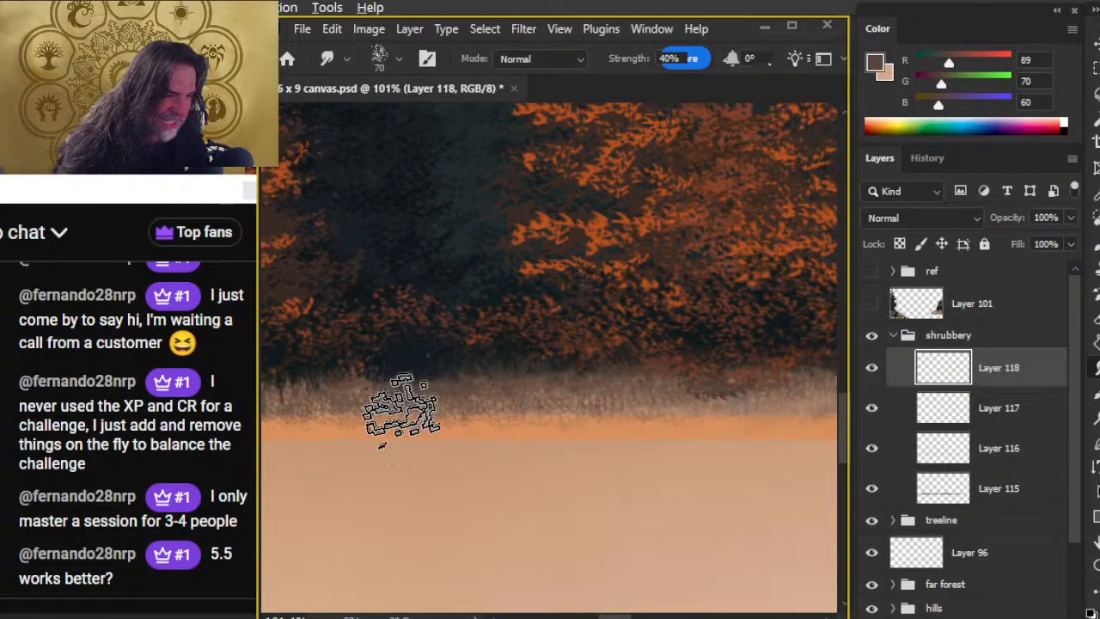
{"action": "left_click_drag", "start_coordinate": [536, 516], "coordinate": [729, 495]}
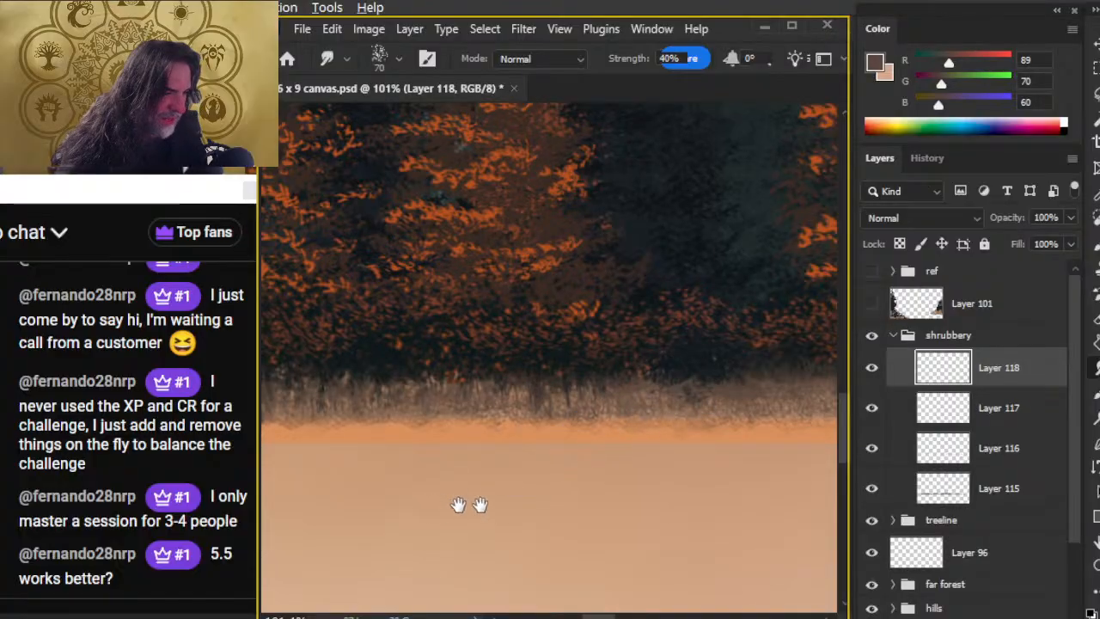
{"action": "left_click_drag", "start_coordinate": [436, 506], "coordinate": [401, 493]}
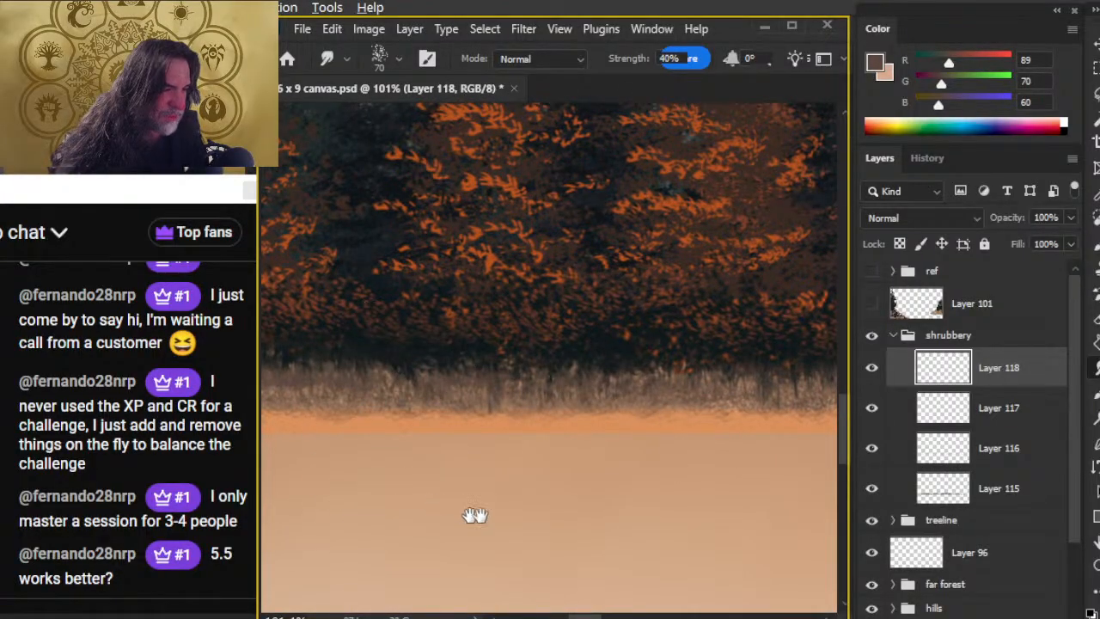
{"action": "left_click_drag", "start_coordinate": [481, 492], "coordinate": [585, 518]}
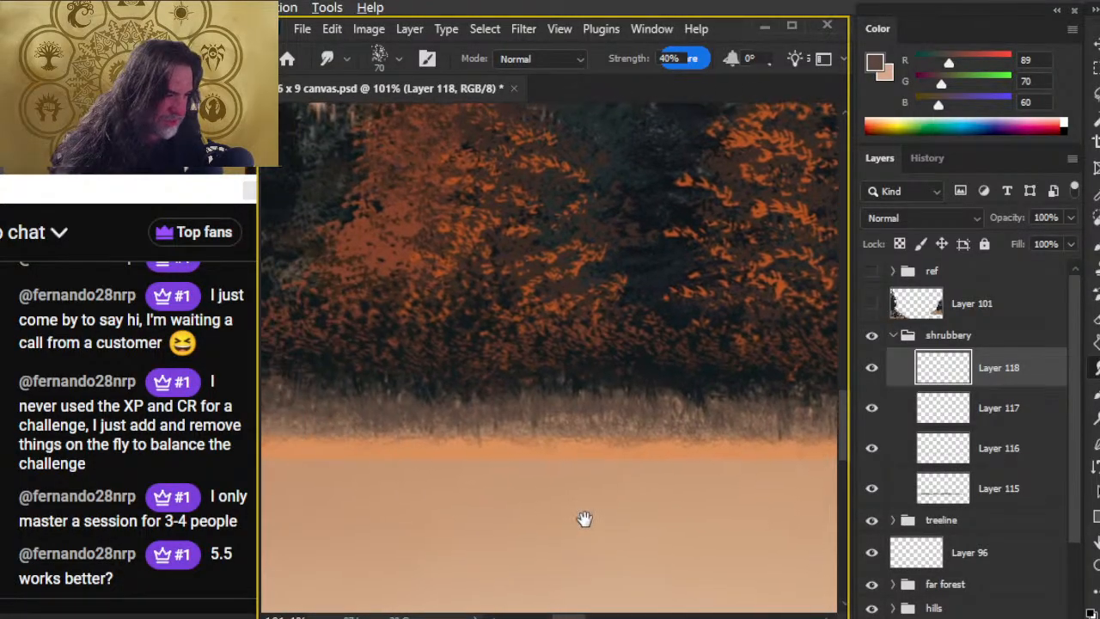
{"action": "left_click_drag", "start_coordinate": [417, 523], "coordinate": [579, 540]}
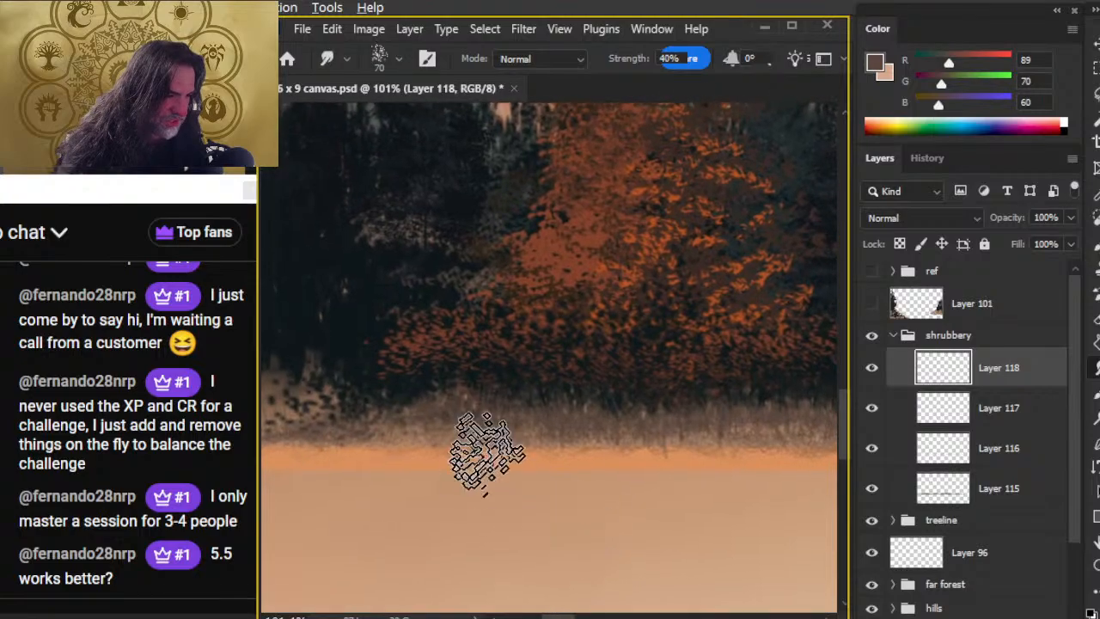
{"action": "mouse_move", "coordinate": [401, 555]}
{"action": "left_mouse_down"}
{"action": "mouse_move", "coordinate": [629, 556]}
{"action": "mouse_move", "coordinate": [593, 482]}
{"action": "left_mouse_up"}
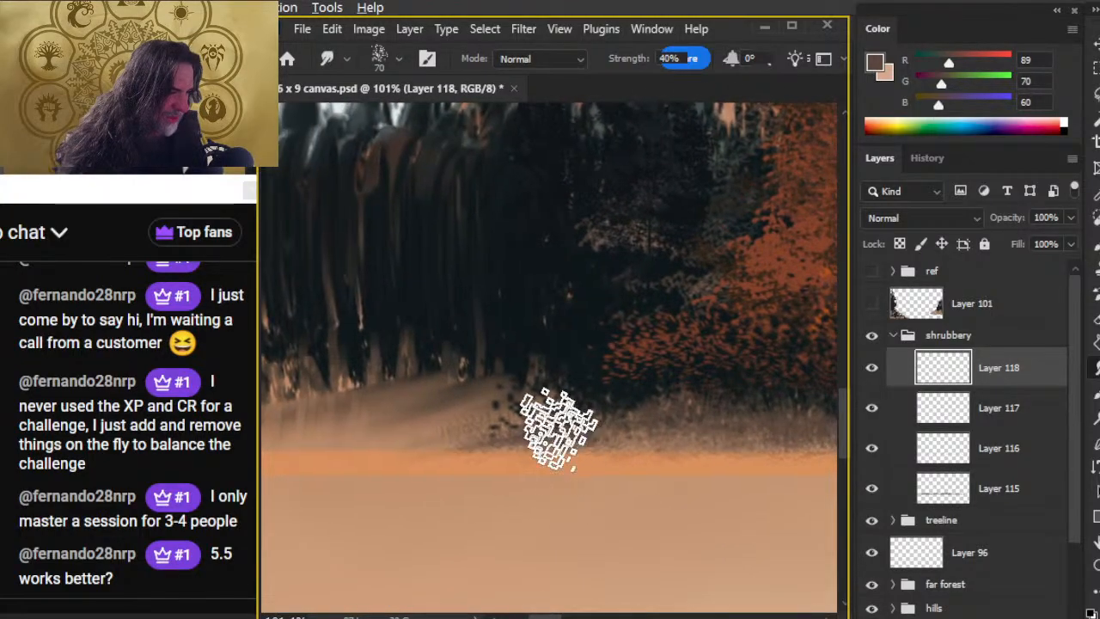
{"action": "left_click_drag", "start_coordinate": [645, 524], "coordinate": [385, 473]}
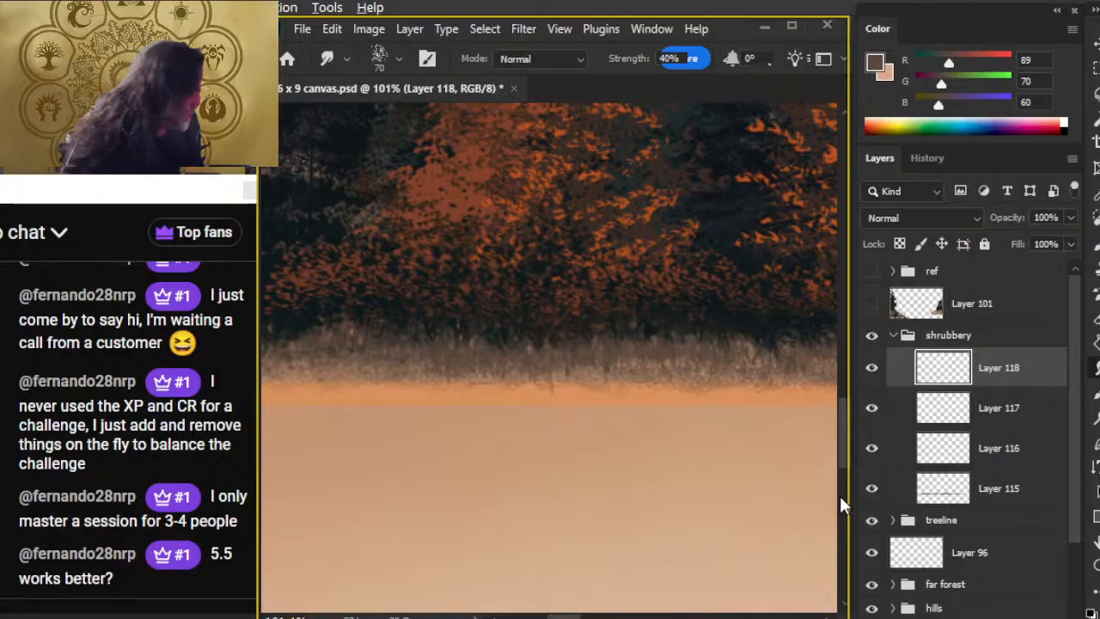
Sample a dark brown (85, 57, 45) from the reference photo's shoreline and add a new layer above Layer 118
{"action": "key", "text": "z"}
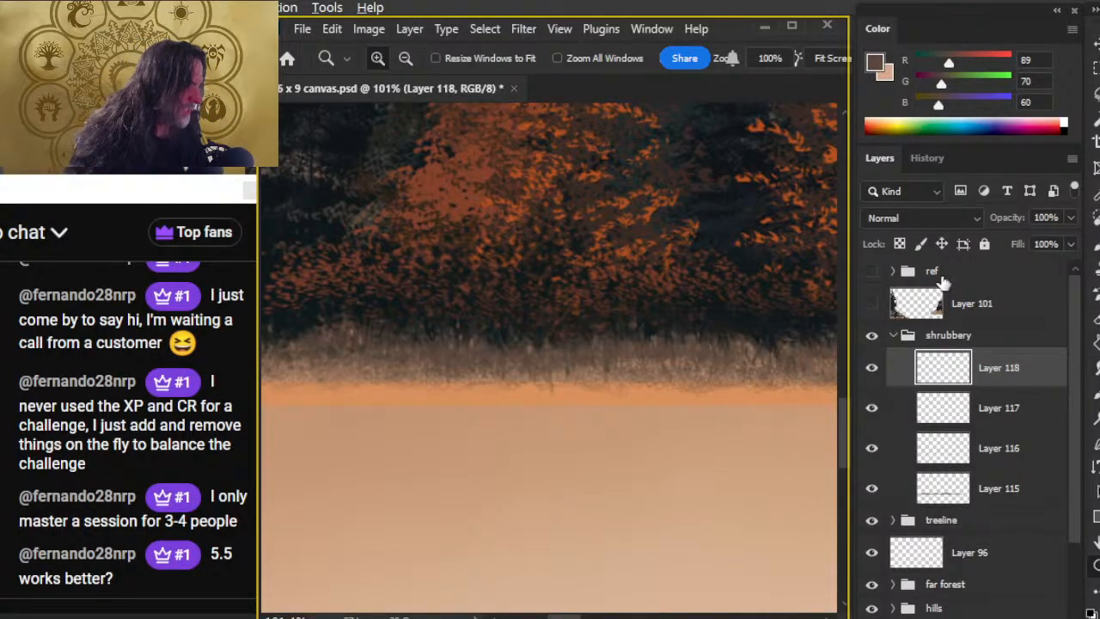
{"action": "left_click_drag", "start_coordinate": [727, 361], "coordinate": [496, 396]}
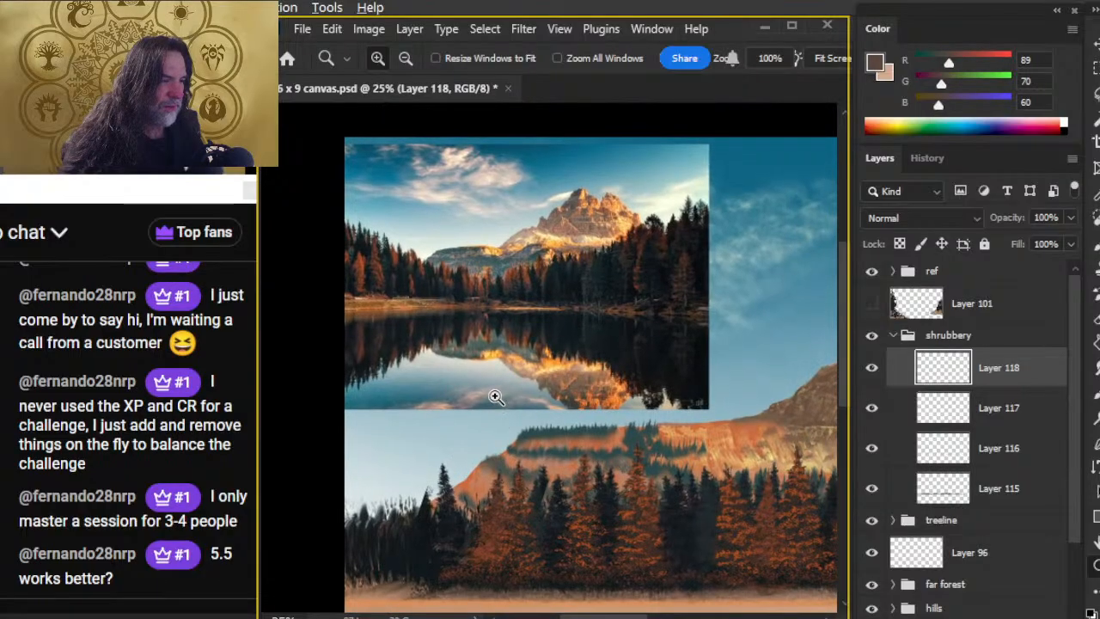
{"action": "left_click_drag", "start_coordinate": [614, 298], "coordinate": [766, 410]}
{"action": "key", "text": "b"}
{"action": "key", "text": "5"}
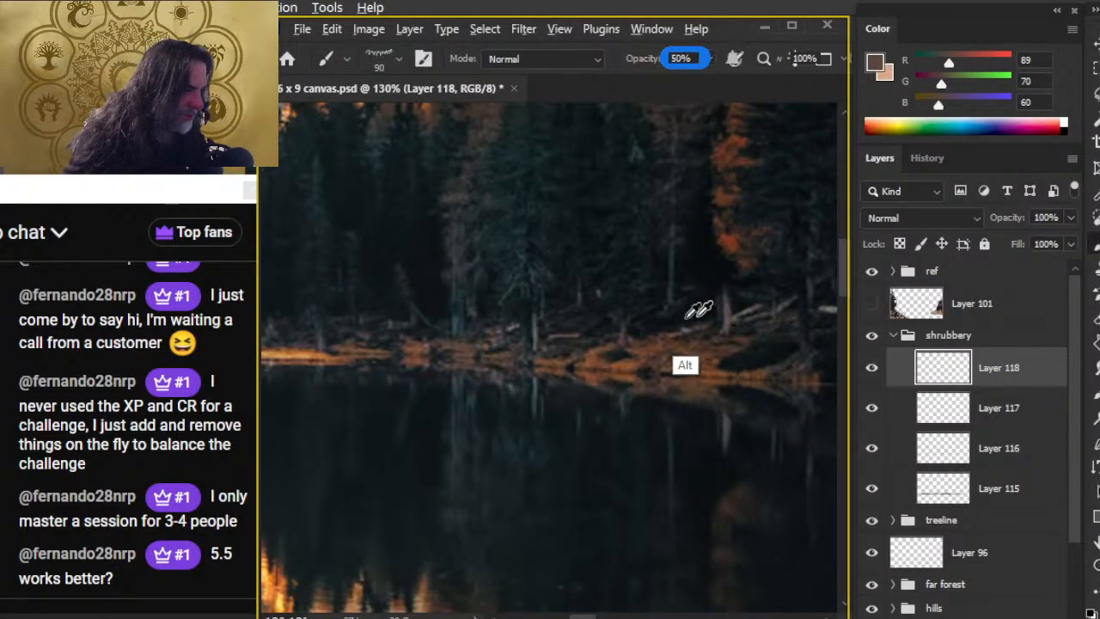
{"action": "left_click", "coordinate": [672, 342], "text": "alt"}
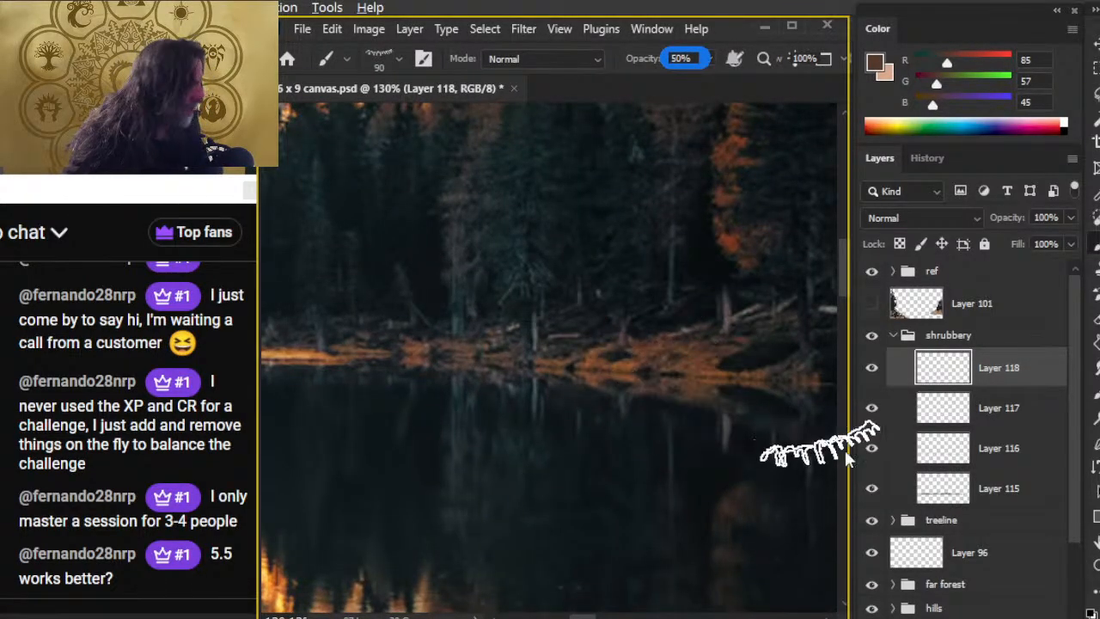
{"action": "left_click", "coordinate": [871, 271]}
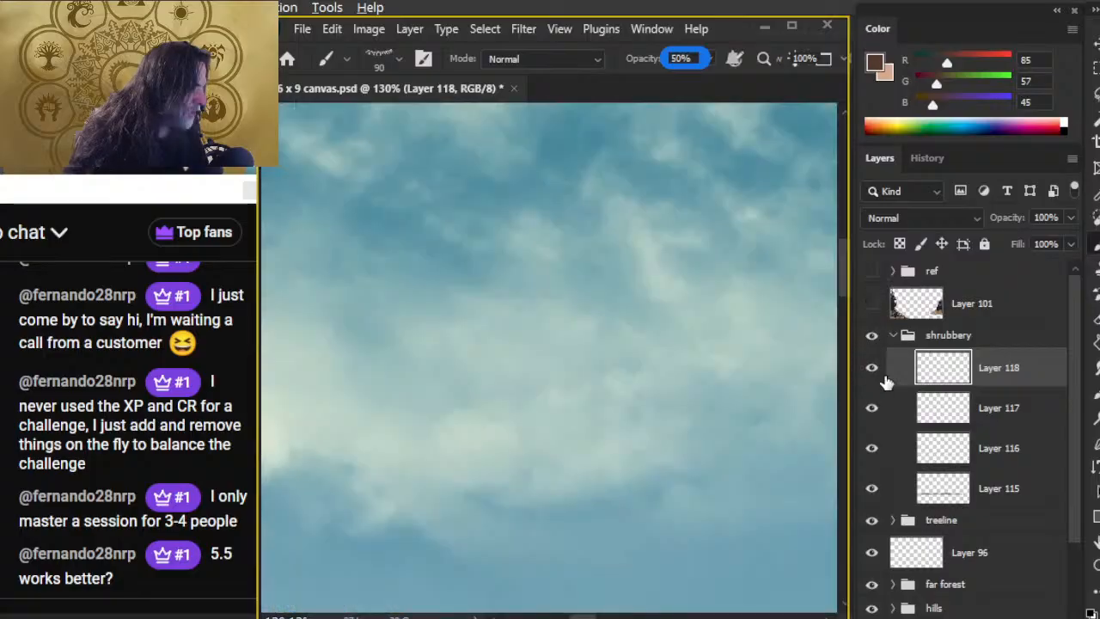
{"action": "key", "text": "ctrl+shift+alt+n"}
Paint dark brown grass strokes at 30% opacity along the band's lower edge near its left end, softening them with the 20% eraser
{"action": "key", "text": "z"}
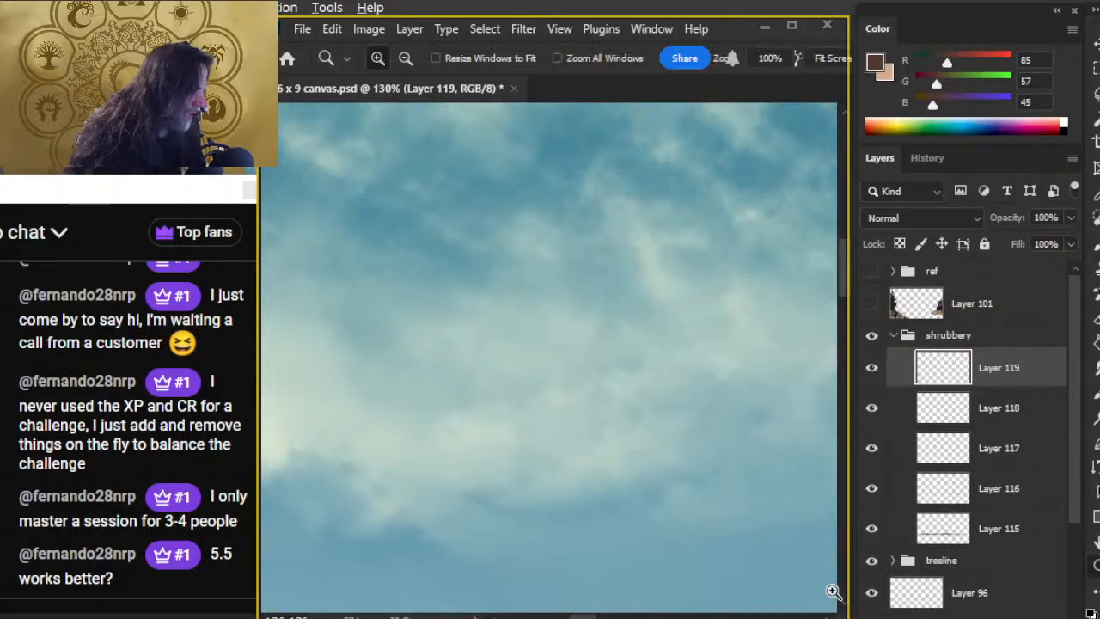
{"action": "scroll", "coordinate": [597, 504], "scroll_direction": "down", "scroll_amount": 10}
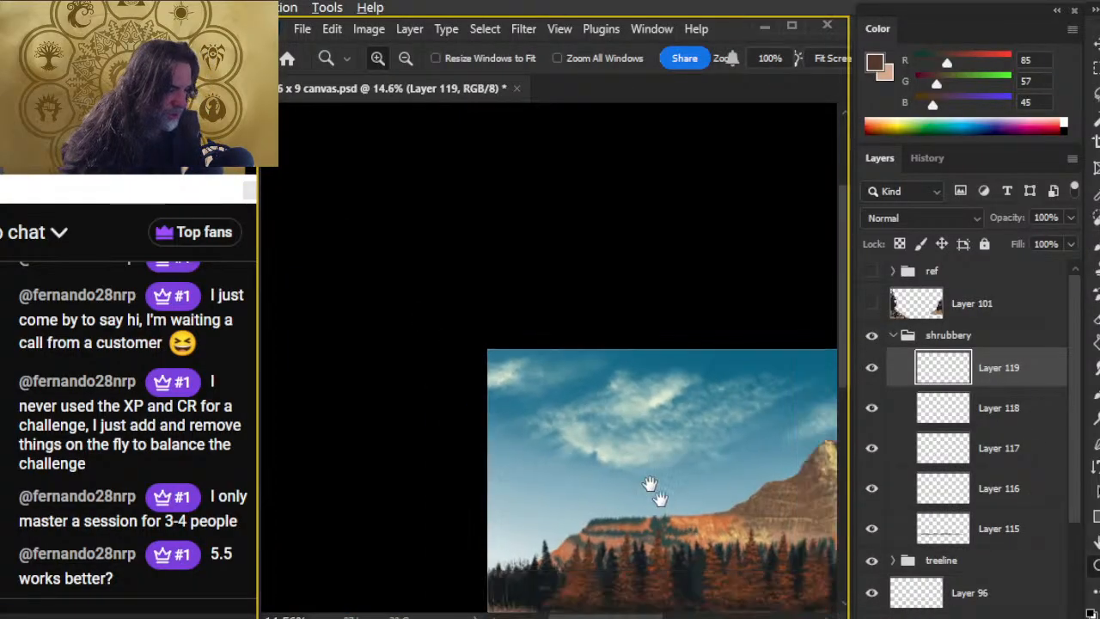
{"action": "left_click_drag", "start_coordinate": [659, 508], "coordinate": [531, 289]}
{"action": "scroll", "coordinate": [487, 405], "scroll_direction": "up", "scroll_amount": 8}
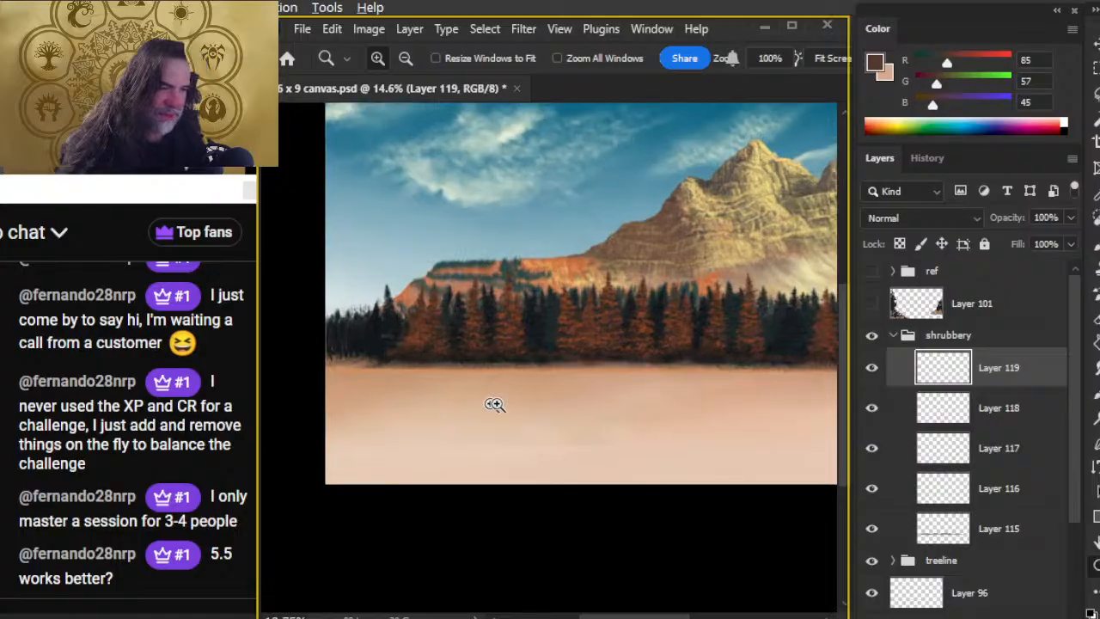
{"action": "key", "text": "b"}
{"action": "key", "text": "5"}
{"action": "scroll", "coordinate": [545, 384], "scroll_direction": "up", "scroll_amount": 2}
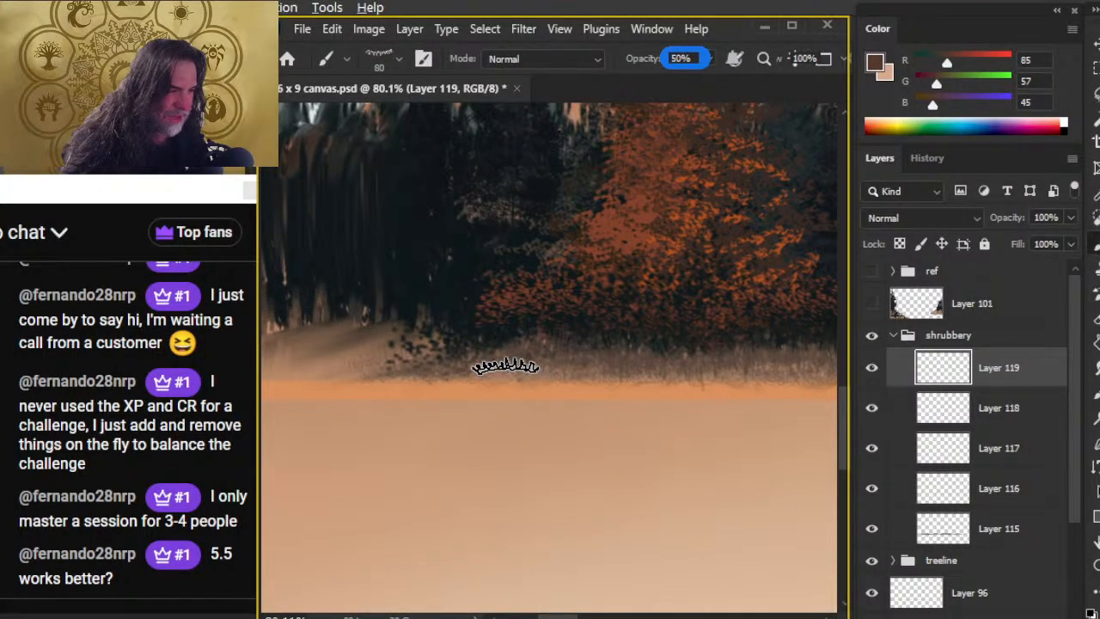
{"action": "key", "text": "3"}
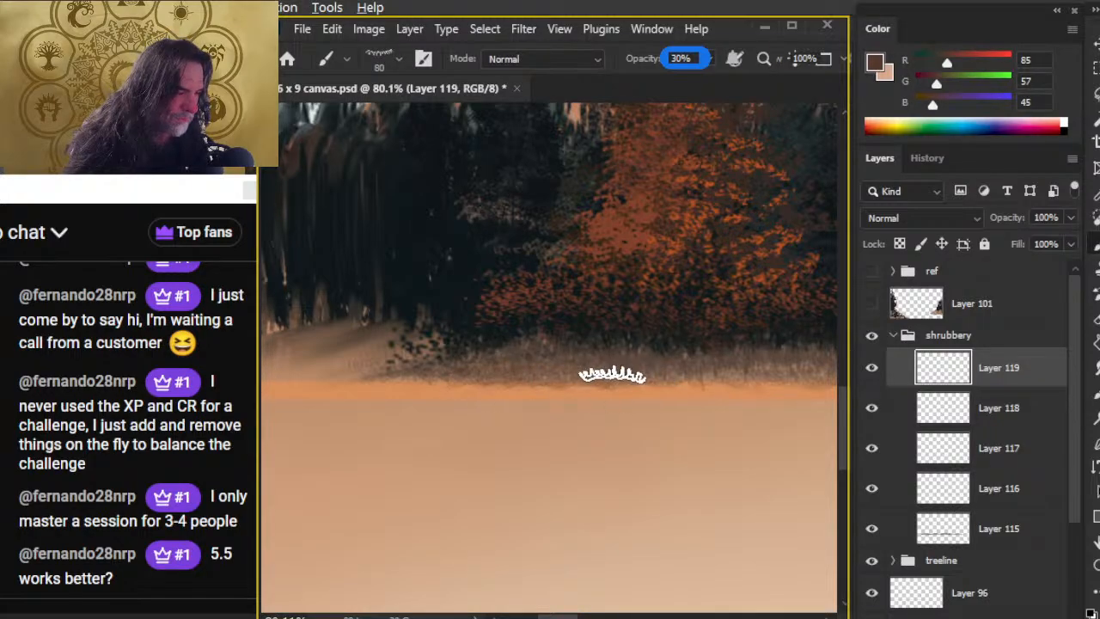
{"action": "key", "text": "e"}
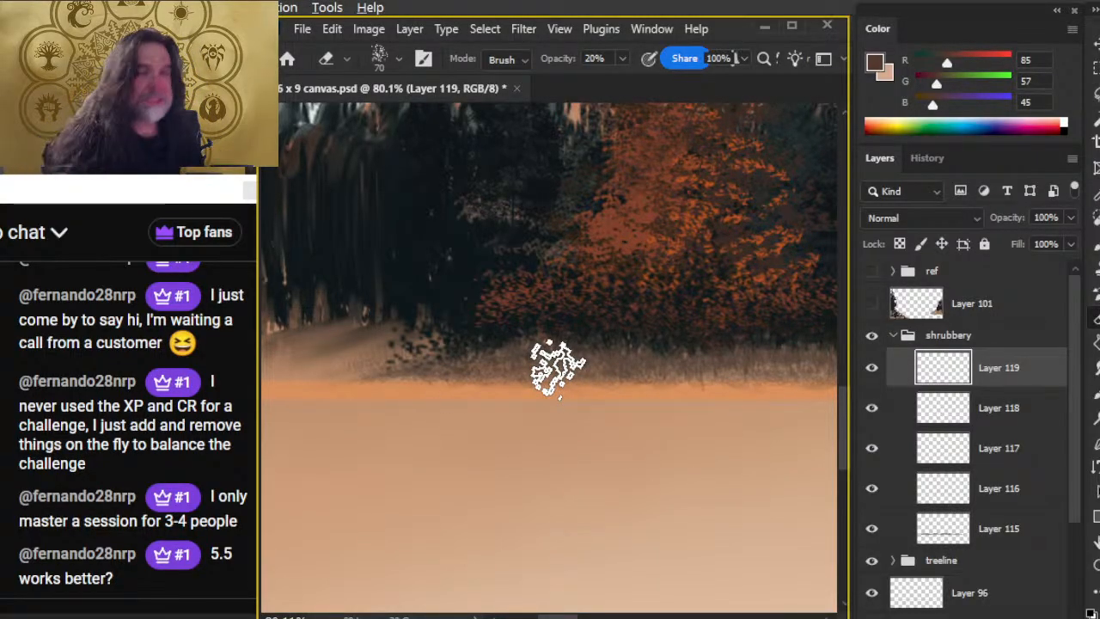
Continue the 30% brown grass strokes along the band's lower edge beneath the leftmost orange tree, thinning them with the 20% eraser
{"action": "mouse_move", "coordinate": [614, 455]}
{"action": "left_mouse_down"}
{"action": "mouse_move", "coordinate": [584, 425]}
{"action": "mouse_move", "coordinate": [502, 420]}
{"action": "left_mouse_up"}
{"action": "key", "text": "b"}
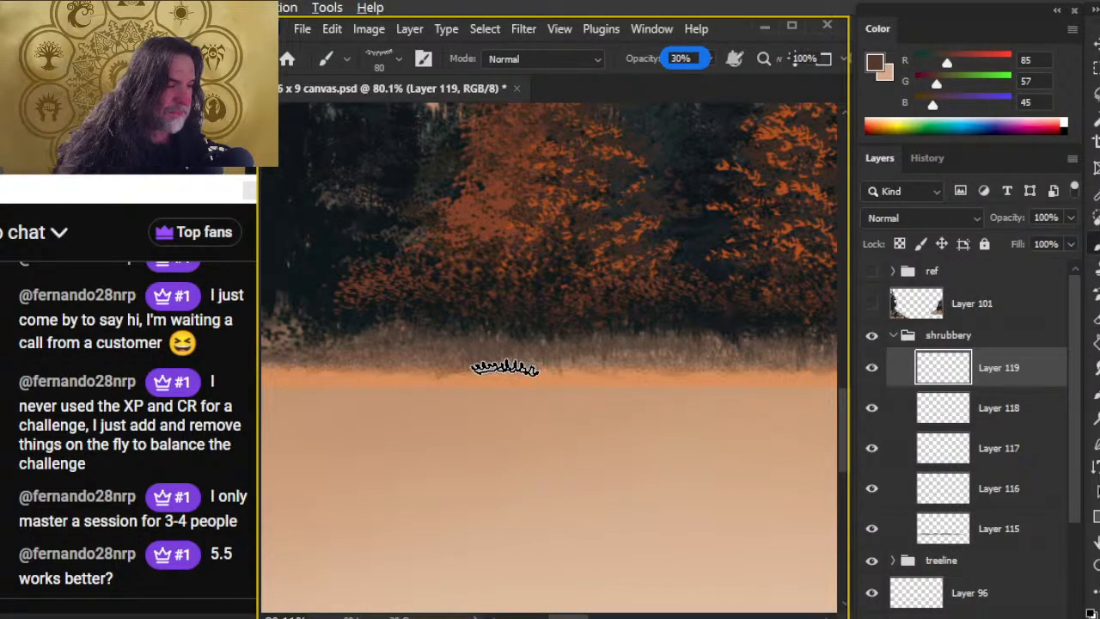
{"action": "key", "text": "e"}
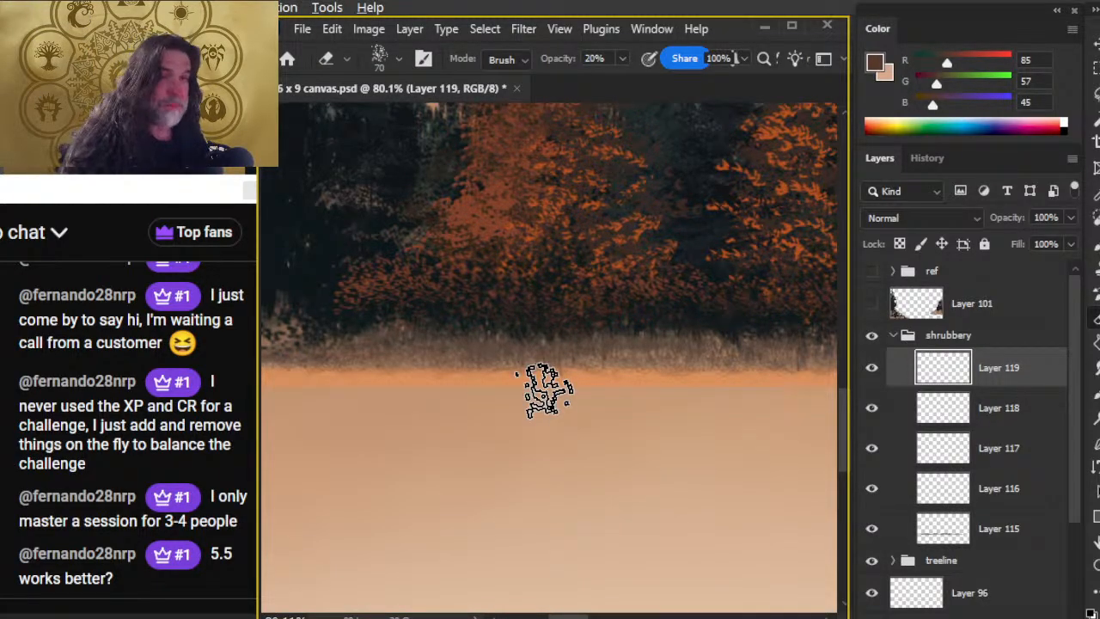
{"action": "key", "text": "b"}
{"action": "key", "text": "3"}
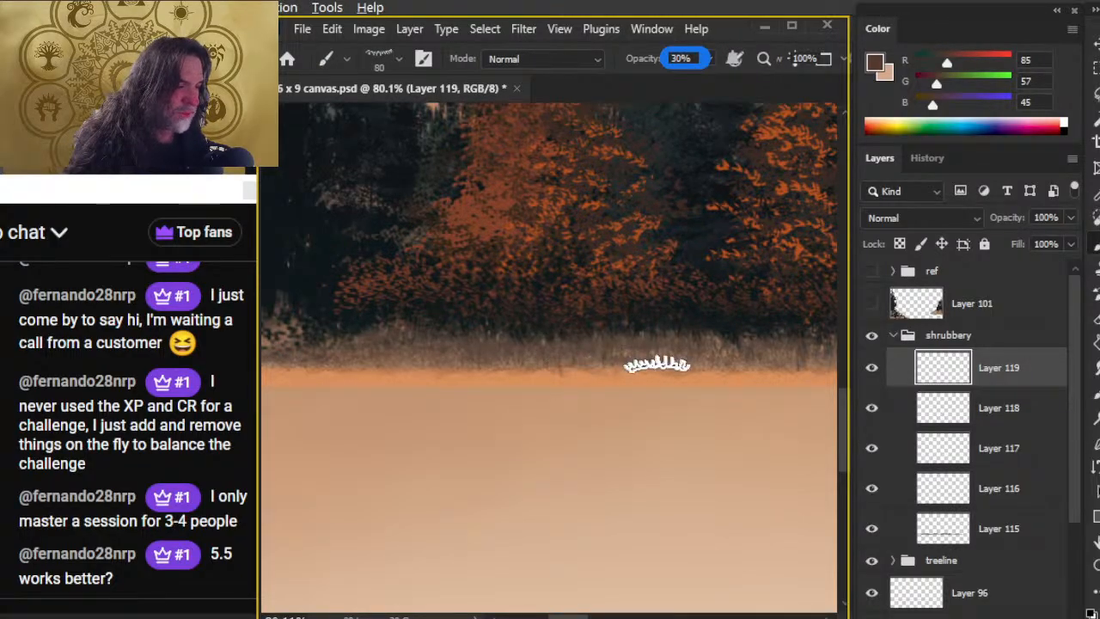
{"action": "key", "text": "e"}
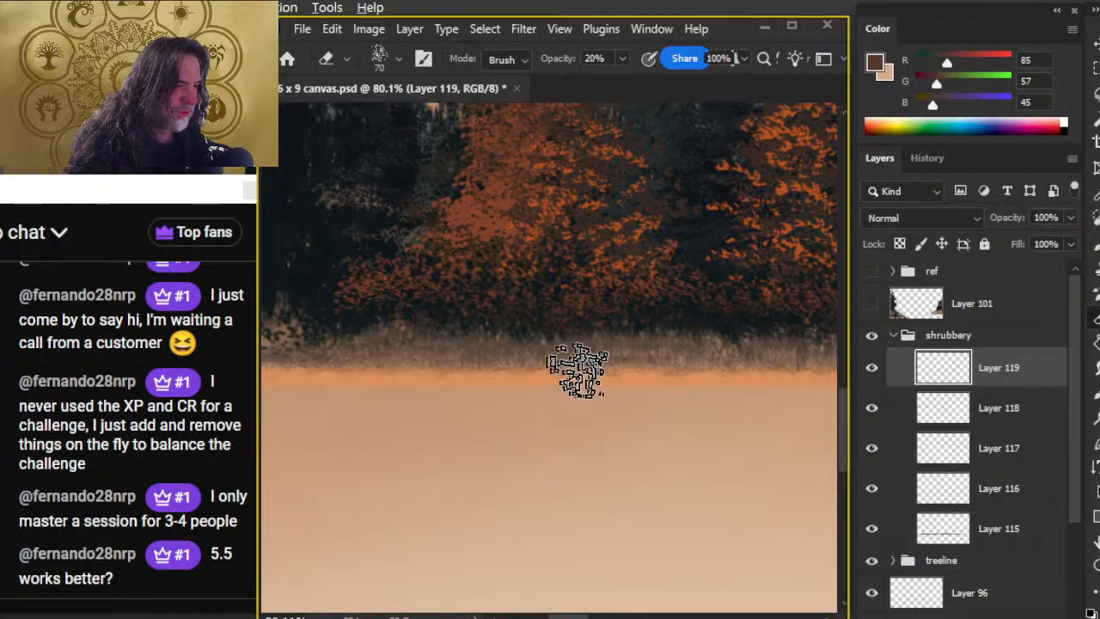
Build up brown grass at 30% opacity beneath the gap beside the leftmost orange tree and erase lightly at 20%
{"action": "left_click_drag", "start_coordinate": [634, 452], "coordinate": [488, 455]}
{"action": "key", "text": "b"}
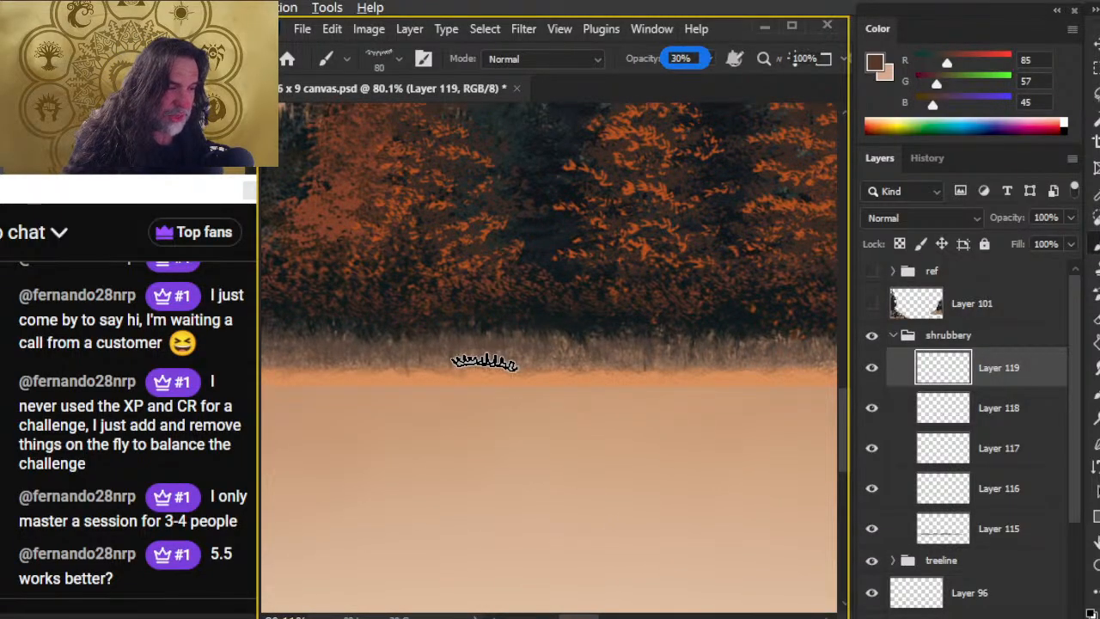
{"action": "key", "text": "e"}
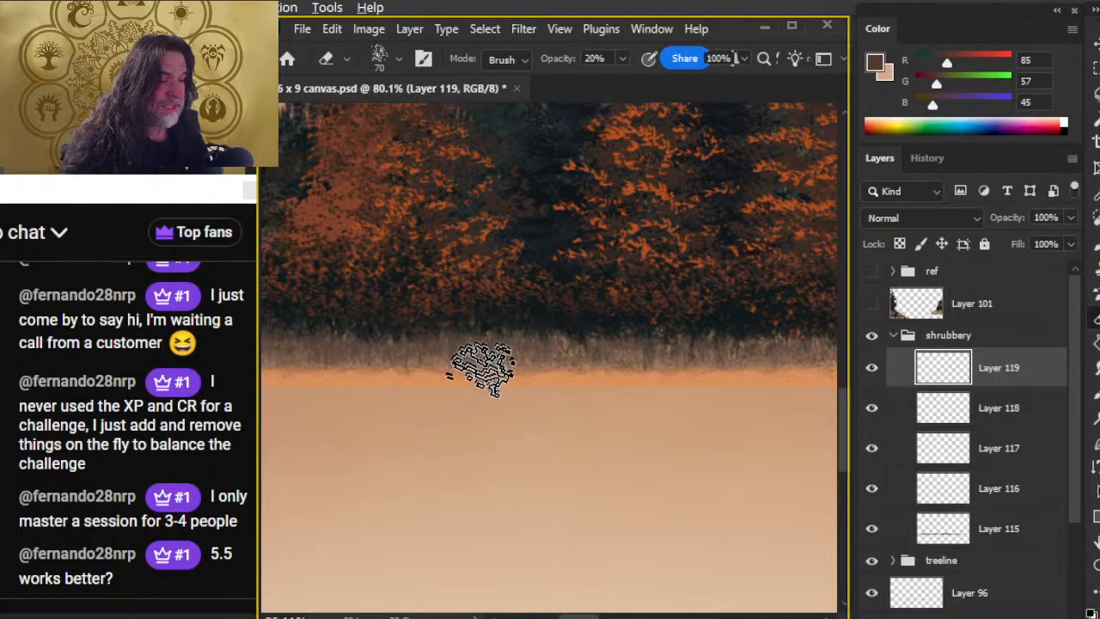
{"action": "key", "text": "b"}
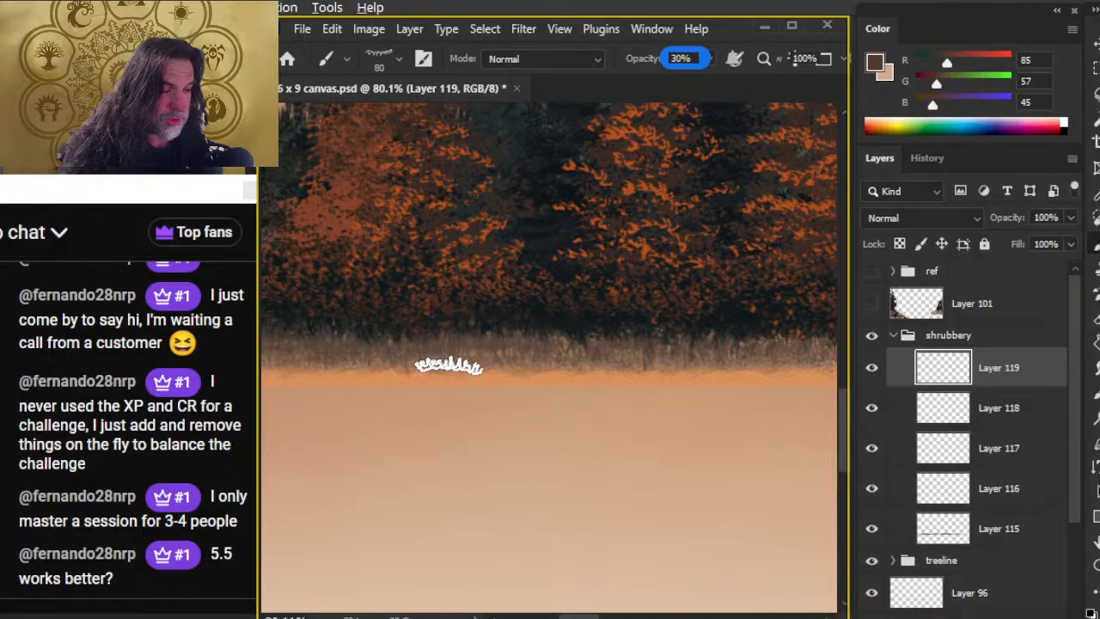
{"action": "key", "text": "e"}
Paint 30% brown grass along the band's lower edge beneath the next pair of orange trees, softening it with the 20% eraser
{"action": "scroll", "coordinate": [472, 437], "scroll_direction": "down", "scroll_amount": 2}
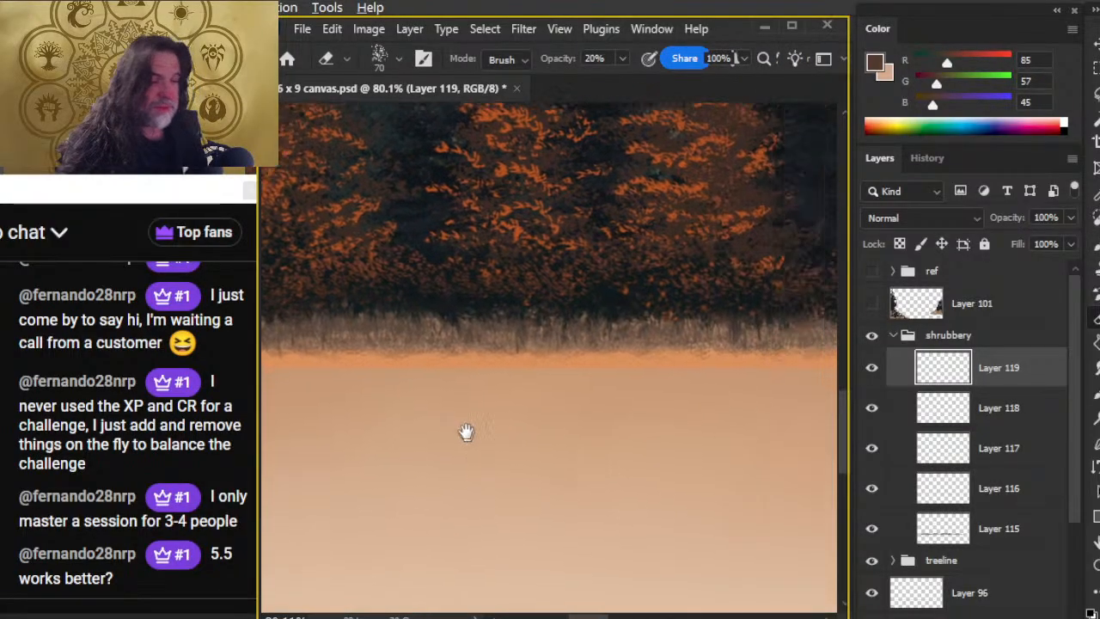
{"action": "key", "text": "b"}
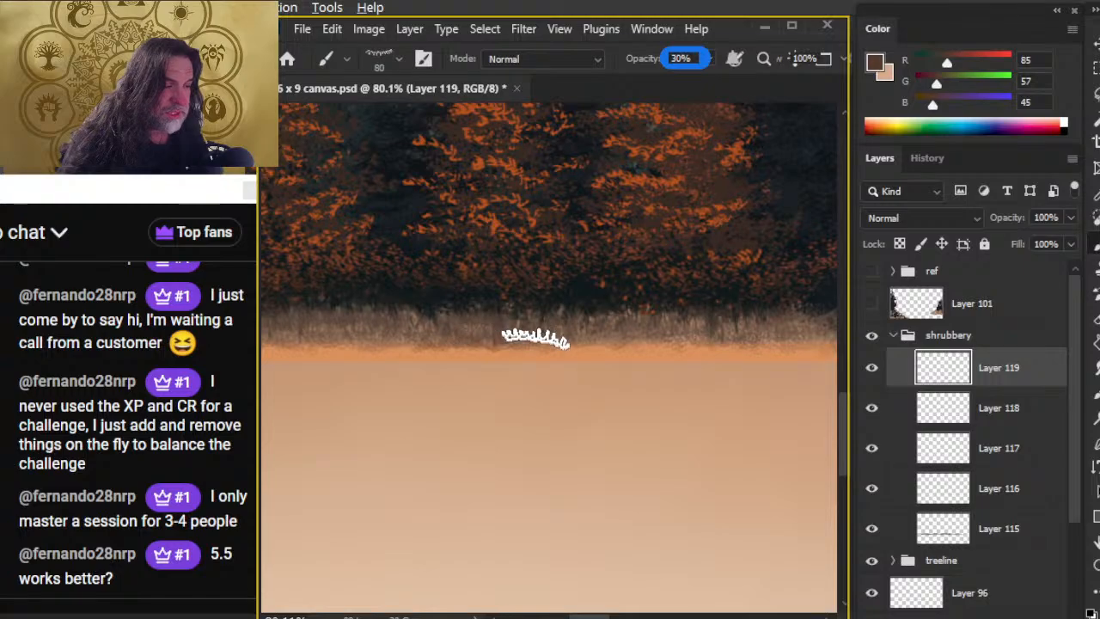
{"action": "key", "text": "e"}
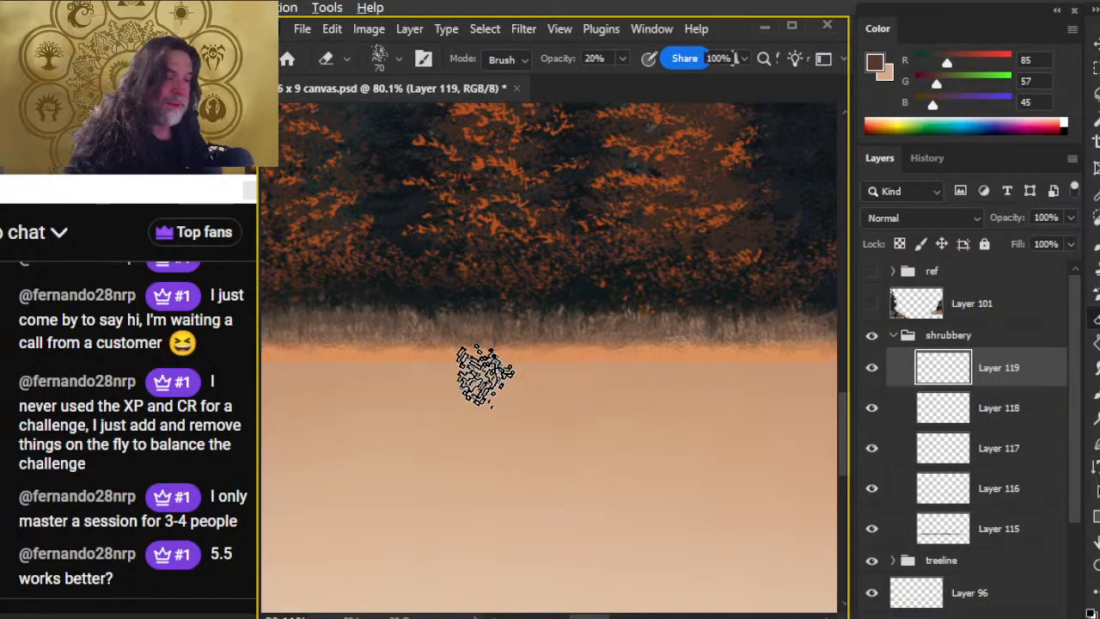
{"action": "key", "text": "b"}
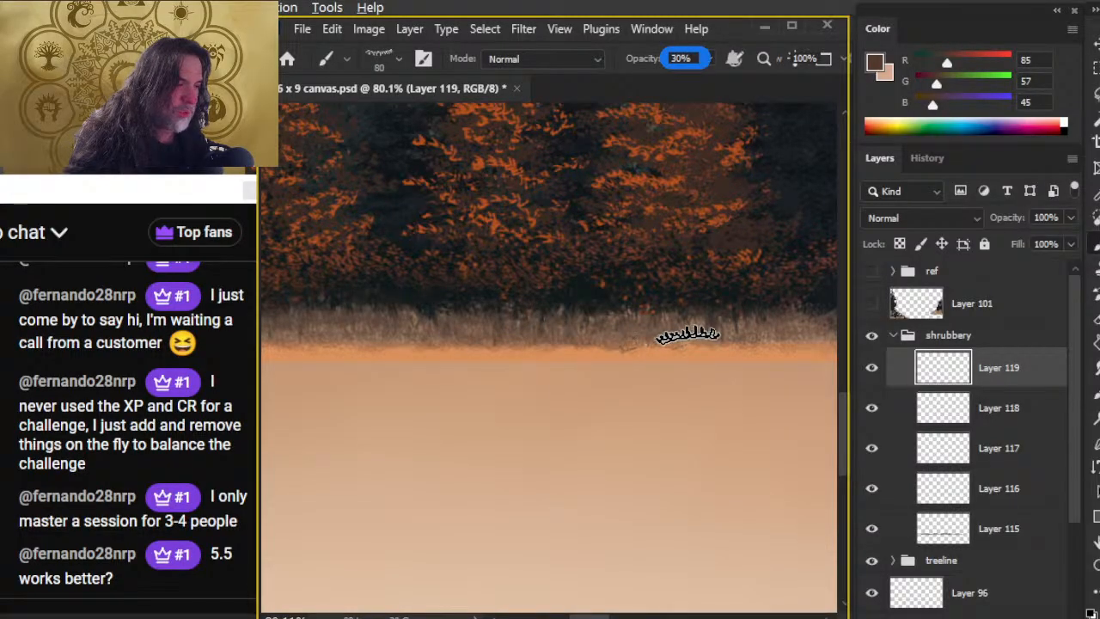
{"action": "key", "text": "e"}
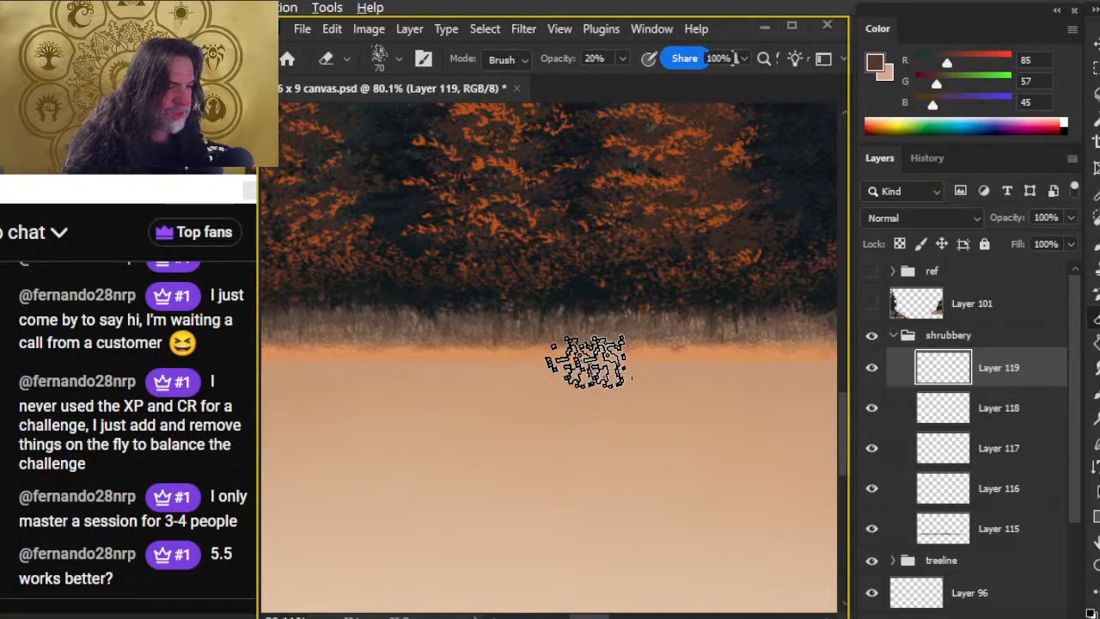
{"action": "key", "text": "b"}
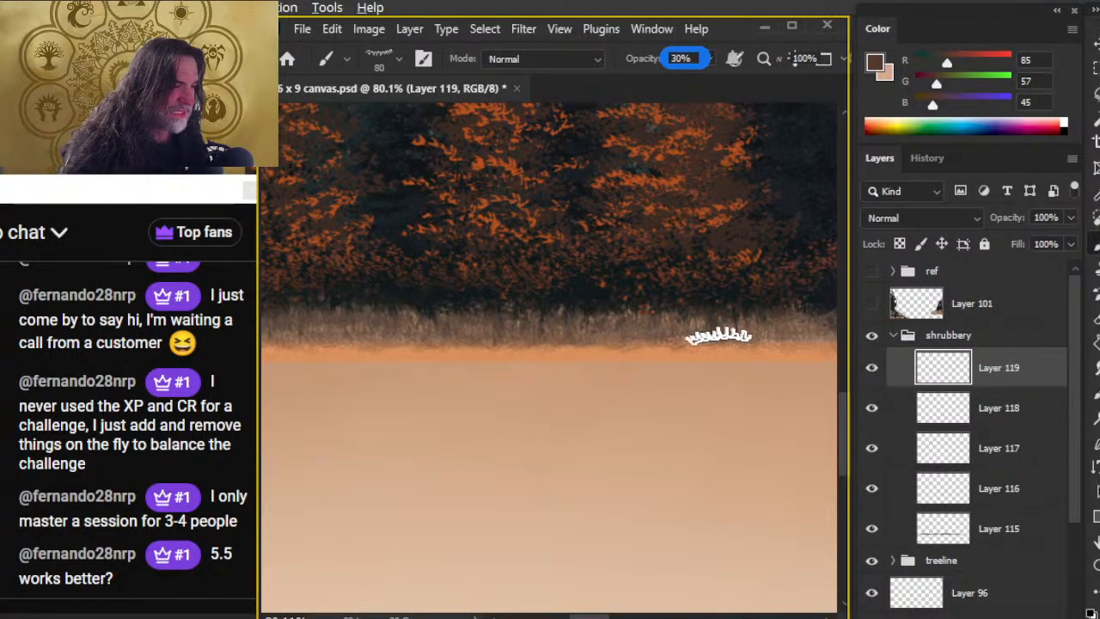
{"action": "key", "text": "e"}
Extend the 30% brown grass strokes along the shoreline beneath the dark evergreen gap and thin them with the 20% eraser
{"action": "mouse_move", "coordinate": [671, 416]}
{"action": "left_mouse_down"}
{"action": "mouse_move", "coordinate": [621, 464]}
{"action": "mouse_move", "coordinate": [609, 361]}
{"action": "left_mouse_up"}
{"action": "key", "text": "b"}
{"action": "key", "text": "3"}
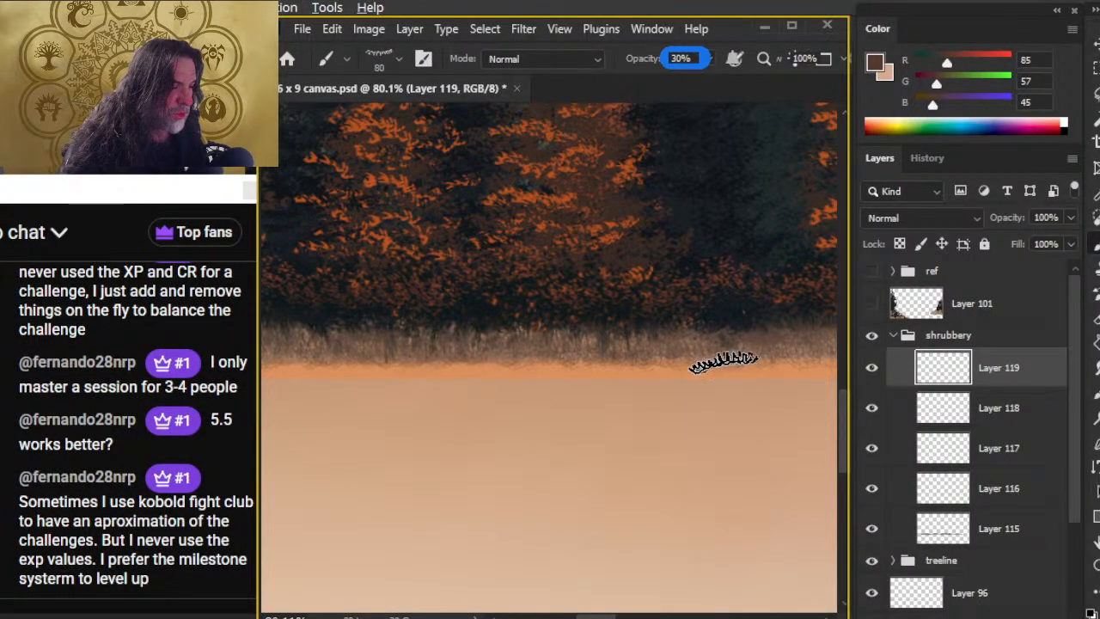
{"action": "key", "text": "e"}
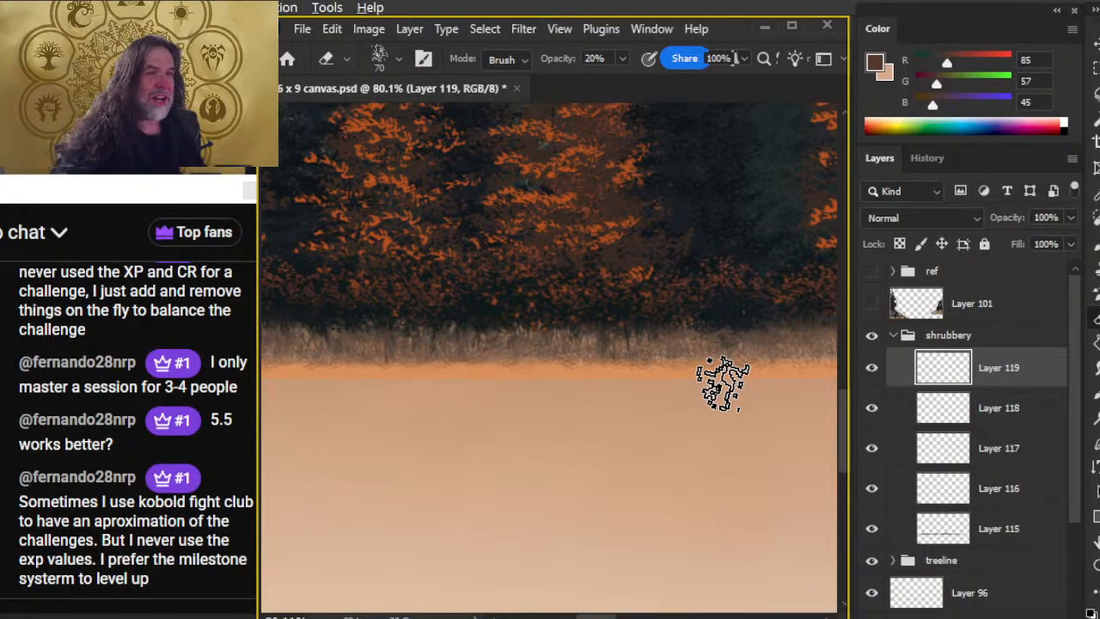
{"action": "key", "text": "b"}
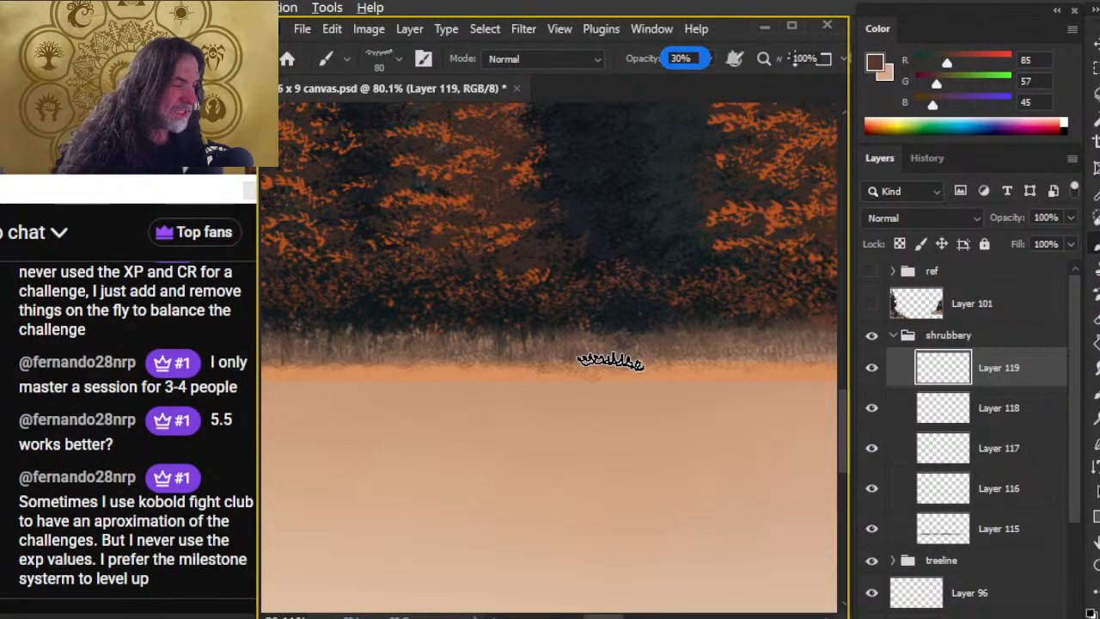
{"action": "key", "text": "e"}
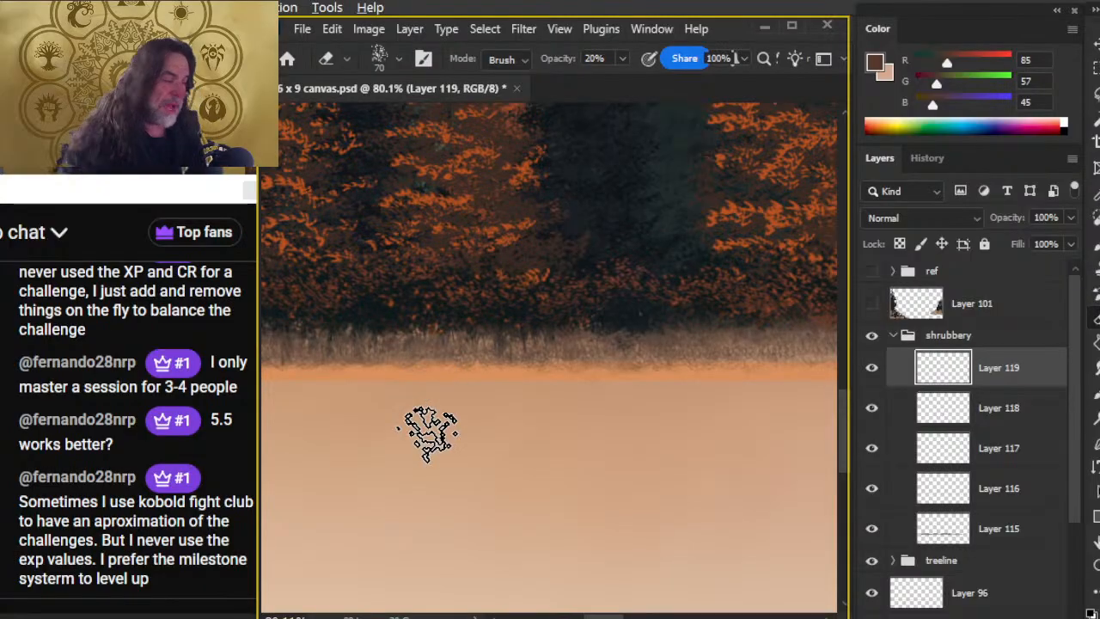
{"action": "key", "text": "b"}
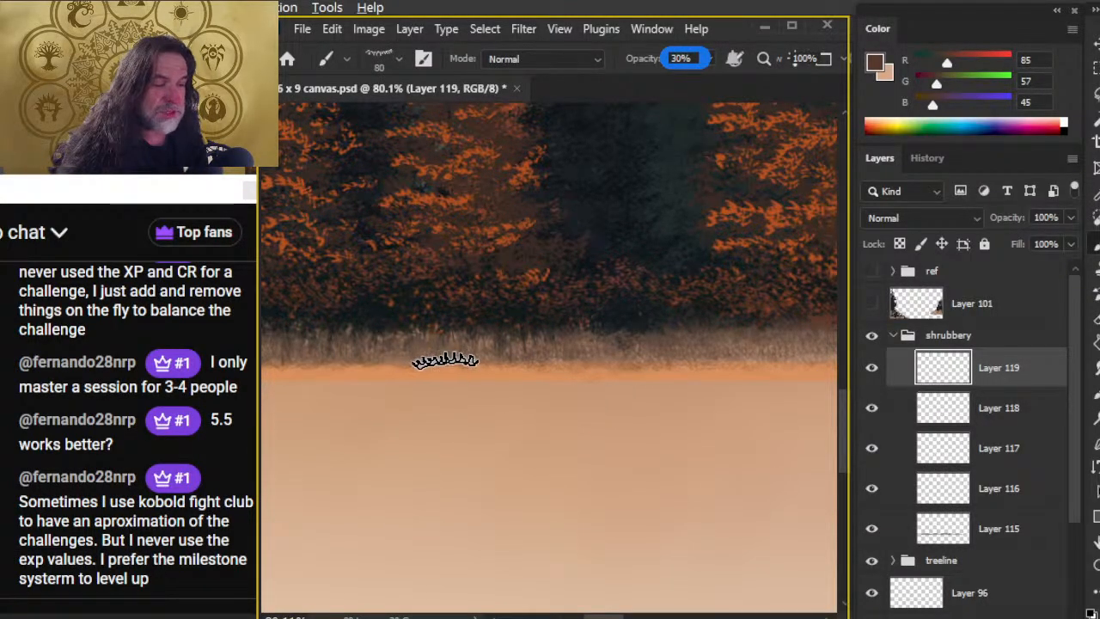
{"action": "key", "text": "e"}
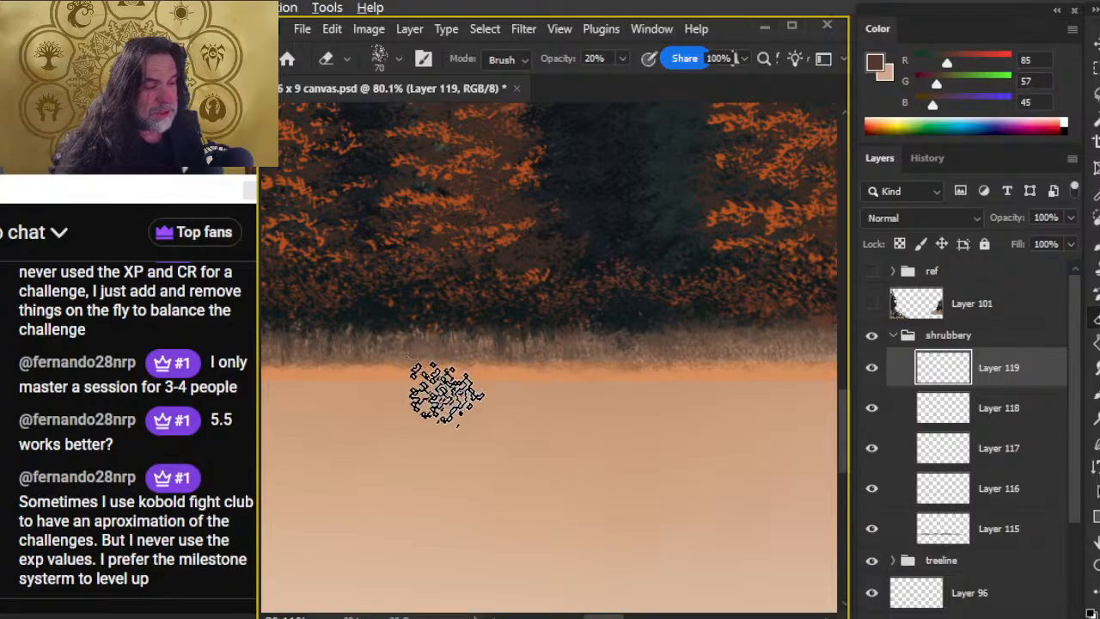
Add 30% brown grass where the evergreen gap meets the wide orange tree group, blending the base with the 20% eraser
{"action": "left_click_drag", "start_coordinate": [632, 451], "coordinate": [376, 448]}
{"action": "key", "text": "b"}
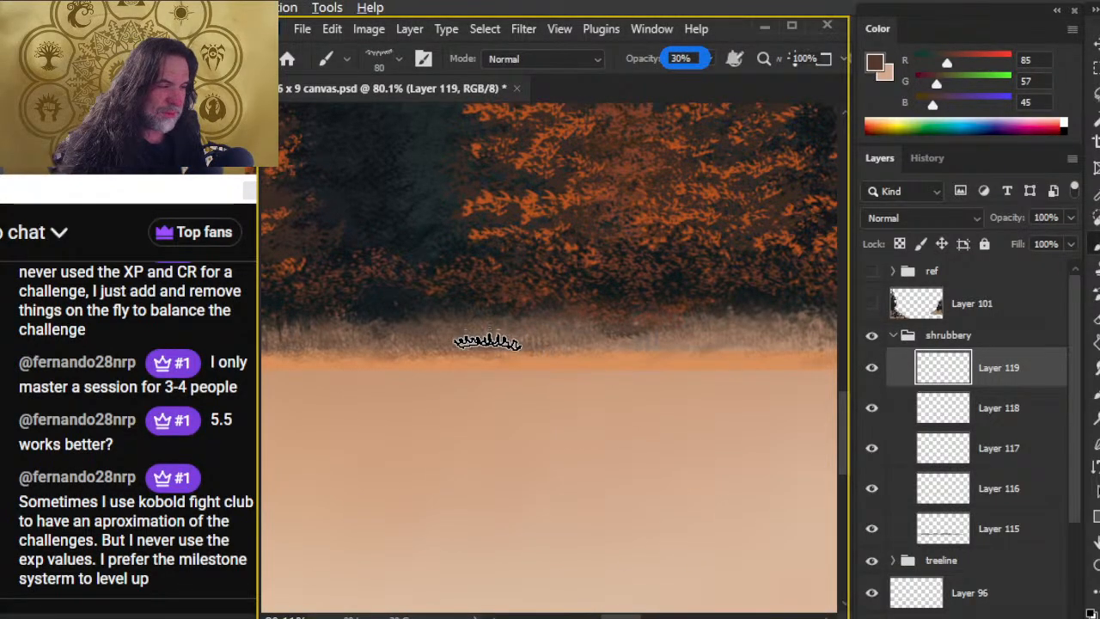
{"action": "key", "text": "e"}
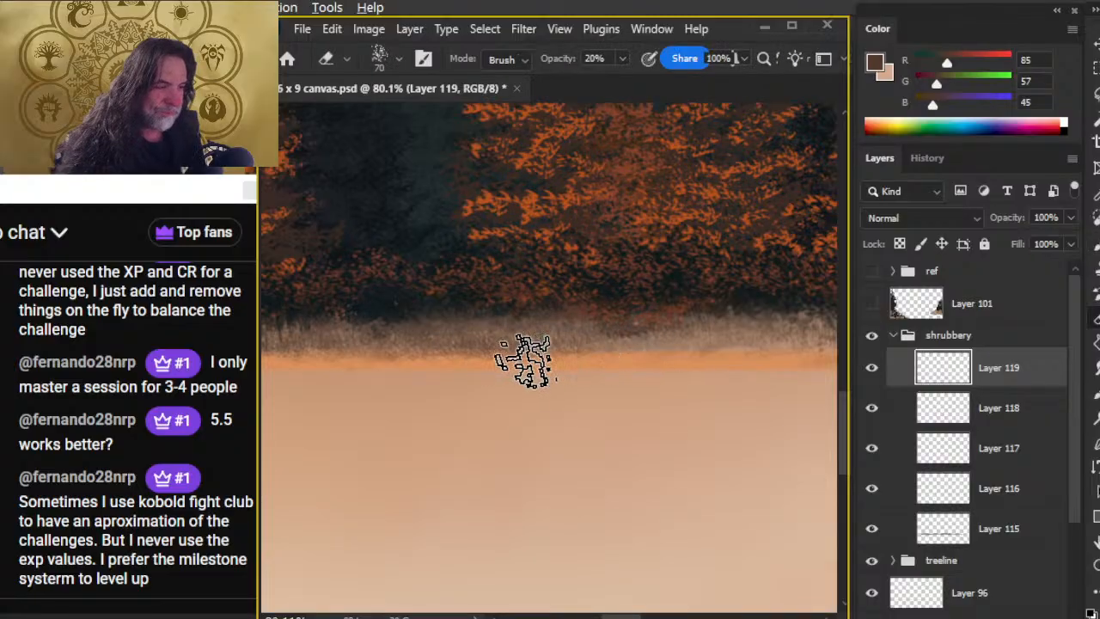
{"action": "key", "text": "b"}
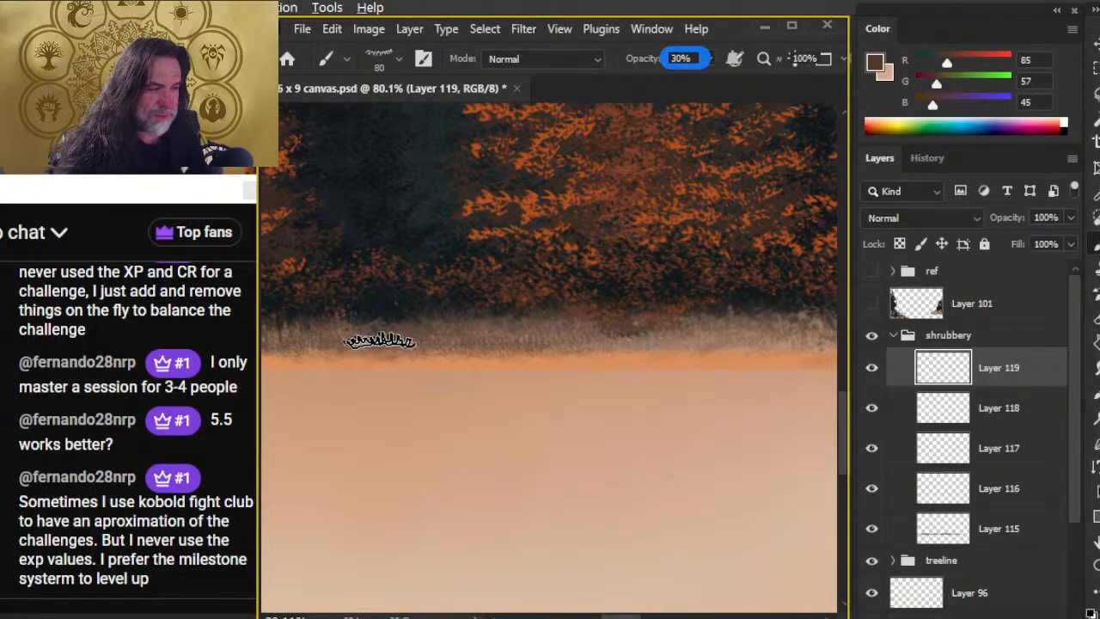
{"action": "key", "text": "e"}
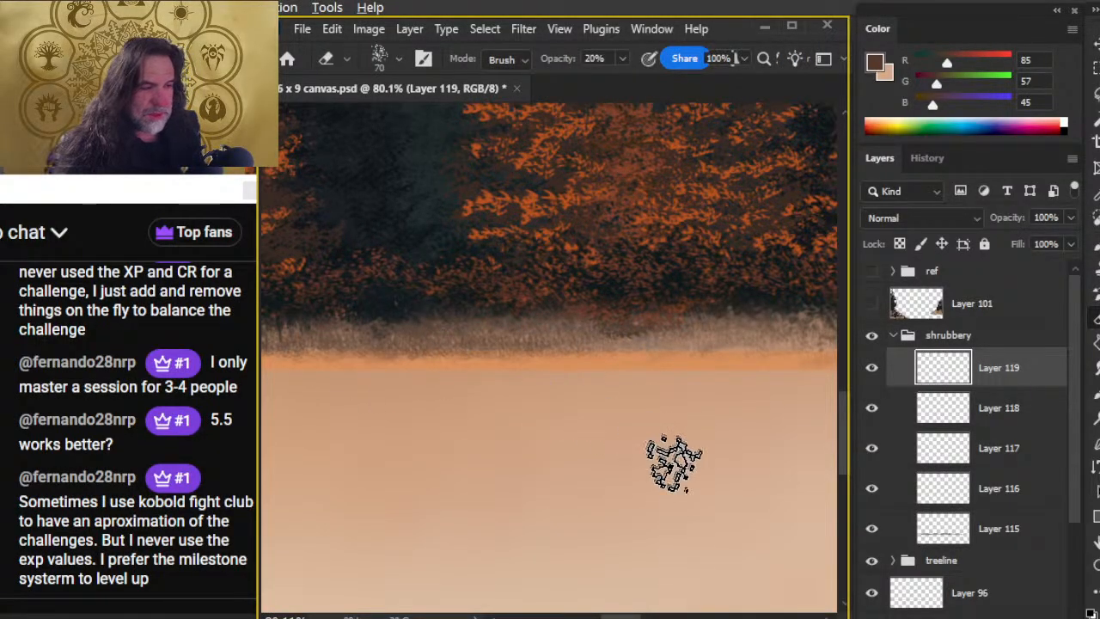
Build up 30% brown grass beneath the middle of the wide orange tree group and erase its lower edge at 20%
{"action": "left_click_drag", "start_coordinate": [668, 455], "coordinate": [526, 459]}
{"action": "key", "text": "b"}
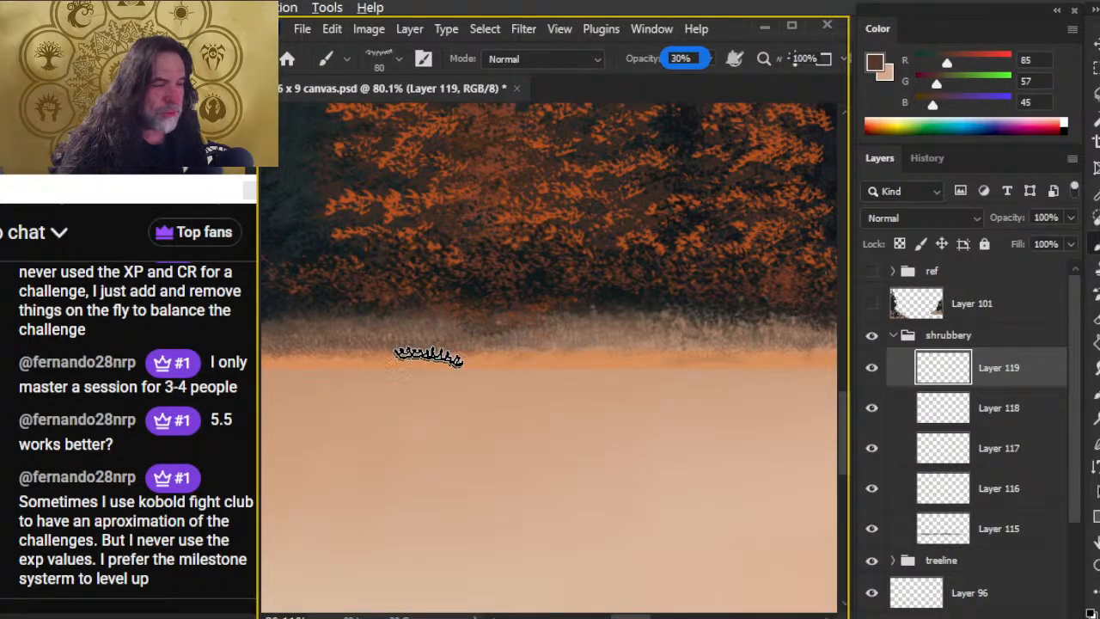
{"action": "key", "text": "e"}
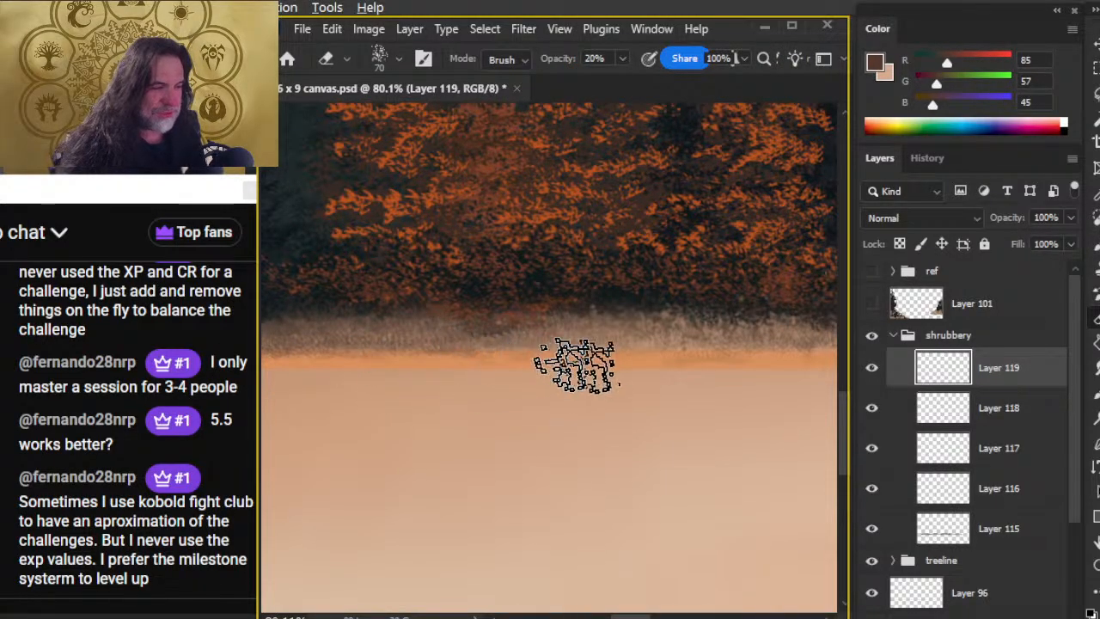
{"action": "key", "text": "b"}
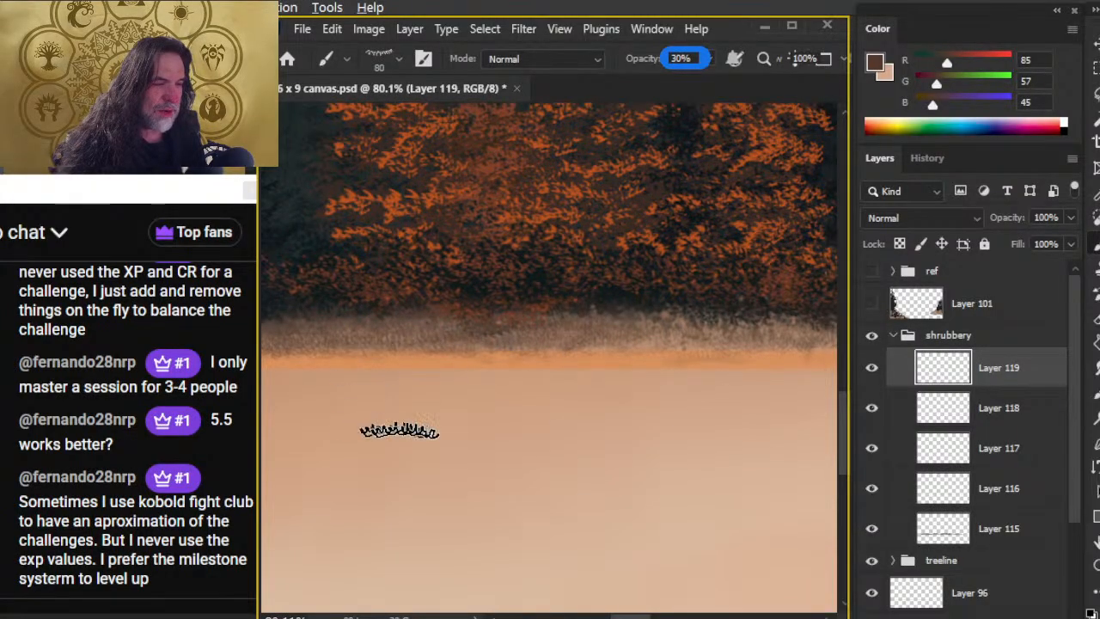
{"action": "key", "text": "e"}
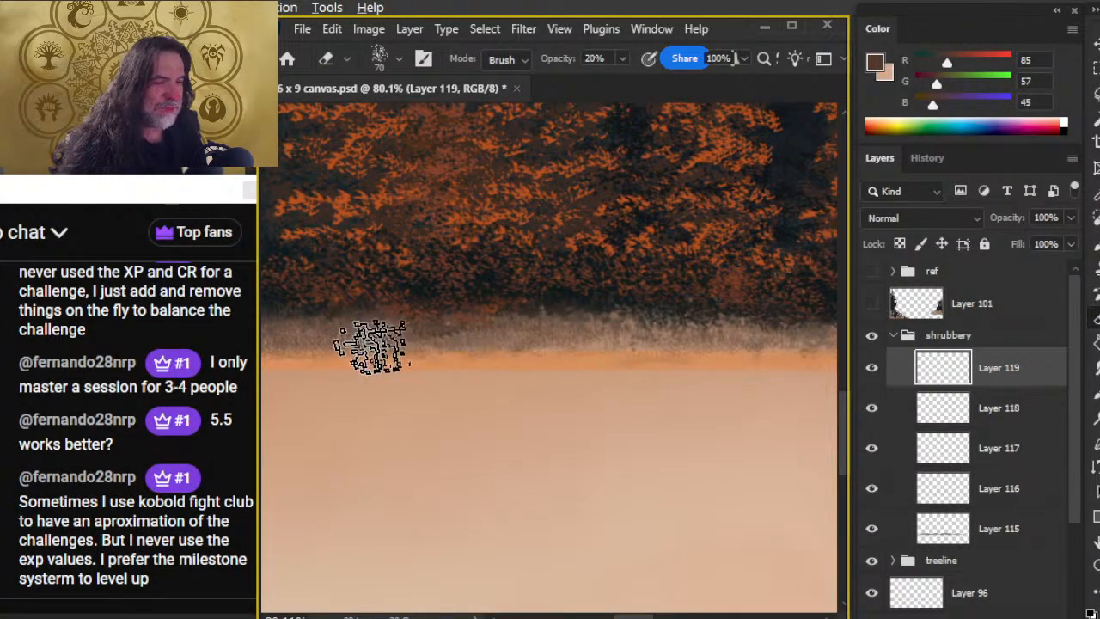
Continue the 30% brown grass beneath the right half of the wide orange tree group, feathering it with the 20% eraser
{"action": "key", "text": "b"}
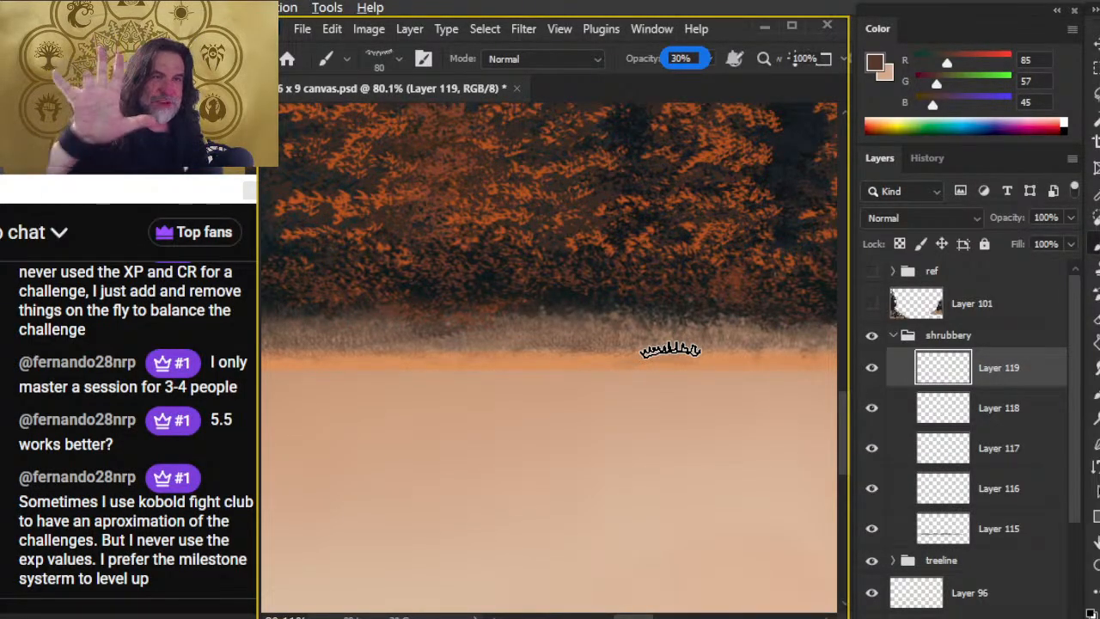
{"action": "left_click_drag", "start_coordinate": [585, 428], "coordinate": [521, 422]}
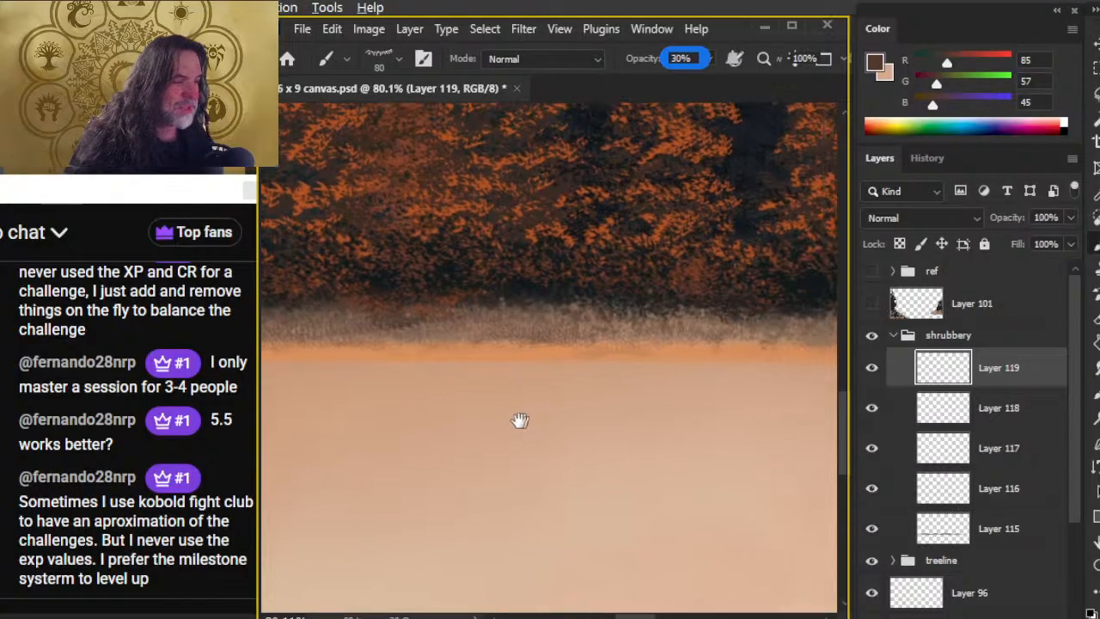
{"action": "key", "text": "e"}
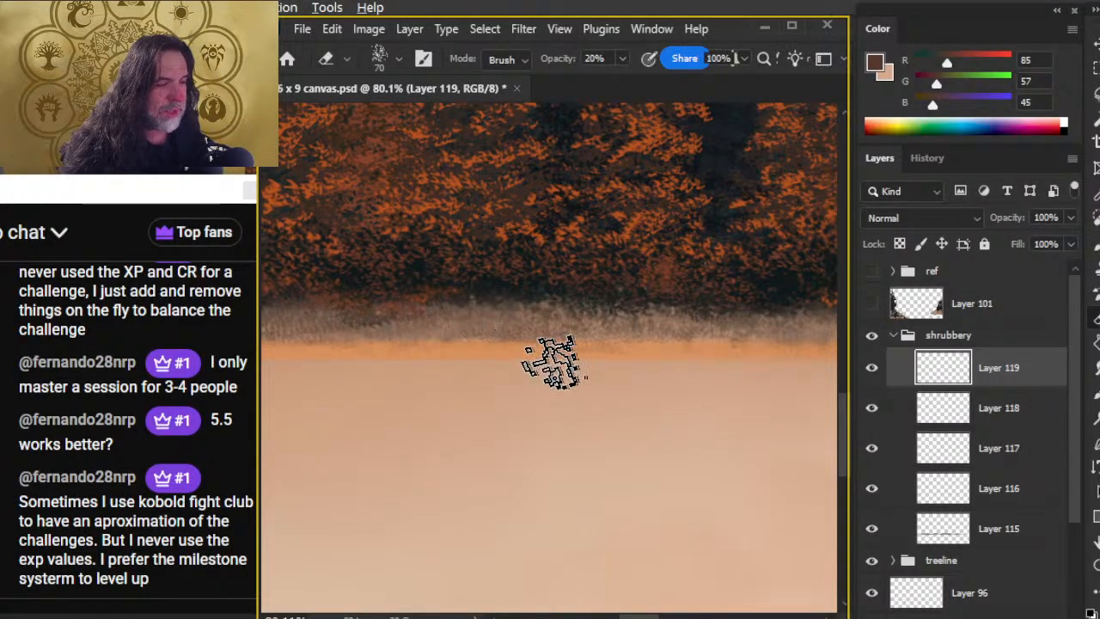
{"action": "key", "text": "b"}
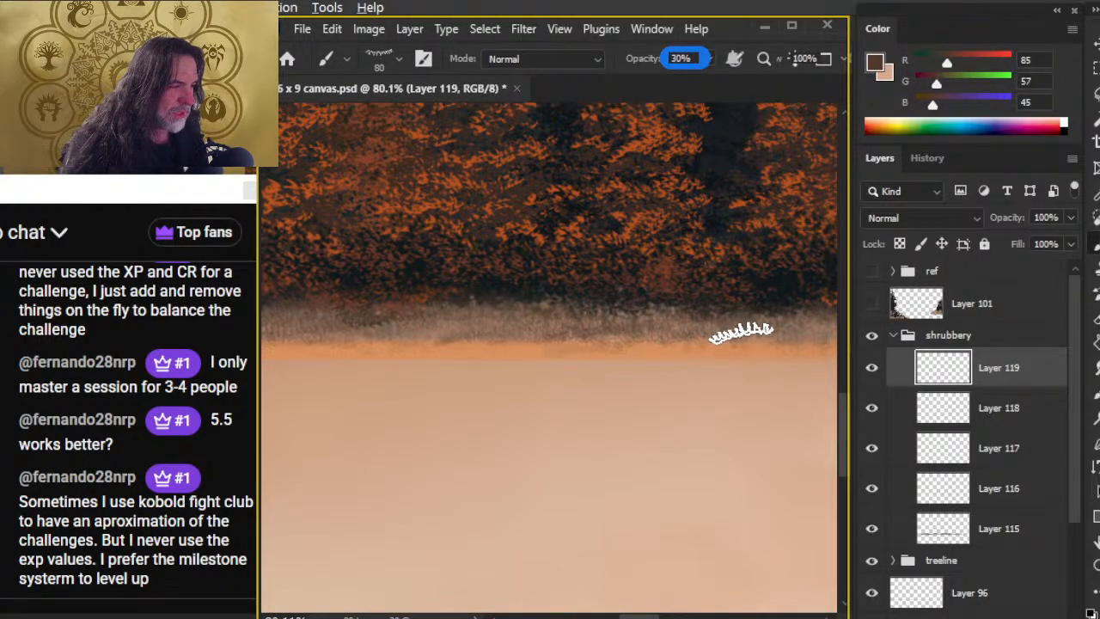
{"action": "key", "text": "e"}
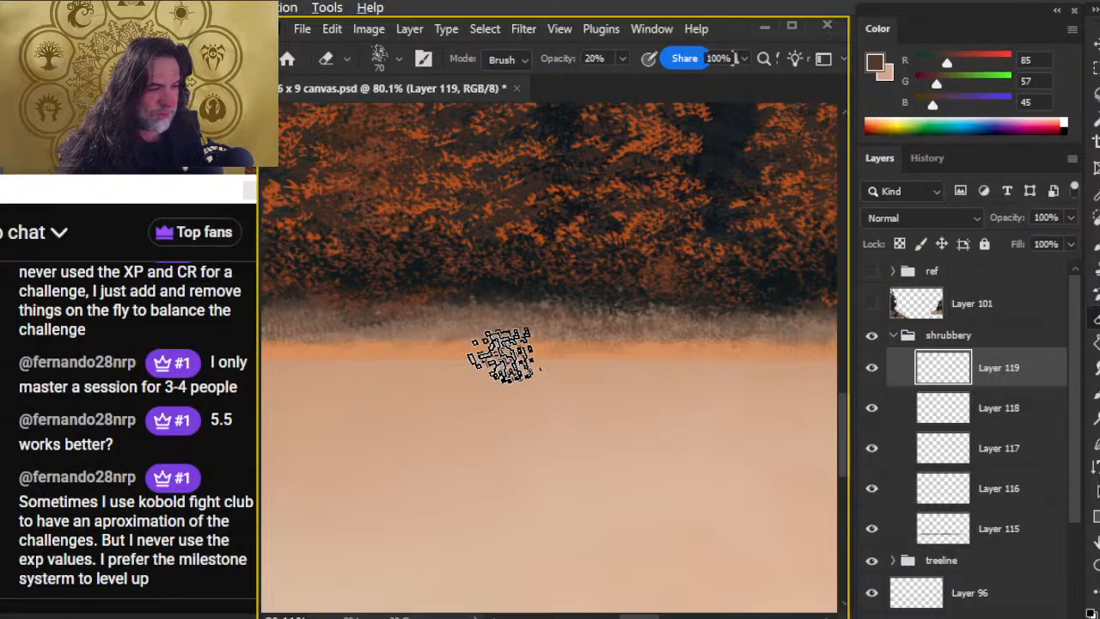
Soften the grass at 20% and paint 30% brown strokes beneath the narrow dark gap after the wide orange tree group
{"action": "scroll", "coordinate": [465, 452], "scroll_direction": "down", "scroll_amount": 1}
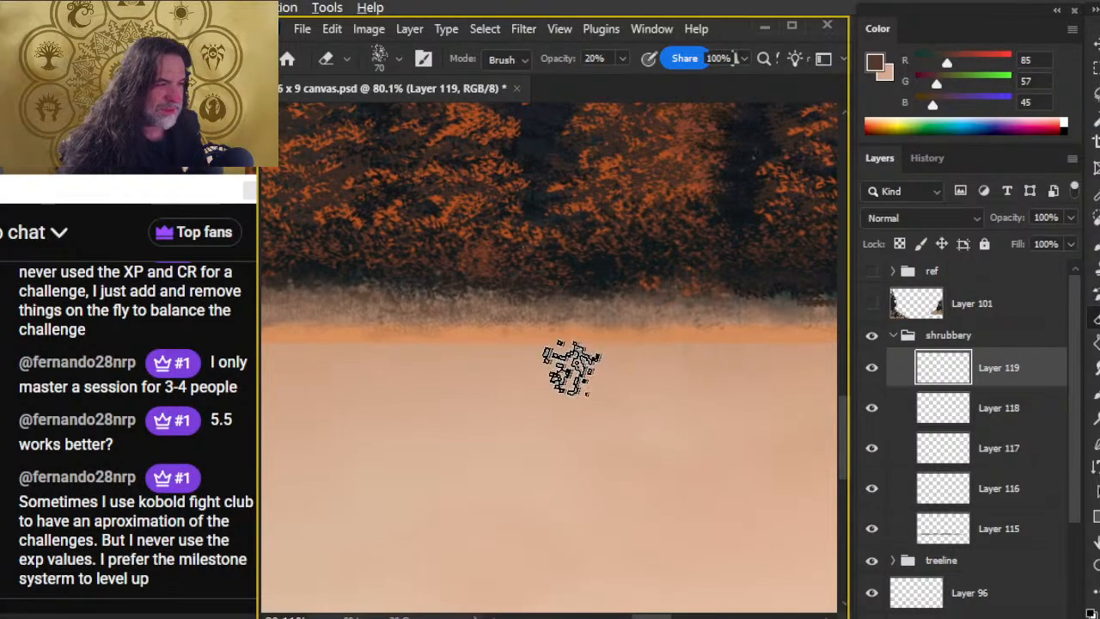
{"action": "key", "text": "b"}
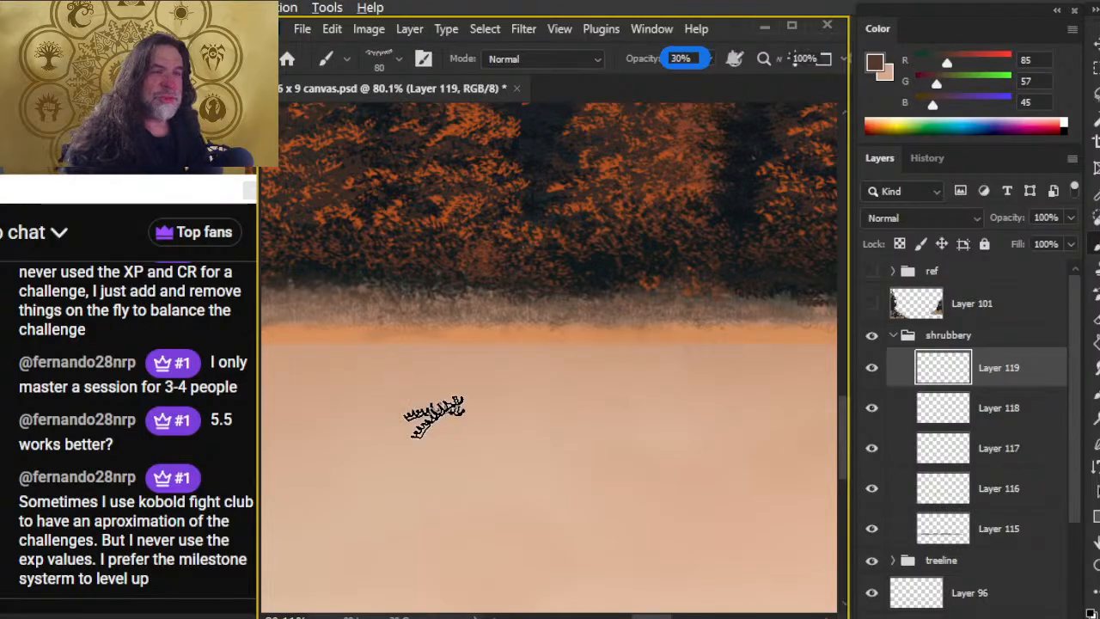
{"action": "mouse_move", "coordinate": [487, 396]}
{"action": "left_mouse_down"}
{"action": "mouse_move", "coordinate": [522, 386]}
{"action": "mouse_move", "coordinate": [481, 360]}
{"action": "left_mouse_up"}
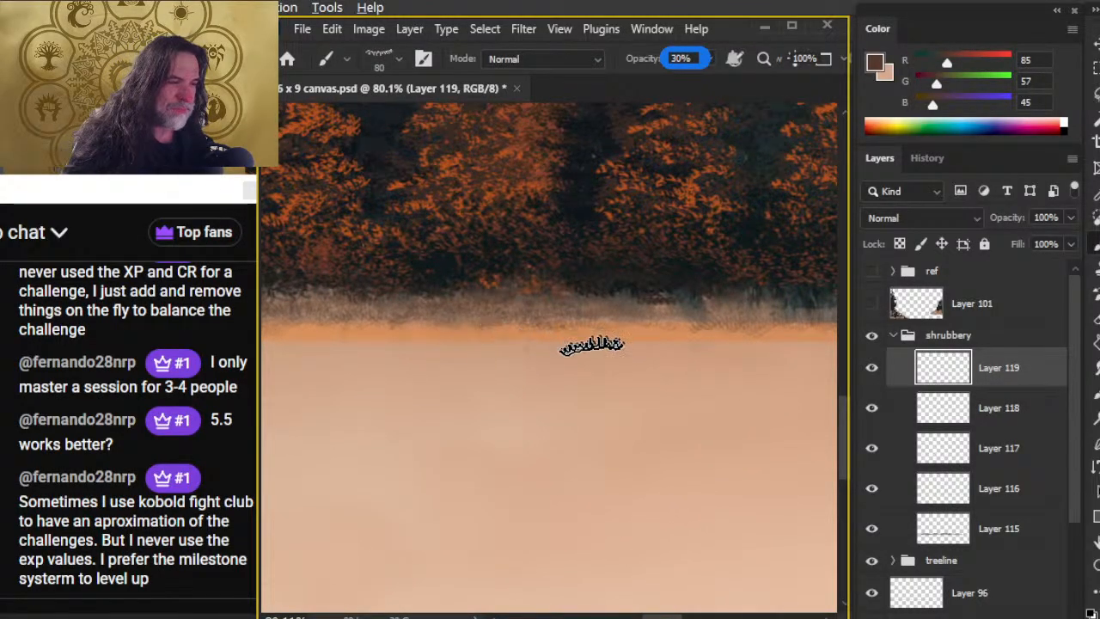
{"action": "key", "text": "e"}
{"action": "key", "text": "b"}
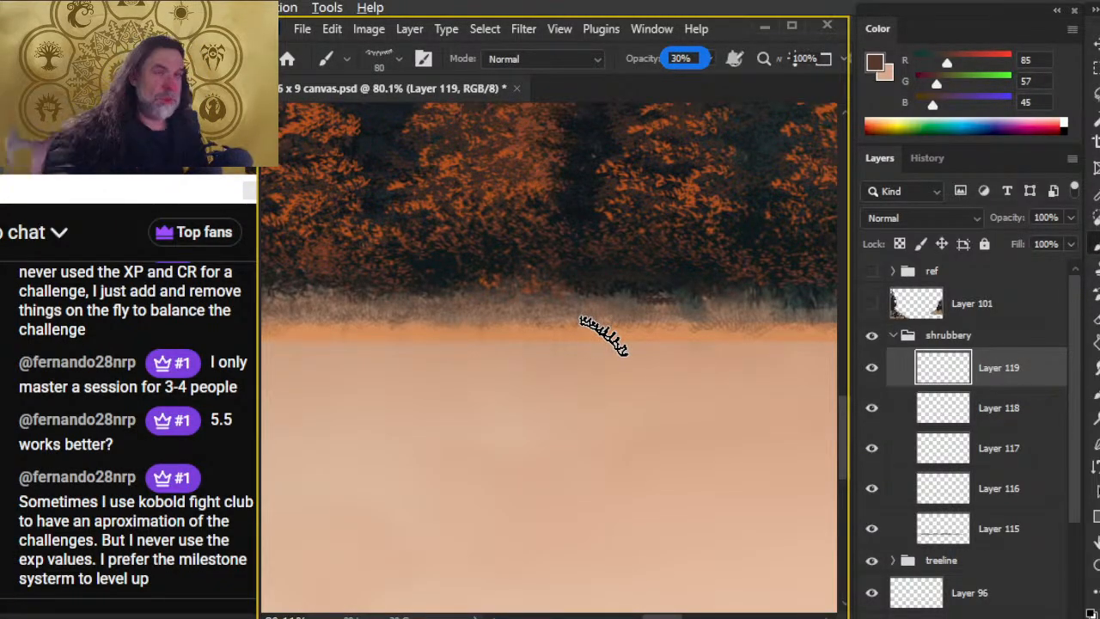
Paint denser 30% brown grass beneath the following orange trees and the large dark evergreen gap, lightening its base with the 20% eraser
{"action": "left_click_drag", "start_coordinate": [650, 411], "coordinate": [514, 409]}
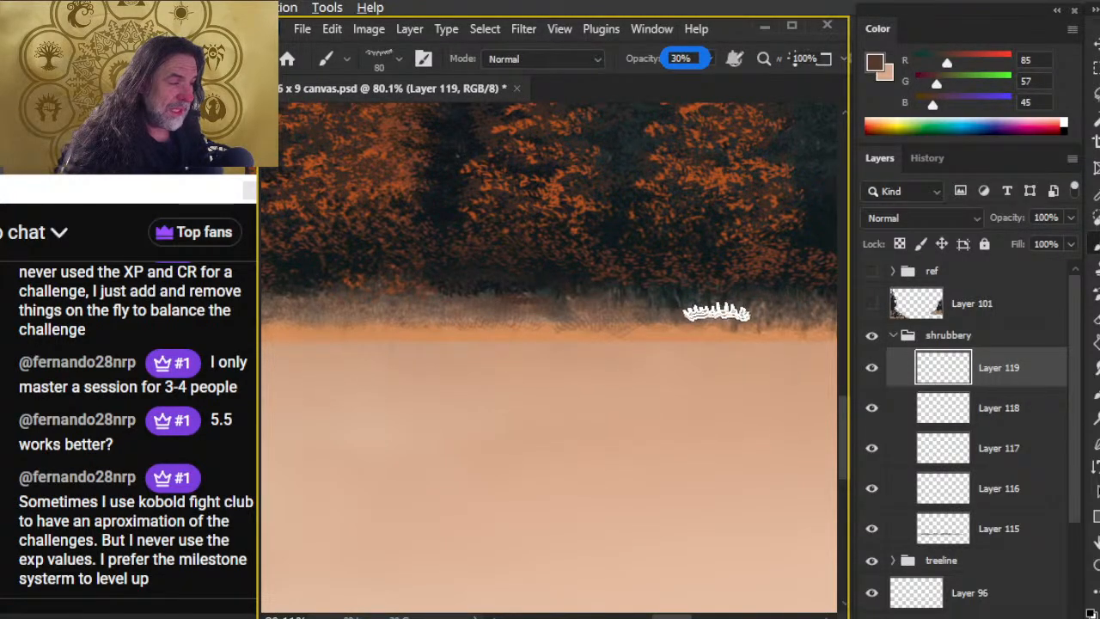
{"action": "left_click_drag", "start_coordinate": [727, 319], "coordinate": [450, 310]}
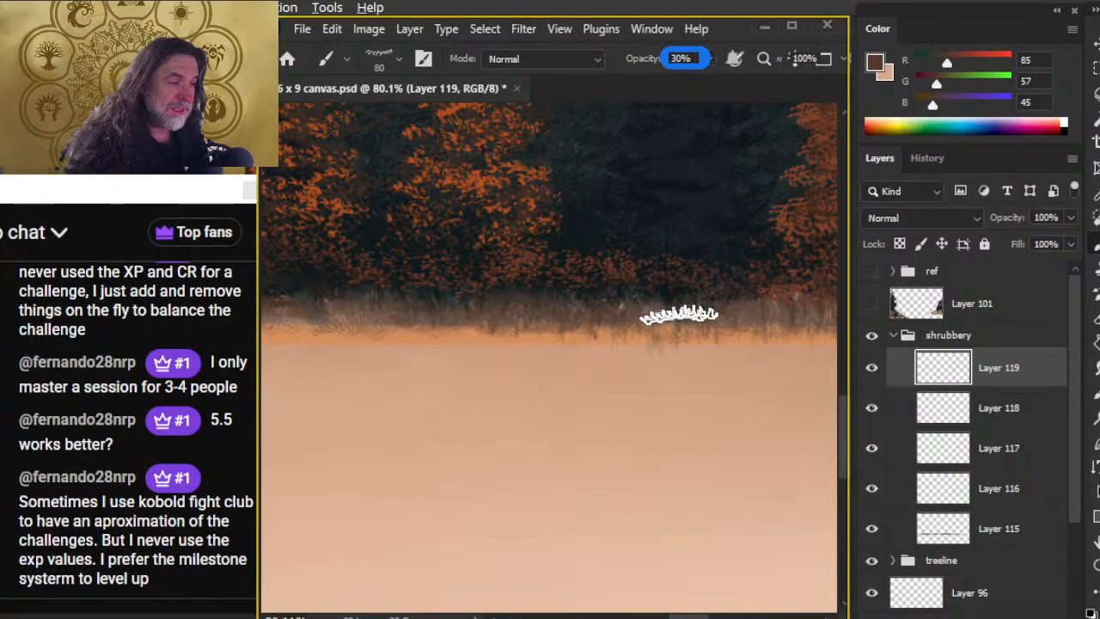
{"action": "key", "text": "e"}
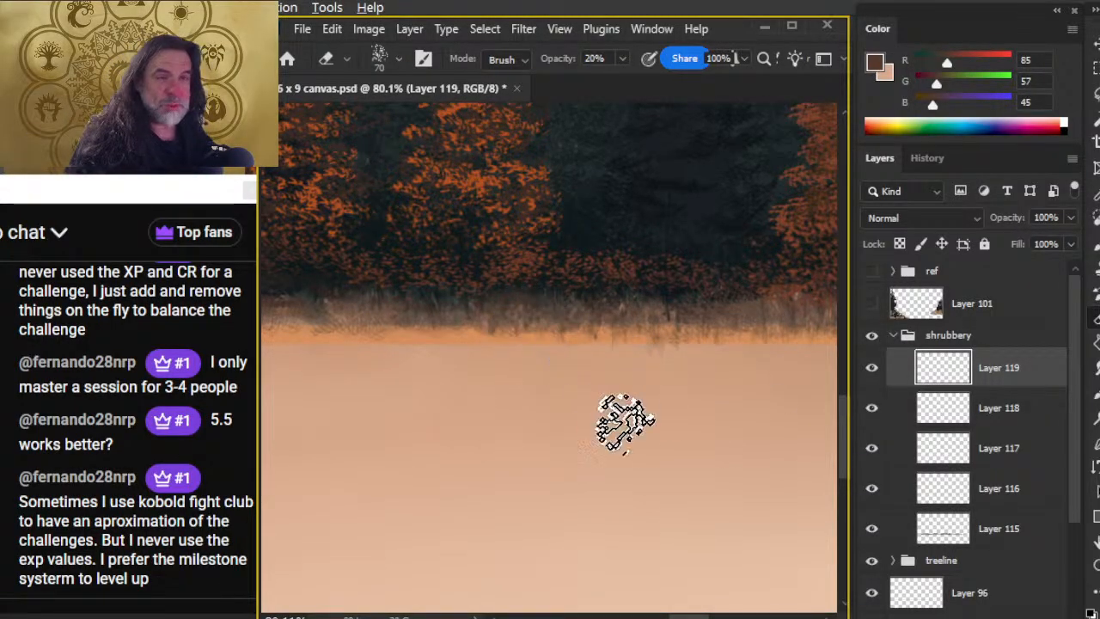
{"action": "key", "text": "b"}
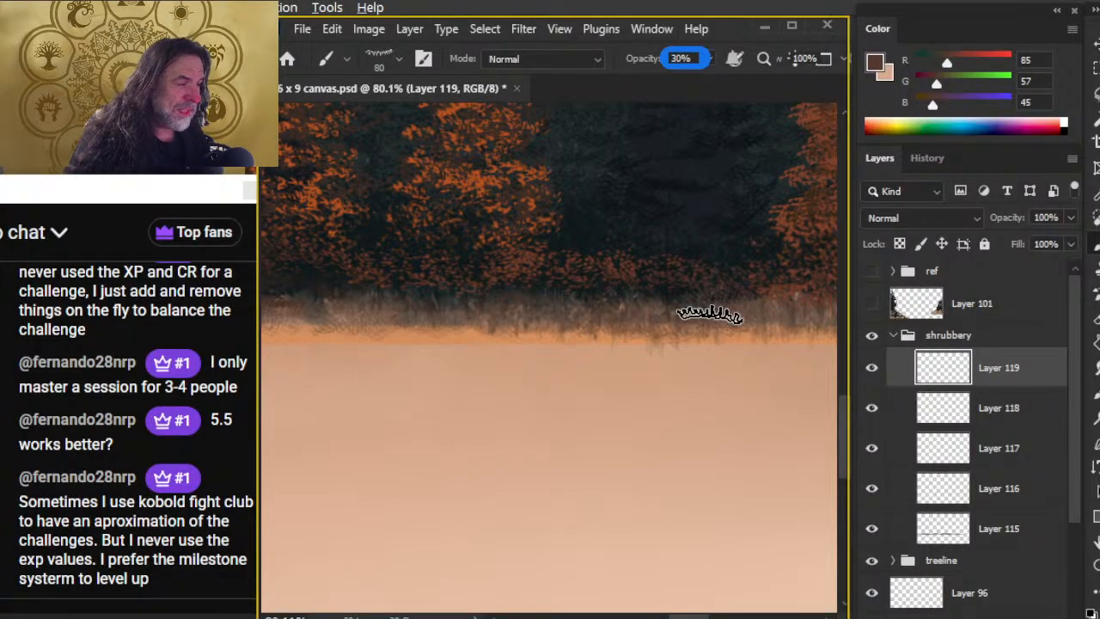
{"action": "key", "text": "e"}
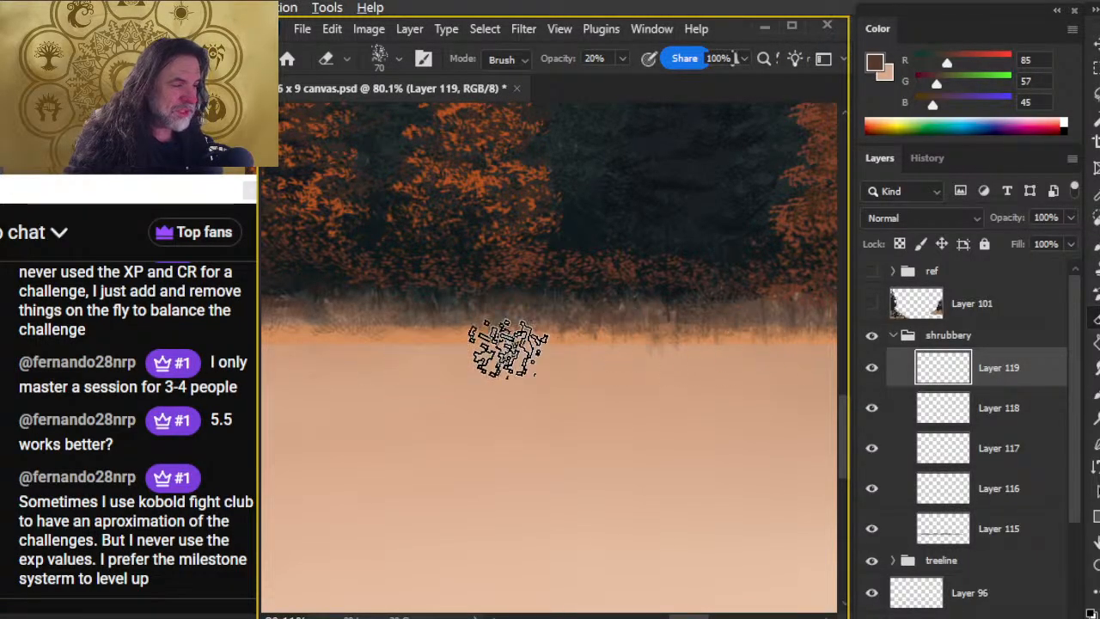
{"action": "key", "text": "b"}
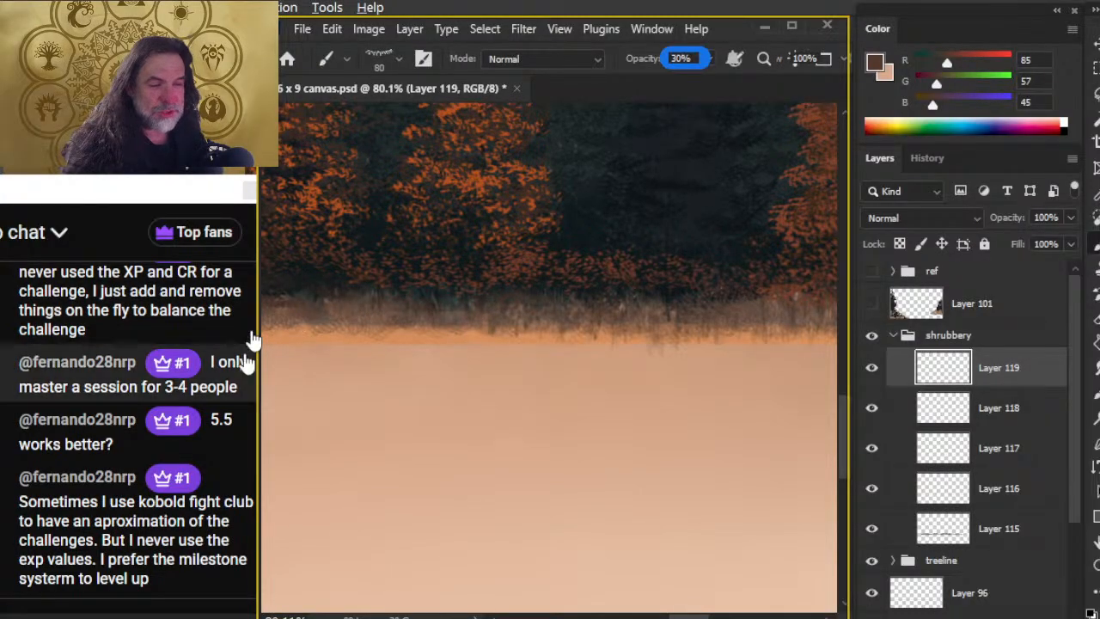
Paint 30% brown grass beneath the lone reddish-orange tree and the dark gap beyond it, softening its base with the 20% eraser
{"action": "left_click_drag", "start_coordinate": [656, 405], "coordinate": [452, 397]}
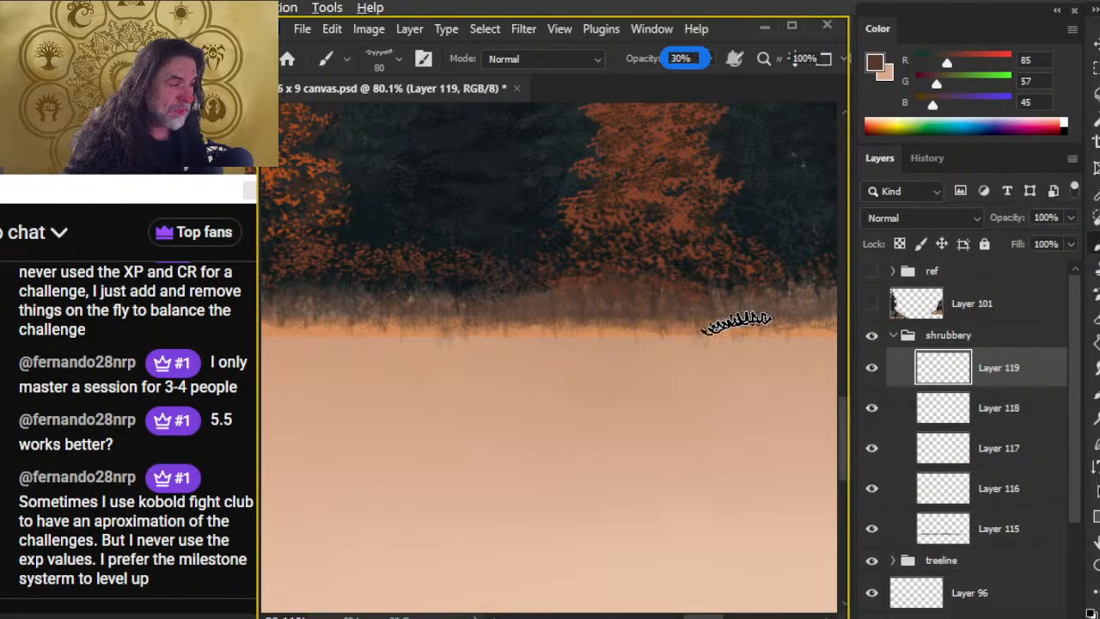
{"action": "key", "text": "e"}
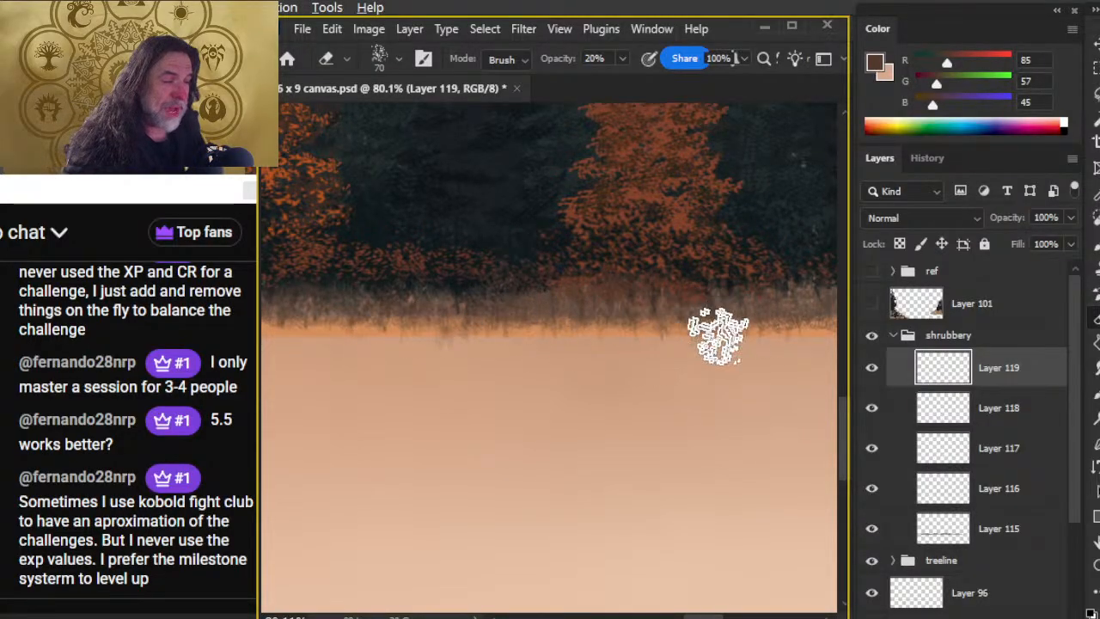
{"action": "scroll", "coordinate": [456, 361], "scroll_direction": "left", "scroll_amount": 3}
{"action": "key", "text": "b"}
{"action": "key", "text": "3"}
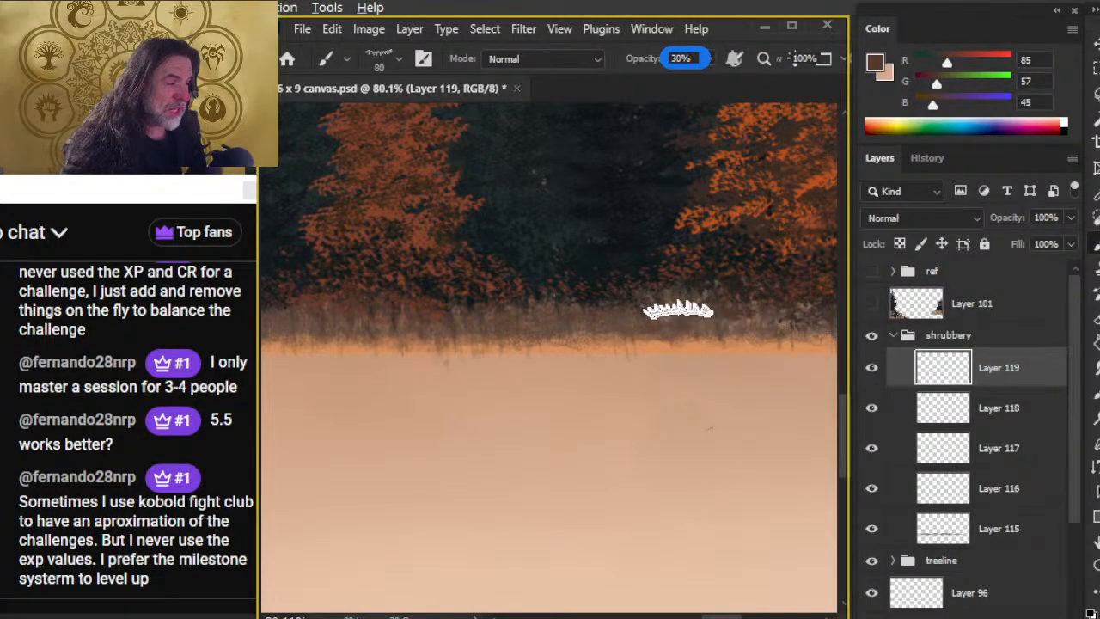
{"action": "key", "text": "e"}
Build up 30% brown grass beneath the last bright orange tree cluster and feather its lower edge with the 20% eraser
{"action": "mouse_move", "coordinate": [680, 369]}
{"action": "left_mouse_down"}
{"action": "mouse_move", "coordinate": [565, 441]}
{"action": "mouse_move", "coordinate": [485, 432]}
{"action": "left_mouse_up"}
{"action": "left_click_drag", "start_coordinate": [626, 414], "coordinate": [472, 390]}
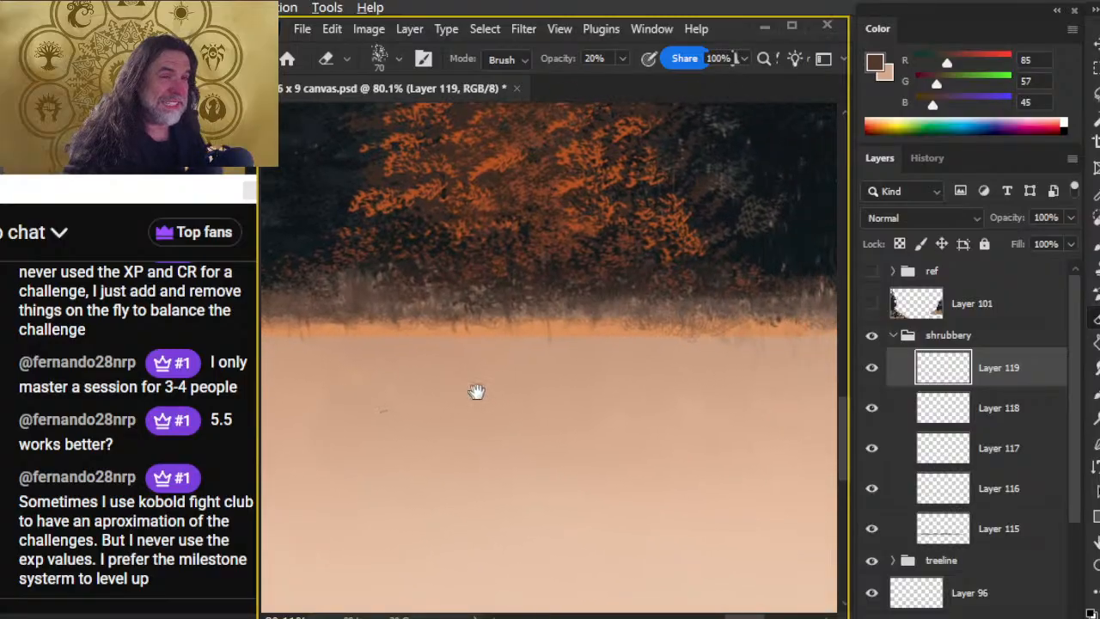
{"action": "key", "text": "b"}
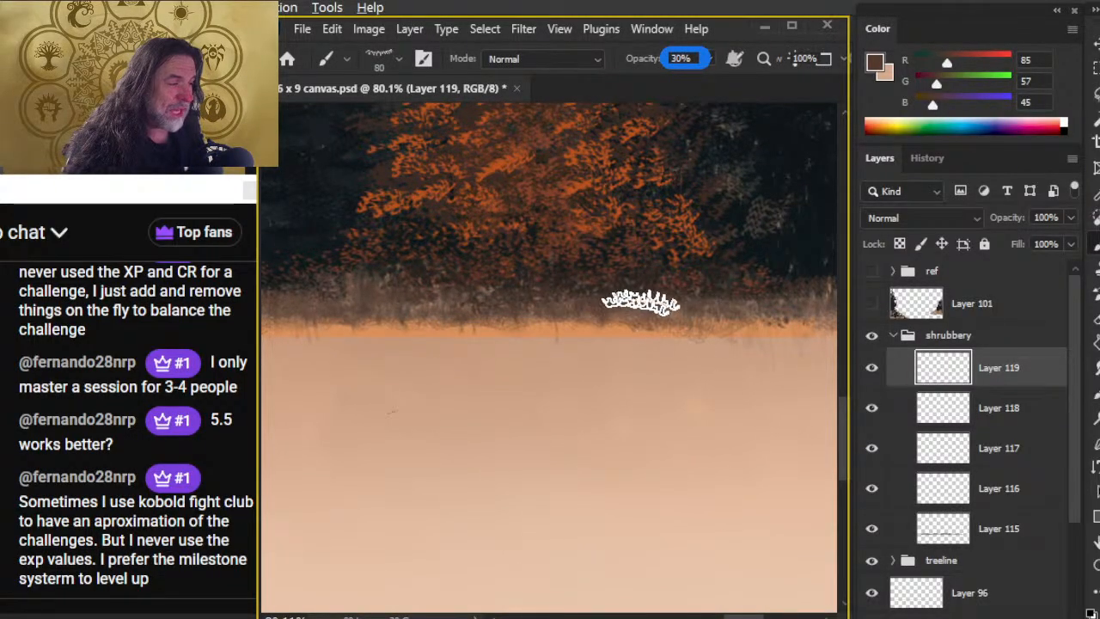
{"action": "key", "text": "e"}
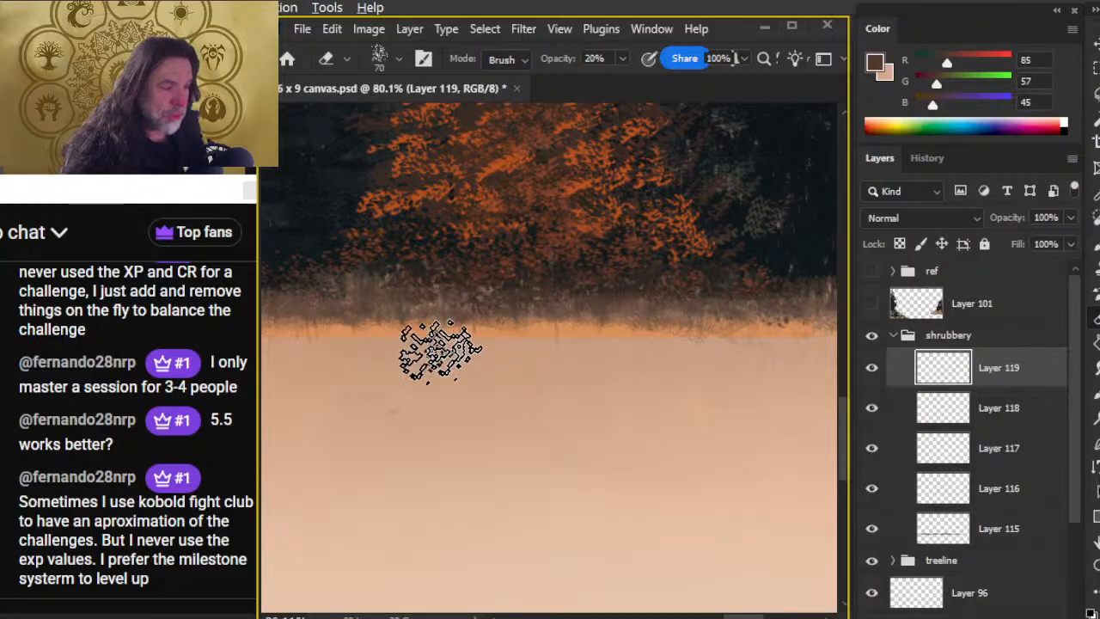
{"action": "key", "text": "b"}
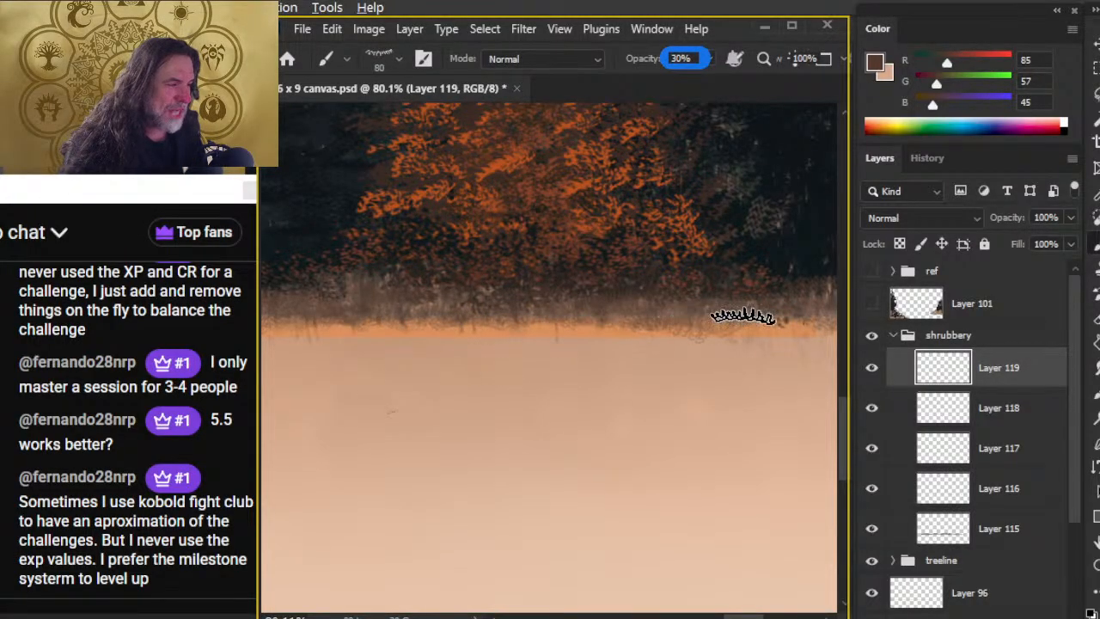
Extend the 30% brown grass beneath the dark streaked forest beyond the last orange trees, thinning it with the 20% eraser
{"action": "left_click_drag", "start_coordinate": [676, 416], "coordinate": [553, 430]}
{"action": "key", "text": "e"}
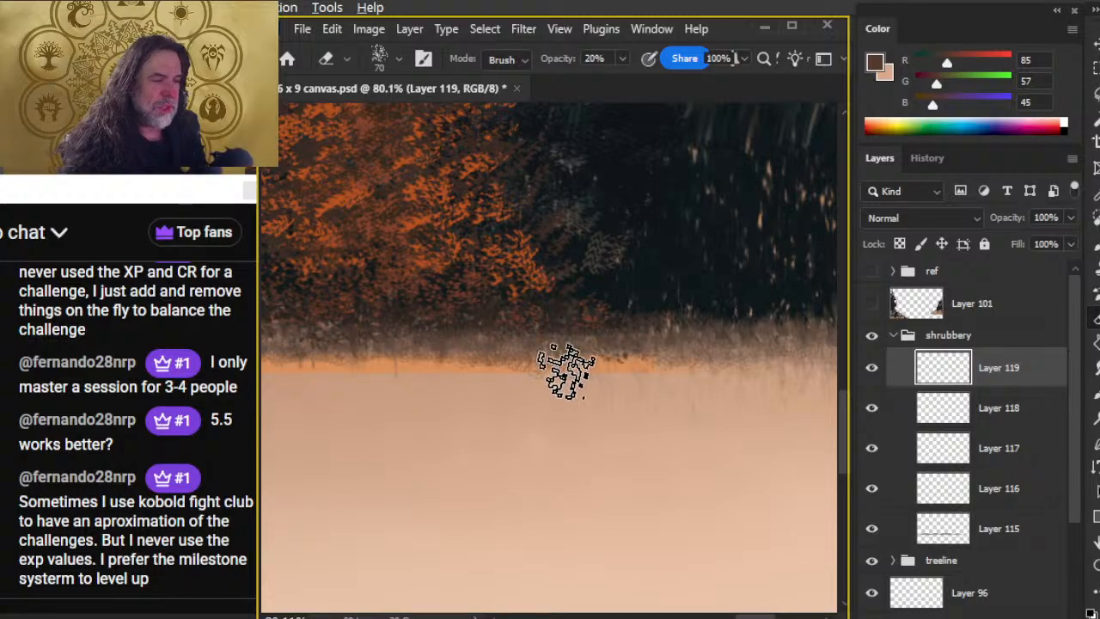
{"action": "key", "text": "b"}
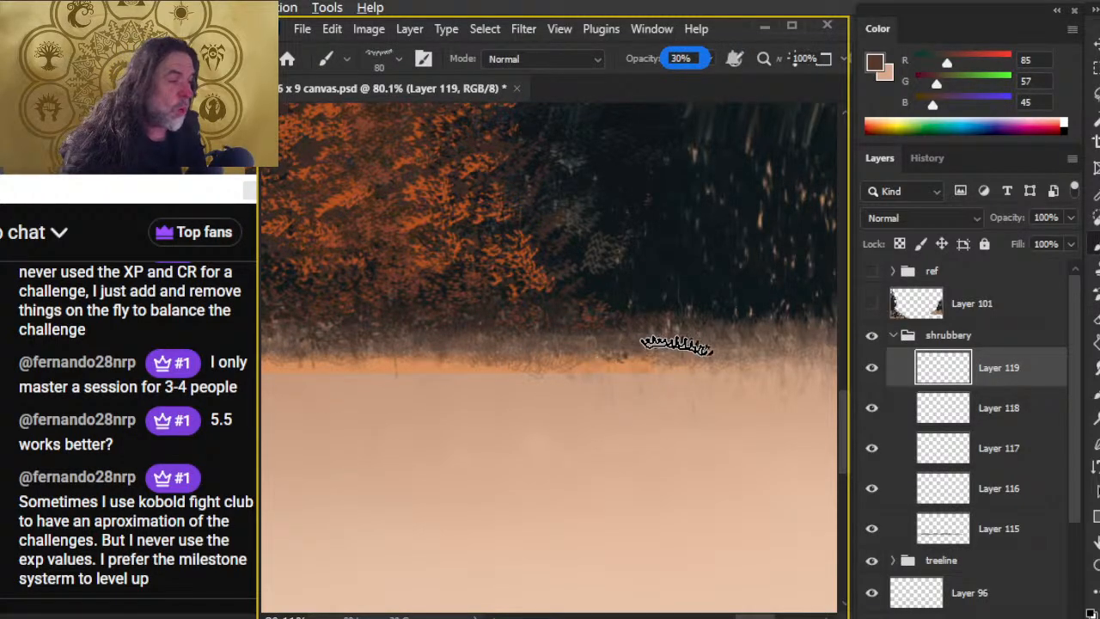
{"action": "mouse_move", "coordinate": [787, 348]}
{"action": "left_mouse_down"}
{"action": "mouse_move", "coordinate": [622, 404]}
{"action": "mouse_move", "coordinate": [631, 351]}
{"action": "left_mouse_up"}
{"action": "key", "text": "e"}
{"action": "key", "text": "b"}
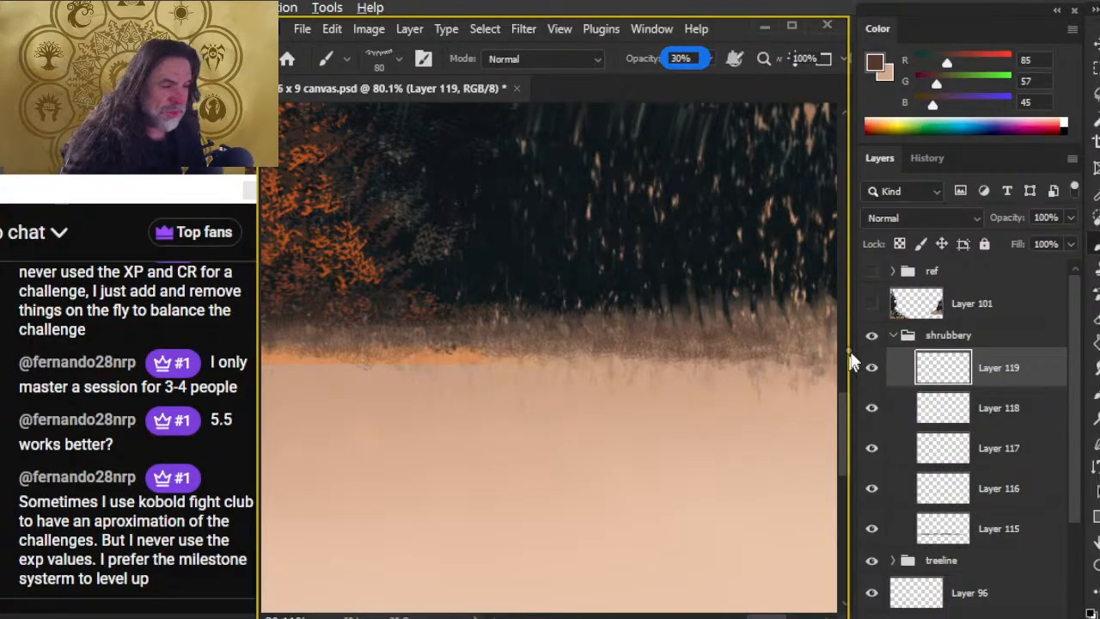
Blend the grass strip at the canvas's right edge using 30% brown strokes and the 20% eraser
{"action": "scroll", "coordinate": [662, 353], "scroll_direction": "up", "scroll_amount": 3}
{"action": "key", "text": "e"}
{"action": "left_click_drag", "start_coordinate": [768, 455], "coordinate": [627, 127]}
{"action": "left_click_drag", "start_coordinate": [587, 387], "coordinate": [569, 377]}
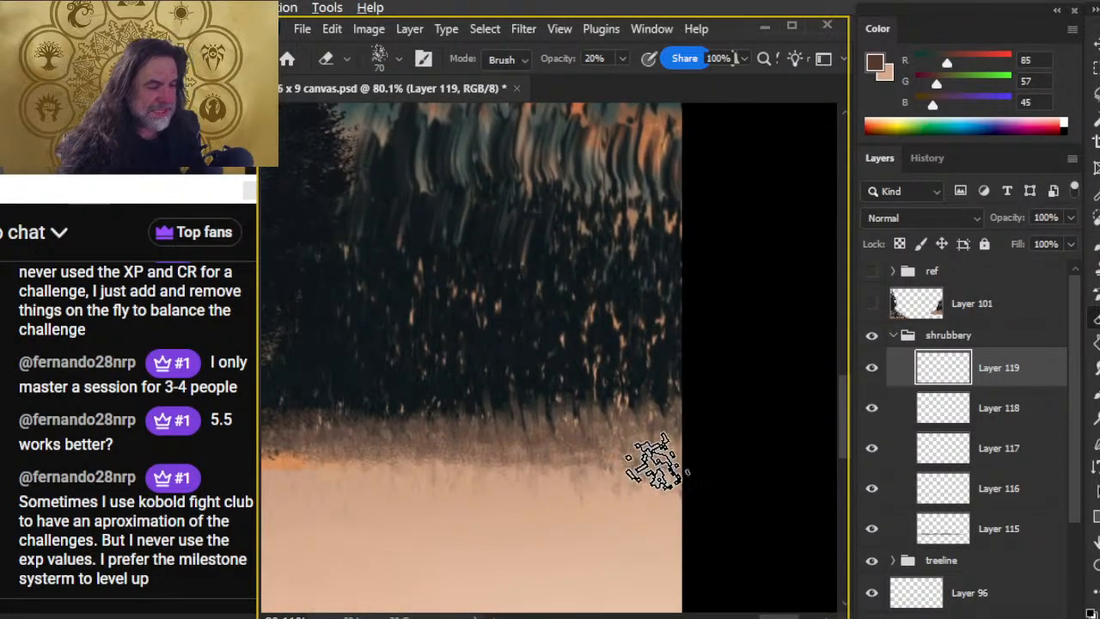
{"action": "key", "text": "b"}
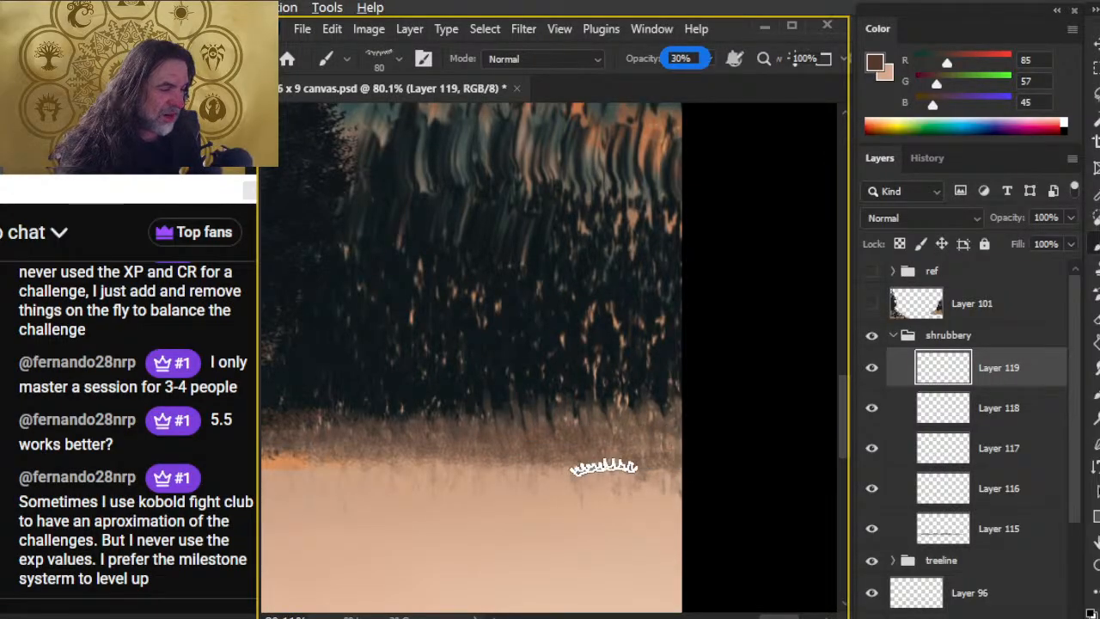
{"action": "key", "text": "e"}
Retouch the shoreline grass beneath the last orange tree cluster with 30% brown strokes and 20% erasing
{"action": "left_click_drag", "start_coordinate": [567, 498], "coordinate": [733, 500]}
{"action": "key", "text": "b"}
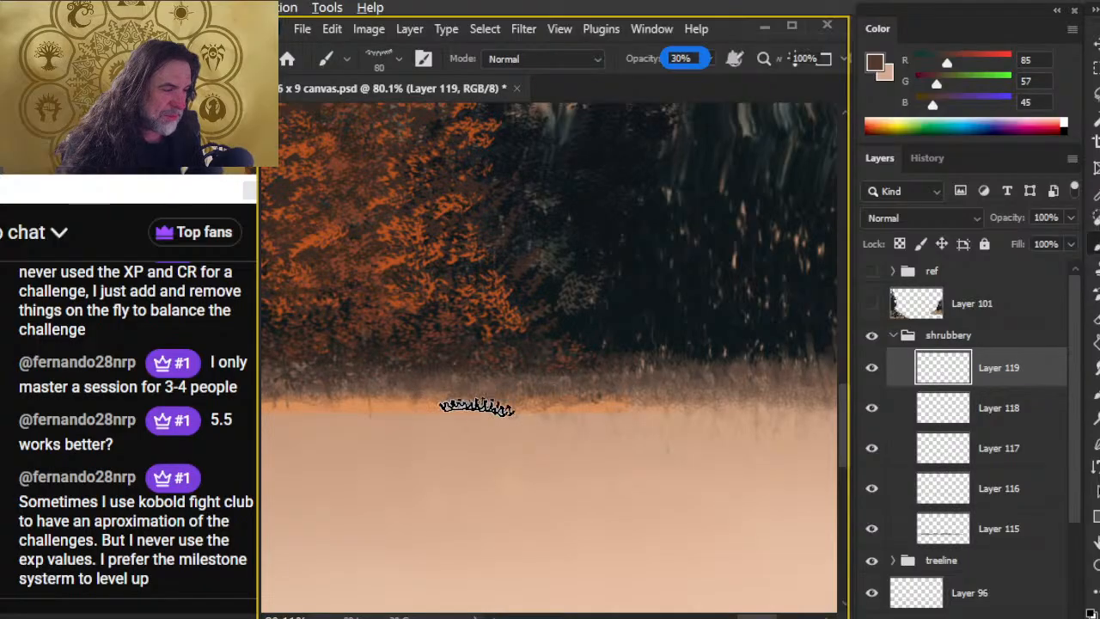
{"action": "key", "text": "e"}
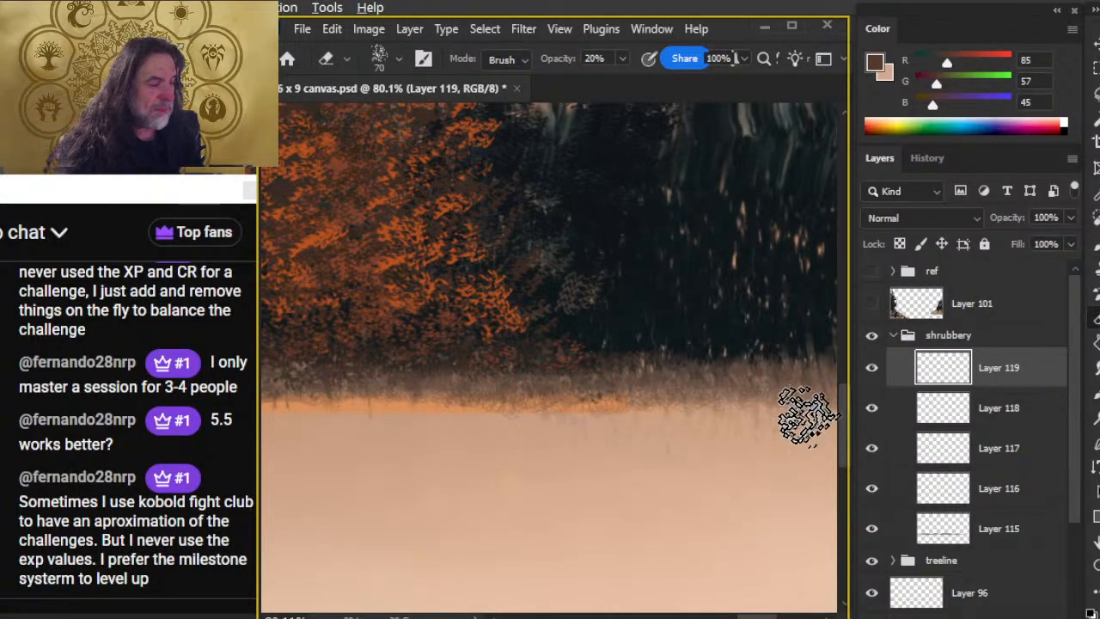
{"action": "left_click_drag", "start_coordinate": [535, 483], "coordinate": [851, 461]}
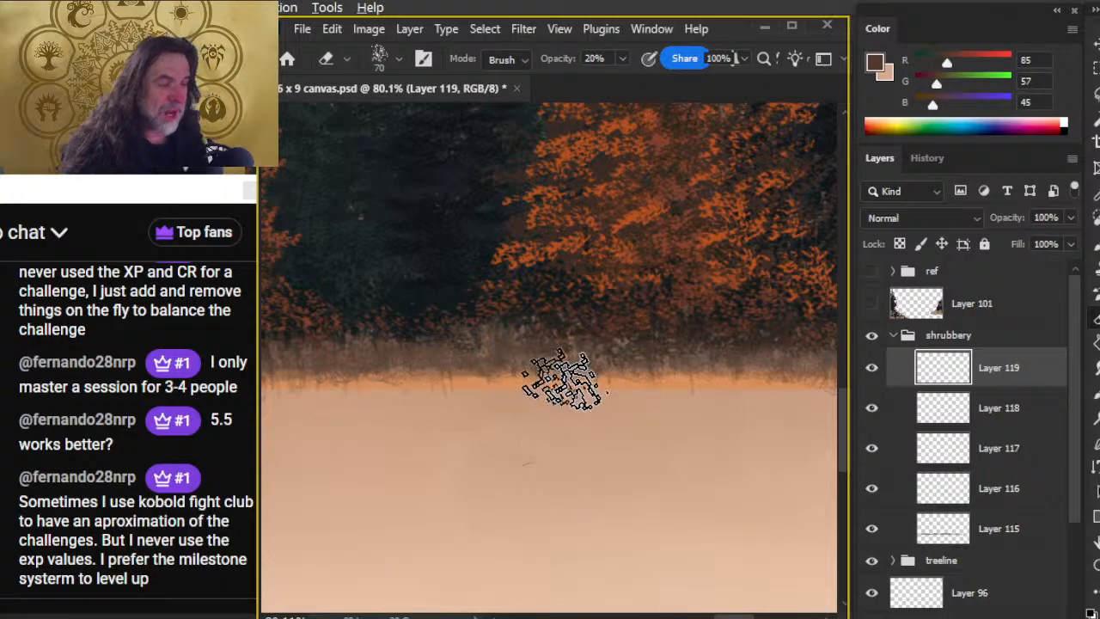
{"action": "key", "text": "b"}
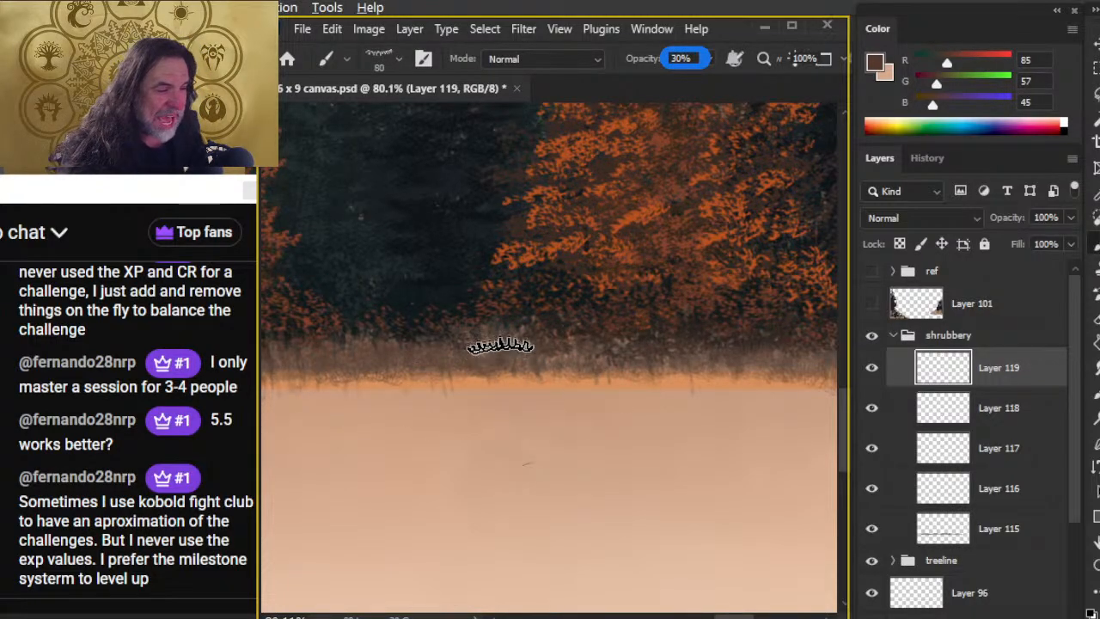
{"action": "key", "text": "e"}
Refine the grass base from the lone reddish-orange tree back across the large evergreen gap with 30% brown and 20% erasing
{"action": "left_click_drag", "start_coordinate": [435, 481], "coordinate": [707, 459]}
{"action": "key", "text": "b"}
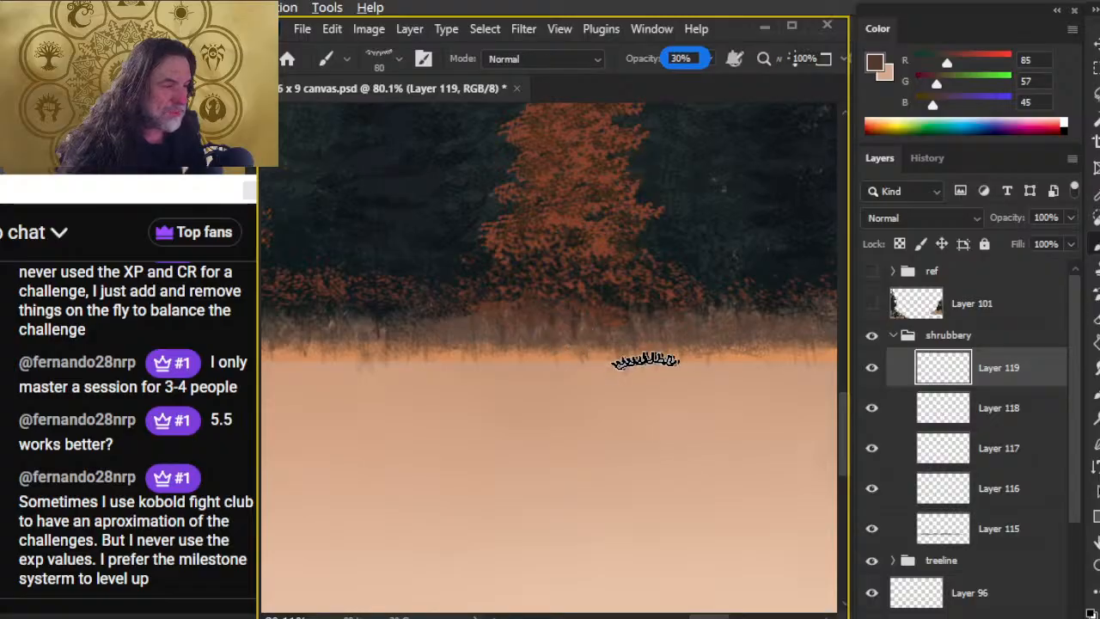
{"action": "key", "text": "e"}
{"action": "left_click_drag", "start_coordinate": [471, 455], "coordinate": [748, 445]}
{"action": "key", "text": "b"}
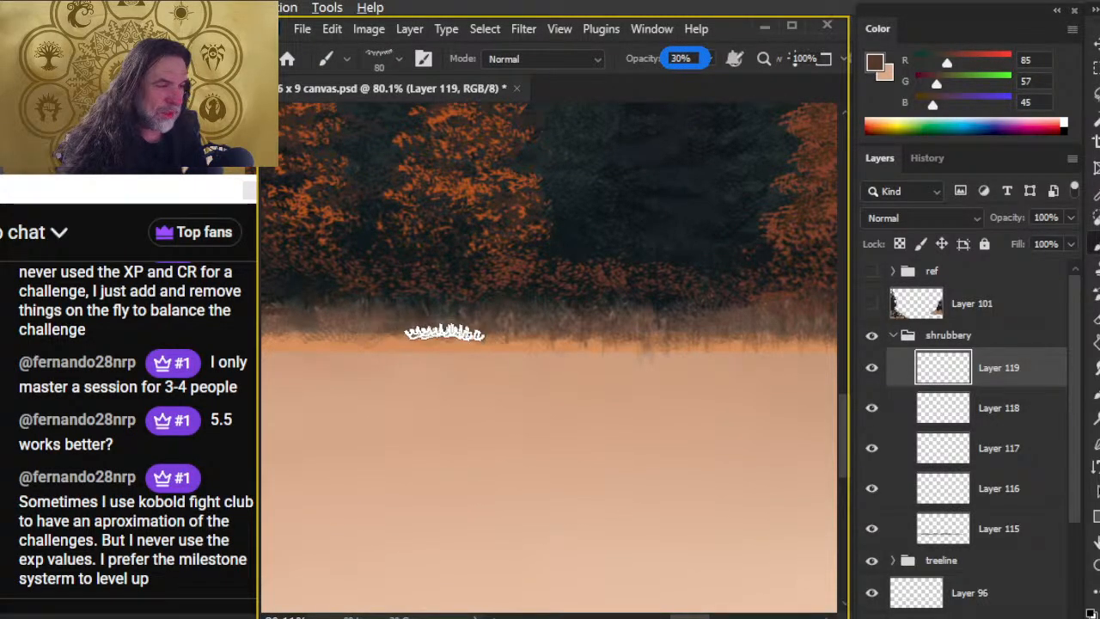
{"action": "key", "text": "e"}
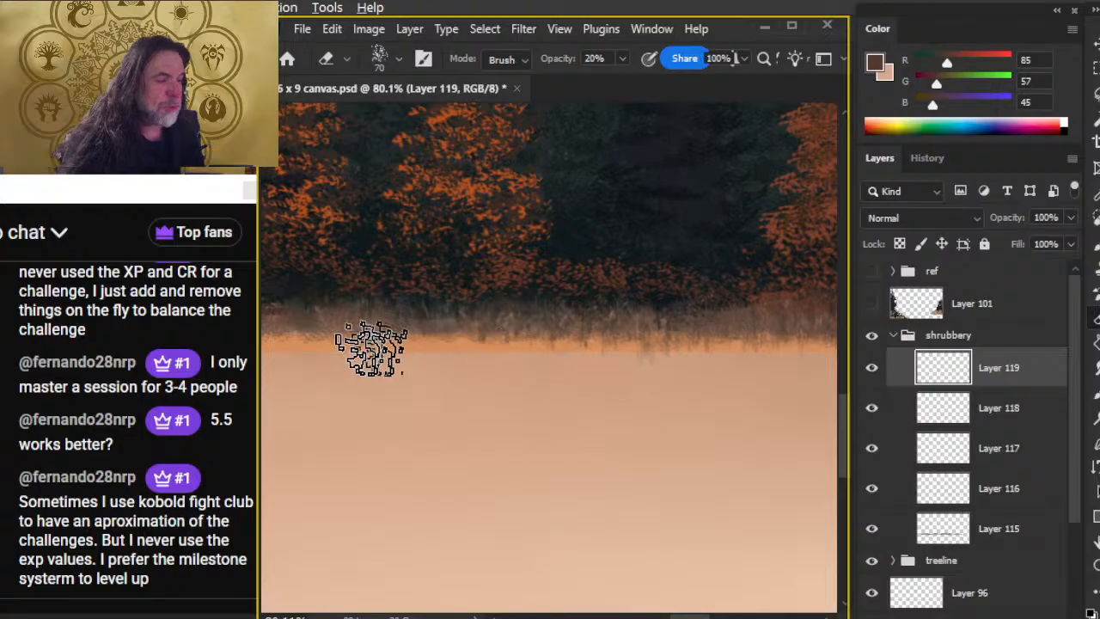
Fill in 30% brown grass beneath the two orange trees before the large evergreen gap, softening it with the 20% eraser
{"action": "left_click_drag", "start_coordinate": [479, 398], "coordinate": [620, 438]}
{"action": "key", "text": "b"}
{"action": "key", "text": "3"}
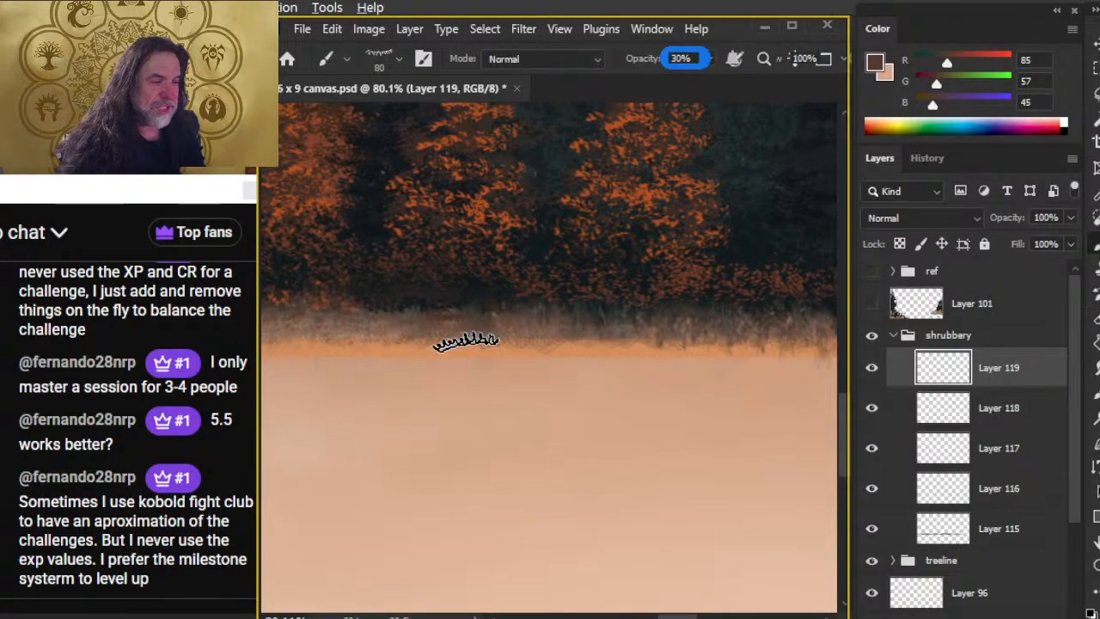
{"action": "key", "text": "e"}
{"action": "key", "text": "b"}
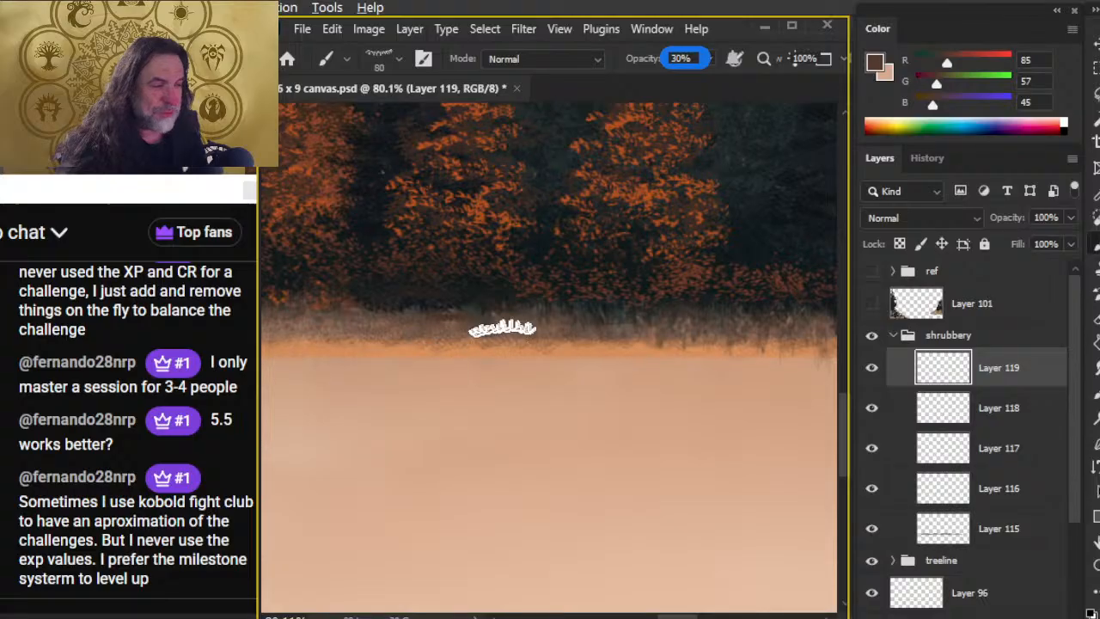
Blend the grass beneath the narrow dark gap and its neighbouring orange trees, alternating 30% brown strokes with 20% erasing
{"action": "mouse_move", "coordinate": [469, 399]}
{"action": "left_mouse_down"}
{"action": "mouse_move", "coordinate": [624, 474]}
{"action": "mouse_move", "coordinate": [610, 462]}
{"action": "left_mouse_up"}
{"action": "key", "text": "e"}
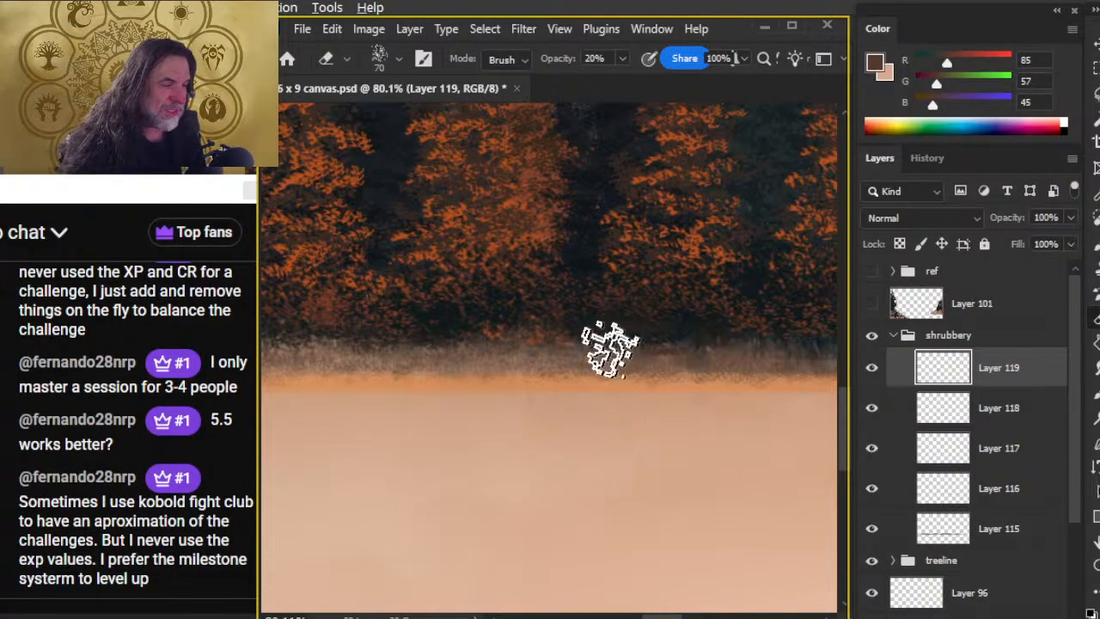
{"action": "key", "text": "b"}
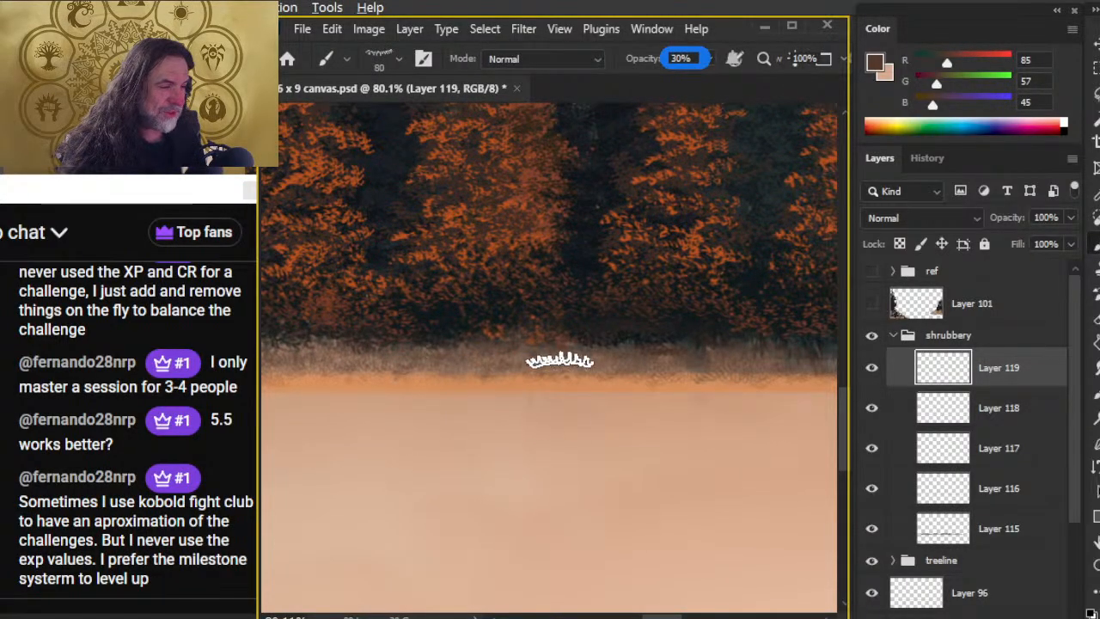
{"action": "key", "text": "e"}
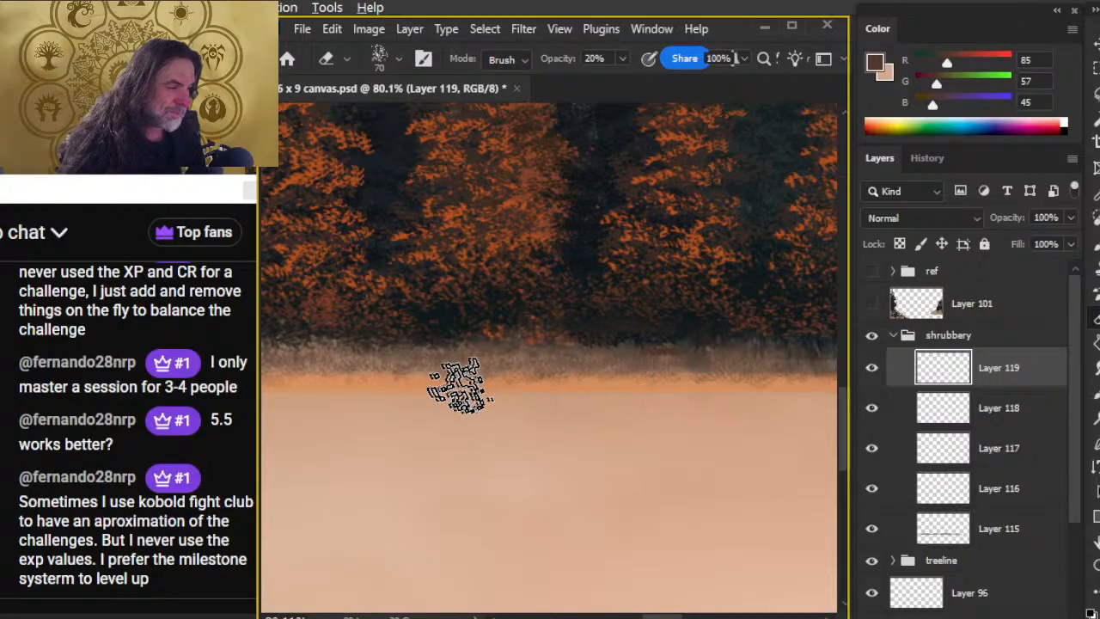
{"action": "key", "text": "b"}
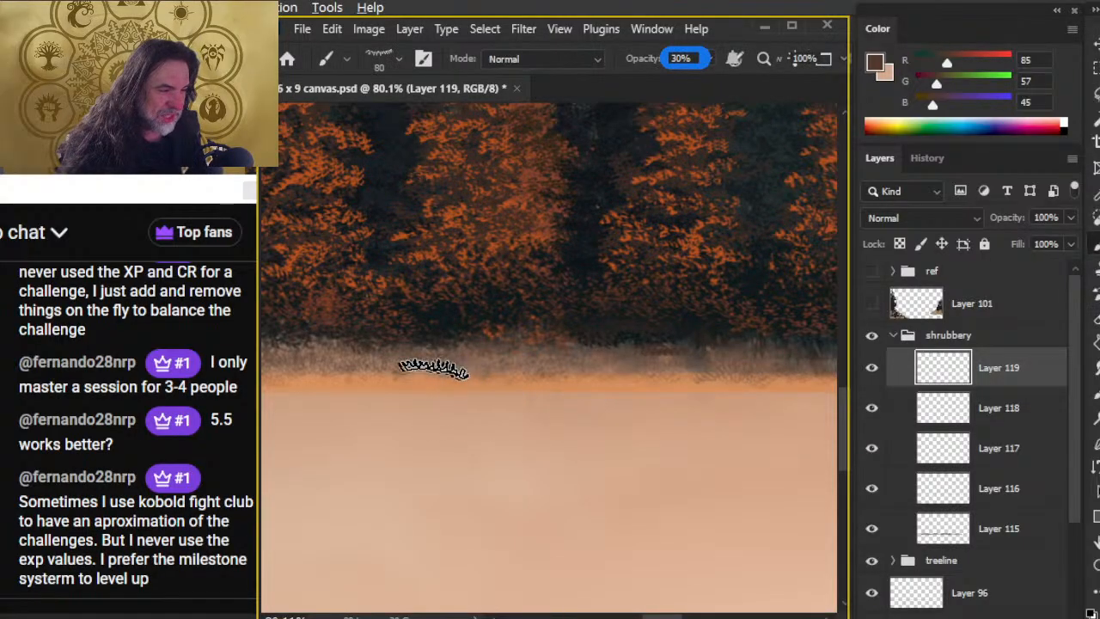
{"action": "key", "text": "e"}
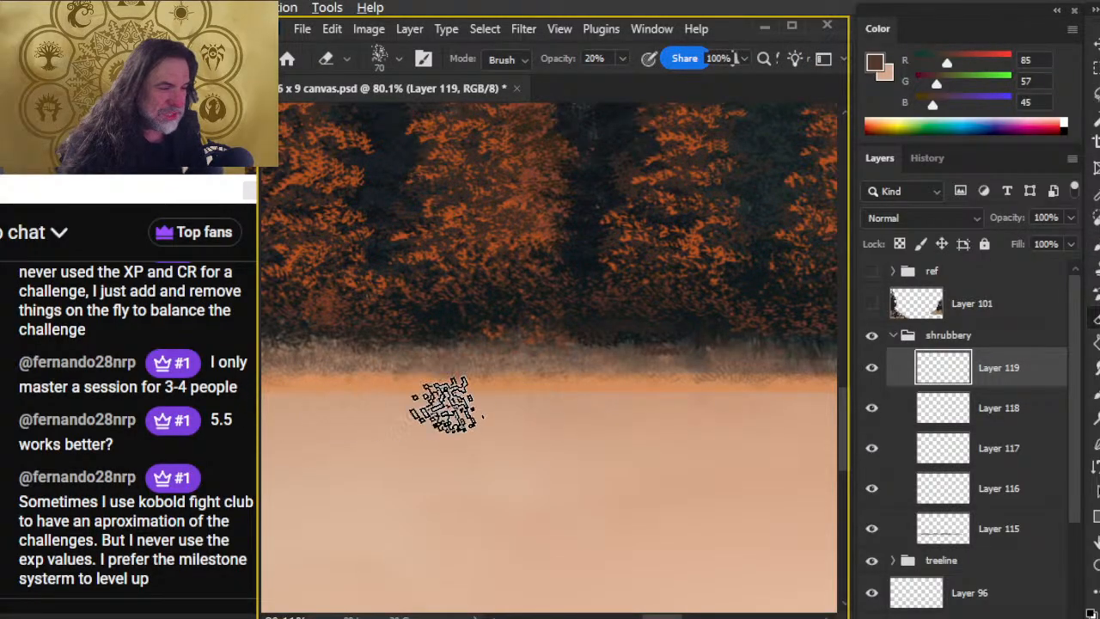
{"action": "key", "text": "b"}
{"action": "key", "text": "e"}
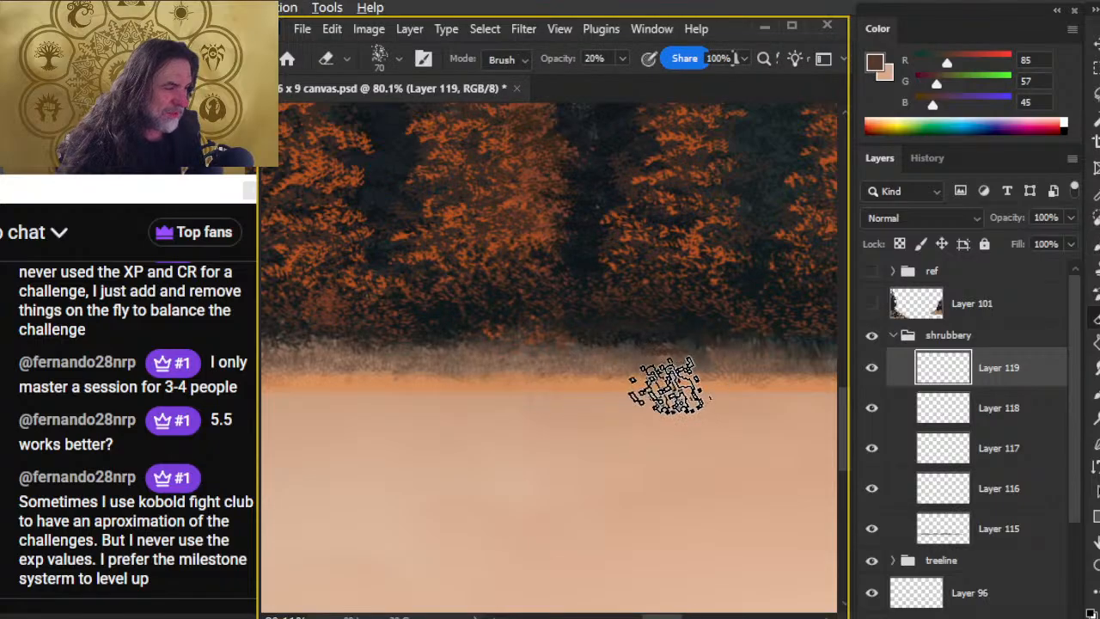
Even out the grass beneath the right half of the wide orange tree group with 30% brown and 20% erasing
{"action": "left_click_drag", "start_coordinate": [627, 476], "coordinate": [639, 480]}
{"action": "key", "text": "b"}
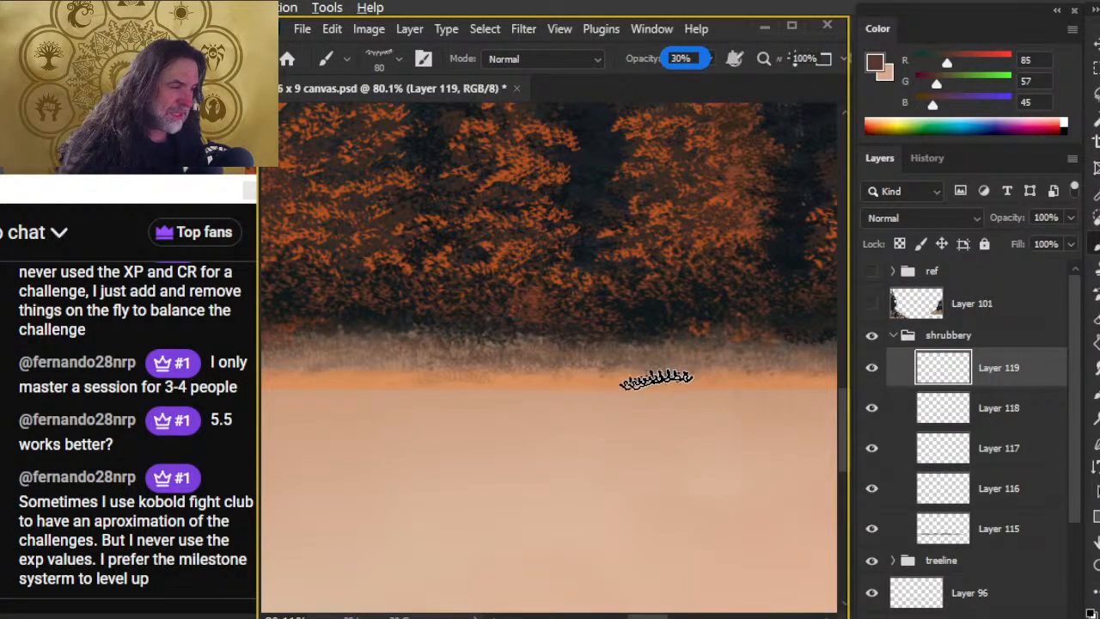
{"action": "key", "text": "e"}
{"action": "key", "text": "b"}
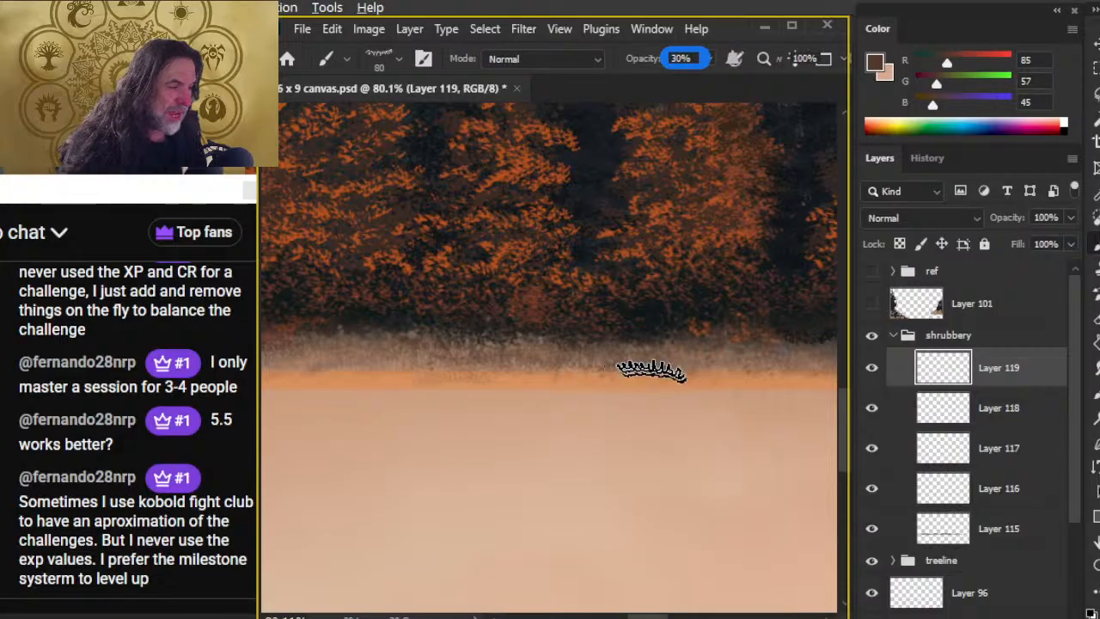
{"action": "key", "text": "e"}
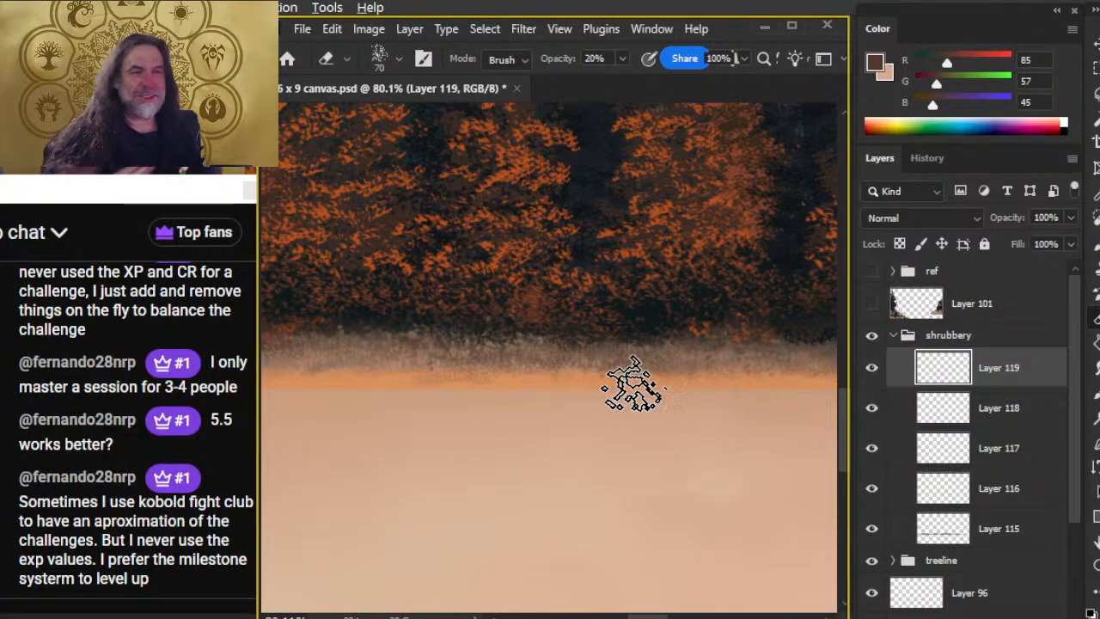
Smooth the grass and its lower edge beneath the middle of the wide orange tree group with 30% brown and 20% erasing
{"action": "mouse_move", "coordinate": [646, 455]}
{"action": "left_mouse_down"}
{"action": "mouse_move", "coordinate": [572, 455]}
{"action": "mouse_move", "coordinate": [662, 442]}
{"action": "left_mouse_up"}
{"action": "key", "text": "b"}
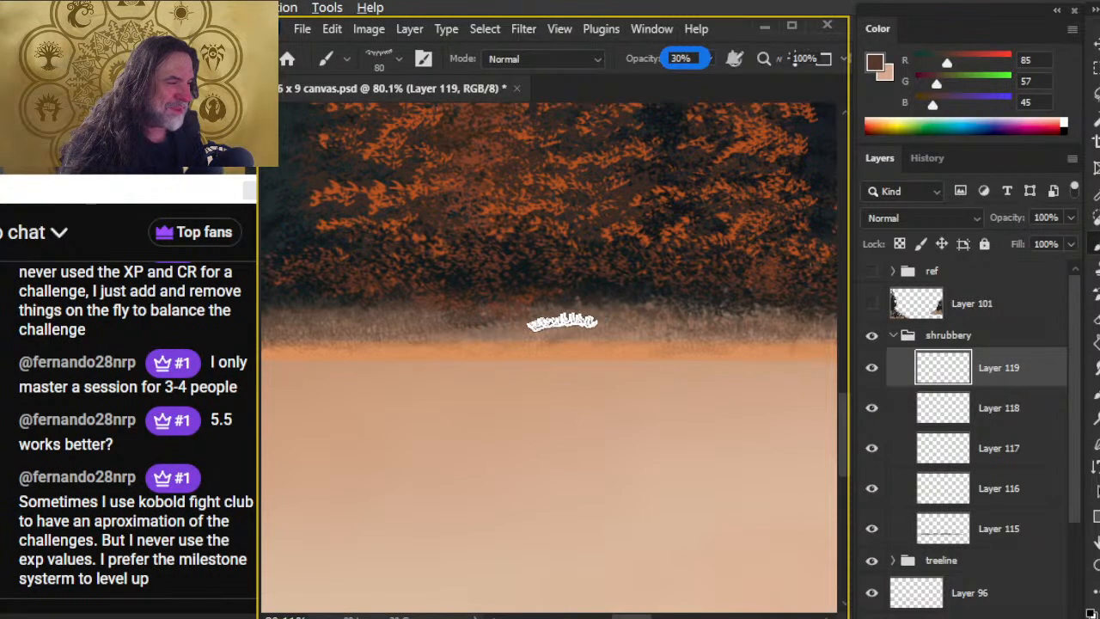
{"action": "key", "text": "e"}
{"action": "key", "text": "b"}
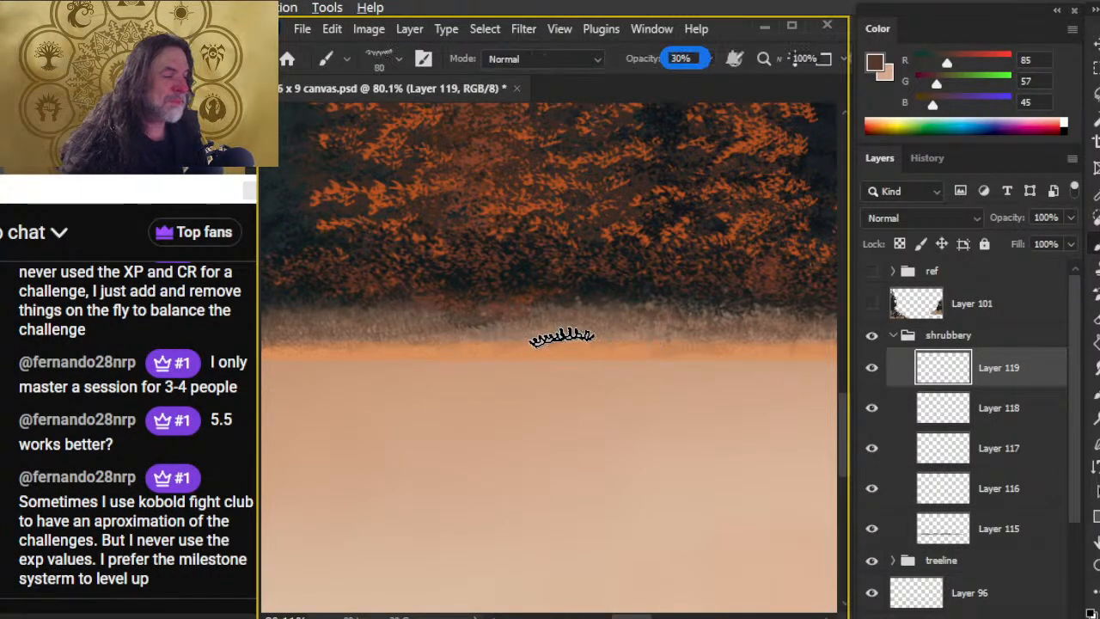
{"action": "key", "text": "e"}
{"action": "key", "text": "b"}
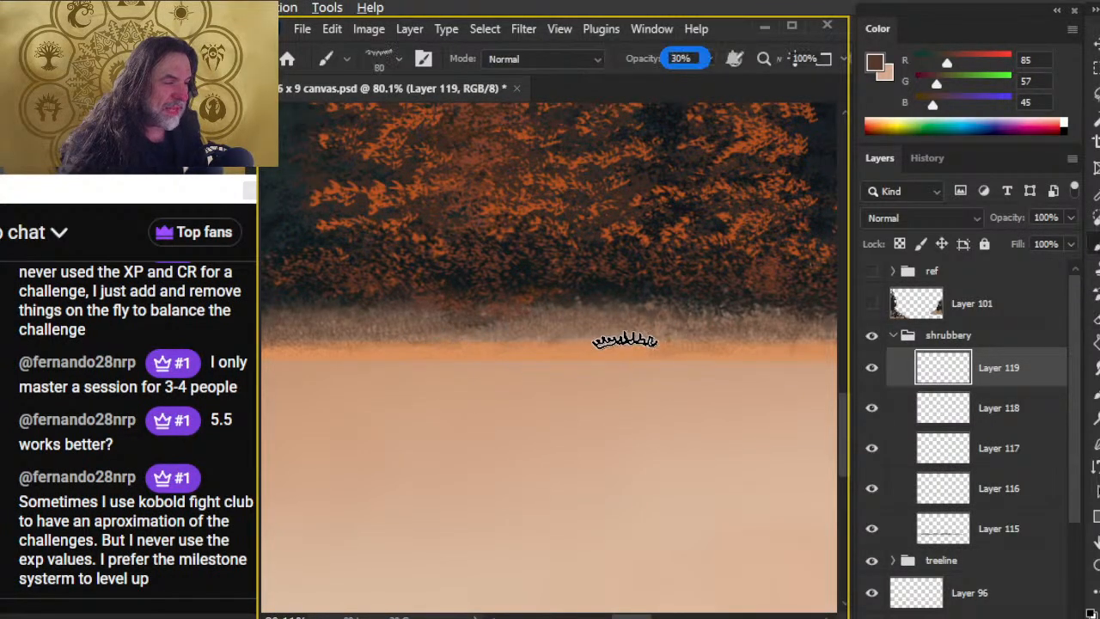
{"action": "key", "text": "e"}
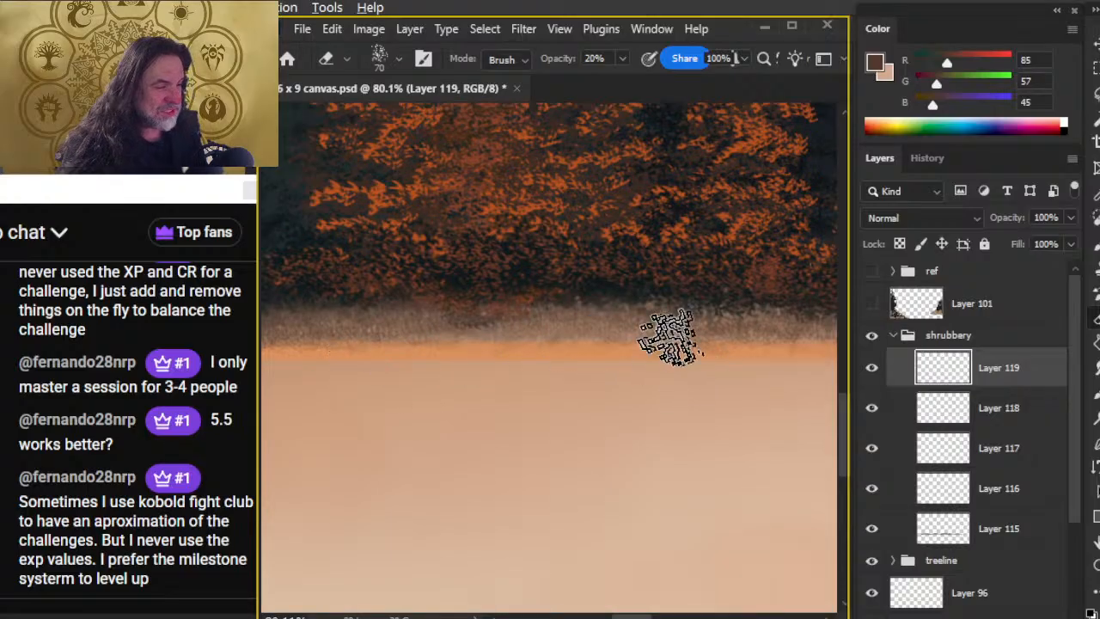
{"action": "key", "text": "z"}
{"action": "left_click_drag", "start_coordinate": [671, 434], "coordinate": [651, 420]}
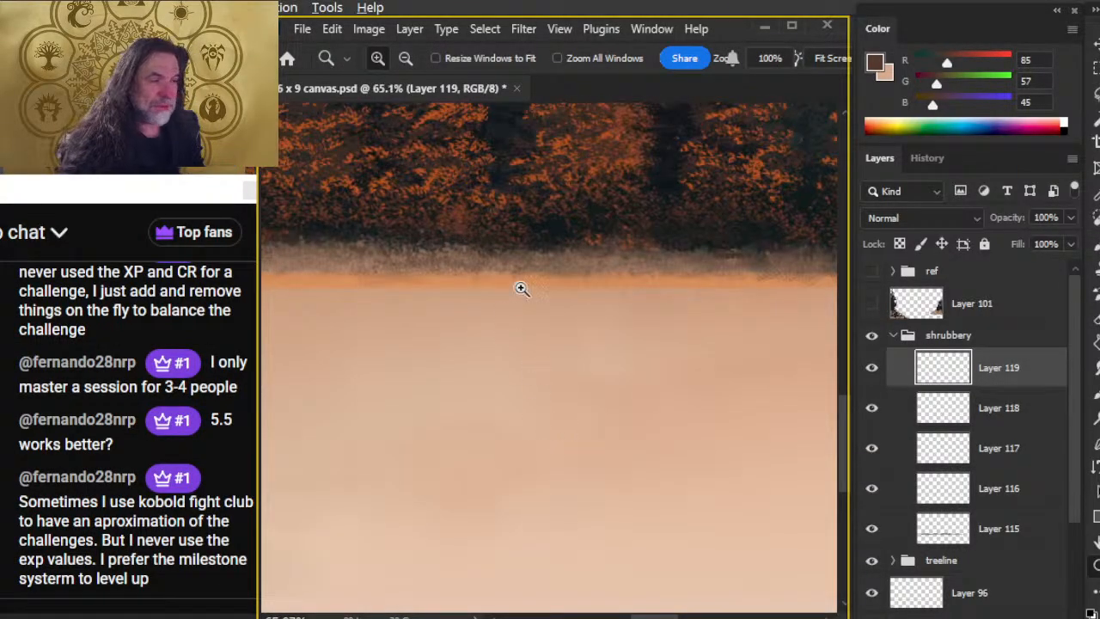
Blend the grass where the wide dark evergreen gap meets the large orange tree group, using 30% brown and the 20% eraser
{"action": "key", "text": "b"}
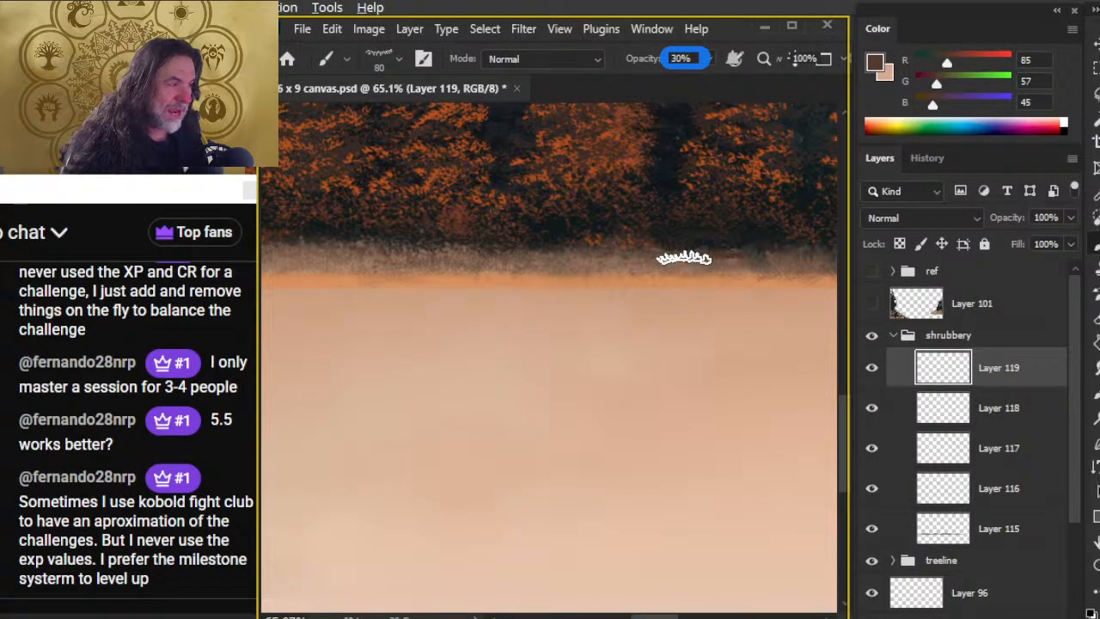
{"action": "left_click_drag", "start_coordinate": [742, 433], "coordinate": [644, 438]}
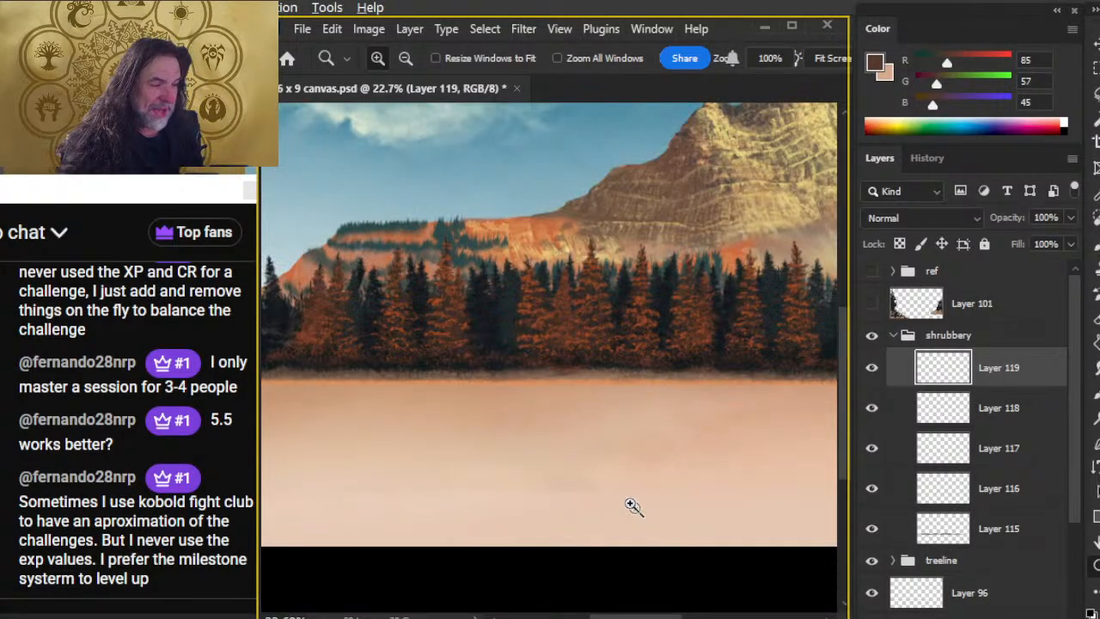
{"action": "left_click_drag", "start_coordinate": [480, 474], "coordinate": [572, 464]}
{"action": "key", "text": "b"}
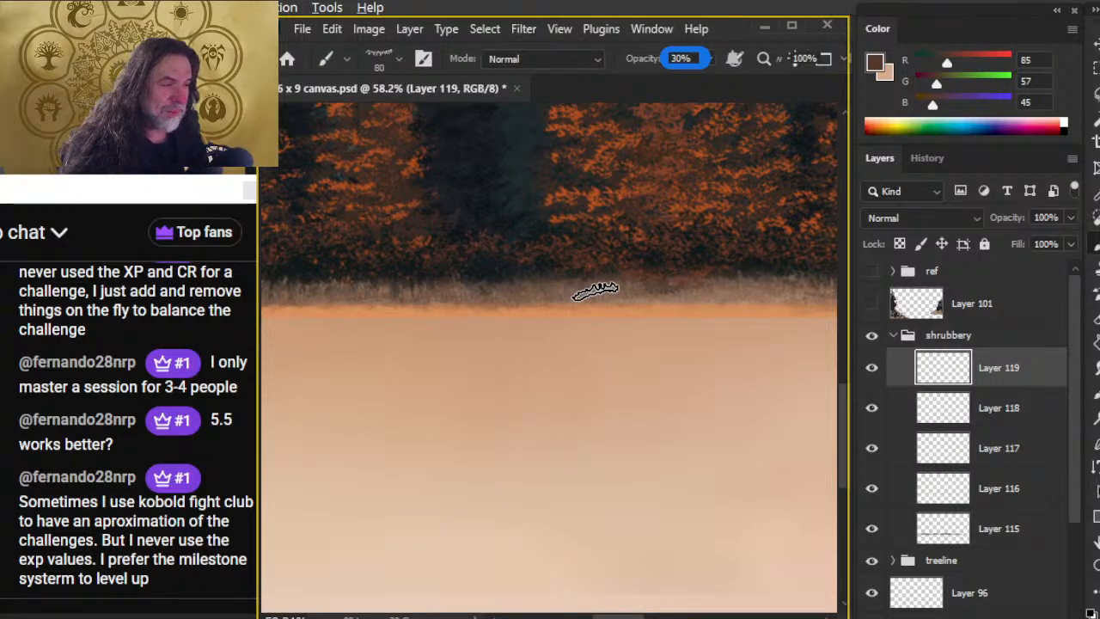
{"action": "key", "text": "e"}
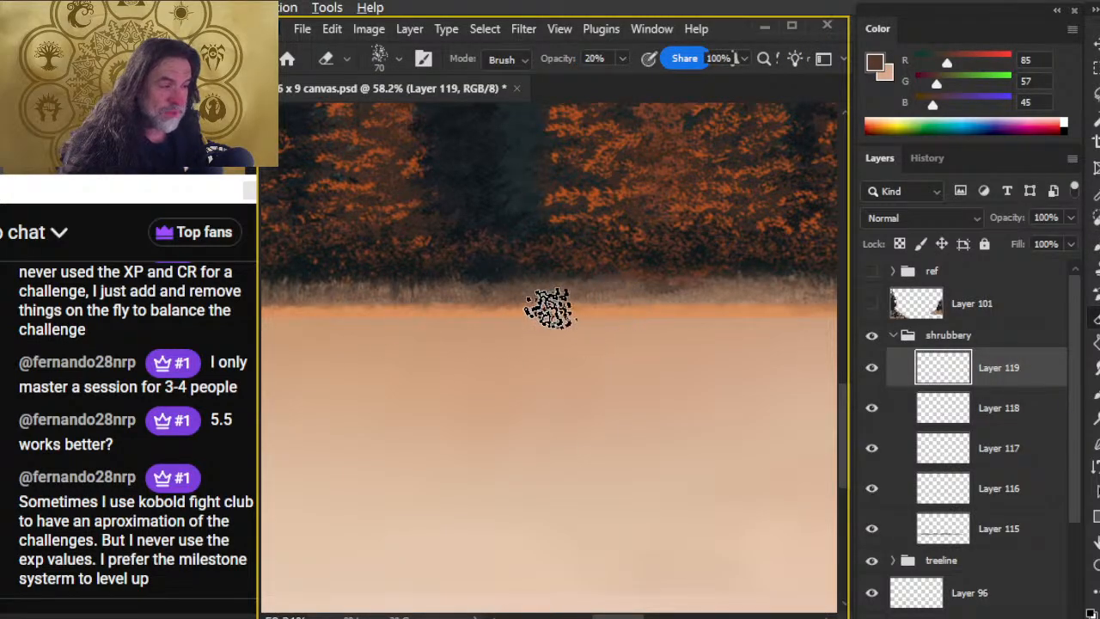
{"action": "key", "text": "b"}
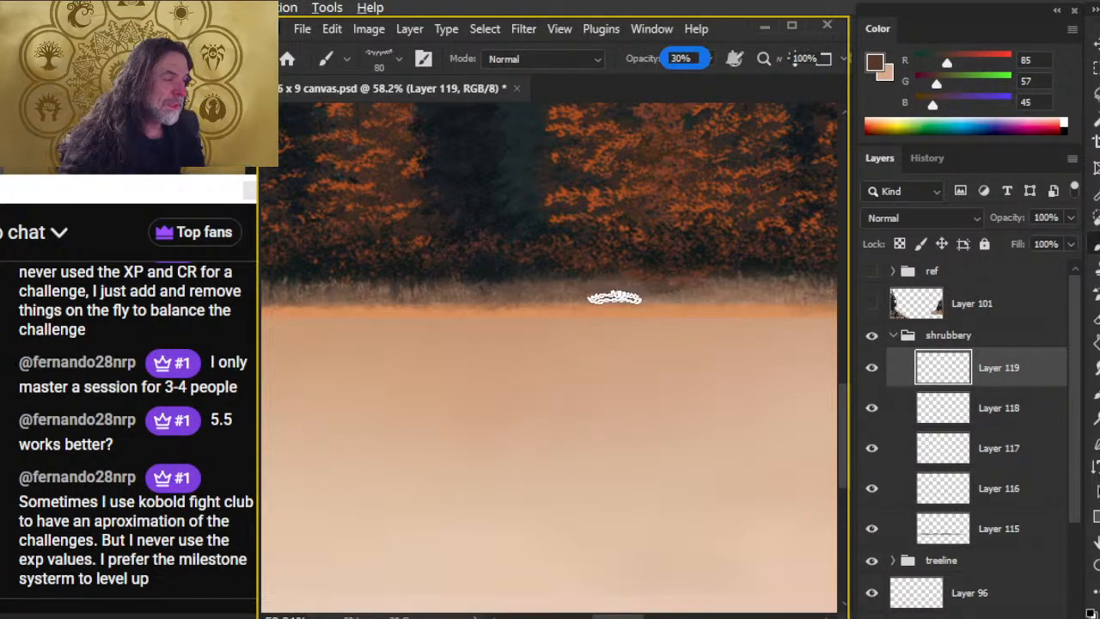
Even out the grass beneath the large orange tree group beside the dark gap, alternating 20% erasing with 30% brown strokes
{"action": "key", "text": "e"}
{"action": "key", "text": "b"}
{"action": "key", "text": "e"}
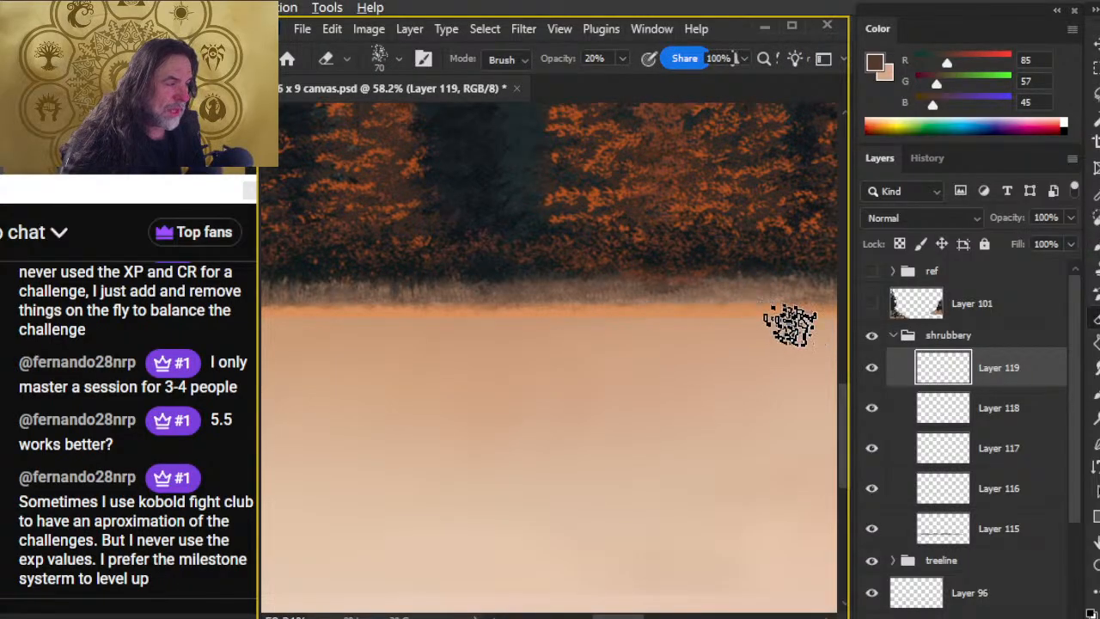
{"action": "key", "text": "b"}
{"action": "key", "text": "e"}
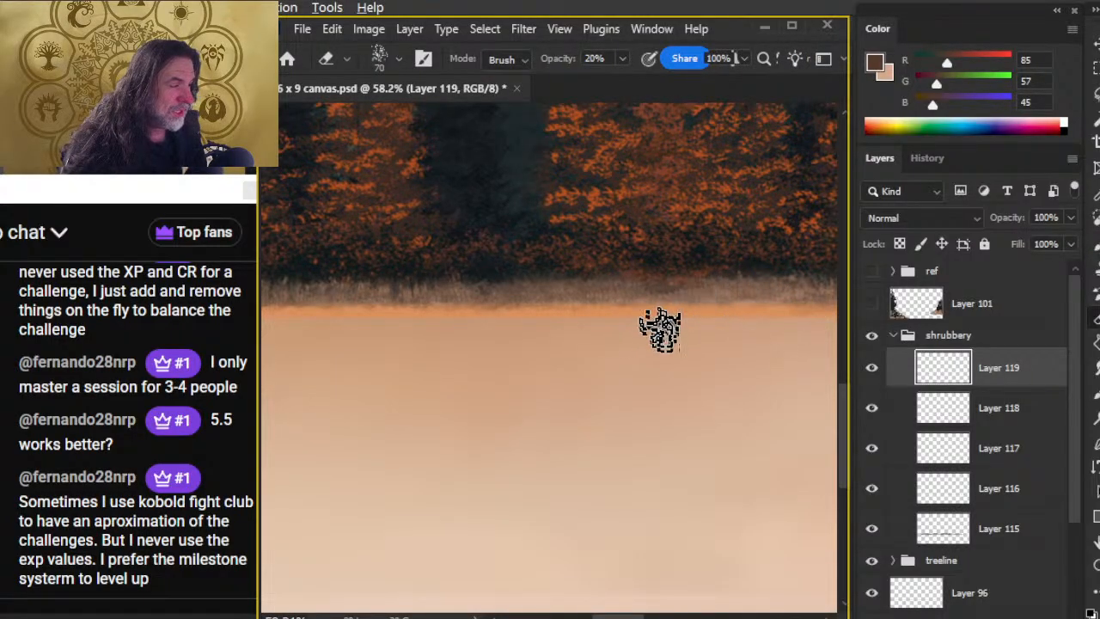
{"action": "key", "text": "b"}
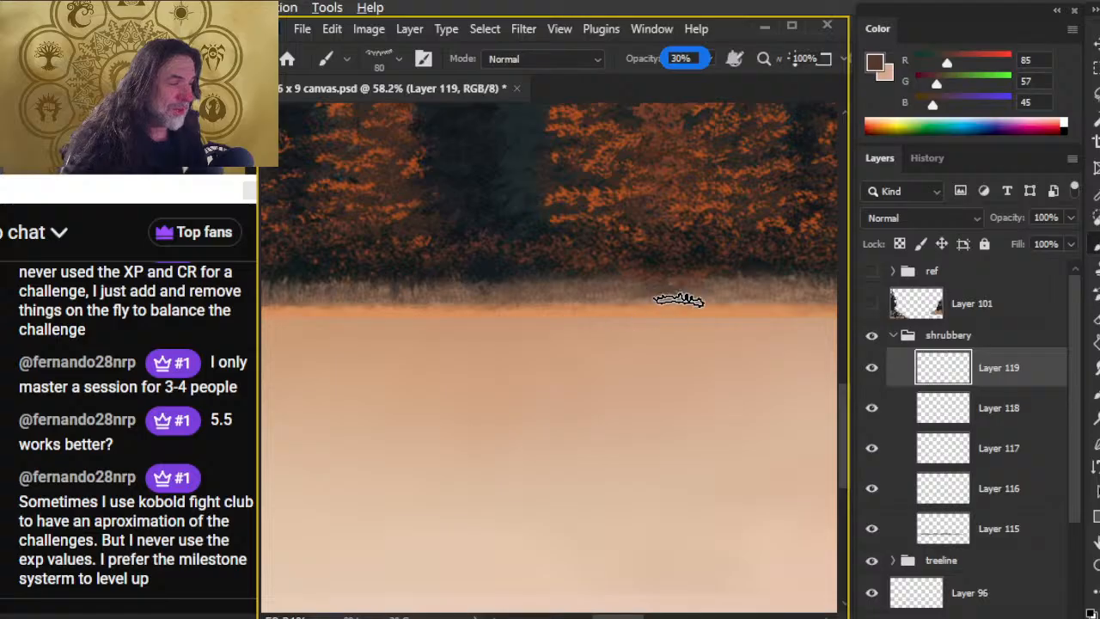
{"action": "key", "text": "e"}
Extend 30% brown grass along the bank beneath the shadowed trunks to the canvas's left edge, softening it with the 20% eraser
{"action": "key", "text": "z"}
{"action": "left_click_drag", "start_coordinate": [655, 423], "coordinate": [490, 424]}
{"action": "key", "text": "b"}
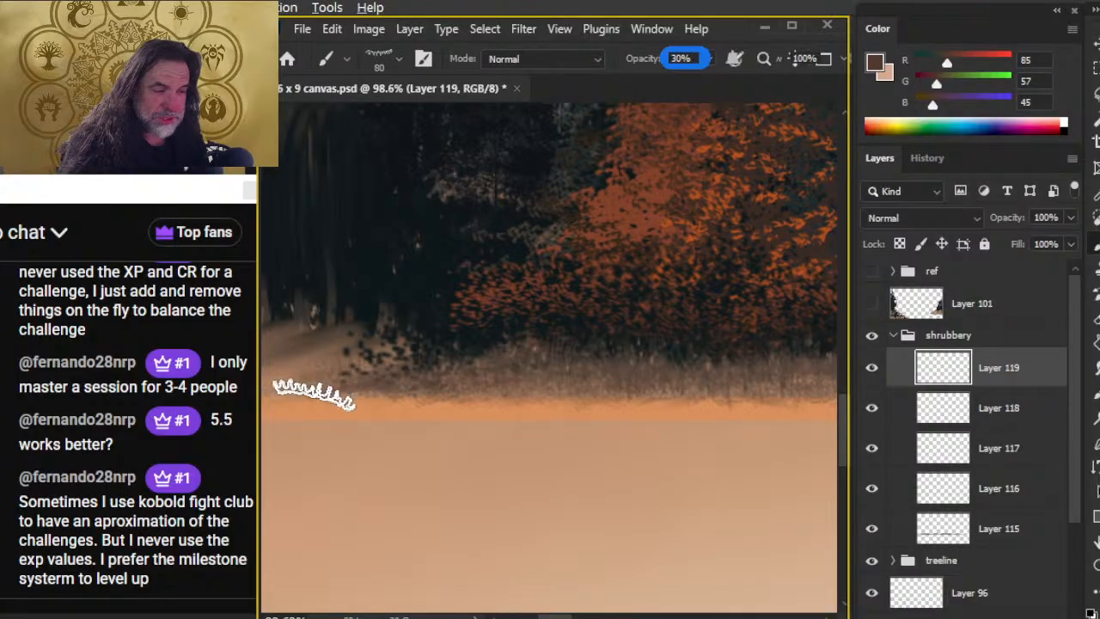
{"action": "mouse_move", "coordinate": [270, 386]}
{"action": "left_mouse_down"}
{"action": "mouse_move", "coordinate": [504, 435]}
{"action": "mouse_move", "coordinate": [602, 386]}
{"action": "left_mouse_up"}
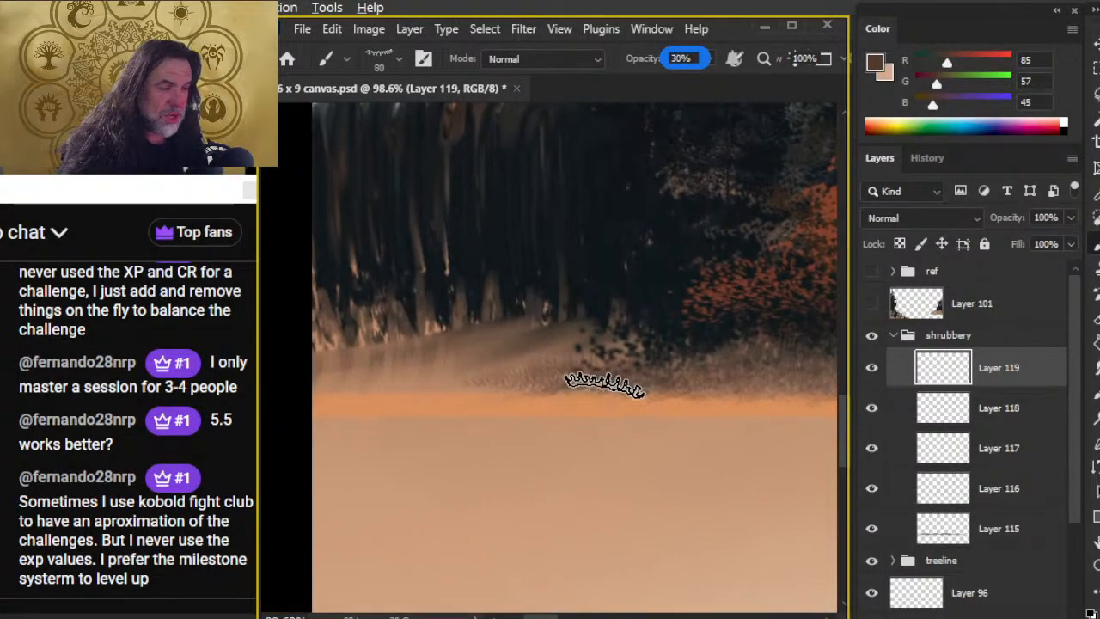
{"action": "key", "text": "e"}
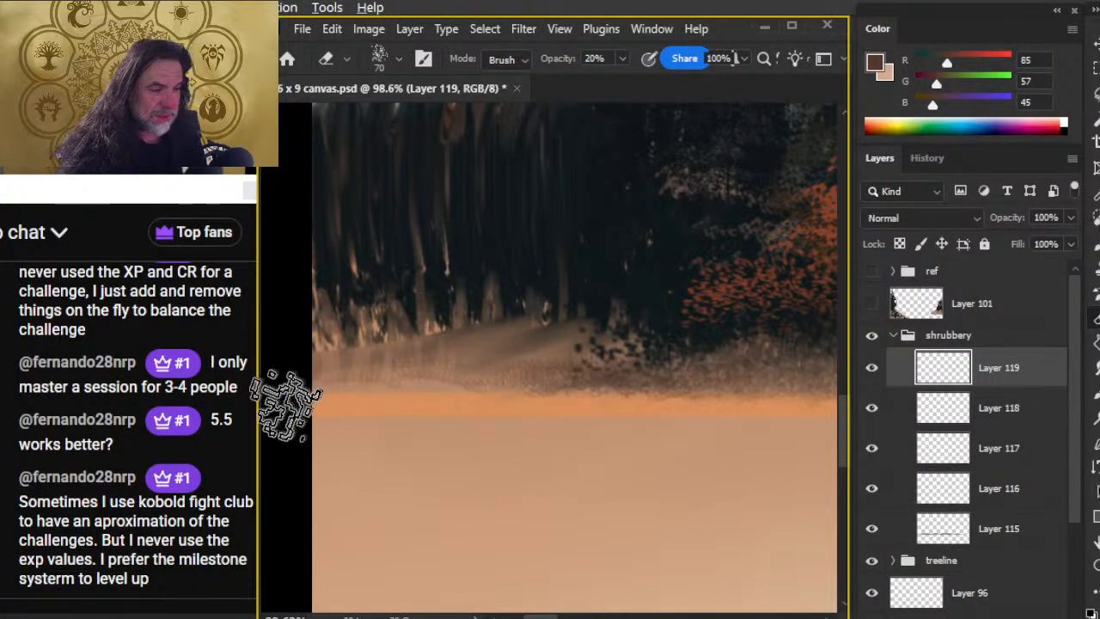
{"action": "key", "text": "b"}
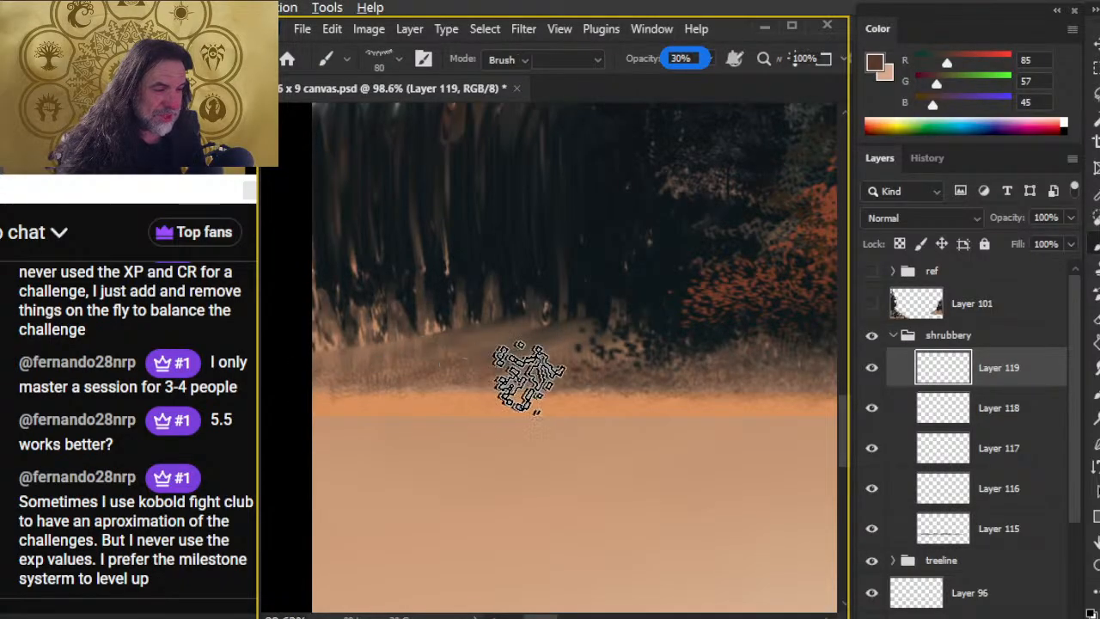
{"action": "key", "text": "e"}
Smooth the grass from the dark bushes to beneath the leftmost orange tree with 30% brown strokes and 20% erasing
{"action": "mouse_move", "coordinate": [602, 437]}
{"action": "left_mouse_down"}
{"action": "mouse_move", "coordinate": [540, 419]}
{"action": "mouse_move", "coordinate": [359, 435]}
{"action": "left_mouse_up"}
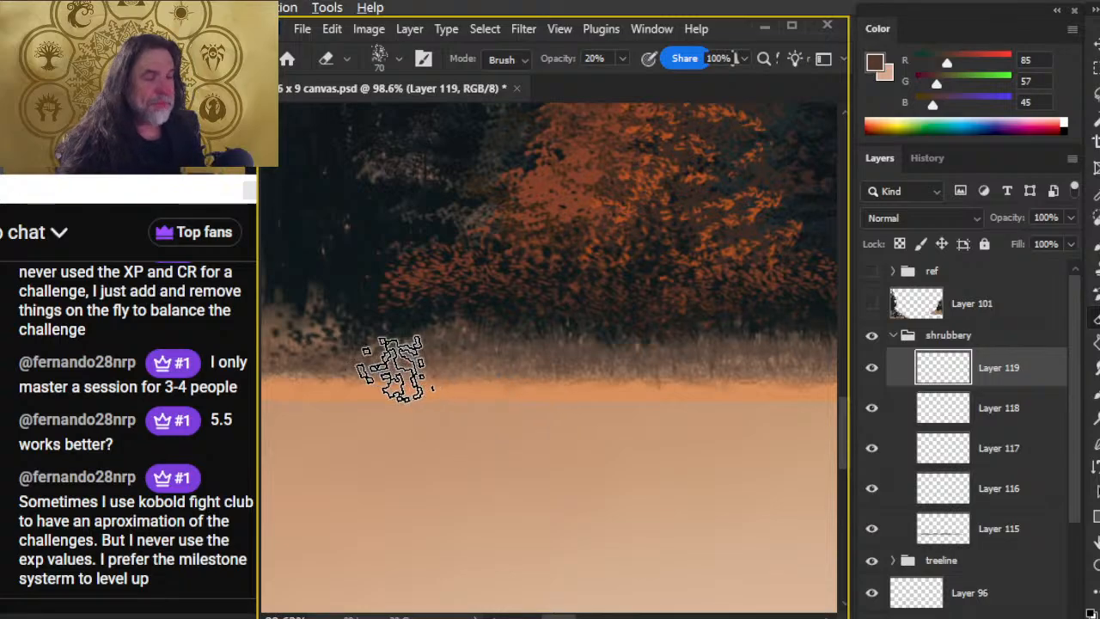
{"action": "key", "text": "b"}
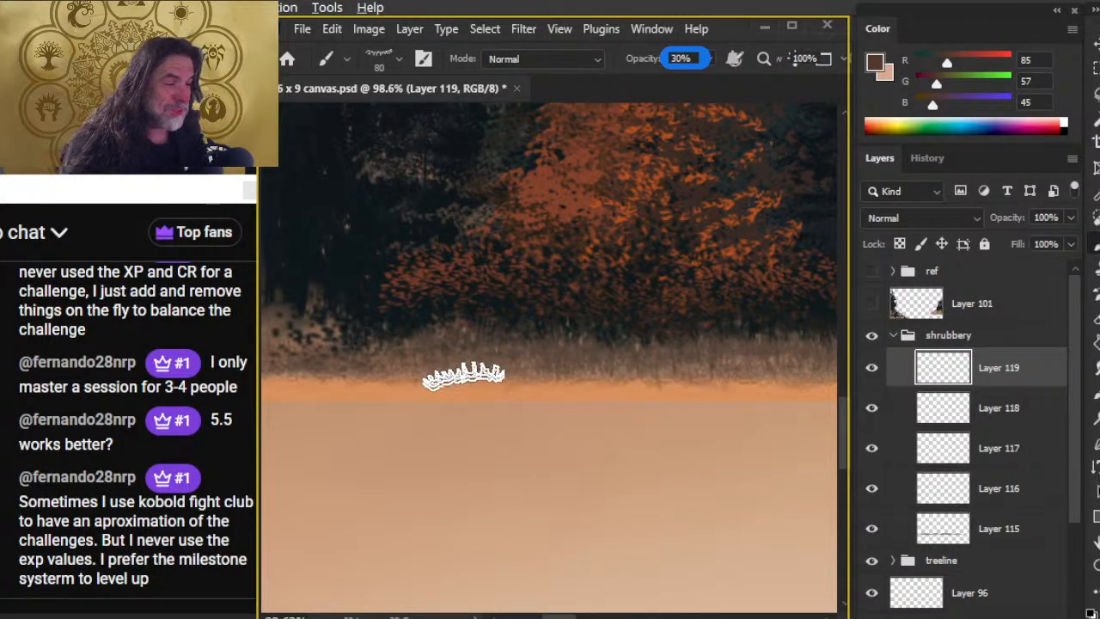
{"action": "key", "text": "e"}
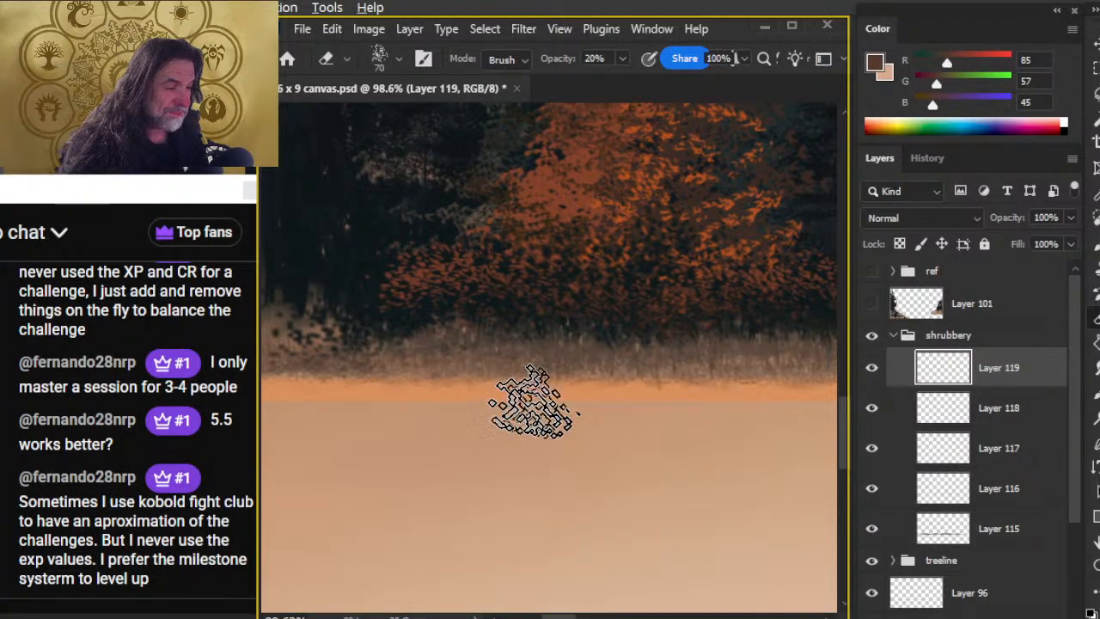
{"action": "key", "text": "b"}
{"action": "key", "text": "e"}
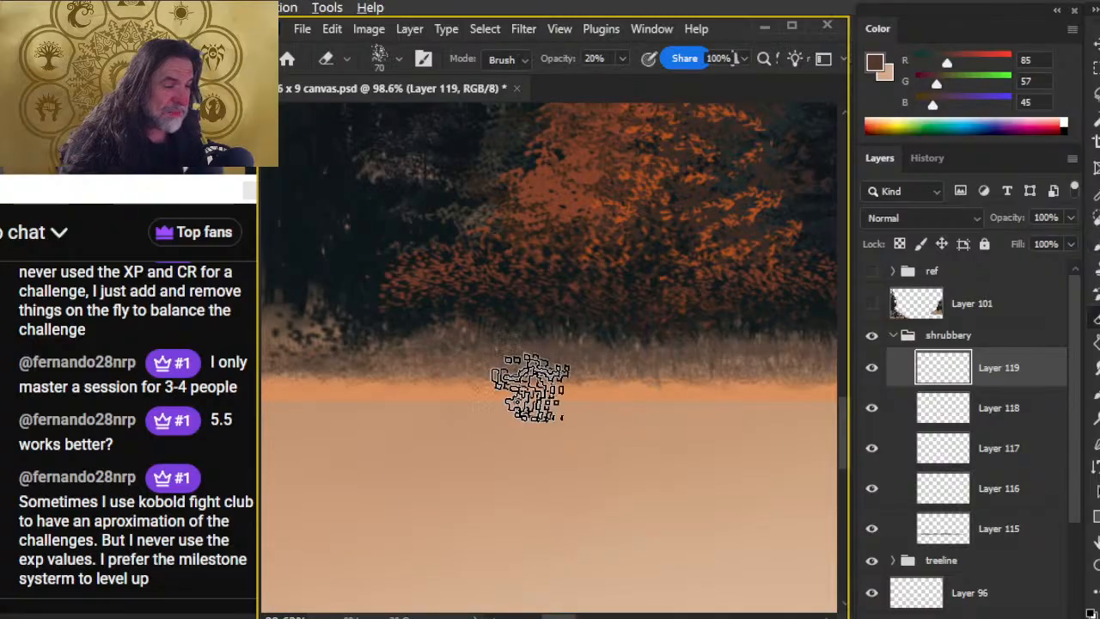
Fill in the grass beneath the gap between the leftmost two orange trees with 30% brown, softening it with the 20% eraser
{"action": "mouse_move", "coordinate": [560, 520]}
{"action": "left_mouse_down"}
{"action": "mouse_move", "coordinate": [500, 510]}
{"action": "mouse_move", "coordinate": [422, 525]}
{"action": "left_mouse_up"}
{"action": "key", "text": "b"}
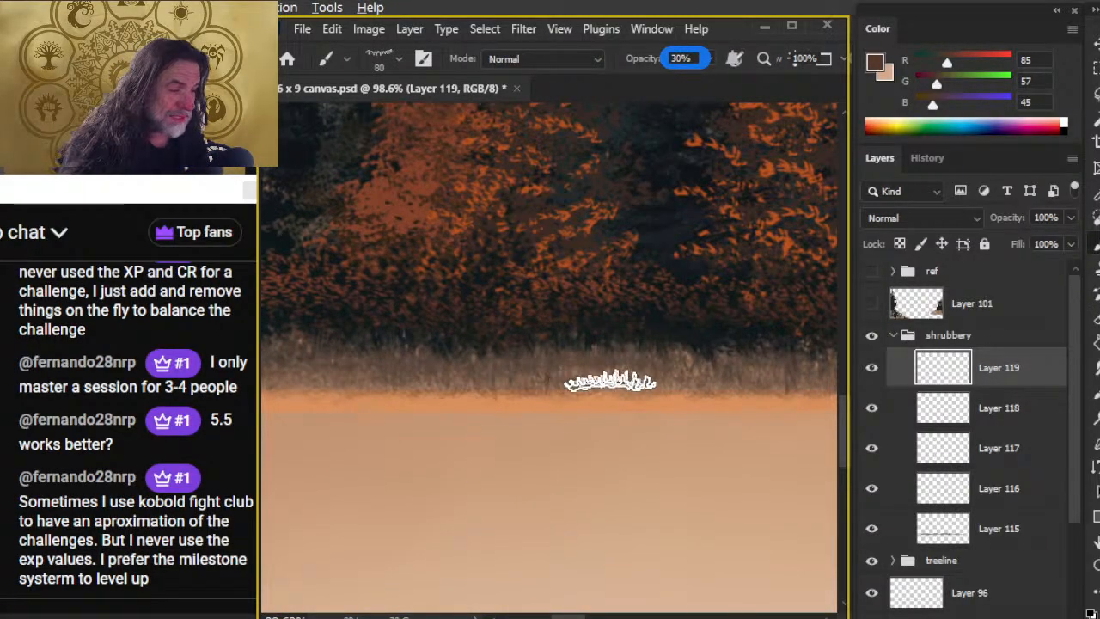
{"action": "key", "text": "e"}
{"action": "key", "text": "b"}
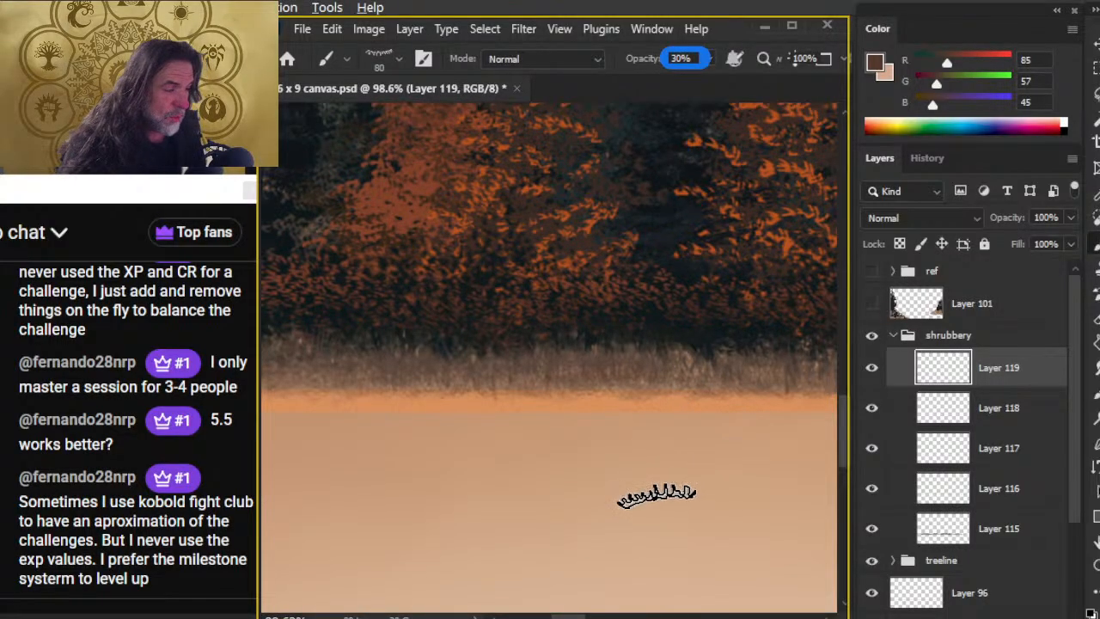
{"action": "key", "text": "e"}
Blend the lower grass edge beneath the second orange tree from the left, alternating 30% brown strokes with 20% erasing
{"action": "left_click_drag", "start_coordinate": [673, 481], "coordinate": [512, 456]}
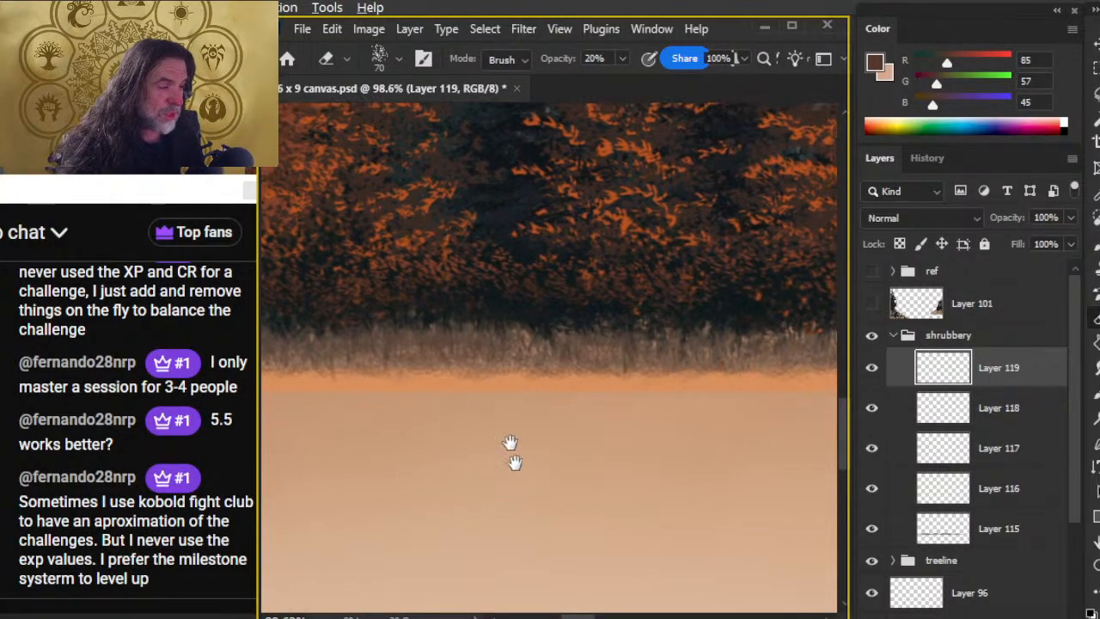
{"action": "key", "text": "b"}
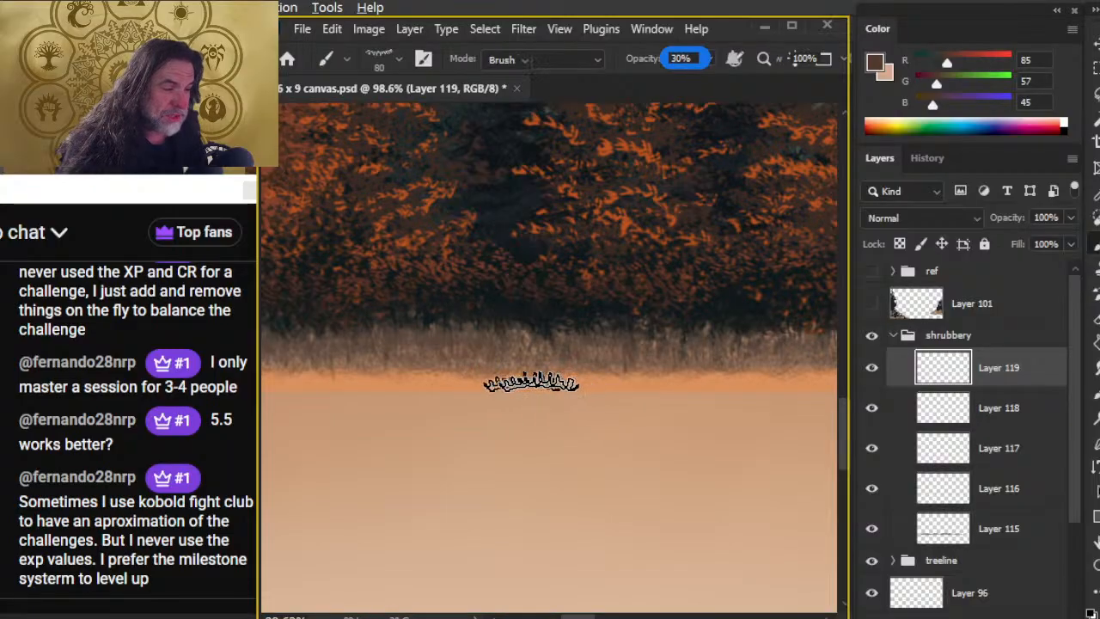
{"action": "key", "text": "e"}
{"action": "key", "text": "b"}
{"action": "key", "text": "e"}
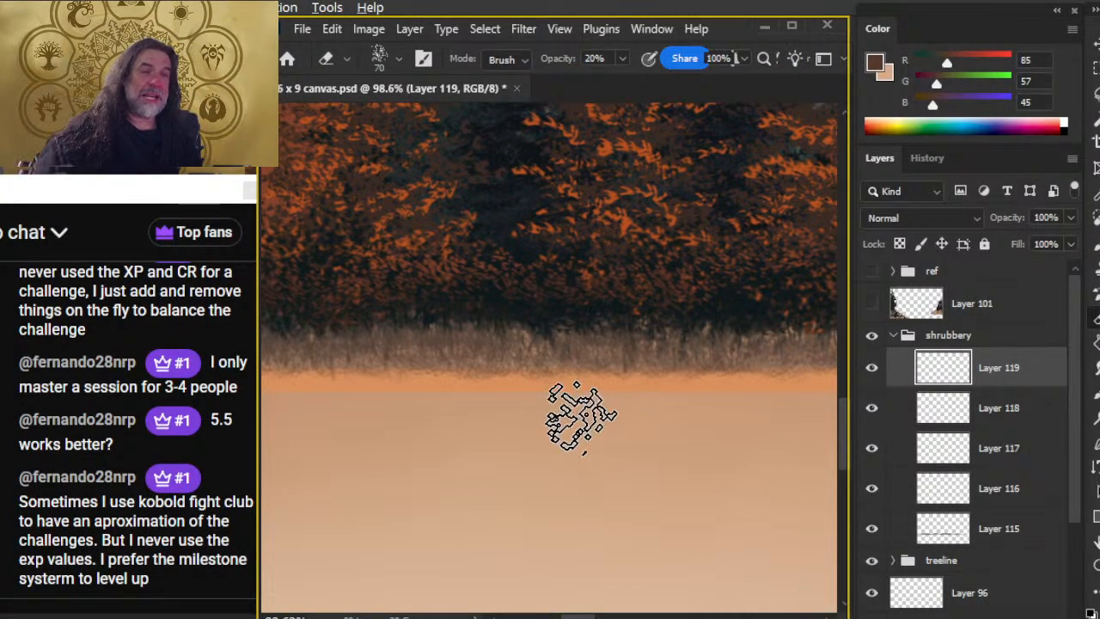
Break up the grass's lower edge beneath the second and third orange trees with 30% brown strokes over the orange strip, softened at 20%
{"action": "key", "text": "space"}
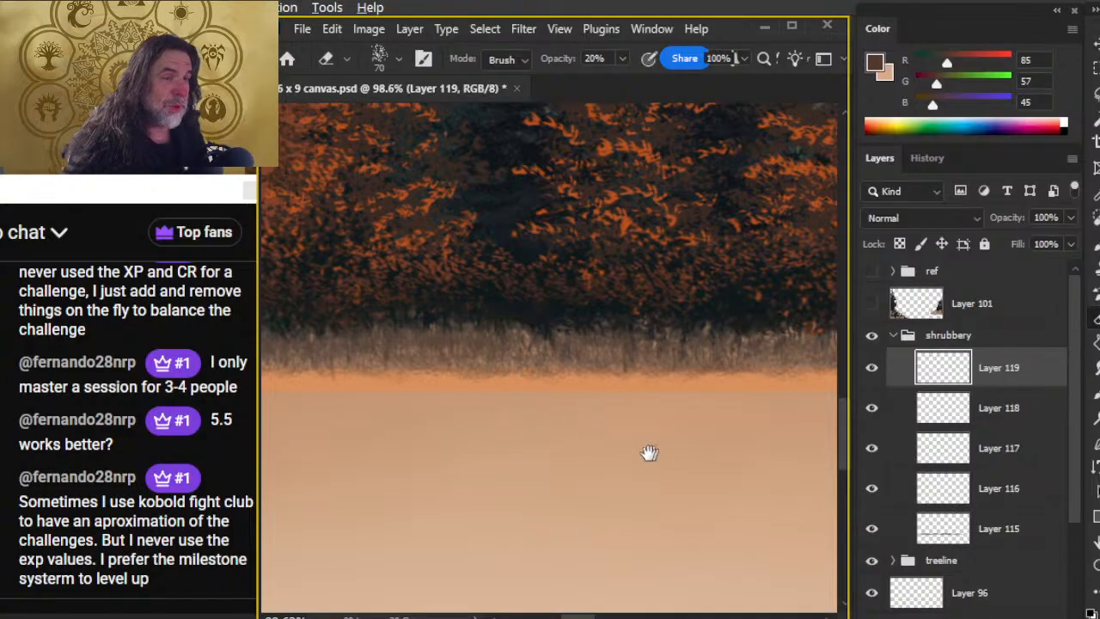
{"action": "left_click_drag", "start_coordinate": [626, 444], "coordinate": [601, 431]}
{"action": "key", "text": "b"}
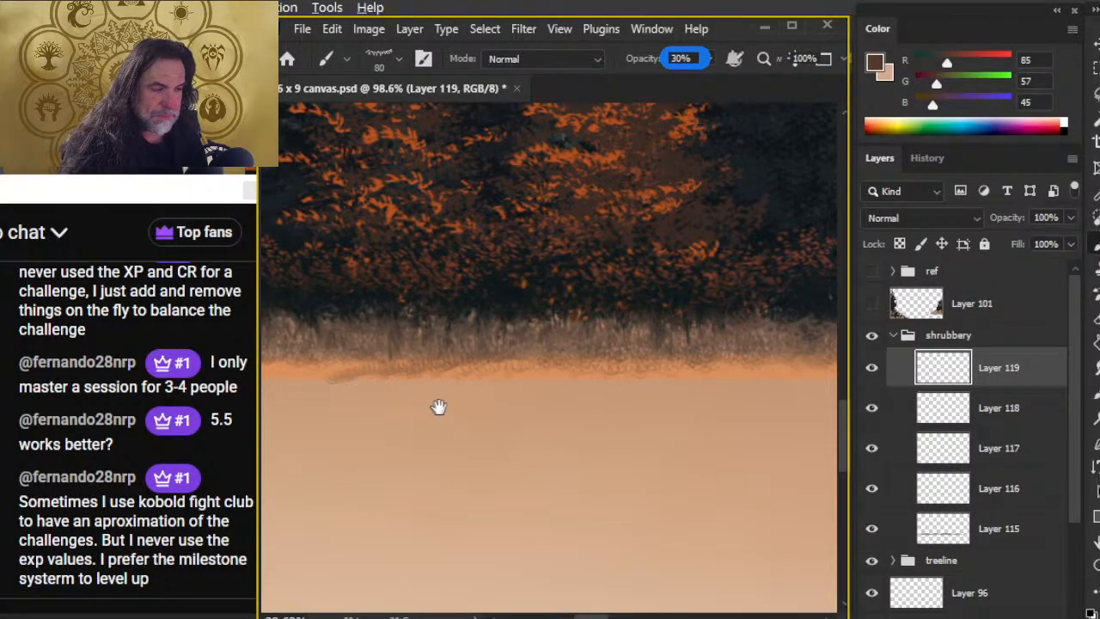
{"action": "mouse_move", "coordinate": [418, 381]}
{"action": "left_mouse_down"}
{"action": "mouse_move", "coordinate": [528, 459]}
{"action": "mouse_move", "coordinate": [505, 366]}
{"action": "left_mouse_up"}
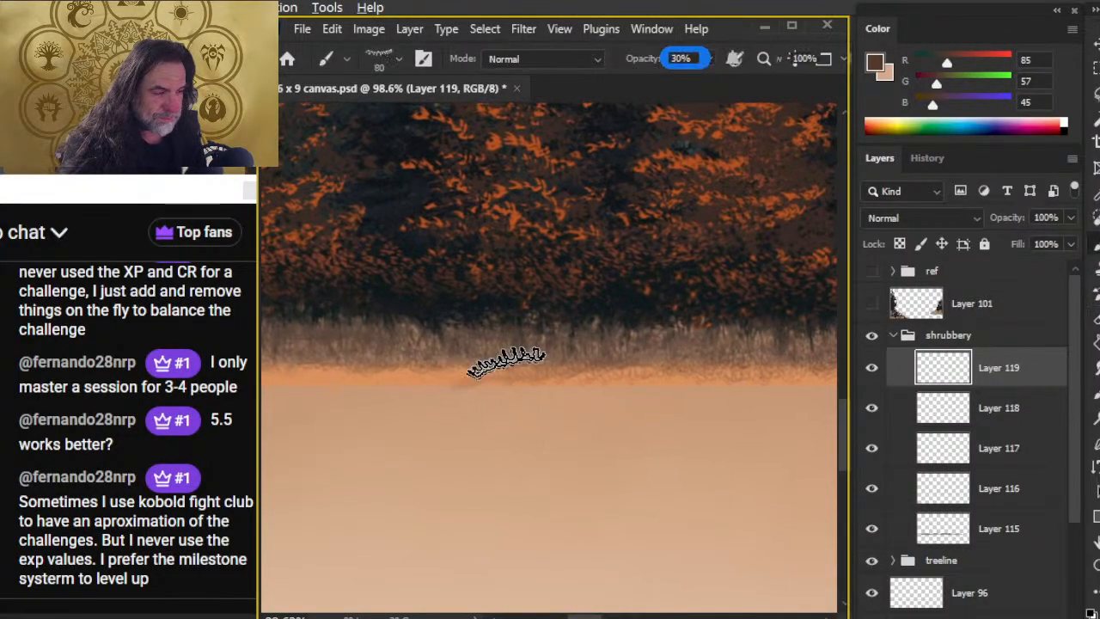
{"action": "left_click_drag", "start_coordinate": [465, 462], "coordinate": [479, 405]}
{"action": "key", "text": "e"}
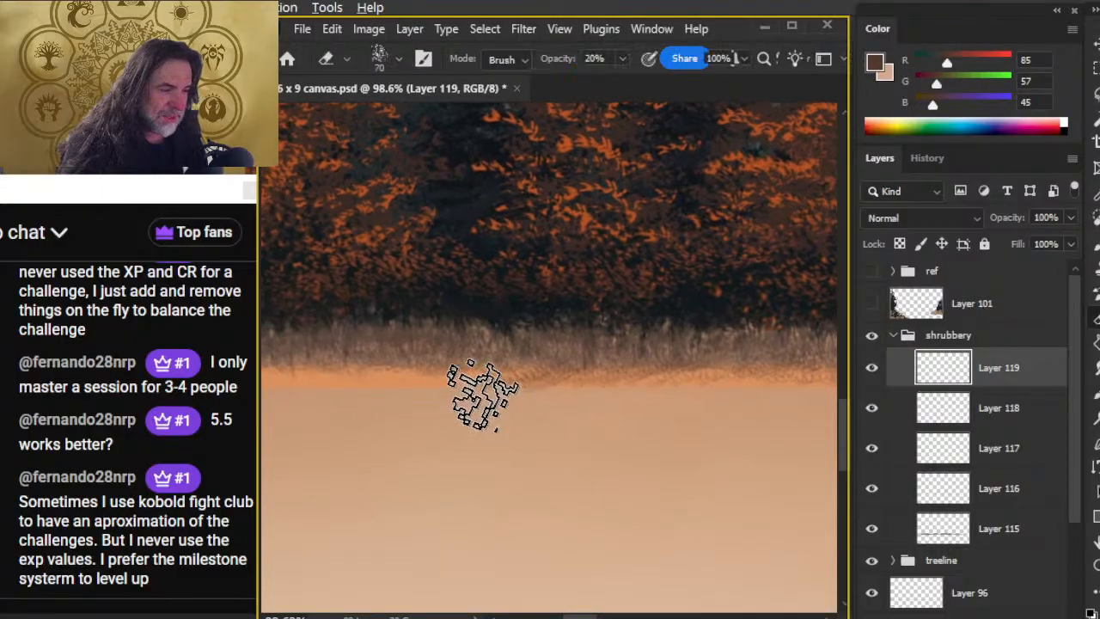
{"action": "key", "text": "b"}
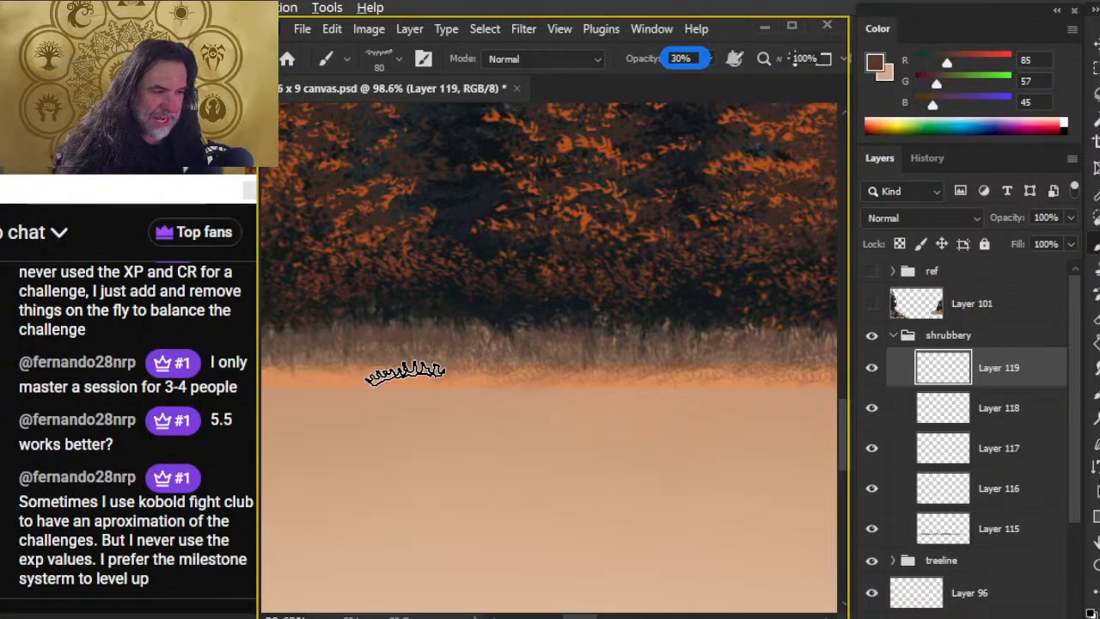
{"action": "key", "text": "e"}
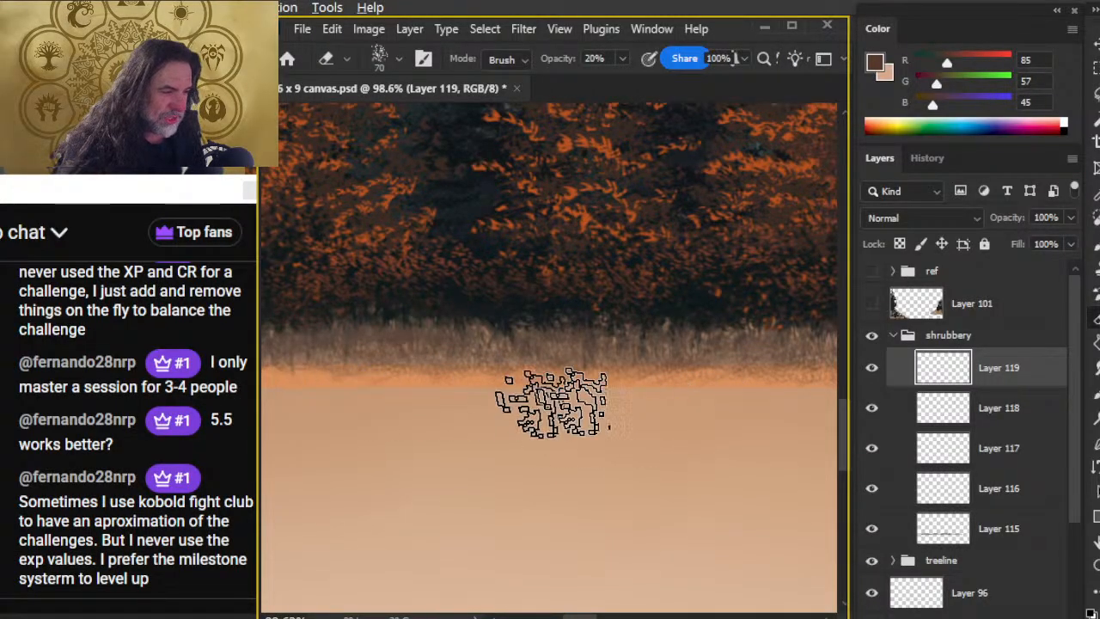
Roughen the grass's lower edge beneath the leftmost orange tree with 30% brown strokes over the orange strip, softened with the 20% eraser
{"action": "left_click_drag", "start_coordinate": [428, 462], "coordinate": [644, 467]}
{"action": "key", "text": "b"}
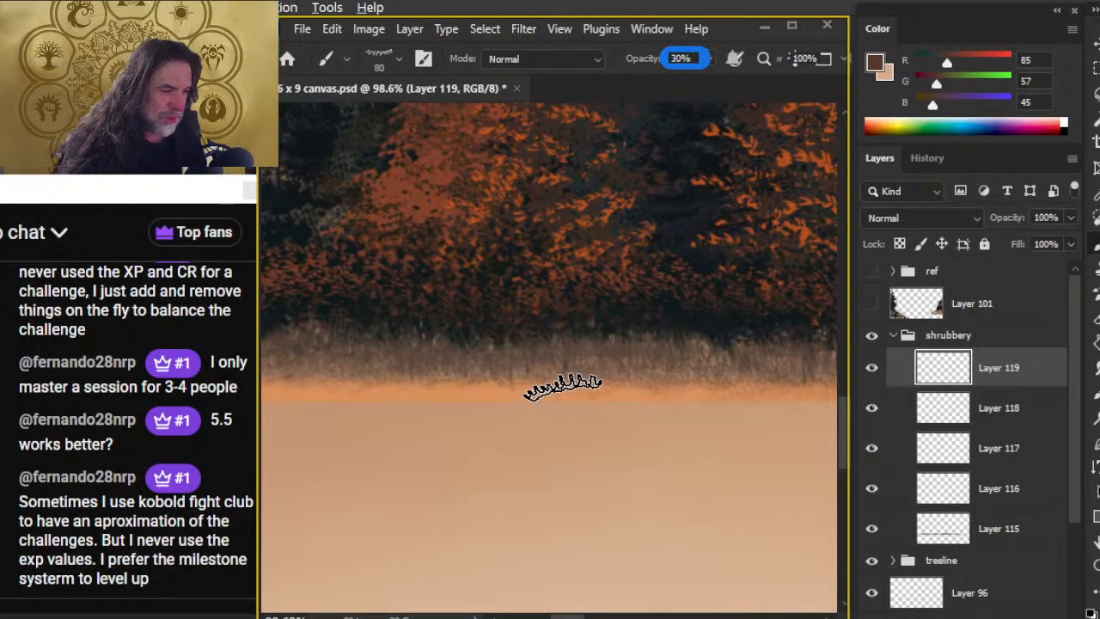
{"action": "key", "text": "e"}
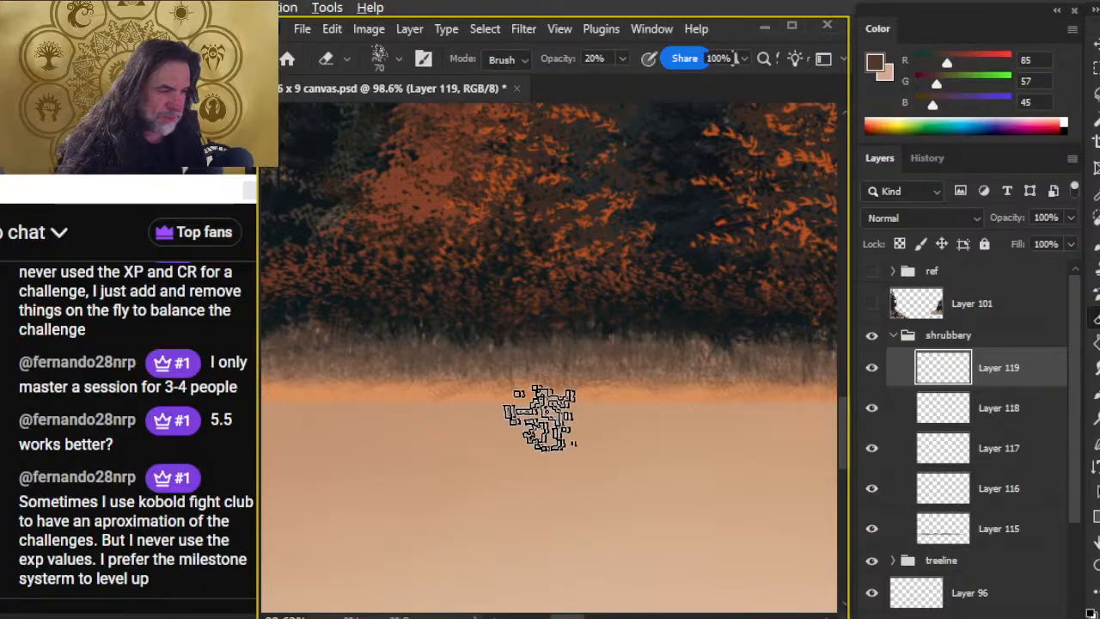
{"action": "key", "text": "b"}
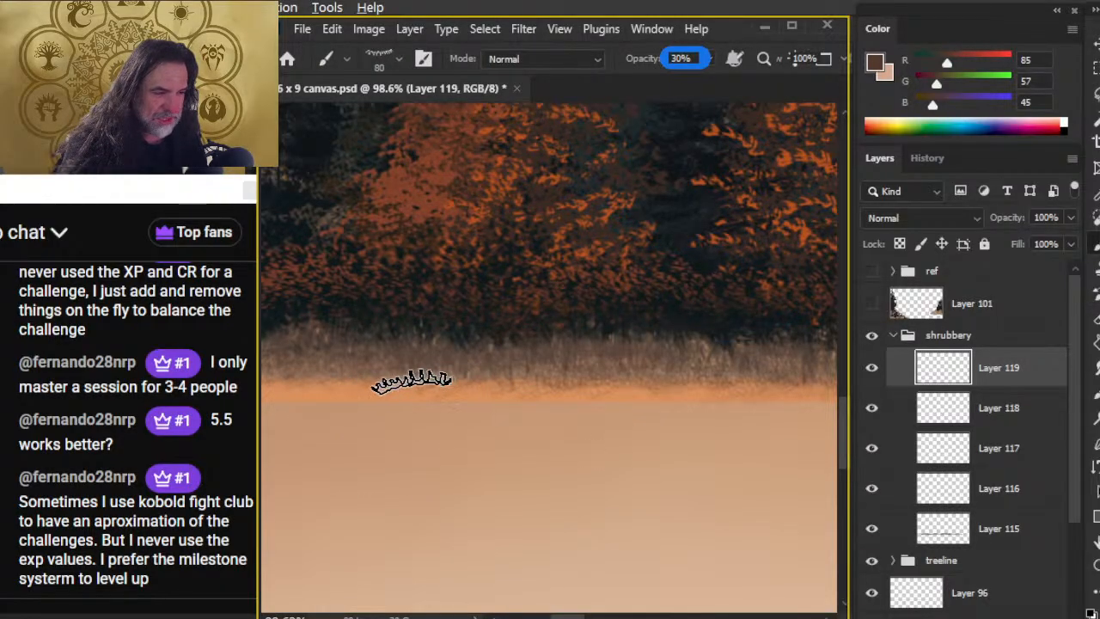
{"action": "left_click_drag", "start_coordinate": [449, 474], "coordinate": [596, 467]}
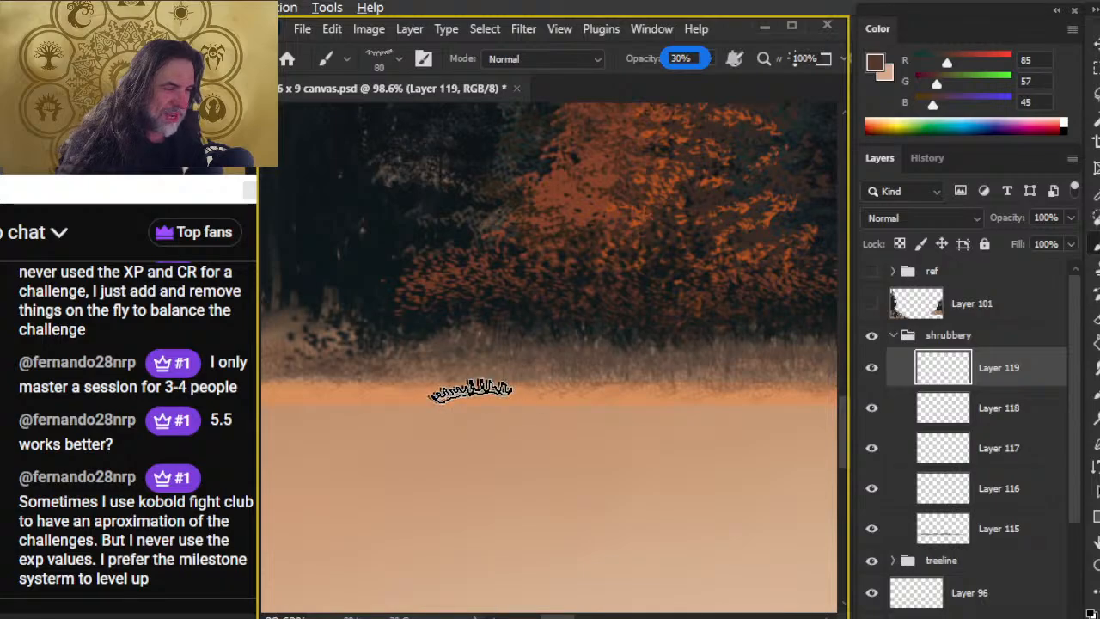
{"action": "key", "text": "b"}
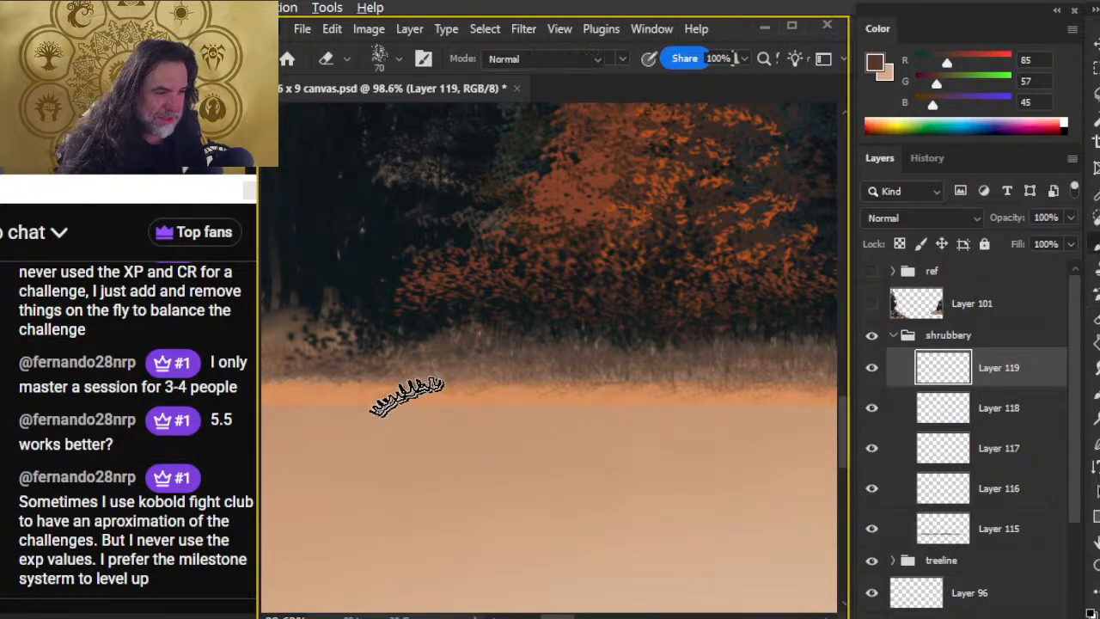
Break up the grass's lower edge beneath the dark bush left of the leftmost orange tree with 30% brown strokes, softened with the 20% eraser
{"action": "left_click_drag", "start_coordinate": [395, 465], "coordinate": [520, 464]}
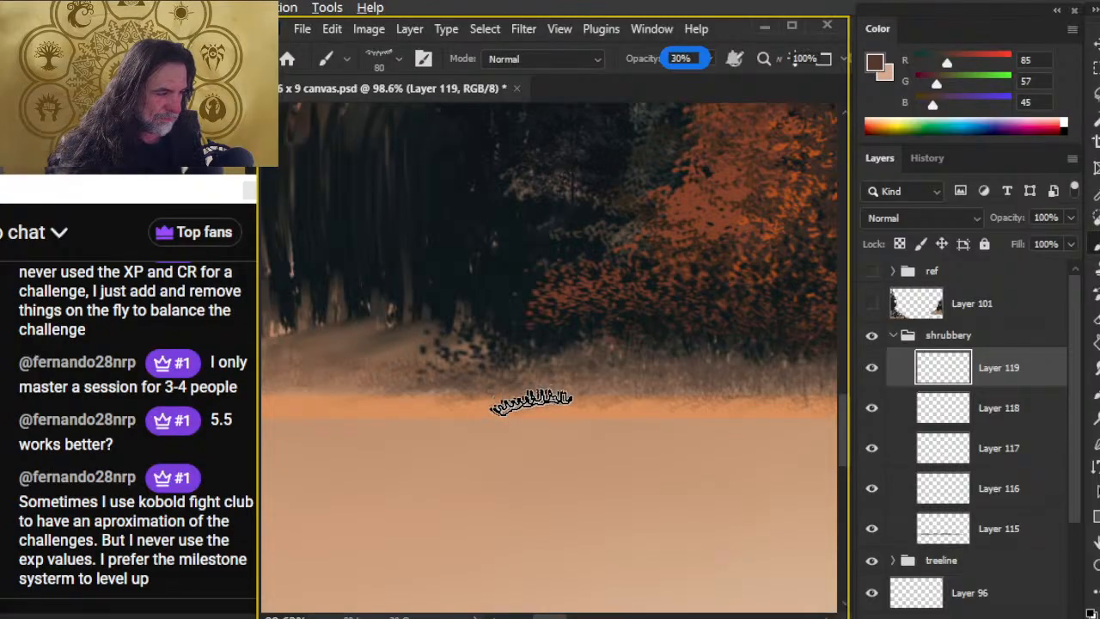
{"action": "key", "text": "e"}
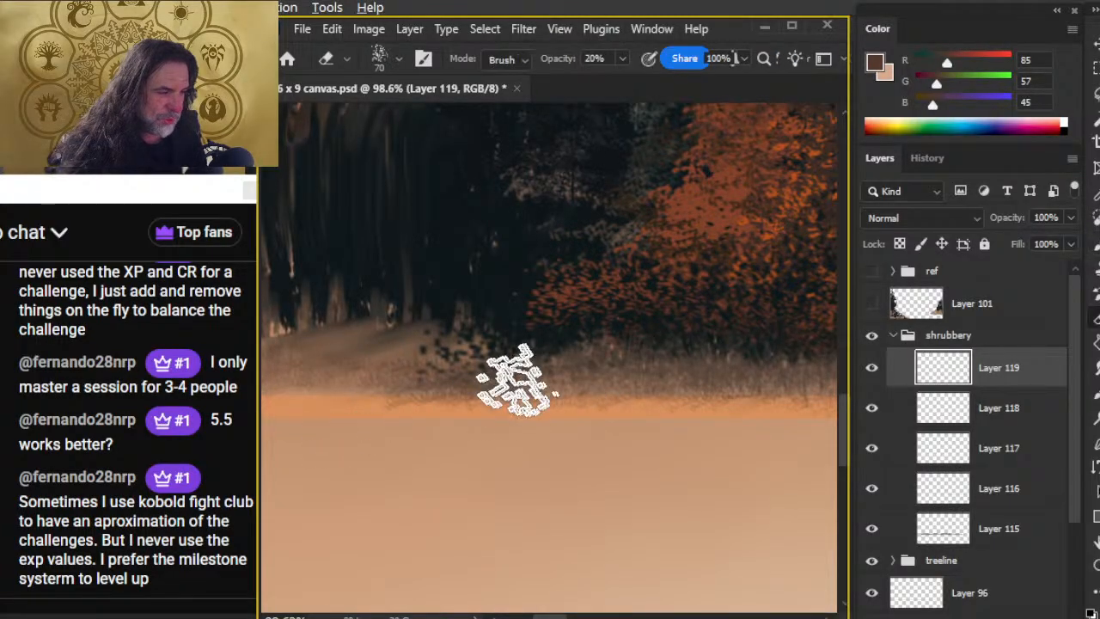
{"action": "mouse_move", "coordinate": [552, 478]}
{"action": "left_mouse_down"}
{"action": "mouse_move", "coordinate": [593, 481]}
{"action": "mouse_move", "coordinate": [581, 476]}
{"action": "left_mouse_up"}
{"action": "key", "text": "b"}
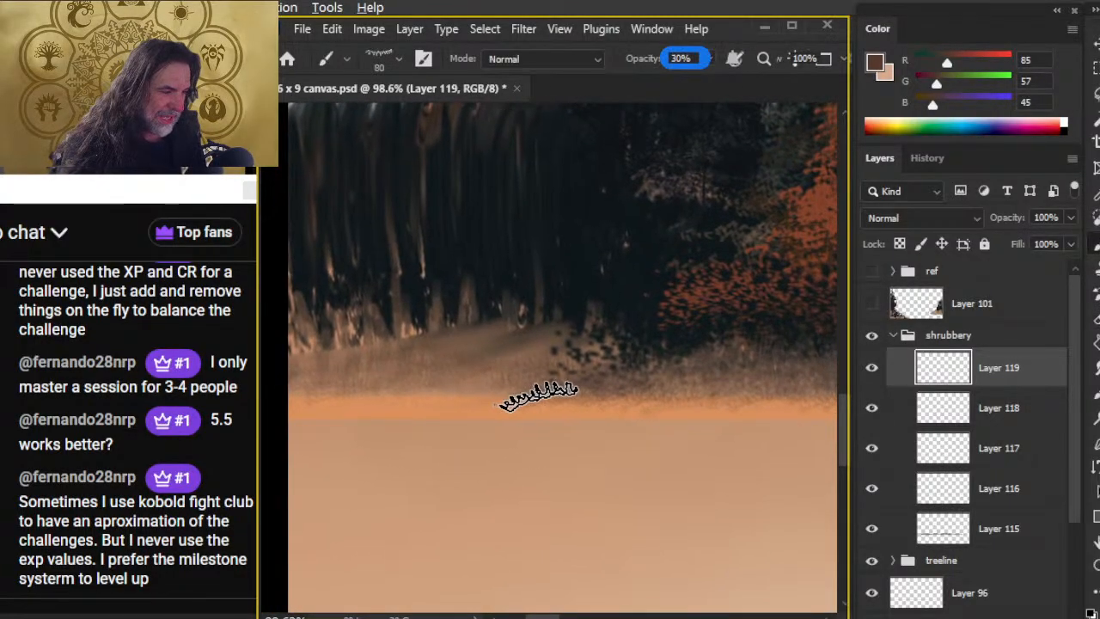
{"action": "key", "text": "e"}
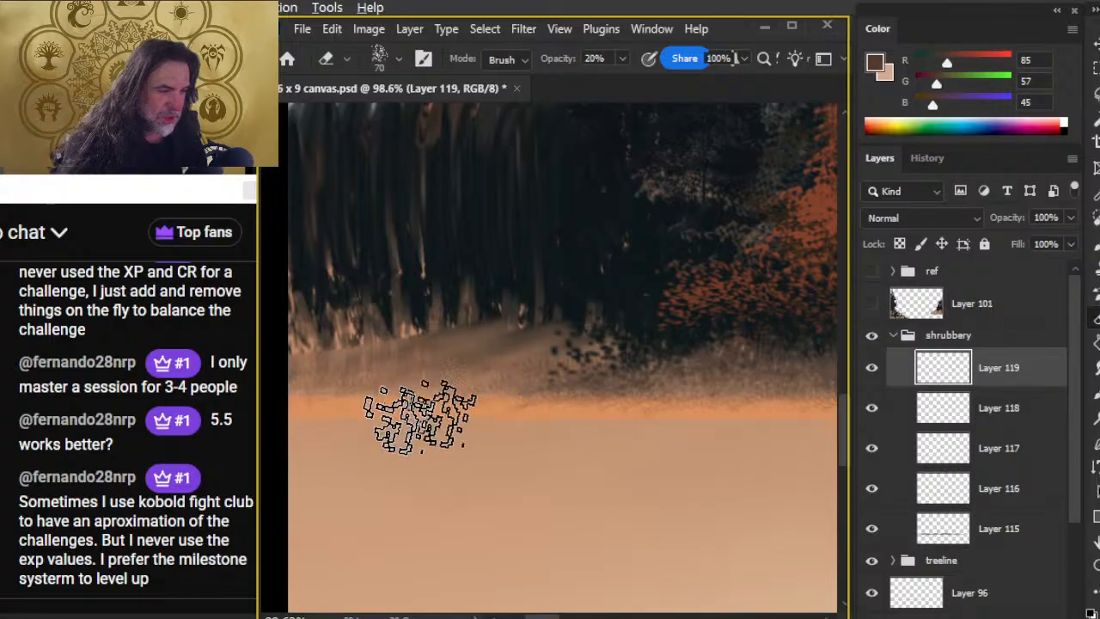
{"action": "key", "text": "b"}
{"action": "key", "text": "e"}
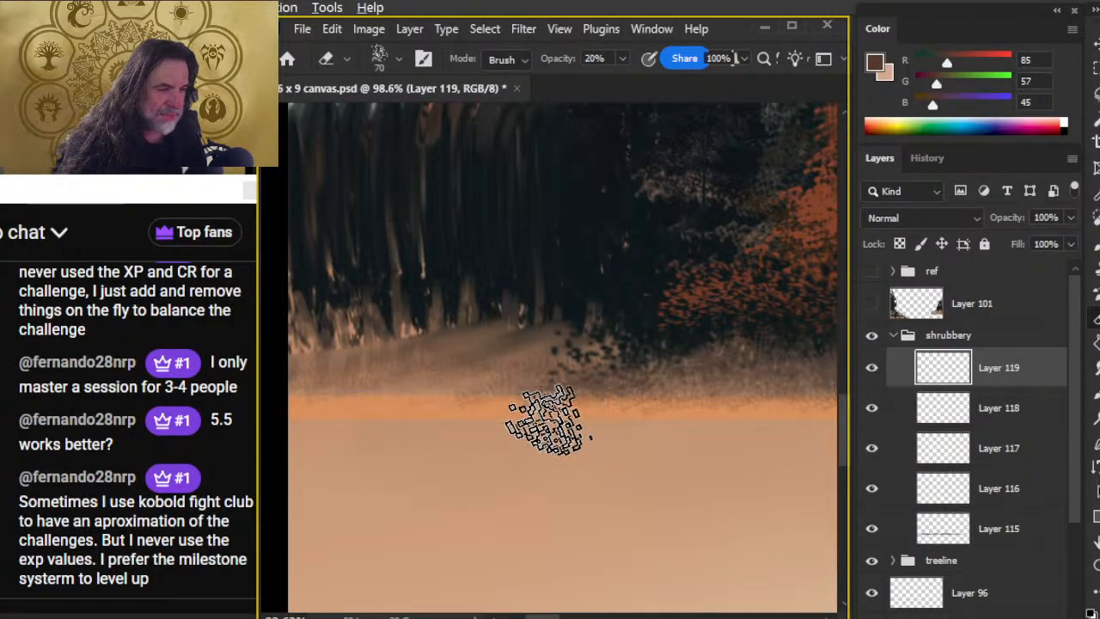
Refine the grass's lower edge beneath the gap between the leftmost two orange trees, alternating 30% brown strokes with 20% erasing
{"action": "key", "text": "z"}
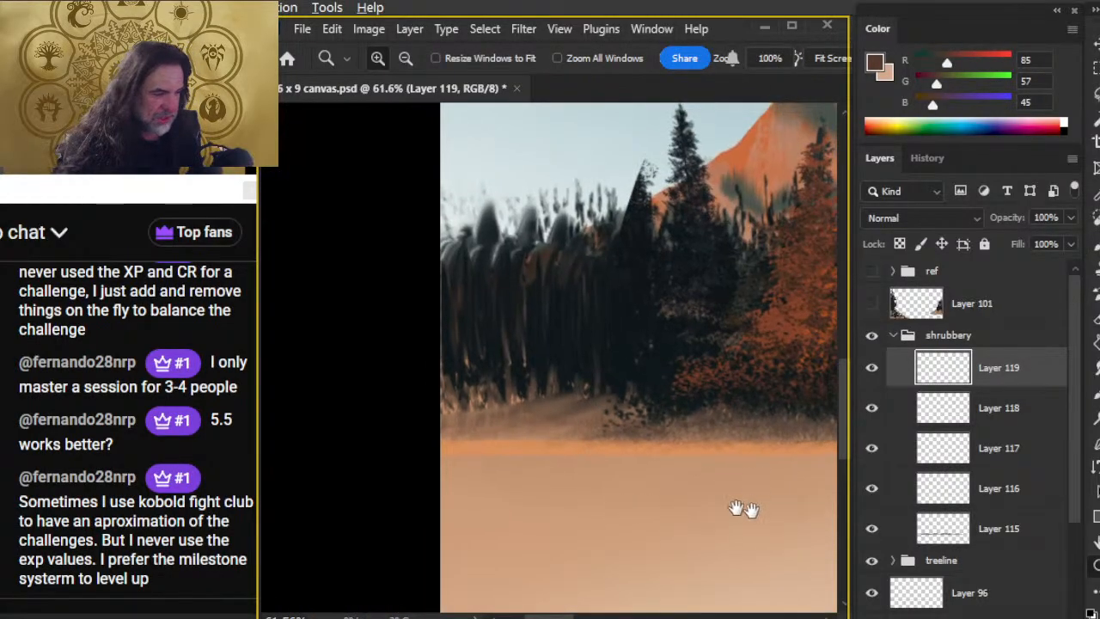
{"action": "left_click", "coordinate": [745, 510], "text": "alt"}
{"action": "left_click_drag", "start_coordinate": [531, 384], "coordinate": [663, 376]}
{"action": "key", "text": "b"}
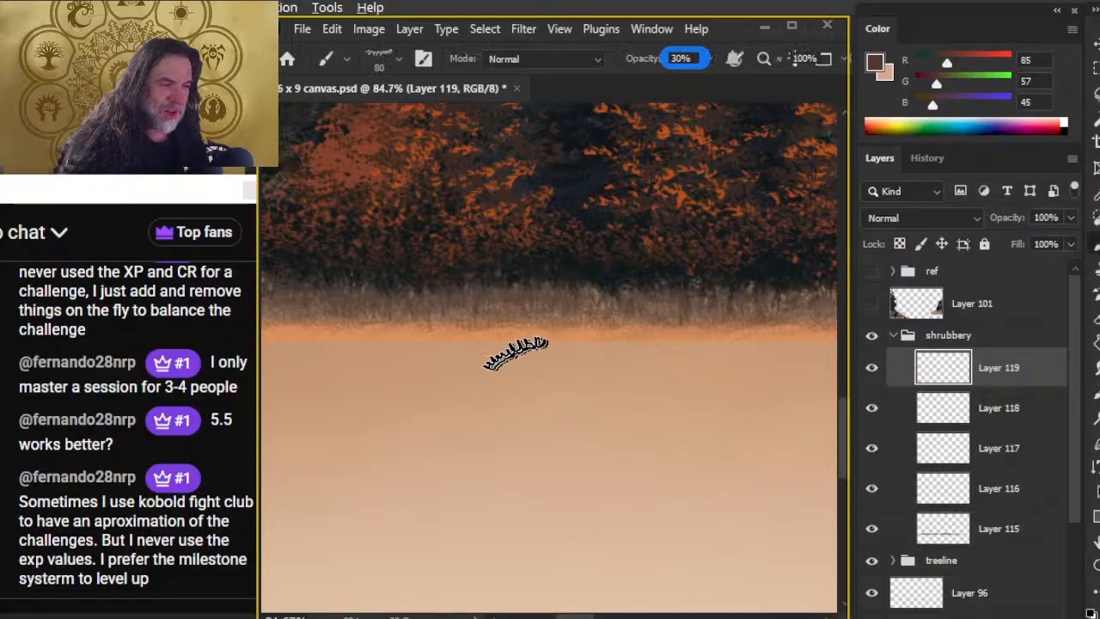
{"action": "key", "text": "e"}
{"action": "key", "text": "b"}
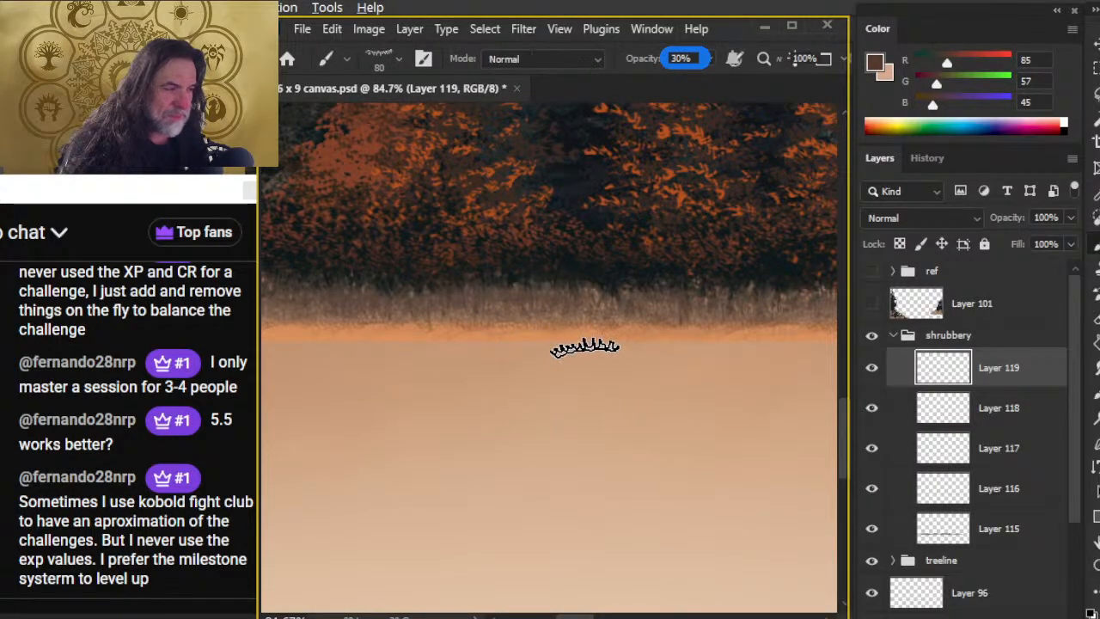
{"action": "key", "text": "e"}
{"action": "key", "text": "b"}
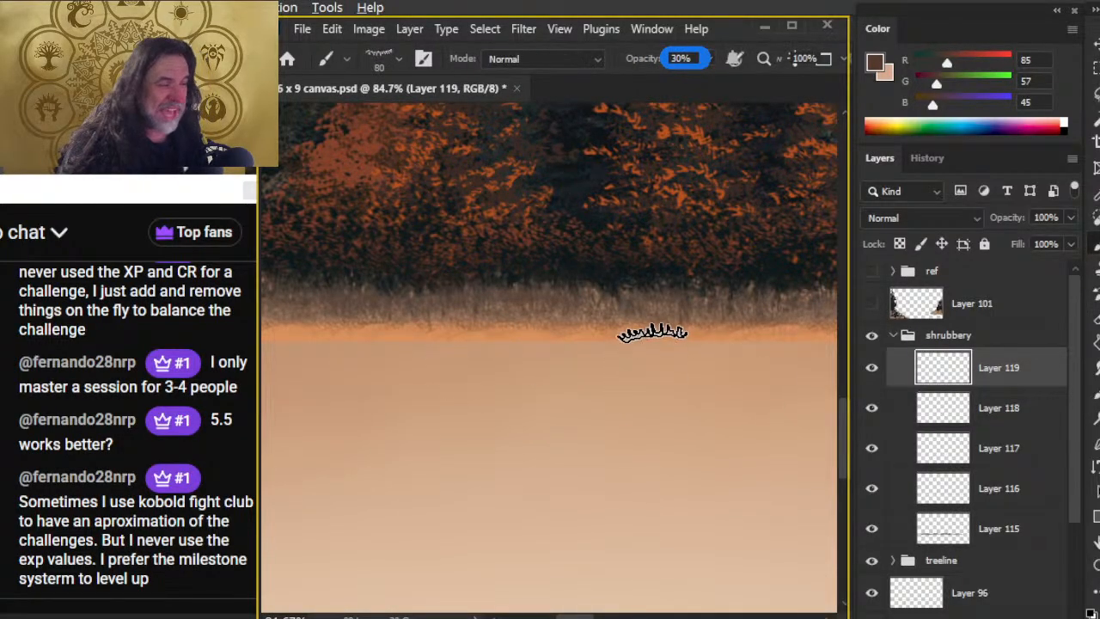
{"action": "key", "text": "e"}
Add 30% brown strokes along the grass's lower edge beneath the second orange tree from the left, softening them with the 20% eraser
{"action": "left_click_drag", "start_coordinate": [513, 453], "coordinate": [444, 452]}
{"action": "key", "text": "b"}
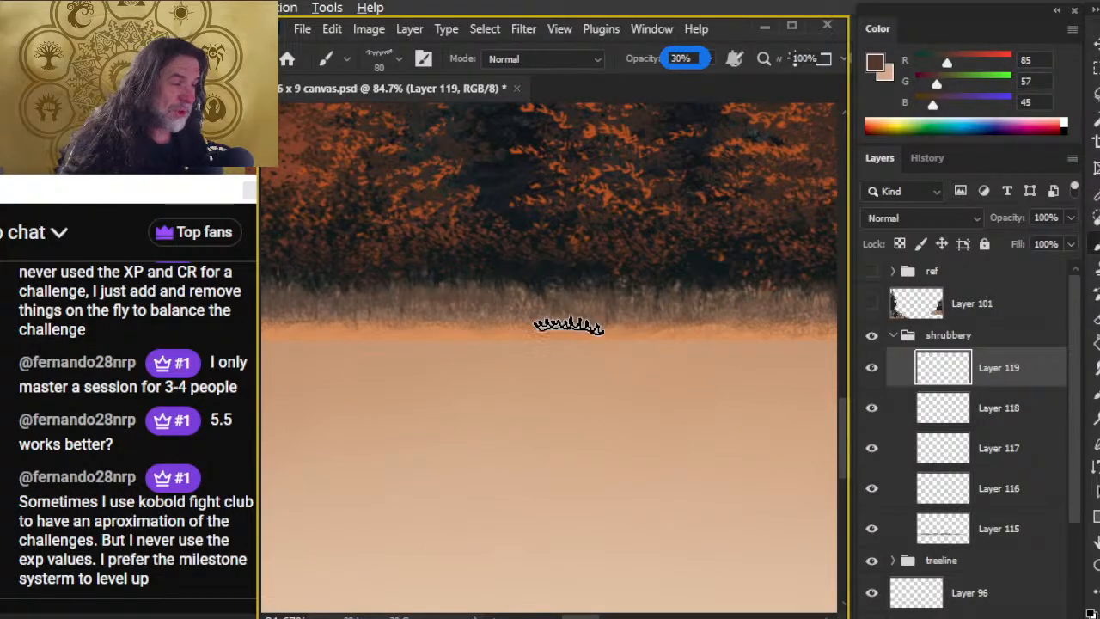
{"action": "key", "text": "e"}
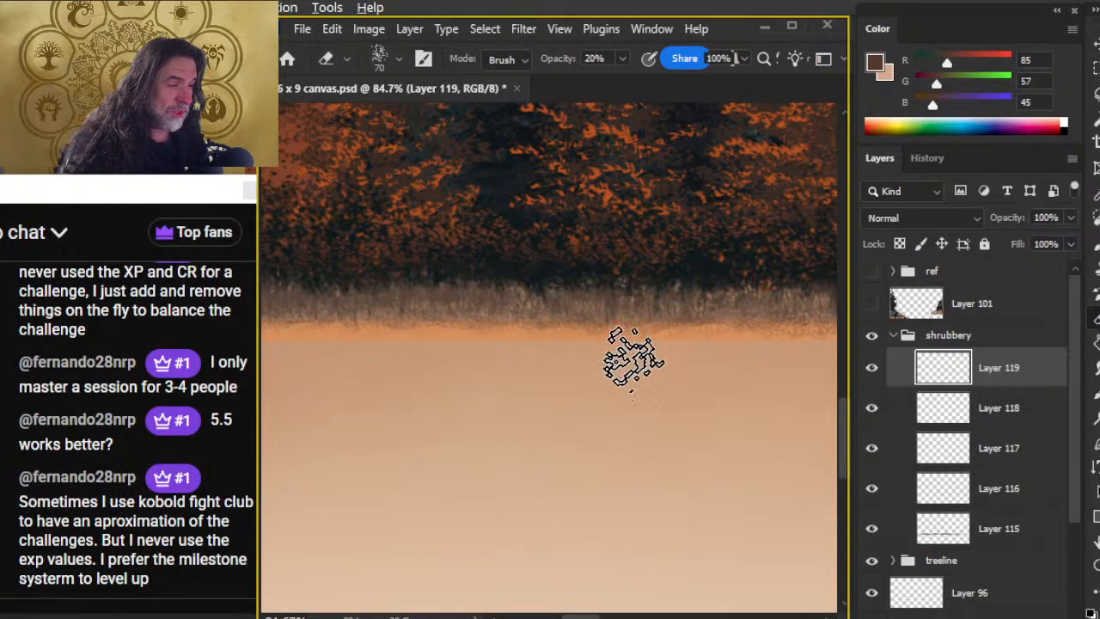
{"action": "key", "text": "b"}
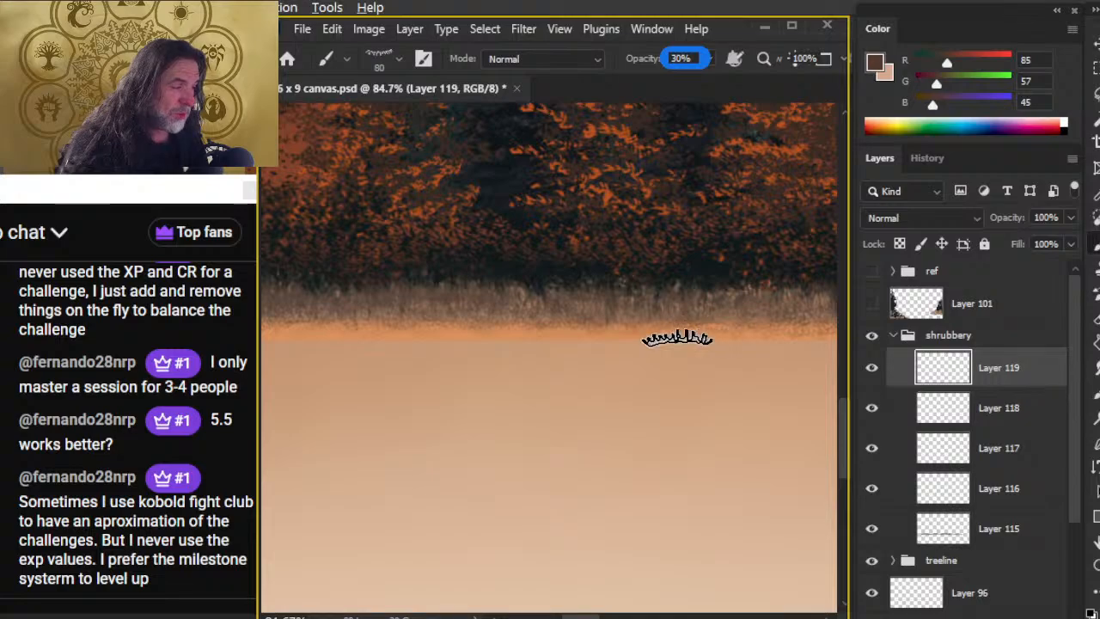
{"action": "key", "text": "e"}
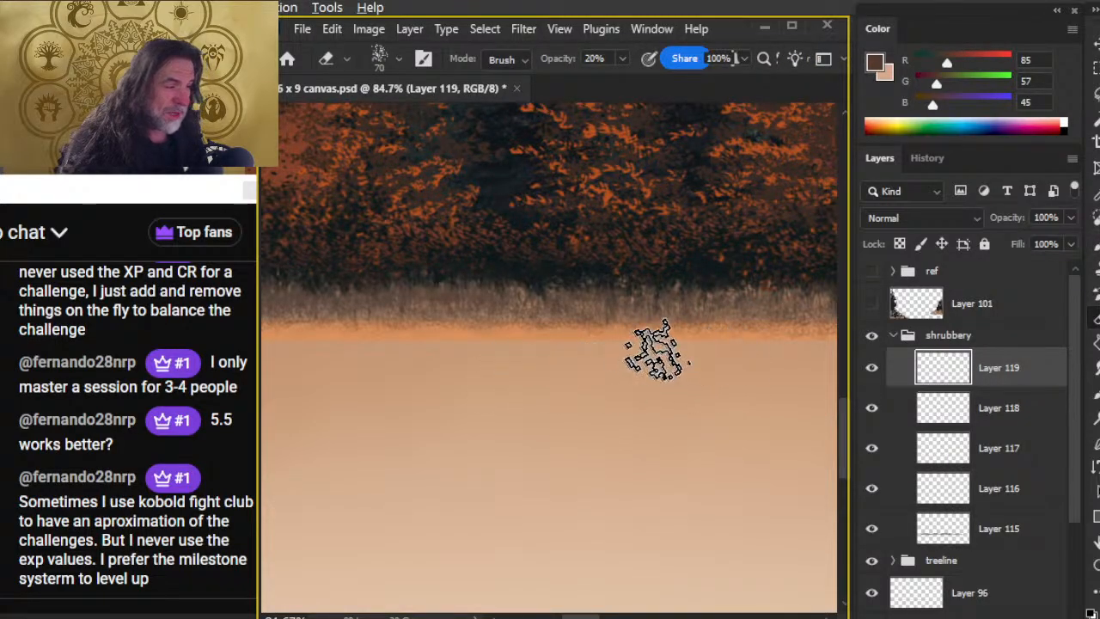
Blend the lower grass edge from the second orange tree across to the third, alternating 30% brown strokes with the 20% eraser
{"action": "left_click_drag", "start_coordinate": [583, 388], "coordinate": [519, 418]}
{"action": "key", "text": "b"}
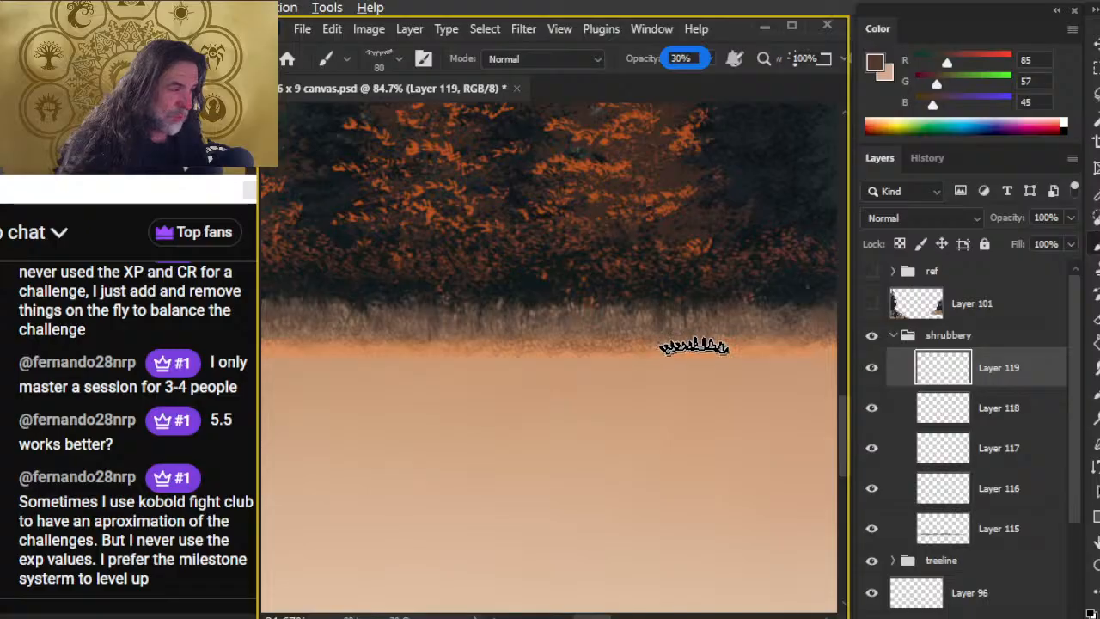
{"action": "key", "text": "e"}
{"action": "mouse_move", "coordinate": [504, 406]}
{"action": "left_mouse_down"}
{"action": "mouse_move", "coordinate": [522, 423]}
{"action": "mouse_move", "coordinate": [508, 420]}
{"action": "left_mouse_up"}
{"action": "key", "text": "b"}
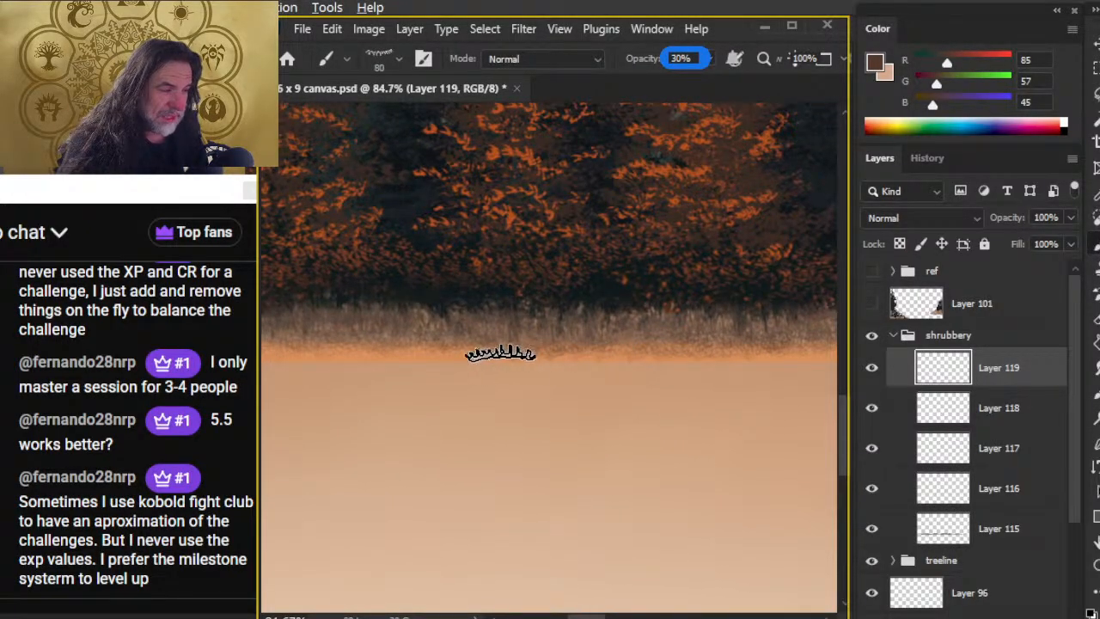
{"action": "key", "text": "e"}
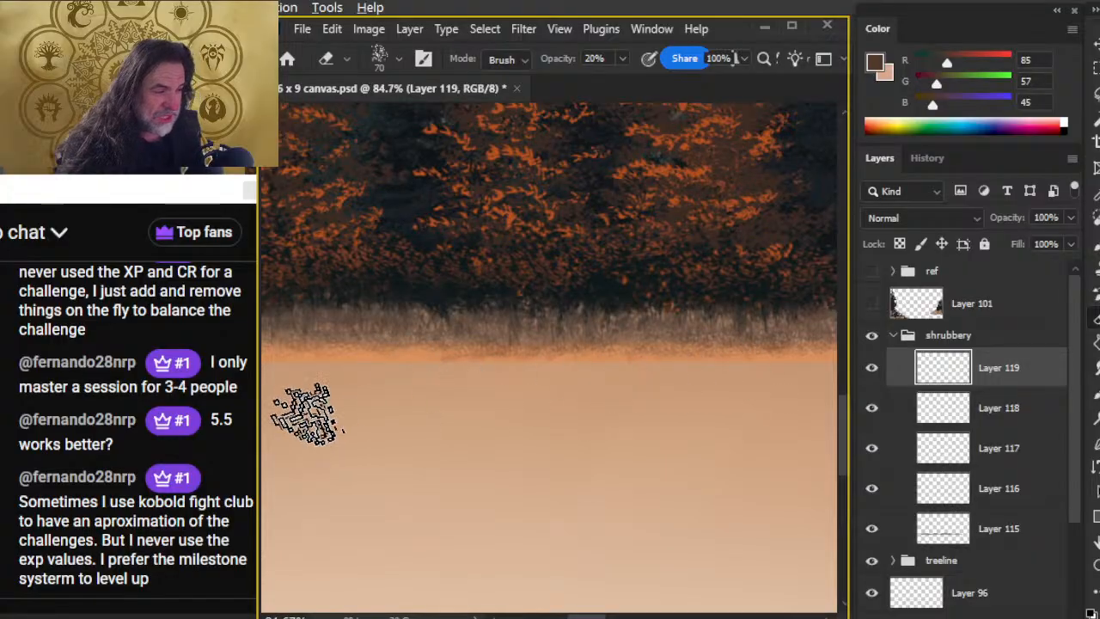
{"action": "key", "text": "b"}
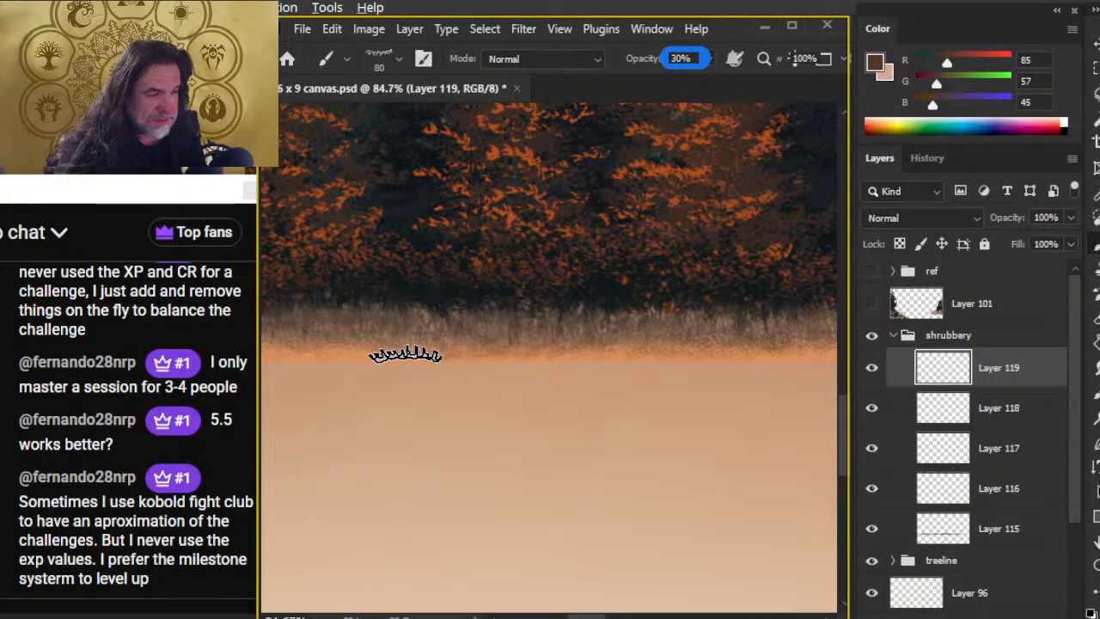
{"action": "key", "text": "e"}
{"action": "key", "text": "b"}
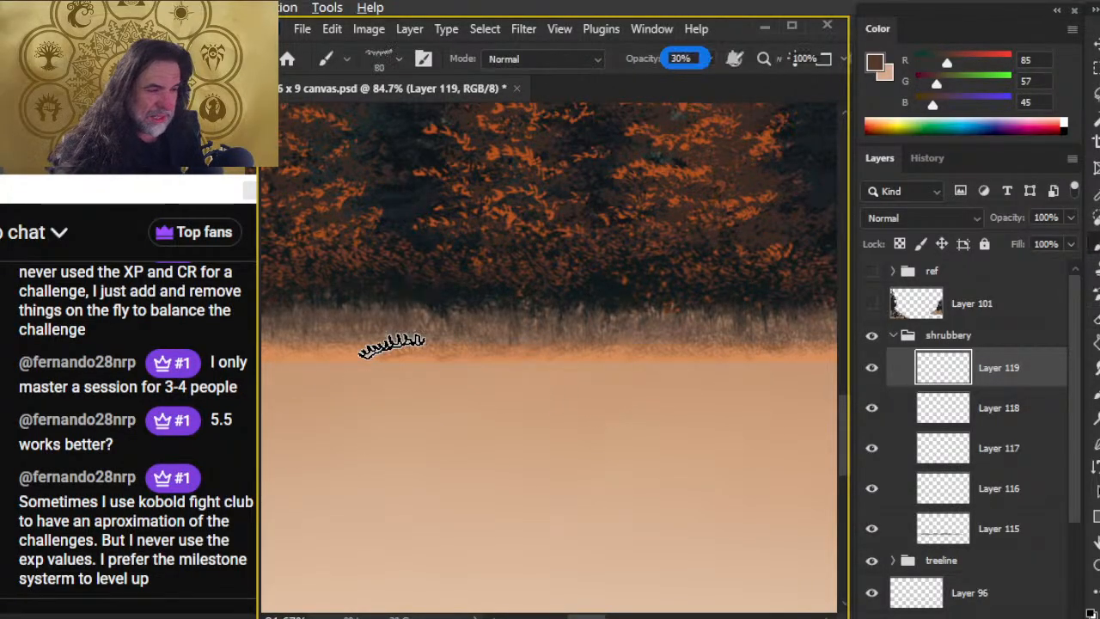
Extend the irregular grass edge over the orange strip beneath the wide dark gap right of the third orange tree, using 30% brown and 20% erasing
{"action": "key", "text": "e"}
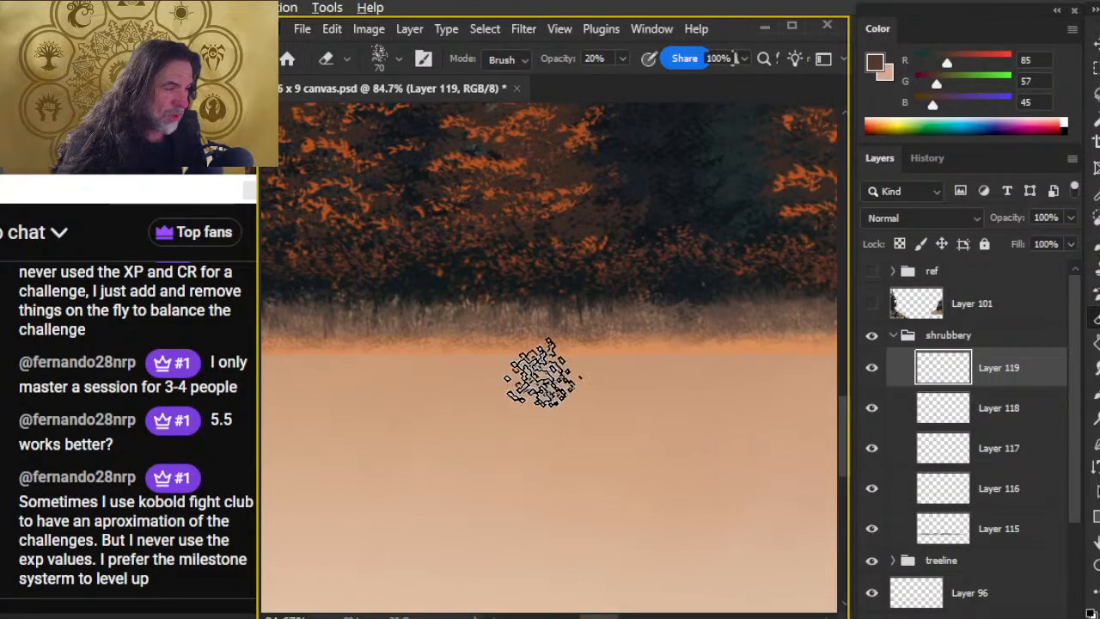
{"action": "key", "text": "b"}
{"action": "key", "text": "e"}
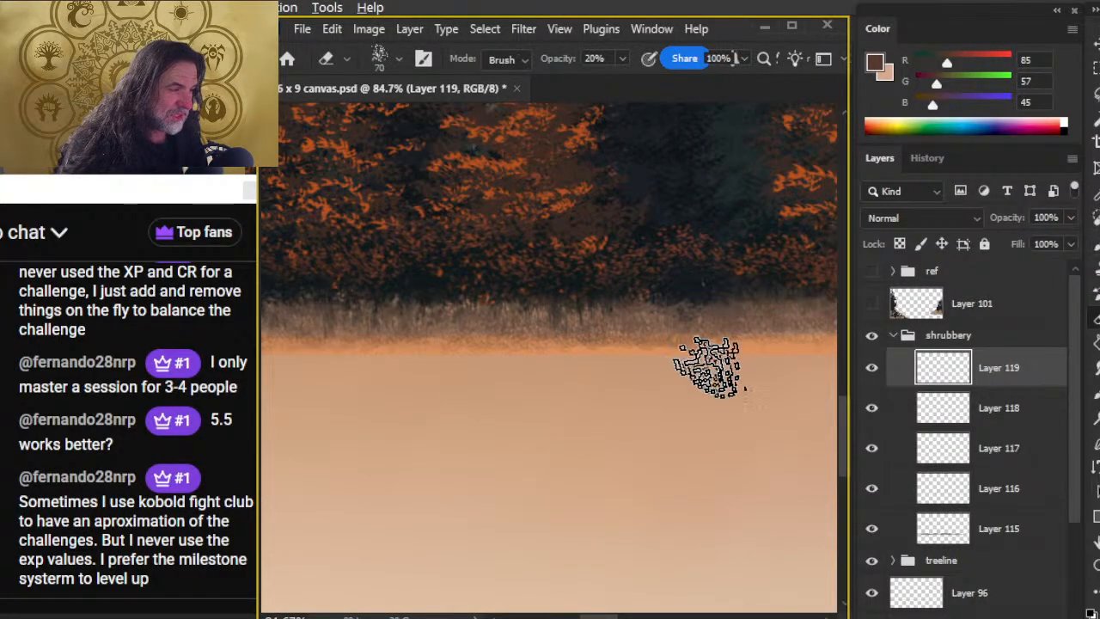
{"action": "scroll", "coordinate": [707, 392], "scroll_direction": "right", "scroll_amount": 1}
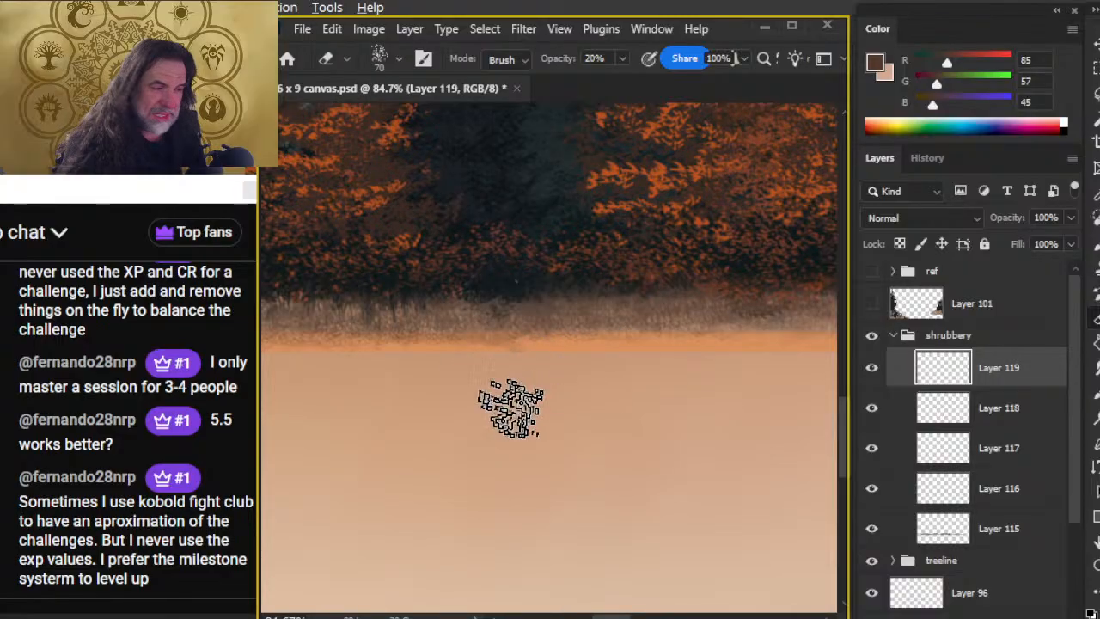
{"action": "key", "text": "b"}
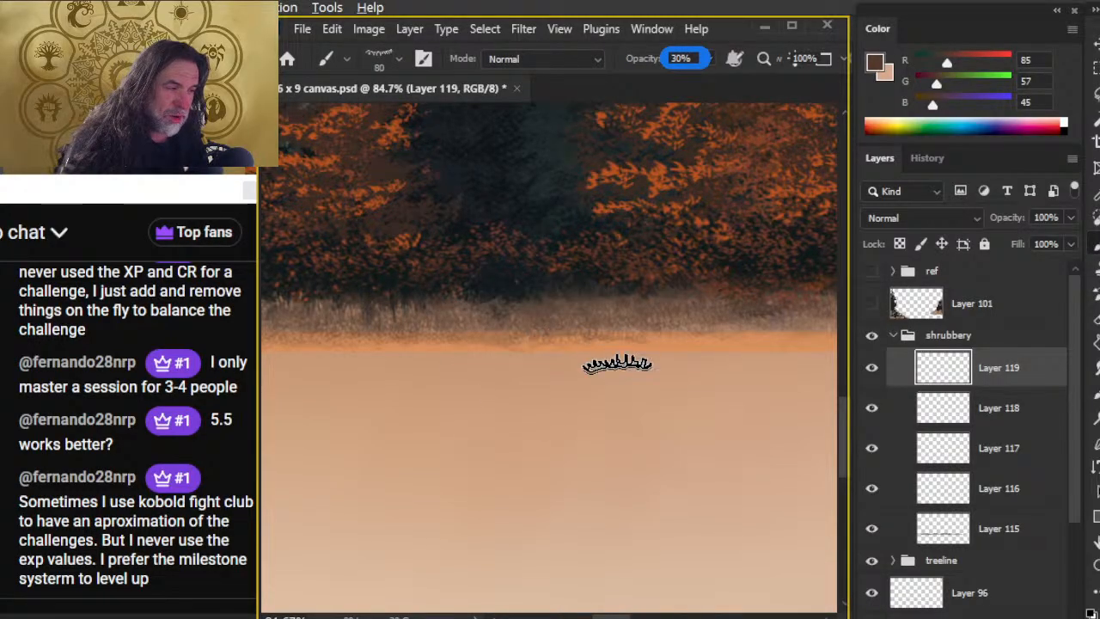
{"action": "key", "text": "e"}
{"action": "key", "text": "b"}
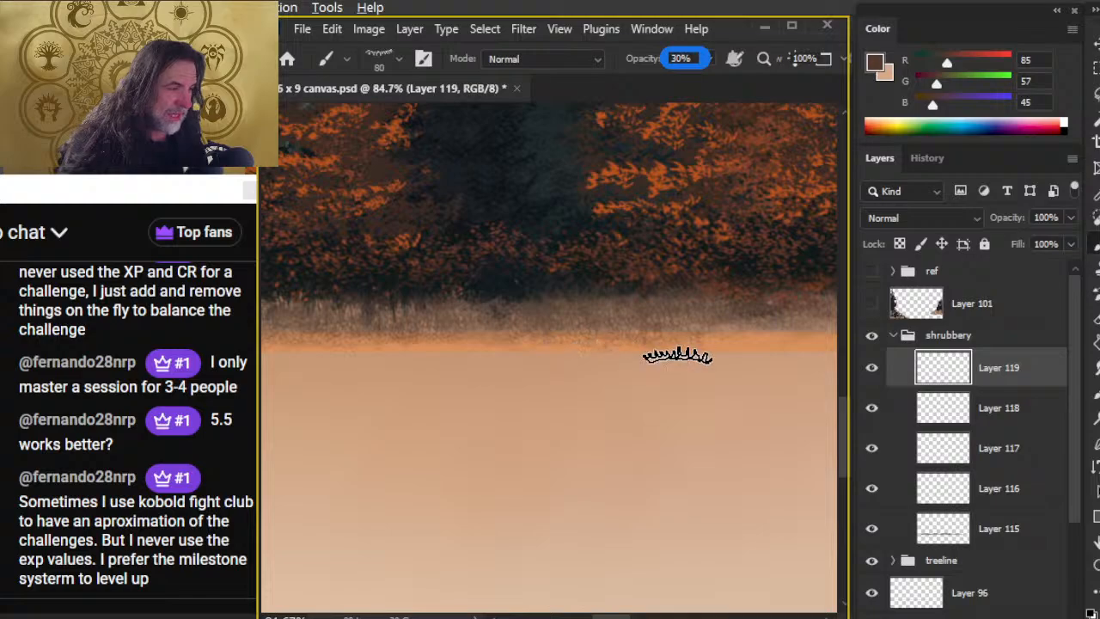
{"action": "key", "text": "e"}
Roughen the grass's lower edge beneath the left part of the broad fourth orange tree with 30% brown strokes, softened at 20%
{"action": "left_click_drag", "start_coordinate": [633, 447], "coordinate": [498, 405]}
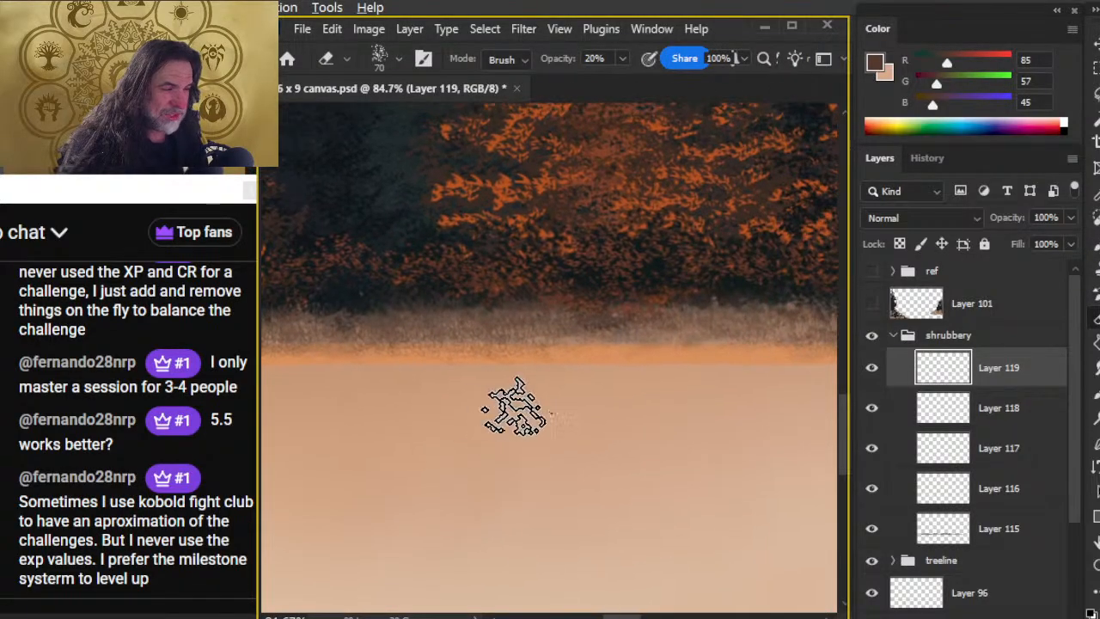
{"action": "key", "text": "b"}
{"action": "key", "text": "e"}
{"action": "key", "text": "b"}
{"action": "key", "text": "e"}
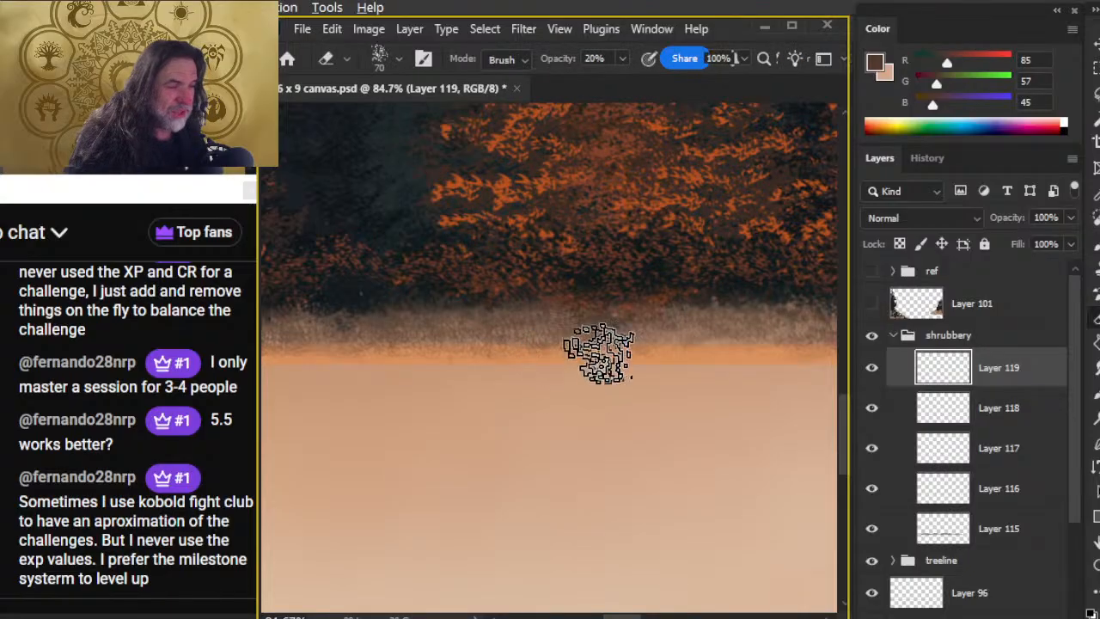
{"action": "key", "text": "b"}
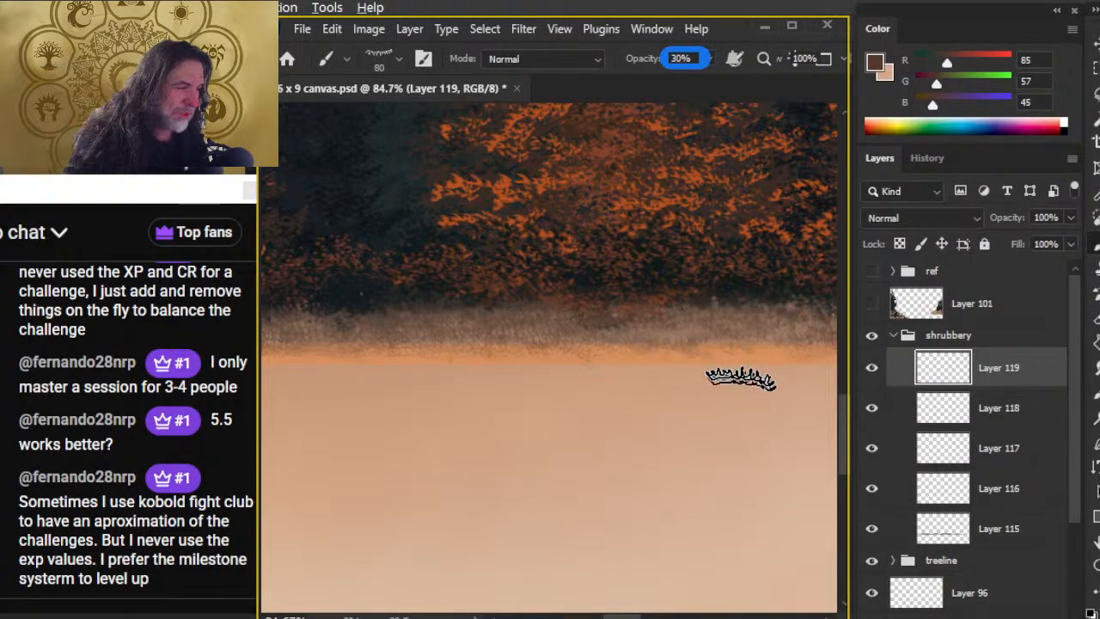
{"action": "key", "text": "e"}
Carry the broken grass edge beneath the right part of the broad fourth orange tree, alternating 30% brown strokes and 20% erasing
{"action": "left_click_drag", "start_coordinate": [711, 442], "coordinate": [669, 442]}
{"action": "left_click_drag", "start_coordinate": [663, 363], "coordinate": [577, 363]}
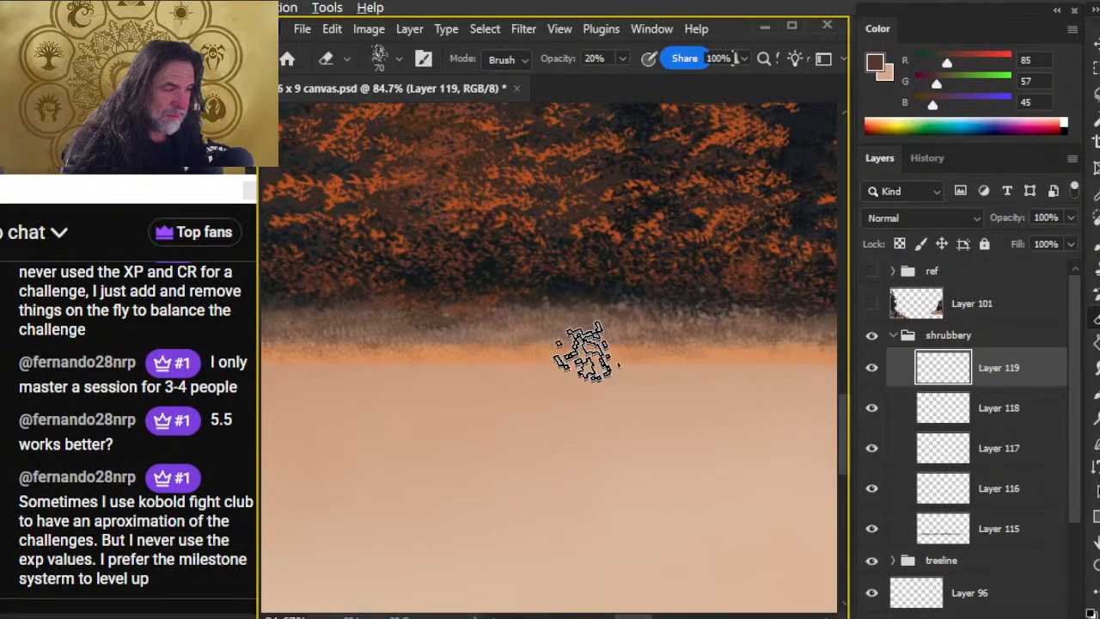
{"action": "key", "text": "b"}
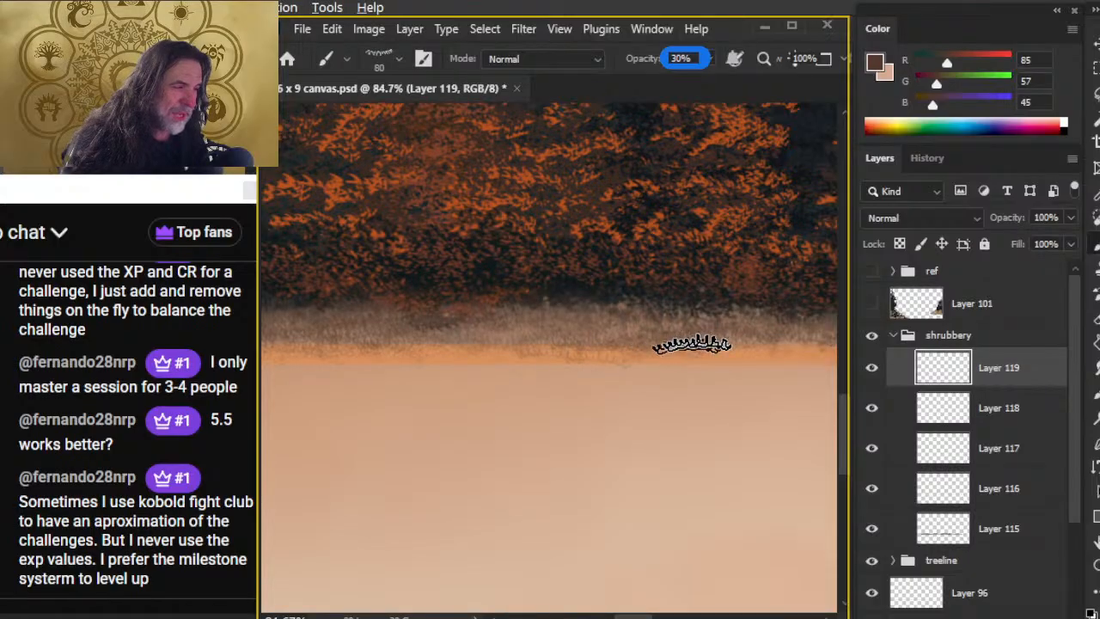
{"action": "key", "text": "e"}
{"action": "key", "text": "b"}
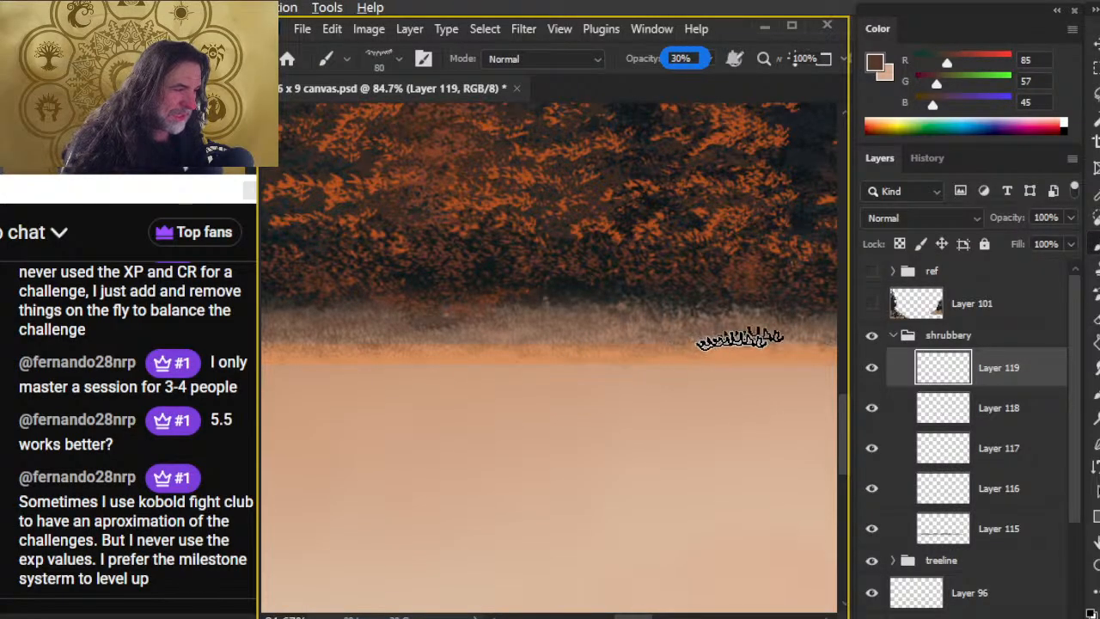
{"action": "key", "text": "e"}
Paint 30% brown strokes along the grass's lower edge beneath the narrow gap after the fourth orange tree, softening with the 20% eraser
{"action": "left_click_drag", "start_coordinate": [730, 430], "coordinate": [461, 453]}
{"action": "key", "text": "b"}
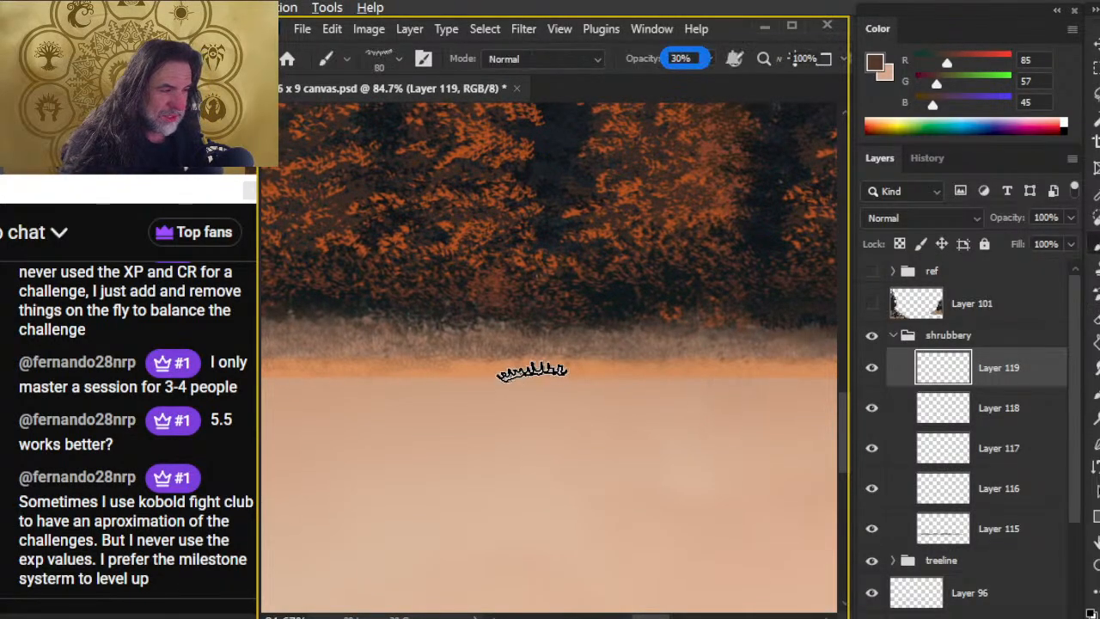
{"action": "key", "text": "e"}
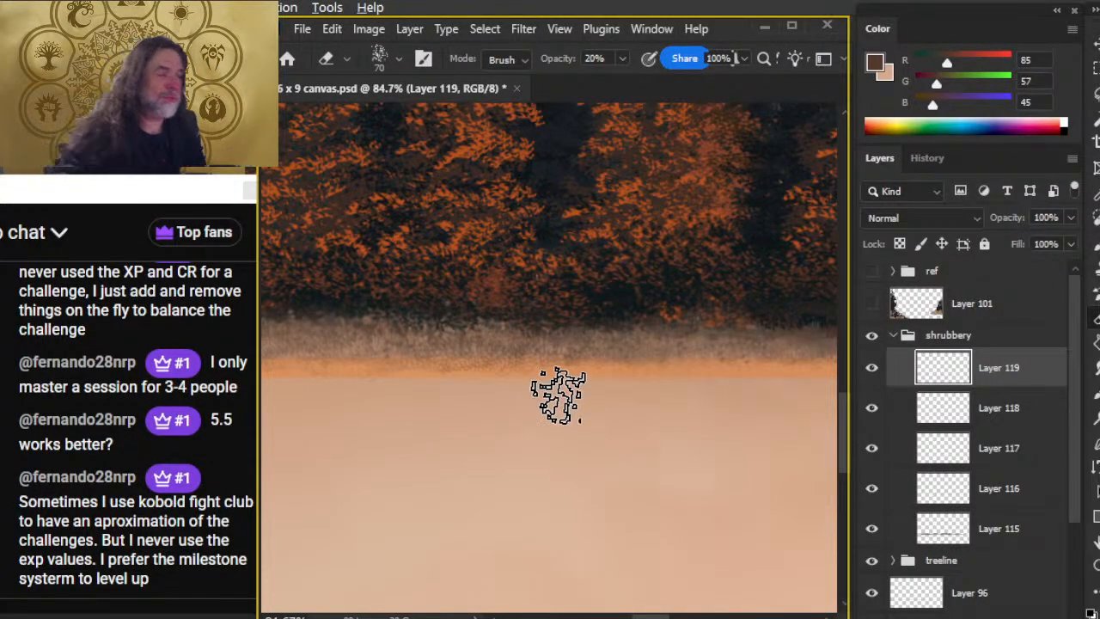
{"action": "key", "text": "b"}
{"action": "left_click_drag", "start_coordinate": [528, 368], "coordinate": [533, 368]}
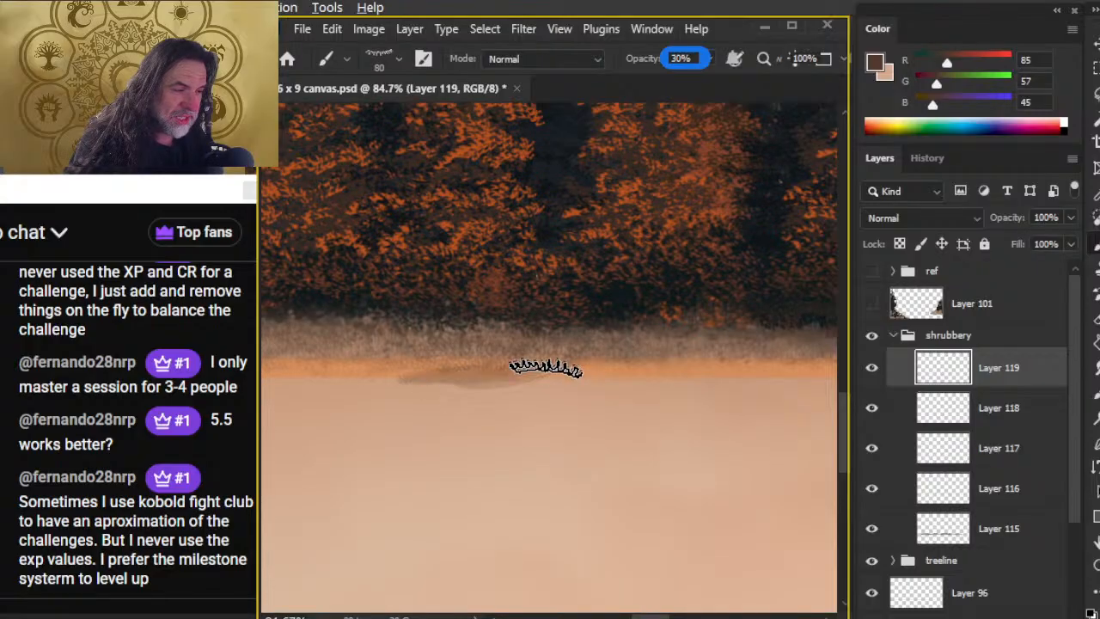
{"action": "key", "text": "ctrl+z"}
Blend the lower grass edge beneath the fourth and fifth orange trees with 20% erasing and further 30% brown strokes
{"action": "key", "text": "e"}
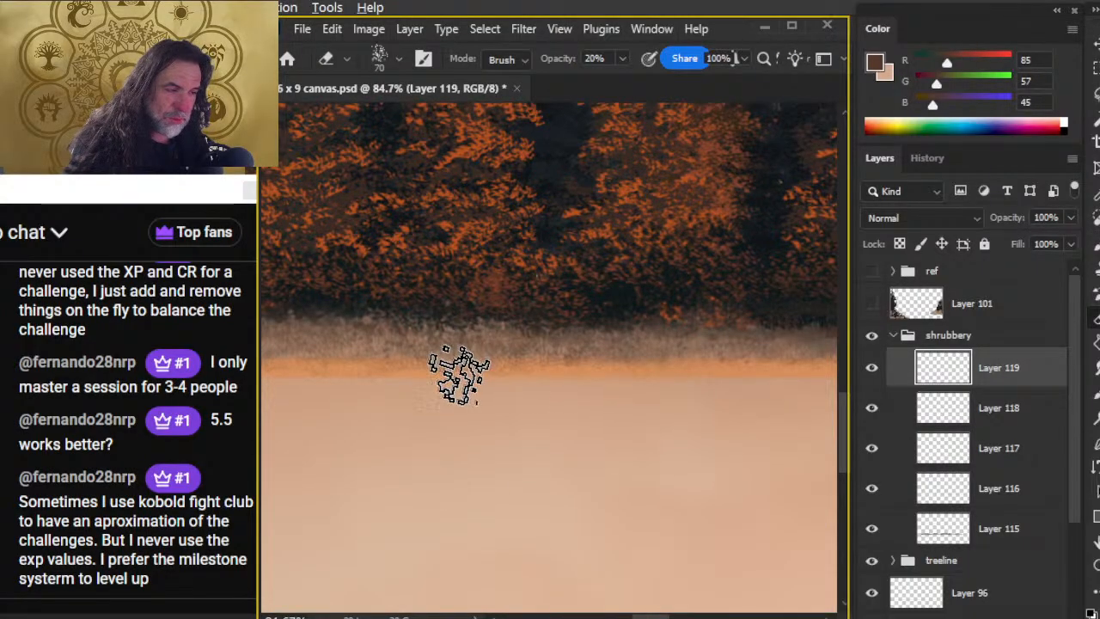
{"action": "key", "text": "b"}
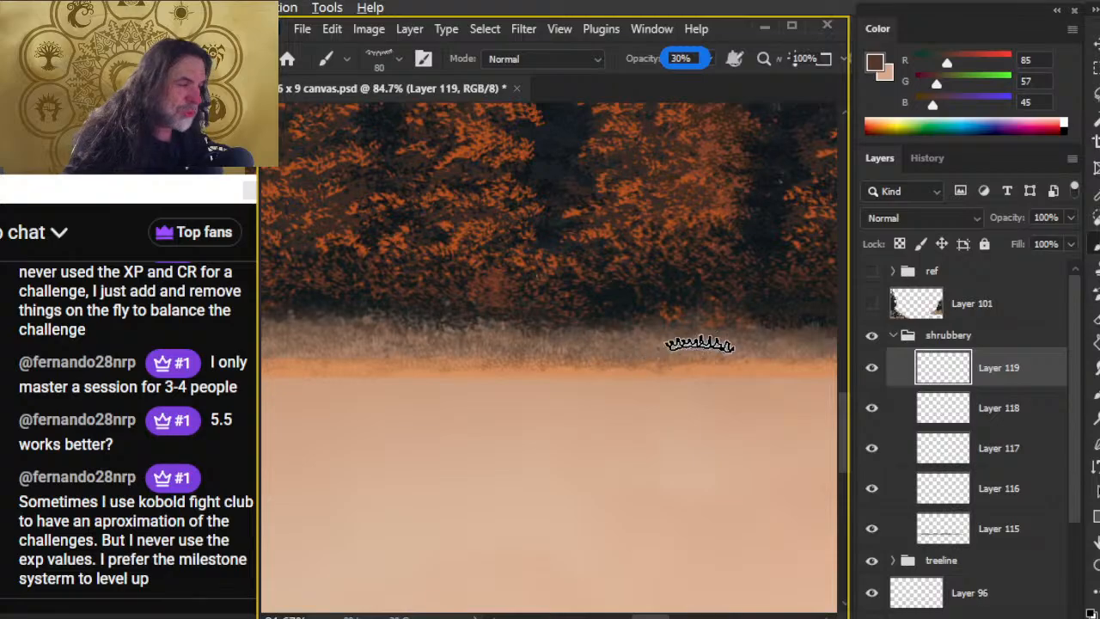
{"action": "key", "text": "e"}
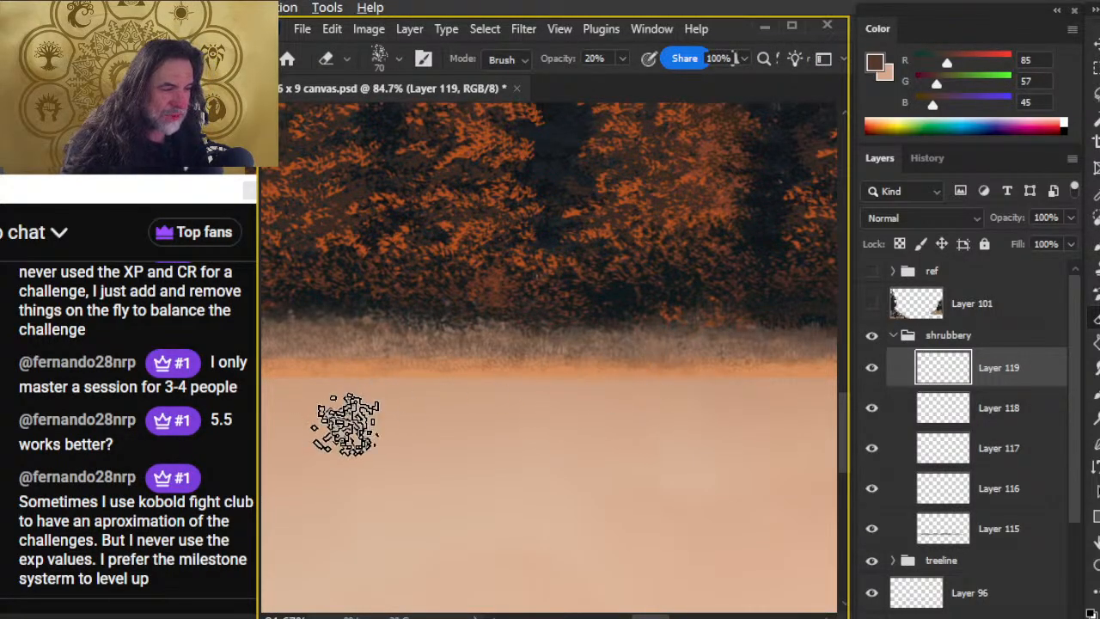
Break up the grass's lower edge beneath the pair of adjoining orange trees, alternating 30% brown strokes and 20% erasing
{"action": "scroll", "coordinate": [491, 459], "scroll_direction": "down", "scroll_amount": 1}
{"action": "key", "text": "b"}
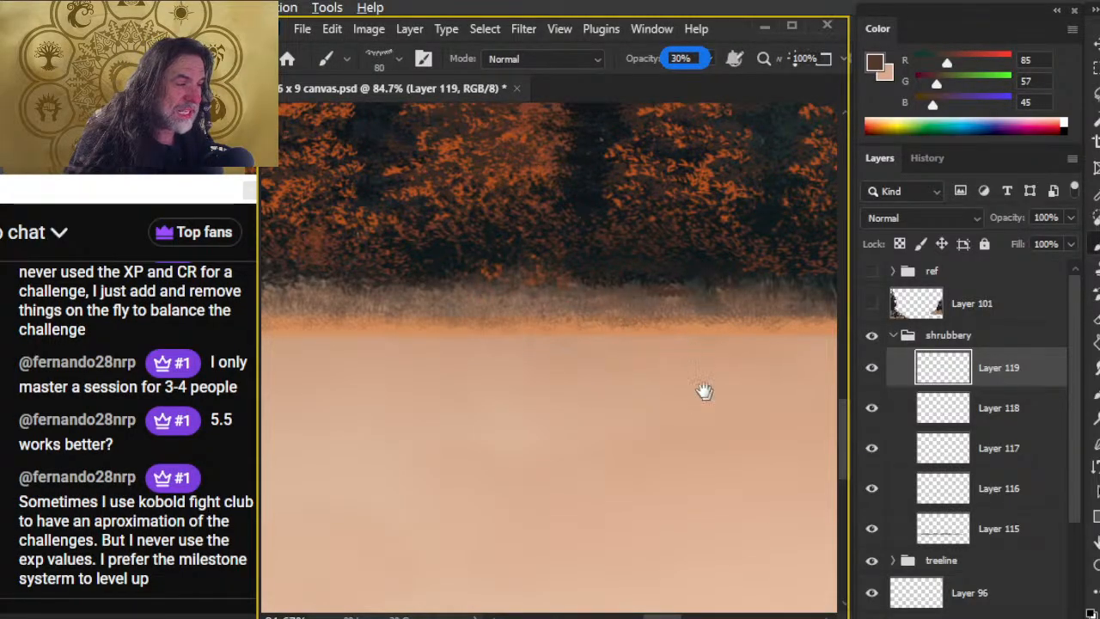
{"action": "scroll", "coordinate": [699, 386], "scroll_direction": "up", "scroll_amount": 1}
{"action": "key", "text": "e"}
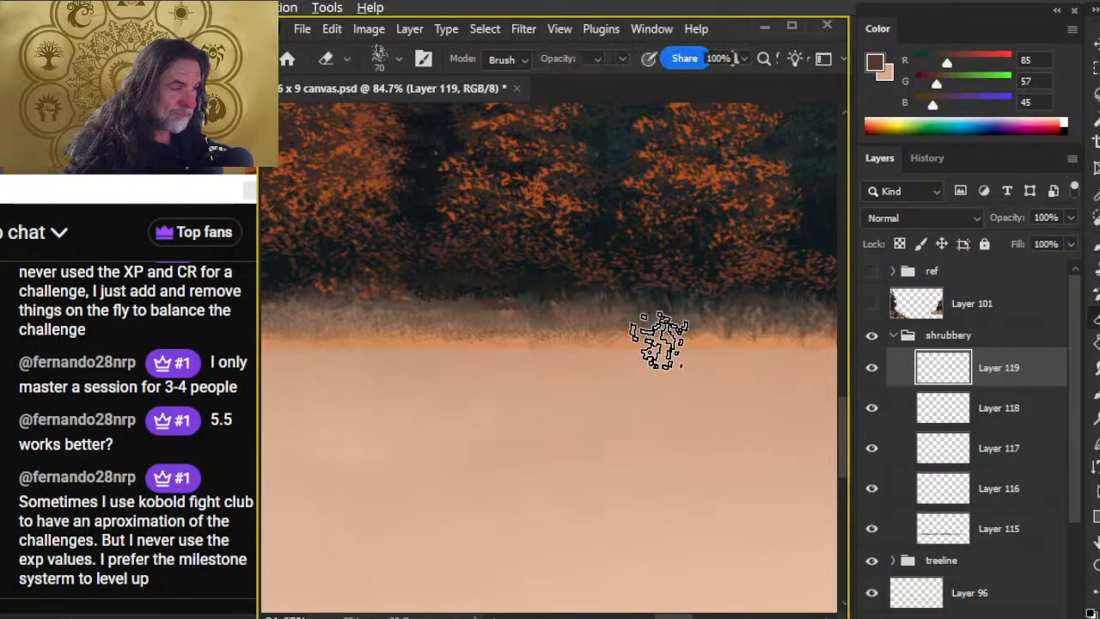
{"action": "key", "text": "b"}
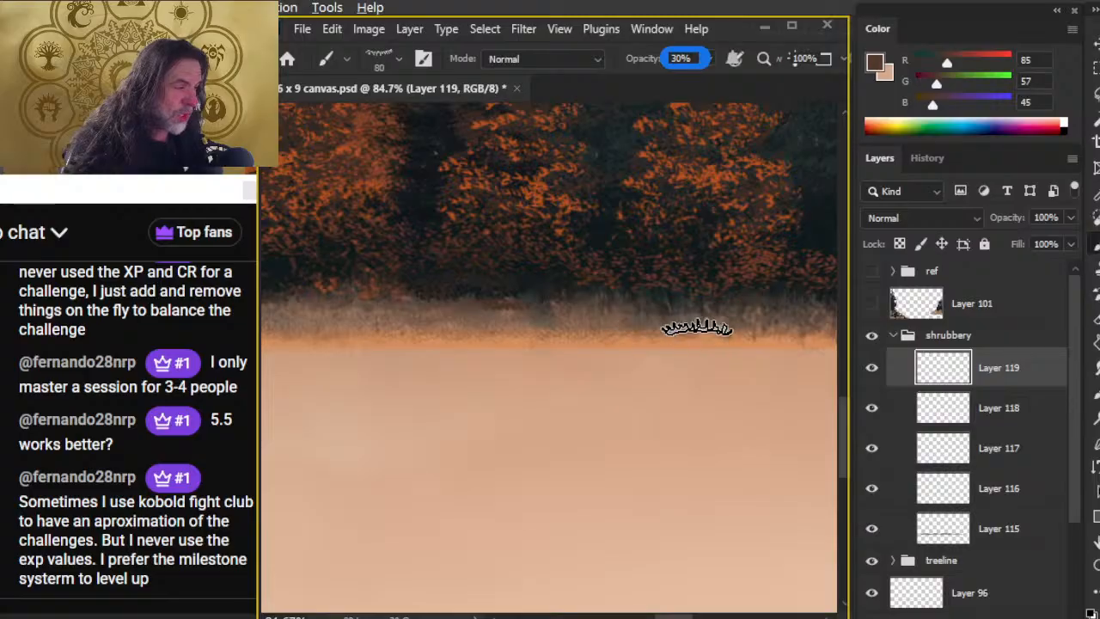
{"action": "key", "text": "e"}
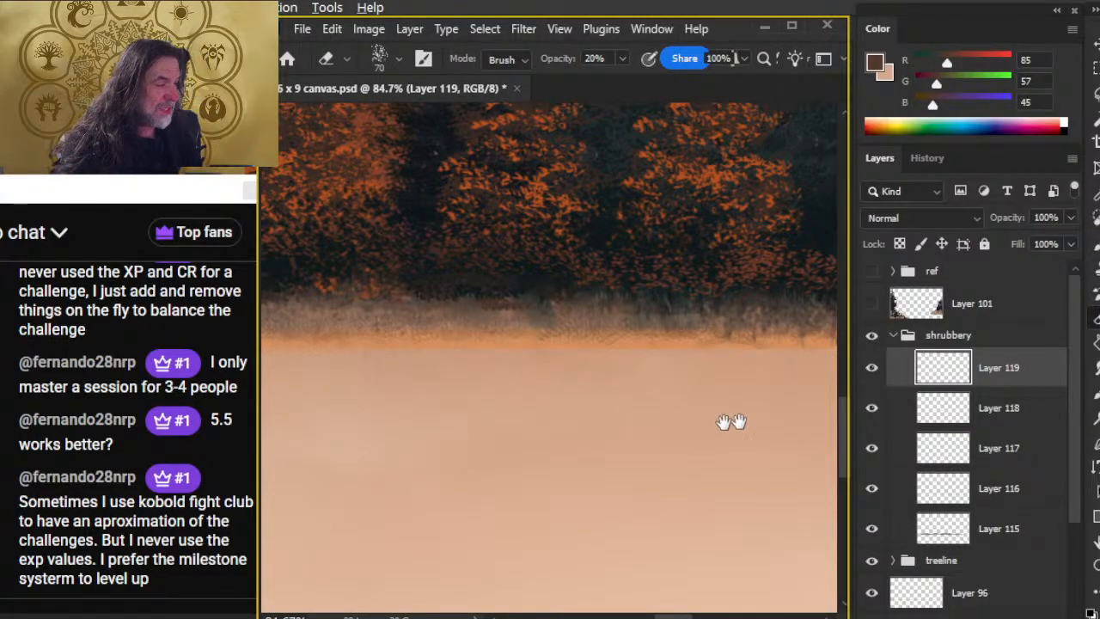
Continue the irregular lower grass edge into the dark gap beyond the paired orange trees with 30% brown strokes and 20% erasing
{"action": "scroll", "coordinate": [732, 423], "scroll_direction": "right", "scroll_amount": 2}
{"action": "key", "text": "b"}
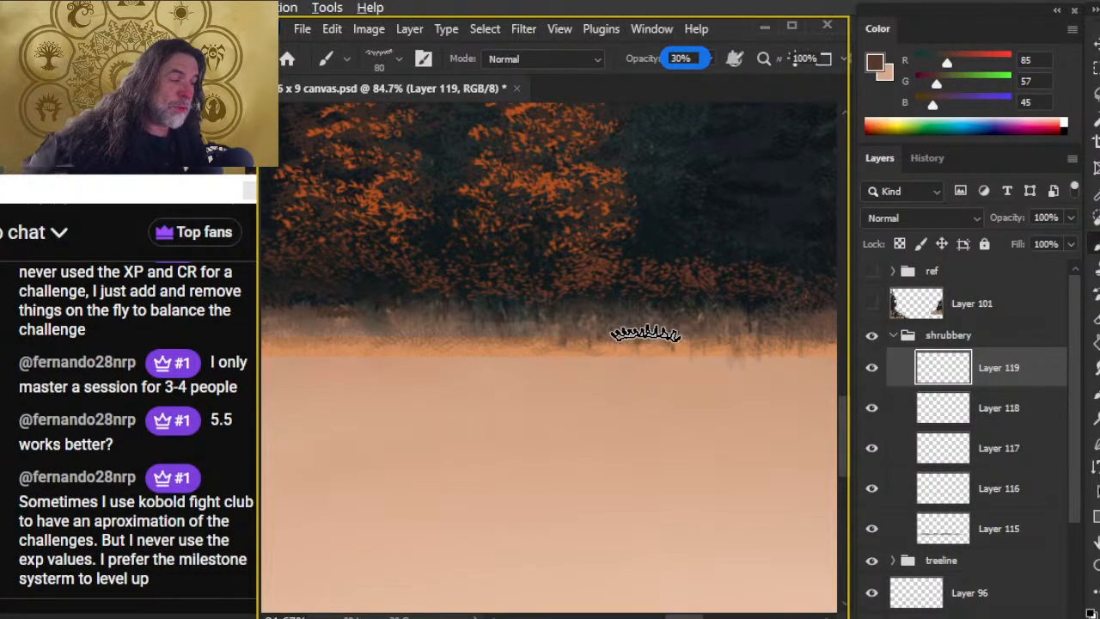
{"action": "key", "text": "e"}
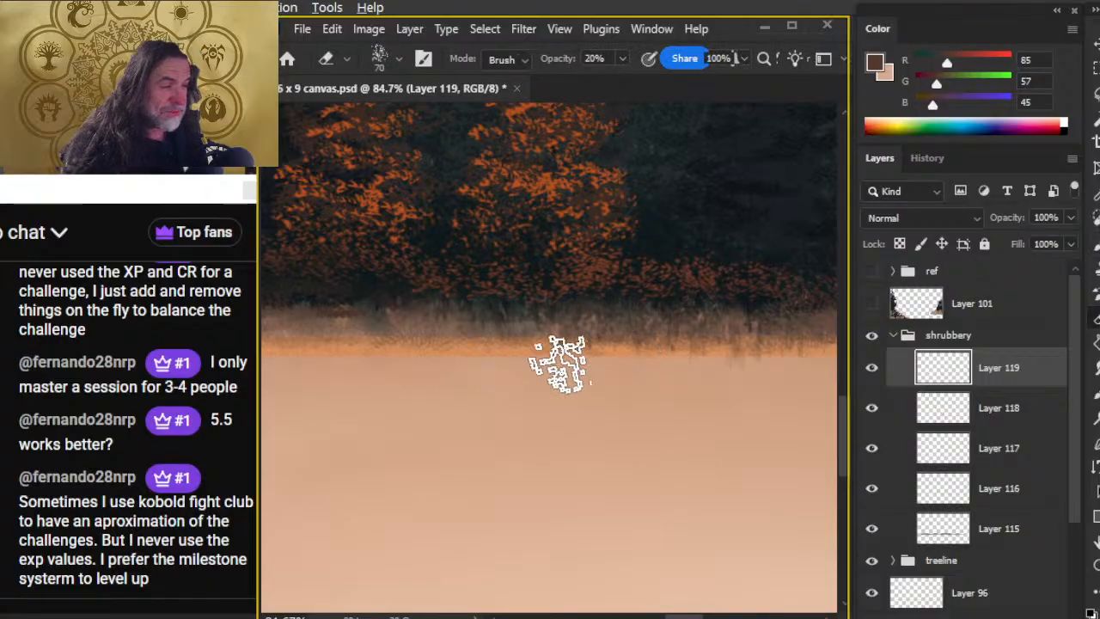
{"action": "key", "text": "z"}
{"action": "mouse_move", "coordinate": [572, 471]}
{"action": "left_mouse_down"}
{"action": "mouse_move", "coordinate": [582, 479]}
{"action": "mouse_move", "coordinate": [406, 547]}
{"action": "mouse_move", "coordinate": [582, 405]}
{"action": "mouse_move", "coordinate": [241, 437]}
{"action": "mouse_move", "coordinate": [590, 420]}
{"action": "mouse_move", "coordinate": [576, 414]}
{"action": "left_mouse_up"}
{"action": "key", "text": "b"}
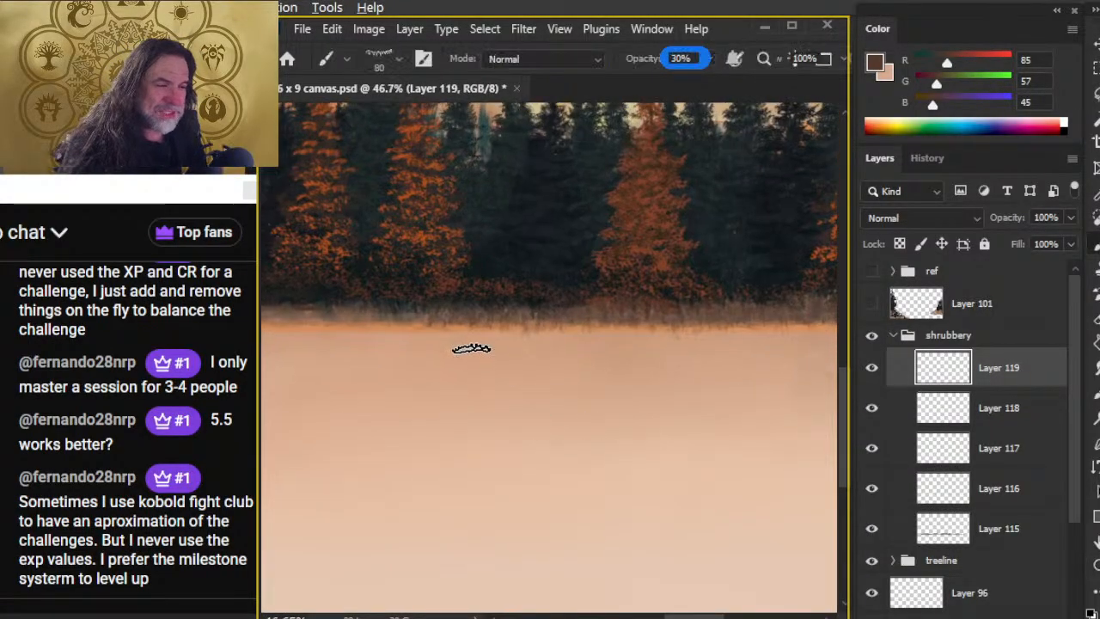
{"action": "key", "text": "z"}
{"action": "left_click_drag", "start_coordinate": [441, 332], "coordinate": [429, 339]}
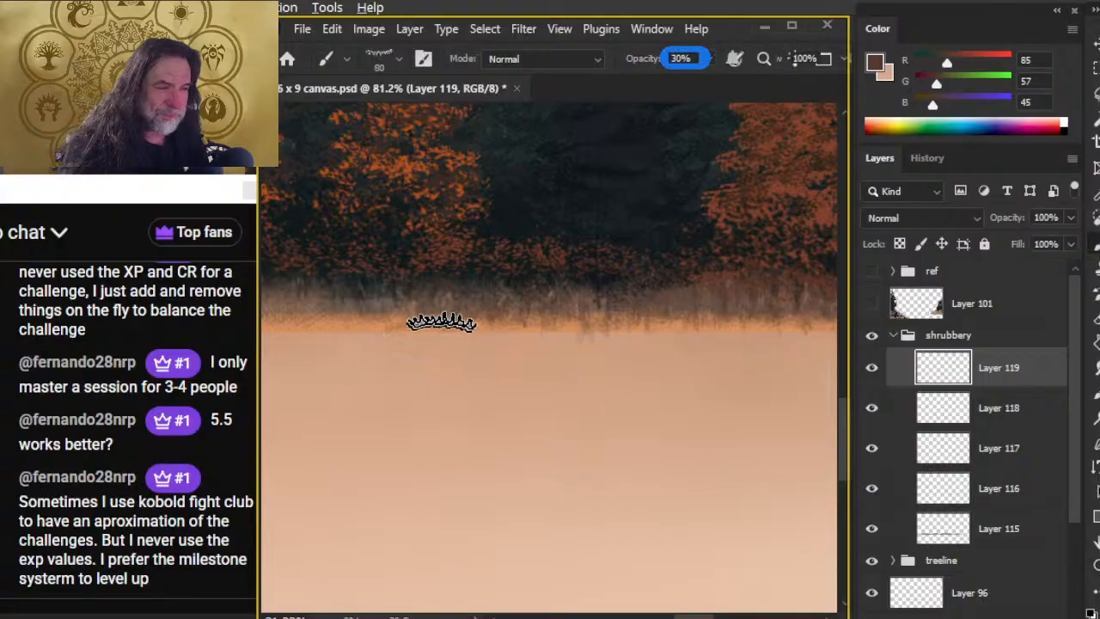
{"action": "key", "text": "e"}
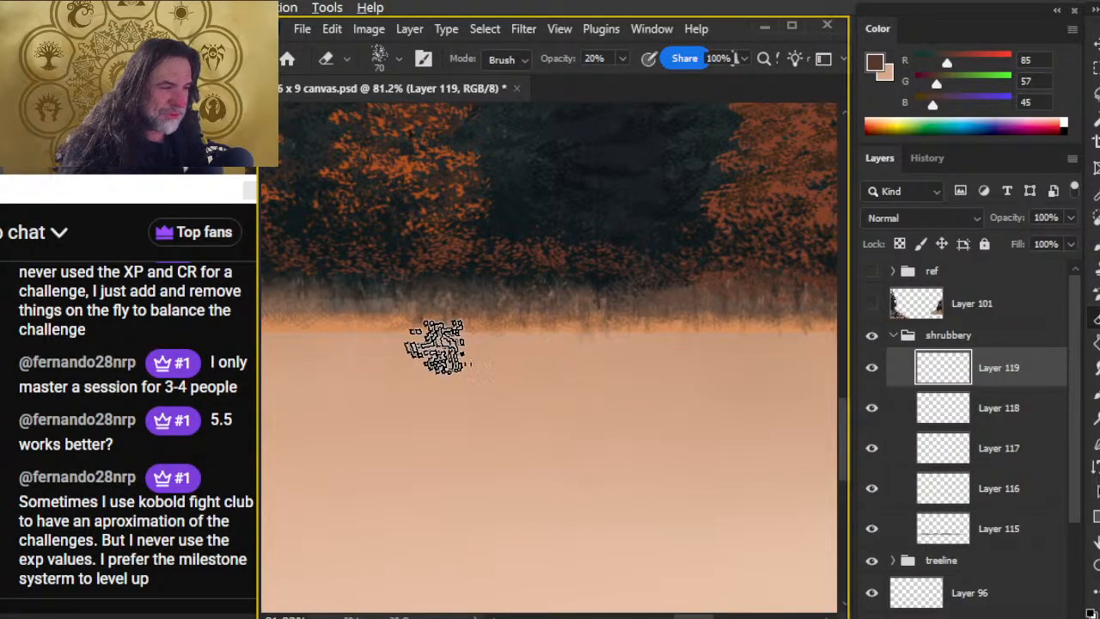
{"action": "key", "text": "b"}
{"action": "key", "text": "e"}
Roughen the lower grass edge beneath the solitary rust-orange tree with 30% brown strokes, softening them with the 20% eraser
{"action": "left_click_drag", "start_coordinate": [618, 381], "coordinate": [521, 396]}
{"action": "key", "text": "b"}
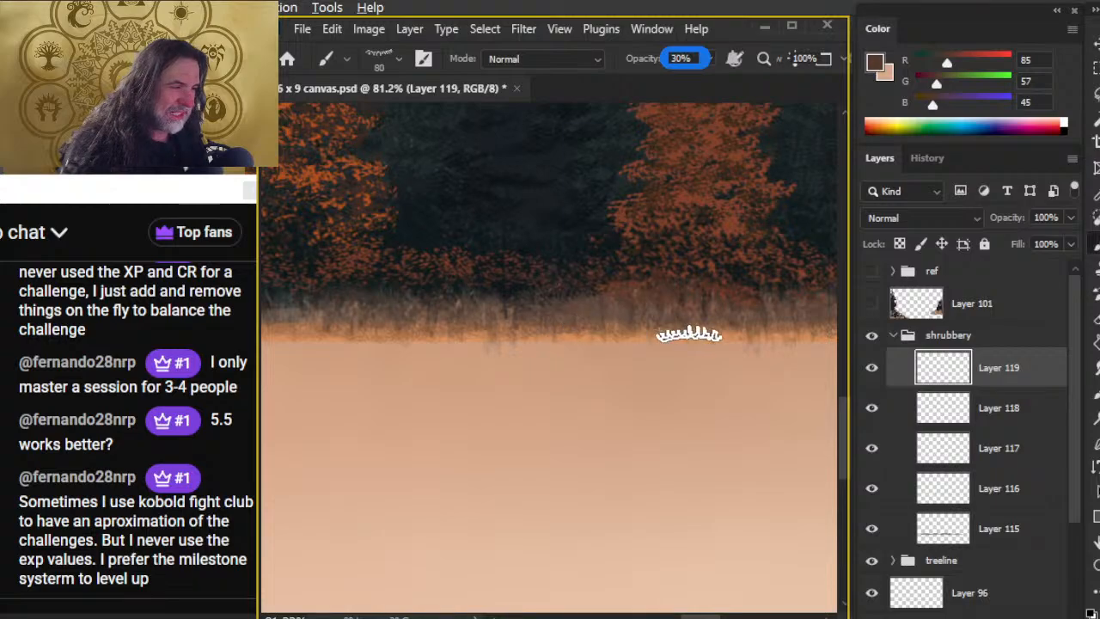
{"action": "key", "text": "e"}
{"action": "left_click_drag", "start_coordinate": [731, 363], "coordinate": [570, 373]}
{"action": "key", "text": "b"}
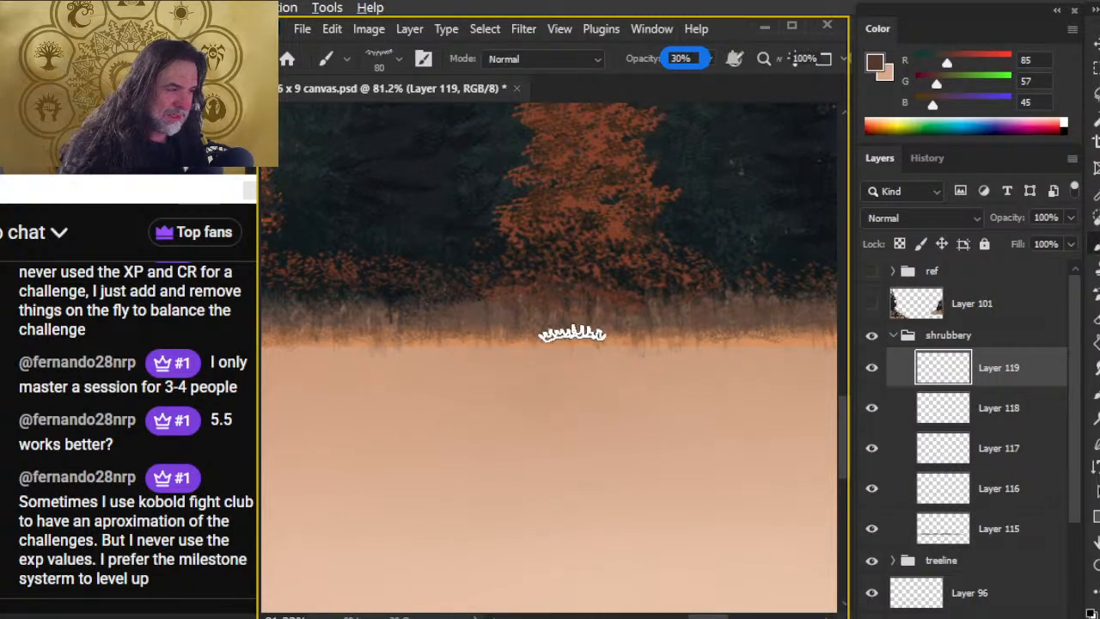
{"action": "key", "text": "e"}
Blend the lower grass edge beneath the dark gap between the rust-orange tree and the last broad orange tree
{"action": "mouse_move", "coordinate": [626, 427]}
{"action": "left_mouse_down"}
{"action": "mouse_move", "coordinate": [578, 426]}
{"action": "mouse_move", "coordinate": [515, 341]}
{"action": "left_mouse_up"}
{"action": "key", "text": "b"}
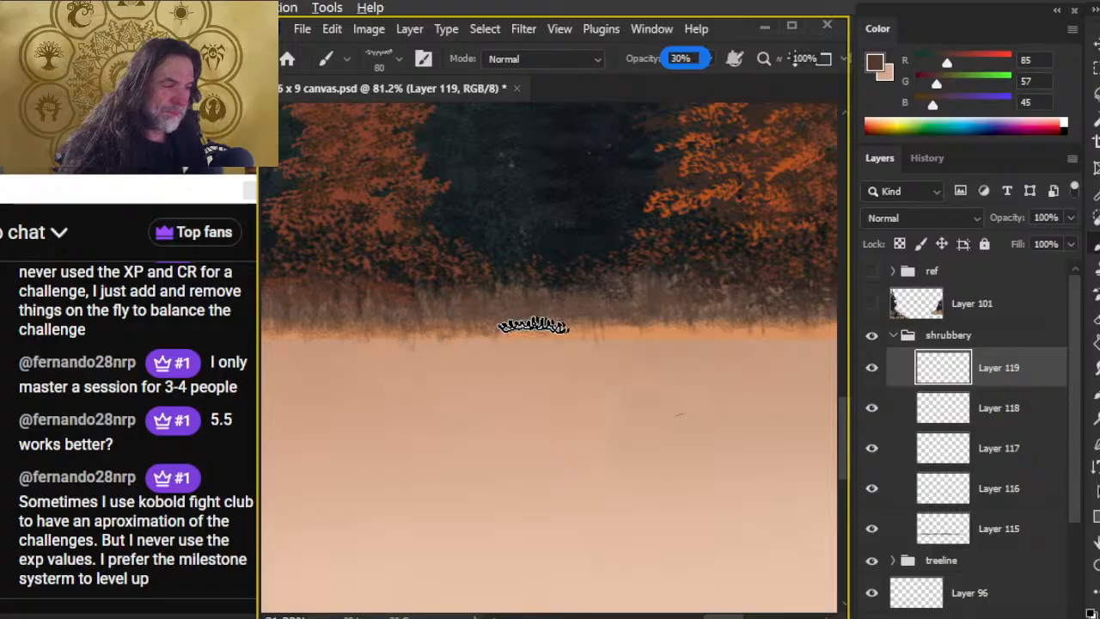
{"action": "key", "text": "e"}
{"action": "key", "text": "b"}
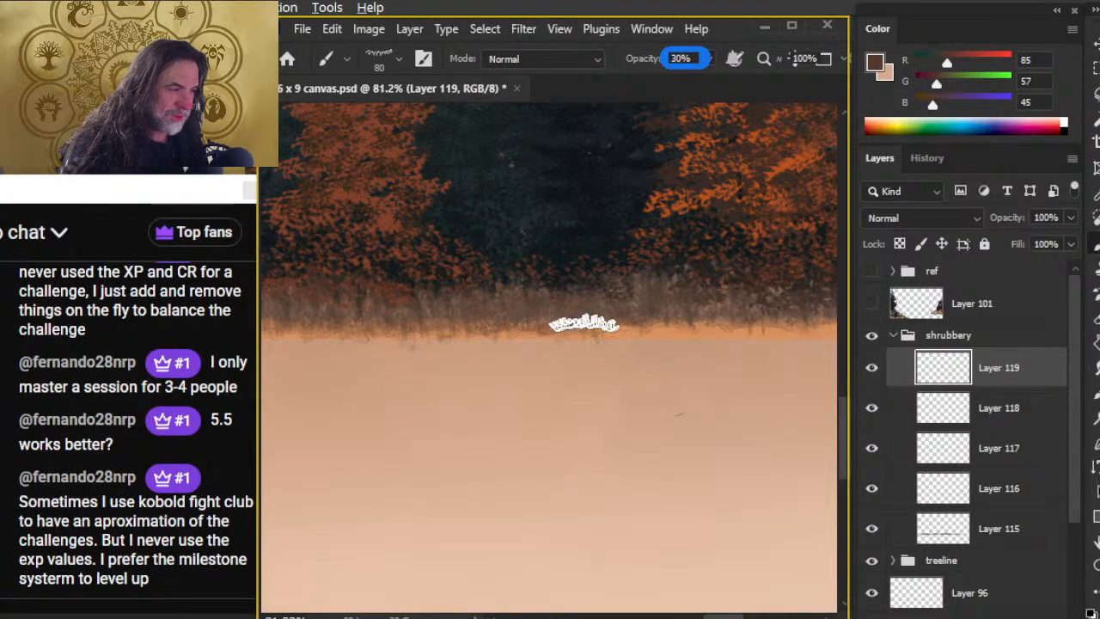
{"action": "key", "text": "e"}
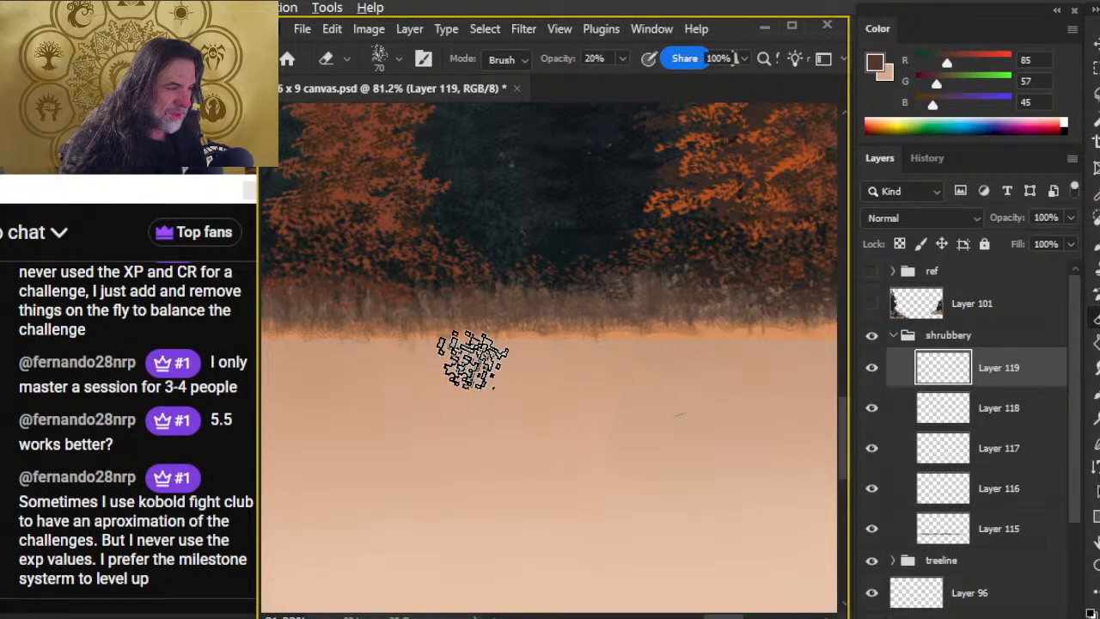
Carry the broken grass edge beneath the left part of the last broad orange tree with 30% brown strokes and 20% erasing
{"action": "left_click_drag", "start_coordinate": [693, 435], "coordinate": [519, 435]}
{"action": "key", "text": "b"}
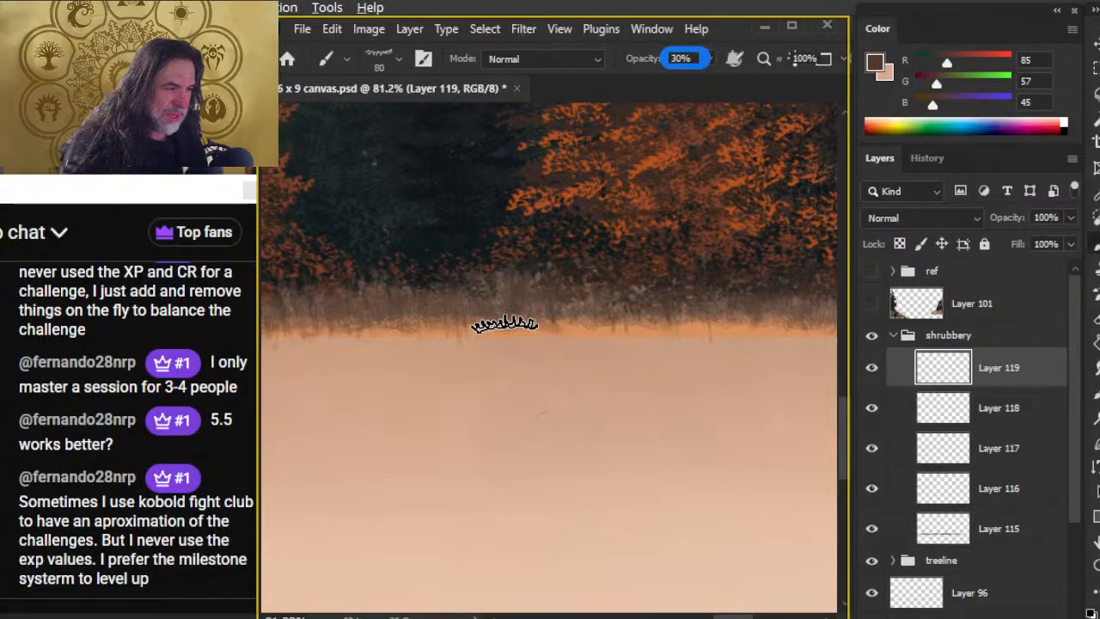
{"action": "key", "text": "e"}
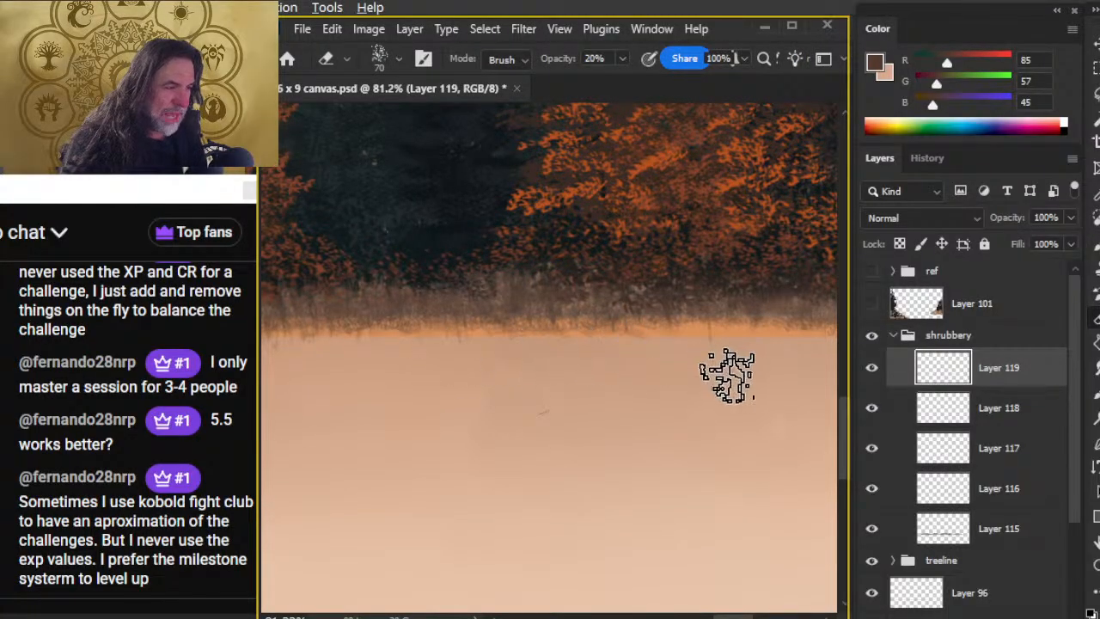
{"action": "key", "text": "b"}
{"action": "key", "text": "e"}
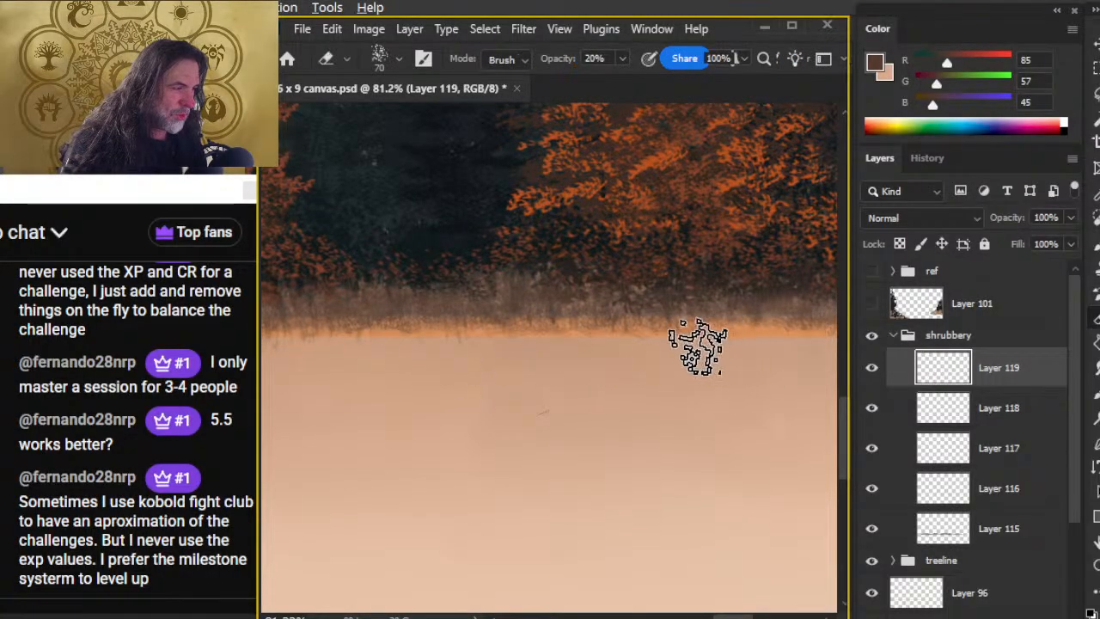
Add 30% brown strokes to the grass edge beneath the right part of the last broad orange tree, softened at 20%
{"action": "left_click_drag", "start_coordinate": [622, 427], "coordinate": [512, 372]}
{"action": "key", "text": "b"}
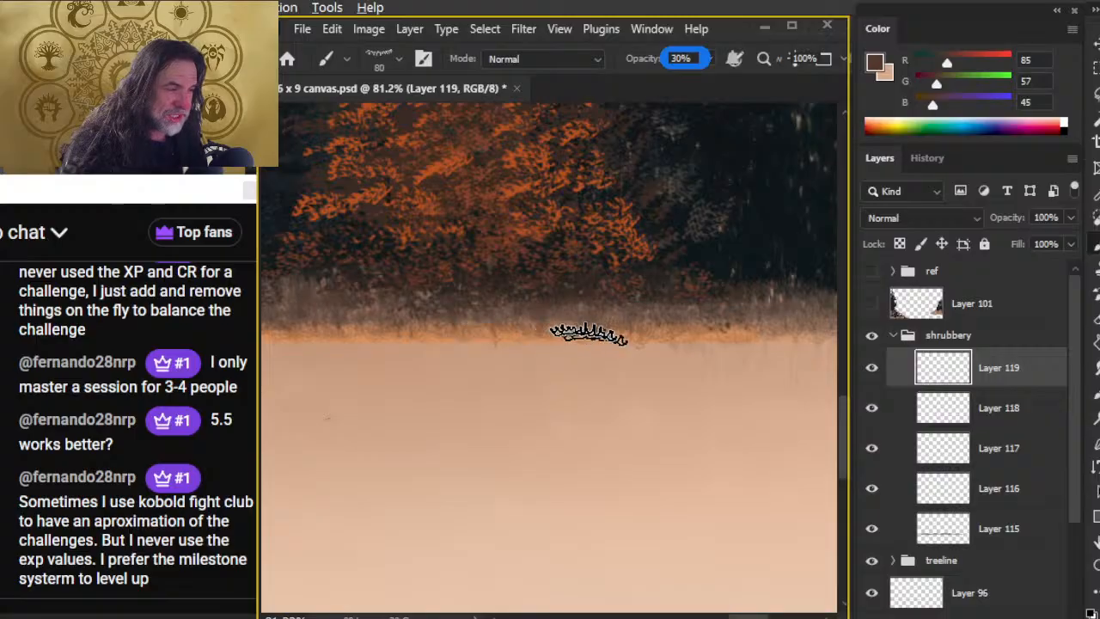
{"action": "key", "text": "e"}
{"action": "key", "text": "b"}
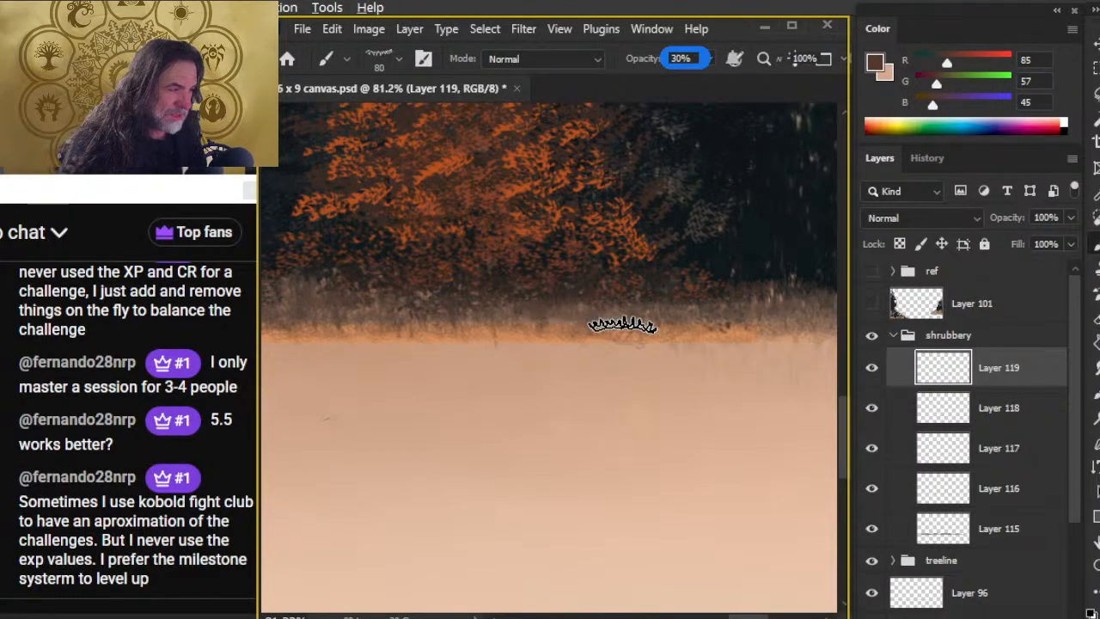
{"action": "key", "text": "e"}
Soften the grass's lower edge and stray streaks beneath the dark trees just beyond the last orange tree with brush and 20% eraser
{"action": "left_click_drag", "start_coordinate": [693, 447], "coordinate": [461, 464]}
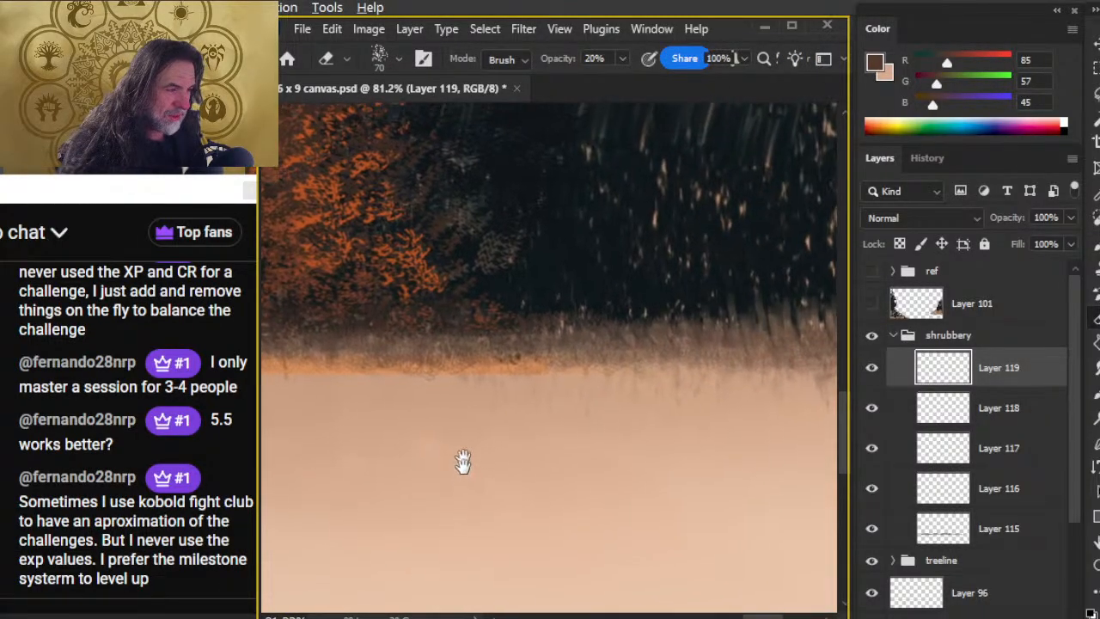
{"action": "key", "text": "b"}
{"action": "key", "text": "e"}
{"action": "key", "text": "b"}
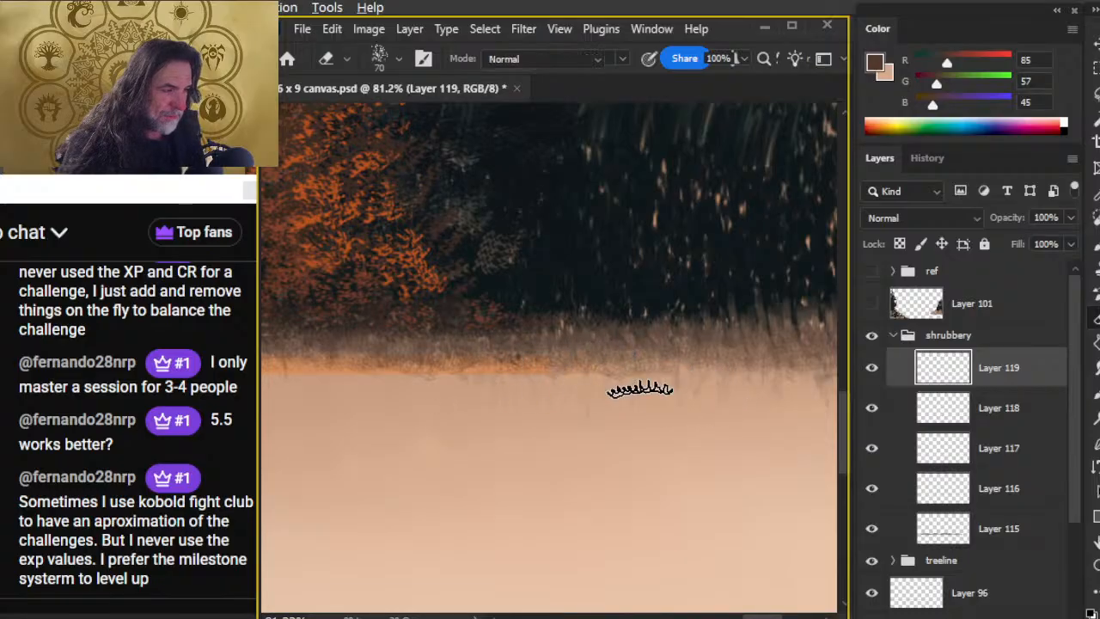
{"action": "key", "text": "e"}
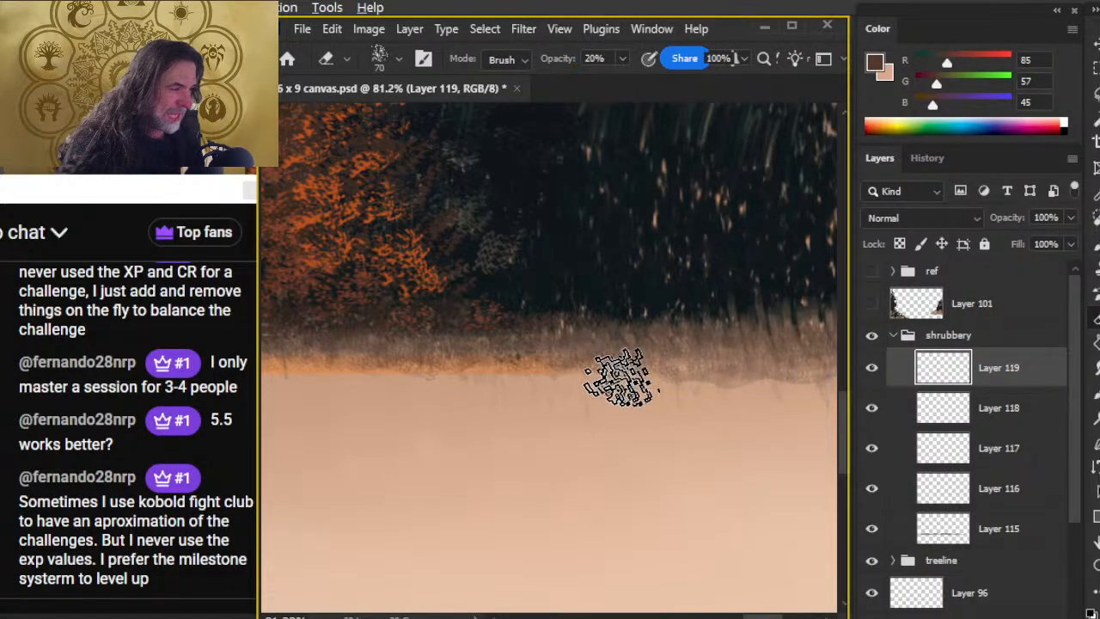
Finish the grass's lower edge up to the canvas's right border with 30% brown strokes and 20% erasing
{"action": "left_click_drag", "start_coordinate": [638, 424], "coordinate": [545, 404]}
{"action": "key", "text": "b"}
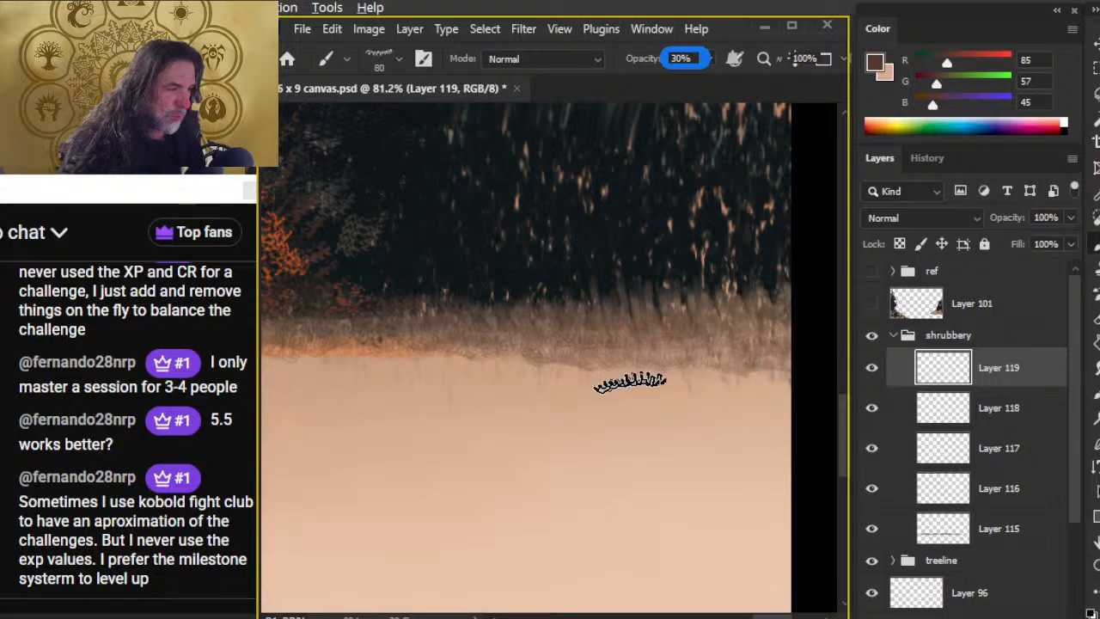
{"action": "key", "text": "e"}
{"action": "key", "text": "b"}
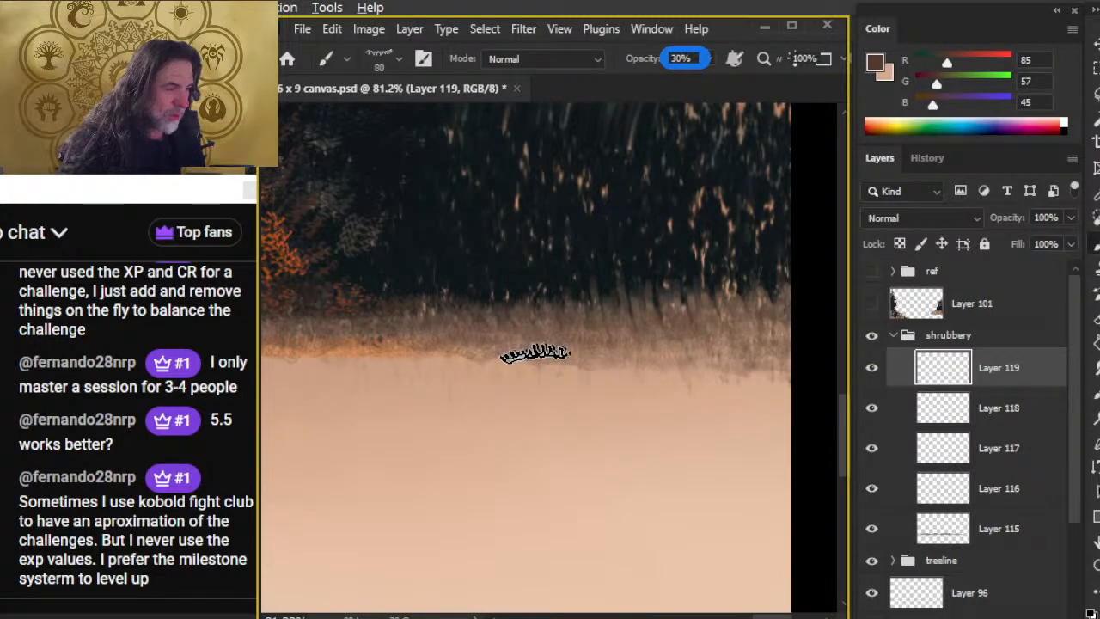
{"action": "key", "text": "e"}
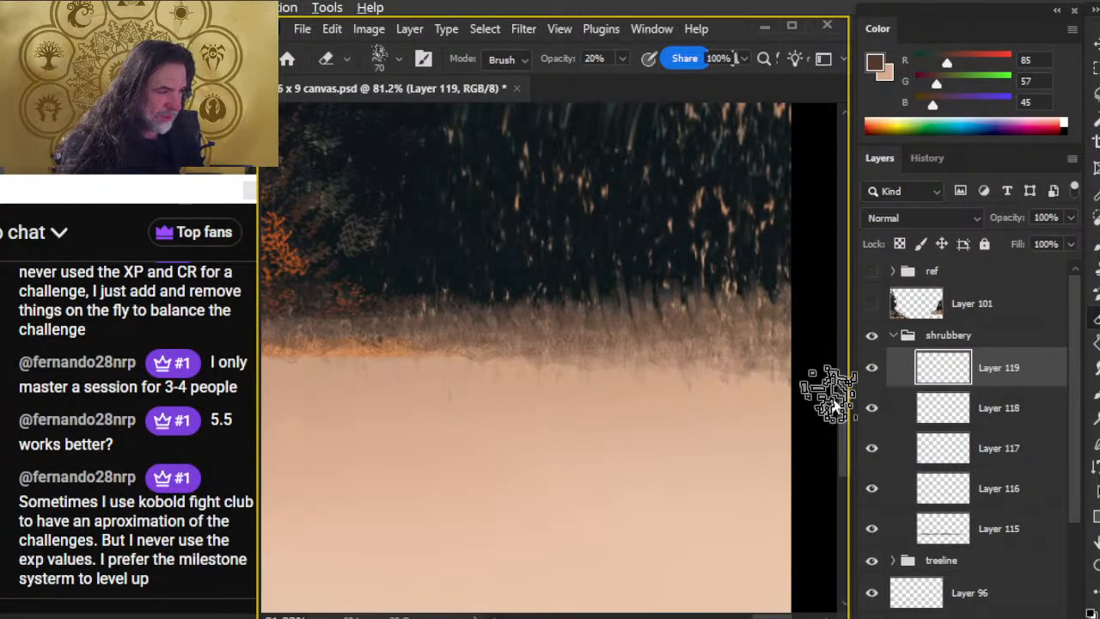
Review the whole painting and collapse the shrubbery group
{"action": "key", "text": "z"}
{"action": "left_click_drag", "start_coordinate": [651, 454], "coordinate": [515, 482]}
{"action": "left_click_drag", "start_coordinate": [440, 488], "coordinate": [662, 423]}
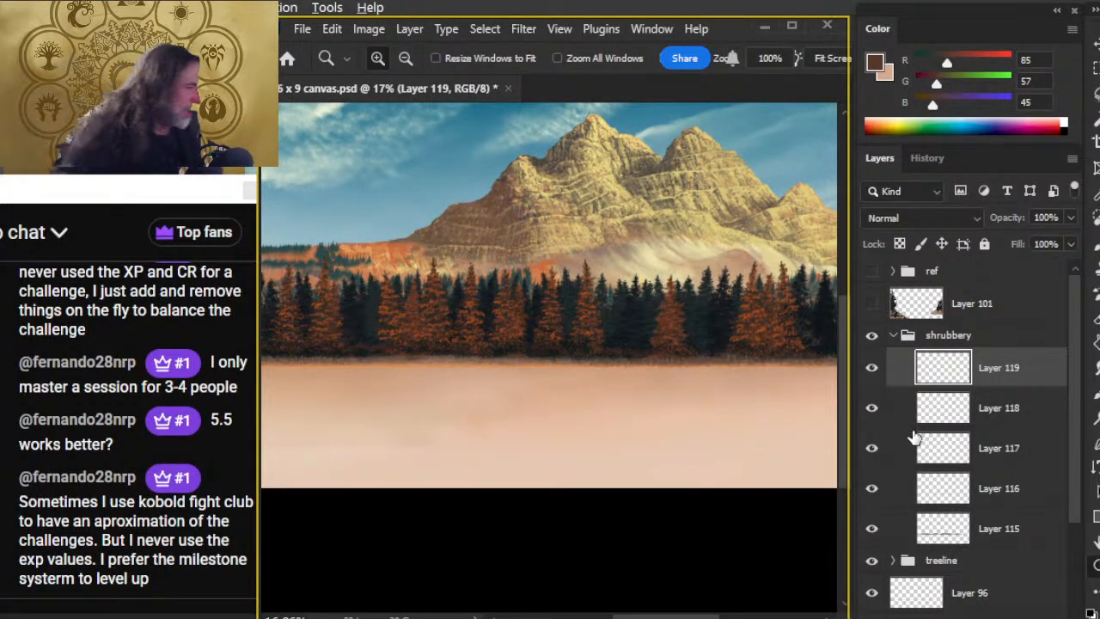
{"action": "left_click", "coordinate": [896, 333]}
{"action": "left_click", "coordinate": [892, 335]}
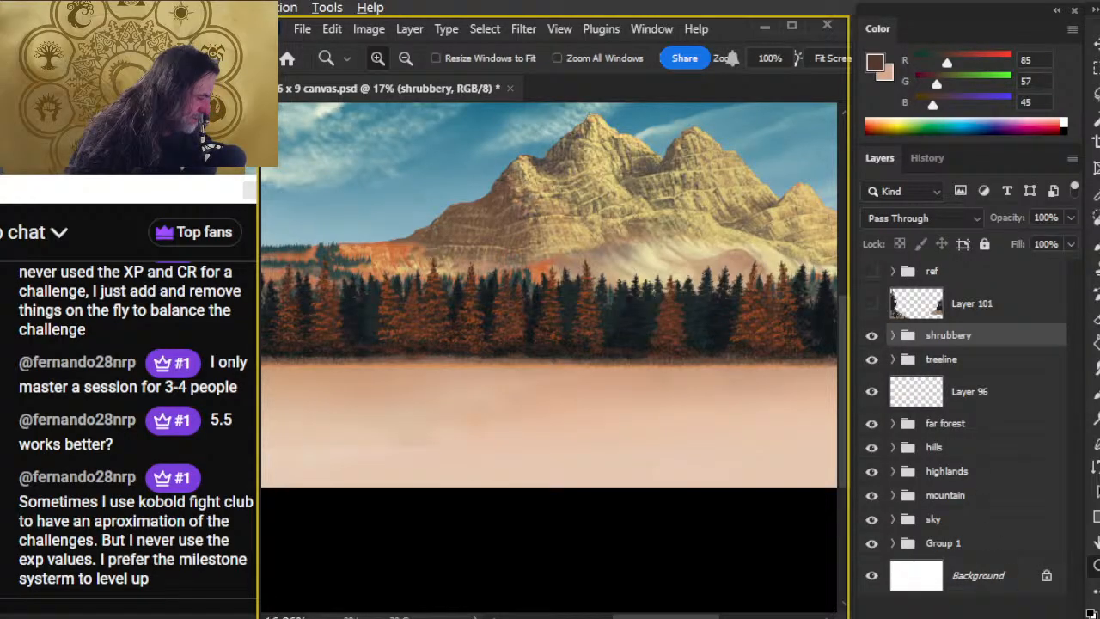
Add a new layer above the shrubbery group and place it in a group named "reflection"
{"action": "key", "text": "ctrl+shift+alt+n"}
{"action": "key", "text": "ctrl+g"}
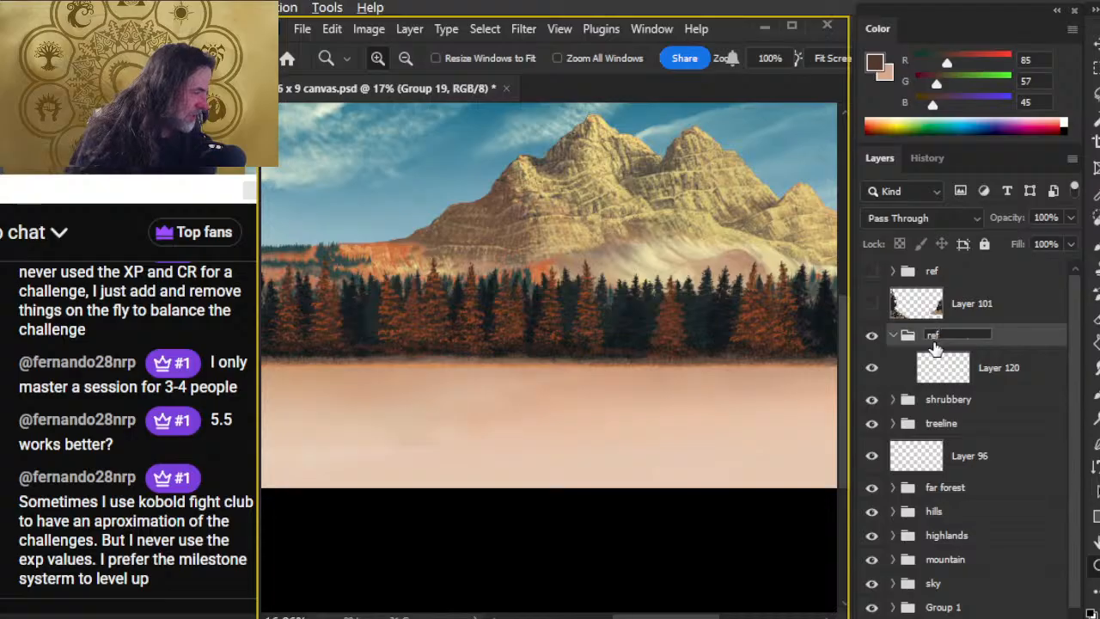
{"action": "key", "text": "Return"}
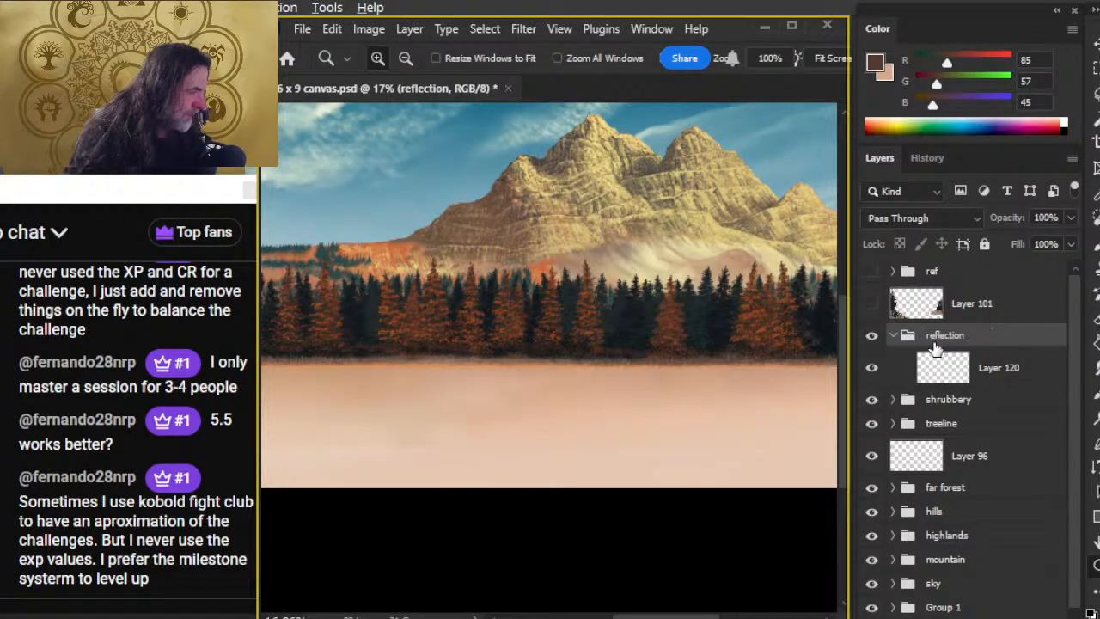
Hide the shrubbery and treeline groups and delete Layer 96, which holds the orange shoreline strip
{"action": "left_click", "coordinate": [873, 401]}
{"action": "left_click", "coordinate": [872, 423]}
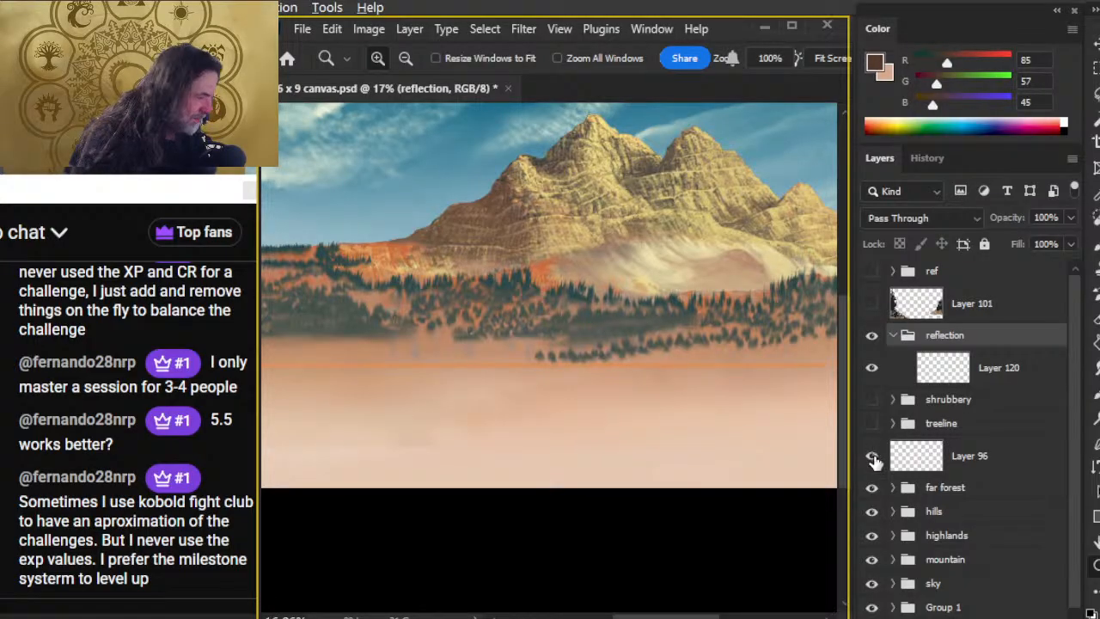
{"action": "left_click", "coordinate": [954, 460]}
{"action": "key", "text": "Delete"}
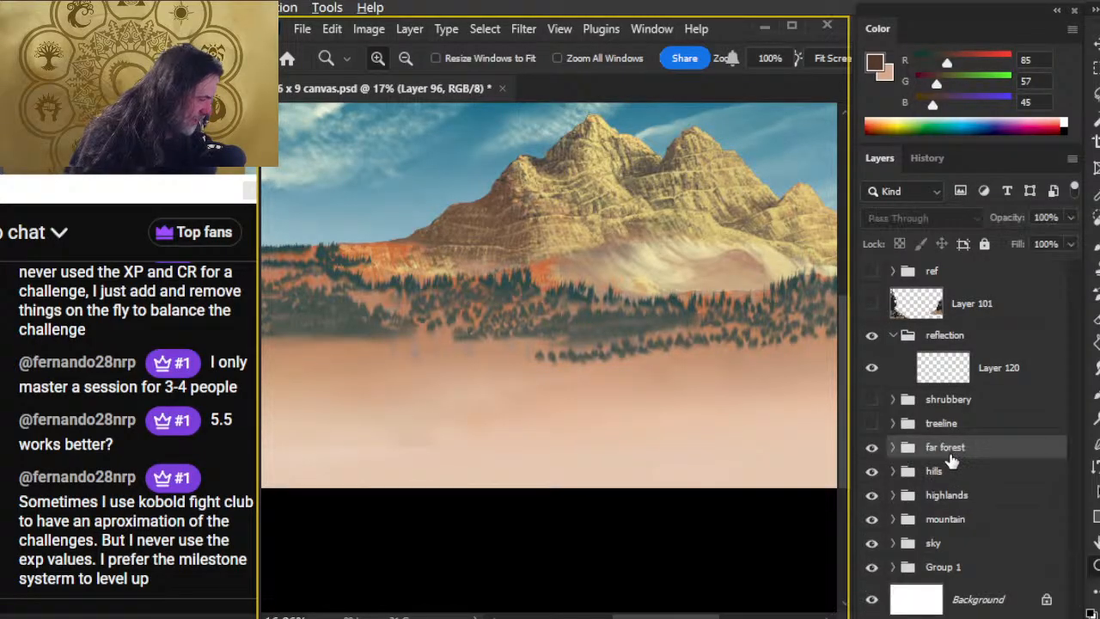
Hide the far forest group and check the hills group by toggling its visibility, leaving the hills shown
{"action": "left_click", "coordinate": [872, 447]}
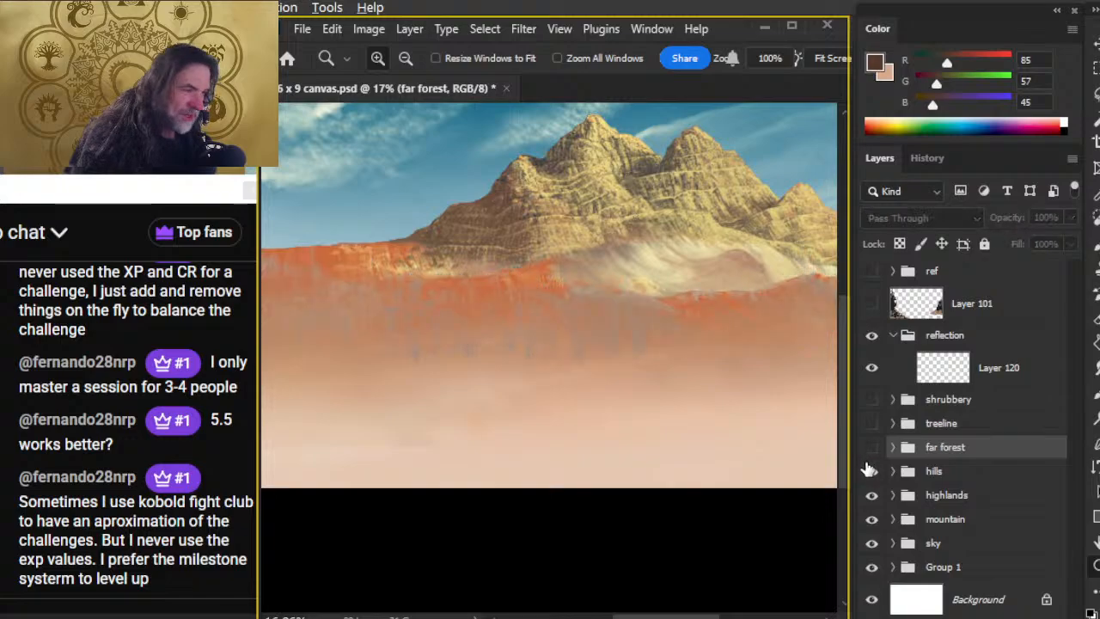
{"action": "left_click", "coordinate": [872, 473]}
{"action": "left_click", "coordinate": [872, 473]}
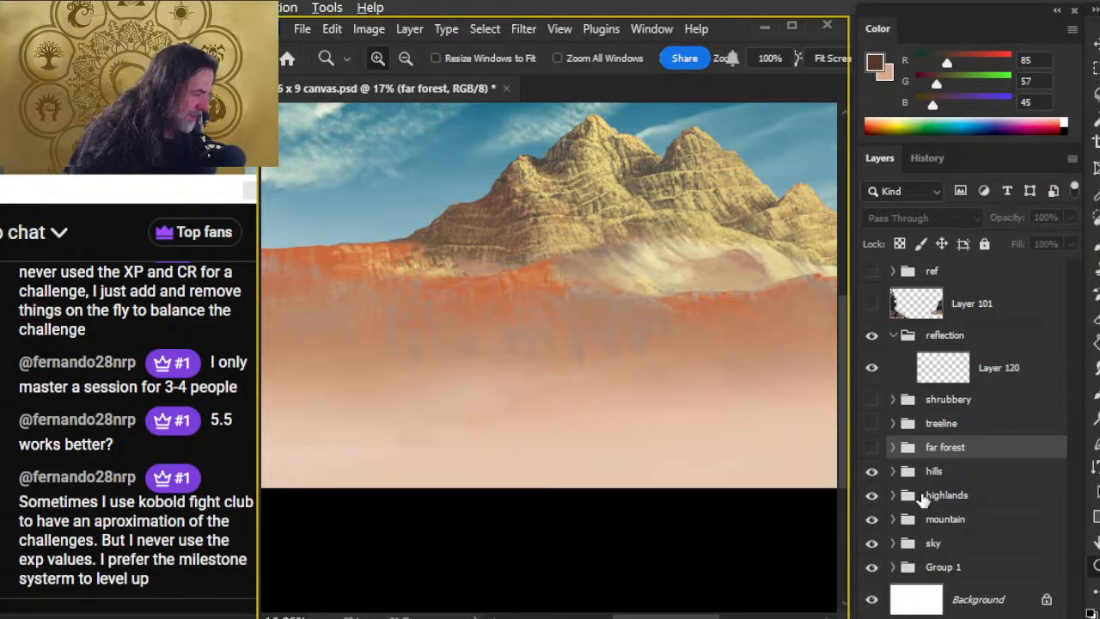
Lasso the sky, mountain and hills across the full canvas width, ending in a curve near the canvas's lower edge
{"action": "mouse_move", "coordinate": [751, 396]}
{"action": "left_mouse_down"}
{"action": "mouse_move", "coordinate": [670, 398]}
{"action": "mouse_move", "coordinate": [594, 332]}
{"action": "left_mouse_up"}
{"action": "key", "text": "l"}
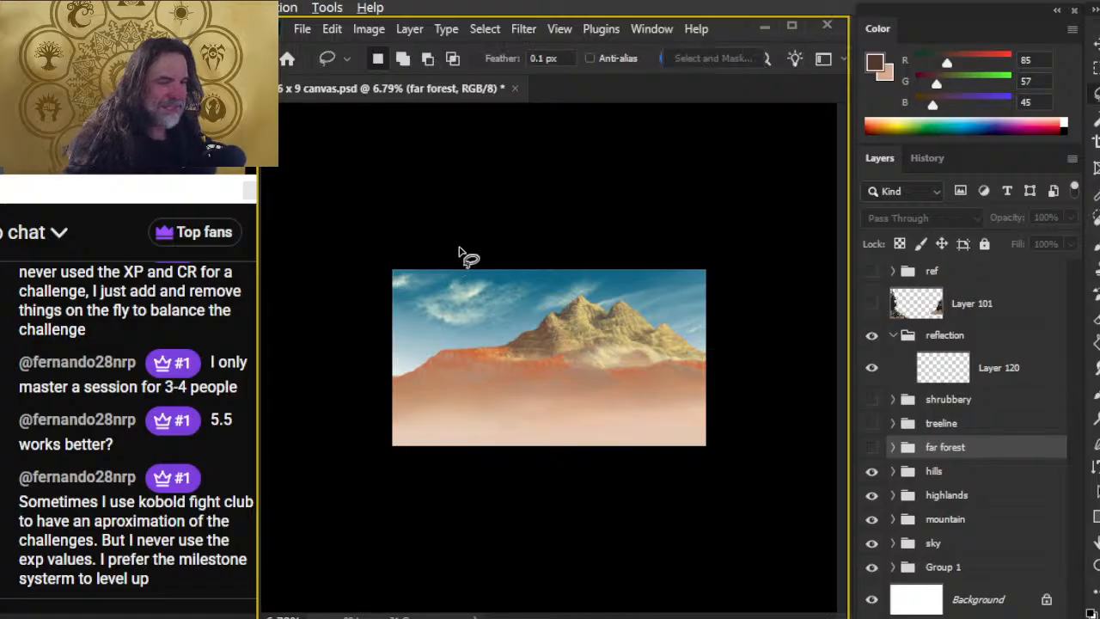
{"action": "mouse_move", "coordinate": [821, 344]}
{"action": "left_mouse_down"}
{"action": "mouse_move", "coordinate": [539, 451]}
{"action": "mouse_move", "coordinate": [835, 422]}
{"action": "left_mouse_up"}
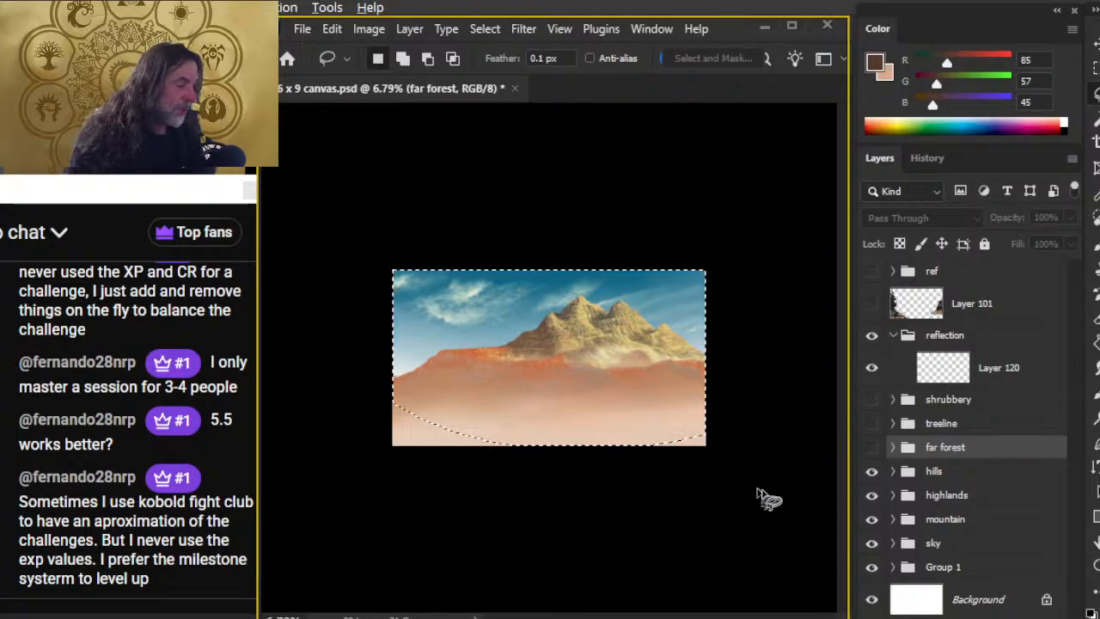
Show the far forest, treeline and shrubbery groups and Layer 101 again
{"action": "left_click", "coordinate": [872, 447]}
{"action": "left_click", "coordinate": [872, 423]}
{"action": "left_click", "coordinate": [872, 399]}
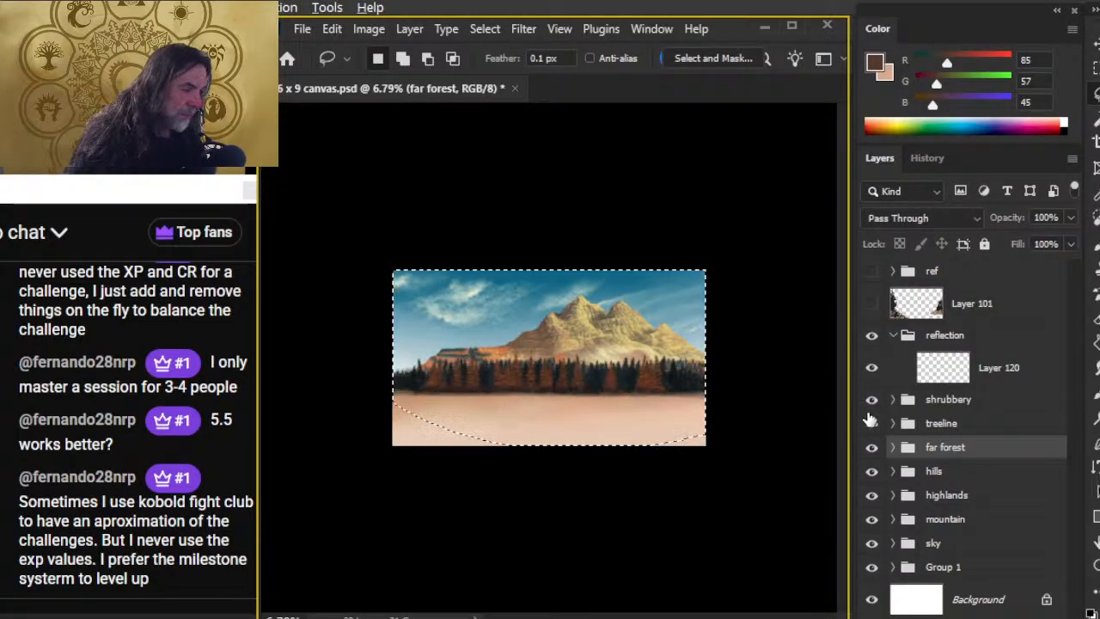
{"action": "left_click", "coordinate": [871, 335]}
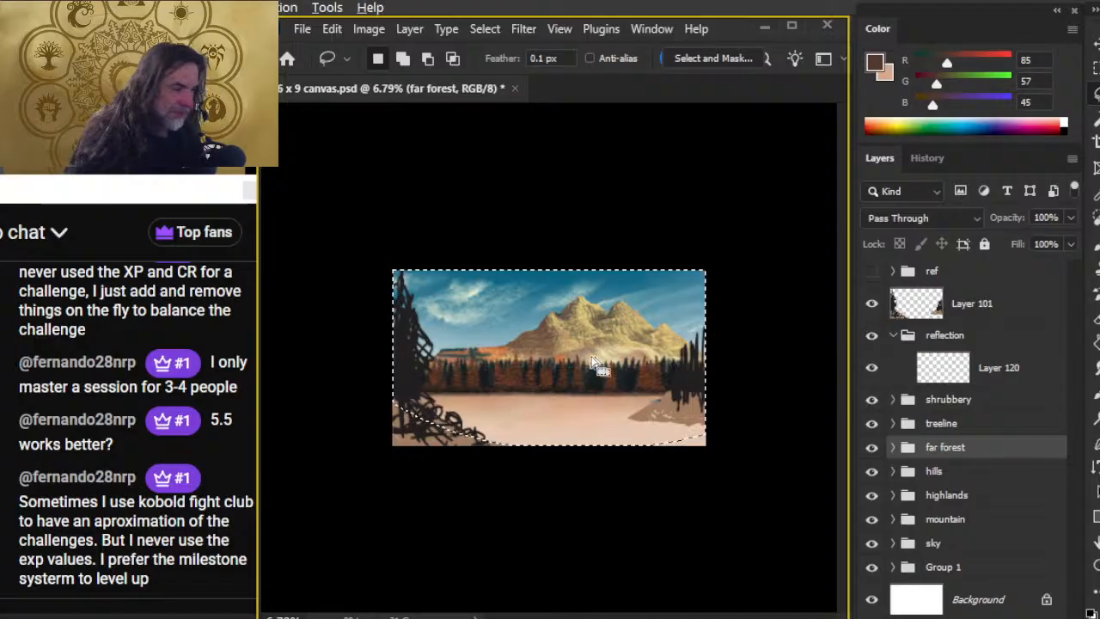
Paste the merged copy of the lassoed landscape as a new layer above the far forest group and flip it vertically
{"action": "key", "text": "ctrl+shift+c"}
{"action": "key", "text": "ctrl+v"}
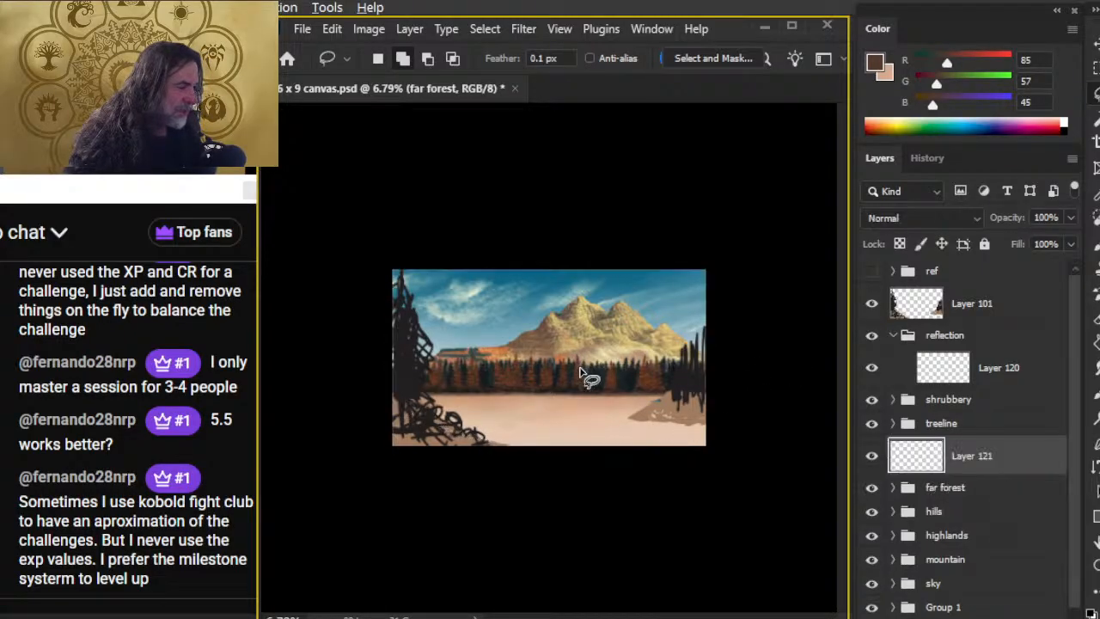
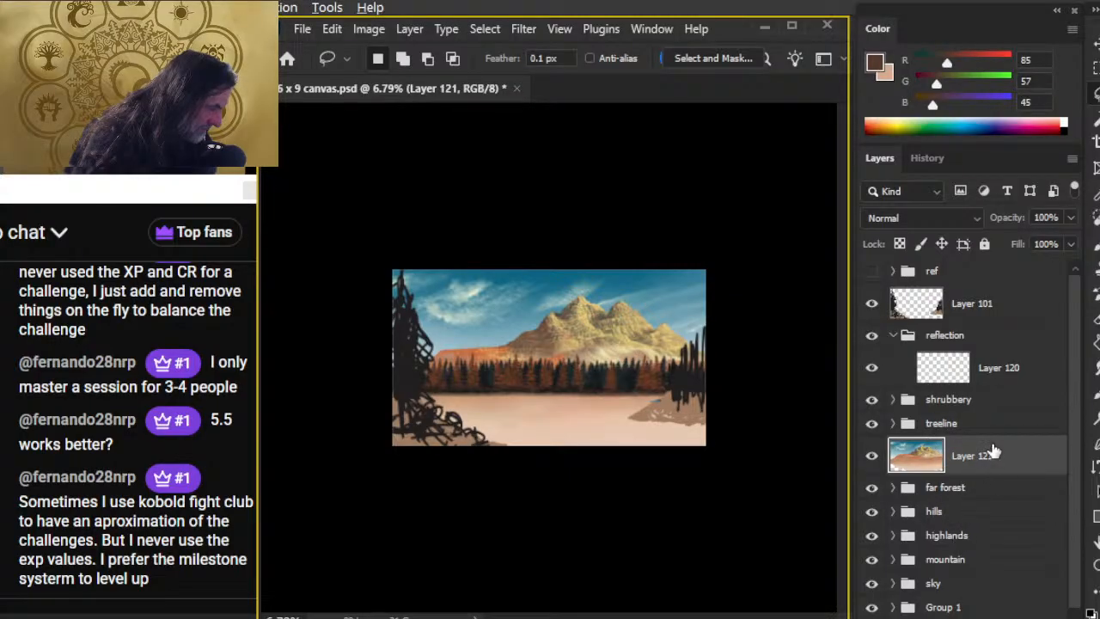
{"action": "right_click", "coordinate": [640, 314]}
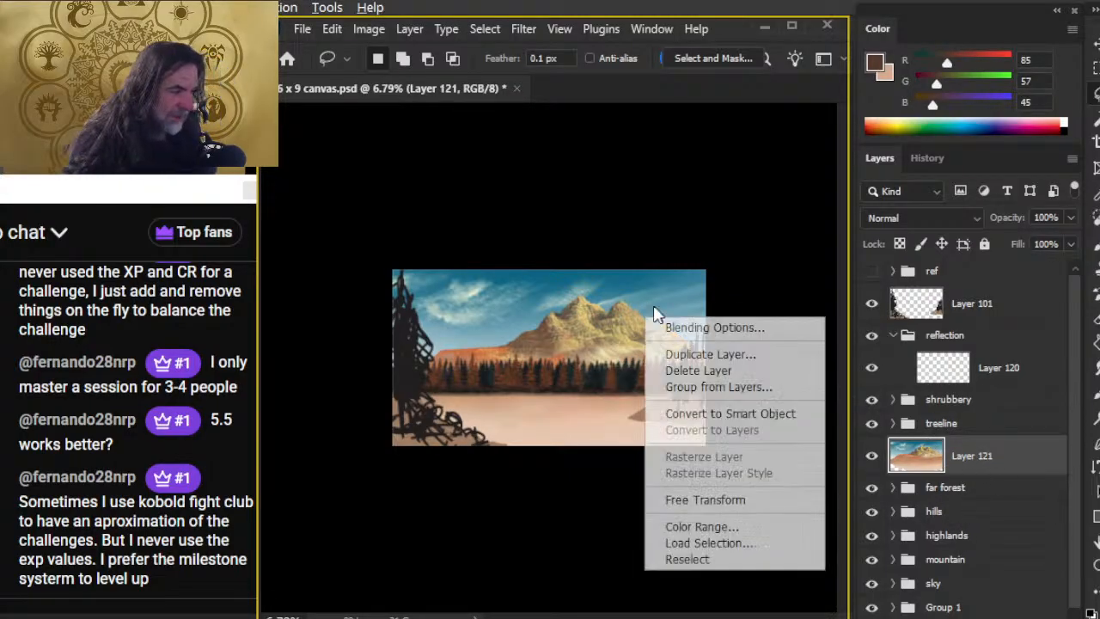
{"action": "left_click", "coordinate": [761, 505]}
{"action": "right_click", "coordinate": [585, 319]}
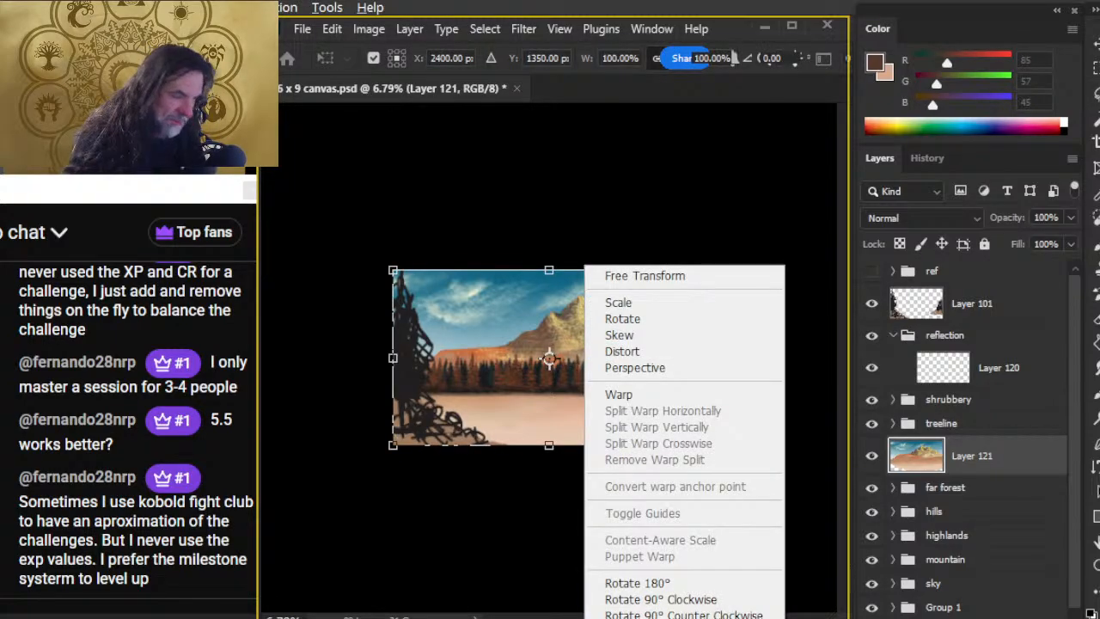
{"action": "left_click", "coordinate": [654, 615]}
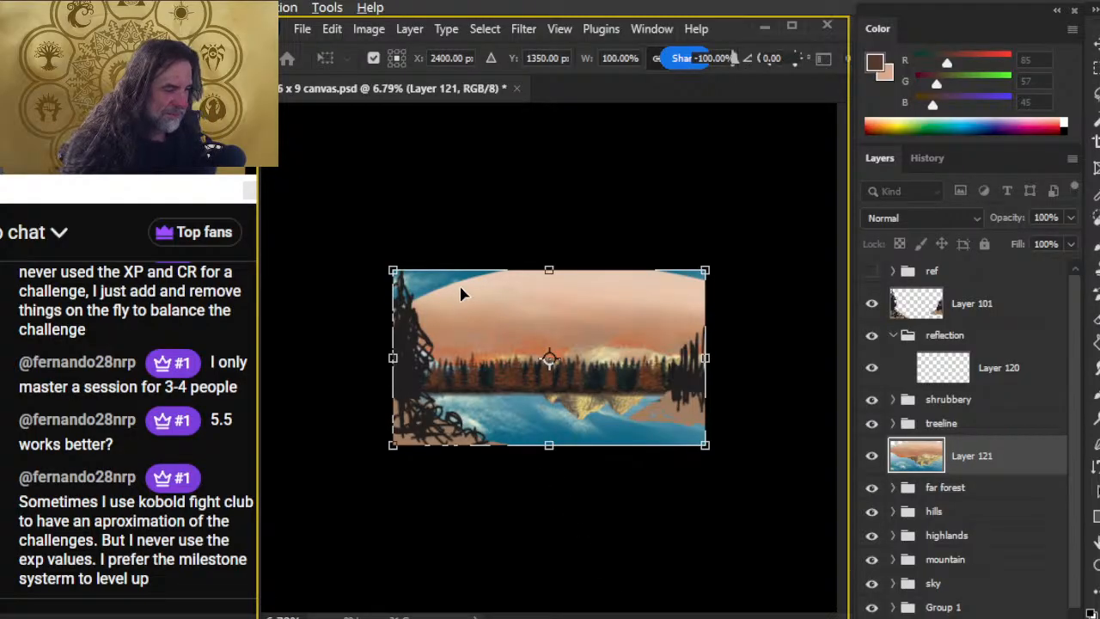
{"action": "key", "text": "Return"}
Shift the flipped landscape over the lake, then lasso and delete its upper half covering the real sky and mountain
{"action": "key", "text": "v"}
{"action": "left_click_drag", "start_coordinate": [584, 376], "coordinate": [624, 350]}
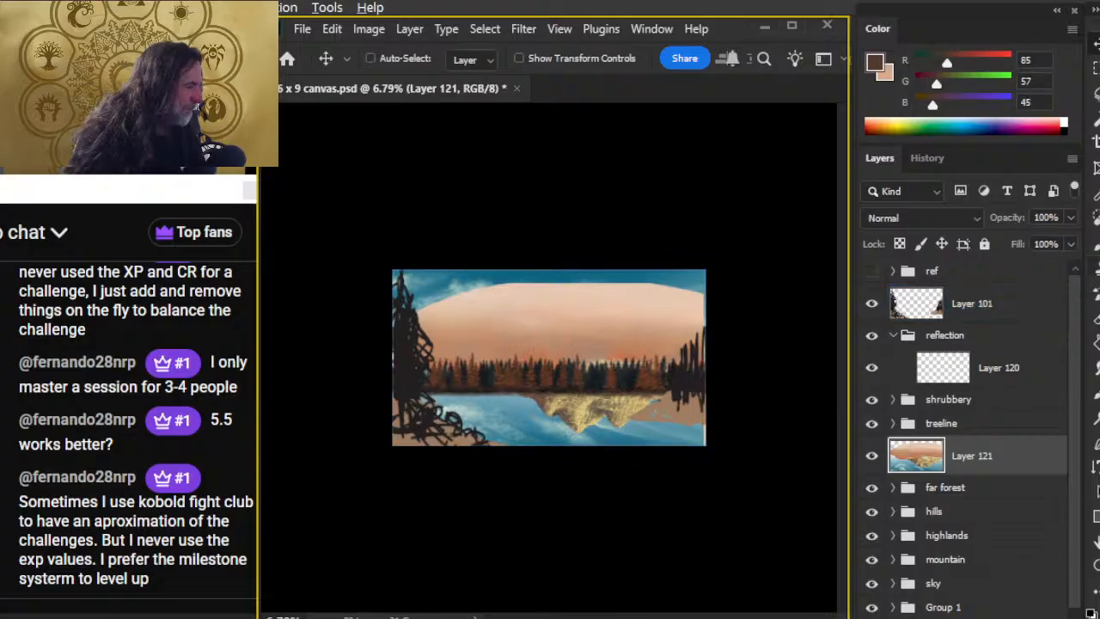
{"action": "key", "text": "l"}
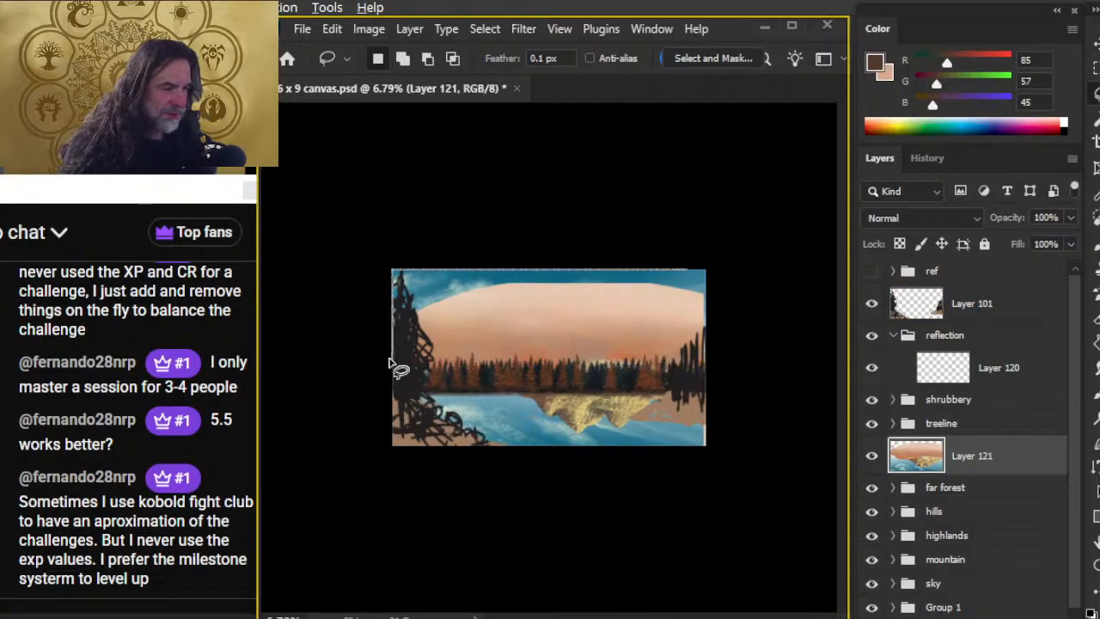
{"action": "left_click_drag", "start_coordinate": [808, 309], "coordinate": [417, 238]}
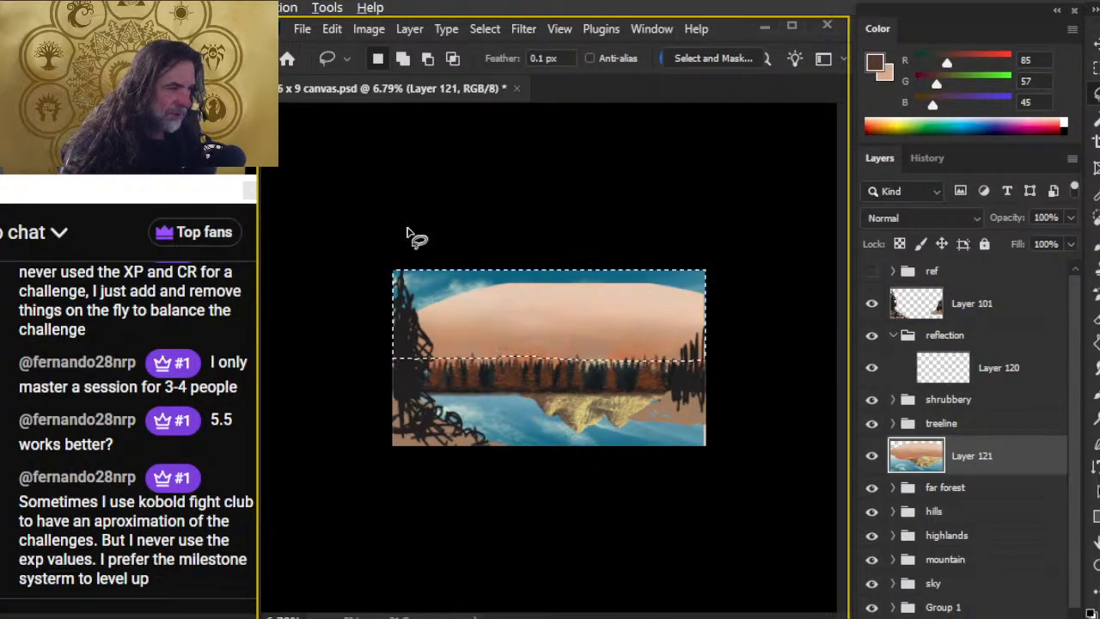
{"action": "key", "text": "Delete"}
{"action": "key", "text": "ctrl+d"}
{"action": "key", "text": "z"}
{"action": "left_click", "coordinate": [616, 397]}
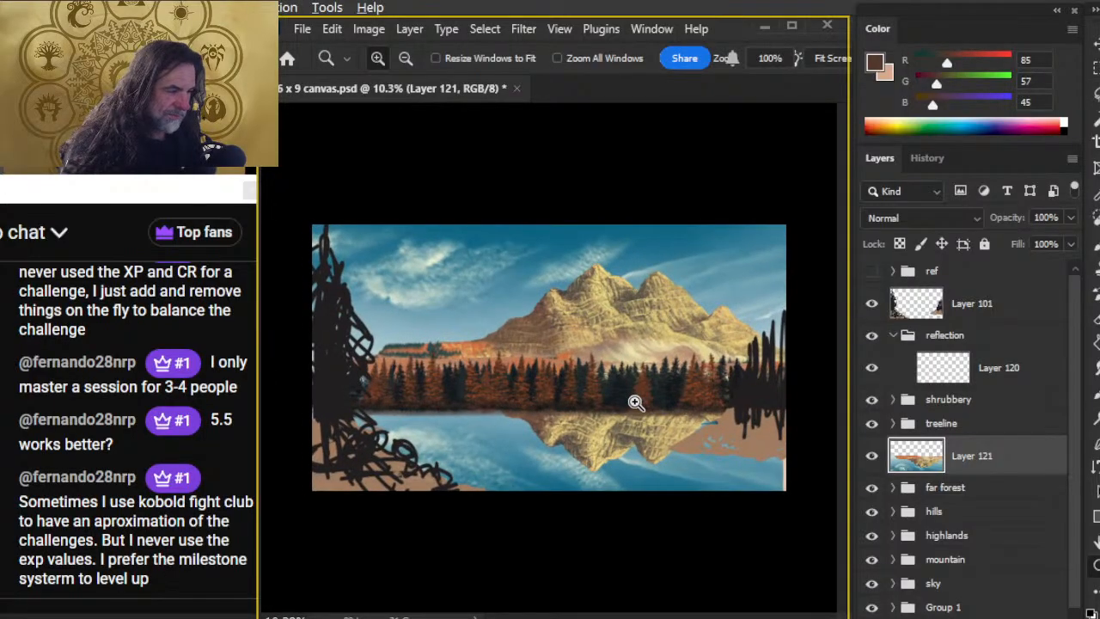
Lower the reflection slightly and check its shoreline edge by hiding the treeline and shrubbery groups, leaving both shown again
{"action": "key", "text": "v"}
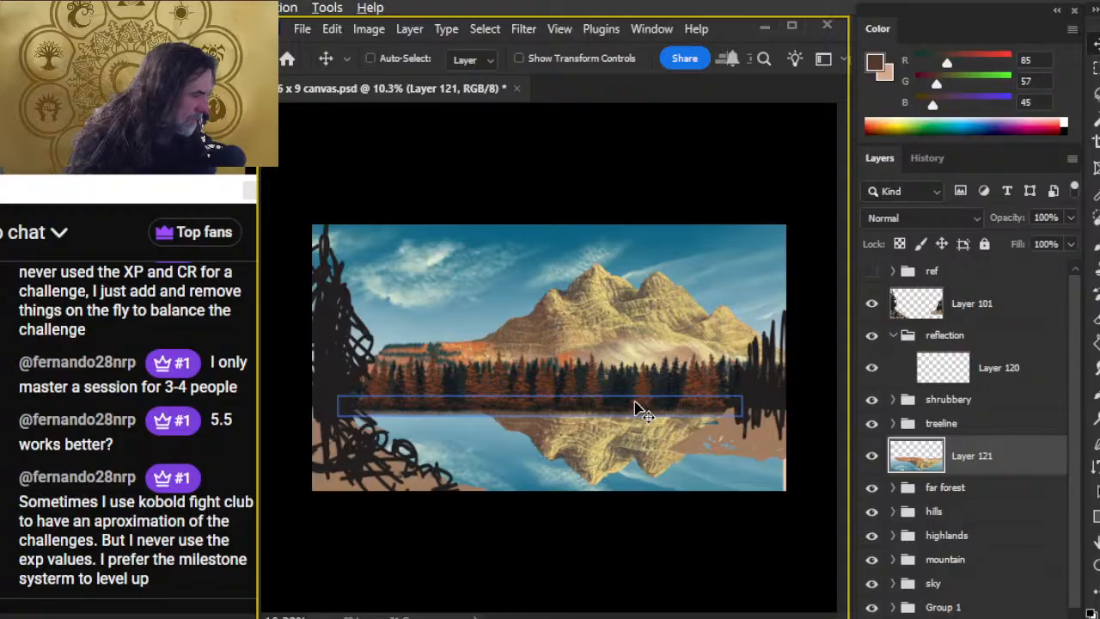
{"action": "left_click_drag", "start_coordinate": [871, 423], "coordinate": [872, 399]}
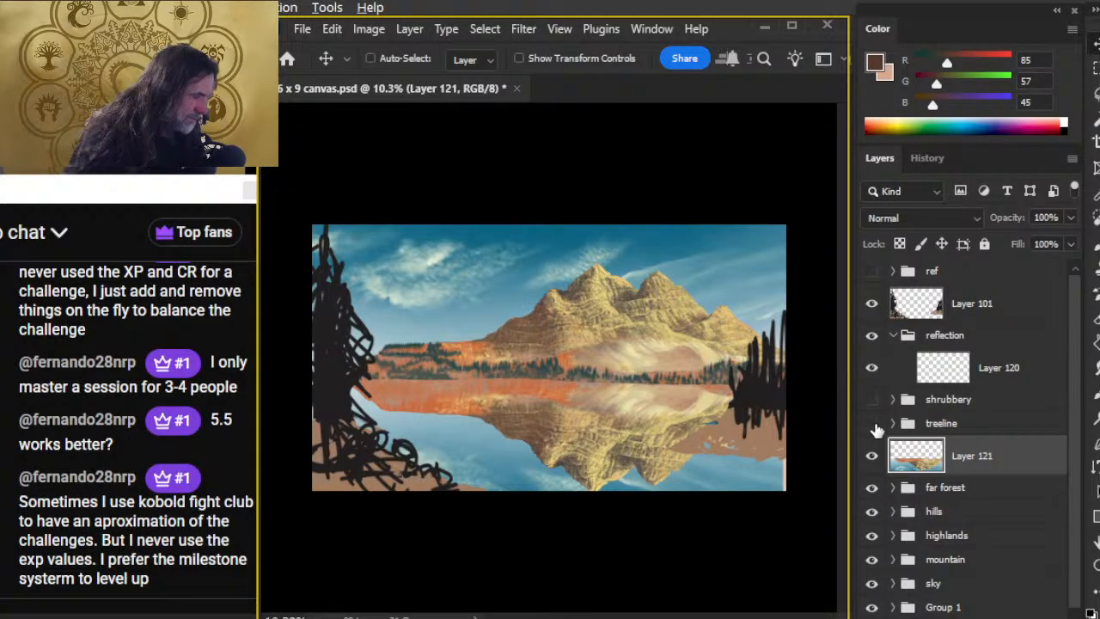
{"action": "left_click", "coordinate": [872, 423]}
{"action": "left_click", "coordinate": [871, 399]}
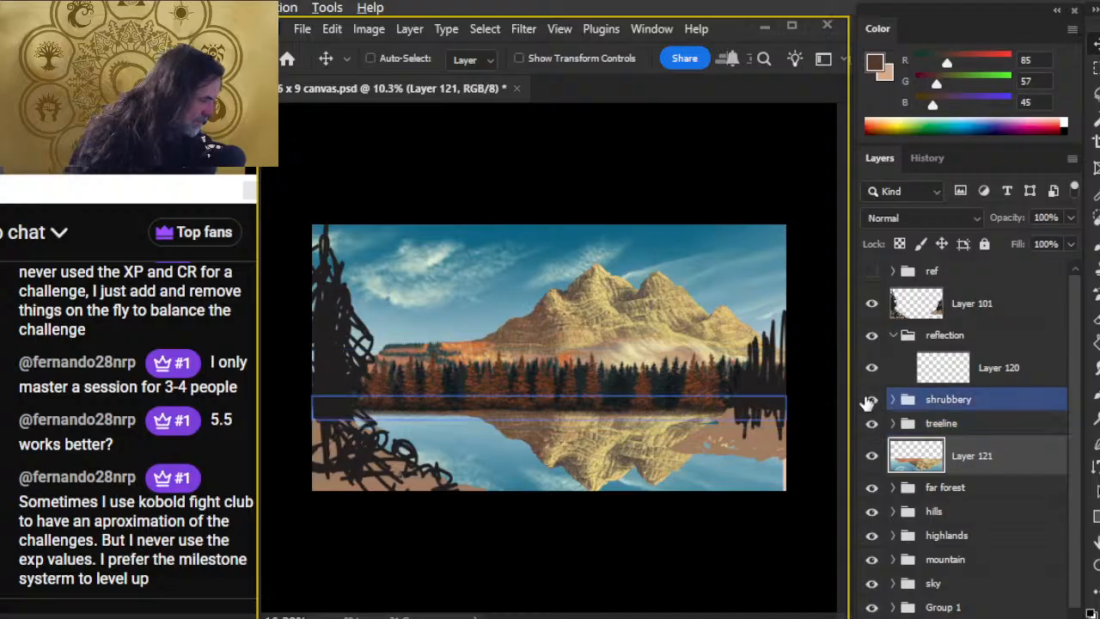
Lasso the area from the sky down to the shoreline across the full canvas width to trim Layer 121
{"action": "key", "text": "l"}
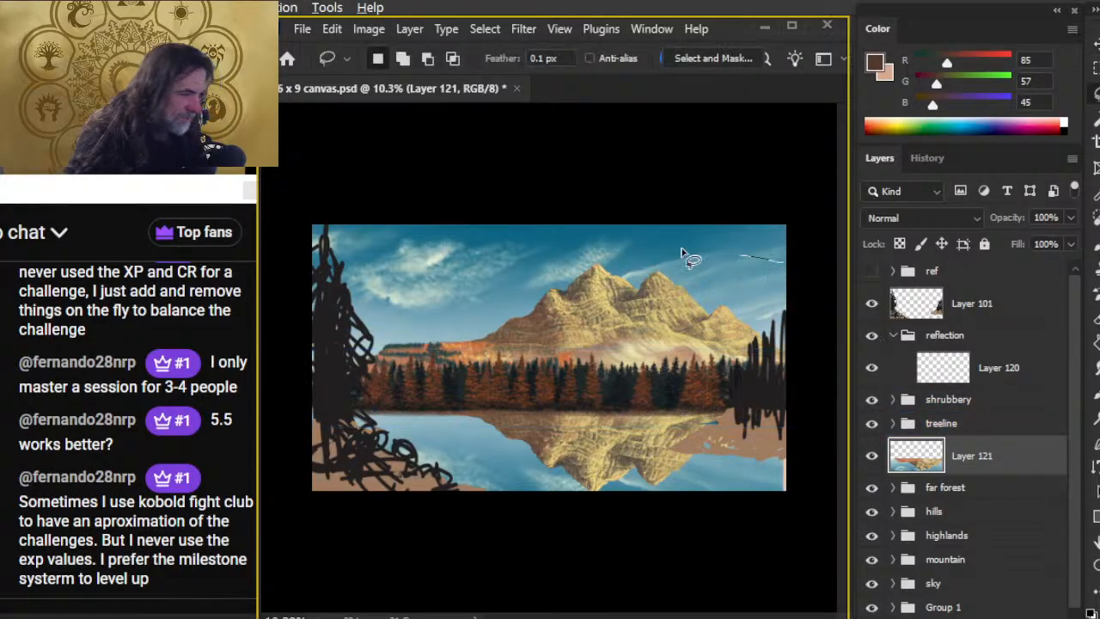
{"action": "left_click_drag", "start_coordinate": [784, 262], "coordinate": [266, 309]}
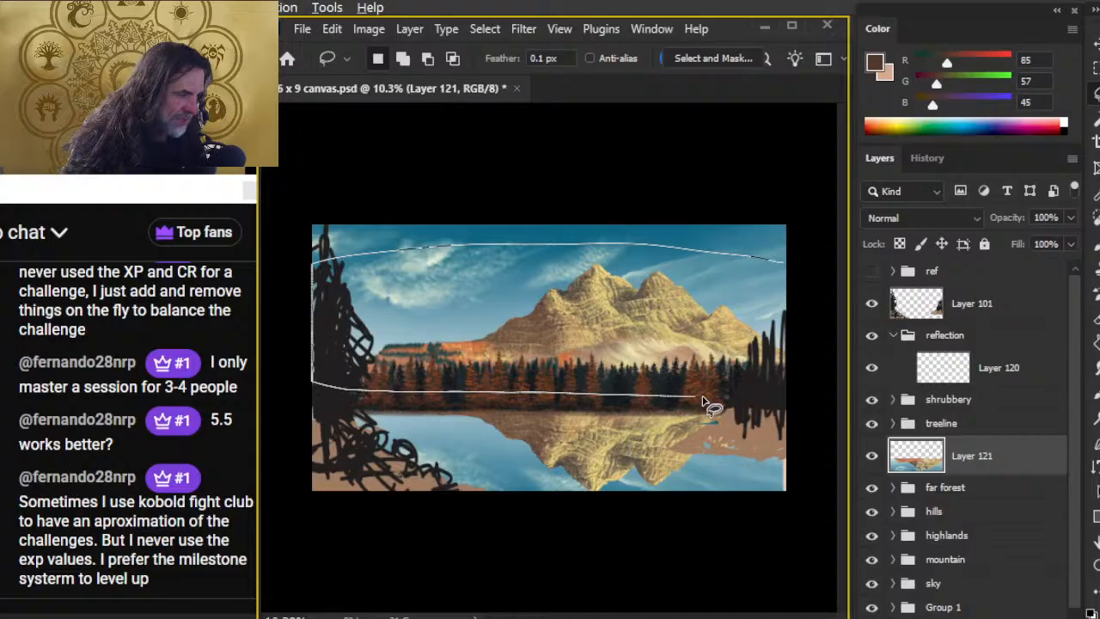
{"action": "mouse_move", "coordinate": [777, 398]}
{"action": "left_mouse_down"}
{"action": "mouse_move", "coordinate": [846, 338]}
{"action": "mouse_move", "coordinate": [700, 204]}
{"action": "left_mouse_up"}
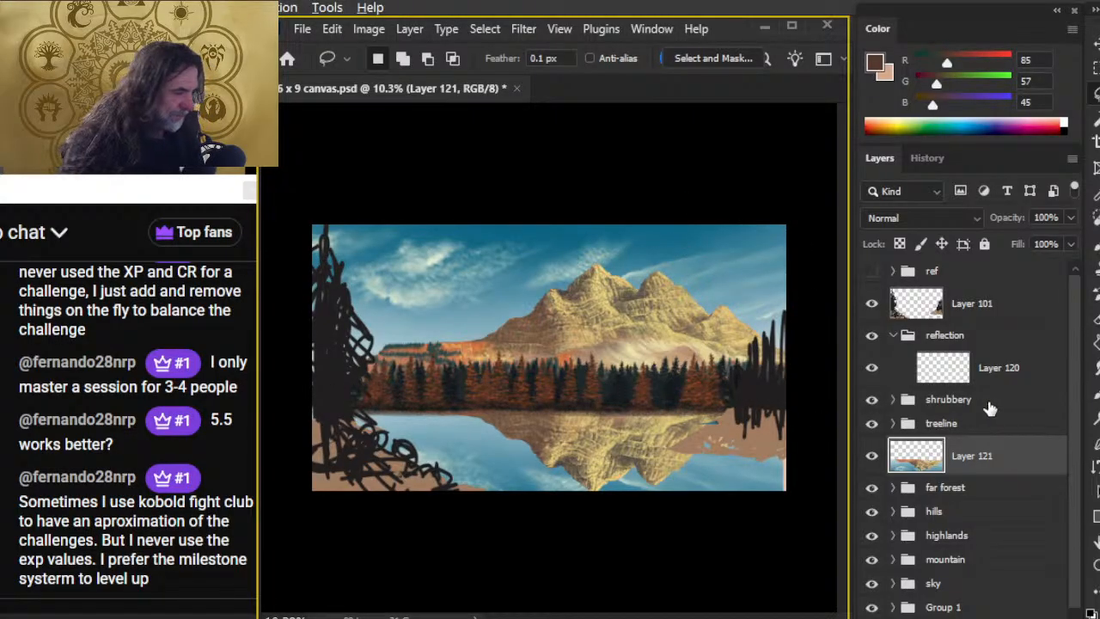
Hide Layer 121 and select the far forest group
{"action": "left_click", "coordinate": [1071, 244]}
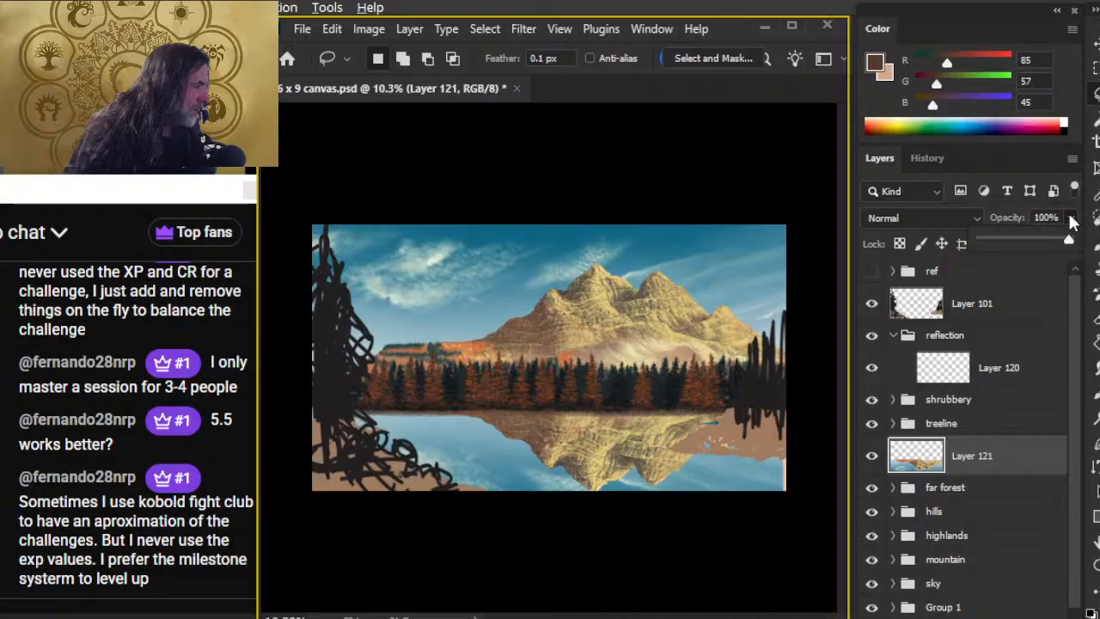
{"action": "left_click", "coordinate": [870, 456]}
{"action": "left_click", "coordinate": [976, 488]}
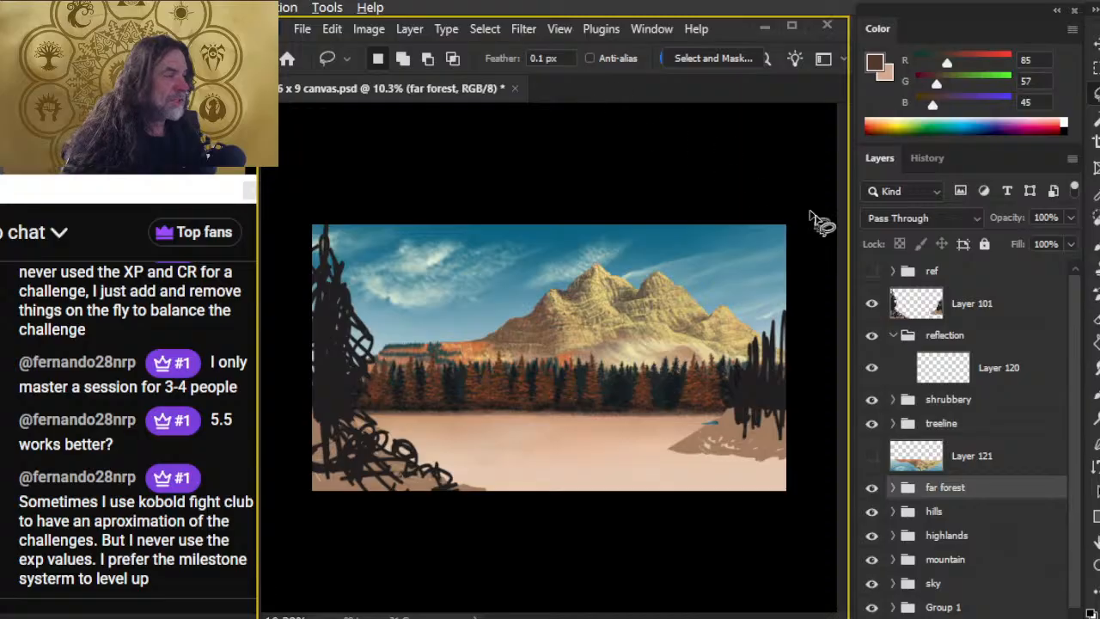
Show the ref group, sample the reference photo's water reflection and adjust the foreground color to RGB 64, 69, 114
{"action": "left_click", "coordinate": [873, 272]}
{"action": "key", "text": "z"}
{"action": "left_click_drag", "start_coordinate": [337, 316], "coordinate": [533, 364]}
{"action": "left_click_drag", "start_coordinate": [610, 265], "coordinate": [693, 283]}
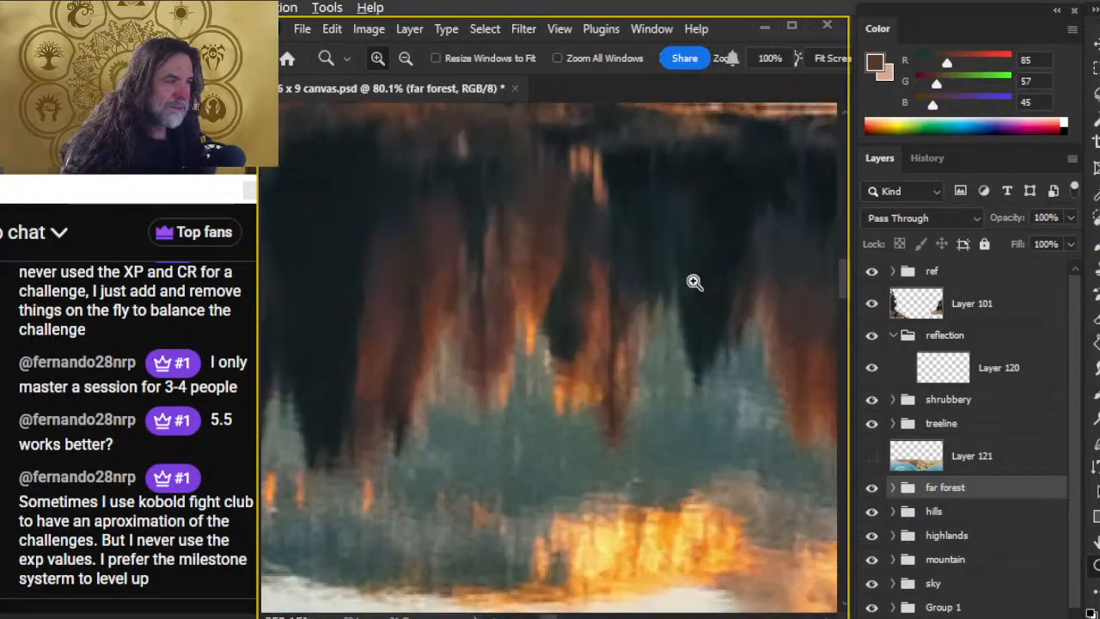
{"action": "key", "text": "b"}
{"action": "left_click", "coordinate": [442, 263], "text": "alt"}
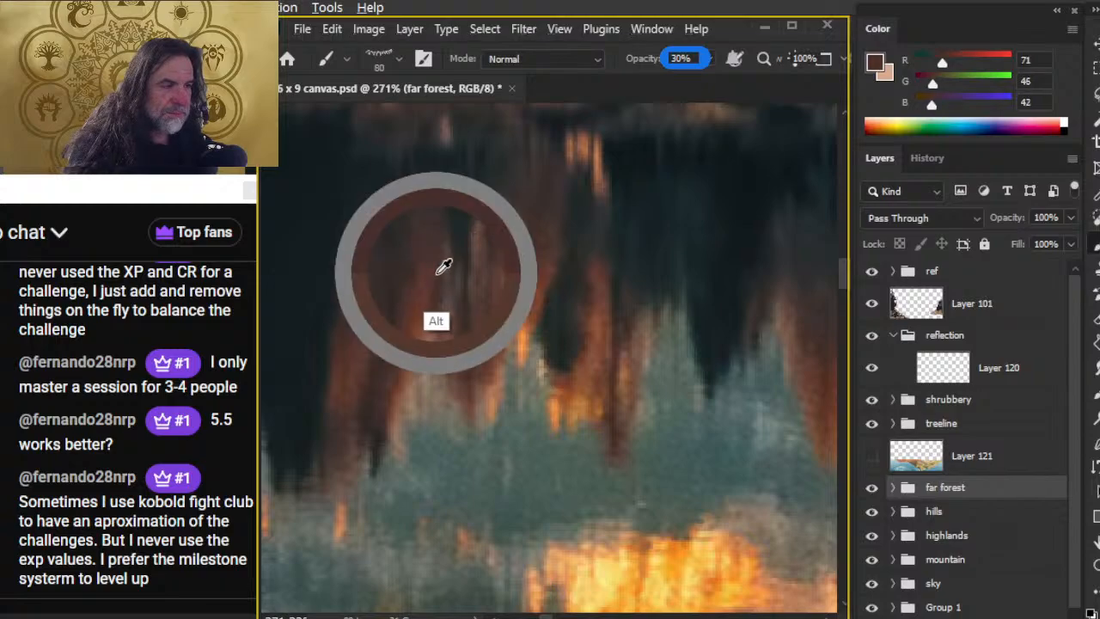
{"action": "left_click_drag", "start_coordinate": [438, 264], "coordinate": [747, 482]}
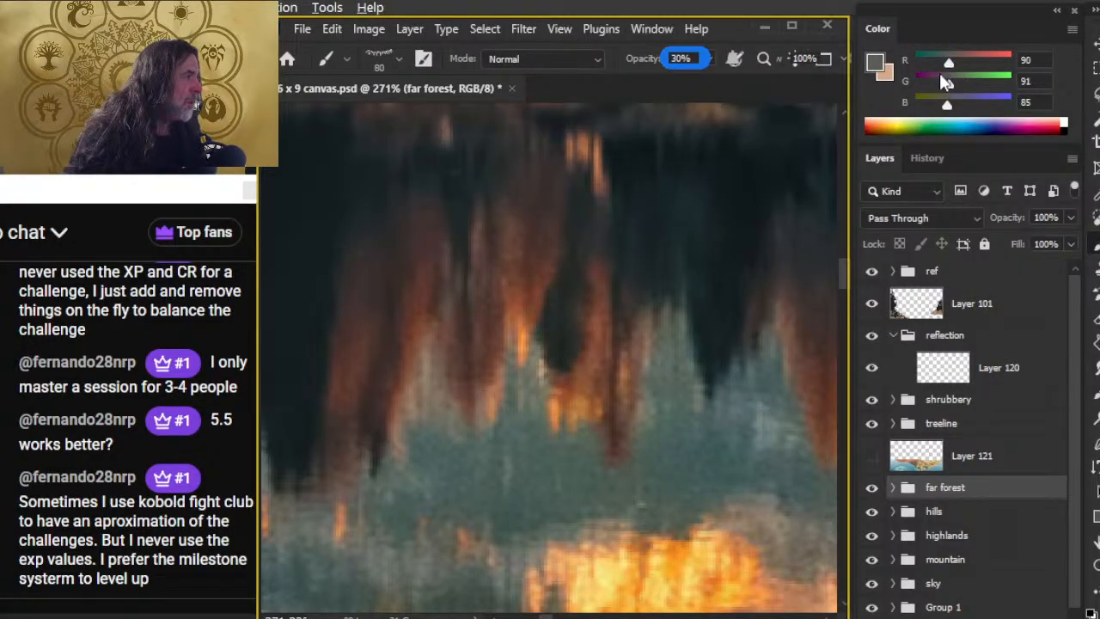
{"action": "left_click_drag", "start_coordinate": [949, 106], "coordinate": [940, 82]}
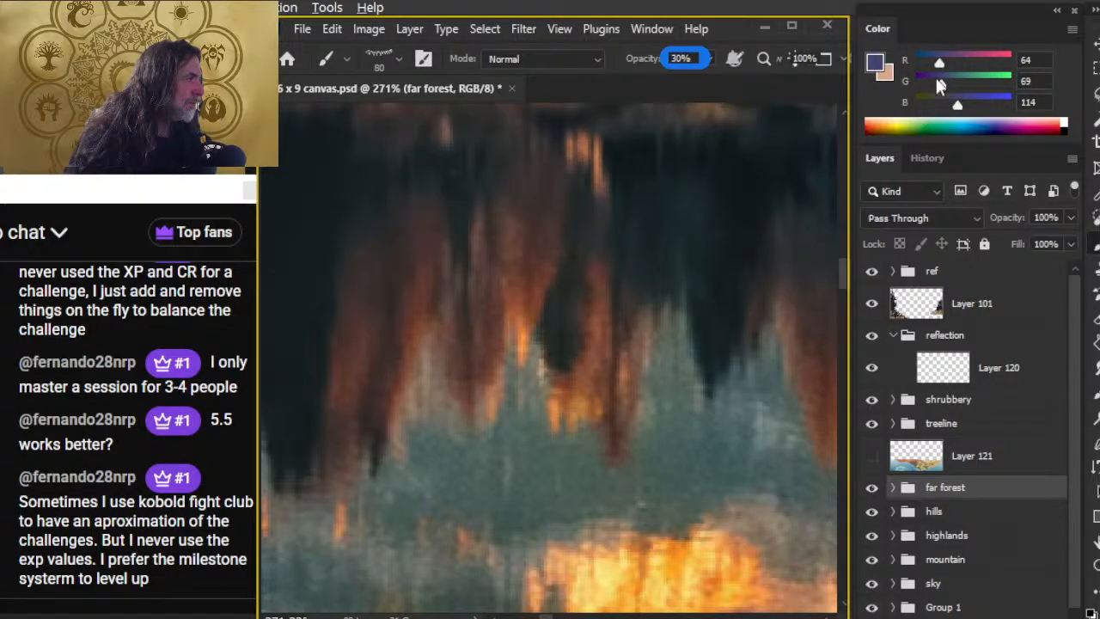
Hide the ref group and return to the full painting
{"action": "key", "text": "z"}
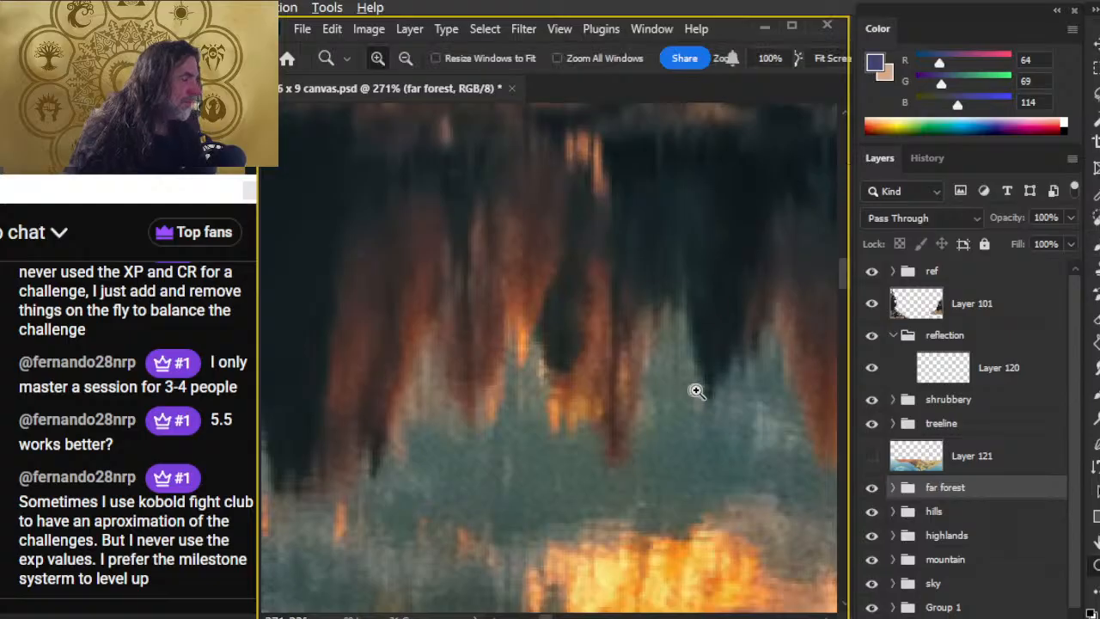
{"action": "left_click_drag", "start_coordinate": [722, 418], "coordinate": [582, 432]}
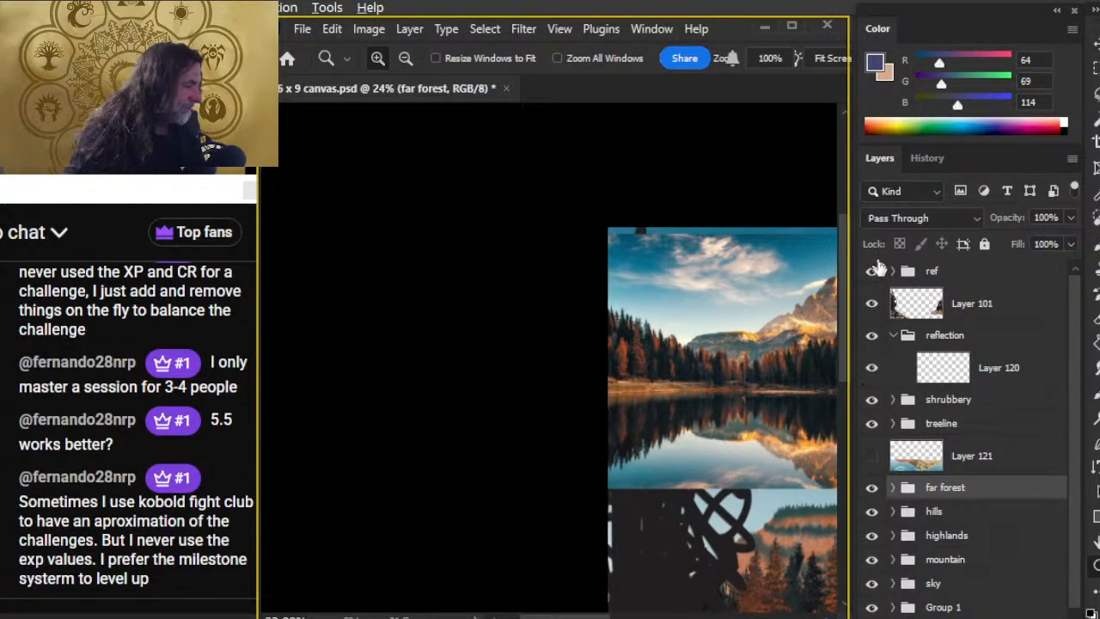
{"action": "left_click_drag", "start_coordinate": [747, 494], "coordinate": [420, 321]}
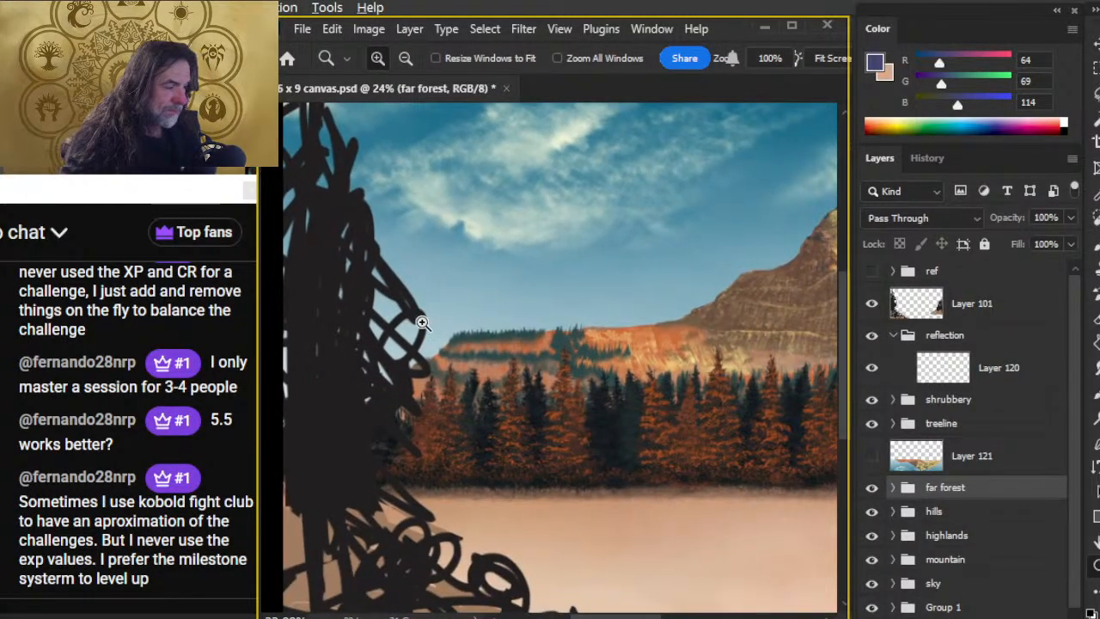
{"action": "left_click_drag", "start_coordinate": [671, 475], "coordinate": [600, 478]}
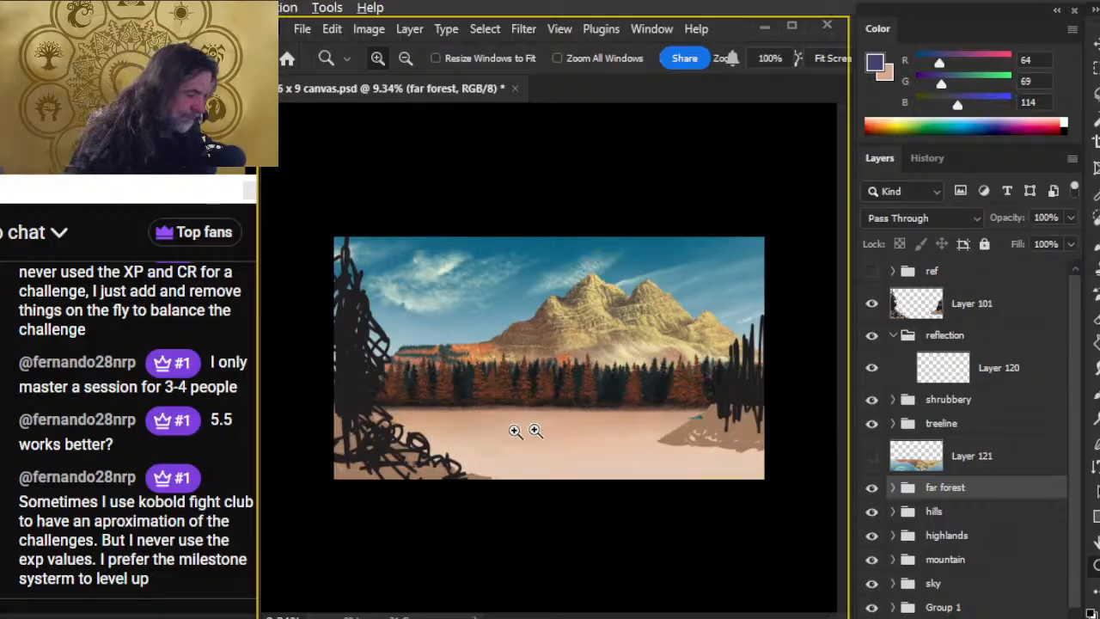
Move Layer 121 into the reflection group, discarding the spare new layer, and place the group between the treeline and far forest groups
{"action": "key", "text": "b"}
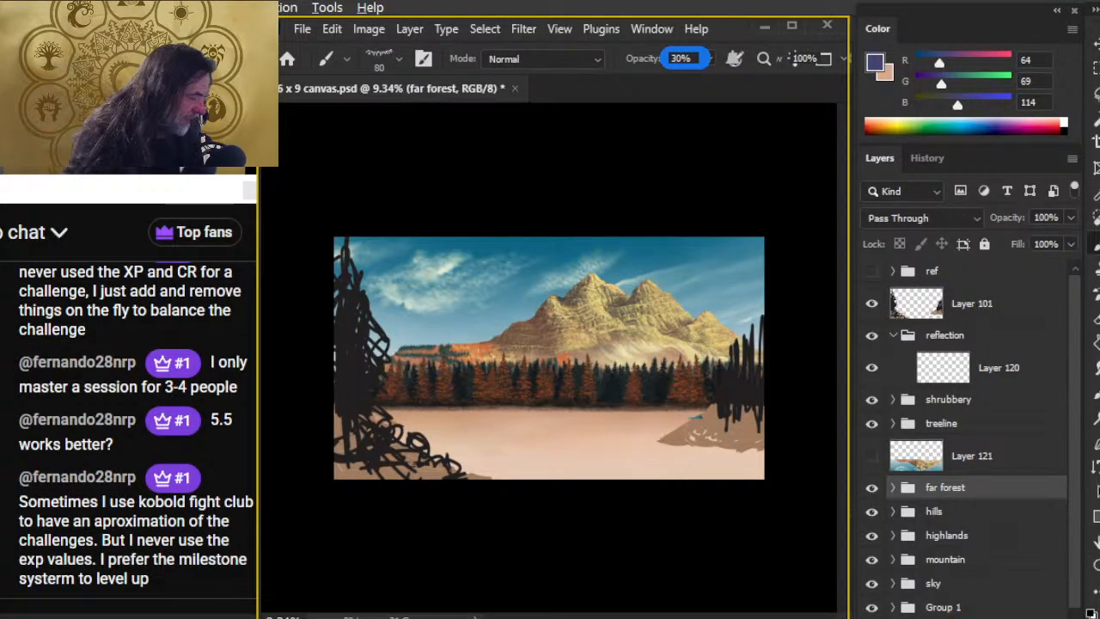
{"action": "key", "text": "ctrl+shift+alt+n"}
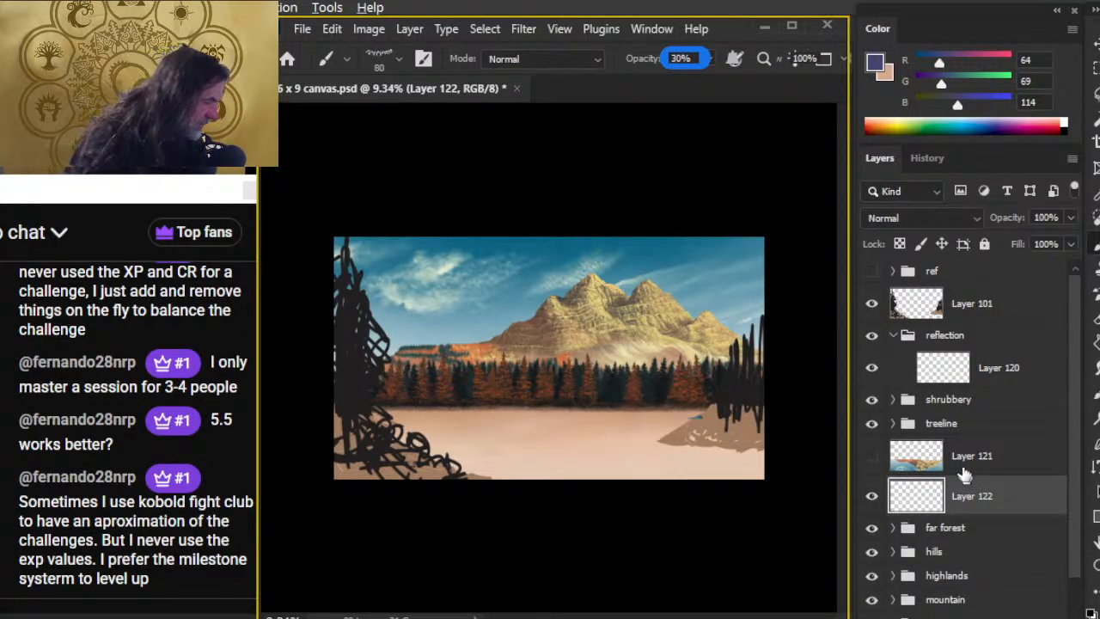
{"action": "left_click_drag", "start_coordinate": [967, 471], "coordinate": [967, 371]}
{"action": "left_click_drag", "start_coordinate": [972, 505], "coordinate": [968, 399]}
{"action": "key", "text": "Delete"}
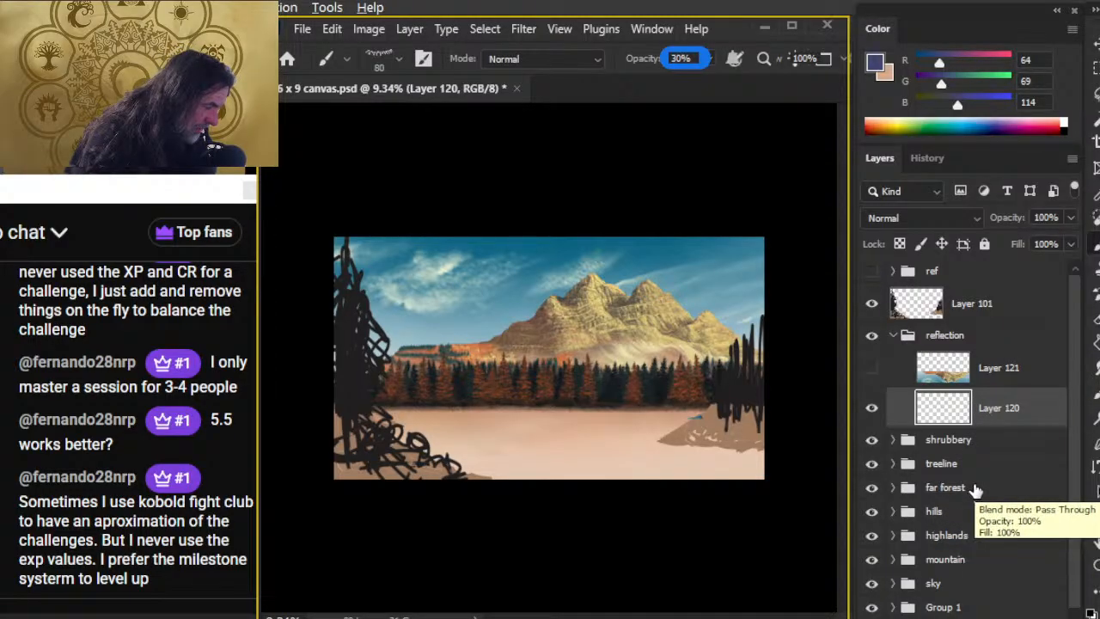
{"action": "left_click_drag", "start_coordinate": [982, 329], "coordinate": [970, 473]}
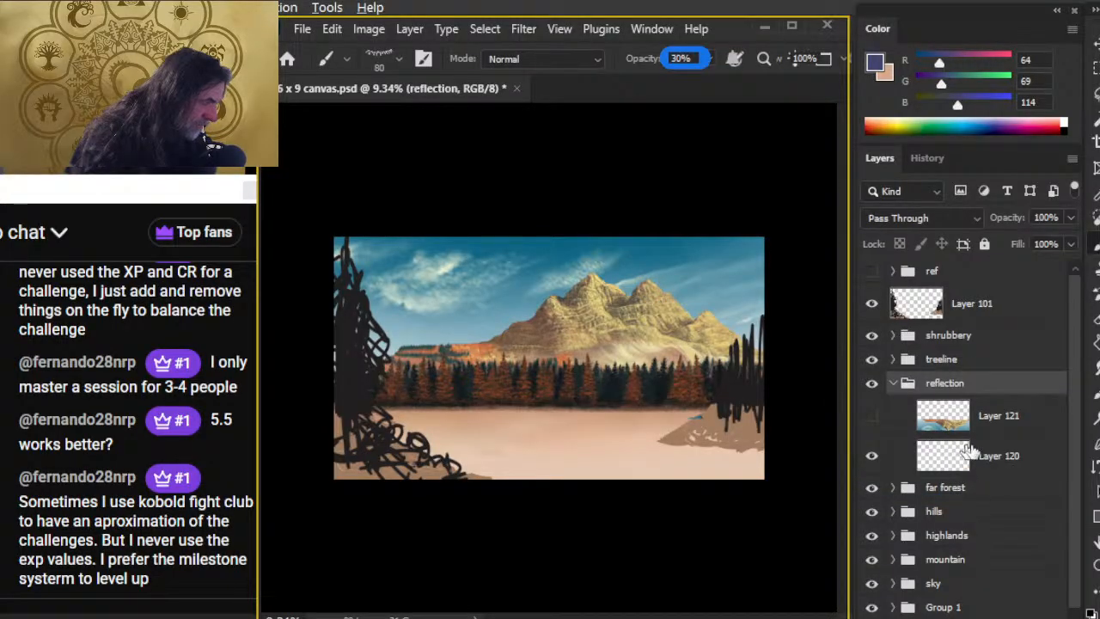
On Layer 120, tint the whole lake surface with the muted blue using a round brush of size 250 at 30% opacity
{"action": "key", "text": "bracketright"}
{"action": "key", "text": "bracketright"}
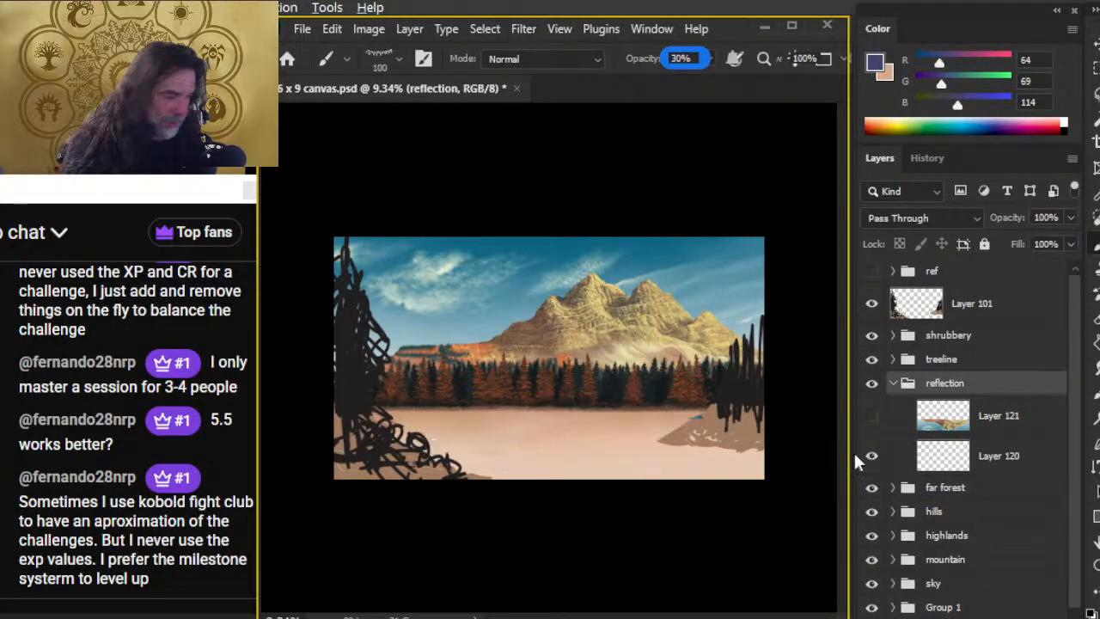
{"action": "left_click", "coordinate": [992, 467]}
{"action": "key", "text": "bracketright"}
{"action": "key", "text": "bracketright"}
{"action": "key", "text": "bracketright"}
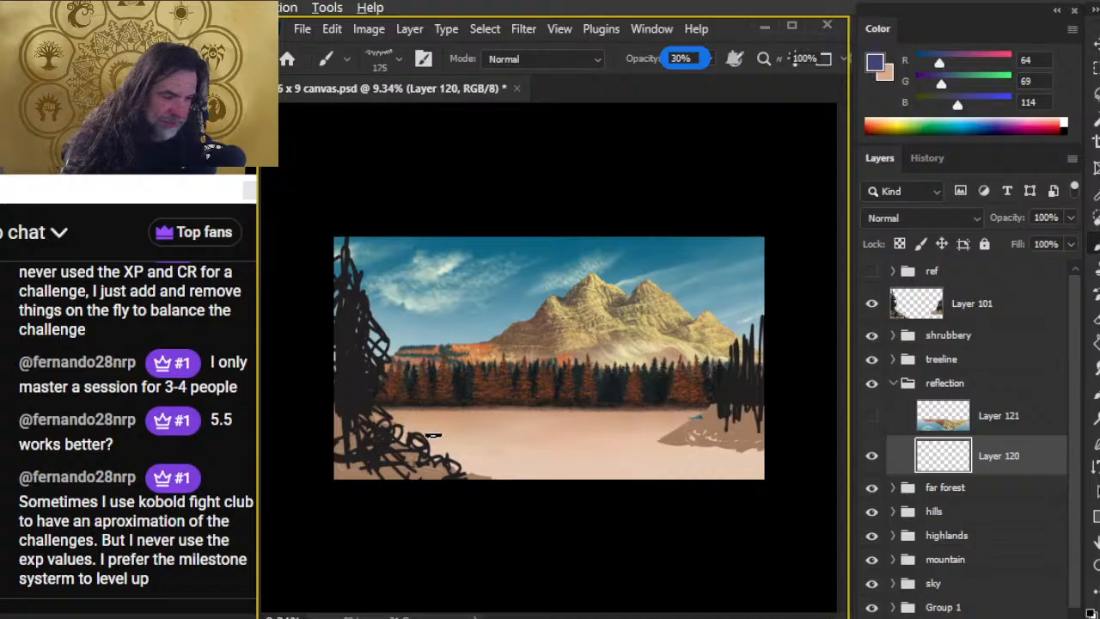
{"action": "right_click", "coordinate": [552, 471]}
{"action": "left_click", "coordinate": [655, 469]}
{"action": "left_click", "coordinate": [363, 565]}
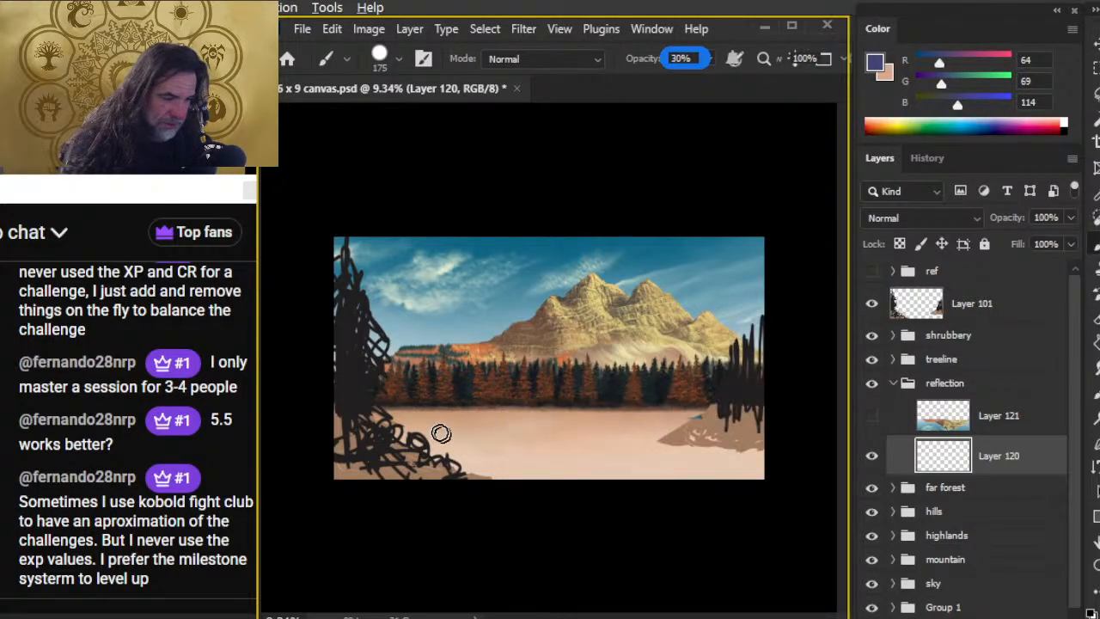
{"action": "mouse_move", "coordinate": [375, 417]}
{"action": "left_mouse_down"}
{"action": "mouse_move", "coordinate": [490, 429]}
{"action": "mouse_move", "coordinate": [444, 419]}
{"action": "mouse_move", "coordinate": [789, 424]}
{"action": "mouse_move", "coordinate": [404, 441]}
{"action": "mouse_move", "coordinate": [747, 427]}
{"action": "mouse_move", "coordinate": [542, 431]}
{"action": "mouse_move", "coordinate": [698, 447]}
{"action": "mouse_move", "coordinate": [569, 455]}
{"action": "mouse_move", "coordinate": [678, 461]}
{"action": "mouse_move", "coordinate": [584, 469]}
{"action": "mouse_move", "coordinate": [615, 481]}
{"action": "mouse_move", "coordinate": [662, 471]}
{"action": "mouse_move", "coordinate": [376, 431]}
{"action": "mouse_move", "coordinate": [571, 440]}
{"action": "mouse_move", "coordinate": [344, 430]}
{"action": "left_mouse_up"}
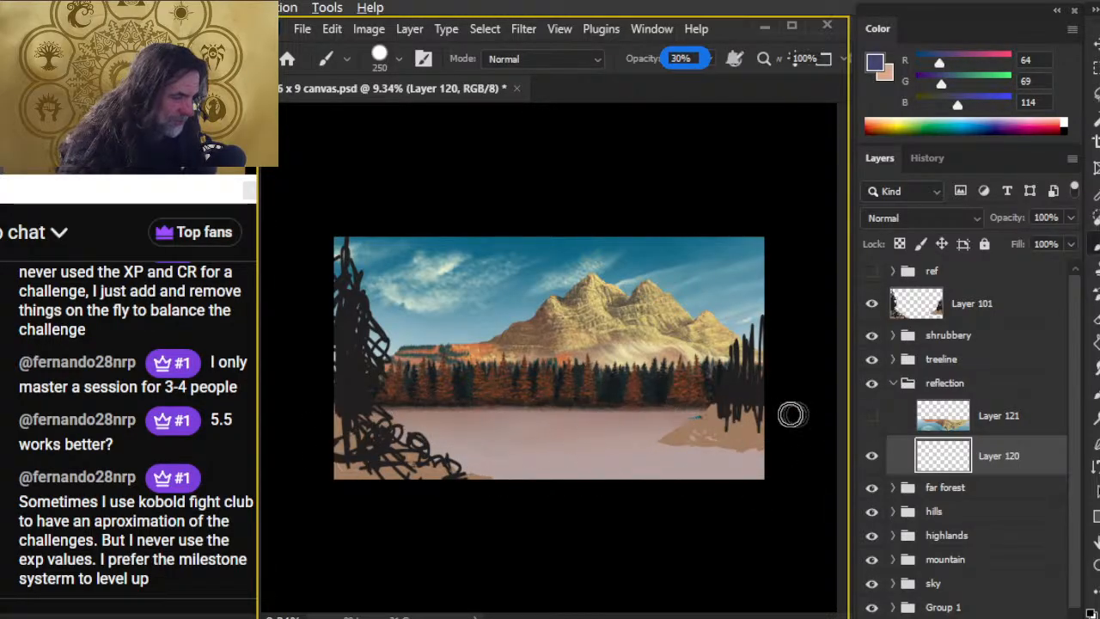
Show Layer 121 and nudge its flipped landscape downward in the lake
{"action": "left_click", "coordinate": [871, 415]}
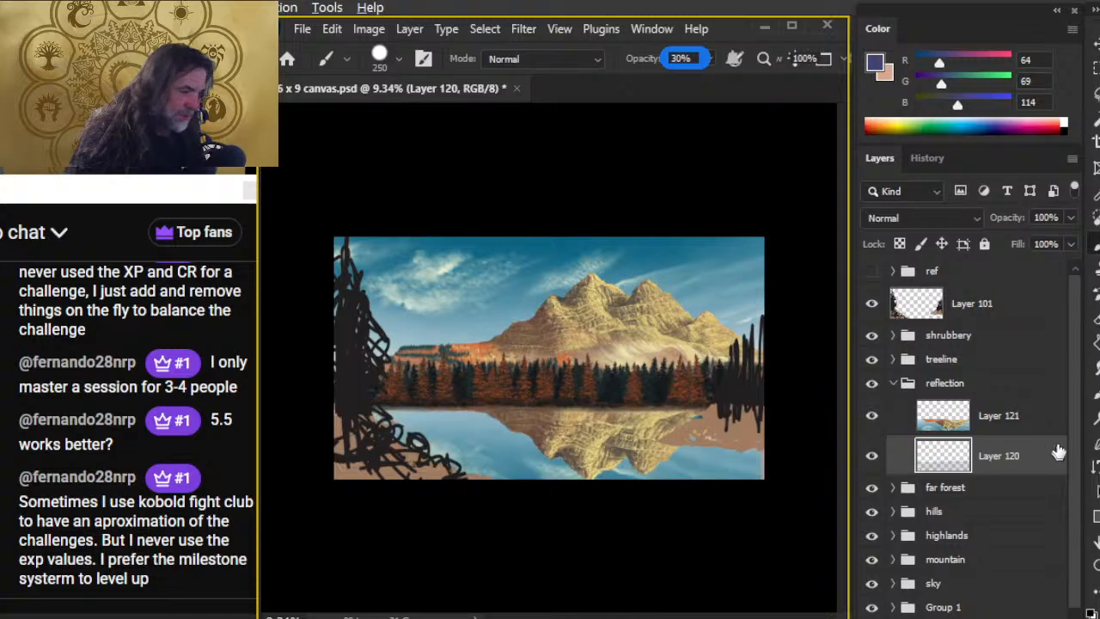
{"action": "left_click", "coordinate": [1032, 428]}
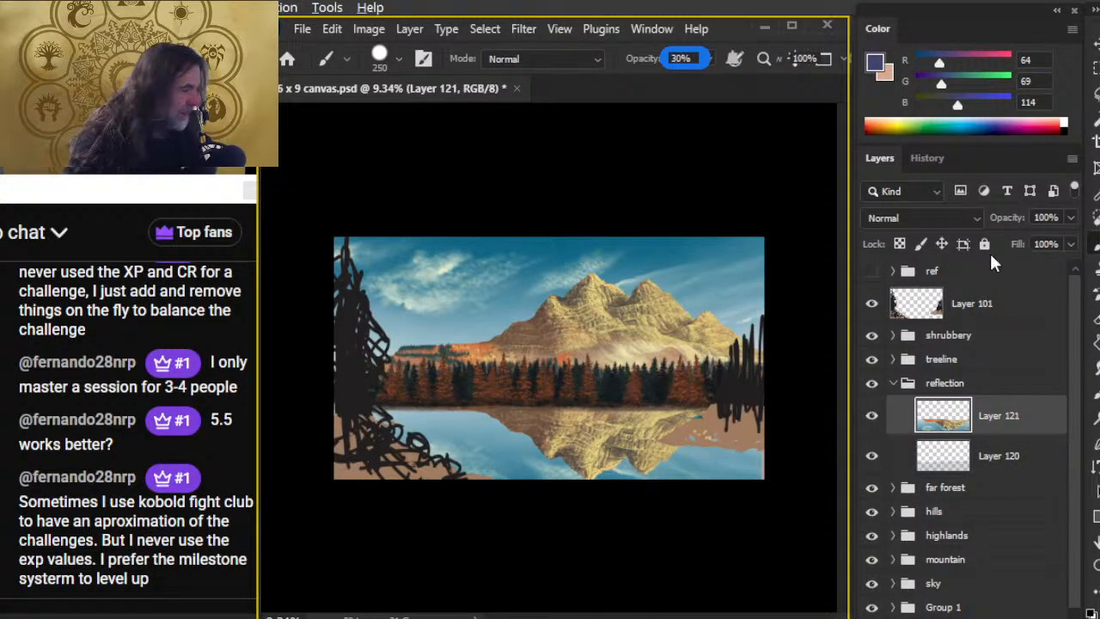
{"action": "key", "text": "v"}
{"action": "key", "text": "shift+Down"}
{"action": "key", "text": "shift+Down"}
{"action": "key", "text": "shift+Down"}
{"action": "key", "text": "shift+Down"}
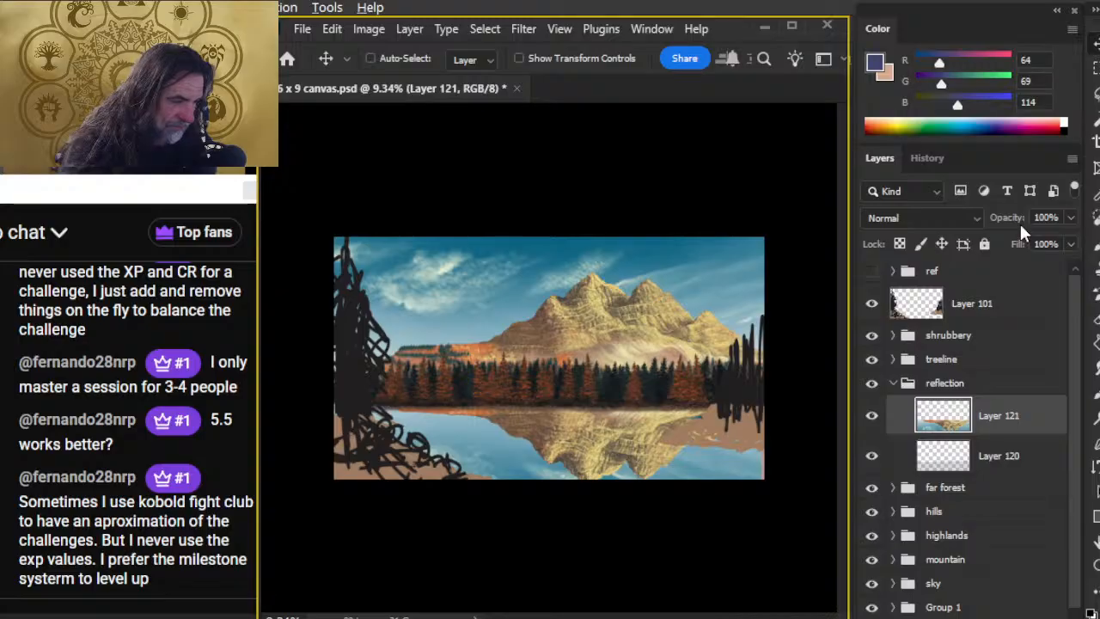
{"action": "key", "text": "shift+Down"}
{"action": "key", "text": "shift+Down"}
{"action": "key", "text": "shift+Down"}
{"action": "key", "text": "shift+Down"}
{"action": "key", "text": "shift+Down"}
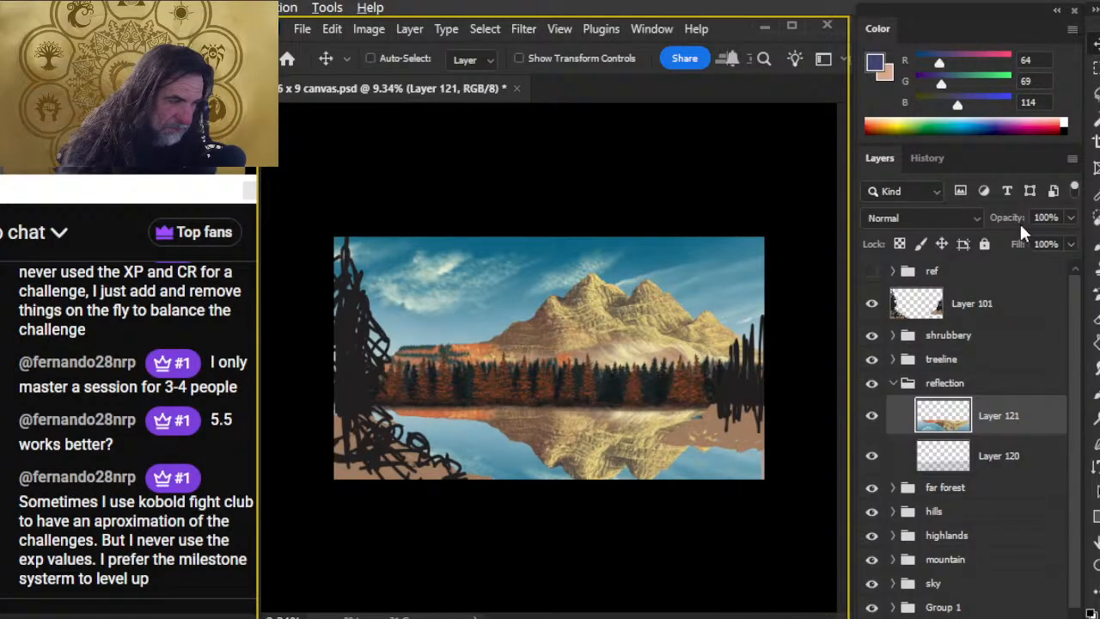
{"action": "key", "text": "shift+Down"}
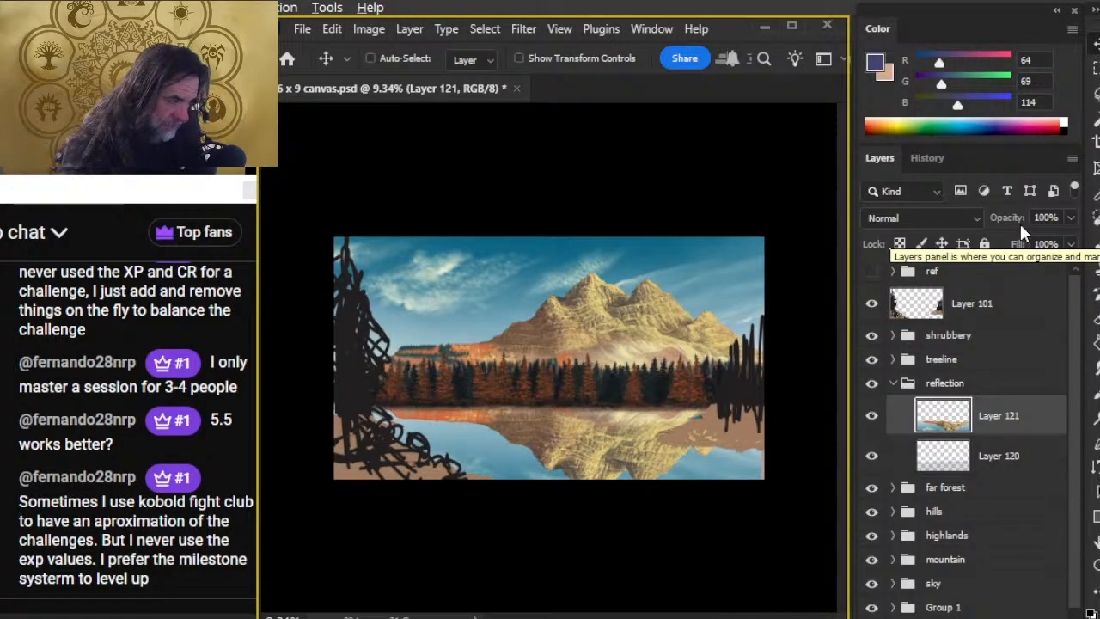
{"action": "key", "text": "shift+Down"}
{"action": "key", "text": "shift+Down"}
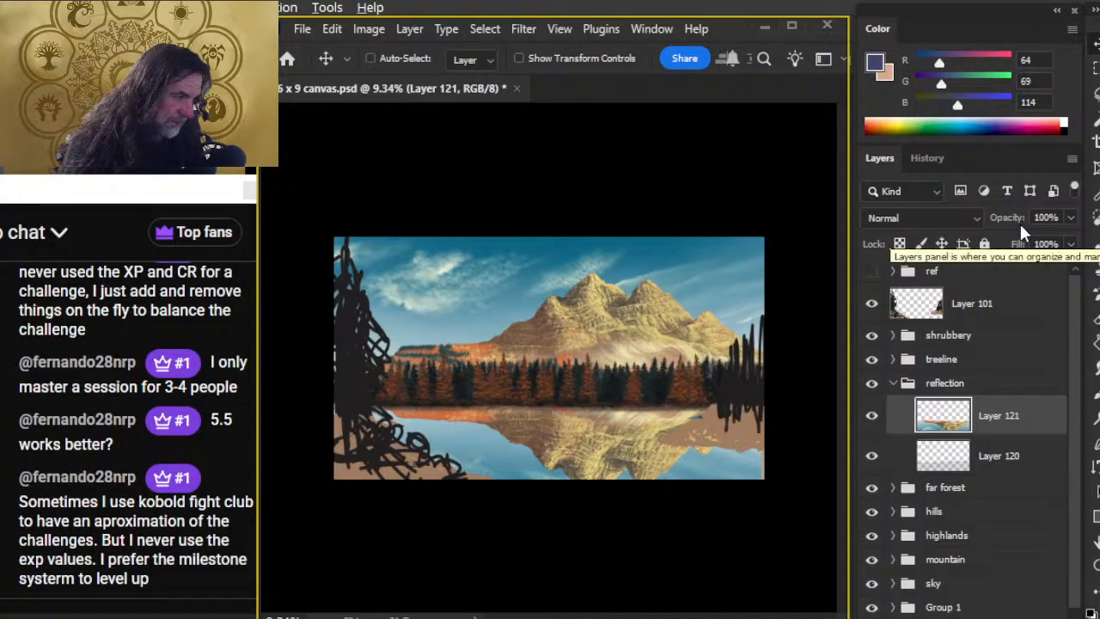
Duplicate the shrubbery and treeline groups within 16 x 9 canvas.psd
{"action": "left_click", "coordinate": [987, 344]}
{"action": "left_click", "coordinate": [990, 361], "text": "ctrl"}
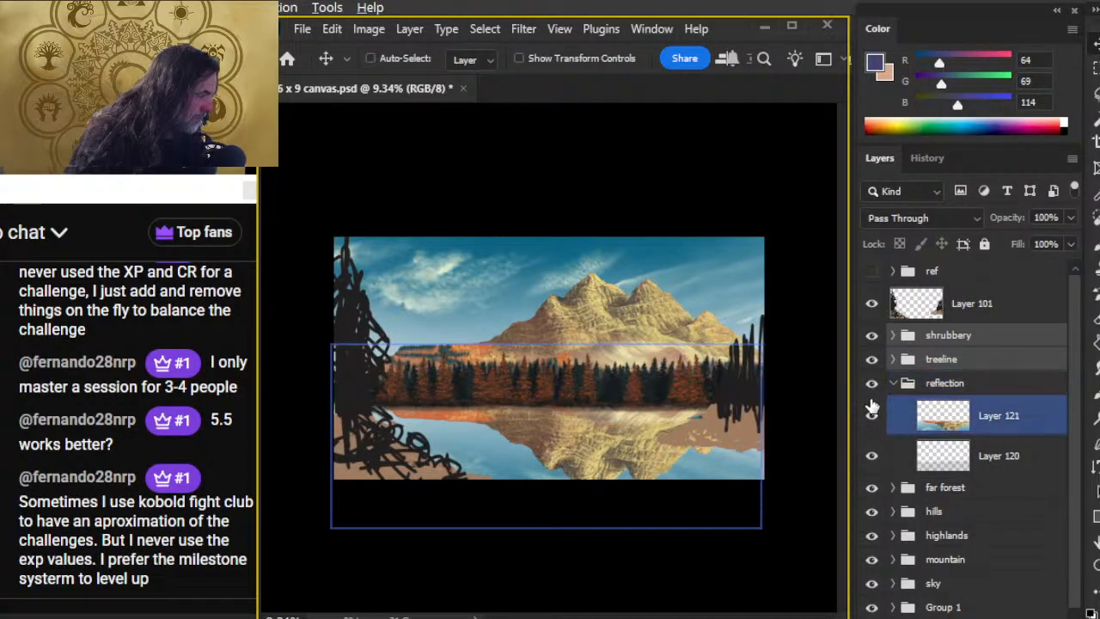
{"action": "right_click", "coordinate": [983, 334]}
{"action": "left_click", "coordinate": [1048, 239]}
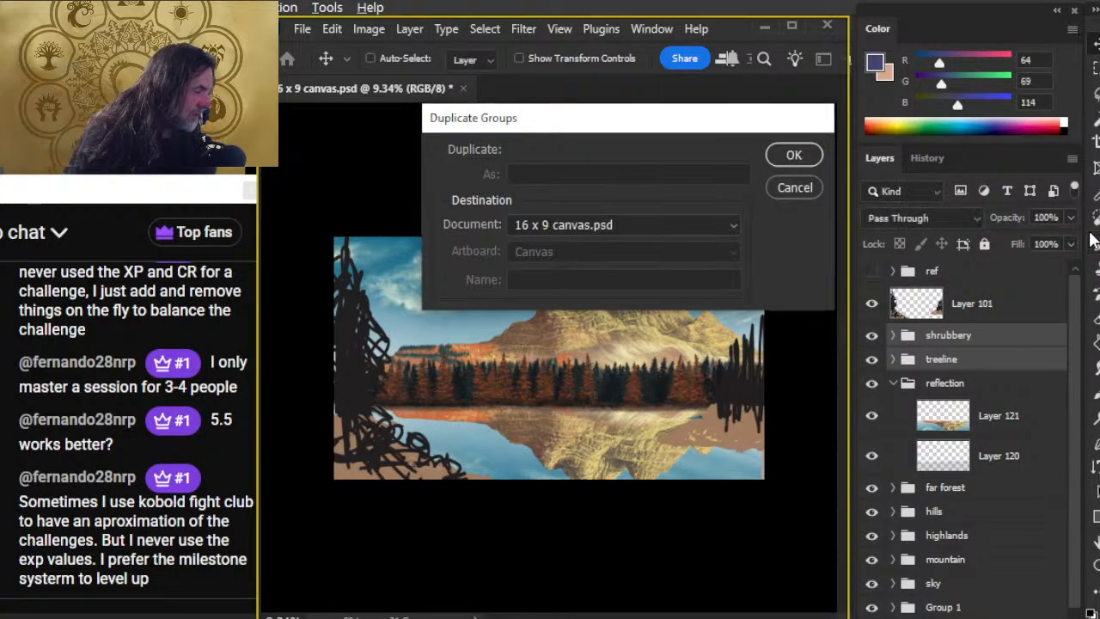
{"action": "key", "text": "Return"}
Merge the shrubbery copy and treeline copy groups, and place the merged layer in the reflection group above Layer 121
{"action": "left_click", "coordinate": [993, 389]}
{"action": "left_click", "coordinate": [991, 407], "text": "shift"}
{"action": "left_click", "coordinate": [989, 361]}
{"action": "left_click", "coordinate": [997, 339], "text": "shift"}
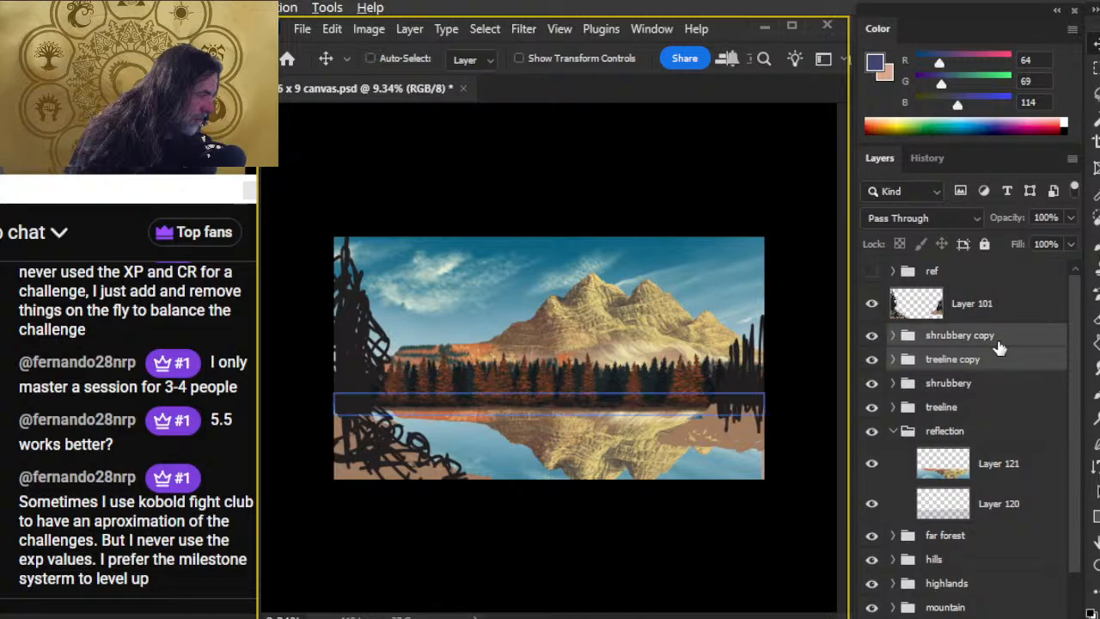
{"action": "right_click", "coordinate": [986, 303]}
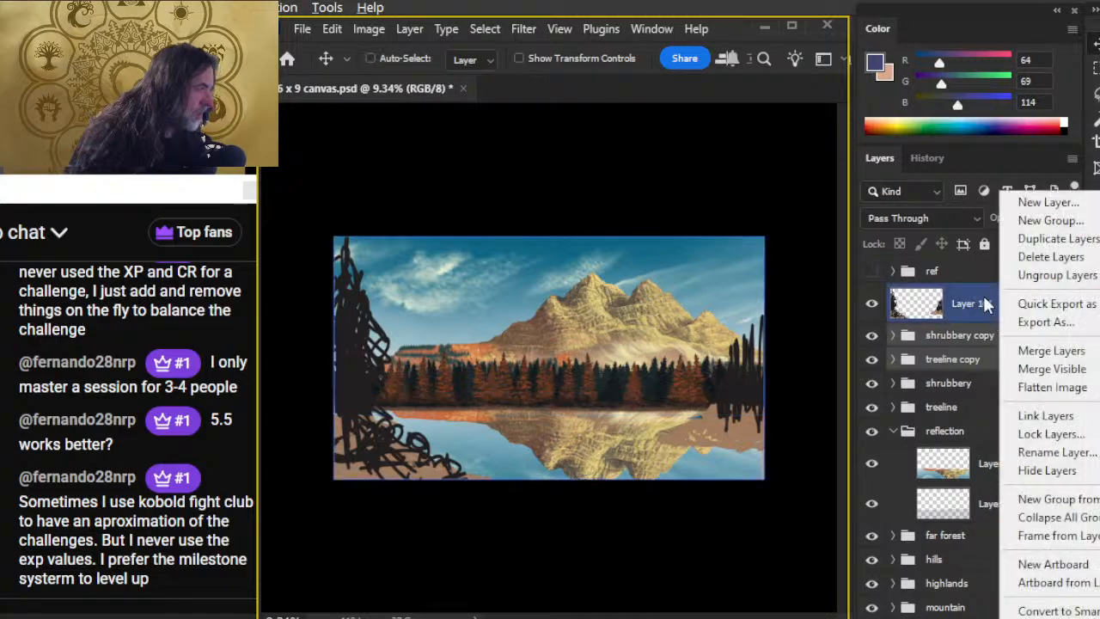
{"action": "left_click", "coordinate": [1087, 351]}
{"action": "left_click_drag", "start_coordinate": [990, 357], "coordinate": [918, 435]}
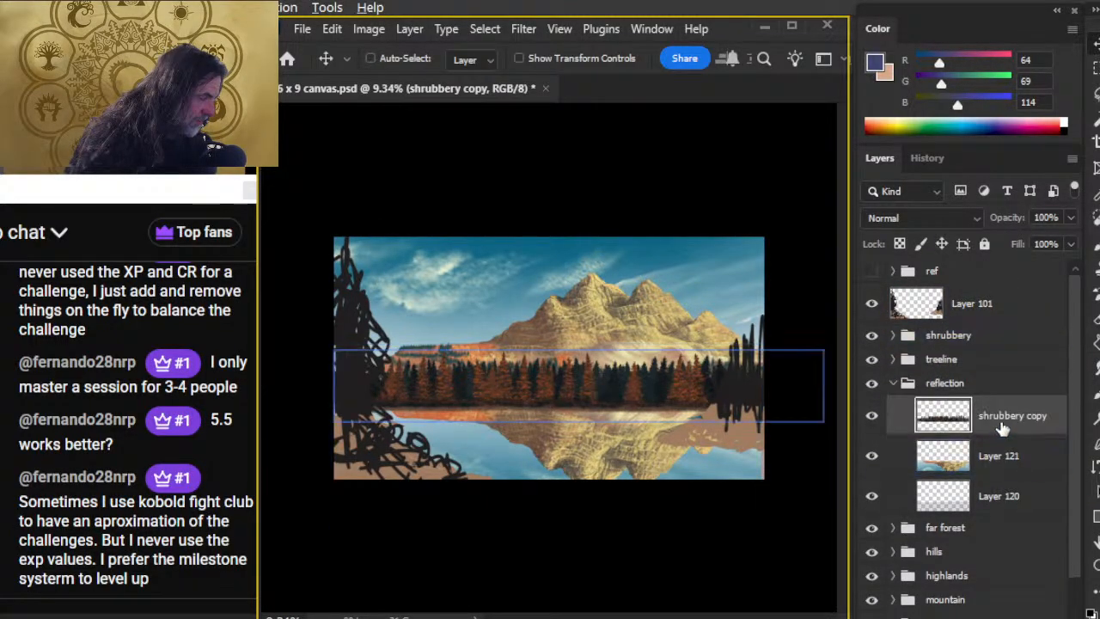
Flip the shrubbery copy layer vertically and move it down into the lake as the treeline's reflection
{"action": "right_click", "coordinate": [599, 344]}
{"action": "left_click", "coordinate": [705, 524]}
{"action": "right_click", "coordinate": [621, 264]}
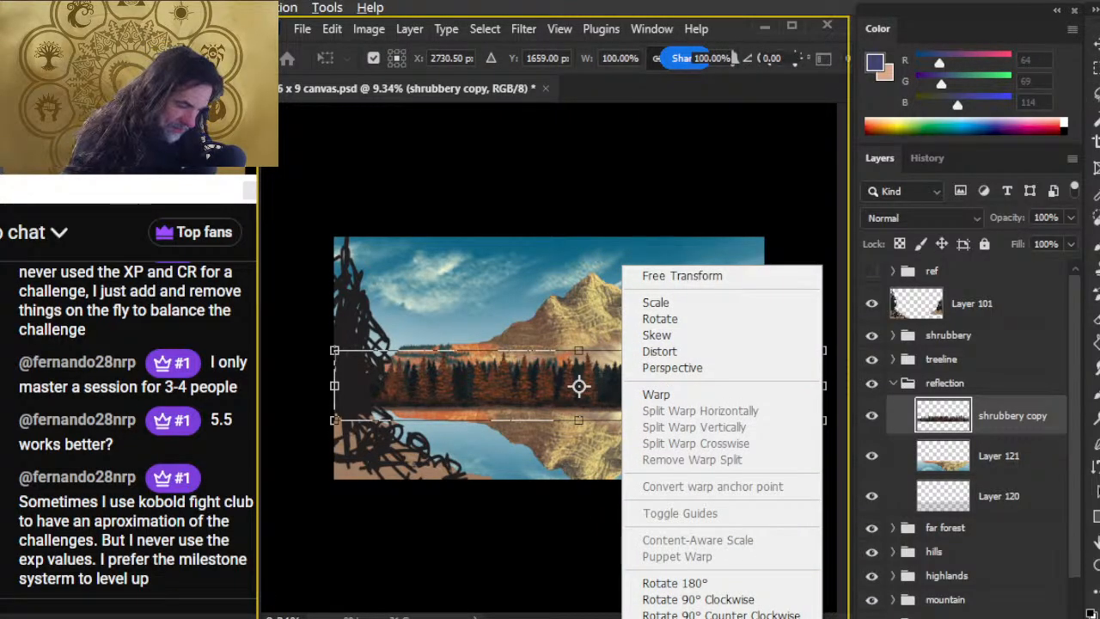
{"action": "left_click", "coordinate": [679, 618]}
{"action": "key", "text": "Return"}
{"action": "key", "text": "Return"}
{"action": "type", "text": "v"}
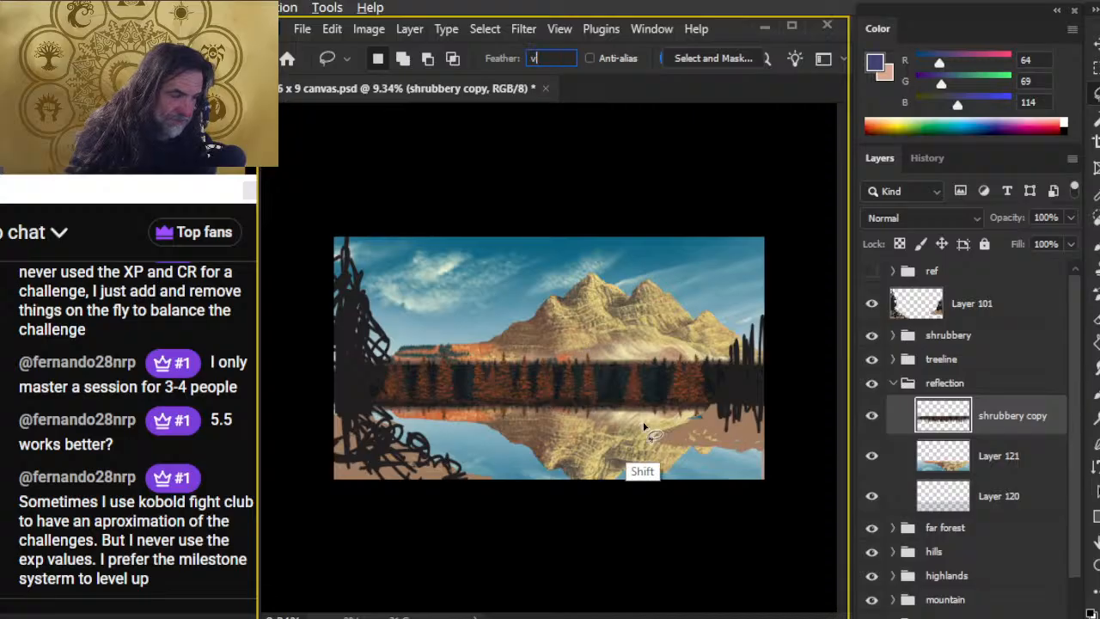
{"action": "left_click", "coordinate": [646, 427], "text": "shift"}
{"action": "key", "text": "Return"}
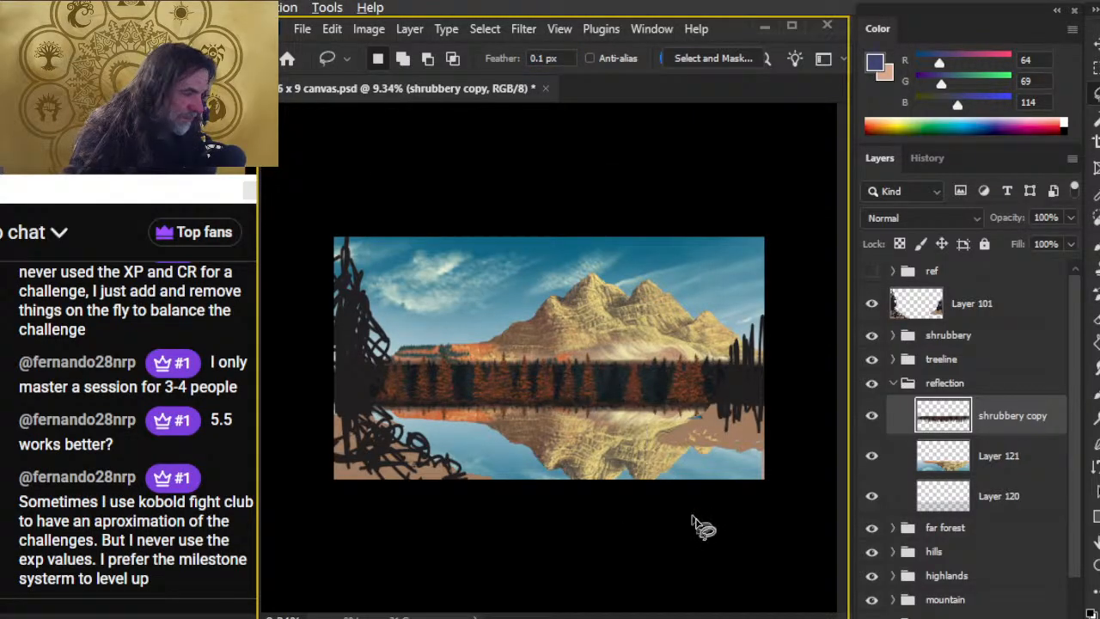
{"action": "key", "text": "v"}
{"action": "left_click_drag", "start_coordinate": [653, 388], "coordinate": [644, 438]}
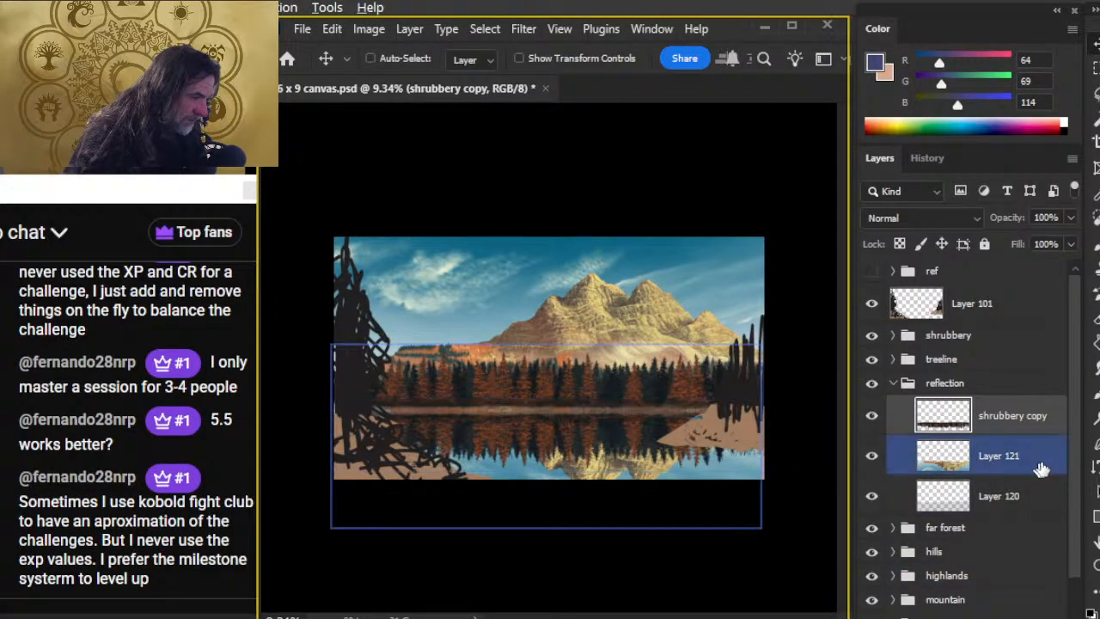
Move Layer 121 farther down so the mirrored mountains sit lower beneath the reflected trees
{"action": "left_click", "coordinate": [1004, 475]}
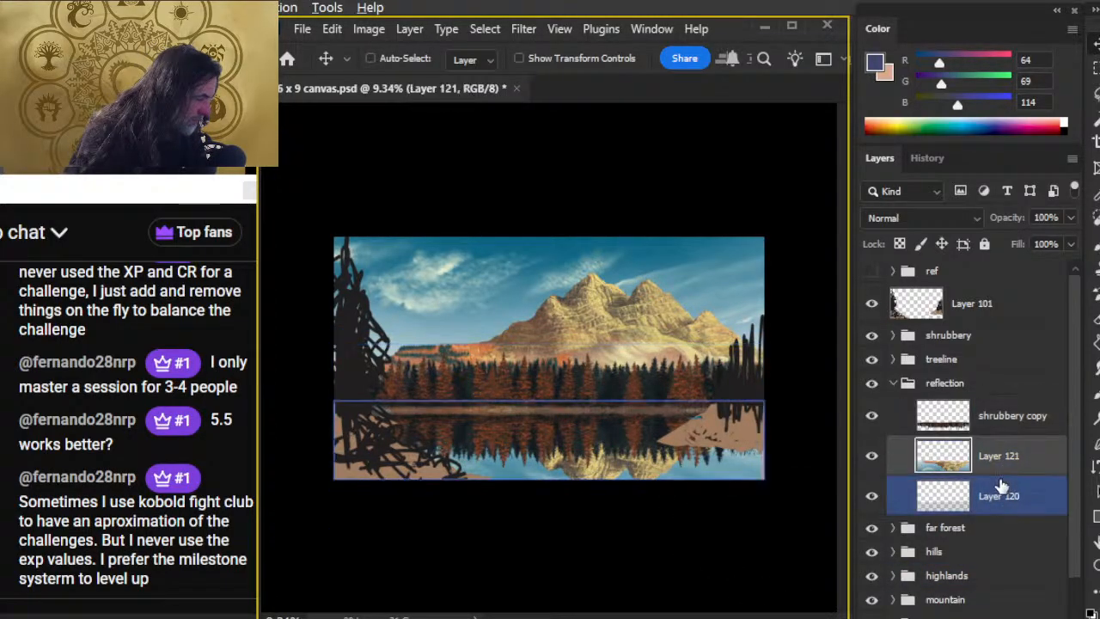
{"action": "left_click_drag", "start_coordinate": [700, 479], "coordinate": [724, 498]}
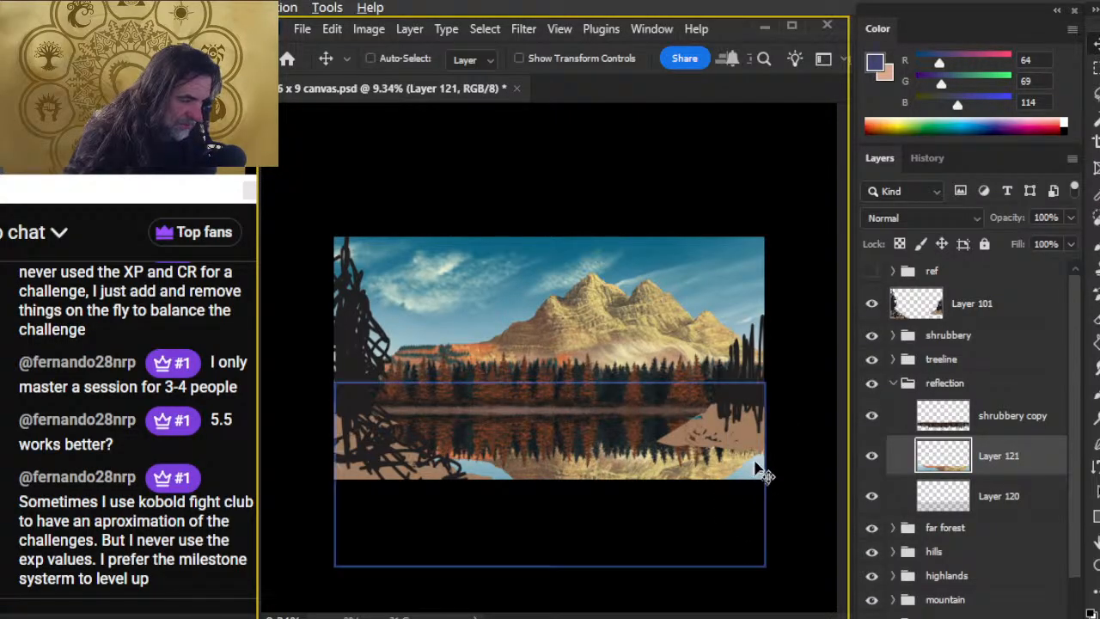
{"action": "left_click", "coordinate": [722, 420], "text": "ctrl"}
{"action": "left_click_drag", "start_coordinate": [726, 430], "coordinate": [727, 422]}
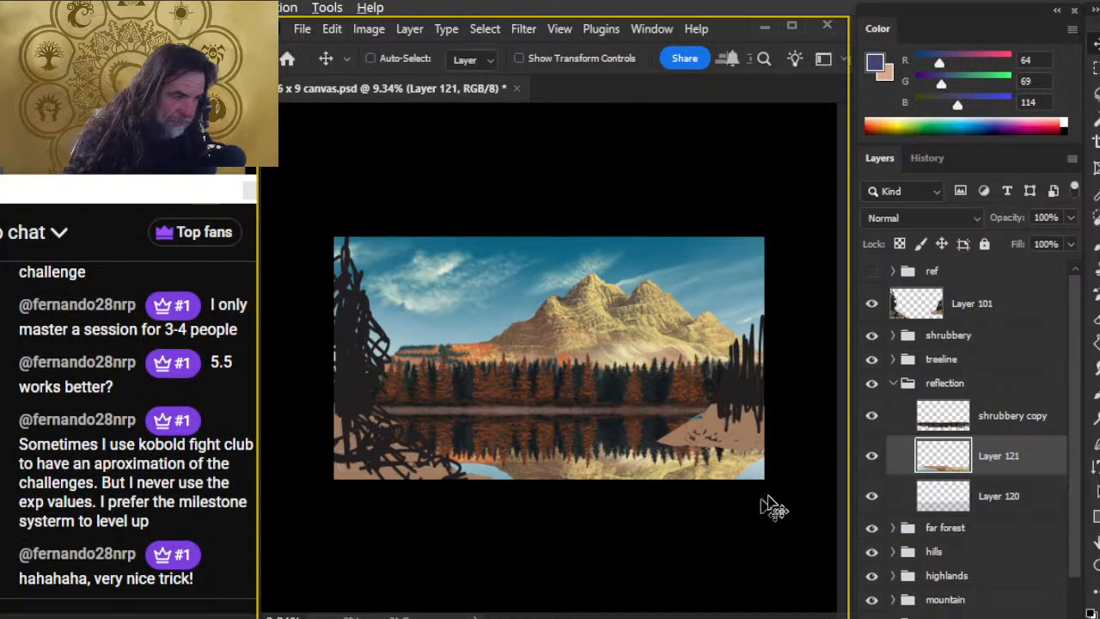
{"action": "left_click", "coordinate": [1035, 511]}
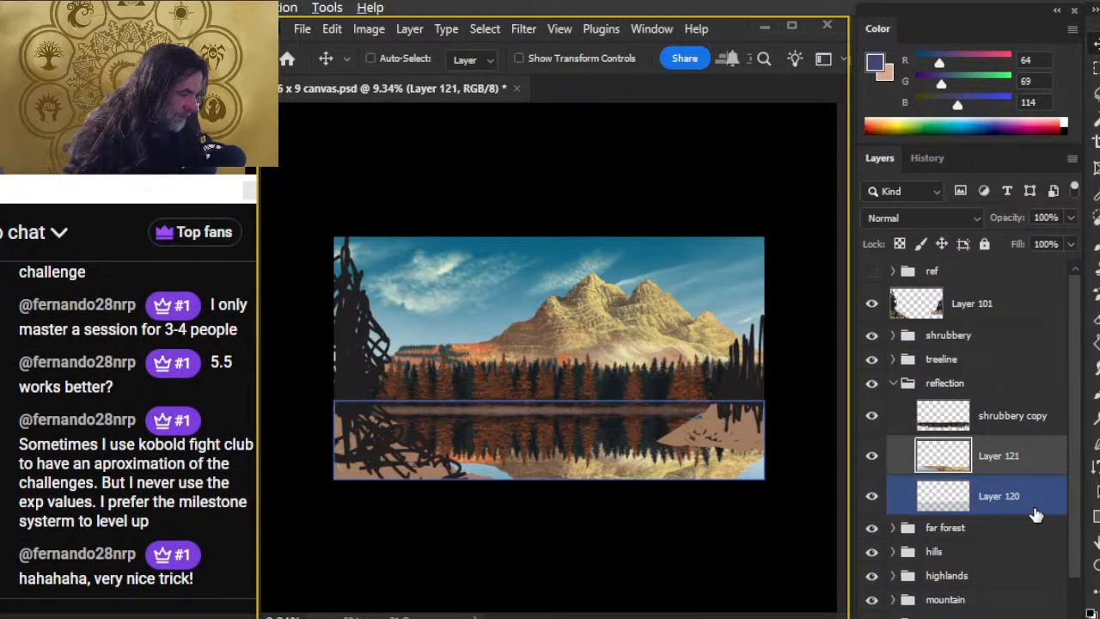
{"action": "left_click", "coordinate": [951, 359]}
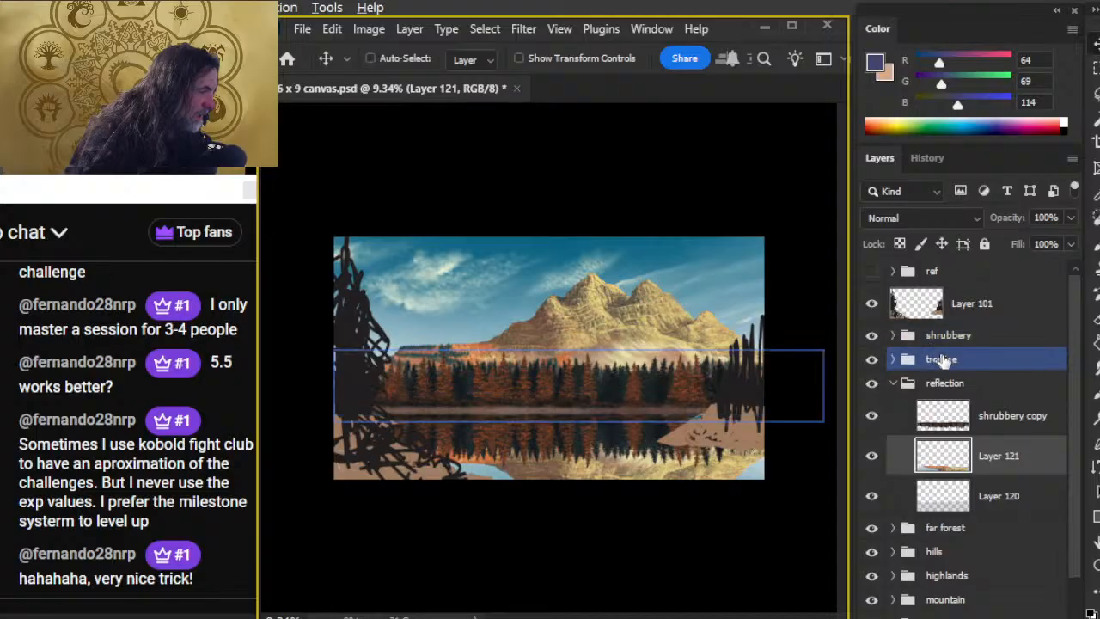
{"action": "left_click_drag", "start_coordinate": [1082, 376], "coordinate": [1081, 407]}
{"action": "left_click", "coordinate": [1063, 333]}
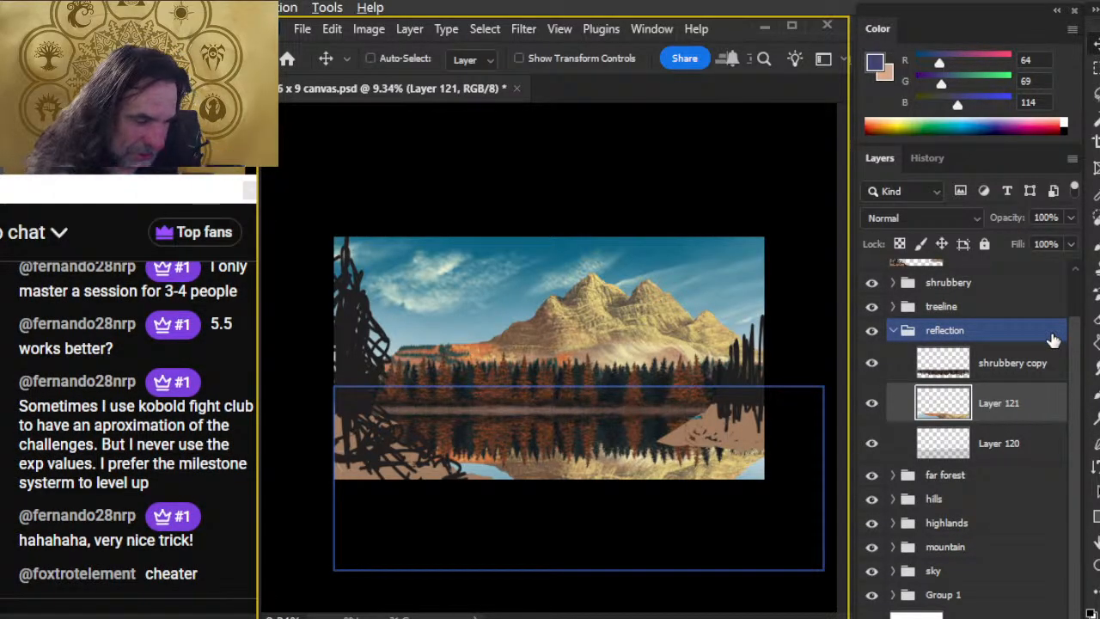
{"action": "left_click", "coordinate": [1054, 340], "text": "ctrl"}
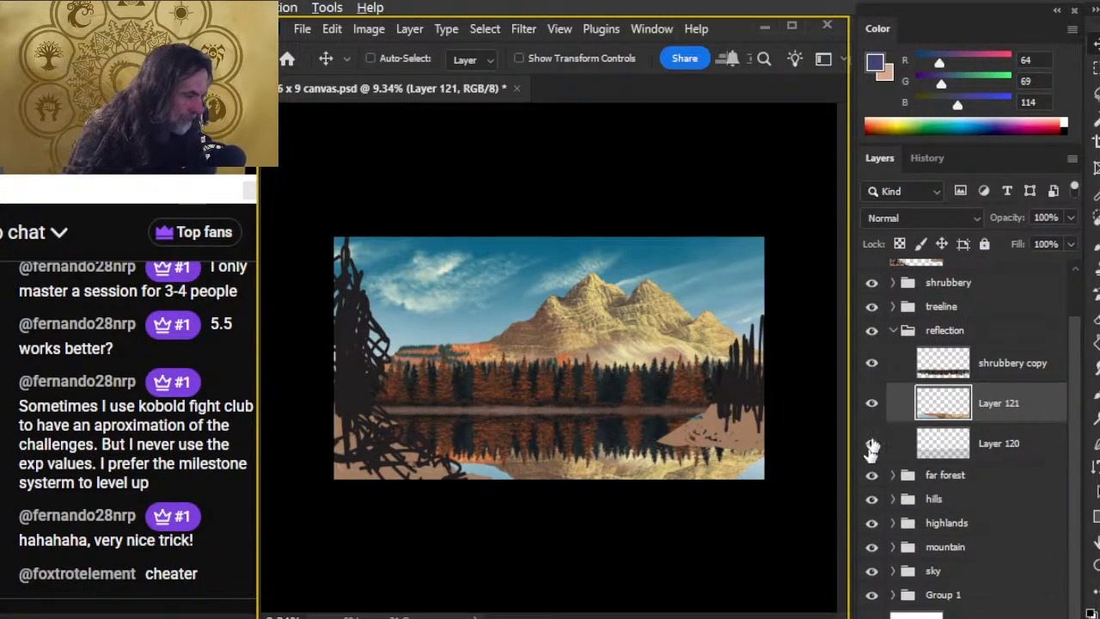
Reduce the opacity of the shrubbery copy and Layer 121 together to 92%
{"action": "left_click", "coordinate": [1029, 413]}
{"action": "left_click_drag", "start_coordinate": [995, 369], "coordinate": [1049, 412]}
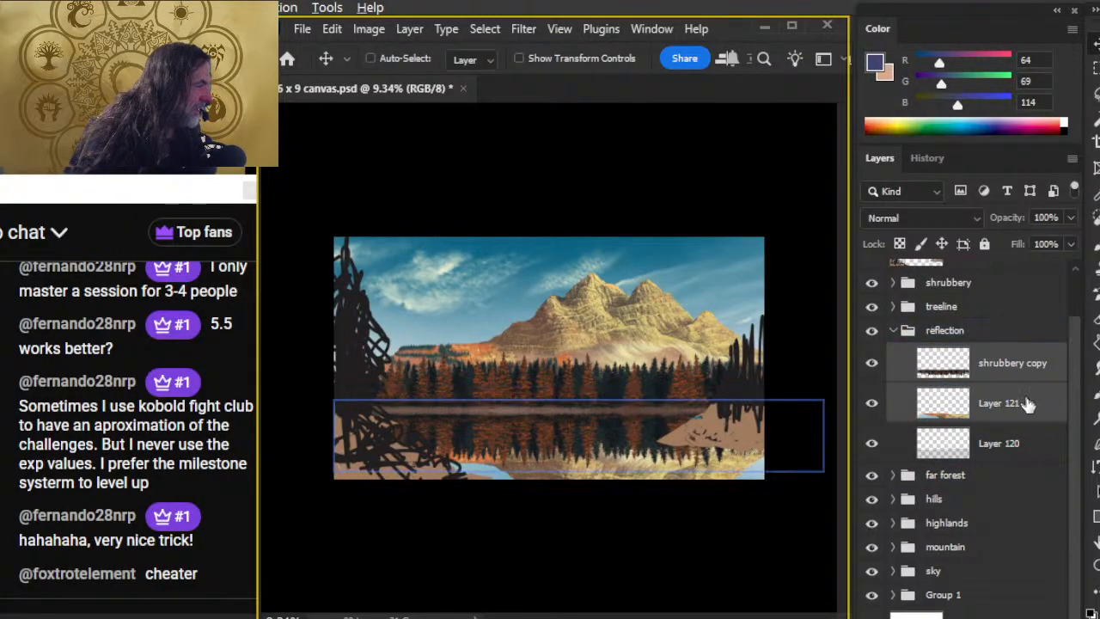
{"action": "left_click", "coordinate": [1026, 402]}
{"action": "left_click", "coordinate": [1020, 368], "text": "ctrl"}
{"action": "left_click", "coordinate": [1073, 220]}
{"action": "left_click_drag", "start_coordinate": [1068, 239], "coordinate": [1063, 238]}
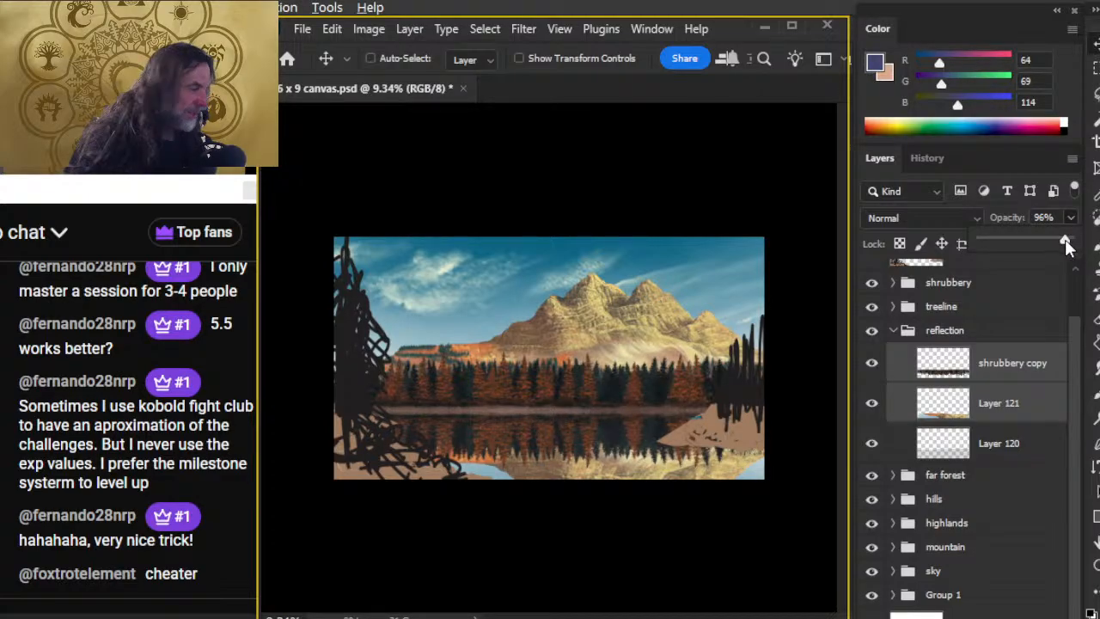
{"action": "left_click_drag", "start_coordinate": [1067, 247], "coordinate": [1065, 243]}
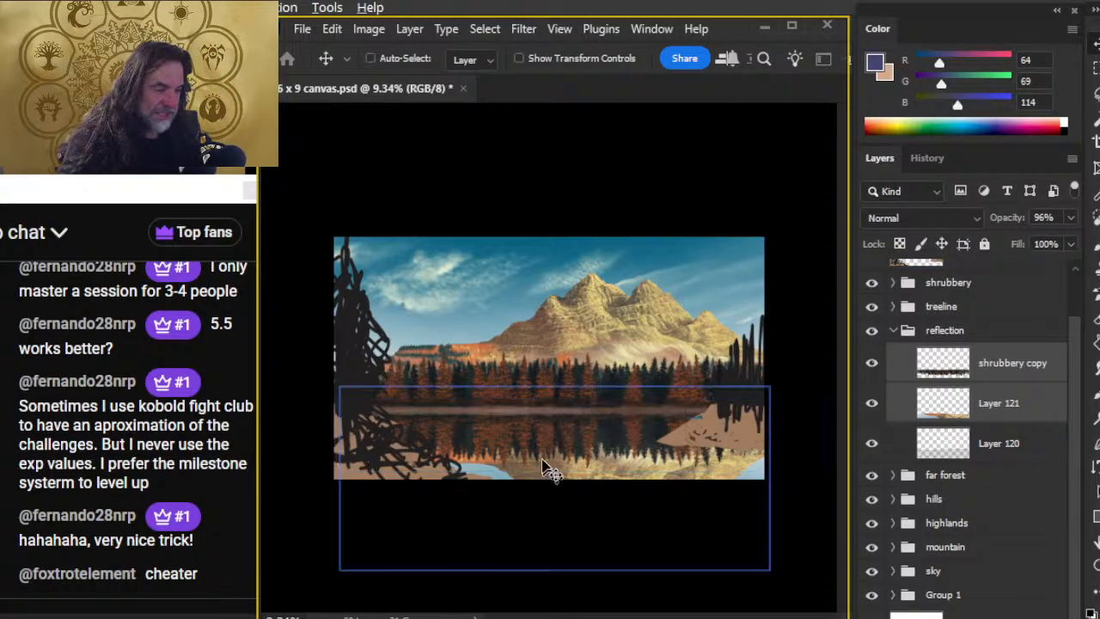
{"action": "key", "text": "z"}
{"action": "left_click_drag", "start_coordinate": [554, 435], "coordinate": [650, 479]}
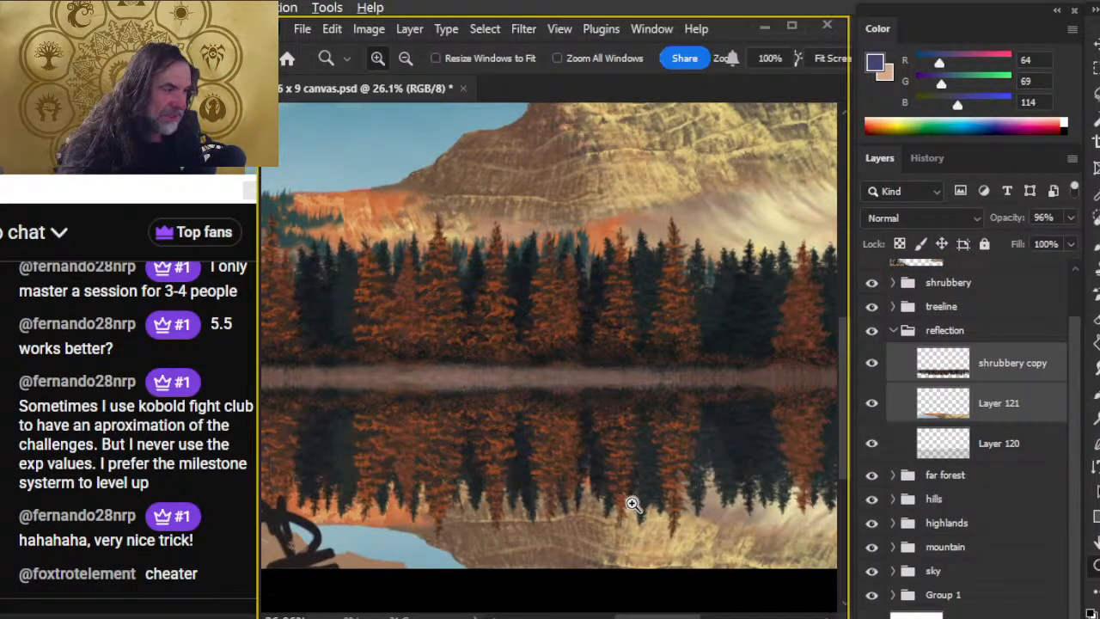
{"action": "left_click", "coordinate": [1072, 219]}
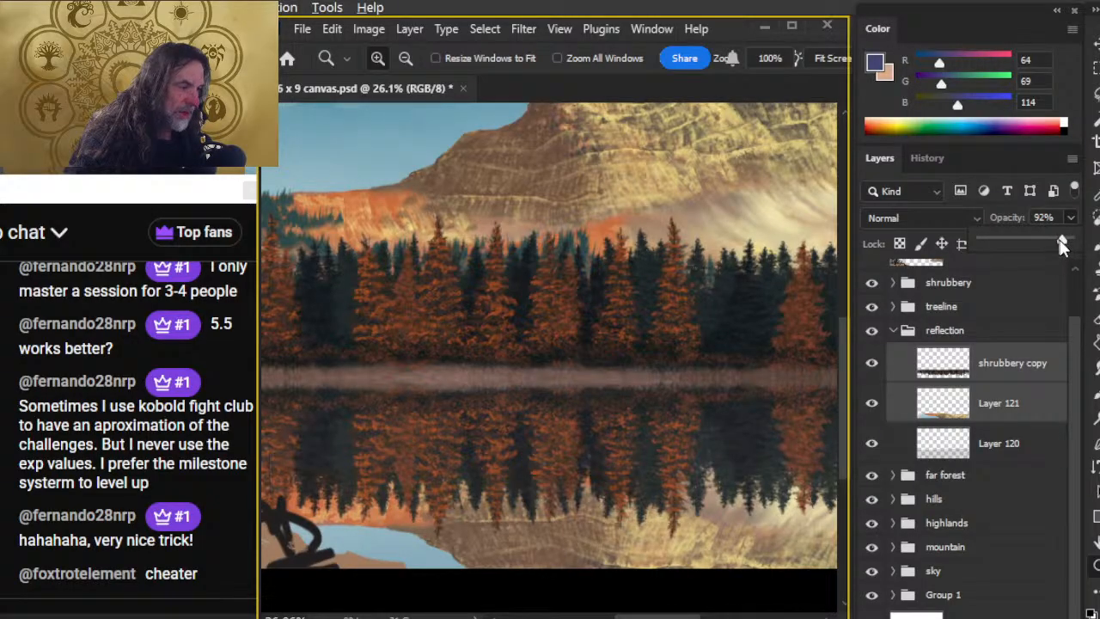
Hide the shrubbery copy and Layer 121, and select the lake area on Layer 120 with the Magic Wand
{"action": "left_click", "coordinate": [872, 363]}
{"action": "left_click", "coordinate": [871, 403]}
{"action": "left_click", "coordinate": [903, 440]}
{"action": "key", "text": "w"}
{"action": "left_click", "coordinate": [676, 458]}
Change the foreground color to a saturated blue, RGB 37, 80, 143, and fill the selected lake area on Layer 120
{"action": "key", "text": "b"}
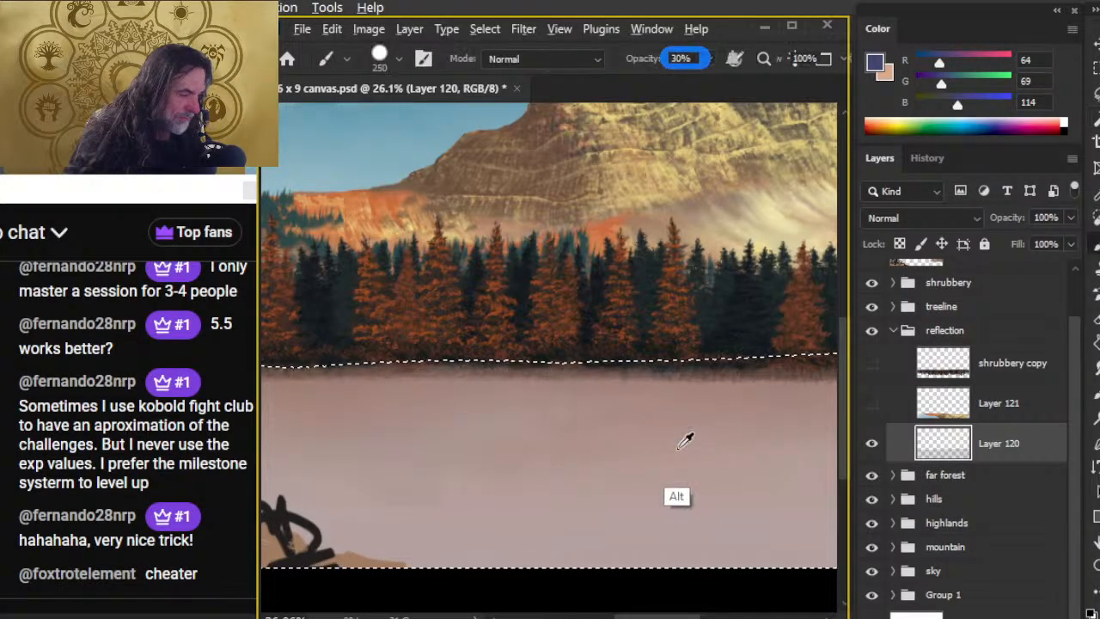
{"action": "left_click", "coordinate": [686, 437], "text": "alt"}
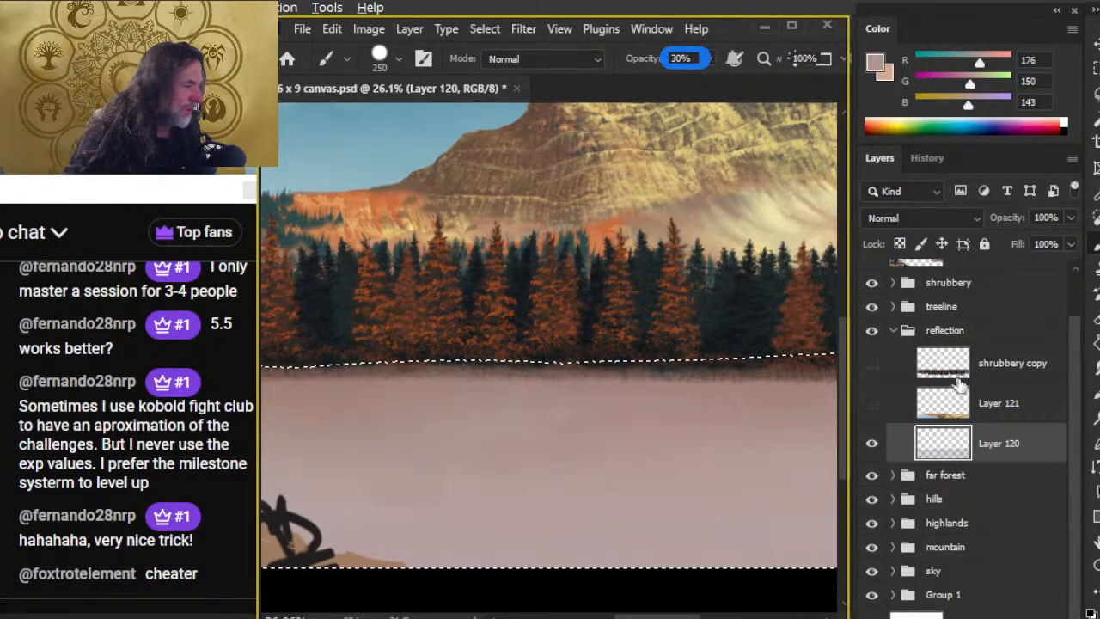
{"action": "left_click_drag", "start_coordinate": [979, 63], "coordinate": [948, 93]}
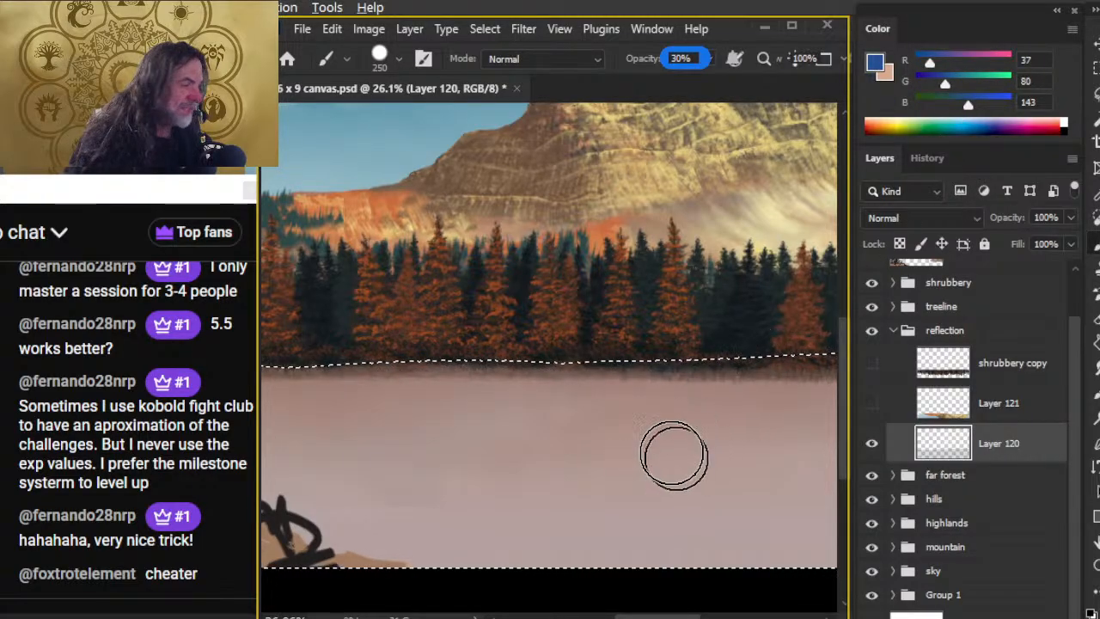
{"action": "key", "text": "g"}
{"action": "left_click", "coordinate": [686, 481]}
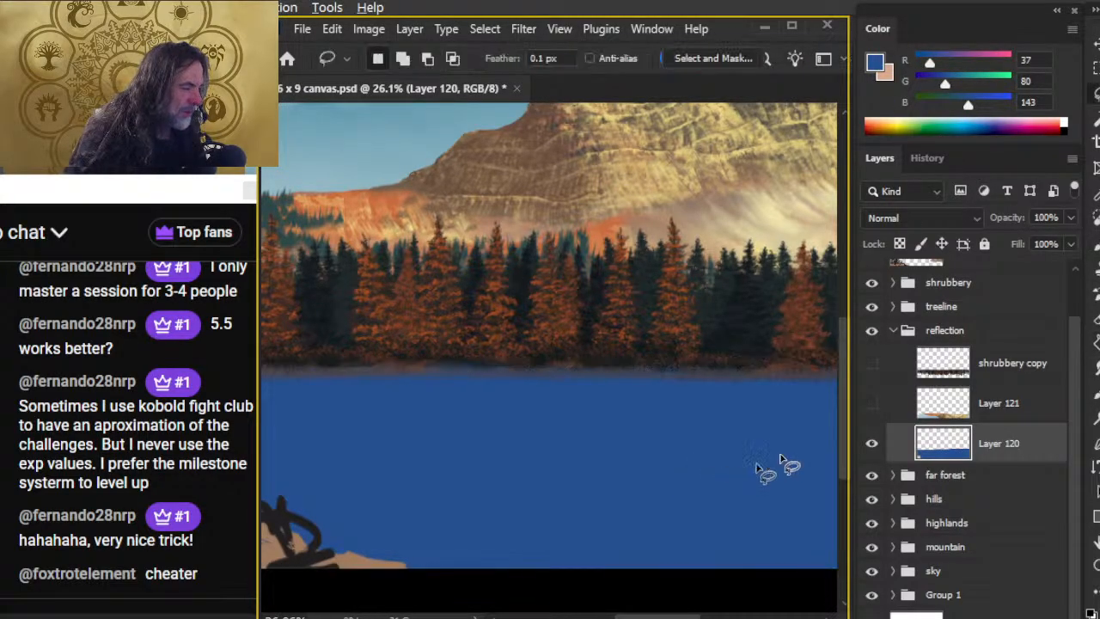
Show Layer 121 and the shrubbery copy again, and set the opacity of both to 89%
{"action": "left_click", "coordinate": [873, 402]}
{"action": "left_click", "coordinate": [873, 364]}
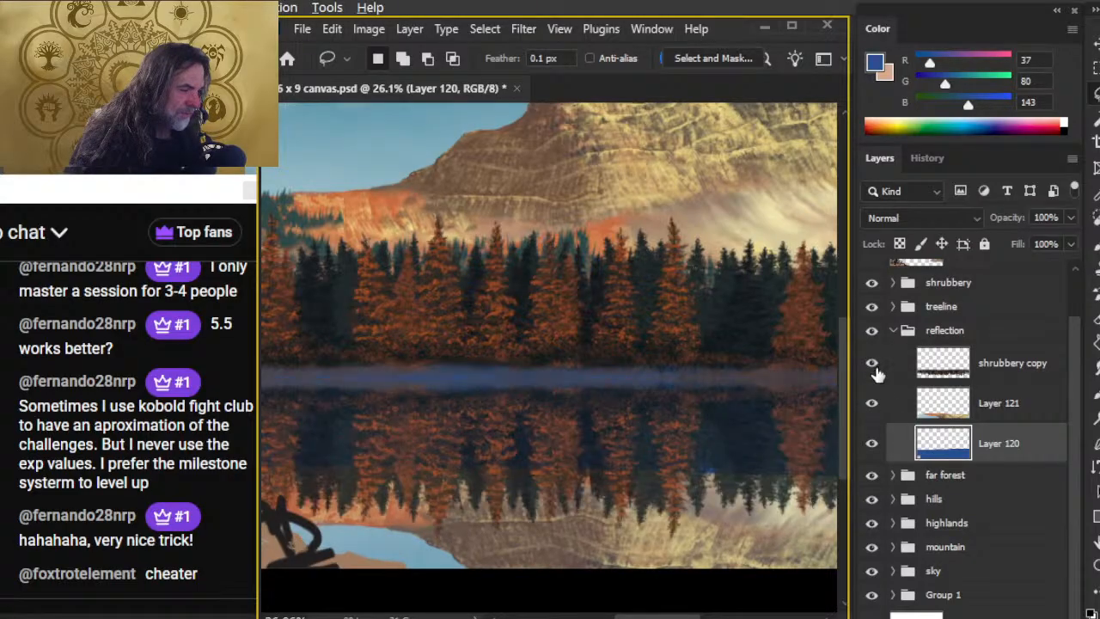
{"action": "left_click", "coordinate": [1019, 403]}
{"action": "left_click", "coordinate": [1025, 365], "text": "shift"}
{"action": "left_click", "coordinate": [1072, 218]}
{"action": "left_click_drag", "start_coordinate": [1065, 244], "coordinate": [1070, 244]}
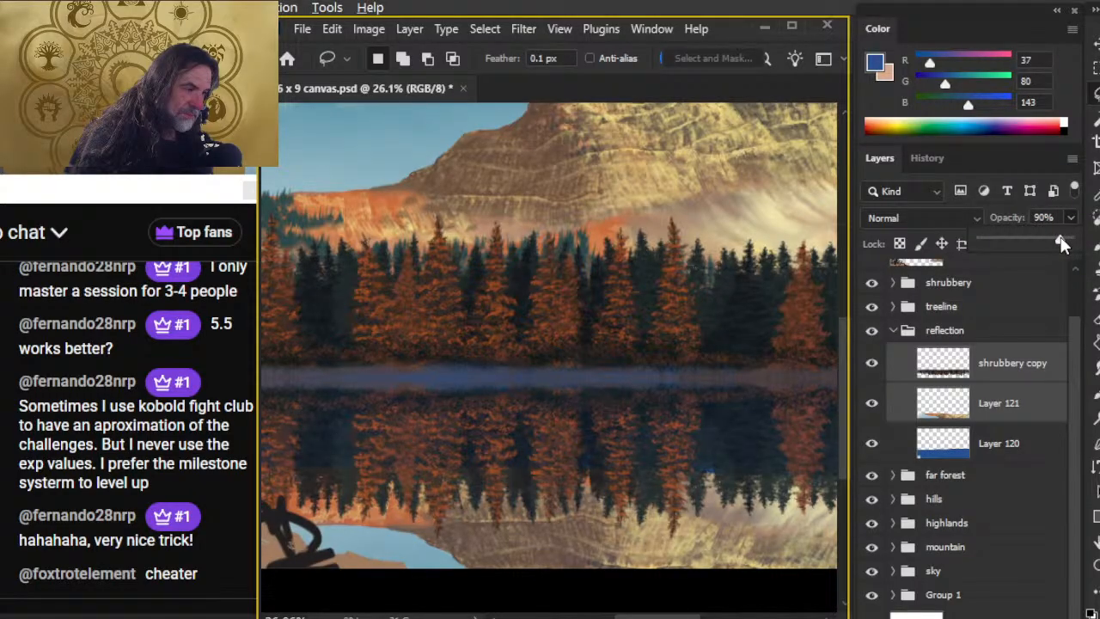
{"action": "left_click", "coordinate": [996, 360]}
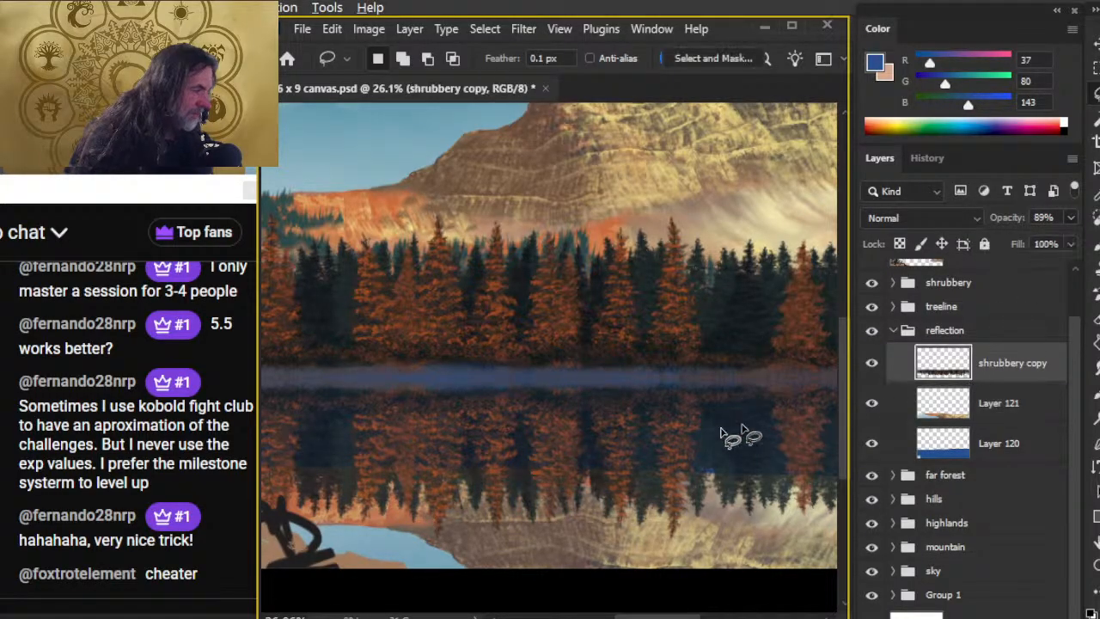
{"action": "key", "text": "z"}
{"action": "left_click_drag", "start_coordinate": [717, 457], "coordinate": [653, 490]}
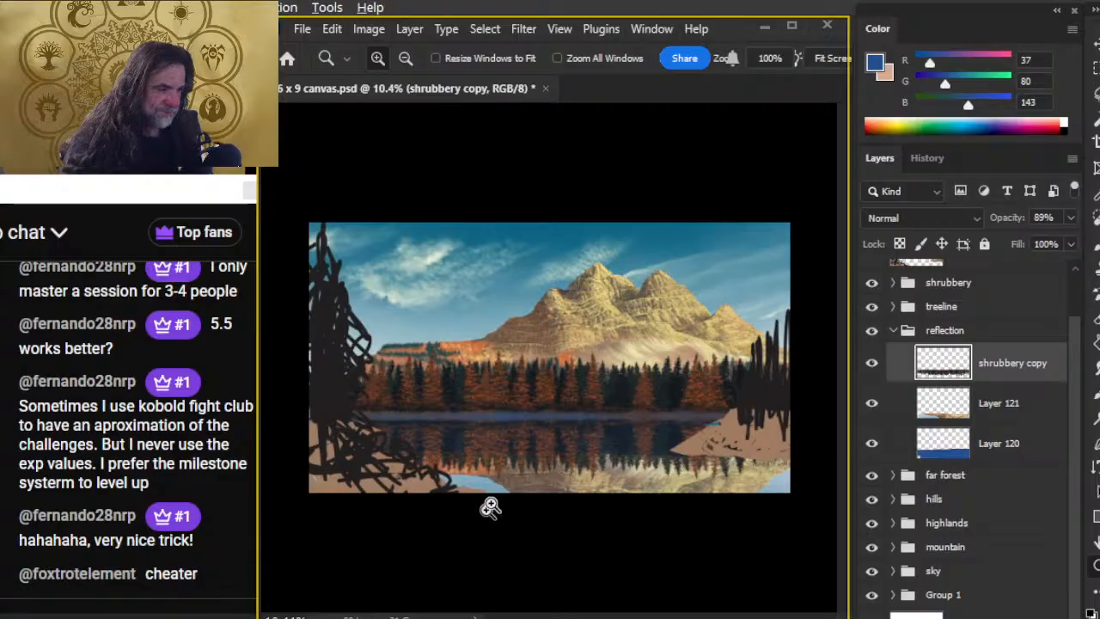
Lower the opacity of the whole reflection group to 42%
{"action": "left_click_drag", "start_coordinate": [515, 456], "coordinate": [570, 499]}
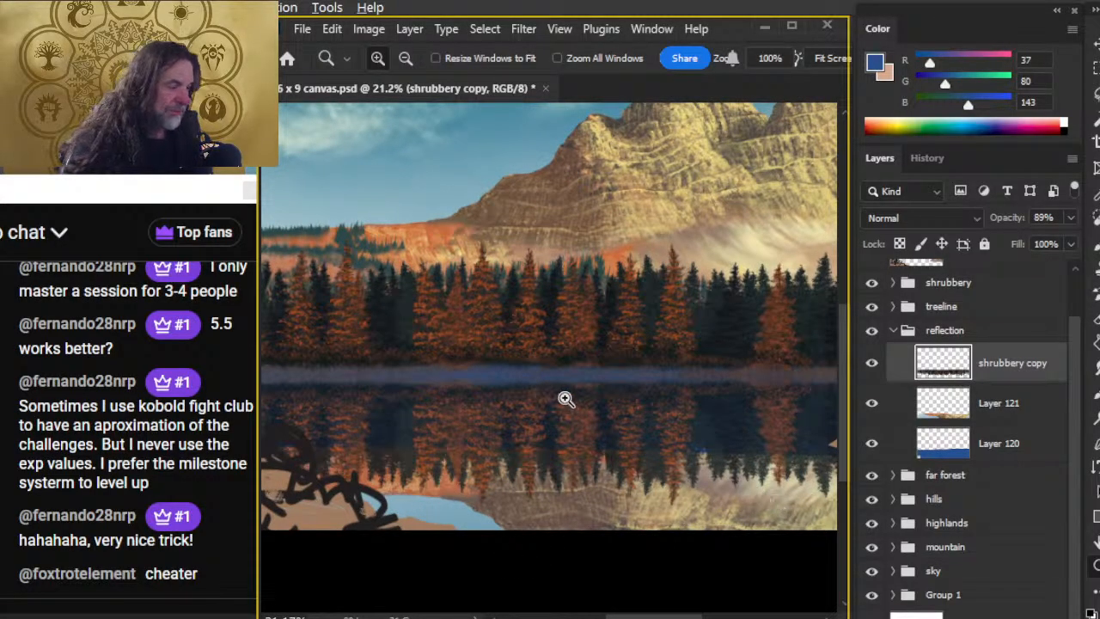
{"action": "left_click_drag", "start_coordinate": [562, 398], "coordinate": [622, 423]}
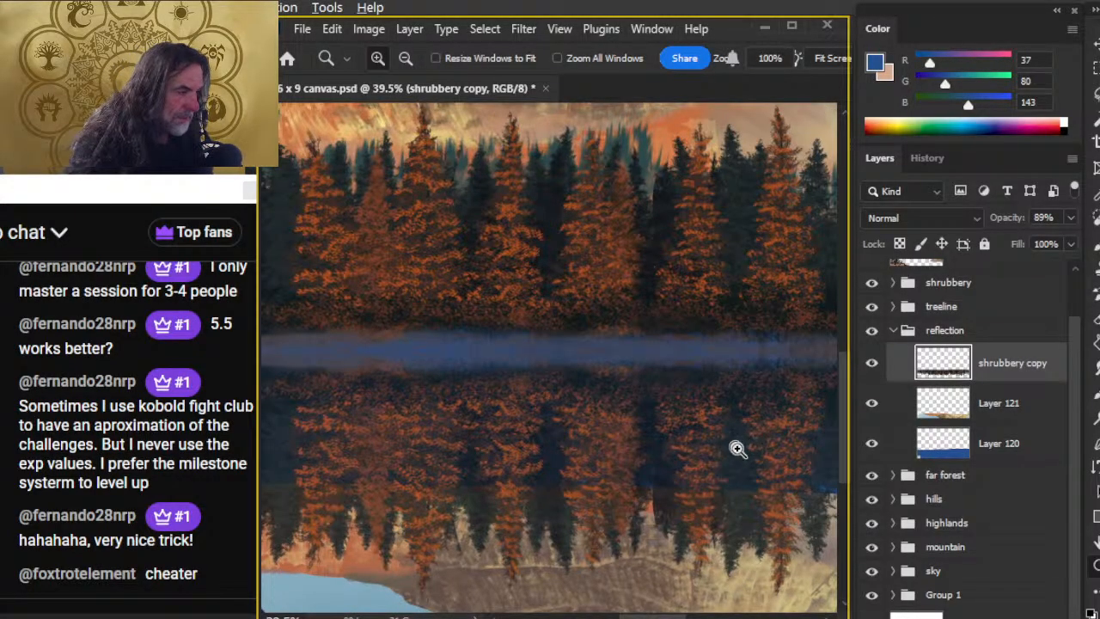
{"action": "left_click", "coordinate": [974, 330]}
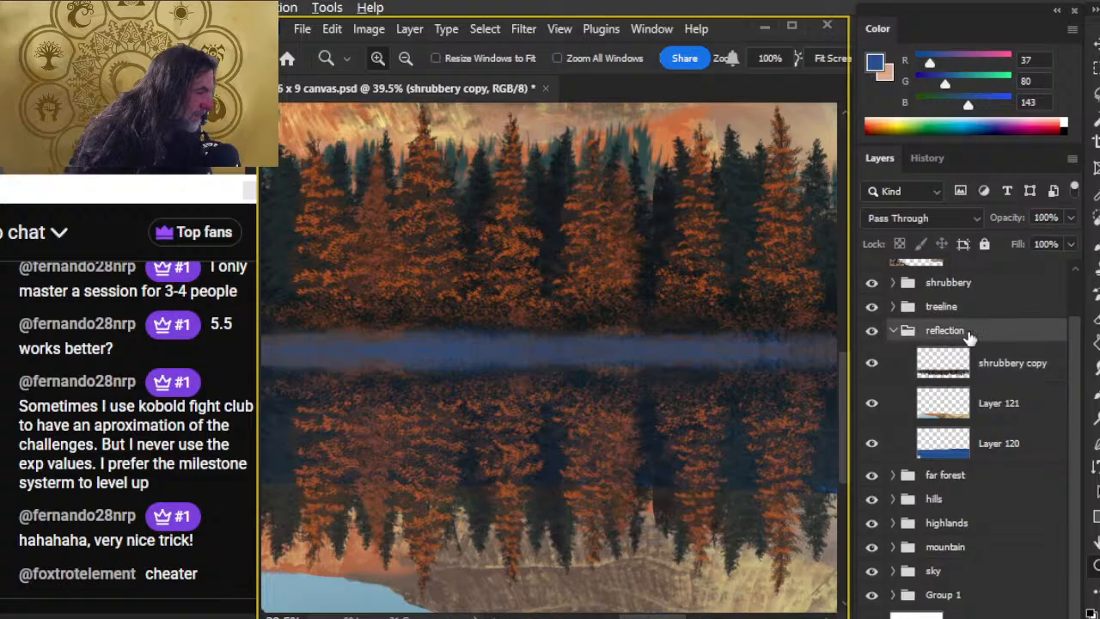
{"action": "left_click", "coordinate": [1071, 217]}
{"action": "left_click_drag", "start_coordinate": [1071, 244], "coordinate": [1032, 239]}
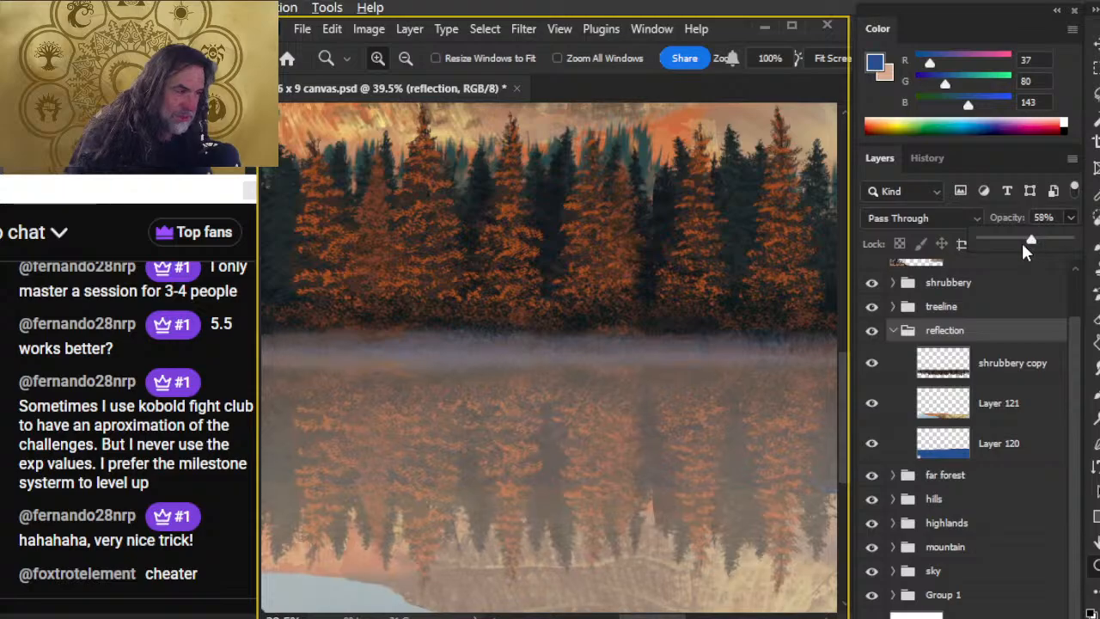
{"action": "scroll", "coordinate": [636, 361], "scroll_direction": "up", "scroll_amount": 3}
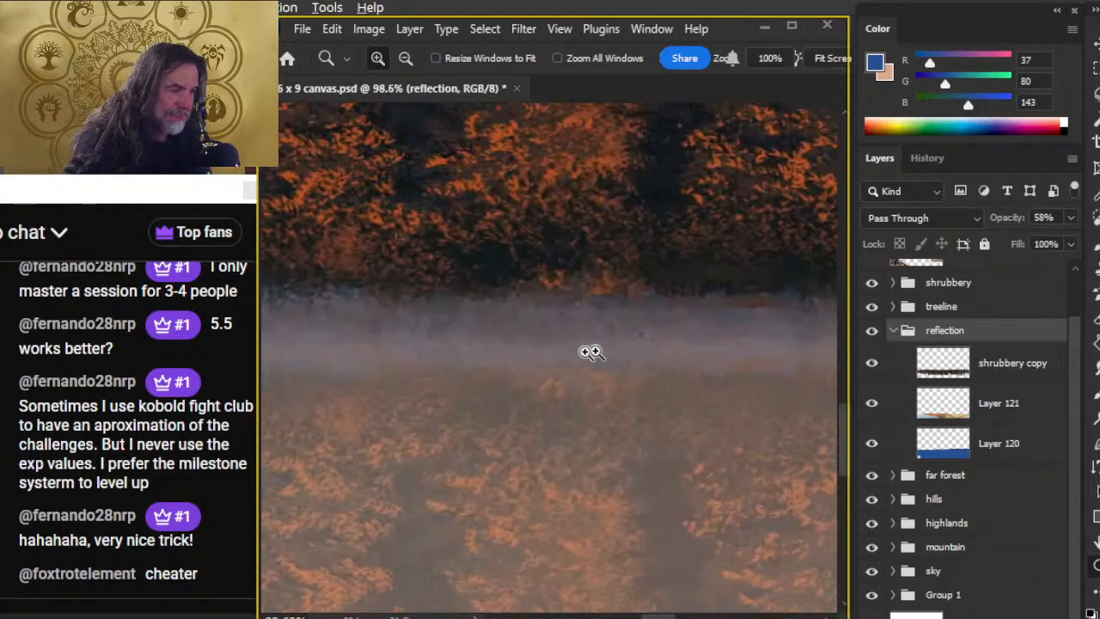
{"action": "key", "text": "b"}
{"action": "key", "text": "l"}
{"action": "mouse_move", "coordinate": [563, 339]}
{"action": "left_mouse_down"}
{"action": "mouse_move", "coordinate": [779, 345]}
{"action": "mouse_move", "coordinate": [619, 350]}
{"action": "left_mouse_up"}
{"action": "key", "text": "ctrl+d"}
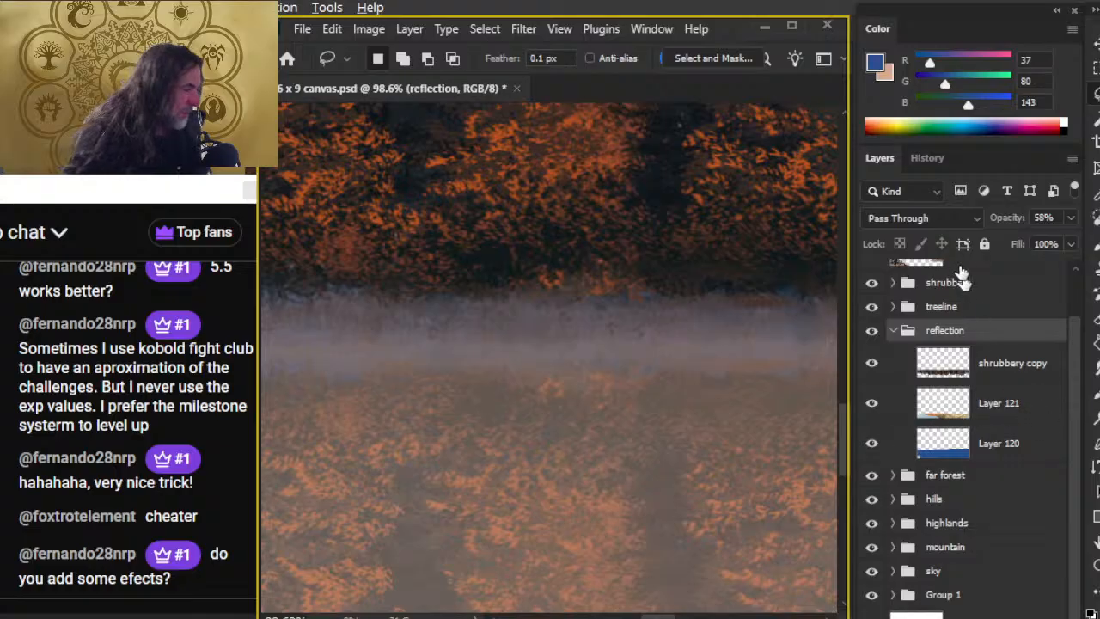
{"action": "left_click", "coordinate": [1071, 218]}
{"action": "left_click_drag", "start_coordinate": [1031, 241], "coordinate": [1018, 239]}
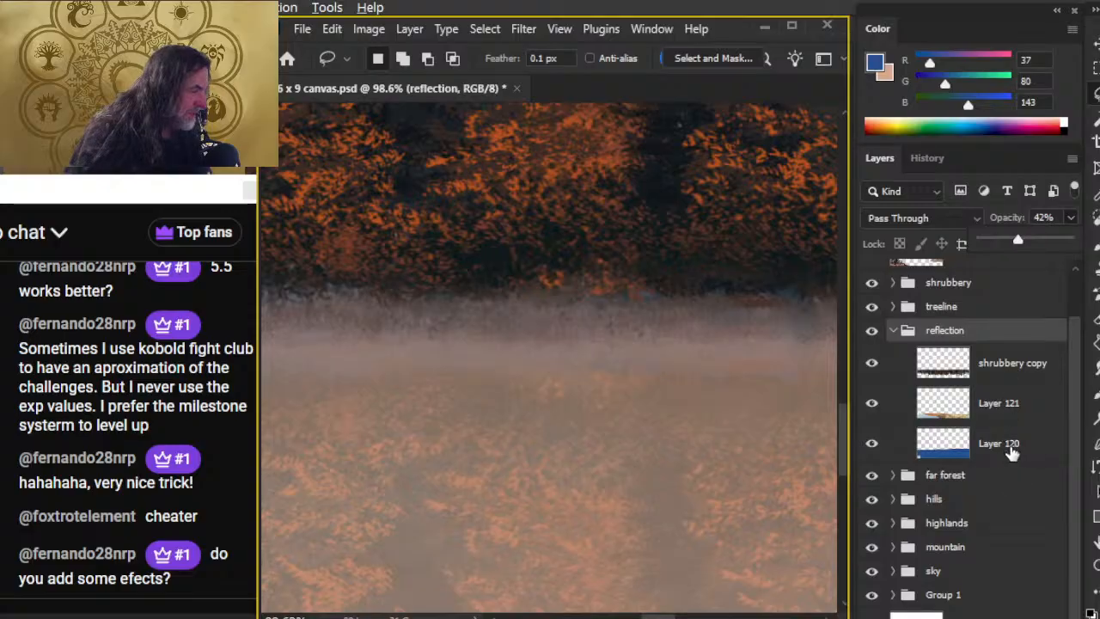
{"action": "left_click", "coordinate": [1007, 445]}
{"action": "left_click", "coordinate": [995, 334]}
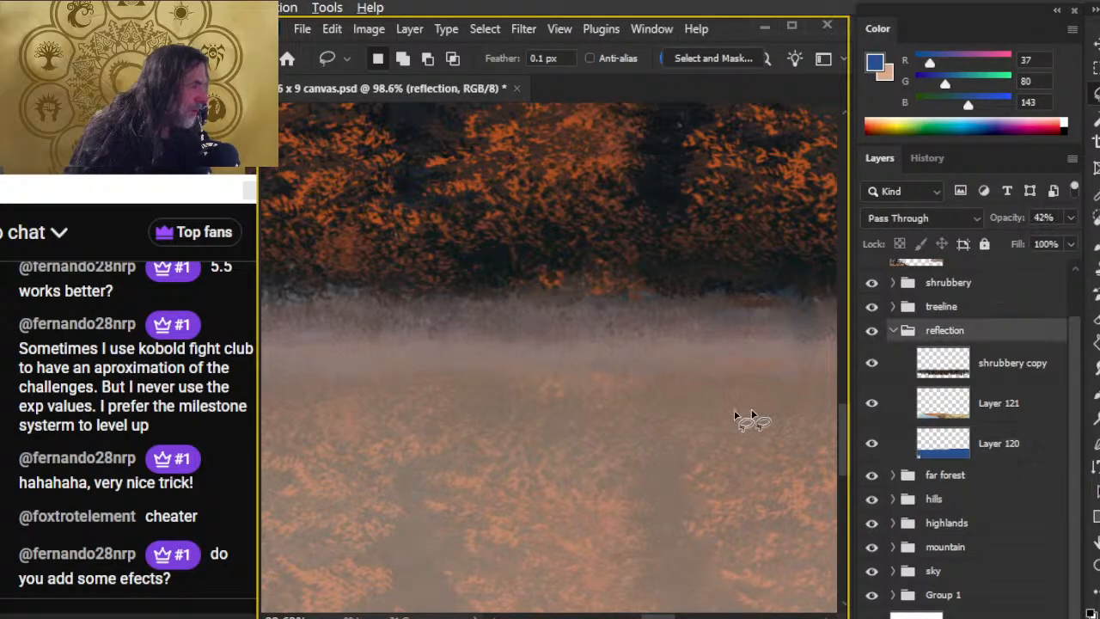
Create a new layer and place it above the shrubbery group, directly below Layer 101
{"action": "key", "text": "z"}
{"action": "left_click_drag", "start_coordinate": [626, 449], "coordinate": [525, 499]}
{"action": "scroll", "coordinate": [455, 522], "scroll_direction": "down", "scroll_amount": 2}
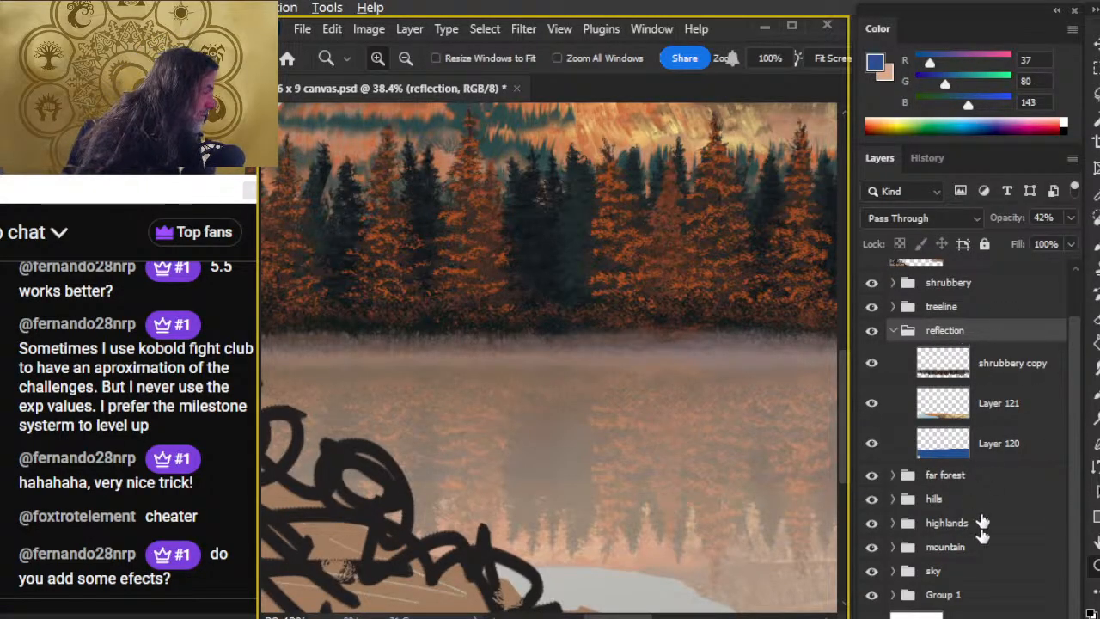
{"action": "key", "text": "ctrl+shift+alt+n"}
{"action": "left_click_drag", "start_coordinate": [1000, 363], "coordinate": [997, 275]}
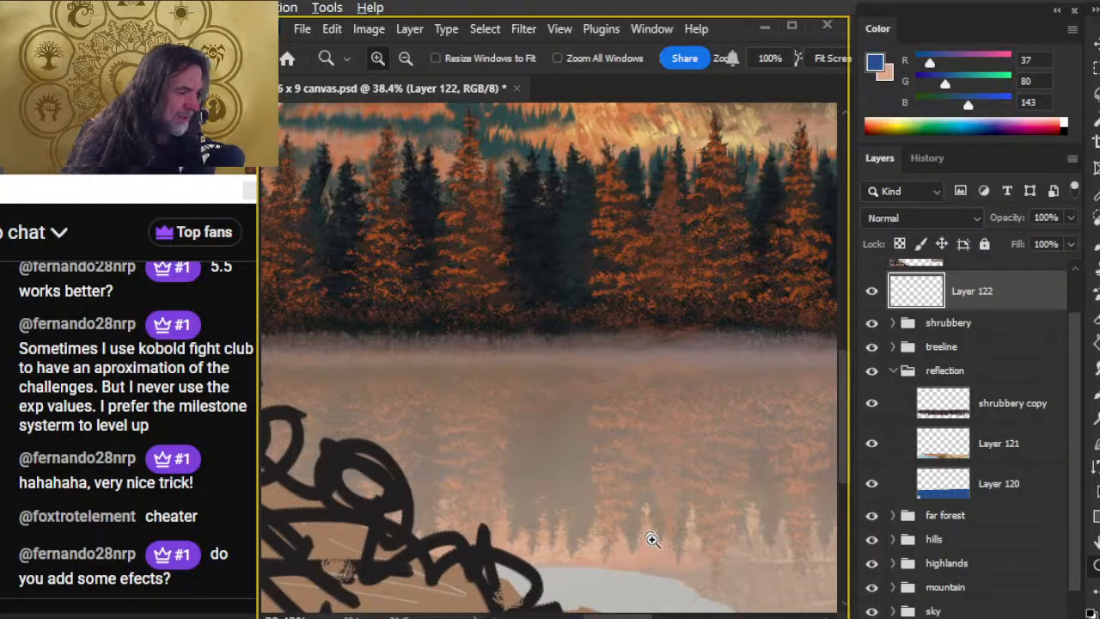
Switch to the Brush and change the foreground color to a pale bluish white, RGB 236, 244, 255
{"action": "mouse_move", "coordinate": [640, 532]}
{"action": "left_mouse_down"}
{"action": "mouse_move", "coordinate": [651, 386]}
{"action": "mouse_move", "coordinate": [636, 330]}
{"action": "left_mouse_up"}
{"action": "key", "text": "b"}
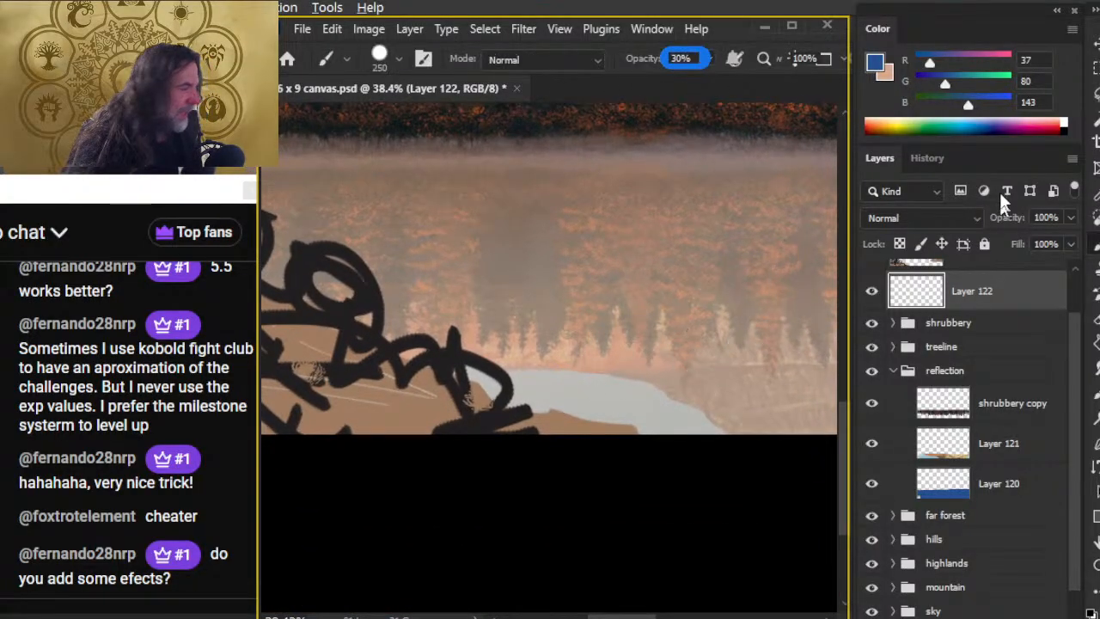
{"action": "left_click_drag", "start_coordinate": [970, 97], "coordinate": [1004, 85]}
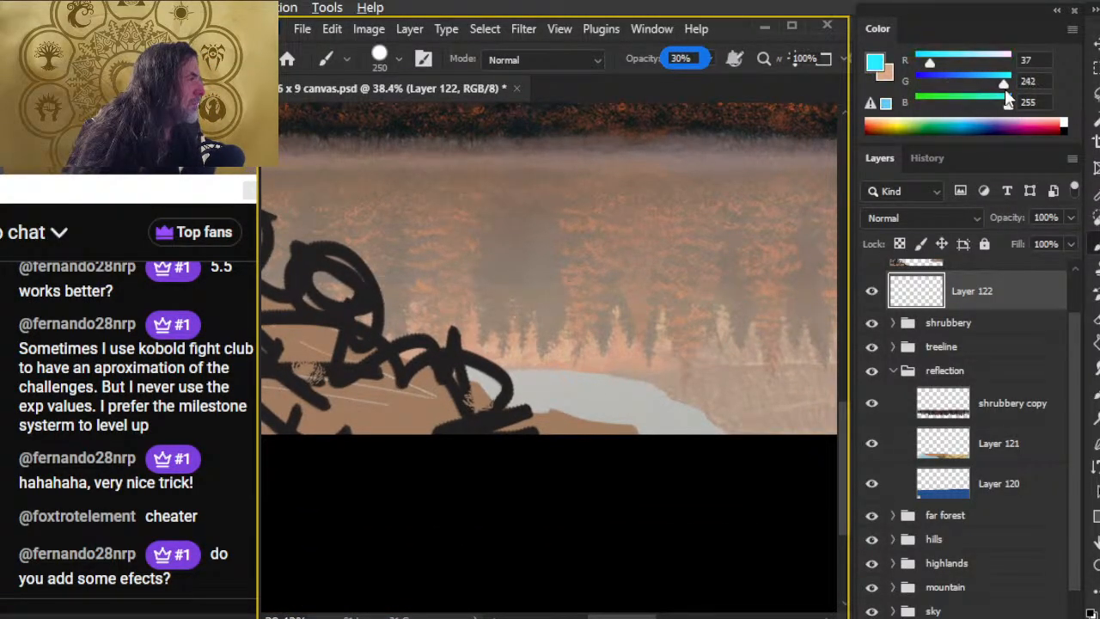
{"action": "left_click_drag", "start_coordinate": [940, 69], "coordinate": [1000, 86]}
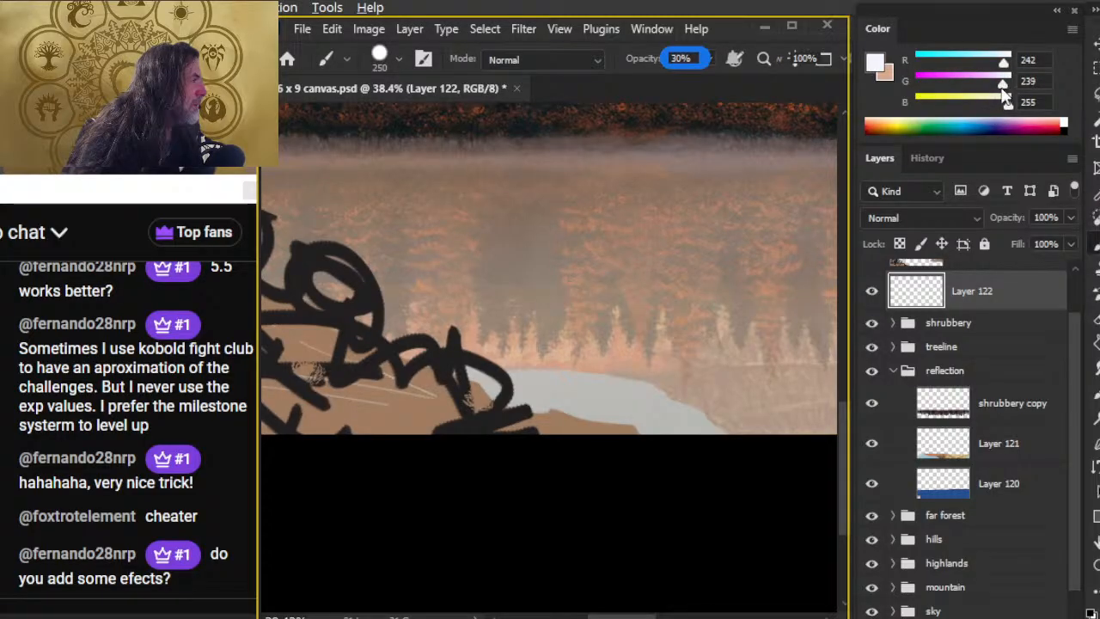
{"action": "left_click_drag", "start_coordinate": [1006, 77], "coordinate": [1001, 82]}
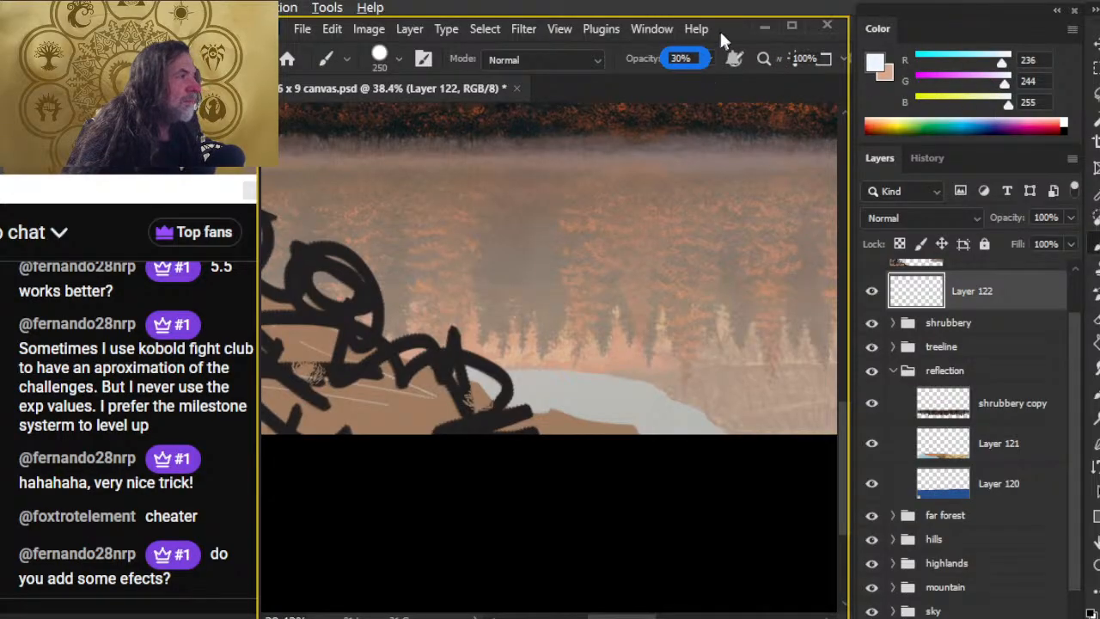
Shrink the brush to 5 px and set its opacity to 40%
{"action": "key", "text": "bracketleft"}
{"action": "key", "text": "bracketleft"}
{"action": "key", "text": "bracketleft"}
{"action": "key", "text": "bracketleft"}
{"action": "key", "text": "bracketleft"}
{"action": "key", "text": "bracketleft"}
{"action": "key", "text": "bracketleft"}
{"action": "key", "text": "bracketleft"}
{"action": "key", "text": "bracketleft"}
{"action": "key", "text": "bracketleft"}
{"action": "key", "text": "bracketleft"}
{"action": "key", "text": "bracketleft"}
{"action": "key", "text": "bracketleft"}
{"action": "key", "text": "bracketleft"}
{"action": "key", "text": "bracketleft"}
{"action": "key", "text": "bracketleft"}
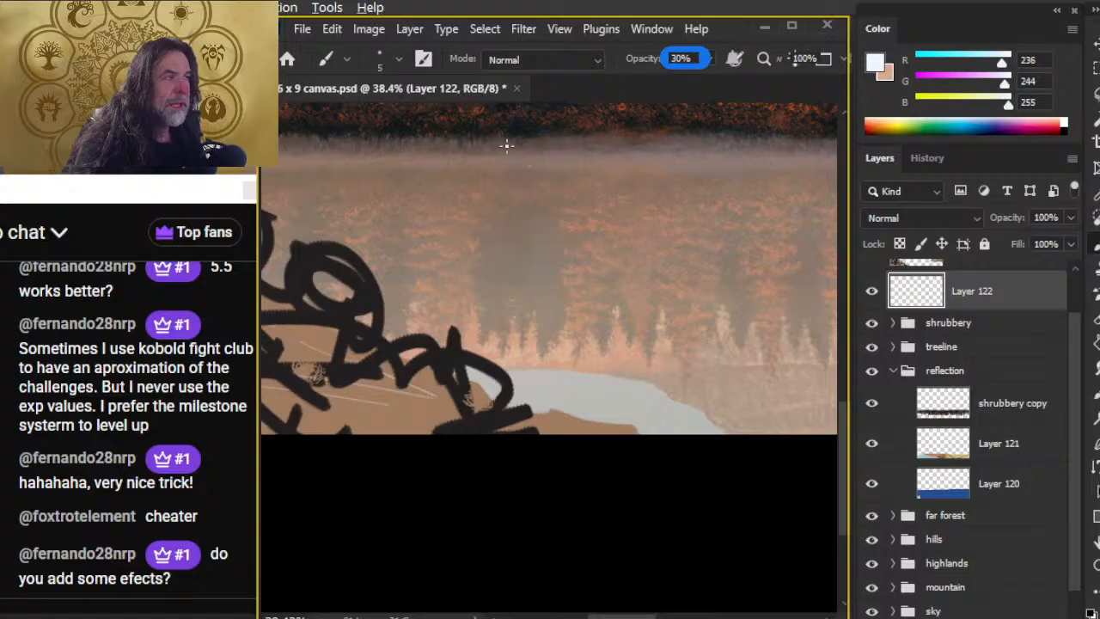
{"action": "left_click_drag", "start_coordinate": [457, 220], "coordinate": [670, 330]}
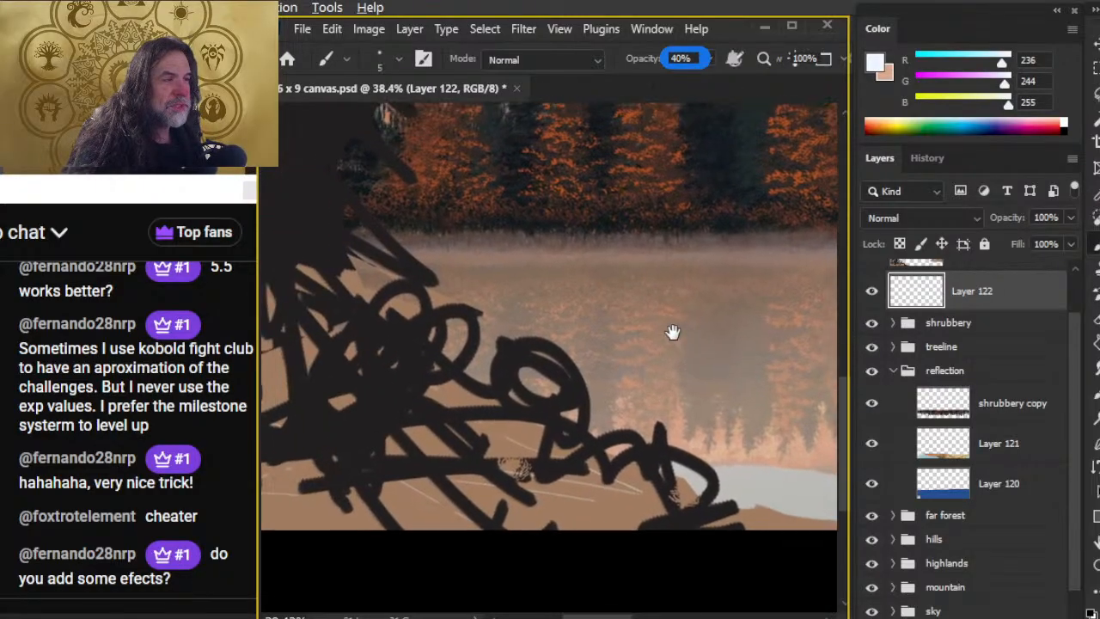
Hide the ref group and Layer 101, and paint a thin waterline along the far shore on Layer 122 with a 3 px brush
{"action": "scroll", "coordinate": [870, 297], "scroll_direction": "up", "scroll_amount": 2}
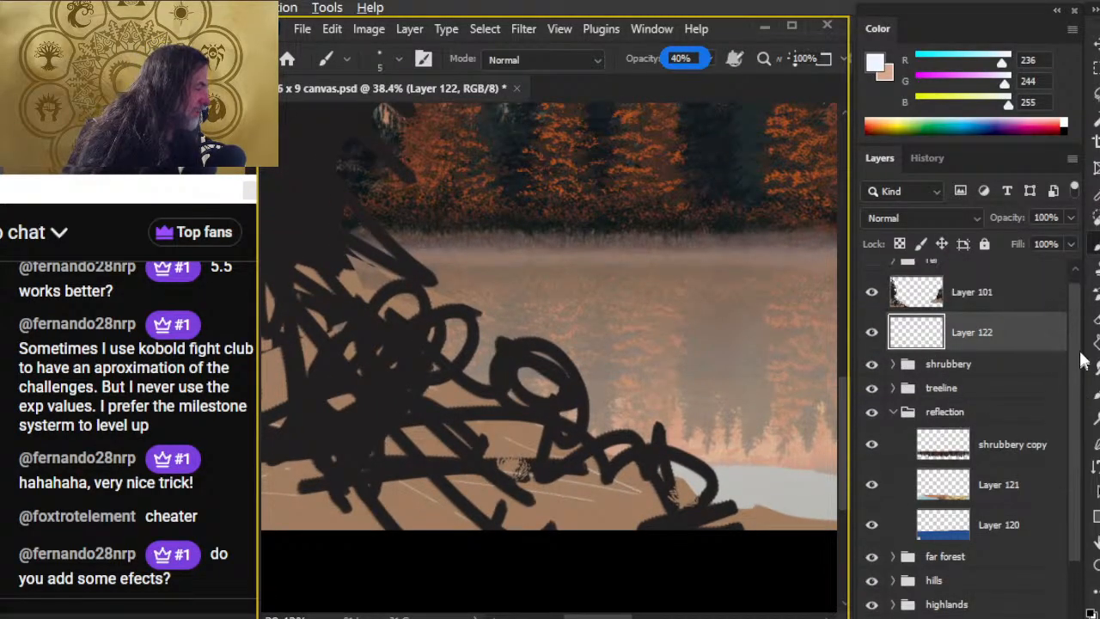
{"action": "key", "text": "ctrl+z"}
{"action": "mouse_move", "coordinate": [363, 270]}
{"action": "left_mouse_down"}
{"action": "mouse_move", "coordinate": [407, 285]}
{"action": "mouse_move", "coordinate": [511, 275]}
{"action": "left_mouse_up"}
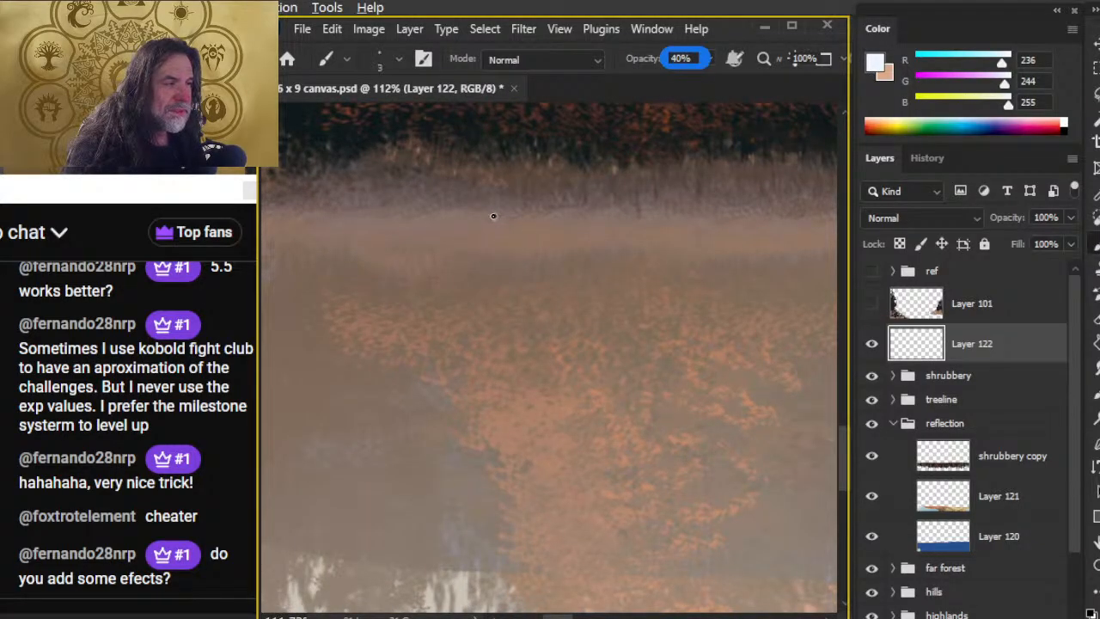
{"action": "left_click_drag", "start_coordinate": [444, 246], "coordinate": [638, 283]}
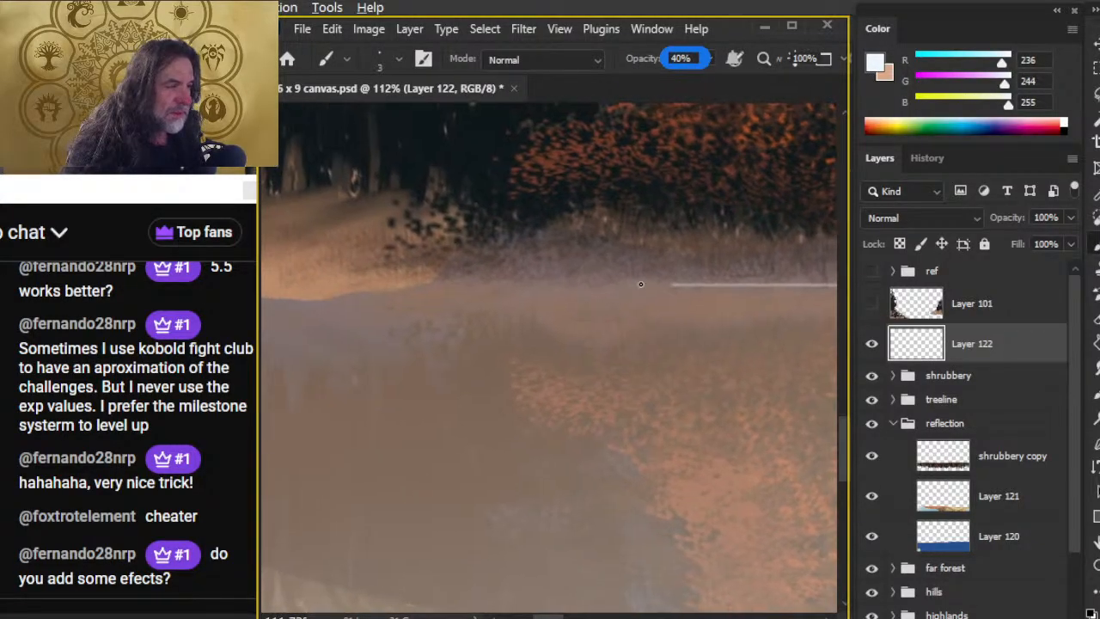
{"action": "left_click", "coordinate": [451, 284], "text": "shift"}
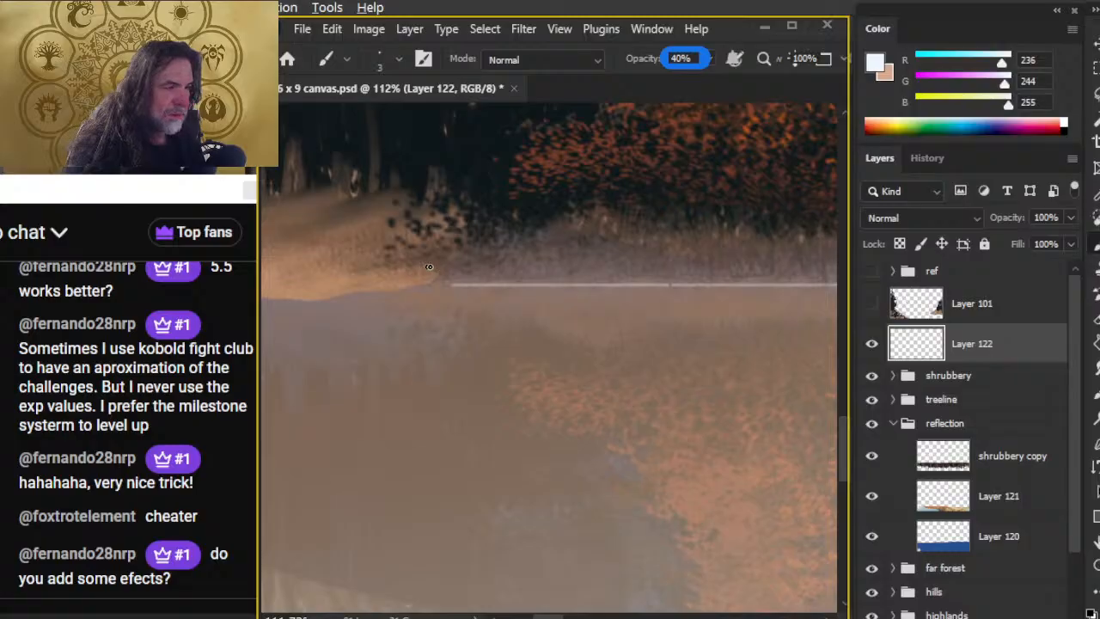
{"action": "left_click", "coordinate": [381, 285], "text": "shift"}
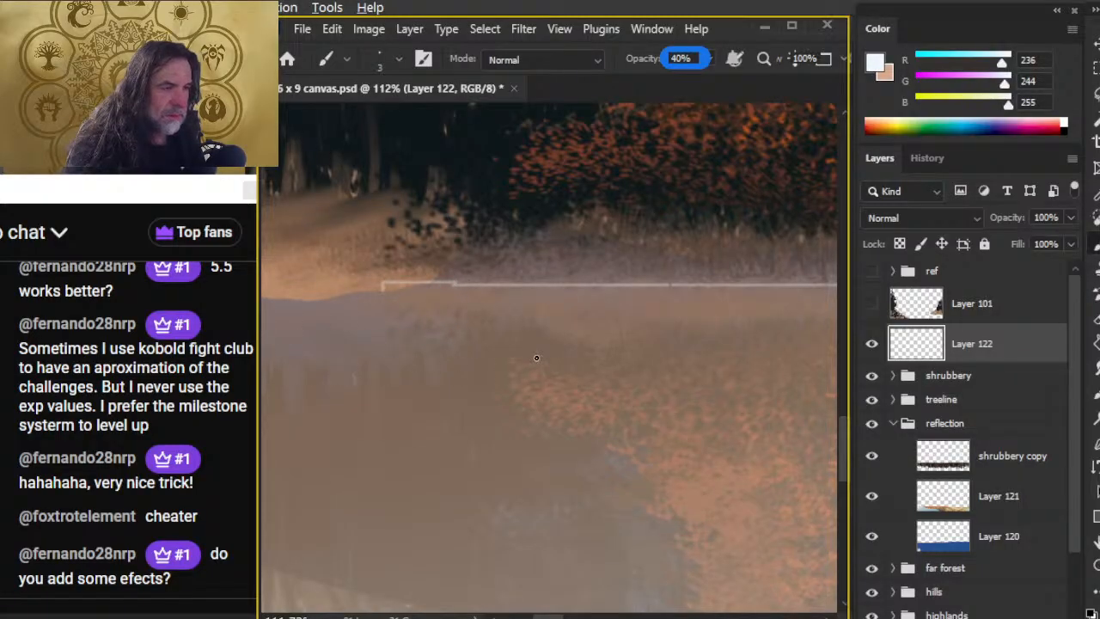
Set the Eraser to a 20 px round tip at 100% opacity and erase the stray hook at the waterline's left end
{"action": "key", "text": "e"}
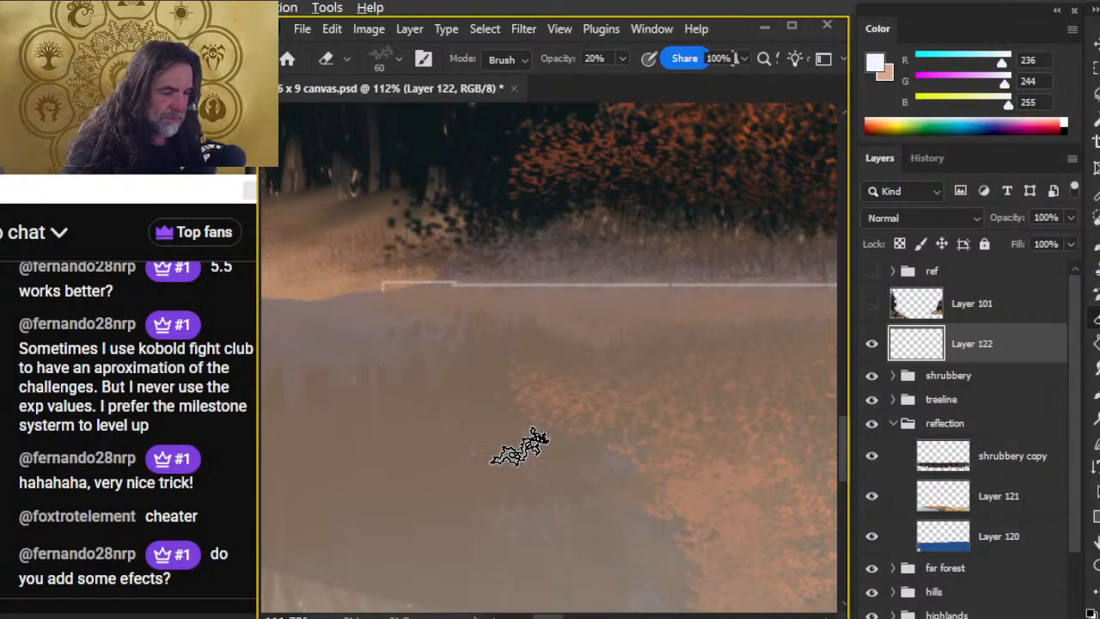
{"action": "right_click", "coordinate": [440, 413]}
{"action": "double_click", "coordinate": [464, 462]}
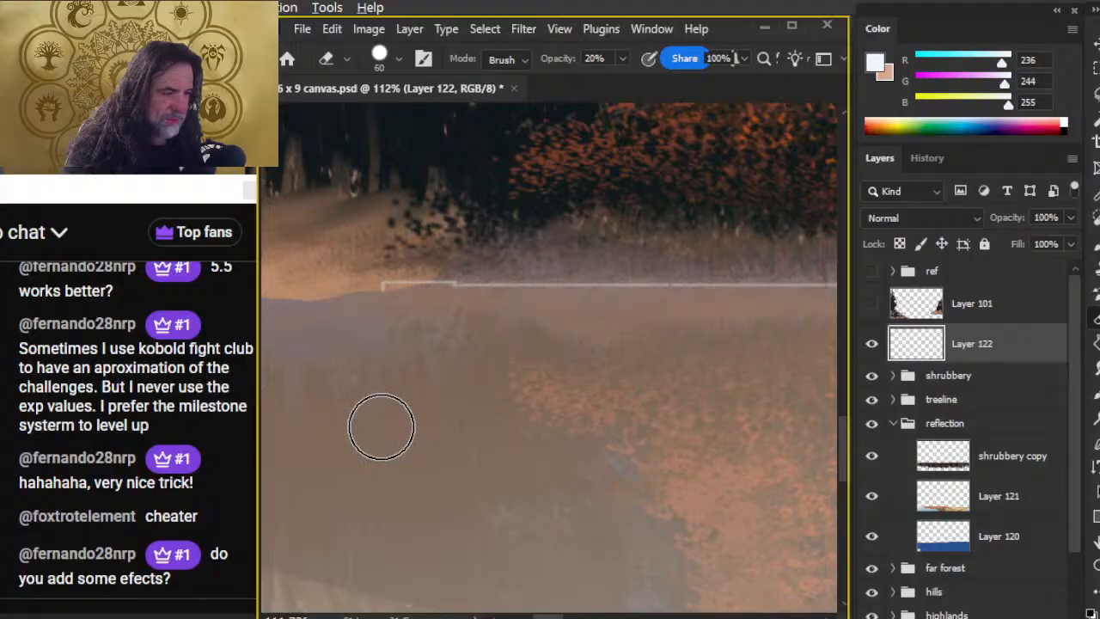
{"action": "key", "text": "bracketleft"}
{"action": "key", "text": "bracketleft"}
{"action": "key", "text": "bracketleft"}
{"action": "key", "text": "bracketleft"}
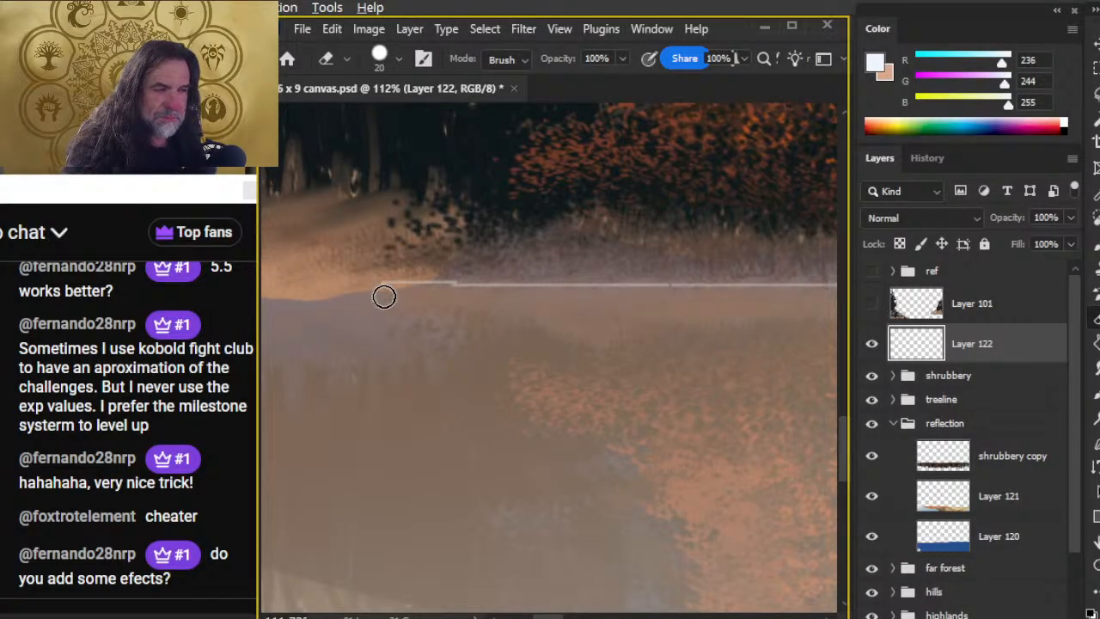
{"action": "mouse_move", "coordinate": [373, 297]}
{"action": "left_mouse_down"}
{"action": "mouse_move", "coordinate": [498, 383]}
{"action": "mouse_move", "coordinate": [563, 404]}
{"action": "left_mouse_up"}
Paint the waterline along the edge of the sandy bank at the lake's far left and tidy it with the Eraser
{"action": "key", "text": "b"}
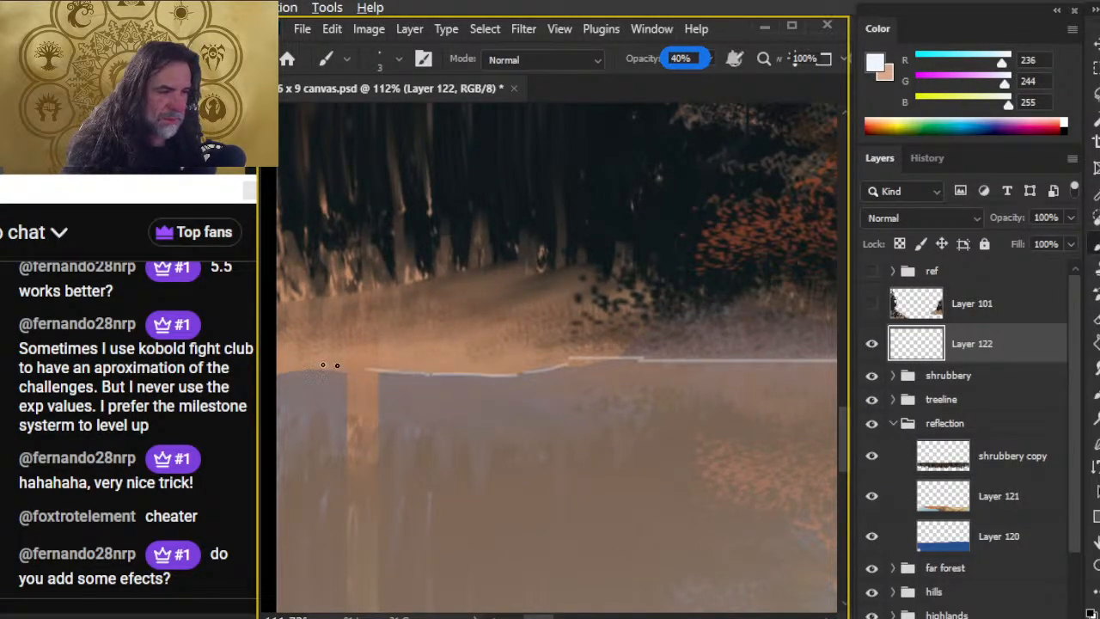
{"action": "left_click_drag", "start_coordinate": [351, 371], "coordinate": [278, 373]}
{"action": "key", "text": "e"}
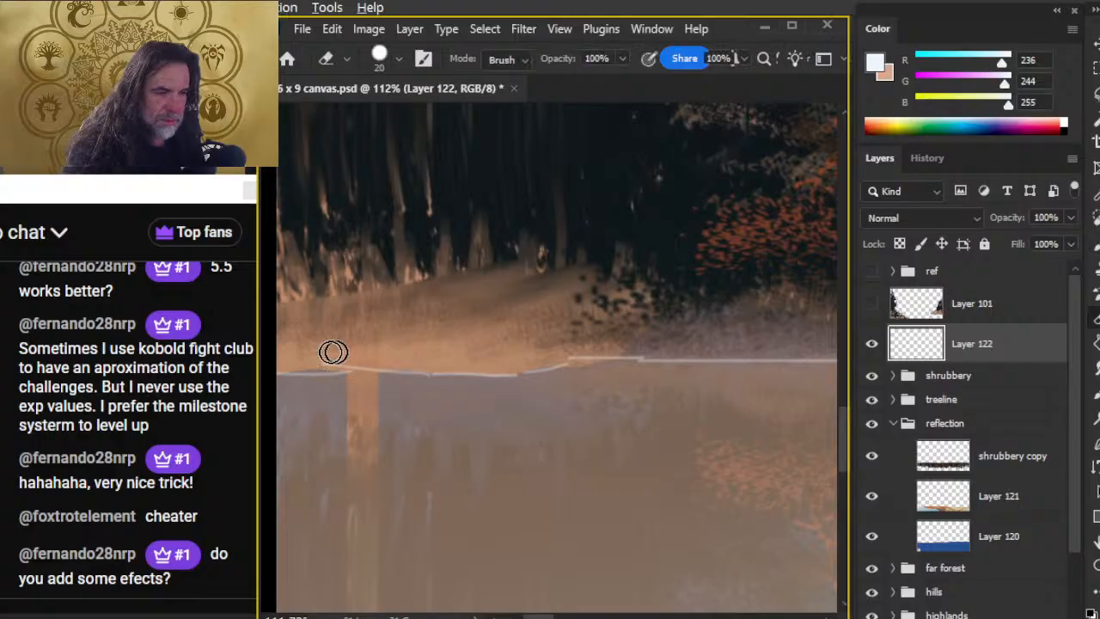
{"action": "left_click_drag", "start_coordinate": [609, 459], "coordinate": [321, 456]}
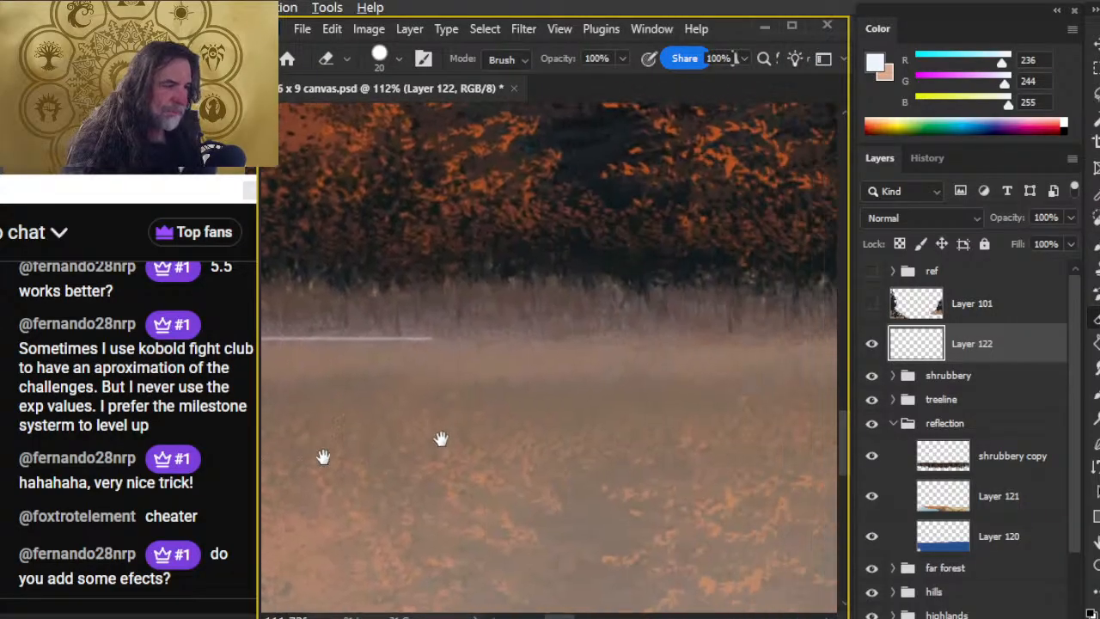
Extend the thin waterline rightward beneath the shoreline grass with straight brush segments
{"action": "left_click_drag", "start_coordinate": [560, 435], "coordinate": [385, 367]}
{"action": "key", "text": "b"}
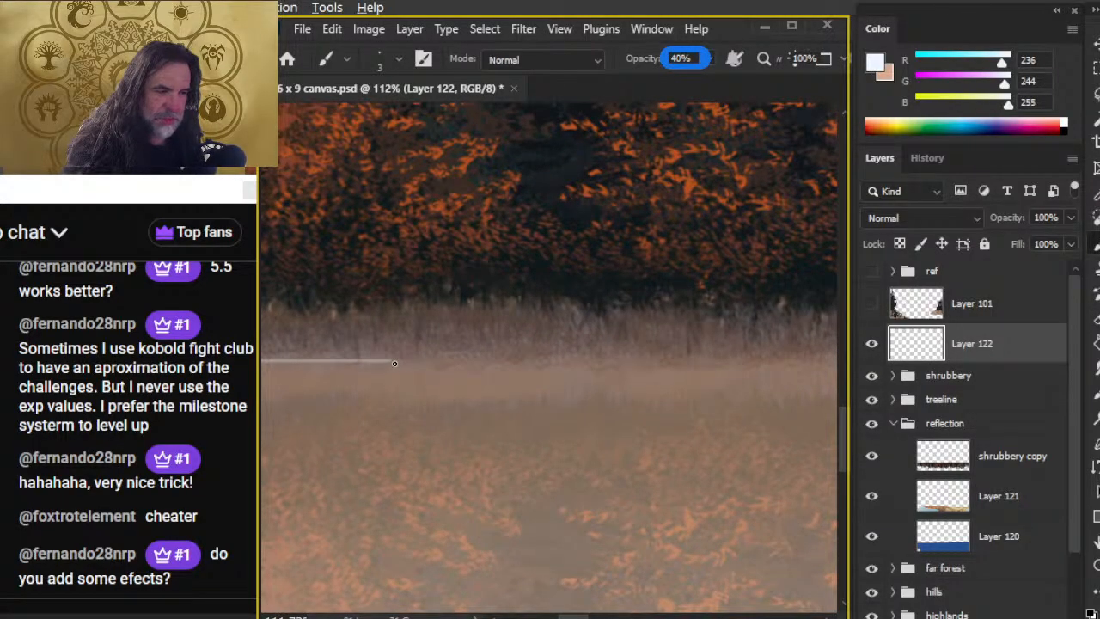
{"action": "left_click_drag", "start_coordinate": [454, 367], "coordinate": [526, 368]}
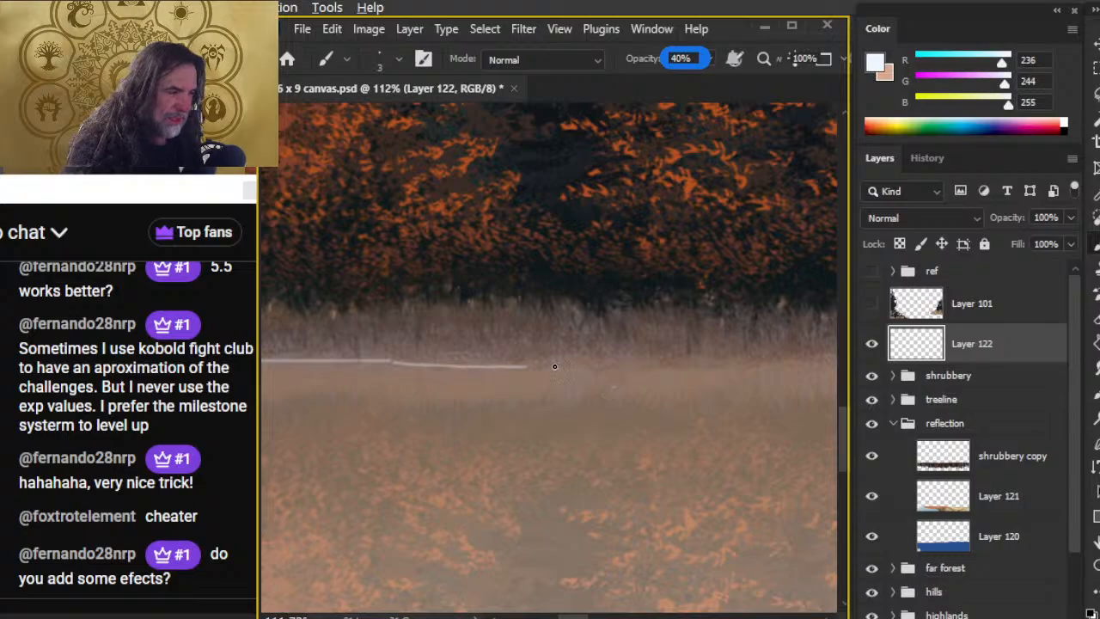
{"action": "left_click", "coordinate": [763, 371], "text": "shift"}
{"action": "left_click_drag", "start_coordinate": [763, 449], "coordinate": [501, 452]}
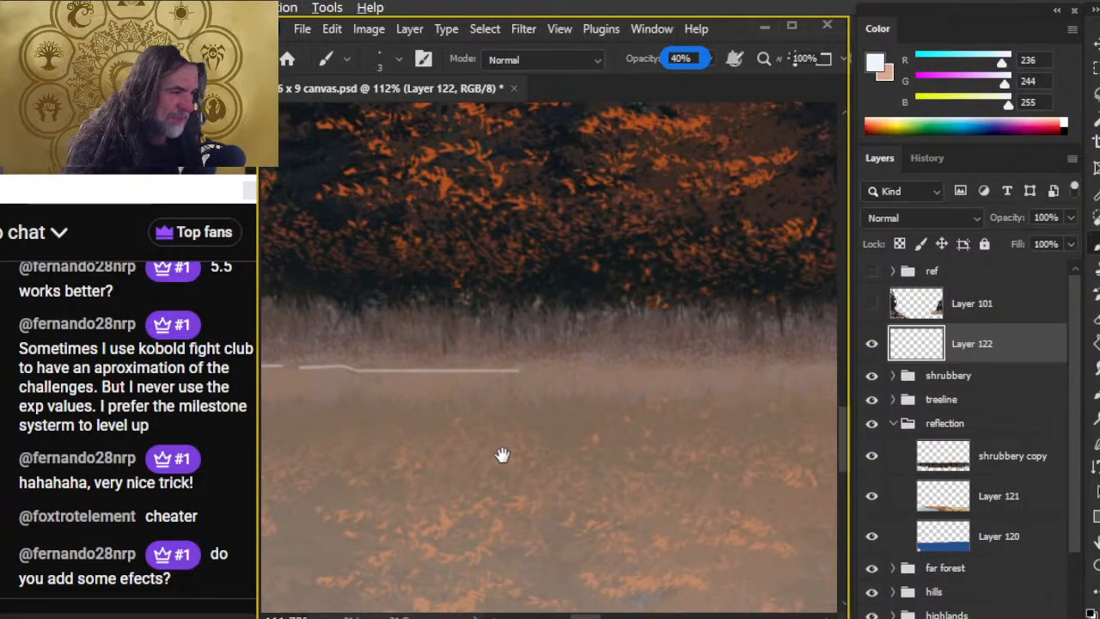
{"action": "left_click", "coordinate": [757, 368], "text": "shift"}
Continue the thin waterline on Layer 122 rightward across the dark gap in the treeline with slightly offset straight segments
{"action": "left_click_drag", "start_coordinate": [722, 468], "coordinate": [503, 474]}
{"action": "key", "text": "ctrl+z"}
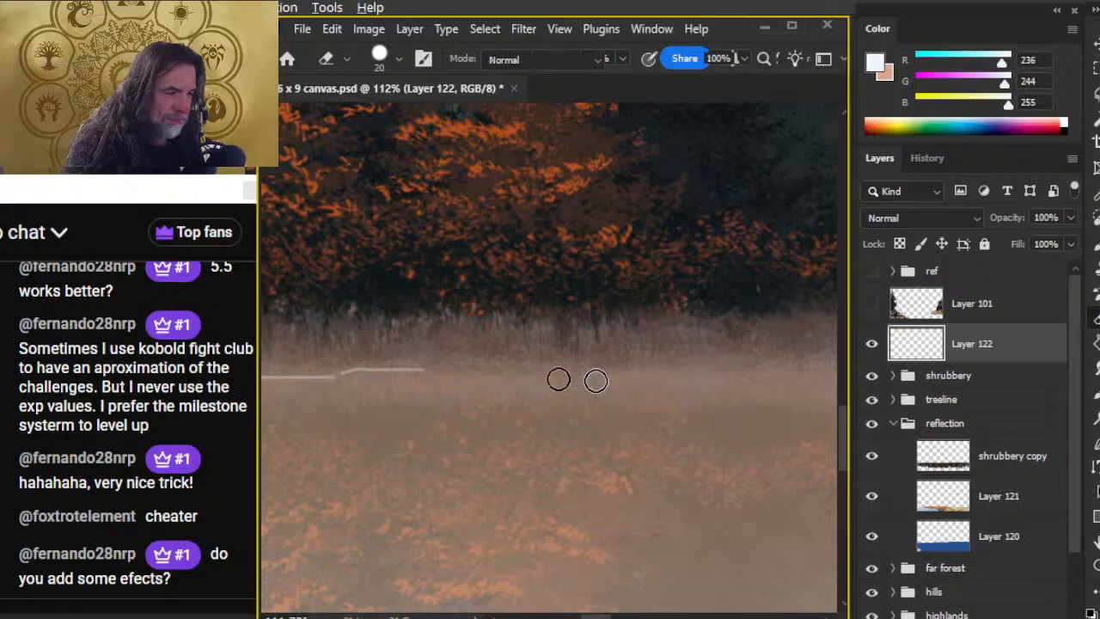
{"action": "left_click", "coordinate": [522, 374], "text": "shift"}
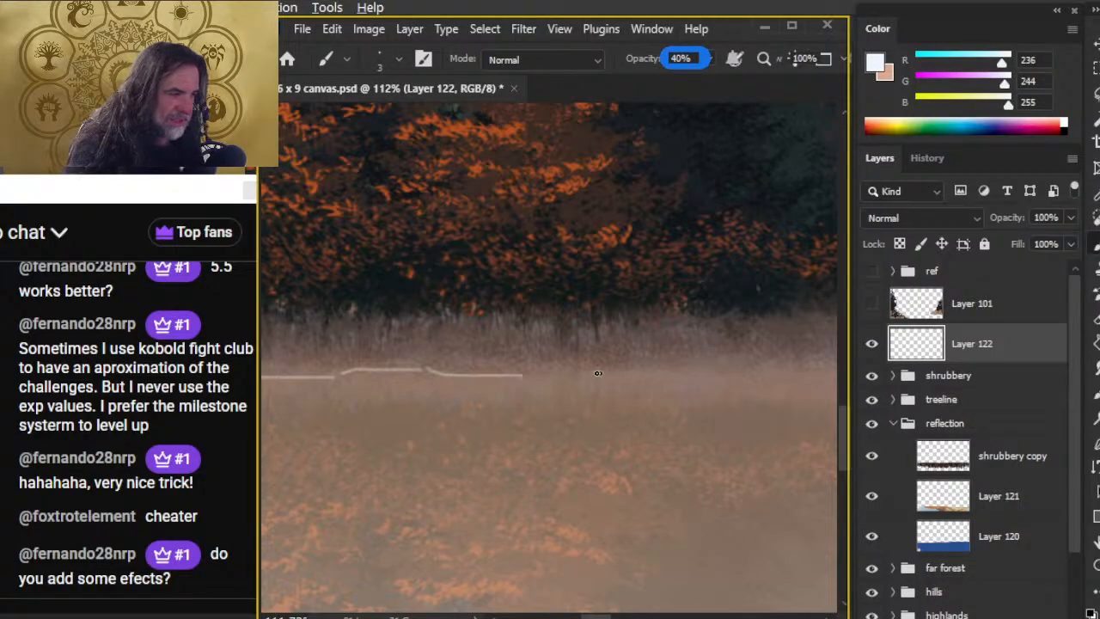
{"action": "left_click", "coordinate": [694, 371], "text": "shift"}
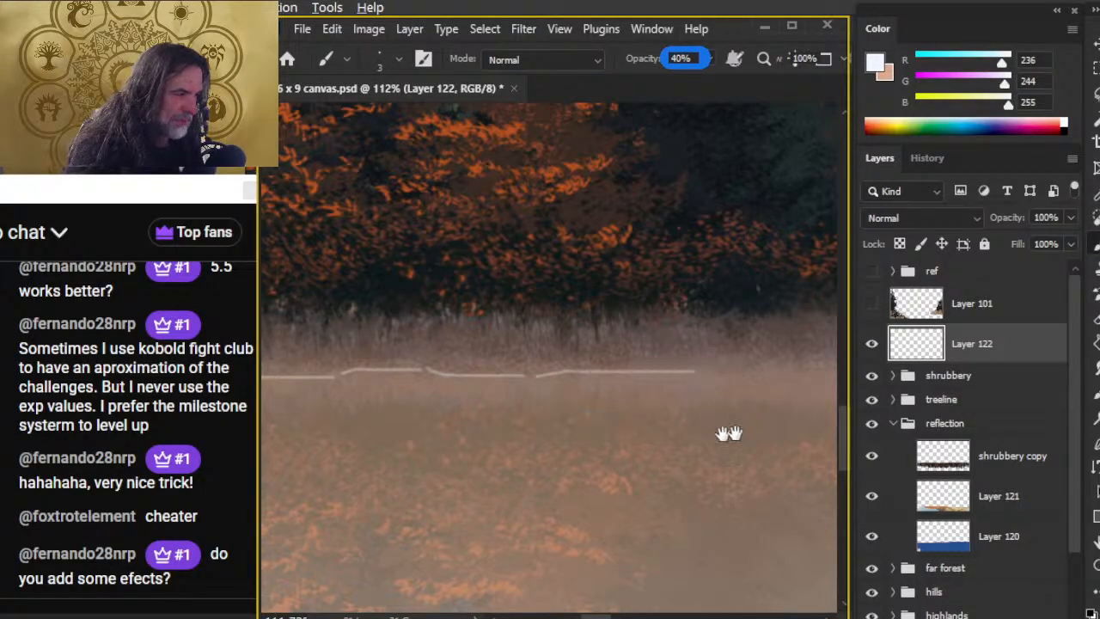
{"action": "left_click_drag", "start_coordinate": [731, 433], "coordinate": [552, 400]}
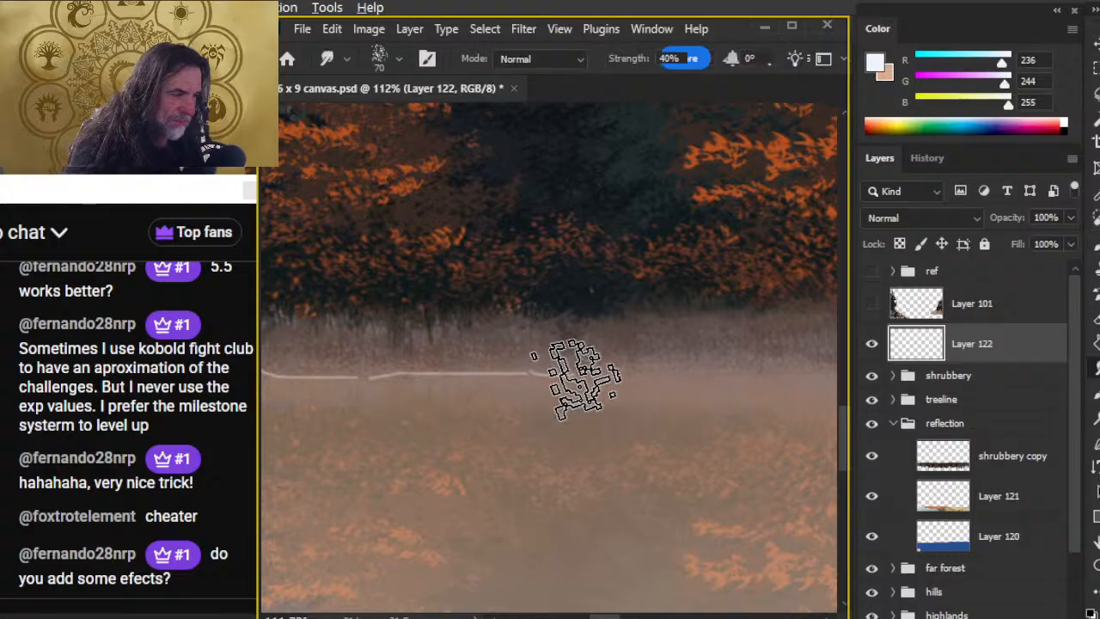
{"action": "left_click", "coordinate": [657, 371], "text": "shift"}
{"action": "left_click_drag", "start_coordinate": [639, 444], "coordinate": [471, 412]}
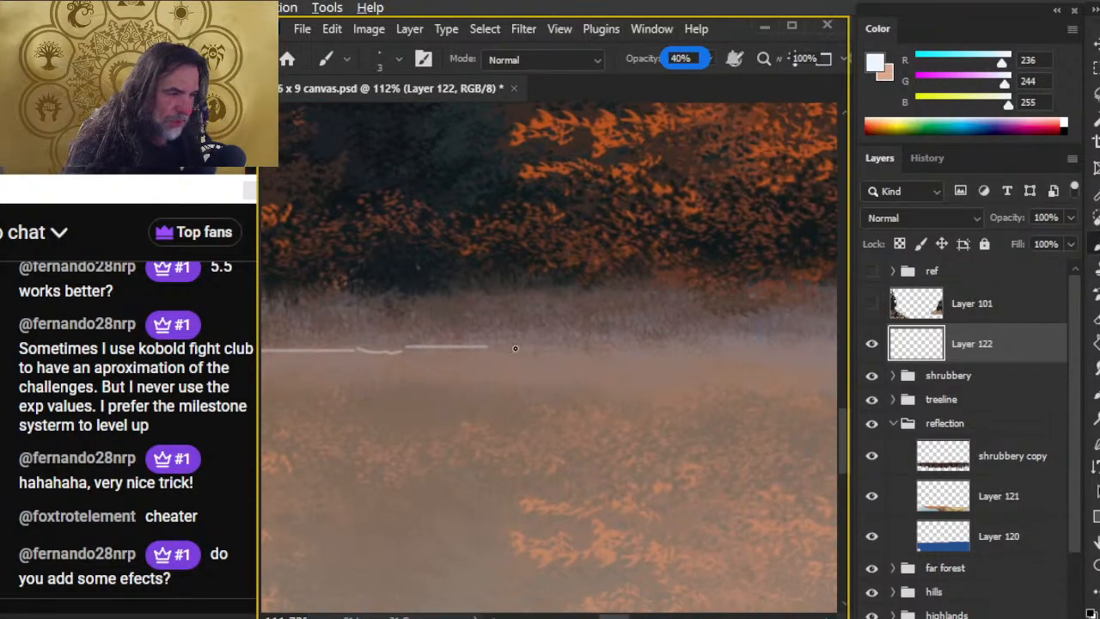
{"action": "left_click", "coordinate": [660, 351], "text": "shift"}
{"action": "left_click_drag", "start_coordinate": [714, 395], "coordinate": [582, 410]}
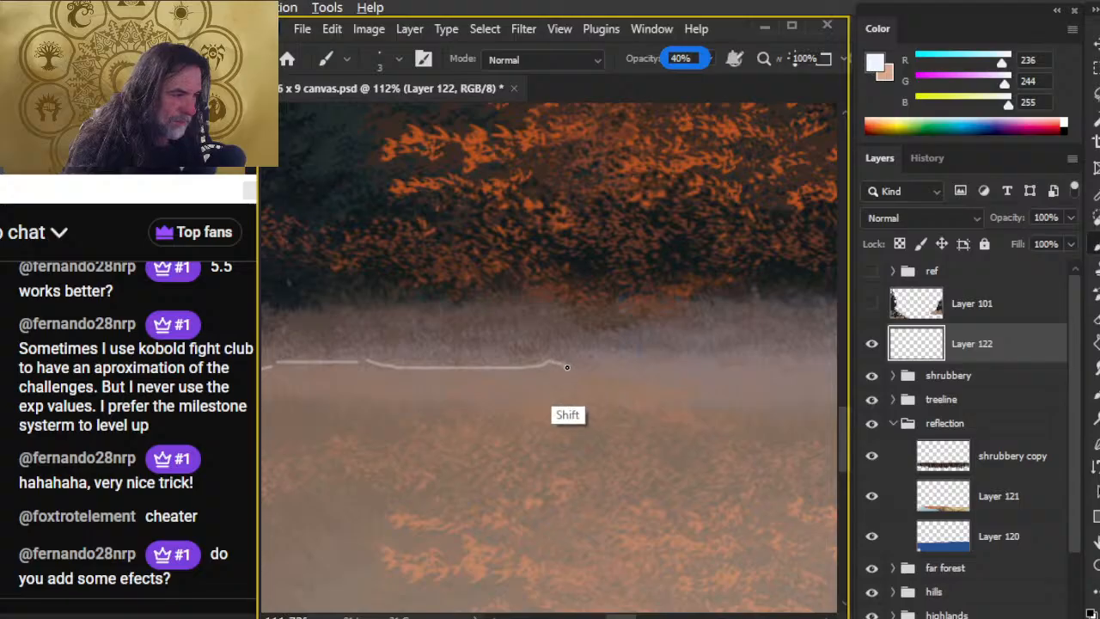
Carry the waterline rightward beneath the wide stretch of orange foliage, linking straight segments with small irregular dips
{"action": "left_click", "coordinate": [702, 366], "text": "shift"}
{"action": "left_click_drag", "start_coordinate": [725, 450], "coordinate": [506, 400]}
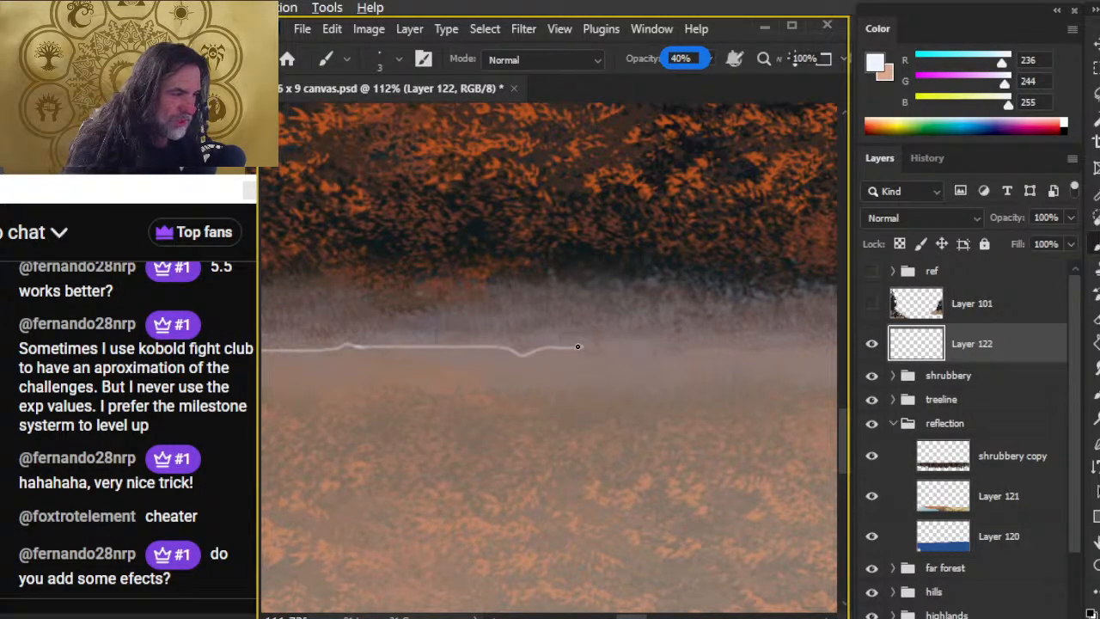
{"action": "left_click", "coordinate": [732, 349], "text": "shift"}
{"action": "mouse_move", "coordinate": [524, 455]}
{"action": "left_mouse_down"}
{"action": "mouse_move", "coordinate": [381, 450]}
{"action": "mouse_move", "coordinate": [384, 427]}
{"action": "left_mouse_up"}
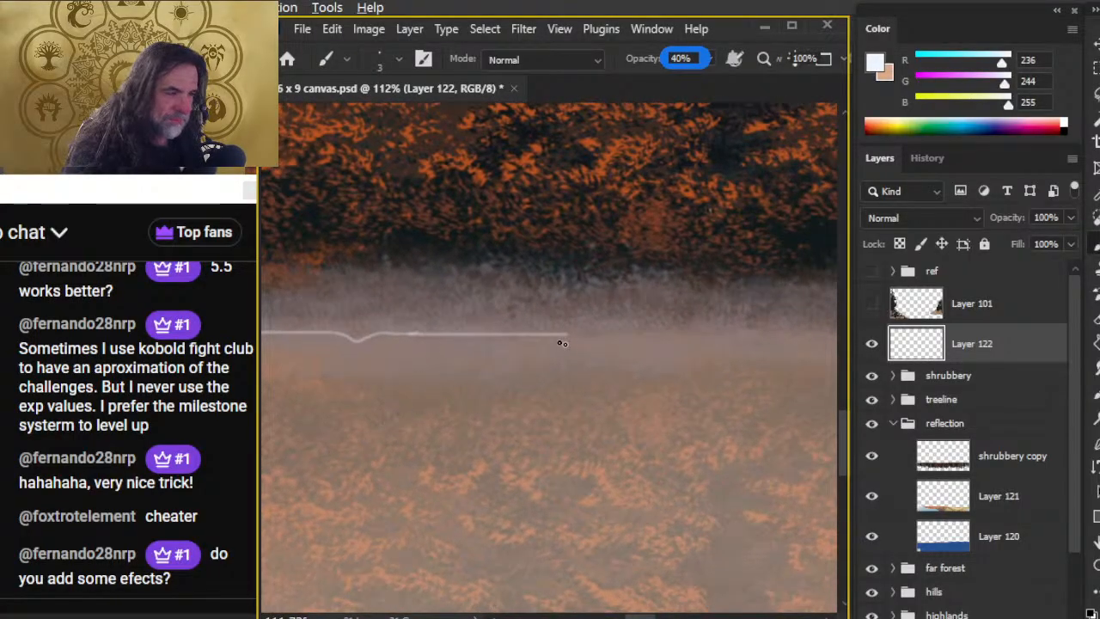
{"action": "left_click", "coordinate": [743, 332], "text": "shift"}
{"action": "mouse_move", "coordinate": [788, 404]}
{"action": "left_mouse_down"}
{"action": "mouse_move", "coordinate": [374, 499]}
{"action": "mouse_move", "coordinate": [395, 515]}
{"action": "left_mouse_up"}
{"action": "left_click_drag", "start_coordinate": [367, 443], "coordinate": [499, 454]}
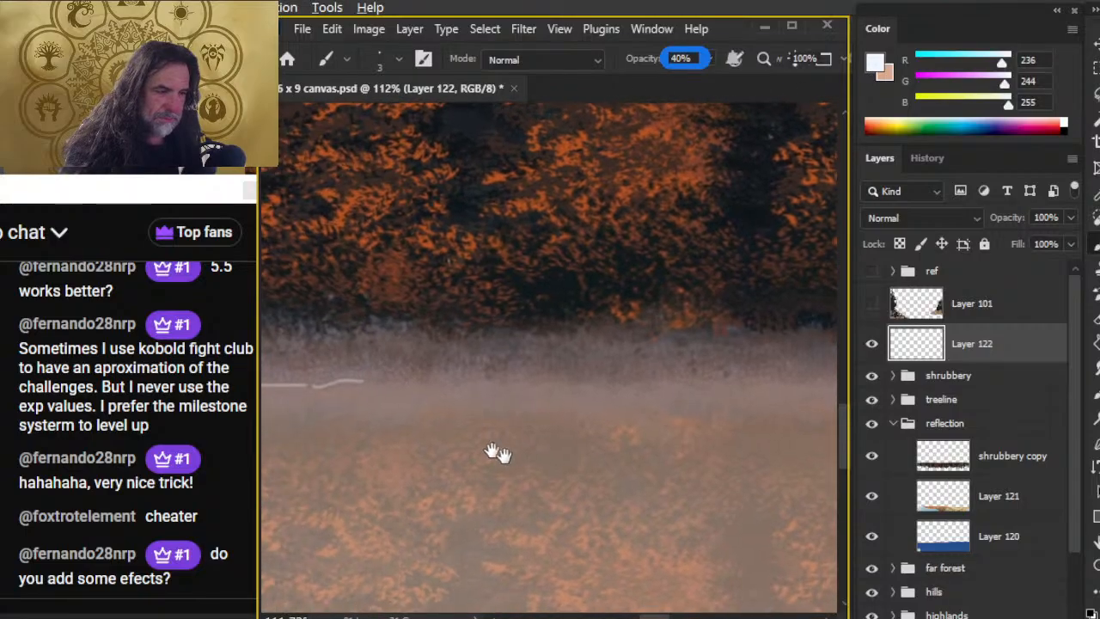
Add another straight waterline segment along the shore, then erase and repaint the uneven joint at its left end
{"action": "left_click", "coordinate": [679, 388], "text": "shift"}
{"action": "mouse_move", "coordinate": [674, 445]}
{"action": "left_mouse_down"}
{"action": "mouse_move", "coordinate": [601, 422]}
{"action": "mouse_move", "coordinate": [611, 404]}
{"action": "left_mouse_up"}
{"action": "key", "text": "e"}
{"action": "mouse_move", "coordinate": [386, 368]}
{"action": "left_mouse_down"}
{"action": "mouse_move", "coordinate": [422, 369]}
{"action": "mouse_move", "coordinate": [422, 359]}
{"action": "left_mouse_up"}
{"action": "key", "text": "b"}
{"action": "left_click", "coordinate": [335, 351]}
{"action": "left_click", "coordinate": [438, 348], "text": "shift"}
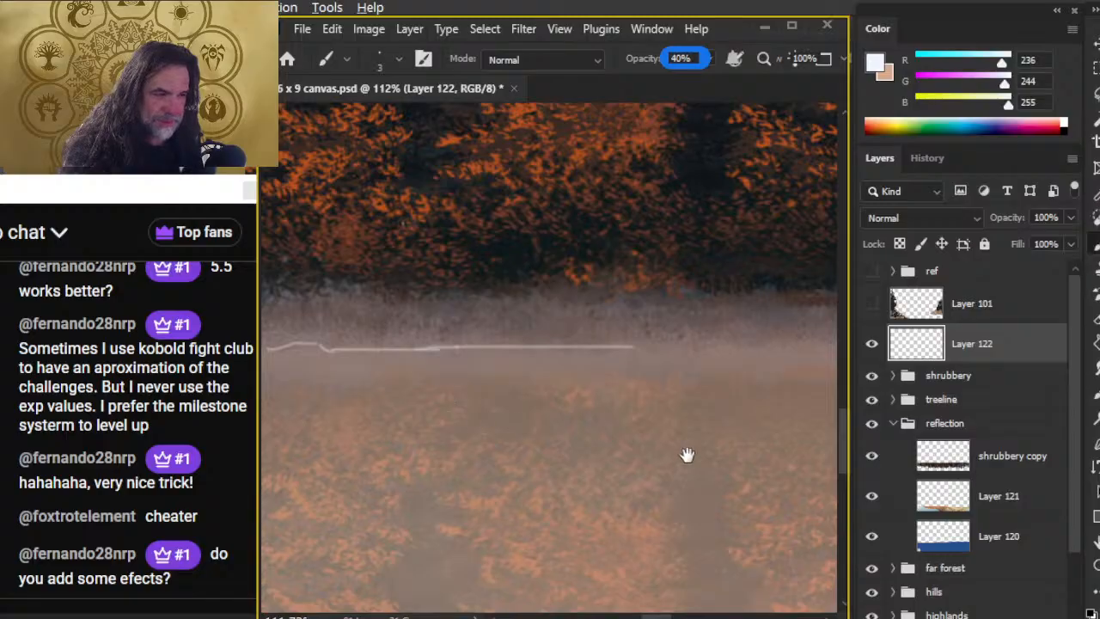
Extend the waterline below the bluish shoreline grass toward the next dark gap between the orange trees
{"action": "left_click_drag", "start_coordinate": [682, 453], "coordinate": [501, 472]}
{"action": "left_click", "coordinate": [699, 362], "text": "shift"}
{"action": "mouse_move", "coordinate": [698, 362]}
{"action": "left_mouse_down"}
{"action": "mouse_move", "coordinate": [486, 444]}
{"action": "mouse_move", "coordinate": [436, 373]}
{"action": "left_mouse_up"}
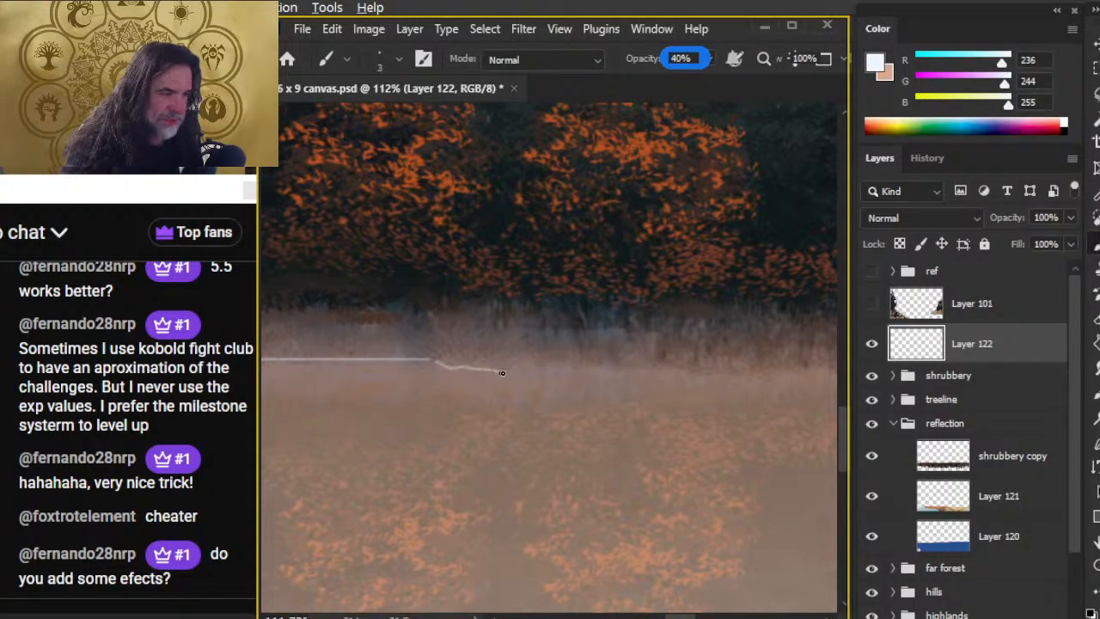
{"action": "left_click", "coordinate": [560, 369], "text": "shift"}
{"action": "left_click_drag", "start_coordinate": [622, 456], "coordinate": [469, 455]}
{"action": "key", "text": "e"}
{"action": "key", "text": "b"}
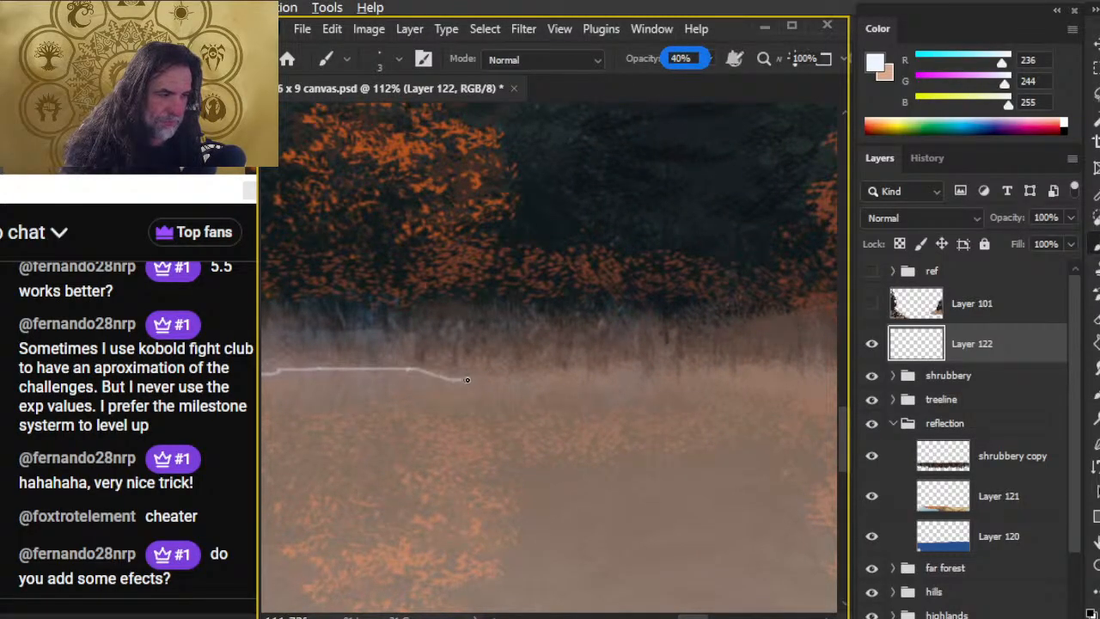
Paint the waterline across the dark gap up to the last large orange tree with long straight segments
{"action": "left_click", "coordinate": [693, 376], "text": "shift"}
{"action": "left_click_drag", "start_coordinate": [735, 441], "coordinate": [452, 431]}
{"action": "left_click", "coordinate": [632, 362], "text": "shift"}
{"action": "mouse_move", "coordinate": [682, 430]}
{"action": "left_mouse_down"}
{"action": "mouse_move", "coordinate": [465, 390]}
{"action": "mouse_move", "coordinate": [447, 354]}
{"action": "left_mouse_up"}
{"action": "key", "text": "e"}
{"action": "key", "text": "b"}
{"action": "left_click", "coordinate": [694, 354], "text": "shift"}
{"action": "left_click_drag", "start_coordinate": [731, 438], "coordinate": [468, 431]}
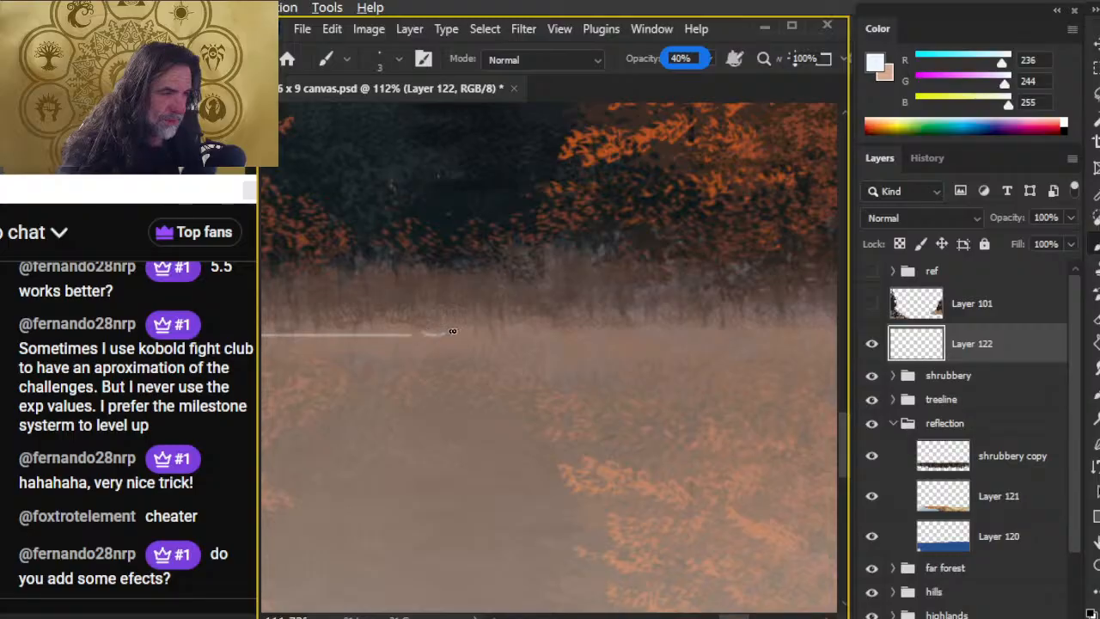
Complete the waterline from the last large orange tree beneath the dark trees to the canvas's right edge
{"action": "left_click", "coordinate": [749, 333], "text": "shift"}
{"action": "left_click_drag", "start_coordinate": [695, 474], "coordinate": [418, 493]}
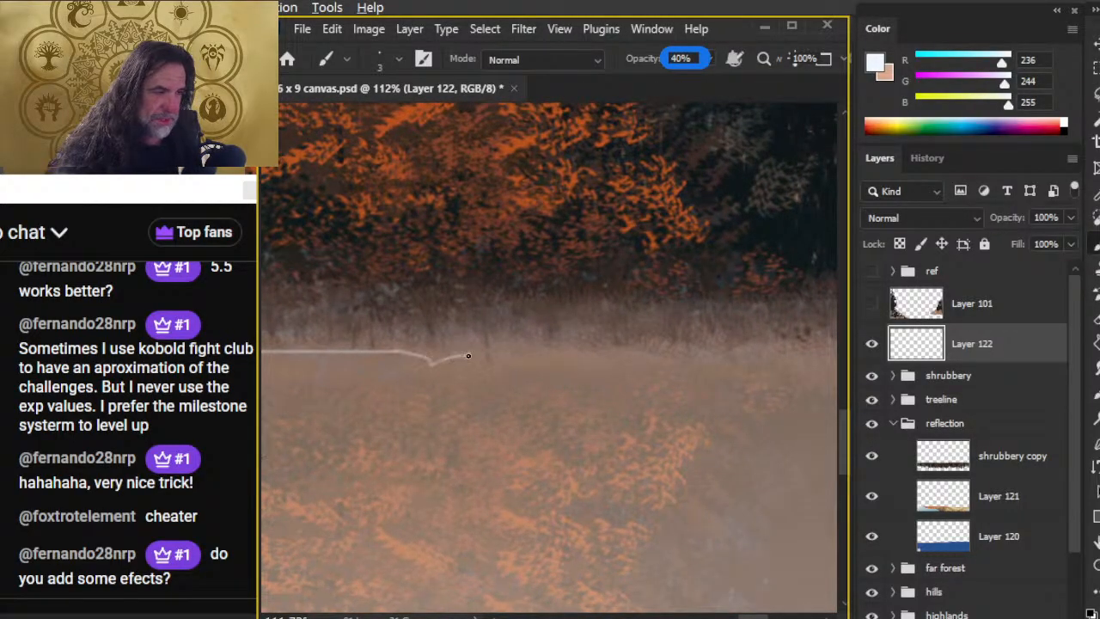
{"action": "left_click", "coordinate": [774, 358], "text": "shift"}
{"action": "left_click_drag", "start_coordinate": [798, 449], "coordinate": [447, 468]}
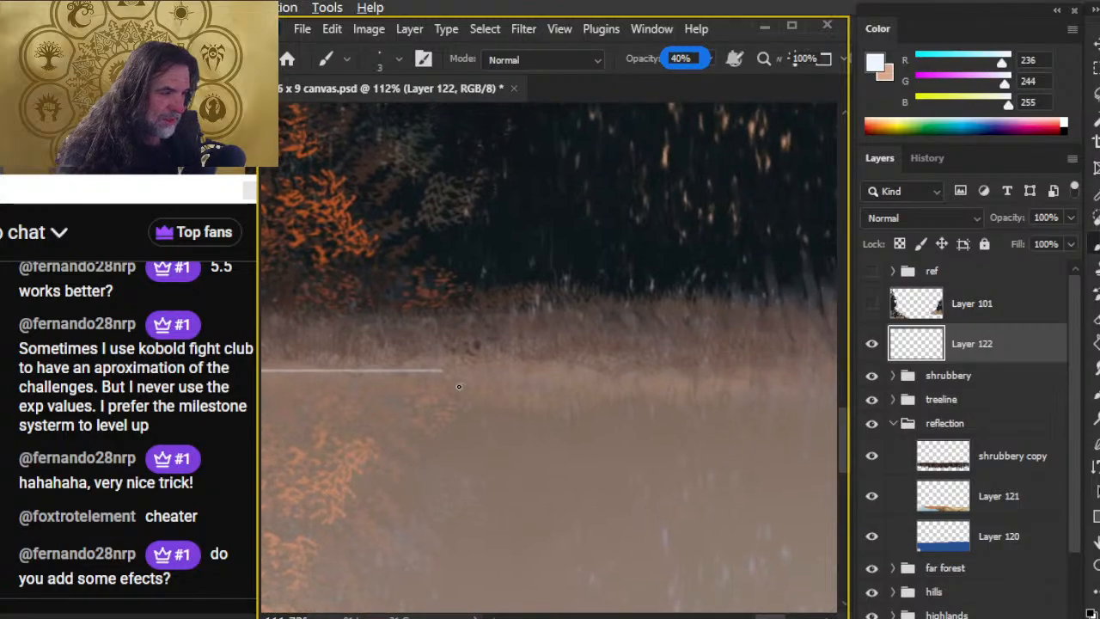
{"action": "left_click_drag", "start_coordinate": [452, 373], "coordinate": [729, 372]}
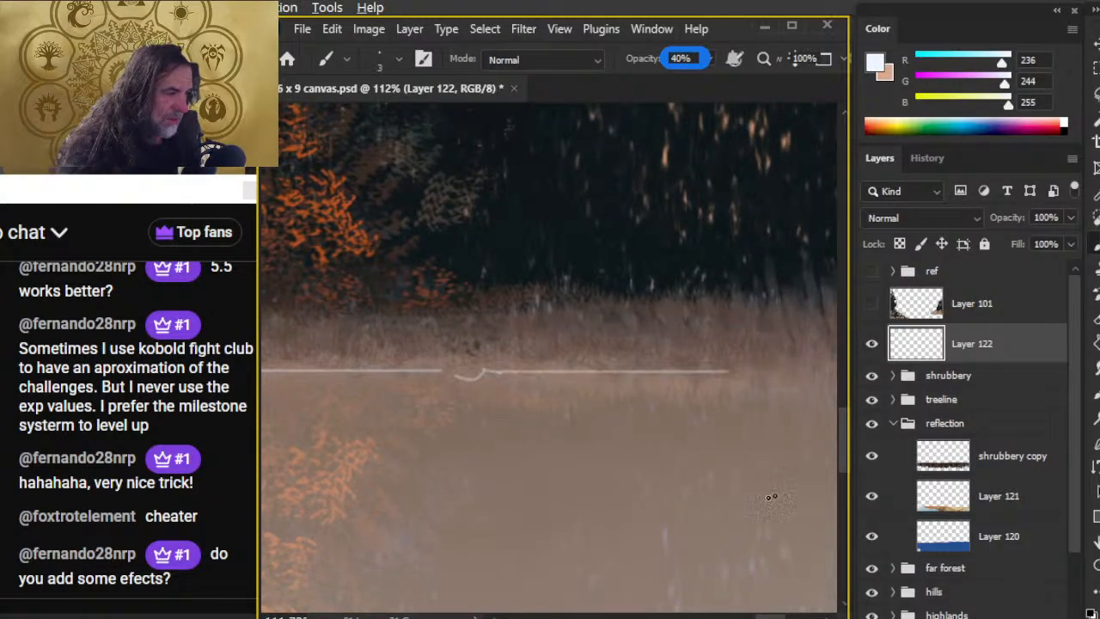
{"action": "left_click_drag", "start_coordinate": [781, 491], "coordinate": [447, 504]}
{"action": "left_click", "coordinate": [757, 375], "text": "shift"}
Set the Smudge tool to the Smudge - Clouds brush at 35 px and 70% strength for the right end of the waterline
{"action": "key", "text": "z"}
{"action": "left_click_drag", "start_coordinate": [594, 508], "coordinate": [392, 550]}
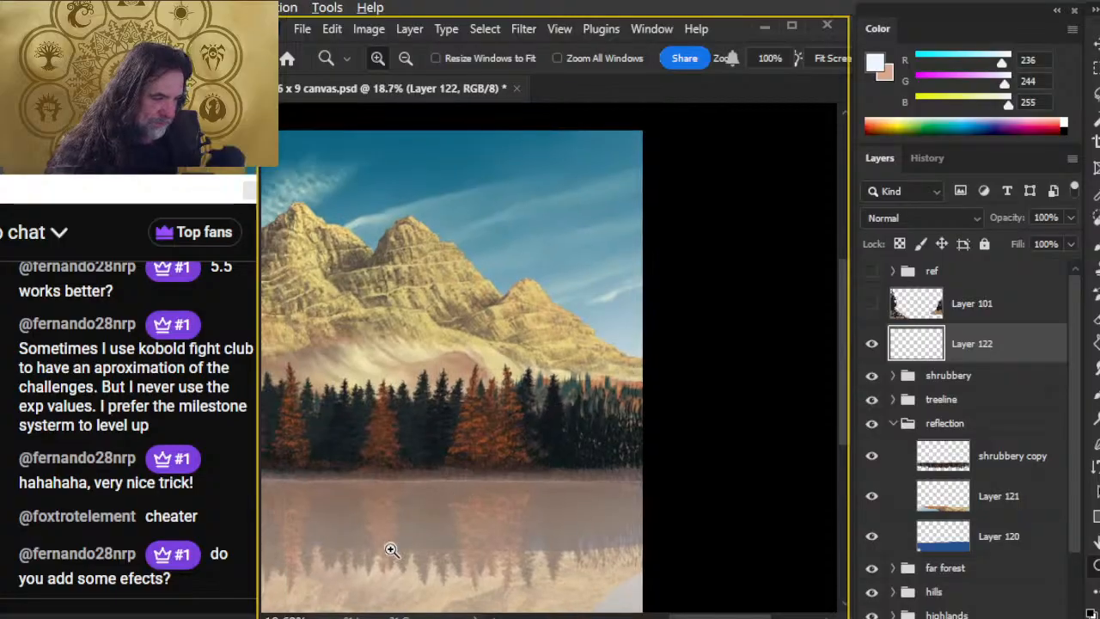
{"action": "mouse_move", "coordinate": [594, 514]}
{"action": "left_mouse_down"}
{"action": "mouse_move", "coordinate": [644, 538]}
{"action": "mouse_move", "coordinate": [719, 508]}
{"action": "left_mouse_up"}
{"action": "key", "text": "r"}
{"action": "right_click", "coordinate": [679, 435]}
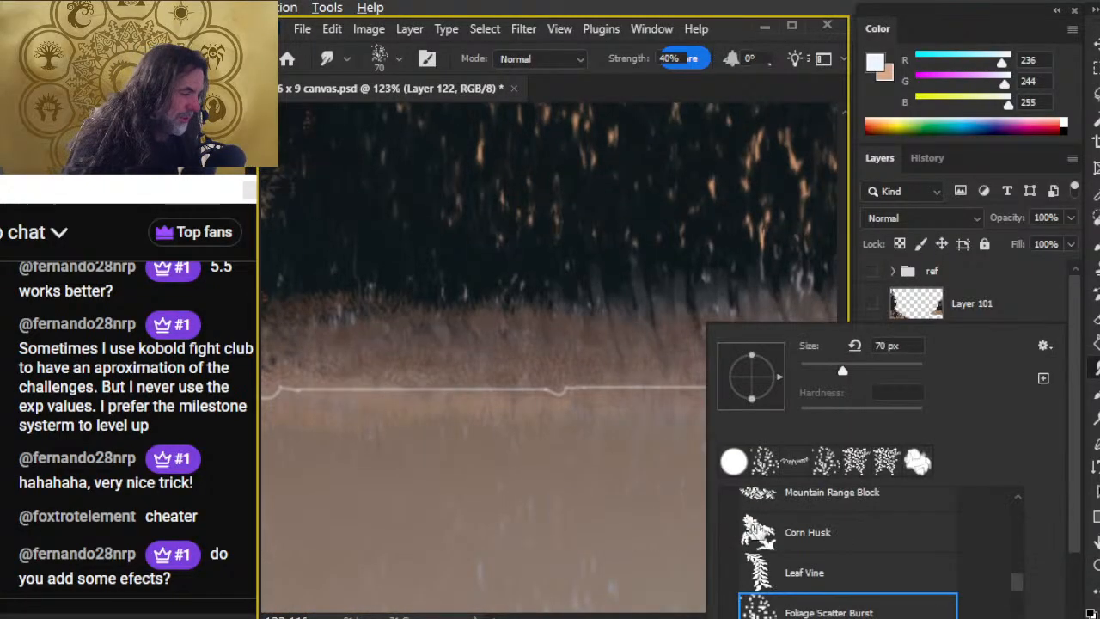
{"action": "left_click", "coordinate": [918, 463]}
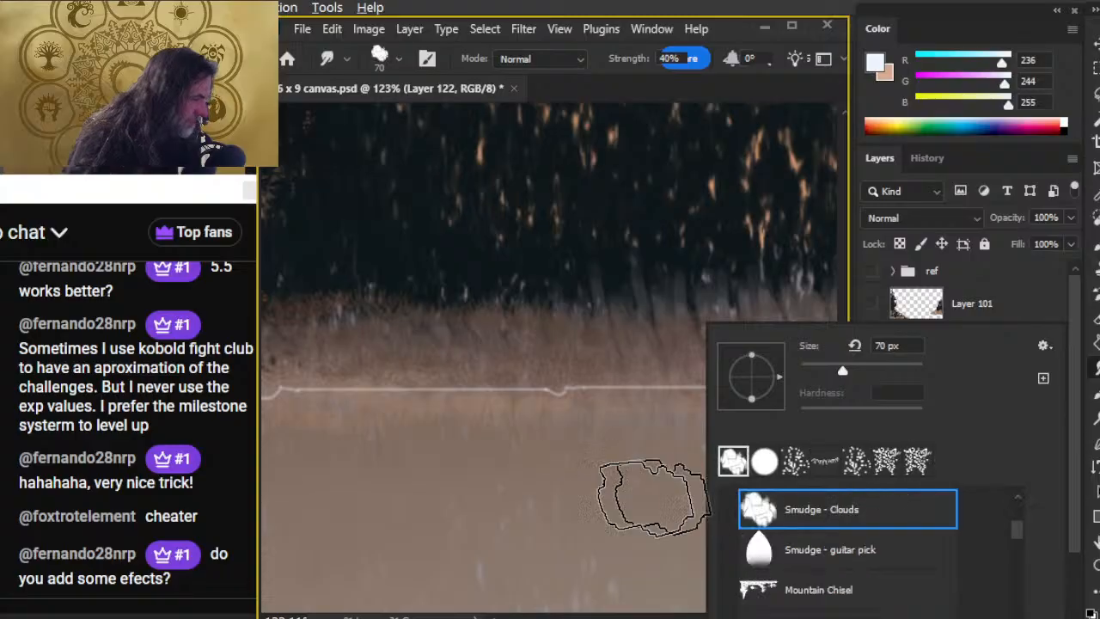
{"action": "left_click", "coordinate": [606, 469]}
{"action": "key", "text": "bracketleft"}
{"action": "key", "text": "bracketleft"}
{"action": "key", "text": "bracketleft"}
{"action": "key", "text": "7"}
{"action": "key", "text": "e"}
{"action": "key", "text": "r"}
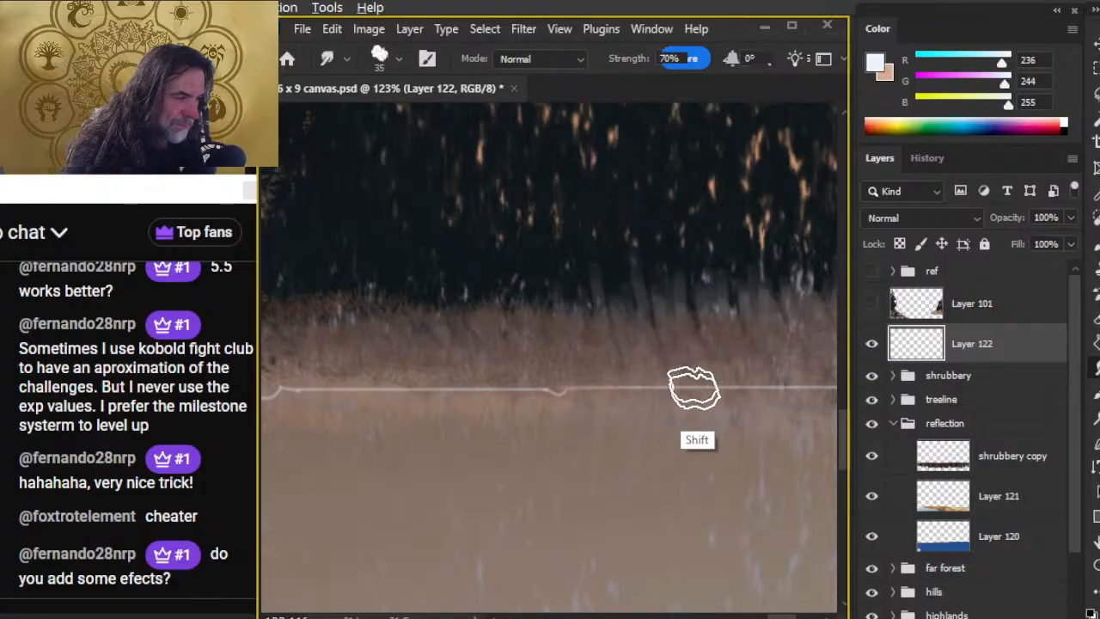
Soften the waterline near the canvas's right edge with the Smudge tool and the Eraser at 20% opacity
{"action": "left_click_drag", "start_coordinate": [749, 438], "coordinate": [493, 456]}
{"action": "key", "text": "e"}
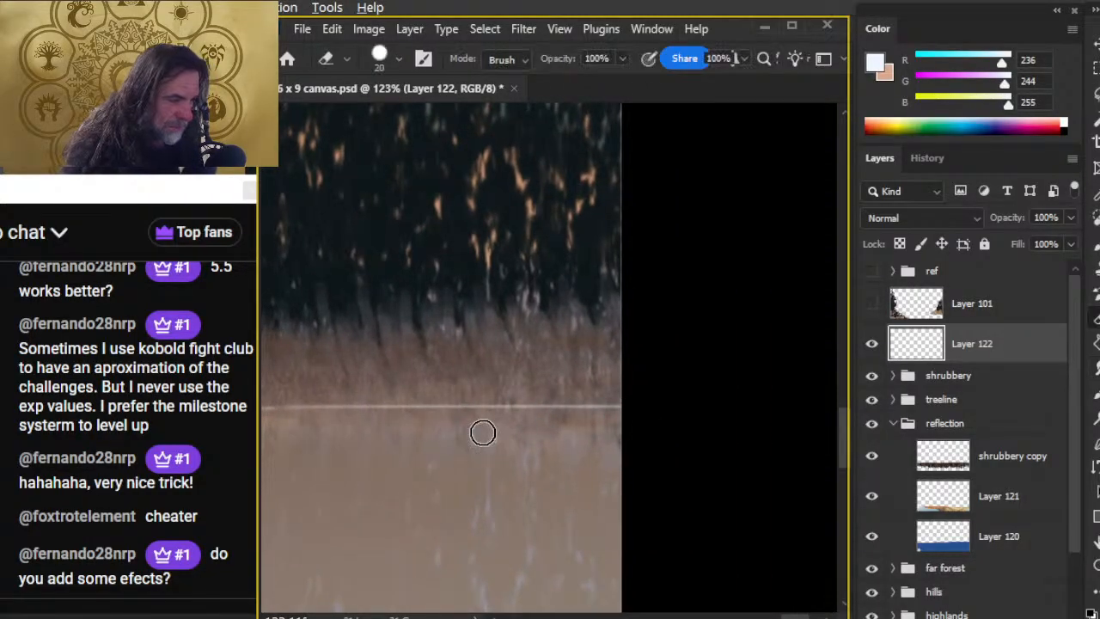
{"action": "key", "text": "2"}
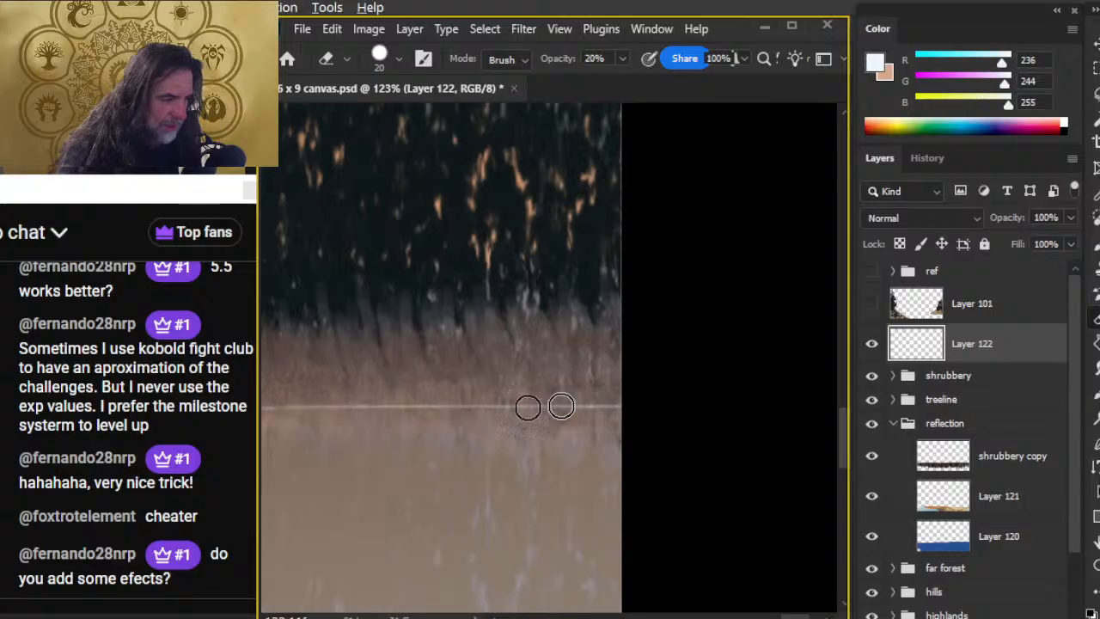
{"action": "key", "text": "r"}
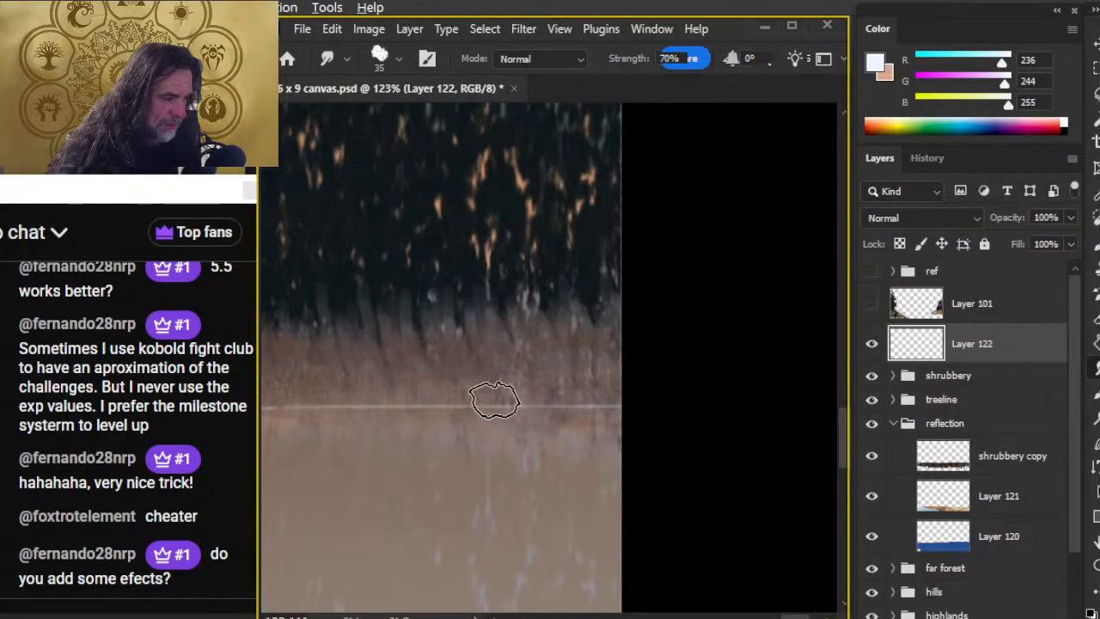
{"action": "key", "text": "b"}
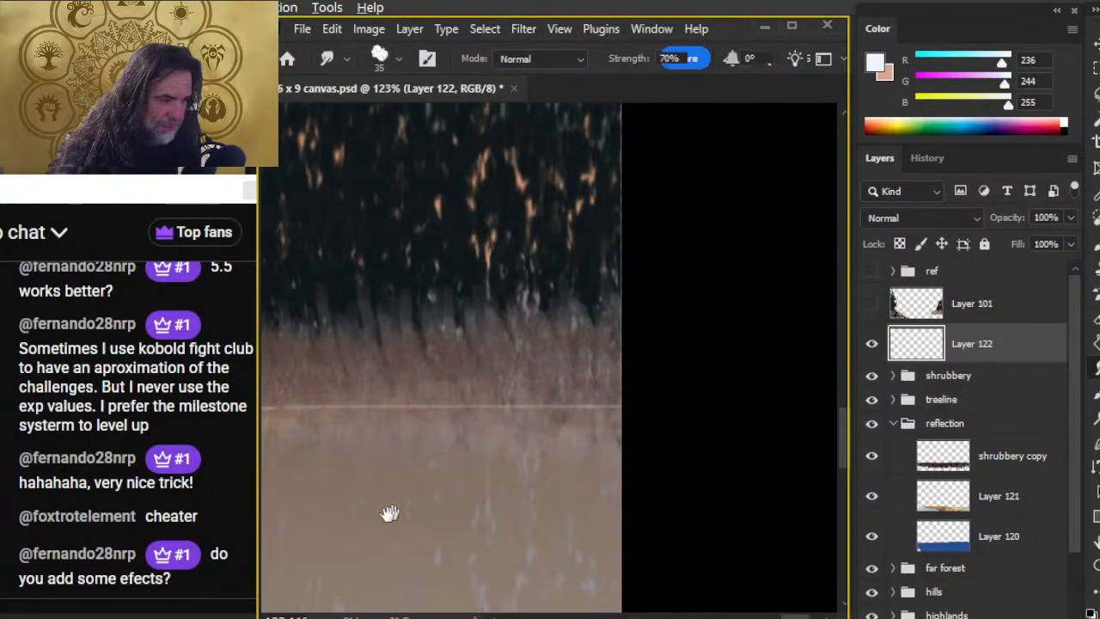
Fade the small hook in the waterline right of the last orange tree and smudge it with a 10 px tip
{"action": "left_click_drag", "start_coordinate": [393, 511], "coordinate": [771, 508]}
{"action": "key", "text": "e"}
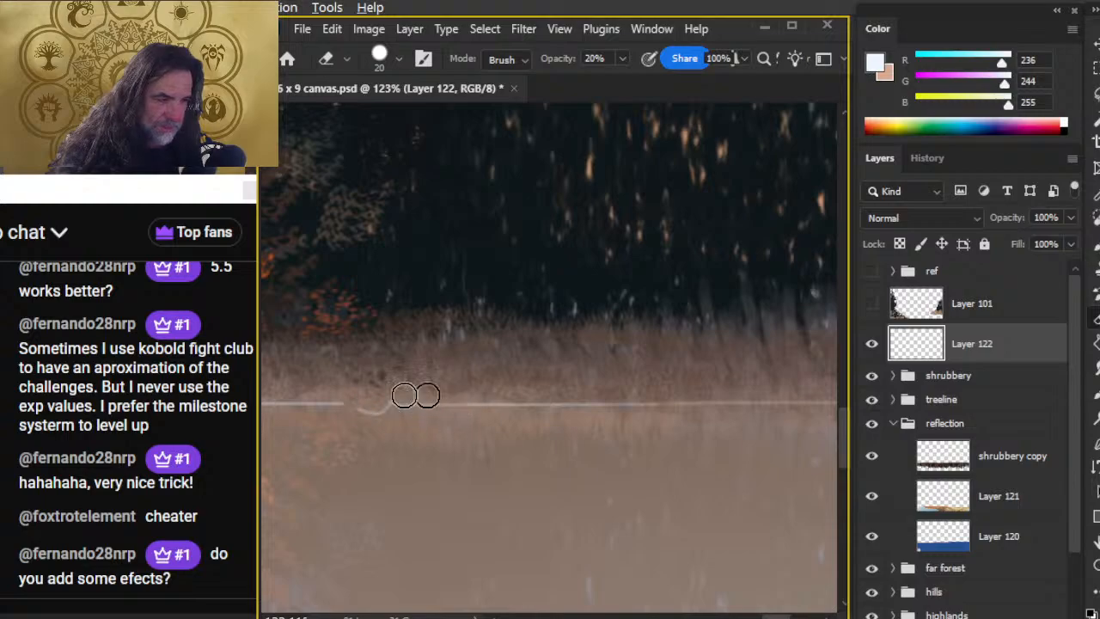
{"action": "key", "text": "r"}
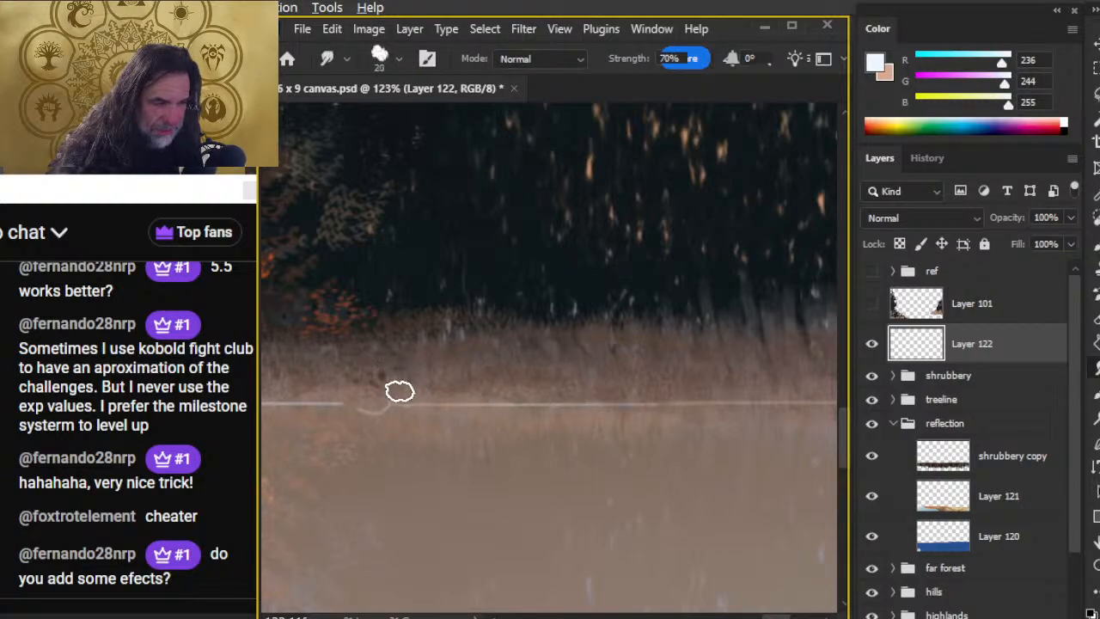
{"action": "scroll", "coordinate": [275, 418], "scroll_direction": "left", "scroll_amount": 1}
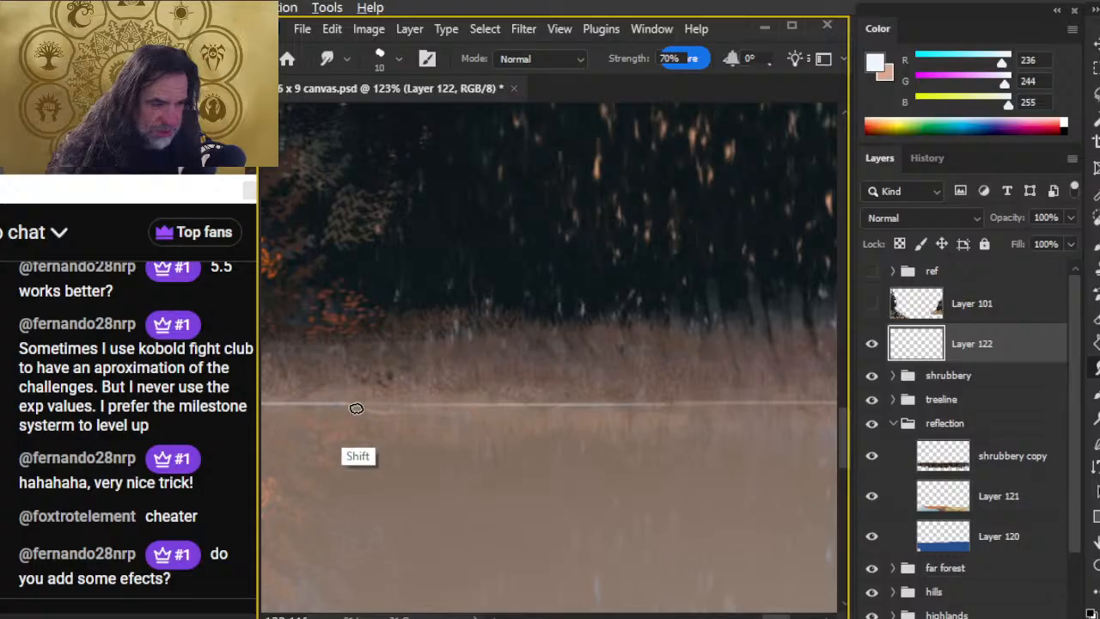
{"action": "scroll", "coordinate": [363, 457], "scroll_direction": "up", "scroll_amount": 1}
Smudge away the dip in the waterline beneath the last orange tree and thin the line beside it with the 20% Eraser
{"action": "key", "text": "e"}
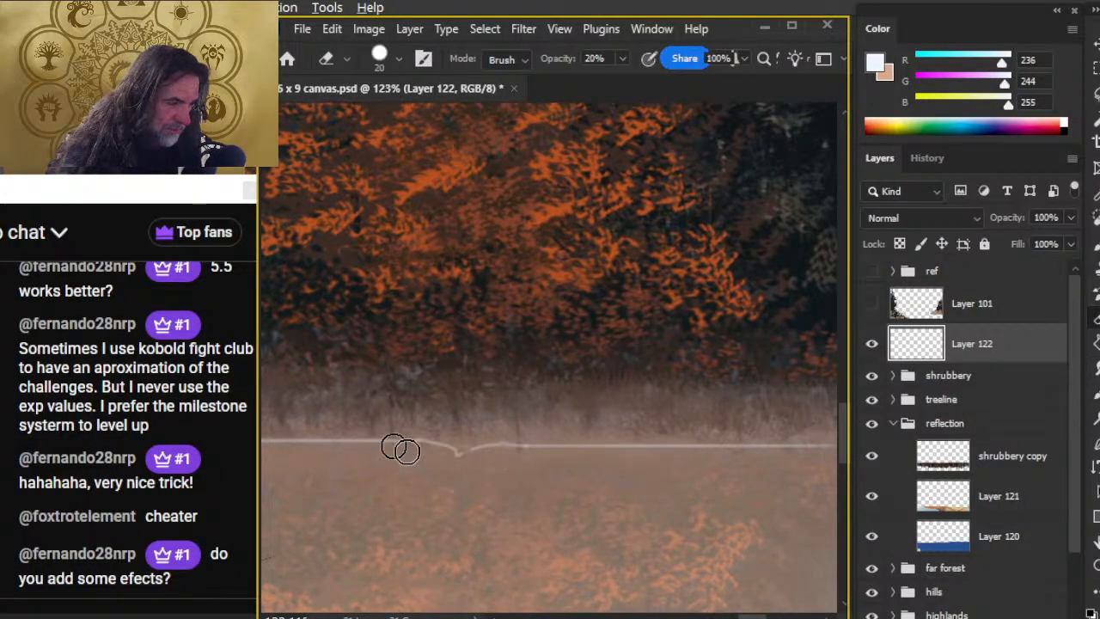
{"action": "key", "text": "r"}
{"action": "left_click", "coordinate": [420, 464], "text": "shift"}
{"action": "left_click", "coordinate": [434, 457], "text": "shift"}
{"action": "left_click", "coordinate": [592, 472], "text": "shift"}
{"action": "left_click", "coordinate": [428, 442], "text": "shift"}
{"action": "left_click", "coordinate": [468, 454], "text": "shift"}
{"action": "left_click", "coordinate": [361, 450], "text": "shift"}
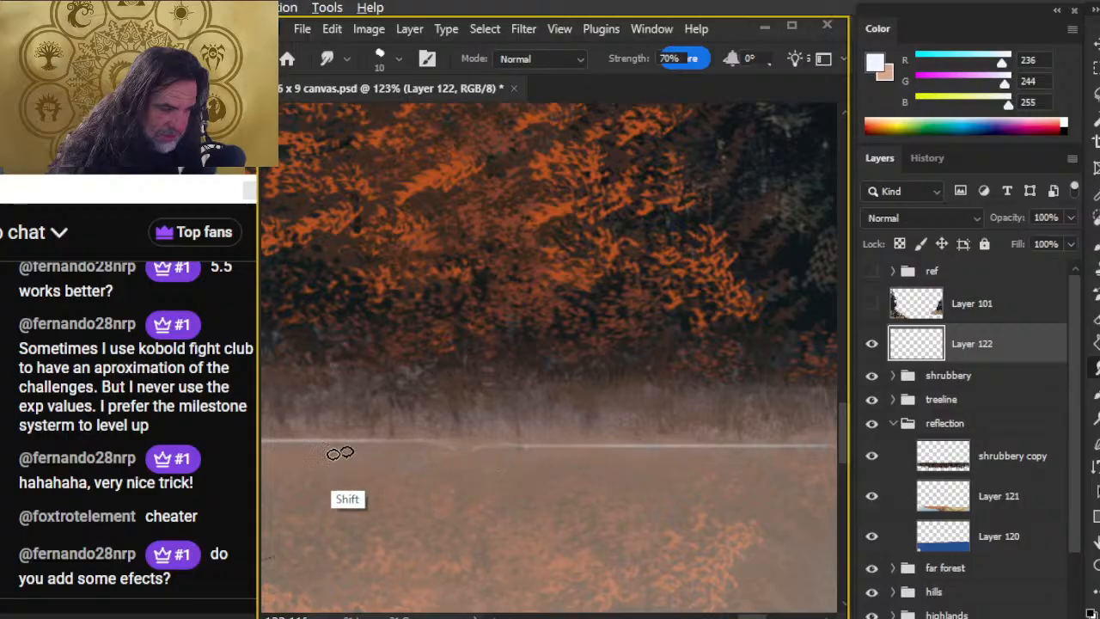
{"action": "left_click", "coordinate": [588, 449], "text": "shift"}
{"action": "left_click", "coordinate": [671, 458], "text": "shift"}
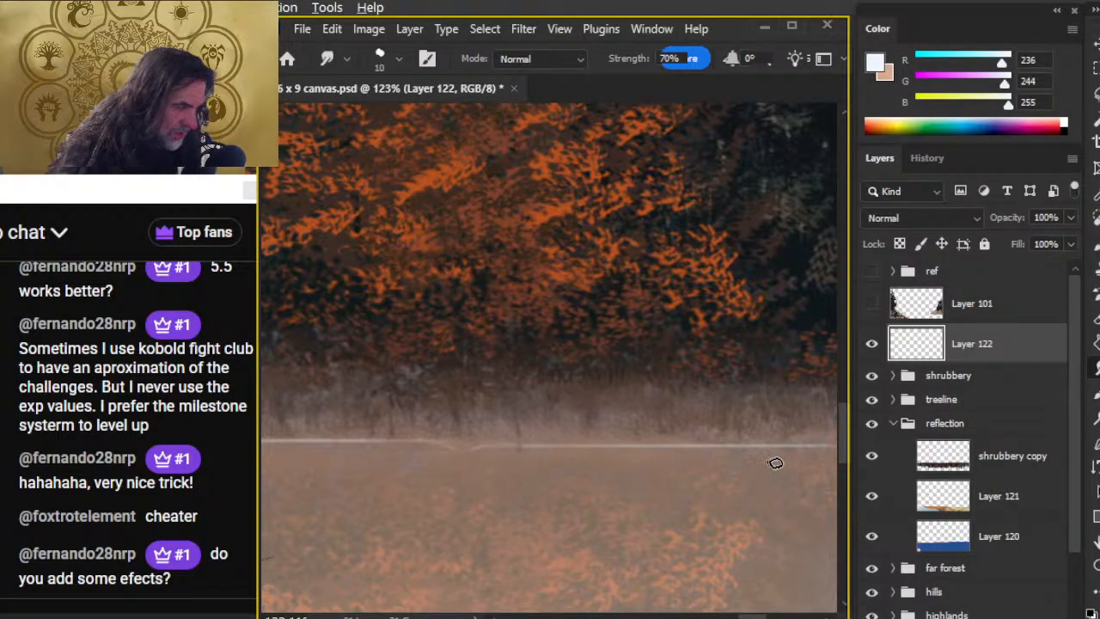
{"action": "key", "text": "e"}
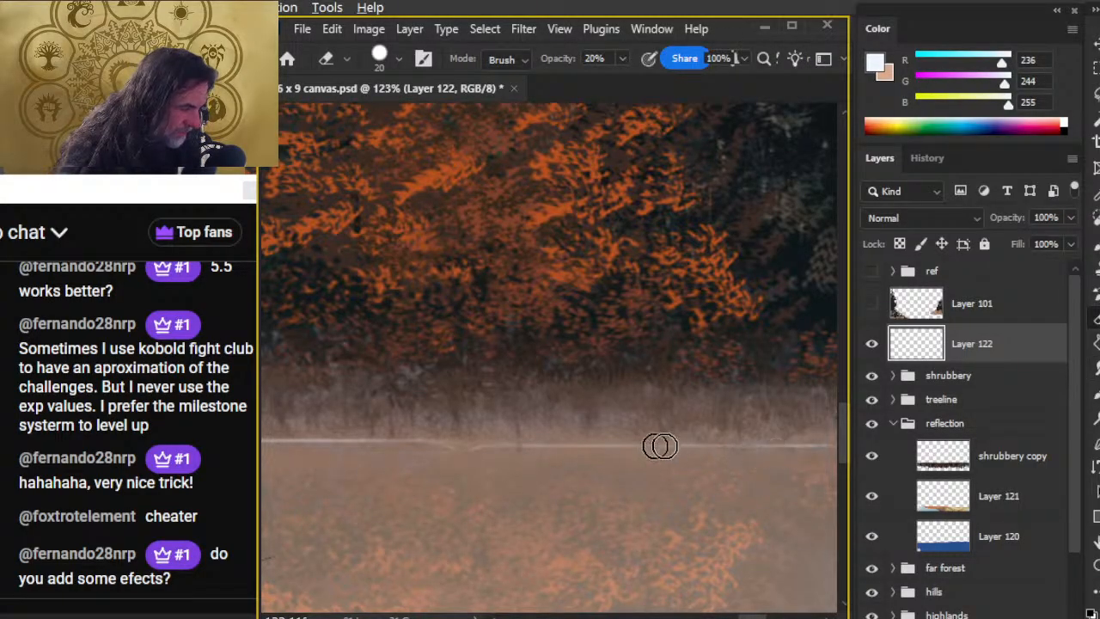
{"action": "key", "text": "r"}
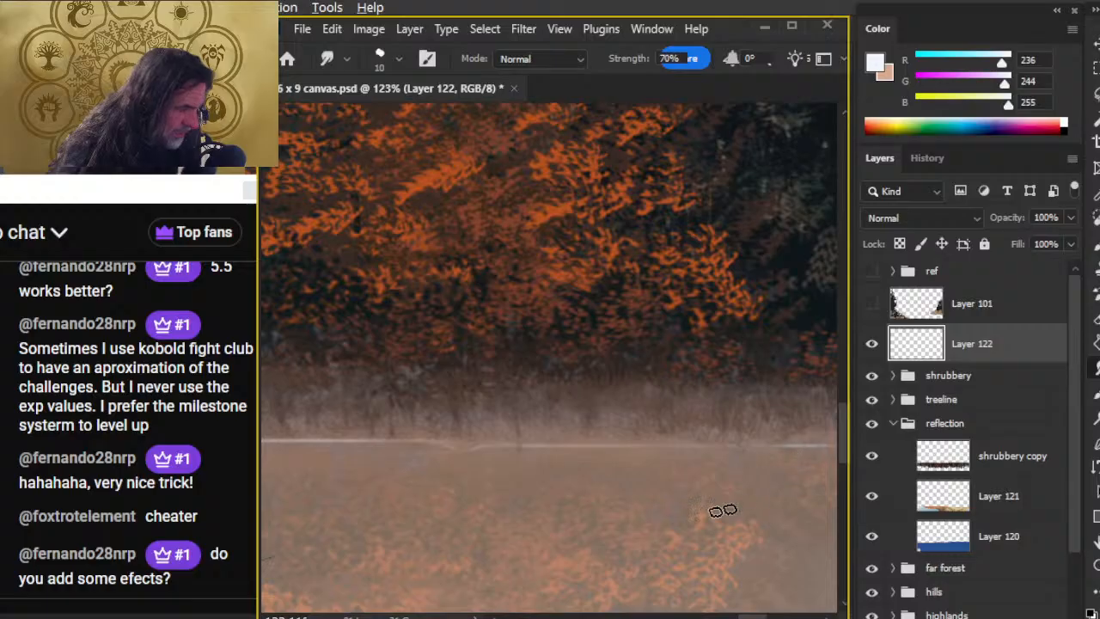
Inspect the softened right part of the waterline and continue leftward with the 20% Eraser to the stretch beside the orange tree
{"action": "key", "text": "z"}
{"action": "left_click_drag", "start_coordinate": [705, 528], "coordinate": [417, 380]}
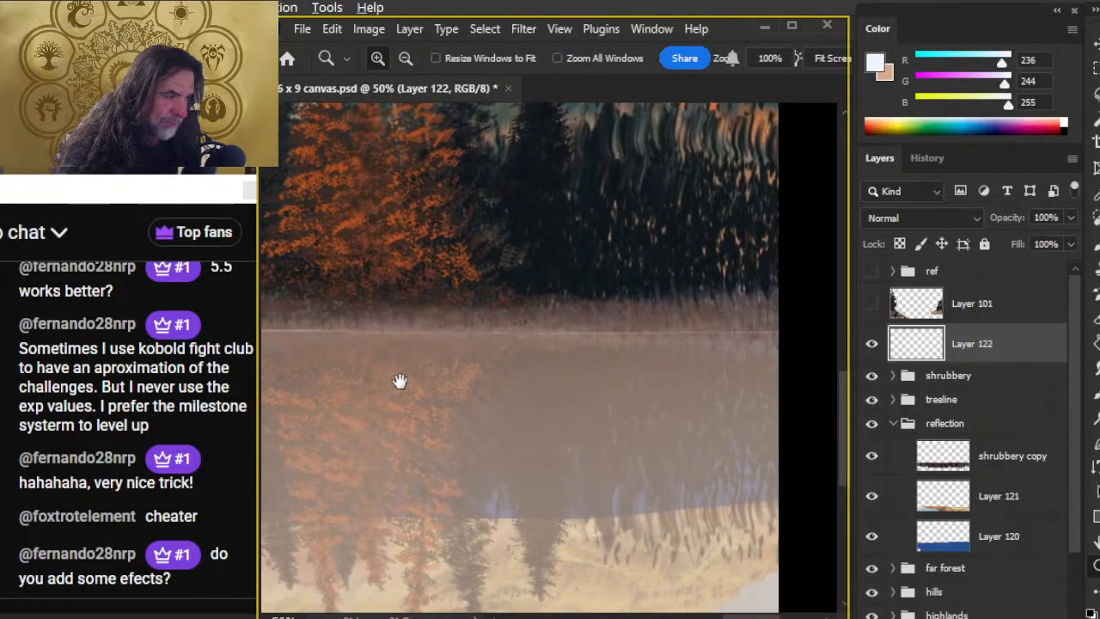
{"action": "left_click", "coordinate": [552, 333]}
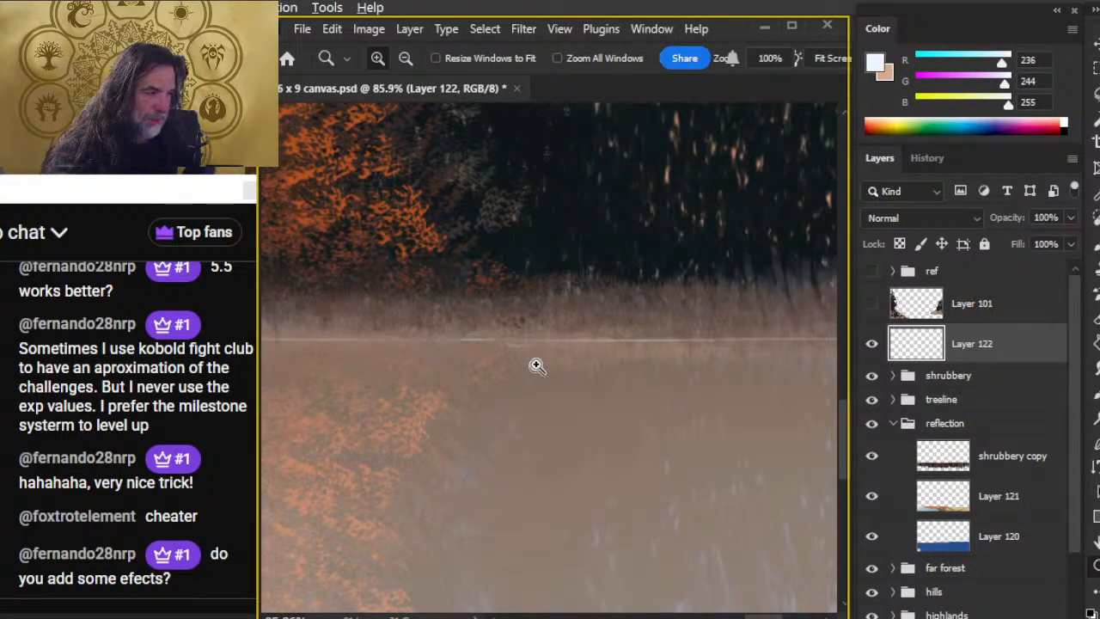
{"action": "key", "text": "e"}
{"action": "left_click_drag", "start_coordinate": [523, 453], "coordinate": [744, 524]}
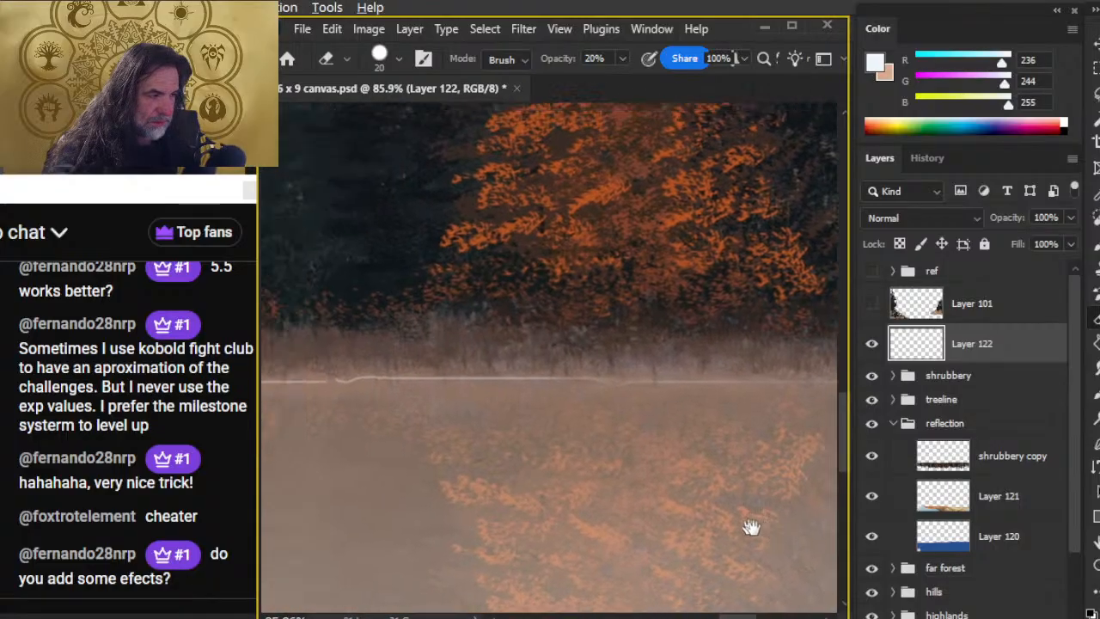
Smudge and lightly erase the pale waterline on Layer 122 from beneath the bright orange tree across the neighbouring dark firs
{"action": "key", "text": "r"}
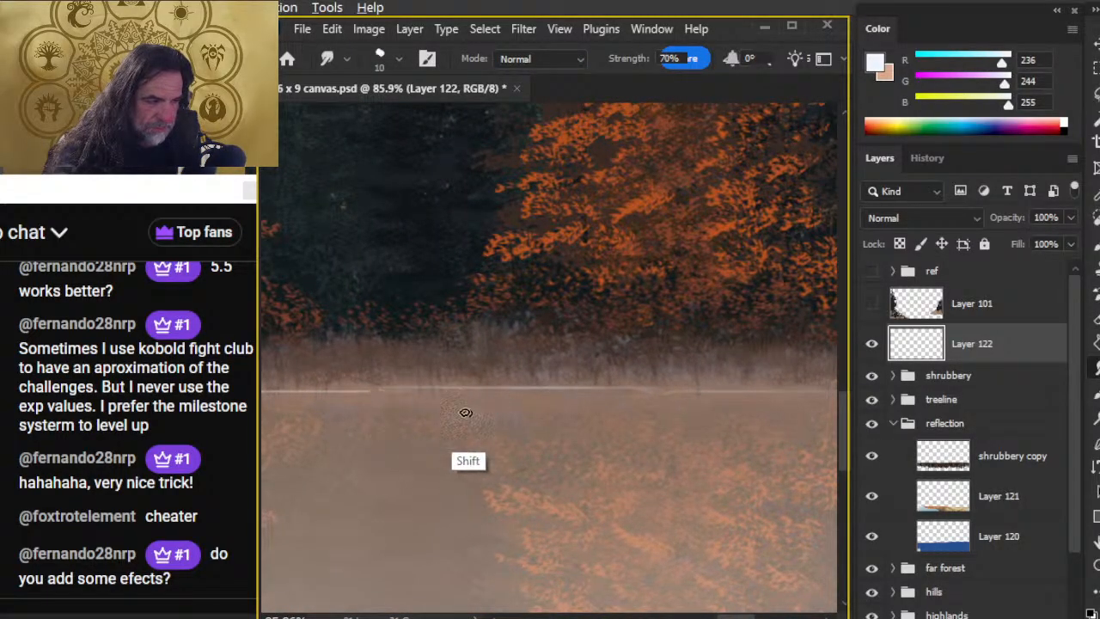
{"action": "key", "text": "e"}
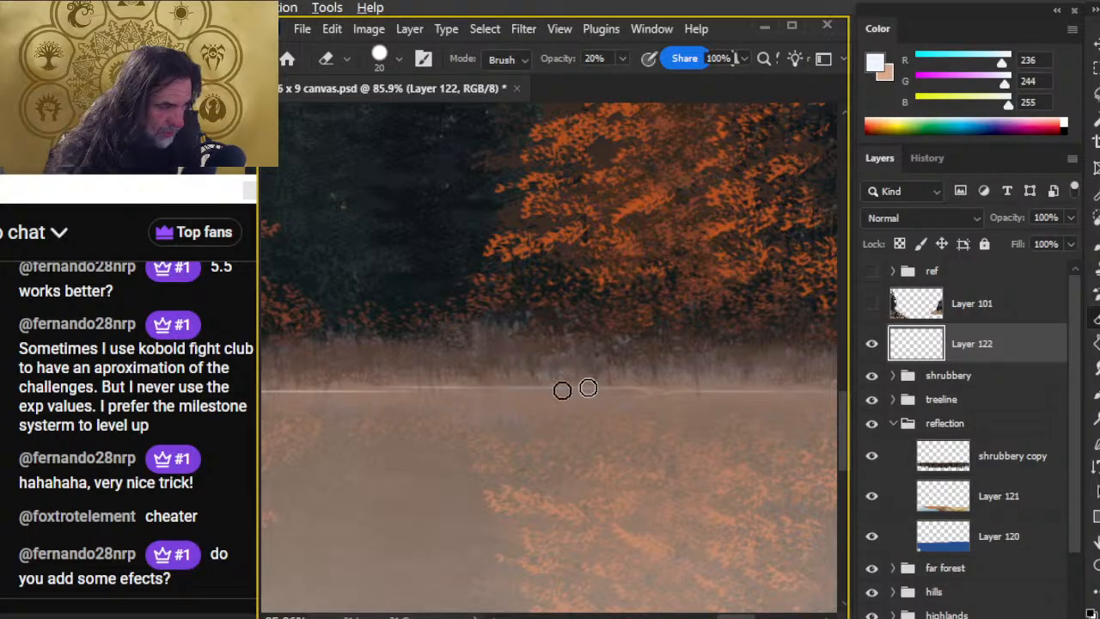
{"action": "key", "text": "r"}
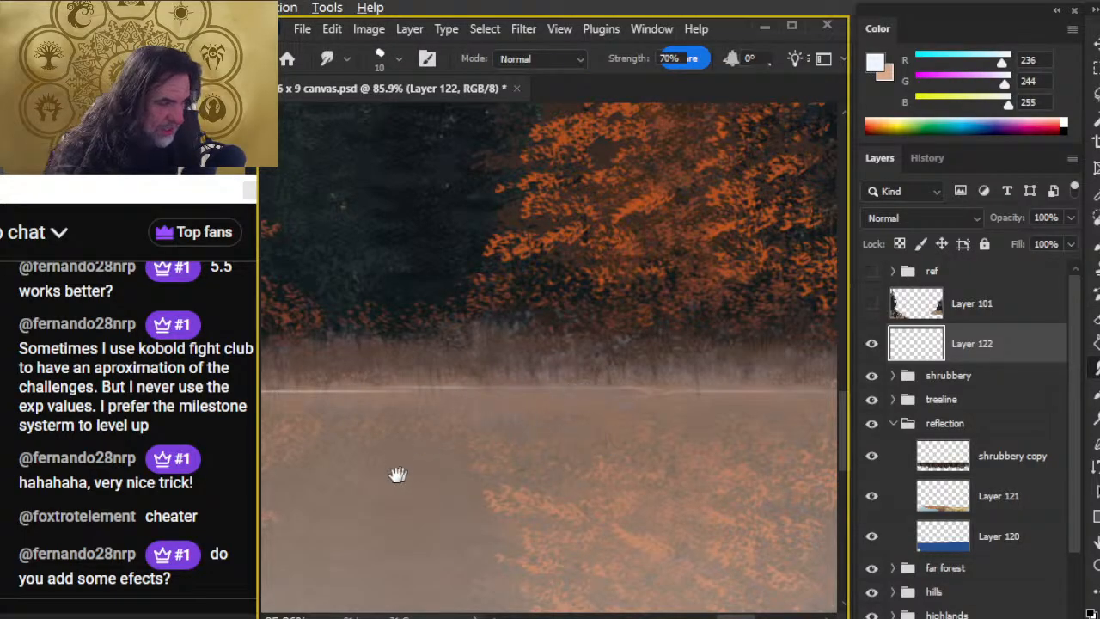
{"action": "left_click_drag", "start_coordinate": [393, 473], "coordinate": [495, 465]}
{"action": "key", "text": "ctrl"}
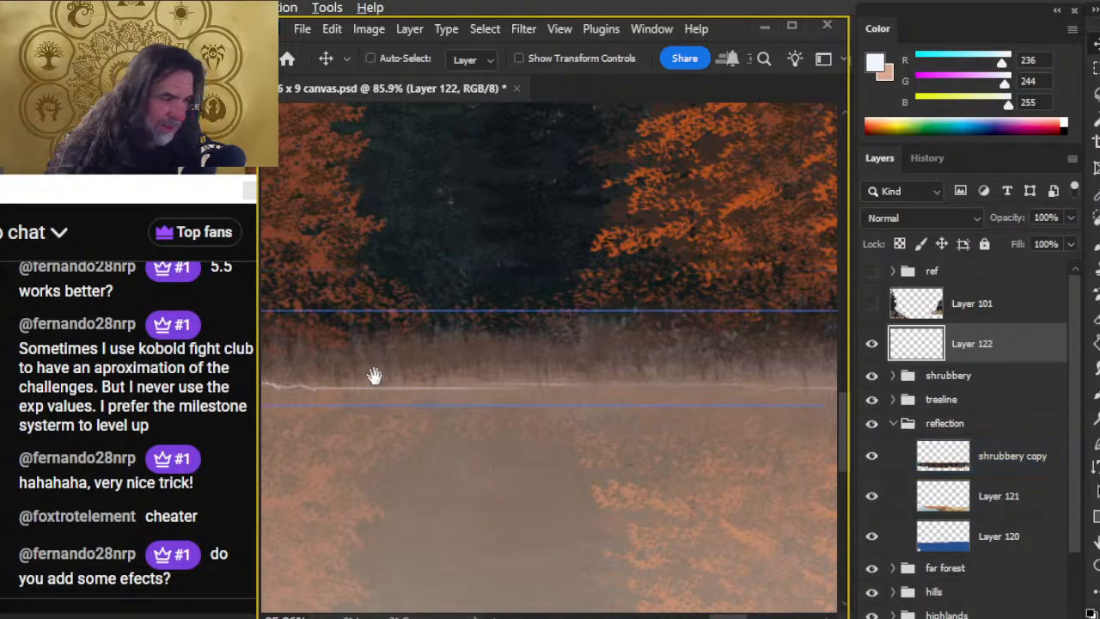
{"action": "left_click_drag", "start_coordinate": [373, 370], "coordinate": [560, 418]}
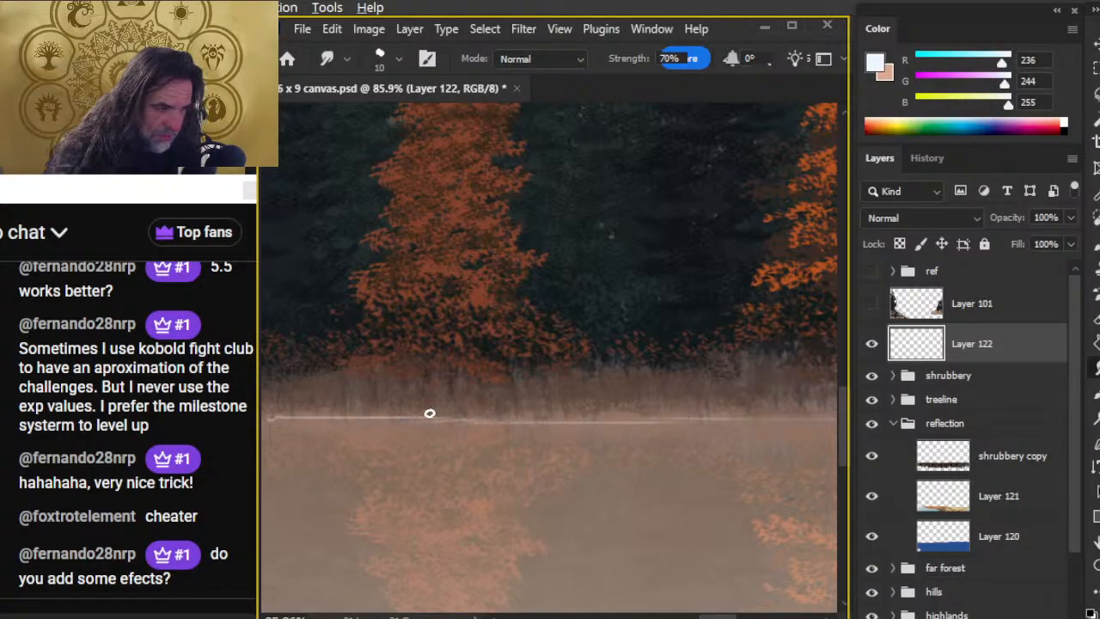
Bridge the break in the pale waterline beside the reddish-orange tree with the Smudge tool and soften it with the Eraser
{"action": "left_click_drag", "start_coordinate": [455, 475], "coordinate": [611, 507]}
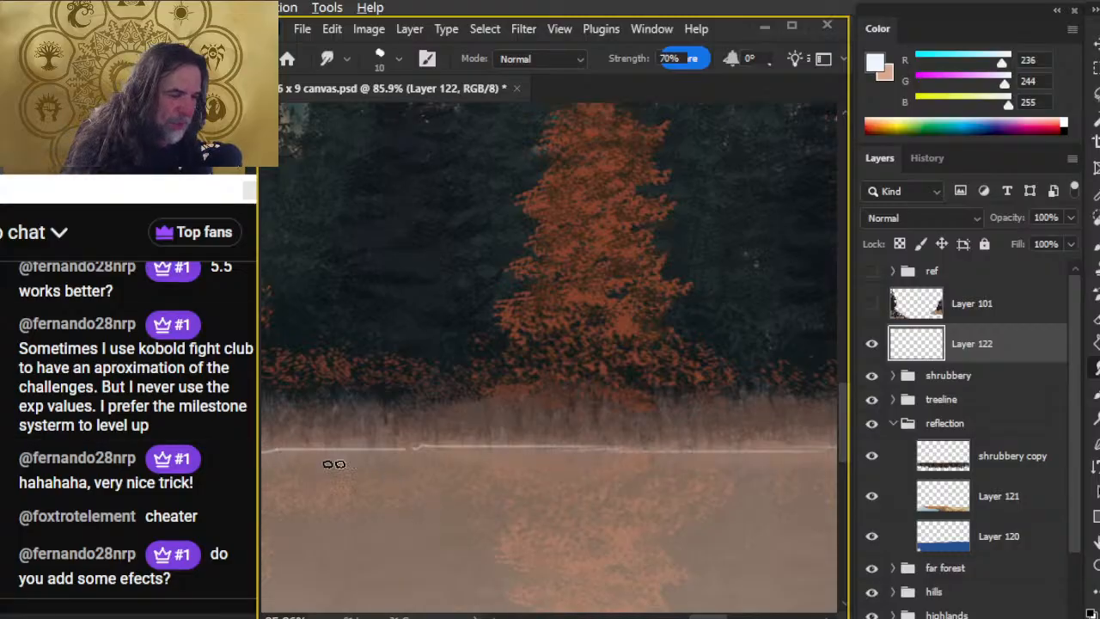
{"action": "mouse_move", "coordinate": [424, 448]}
{"action": "left_mouse_down"}
{"action": "mouse_move", "coordinate": [403, 444]}
{"action": "mouse_move", "coordinate": [442, 468]}
{"action": "left_mouse_up"}
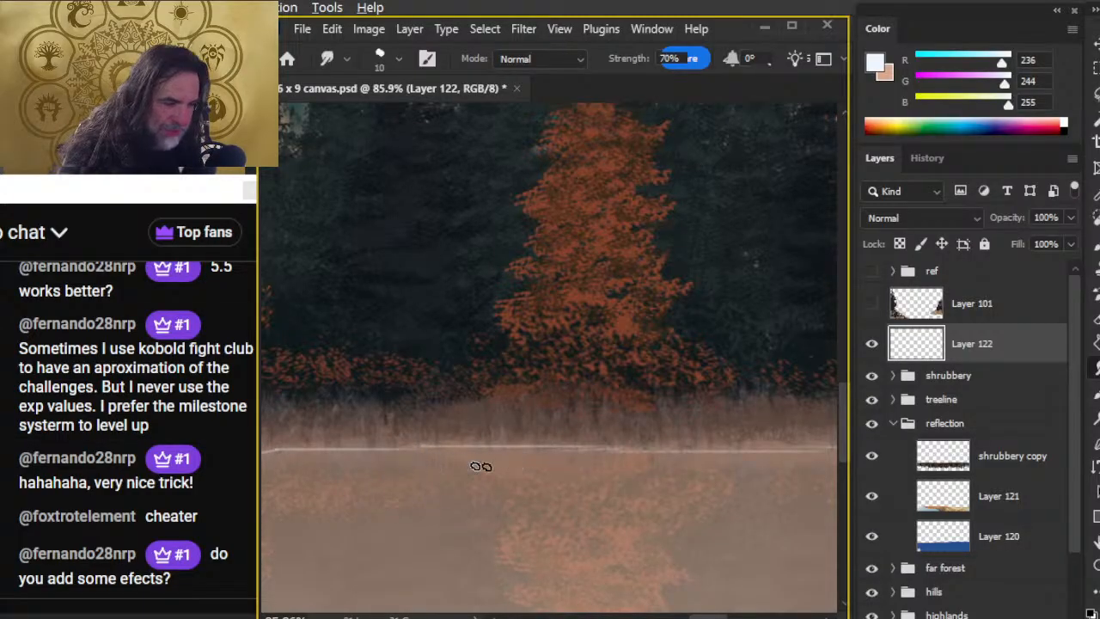
{"action": "key", "text": "b"}
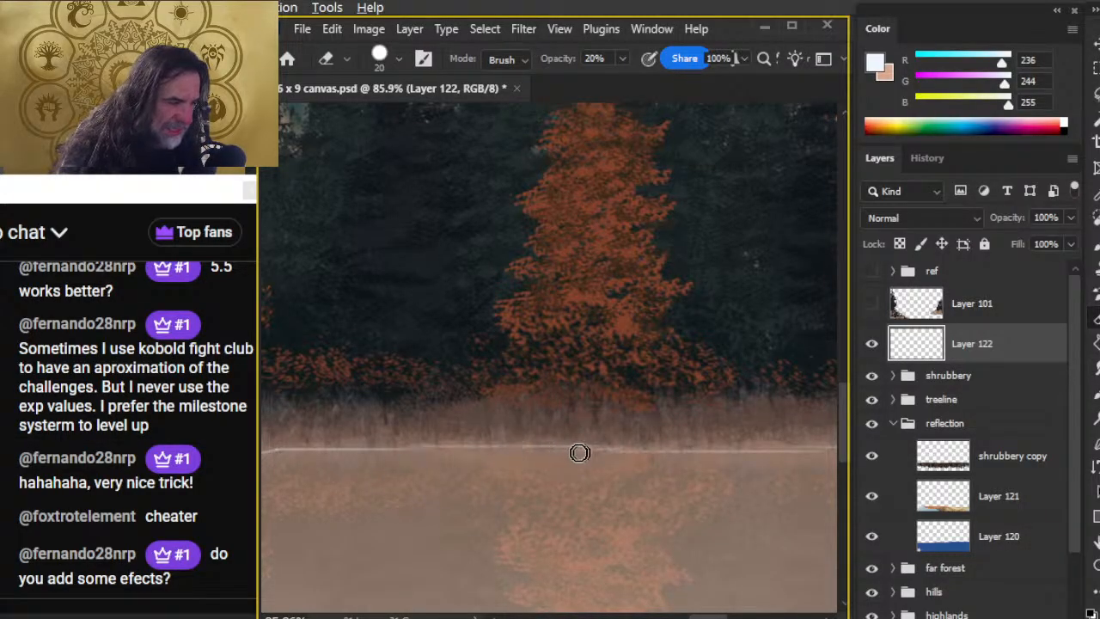
Flatten the stepped dip in the waterline between the orange tree and the dark firs with Smudge strokes
{"action": "left_click_drag", "start_coordinate": [431, 513], "coordinate": [678, 504]}
{"action": "key", "text": "r"}
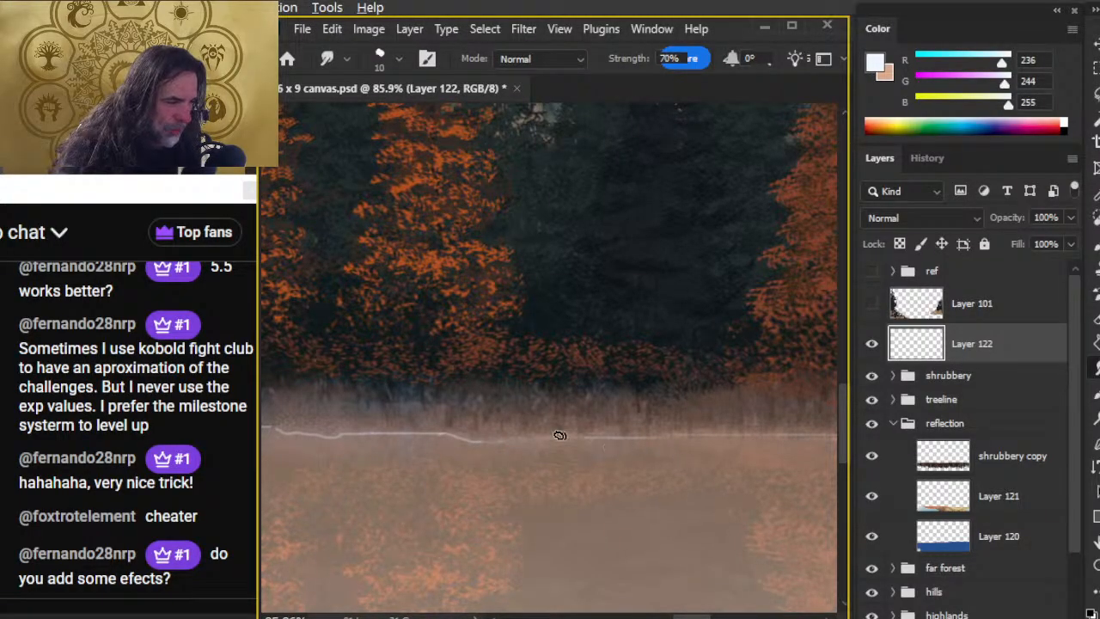
{"action": "key", "text": "shift"}
{"action": "key", "text": "shift"}
{"action": "key", "text": "shift"}
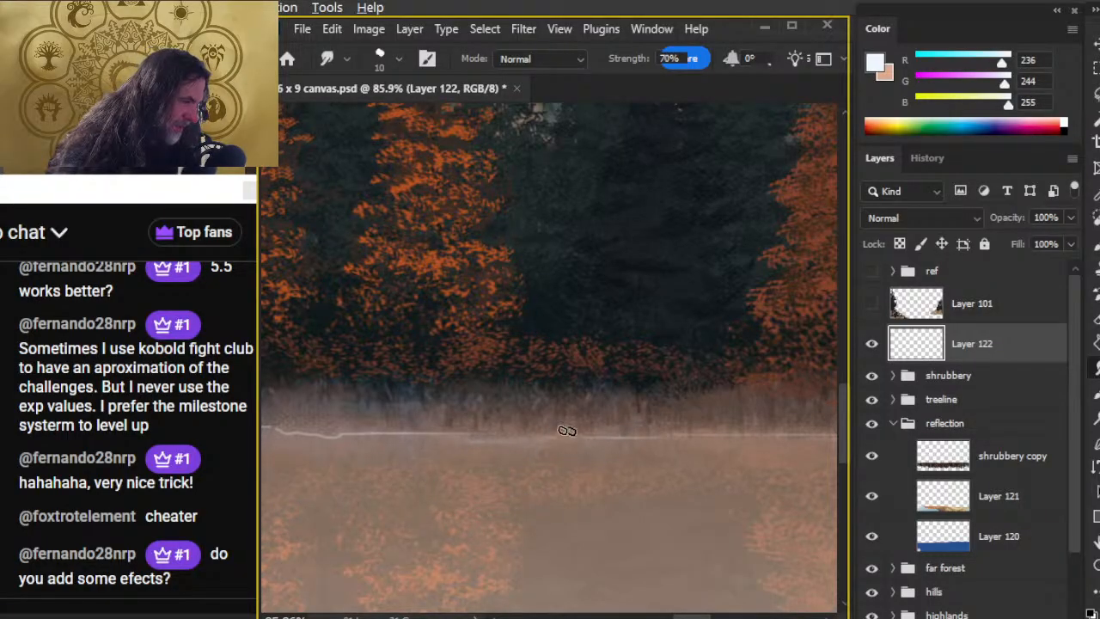
Smooth the kink in the waterline beneath the pair of slender orange trees by smudging it level
{"action": "left_click_drag", "start_coordinate": [469, 513], "coordinate": [653, 539]}
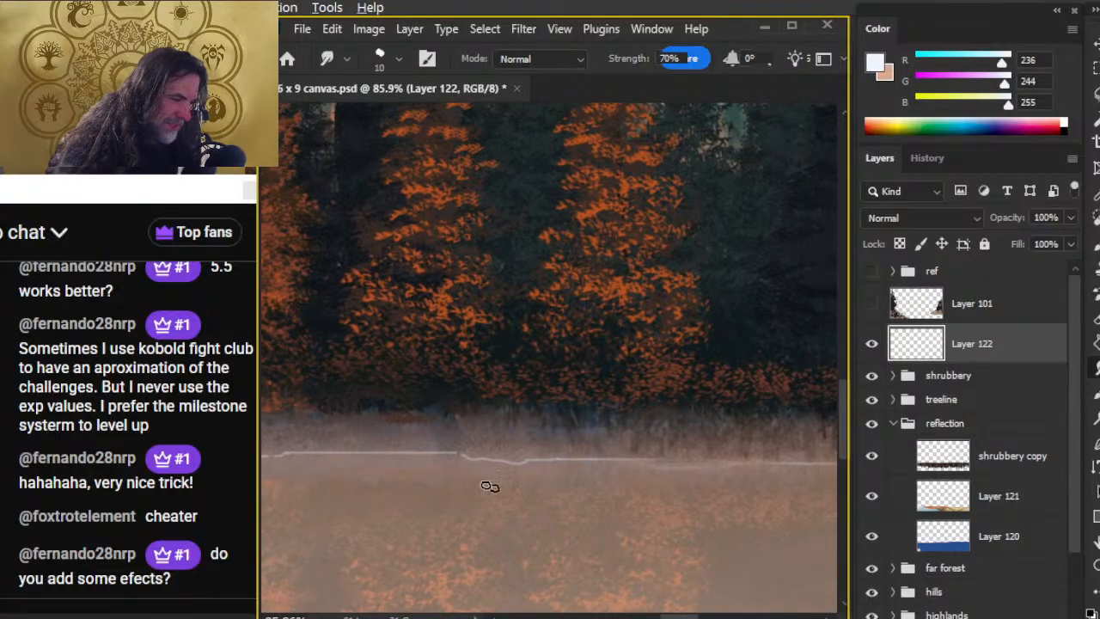
{"action": "key", "text": "shift"}
{"action": "key", "text": "shift"}
{"action": "key", "text": "shift"}
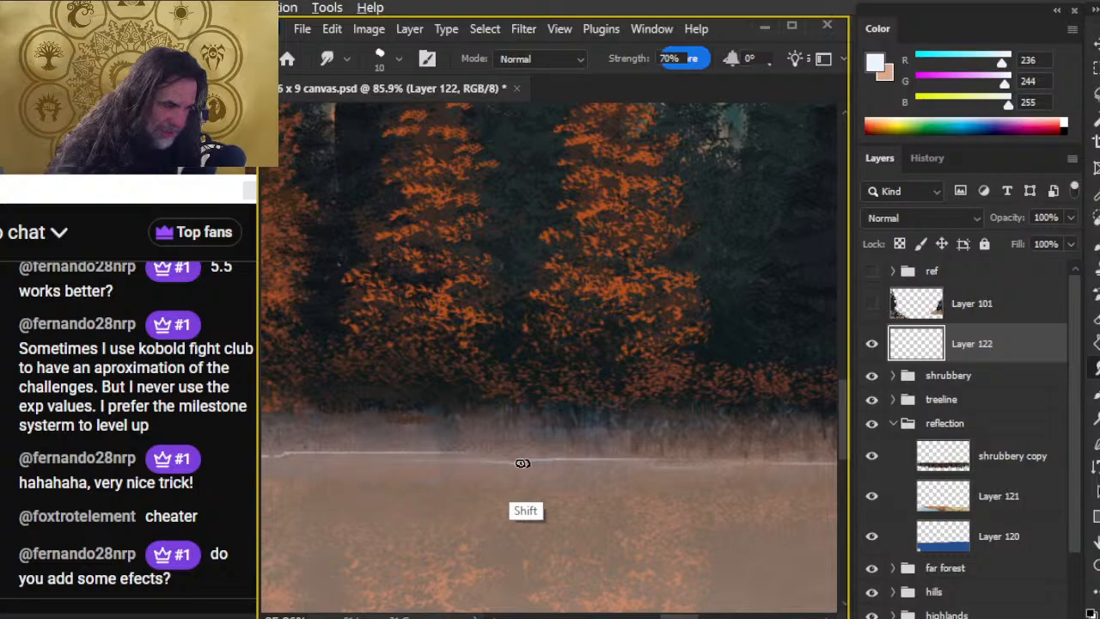
{"action": "key", "text": "shift"}
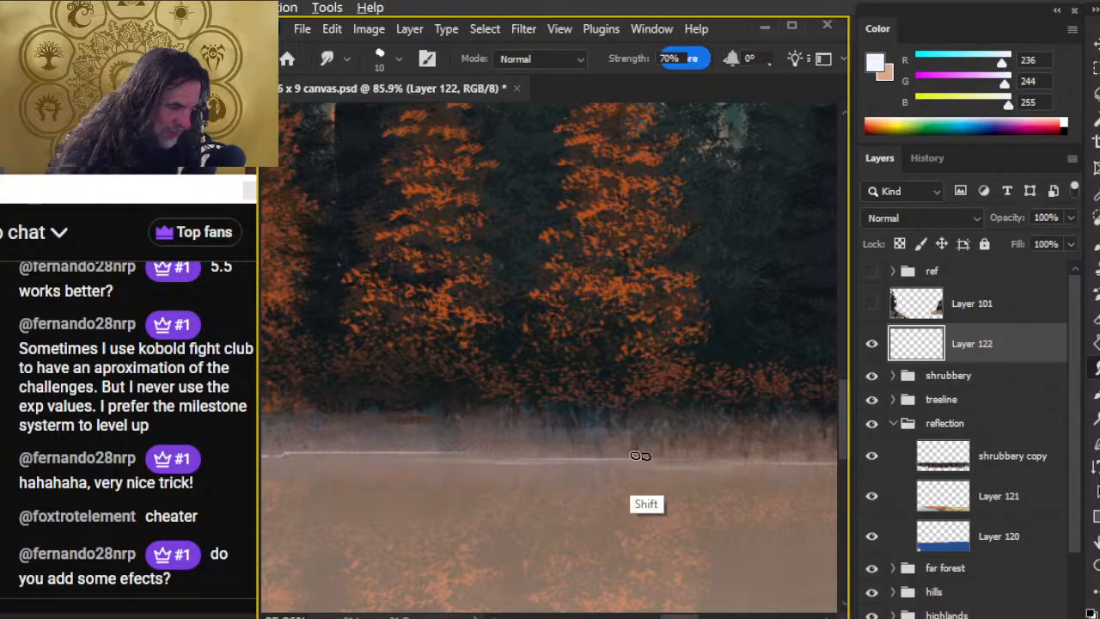
Smudge the waterline level along the next stretch of orange trees and lightly fade it with the Eraser
{"action": "left_click_drag", "start_coordinate": [449, 429], "coordinate": [516, 525]}
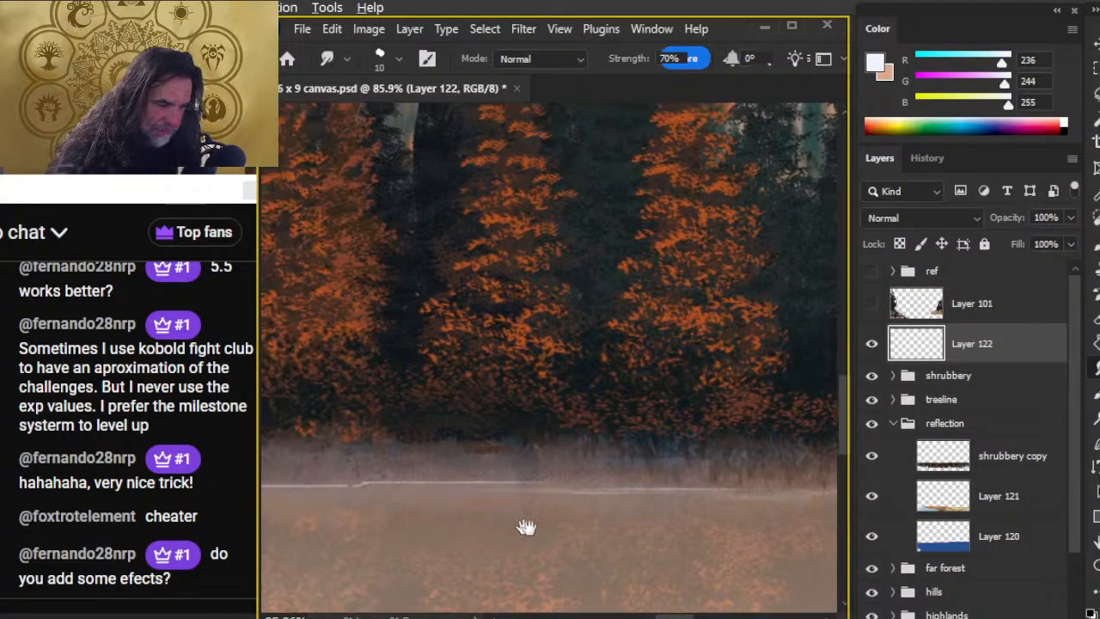
{"action": "key", "text": "shift"}
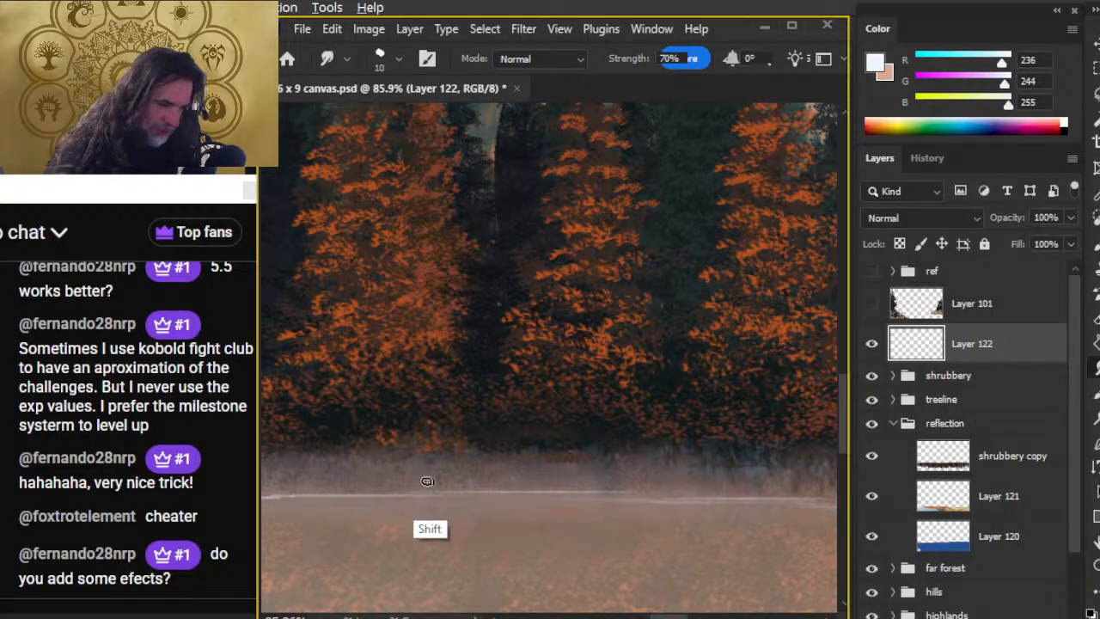
{"action": "mouse_move", "coordinate": [385, 533]}
{"action": "left_mouse_down"}
{"action": "mouse_move", "coordinate": [522, 530]}
{"action": "mouse_move", "coordinate": [472, 546]}
{"action": "mouse_move", "coordinate": [516, 500]}
{"action": "left_mouse_up"}
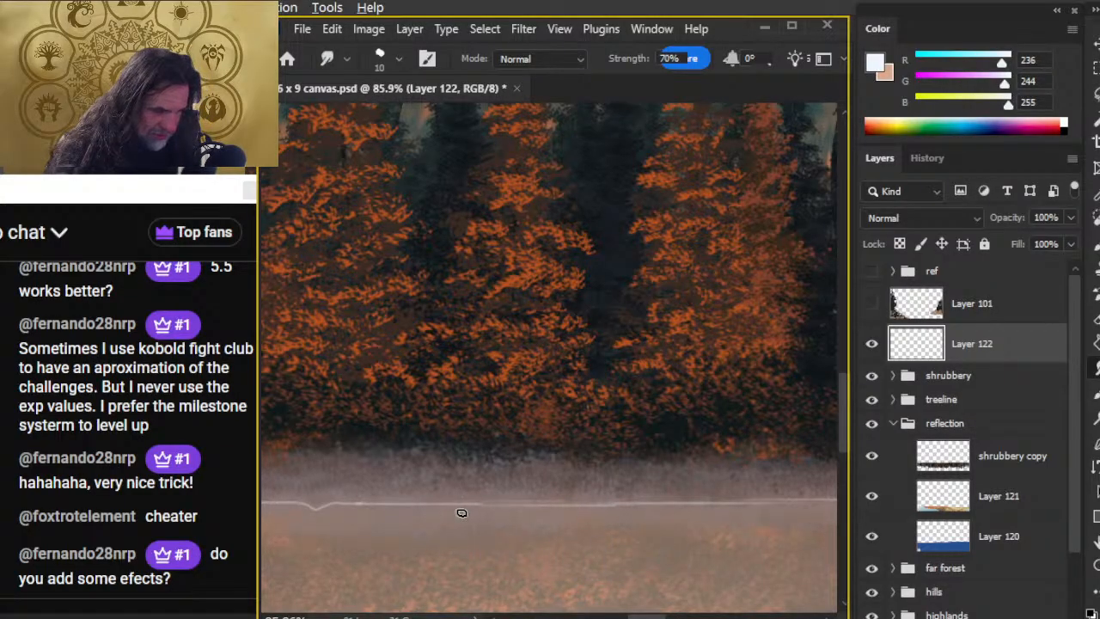
{"action": "key", "text": "e"}
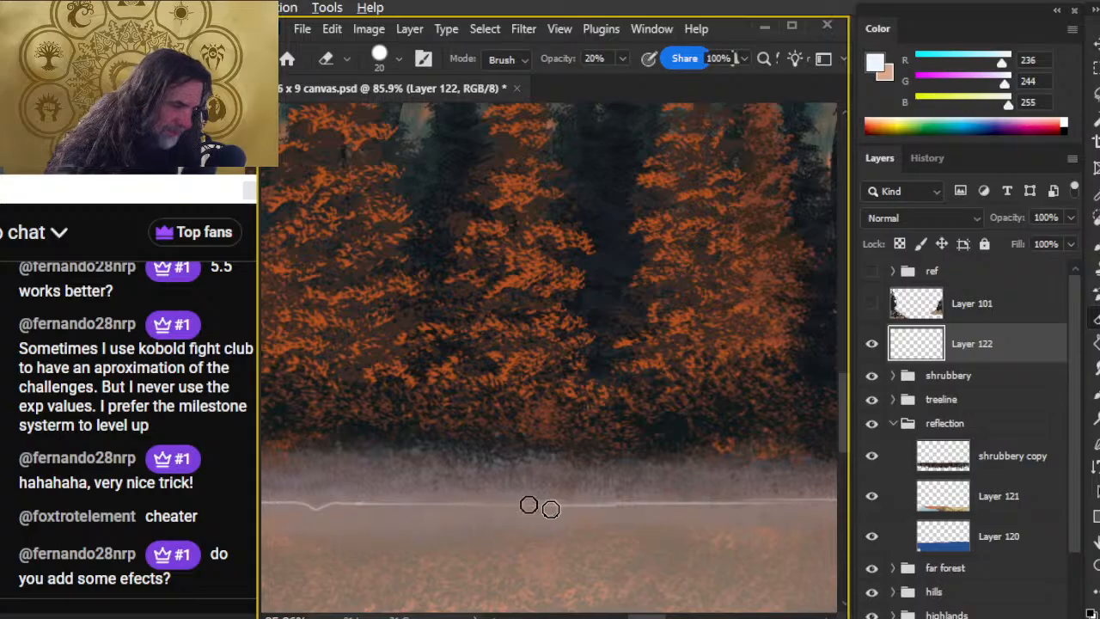
{"action": "key", "text": "r"}
Blend the waterline below the dense cluster of orange trees, alternating Smudge strokes with 20% opacity Eraser strokes
{"action": "left_click_drag", "start_coordinate": [473, 570], "coordinate": [641, 525]}
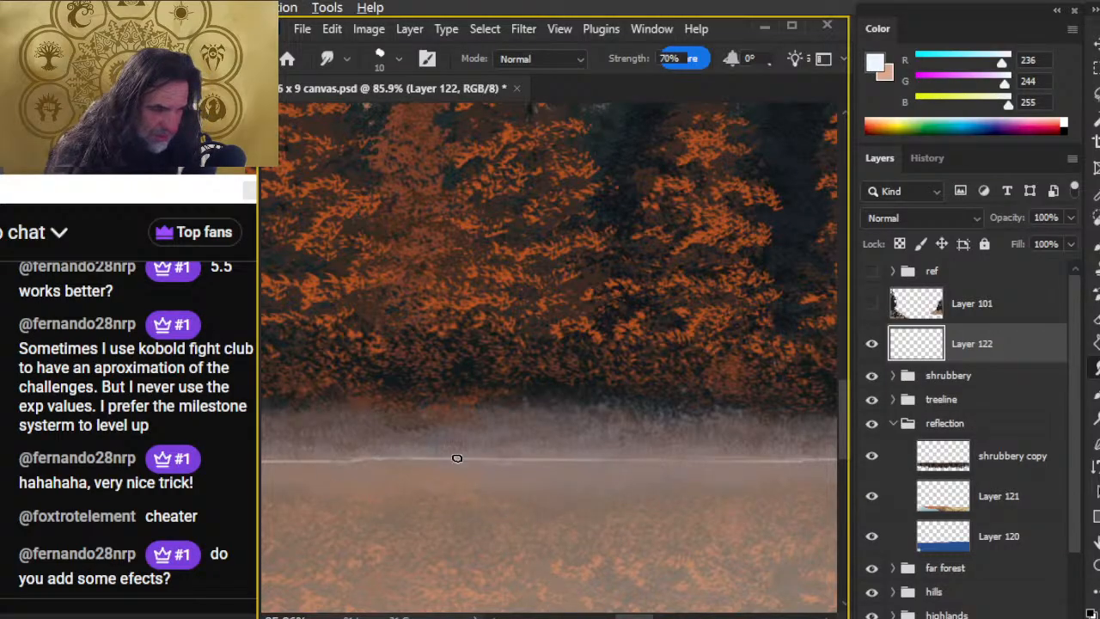
{"action": "key", "text": "e"}
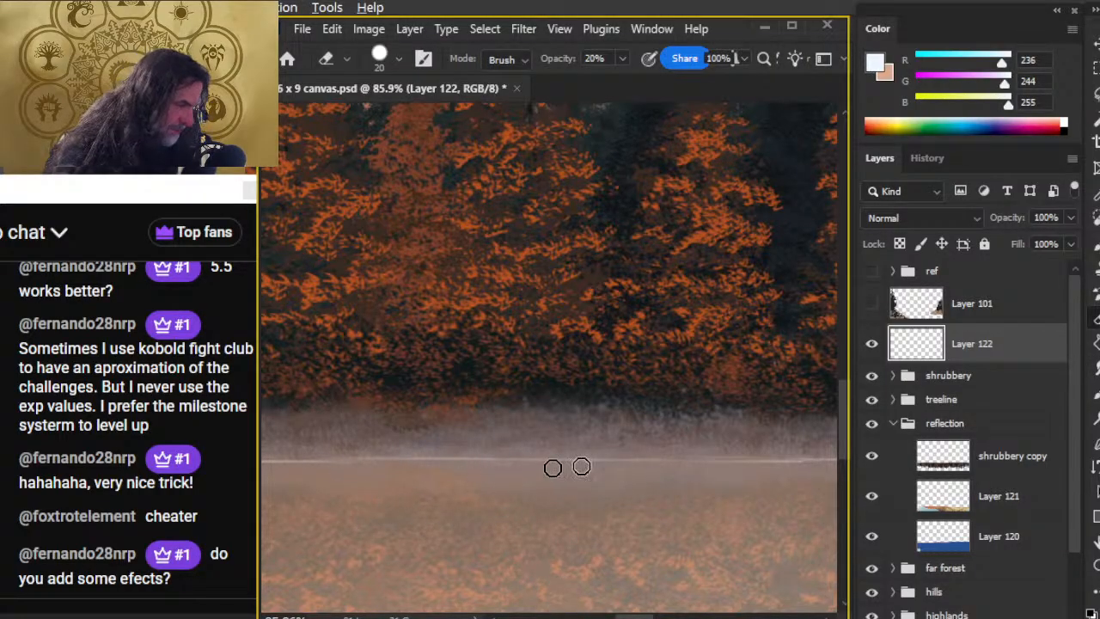
{"action": "key", "text": "r"}
{"action": "scroll", "coordinate": [511, 521], "scroll_direction": "down", "scroll_amount": 2}
{"action": "key", "text": "e"}
{"action": "key", "text": "r"}
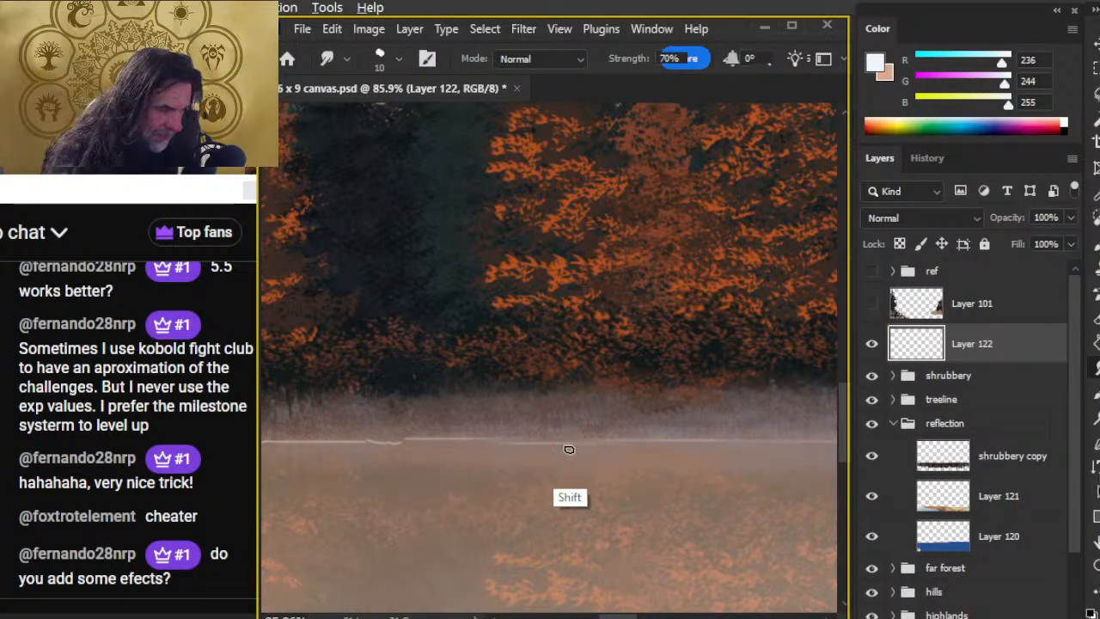
Close the gap in the waterline below the orange tree beside the dark firs by smudging its broken ends together
{"action": "scroll", "coordinate": [490, 434], "scroll_direction": "left", "scroll_amount": 3}
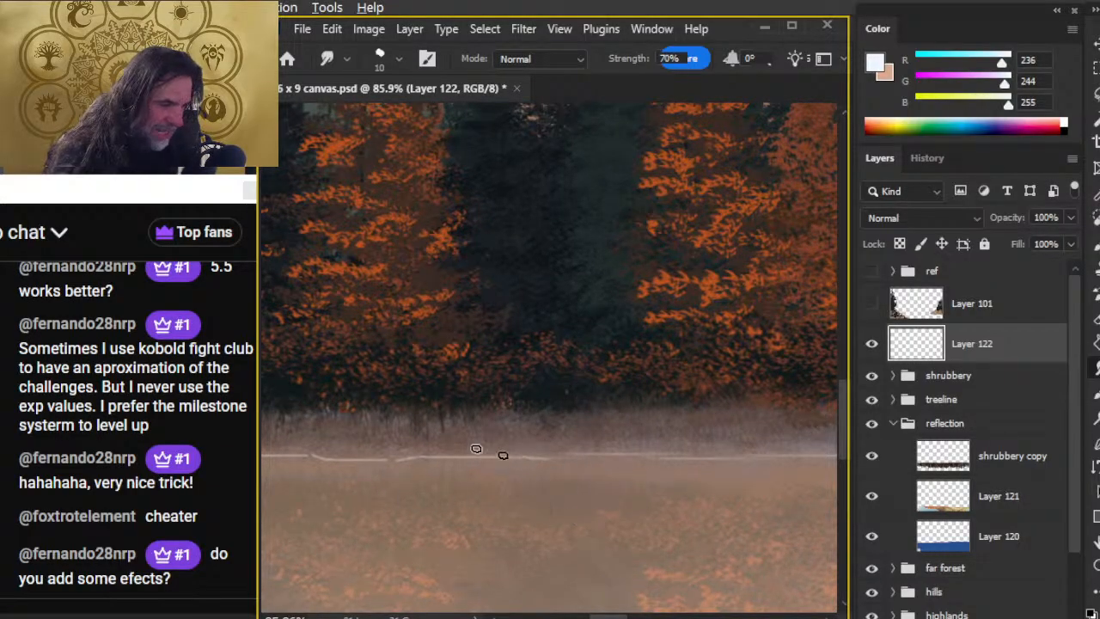
{"action": "key", "text": "g"}
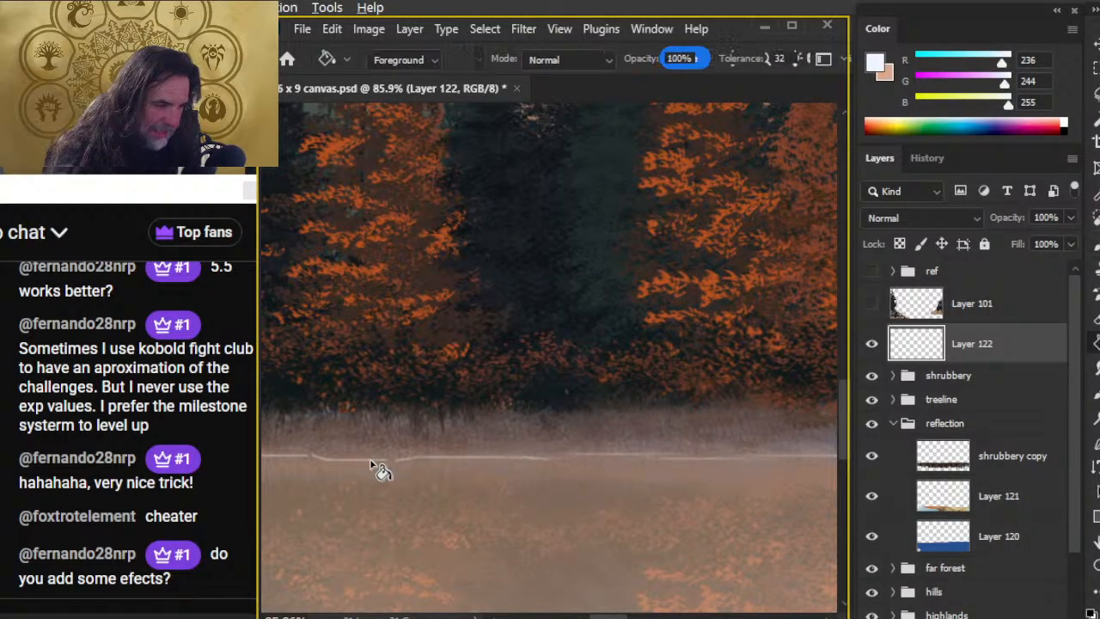
{"action": "key", "text": "r"}
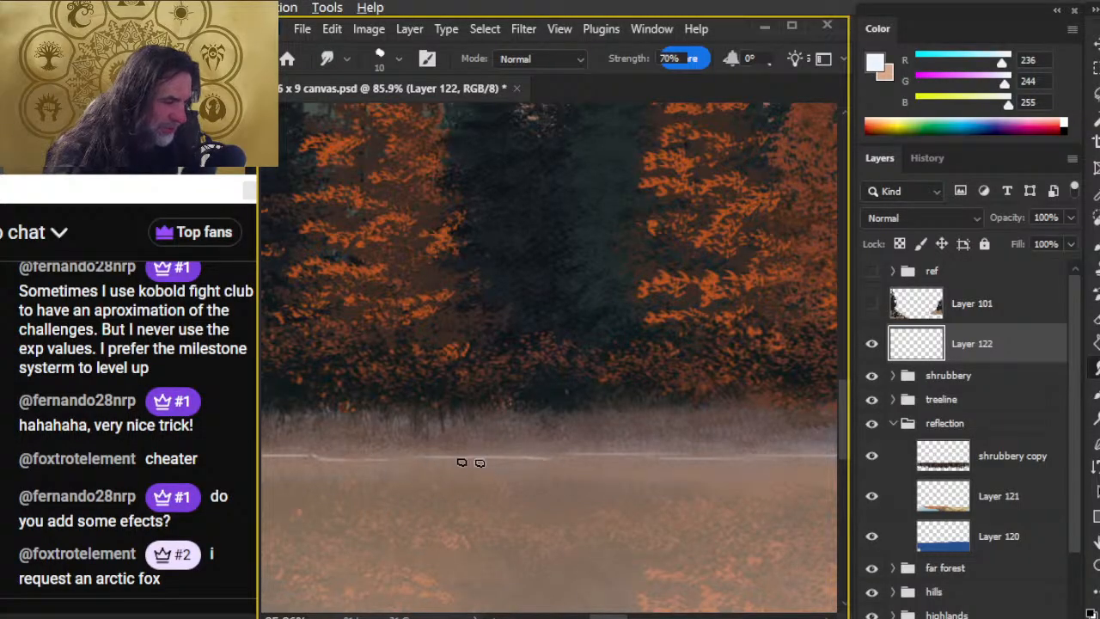
Smudge out the small raised bump in the waterline below the two orange trees and even the neighbouring stretch
{"action": "left_click_drag", "start_coordinate": [278, 536], "coordinate": [545, 550]}
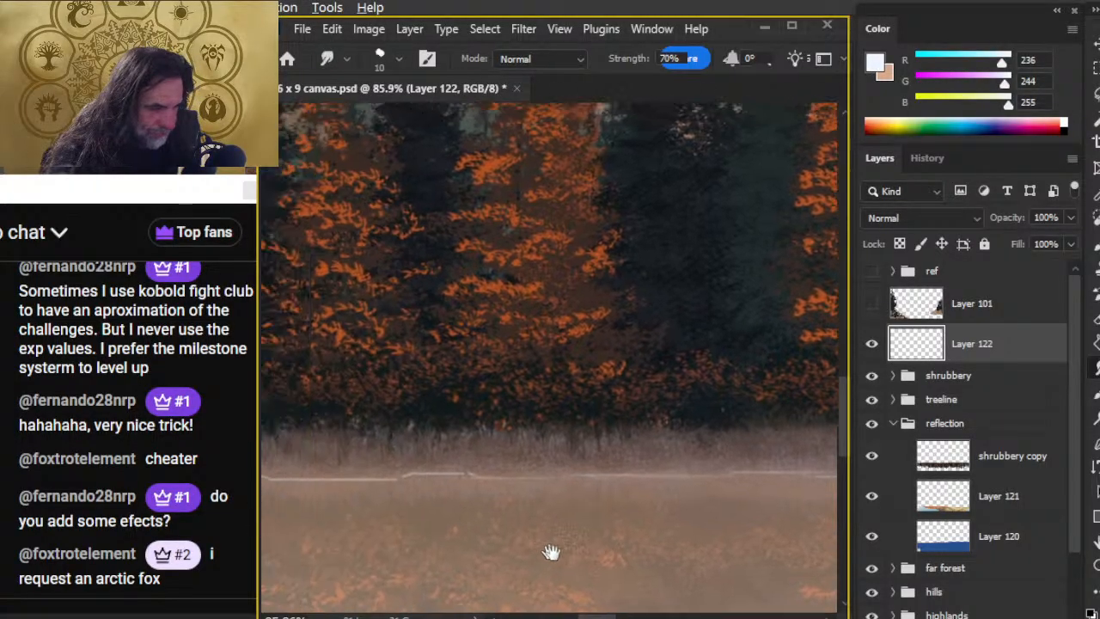
{"action": "mouse_move", "coordinate": [541, 494]}
{"action": "left_mouse_down"}
{"action": "mouse_move", "coordinate": [375, 482]}
{"action": "mouse_move", "coordinate": [545, 497]}
{"action": "mouse_move", "coordinate": [494, 511]}
{"action": "left_mouse_up"}
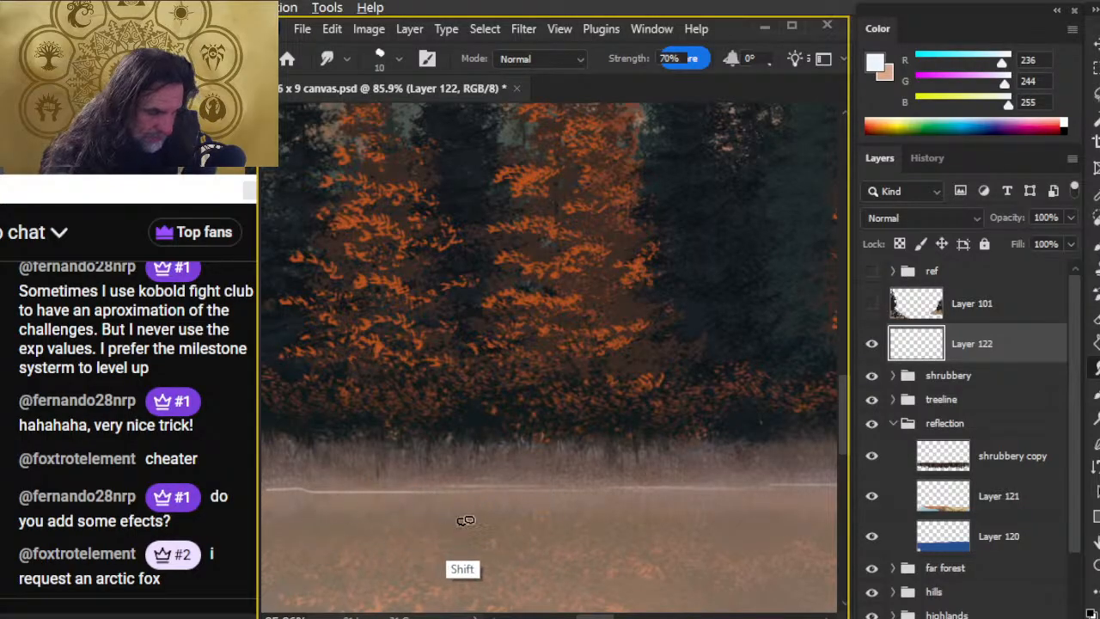
{"action": "left_click_drag", "start_coordinate": [519, 547], "coordinate": [708, 531]}
{"action": "mouse_move", "coordinate": [522, 479]}
{"action": "left_mouse_down"}
{"action": "mouse_move", "coordinate": [635, 479]}
{"action": "mouse_move", "coordinate": [641, 490]}
{"action": "mouse_move", "coordinate": [524, 484]}
{"action": "left_mouse_up"}
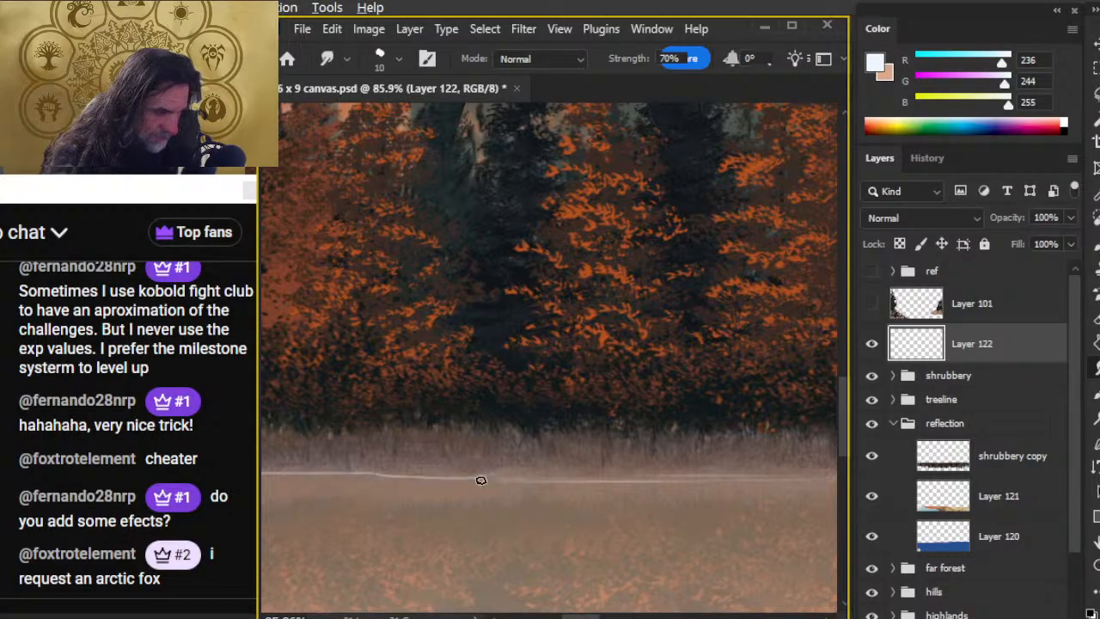
Touch up the waterline below the last reddish-orange tree before the sandy bank with Eraser and Smudge, undoing unwanted strokes
{"action": "mouse_move", "coordinate": [414, 520]}
{"action": "left_mouse_down"}
{"action": "mouse_move", "coordinate": [594, 513]}
{"action": "mouse_move", "coordinate": [585, 508]}
{"action": "left_mouse_up"}
{"action": "key", "text": "b"}
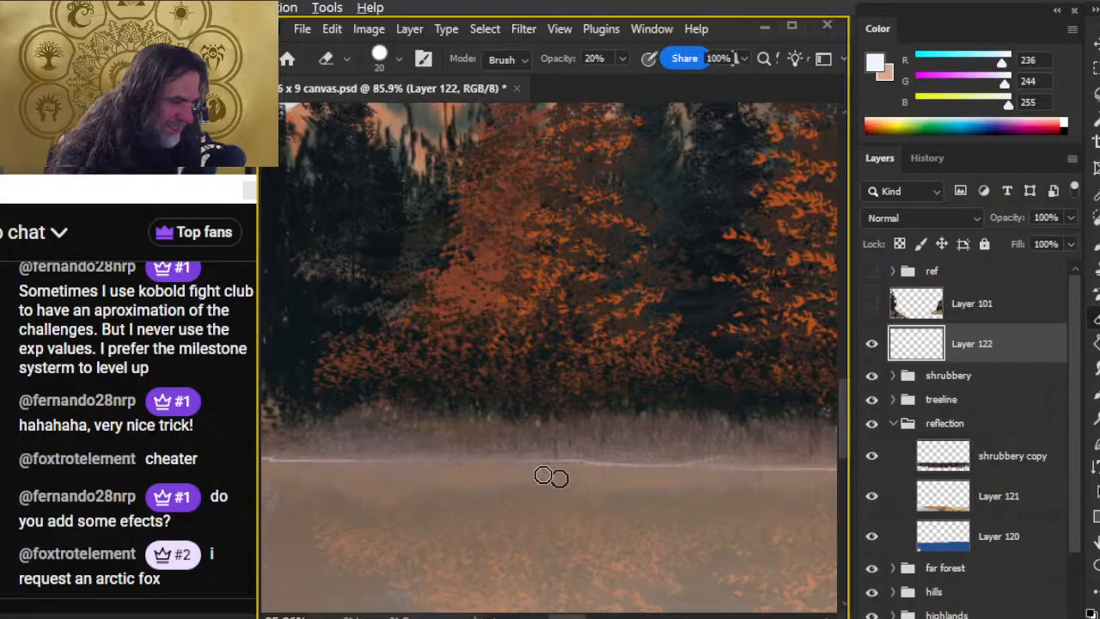
{"action": "key", "text": "r"}
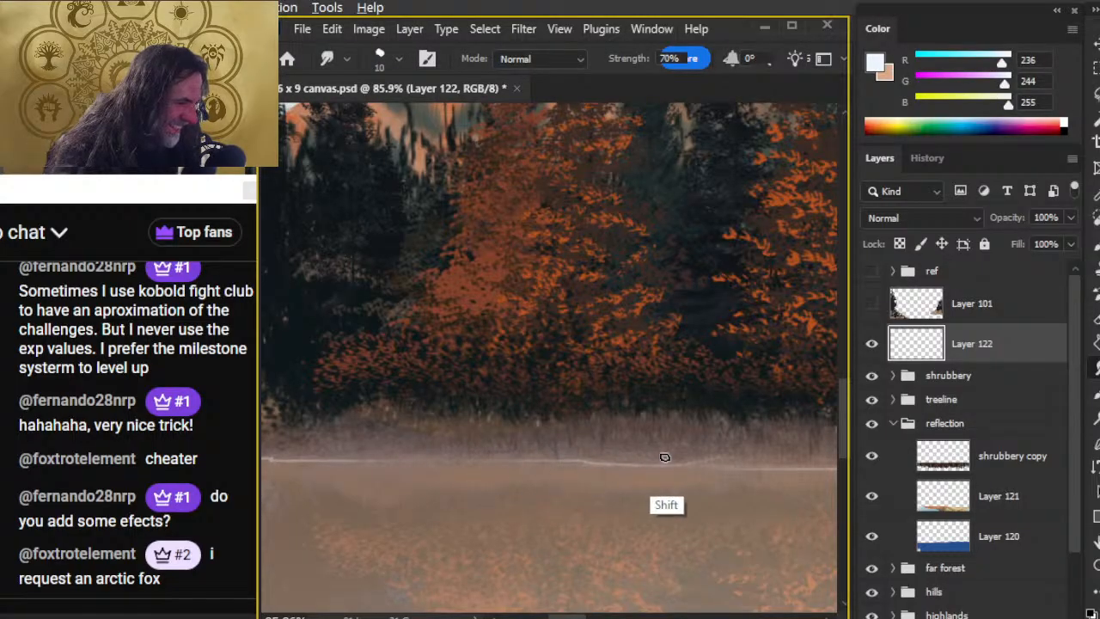
{"action": "key", "text": "ctrl+z"}
{"action": "key", "text": "ctrl+z"}
Blend the waterline along the sandy bank out to the canvas edge with the Smudge tool, undoing the unwanted Eraser stroke
{"action": "key", "text": "e"}
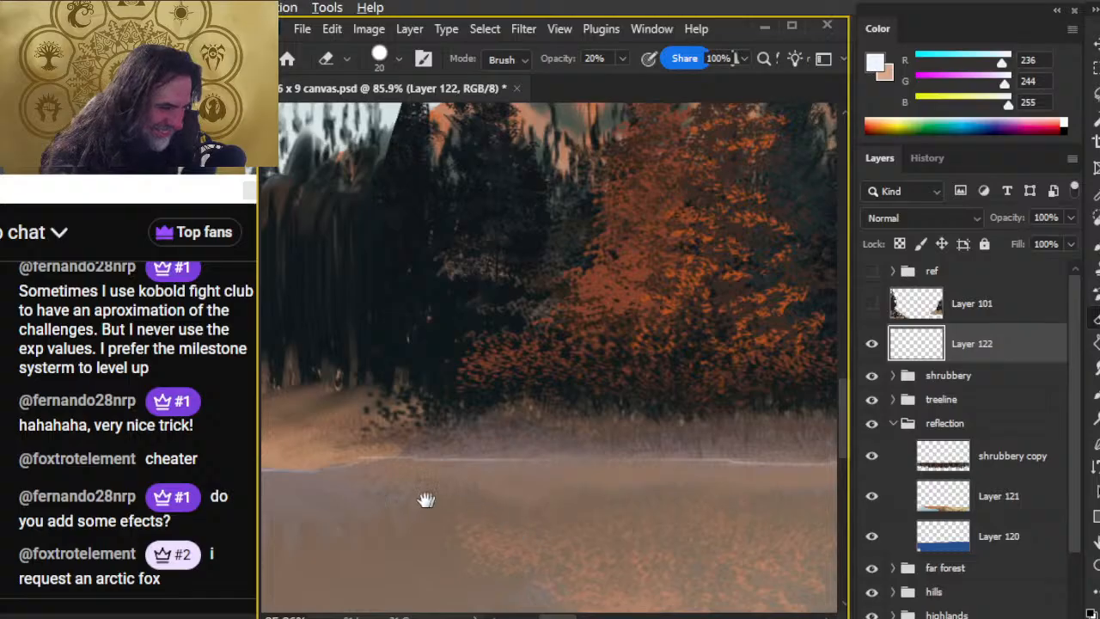
{"action": "key", "text": "ctrl+z"}
{"action": "key", "text": "r"}
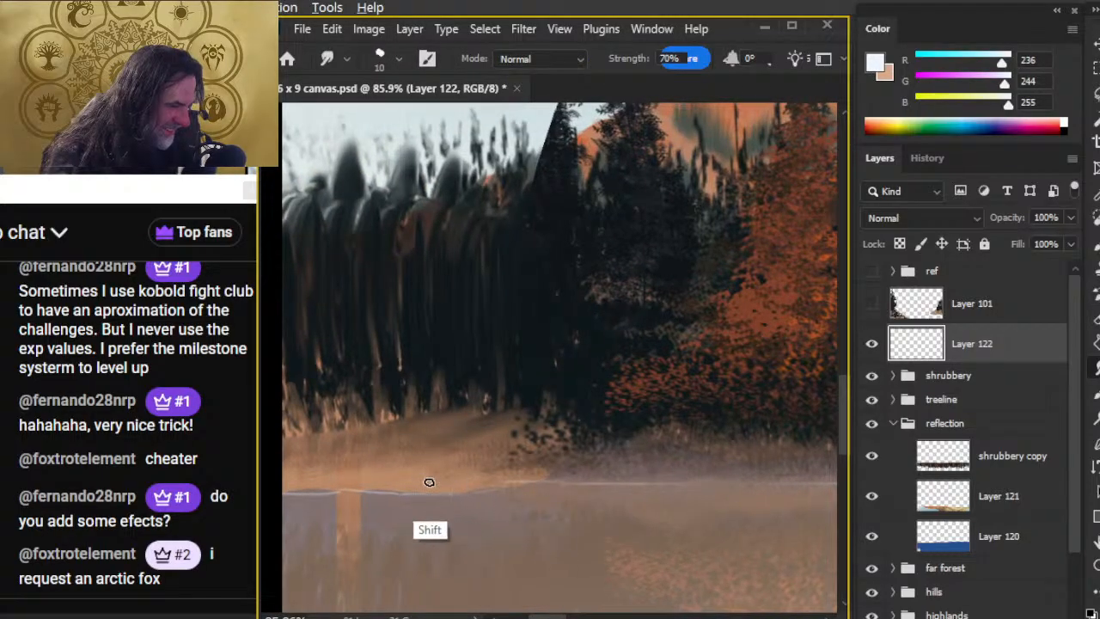
{"action": "scroll", "coordinate": [246, 474], "scroll_direction": "left", "scroll_amount": 1}
{"action": "scroll", "coordinate": [344, 488], "scroll_direction": "left", "scroll_amount": 3}
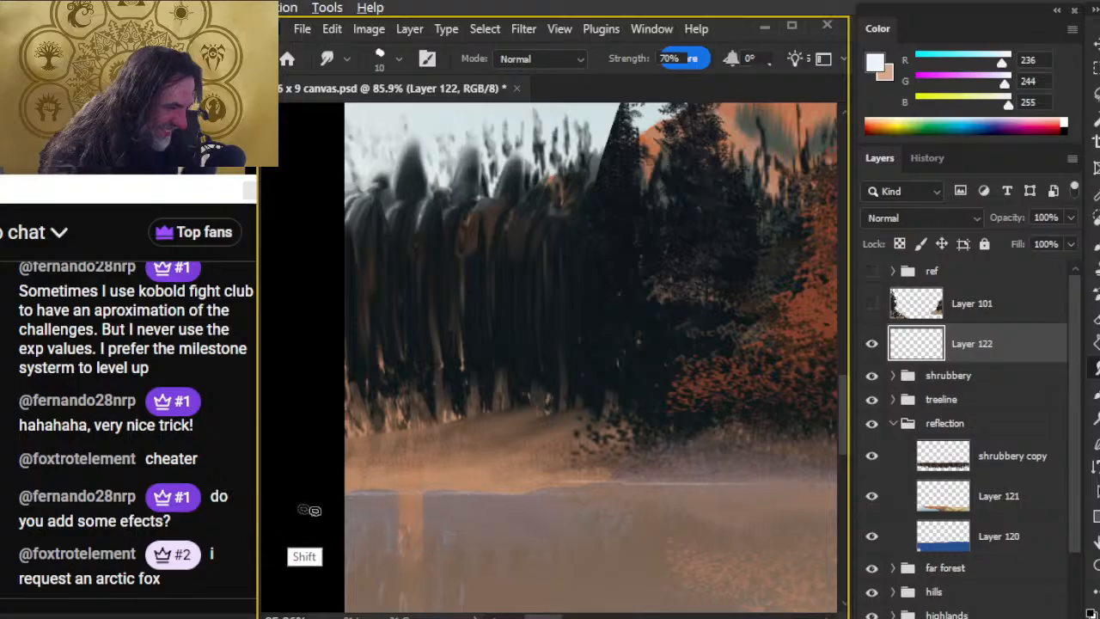
Raise the opacity of the reflection group to 93% to strengthen the mirrored forest in the lake
{"action": "key", "text": "z"}
{"action": "mouse_move", "coordinate": [639, 550]}
{"action": "left_mouse_down"}
{"action": "mouse_move", "coordinate": [559, 535]}
{"action": "mouse_move", "coordinate": [477, 499]}
{"action": "left_mouse_up"}
{"action": "left_click_drag", "start_coordinate": [705, 559], "coordinate": [405, 447]}
{"action": "left_click_drag", "start_coordinate": [645, 495], "coordinate": [468, 430]}
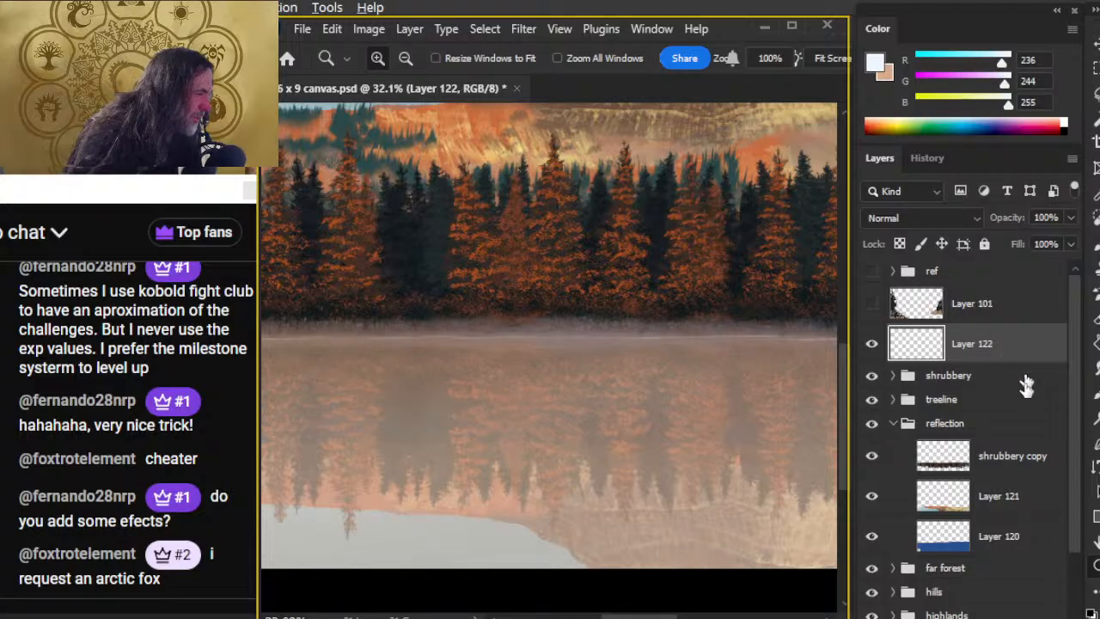
{"action": "left_click", "coordinate": [993, 426]}
{"action": "left_click", "coordinate": [1071, 219]}
{"action": "left_click_drag", "start_coordinate": [1066, 245], "coordinate": [1068, 240]}
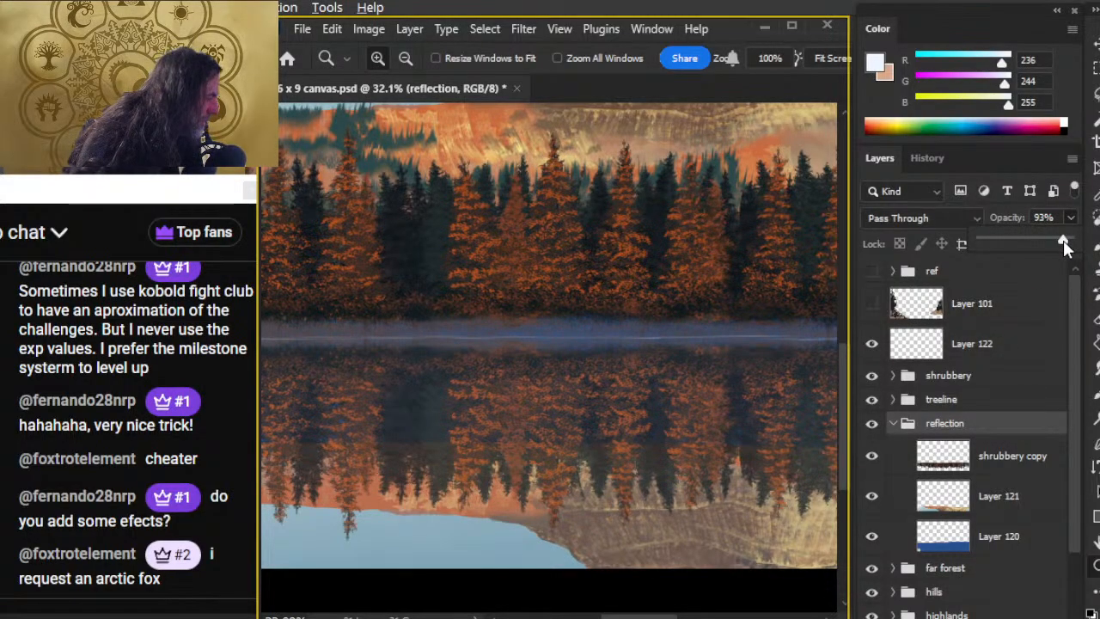
Examine the mirrored treeline and mountain along the lake up close with Layer 121 of the reflection group active
{"action": "left_click", "coordinate": [1019, 464]}
{"action": "left_click", "coordinate": [1010, 501]}
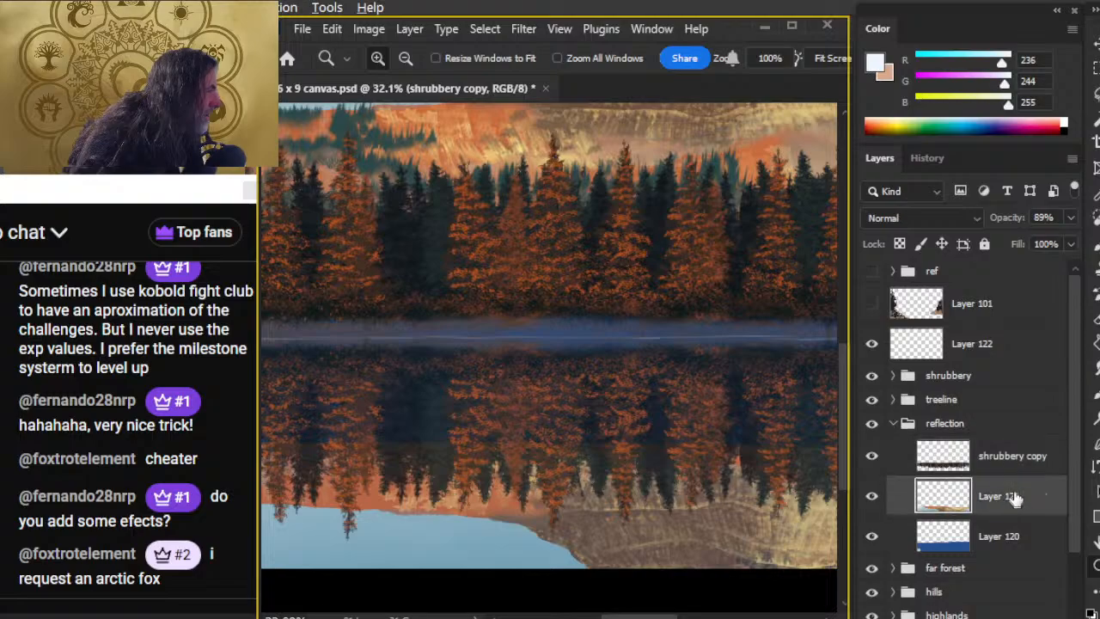
{"action": "left_click_drag", "start_coordinate": [719, 496], "coordinate": [621, 491]}
{"action": "left_click_drag", "start_coordinate": [405, 428], "coordinate": [478, 413]}
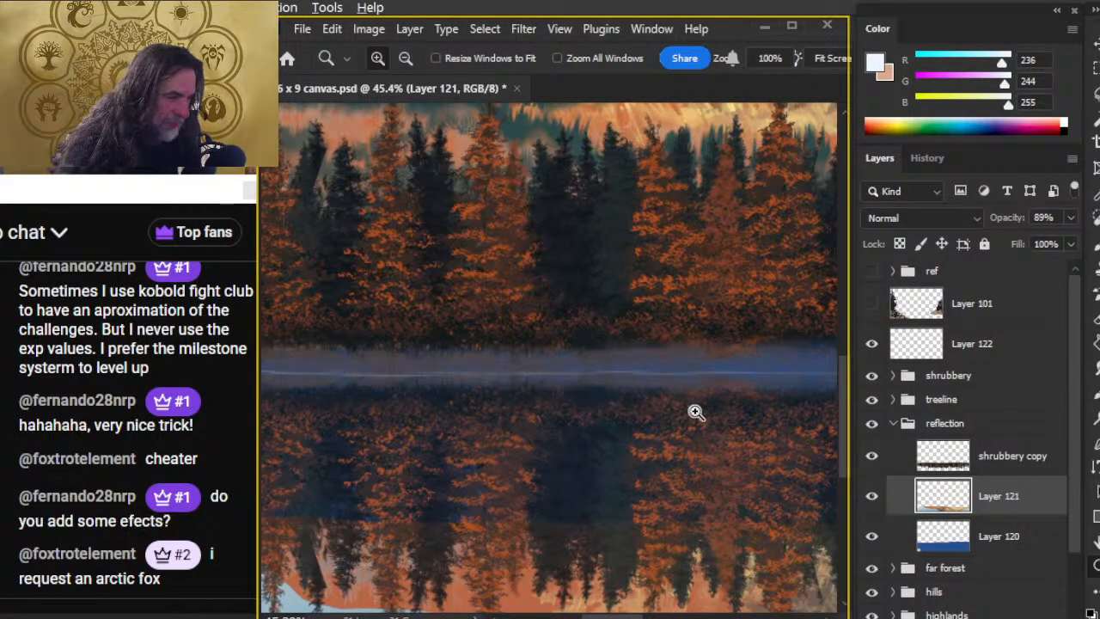
{"action": "left_click_drag", "start_coordinate": [764, 503], "coordinate": [356, 415]}
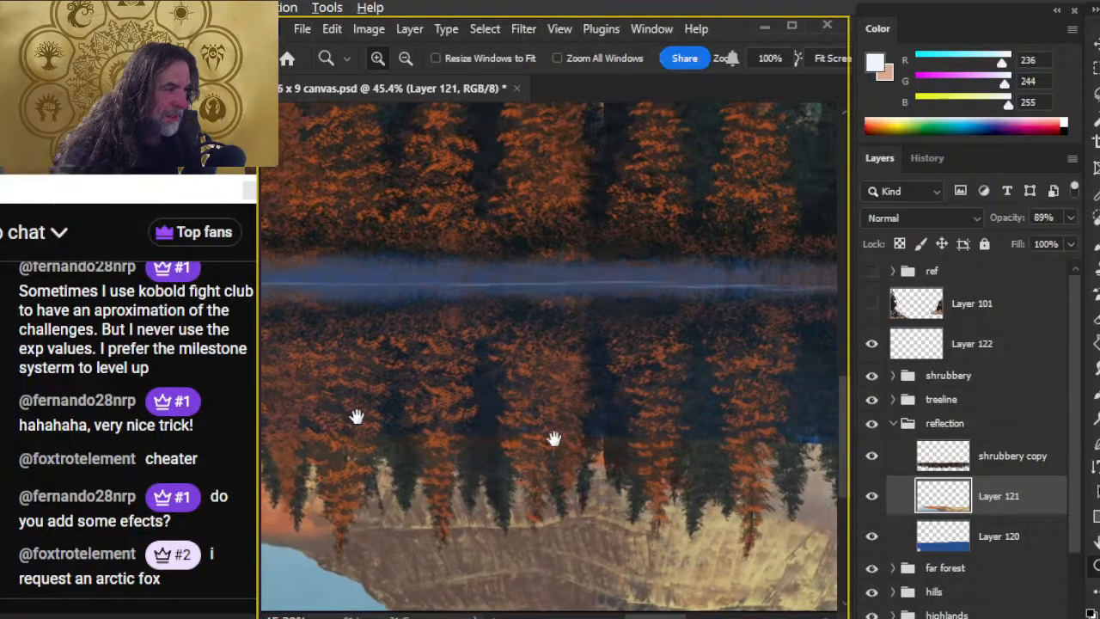
{"action": "left_click_drag", "start_coordinate": [641, 447], "coordinate": [481, 437]}
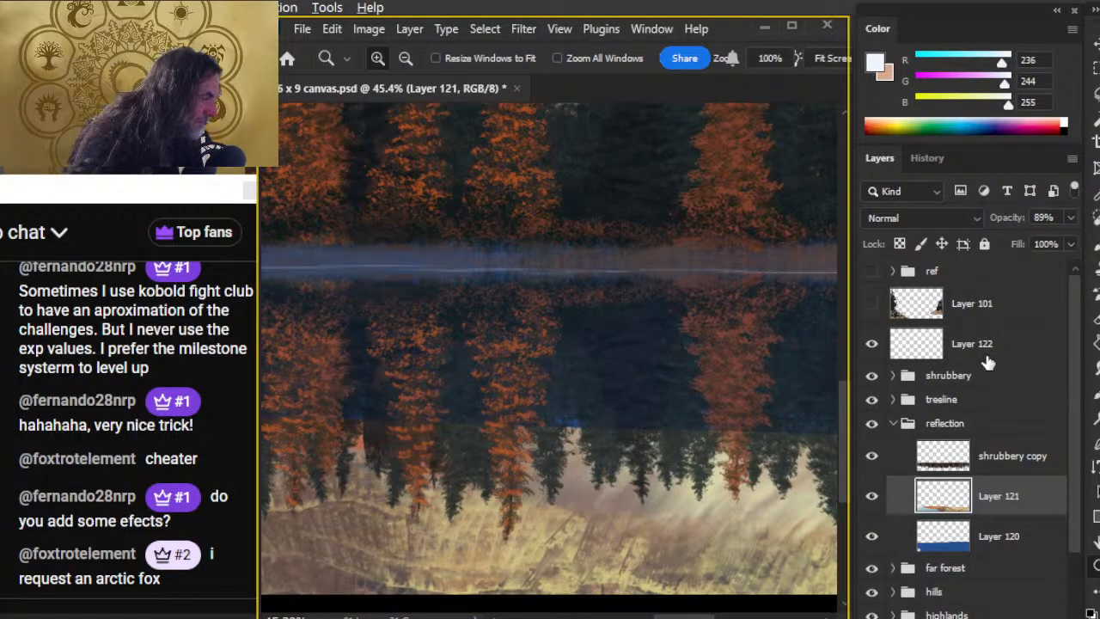
Review the whole composition with Layer 122 active, briefly showing and hiding the dark foreground sketch on Layer 101
{"action": "left_click", "coordinate": [964, 344]}
{"action": "key", "text": "v"}
{"action": "left_click", "coordinate": [597, 472], "text": "ctrl"}
{"action": "left_click", "coordinate": [637, 571], "text": "ctrl"}
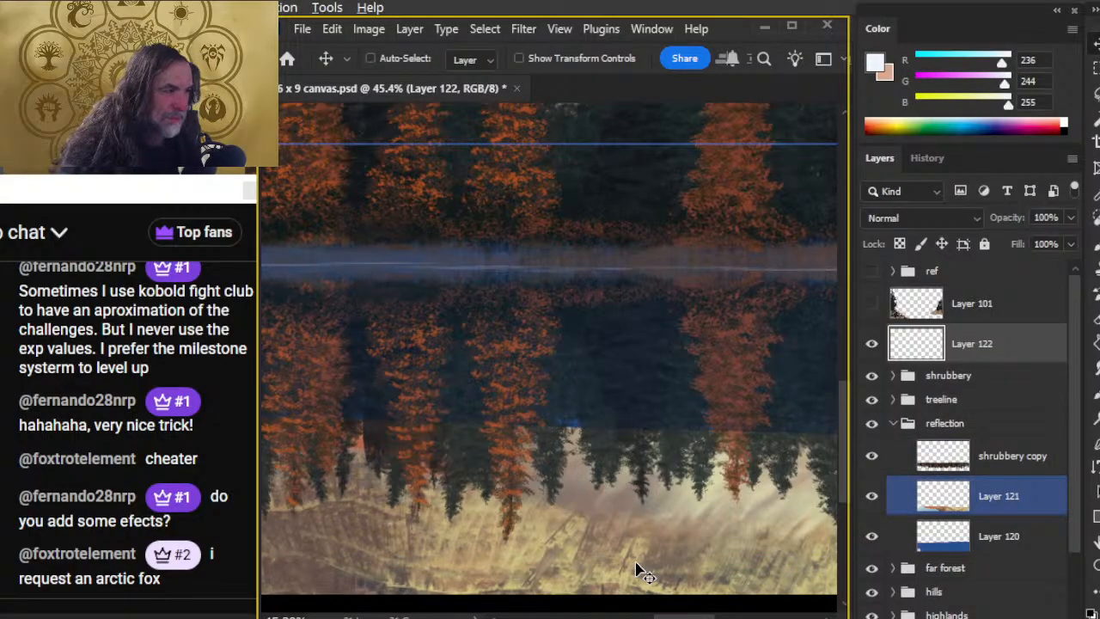
{"action": "key", "text": "z"}
{"action": "left_click_drag", "start_coordinate": [545, 479], "coordinate": [519, 479]}
{"action": "left_click_drag", "start_coordinate": [698, 489], "coordinate": [505, 513]}
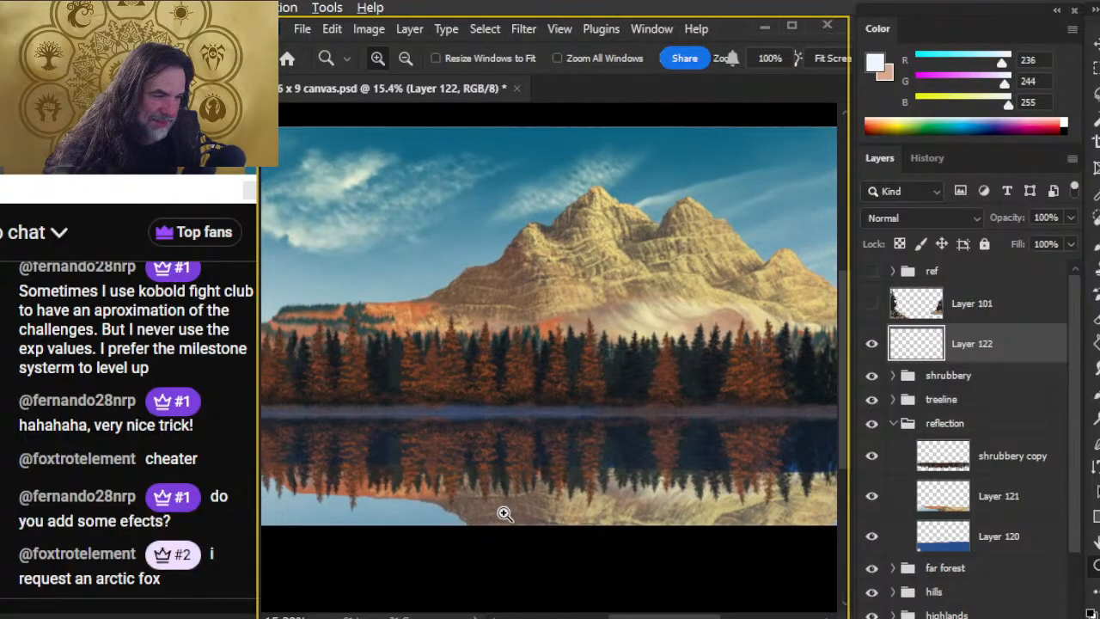
{"action": "left_click_drag", "start_coordinate": [574, 492], "coordinate": [533, 501]}
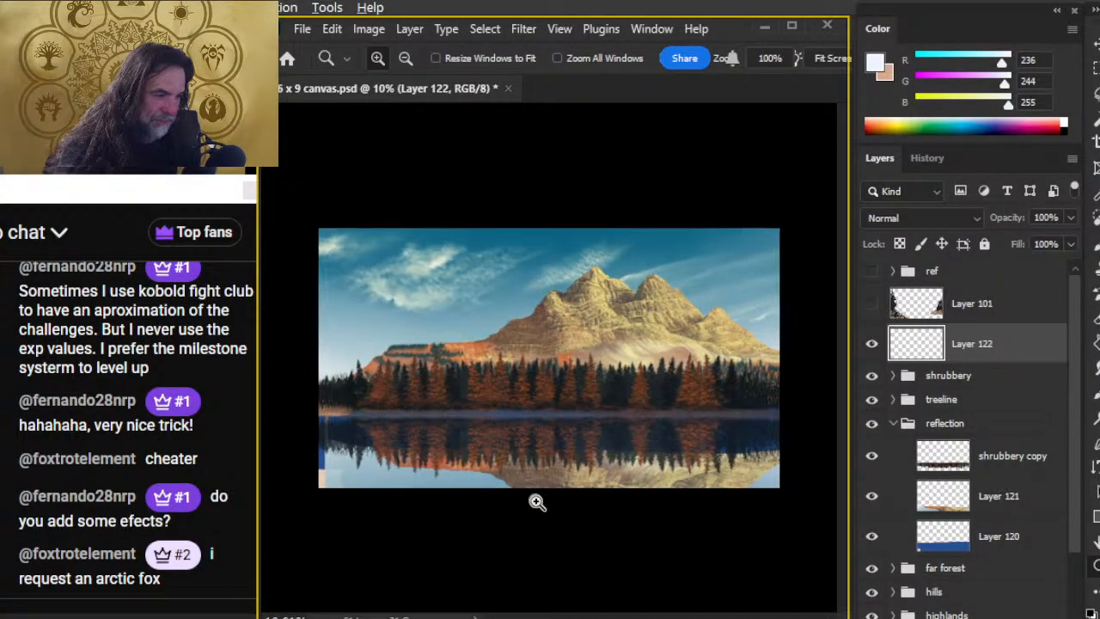
{"action": "left_click", "coordinate": [872, 303]}
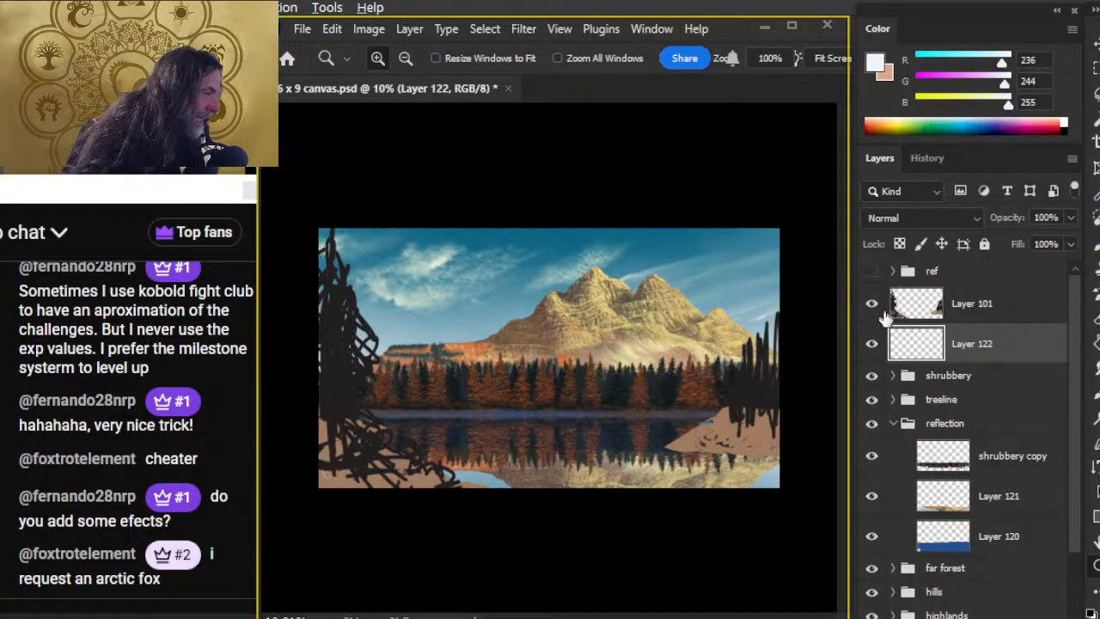
{"action": "left_click", "coordinate": [872, 306]}
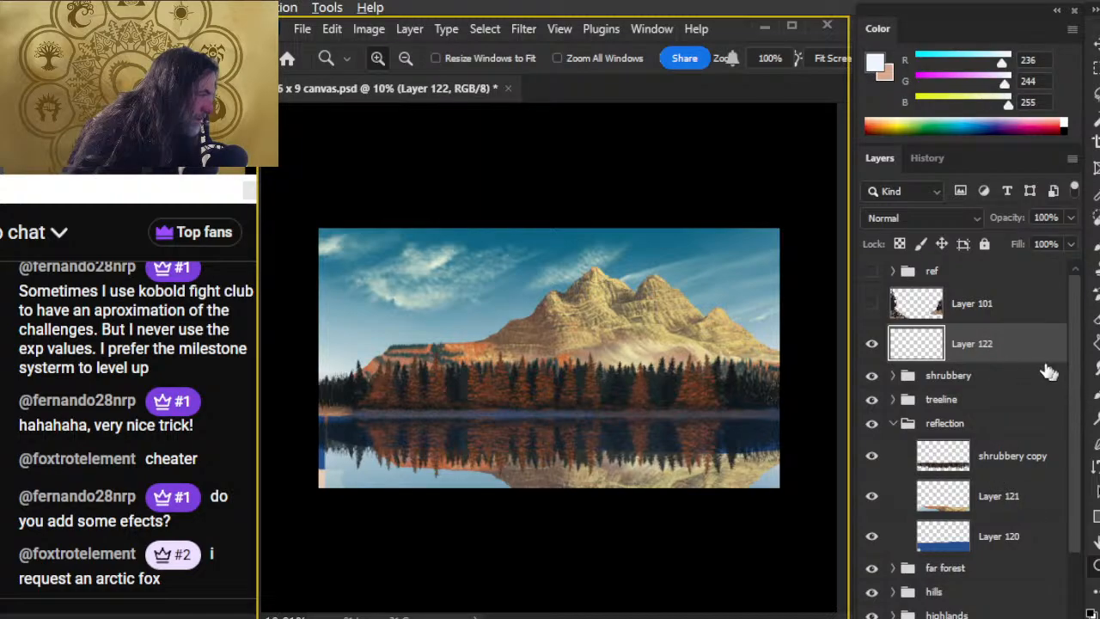
Collapse the reflection group, then put Layer 122 into a new group named waterlines
{"action": "left_click", "coordinate": [893, 424]}
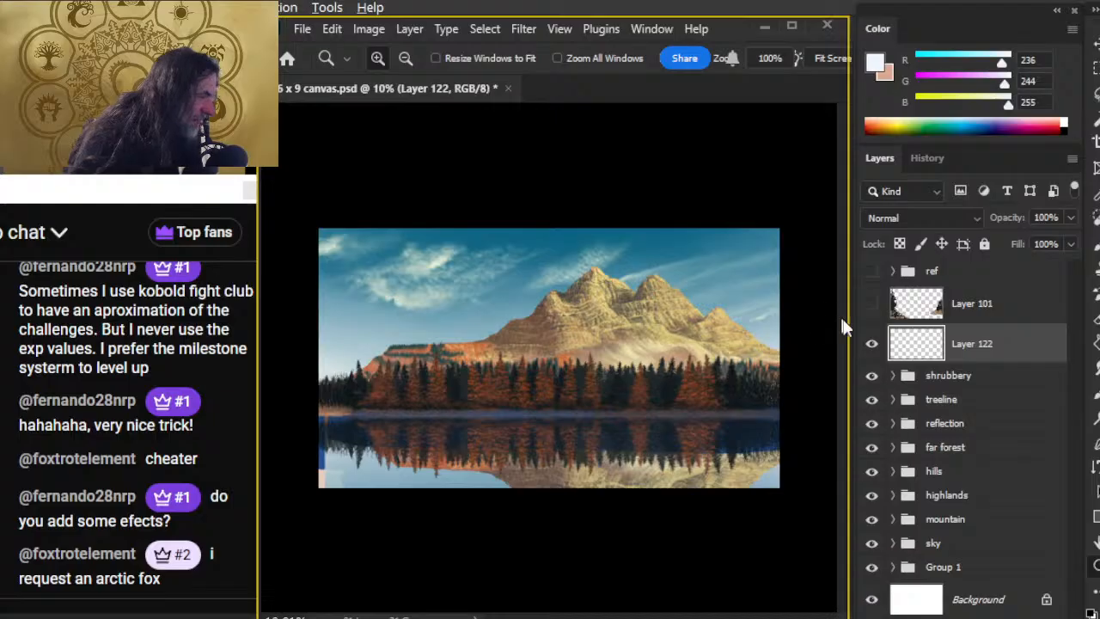
{"action": "left_click", "coordinate": [872, 344]}
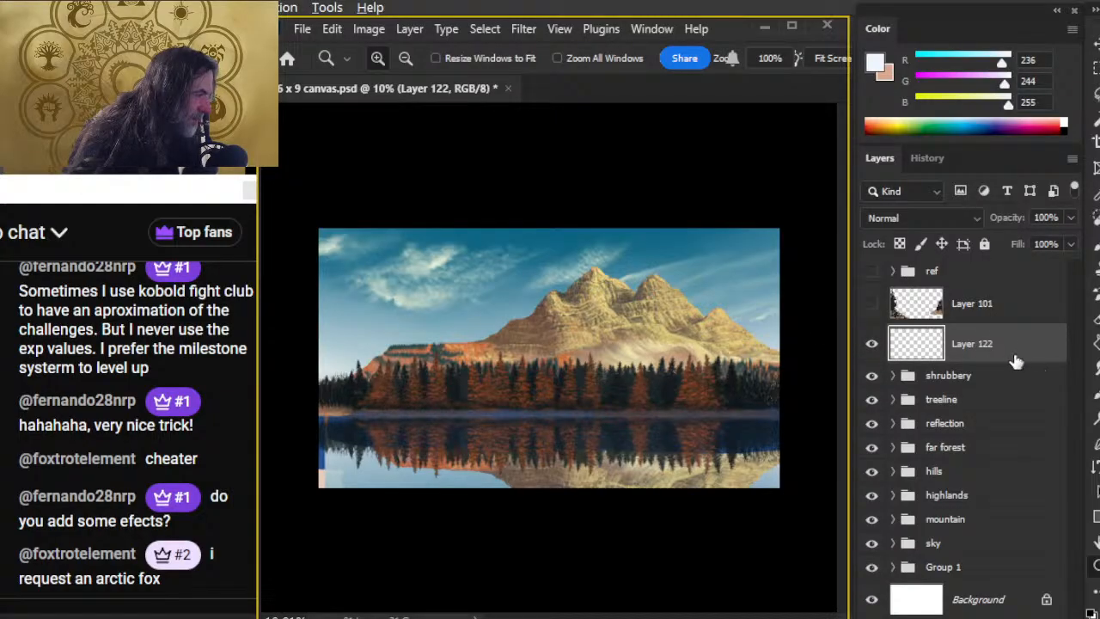
{"action": "left_click", "coordinate": [894, 376]}
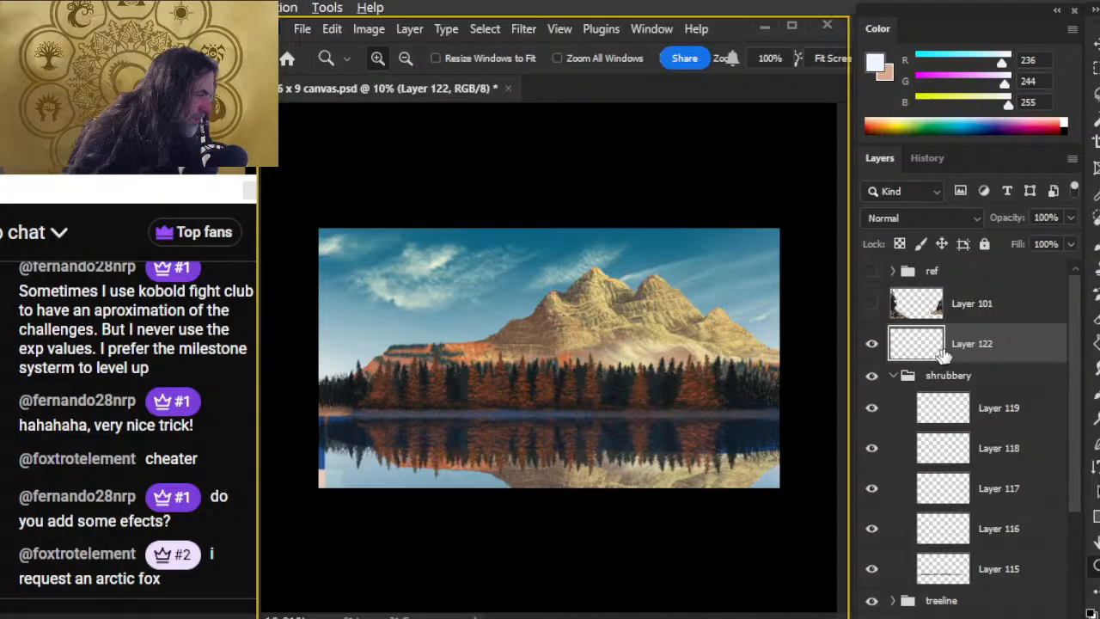
{"action": "left_click", "coordinate": [893, 377]}
{"action": "key", "text": "ctrl+g"}
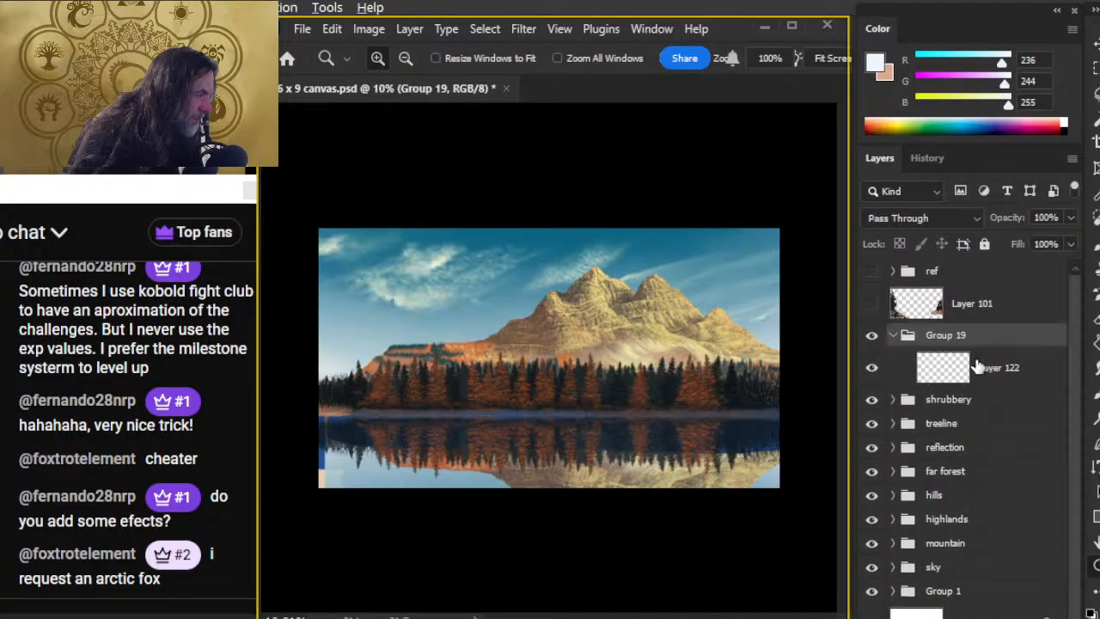
{"action": "double_click", "coordinate": [950, 338]}
{"action": "type", "text": "waterlines"}
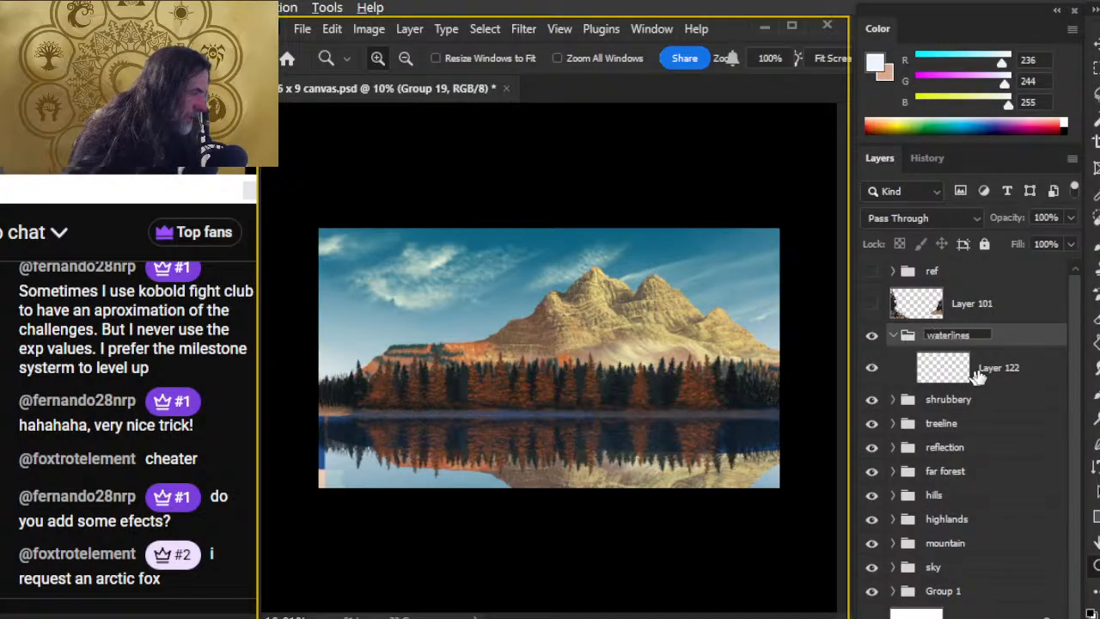
Add a new layer above Layer 122 inside the waterlines group and ready the Brush at 40% opacity
{"action": "left_click", "coordinate": [977, 377]}
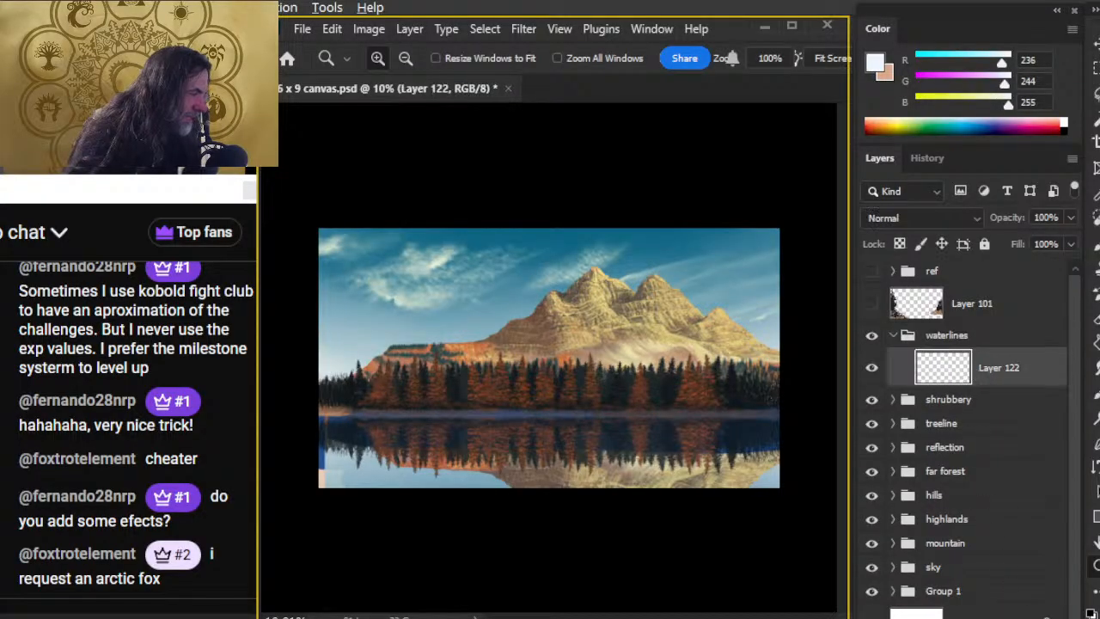
{"action": "key", "text": "ctrl+shift+alt+n"}
{"action": "left_click_drag", "start_coordinate": [457, 432], "coordinate": [479, 462]}
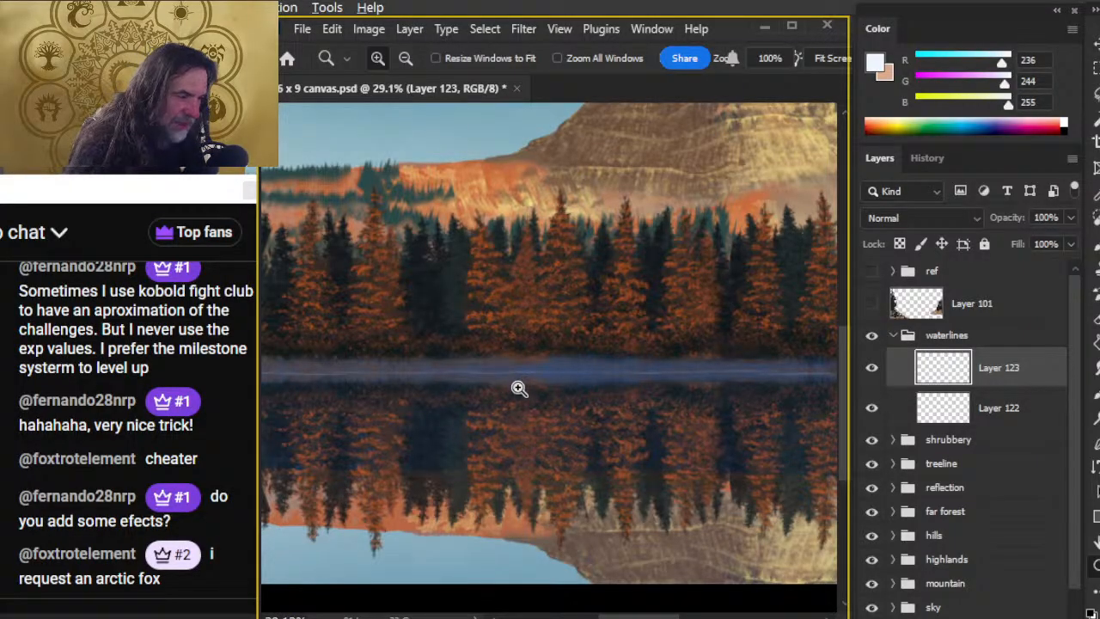
{"action": "left_click_drag", "start_coordinate": [449, 437], "coordinate": [513, 421]}
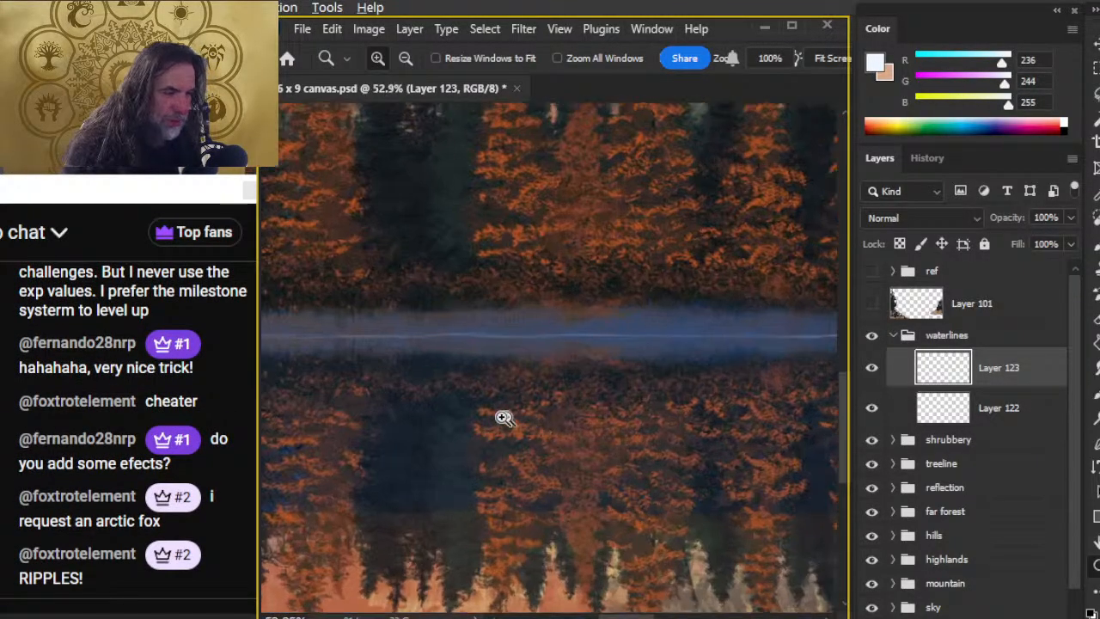
{"action": "key", "text": "b"}
{"action": "key", "text": "4"}
{"action": "key", "text": "shift"}
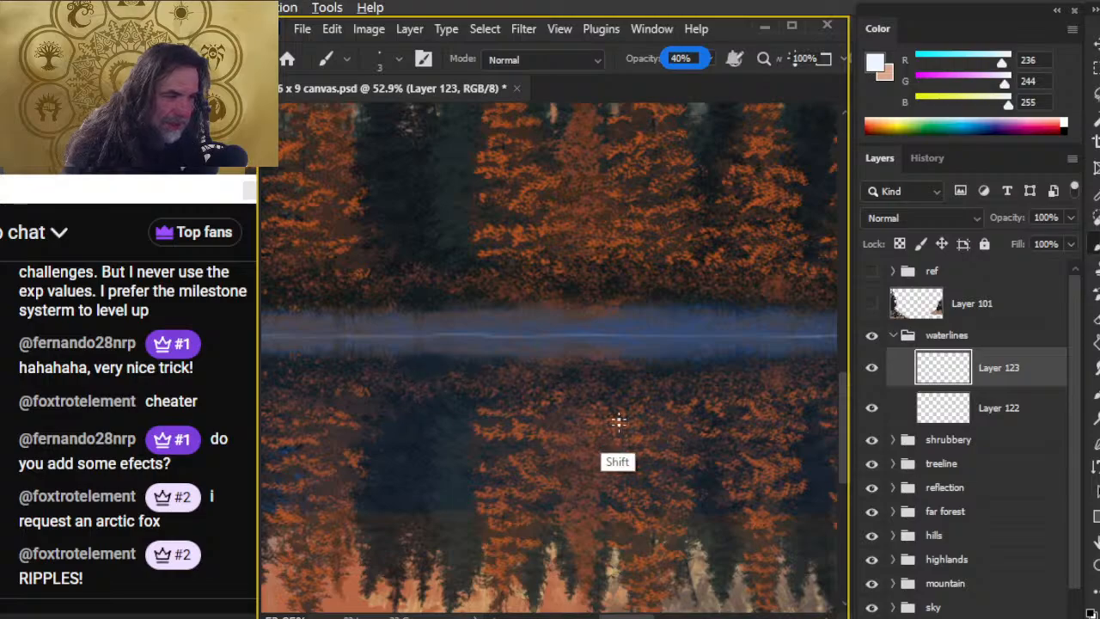
{"action": "key", "text": "l"}
{"action": "mouse_move", "coordinate": [725, 359]}
{"action": "left_mouse_down"}
{"action": "mouse_move", "coordinate": [560, 449]}
{"action": "mouse_move", "coordinate": [650, 455]}
{"action": "left_mouse_up"}
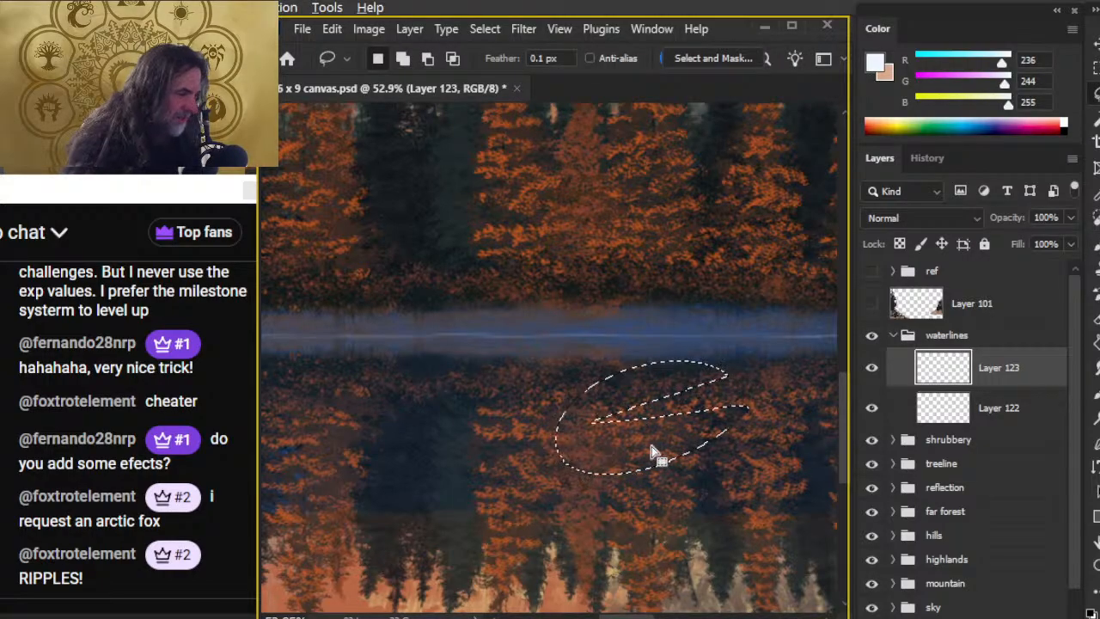
{"action": "key", "text": "ctrl+d"}
{"action": "key", "text": "b"}
{"action": "left_click_drag", "start_coordinate": [403, 379], "coordinate": [747, 430]}
{"action": "key", "text": "ctrl+z"}
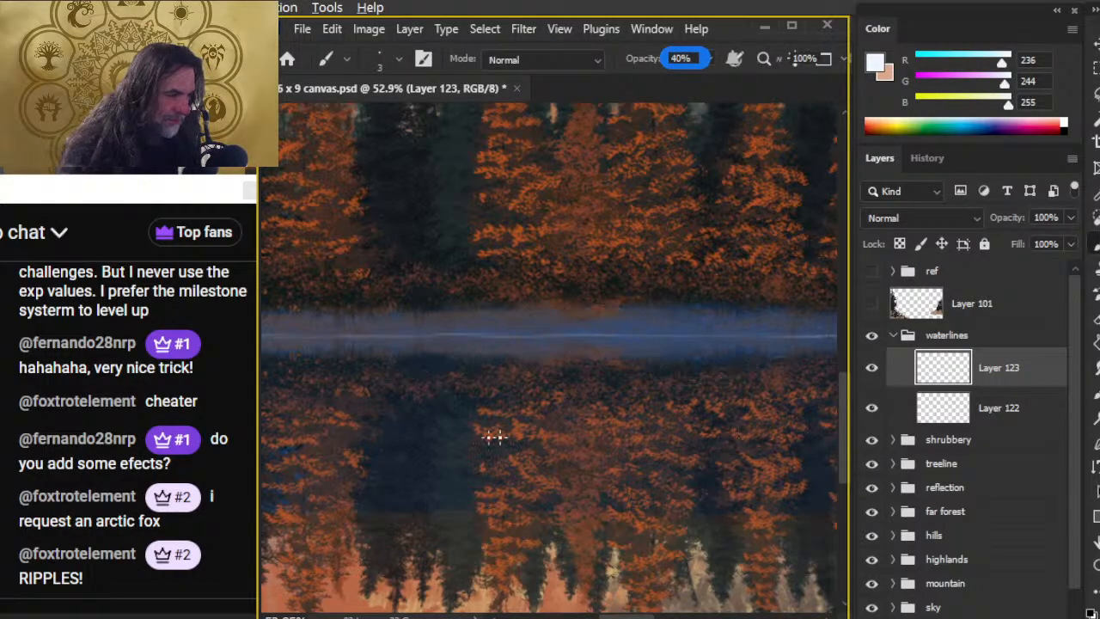
Paint thin, pale horizontal ripple lines on the water just below the shoreline, from the central orange trees toward the dark tree gap
{"action": "left_click_drag", "start_coordinate": [373, 362], "coordinate": [578, 362]}
{"action": "mouse_move", "coordinate": [462, 508]}
{"action": "left_mouse_down"}
{"action": "mouse_move", "coordinate": [401, 467]}
{"action": "mouse_move", "coordinate": [381, 411]}
{"action": "left_mouse_up"}
{"action": "left_click_drag", "start_coordinate": [369, 345], "coordinate": [727, 345]}
{"action": "left_click_drag", "start_coordinate": [663, 464], "coordinate": [447, 457]}
{"action": "left_click_drag", "start_coordinate": [530, 345], "coordinate": [693, 347]}
{"action": "left_click_drag", "start_coordinate": [654, 475], "coordinate": [420, 498]}
{"action": "left_click_drag", "start_coordinate": [490, 359], "coordinate": [667, 359]}
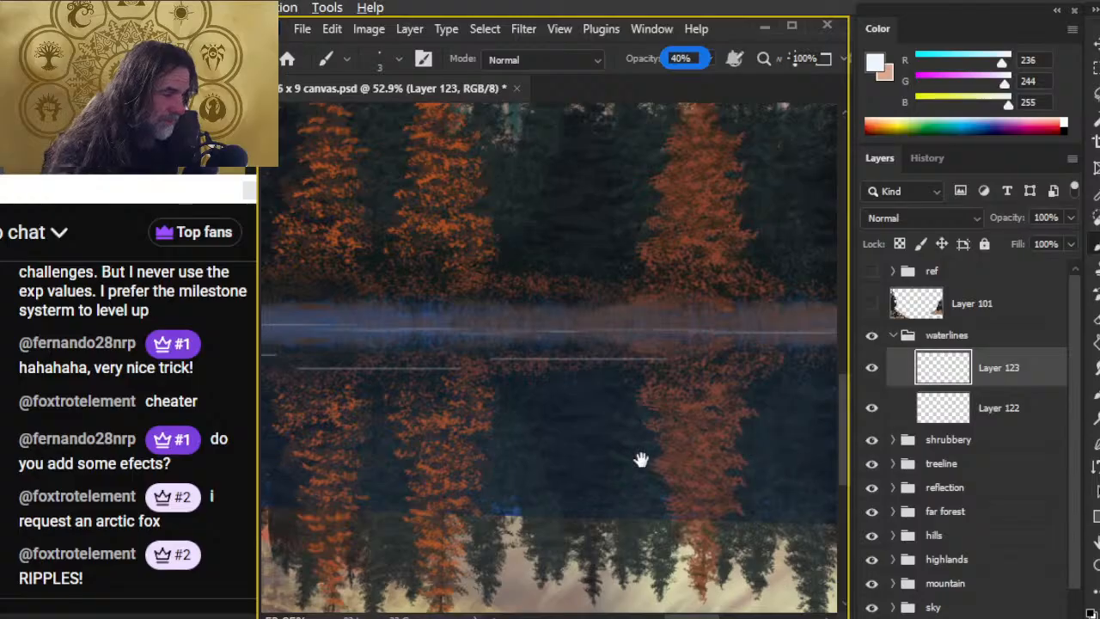
Continue the staggered horizontal ripple lines past the lone orange tree toward the right-hand shore
{"action": "left_click_drag", "start_coordinate": [639, 459], "coordinate": [543, 432]}
{"action": "left_click_drag", "start_coordinate": [659, 373], "coordinate": [764, 373]}
{"action": "left_click_drag", "start_coordinate": [519, 496], "coordinate": [583, 414]}
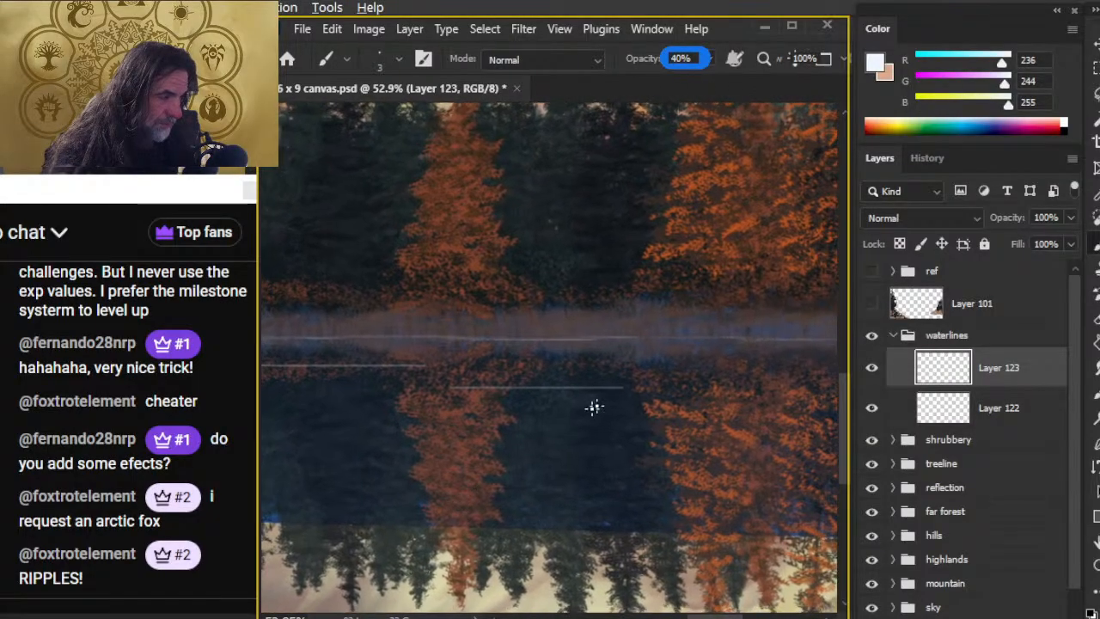
{"action": "left_click_drag", "start_coordinate": [632, 371], "coordinate": [808, 372]}
{"action": "left_click_drag", "start_coordinate": [649, 496], "coordinate": [474, 498]}
{"action": "left_click_drag", "start_coordinate": [606, 395], "coordinate": [783, 396]}
{"action": "left_click_drag", "start_coordinate": [619, 484], "coordinate": [407, 491]}
{"action": "left_click_drag", "start_coordinate": [532, 391], "coordinate": [738, 391]}
Paint staggered ripple lines from the left-hand orange trees toward the sandy bank, undoing and replacing the unwanted strokes
{"action": "mouse_move", "coordinate": [650, 479]}
{"action": "left_mouse_down"}
{"action": "mouse_move", "coordinate": [577, 527]}
{"action": "mouse_move", "coordinate": [764, 558]}
{"action": "left_mouse_up"}
{"action": "mouse_move", "coordinate": [467, 521]}
{"action": "left_mouse_down"}
{"action": "mouse_move", "coordinate": [768, 490]}
{"action": "mouse_move", "coordinate": [602, 464]}
{"action": "left_mouse_up"}
{"action": "mouse_move", "coordinate": [445, 496]}
{"action": "left_mouse_down"}
{"action": "mouse_move", "coordinate": [661, 510]}
{"action": "mouse_move", "coordinate": [634, 541]}
{"action": "left_mouse_up"}
{"action": "left_click_drag", "start_coordinate": [760, 453], "coordinate": [633, 453]}
{"action": "left_click_drag", "start_coordinate": [508, 459], "coordinate": [643, 458]}
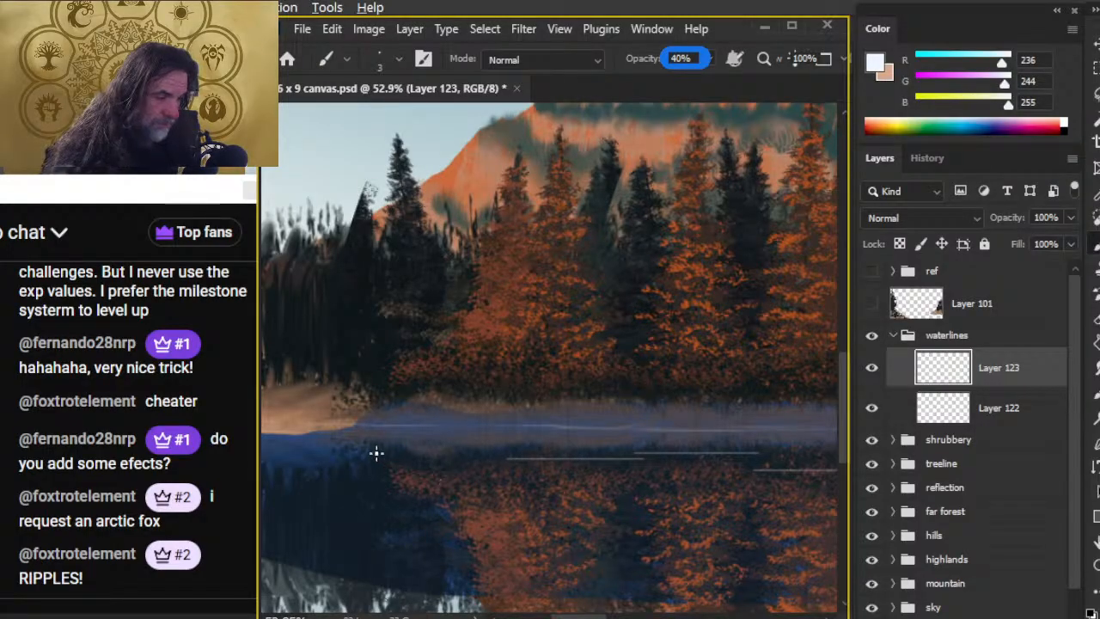
{"action": "left_click", "coordinate": [408, 444], "text": "shift"}
{"action": "key", "text": "ctrl+z"}
{"action": "left_click_drag", "start_coordinate": [427, 448], "coordinate": [555, 448]}
{"action": "left_click", "coordinate": [295, 456], "text": "shift"}
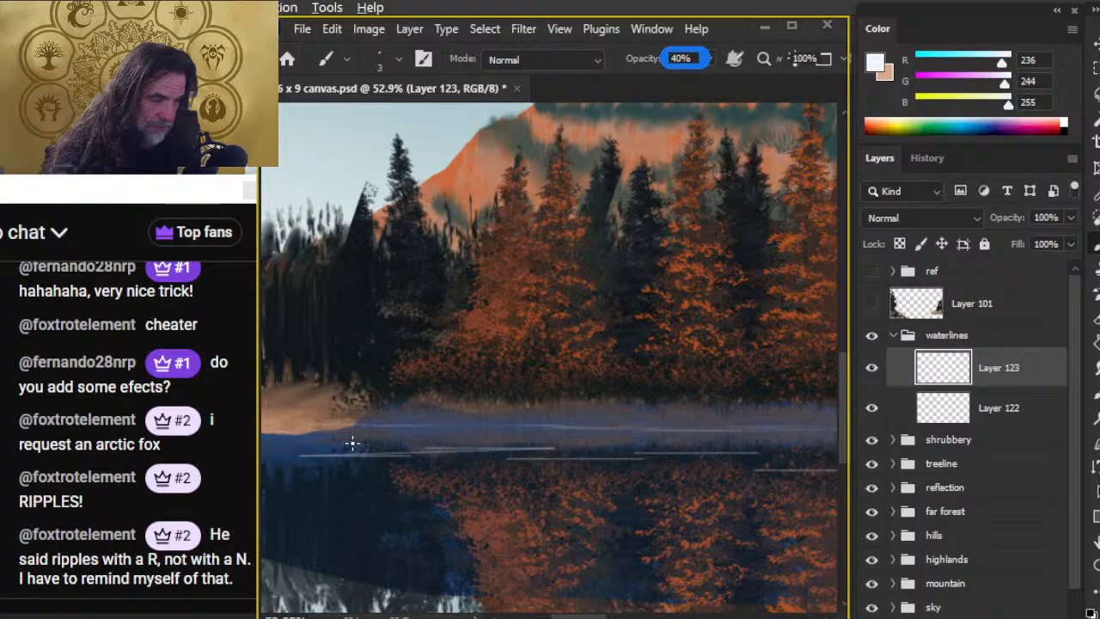
{"action": "key", "text": "ctrl+z"}
{"action": "left_click_drag", "start_coordinate": [324, 458], "coordinate": [438, 458]}
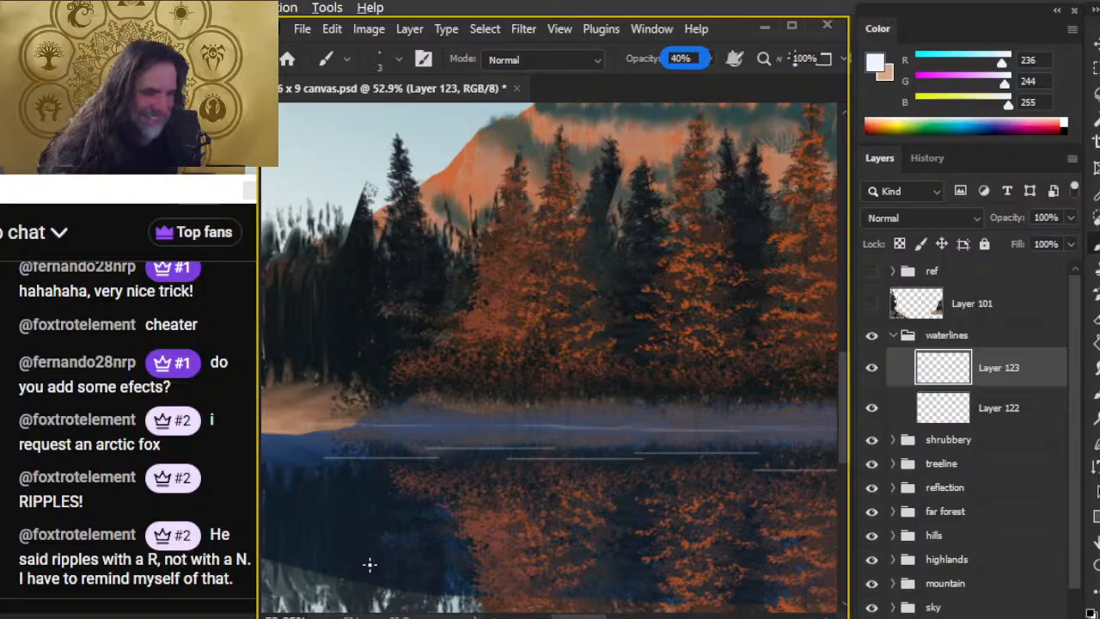
Soften and join the ripple lines from the sandy bank toward the central trees with the Smudge tool at 56% strength
{"action": "key", "text": "r"}
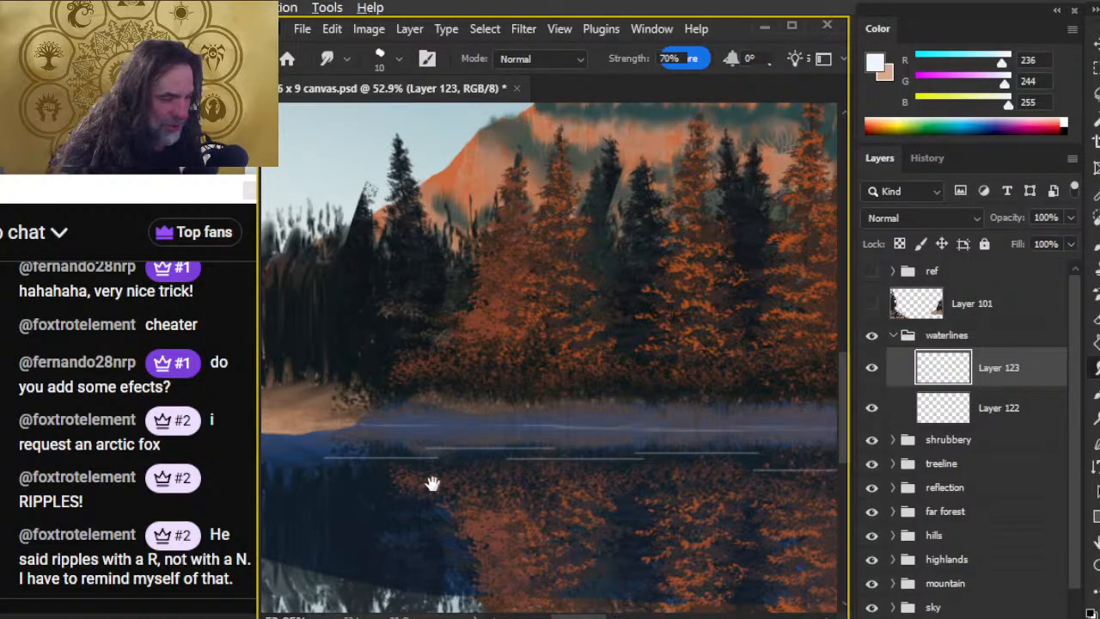
{"action": "left_click_drag", "start_coordinate": [432, 484], "coordinate": [521, 453]}
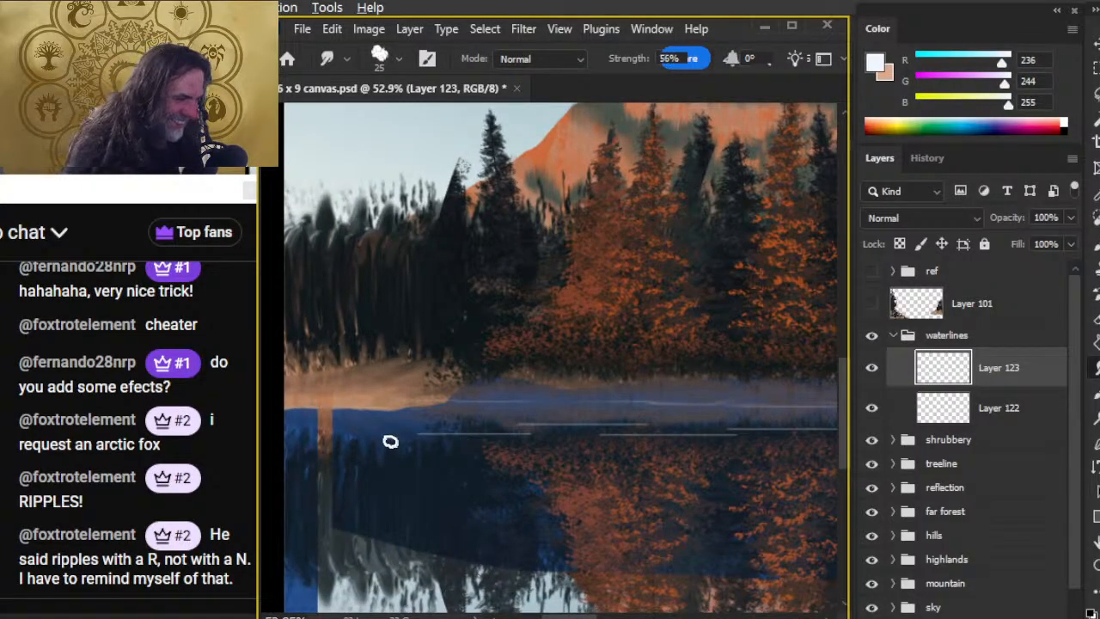
{"action": "key", "text": "shift"}
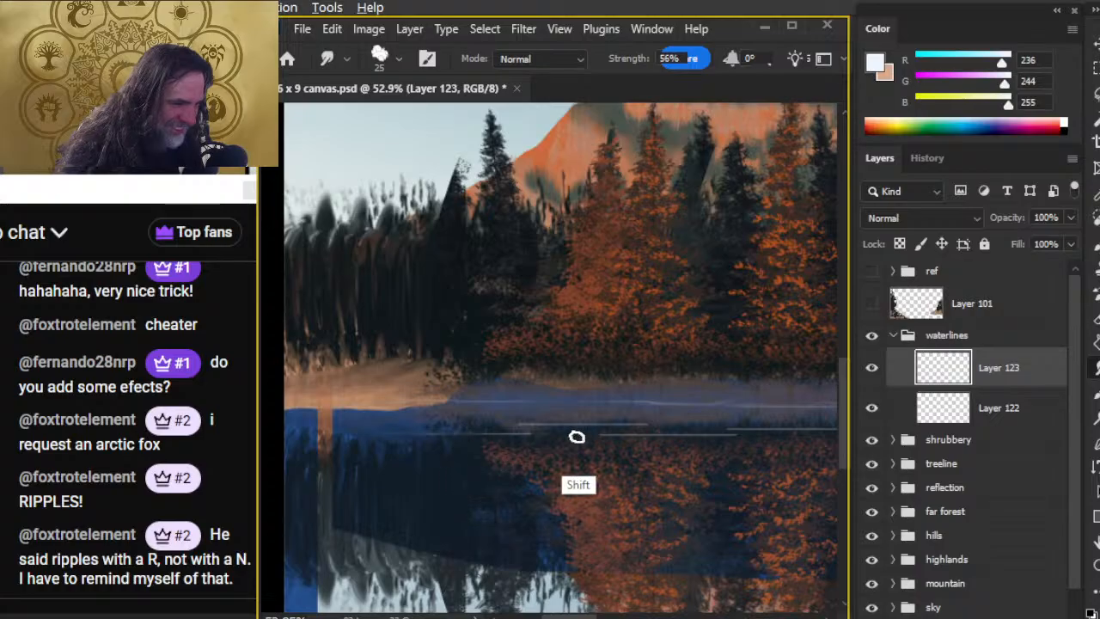
{"action": "key", "text": "shift"}
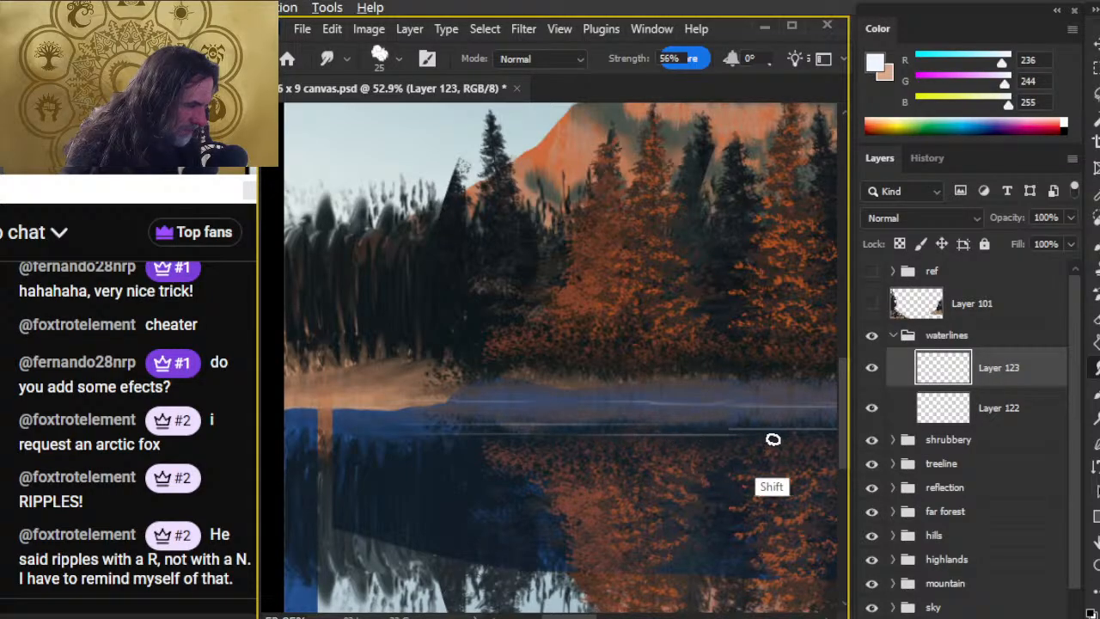
{"action": "scroll", "coordinate": [816, 456], "scroll_direction": "right", "scroll_amount": 3}
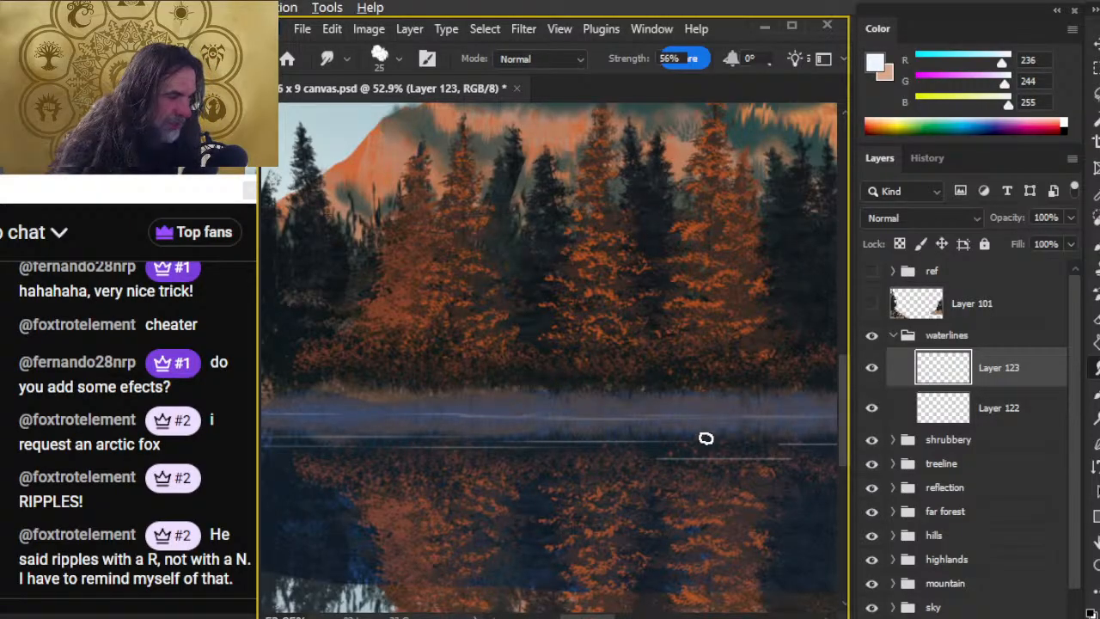
{"action": "mouse_move", "coordinate": [687, 495]}
{"action": "left_mouse_down"}
{"action": "mouse_move", "coordinate": [634, 498]}
{"action": "mouse_move", "coordinate": [524, 475]}
{"action": "left_mouse_up"}
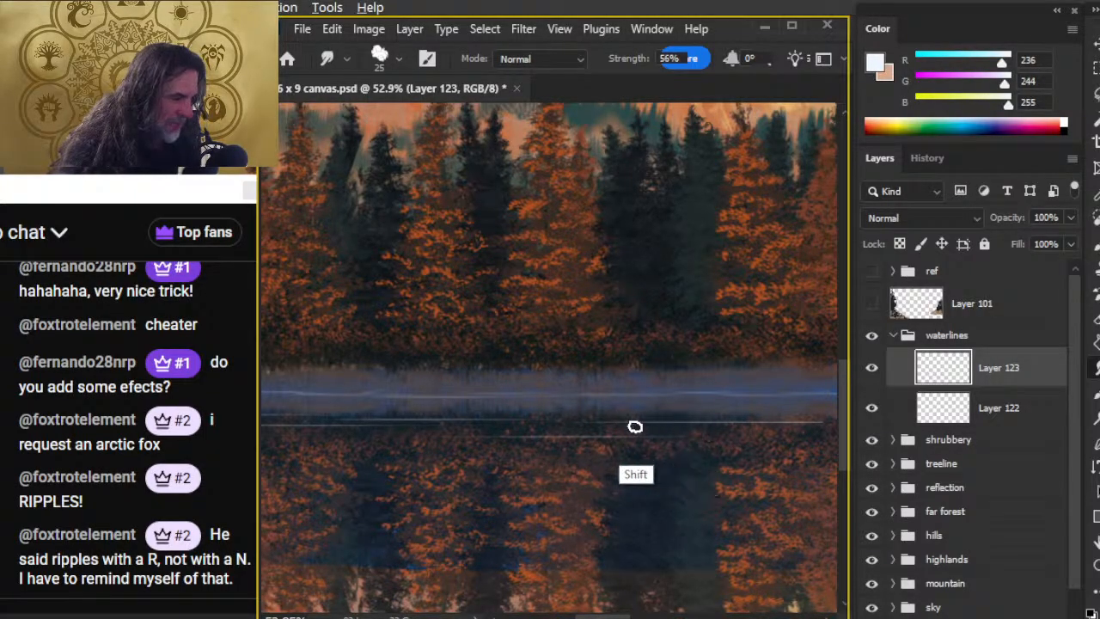
{"action": "scroll", "coordinate": [523, 484], "scroll_direction": "up", "scroll_amount": 2}
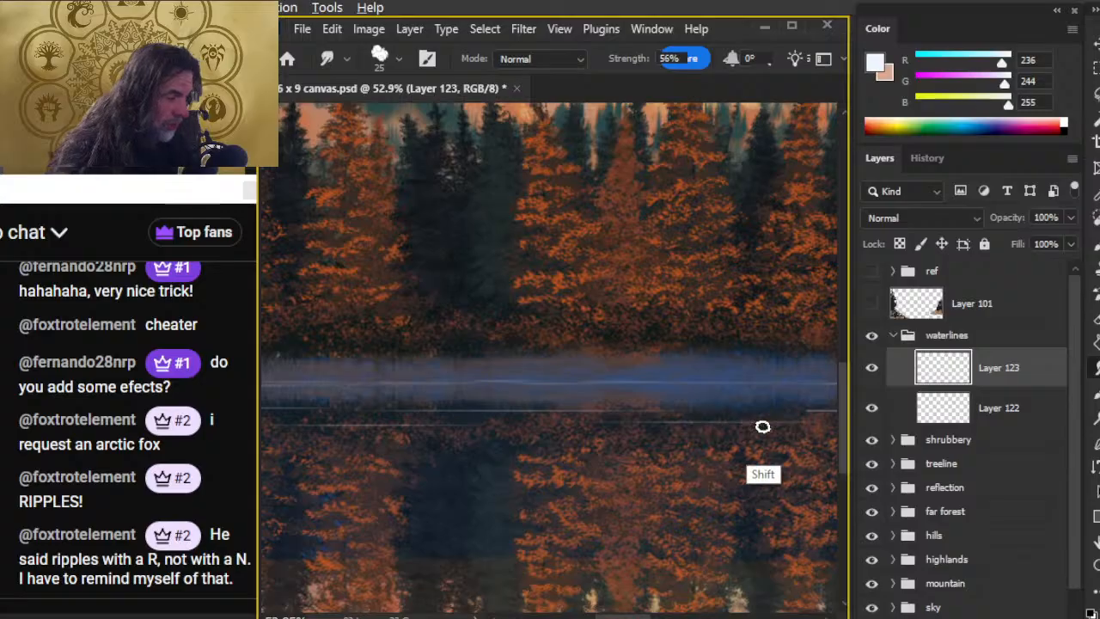
Show the foreground sketch on Layer 101 and outline a long band of water across the lake with the Lasso
{"action": "key", "text": "z"}
{"action": "key", "text": "ctrl+0"}
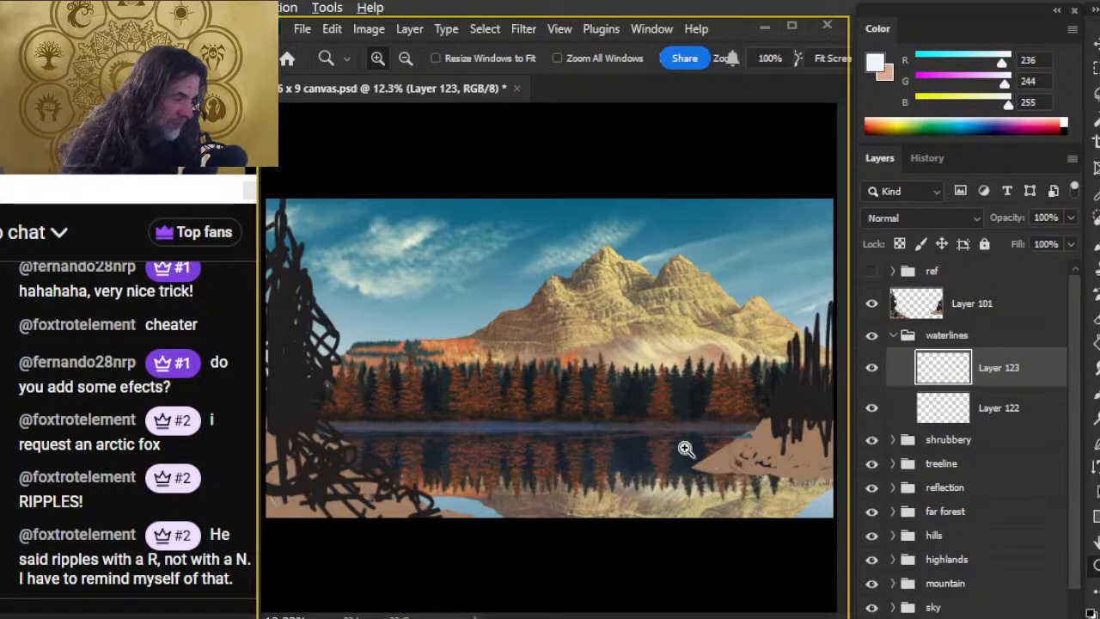
{"action": "key", "text": "l"}
{"action": "left_click_drag", "start_coordinate": [364, 453], "coordinate": [484, 475]}
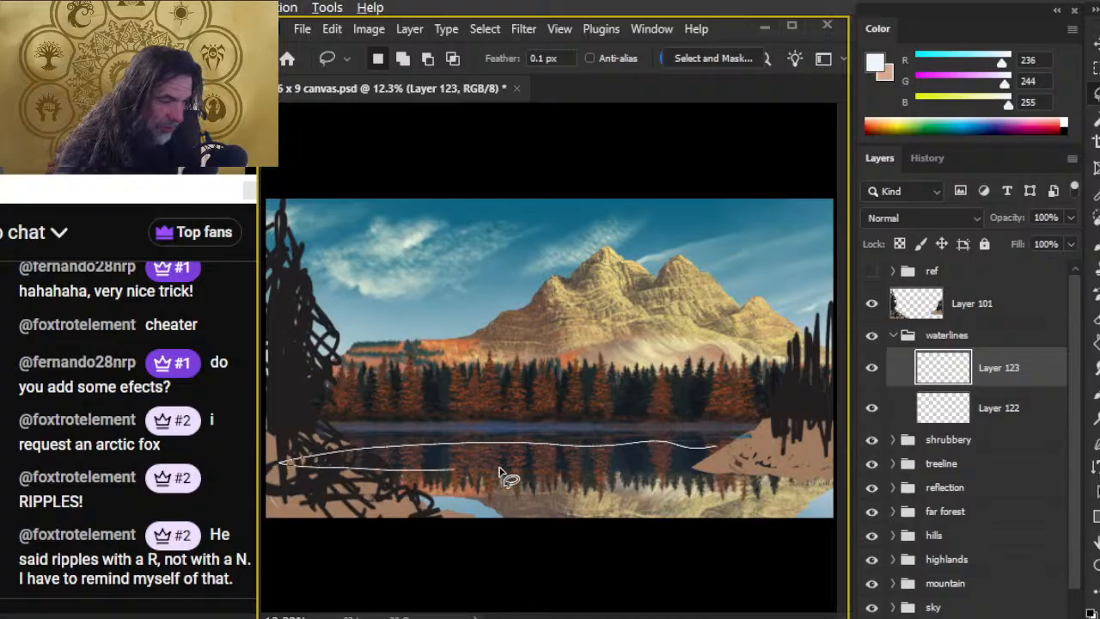
{"action": "left_click_drag", "start_coordinate": [752, 432], "coordinate": [274, 465]}
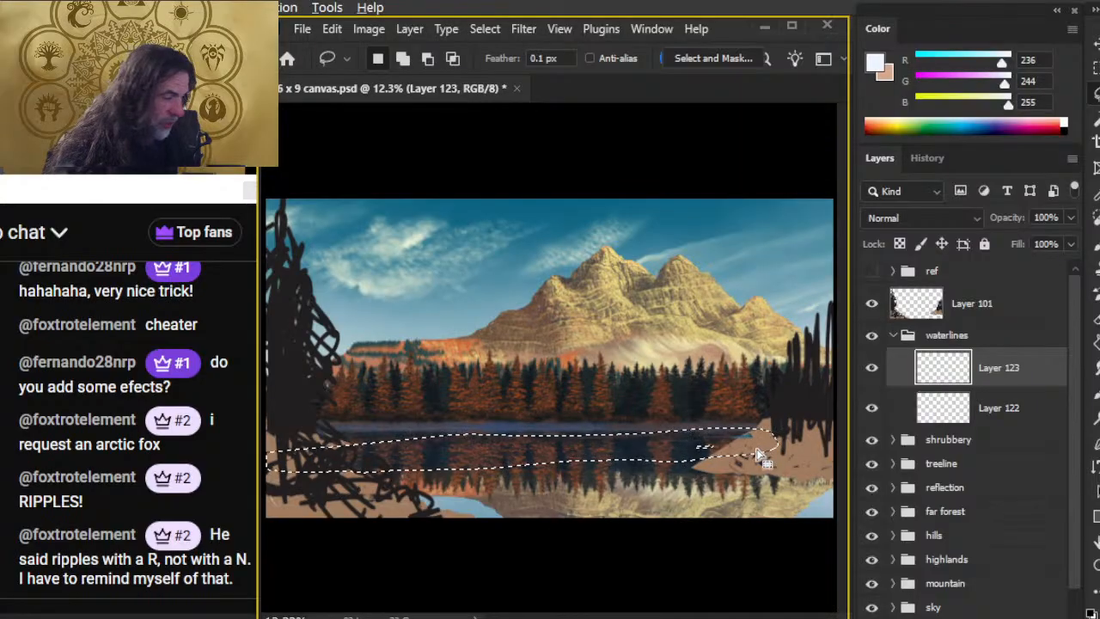
{"action": "key", "text": "ctrl+d"}
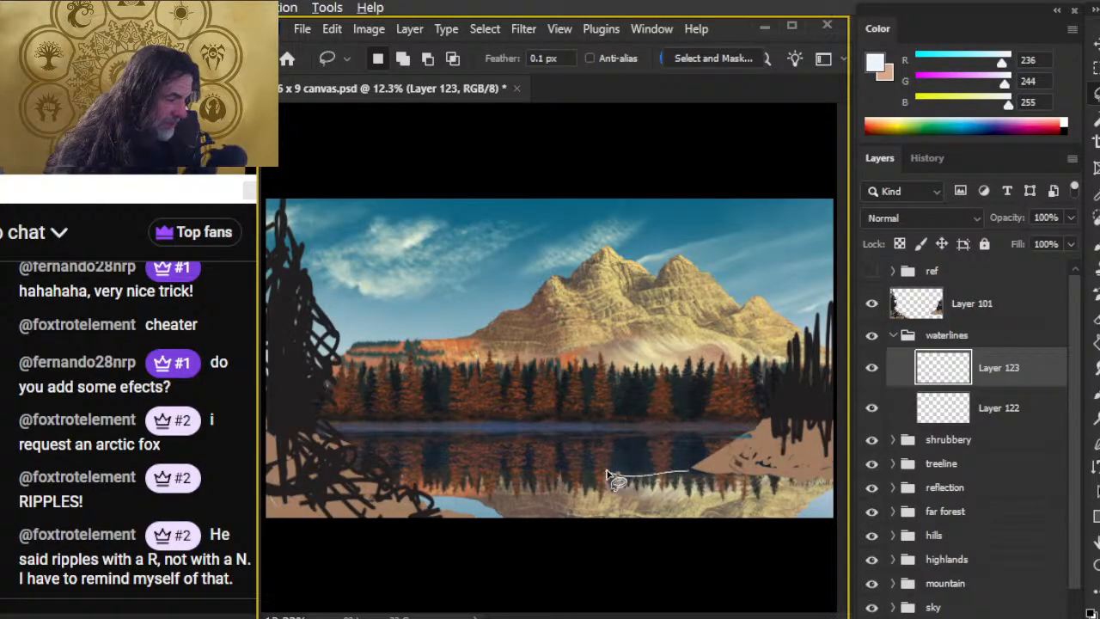
{"action": "left_click_drag", "start_coordinate": [604, 475], "coordinate": [466, 477]}
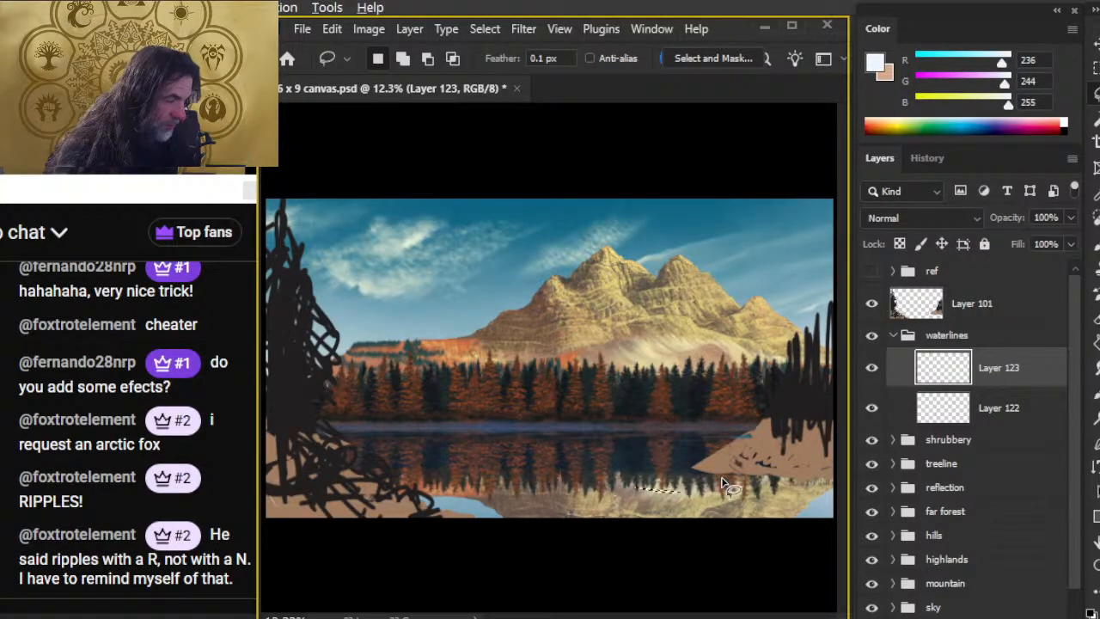
{"action": "mouse_move", "coordinate": [730, 420]}
{"action": "left_mouse_down"}
{"action": "mouse_move", "coordinate": [540, 422]}
{"action": "mouse_move", "coordinate": [731, 444]}
{"action": "left_mouse_up"}
{"action": "mouse_move", "coordinate": [655, 445]}
{"action": "left_mouse_down"}
{"action": "mouse_move", "coordinate": [330, 440]}
{"action": "mouse_move", "coordinate": [679, 449]}
{"action": "mouse_move", "coordinate": [698, 437]}
{"action": "mouse_move", "coordinate": [361, 464]}
{"action": "mouse_move", "coordinate": [555, 487]}
{"action": "mouse_move", "coordinate": [776, 471]}
{"action": "mouse_move", "coordinate": [473, 484]}
{"action": "mouse_move", "coordinate": [615, 527]}
{"action": "mouse_move", "coordinate": [808, 529]}
{"action": "left_mouse_up"}
{"action": "left_click", "coordinate": [410, 510]}
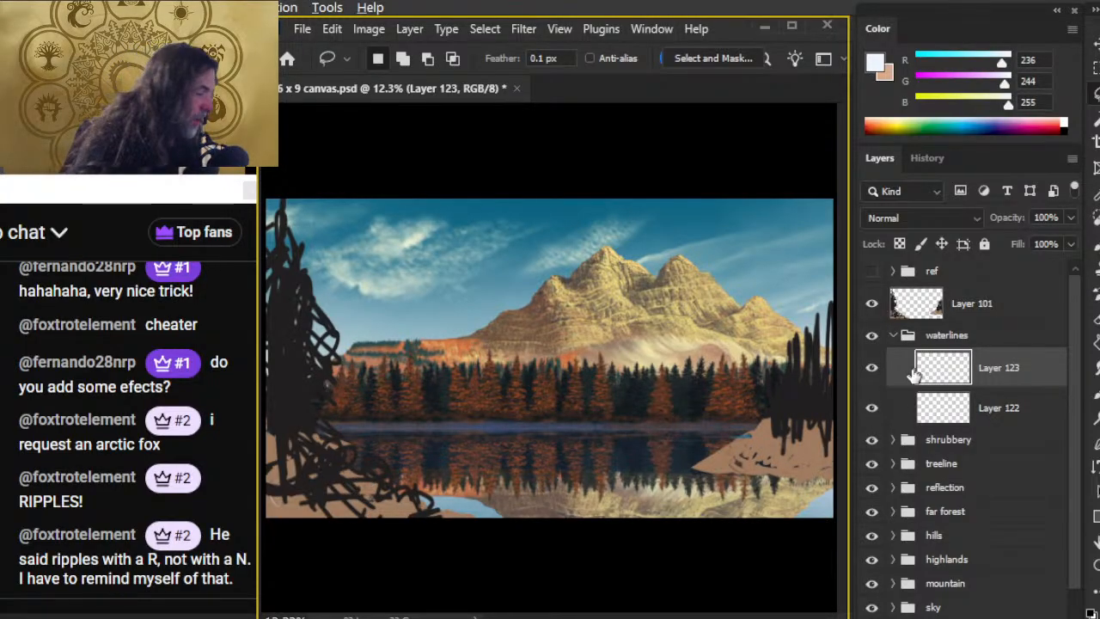
Check Layer 123 by toggling its visibility, and rename Layer 122 in the waterlines group as shoreline
{"action": "left_click", "coordinate": [872, 371]}
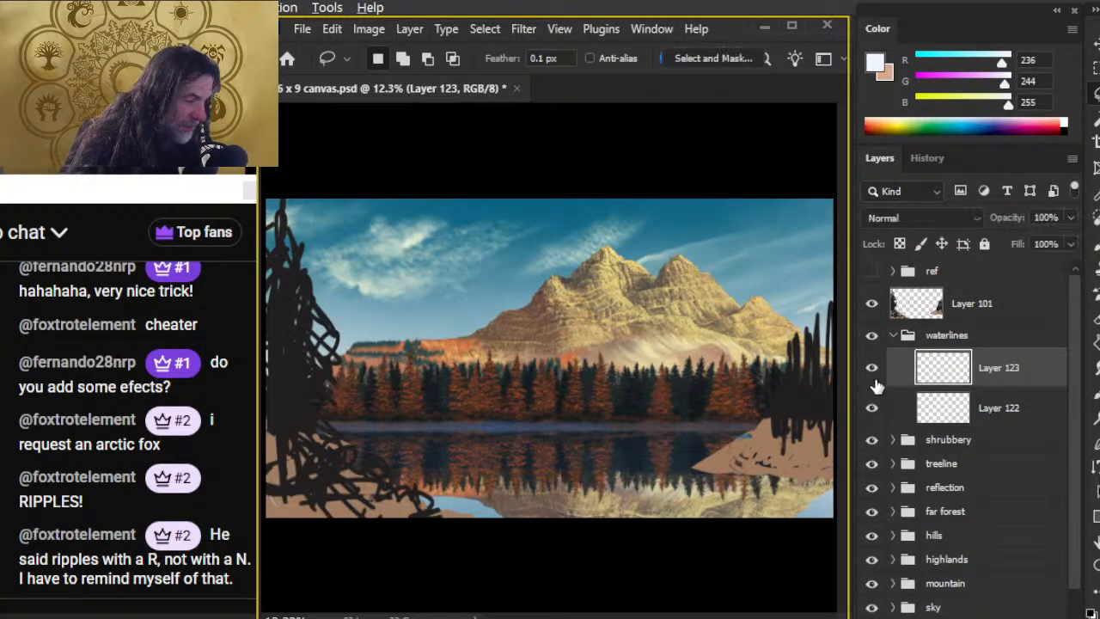
{"action": "key", "text": "z"}
{"action": "left_click_drag", "start_coordinate": [575, 452], "coordinate": [761, 436]}
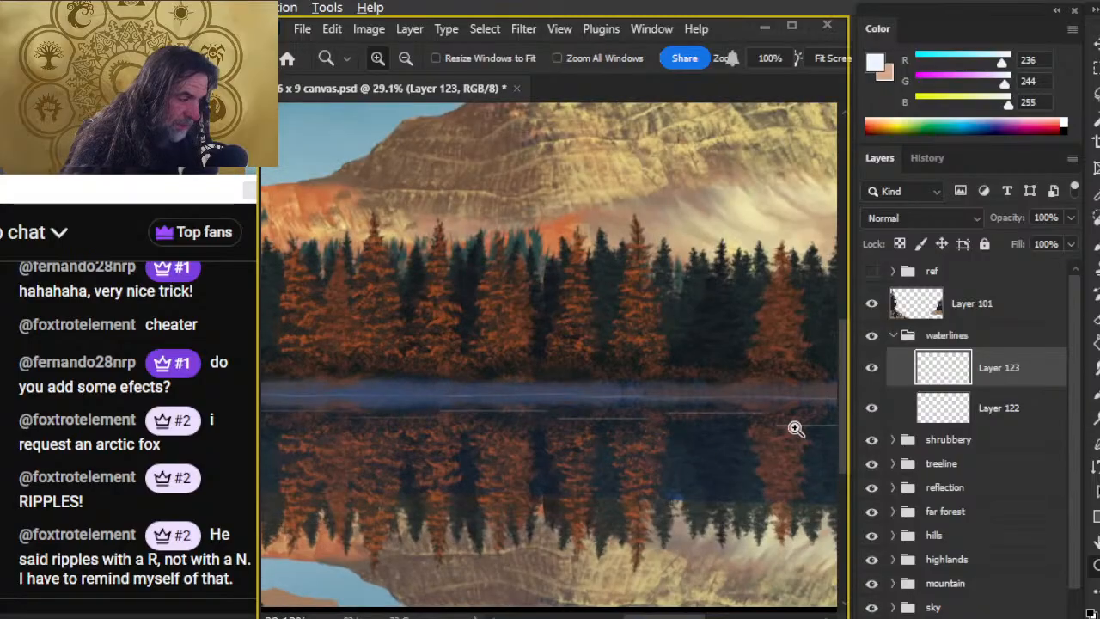
{"action": "double_click", "coordinate": [985, 410]}
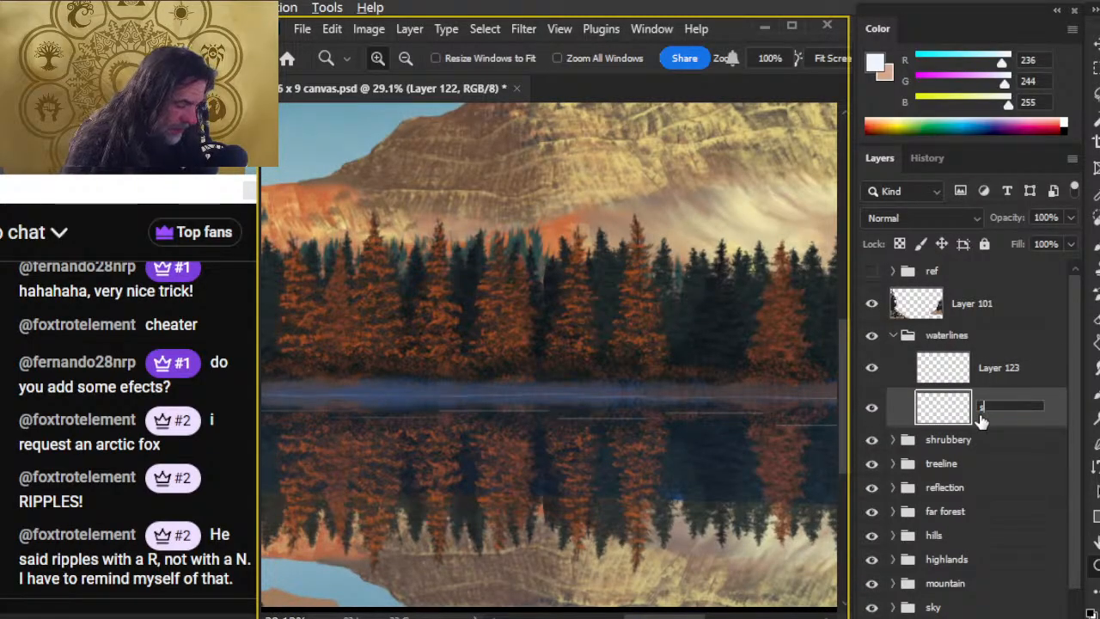
{"action": "key", "text": "Return"}
Soften and join the ripple lines on Layer 123 below the central orange trees with the Smudge tool at 56% strength
{"action": "key", "text": "r"}
{"action": "key", "text": "z"}
{"action": "left_click_drag", "start_coordinate": [410, 424], "coordinate": [456, 487]}
{"action": "key", "text": "shift"}
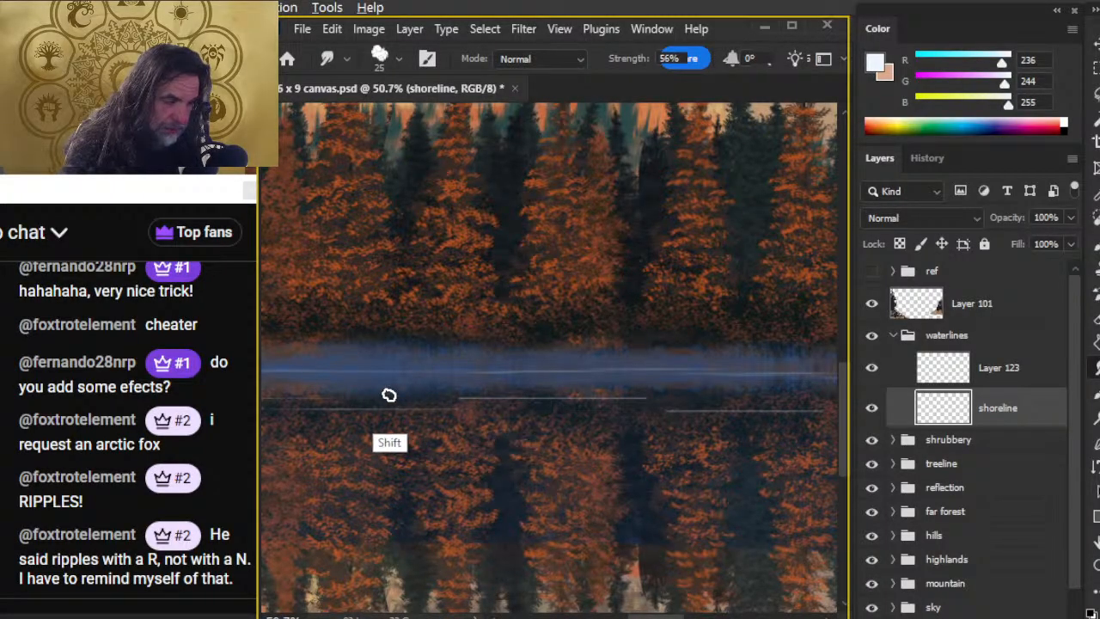
{"action": "left_click", "coordinate": [1006, 382]}
{"action": "key", "text": "shift"}
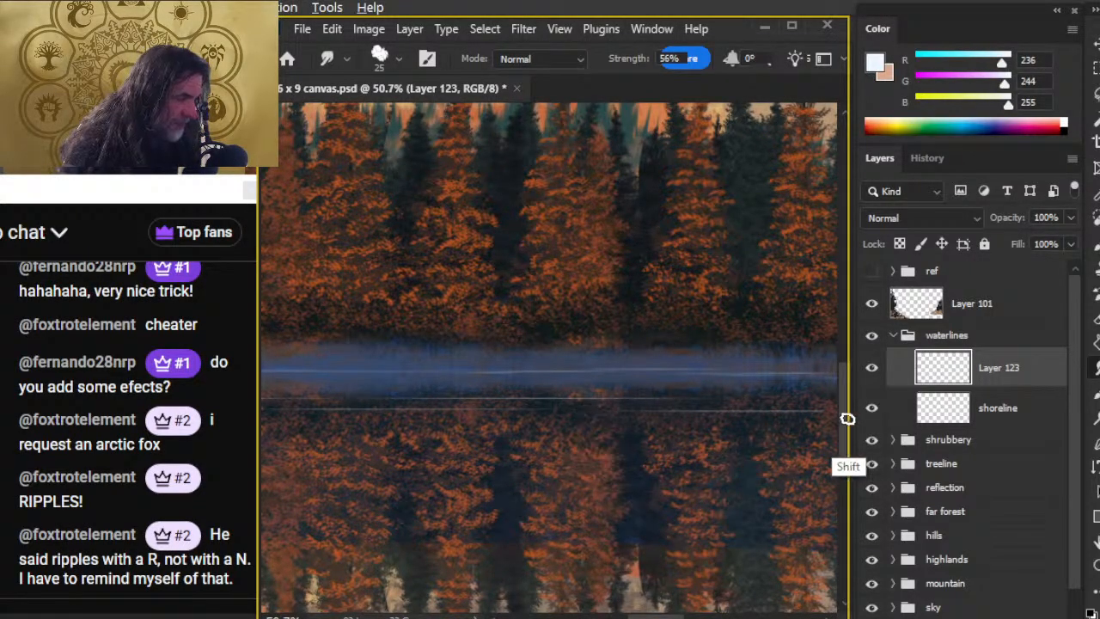
{"action": "left_click_drag", "start_coordinate": [838, 418], "coordinate": [710, 464]}
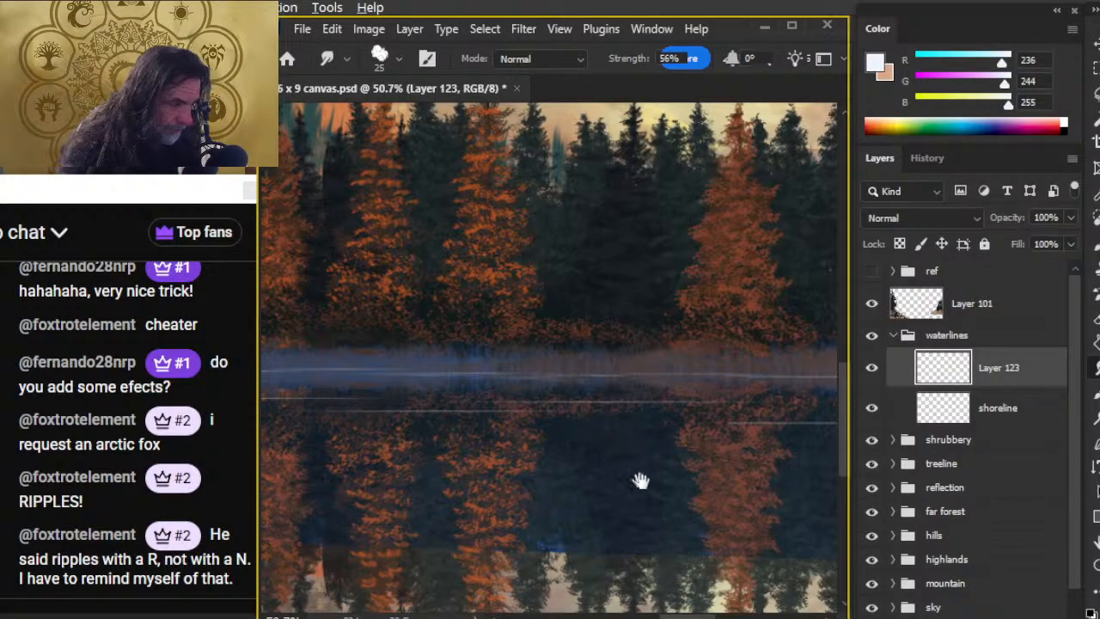
{"action": "left_click_drag", "start_coordinate": [624, 467], "coordinate": [440, 484]}
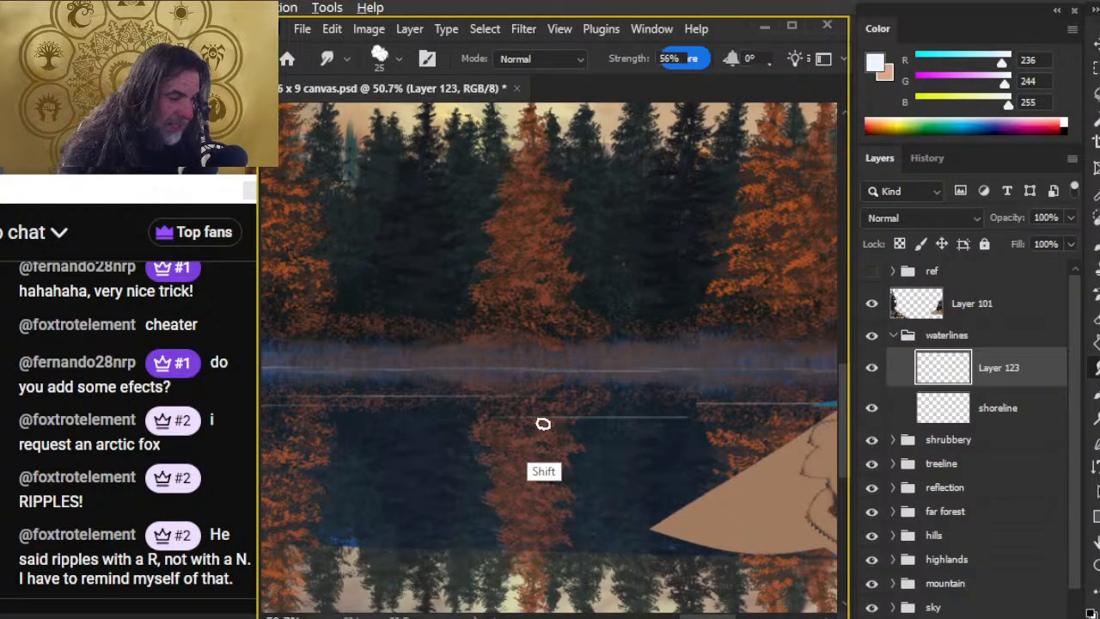
Lasso the short ripple line below the lone orange tree, move it up closer to the shoreline and smudge it
{"action": "key", "text": "l"}
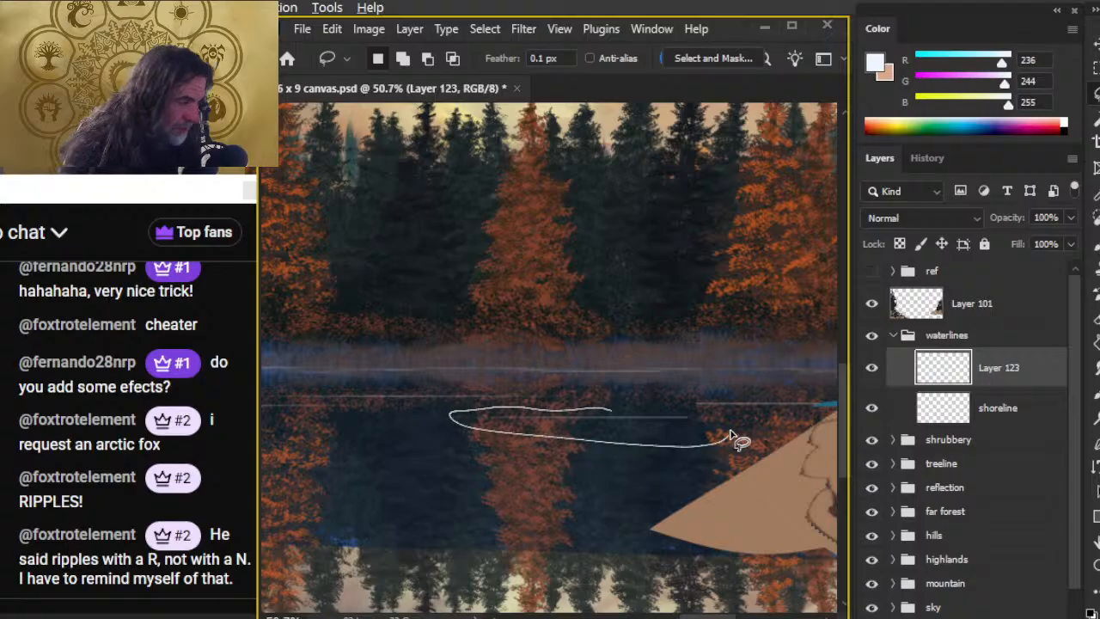
{"action": "mouse_move", "coordinate": [624, 409]}
{"action": "left_mouse_down"}
{"action": "mouse_move", "coordinate": [645, 432]}
{"action": "mouse_move", "coordinate": [645, 399]}
{"action": "mouse_move", "coordinate": [635, 405]}
{"action": "left_mouse_up"}
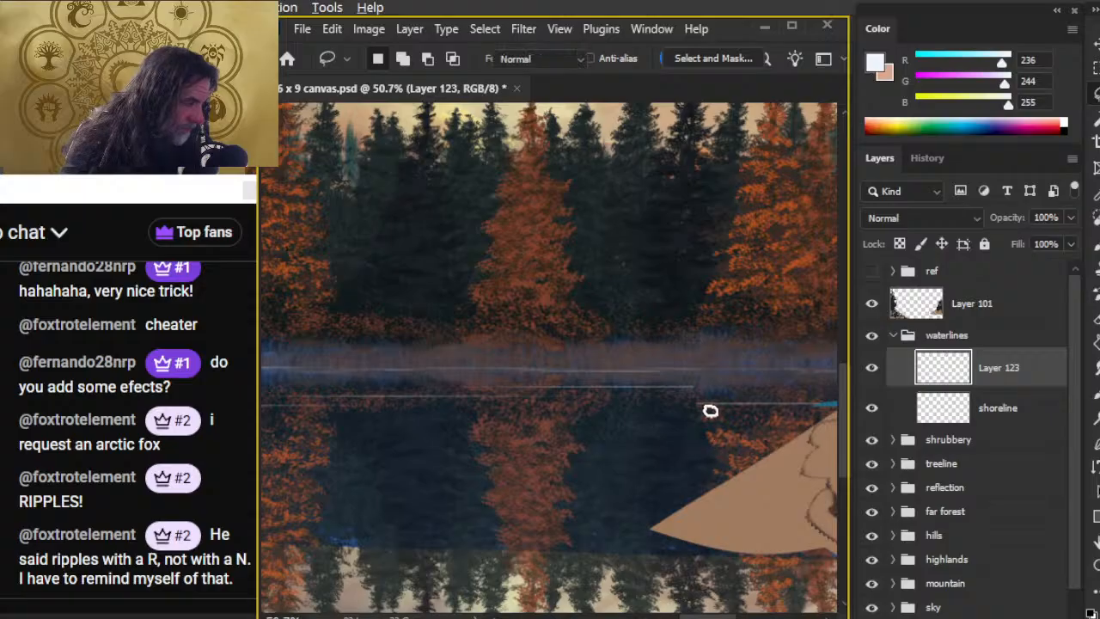
{"action": "key", "text": "shift+r"}
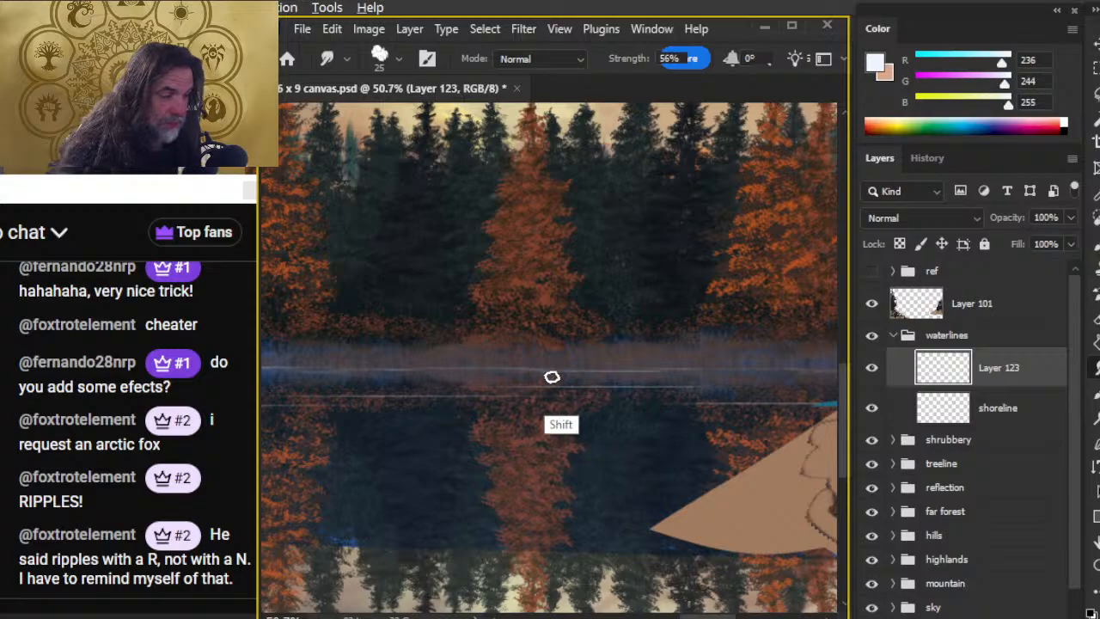
Outline the lower ripple lines with additive Lasso selections from the left-hand orange trees past the lone orange tree
{"action": "key", "text": "z"}
{"action": "left_click_drag", "start_coordinate": [590, 509], "coordinate": [479, 511]}
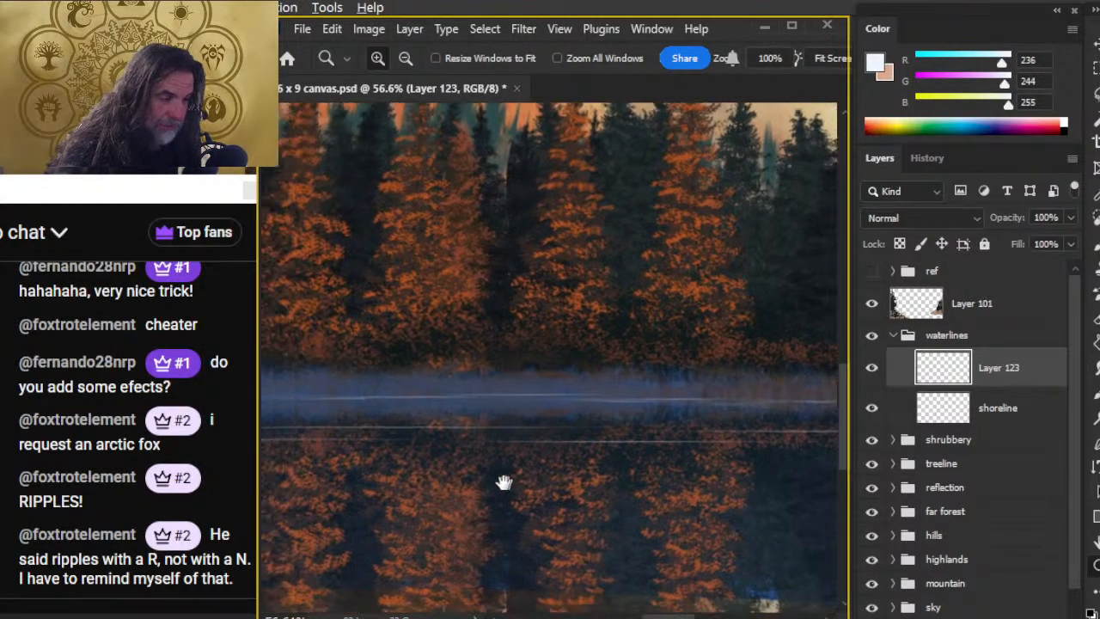
{"action": "left_click_drag", "start_coordinate": [674, 501], "coordinate": [619, 506]}
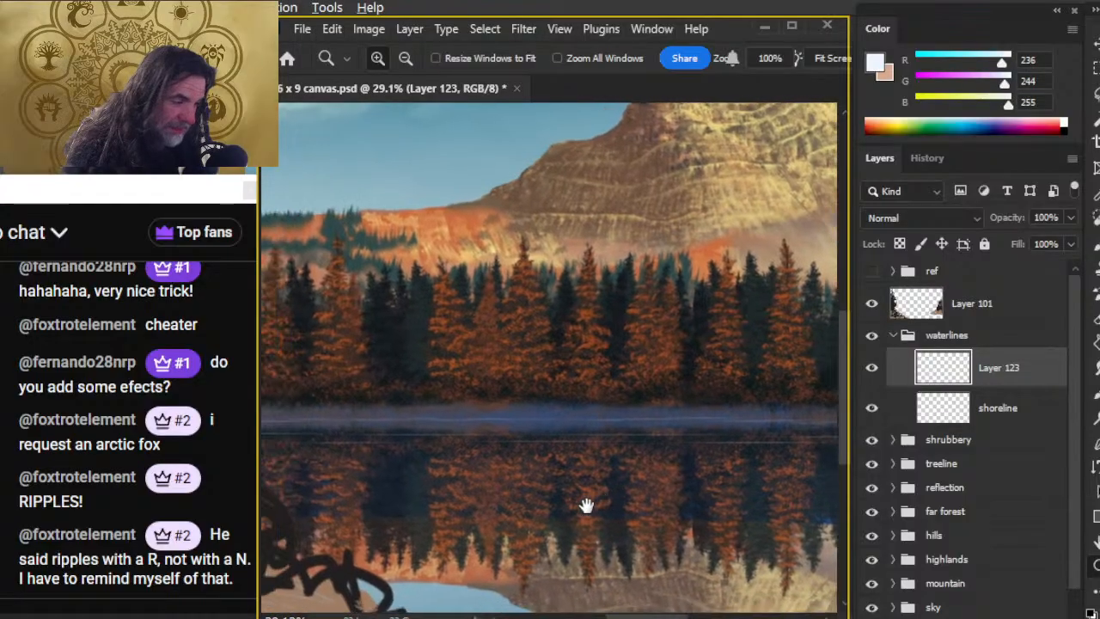
{"action": "left_click_drag", "start_coordinate": [496, 474], "coordinate": [572, 460]}
{"action": "key", "text": "l"}
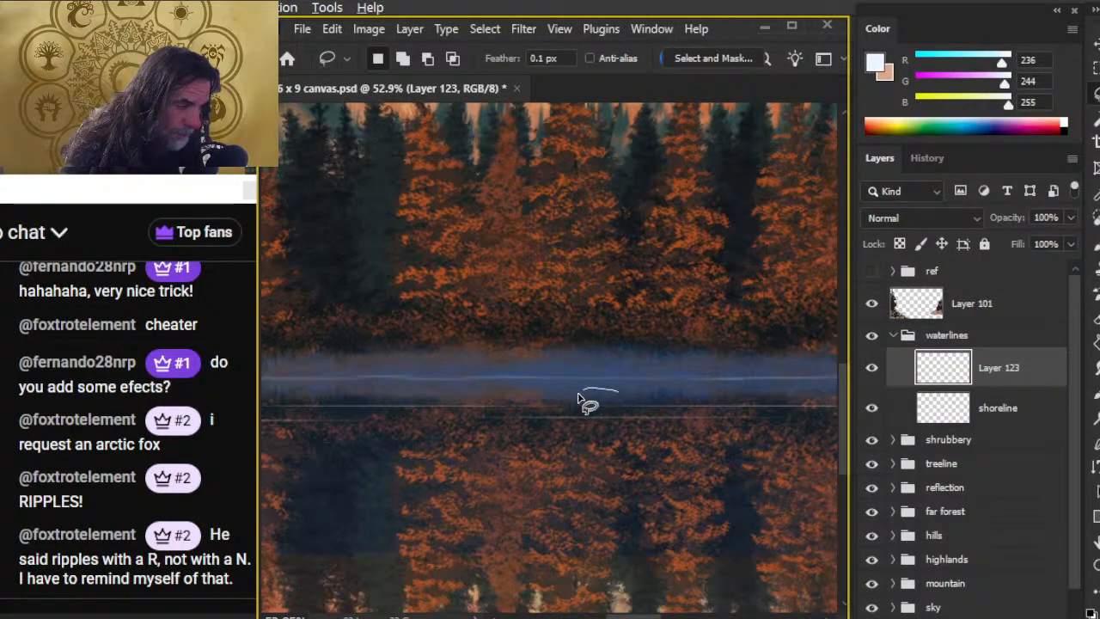
{"action": "left_click_drag", "start_coordinate": [477, 453], "coordinate": [781, 462]}
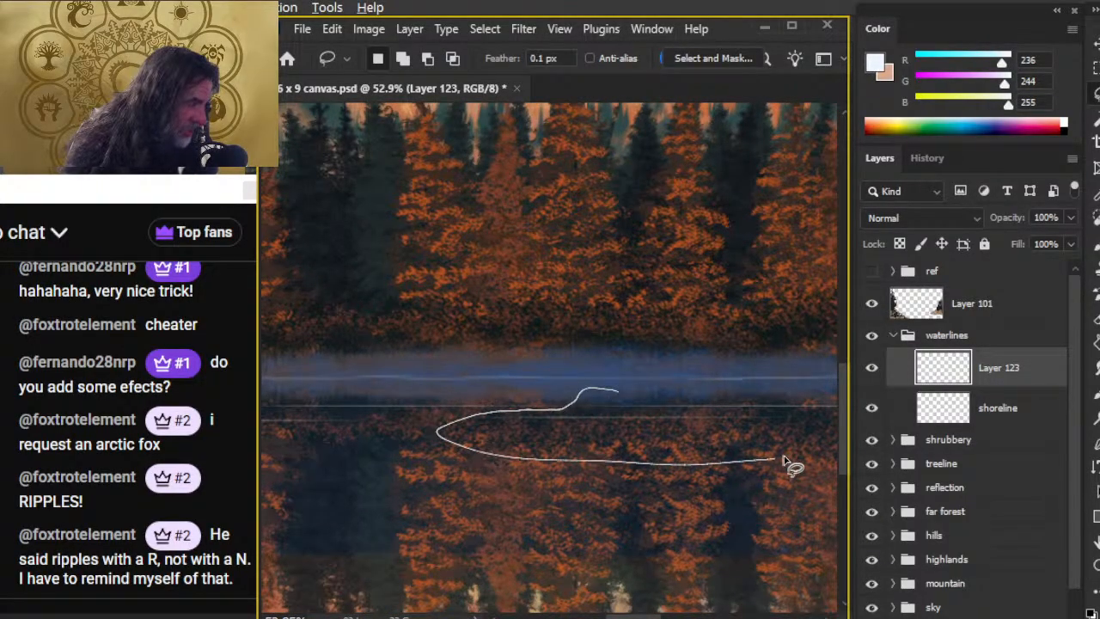
{"action": "left_click_drag", "start_coordinate": [748, 395], "coordinate": [740, 397]}
{"action": "left_click_drag", "start_coordinate": [749, 491], "coordinate": [520, 456]}
{"action": "mouse_move", "coordinate": [612, 374]}
{"action": "left_mouse_down"}
{"action": "mouse_move", "coordinate": [631, 369]}
{"action": "mouse_move", "coordinate": [591, 420]}
{"action": "mouse_move", "coordinate": [766, 418]}
{"action": "mouse_move", "coordinate": [724, 361]}
{"action": "mouse_move", "coordinate": [627, 462]}
{"action": "mouse_move", "coordinate": [612, 427]}
{"action": "left_mouse_up"}
{"action": "mouse_move", "coordinate": [719, 388]}
{"action": "left_mouse_down"}
{"action": "mouse_move", "coordinate": [645, 373]}
{"action": "mouse_move", "coordinate": [613, 419]}
{"action": "mouse_move", "coordinate": [731, 364]}
{"action": "mouse_move", "coordinate": [739, 386]}
{"action": "left_mouse_up"}
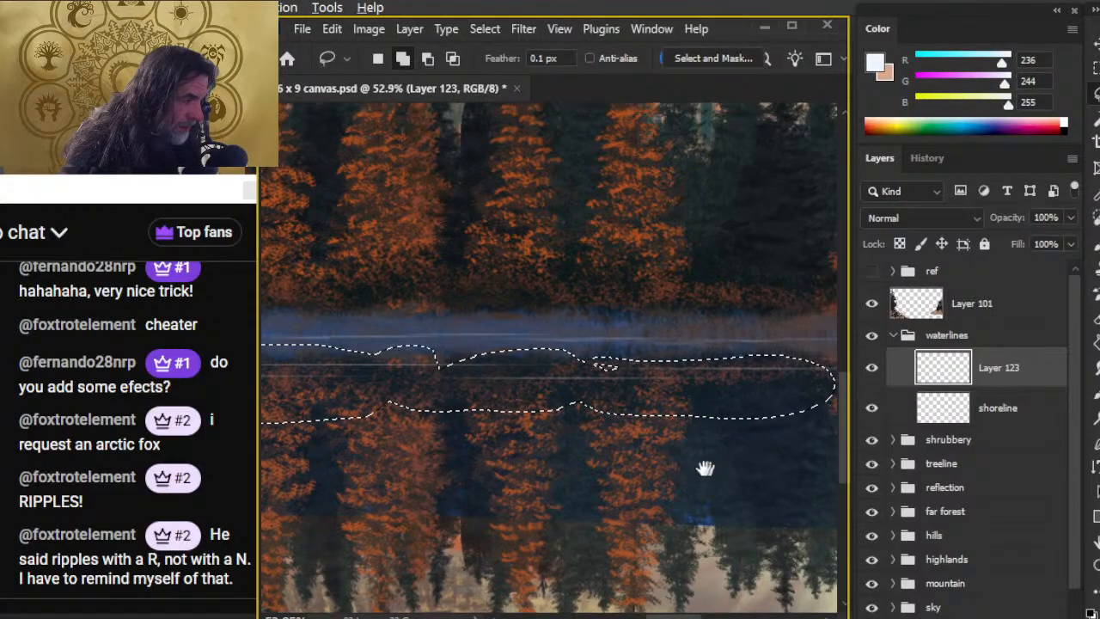
{"action": "left_click_drag", "start_coordinate": [720, 467], "coordinate": [524, 457]}
{"action": "mouse_move", "coordinate": [587, 346]}
{"action": "left_mouse_down"}
{"action": "mouse_move", "coordinate": [509, 379]}
{"action": "mouse_move", "coordinate": [641, 398]}
{"action": "mouse_move", "coordinate": [726, 385]}
{"action": "mouse_move", "coordinate": [773, 350]}
{"action": "mouse_move", "coordinate": [559, 364]}
{"action": "left_mouse_up"}
{"action": "mouse_move", "coordinate": [669, 465]}
{"action": "left_mouse_down"}
{"action": "mouse_move", "coordinate": [570, 453]}
{"action": "mouse_move", "coordinate": [495, 459]}
{"action": "left_mouse_up"}
{"action": "mouse_move", "coordinate": [585, 315]}
{"action": "left_mouse_down"}
{"action": "mouse_move", "coordinate": [558, 310]}
{"action": "mouse_move", "coordinate": [538, 397]}
{"action": "mouse_move", "coordinate": [728, 340]}
{"action": "mouse_move", "coordinate": [537, 374]}
{"action": "left_mouse_up"}
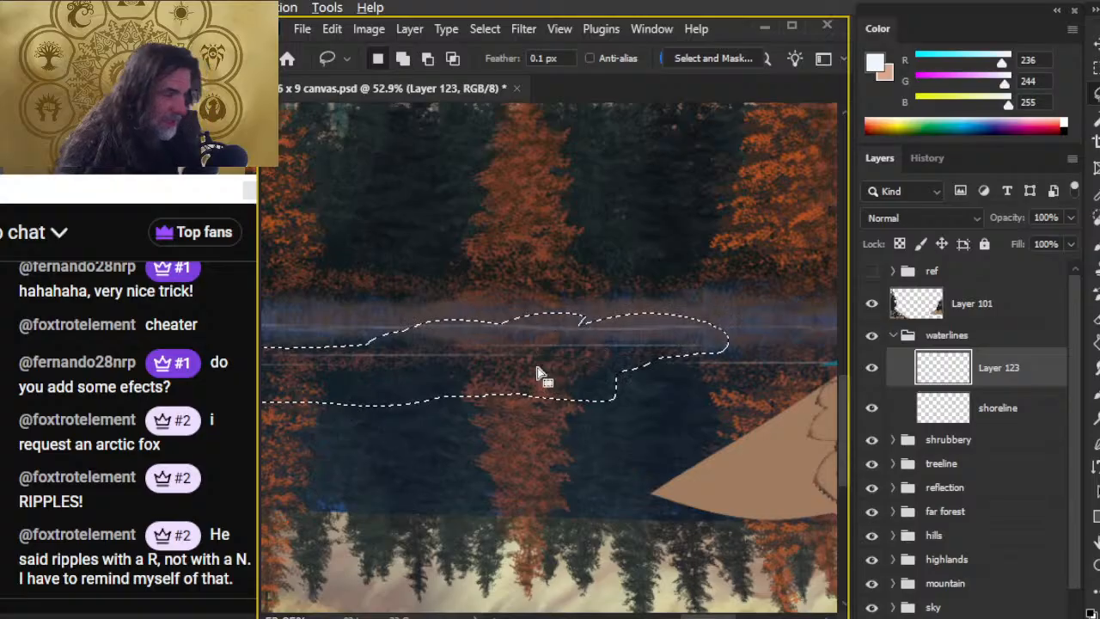
Try squashing the ripple selection to 75.26% height with Transform Selection, and deselect it
{"action": "left_click_drag", "start_coordinate": [550, 417], "coordinate": [714, 400]}
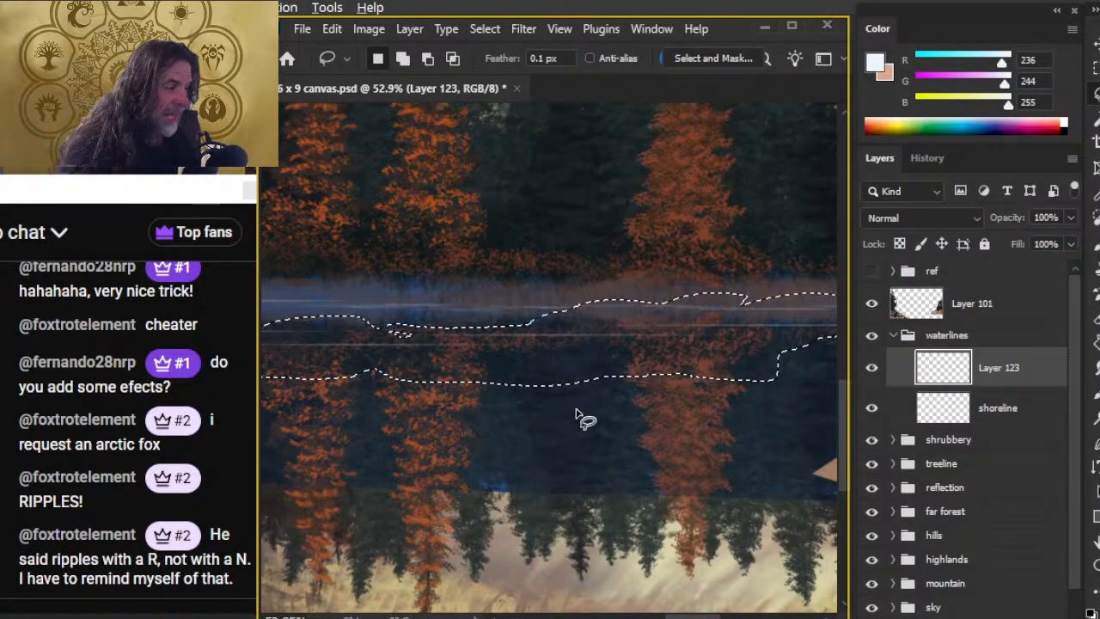
{"action": "key", "text": "z"}
{"action": "left_click_drag", "start_coordinate": [597, 430], "coordinate": [525, 438]}
{"action": "left_click_drag", "start_coordinate": [433, 462], "coordinate": [560, 452]}
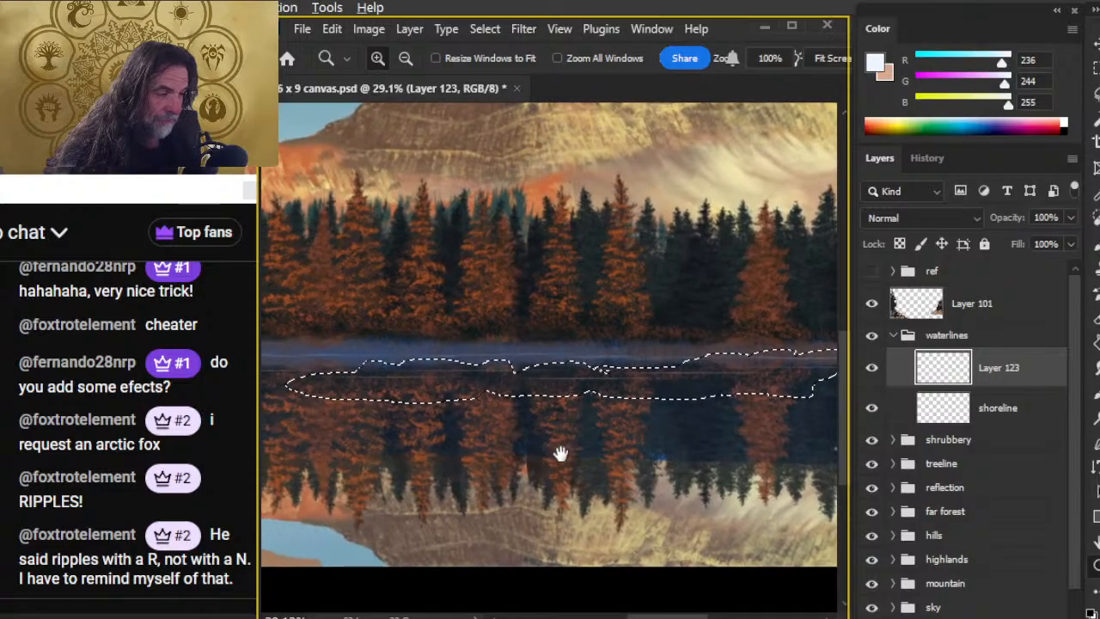
{"action": "right_click", "coordinate": [507, 421]}
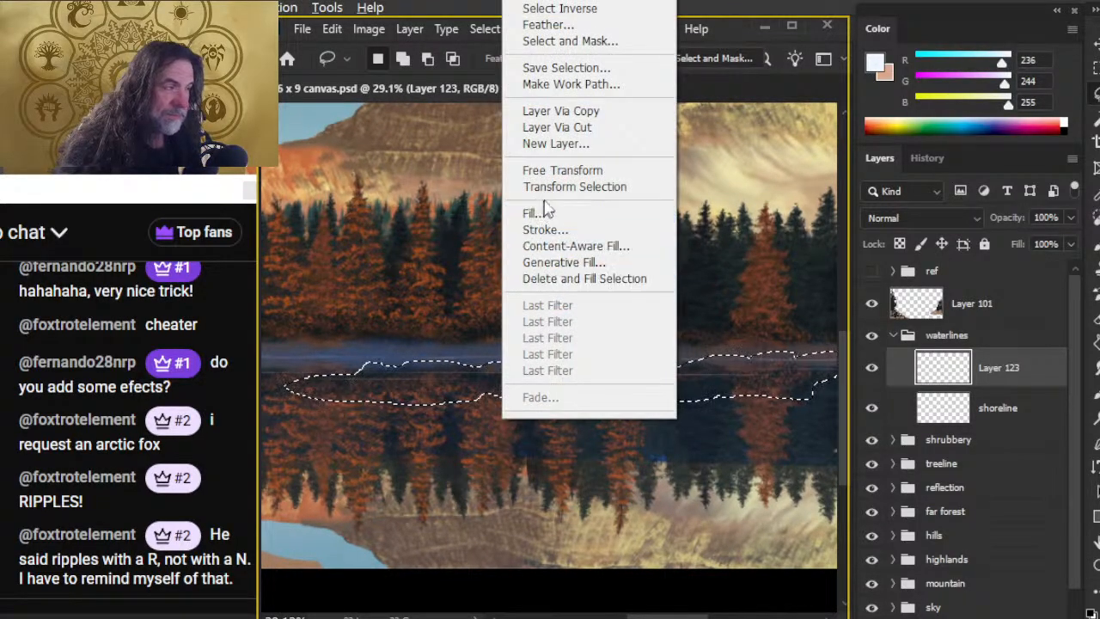
{"action": "left_click", "coordinate": [580, 189]}
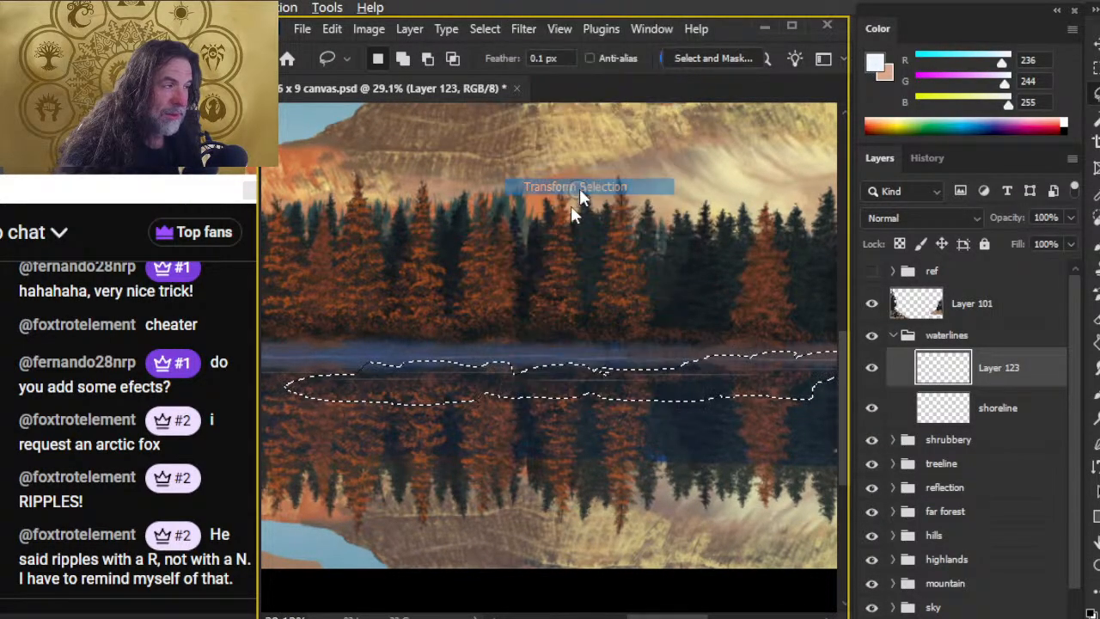
{"action": "mouse_move", "coordinate": [582, 396]}
{"action": "left_mouse_down"}
{"action": "mouse_move", "coordinate": [578, 488]}
{"action": "mouse_move", "coordinate": [582, 395]}
{"action": "left_mouse_up"}
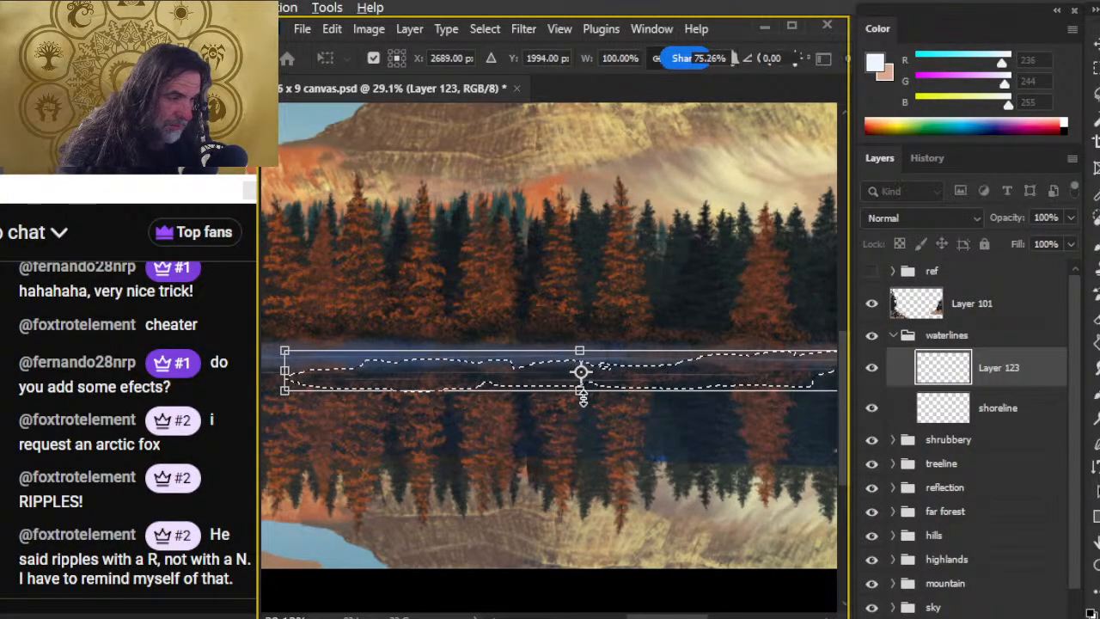
{"action": "key", "text": "Return"}
{"action": "key", "text": "ctrl+d"}
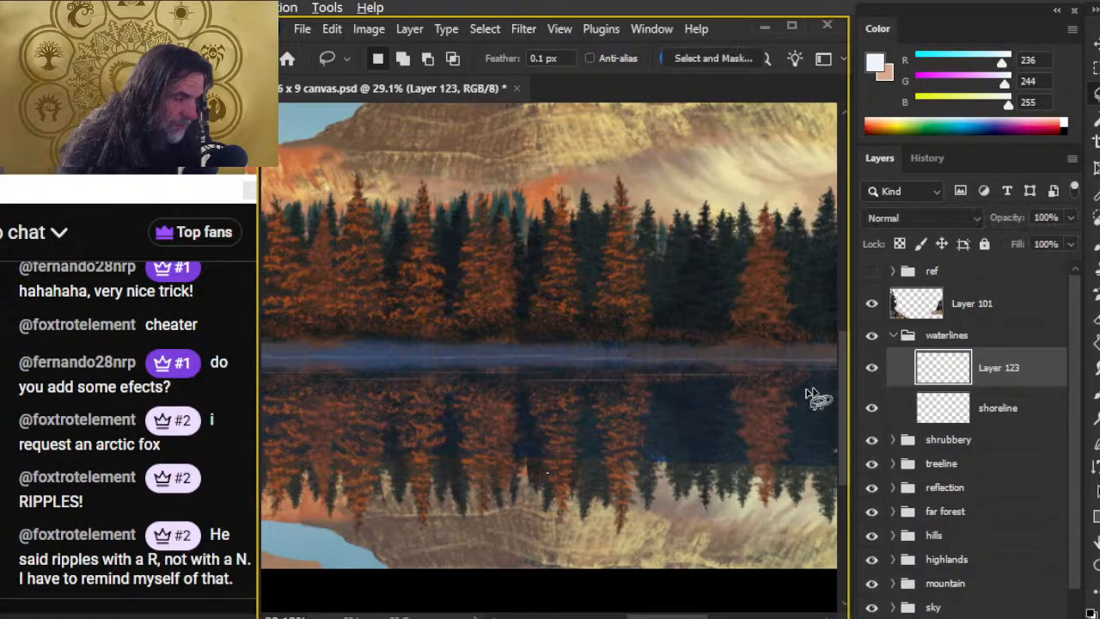
Smudge the ripple lines on Layer 123 at 56% strength from the central trees toward the sketched left-hand shore
{"action": "key", "text": "z"}
{"action": "left_click_drag", "start_coordinate": [533, 430], "coordinate": [577, 422]}
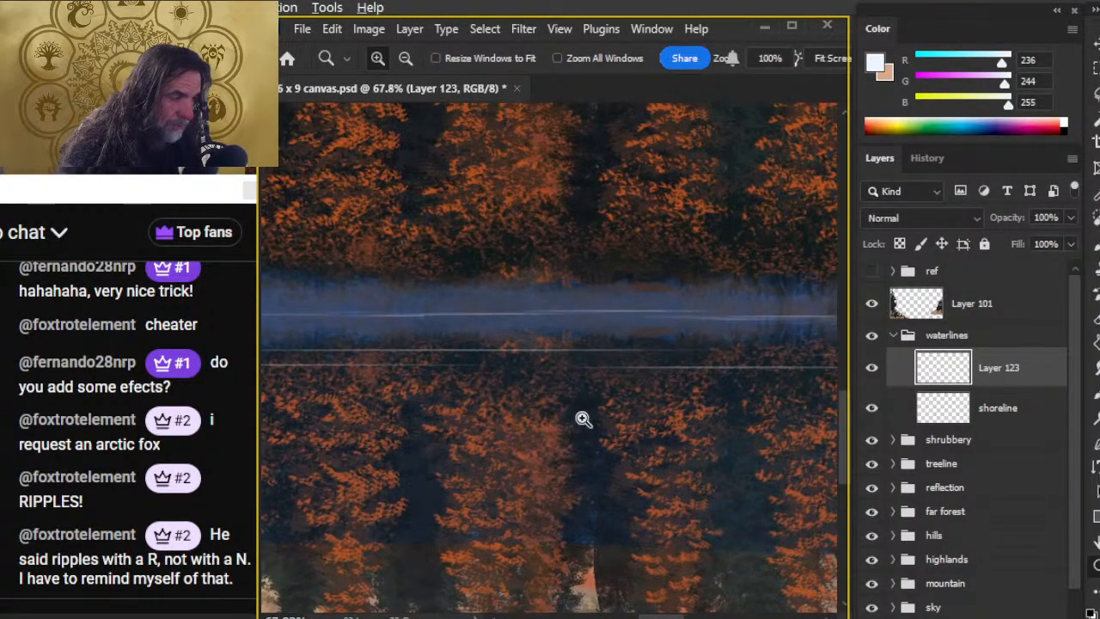
{"action": "key", "text": "r"}
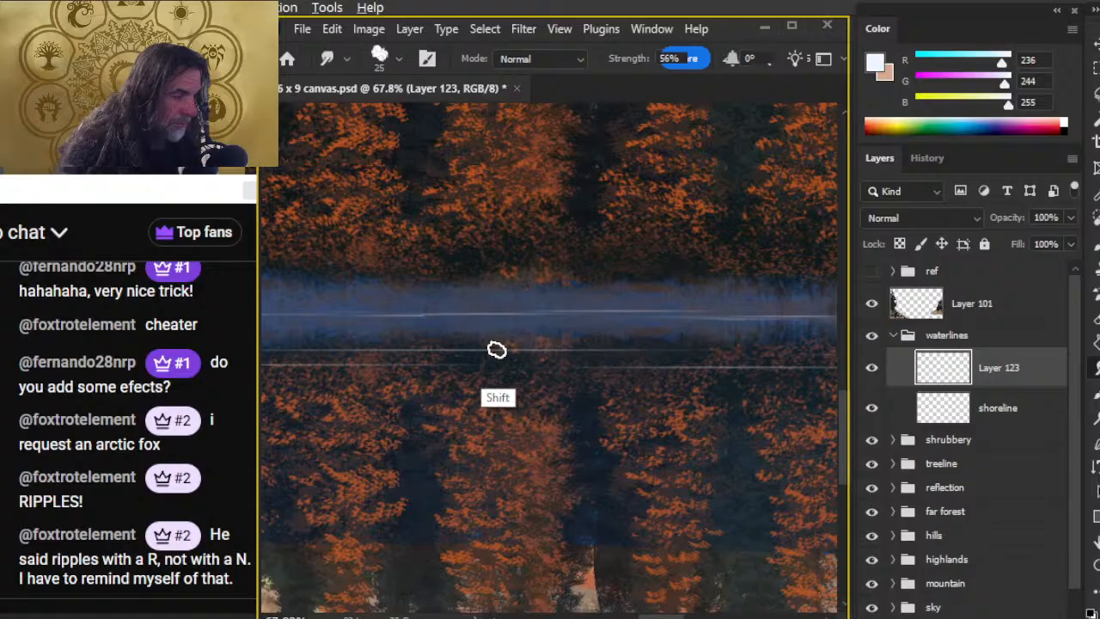
{"action": "key", "text": "z"}
{"action": "left_click_drag", "start_coordinate": [695, 454], "coordinate": [447, 498]}
{"action": "key", "text": "r"}
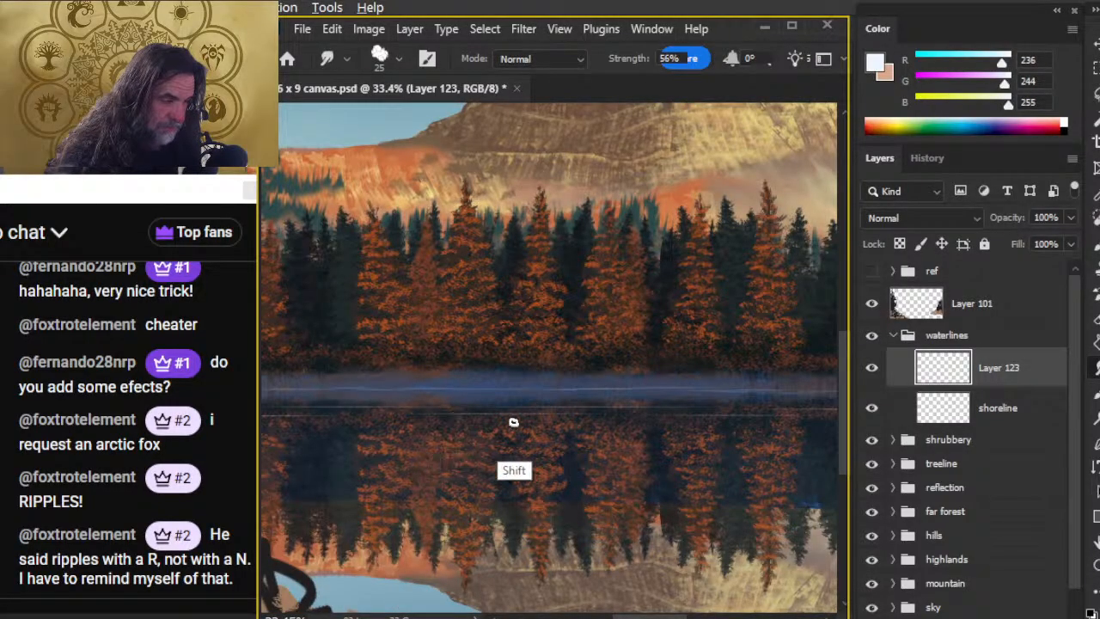
{"action": "mouse_move", "coordinate": [336, 405]}
{"action": "left_mouse_down"}
{"action": "mouse_move", "coordinate": [332, 444]}
{"action": "mouse_move", "coordinate": [580, 476]}
{"action": "left_mouse_up"}
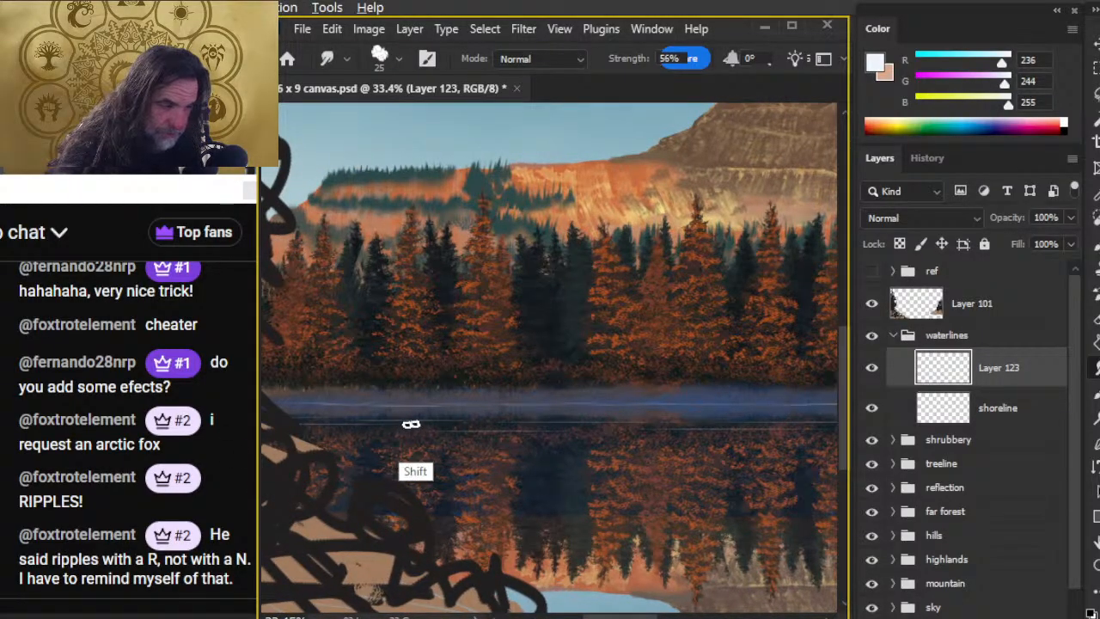
{"action": "left_click_drag", "start_coordinate": [335, 488], "coordinate": [549, 501]}
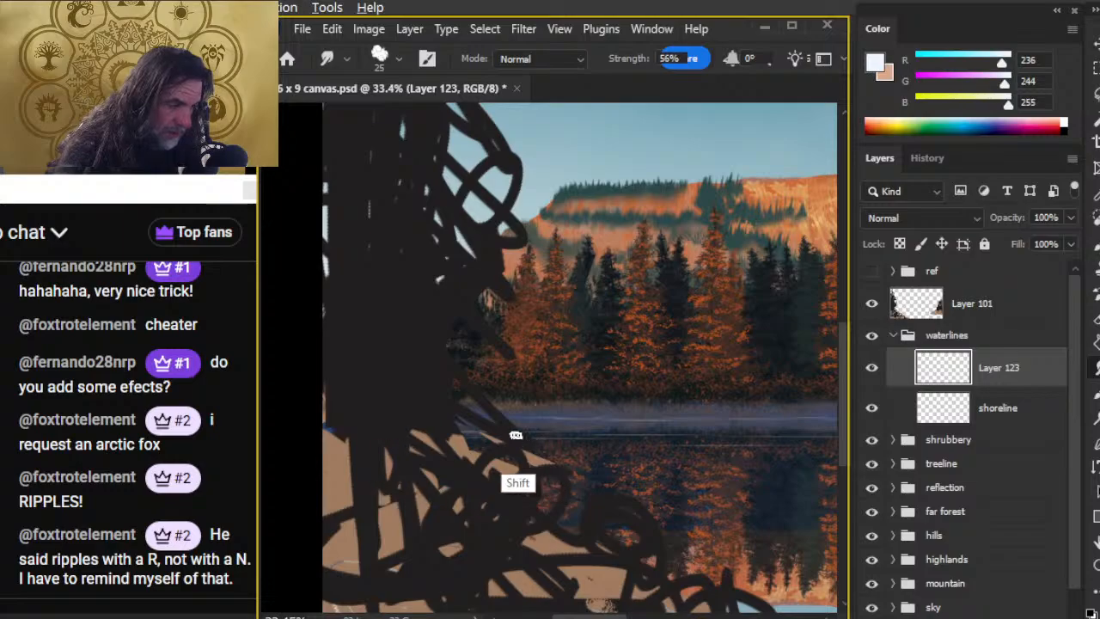
{"action": "mouse_move", "coordinate": [433, 449]}
{"action": "left_mouse_down"}
{"action": "mouse_move", "coordinate": [324, 496]}
{"action": "mouse_move", "coordinate": [653, 473]}
{"action": "mouse_move", "coordinate": [545, 432]}
{"action": "left_mouse_up"}
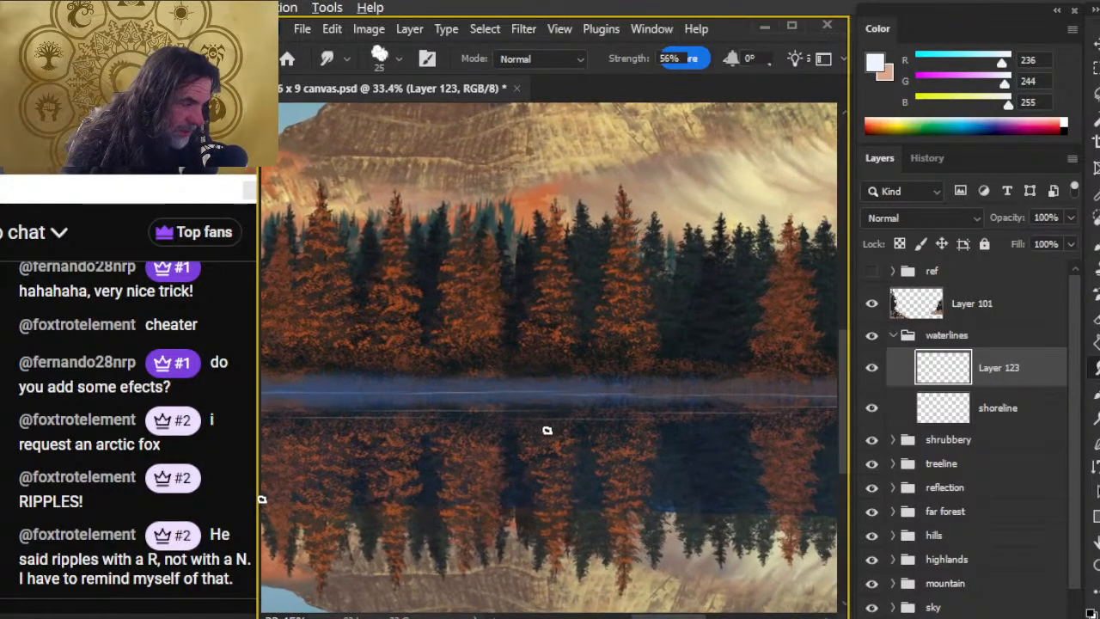
Outline the lower ripple line with the Lasso from the left-hand orange trees to the dark trees before the lone orange tree
{"action": "key", "text": "z"}
{"action": "mouse_move", "coordinate": [683, 501]}
{"action": "left_mouse_down"}
{"action": "mouse_move", "coordinate": [627, 494]}
{"action": "mouse_move", "coordinate": [689, 494]}
{"action": "mouse_move", "coordinate": [587, 470]}
{"action": "mouse_move", "coordinate": [666, 479]}
{"action": "mouse_move", "coordinate": [466, 422]}
{"action": "left_mouse_up"}
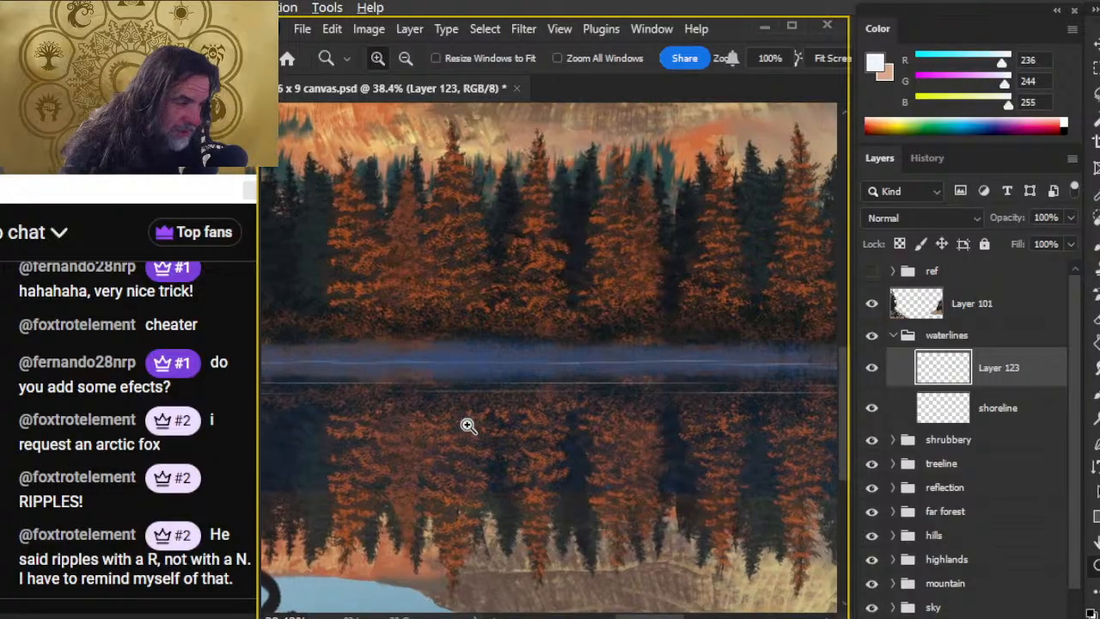
{"action": "key", "text": "l"}
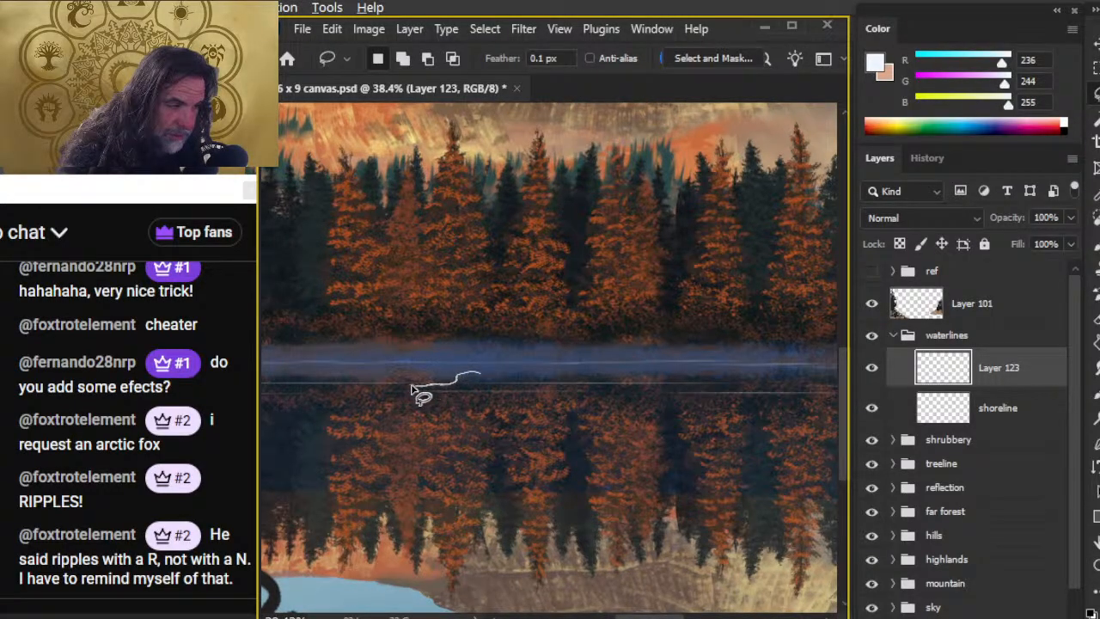
{"action": "mouse_move", "coordinate": [369, 411]}
{"action": "left_mouse_down"}
{"action": "mouse_move", "coordinate": [603, 438]}
{"action": "mouse_move", "coordinate": [784, 438]}
{"action": "left_mouse_up"}
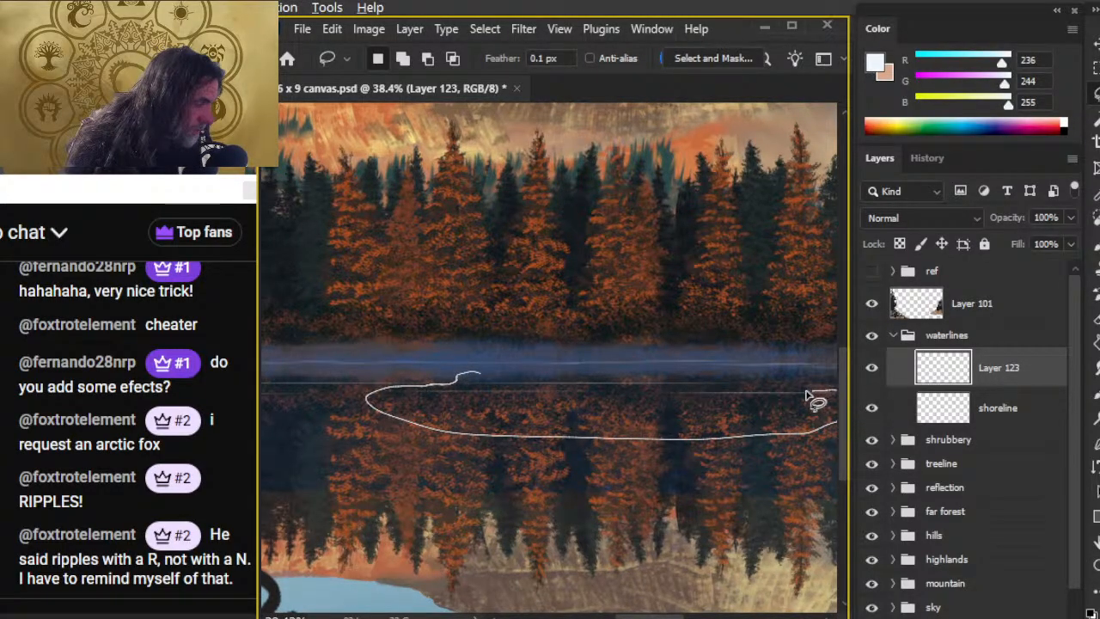
{"action": "left_click_drag", "start_coordinate": [703, 372], "coordinate": [837, 391]}
{"action": "scroll", "coordinate": [573, 442], "scroll_direction": "right", "scroll_amount": 3}
{"action": "mouse_move", "coordinate": [607, 388]}
{"action": "left_mouse_down"}
{"action": "mouse_move", "coordinate": [656, 400]}
{"action": "mouse_move", "coordinate": [581, 401]}
{"action": "mouse_move", "coordinate": [644, 393]}
{"action": "mouse_move", "coordinate": [614, 405]}
{"action": "left_mouse_up"}
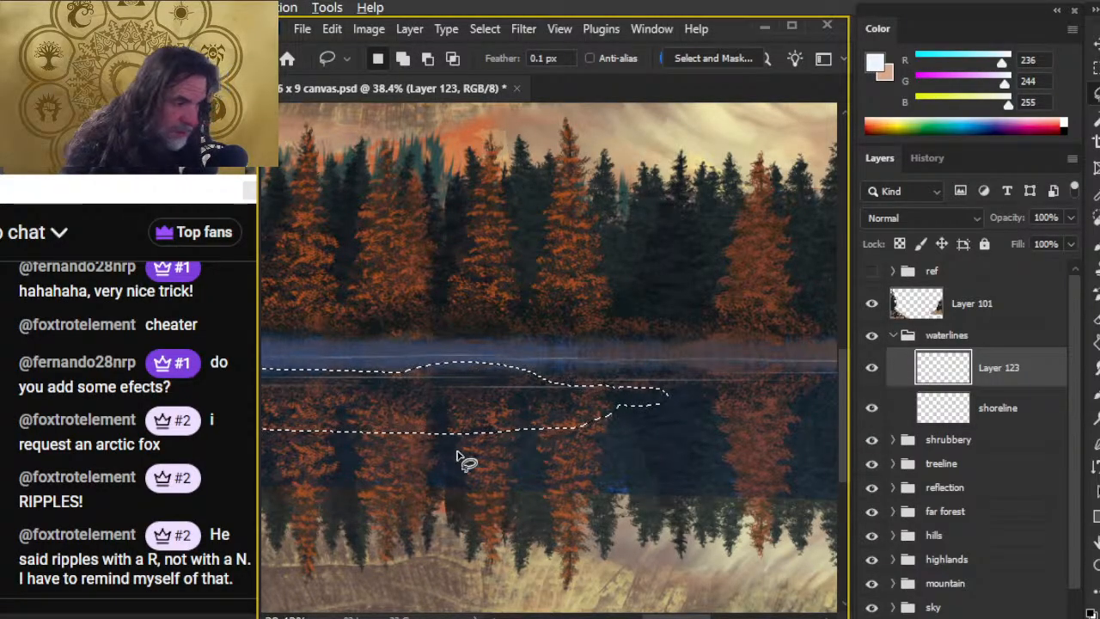
Finish repositioning the outlined ripple line, deselect it, and smudge the ripples in front of the orange trees at 56% strength
{"action": "key", "text": "v"}
{"action": "key", "text": "ctrl+d"}
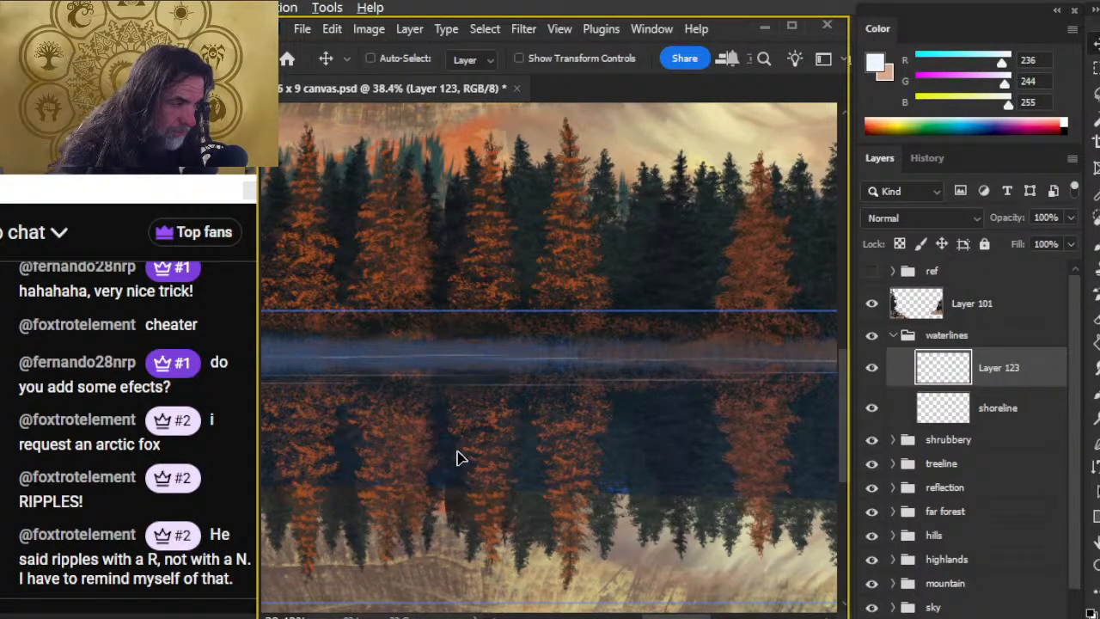
{"action": "left_click_drag", "start_coordinate": [393, 445], "coordinate": [624, 448]}
{"action": "key", "text": "l"}
{"action": "key", "text": "r"}
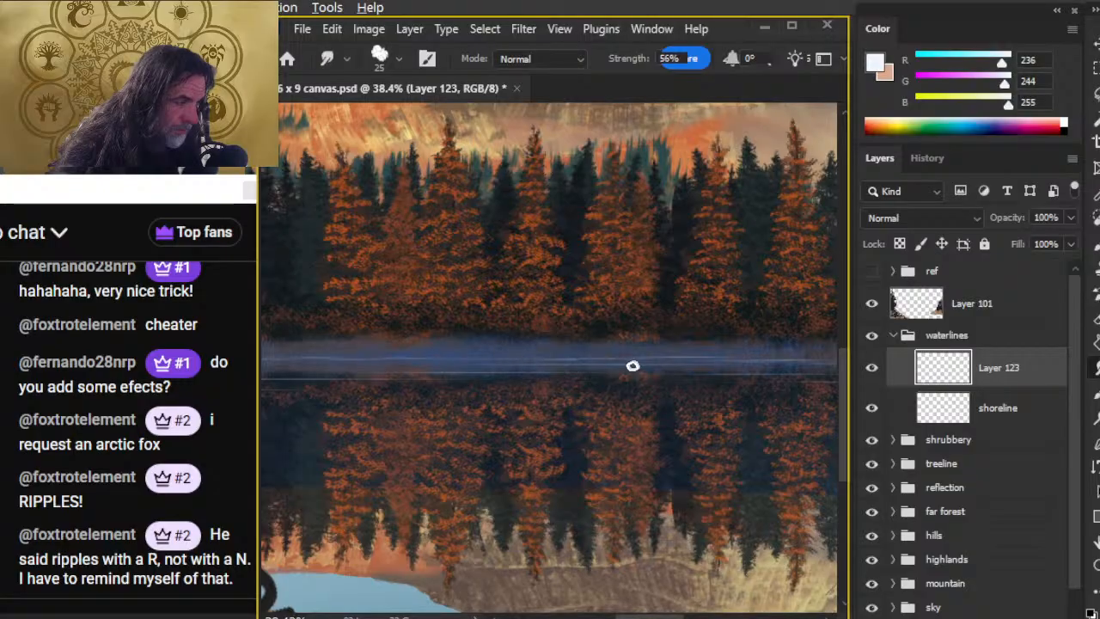
Outline the lower ripple line with the Lasso from the dark trees past the lone orange tree
{"action": "left_click_drag", "start_coordinate": [711, 411], "coordinate": [478, 440]}
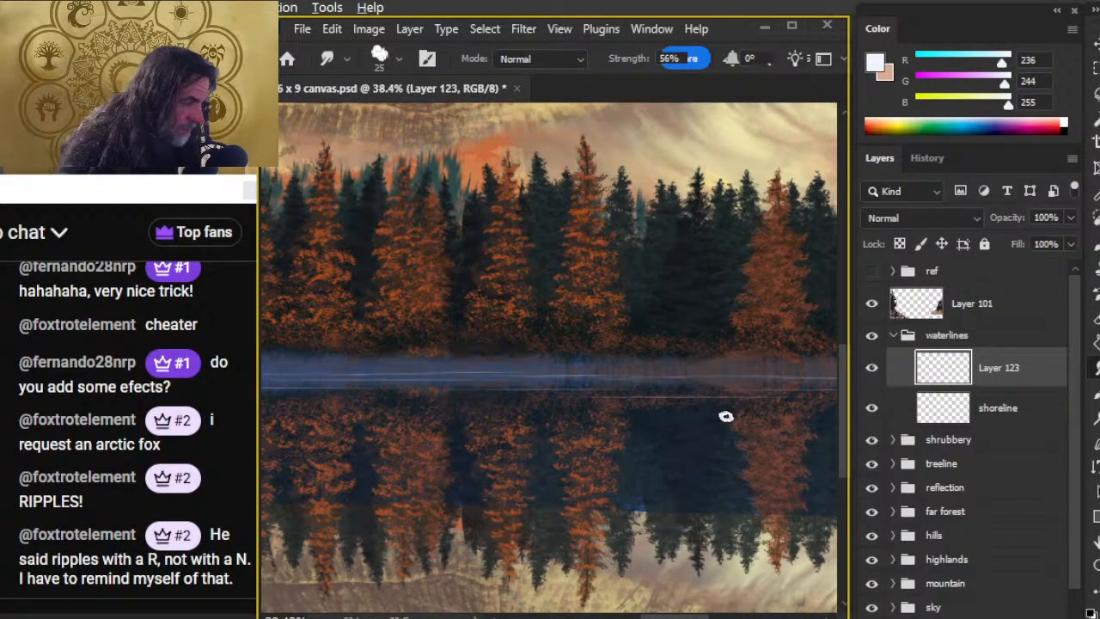
{"action": "left_click_drag", "start_coordinate": [722, 415], "coordinate": [639, 450]}
{"action": "key", "text": "l"}
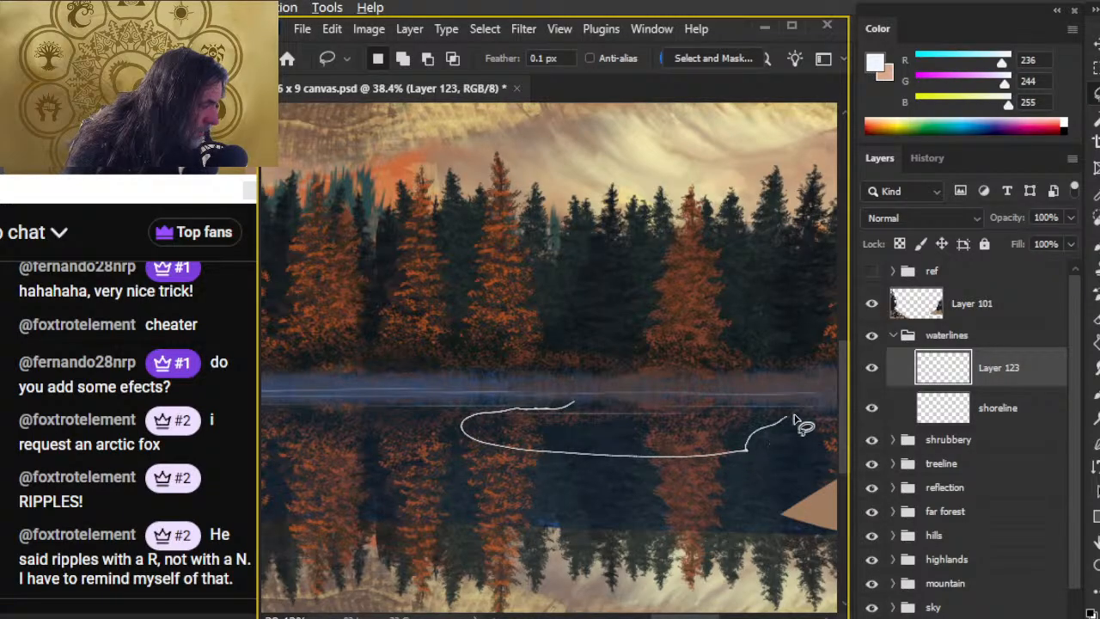
{"action": "mouse_move", "coordinate": [899, 417]}
{"action": "left_mouse_down"}
{"action": "mouse_move", "coordinate": [763, 382]}
{"action": "mouse_move", "coordinate": [607, 422]}
{"action": "left_mouse_up"}
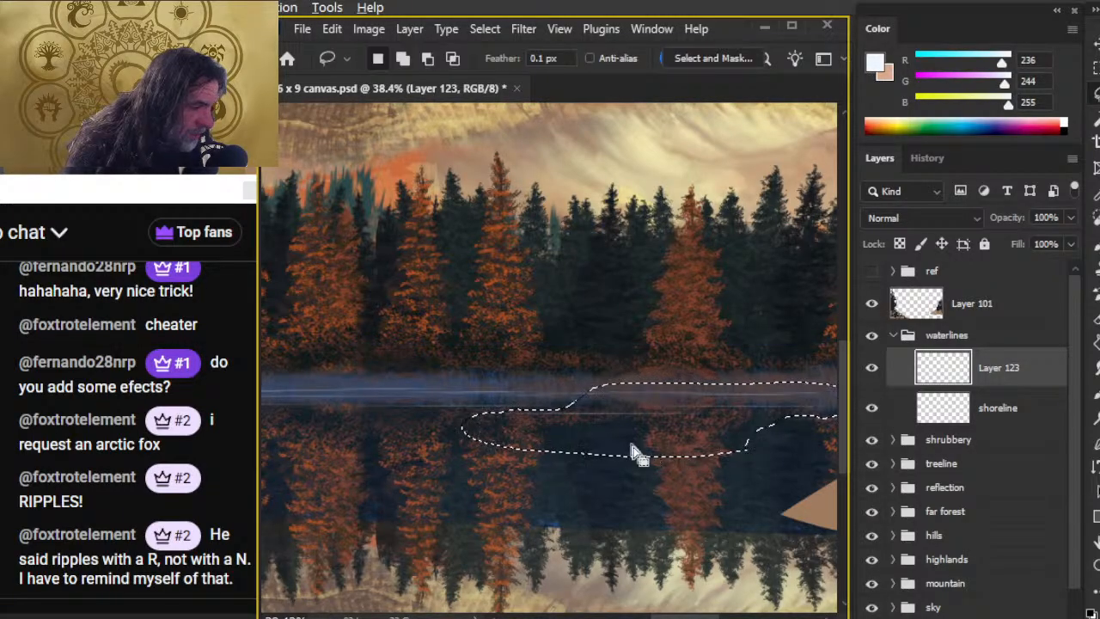
Flip the selected ripple line horizontally with Free Transform and squash it to 79.51% height
{"action": "right_click", "coordinate": [666, 432]}
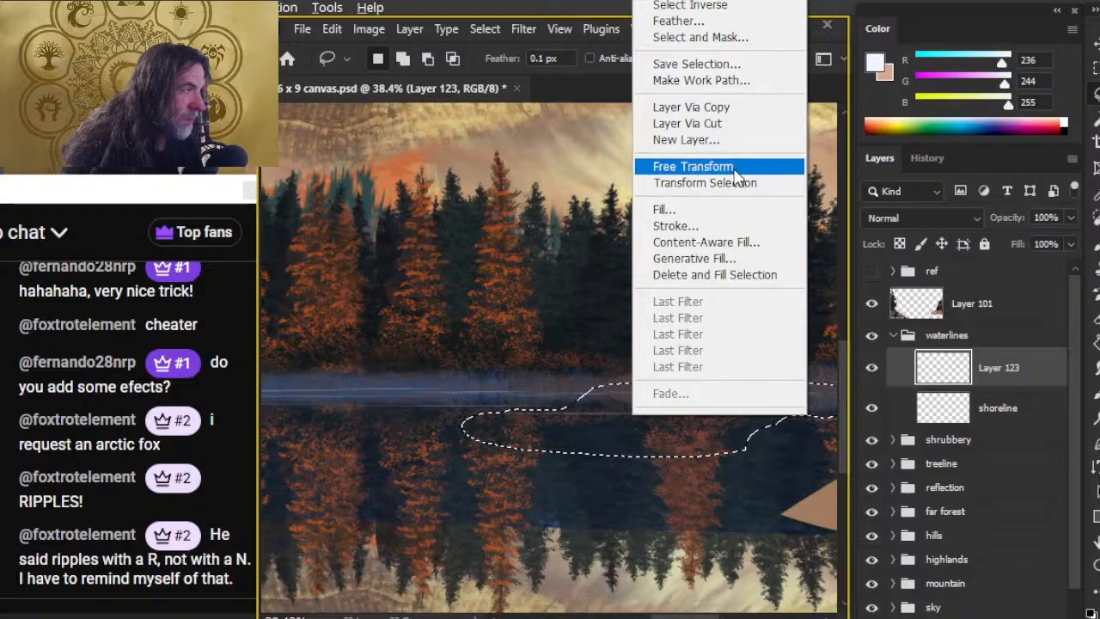
{"action": "left_click", "coordinate": [693, 166]}
{"action": "right_click", "coordinate": [696, 351]}
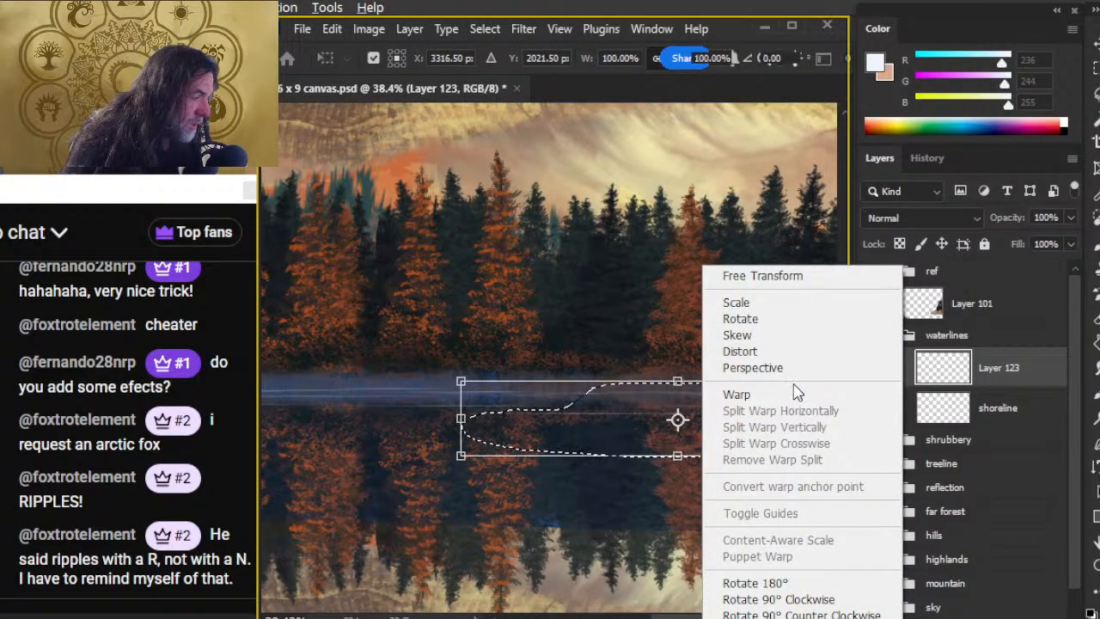
{"action": "left_click", "coordinate": [806, 618]}
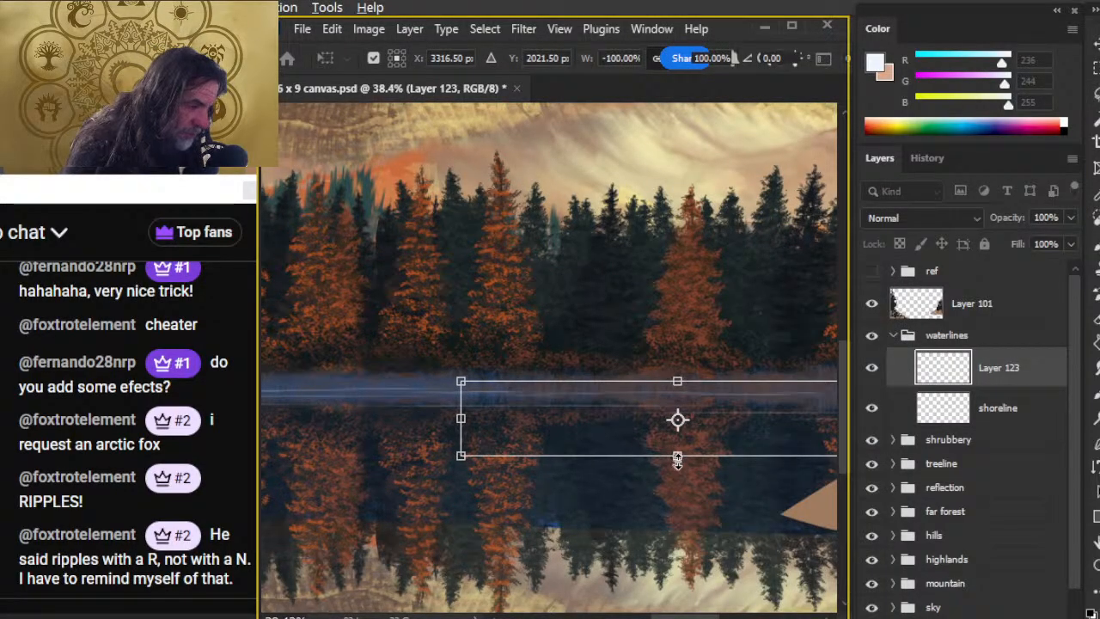
{"action": "left_click_drag", "start_coordinate": [677, 457], "coordinate": [677, 442]}
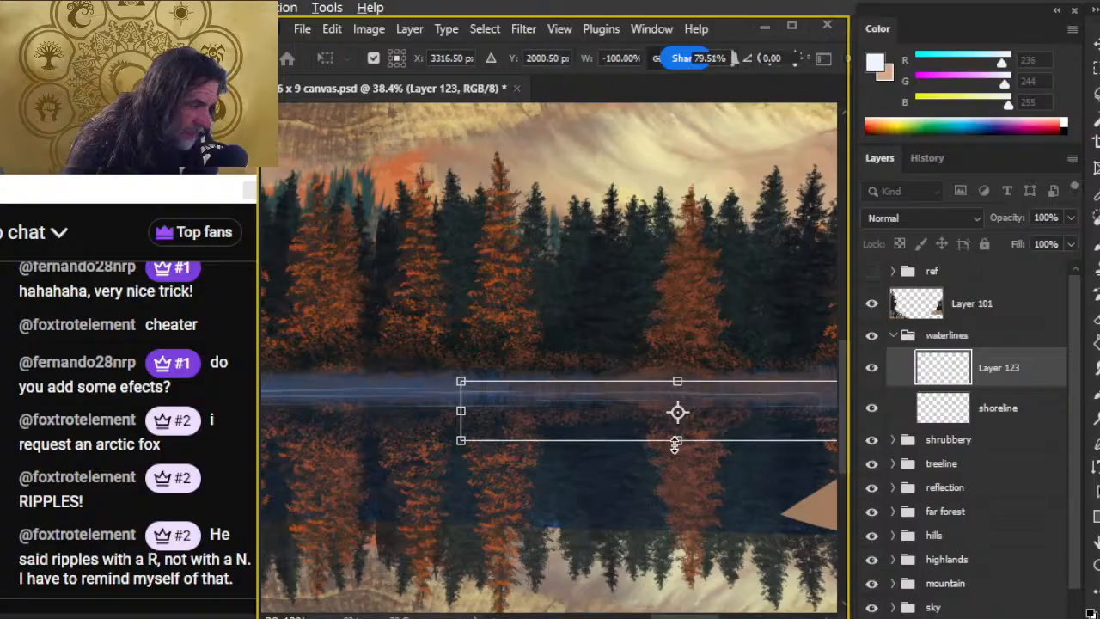
{"action": "key", "text": "Return"}
Soften the ripple line between the dark trees and the lone orange tree with the Eraser at 23% opacity
{"action": "key", "text": "e"}
{"action": "key", "text": "shift"}
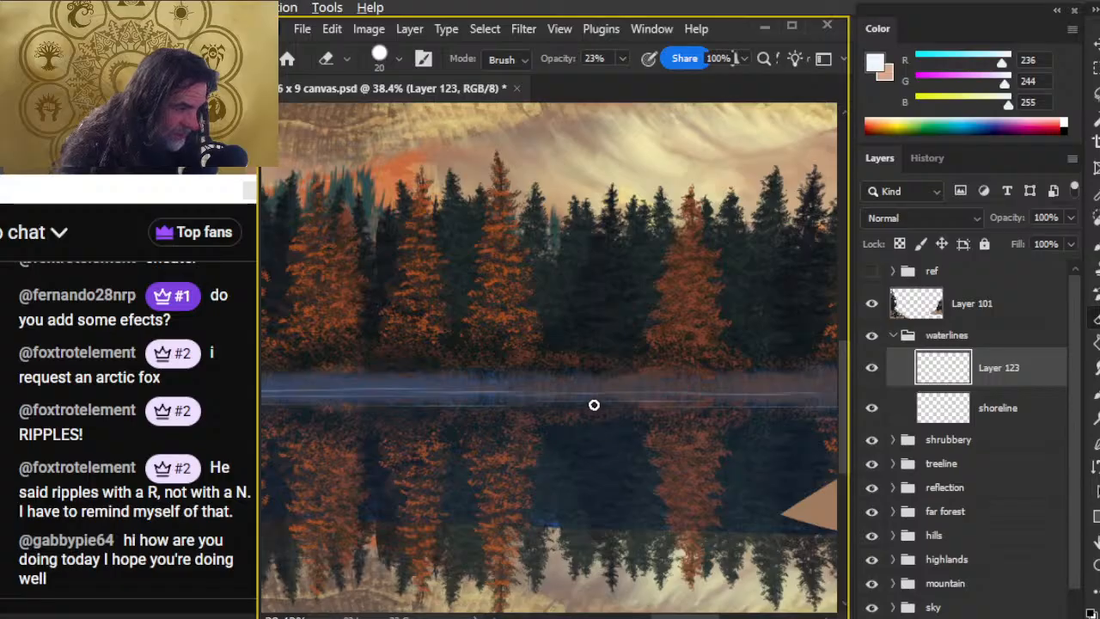
{"action": "key", "text": "r"}
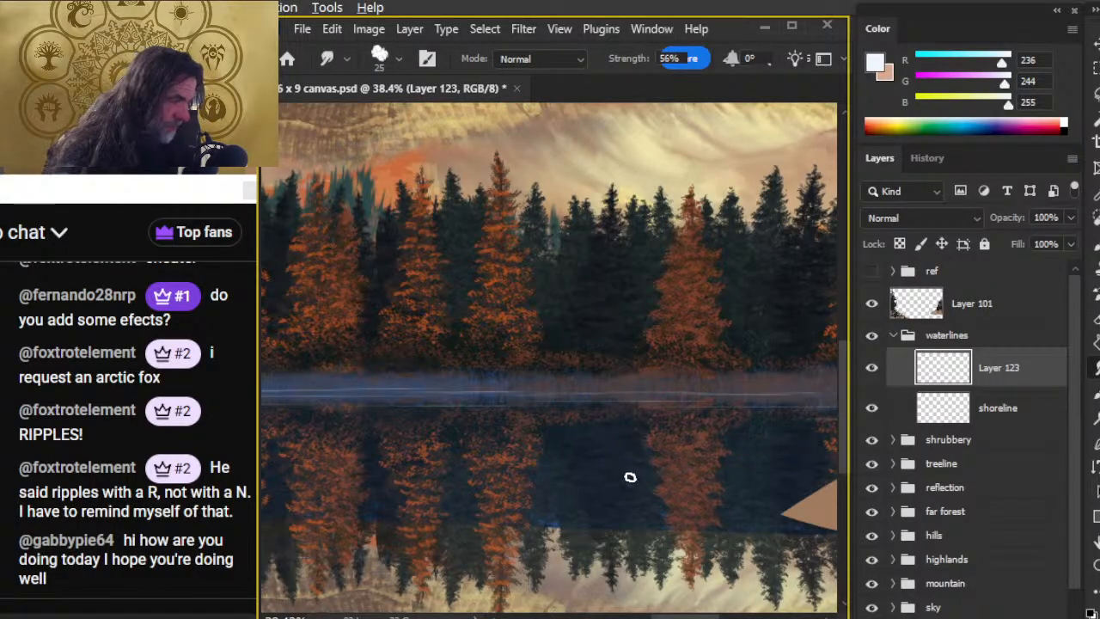
Outline the lower ripple line below the left-hand orange trees with the Lasso
{"action": "key", "text": "z"}
{"action": "left_click_drag", "start_coordinate": [668, 490], "coordinate": [435, 580]}
{"action": "left_click_drag", "start_coordinate": [434, 499], "coordinate": [481, 417]}
{"action": "key", "text": "l"}
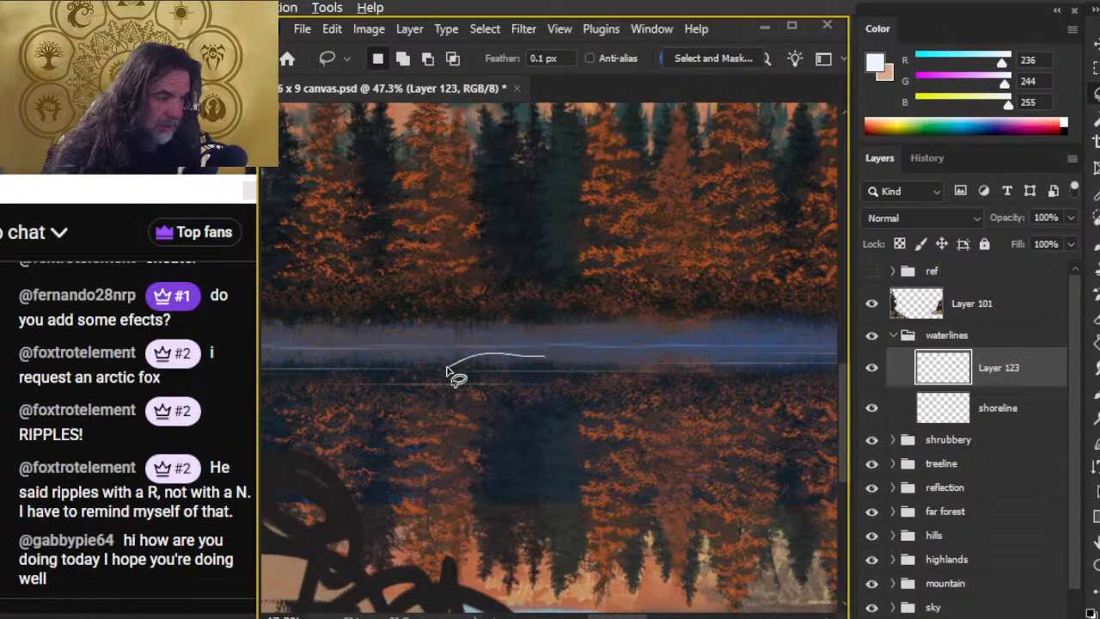
{"action": "mouse_move", "coordinate": [314, 383]}
{"action": "left_mouse_down"}
{"action": "mouse_move", "coordinate": [354, 413]}
{"action": "mouse_move", "coordinate": [669, 418]}
{"action": "left_mouse_up"}
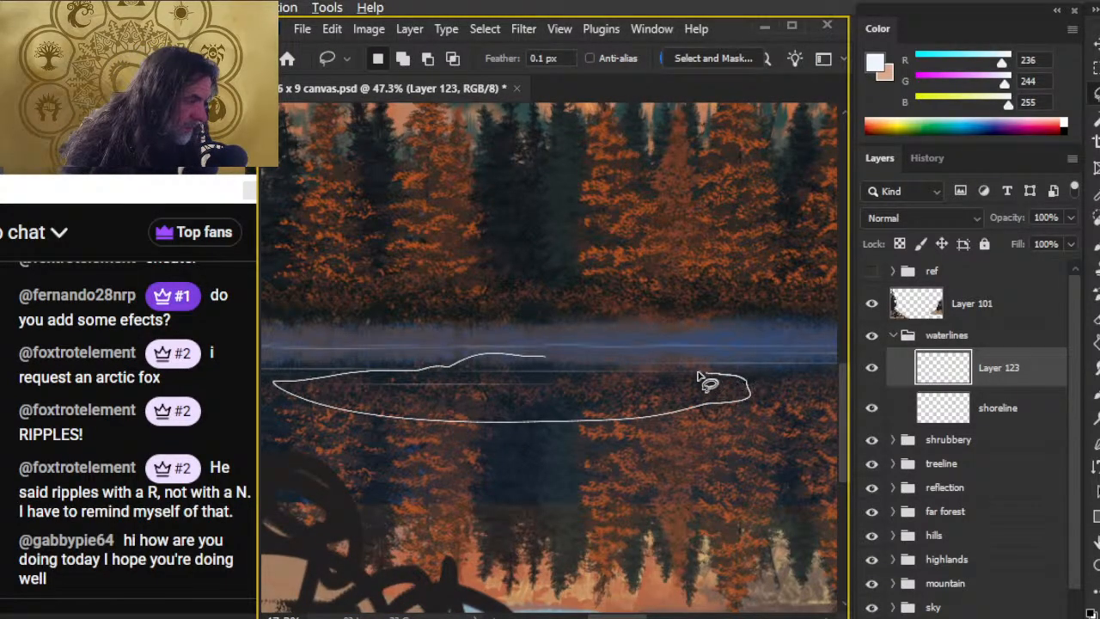
{"action": "mouse_move", "coordinate": [584, 361]}
{"action": "left_mouse_down"}
{"action": "mouse_move", "coordinate": [676, 400]}
{"action": "mouse_move", "coordinate": [744, 385]}
{"action": "left_mouse_up"}
{"action": "left_click_drag", "start_coordinate": [650, 372], "coordinate": [640, 368]}
Move the selected ripple line up toward the far shore and adjust its height with Free Transform
{"action": "key", "text": "v"}
{"action": "mouse_move", "coordinate": [539, 397]}
{"action": "left_mouse_down"}
{"action": "mouse_move", "coordinate": [508, 408]}
{"action": "mouse_move", "coordinate": [518, 425]}
{"action": "mouse_move", "coordinate": [509, 419]}
{"action": "mouse_move", "coordinate": [511, 438]}
{"action": "mouse_move", "coordinate": [521, 432]}
{"action": "mouse_move", "coordinate": [516, 390]}
{"action": "left_mouse_up"}
{"action": "key", "text": "l"}
{"action": "right_click", "coordinate": [516, 390]}
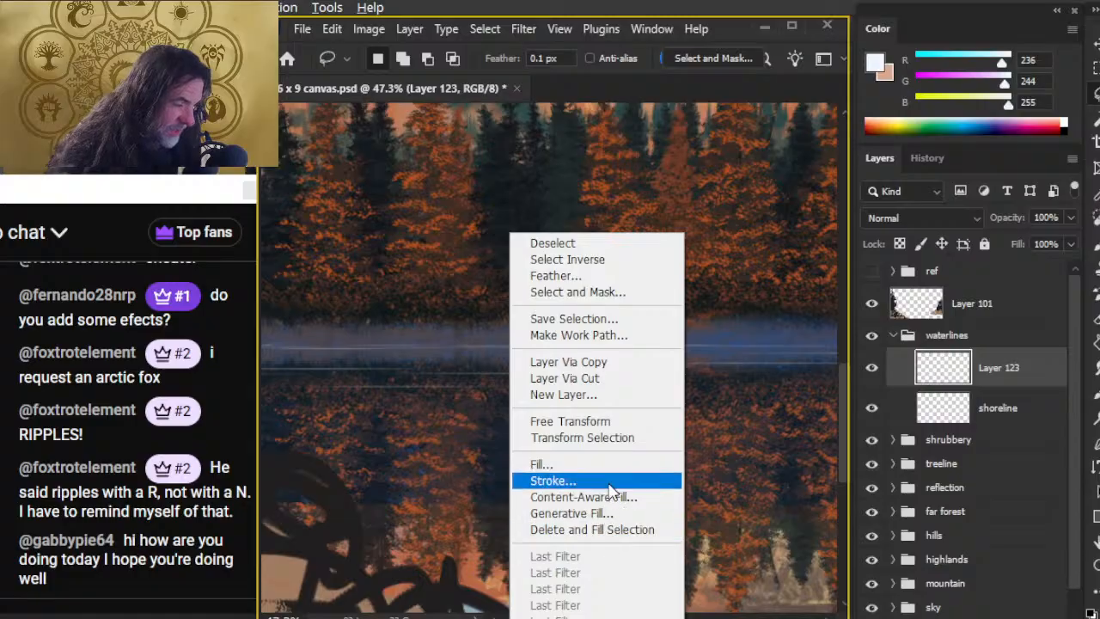
{"action": "left_click", "coordinate": [570, 421]}
{"action": "left_click_drag", "start_coordinate": [460, 385], "coordinate": [459, 374]}
{"action": "key", "text": "Return"}
{"action": "key", "text": "v"}
{"action": "mouse_move", "coordinate": [533, 482]}
{"action": "left_mouse_down"}
{"action": "mouse_move", "coordinate": [556, 488]}
{"action": "mouse_move", "coordinate": [522, 474]}
{"action": "left_mouse_up"}
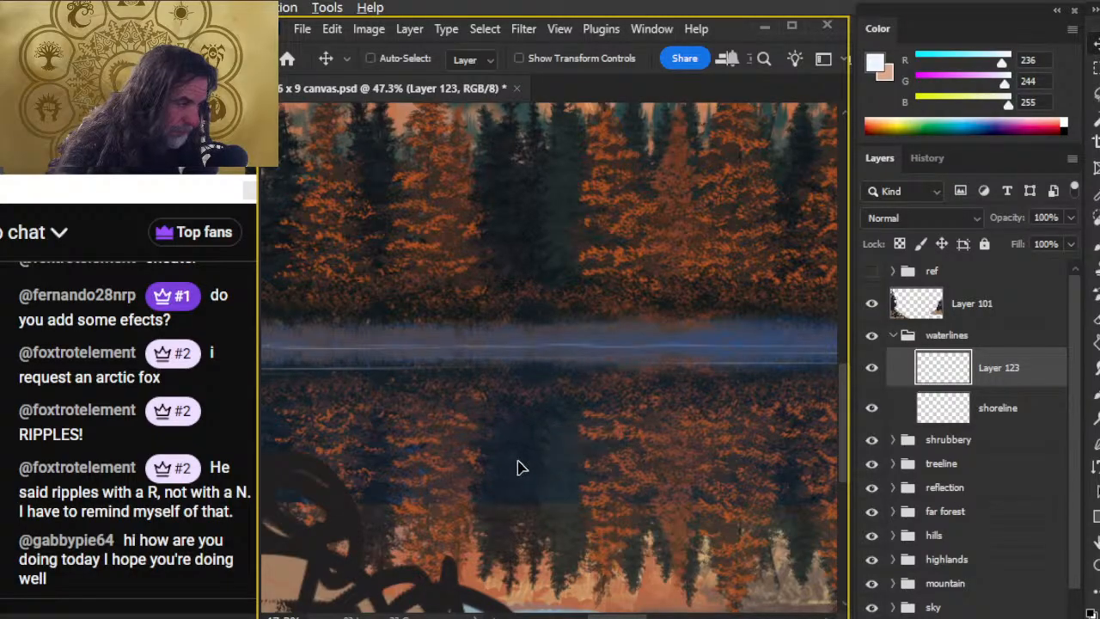
Rotate the selected ripple line 180° with Free Transform and reposition it along the water's edge
{"action": "key", "text": "l"}
{"action": "right_click", "coordinate": [496, 432]}
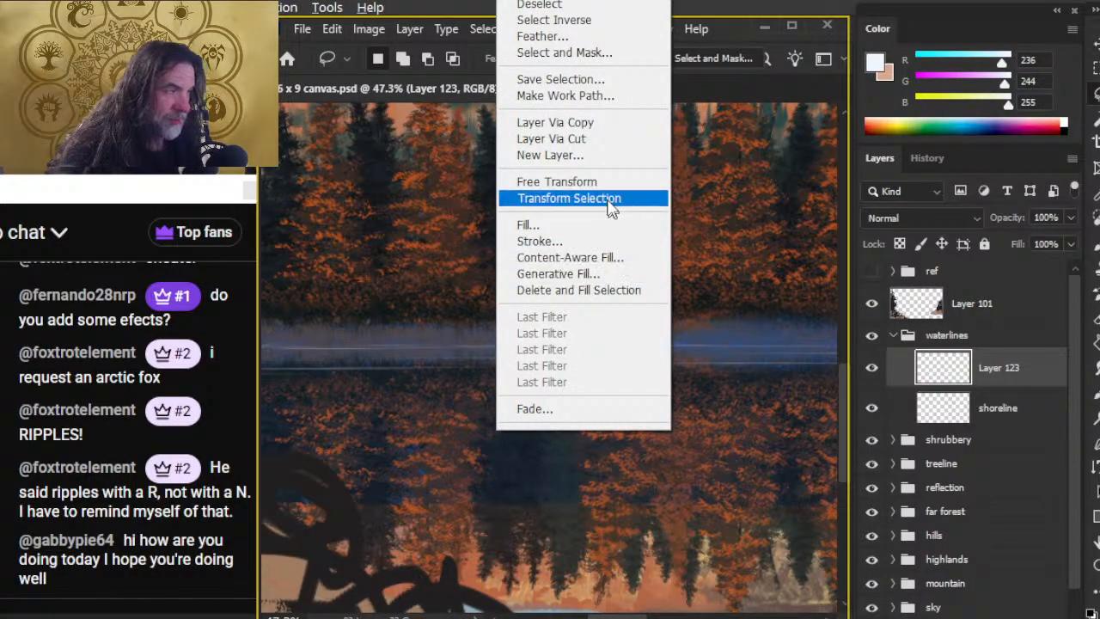
{"action": "left_click", "coordinate": [584, 184]}
{"action": "right_click", "coordinate": [580, 263]}
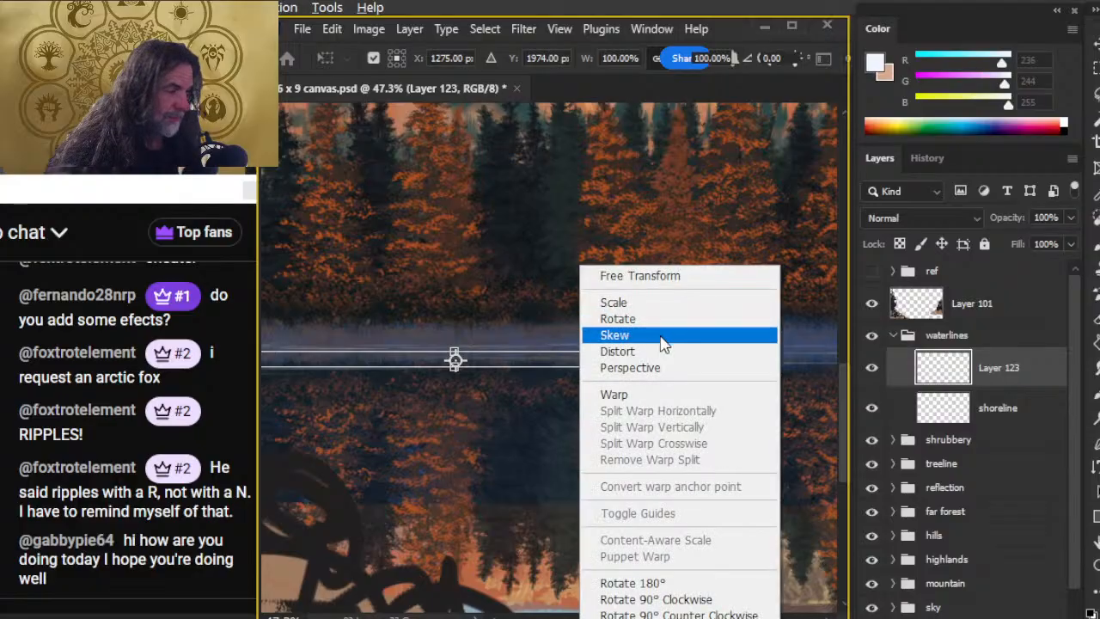
{"action": "left_click", "coordinate": [667, 588]}
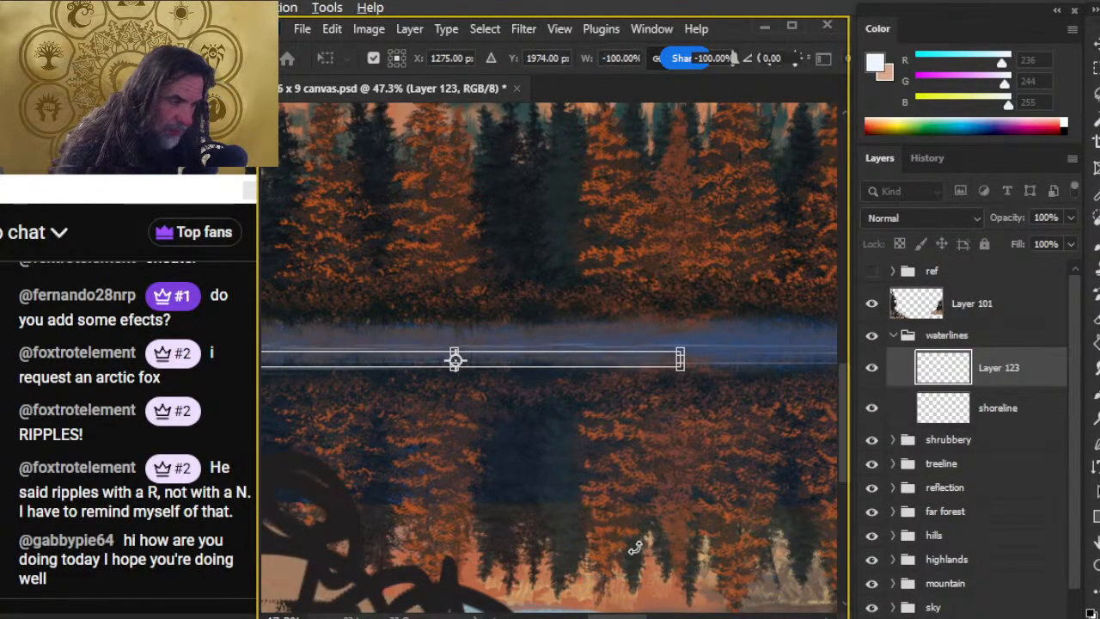
{"action": "key", "text": "Return"}
{"action": "key", "text": "v"}
{"action": "left_click_drag", "start_coordinate": [531, 507], "coordinate": [555, 498]}
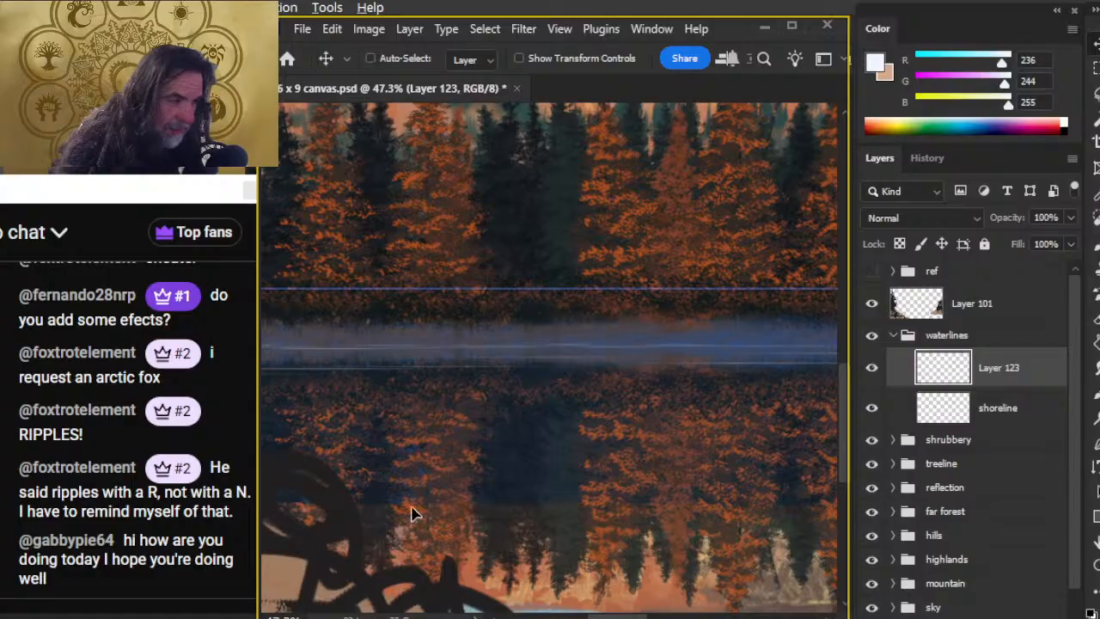
{"action": "mouse_move", "coordinate": [505, 472]}
{"action": "left_mouse_down"}
{"action": "mouse_move", "coordinate": [597, 516]}
{"action": "mouse_move", "coordinate": [668, 521]}
{"action": "mouse_move", "coordinate": [619, 466]}
{"action": "left_mouse_up"}
Compare the water with and without Layer 123's ripples, and examine the painting zoomed out
{"action": "left_click", "coordinate": [989, 368]}
{"action": "left_click", "coordinate": [1029, 418]}
{"action": "left_click", "coordinate": [881, 361]}
{"action": "left_click", "coordinate": [876, 375]}
{"action": "key", "text": "z"}
{"action": "mouse_move", "coordinate": [774, 450]}
{"action": "left_mouse_down"}
{"action": "mouse_move", "coordinate": [573, 458]}
{"action": "mouse_move", "coordinate": [550, 418]}
{"action": "mouse_move", "coordinate": [491, 404]}
{"action": "left_mouse_up"}
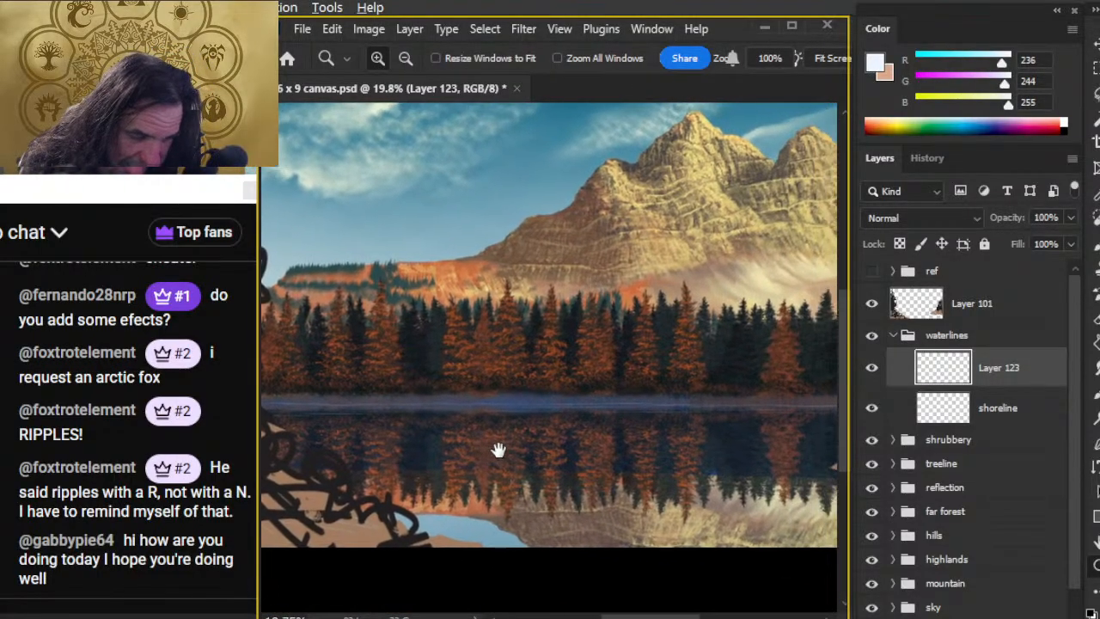
{"action": "left_click_drag", "start_coordinate": [498, 450], "coordinate": [511, 461]}
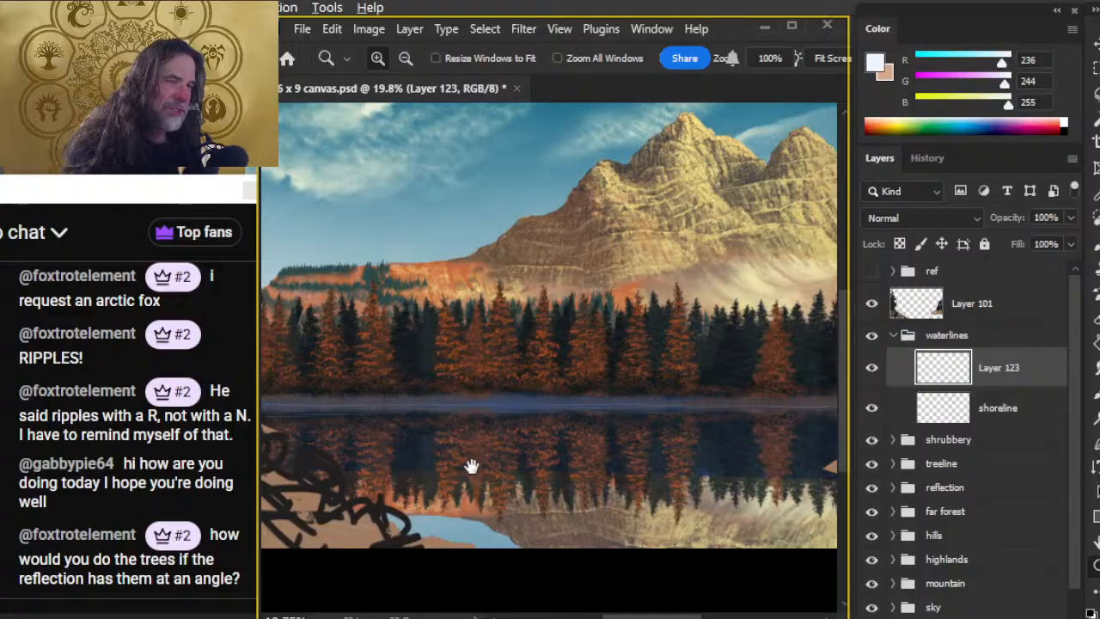
Save the painting with the updated ripple lines
{"action": "key", "text": "alt+Tab"}
{"action": "key", "text": "alt+Tab"}
{"action": "key", "text": "ctrl+s"}
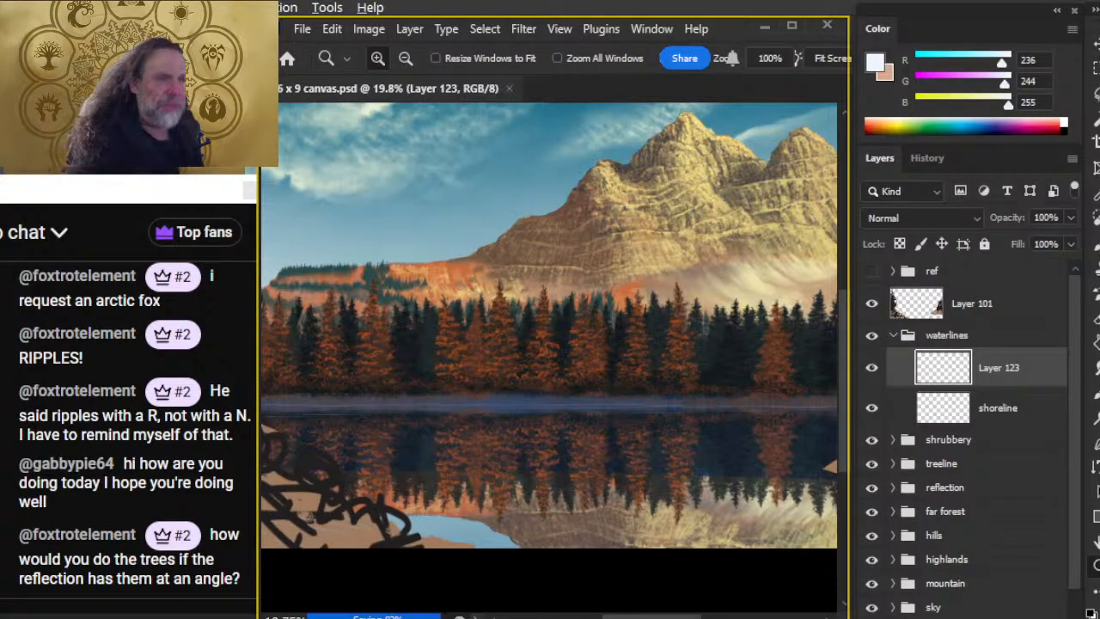
Paint a thin ripple line on Layer 123 before the sketched right-hand shore and smudge it at 56% strength
{"action": "left_click_drag", "start_coordinate": [641, 456], "coordinate": [486, 424]}
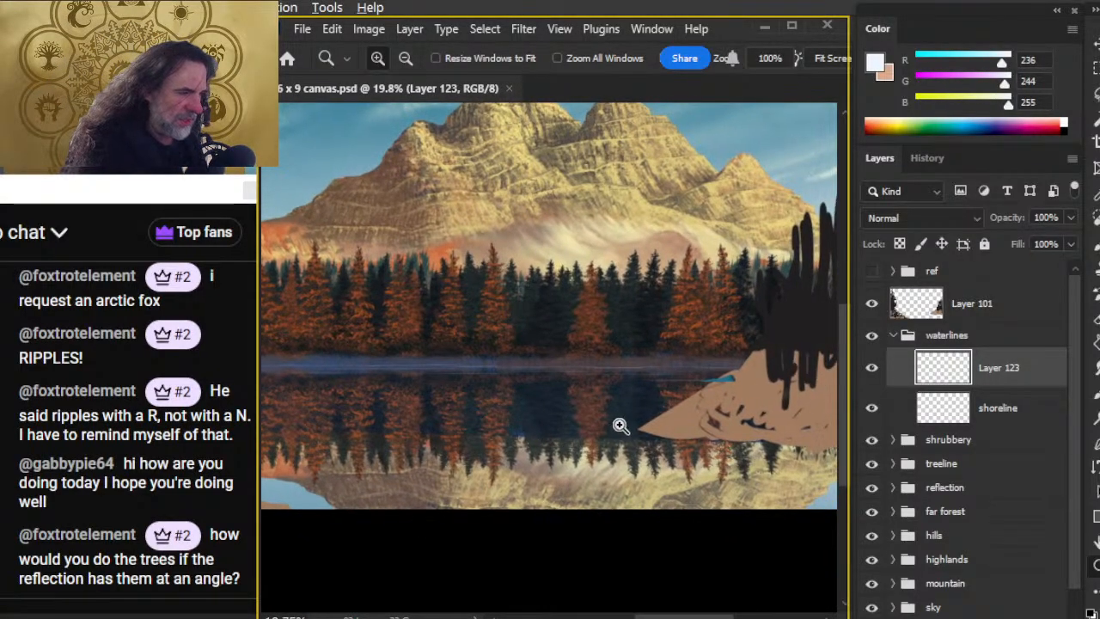
{"action": "scroll", "coordinate": [676, 405], "scroll_direction": "up", "scroll_amount": 3}
{"action": "key", "text": "r"}
{"action": "left_click_drag", "start_coordinate": [663, 372], "coordinate": [594, 381]}
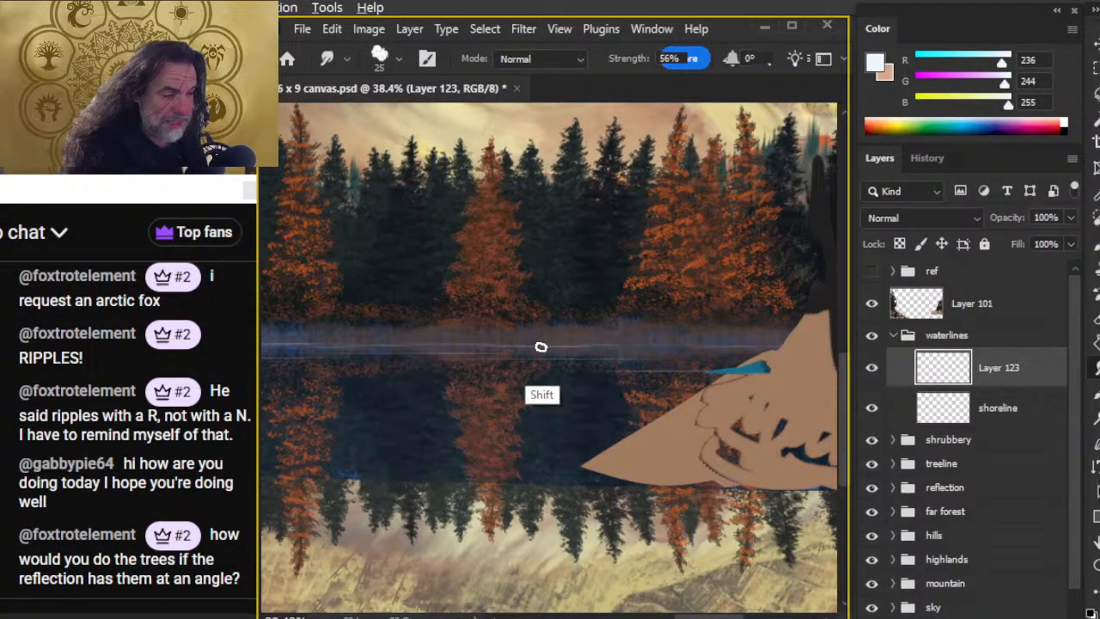
{"action": "key", "text": "b"}
{"action": "key", "text": "r"}
{"action": "key", "text": "l"}
{"action": "left_click_drag", "start_coordinate": [590, 361], "coordinate": [659, 393]}
{"action": "key", "text": "b"}
{"action": "key", "text": "r"}
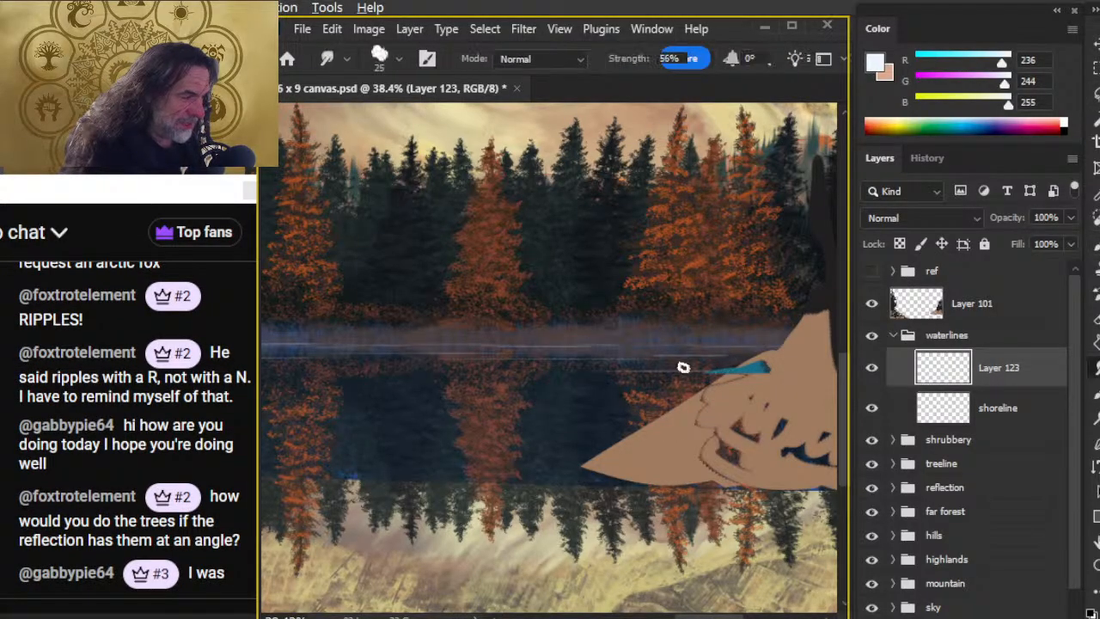
Add more thin ripple strokes beside the right-hand shore at 40% opacity, smudging each at 56% strength
{"action": "key", "text": "b"}
{"action": "key", "text": "r"}
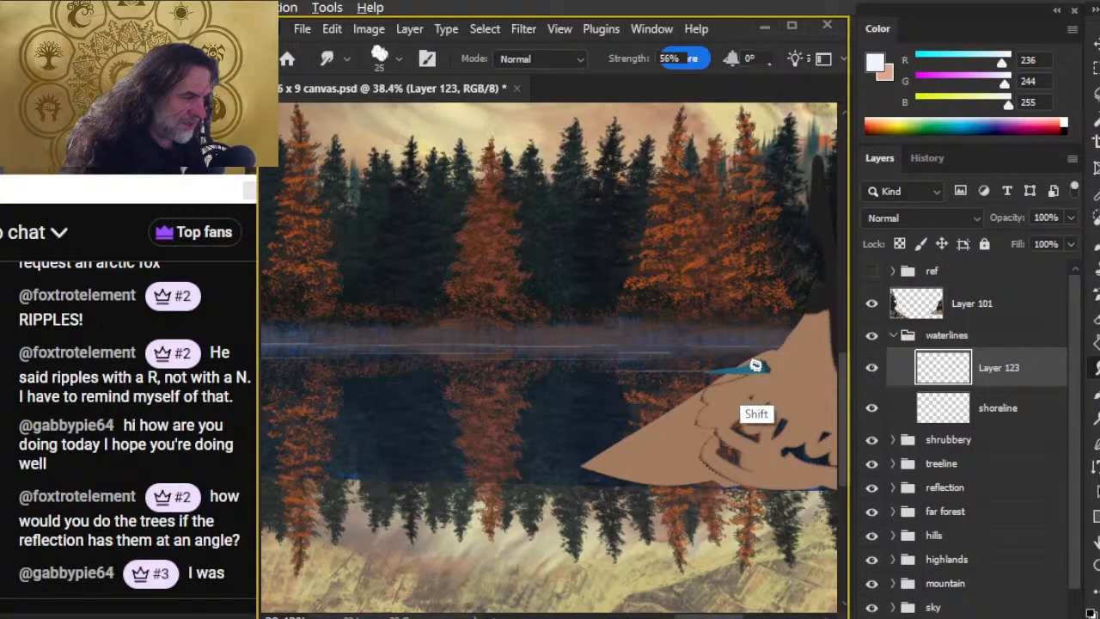
{"action": "key", "text": "b"}
{"action": "key", "text": "r"}
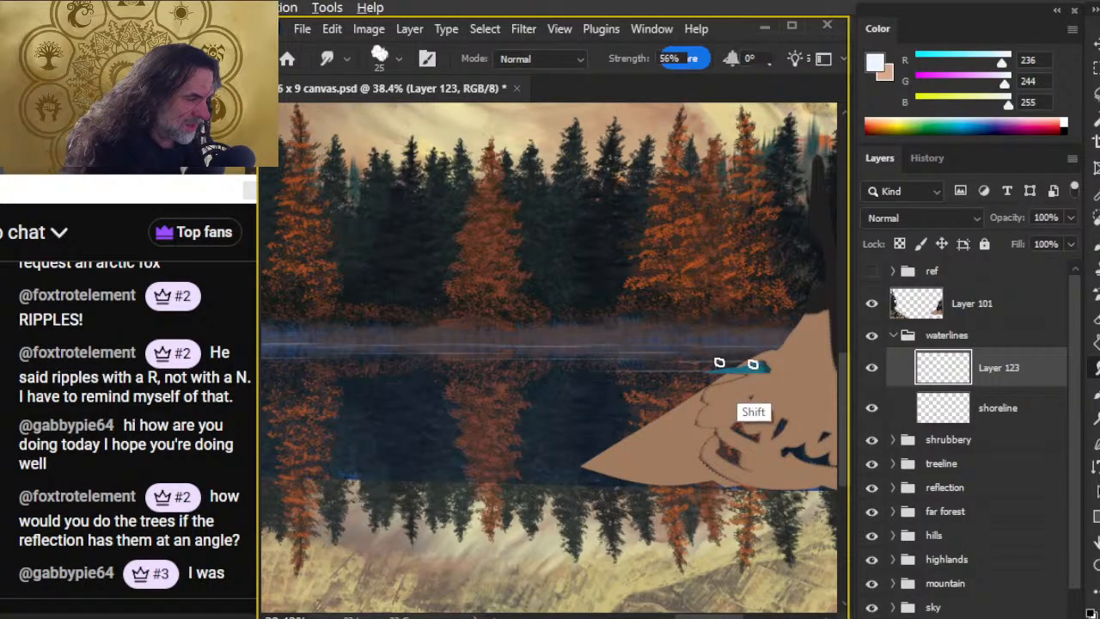
{"action": "key", "text": "b"}
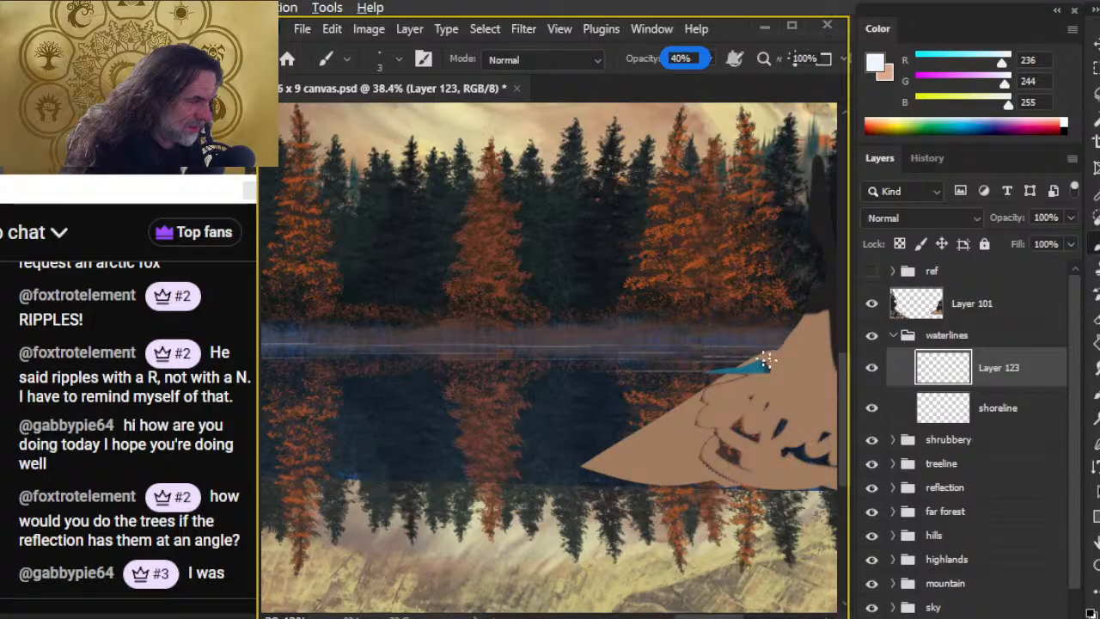
{"action": "key", "text": "r"}
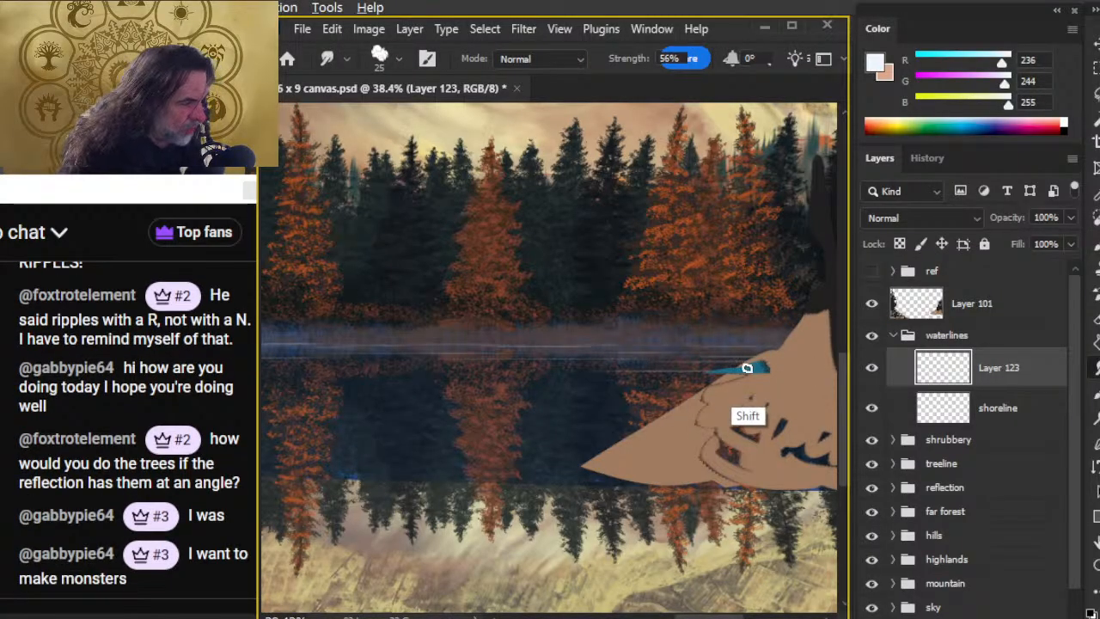
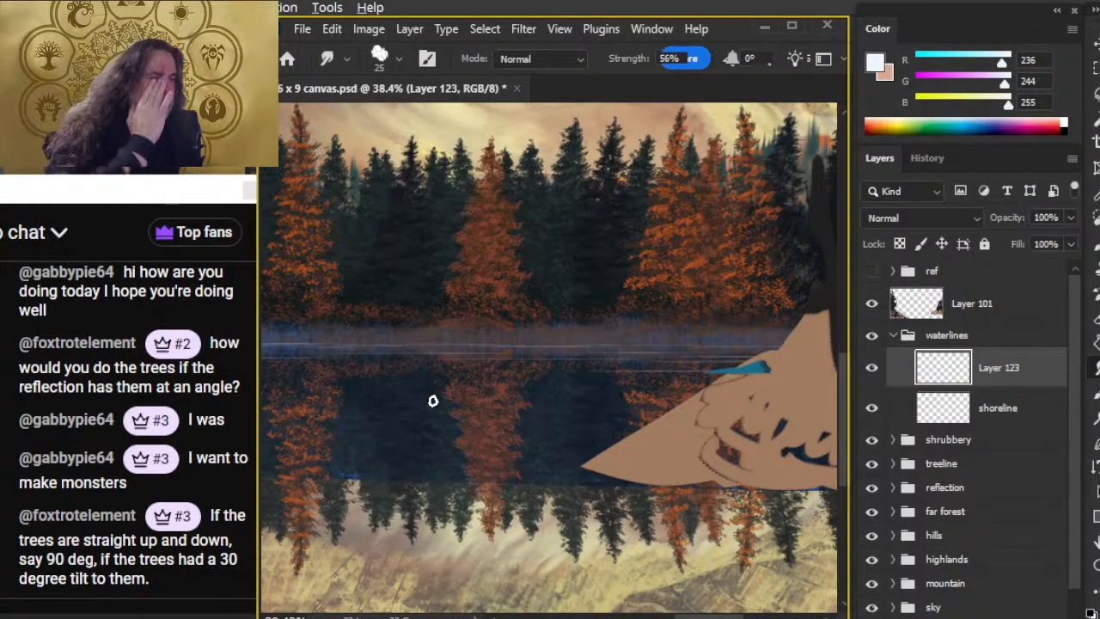
Outline the sky beside the mountain and its reflection in the lake with the Lasso, and deselect it
{"action": "key", "text": "z"}
{"action": "left_click_drag", "start_coordinate": [585, 383], "coordinate": [534, 396]}
{"action": "left_click", "coordinate": [534, 412]}
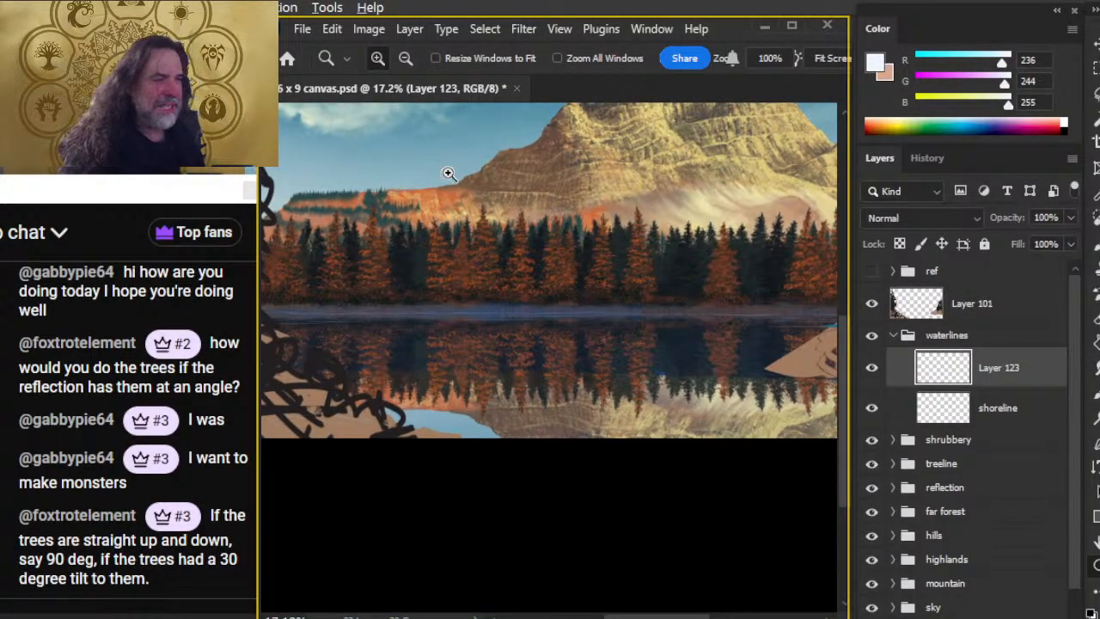
{"action": "key", "text": "l"}
{"action": "mouse_move", "coordinate": [481, 140]}
{"action": "left_mouse_down"}
{"action": "mouse_move", "coordinate": [413, 189]}
{"action": "mouse_move", "coordinate": [430, 184]}
{"action": "left_mouse_up"}
{"action": "mouse_move", "coordinate": [498, 397]}
{"action": "left_mouse_down"}
{"action": "mouse_move", "coordinate": [434, 440]}
{"action": "mouse_move", "coordinate": [467, 565]}
{"action": "mouse_move", "coordinate": [508, 533]}
{"action": "mouse_move", "coordinate": [537, 441]}
{"action": "left_mouse_up"}
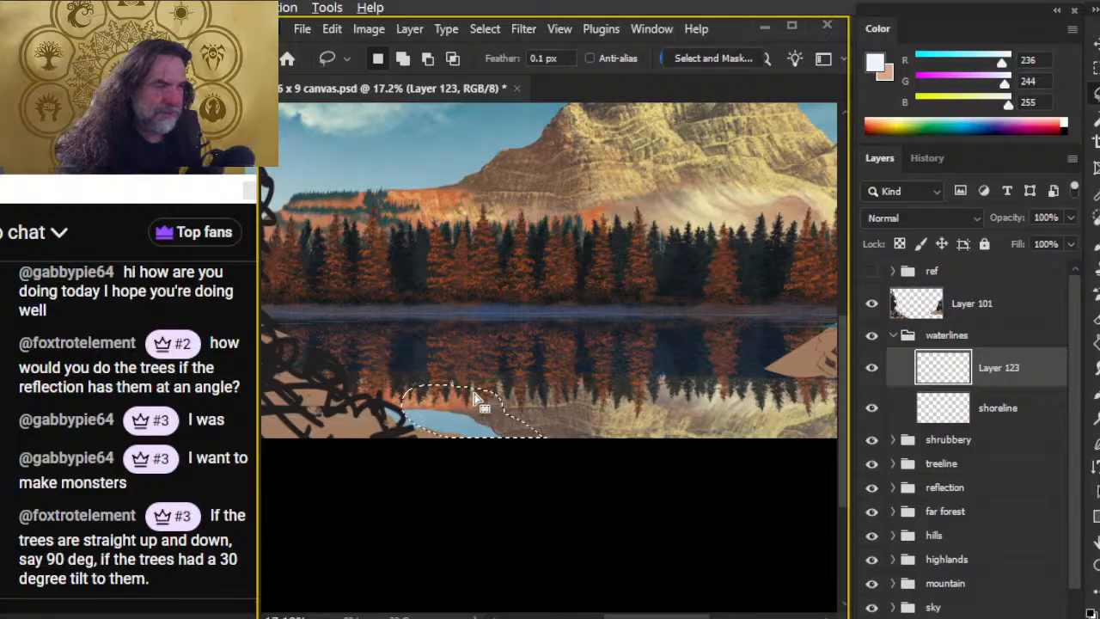
{"action": "key", "text": "ctrl+d"}
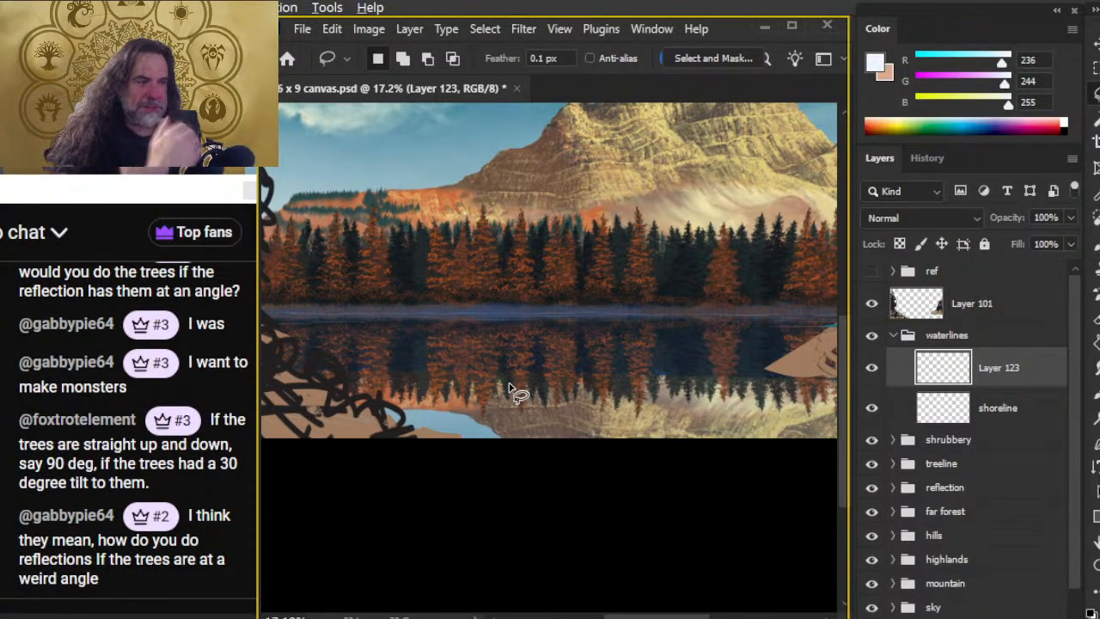
Paint a slanted tan stroke (RGB 214, 169, 140) across the orange trees with a size 10 brush at 40% opacity
{"action": "key", "text": "b"}
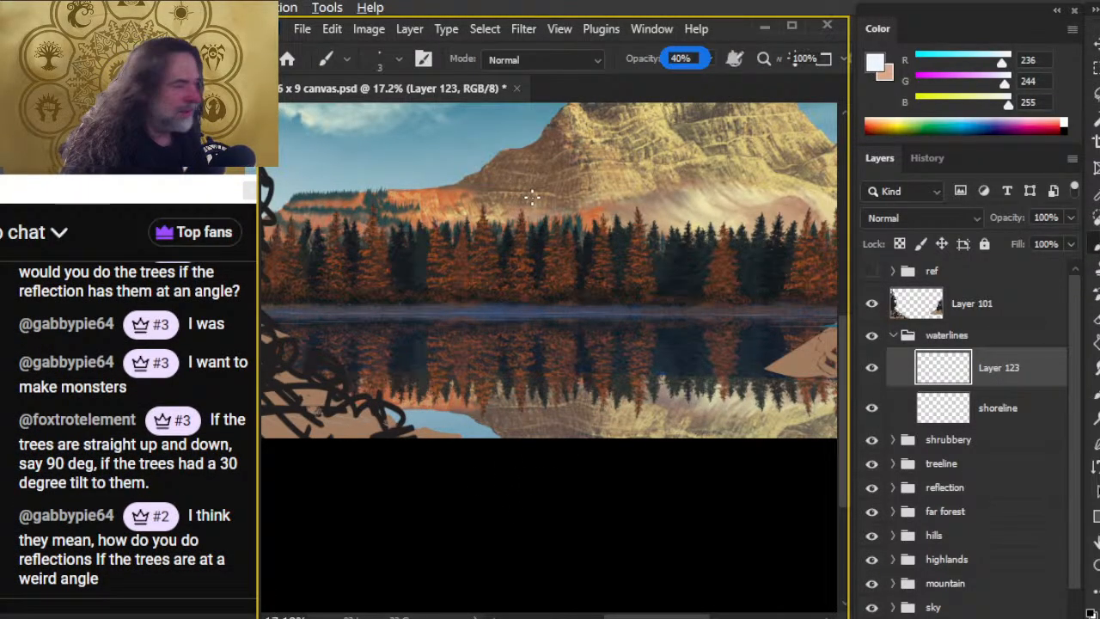
{"action": "left_click", "coordinate": [494, 190], "text": "alt"}
{"action": "key", "text": "bracketright"}
{"action": "key", "text": "bracketright"}
{"action": "key", "text": "bracketright"}
{"action": "key", "text": "bracketright"}
{"action": "key", "text": "bracketright"}
{"action": "left_click_drag", "start_coordinate": [445, 262], "coordinate": [501, 225]}
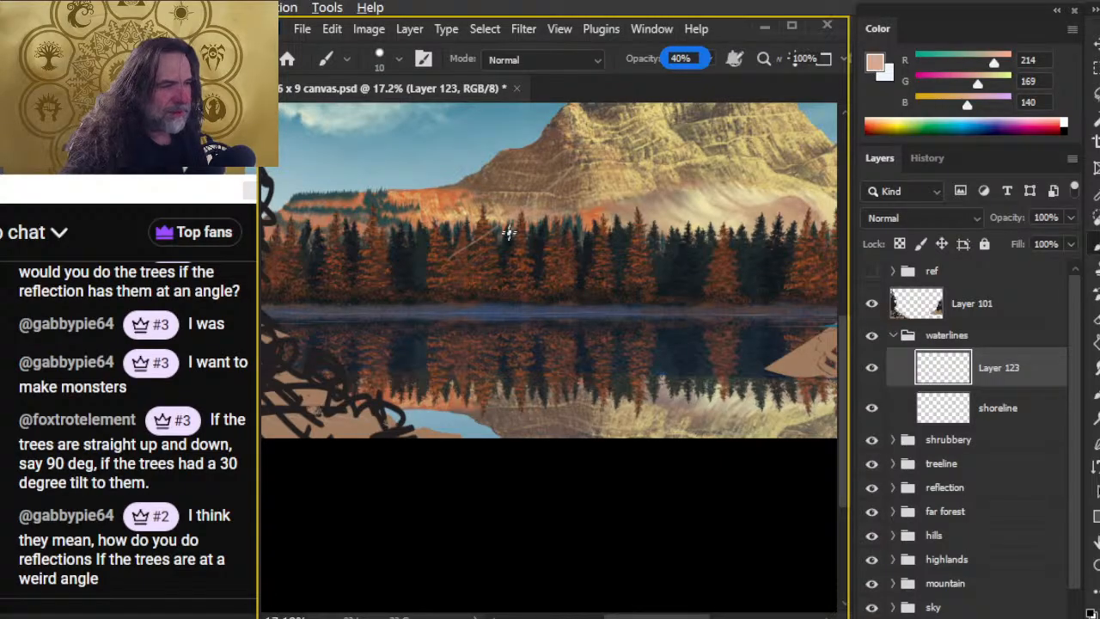
Copy the slanted tan stroke to a new layer, flip it vertically beneath the original, and paint a horizontal line where they meet
{"action": "key", "text": "l"}
{"action": "mouse_move", "coordinate": [393, 253]}
{"action": "left_mouse_down"}
{"action": "mouse_move", "coordinate": [516, 318]}
{"action": "mouse_move", "coordinate": [521, 336]}
{"action": "left_mouse_up"}
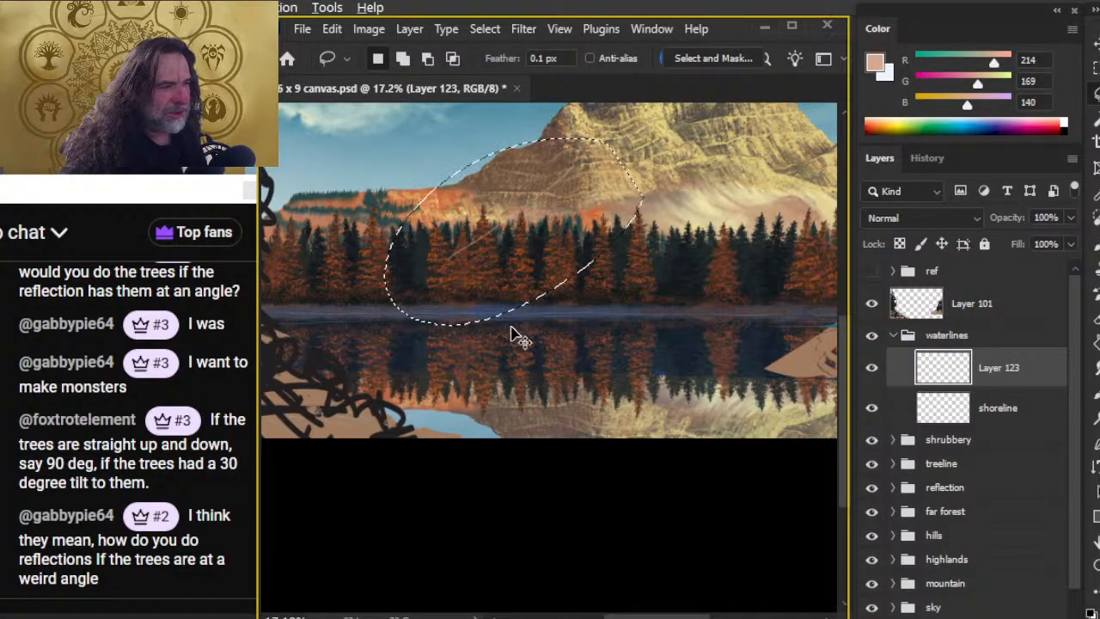
{"action": "key", "text": "ctrl+j"}
{"action": "right_click", "coordinate": [527, 237]}
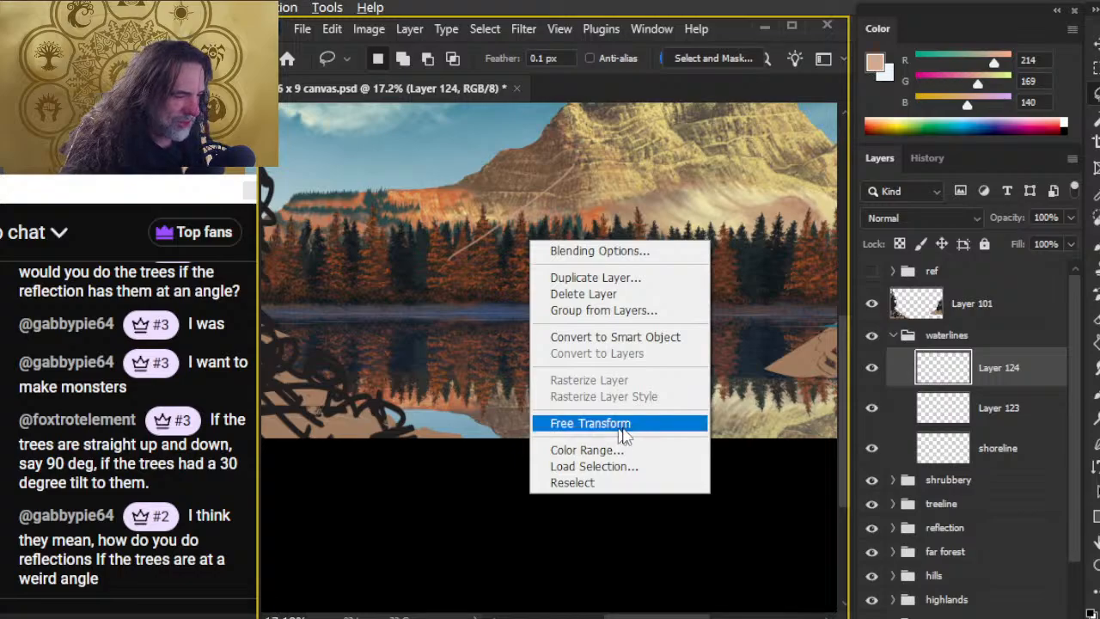
{"action": "left_click", "coordinate": [621, 421]}
{"action": "right_click", "coordinate": [563, 260]}
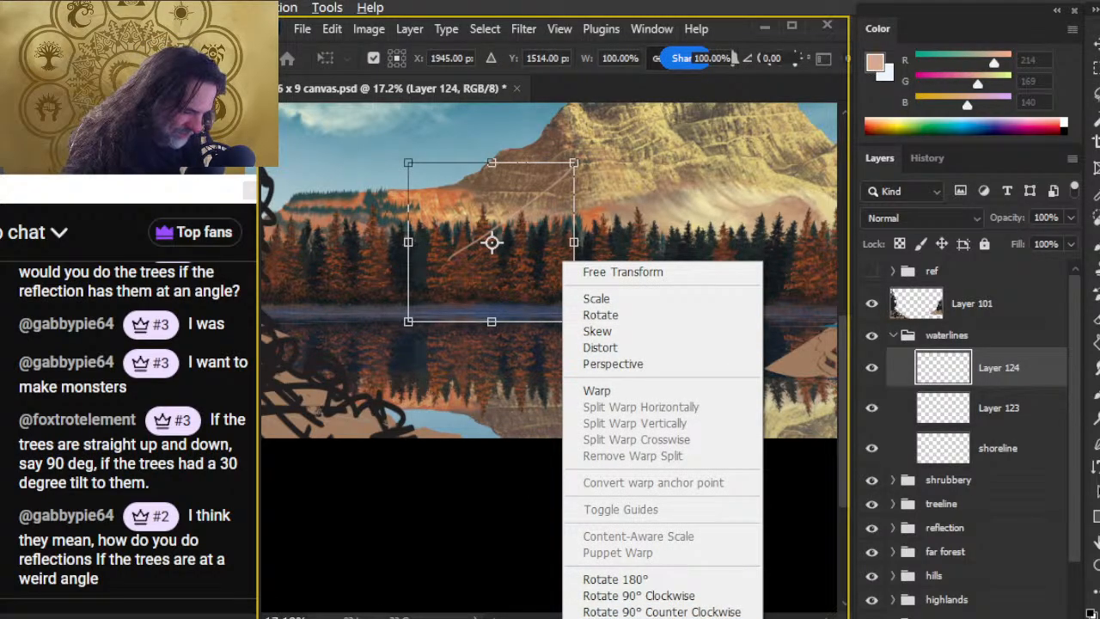
{"action": "left_click", "coordinate": [614, 618]}
{"action": "key", "text": "Return"}
{"action": "left_click_drag", "start_coordinate": [597, 383], "coordinate": [607, 419]}
{"action": "key", "text": "b"}
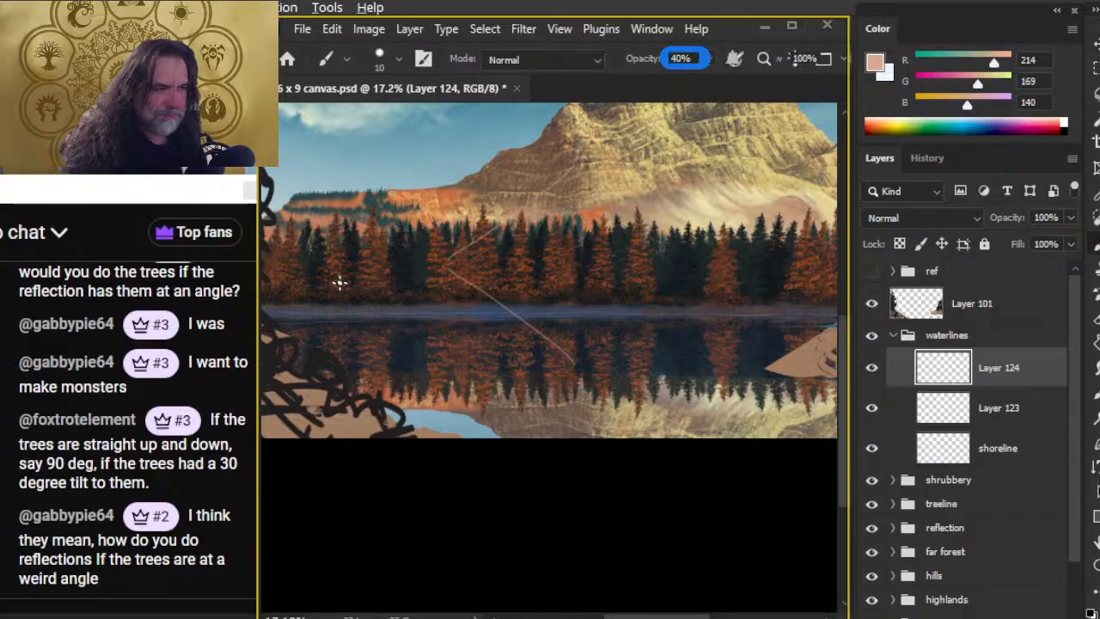
{"action": "left_click_drag", "start_coordinate": [402, 262], "coordinate": [679, 261]}
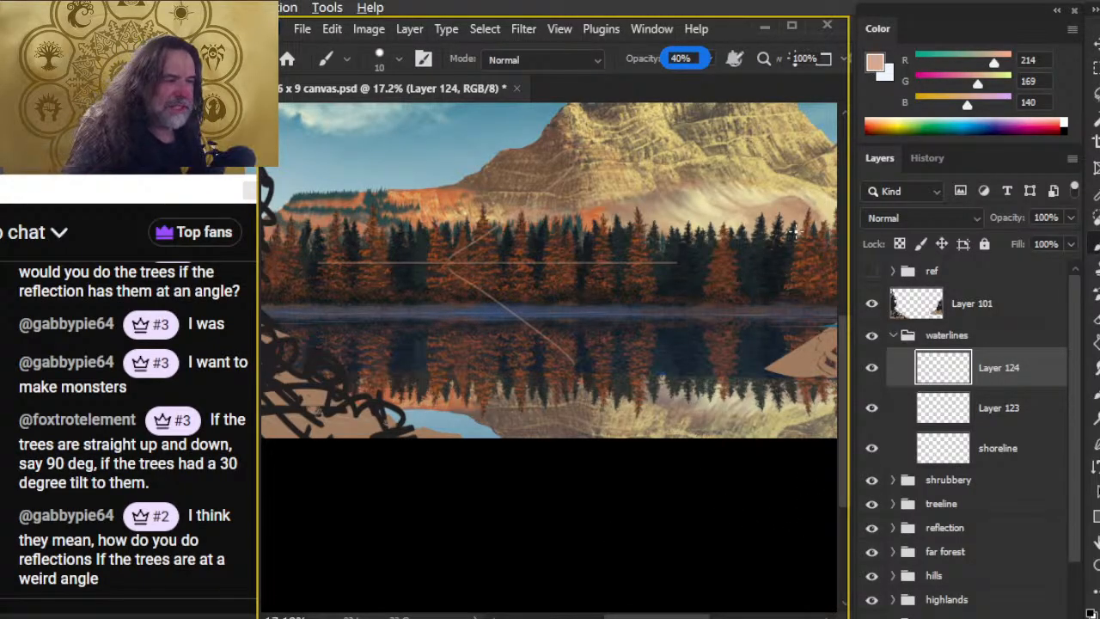
Undo the horizontal line, the flipped copy and the original slanted stroke on the trees
{"action": "key", "text": "ctrl+z"}
{"action": "key", "text": "ctrl+z"}
{"action": "key", "text": "ctrl+z"}
{"action": "key", "text": "ctrl+z"}
{"action": "key", "text": "ctrl+z"}
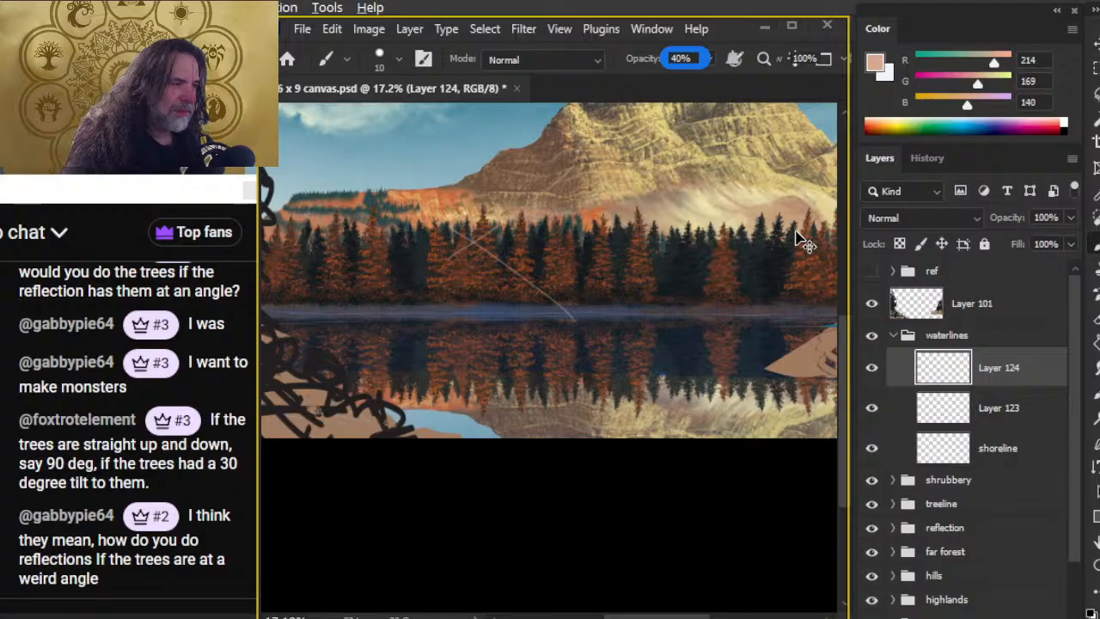
{"action": "key", "text": "ctrl+z"}
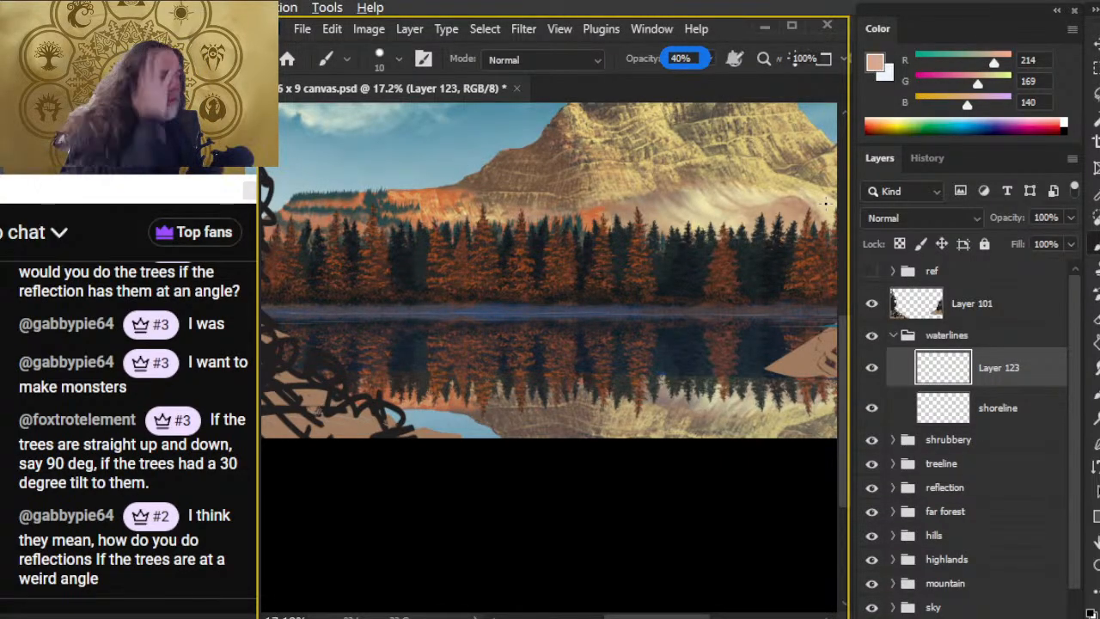
Sample dark RGB 16, 21, 25 from the treeline and sketch a long-nosed profile face in the sky with a size 10 brush
{"action": "left_click_drag", "start_coordinate": [504, 278], "coordinate": [722, 352]}
{"action": "mouse_move", "coordinate": [661, 240]}
{"action": "left_mouse_down"}
{"action": "mouse_move", "coordinate": [533, 238]}
{"action": "mouse_move", "coordinate": [554, 211]}
{"action": "mouse_move", "coordinate": [560, 271]}
{"action": "left_mouse_up"}
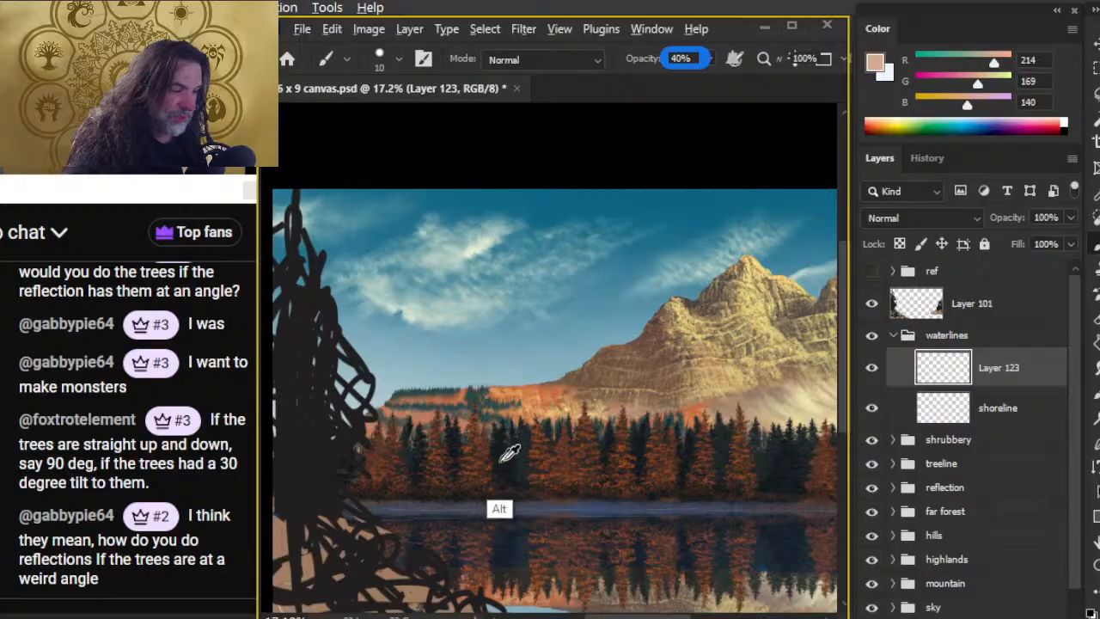
{"action": "left_click", "coordinate": [501, 462], "text": "alt"}
{"action": "key", "text": "z"}
{"action": "left_click", "coordinate": [575, 273]}
{"action": "key", "text": "b"}
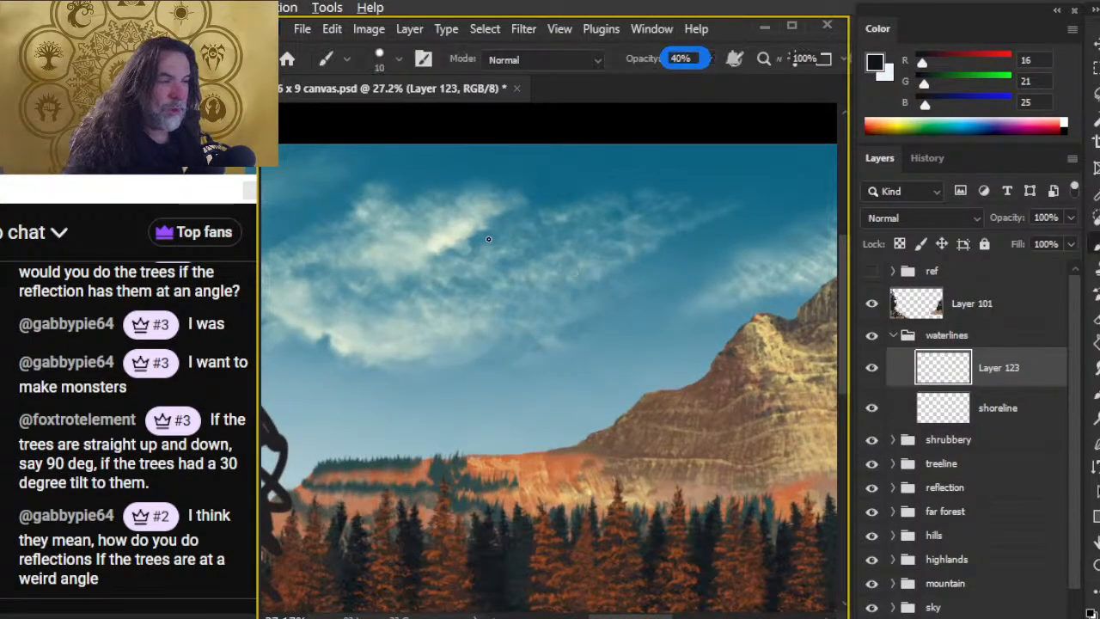
{"action": "left_click_drag", "start_coordinate": [495, 192], "coordinate": [510, 176]}
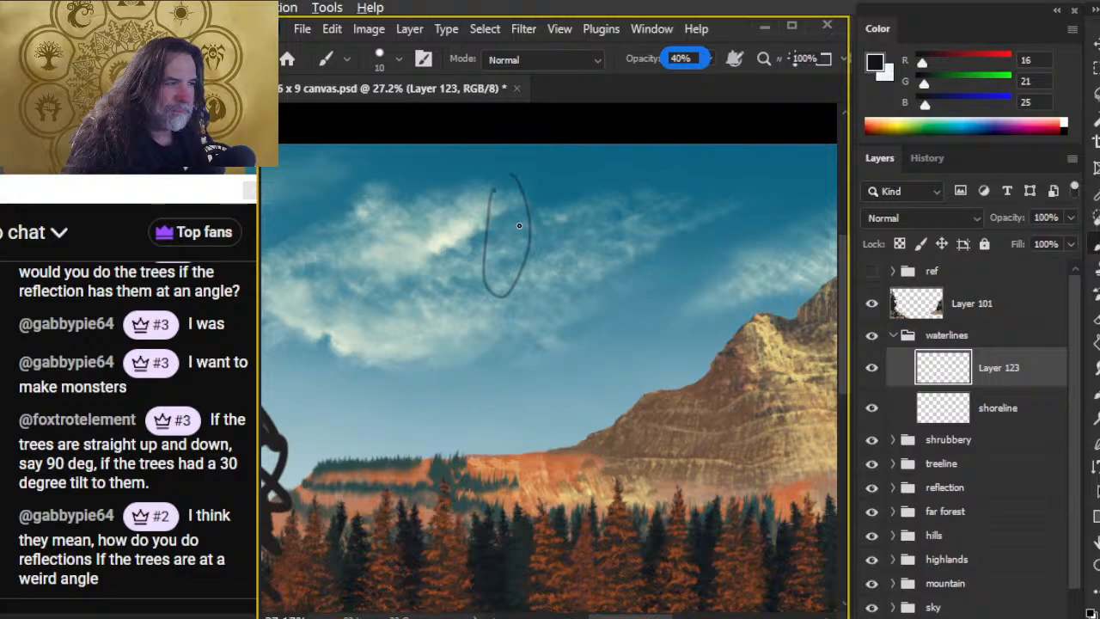
{"action": "mouse_move", "coordinate": [526, 226]}
{"action": "left_mouse_down"}
{"action": "mouse_move", "coordinate": [511, 239]}
{"action": "mouse_move", "coordinate": [519, 208]}
{"action": "left_mouse_up"}
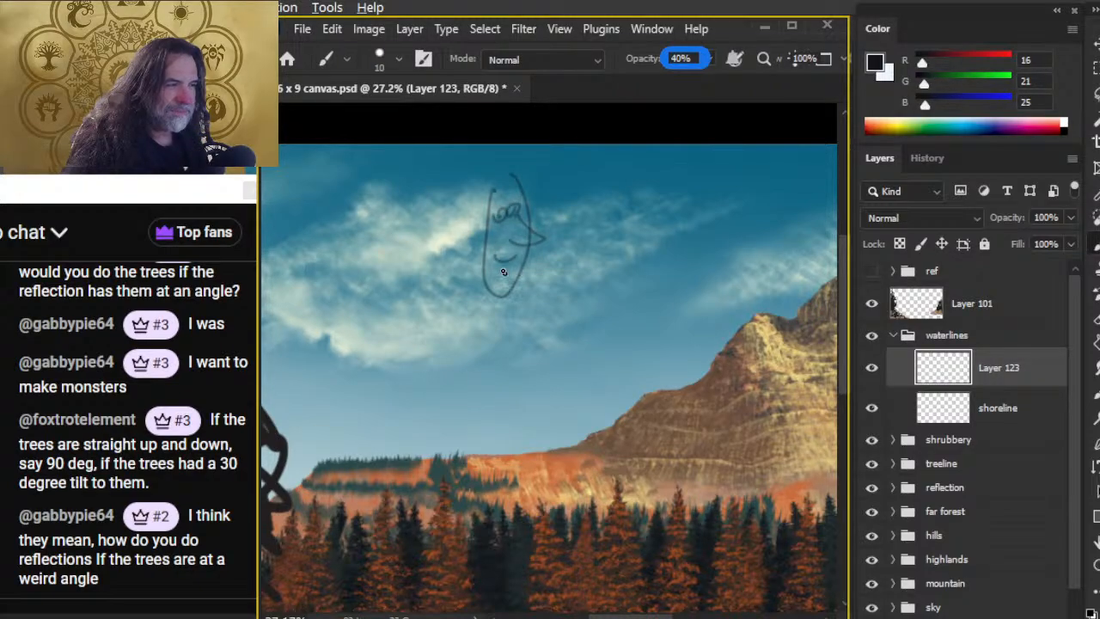
Paint a straight vertical mirror line at 40% opacity through the sky in front of the face's nose
{"action": "key", "text": "e"}
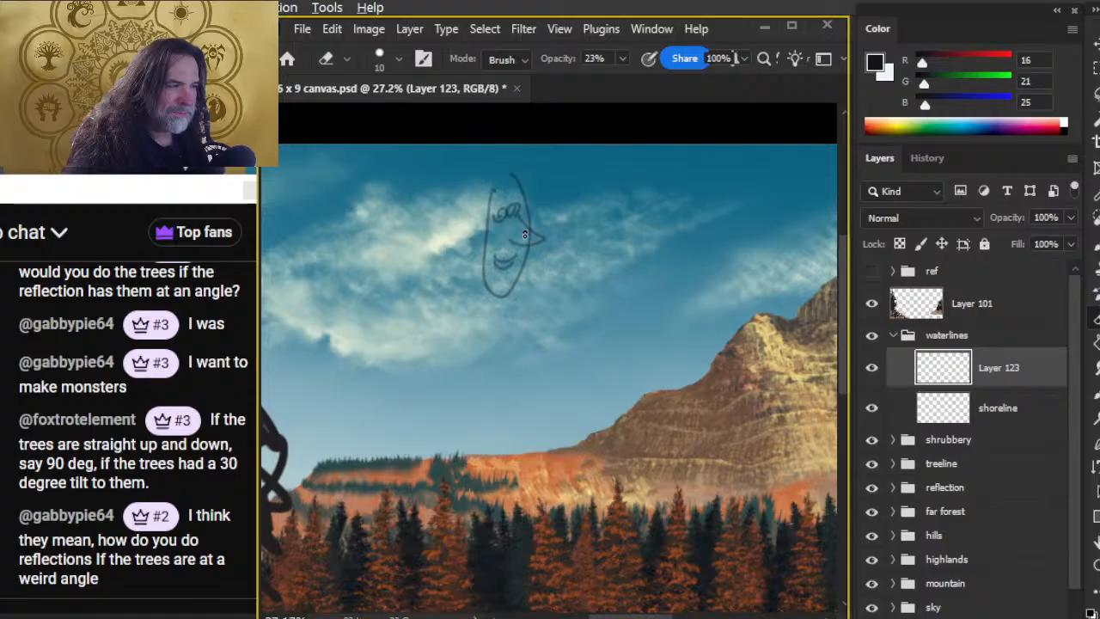
{"action": "key", "text": "b"}
{"action": "key", "text": "4"}
{"action": "mouse_move", "coordinate": [596, 146]}
{"action": "left_mouse_down"}
{"action": "mouse_move", "coordinate": [568, 365]}
{"action": "mouse_move", "coordinate": [581, 359]}
{"action": "mouse_move", "coordinate": [596, 421]}
{"action": "left_mouse_up"}
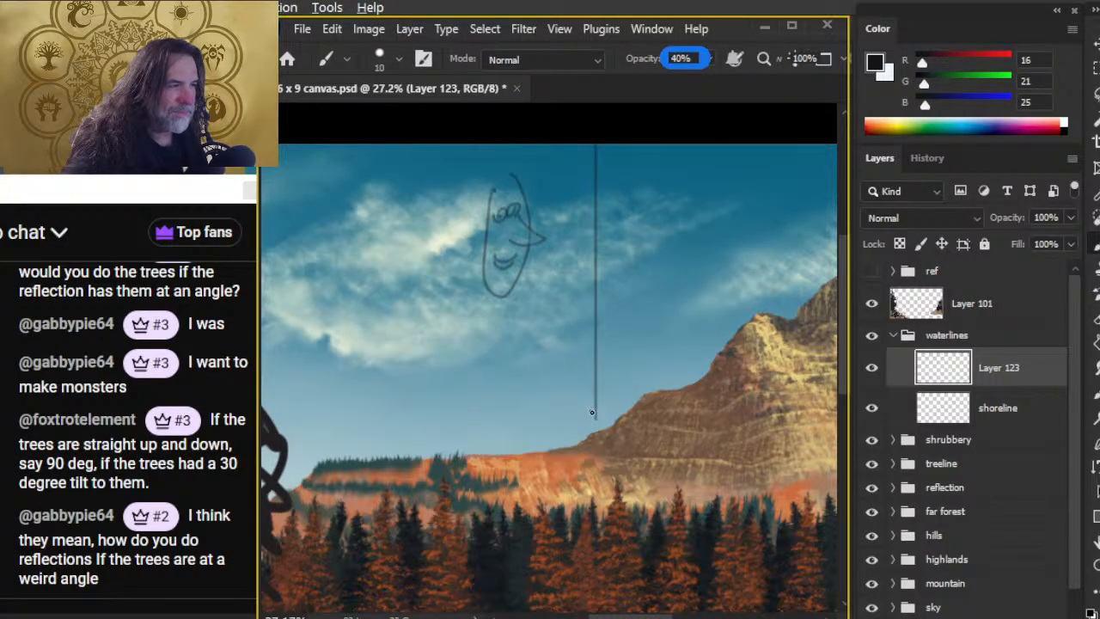
Copy the sketched face to a new layer, flip it horizontally, and place it on the opposite side of the vertical line
{"action": "key", "text": "l"}
{"action": "mouse_move", "coordinate": [516, 172]}
{"action": "left_mouse_down"}
{"action": "mouse_move", "coordinate": [527, 344]}
{"action": "mouse_move", "coordinate": [520, 176]}
{"action": "left_mouse_up"}
{"action": "key", "text": "ctrl+shift+j"}
{"action": "right_click", "coordinate": [503, 278]}
{"action": "left_click", "coordinate": [605, 463]}
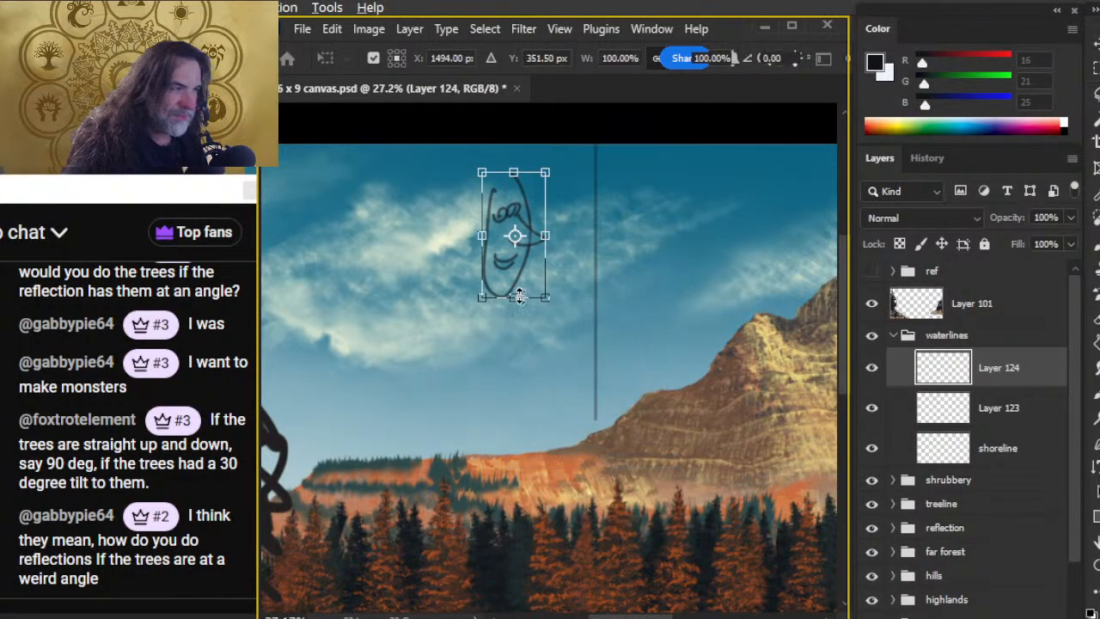
{"action": "right_click", "coordinate": [538, 267]}
{"action": "left_click", "coordinate": [593, 618]}
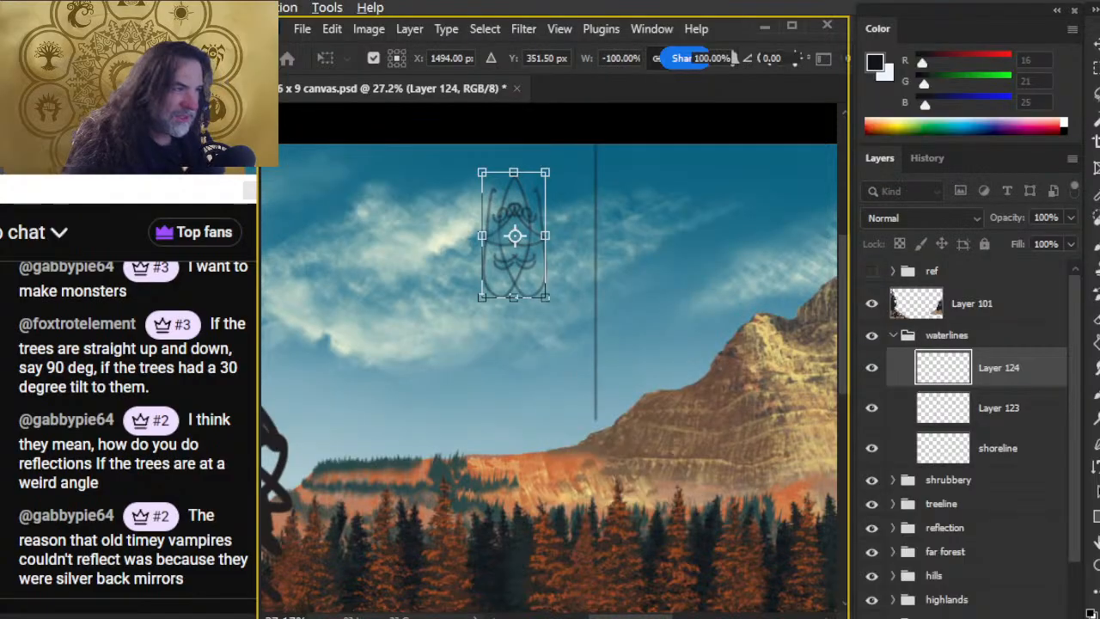
{"action": "key", "text": "Return"}
{"action": "key", "text": "v"}
{"action": "mouse_move", "coordinate": [545, 386]}
{"action": "left_mouse_down"}
{"action": "mouse_move", "coordinate": [636, 385]}
{"action": "mouse_move", "coordinate": [681, 398]}
{"action": "left_mouse_up"}
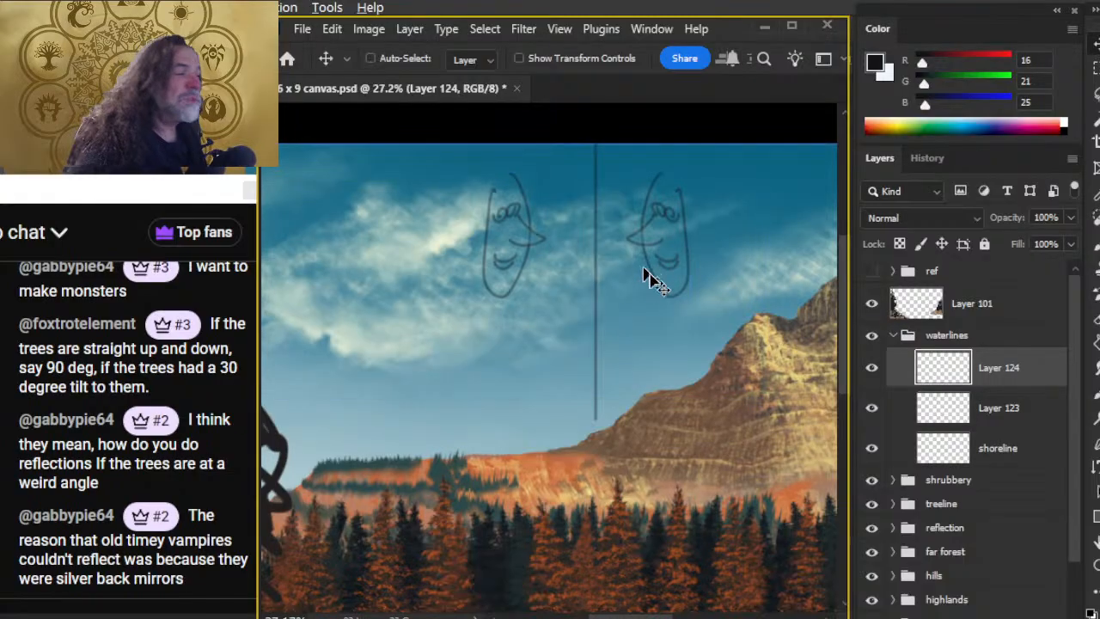
{"action": "left_click_drag", "start_coordinate": [665, 302], "coordinate": [692, 308]}
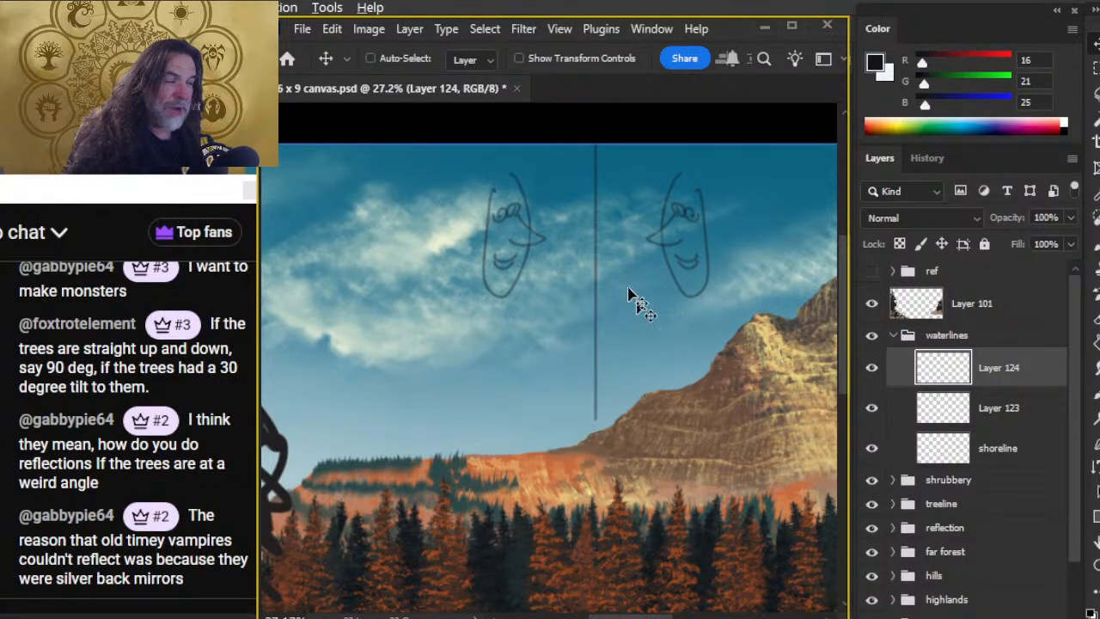
Flip the copied face horizontally again to face the same way as the original, and shift it slightly away from the mirror line
{"action": "key", "text": "b"}
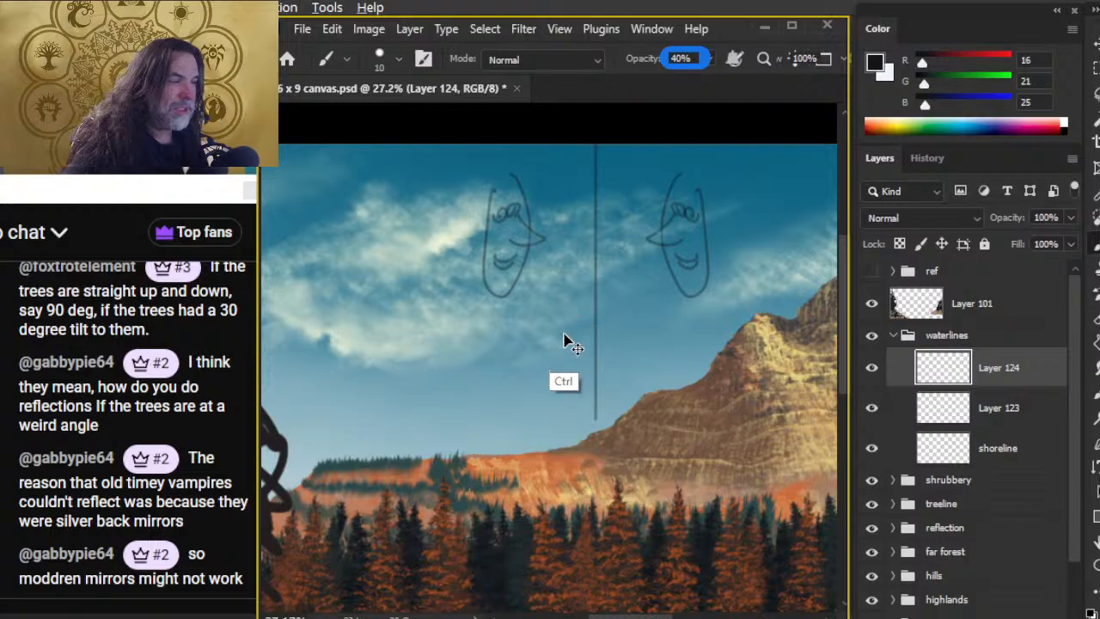
{"action": "key", "text": "l"}
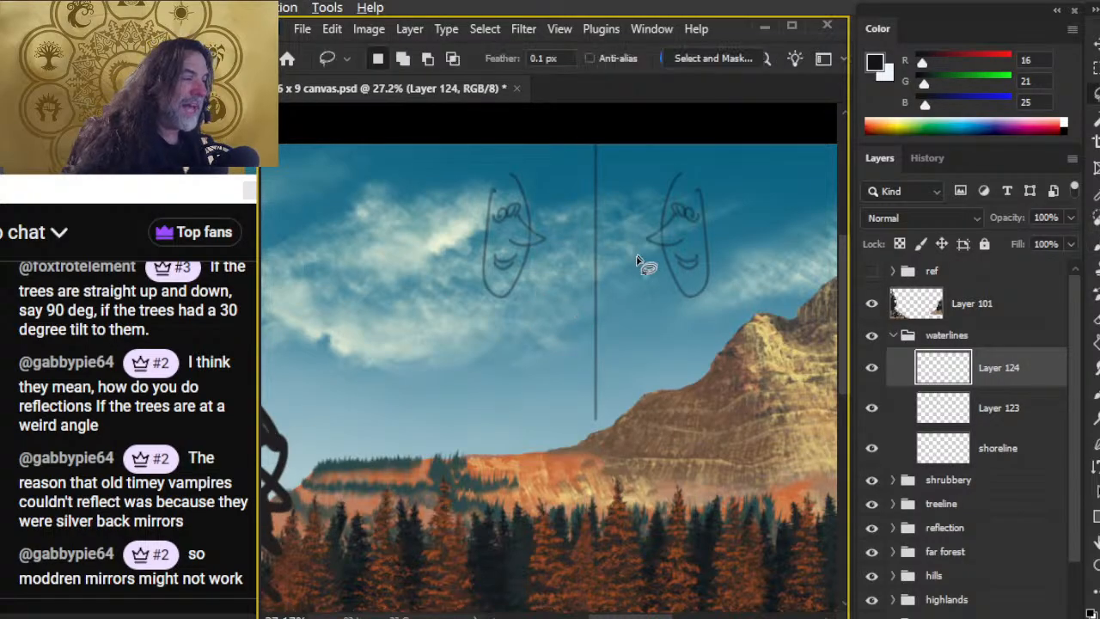
{"action": "right_click", "coordinate": [640, 273]}
{"action": "left_click", "coordinate": [700, 454]}
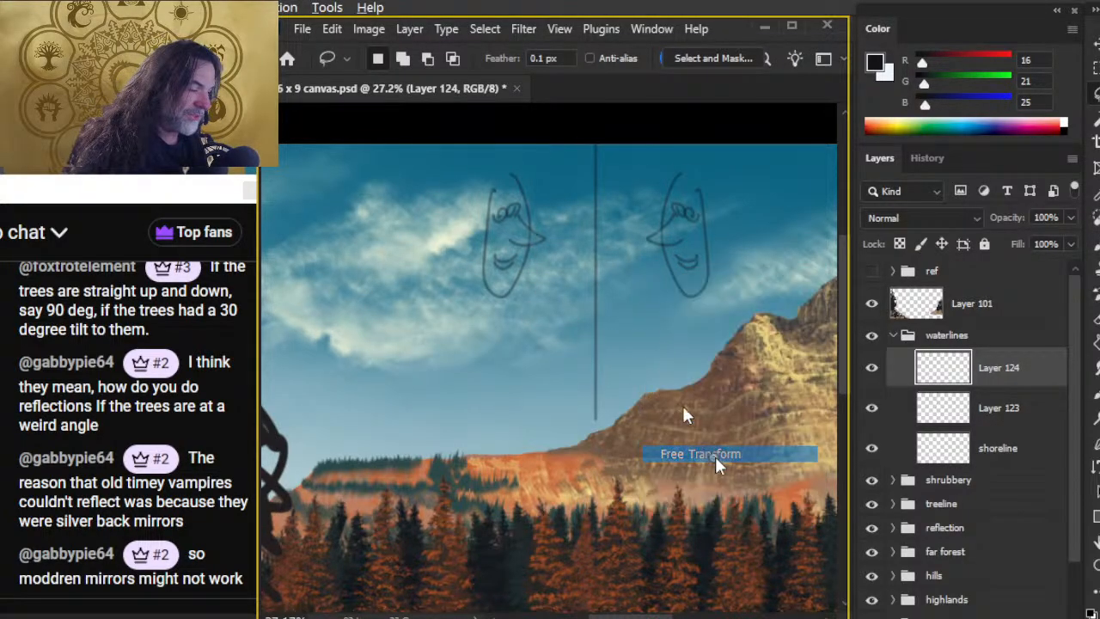
{"action": "right_click", "coordinate": [661, 268]}
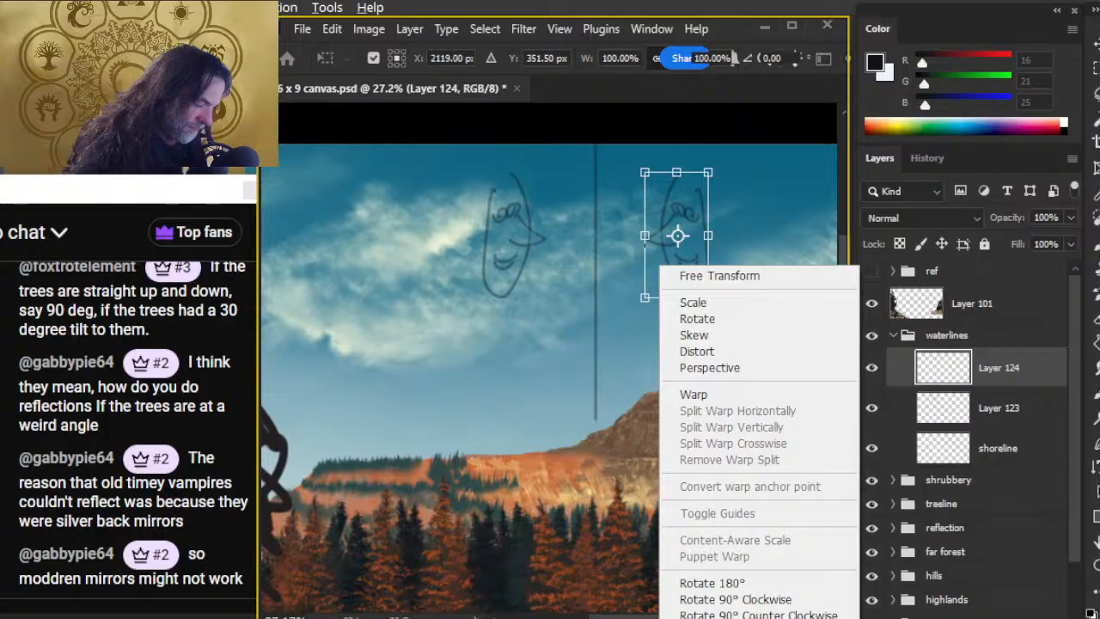
{"action": "left_click", "coordinate": [722, 614]}
{"action": "key", "text": "Return"}
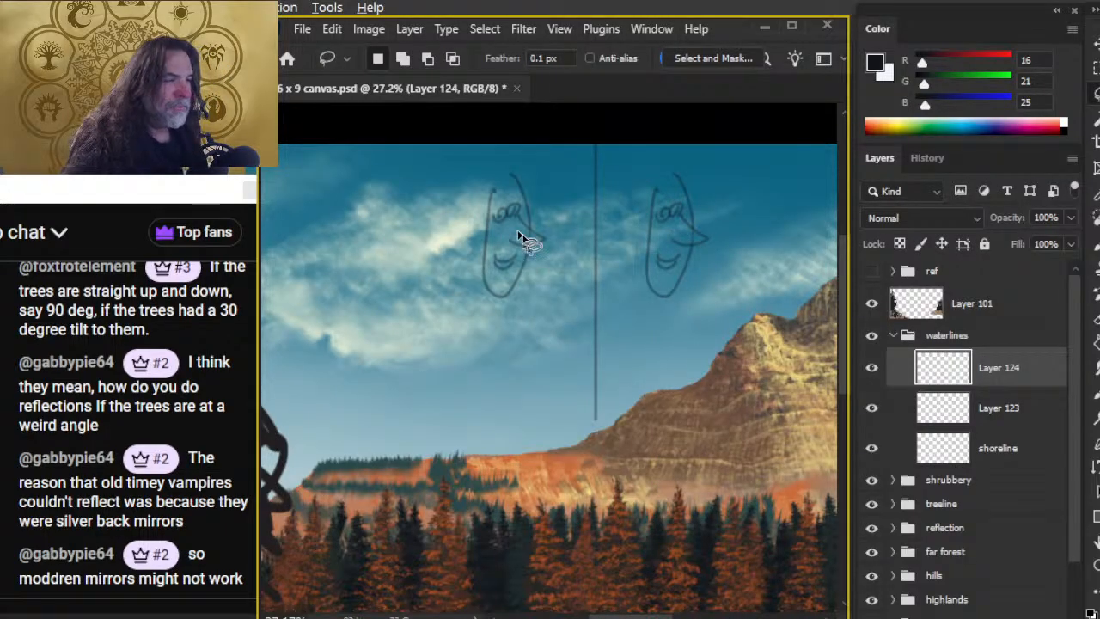
{"action": "key", "text": "v"}
{"action": "left_click_drag", "start_coordinate": [669, 303], "coordinate": [677, 307]}
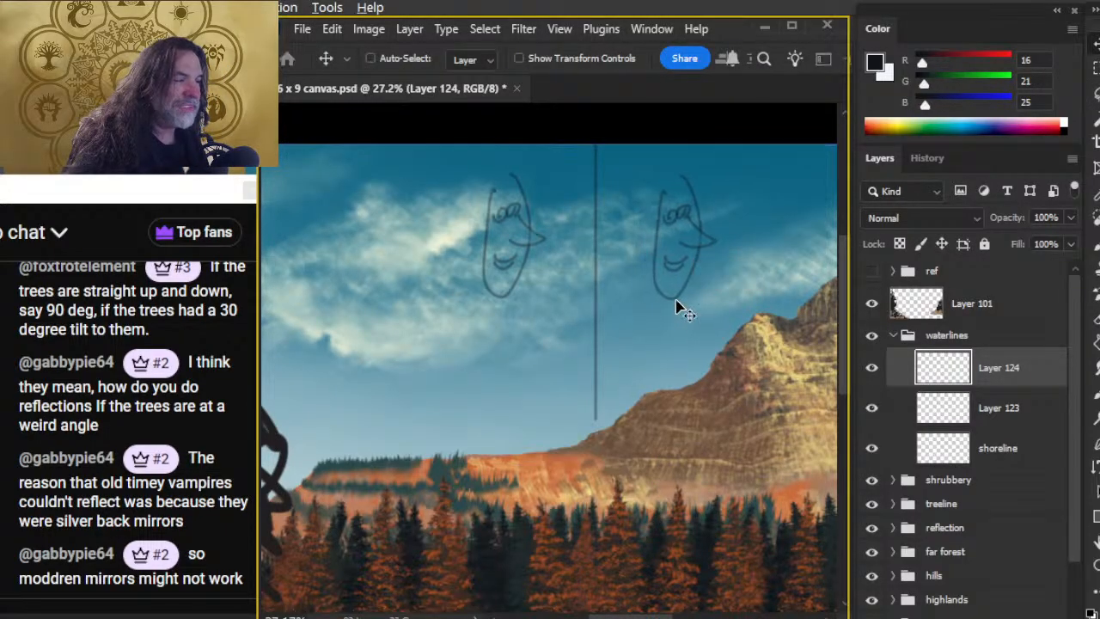
Paint a horizontal guide from the original face's head to the mirror line, and copy it across to the second head
{"action": "key", "text": "b"}
{"action": "mouse_move", "coordinate": [513, 174]}
{"action": "left_mouse_down"}
{"action": "mouse_move", "coordinate": [591, 184]}
{"action": "mouse_move", "coordinate": [502, 152]}
{"action": "mouse_move", "coordinate": [490, 163]}
{"action": "mouse_move", "coordinate": [584, 188]}
{"action": "mouse_move", "coordinate": [602, 162]}
{"action": "left_mouse_up"}
{"action": "key", "text": "l"}
{"action": "key", "text": "ctrl+j"}
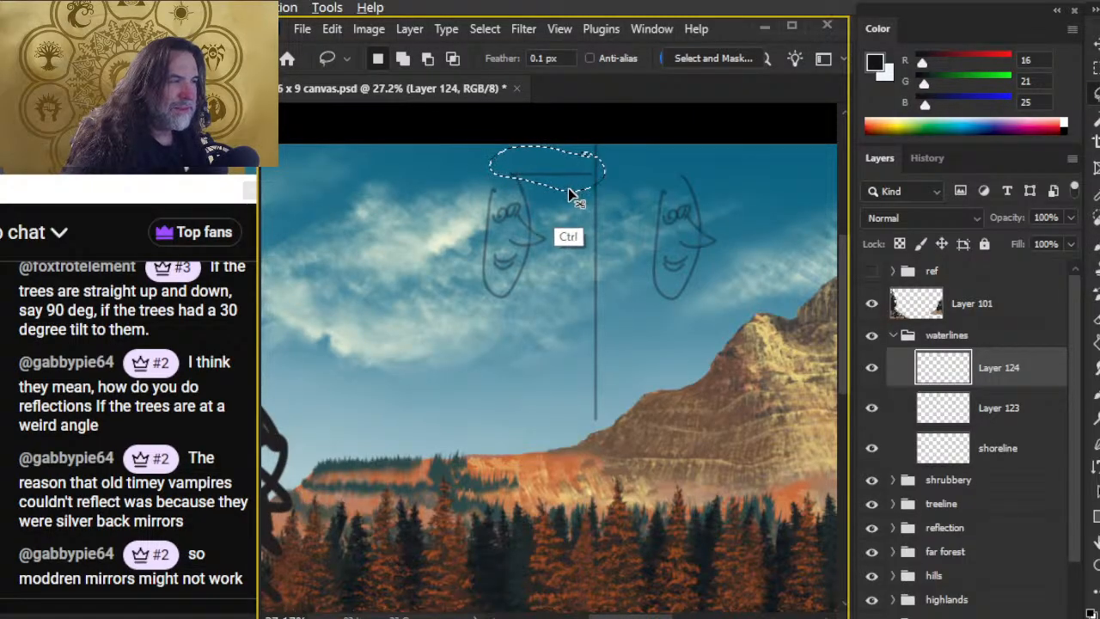
{"action": "key", "text": "v"}
{"action": "left_click_drag", "start_coordinate": [566, 222], "coordinate": [617, 238]}
Sketch an arrow crossing the mirror line from the original face towards the copied face at 40% opacity
{"action": "key", "text": "b"}
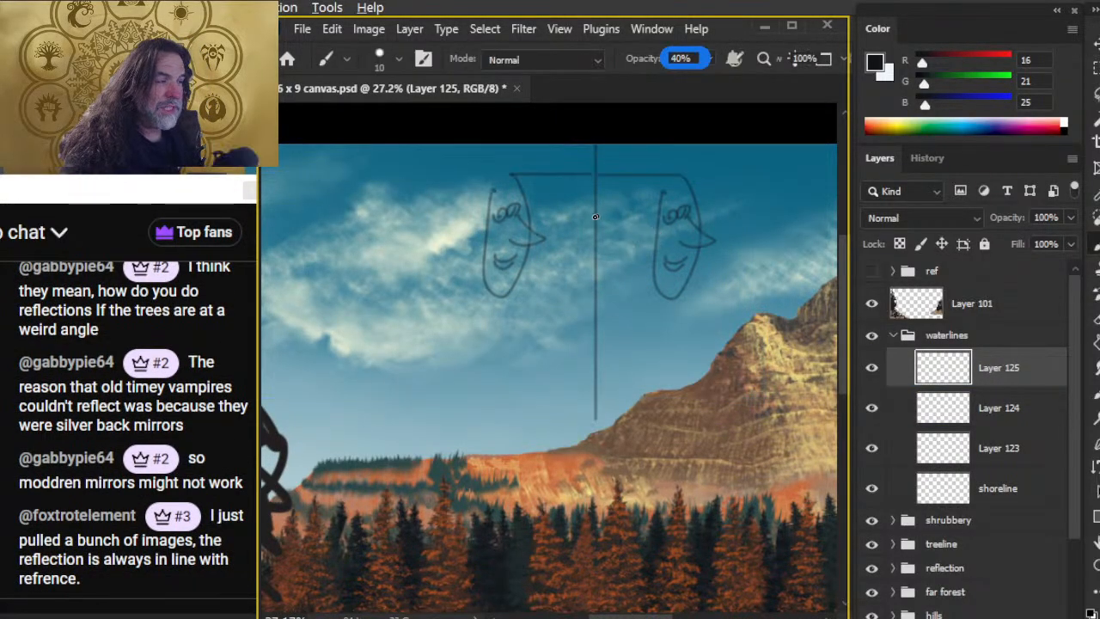
{"action": "mouse_move", "coordinate": [560, 219]}
{"action": "left_mouse_down"}
{"action": "mouse_move", "coordinate": [630, 222]}
{"action": "mouse_move", "coordinate": [611, 233]}
{"action": "left_mouse_up"}
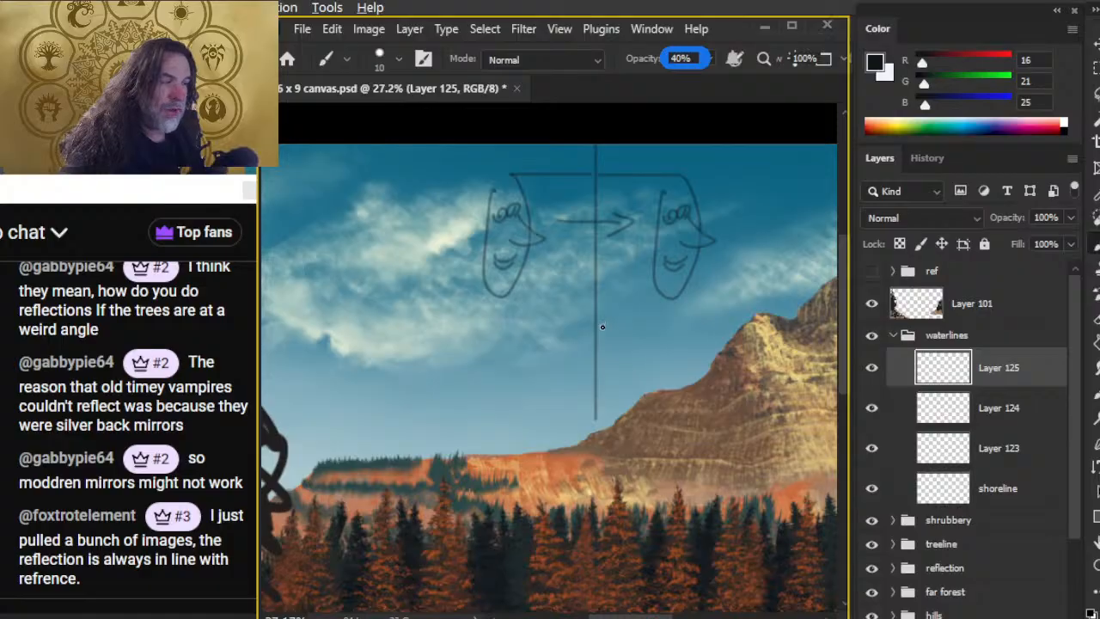
{"action": "key", "text": "e"}
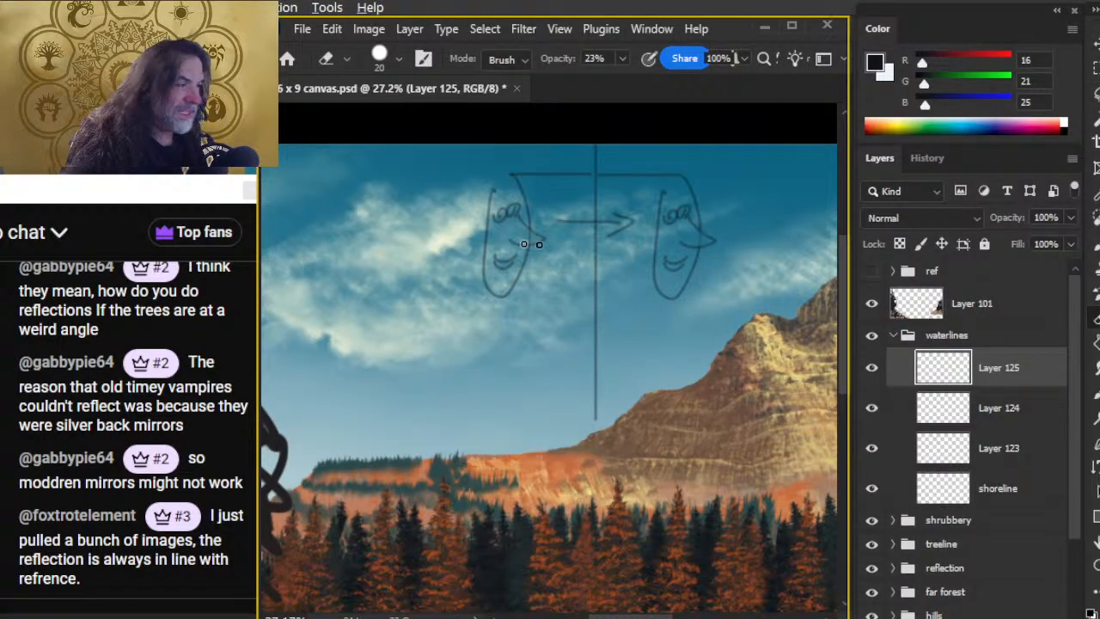
Sketch a shaded cone with a curve under it, and a pair of outward-pointing triangles below the original face
{"action": "key", "text": "b"}
{"action": "mouse_move", "coordinate": [368, 301]}
{"action": "left_mouse_down"}
{"action": "mouse_move", "coordinate": [401, 305]}
{"action": "mouse_move", "coordinate": [398, 342]}
{"action": "left_mouse_up"}
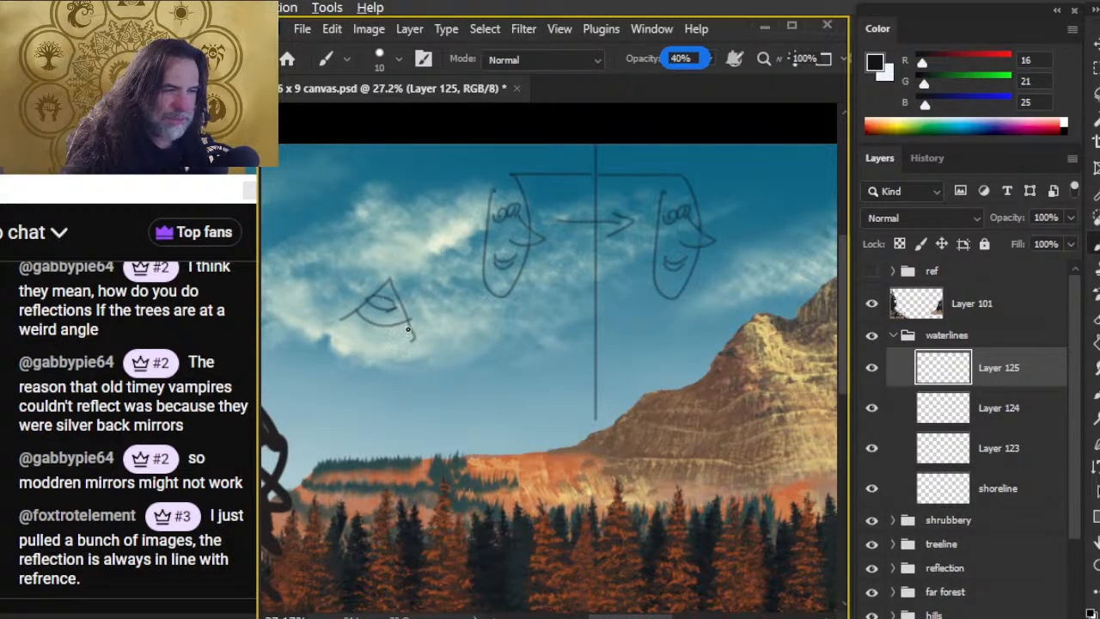
{"action": "mouse_move", "coordinate": [368, 306]}
{"action": "left_mouse_down"}
{"action": "mouse_move", "coordinate": [394, 323]}
{"action": "mouse_move", "coordinate": [366, 310]}
{"action": "mouse_move", "coordinate": [414, 326]}
{"action": "mouse_move", "coordinate": [346, 322]}
{"action": "mouse_move", "coordinate": [372, 339]}
{"action": "mouse_move", "coordinate": [416, 332]}
{"action": "left_mouse_up"}
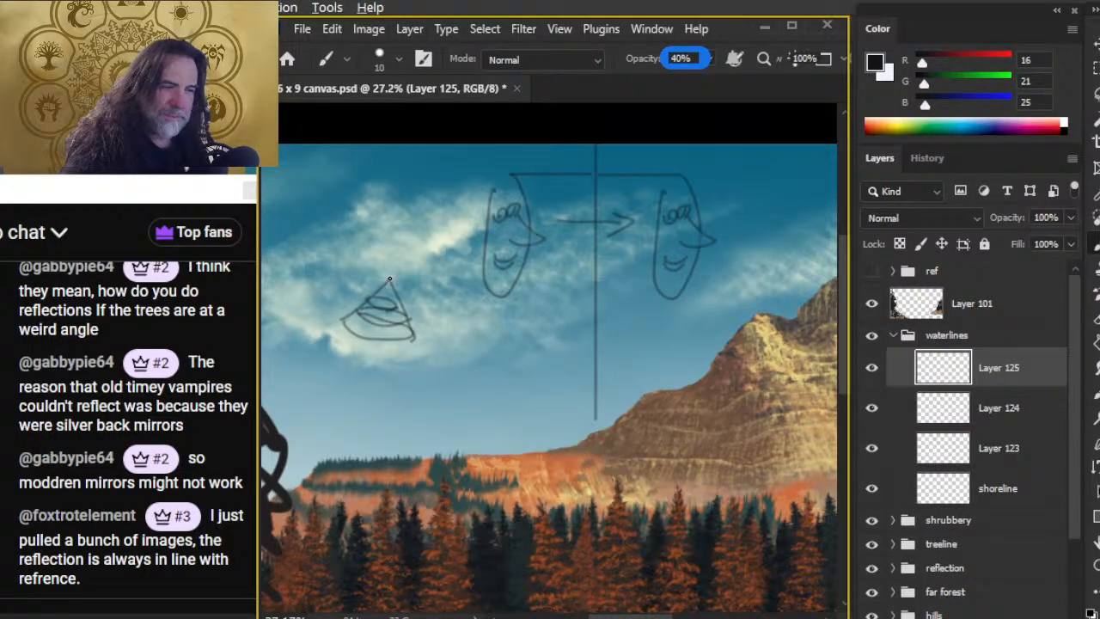
{"action": "mouse_move", "coordinate": [322, 327]}
{"action": "left_mouse_down"}
{"action": "mouse_move", "coordinate": [419, 358]}
{"action": "mouse_move", "coordinate": [388, 319]}
{"action": "mouse_move", "coordinate": [406, 333]}
{"action": "mouse_move", "coordinate": [338, 321]}
{"action": "mouse_move", "coordinate": [402, 342]}
{"action": "mouse_move", "coordinate": [372, 328]}
{"action": "mouse_move", "coordinate": [374, 346]}
{"action": "mouse_move", "coordinate": [408, 335]}
{"action": "mouse_move", "coordinate": [369, 306]}
{"action": "mouse_move", "coordinate": [382, 330]}
{"action": "left_mouse_up"}
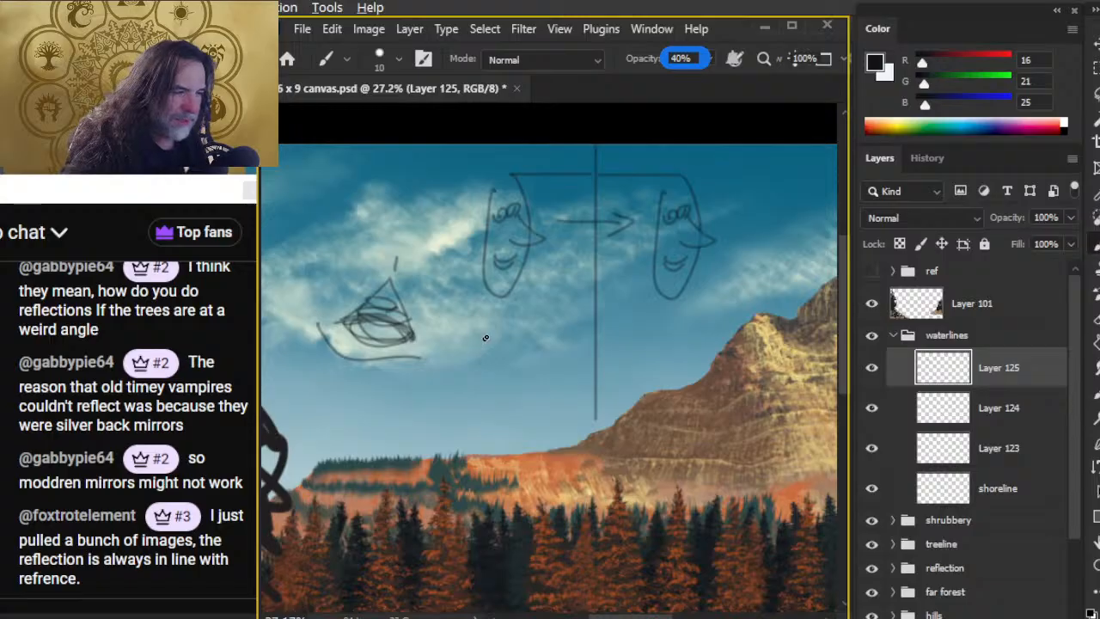
{"action": "mouse_move", "coordinate": [497, 323]}
{"action": "left_mouse_down"}
{"action": "mouse_move", "coordinate": [470, 353]}
{"action": "mouse_move", "coordinate": [499, 324]}
{"action": "mouse_move", "coordinate": [544, 388]}
{"action": "mouse_move", "coordinate": [542, 309]}
{"action": "left_mouse_up"}
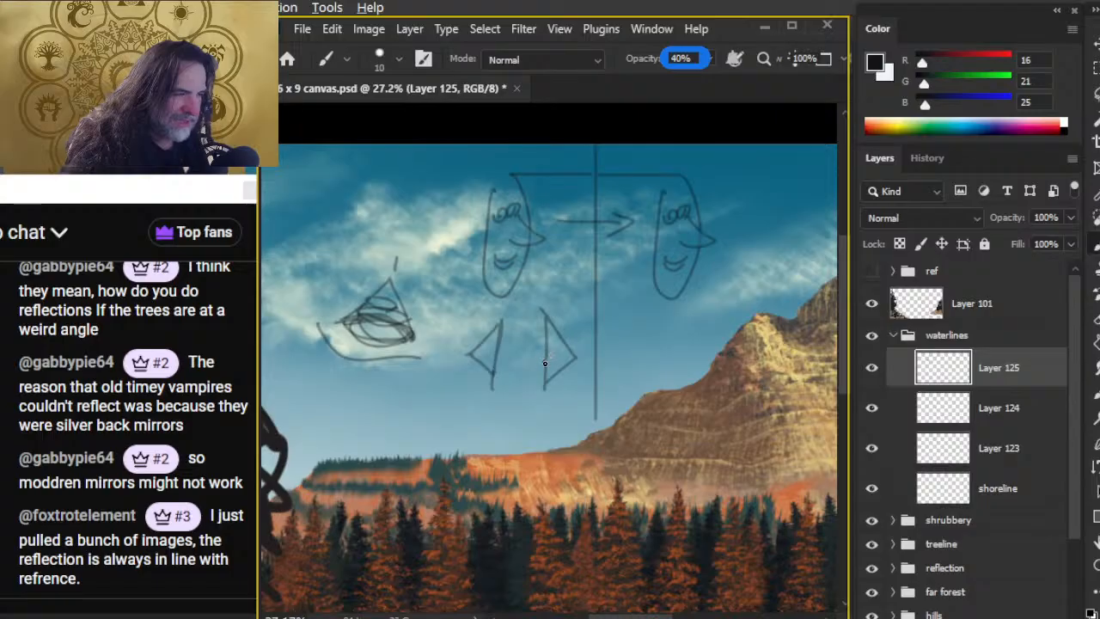
{"action": "left_click_drag", "start_coordinate": [568, 346], "coordinate": [562, 362]}
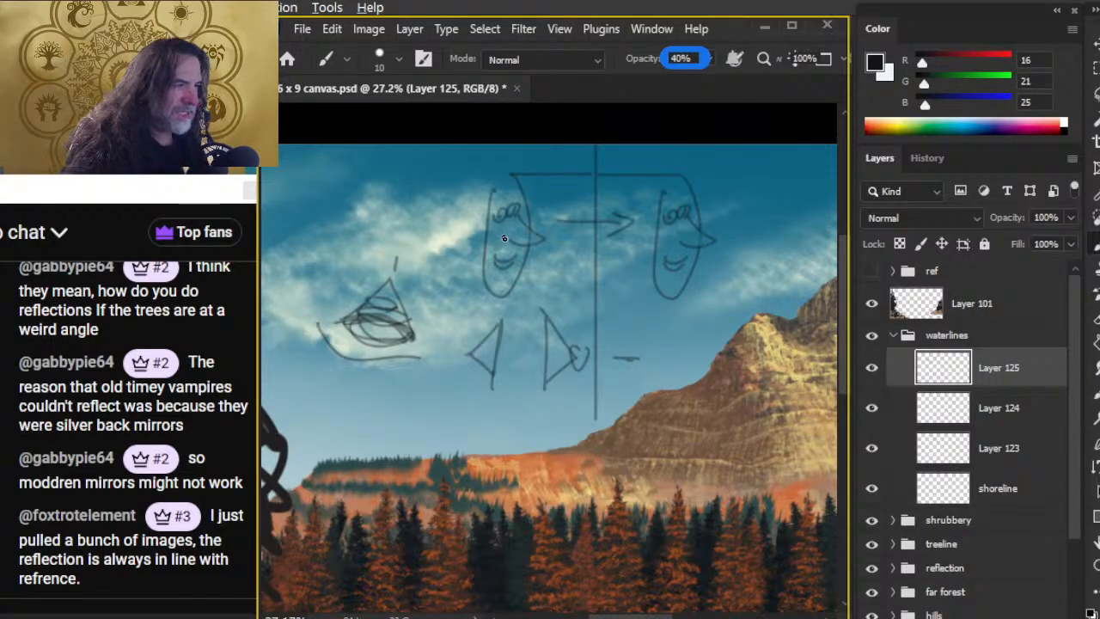
Sketch opposing arrows meeting at the mirror line between the two faces, and undo those strokes
{"action": "mouse_move", "coordinate": [528, 217]}
{"action": "left_mouse_down"}
{"action": "mouse_move", "coordinate": [556, 249]}
{"action": "mouse_move", "coordinate": [551, 274]}
{"action": "mouse_move", "coordinate": [551, 234]}
{"action": "left_mouse_up"}
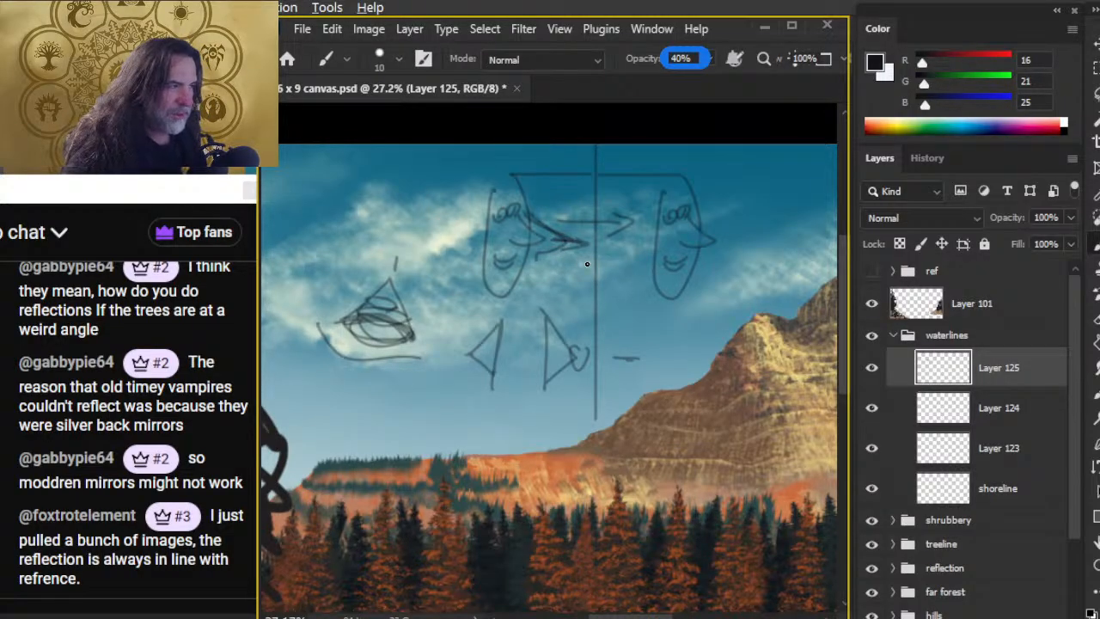
{"action": "mouse_move", "coordinate": [650, 243]}
{"action": "left_mouse_down"}
{"action": "mouse_move", "coordinate": [607, 243]}
{"action": "mouse_move", "coordinate": [629, 256]}
{"action": "left_mouse_up"}
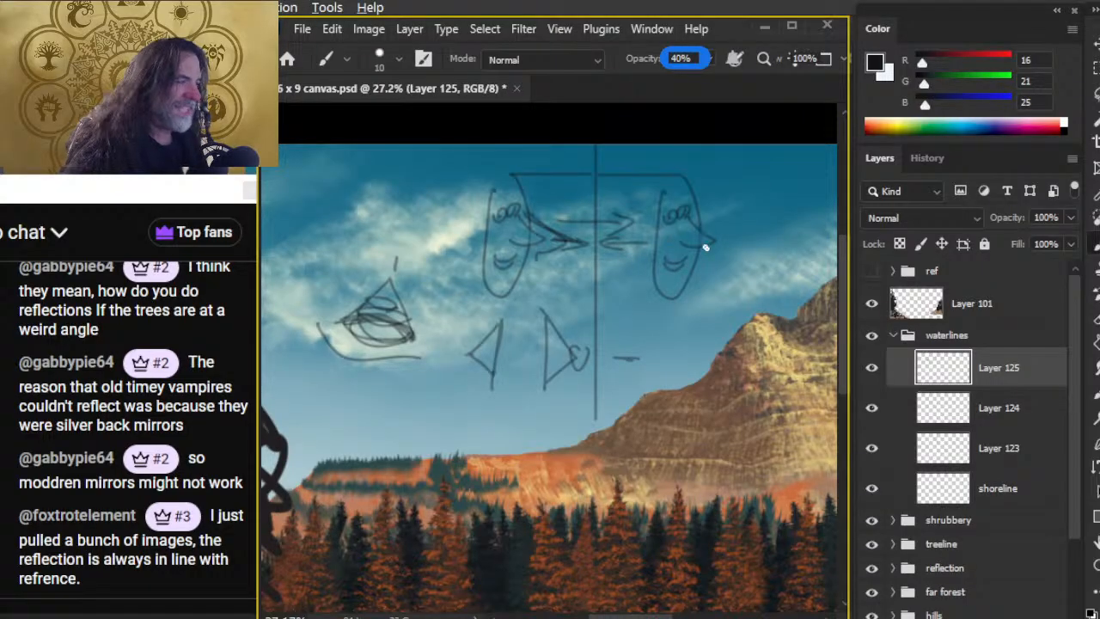
{"action": "key", "text": "ctrl+z"}
{"action": "key", "text": "ctrl+z"}
{"action": "key", "text": "ctrl+z"}
{"action": "key", "text": "ctrl+z"}
{"action": "key", "text": "ctrl+z"}
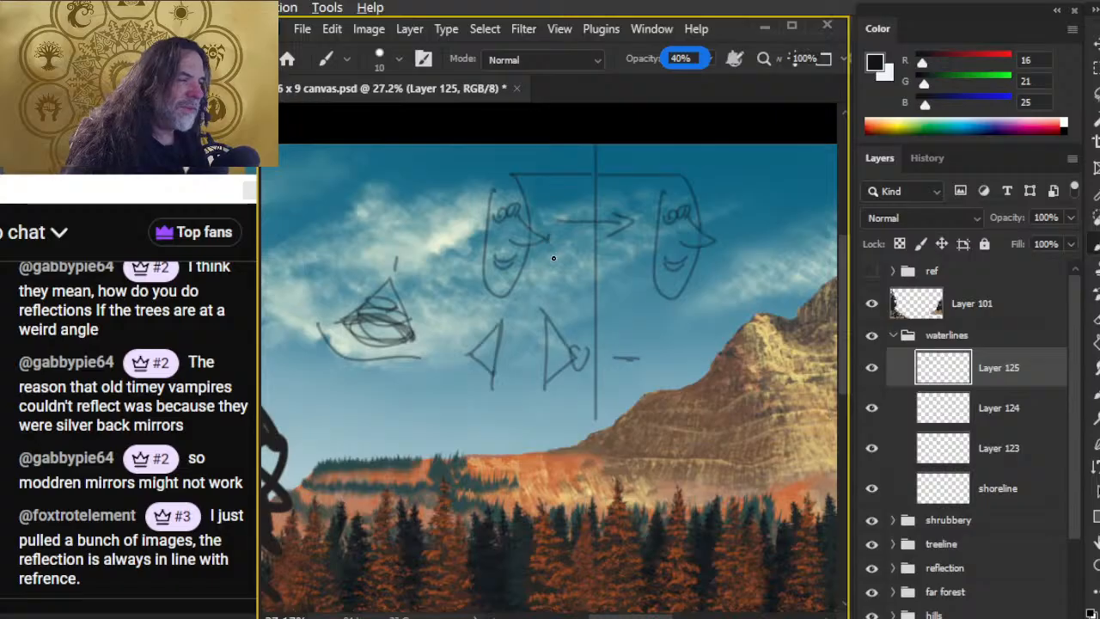
Paint a horizontal guide from the original face's nose to the mirror line and duplicate it across the line on a new layer
{"action": "key", "text": "shift"}
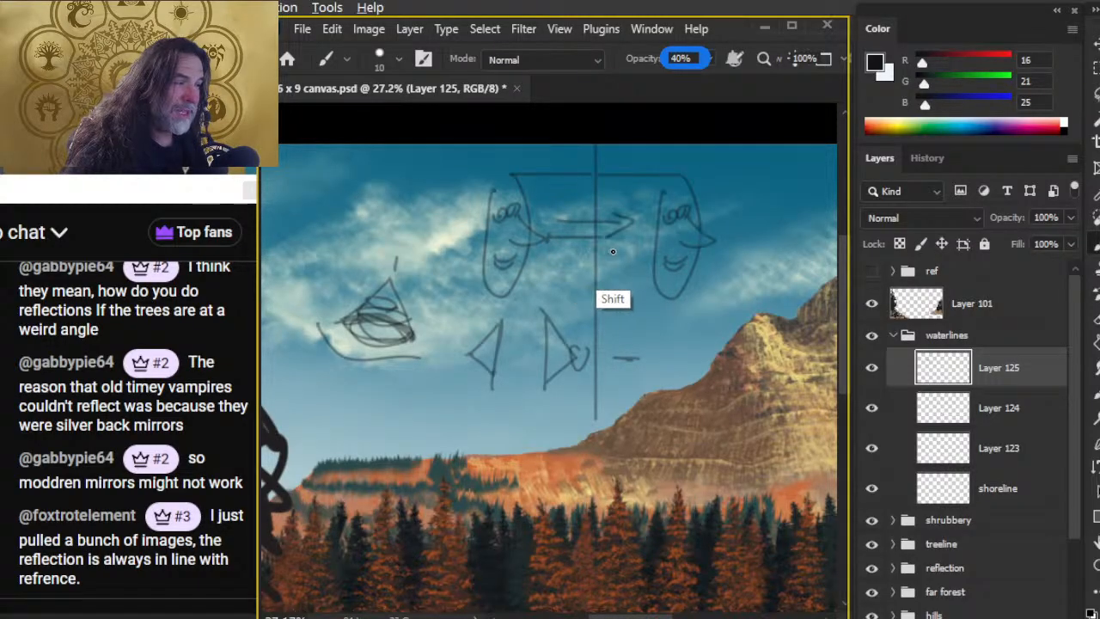
{"action": "key", "text": "l"}
{"action": "mouse_move", "coordinate": [634, 185]}
{"action": "left_mouse_down"}
{"action": "mouse_move", "coordinate": [596, 177]}
{"action": "mouse_move", "coordinate": [658, 152]}
{"action": "mouse_move", "coordinate": [679, 199]}
{"action": "left_mouse_up"}
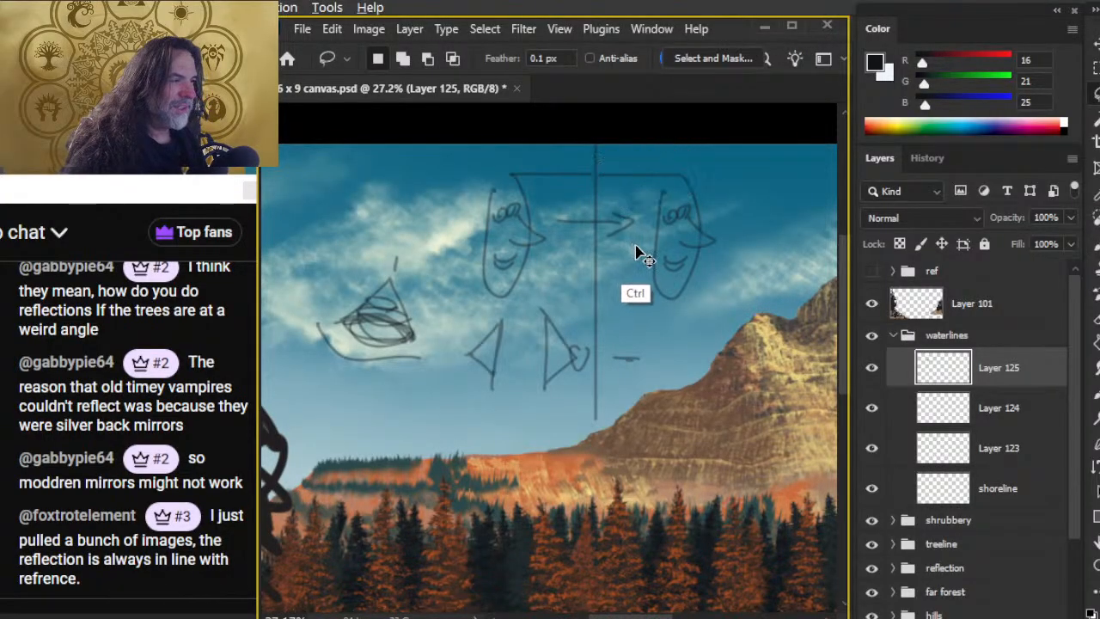
{"action": "key", "text": "ctrl+j"}
{"action": "key", "text": "v"}
{"action": "left_click_drag", "start_coordinate": [675, 270], "coordinate": [628, 325]}
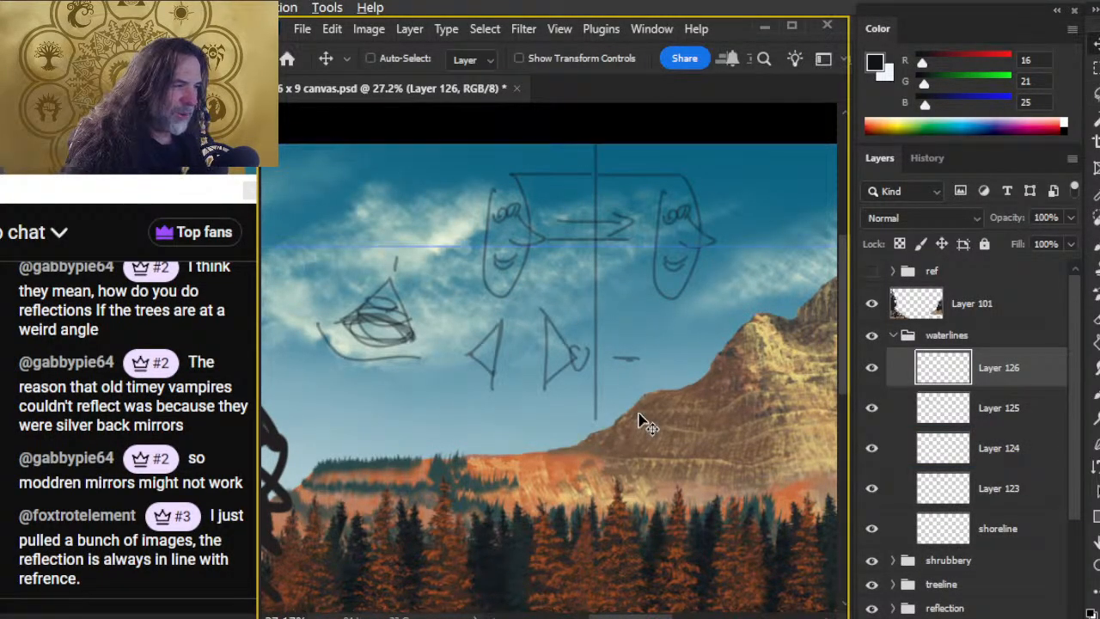
Cut part of the copied nose guide to a new layer and move it across to the copied face's nose
{"action": "key", "text": "l"}
{"action": "mouse_move", "coordinate": [645, 214]}
{"action": "left_mouse_down"}
{"action": "mouse_move", "coordinate": [600, 198]}
{"action": "mouse_move", "coordinate": [522, 249]}
{"action": "mouse_move", "coordinate": [640, 288]}
{"action": "left_mouse_up"}
{"action": "key", "text": "ctrl+shift+j"}
{"action": "key", "text": "v"}
{"action": "left_click_drag", "start_coordinate": [613, 327], "coordinate": [696, 327]}
{"action": "key", "text": "b"}
{"action": "key", "text": "l"}
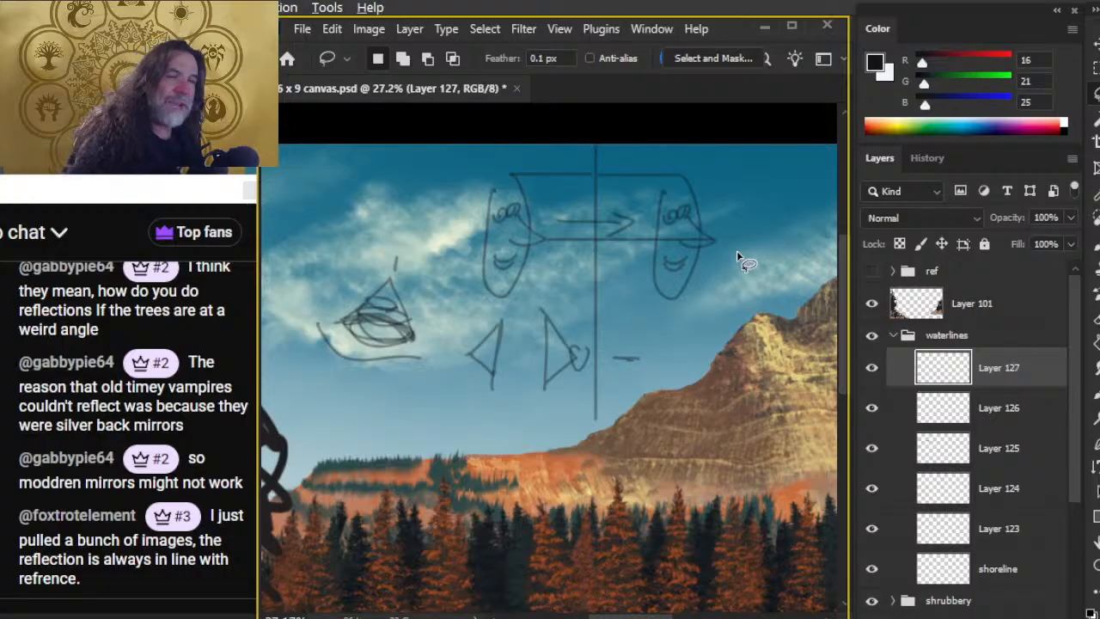
Sketch small loops at the tips of both noses and a crossed loop just past the mirror line at 40% opacity
{"action": "key", "text": "b"}
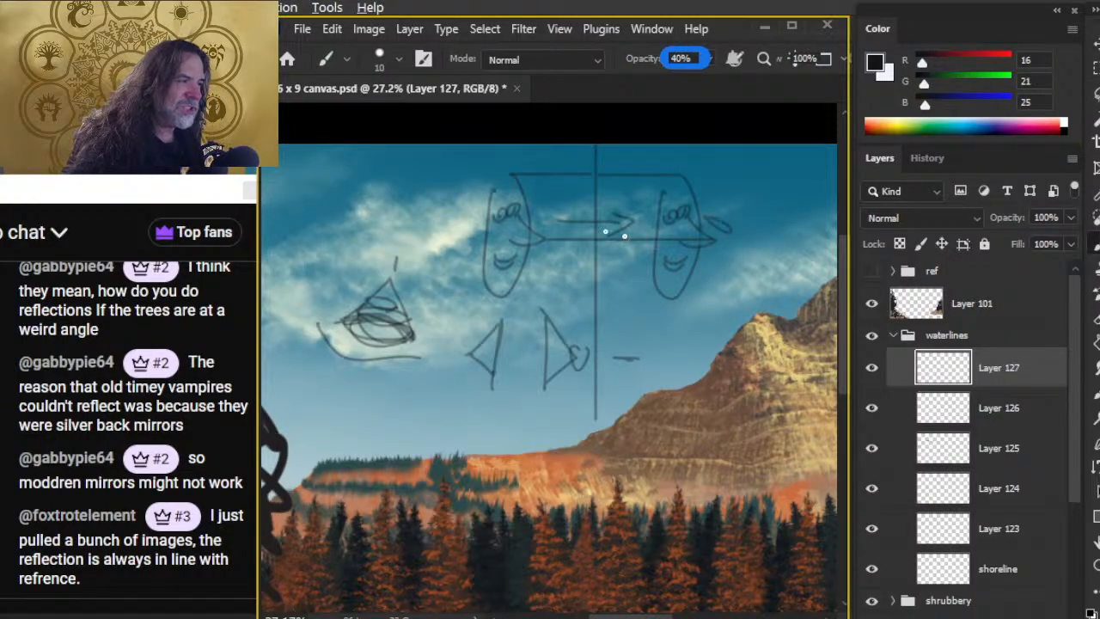
{"action": "left_click_drag", "start_coordinate": [554, 221], "coordinate": [535, 215]}
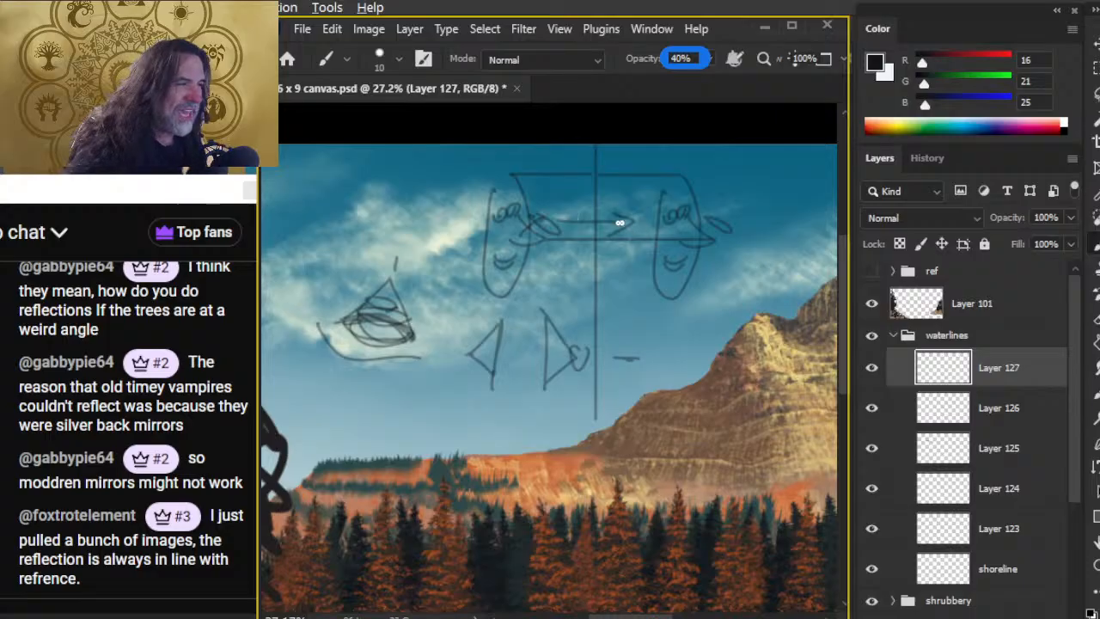
{"action": "left_click_drag", "start_coordinate": [601, 235], "coordinate": [633, 236]}
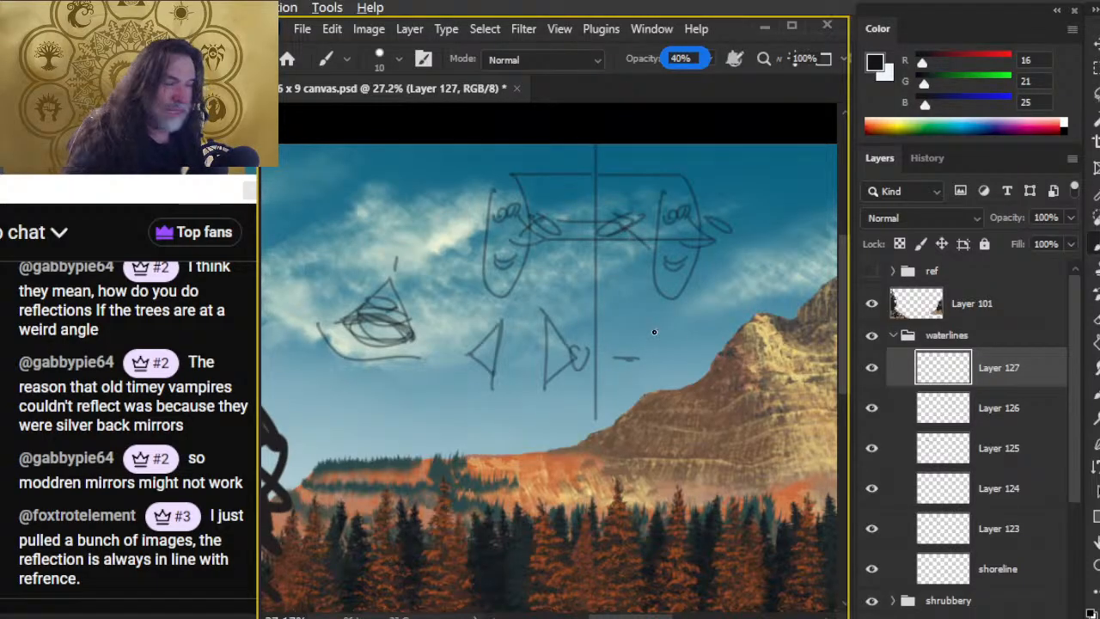
Sketch a horizontal line along the treetops and angled guide strokes running down across the sky and mountain towards it
{"action": "left_click_drag", "start_coordinate": [590, 386], "coordinate": [579, 216]}
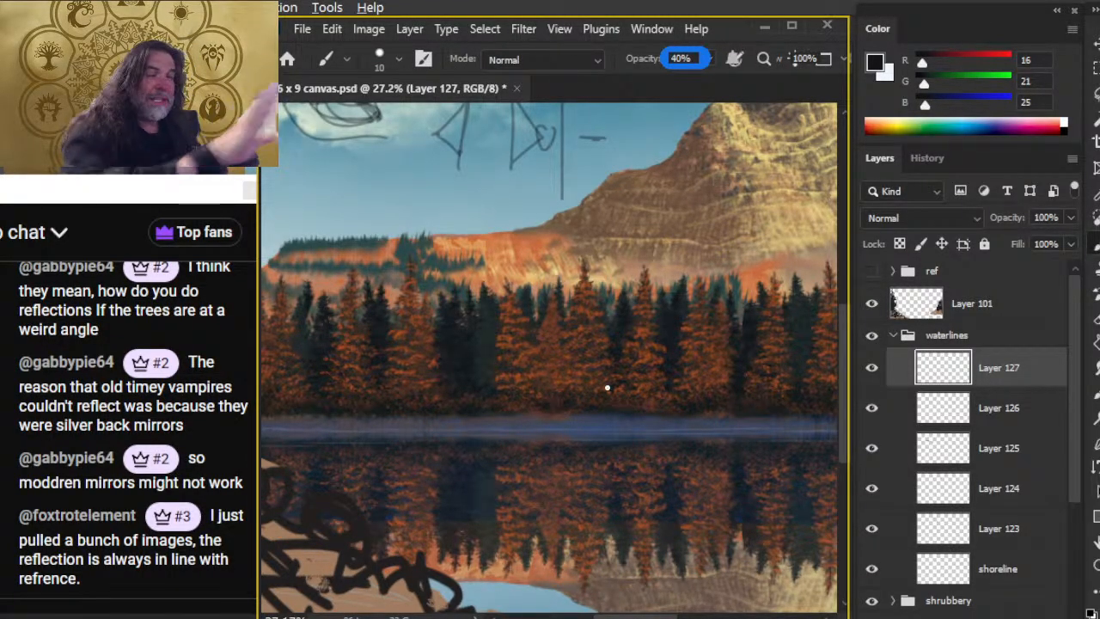
{"action": "left_click_drag", "start_coordinate": [760, 530], "coordinate": [534, 346]}
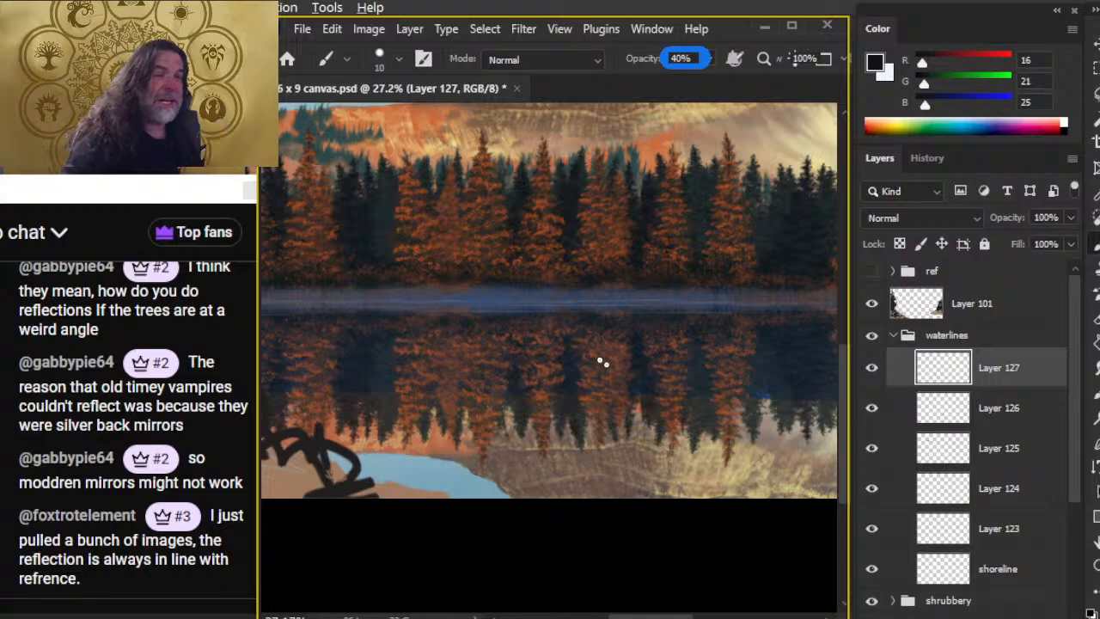
{"action": "scroll", "coordinate": [588, 386], "scroll_direction": "down", "scroll_amount": 3}
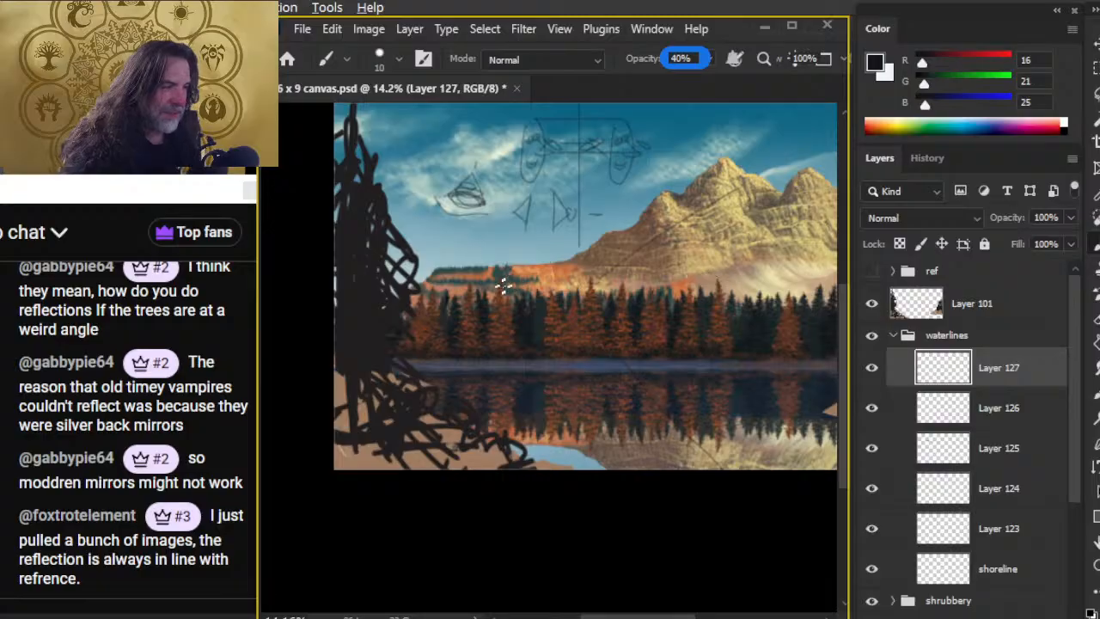
{"action": "scroll", "coordinate": [550, 349], "scroll_direction": "right", "scroll_amount": 3}
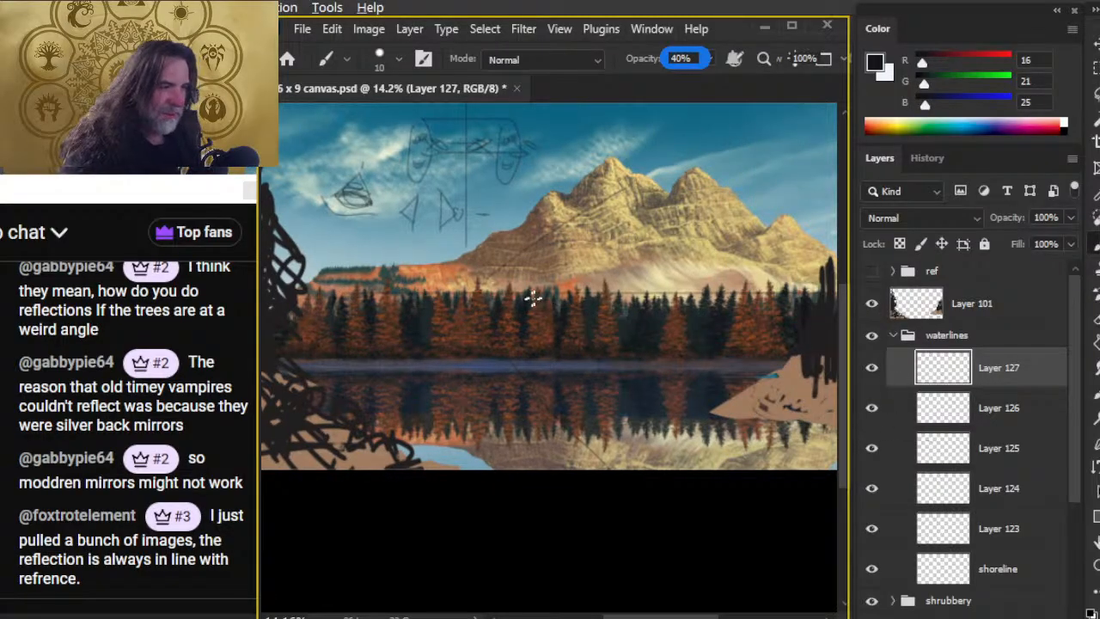
{"action": "left_click_drag", "start_coordinate": [626, 184], "coordinate": [622, 273]}
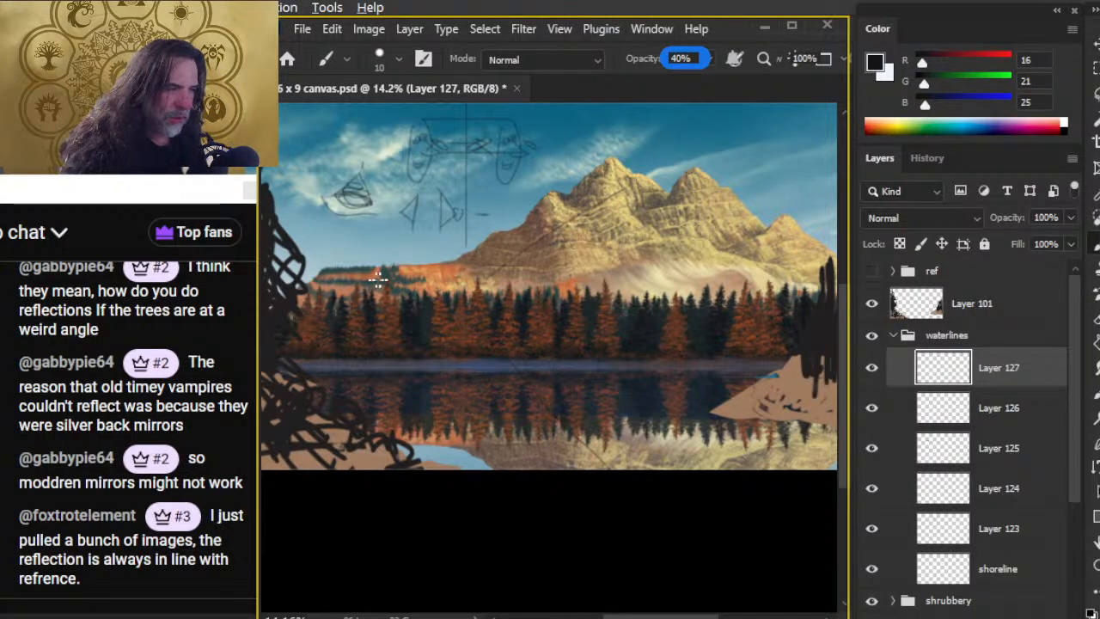
{"action": "left_click_drag", "start_coordinate": [397, 287], "coordinate": [674, 287]}
{"action": "left_click_drag", "start_coordinate": [552, 130], "coordinate": [552, 176]}
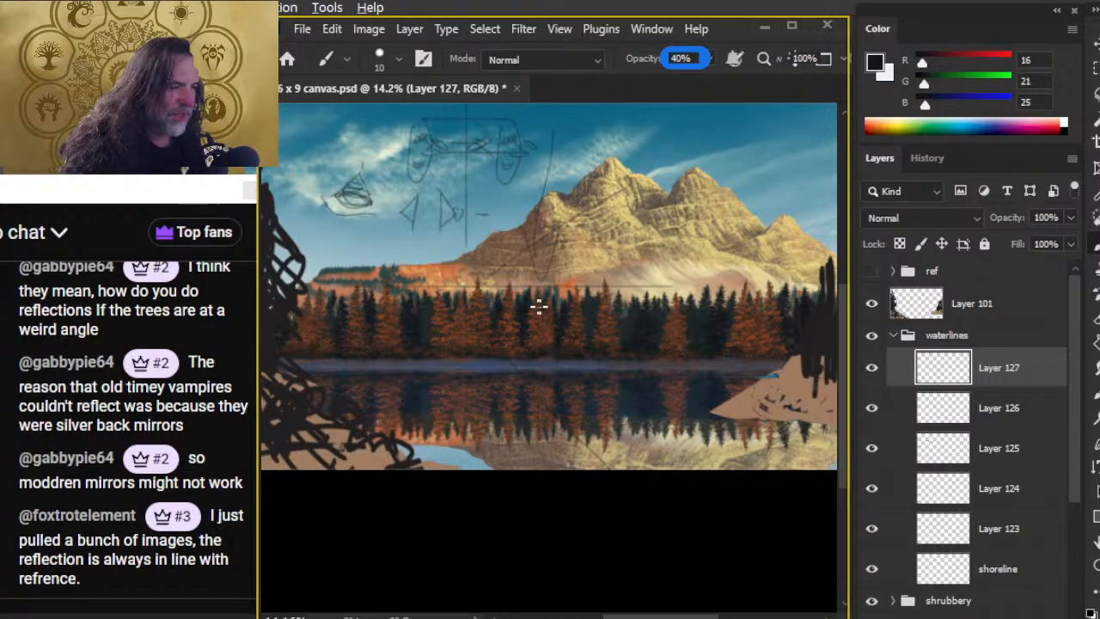
{"action": "left_click_drag", "start_coordinate": [317, 250], "coordinate": [514, 286]}
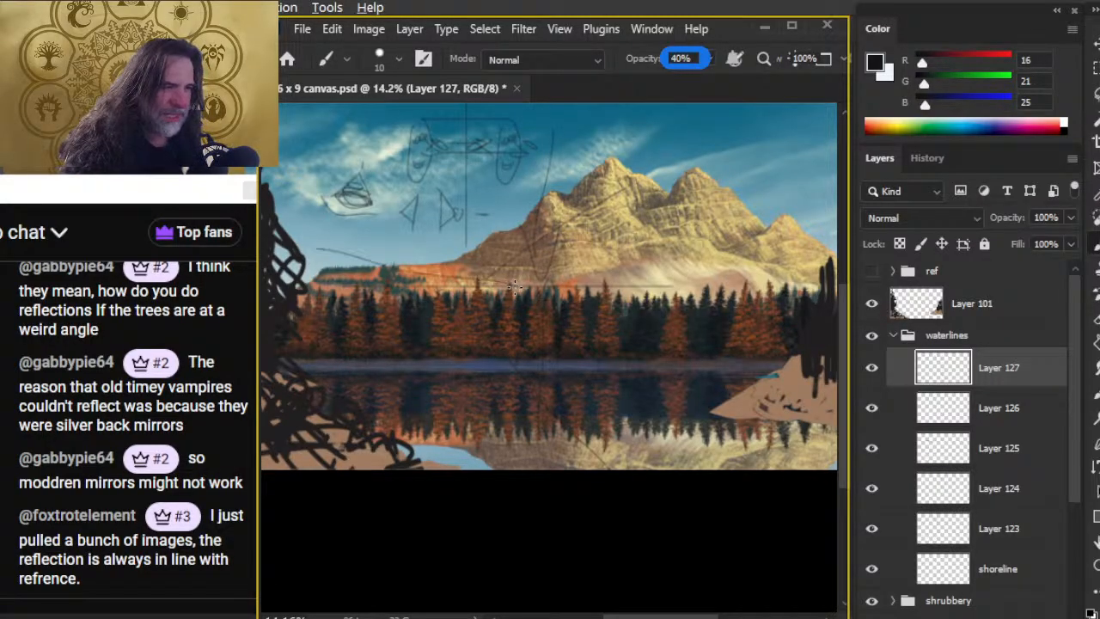
{"action": "left_click_drag", "start_coordinate": [420, 238], "coordinate": [531, 270]}
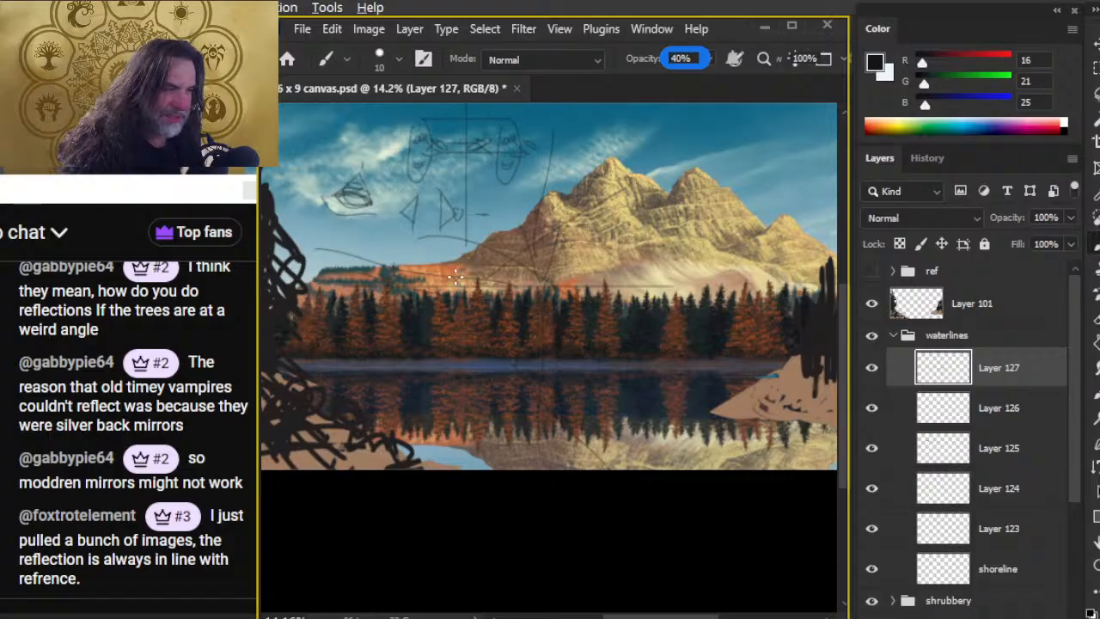
{"action": "left_click_drag", "start_coordinate": [554, 225], "coordinate": [481, 289]}
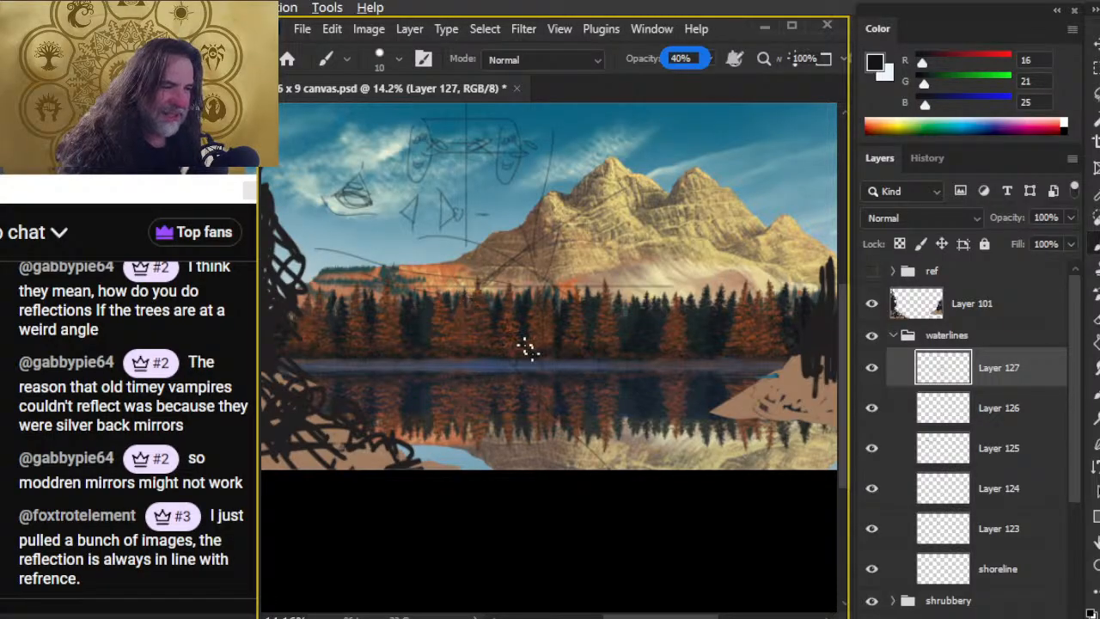
Check what Layer 127 contains by toggling its visibility, and delete the layer
{"action": "left_click", "coordinate": [879, 377]}
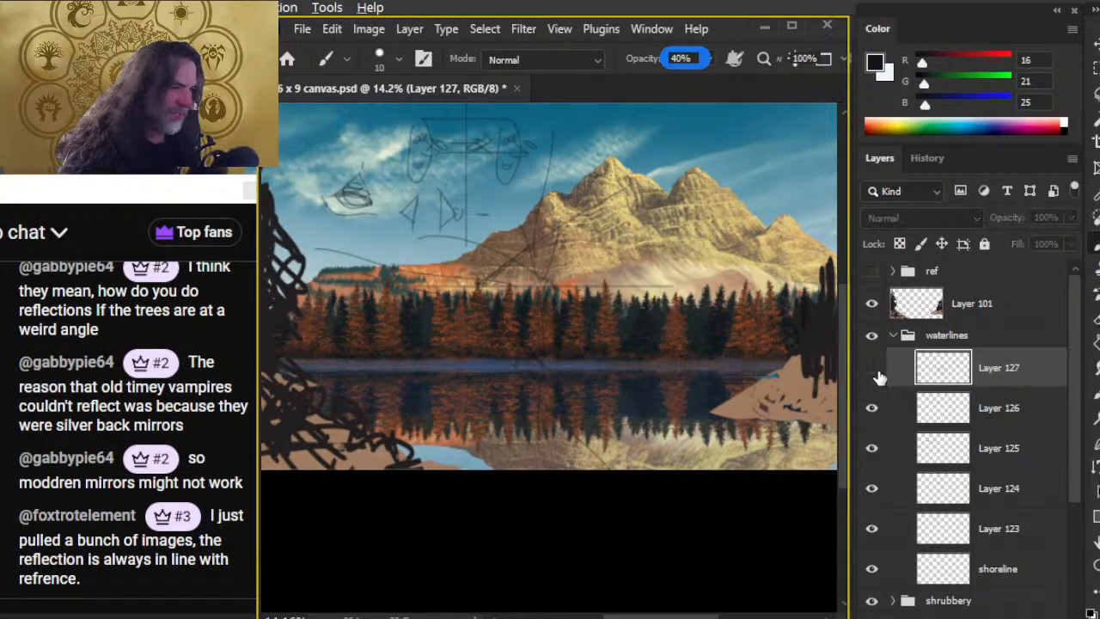
{"action": "left_click", "coordinate": [881, 378]}
{"action": "left_click", "coordinate": [883, 381]}
{"action": "left_click", "coordinate": [881, 383]}
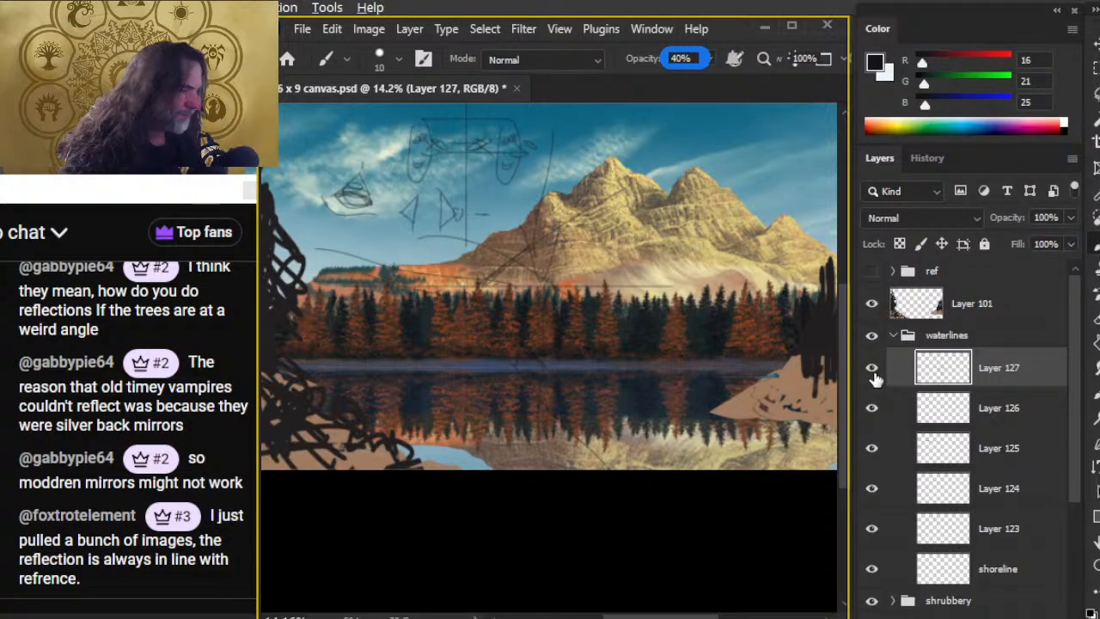
{"action": "key", "text": "Delete"}
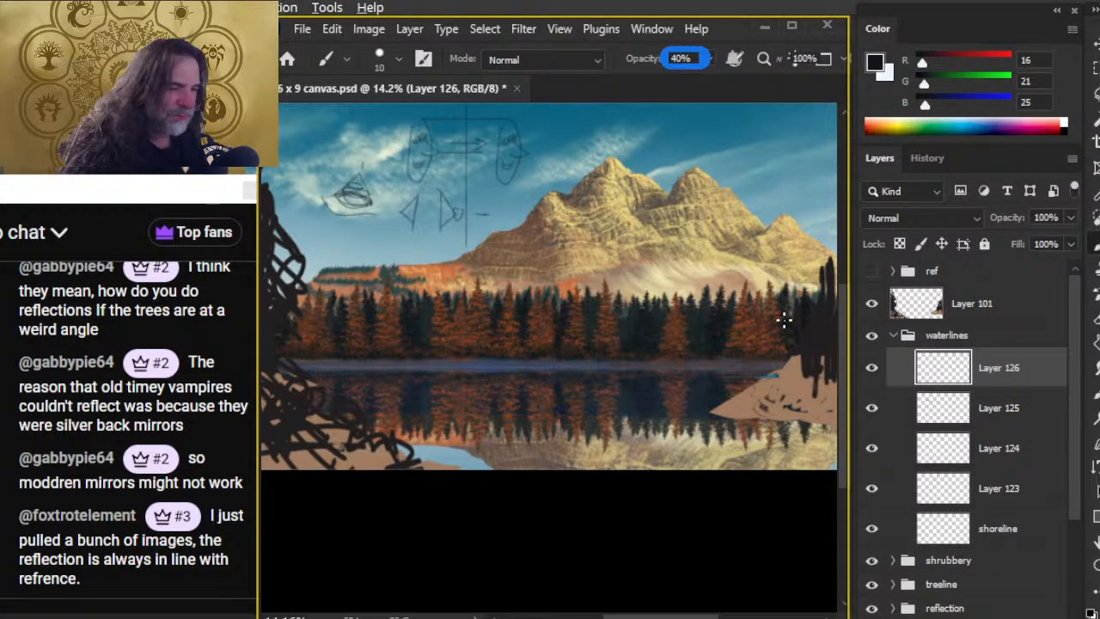
Check what Layer 126 contains by toggling its visibility and loading its pixels as a selection
{"action": "left_click", "coordinate": [872, 375]}
{"action": "left_click", "coordinate": [874, 378]}
{"action": "left_click", "coordinate": [937, 389], "text": "ctrl"}
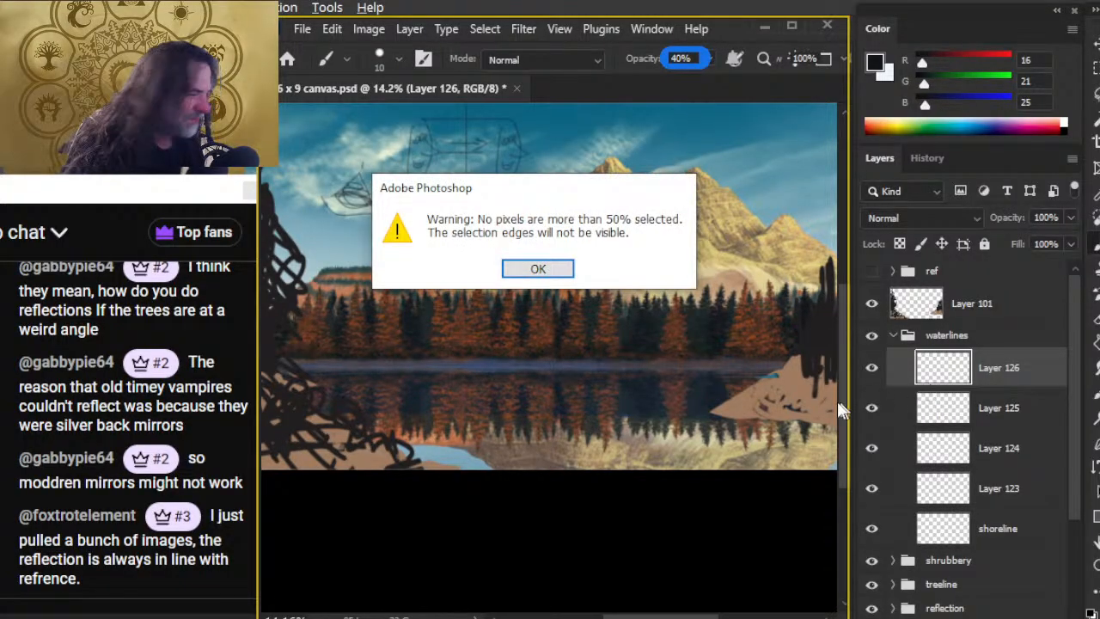
{"action": "key", "text": "Return"}
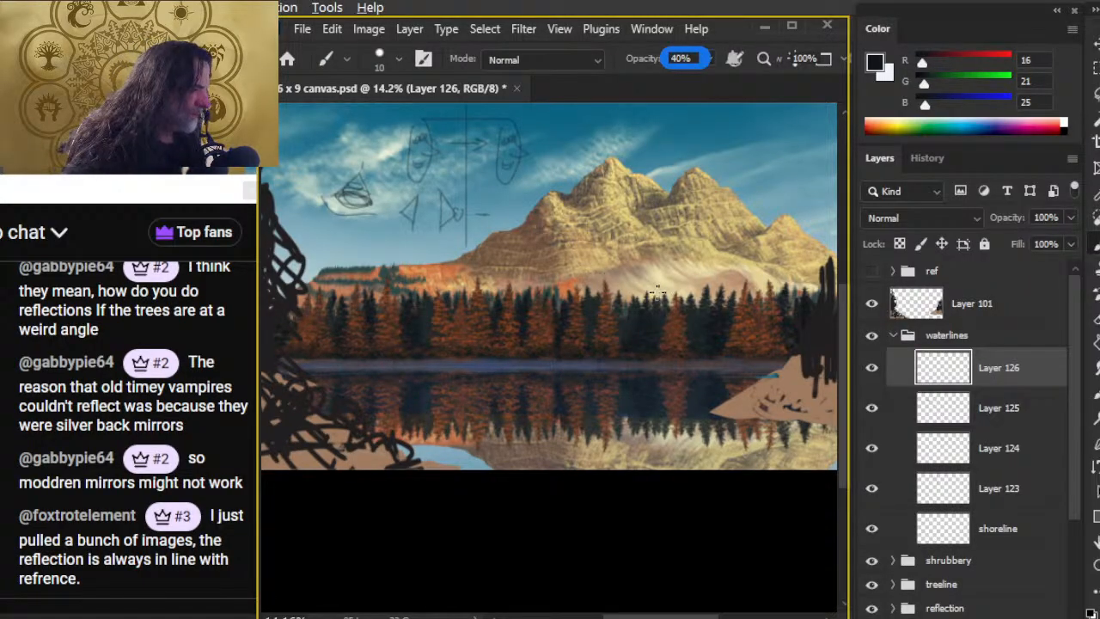
Delete the sketch layers 126, 125, 124 and 123 from the waterlines group
{"action": "key", "text": "l"}
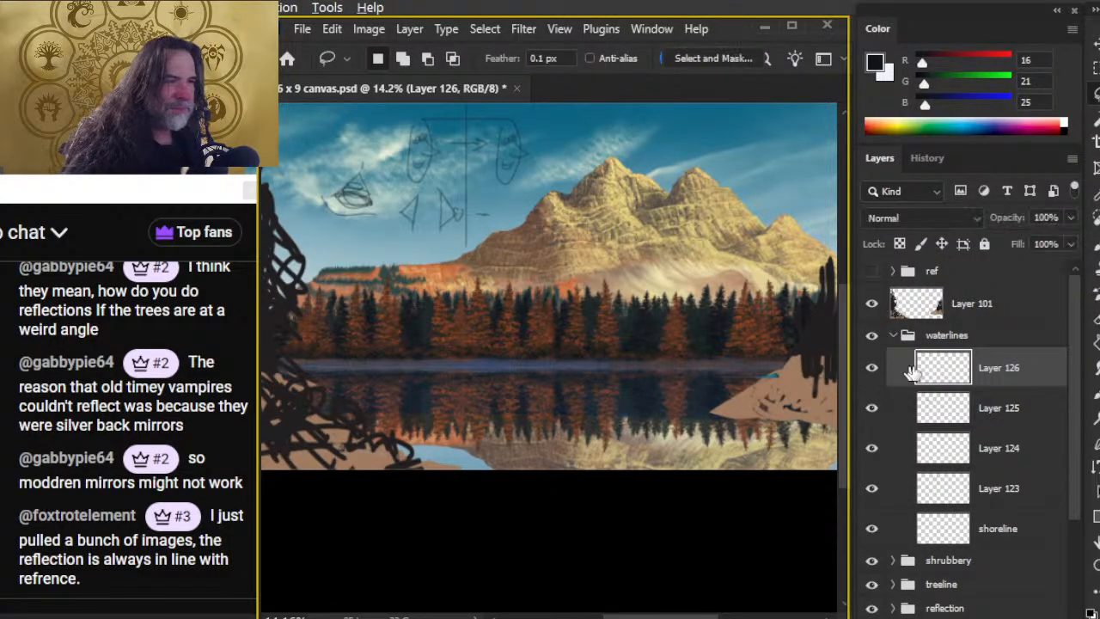
{"action": "key", "text": "Delete"}
{"action": "key", "text": "Delete"}
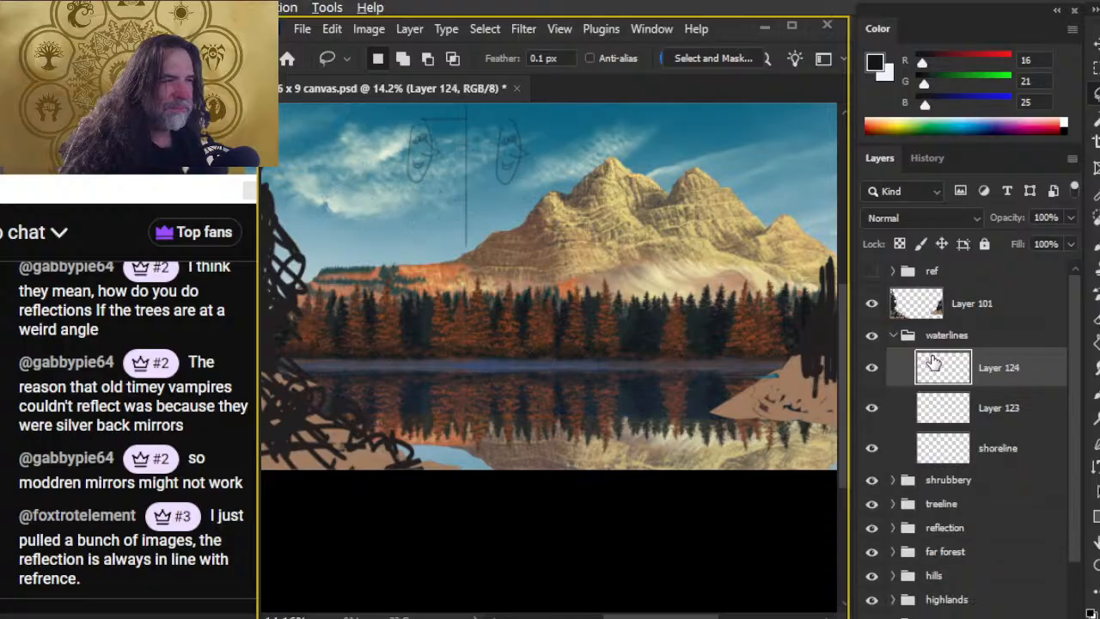
{"action": "key", "text": "Delete"}
{"action": "key", "text": "Delete"}
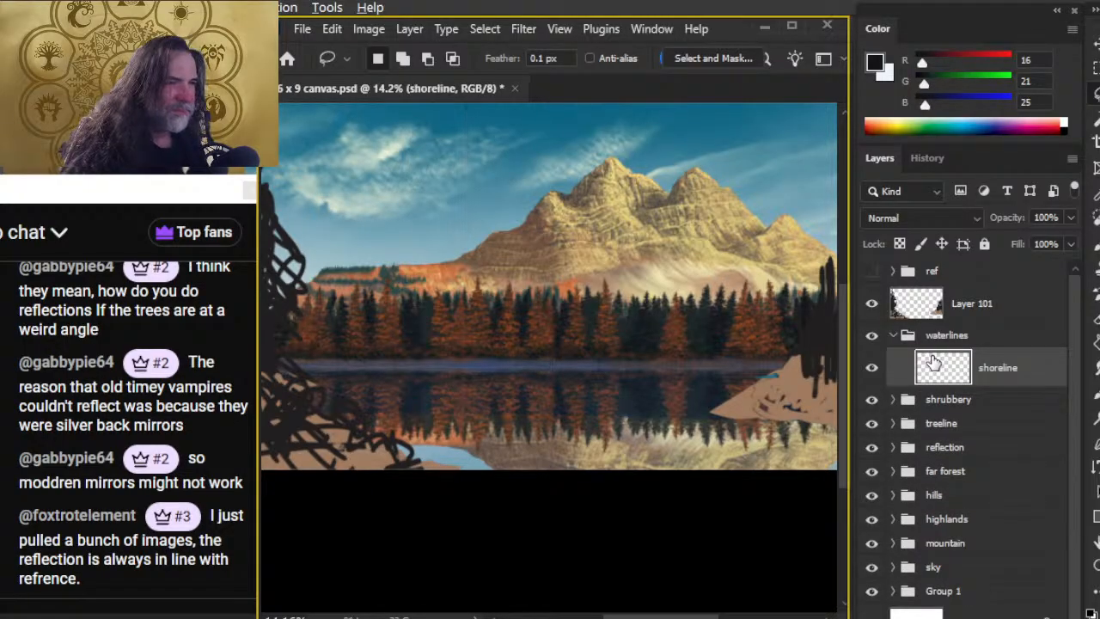
Restore Layer 123 and erase only its face and mirror line sketch inside a freehand selection
{"action": "key", "text": "ctrl+z"}
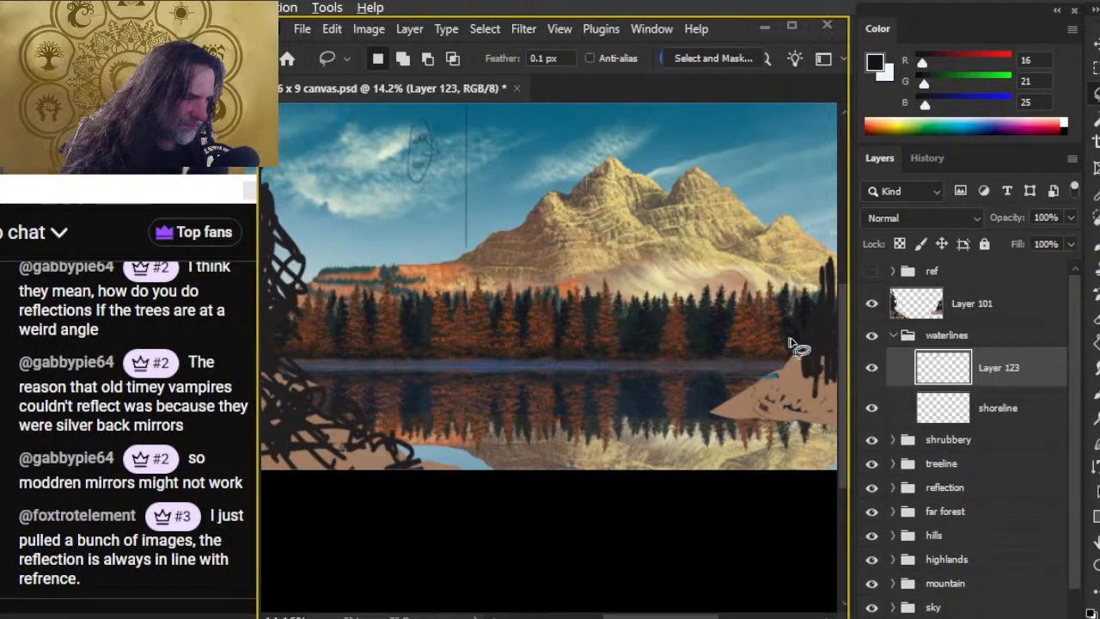
{"action": "left_click_drag", "start_coordinate": [455, 152], "coordinate": [508, 246]}
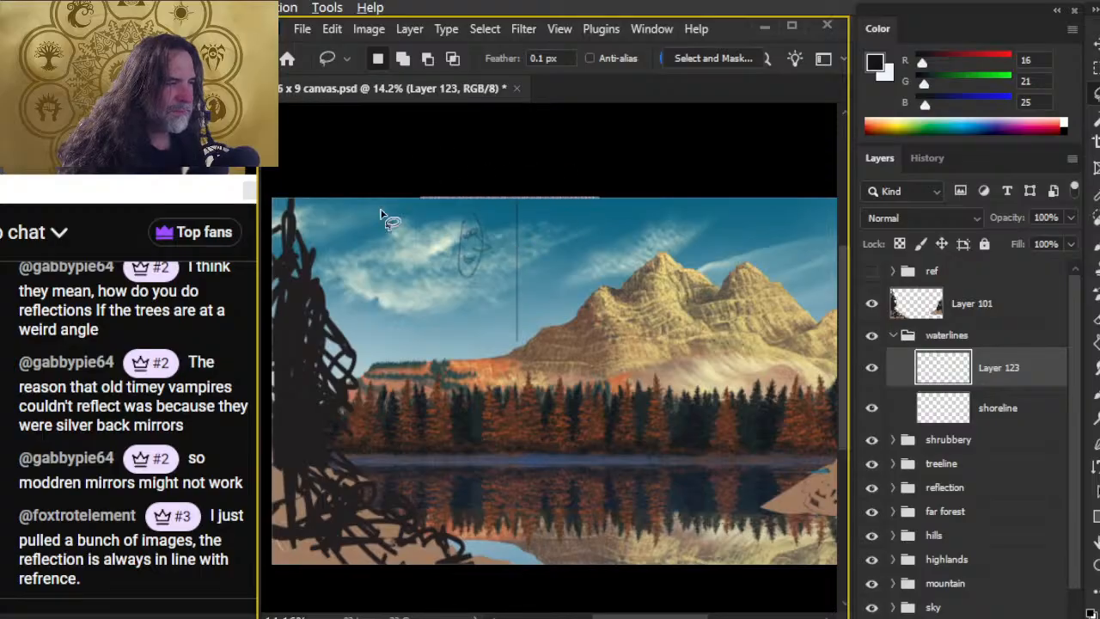
{"action": "key", "text": "ctrl+shift+d"}
{"action": "key", "text": "Delete"}
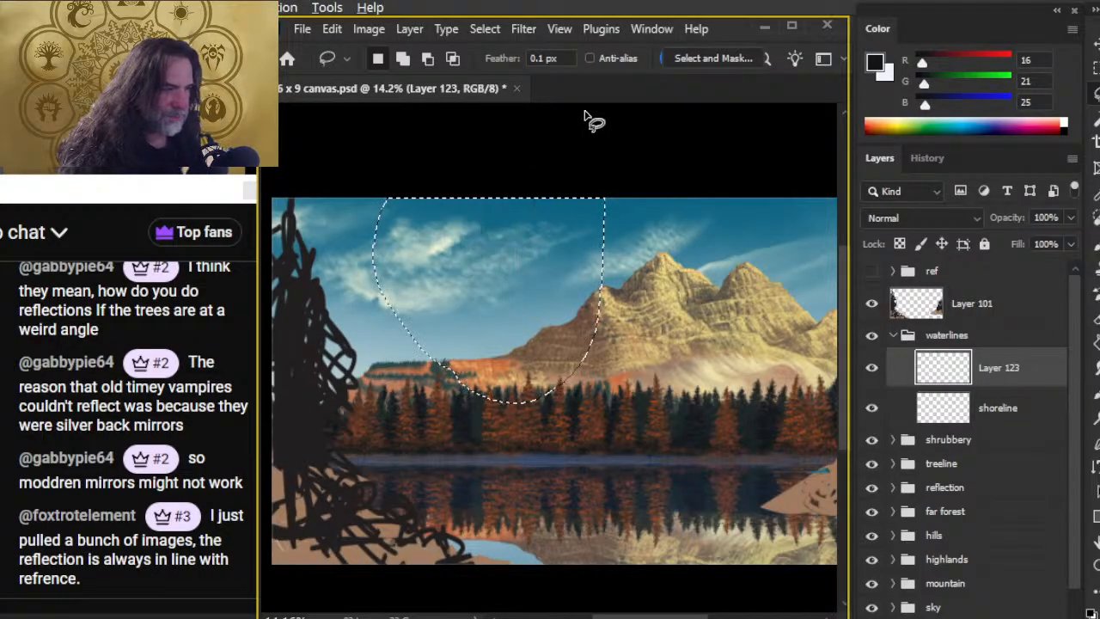
{"action": "key", "text": "ctrl+d"}
Examine the shoreline waterlines and tree reflections up close and across the whole lake
{"action": "left_click_drag", "start_coordinate": [560, 497], "coordinate": [636, 488]}
{"action": "scroll", "coordinate": [601, 516], "scroll_direction": "down", "scroll_amount": 2}
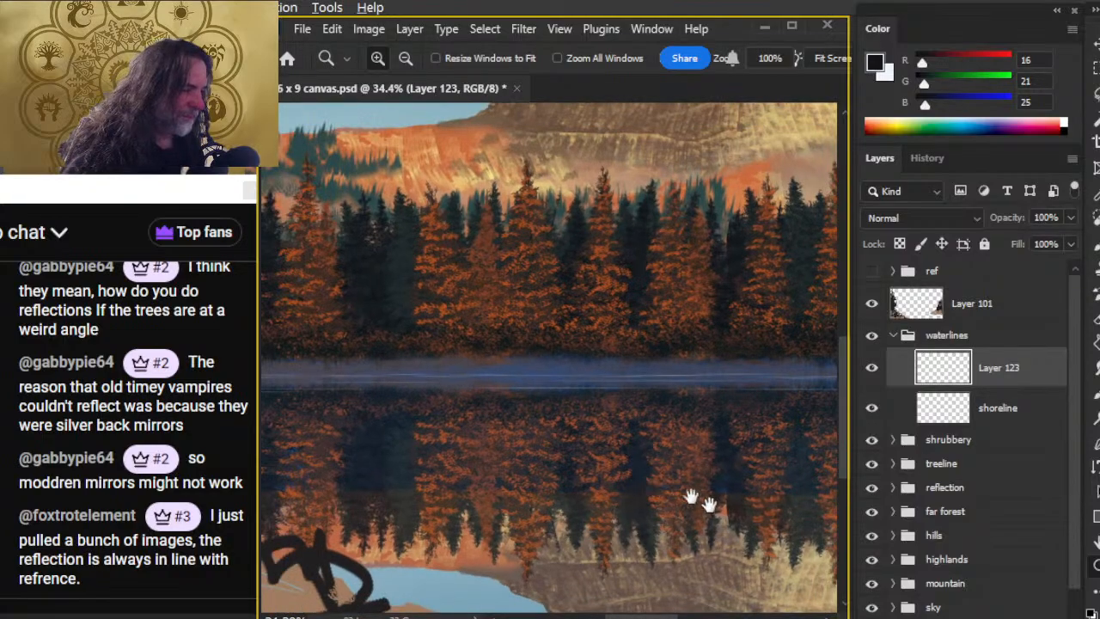
{"action": "left_click_drag", "start_coordinate": [704, 501], "coordinate": [483, 426]}
{"action": "key", "text": "b"}
{"action": "key", "text": "z"}
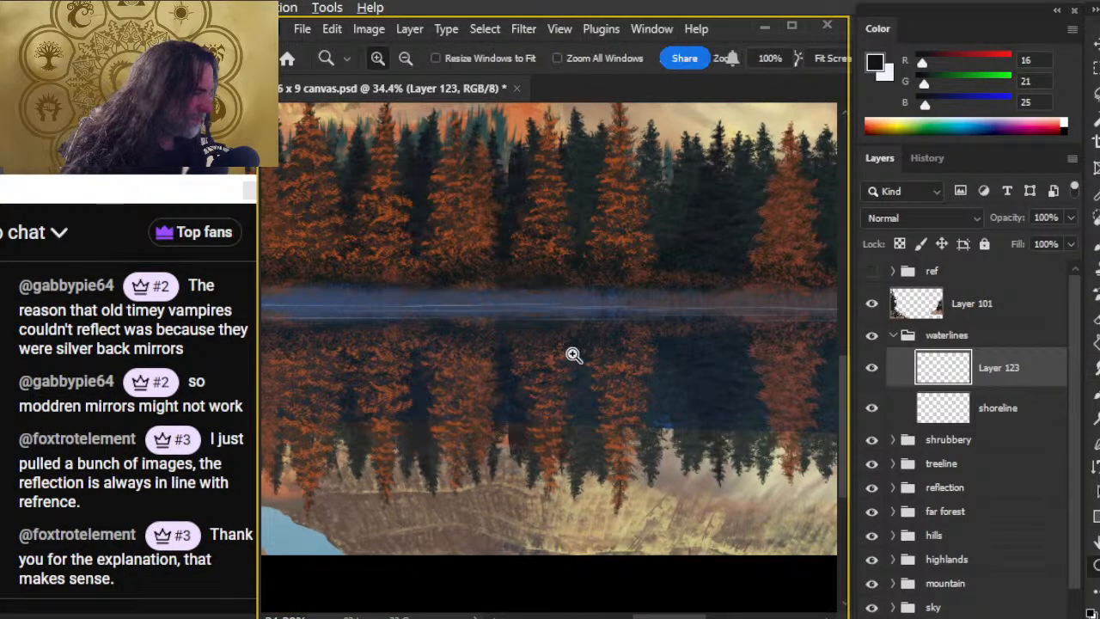
{"action": "left_click_drag", "start_coordinate": [570, 352], "coordinate": [621, 364]}
{"action": "key", "text": "l"}
{"action": "mouse_move", "coordinate": [565, 295]}
{"action": "left_mouse_down"}
{"action": "mouse_move", "coordinate": [416, 284]}
{"action": "mouse_move", "coordinate": [390, 288]}
{"action": "mouse_move", "coordinate": [388, 310]}
{"action": "mouse_move", "coordinate": [613, 334]}
{"action": "mouse_move", "coordinate": [720, 326]}
{"action": "mouse_move", "coordinate": [746, 304]}
{"action": "mouse_move", "coordinate": [711, 288]}
{"action": "mouse_move", "coordinate": [615, 290]}
{"action": "mouse_move", "coordinate": [612, 303]}
{"action": "mouse_move", "coordinate": [564, 302]}
{"action": "left_mouse_up"}
{"action": "key", "text": "v"}
{"action": "key", "text": "z"}
{"action": "scroll", "coordinate": [582, 392], "scroll_direction": "down", "scroll_amount": 5}
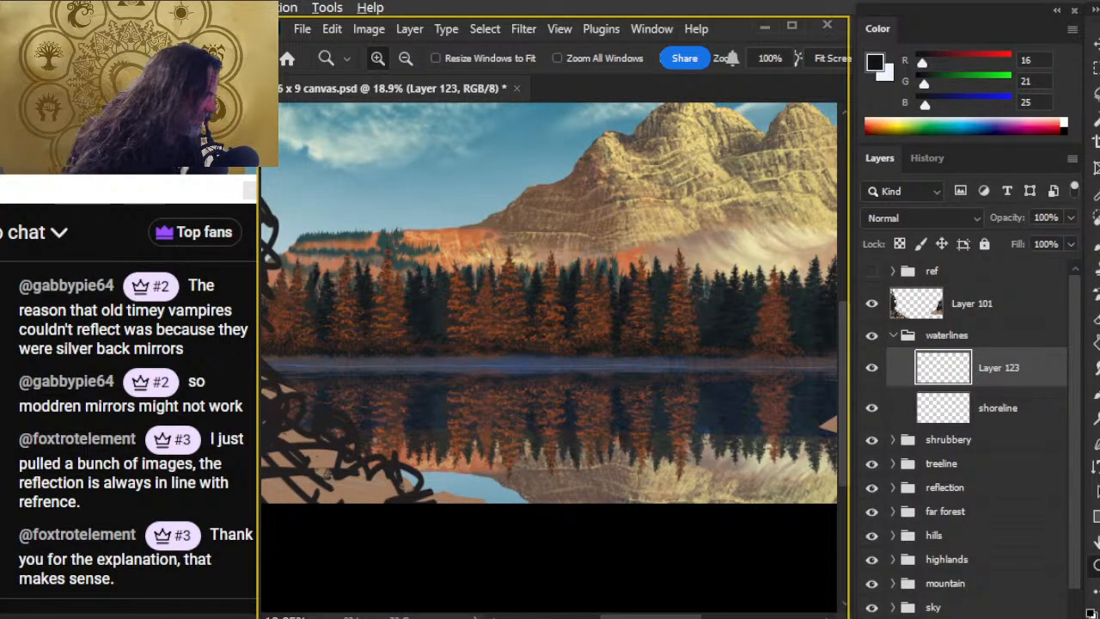
Add a new layer above Layer 123, swap to the light foreground colour, and reduce the brush size to 7
{"action": "key", "text": "ctrl+shift+alt+n"}
{"action": "key", "text": "x"}
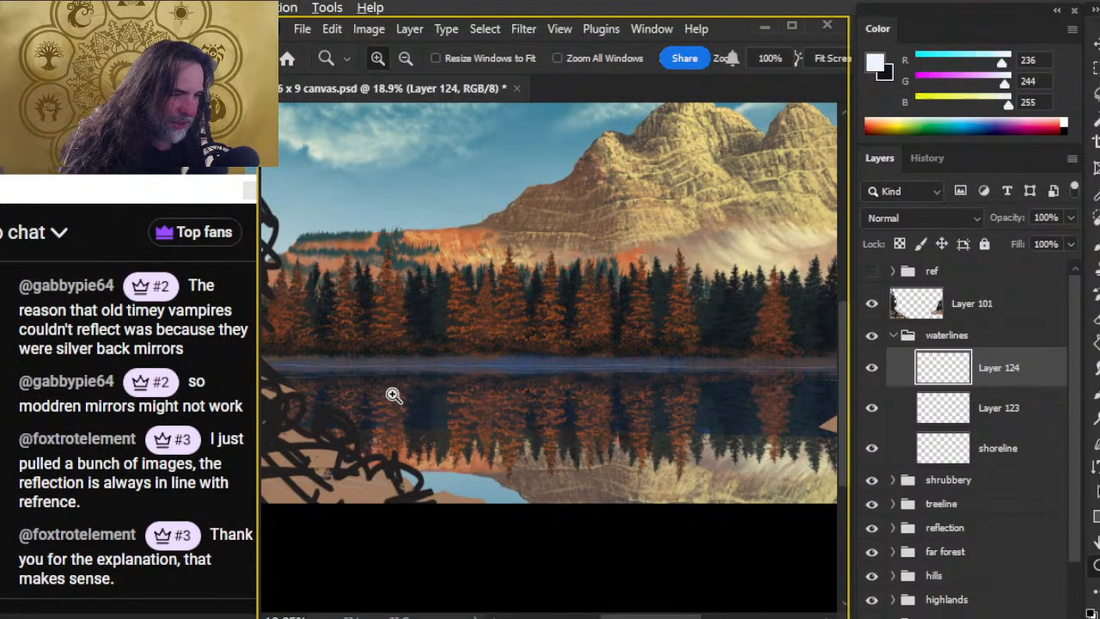
{"action": "scroll", "coordinate": [440, 394], "scroll_direction": "up", "scroll_amount": 3}
{"action": "left_click_drag", "start_coordinate": [386, 380], "coordinate": [424, 400]}
{"action": "key", "text": "b"}
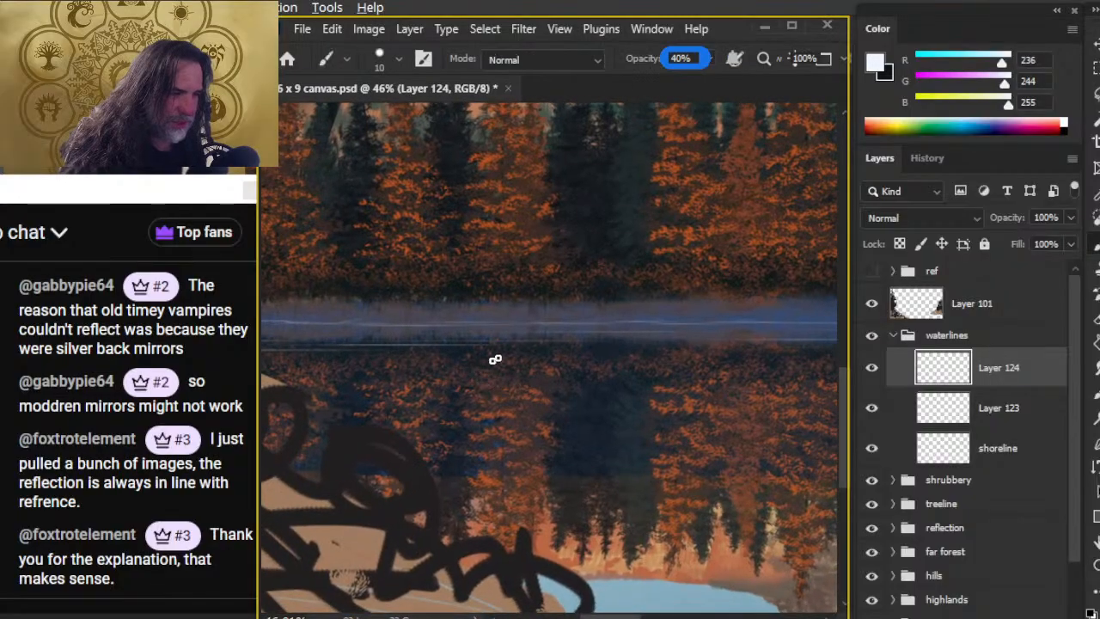
{"action": "key", "text": "bracketleft"}
{"action": "key", "text": "bracketleft"}
{"action": "key", "text": "bracketleft"}
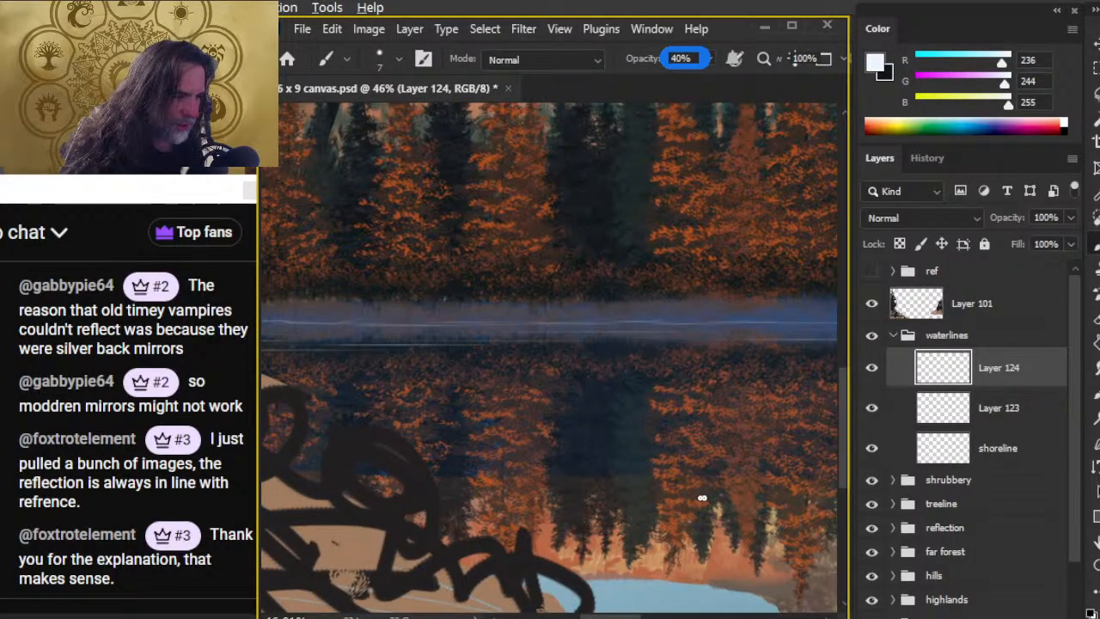
{"action": "key", "text": "l"}
{"action": "left_click_drag", "start_coordinate": [641, 386], "coordinate": [658, 442]}
{"action": "key", "text": "ctrl+d"}
Paint a thin light horizontal waterline across the tree reflections below the shoreline, using brush size 2 at 40% opacity
{"action": "key", "text": "b"}
{"action": "left_click_drag", "start_coordinate": [388, 375], "coordinate": [442, 389]}
{"action": "key", "text": "ctrl+z"}
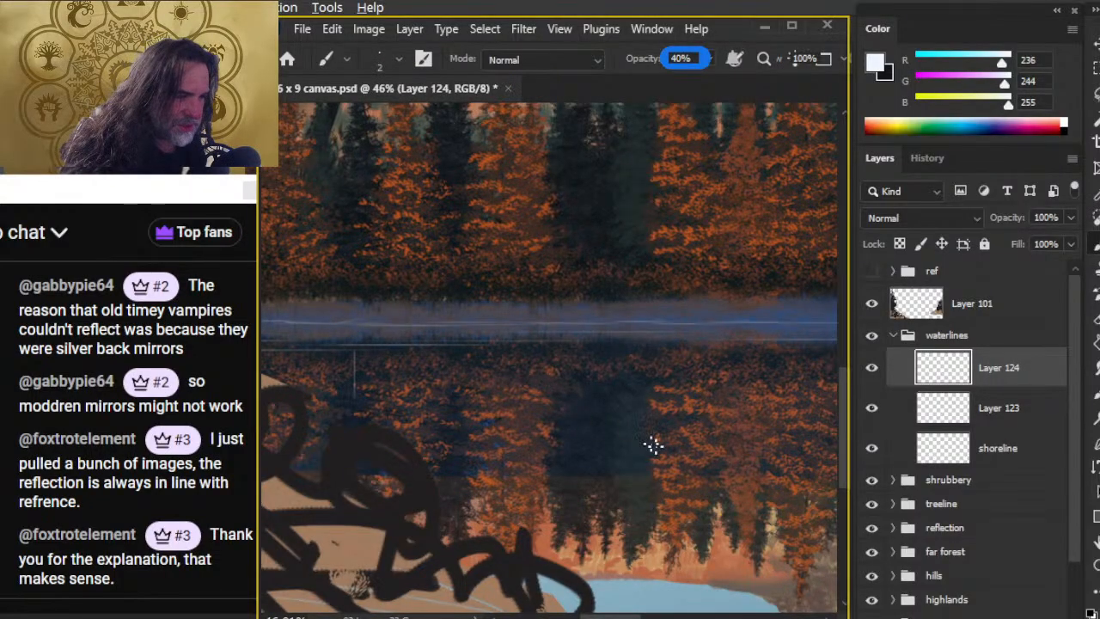
{"action": "mouse_move", "coordinate": [398, 381]}
{"action": "left_mouse_down"}
{"action": "mouse_move", "coordinate": [504, 388]}
{"action": "mouse_move", "coordinate": [592, 434]}
{"action": "left_mouse_up"}
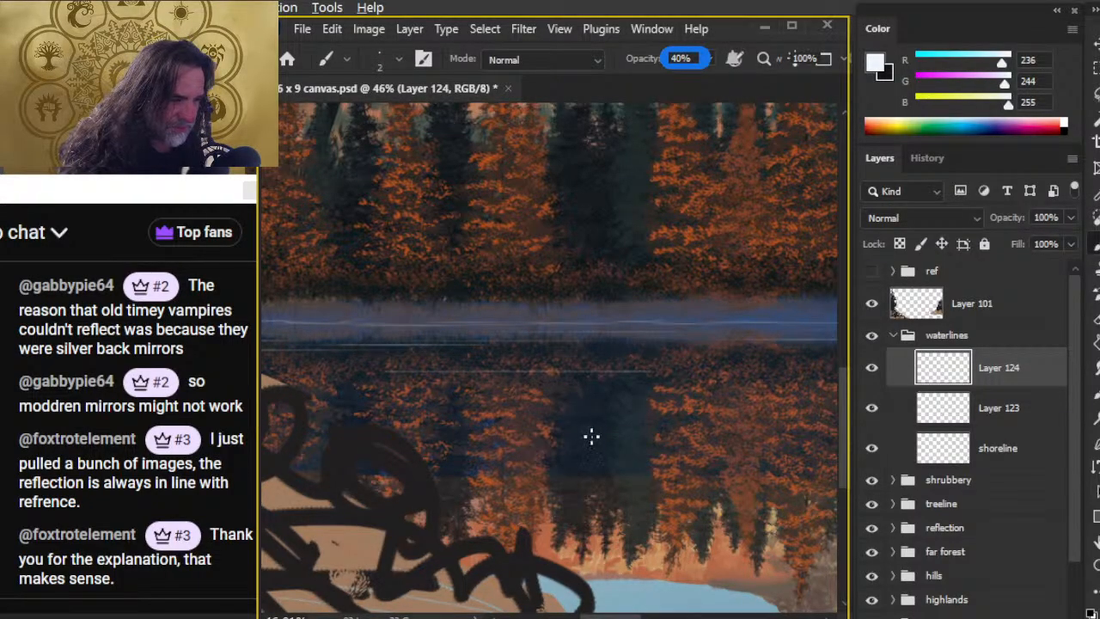
Paint another thin light waterline on Layer 124, offset from the first across the tree reflections, using brush size 2 at 40% opacity
{"action": "left_click", "coordinate": [782, 371], "text": "shift"}
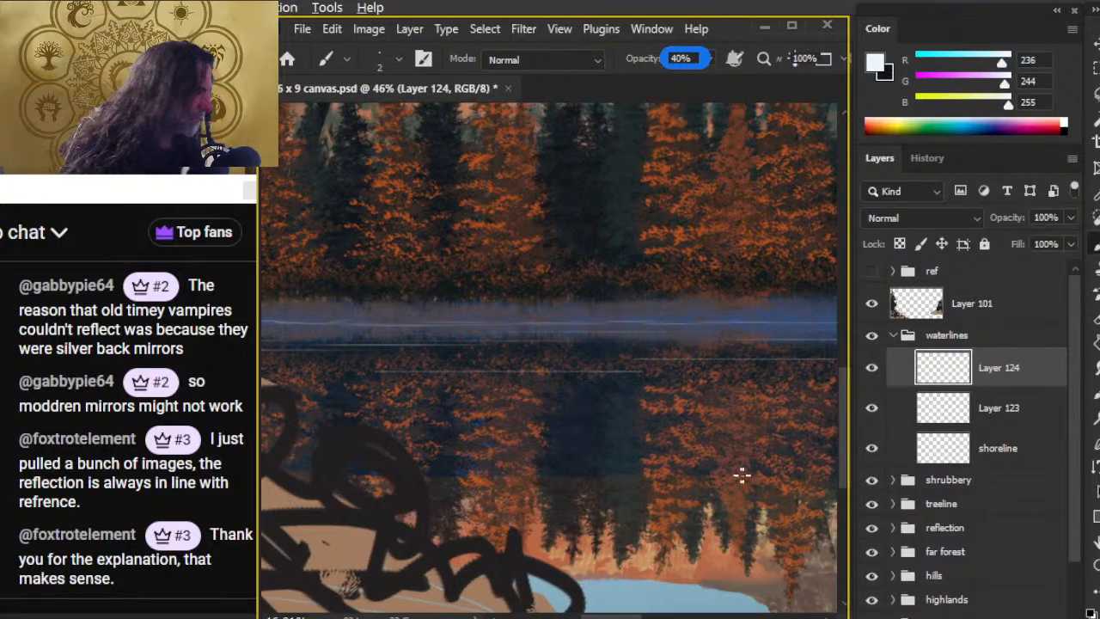
{"action": "left_click_drag", "start_coordinate": [744, 433], "coordinate": [694, 422]}
{"action": "left_click", "coordinate": [970, 338]}
{"action": "left_click", "coordinate": [997, 370]}
{"action": "left_click_drag", "start_coordinate": [703, 380], "coordinate": [599, 373]}
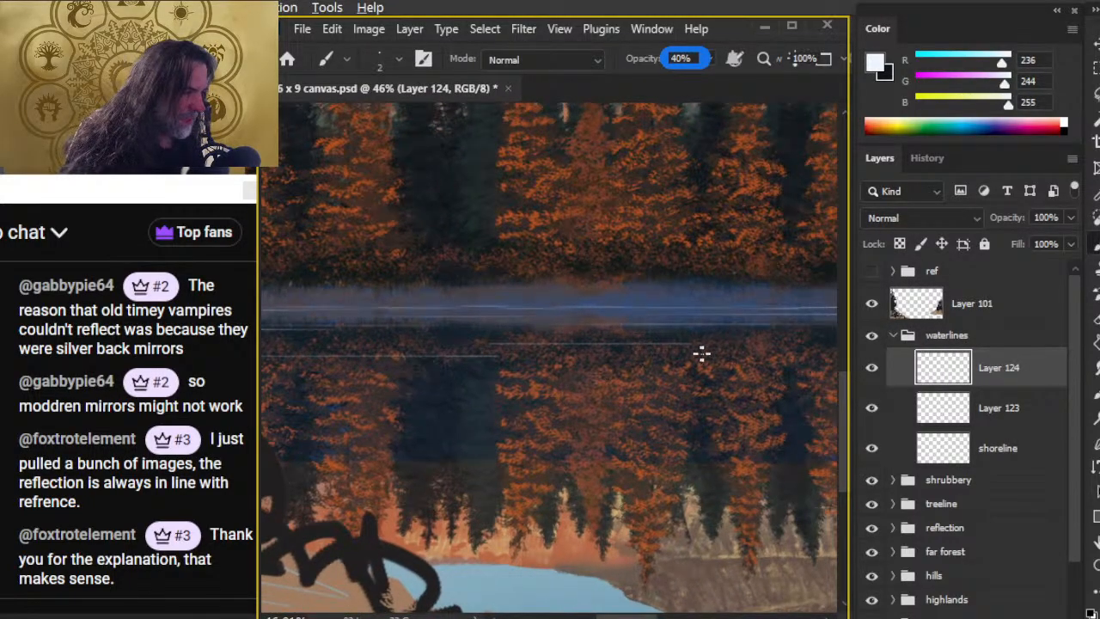
Continue the thin light waterlines rightward across the lake, adding staggered horizontal strokes over the dark water and orange tree reflections
{"action": "left_click_drag", "start_coordinate": [700, 359], "coordinate": [732, 404]}
{"action": "mouse_move", "coordinate": [351, 358]}
{"action": "left_mouse_down"}
{"action": "mouse_move", "coordinate": [737, 388]}
{"action": "mouse_move", "coordinate": [437, 373]}
{"action": "left_mouse_up"}
{"action": "left_click_drag", "start_coordinate": [776, 479], "coordinate": [358, 432]}
{"action": "left_click_drag", "start_coordinate": [749, 396], "coordinate": [539, 368]}
{"action": "left_click_drag", "start_coordinate": [727, 425], "coordinate": [504, 440]}
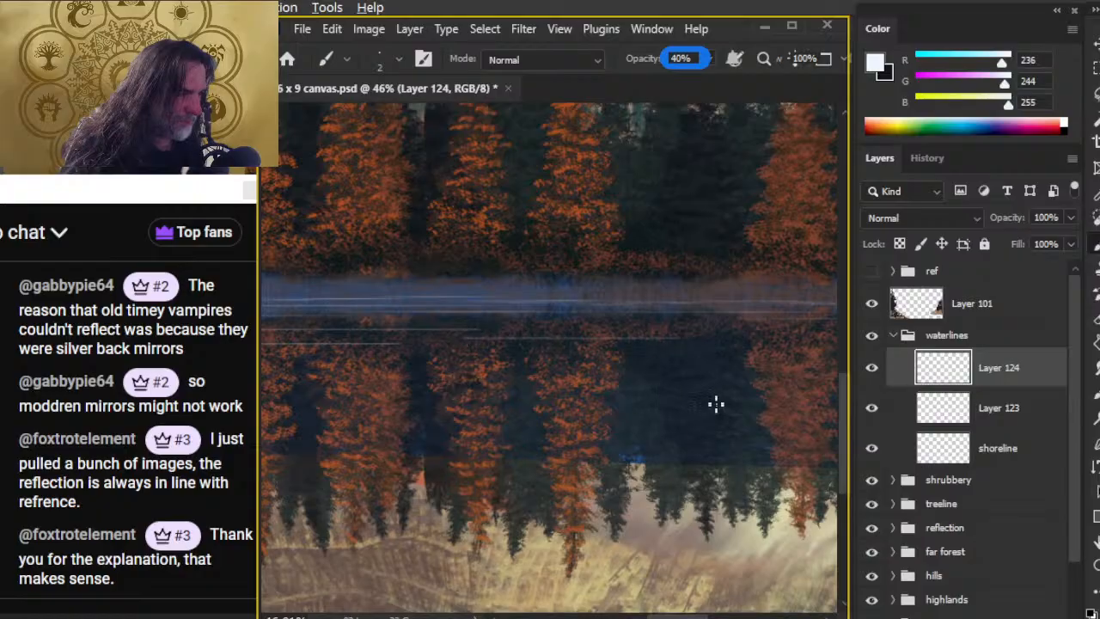
{"action": "left_click_drag", "start_coordinate": [715, 401], "coordinate": [552, 444]}
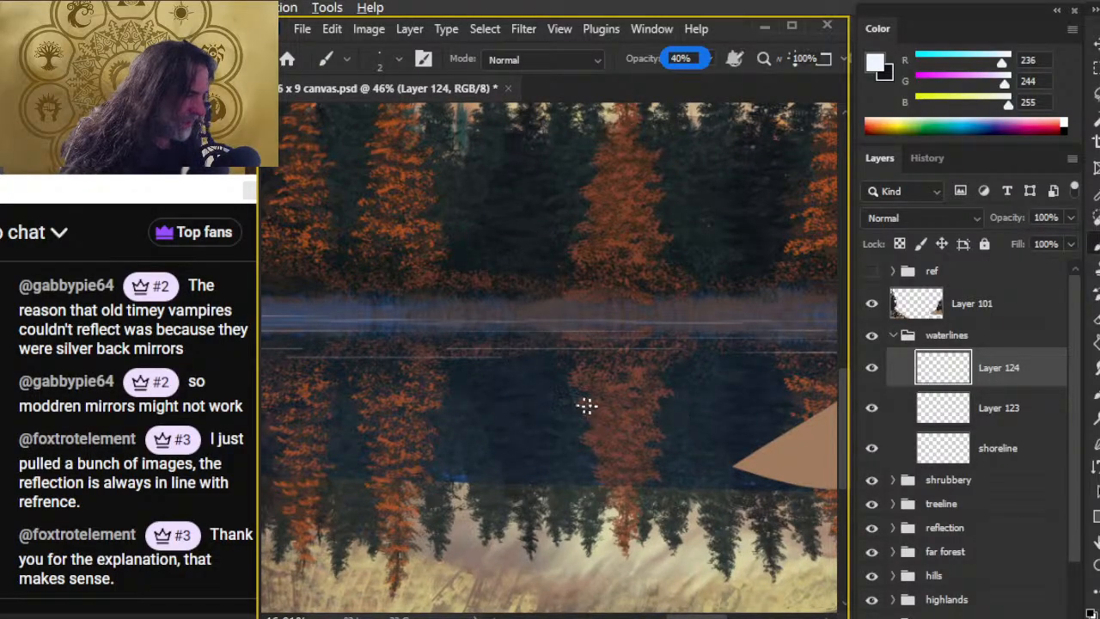
{"action": "left_click_drag", "start_coordinate": [528, 368], "coordinate": [697, 420]}
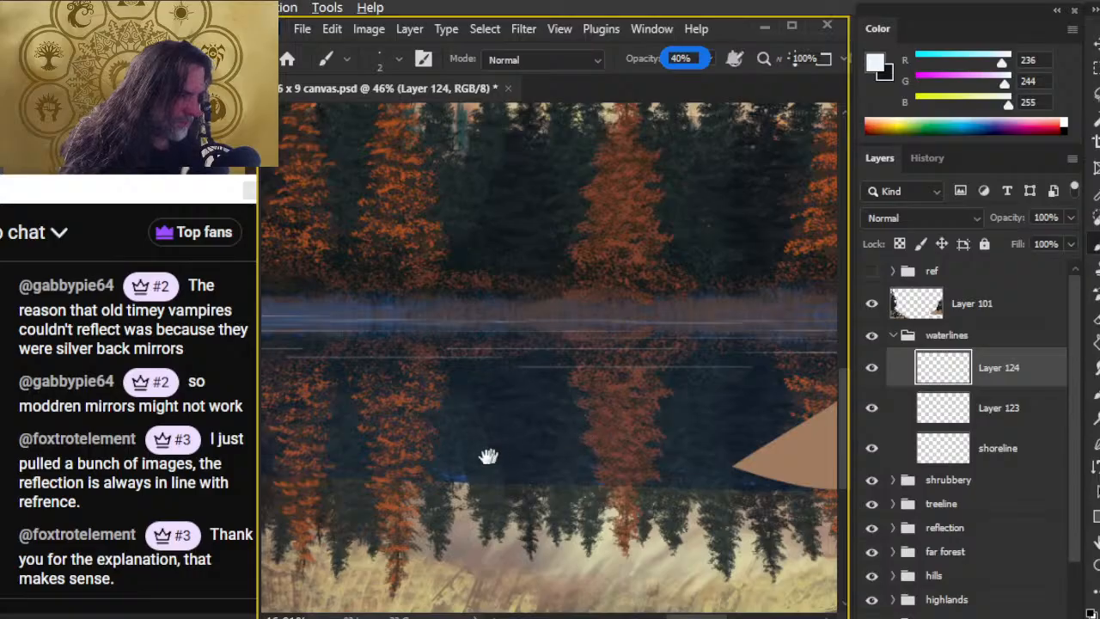
Hide Layer 123 and smudge the right-hand waterlines on Layer 124 at 56% strength to soften their ends
{"action": "left_click", "coordinate": [872, 408]}
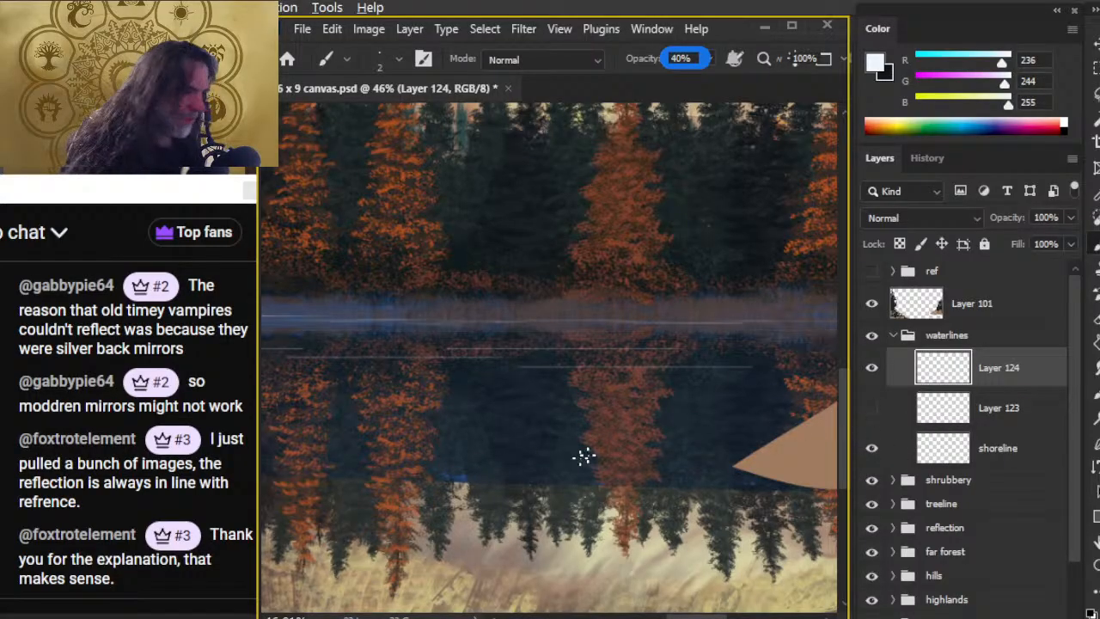
{"action": "key", "text": "r"}
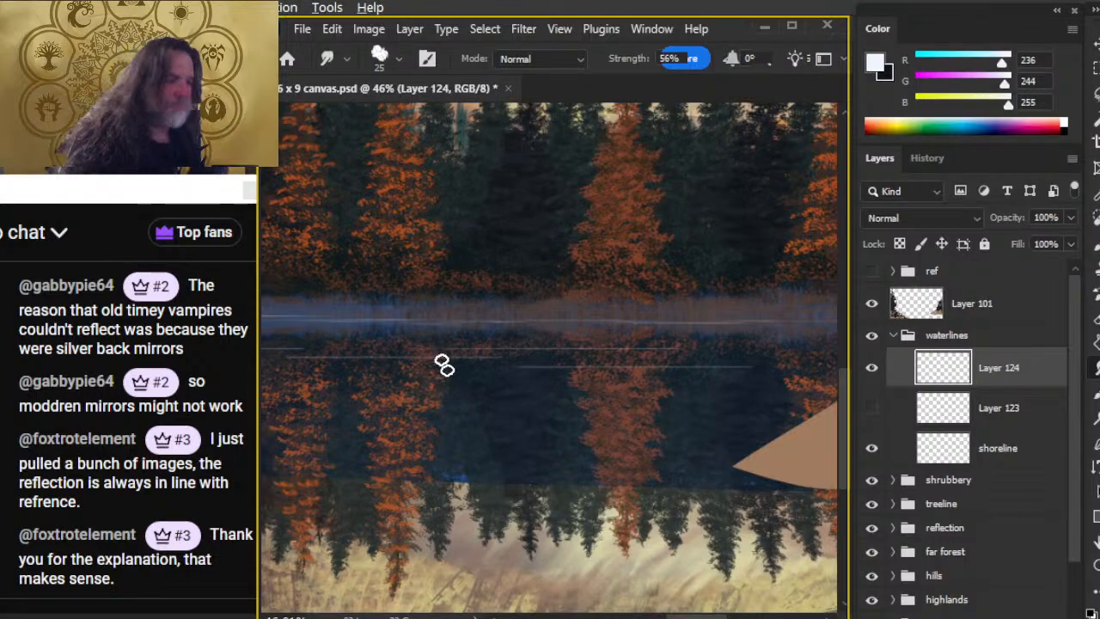
{"action": "key", "text": "shift"}
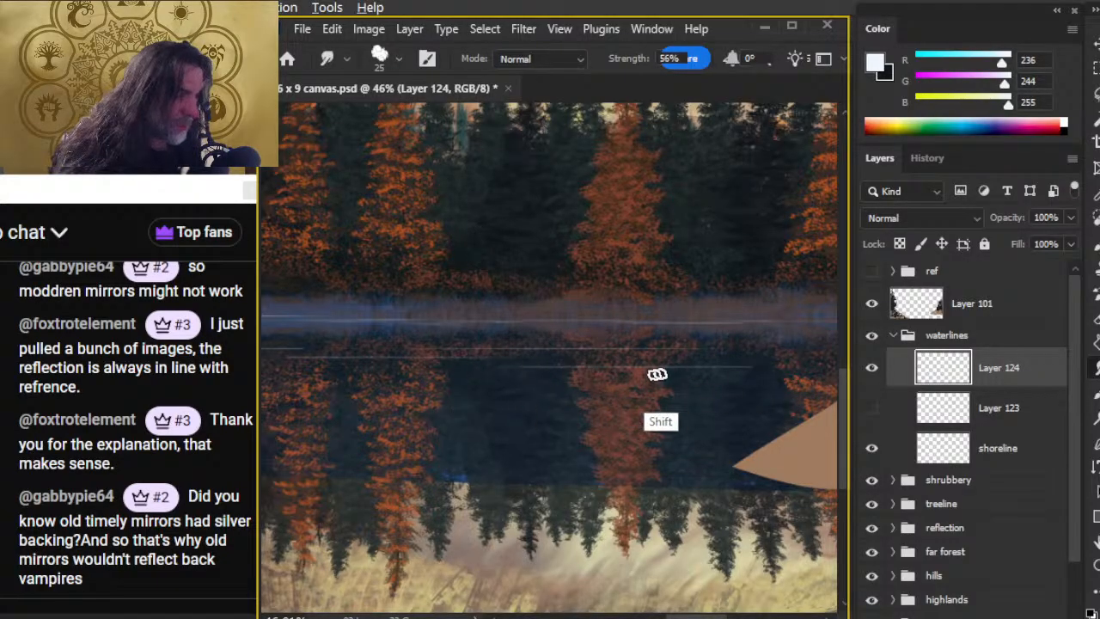
{"action": "scroll", "coordinate": [790, 371], "scroll_direction": "right", "scroll_amount": 3}
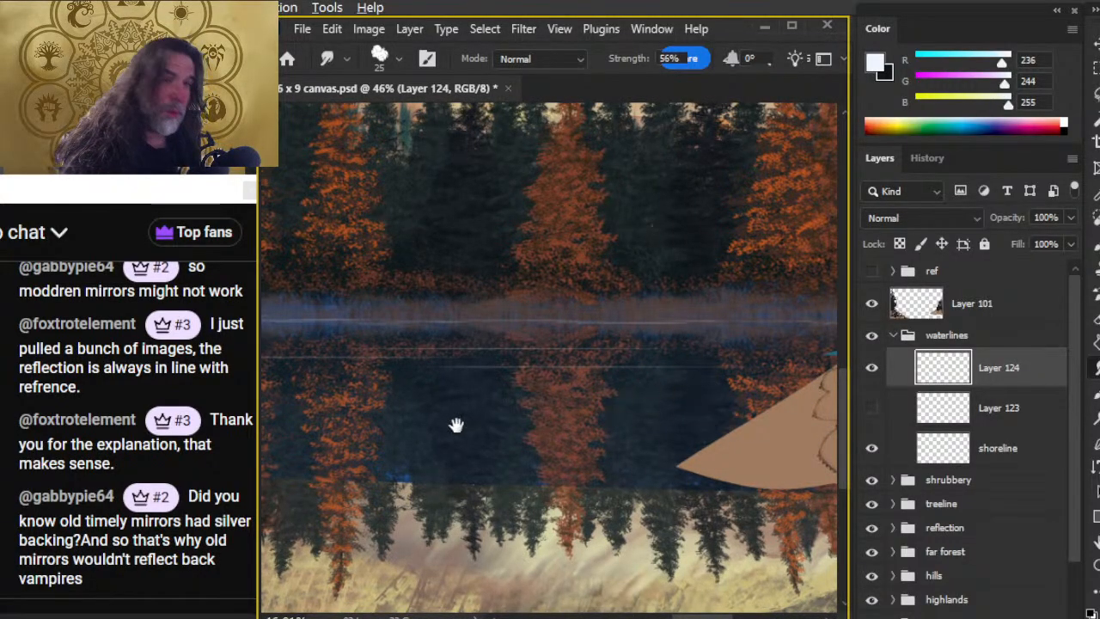
{"action": "left_click_drag", "start_coordinate": [467, 422], "coordinate": [708, 462]}
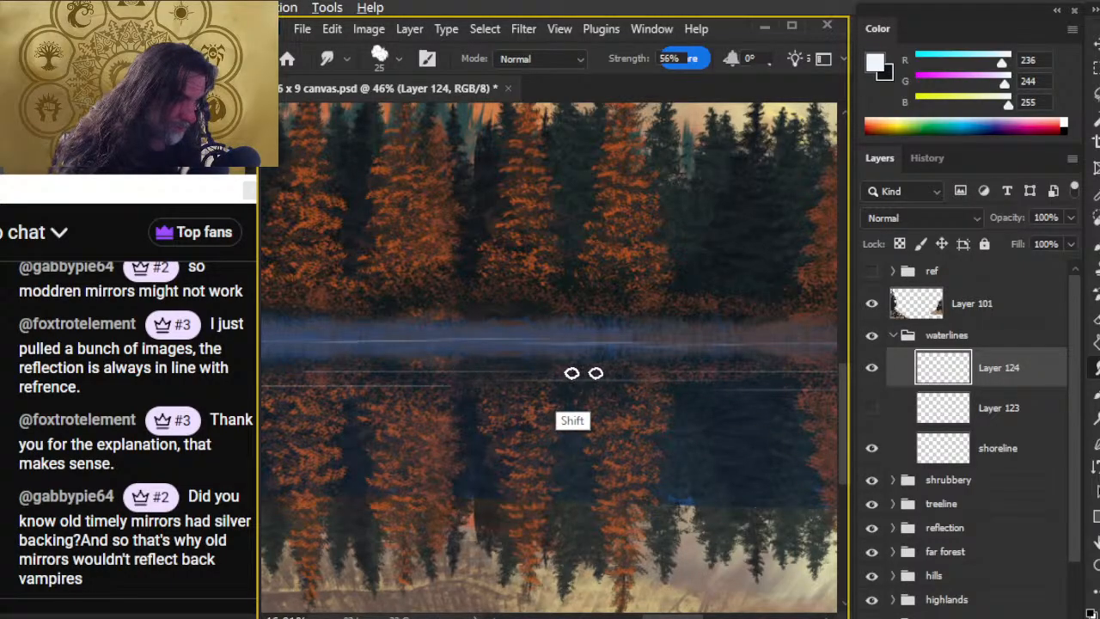
{"action": "scroll", "coordinate": [515, 413], "scroll_direction": "left", "scroll_amount": 3}
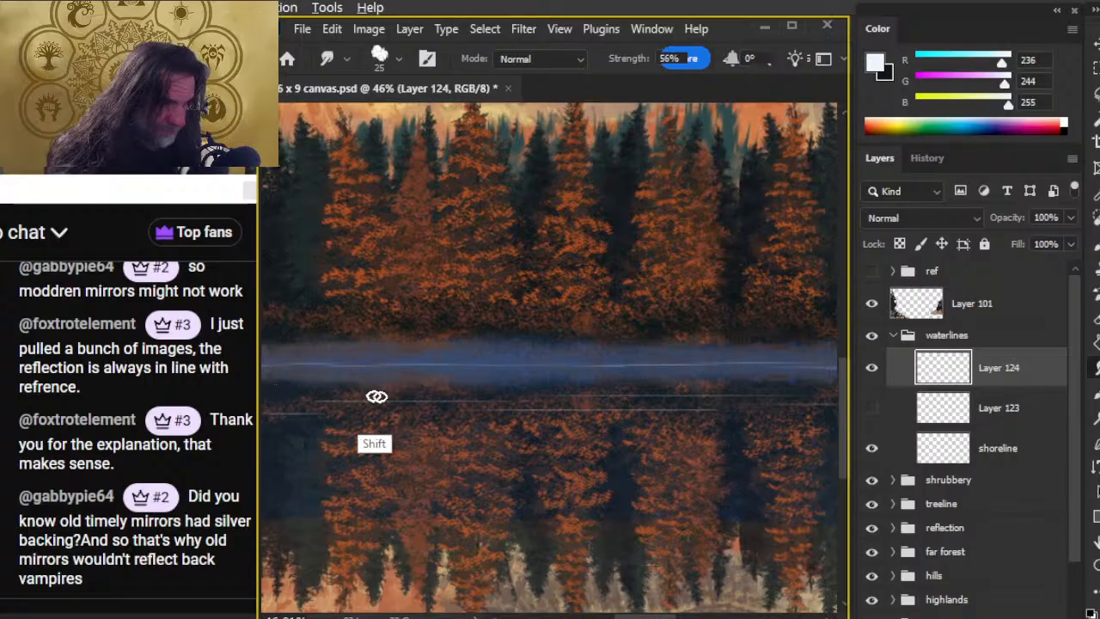
Smudge the remaining Layer 124 waterlines across the whole lake at 56% strength so they fade into the reflections
{"action": "scroll", "coordinate": [378, 396], "scroll_direction": "left", "scroll_amount": 1}
{"action": "scroll", "coordinate": [361, 410], "scroll_direction": "left", "scroll_amount": 4}
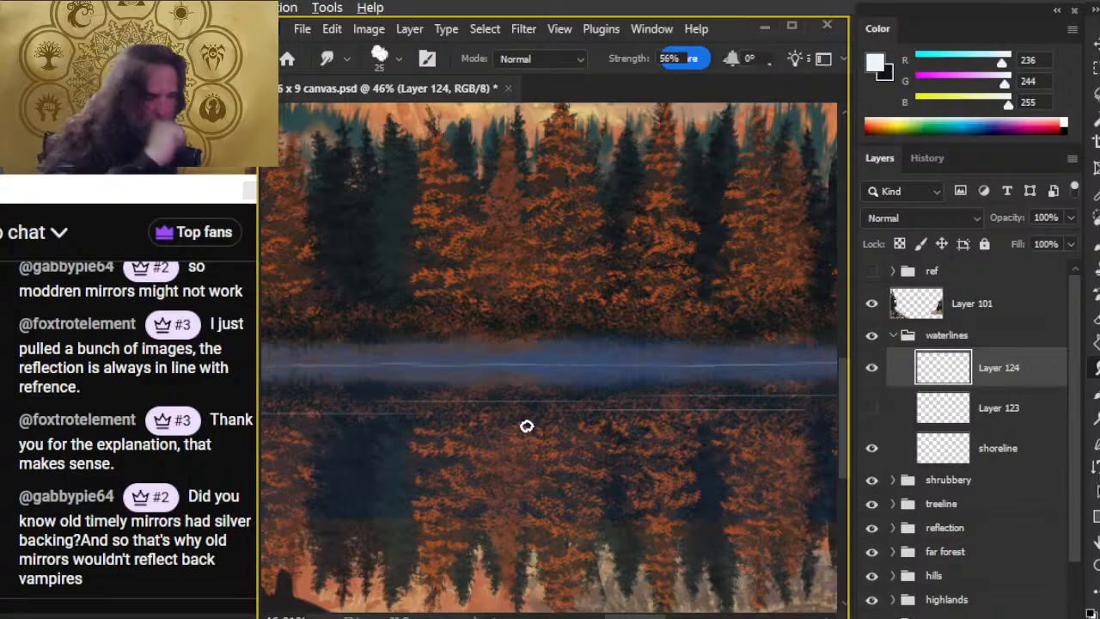
{"action": "key", "text": "shift"}
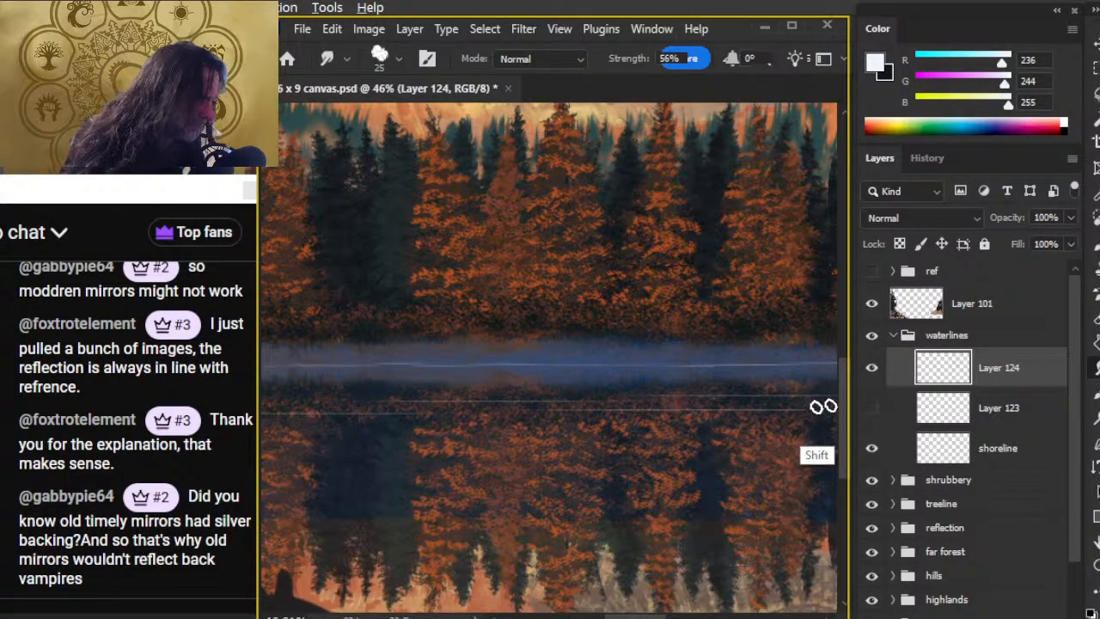
{"action": "scroll", "coordinate": [801, 409], "scroll_direction": "right", "scroll_amount": 3}
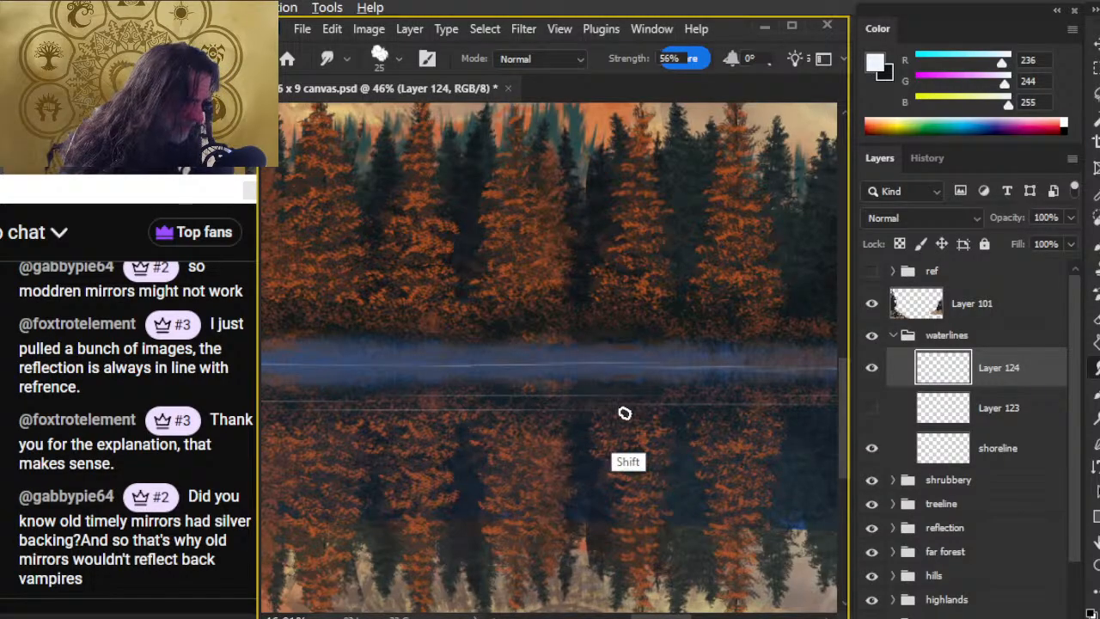
{"action": "left_click_drag", "start_coordinate": [452, 449], "coordinate": [679, 458]}
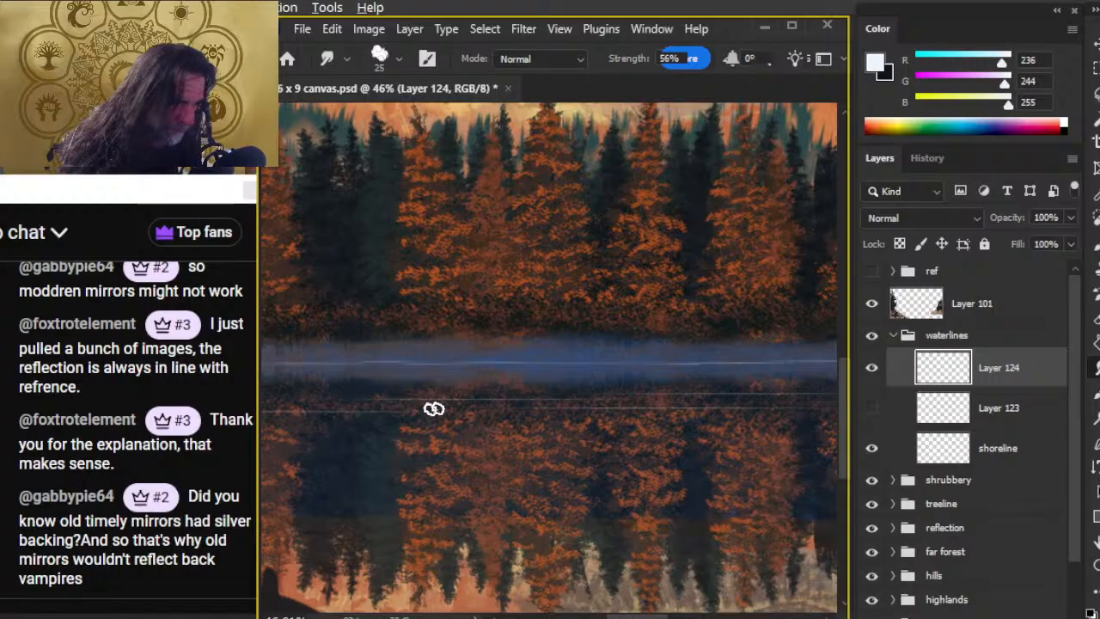
{"action": "mouse_move", "coordinate": [371, 398]}
{"action": "left_mouse_down"}
{"action": "mouse_move", "coordinate": [352, 430]}
{"action": "mouse_move", "coordinate": [539, 476]}
{"action": "left_mouse_up"}
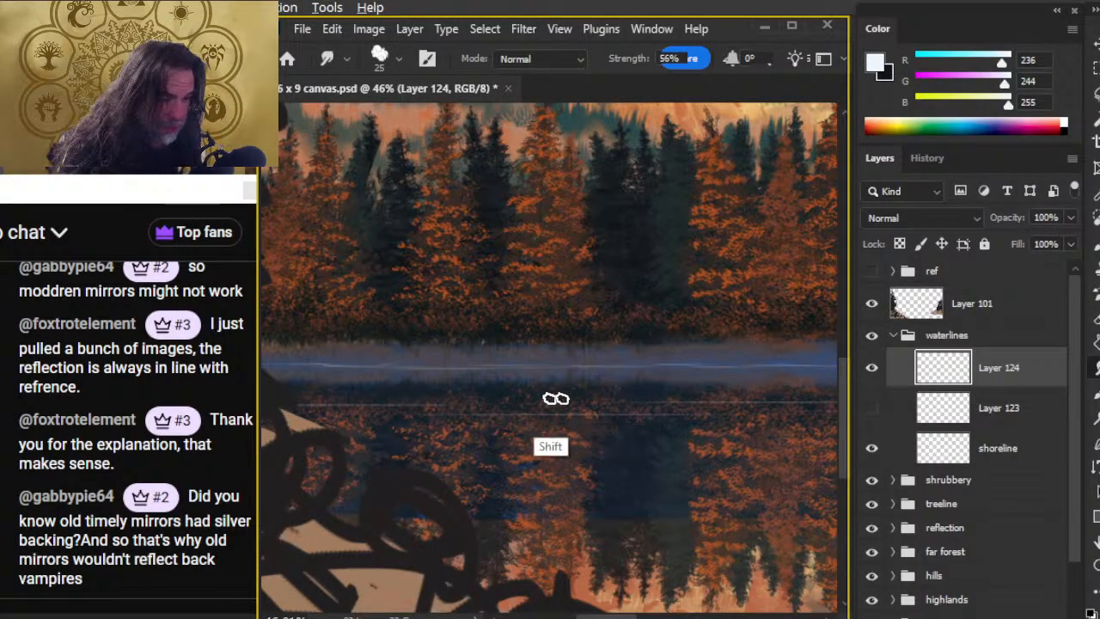
{"action": "mouse_move", "coordinate": [364, 417]}
{"action": "left_mouse_down"}
{"action": "mouse_move", "coordinate": [229, 437]}
{"action": "mouse_move", "coordinate": [662, 516]}
{"action": "mouse_move", "coordinate": [380, 459]}
{"action": "mouse_move", "coordinate": [576, 472]}
{"action": "mouse_move", "coordinate": [353, 476]}
{"action": "left_mouse_up"}
{"action": "left_click_drag", "start_coordinate": [600, 376], "coordinate": [550, 378]}
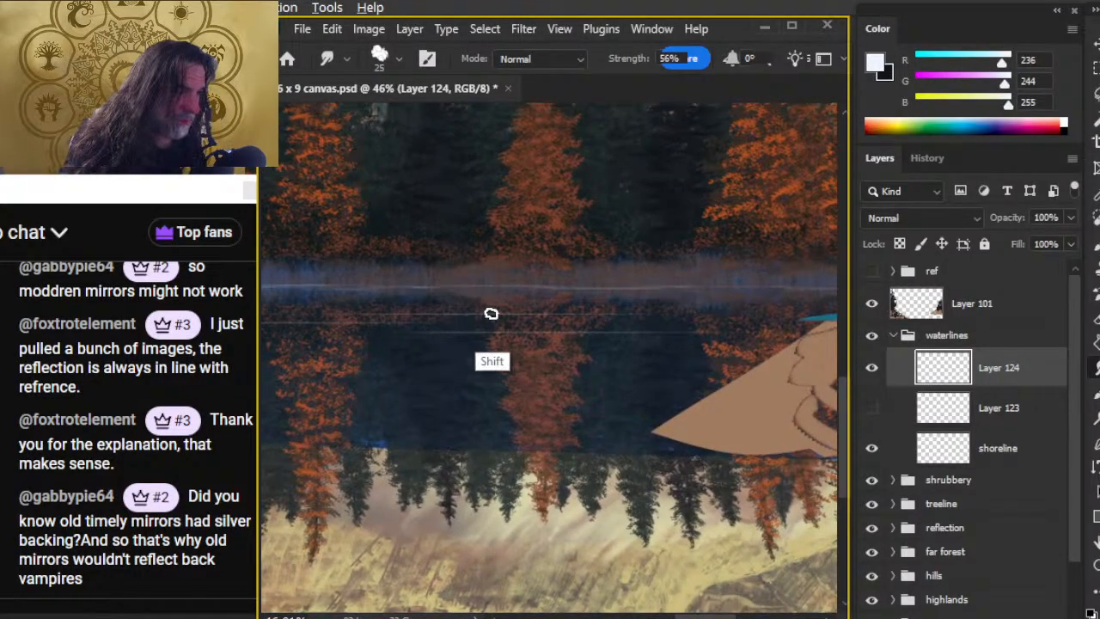
Add a new layer above Layer 123 and sample the dark water colour for a size 3 brush at 40% opacity
{"action": "key", "text": "b"}
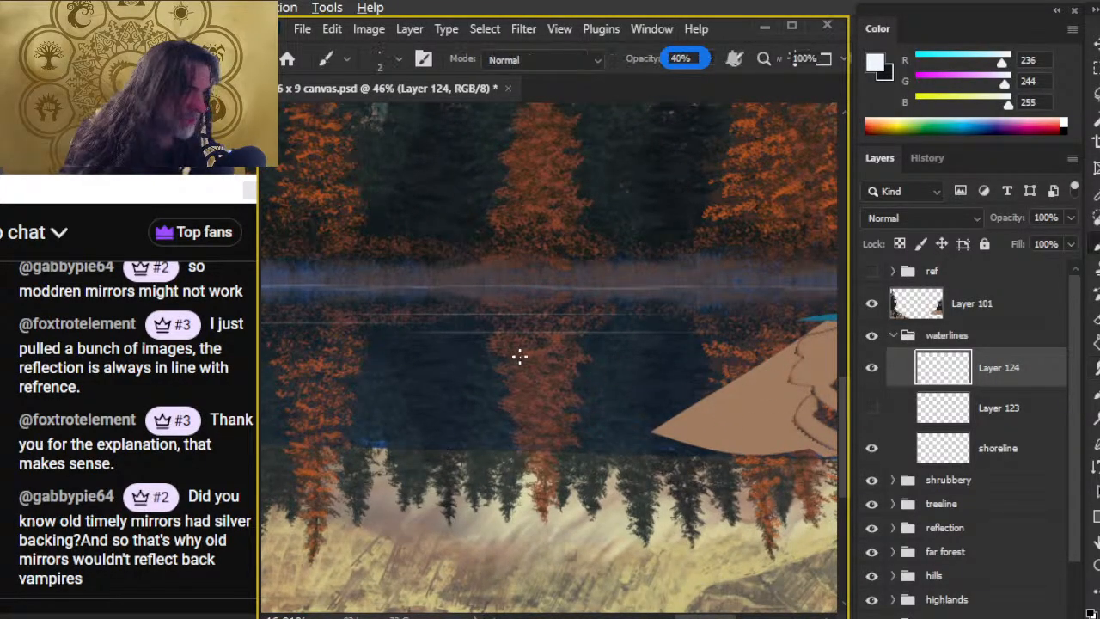
{"action": "key", "text": "z"}
{"action": "left_click", "coordinate": [999, 420]}
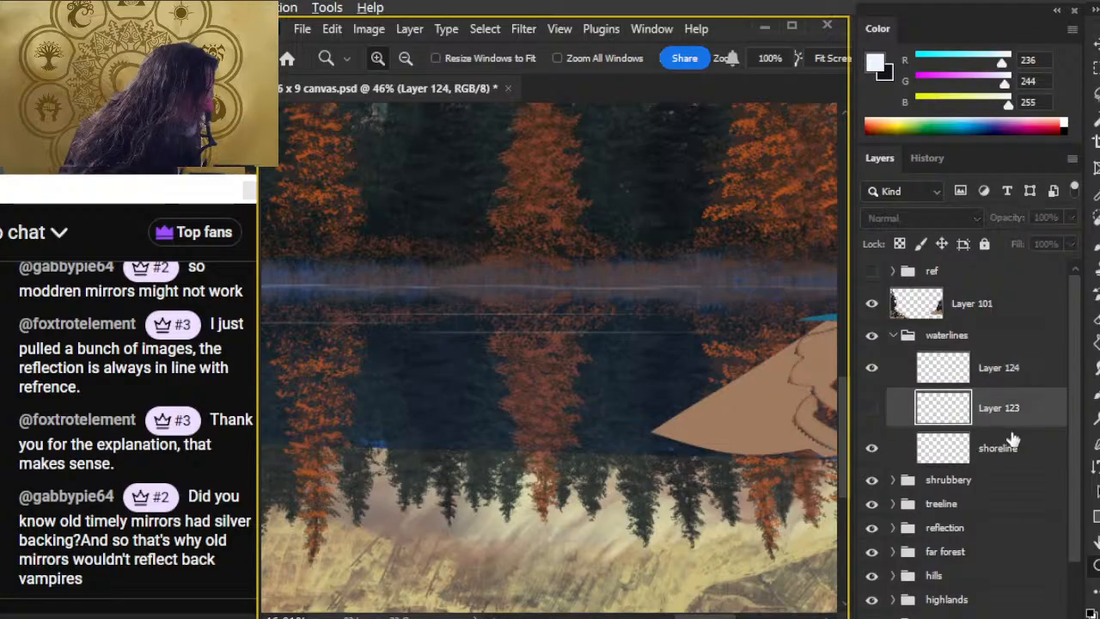
{"action": "key", "text": "ctrl+shift+alt+n"}
{"action": "mouse_move", "coordinate": [465, 340]}
{"action": "left_mouse_down"}
{"action": "mouse_move", "coordinate": [539, 363]}
{"action": "mouse_move", "coordinate": [482, 344]}
{"action": "mouse_move", "coordinate": [492, 321]}
{"action": "mouse_move", "coordinate": [496, 333]}
{"action": "left_mouse_up"}
{"action": "key", "text": "b"}
{"action": "key", "text": "4"}
{"action": "left_click", "coordinate": [495, 325], "text": "alt"}
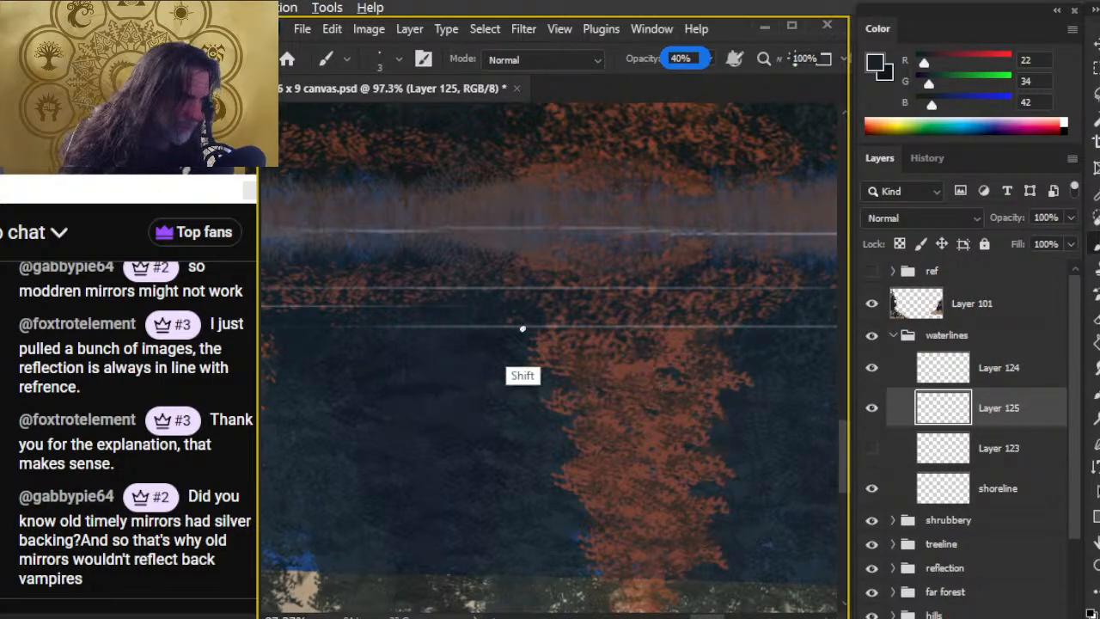
Paint thin dark horizontal lines on Layer 125 just beneath the light waterlines, starting around the lone orange tree's reflection
{"action": "scroll", "coordinate": [774, 344], "scroll_direction": "right", "scroll_amount": 1}
{"action": "scroll", "coordinate": [494, 338], "scroll_direction": "right", "scroll_amount": 4}
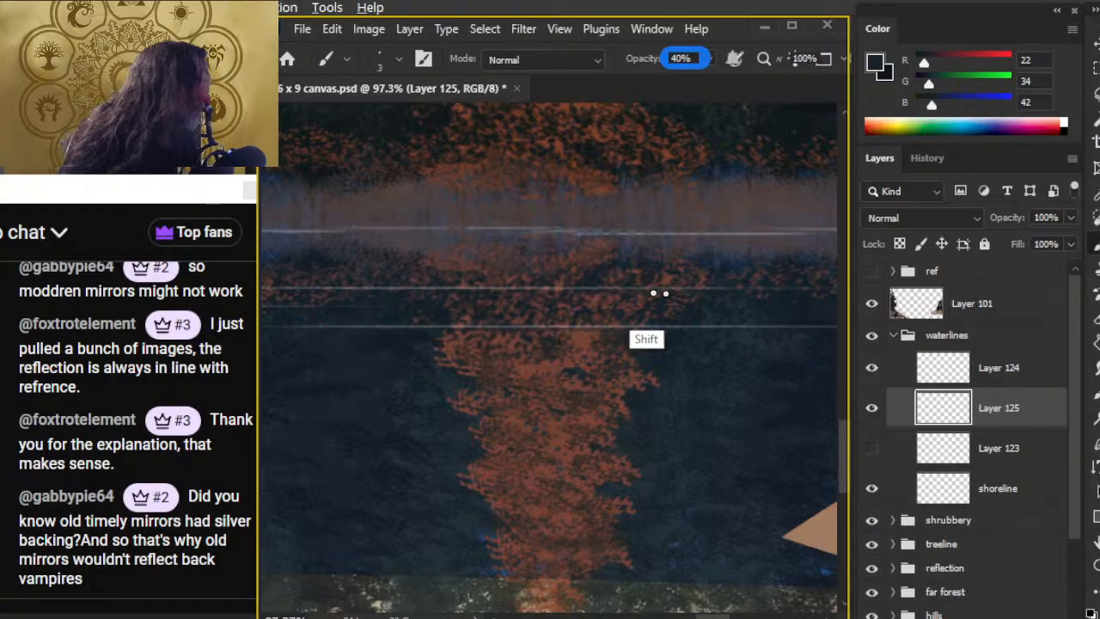
{"action": "key", "text": "r"}
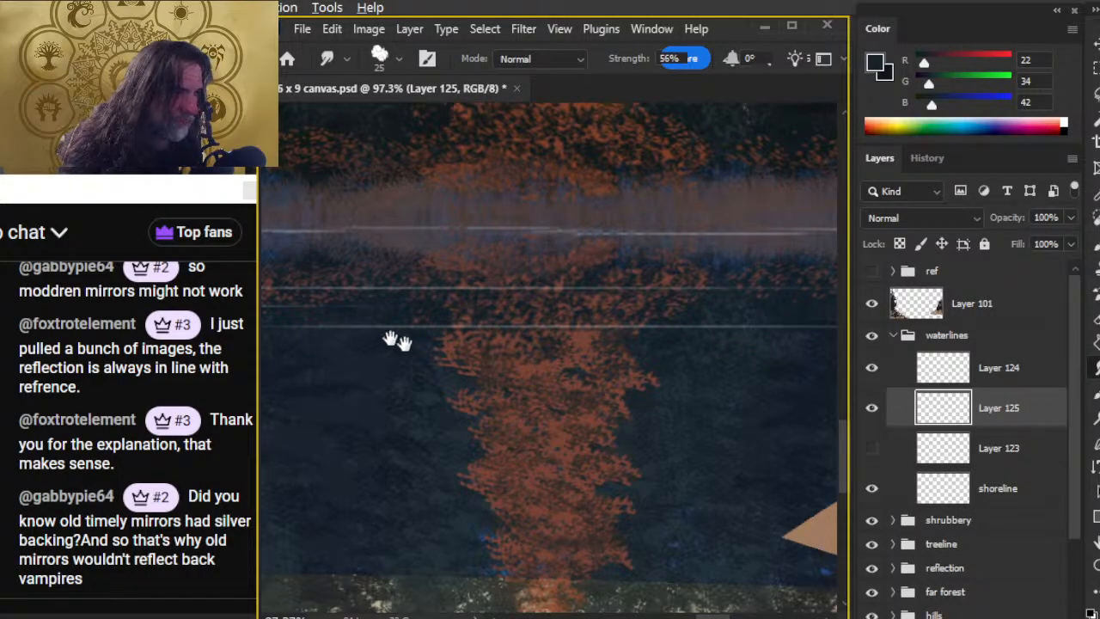
{"action": "left_click_drag", "start_coordinate": [393, 339], "coordinate": [699, 356]}
{"action": "key", "text": "b"}
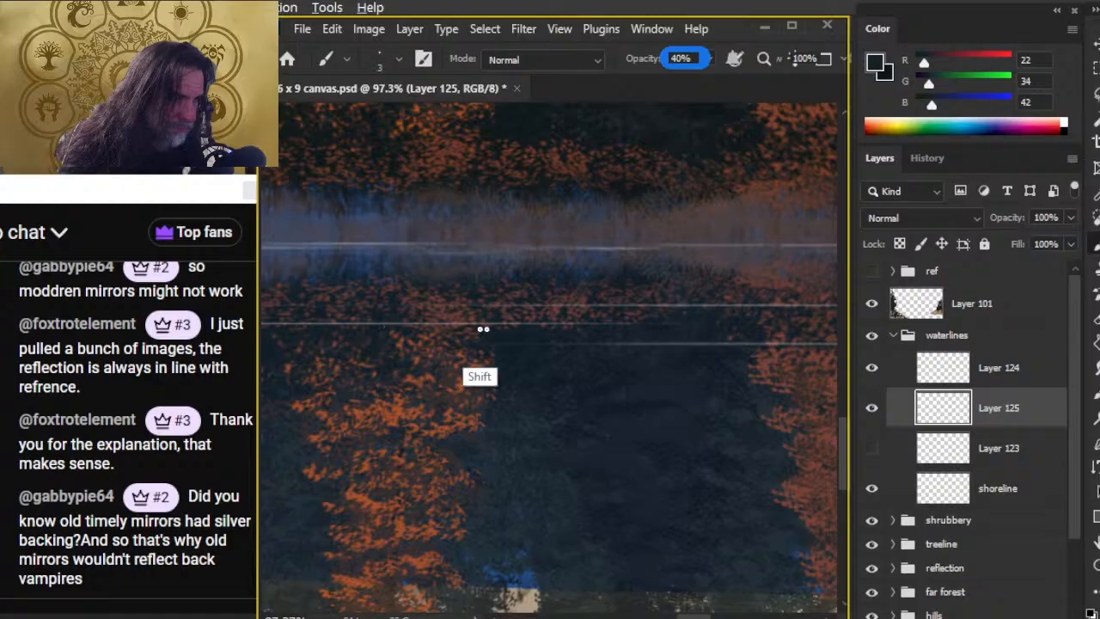
{"action": "left_click_drag", "start_coordinate": [321, 336], "coordinate": [564, 384]}
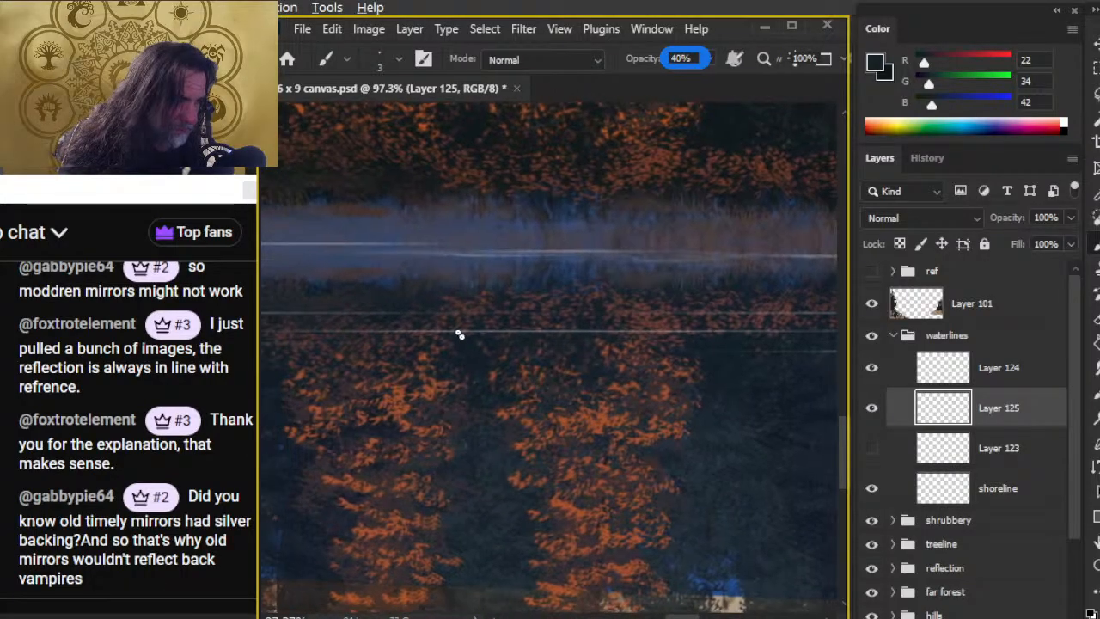
Sample a darker water colour and paint thin shadow lines under the waterlines across the next orange tree reflections
{"action": "left_click", "coordinate": [469, 337], "text": "alt"}
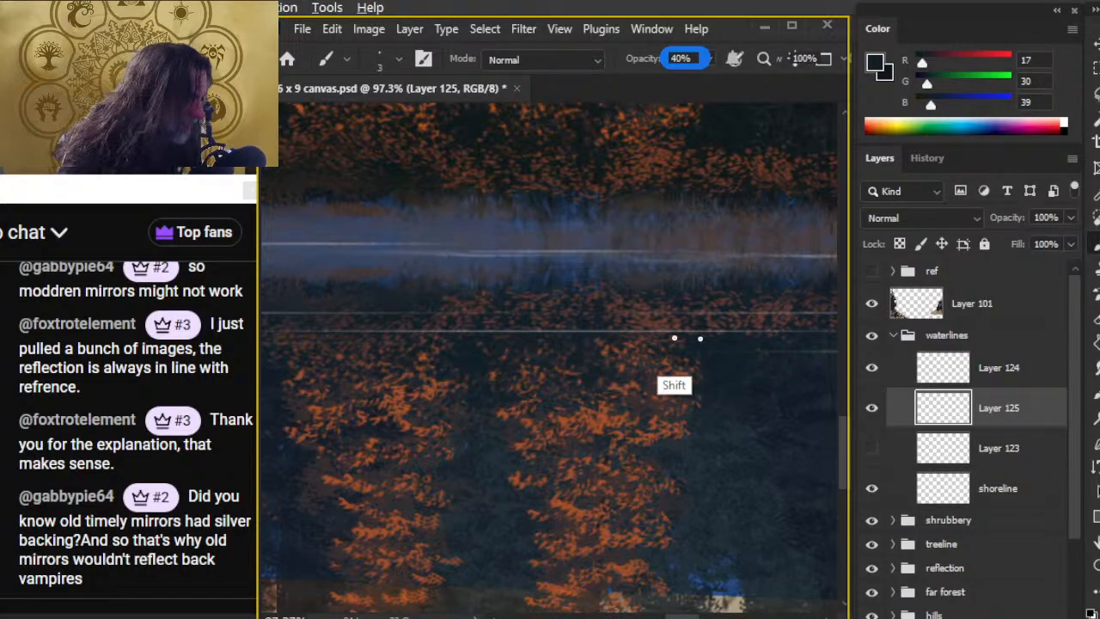
{"action": "scroll", "coordinate": [650, 336], "scroll_direction": "right", "scroll_amount": 1}
{"action": "scroll", "coordinate": [724, 332], "scroll_direction": "right", "scroll_amount": 1}
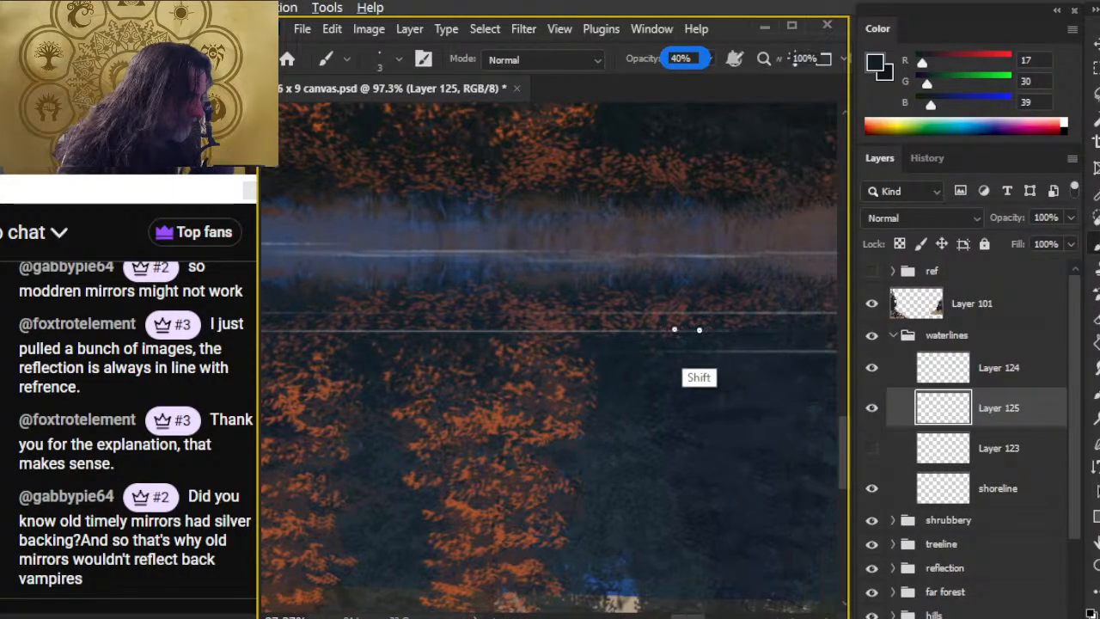
{"action": "left_click_drag", "start_coordinate": [321, 417], "coordinate": [771, 462]}
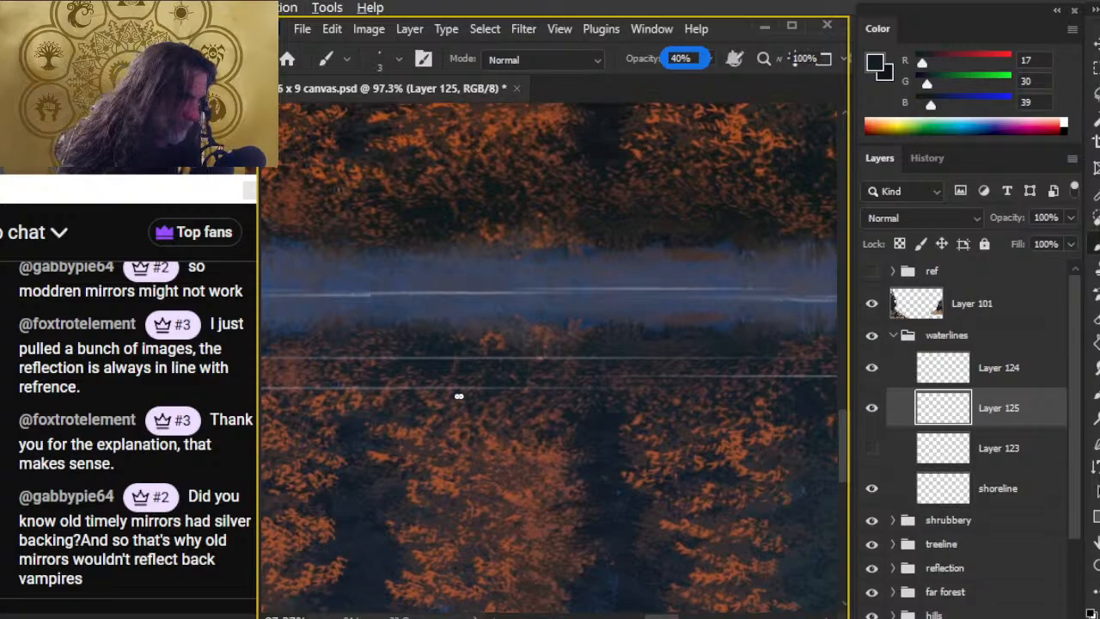
Paint dark lines between the light waterlines over the central orange reflections and blend them with the Smudge tool
{"action": "key", "text": "r"}
{"action": "key", "text": "b"}
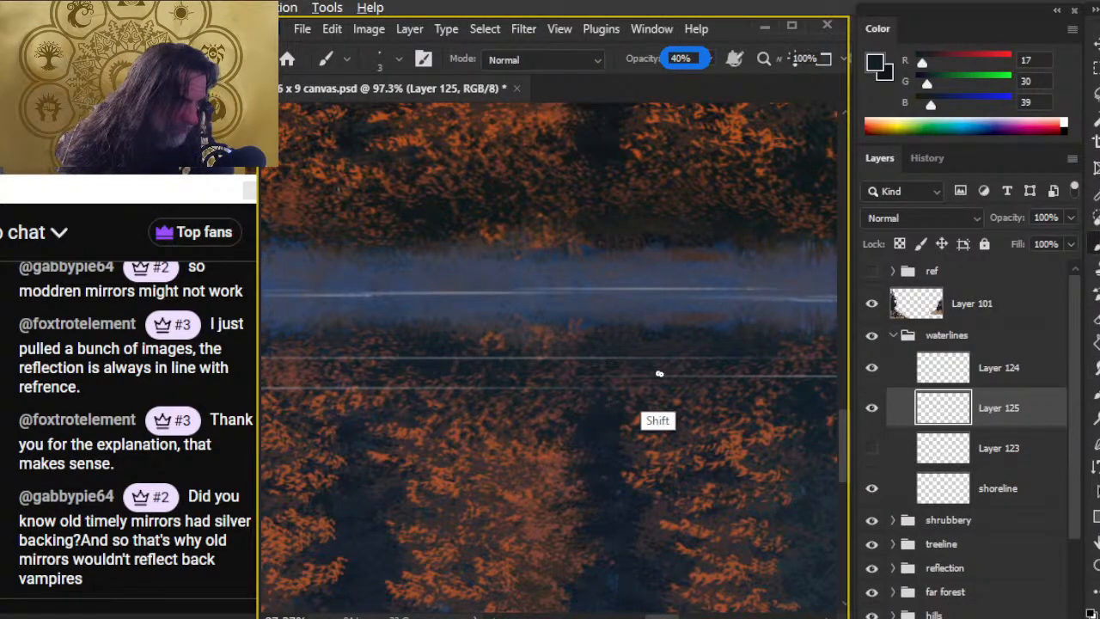
{"action": "scroll", "coordinate": [413, 361], "scroll_direction": "left", "scroll_amount": 2}
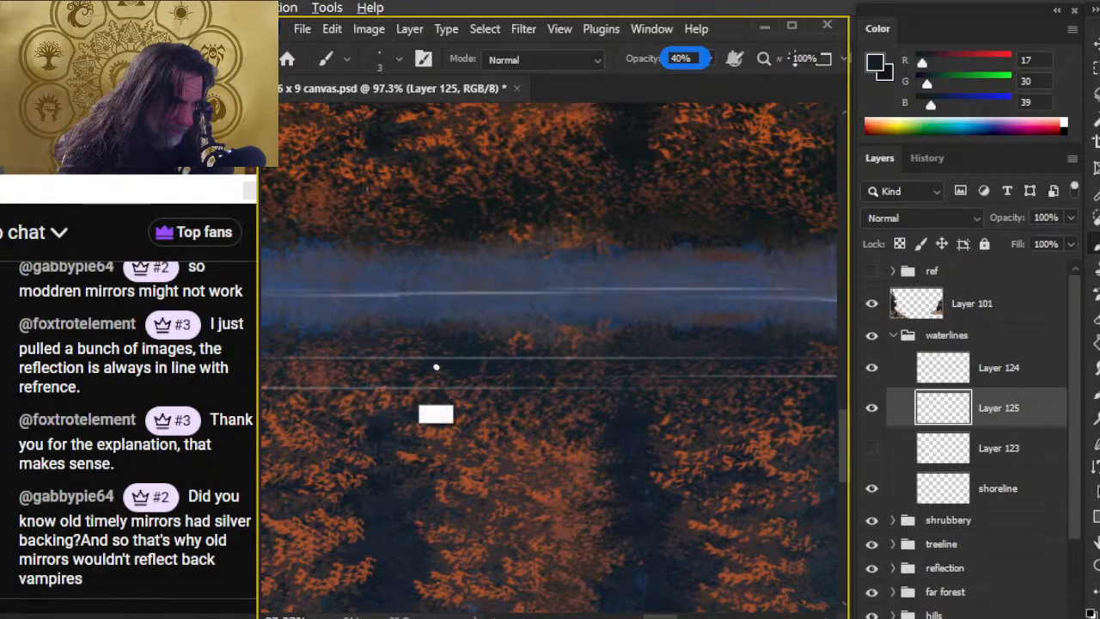
{"action": "scroll", "coordinate": [472, 379], "scroll_direction": "right", "scroll_amount": 2}
{"action": "key", "text": "r"}
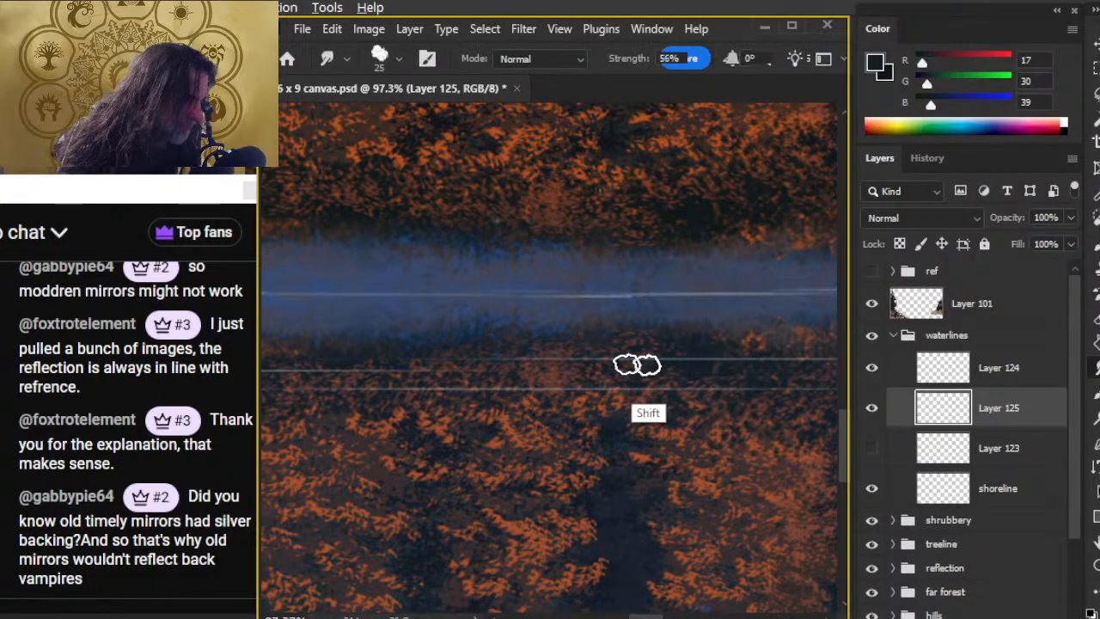
{"action": "scroll", "coordinate": [547, 401], "scroll_direction": "down", "scroll_amount": 1}
Paint dark shadow lines on Layer 125 beneath the lower light waterlines over the central orange reflections and soften them with the Smudge tool
{"action": "key", "text": "b"}
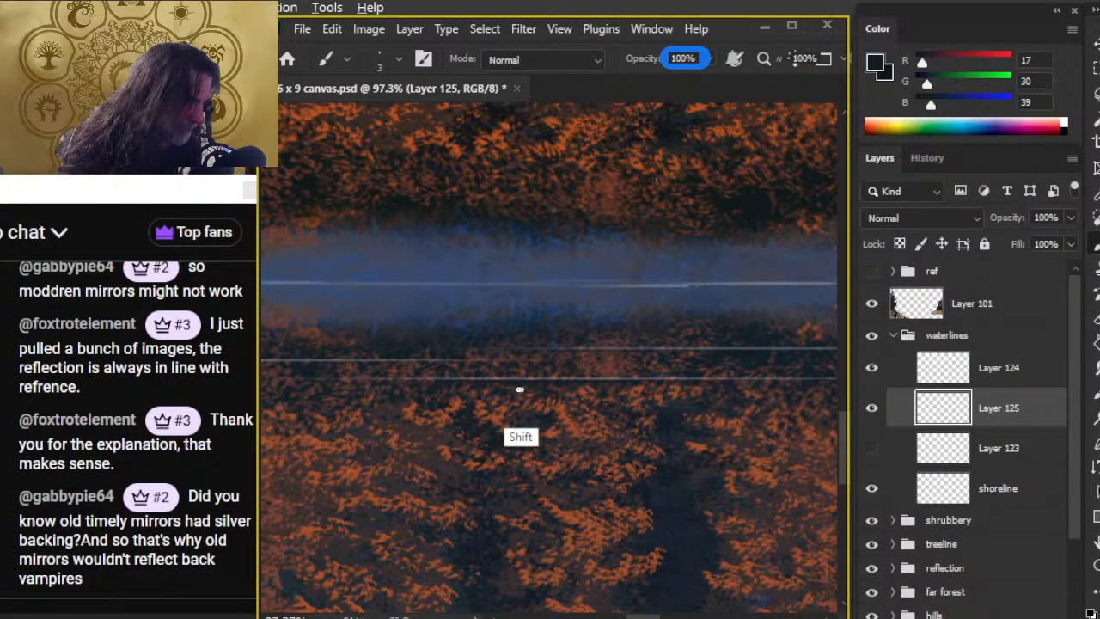
{"action": "scroll", "coordinate": [645, 381], "scroll_direction": "right", "scroll_amount": 3}
{"action": "key", "text": "r"}
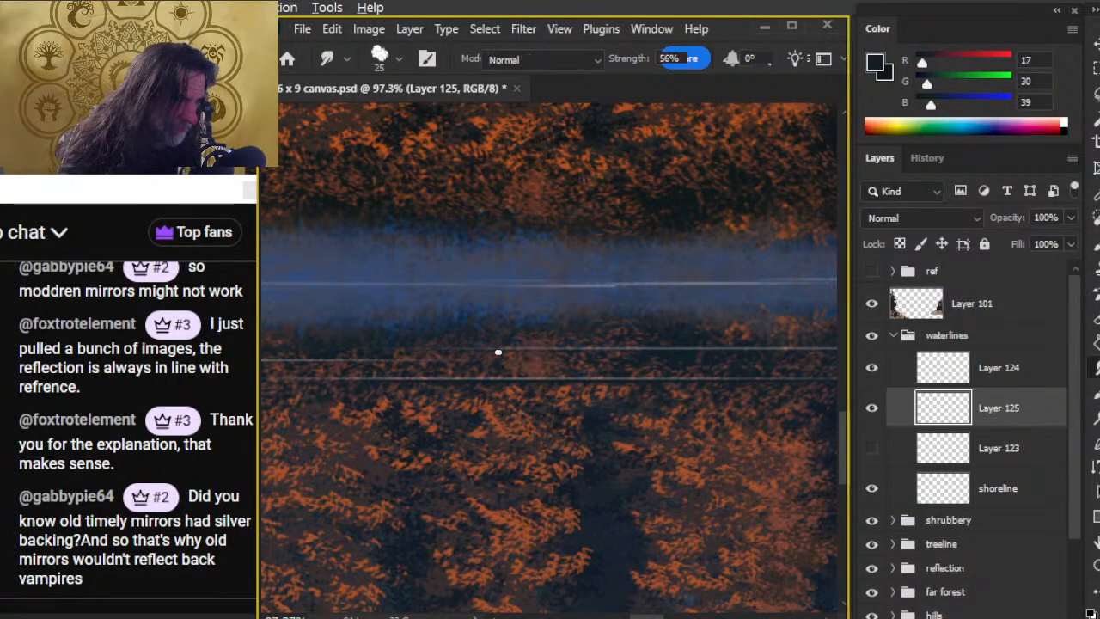
{"action": "key", "text": "b"}
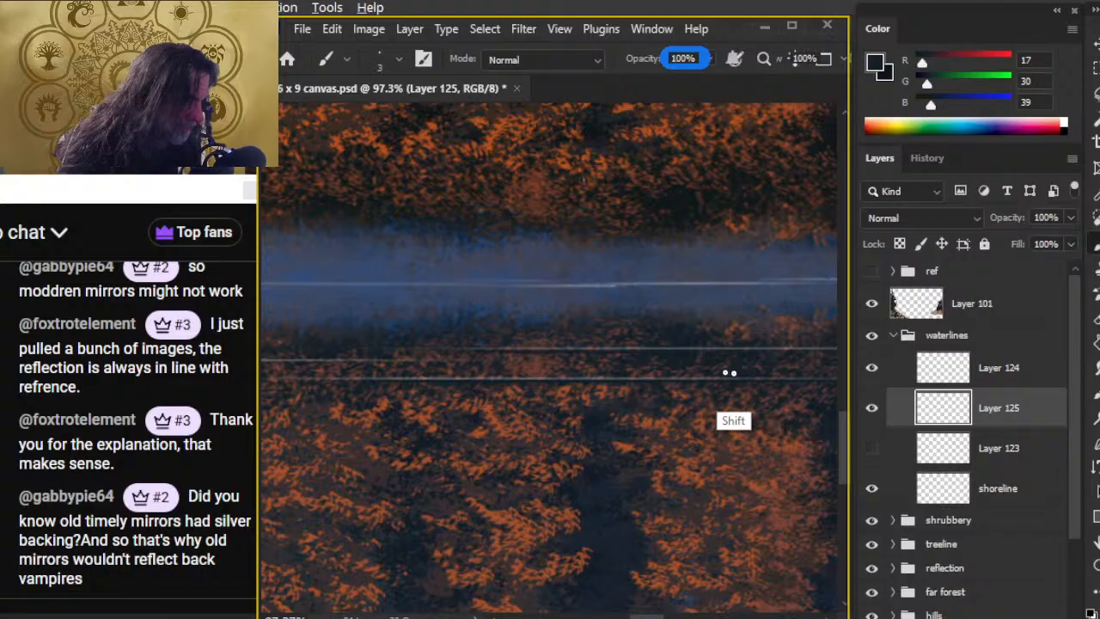
{"action": "scroll", "coordinate": [766, 343], "scroll_direction": "right", "scroll_amount": 3}
{"action": "scroll", "coordinate": [697, 413], "scroll_direction": "right", "scroll_amount": 3}
{"action": "key", "text": "r"}
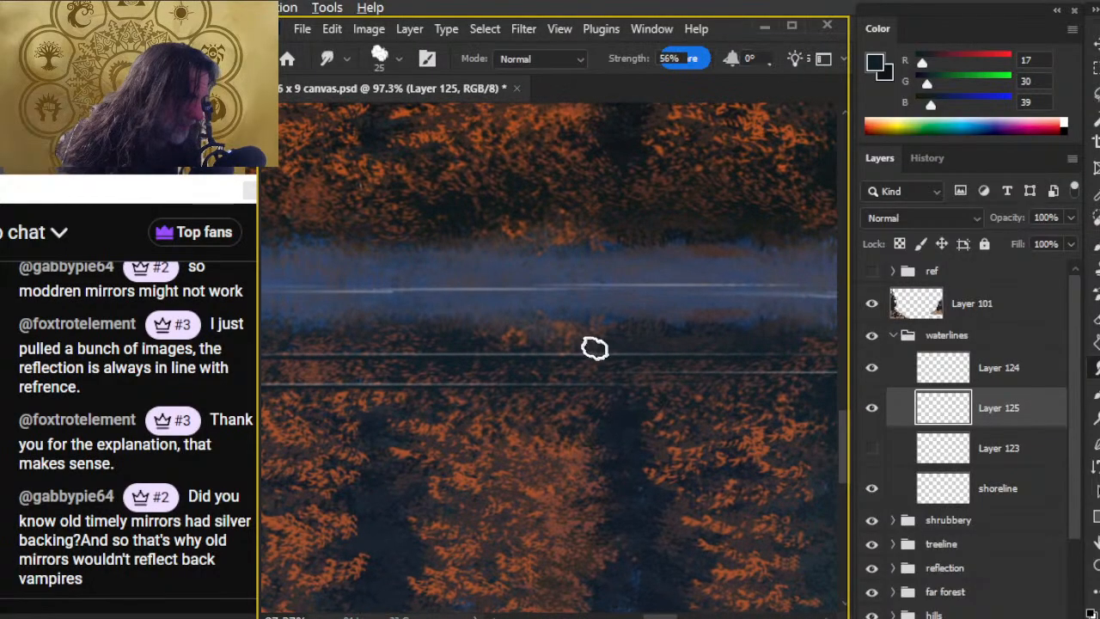
Continue the dark shadow lines rightward under the waterlines across the next orange and green tree reflections, smudging them soft
{"action": "scroll", "coordinate": [540, 392], "scroll_direction": "right", "scroll_amount": 3}
{"action": "key", "text": "b"}
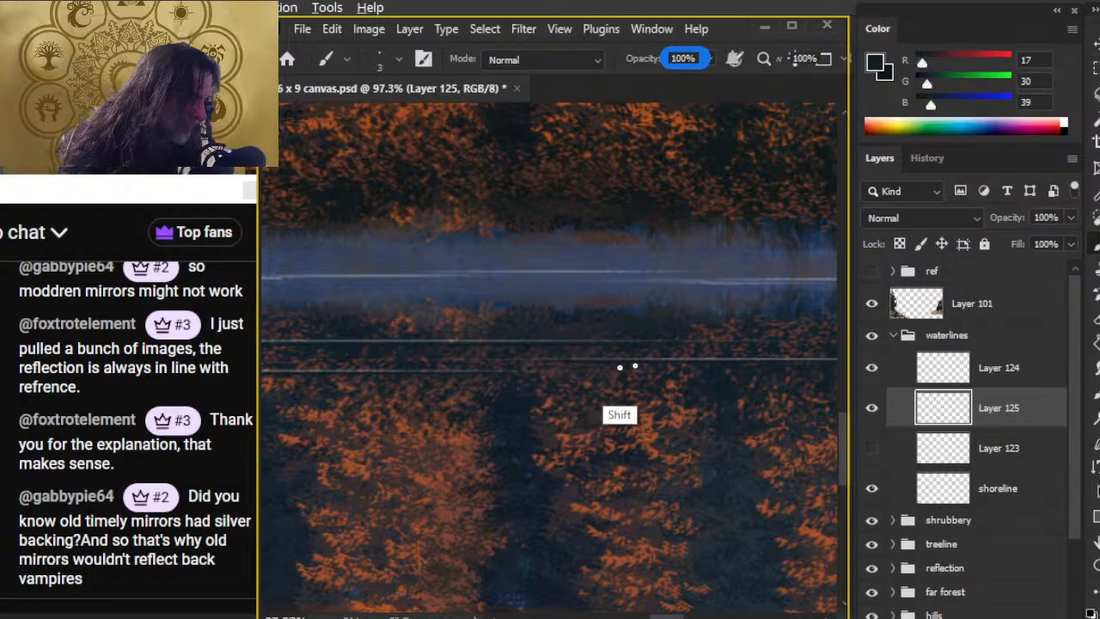
{"action": "scroll", "coordinate": [762, 369], "scroll_direction": "right", "scroll_amount": 3}
{"action": "scroll", "coordinate": [766, 422], "scroll_direction": "right", "scroll_amount": 3}
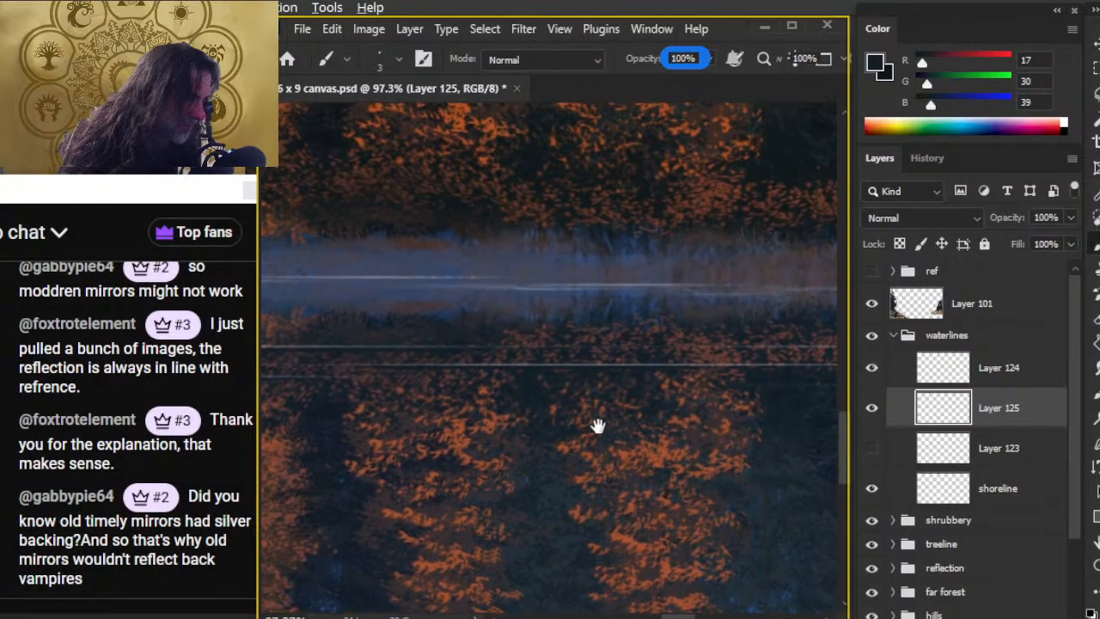
{"action": "key", "text": "r"}
{"action": "scroll", "coordinate": [589, 374], "scroll_direction": "right", "scroll_amount": 2}
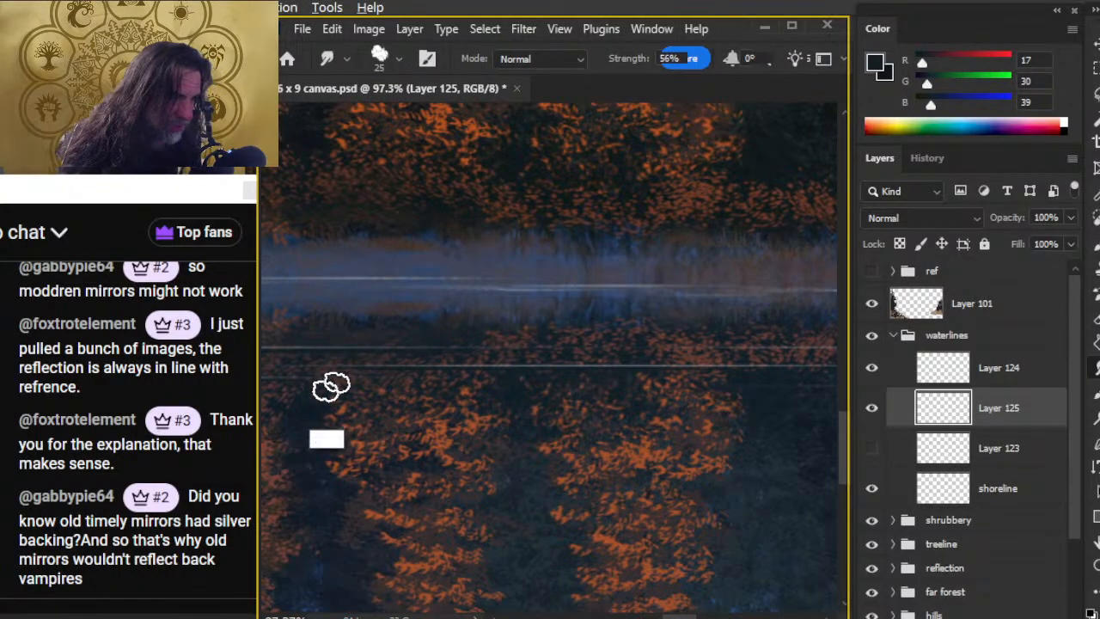
Paint and smudge dark lines under the waterlines from the last orange reflection across the dark water toward the tan bank
{"action": "scroll", "coordinate": [367, 402], "scroll_direction": "right", "scroll_amount": 3}
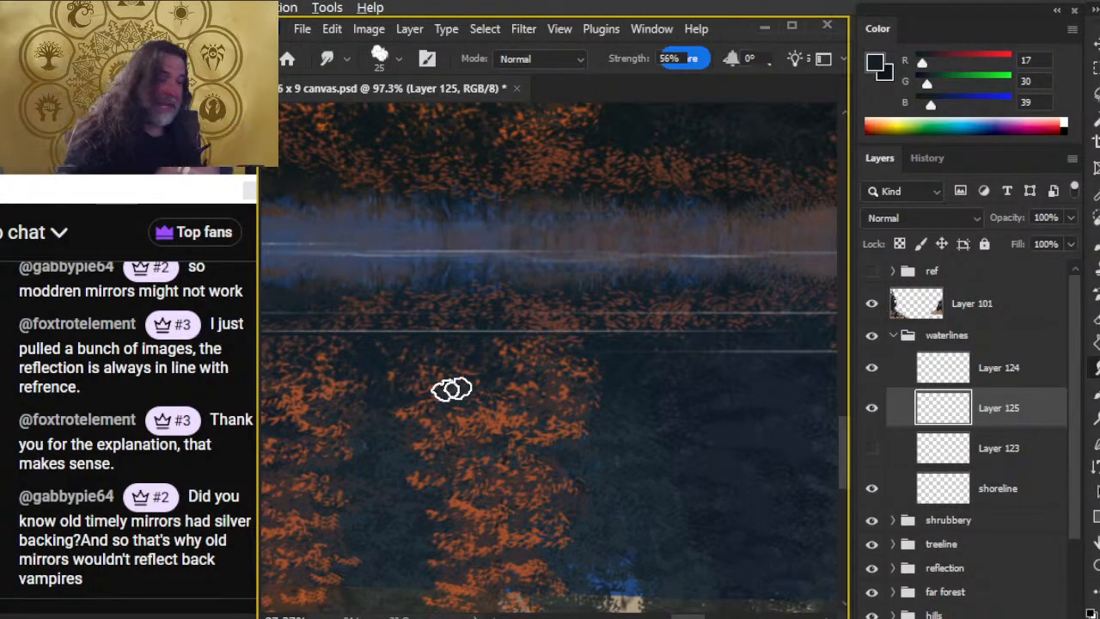
{"action": "left_click_drag", "start_coordinate": [636, 378], "coordinate": [580, 364]}
{"action": "key", "text": "b"}
{"action": "key", "text": "shift"}
{"action": "left_click_drag", "start_coordinate": [550, 307], "coordinate": [826, 327]}
{"action": "key", "text": "r"}
{"action": "mouse_move", "coordinate": [694, 313]}
{"action": "left_mouse_down"}
{"action": "mouse_move", "coordinate": [886, 317]}
{"action": "mouse_move", "coordinate": [483, 329]}
{"action": "left_mouse_up"}
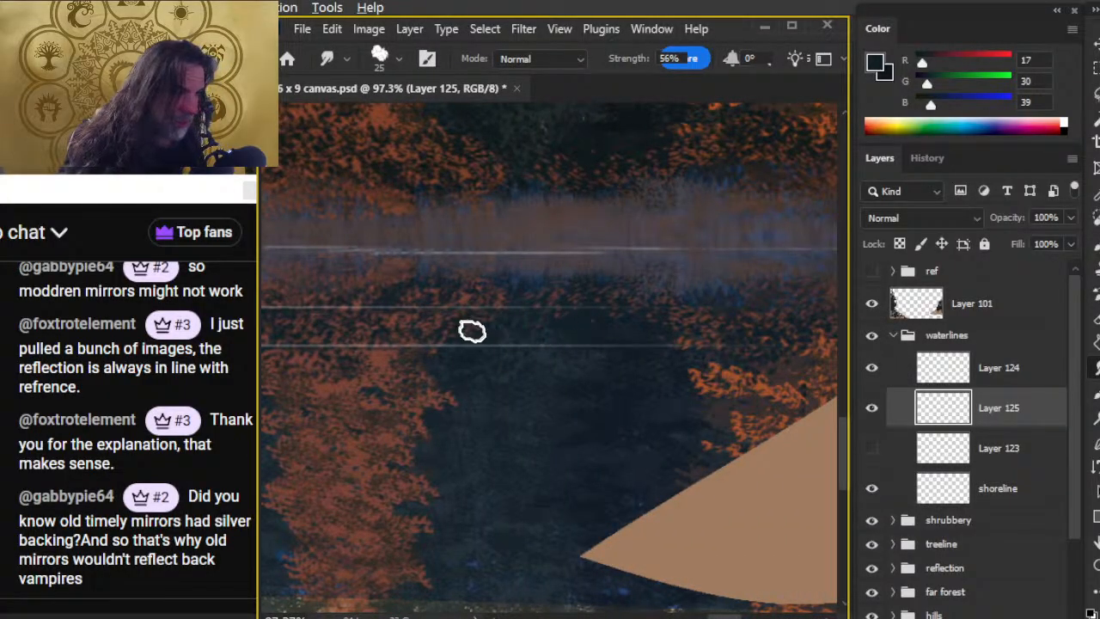
Reinforce the dark lines beneath the two waterlines beside the tan bank, blending each with the Smudge tool
{"action": "key", "text": "b"}
{"action": "key", "text": "r"}
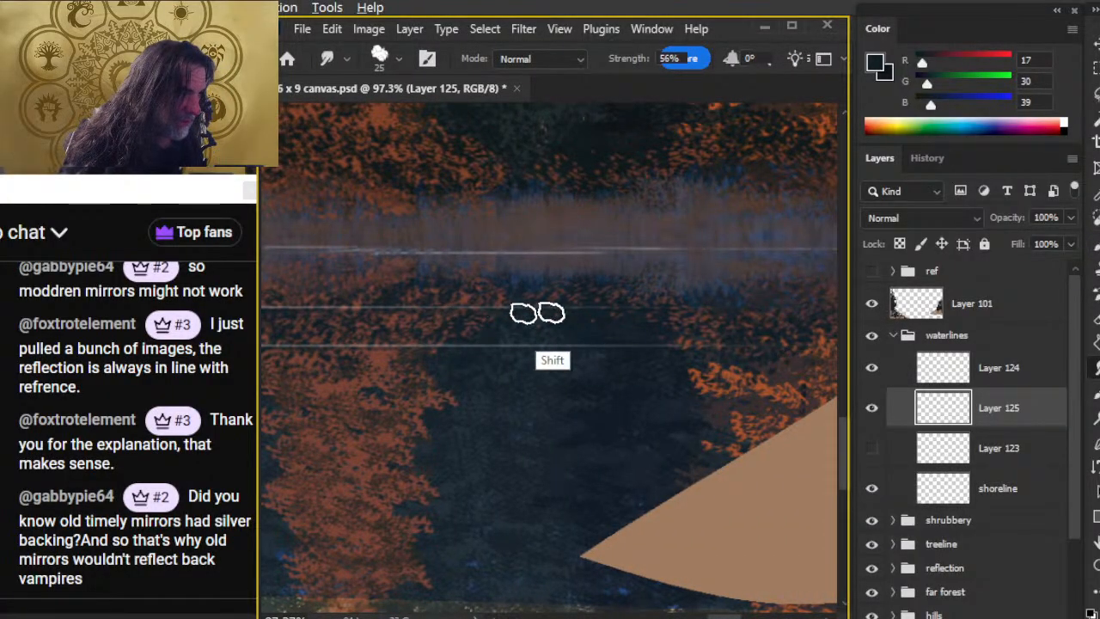
{"action": "key", "text": "b"}
{"action": "key", "text": "r"}
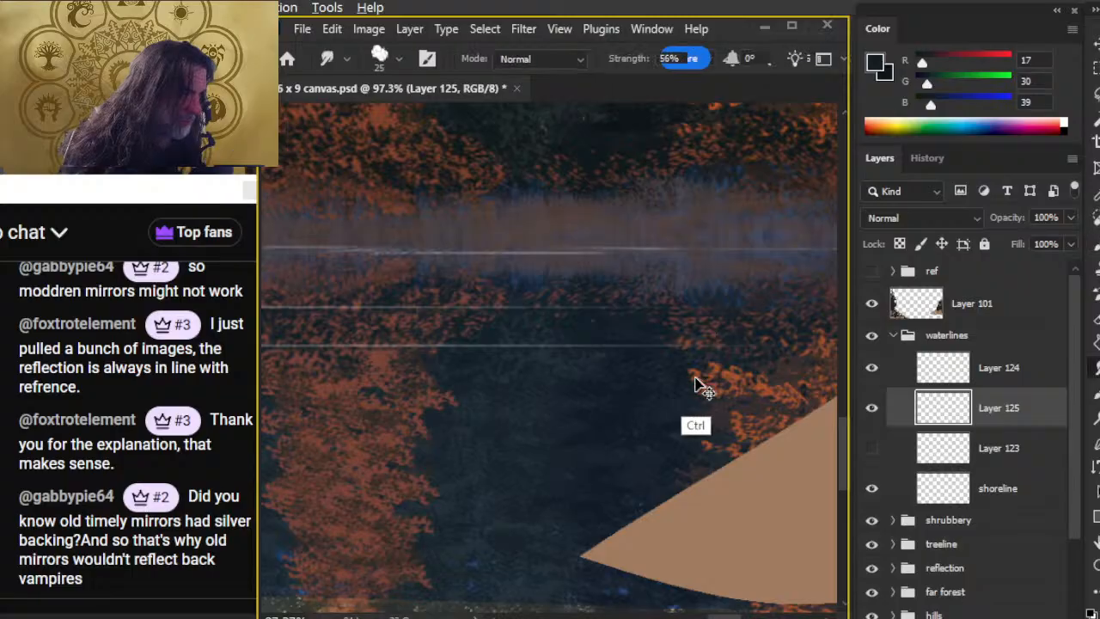
{"action": "key", "text": "b"}
{"action": "key", "text": "shift"}
{"action": "key", "text": "r"}
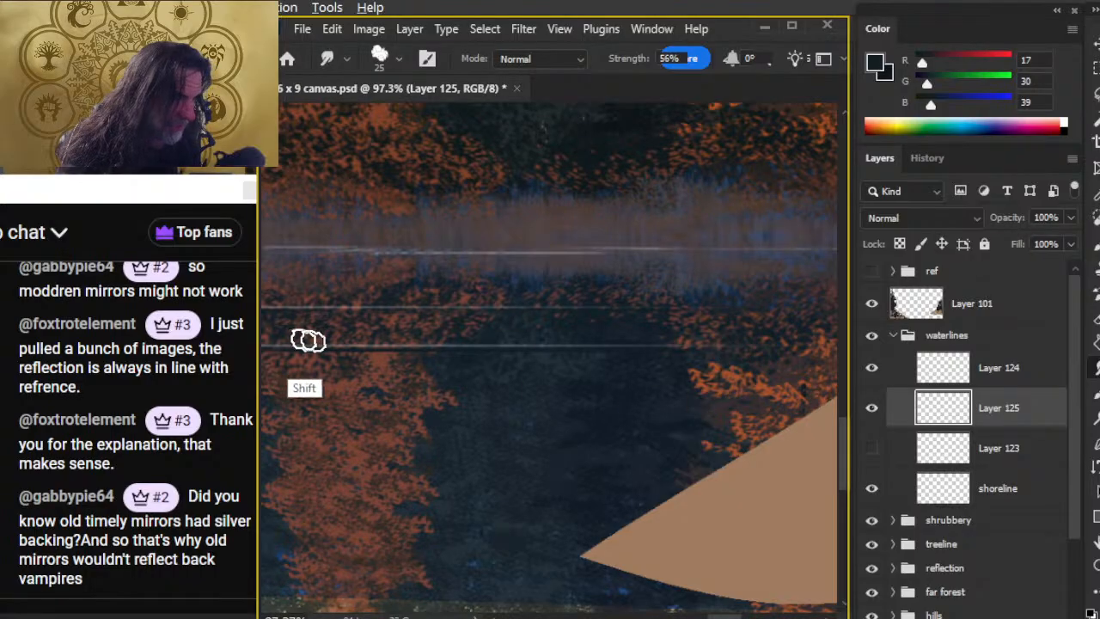
Show Layer 123 with its extra waterlines and move it above Layer 125 in the waterlines group
{"action": "key", "text": "z"}
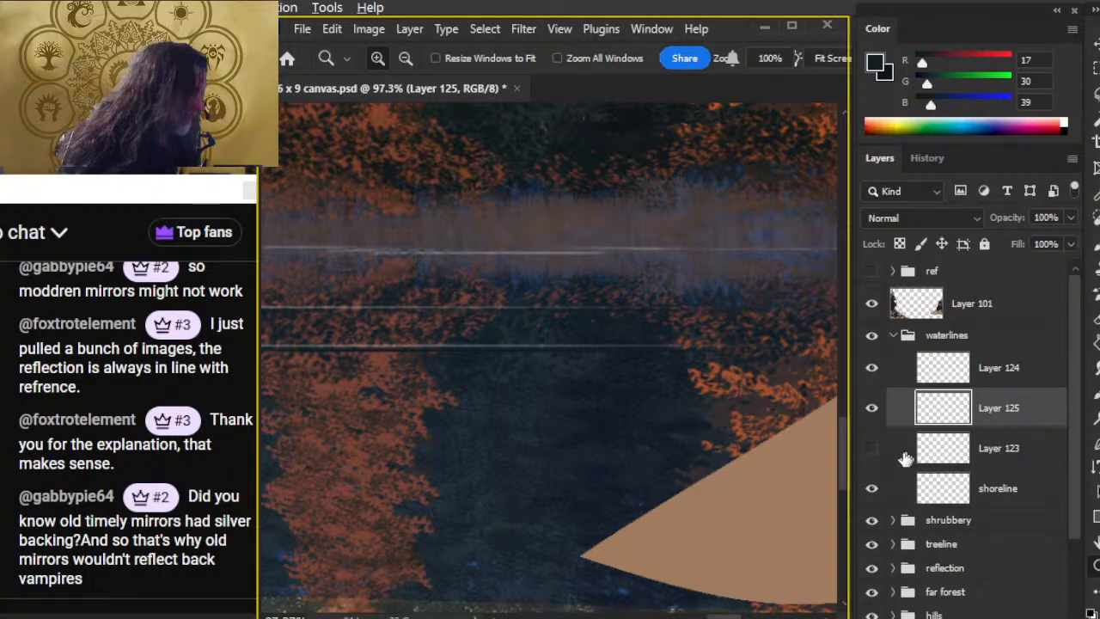
{"action": "left_click", "coordinate": [872, 451]}
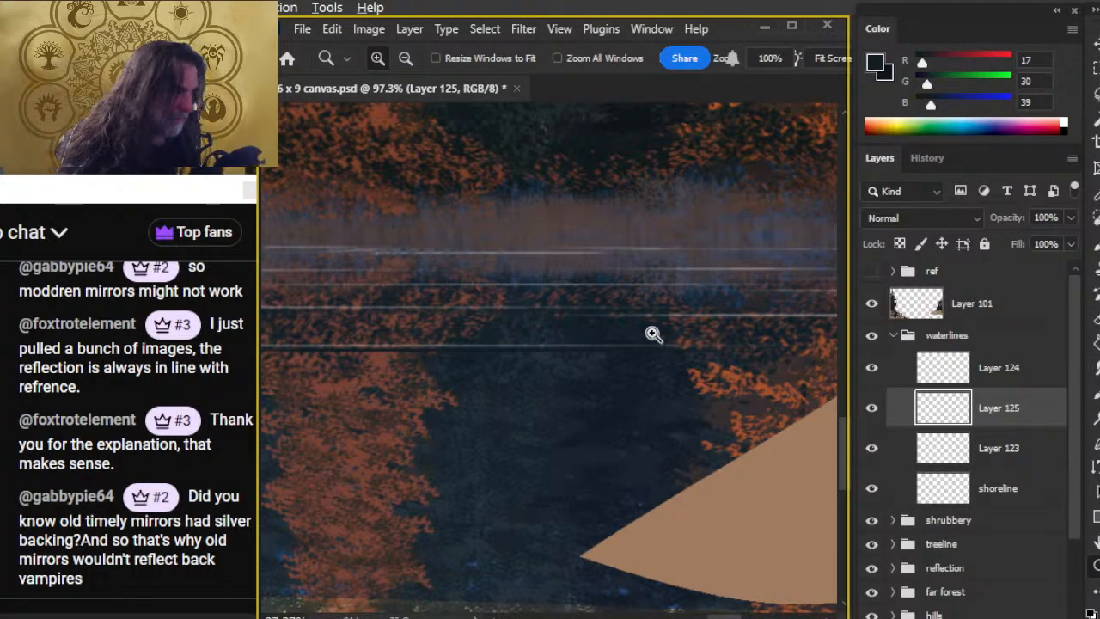
{"action": "key", "text": "b"}
{"action": "key", "text": "r"}
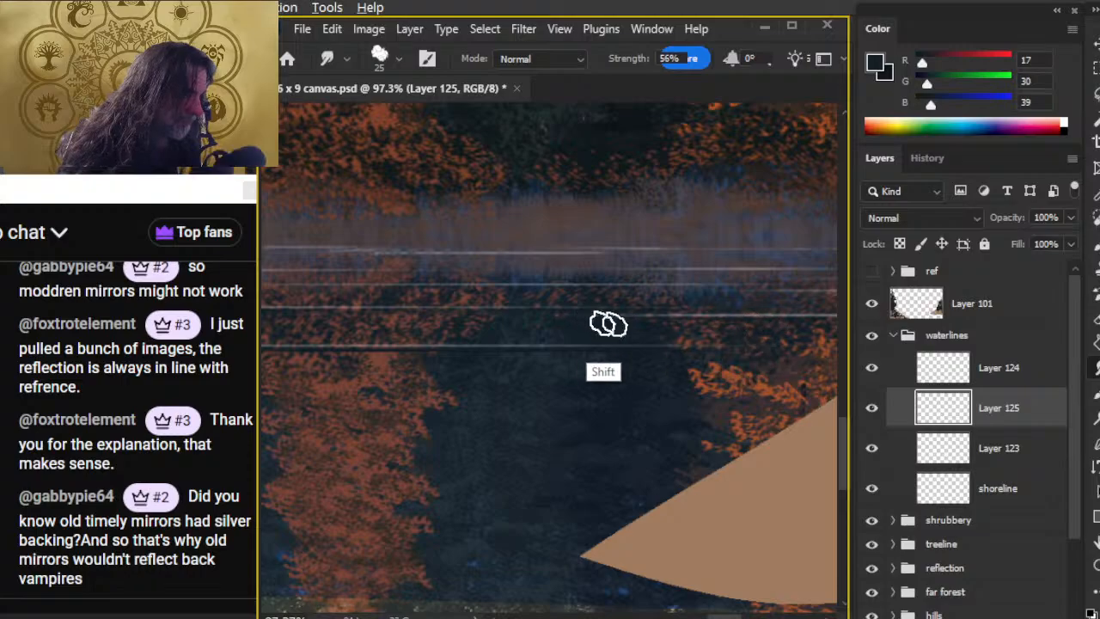
{"action": "scroll", "coordinate": [594, 319], "scroll_direction": "right", "scroll_amount": 1}
{"action": "left_click_drag", "start_coordinate": [1005, 445], "coordinate": [1020, 421]}
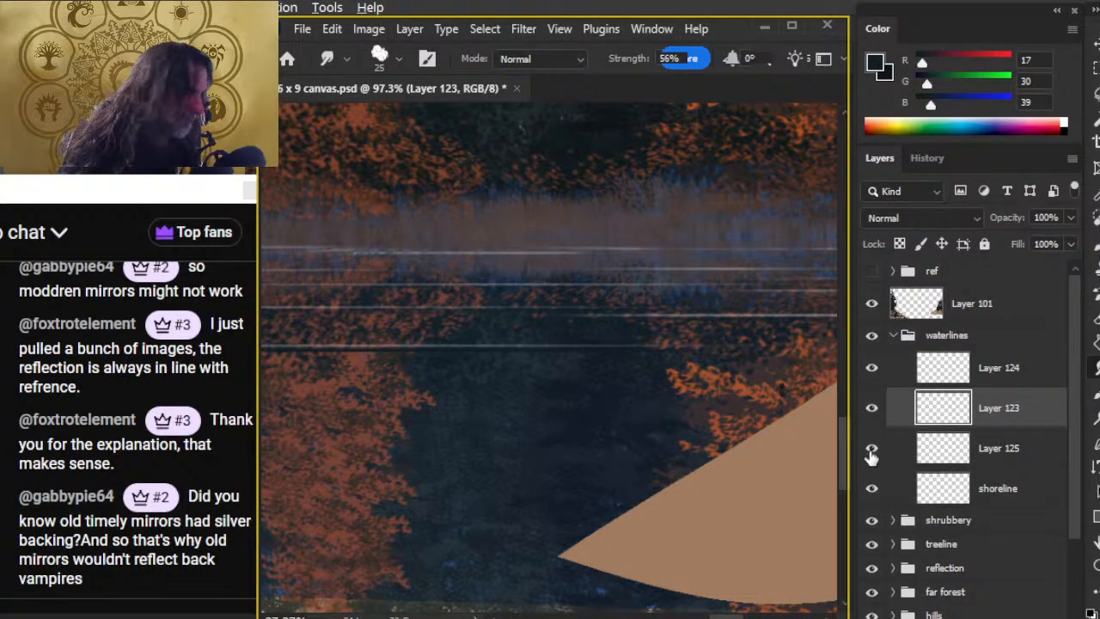
On Layer 125, paint and smudge dark lines beneath Layer 123's upper waterlines near the tan bank
{"action": "left_click", "coordinate": [998, 459]}
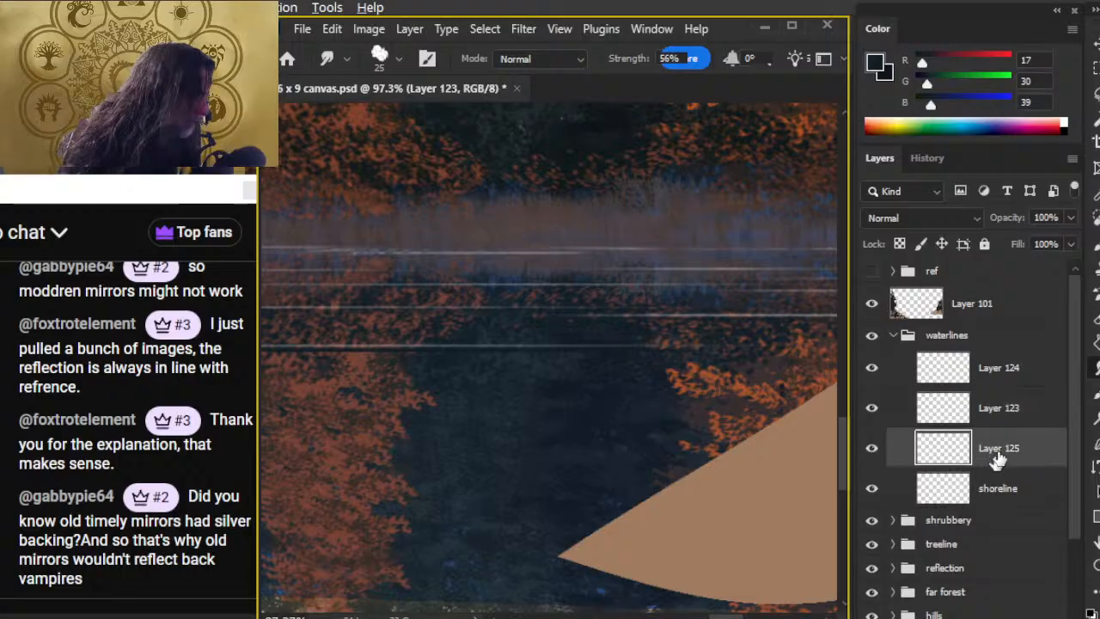
{"action": "key", "text": "b"}
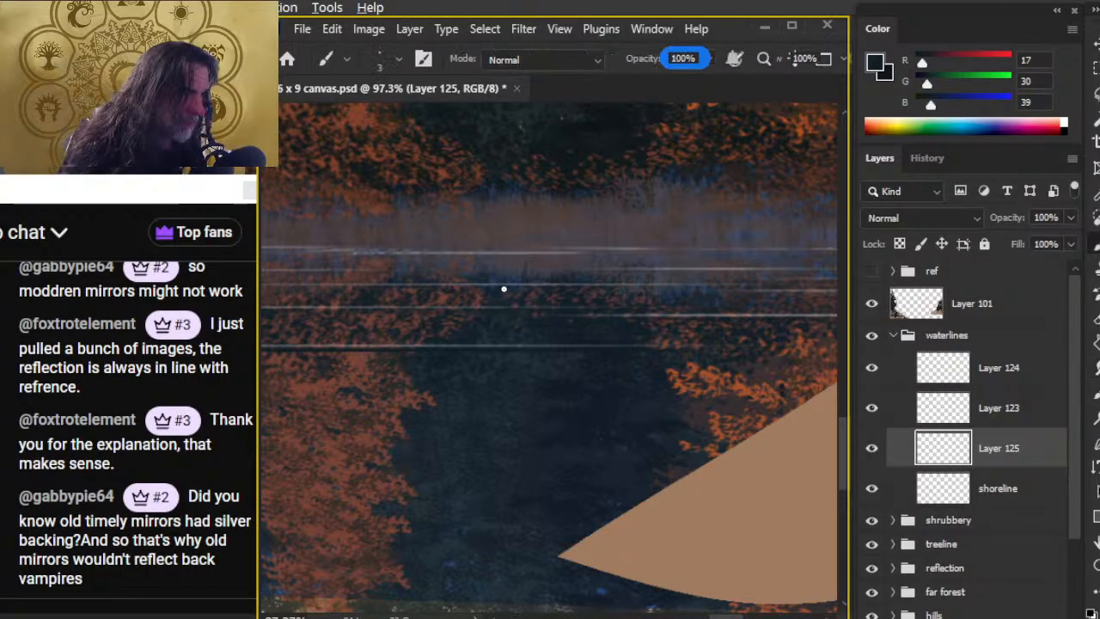
{"action": "key", "text": "r"}
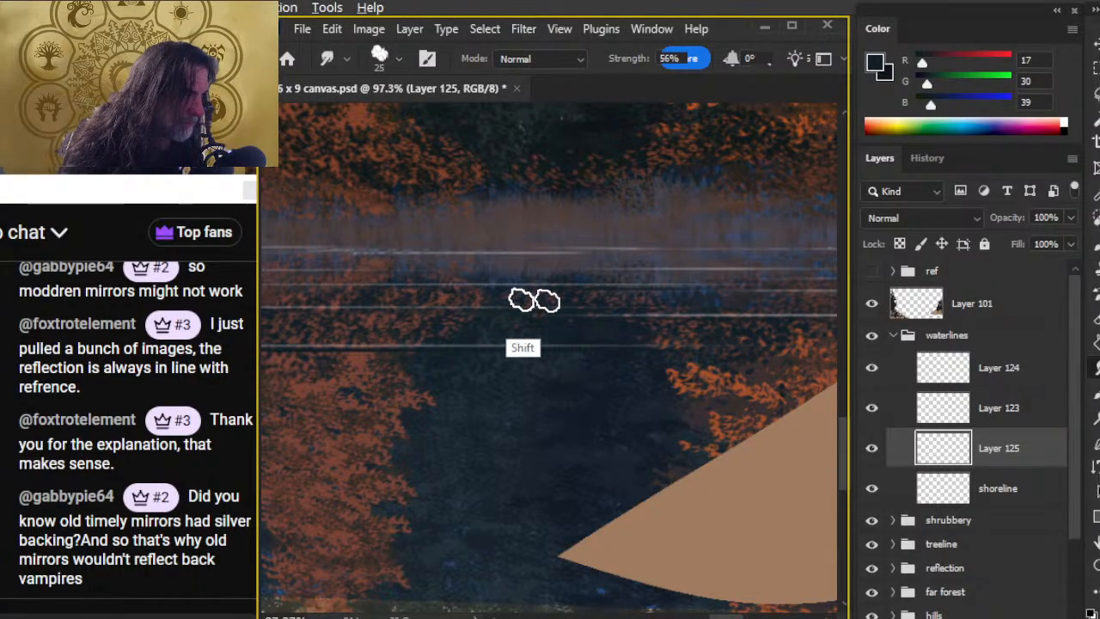
Paint dark lines beneath the upper waterlines along the blue mist's lower edge over the wide orange reflection and smudge them
{"action": "key", "text": "z"}
{"action": "left_click_drag", "start_coordinate": [523, 459], "coordinate": [339, 518]}
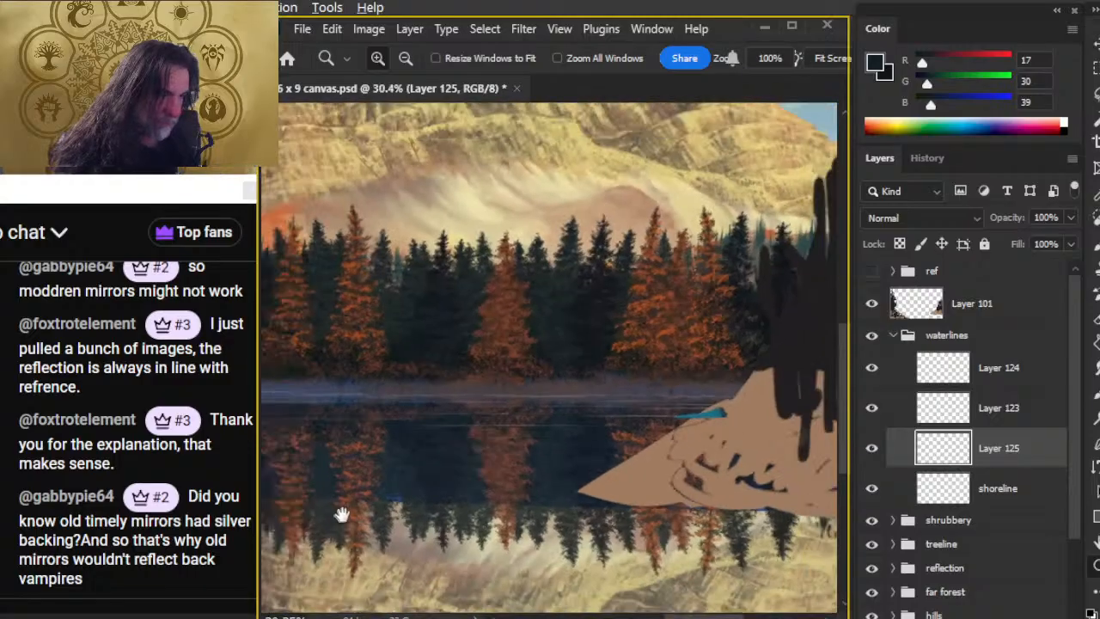
{"action": "left_click_drag", "start_coordinate": [429, 381], "coordinate": [523, 393]}
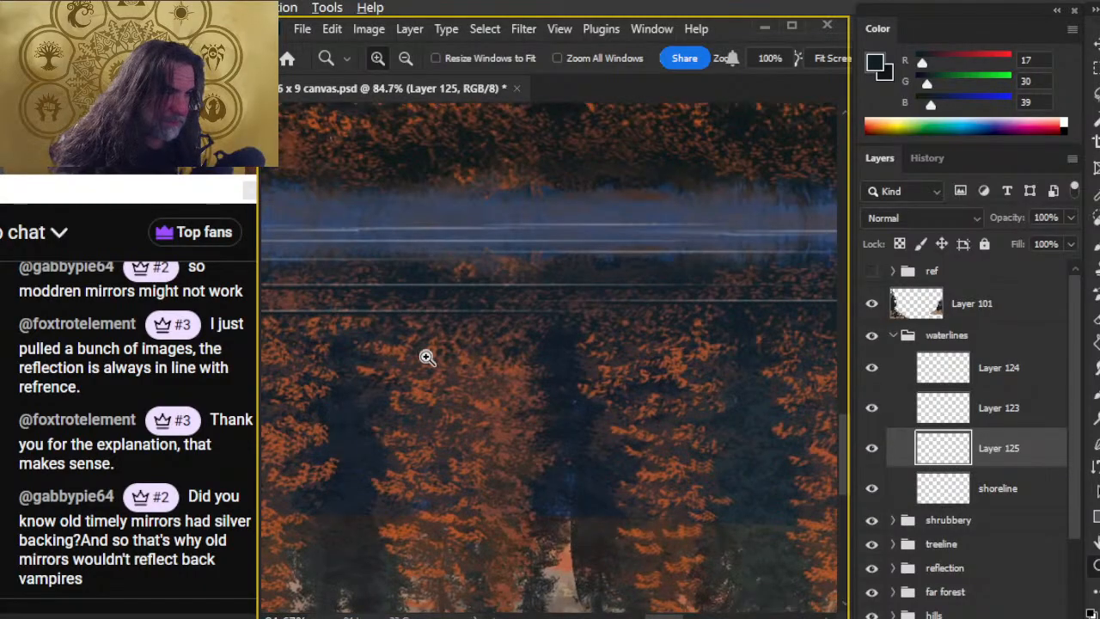
{"action": "left_click_drag", "start_coordinate": [464, 358], "coordinate": [717, 396]}
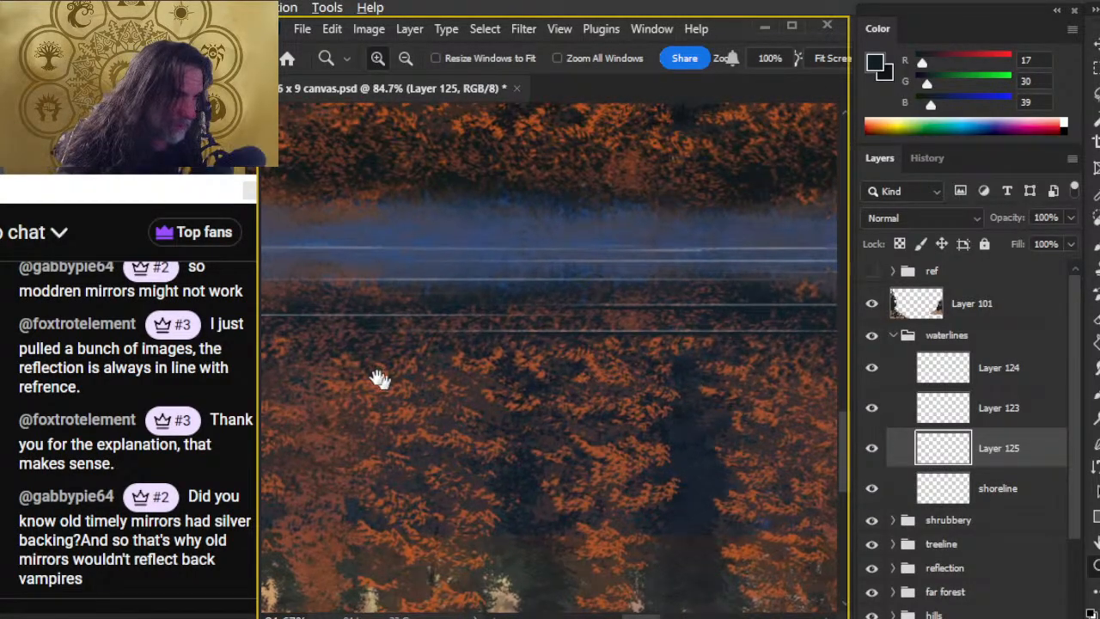
{"action": "left_click_drag", "start_coordinate": [377, 377], "coordinate": [570, 384]}
{"action": "key", "text": "b"}
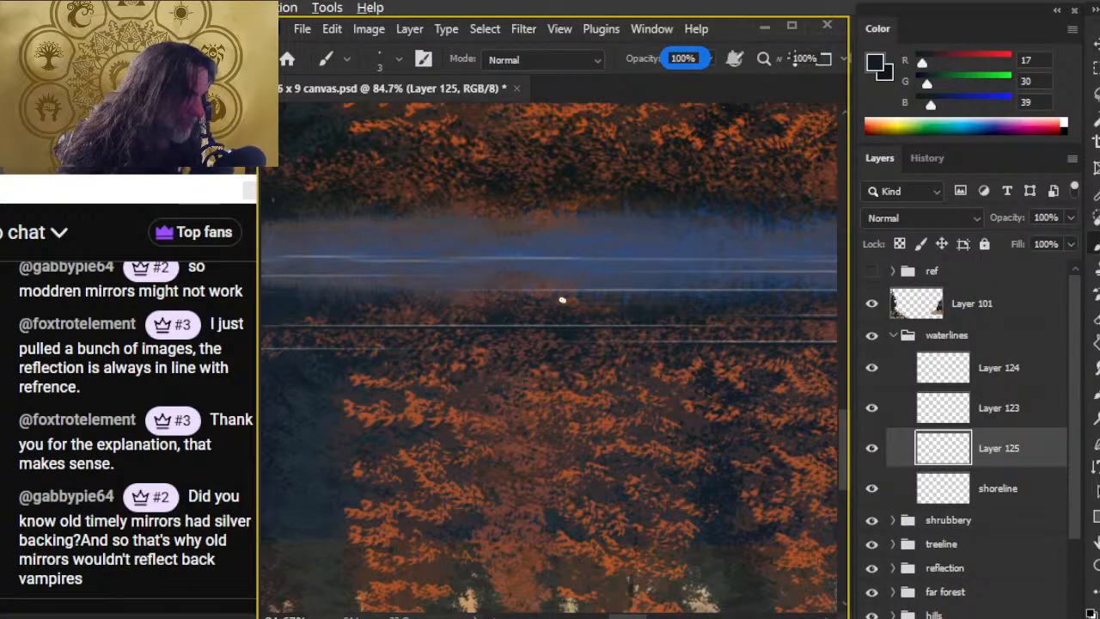
{"action": "key", "text": "r"}
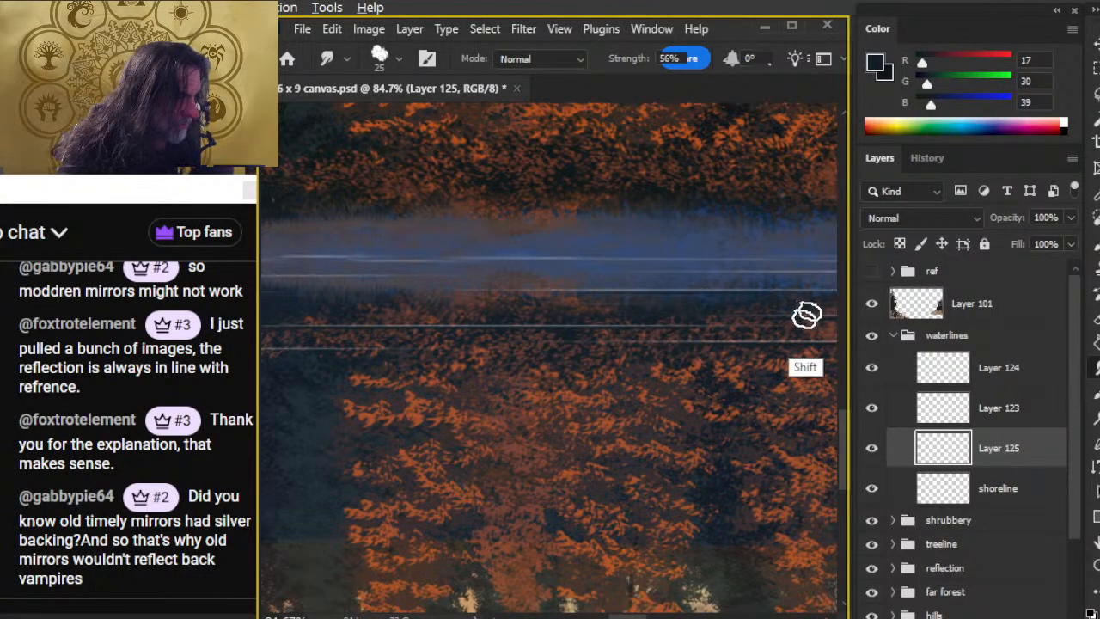
{"action": "left_click_drag", "start_coordinate": [507, 428], "coordinate": [832, 439]}
Add softened dark lines under the lowest waterline across the orange reflections on the lake's left side
{"action": "key", "text": "b"}
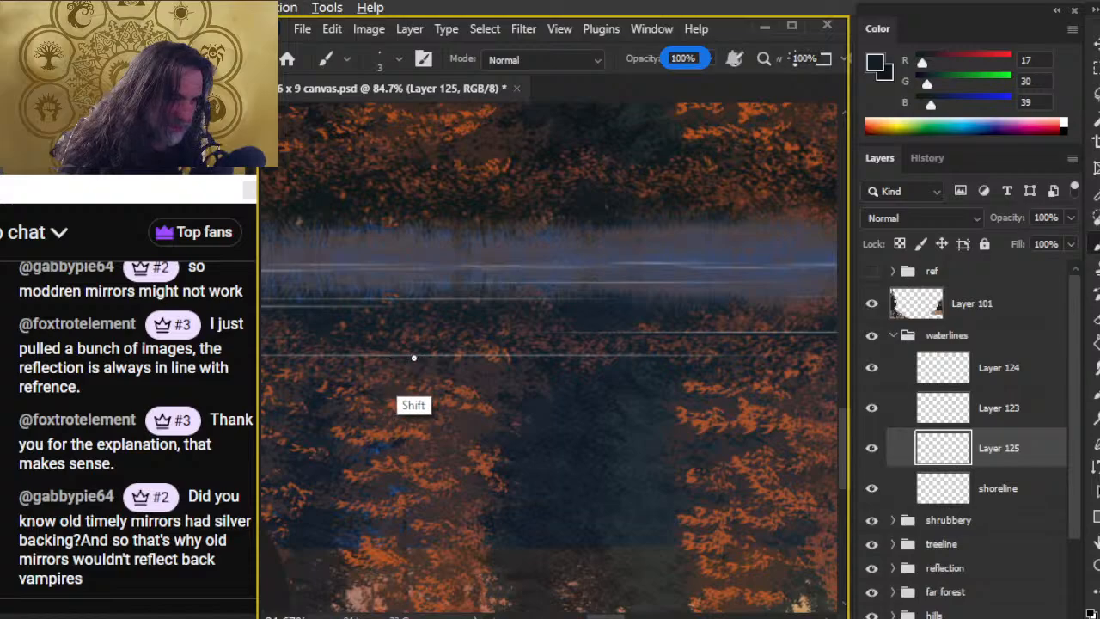
{"action": "key", "text": "r"}
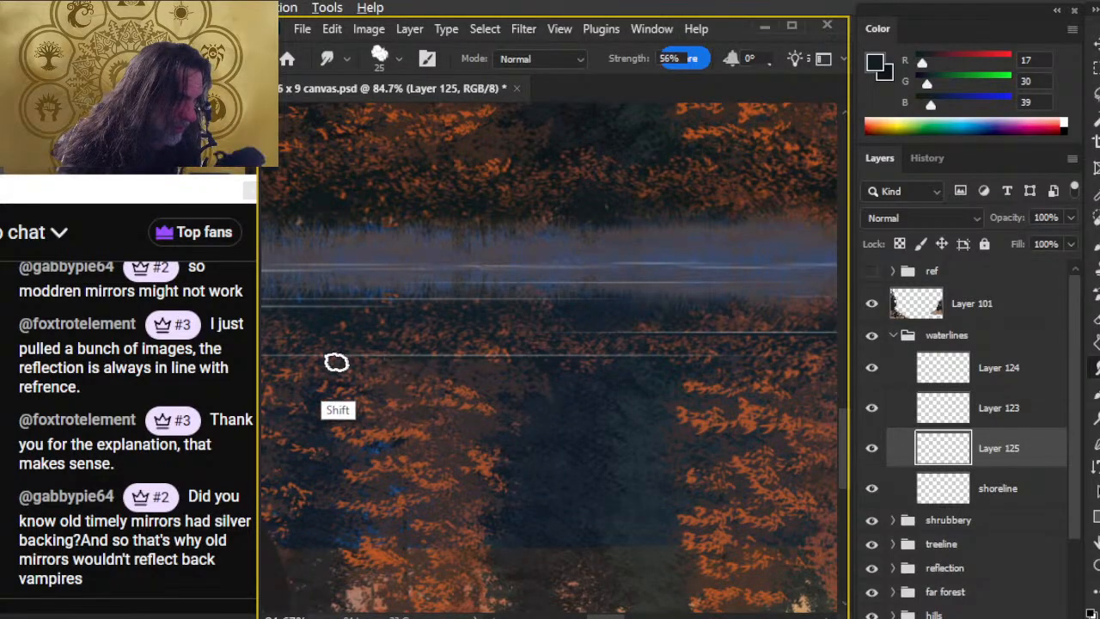
{"action": "scroll", "coordinate": [673, 467], "scroll_direction": "left", "scroll_amount": 3}
{"action": "key", "text": "b"}
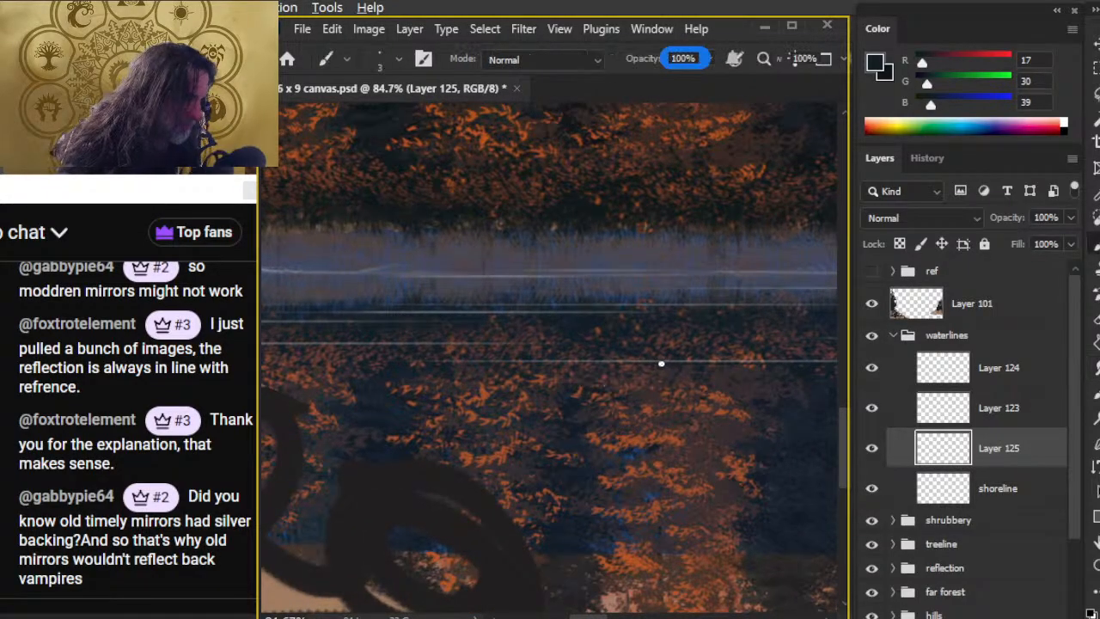
{"action": "key", "text": "r"}
Paint and smudge dark lines under the waterlines where they meet the black-scribbled bank at the lake's left end
{"action": "mouse_move", "coordinate": [445, 424]}
{"action": "left_mouse_down"}
{"action": "mouse_move", "coordinate": [676, 447]}
{"action": "mouse_move", "coordinate": [620, 376]}
{"action": "left_mouse_up"}
{"action": "key", "text": "b"}
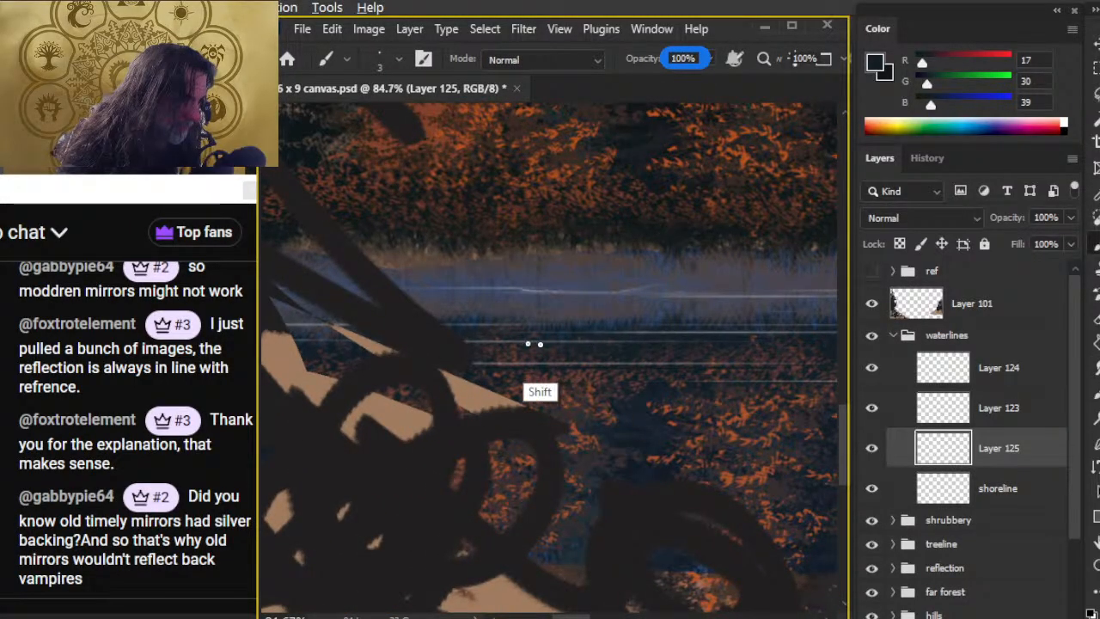
{"action": "key", "text": "r"}
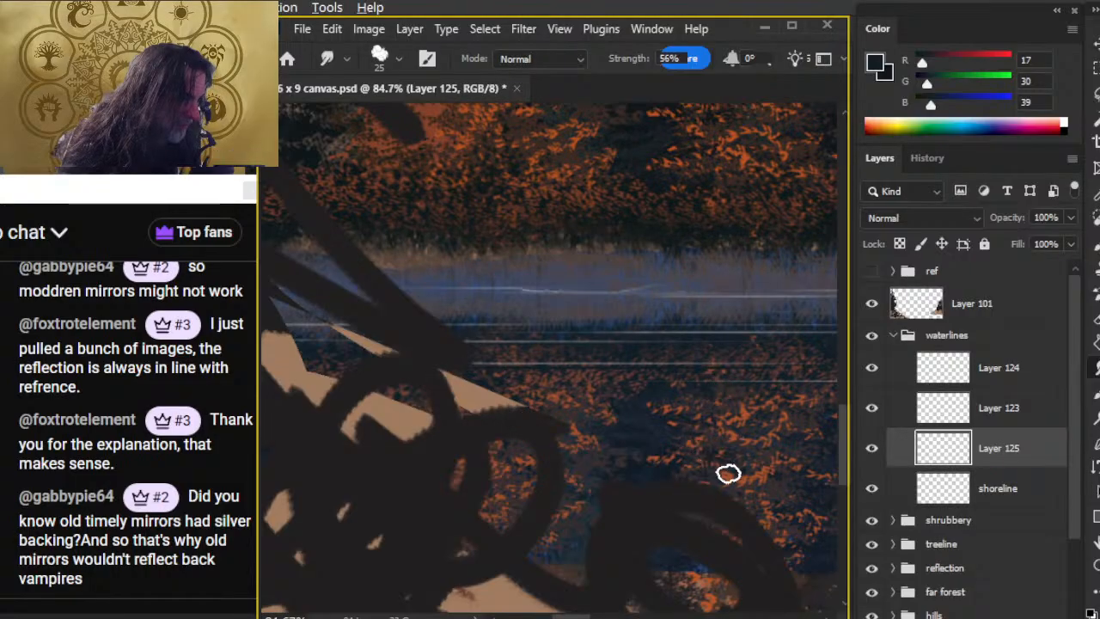
Lower the opacity of Layers 124, 123 and 125 together to 58%
{"action": "key", "text": "z"}
{"action": "left_click_drag", "start_coordinate": [705, 484], "coordinate": [648, 486]}
{"action": "left_click_drag", "start_coordinate": [746, 468], "coordinate": [466, 388]}
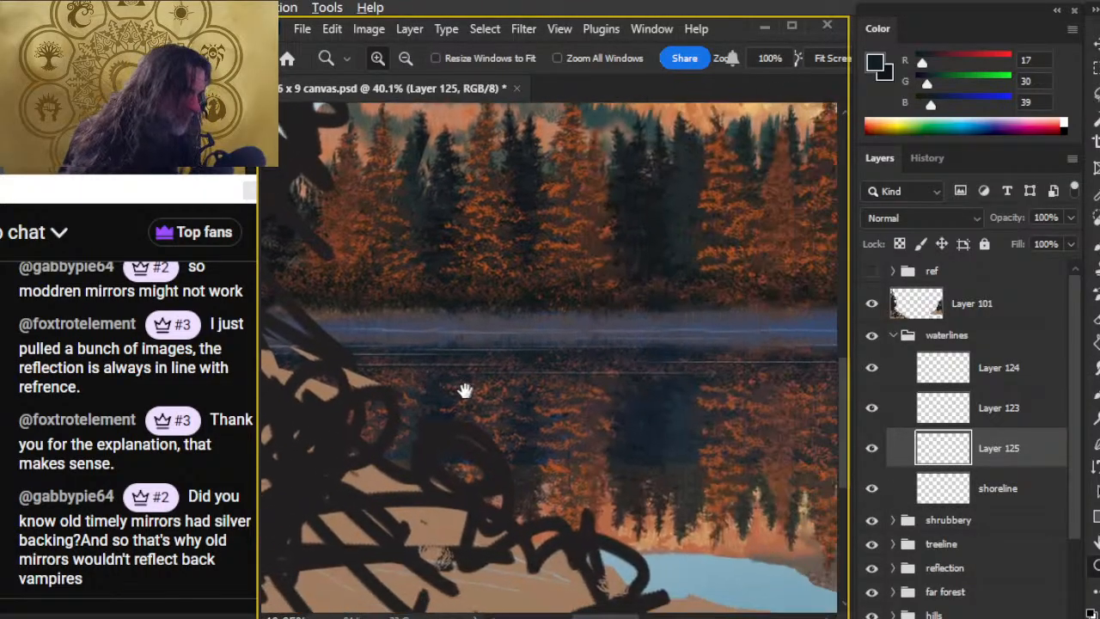
{"action": "left_click", "coordinate": [1005, 378], "text": "shift"}
{"action": "left_click", "coordinate": [1067, 244]}
{"action": "left_click_drag", "start_coordinate": [1067, 244], "coordinate": [1063, 246]}
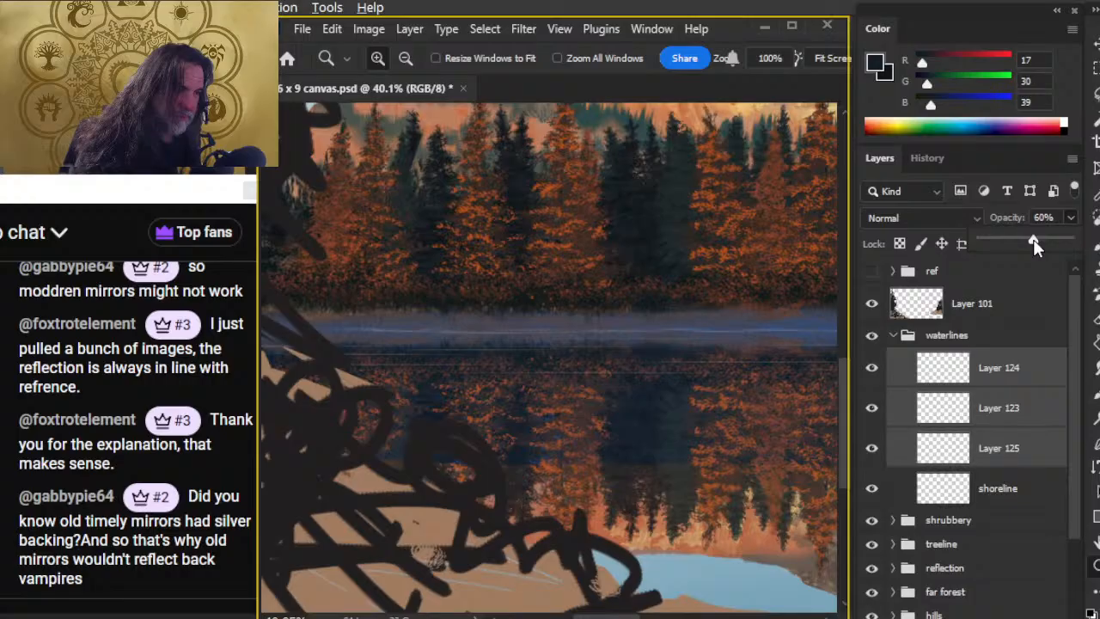
Lasso the waterline area over the left tree reflections with Layer 124 active and copy the selection to a new layer
{"action": "left_click", "coordinate": [1006, 381]}
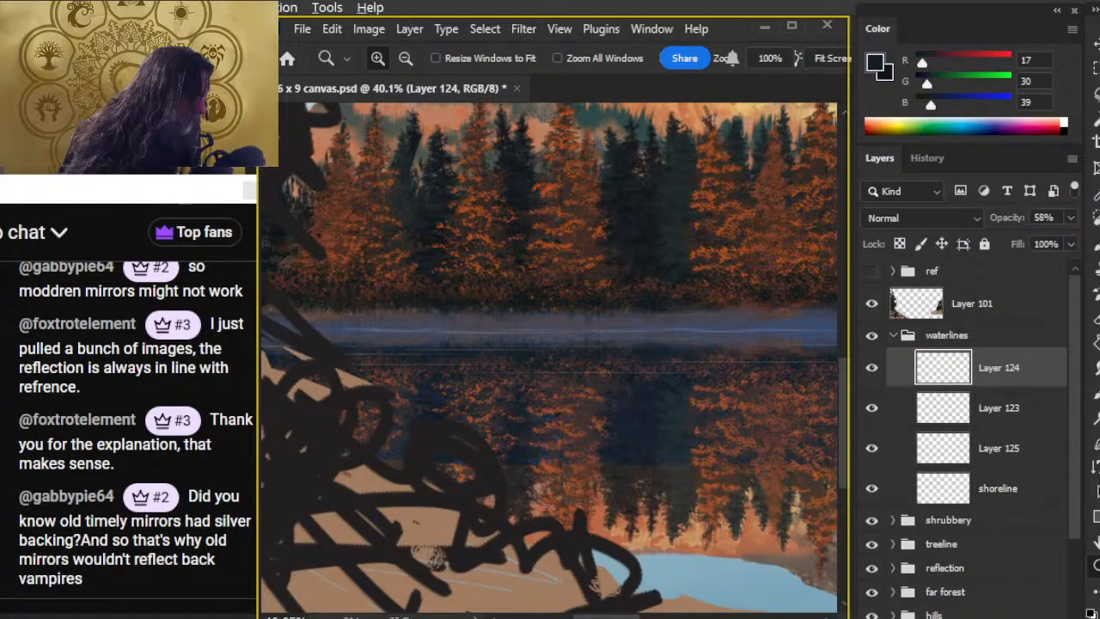
{"action": "mouse_move", "coordinate": [572, 398]}
{"action": "left_mouse_down"}
{"action": "mouse_move", "coordinate": [607, 393]}
{"action": "mouse_move", "coordinate": [619, 315]}
{"action": "mouse_move", "coordinate": [611, 336]}
{"action": "left_mouse_up"}
{"action": "key", "text": "l"}
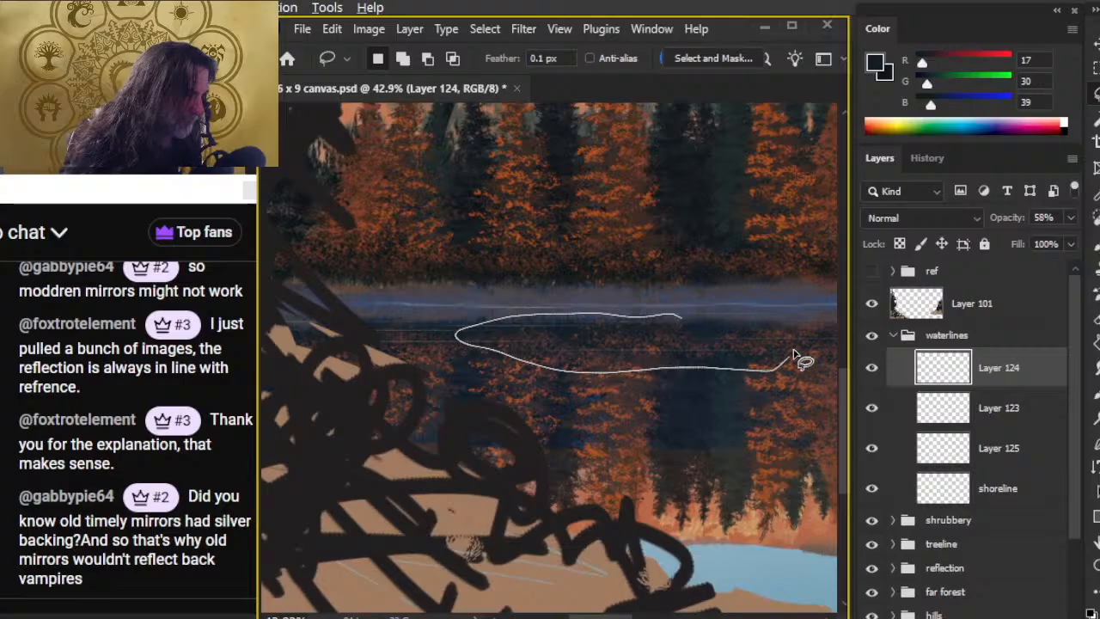
{"action": "left_click_drag", "start_coordinate": [640, 326], "coordinate": [645, 325]}
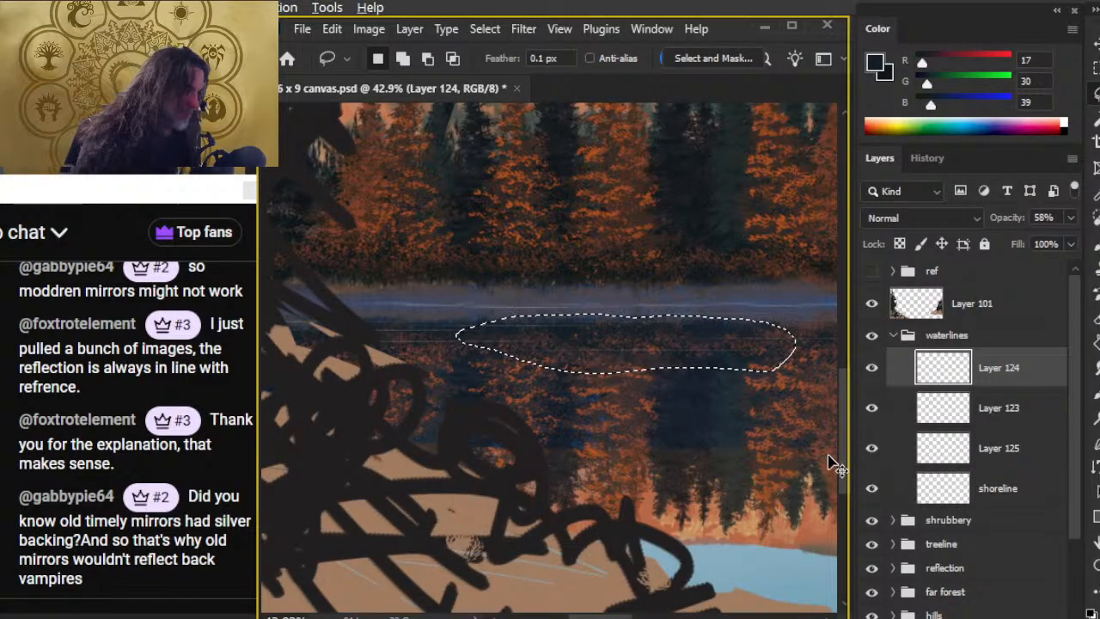
{"action": "key", "text": "ctrl+j"}
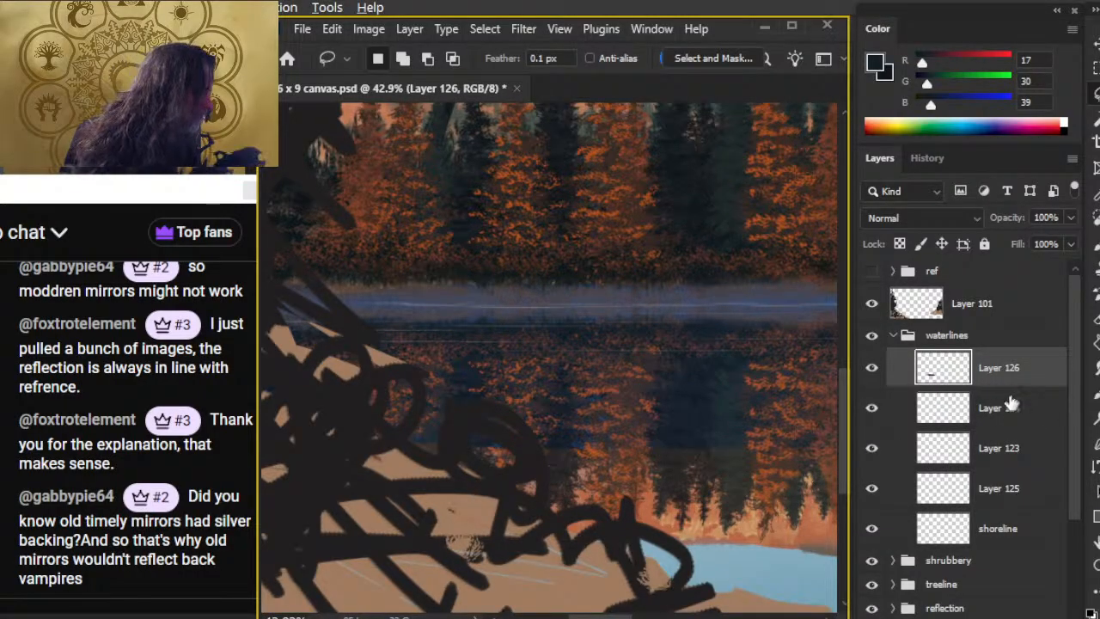
Move Layer 126 directly below Layer 125 in the waterlines group and switch the Smudge tool to the Smudge - guitar pick brush
{"action": "left_click_drag", "start_coordinate": [1007, 372], "coordinate": [1002, 515]}
{"action": "key", "text": "r"}
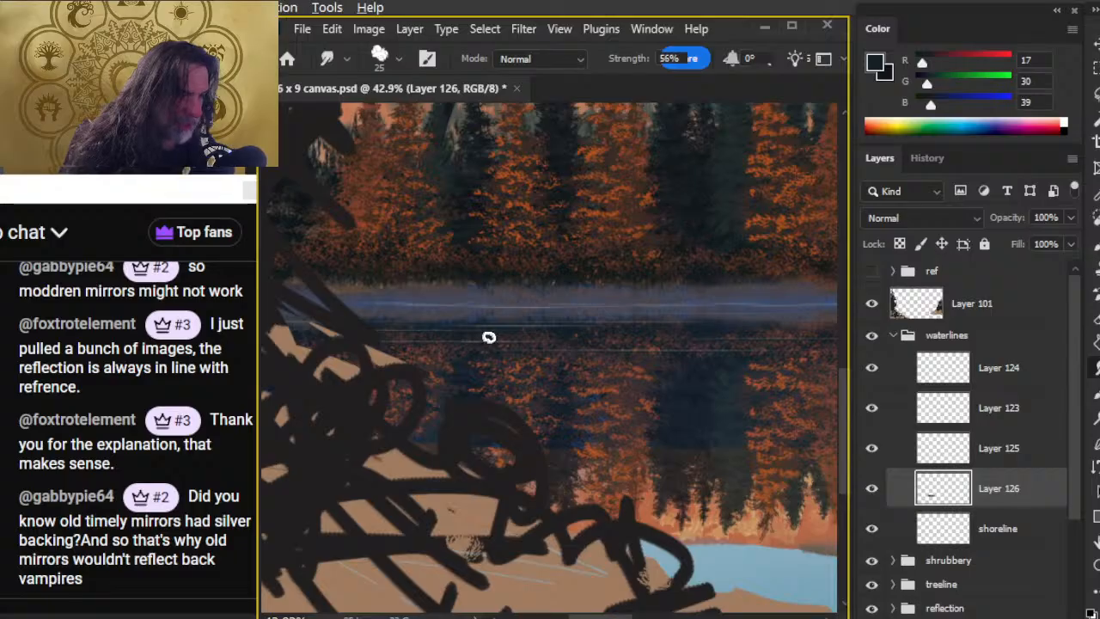
{"action": "right_click", "coordinate": [602, 373]}
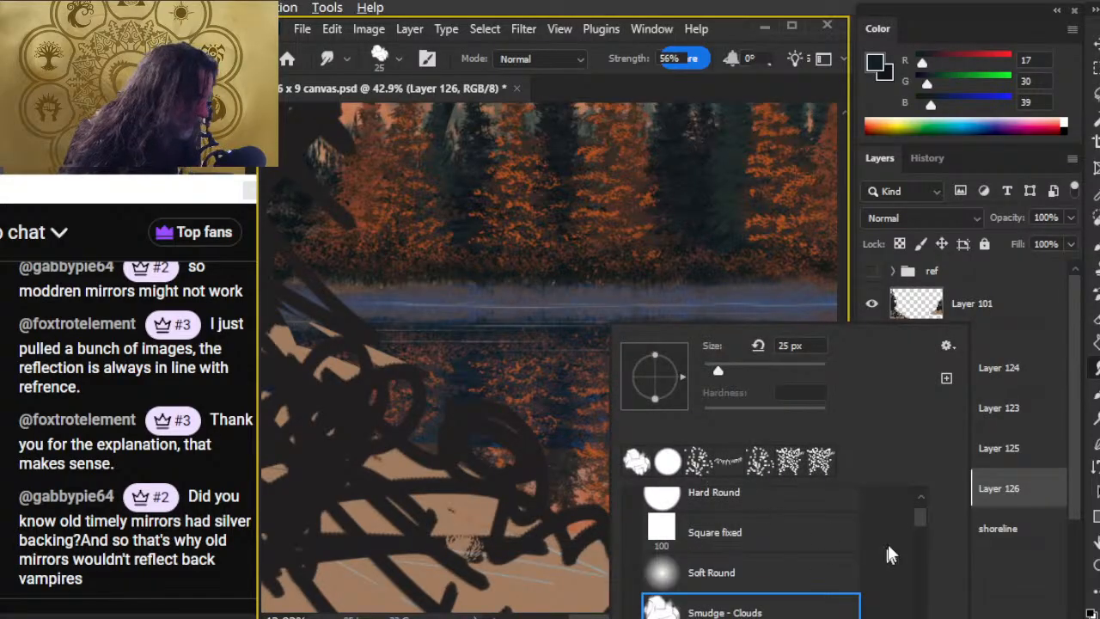
{"action": "left_click_drag", "start_coordinate": [923, 519], "coordinate": [921, 535]}
{"action": "left_click", "coordinate": [790, 564]}
{"action": "left_click", "coordinate": [658, 77]}
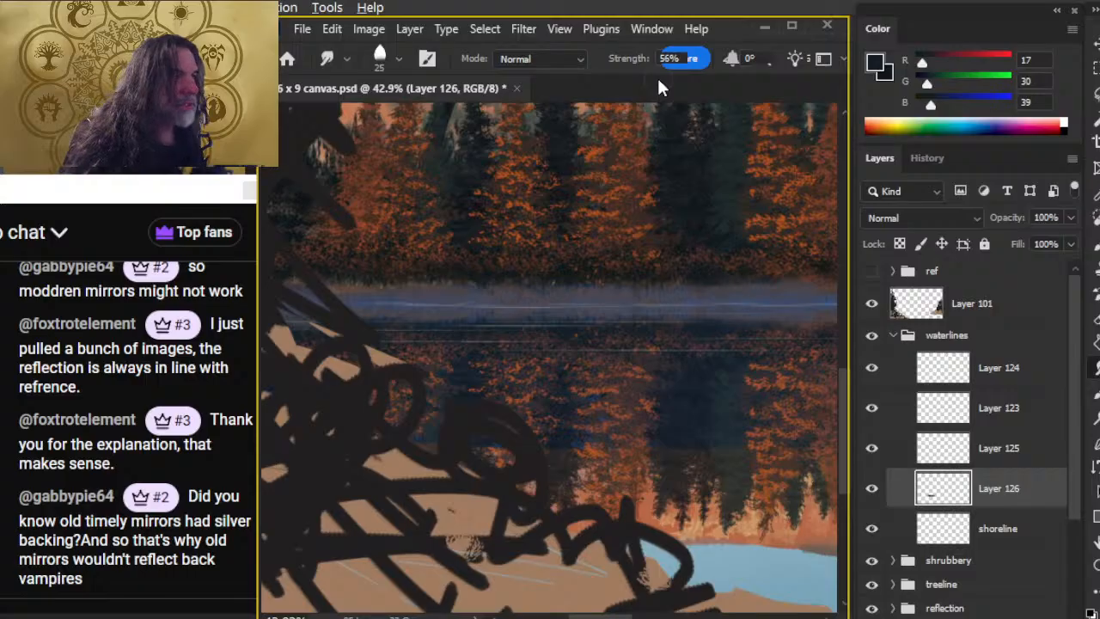
Lower the reflection group's opacity to 67%
{"action": "key", "text": "z"}
{"action": "mouse_move", "coordinate": [475, 381]}
{"action": "left_mouse_down"}
{"action": "mouse_move", "coordinate": [499, 373]}
{"action": "mouse_move", "coordinate": [774, 457]}
{"action": "left_mouse_up"}
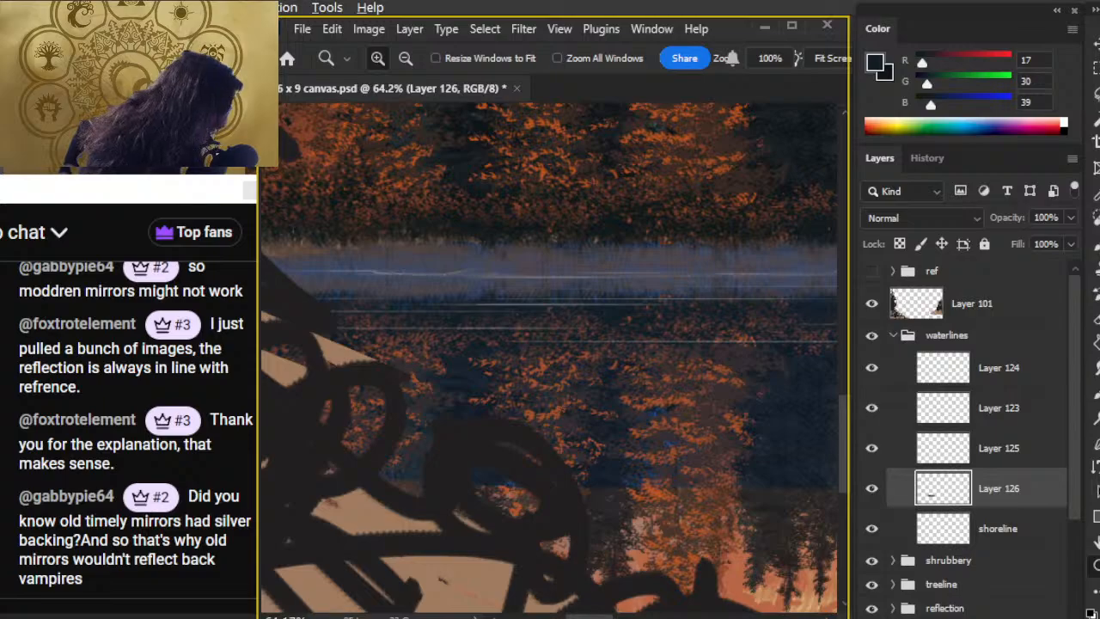
{"action": "left_click", "coordinate": [967, 609]}
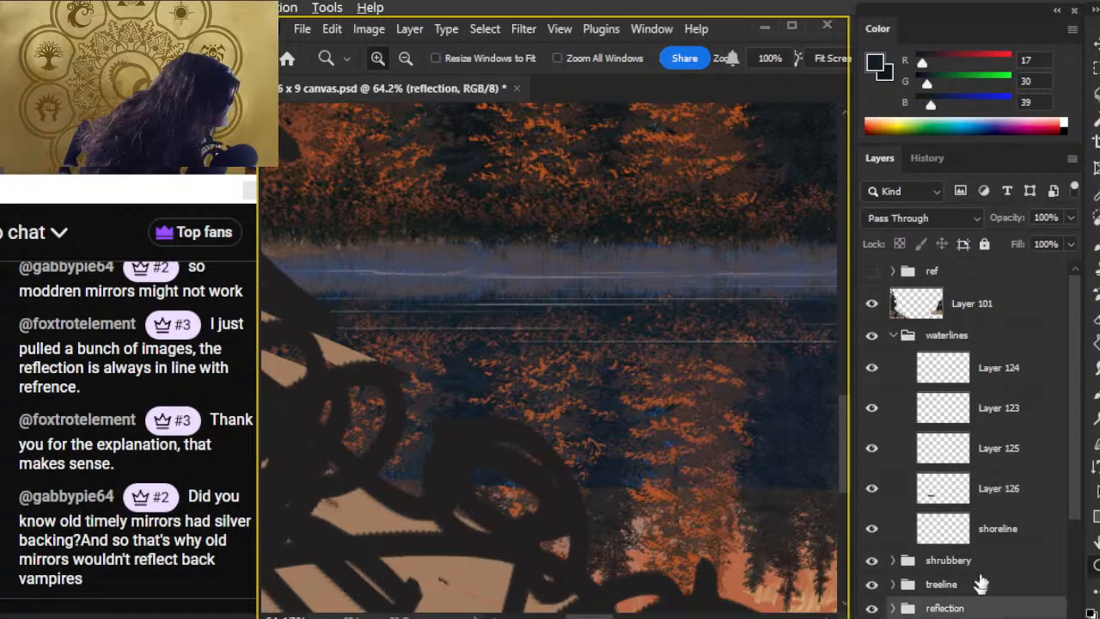
{"action": "left_click", "coordinate": [1072, 219]}
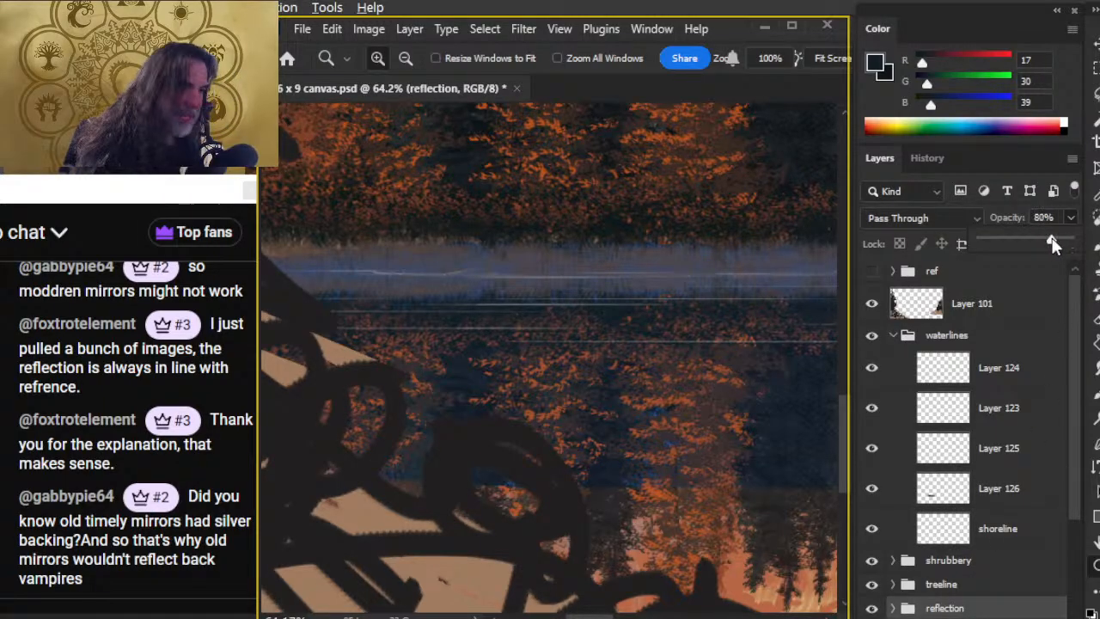
{"action": "left_click_drag", "start_coordinate": [1054, 245], "coordinate": [1043, 245]}
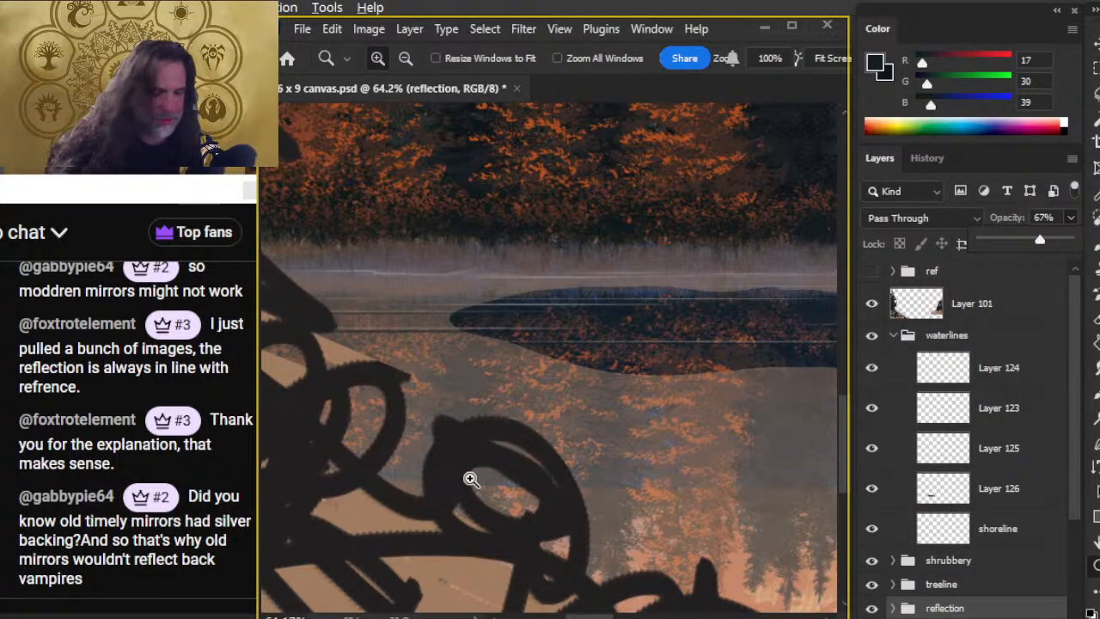
Set the Smudge strength to 100%, compare the painting with Layer 126 hidden and shown, and make Layer 126 active
{"action": "key", "text": "r"}
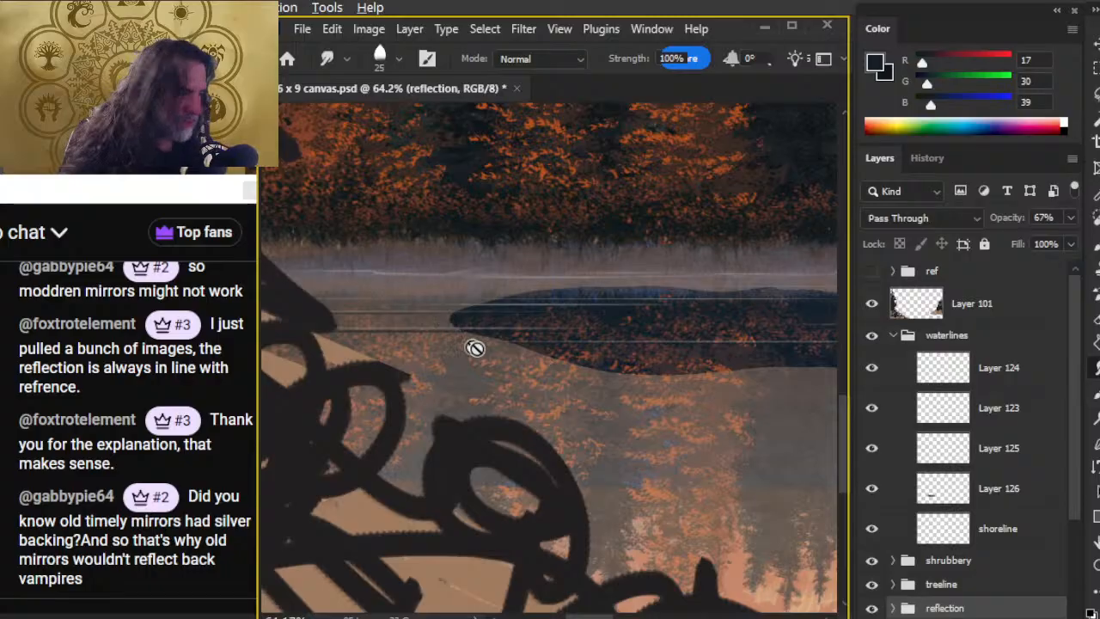
{"action": "left_click", "coordinate": [871, 490]}
{"action": "left_click", "coordinate": [872, 490]}
{"action": "left_click", "coordinate": [1009, 499]}
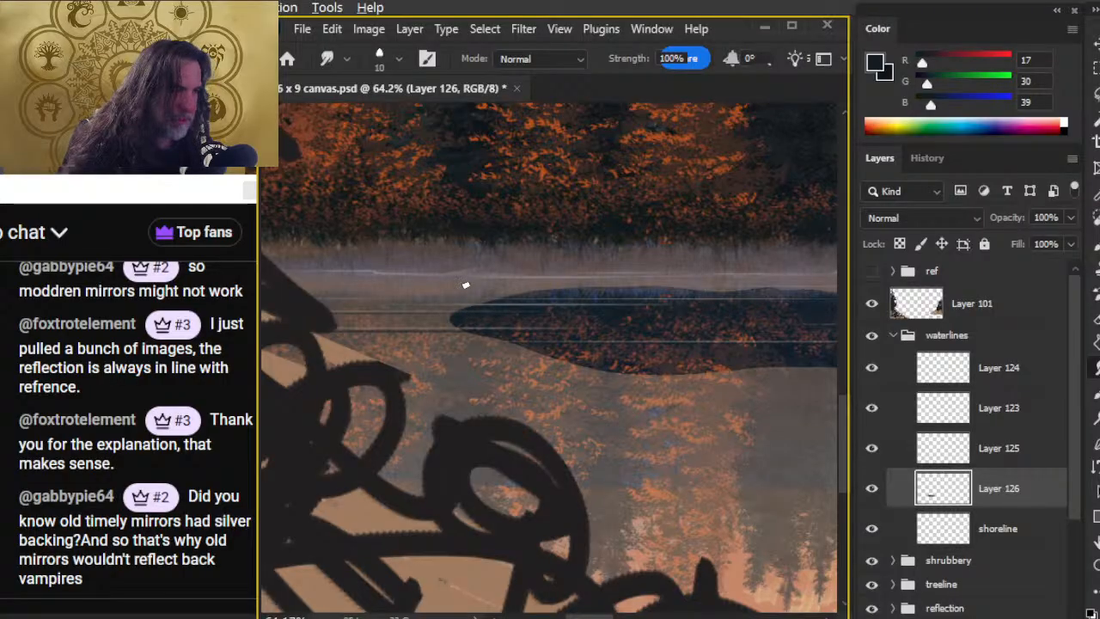
Switch the Brush tool to the Smudge - guitar pick brush and reduce its size to 7 px
{"action": "key", "text": "b"}
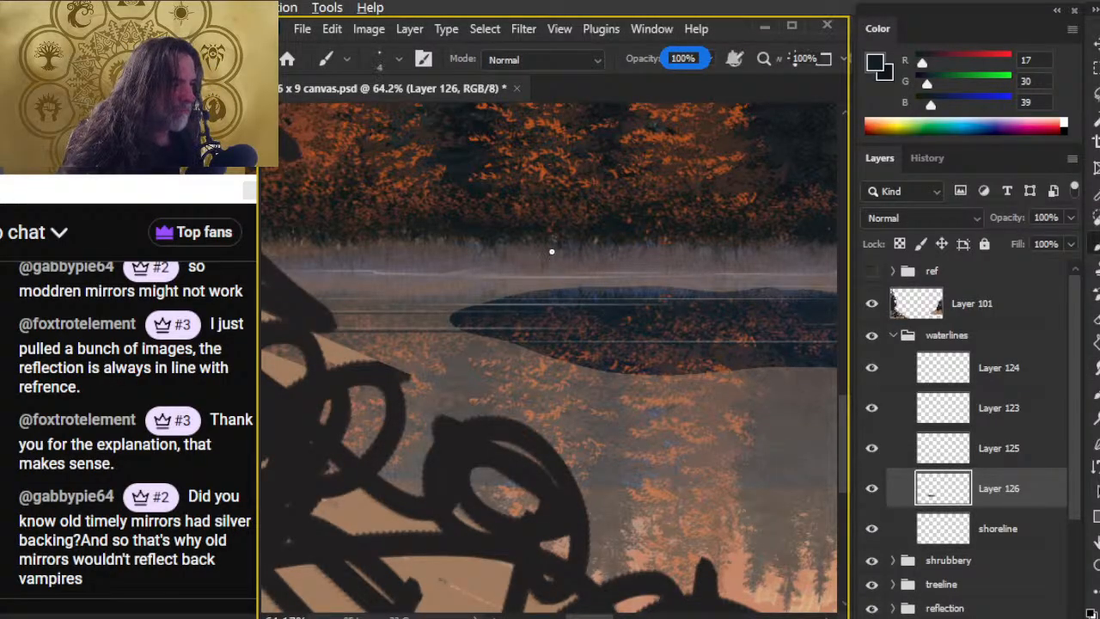
{"action": "right_click", "coordinate": [550, 252]}
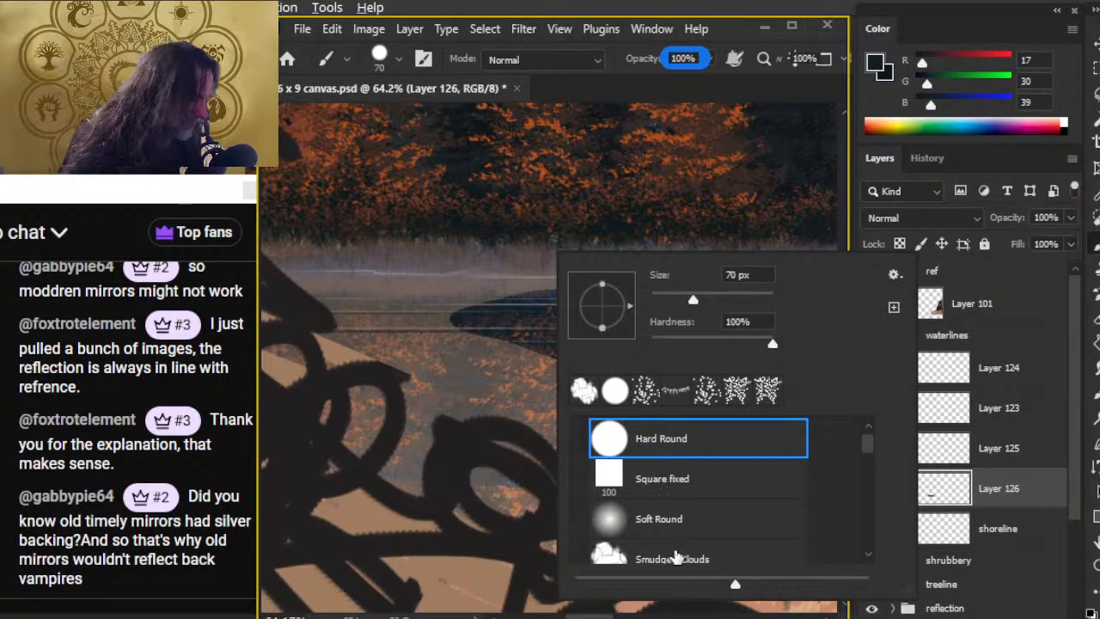
{"action": "left_click_drag", "start_coordinate": [872, 448], "coordinate": [866, 462]}
{"action": "left_click", "coordinate": [748, 506]}
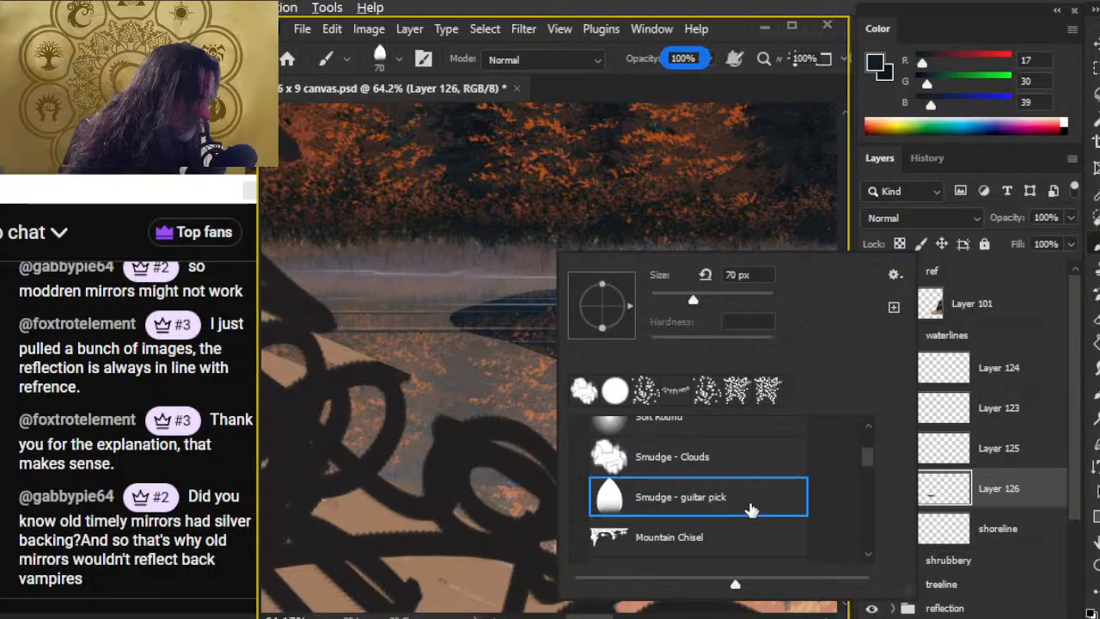
{"action": "left_click", "coordinate": [688, 90]}
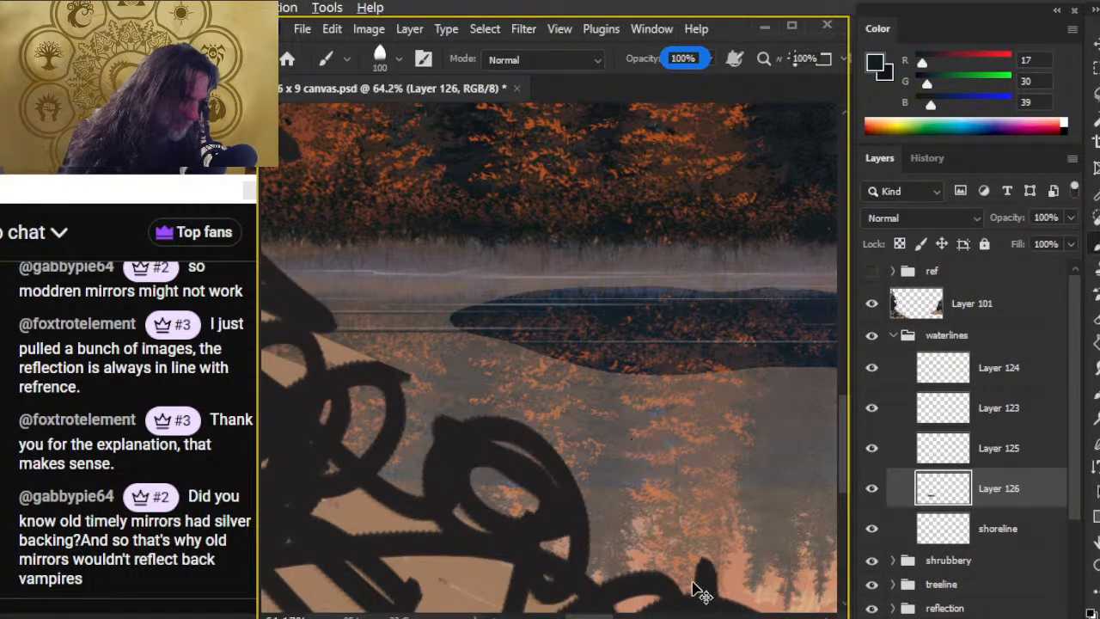
{"action": "key", "text": "bracketleft"}
{"action": "key", "text": "bracketleft"}
{"action": "key", "text": "bracketleft"}
{"action": "key", "text": "bracketleft"}
{"action": "key", "text": "bracketleft"}
{"action": "key", "text": "bracketleft"}
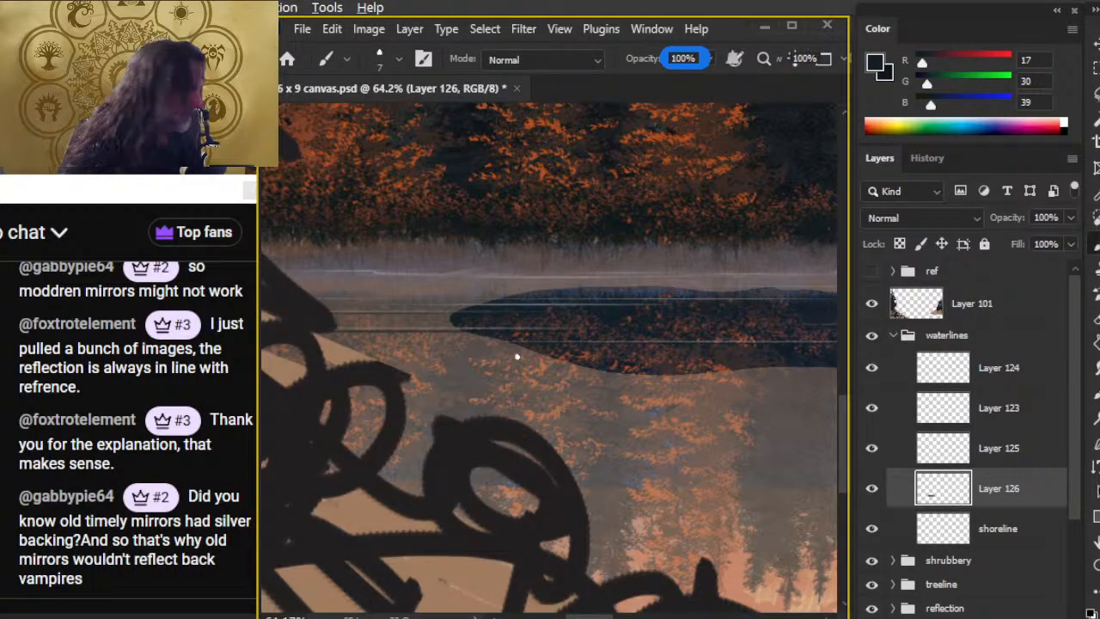
Try to smudge the left tip of Layer 126's dark copied patch outward into a thin horizontal streak
{"action": "key", "text": "r"}
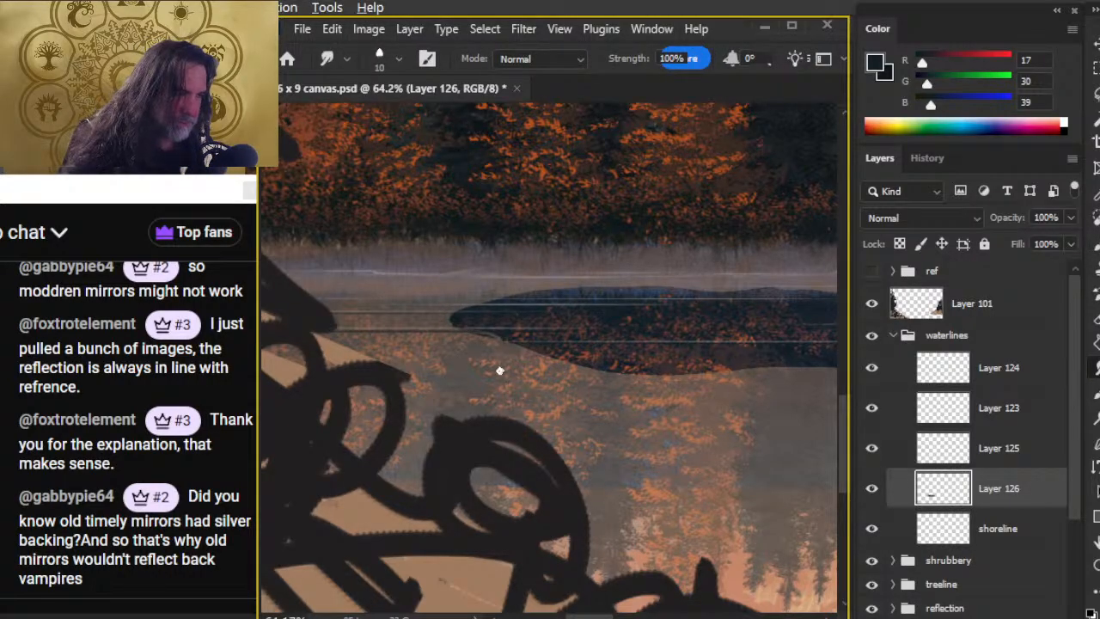
{"action": "key", "text": "z"}
{"action": "left_click_drag", "start_coordinate": [491, 325], "coordinate": [559, 332]}
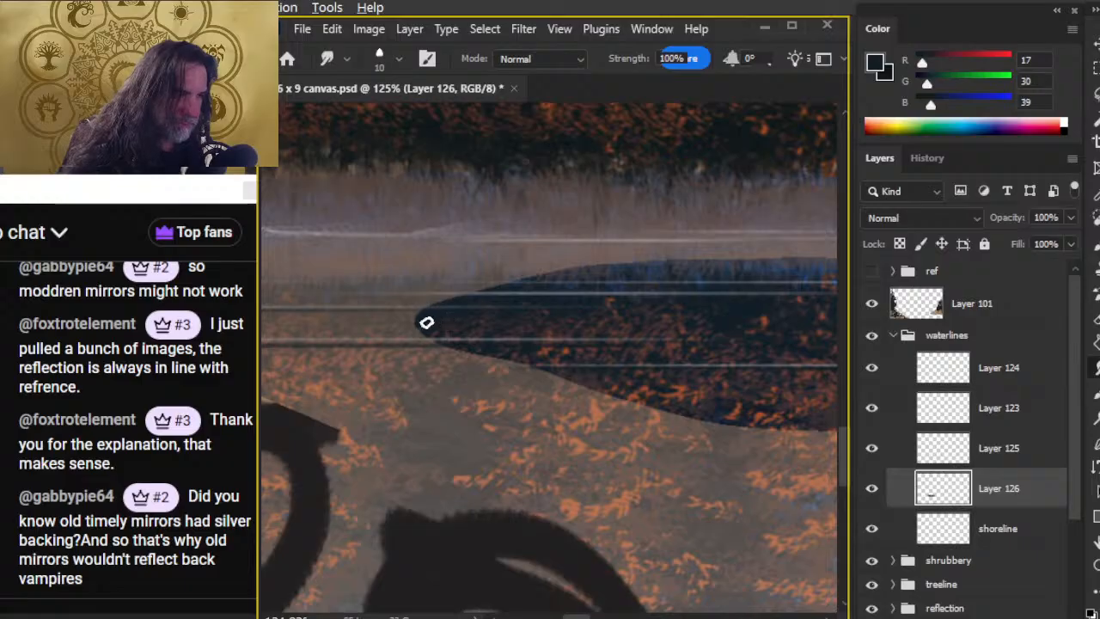
{"action": "left_click_drag", "start_coordinate": [440, 322], "coordinate": [364, 321]}
{"action": "right_click", "coordinate": [489, 335]}
{"action": "key", "text": "Escape"}
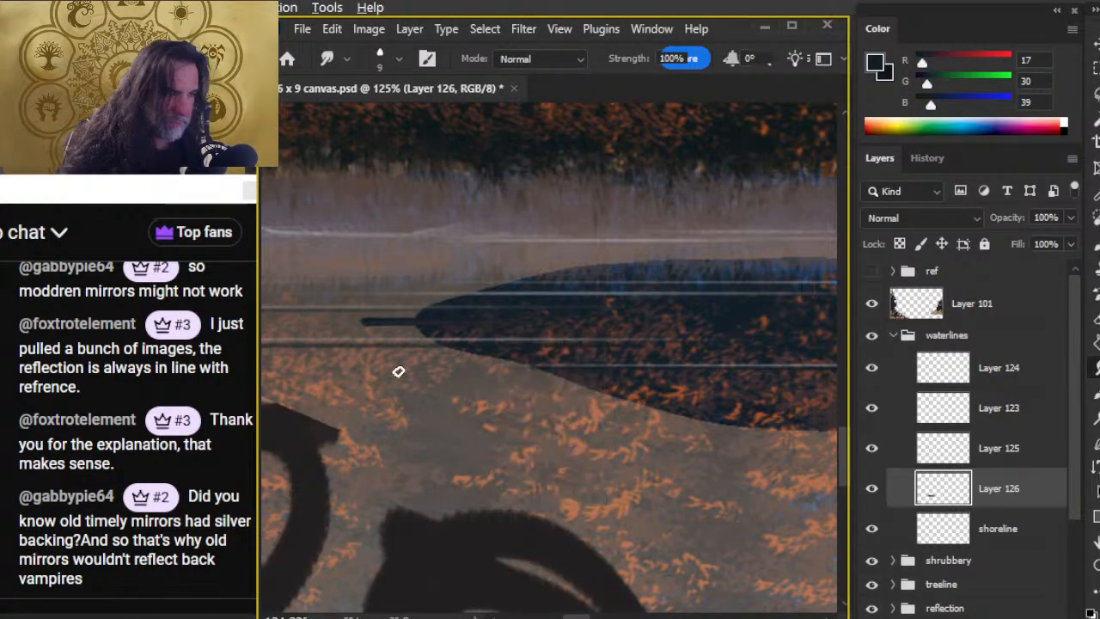
Smudge horizontal streaks through the orange leaf reflections inside the dark patch on Layer 126
{"action": "key", "text": "b"}
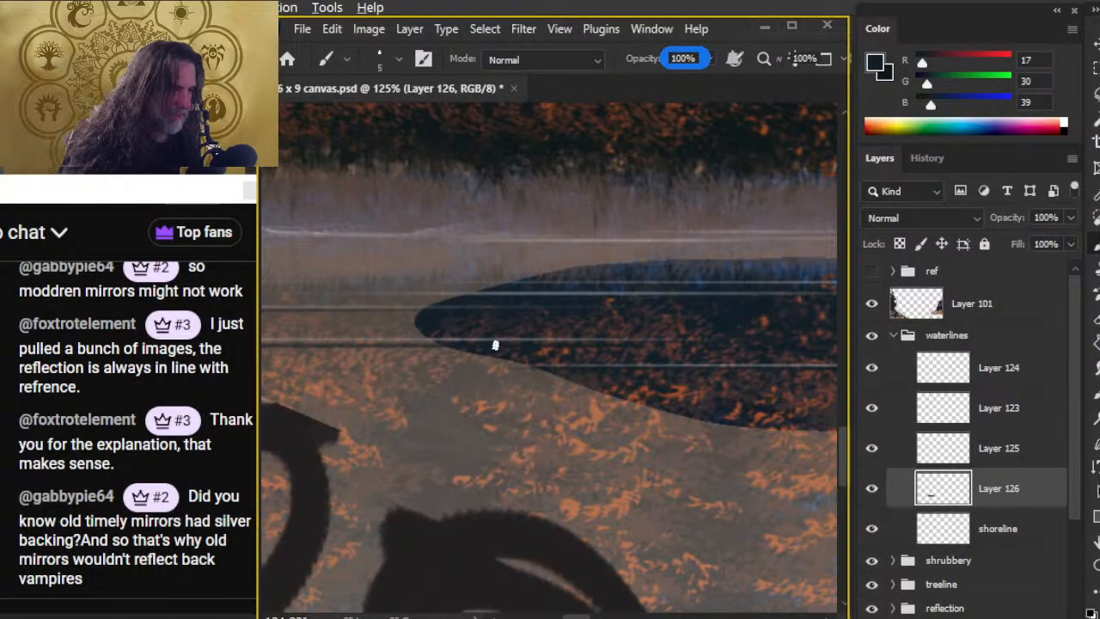
{"action": "key", "text": "z"}
{"action": "left_click", "coordinate": [553, 334]}
{"action": "key", "text": "r"}
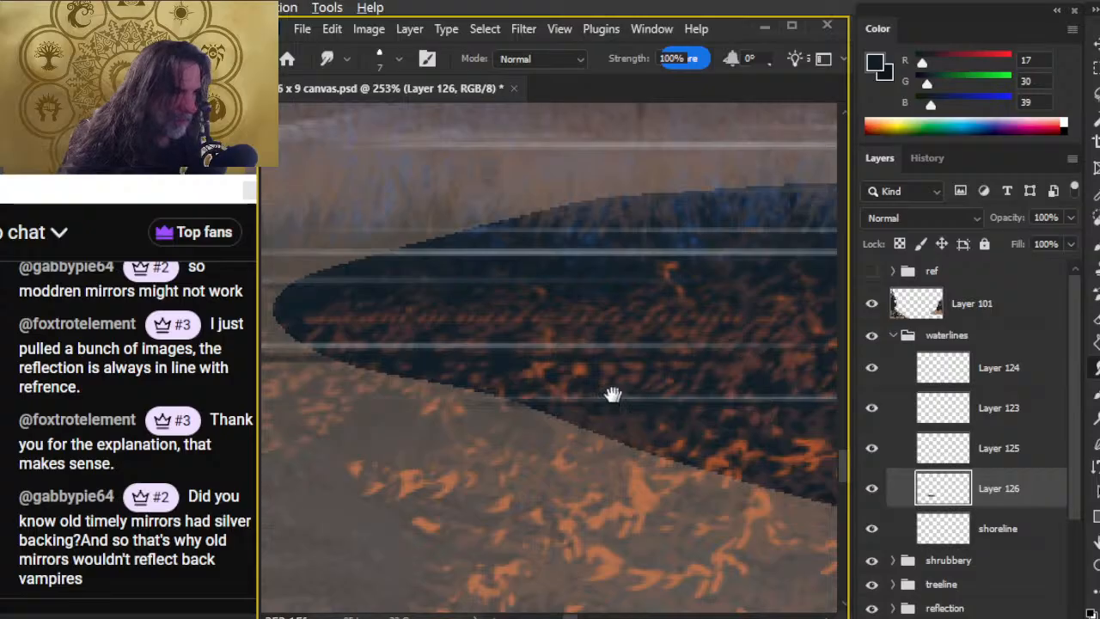
{"action": "left_click_drag", "start_coordinate": [631, 398], "coordinate": [432, 399]}
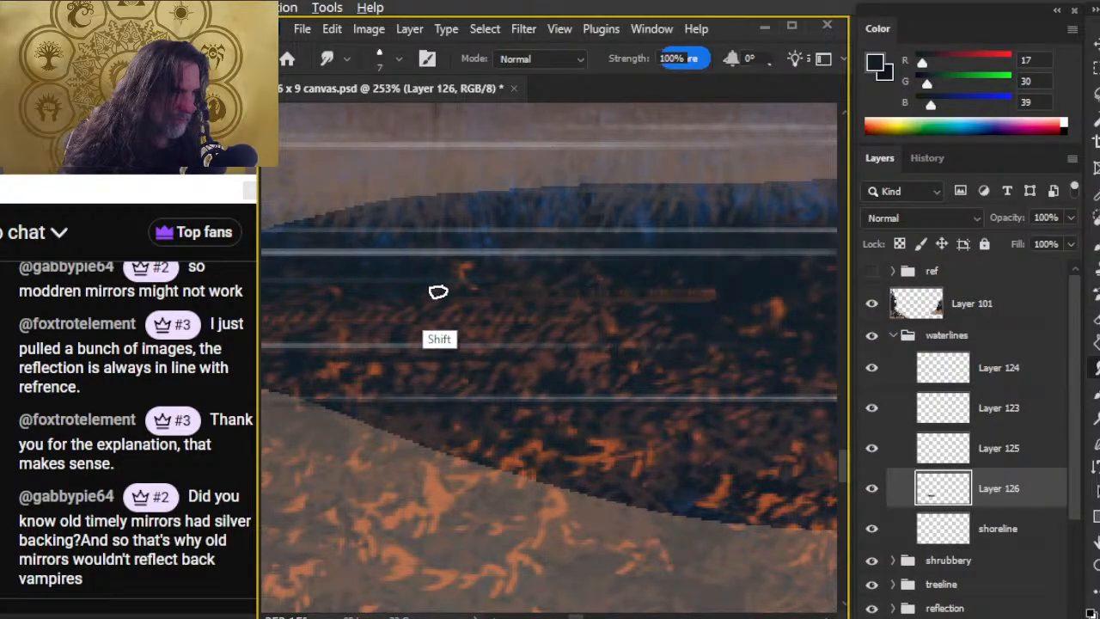
{"action": "scroll", "coordinate": [651, 364], "scroll_direction": "left", "scroll_amount": 3}
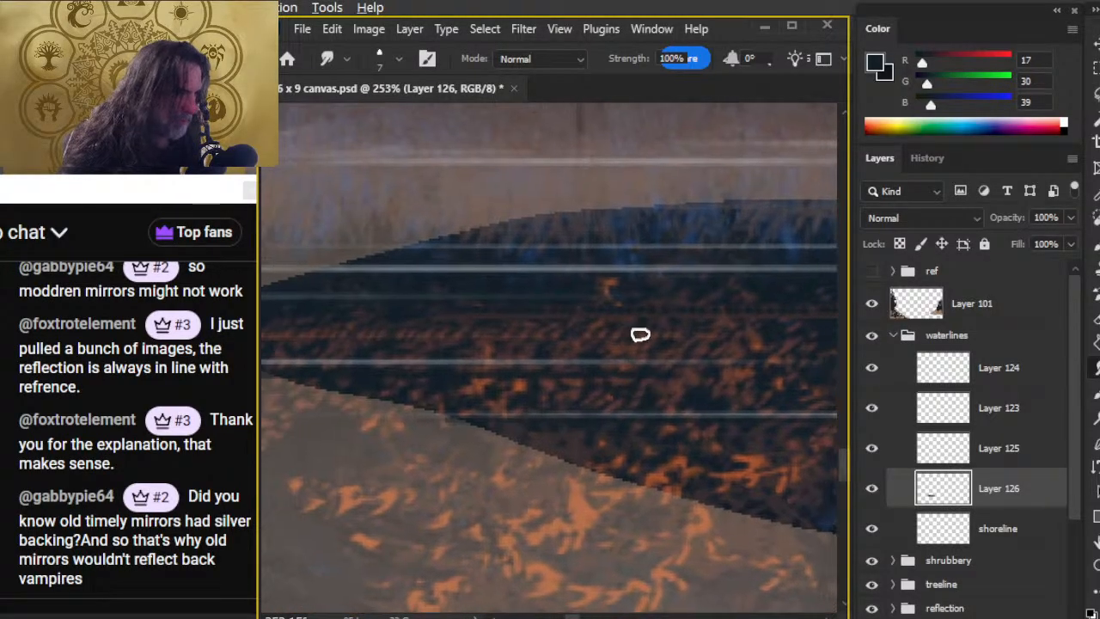
{"action": "left_click_drag", "start_coordinate": [780, 393], "coordinate": [463, 419]}
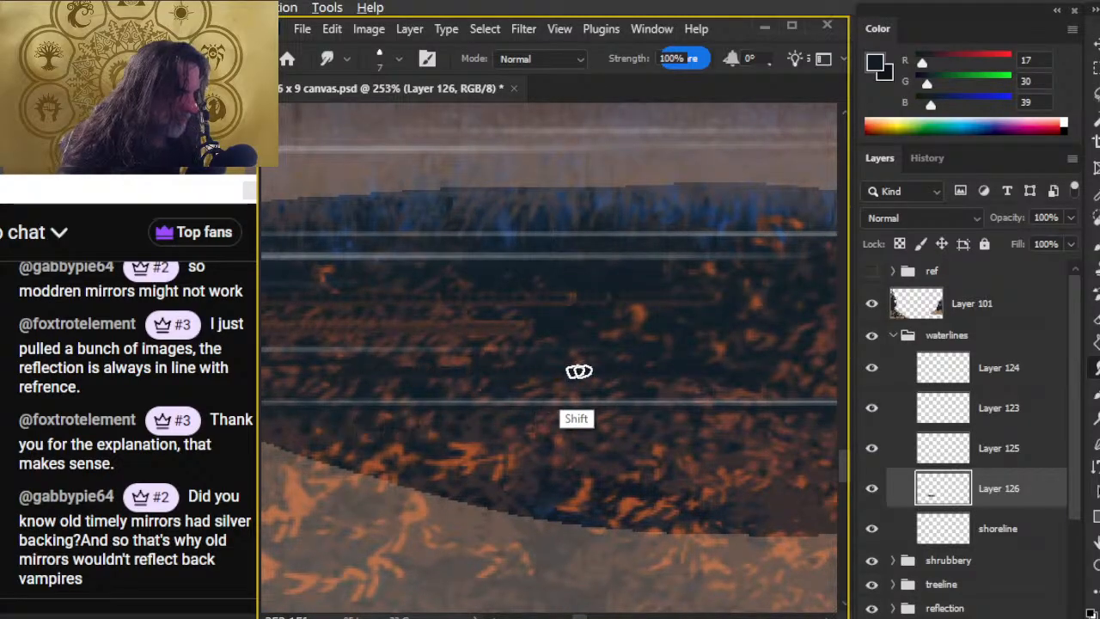
Paint a thin dark horizontal line from the scribbled left bank across to the dark patch's lower edge
{"action": "key", "text": "b"}
{"action": "scroll", "coordinate": [519, 444], "scroll_direction": "left", "scroll_amount": 2}
{"action": "mouse_move", "coordinate": [331, 450]}
{"action": "left_mouse_down"}
{"action": "mouse_move", "coordinate": [678, 434]}
{"action": "mouse_move", "coordinate": [800, 477]}
{"action": "left_mouse_up"}
{"action": "key", "text": "r"}
{"action": "scroll", "coordinate": [602, 455], "scroll_direction": "right", "scroll_amount": 2}
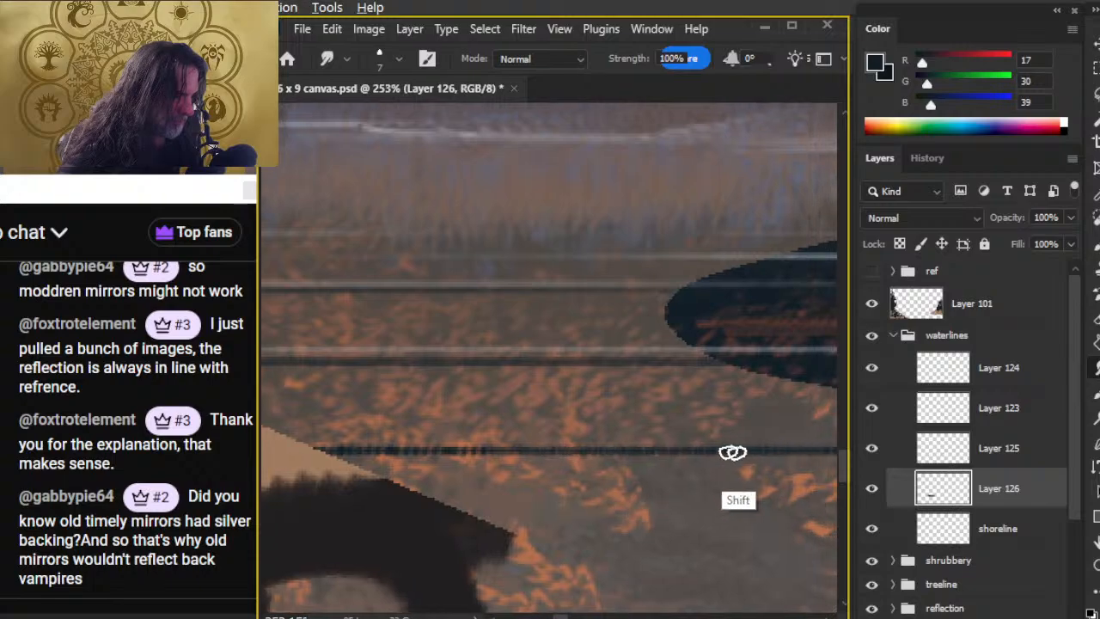
{"action": "scroll", "coordinate": [558, 452], "scroll_direction": "right", "scroll_amount": 5}
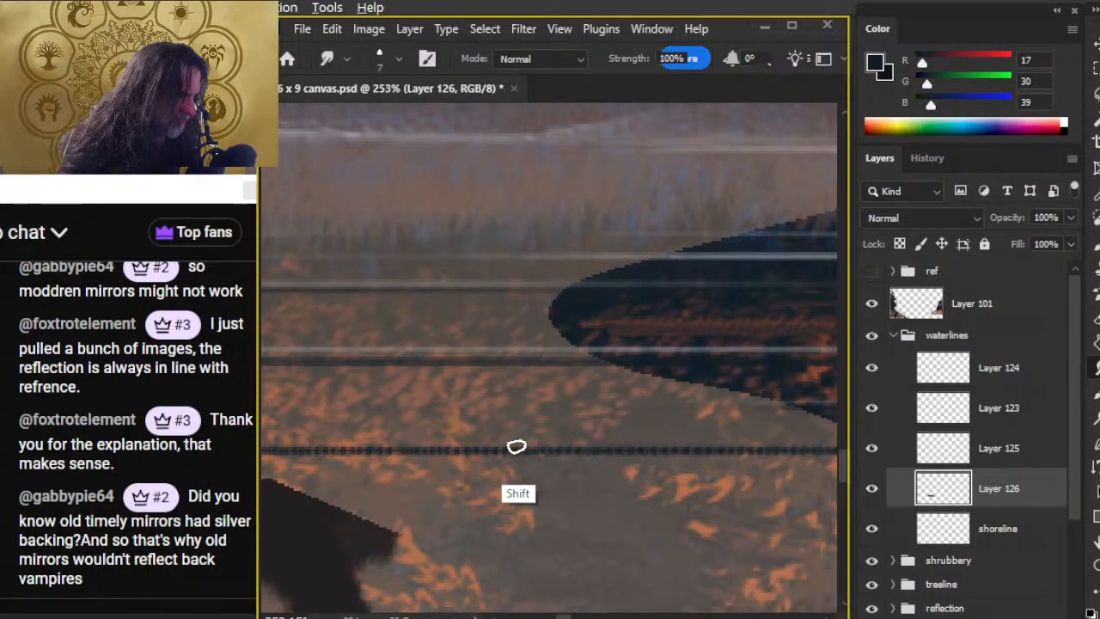
{"action": "scroll", "coordinate": [551, 451], "scroll_direction": "right", "scroll_amount": 8}
{"action": "left_click_drag", "start_coordinate": [776, 450], "coordinate": [503, 482]}
Smudge an orange streak across the patch's lower left edge and soften the dark line running left from it
{"action": "left_click_drag", "start_coordinate": [404, 445], "coordinate": [806, 447]}
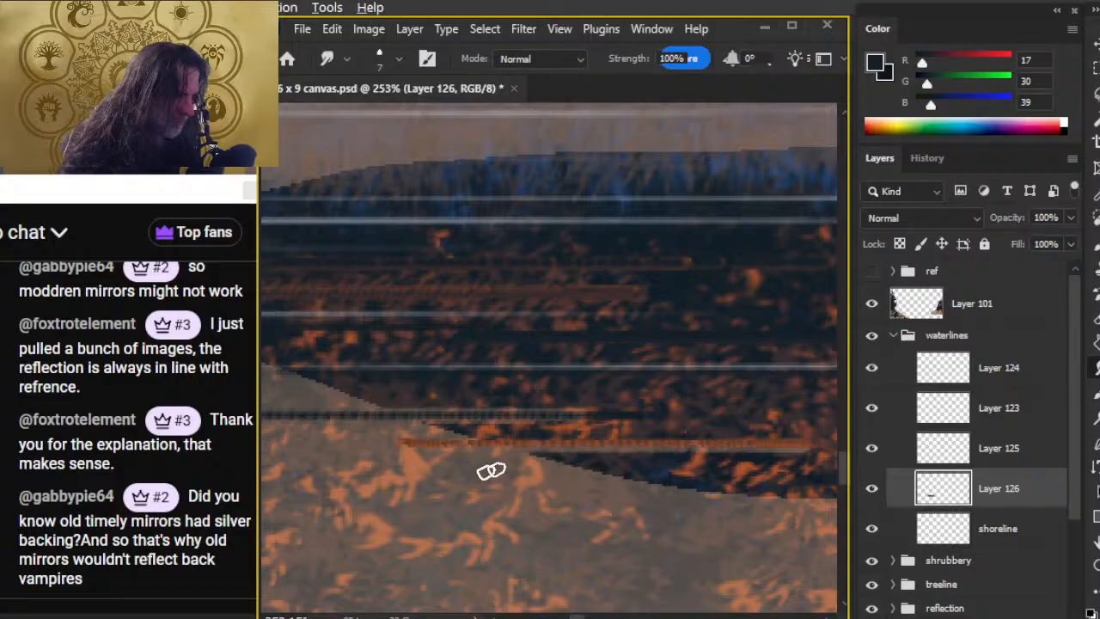
{"action": "mouse_move", "coordinate": [476, 415]}
{"action": "left_mouse_down"}
{"action": "mouse_move", "coordinate": [693, 419]}
{"action": "mouse_move", "coordinate": [367, 409]}
{"action": "left_mouse_up"}
{"action": "scroll", "coordinate": [367, 410], "scroll_direction": "left", "scroll_amount": 5}
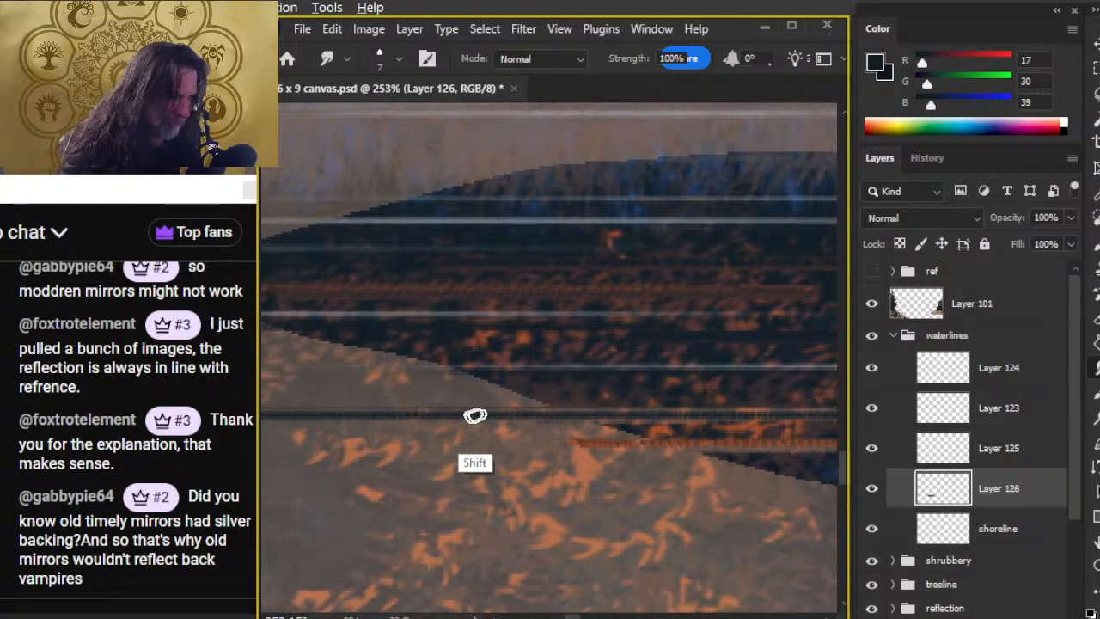
{"action": "scroll", "coordinate": [688, 418], "scroll_direction": "left", "scroll_amount": 5}
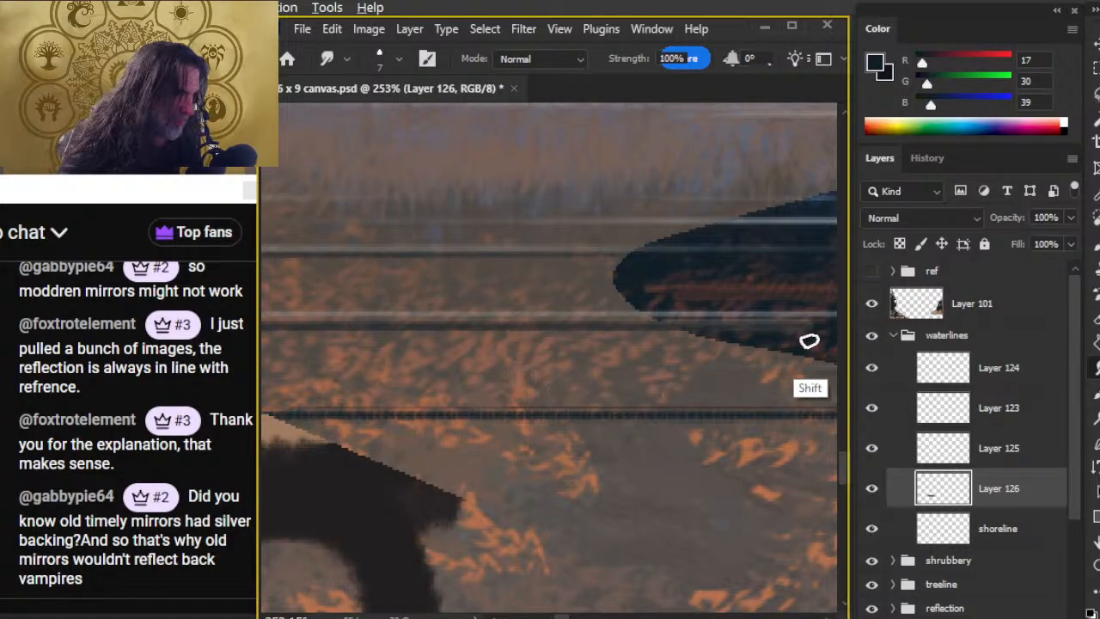
Smudge along the middle waterline inside the patch and pull its left tip outward into thin horizontal streaks
{"action": "scroll", "coordinate": [602, 370], "scroll_direction": "right", "scroll_amount": 4}
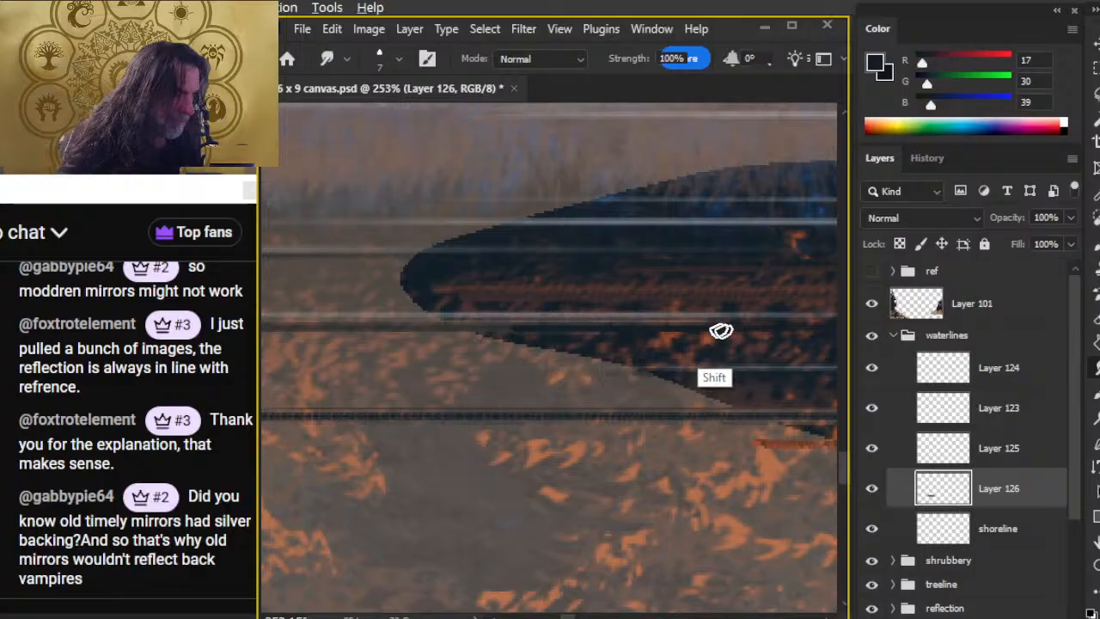
{"action": "scroll", "coordinate": [602, 331], "scroll_direction": "right", "scroll_amount": 5}
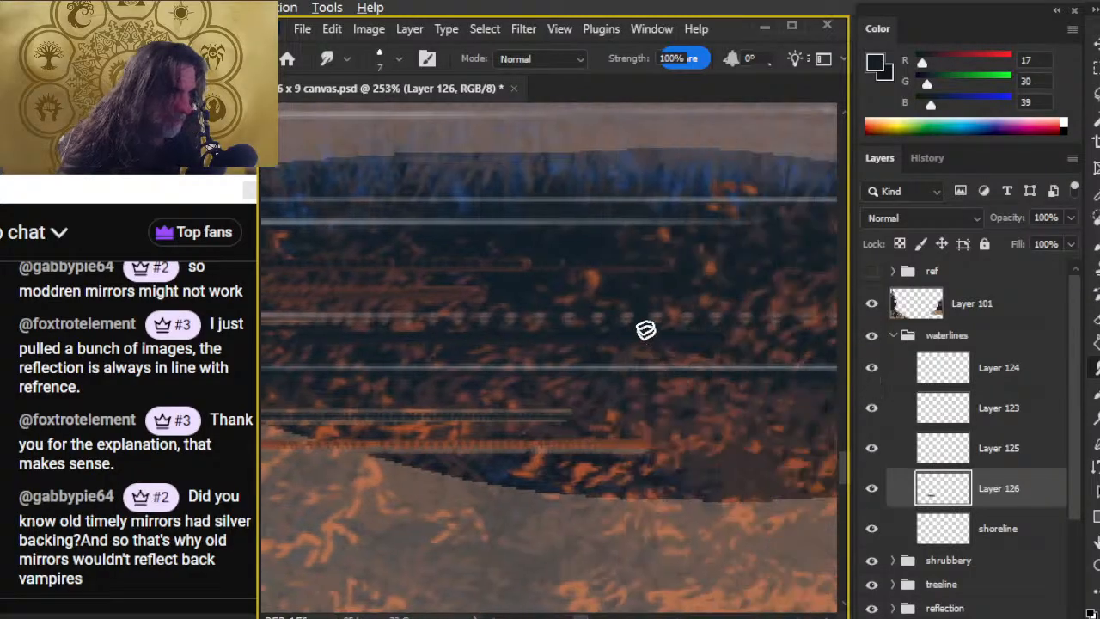
{"action": "mouse_move", "coordinate": [704, 320]}
{"action": "left_mouse_down"}
{"action": "mouse_move", "coordinate": [387, 322]}
{"action": "mouse_move", "coordinate": [792, 325]}
{"action": "mouse_move", "coordinate": [296, 320]}
{"action": "left_mouse_up"}
{"action": "key", "text": "ctrl+space"}
{"action": "left_click_drag", "start_coordinate": [650, 447], "coordinate": [590, 447]}
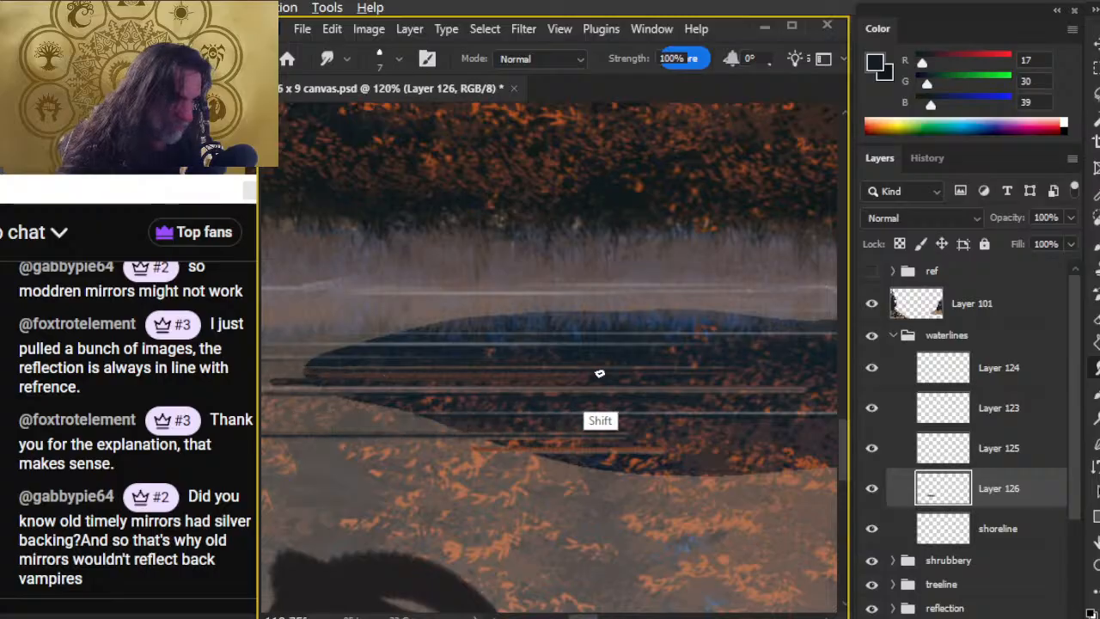
{"action": "scroll", "coordinate": [370, 386], "scroll_direction": "left", "scroll_amount": 1}
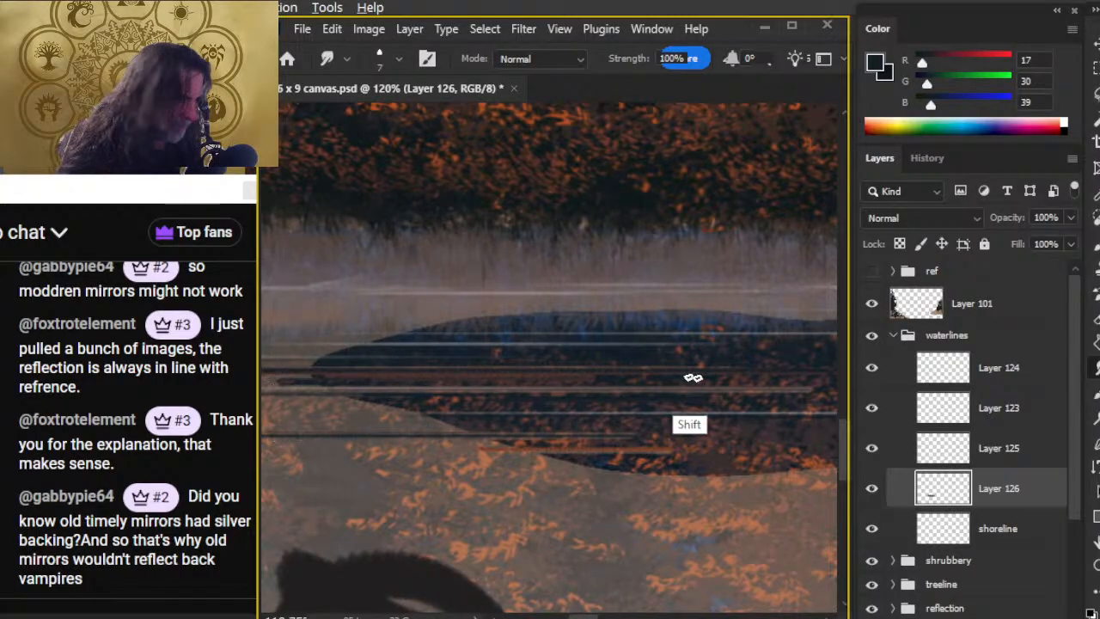
{"action": "left_click_drag", "start_coordinate": [682, 377], "coordinate": [837, 411]}
Smudge the patch's lower edge and right end into thin horizontal streaks reaching into the surrounding water
{"action": "key", "text": "z"}
{"action": "left_click_drag", "start_coordinate": [736, 481], "coordinate": [616, 460]}
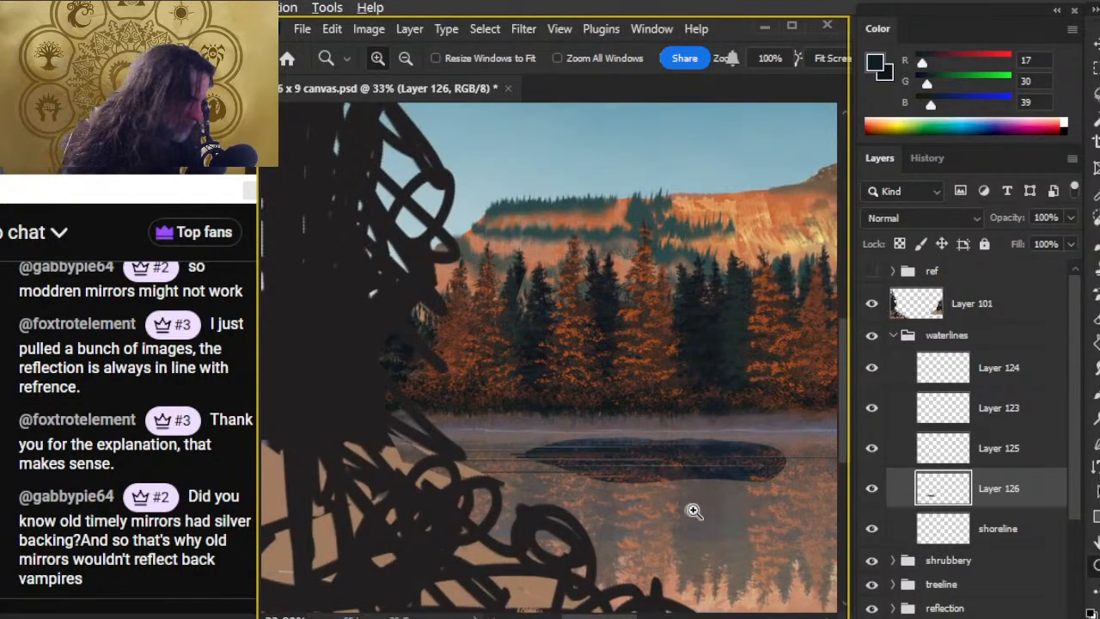
{"action": "left_click_drag", "start_coordinate": [696, 512], "coordinate": [766, 518]}
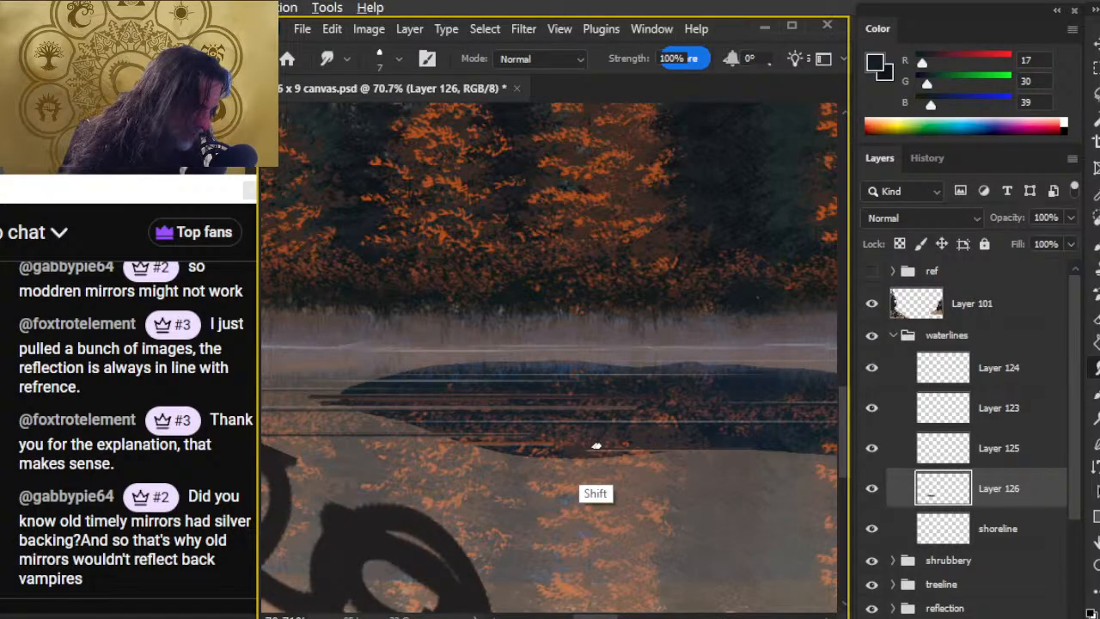
{"action": "mouse_move", "coordinate": [800, 467]}
{"action": "left_mouse_down"}
{"action": "mouse_move", "coordinate": [656, 467]}
{"action": "mouse_move", "coordinate": [640, 440]}
{"action": "mouse_move", "coordinate": [745, 445]}
{"action": "mouse_move", "coordinate": [786, 401]}
{"action": "mouse_move", "coordinate": [762, 375]}
{"action": "left_mouse_up"}
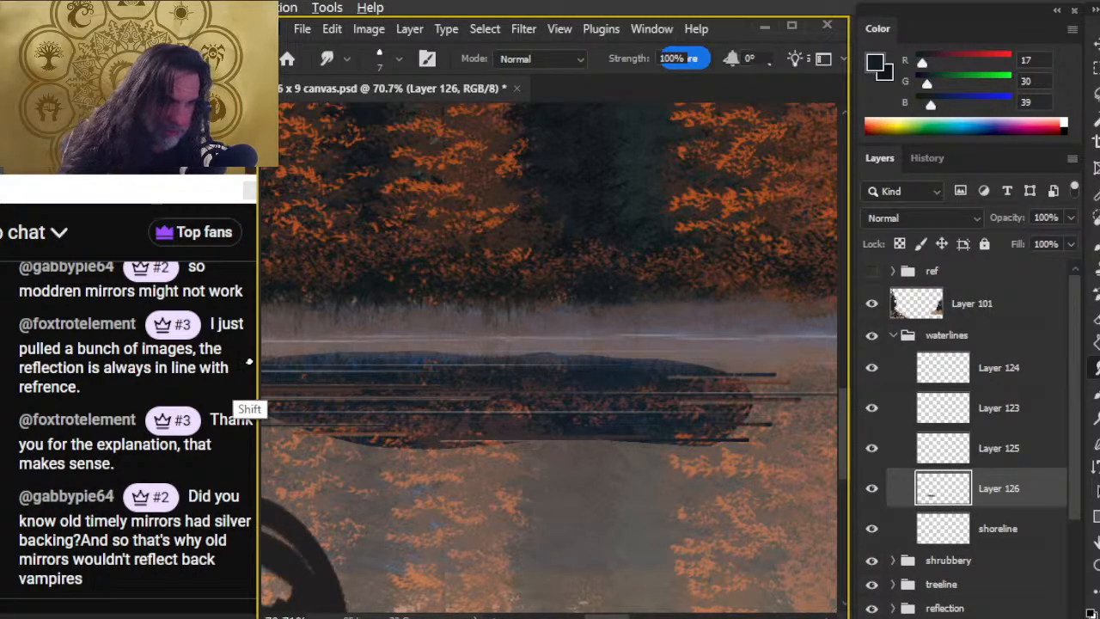
{"action": "scroll", "coordinate": [310, 371], "scroll_direction": "left", "scroll_amount": 3}
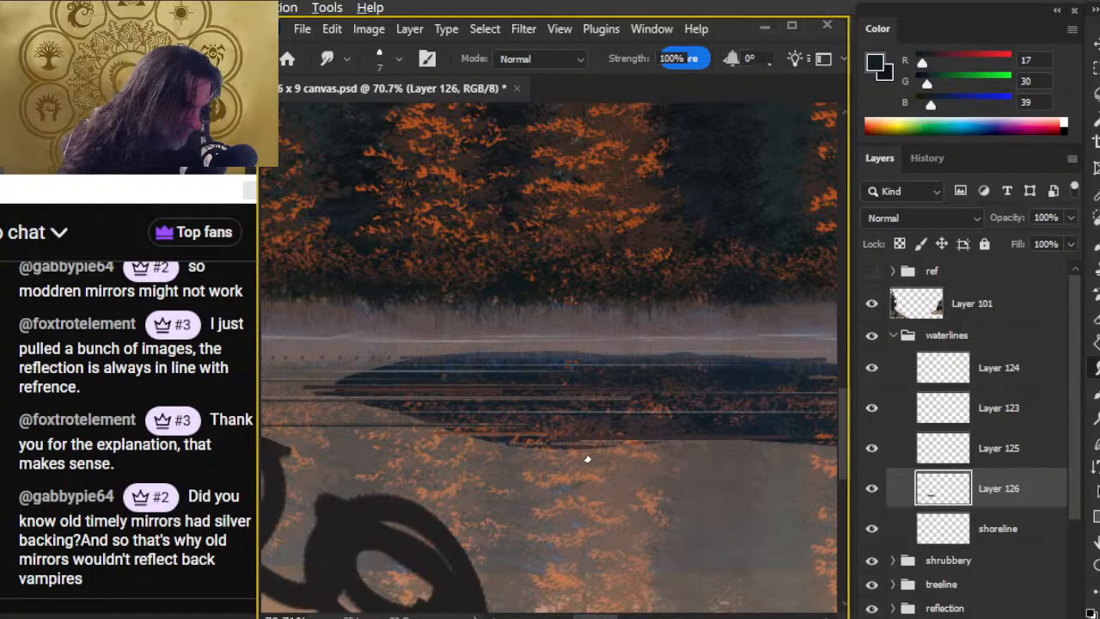
Set the reflection group's opacity to 100%
{"action": "left_click", "coordinate": [1008, 568]}
{"action": "left_click", "coordinate": [1000, 608]}
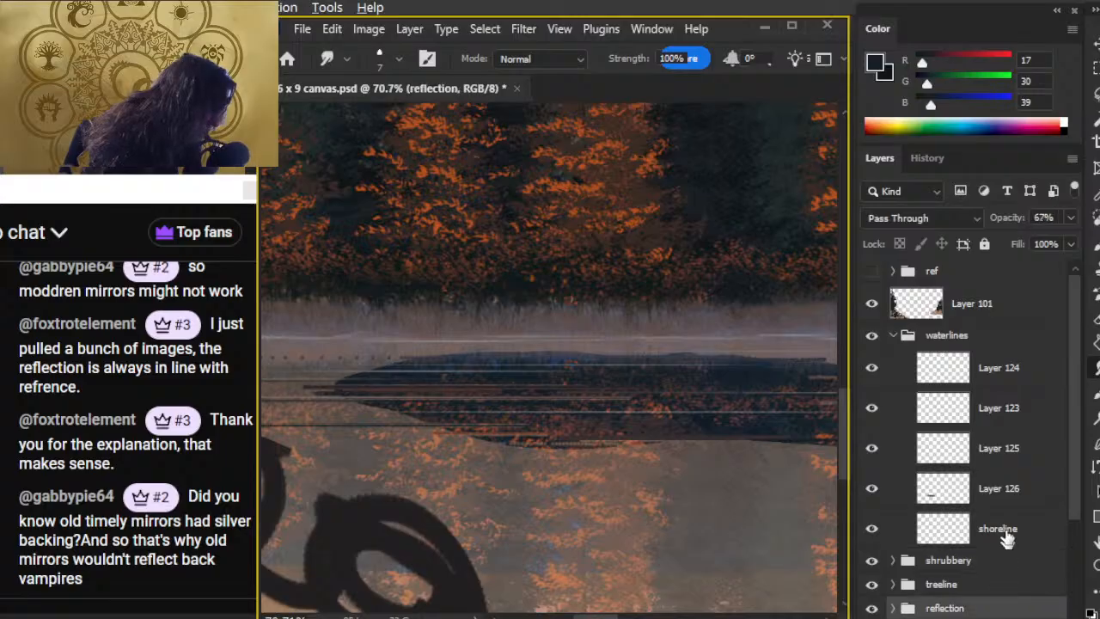
{"action": "left_click", "coordinate": [1072, 219]}
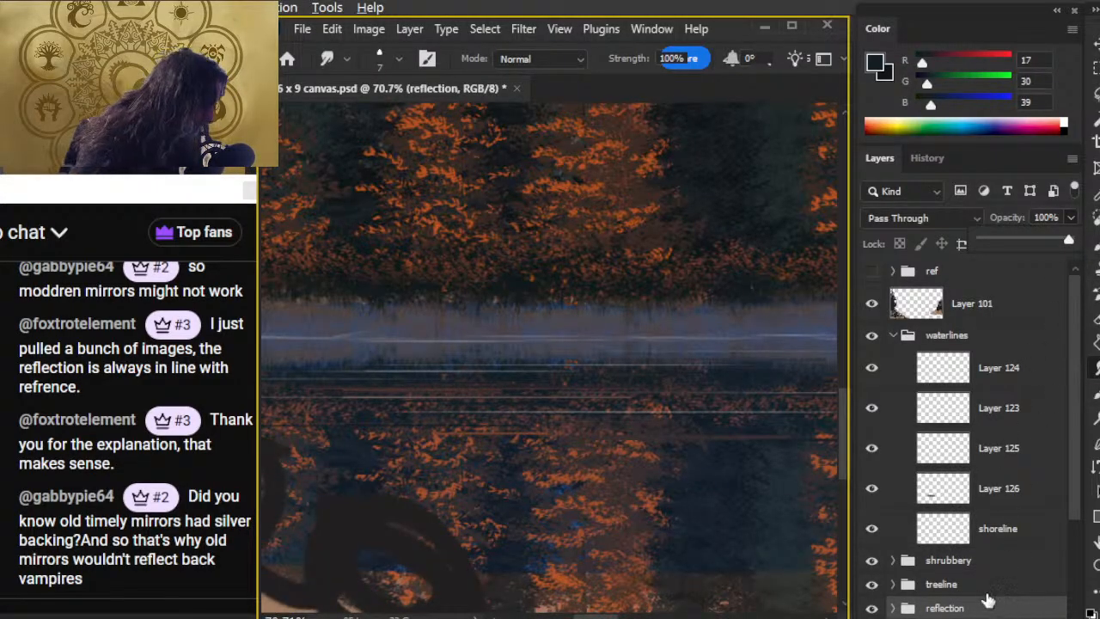
Reduce the opacity of Layer 126, which holds the copied water patch, to 65%
{"action": "left_click", "coordinate": [997, 502]}
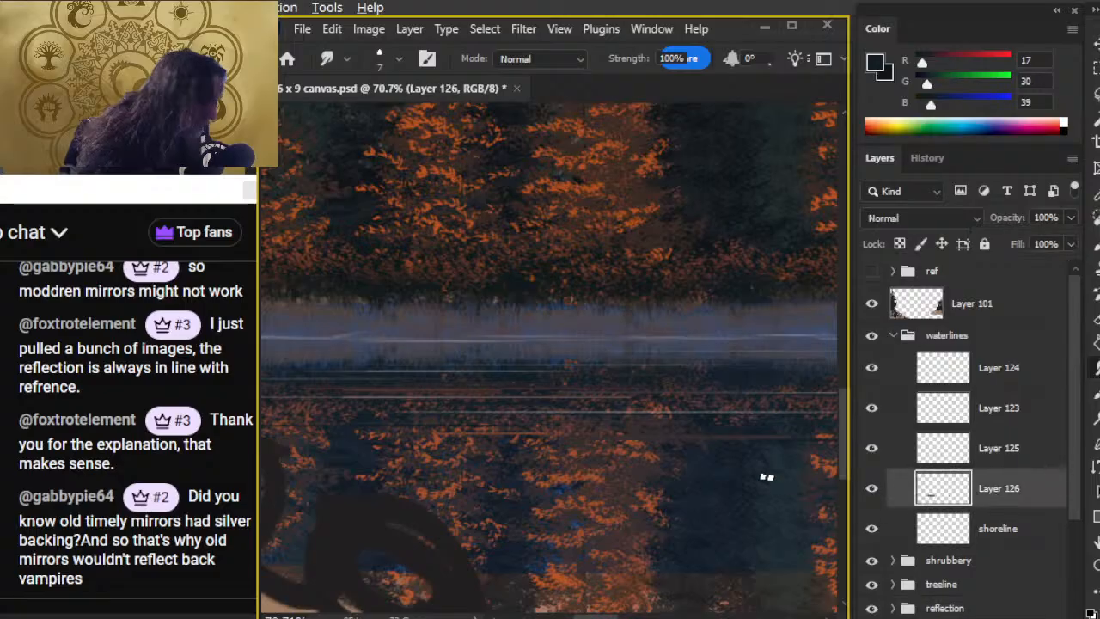
{"action": "key", "text": "z"}
{"action": "left_click_drag", "start_coordinate": [590, 447], "coordinate": [659, 459]}
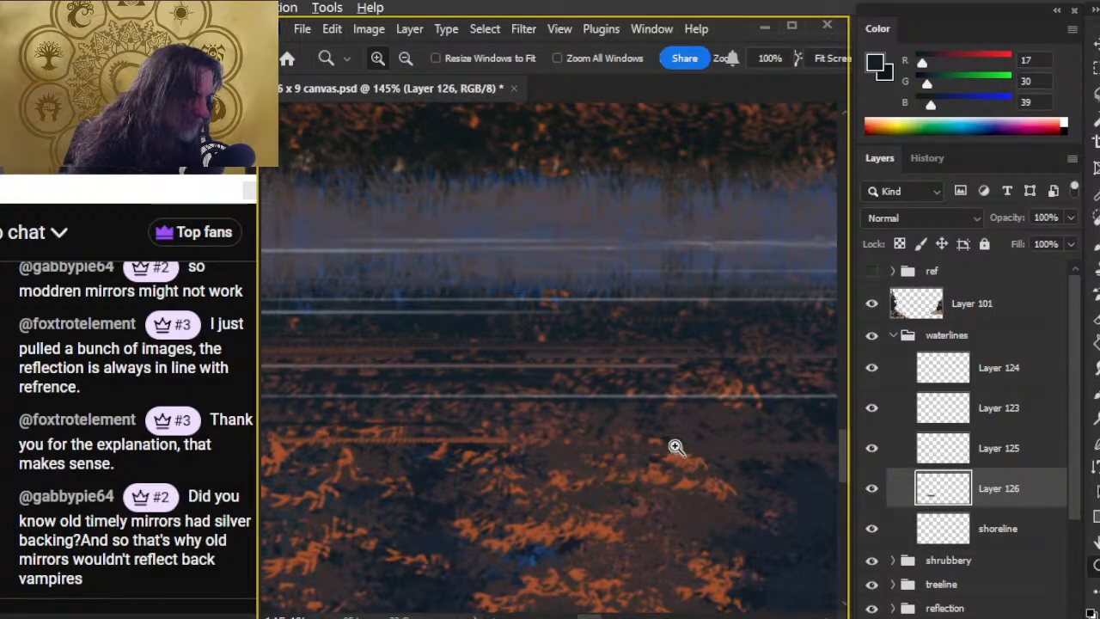
{"action": "left_click", "coordinate": [1072, 219]}
{"action": "left_click_drag", "start_coordinate": [1066, 245], "coordinate": [1040, 235]}
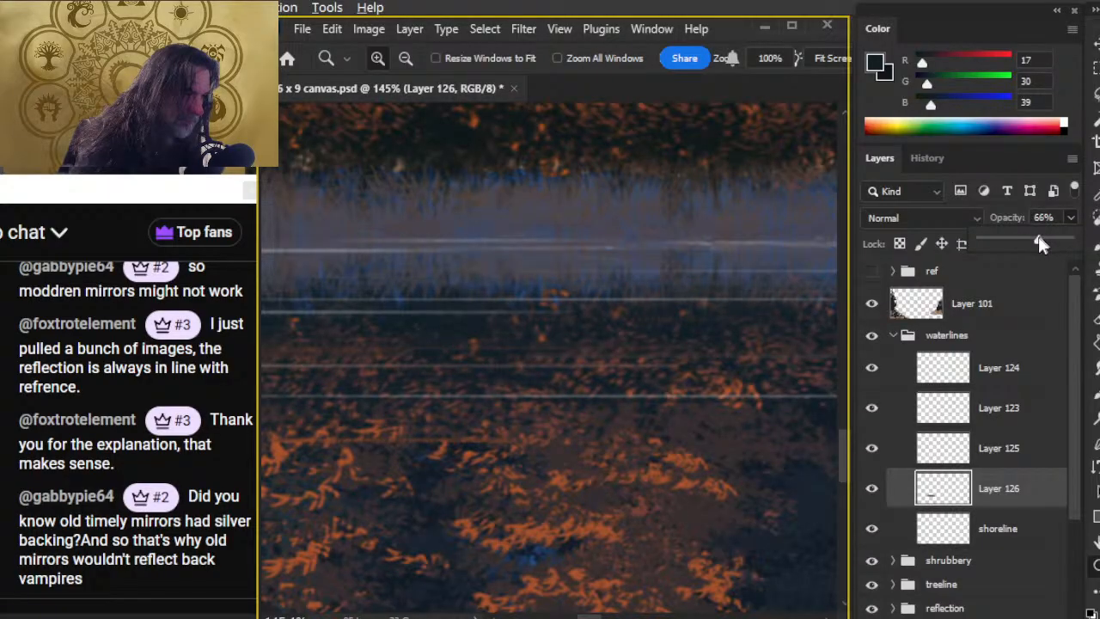
Examine how the waterlines and blended patch sit in the lake's tree reflections, both close up and from a distance
{"action": "key", "text": "r"}
{"action": "key", "text": "shift"}
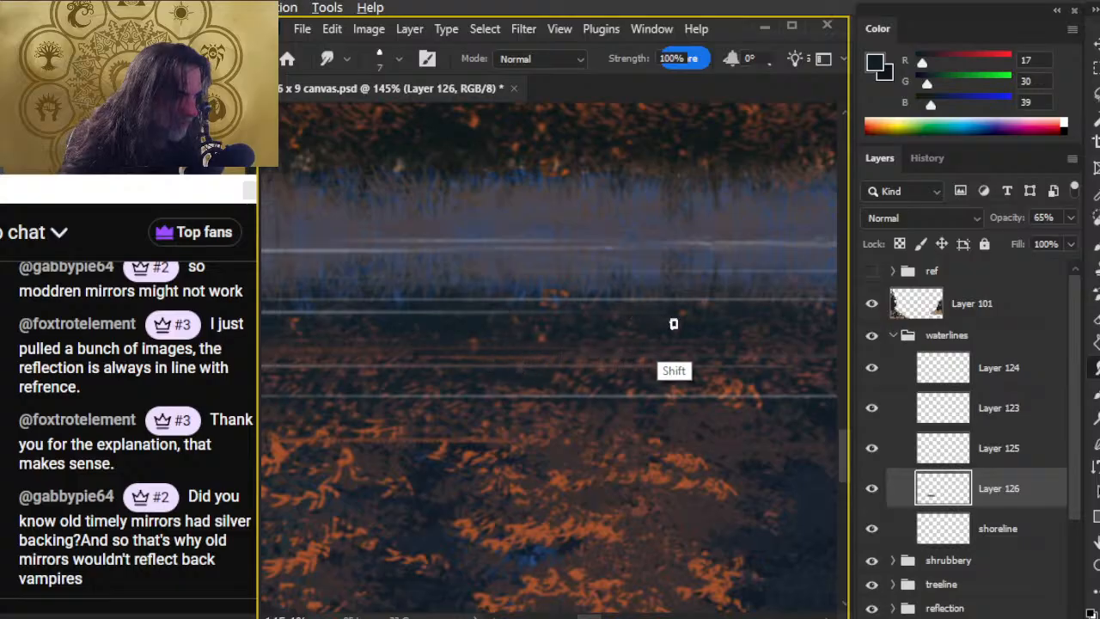
{"action": "key", "text": "z"}
{"action": "left_click_drag", "start_coordinate": [643, 463], "coordinate": [560, 466]}
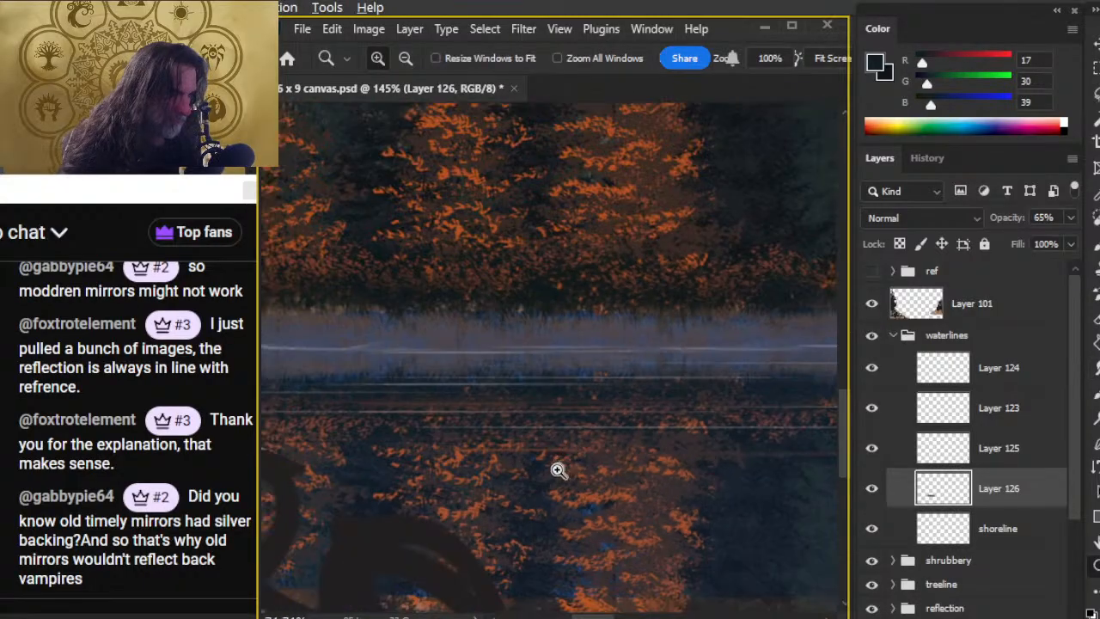
{"action": "scroll", "coordinate": [486, 521], "scroll_direction": "down", "scroll_amount": 3}
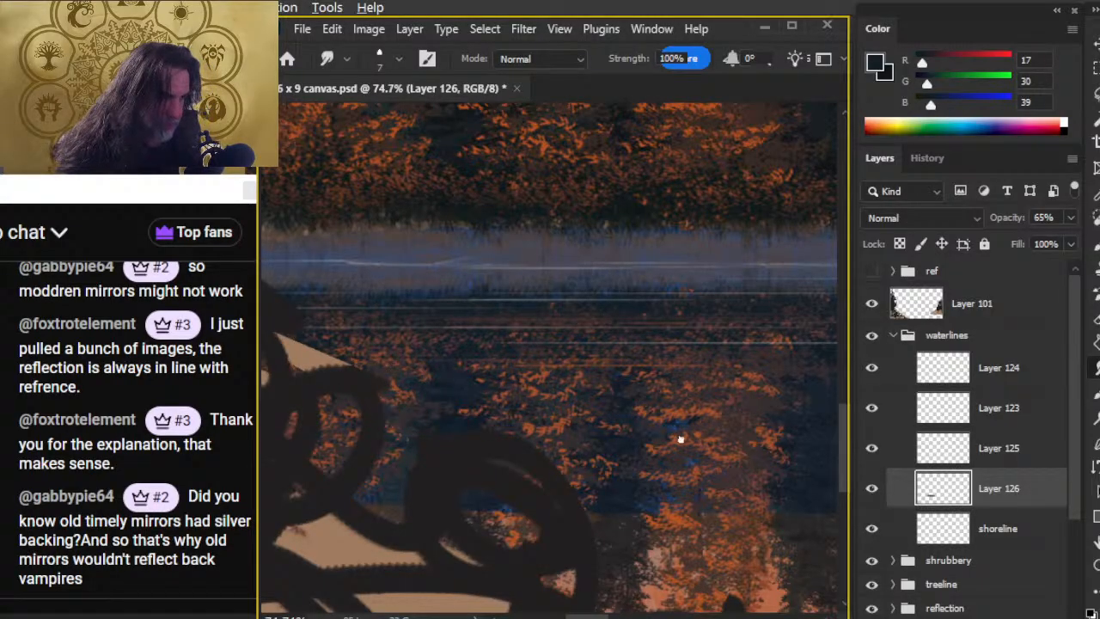
{"action": "key", "text": "z"}
{"action": "scroll", "coordinate": [700, 474], "scroll_direction": "down", "scroll_amount": 3}
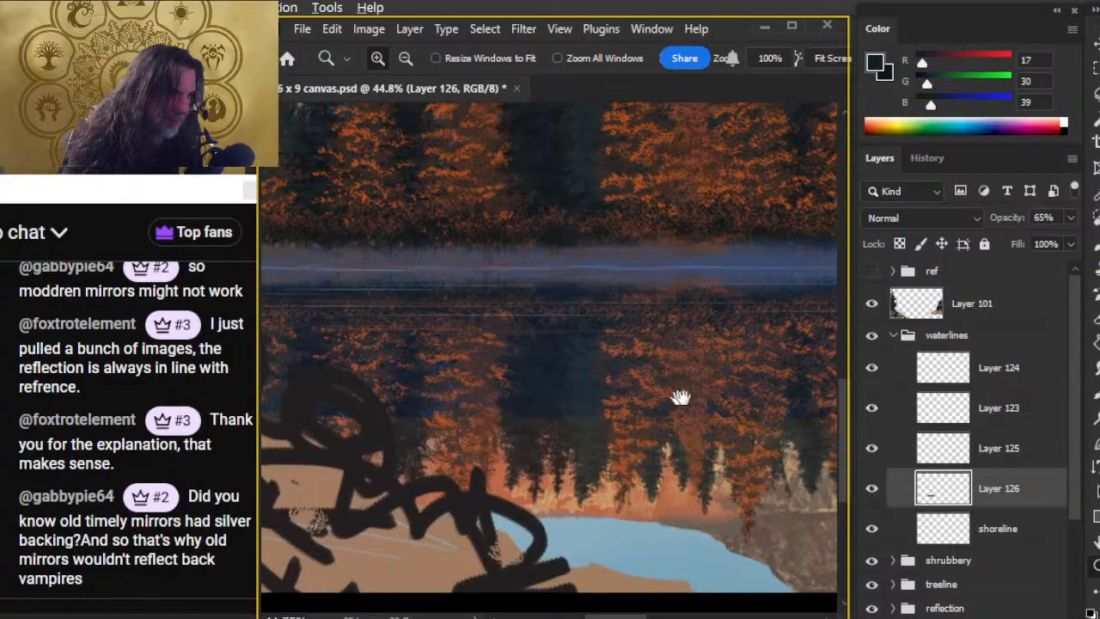
{"action": "scroll", "coordinate": [484, 352], "scroll_direction": "up", "scroll_amount": 2}
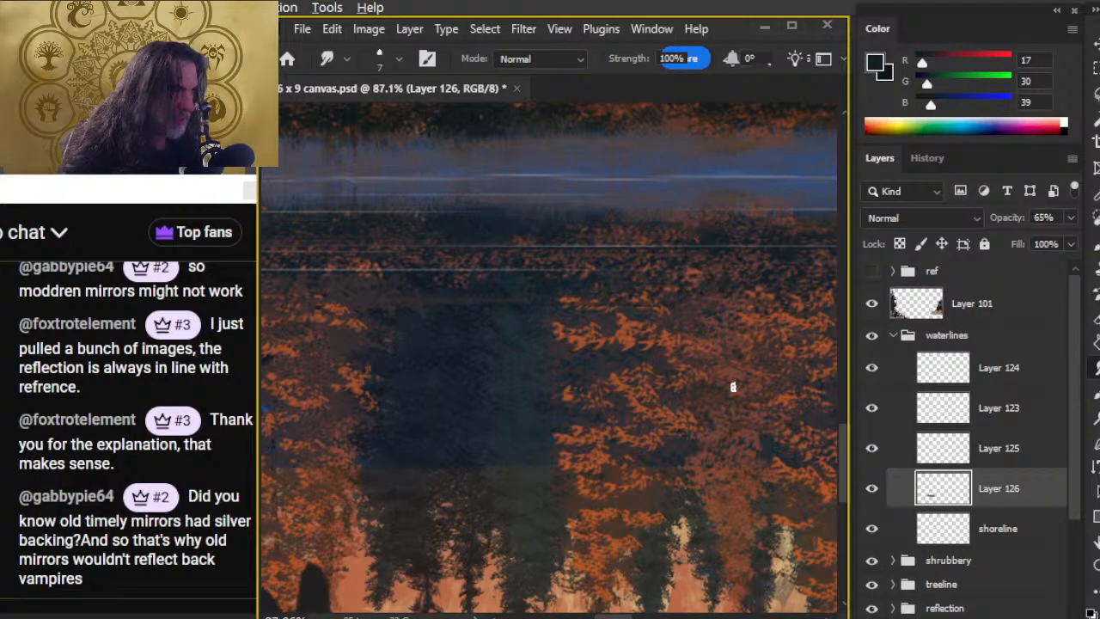
{"action": "key", "text": "z"}
{"action": "scroll", "coordinate": [679, 482], "scroll_direction": "down", "scroll_amount": 3}
{"action": "scroll", "coordinate": [678, 537], "scroll_direction": "down", "scroll_amount": 3}
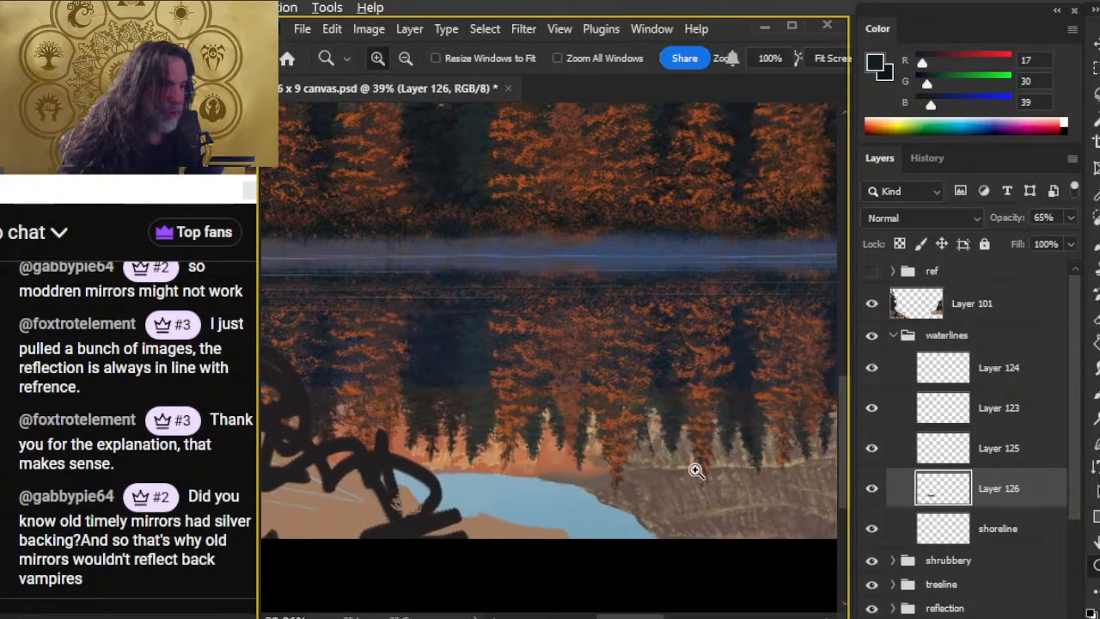
{"action": "scroll", "coordinate": [662, 486], "scroll_direction": "up", "scroll_amount": 3}
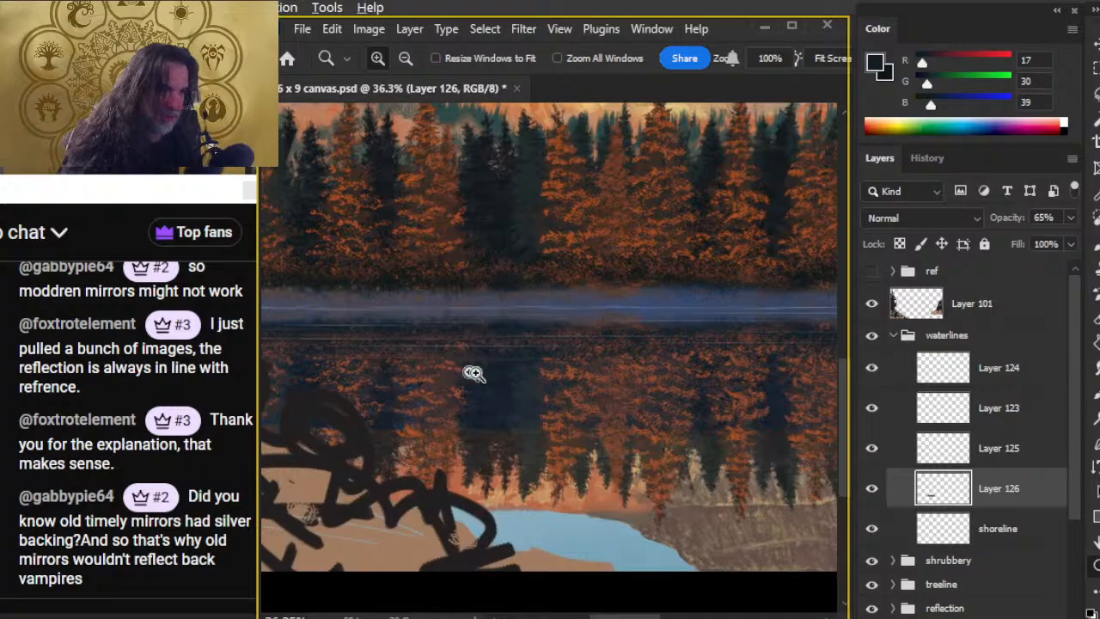
{"action": "scroll", "coordinate": [667, 379], "scroll_direction": "up", "scroll_amount": 2}
{"action": "scroll", "coordinate": [756, 467], "scroll_direction": "down", "scroll_amount": 4}
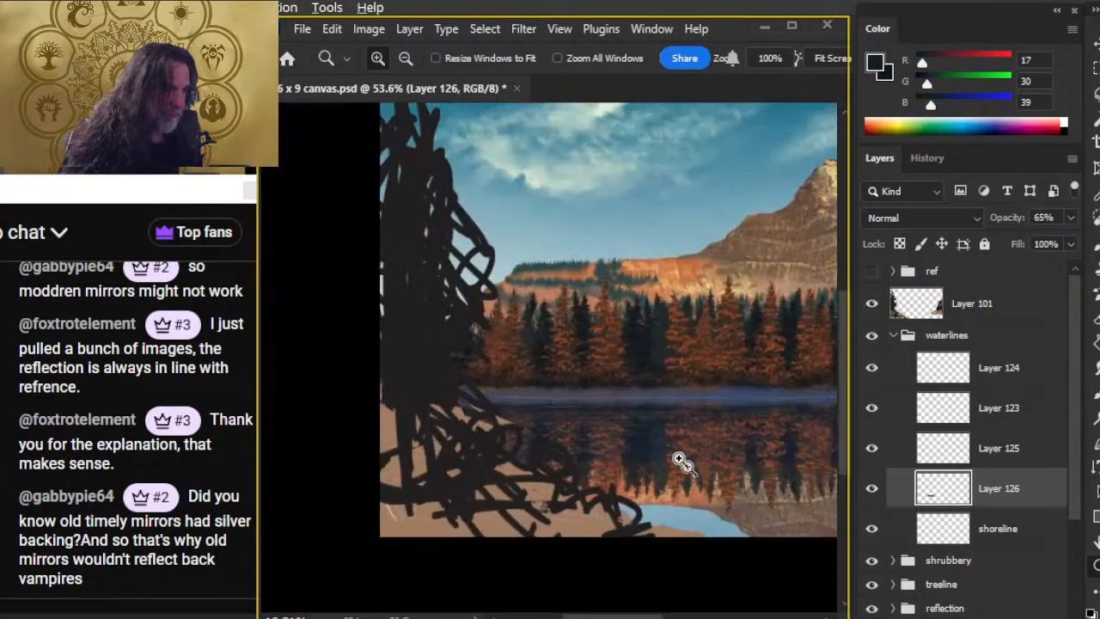
{"action": "scroll", "coordinate": [611, 407], "scroll_direction": "up", "scroll_amount": 2}
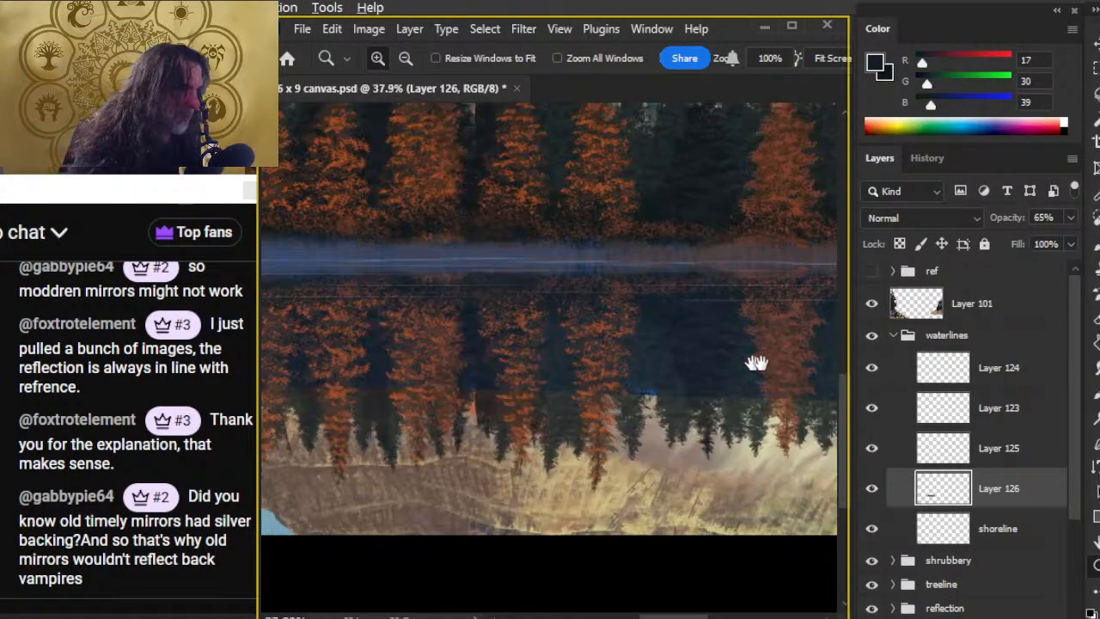
{"action": "left_click_drag", "start_coordinate": [761, 364], "coordinate": [609, 368]}
{"action": "key", "text": "l"}
{"action": "left_click_drag", "start_coordinate": [585, 275], "coordinate": [594, 277]}
{"action": "left_click", "coordinate": [470, 359]}
{"action": "key", "text": "z"}
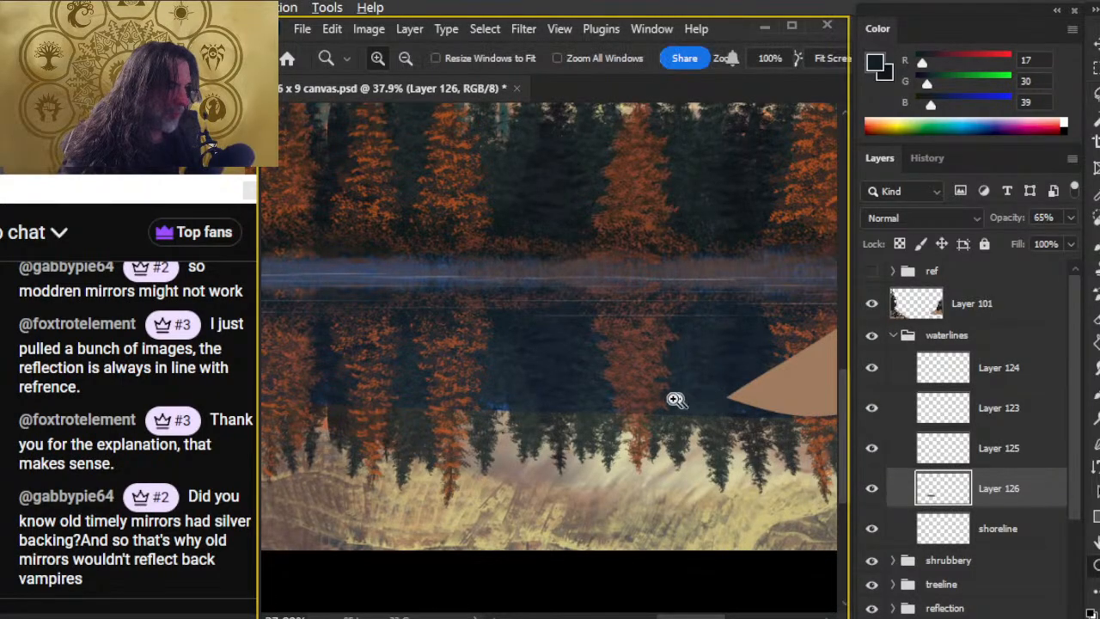
{"action": "scroll", "coordinate": [687, 398], "scroll_direction": "down", "scroll_amount": 1}
{"action": "scroll", "coordinate": [489, 373], "scroll_direction": "up", "scroll_amount": 2}
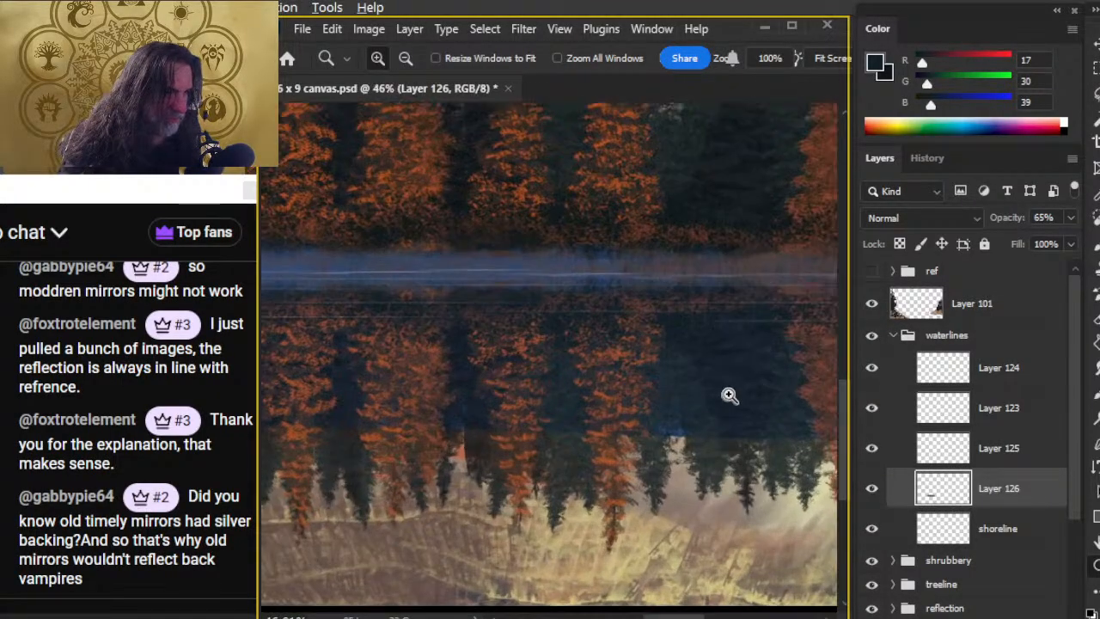
{"action": "left_click_drag", "start_coordinate": [682, 392], "coordinate": [607, 380]}
{"action": "key", "text": "l"}
{"action": "mouse_move", "coordinate": [762, 316]}
{"action": "left_mouse_down"}
{"action": "mouse_move", "coordinate": [327, 363]}
{"action": "mouse_move", "coordinate": [732, 351]}
{"action": "left_mouse_up"}
{"action": "key", "text": "z"}
{"action": "scroll", "coordinate": [602, 406], "scroll_direction": "down", "scroll_amount": 2}
{"action": "scroll", "coordinate": [593, 408], "scroll_direction": "down", "scroll_amount": 2}
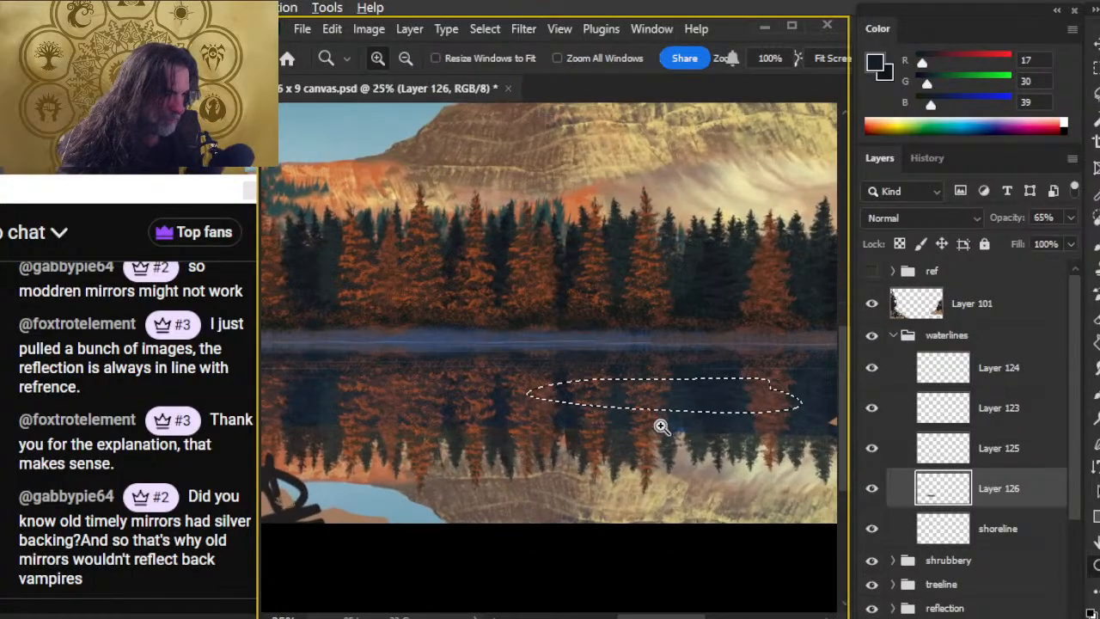
{"action": "key", "text": "l"}
{"action": "key", "text": "ctrl+d"}
Examine the reflections along the lake from the left bank to the right bank, plus the mountain and overall composition
{"action": "left_click_drag", "start_coordinate": [675, 460], "coordinate": [615, 397]}
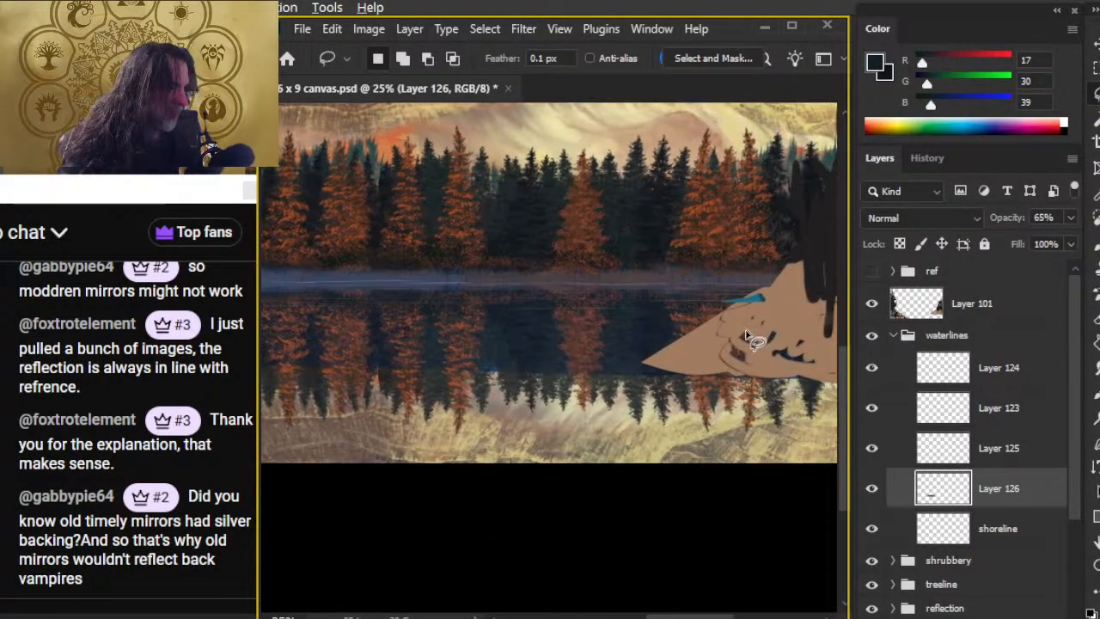
{"action": "mouse_move", "coordinate": [451, 292]}
{"action": "left_mouse_down"}
{"action": "mouse_move", "coordinate": [580, 376]}
{"action": "mouse_move", "coordinate": [663, 344]}
{"action": "left_mouse_up"}
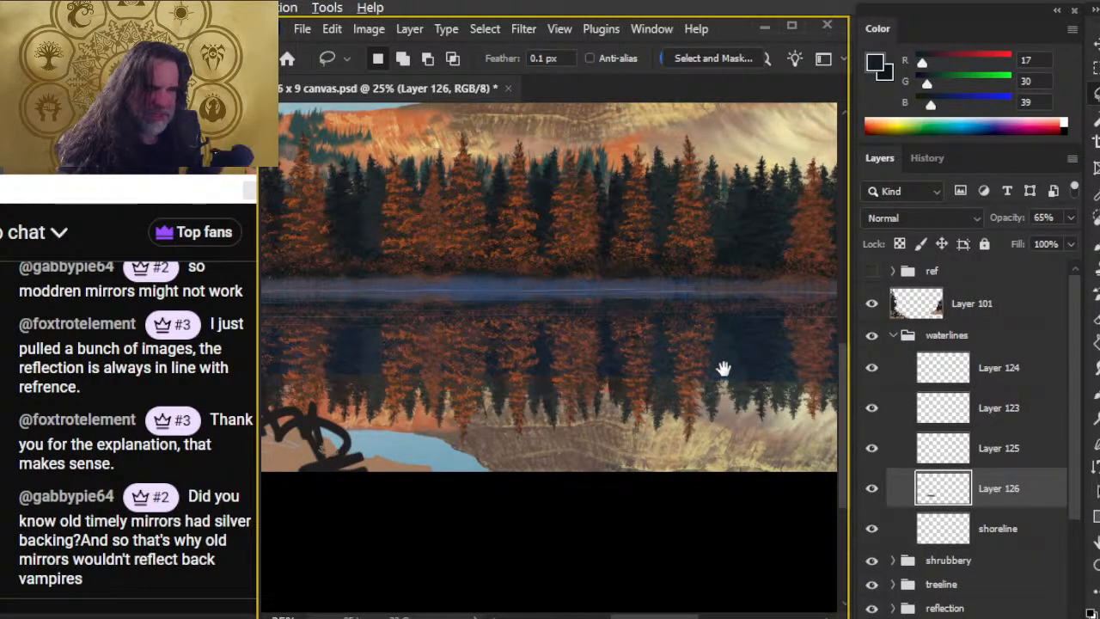
{"action": "mouse_move", "coordinate": [718, 445]}
{"action": "left_mouse_down"}
{"action": "mouse_move", "coordinate": [442, 422]}
{"action": "mouse_move", "coordinate": [569, 371]}
{"action": "left_mouse_up"}
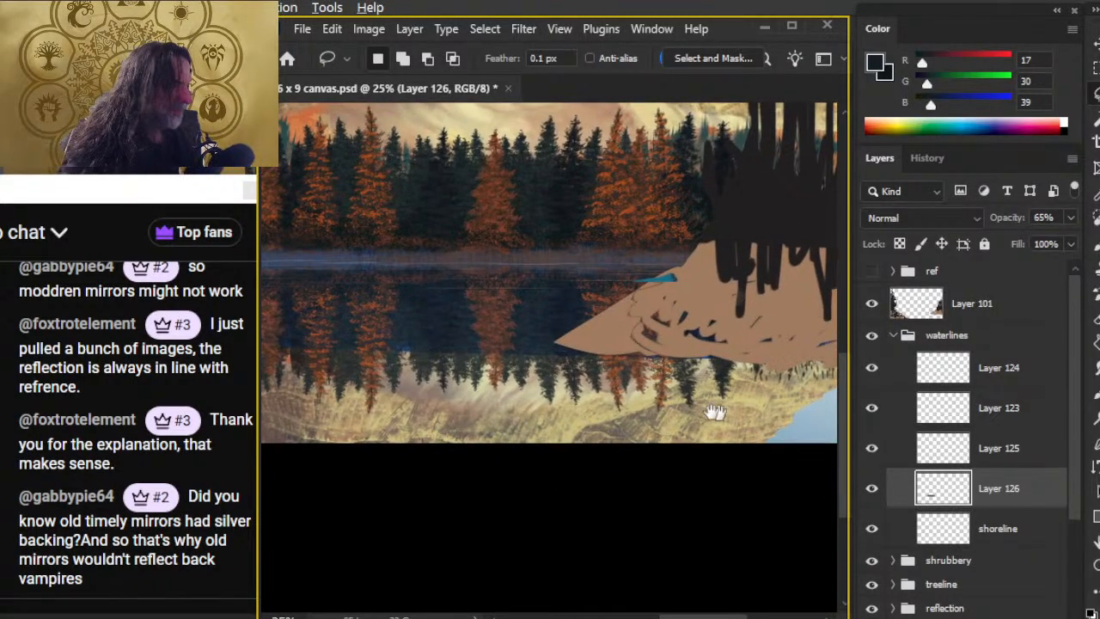
{"action": "left_click_drag", "start_coordinate": [727, 413], "coordinate": [595, 409]}
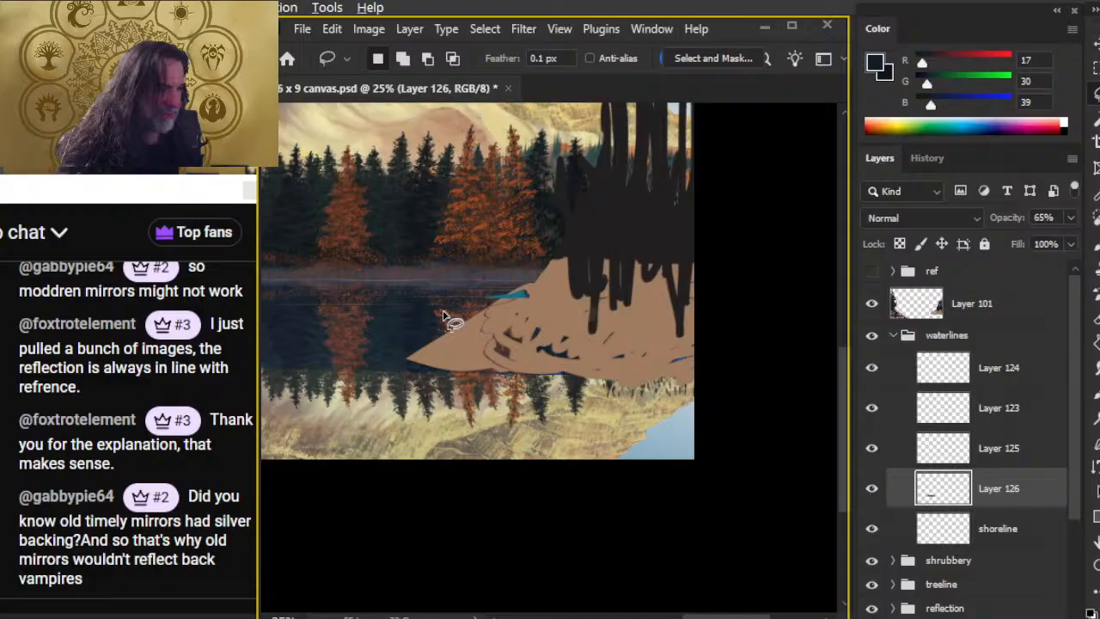
{"action": "left_click_drag", "start_coordinate": [378, 378], "coordinate": [1047, 436]}
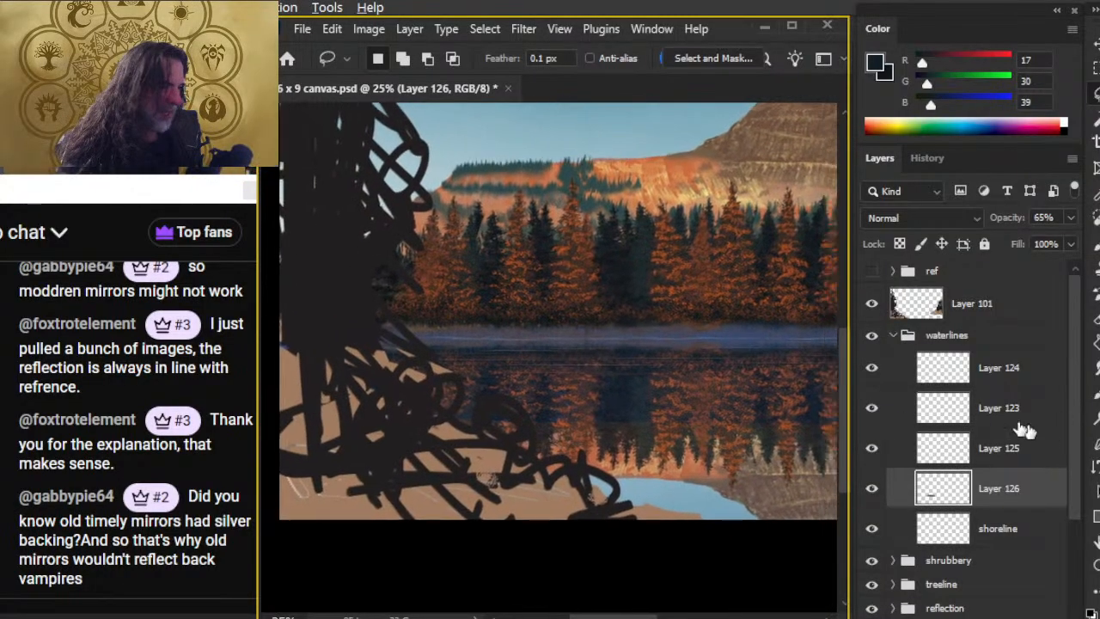
{"action": "left_click_drag", "start_coordinate": [663, 387], "coordinate": [654, 387]}
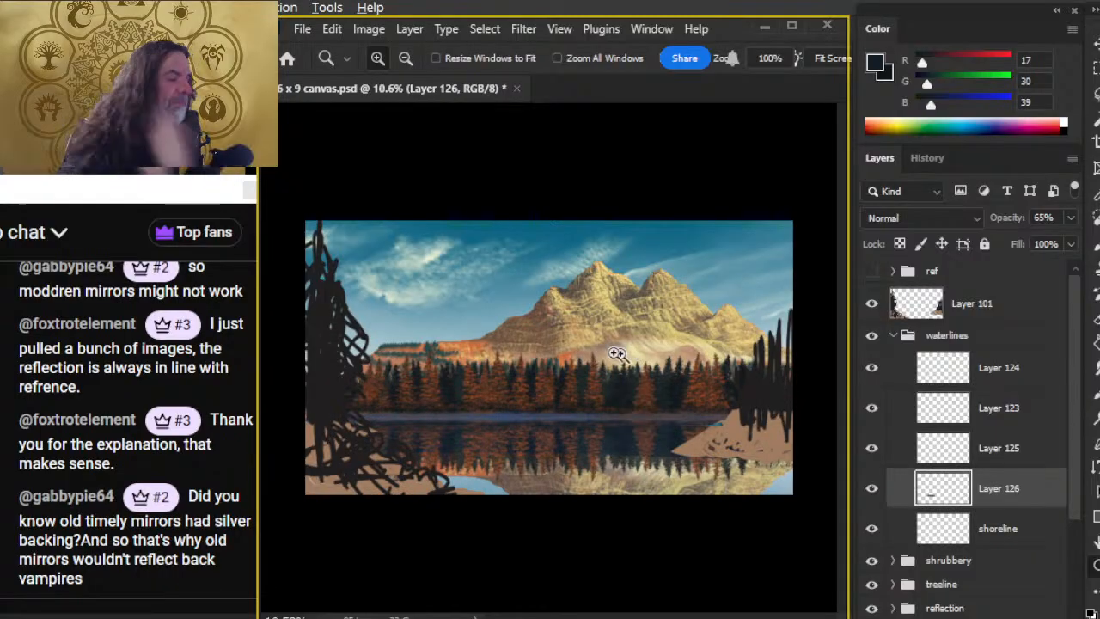
{"action": "left_click_drag", "start_coordinate": [633, 293], "coordinate": [620, 306]}
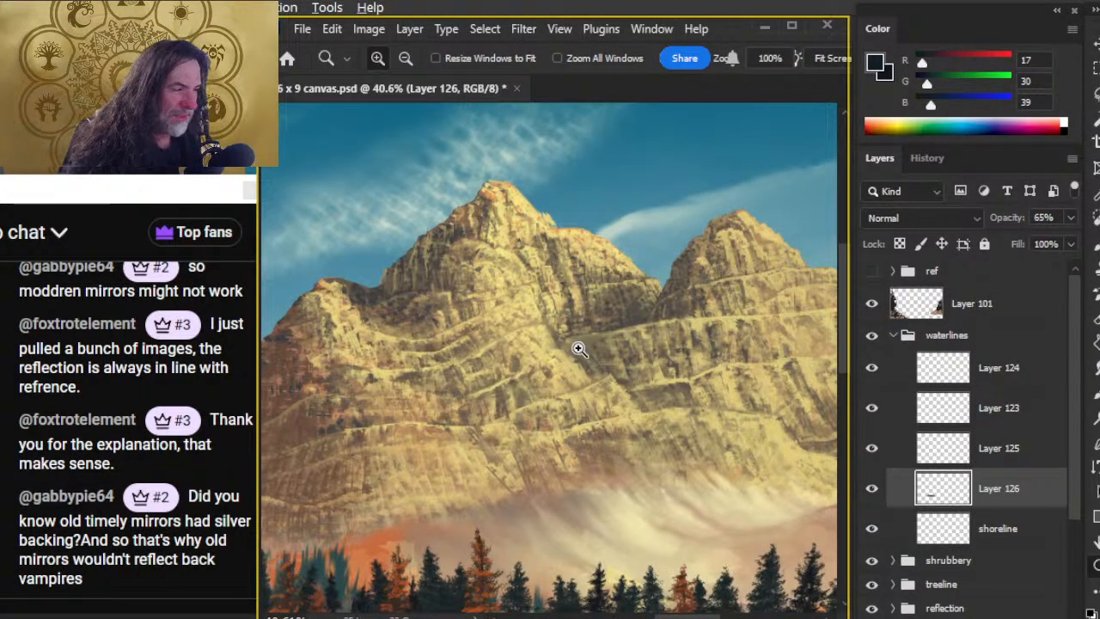
{"action": "left_click_drag", "start_coordinate": [663, 459], "coordinate": [607, 452]}
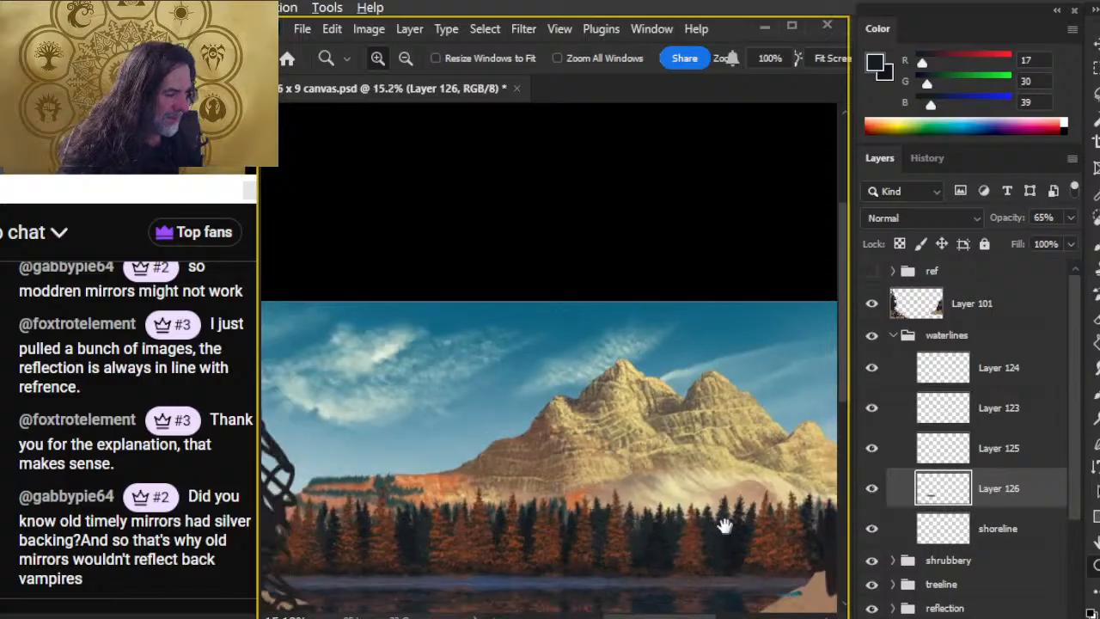
{"action": "left_click_drag", "start_coordinate": [725, 528], "coordinate": [596, 346]}
Save the painting with the whole canvas in view
{"action": "left_click_drag", "start_coordinate": [685, 449], "coordinate": [651, 460]}
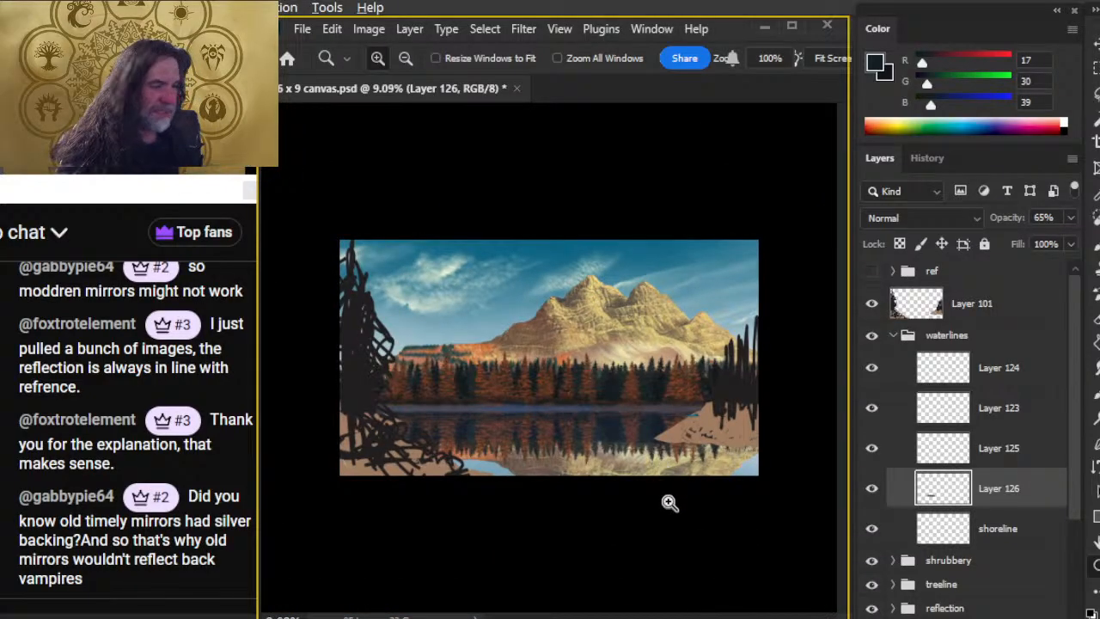
{"action": "key", "text": "ctrl+s"}
{"action": "left_click_drag", "start_coordinate": [528, 422], "coordinate": [535, 459]}
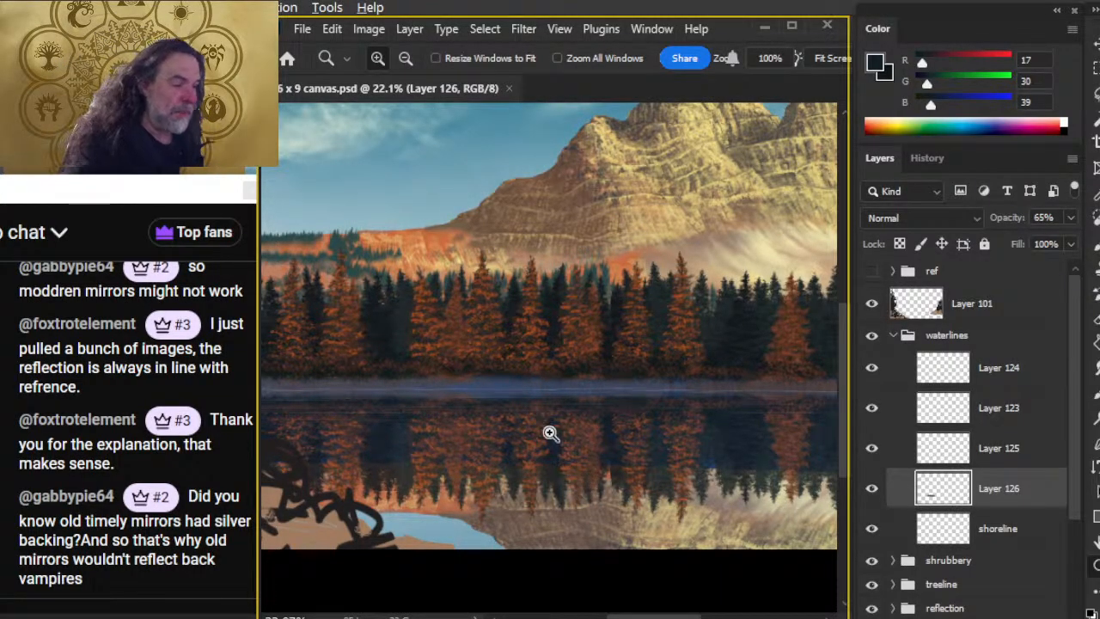
{"action": "left_click_drag", "start_coordinate": [590, 432], "coordinate": [631, 457]}
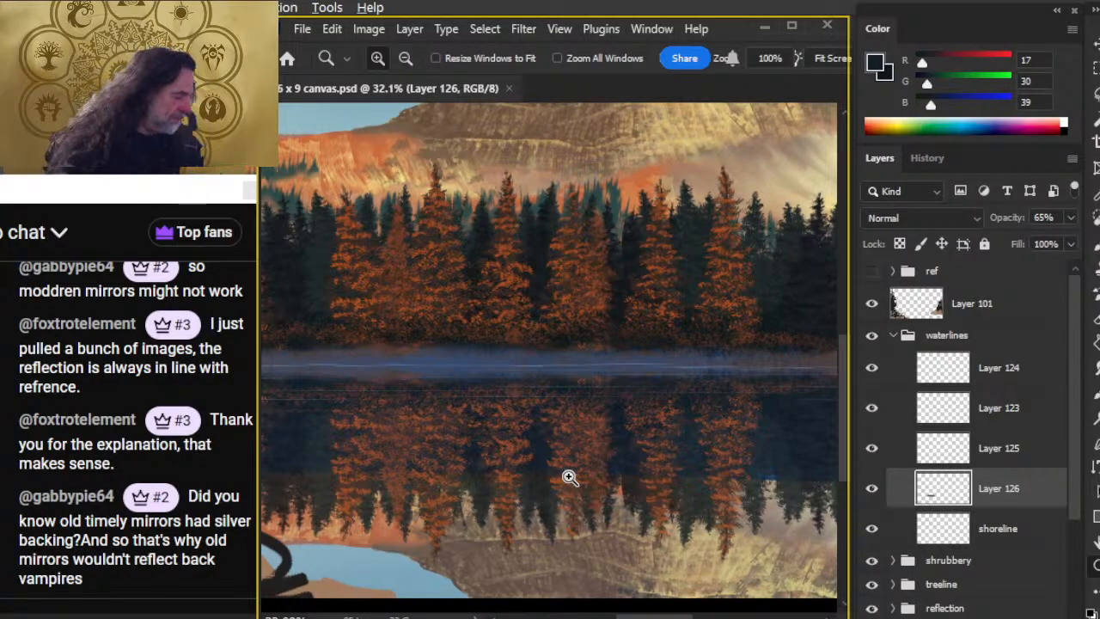
{"action": "key", "text": "alt+Tab"}
{"action": "key", "text": "alt+Tab"}
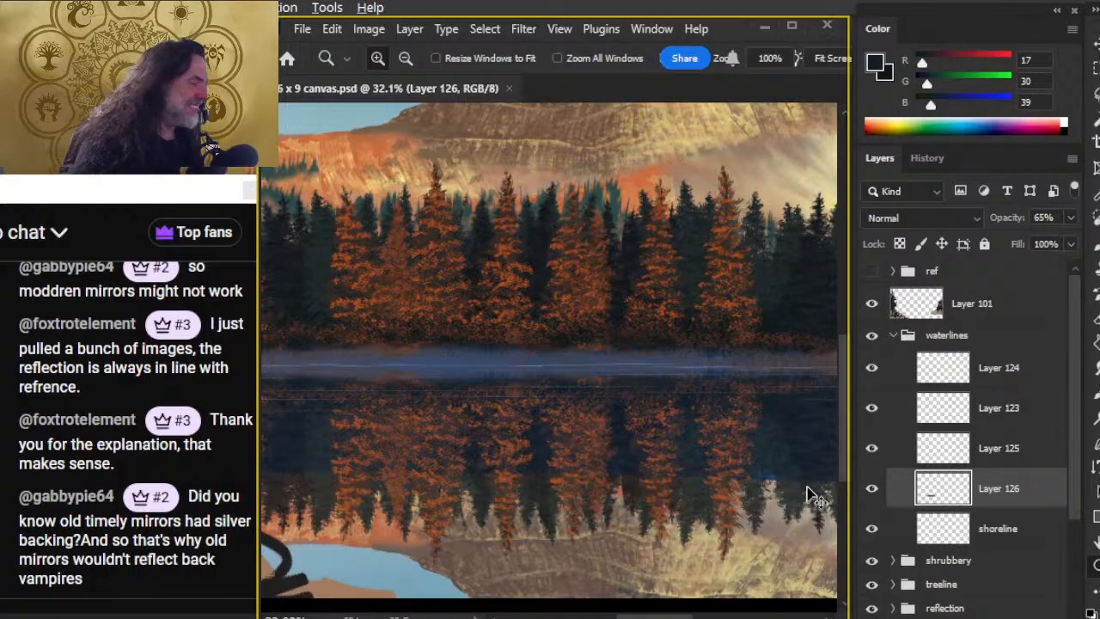
{"action": "left_click", "coordinate": [656, 420]}
{"action": "left_click_drag", "start_coordinate": [656, 421], "coordinate": [572, 418]}
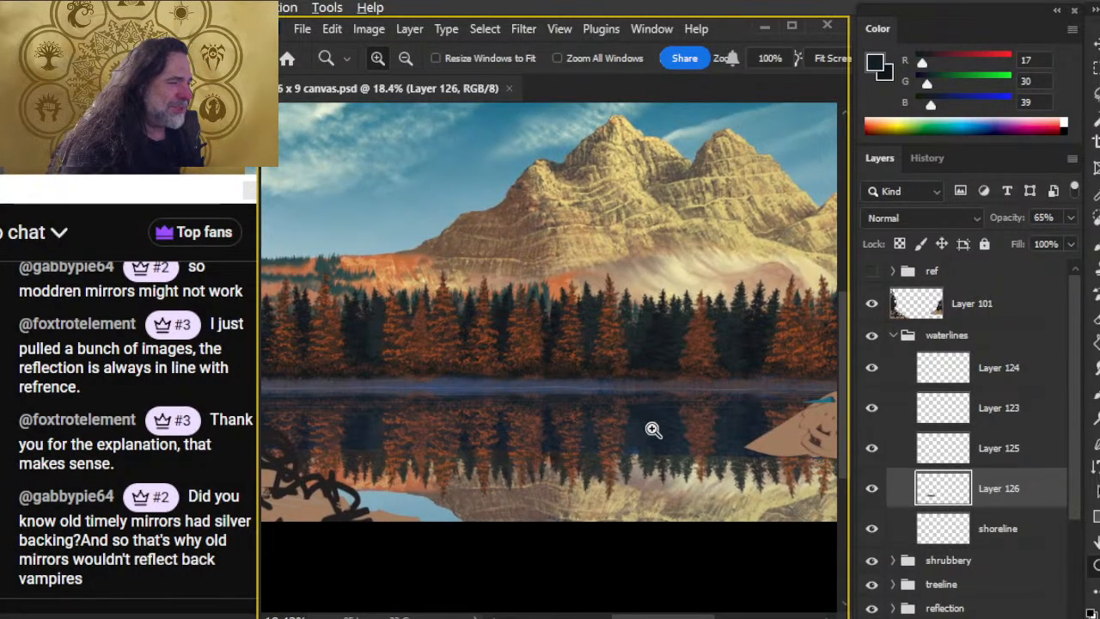
Switch from the painting to the streaming software's window
{"action": "key", "text": "alt+Tab"}
{"action": "key", "text": "alt+Tab"}
{"action": "key", "text": "alt+Tab"}
{"action": "key", "text": "alt+shift+Tab"}
{"action": "key", "text": "alt+shift+Tab"}
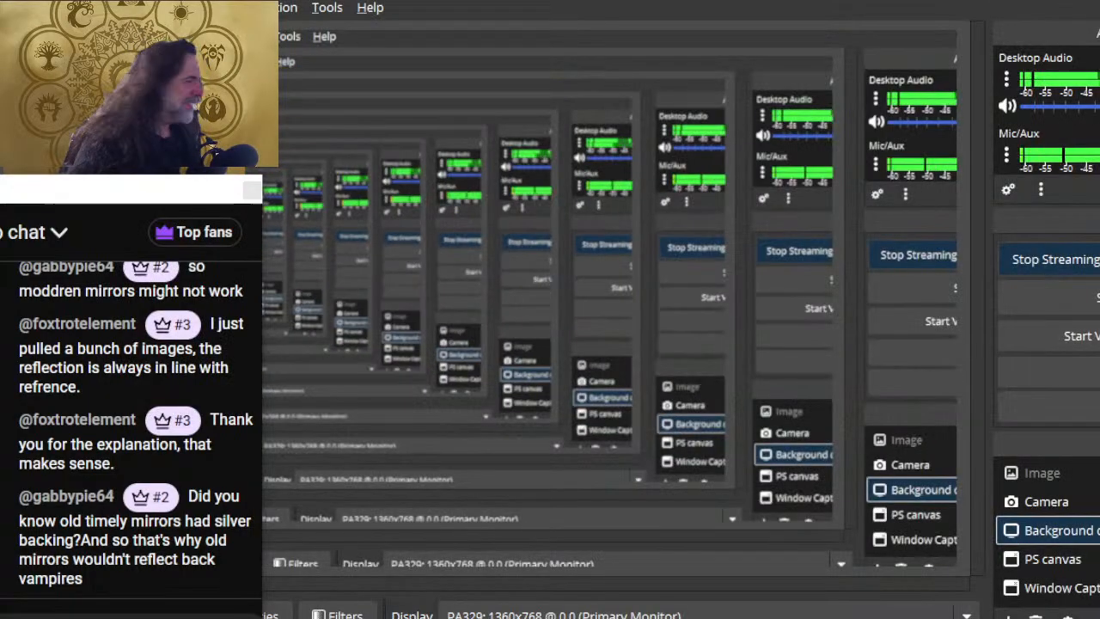